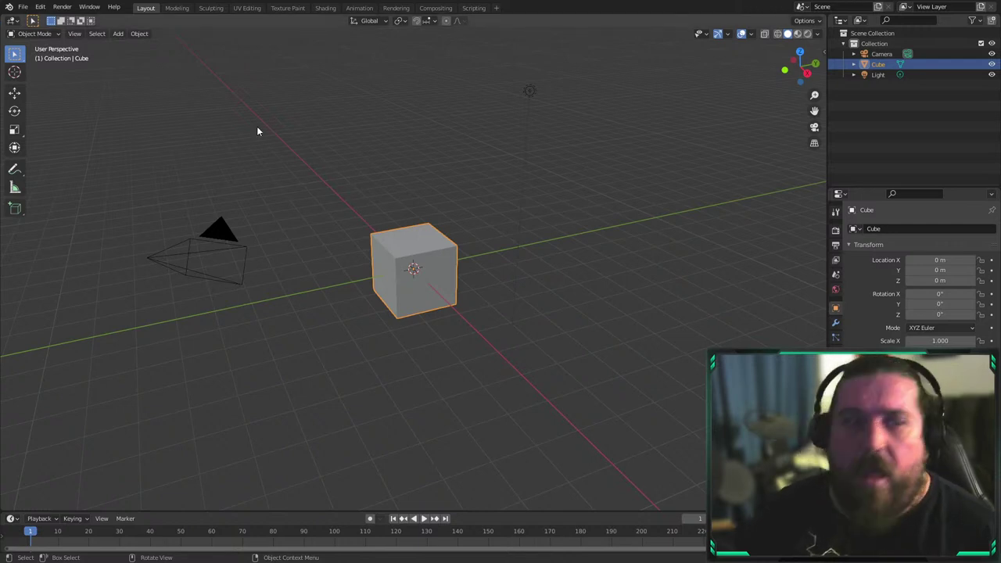
# Add the Mimikyu character sheet JPG from the 2021 ART\mimikyu folder as a reference image aligned to the front view
pyautogui.moveTo(371, 230); pyautogui.dragTo(434, 203, button='middle')
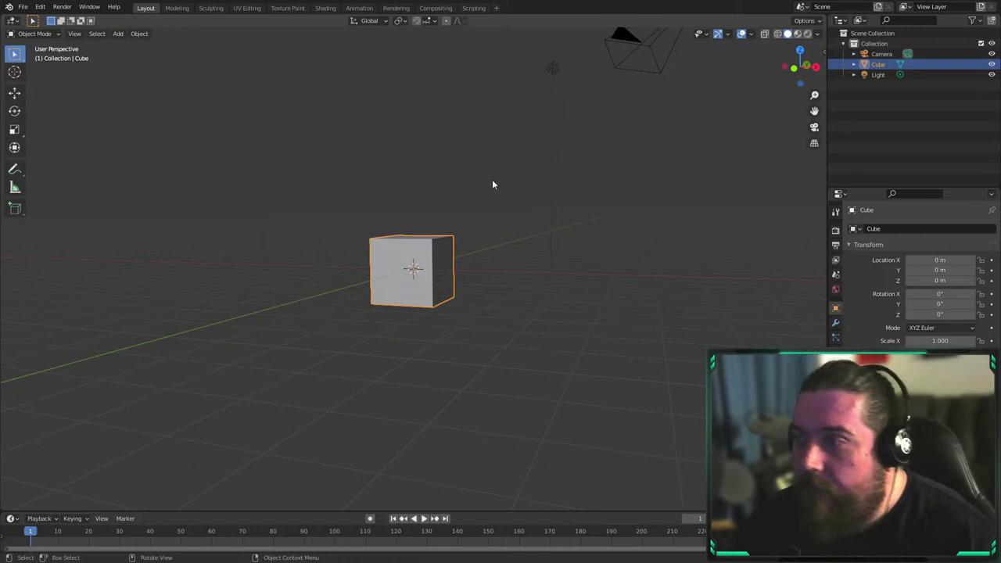
pyautogui.moveTo(492, 185); pyautogui.dragTo(485, 213, button='middle')
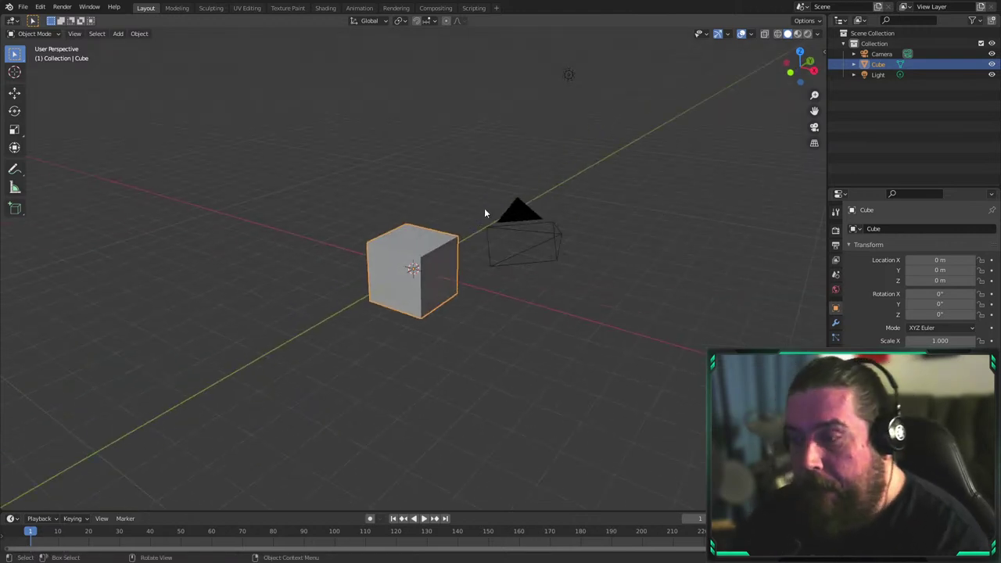
pyautogui.press('KP_1')
pyautogui.scroll(8, 485, 213)
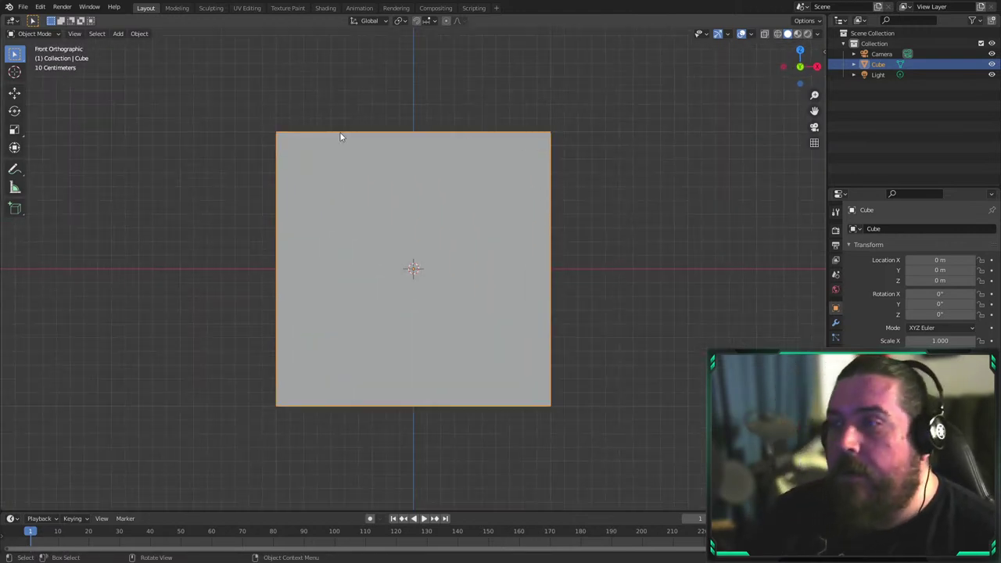
pyautogui.scroll(-4, 339, 152)
pyautogui.hotkey('shift', 'a')
pyautogui.moveTo(494, 136)
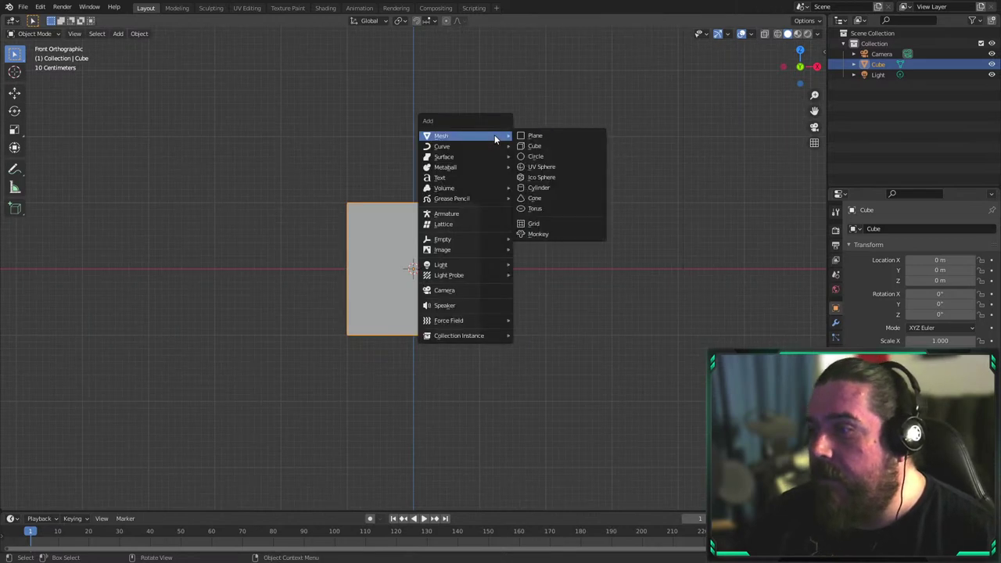
pyautogui.press('Escape')
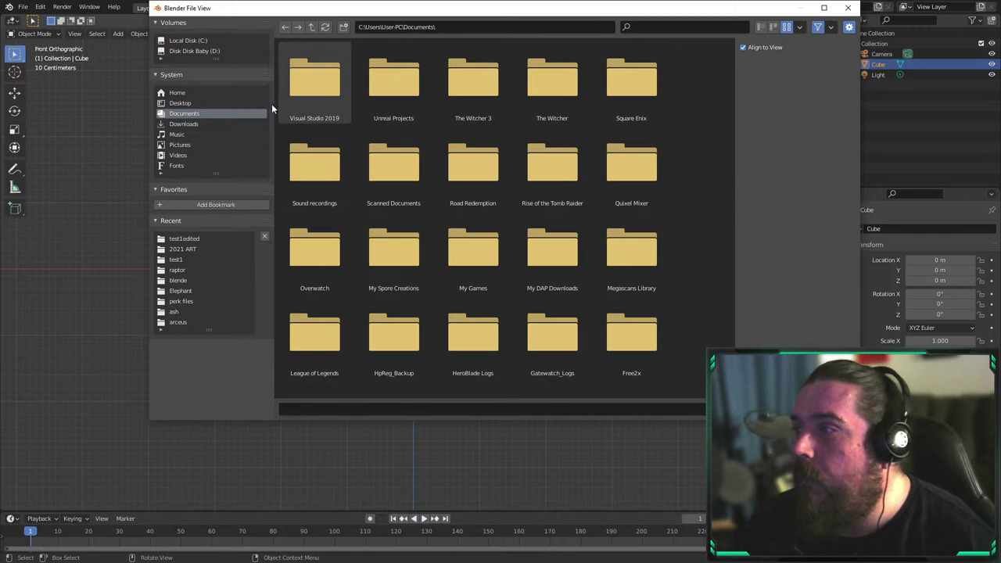
pyautogui.click(189, 250)
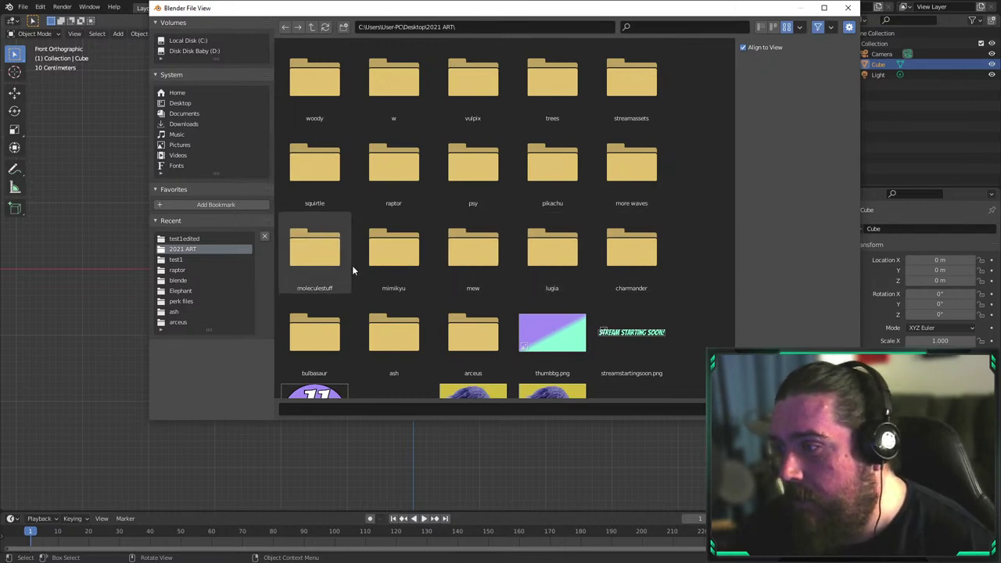
pyautogui.doubleClick(392, 252)
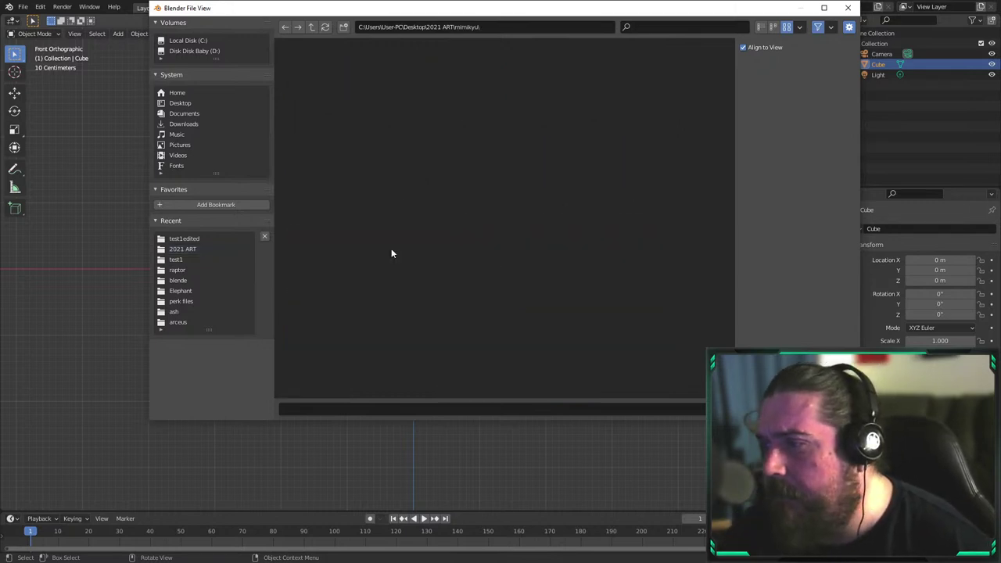
pyautogui.click(315, 78)
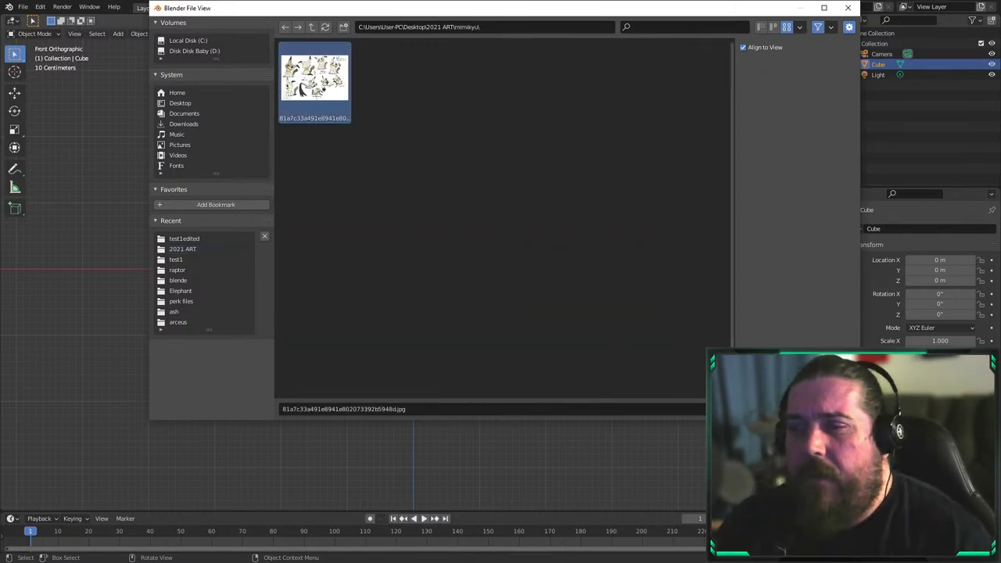
pyautogui.click(752, 409)
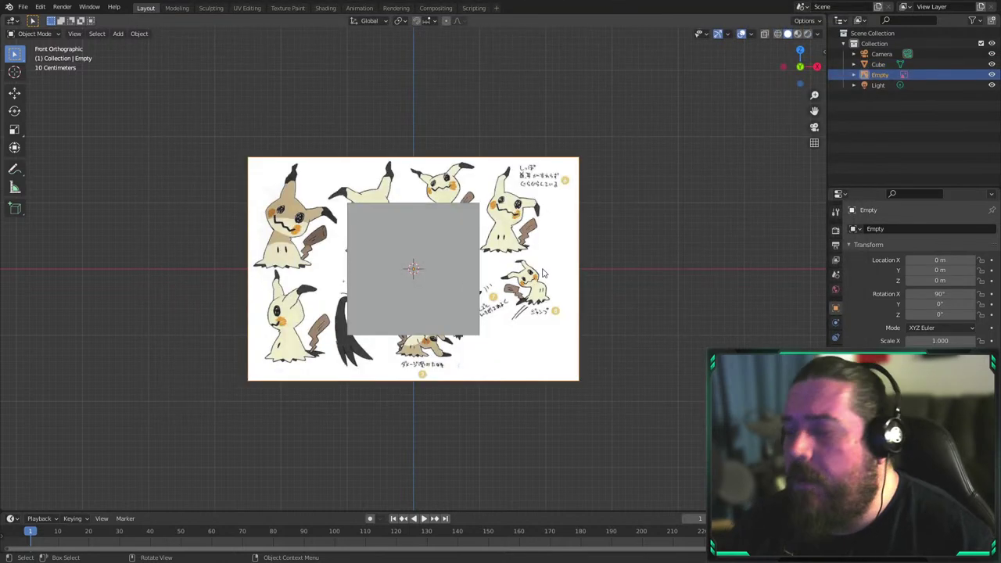
# Move the reference image beside the cube in front view, to about X 3.6 m and Z 0.73 m
pyautogui.press('g')
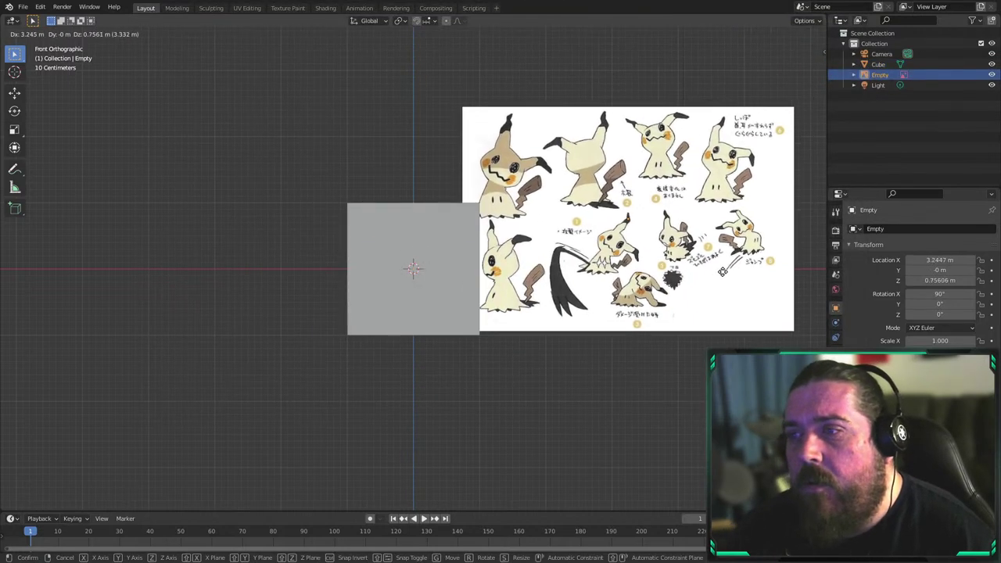
pyautogui.click(728, 277)
pyautogui.scroll(1, 643, 273)
pyautogui.keyDown('shift'); pyautogui.moveTo(643, 273); pyautogui.dragTo(480, 294, button='middle'); pyautogui.keyUp('shift')
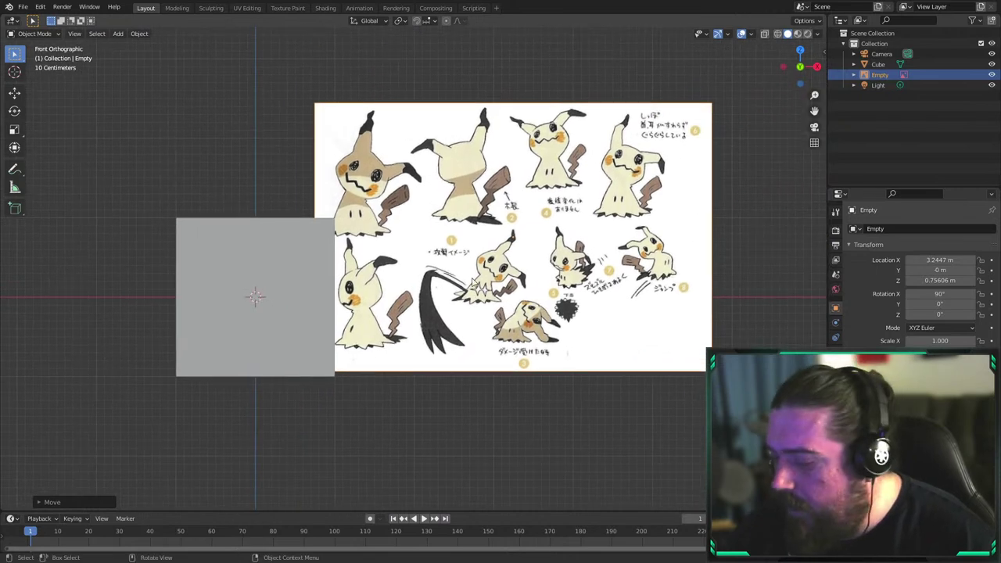
pyautogui.press('g')
pyautogui.click(500, 285)
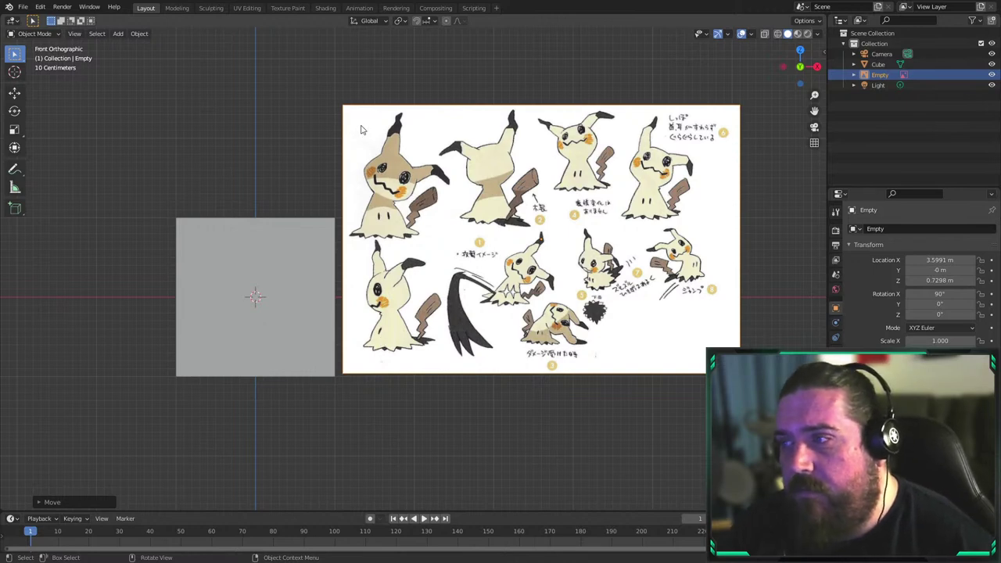
# Examine the Mimikyu poses on the reference sheet up close, including the underside drawing and the lower row of figures
pyautogui.scroll(1, 410, 213)
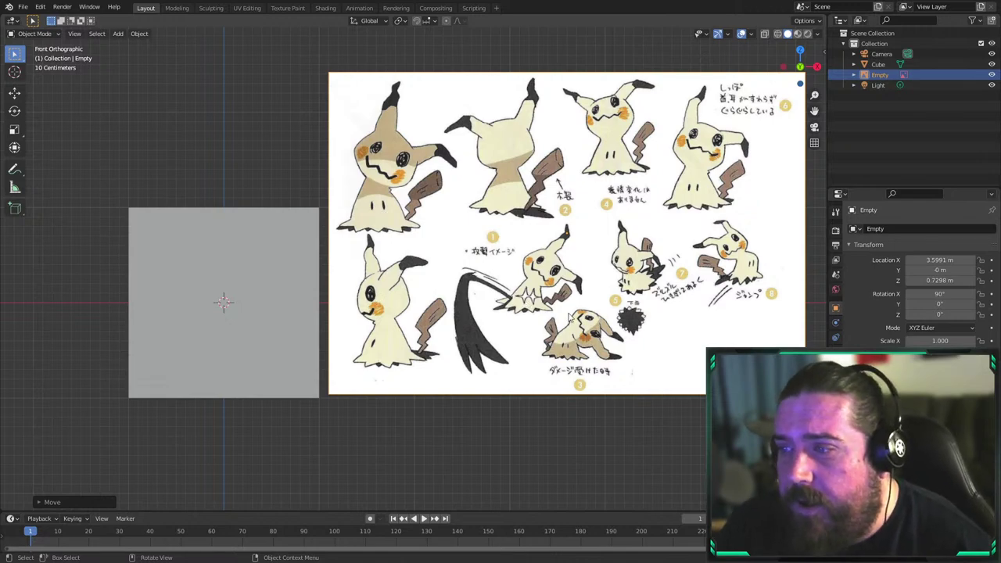
pyautogui.scroll(1, 619, 370)
pyautogui.moveTo(629, 269); pyautogui.dragTo(625, 278, button='middle')
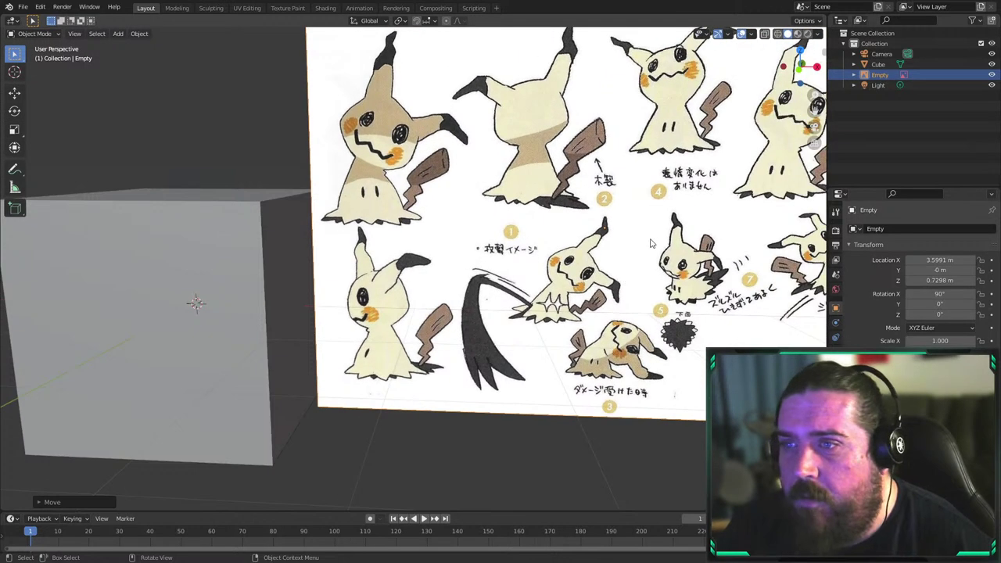
pyautogui.press('KP_1')
pyautogui.scroll(2, 605, 270)
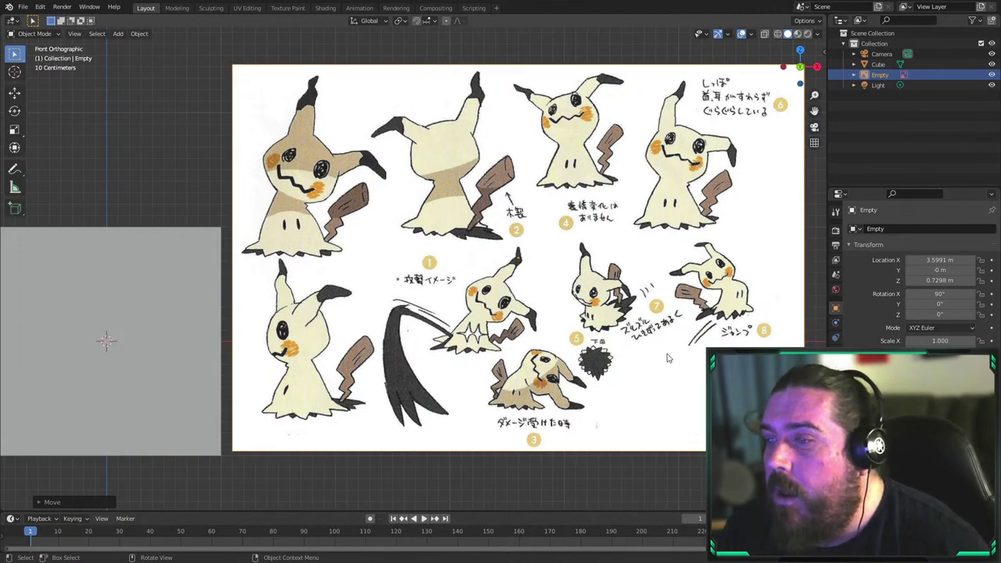
pyautogui.scroll(4, 685, 425)
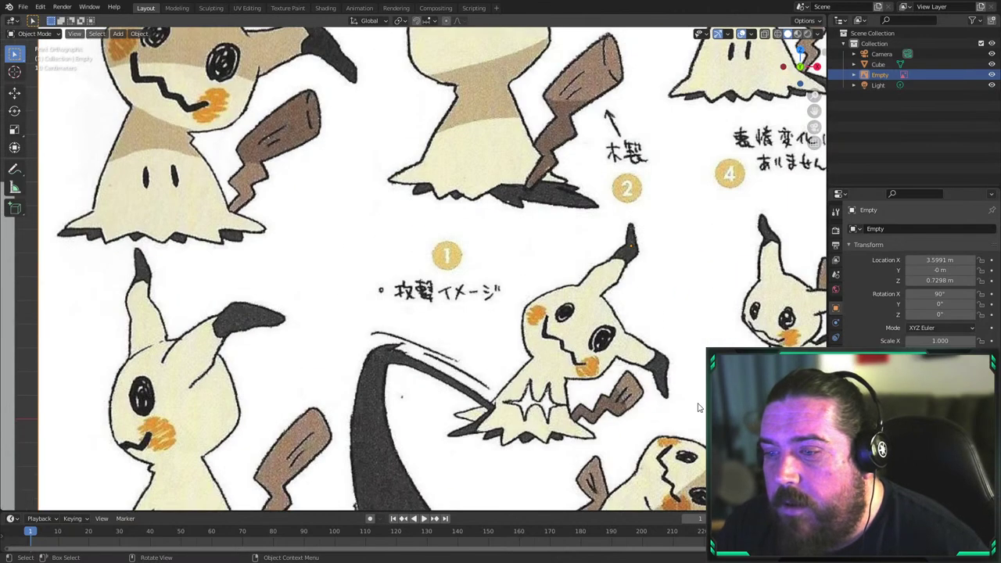
pyautogui.keyDown('shift'); pyautogui.moveTo(676, 365); pyautogui.dragTo(386, 130, button='middle'); pyautogui.keyUp('shift')
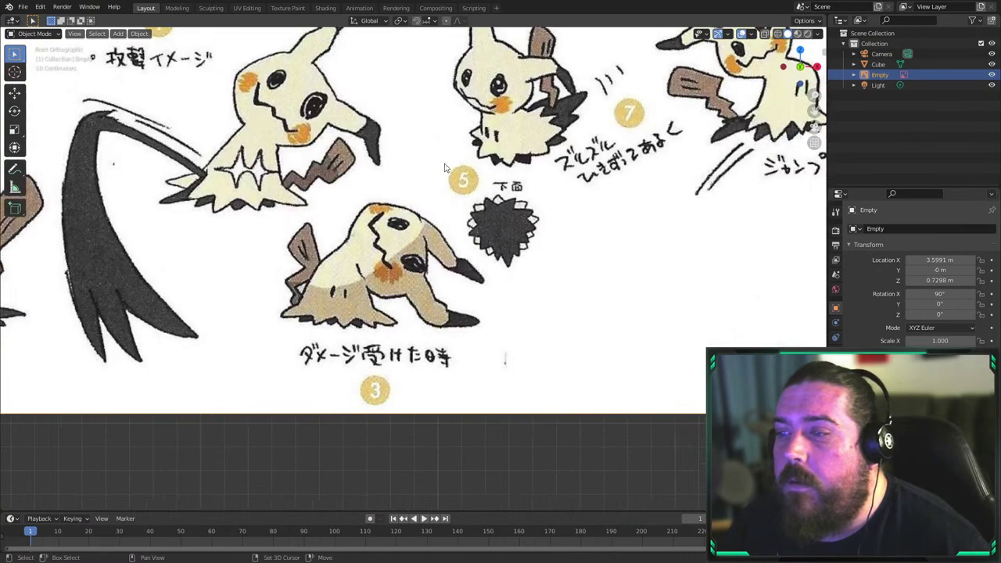
pyautogui.scroll(2, 594, 293)
pyautogui.keyDown('shift'); pyautogui.moveTo(595, 293); pyautogui.dragTo(569, 370, button='middle'); pyautogui.keyUp('shift')
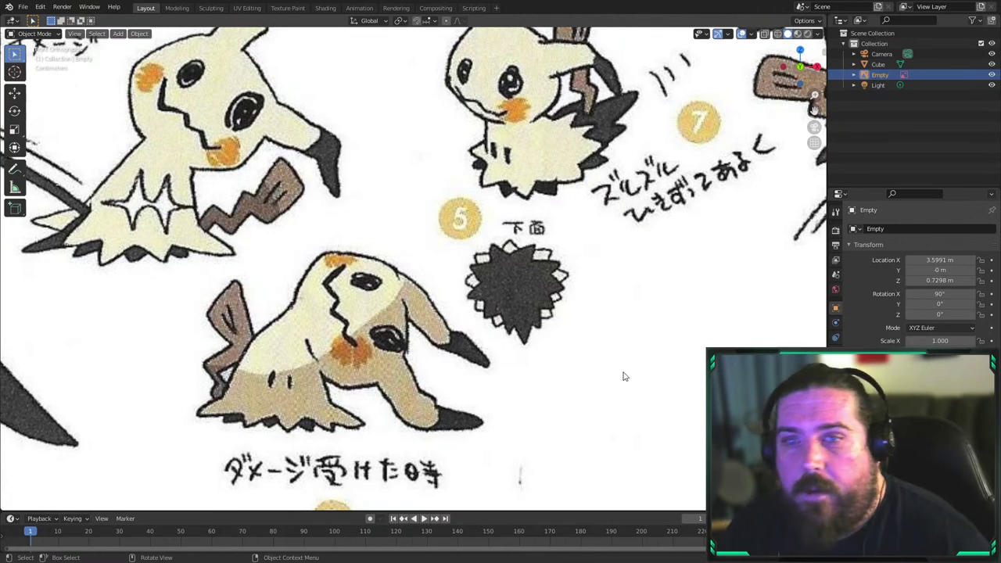
pyautogui.scroll(-3, 461, 319)
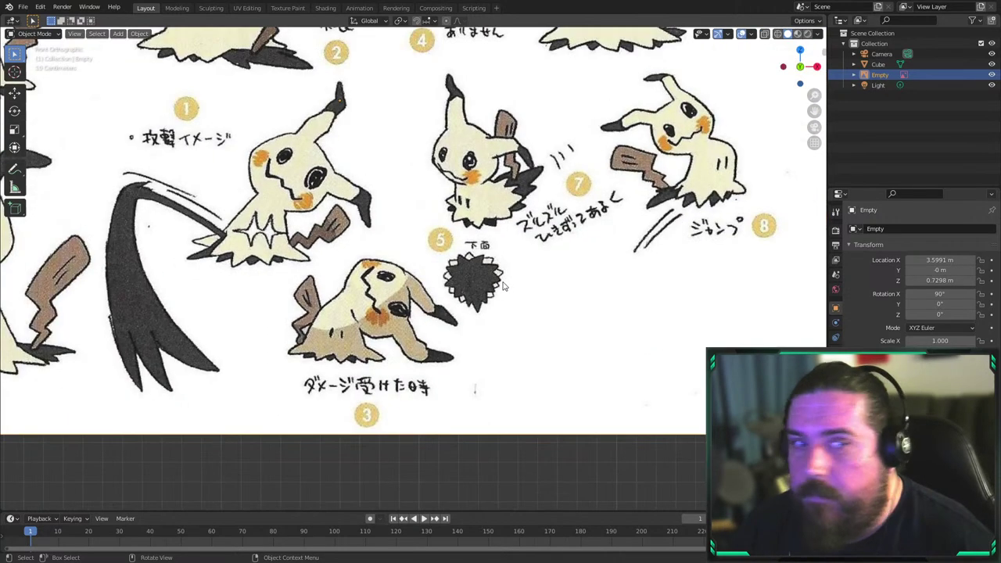
pyautogui.keyDown('shift'); pyautogui.moveTo(414, 234); pyautogui.dragTo(466, 372, button='middle'); pyautogui.keyUp('shift')
pyautogui.scroll(-5, 466, 373)
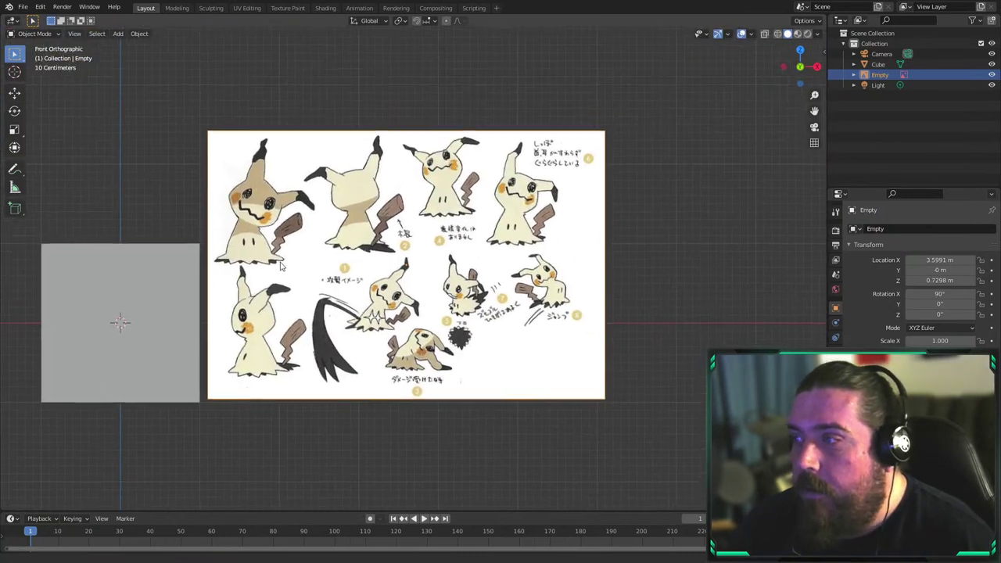
pyautogui.keyDown('shift'); pyautogui.moveTo(188, 285); pyautogui.dragTo(450, 284, button='middle'); pyautogui.keyUp('shift')
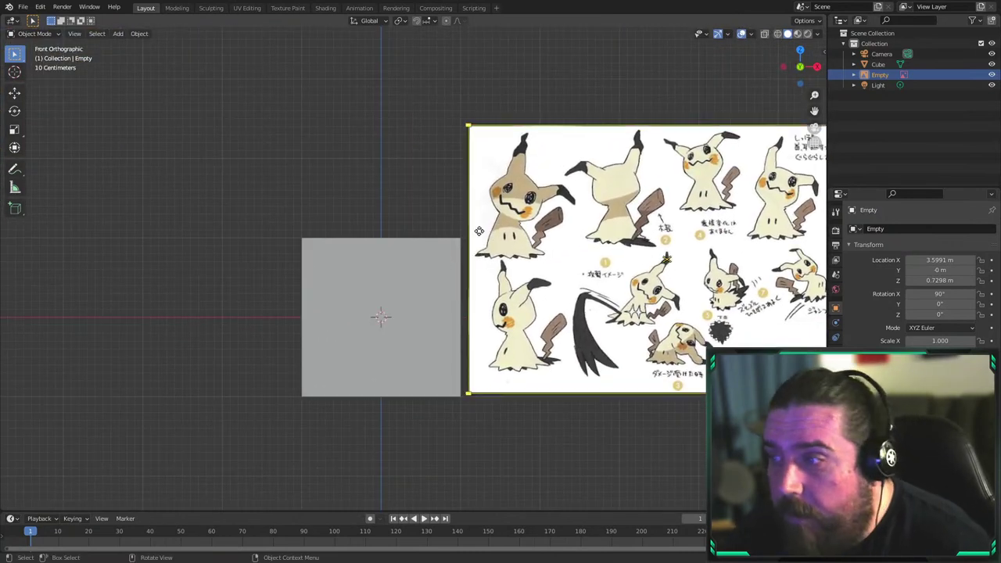
pyautogui.keyDown('shift'); pyautogui.moveTo(573, 255); pyautogui.dragTo(581, 203, button='middle'); pyautogui.keyUp('shift')
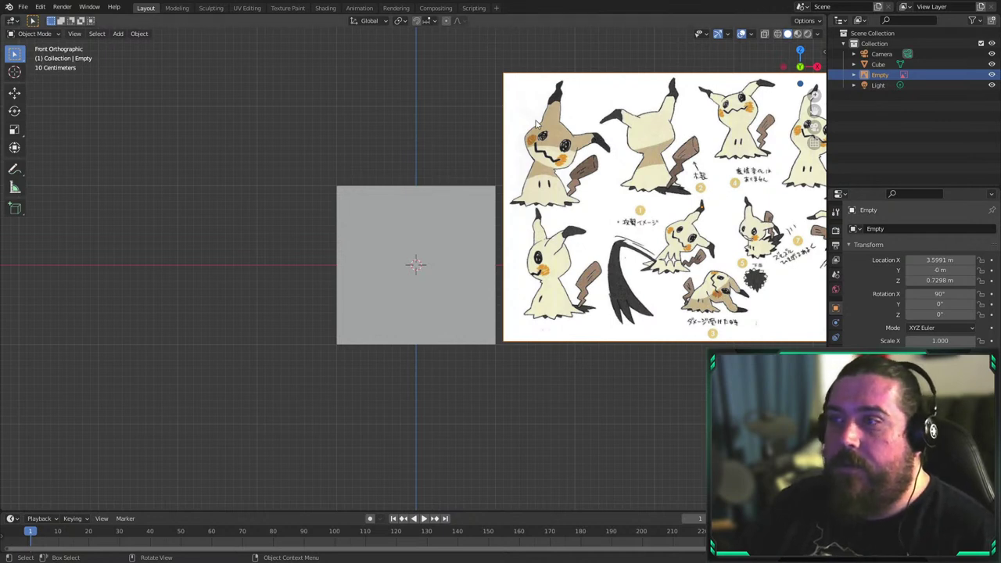
pyautogui.keyDown('shift'); pyautogui.moveTo(488, 129); pyautogui.dragTo(474, 226, button='middle'); pyautogui.keyUp('shift')
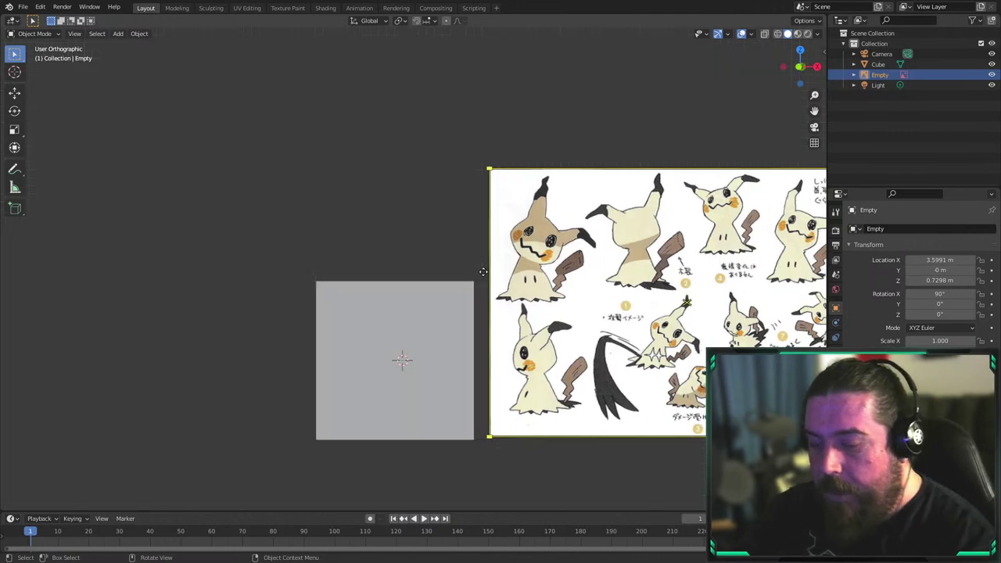
# Rotate the reference image 90° about the global Z axis
pyautogui.press('KP_3')
pyautogui.press('KP_1')
pyautogui.press('KP_7')
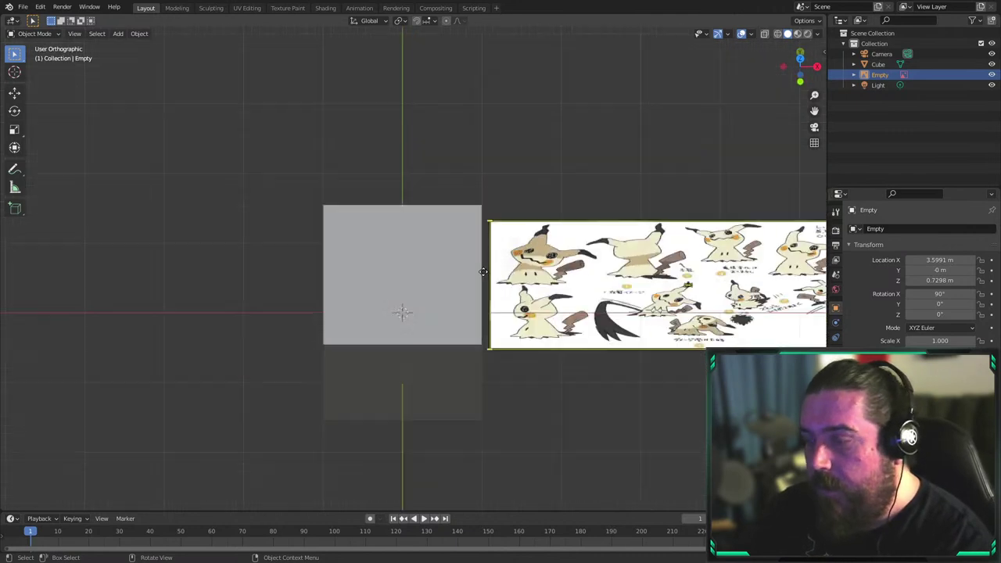
pyautogui.press('r')
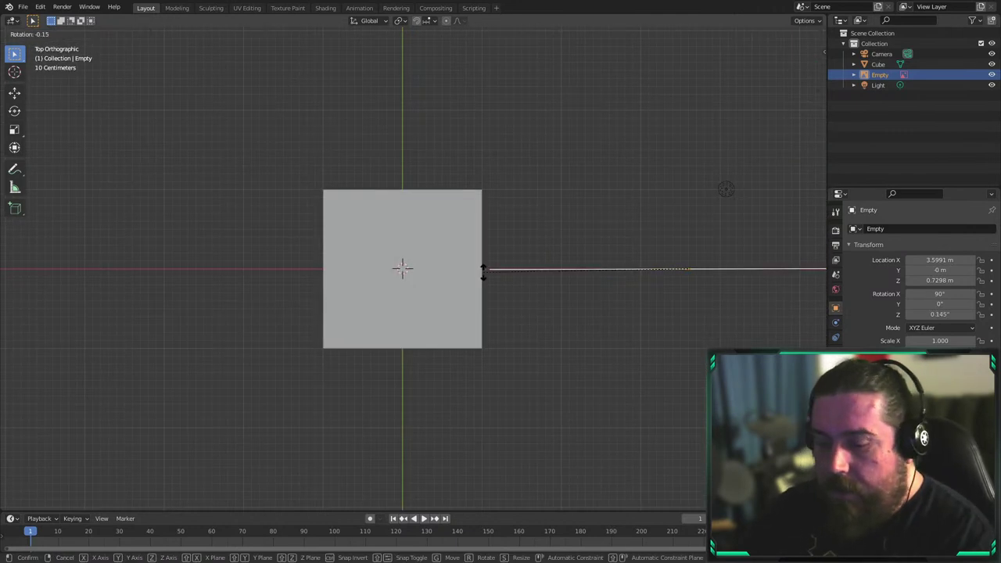
pyautogui.write('z90')
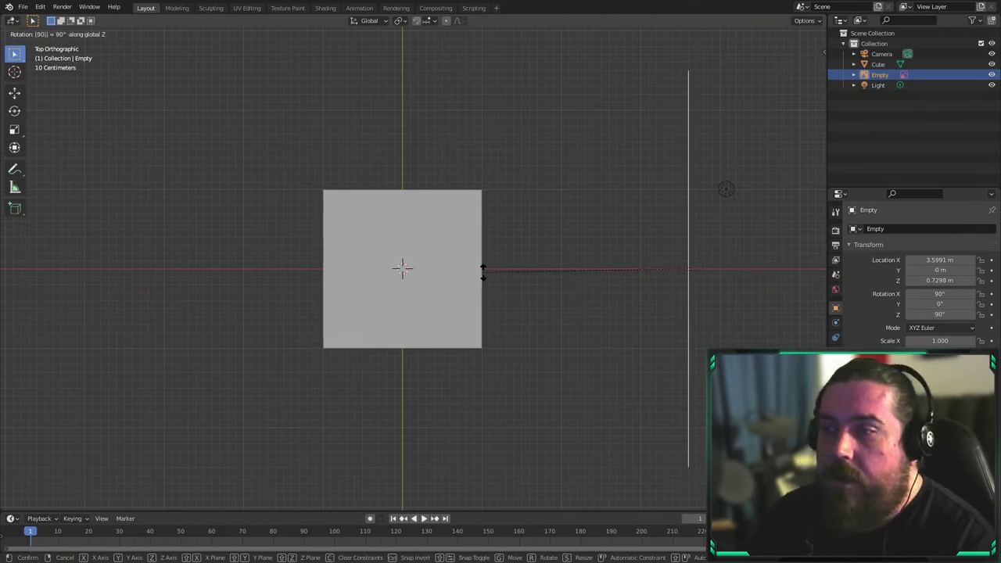
pyautogui.press('Return')
# Move the reference image in right side view to about Y 1.93 m and Z 1.51 m, centring the side-facing Mimikyu above the origin
pyautogui.press('KP_3')
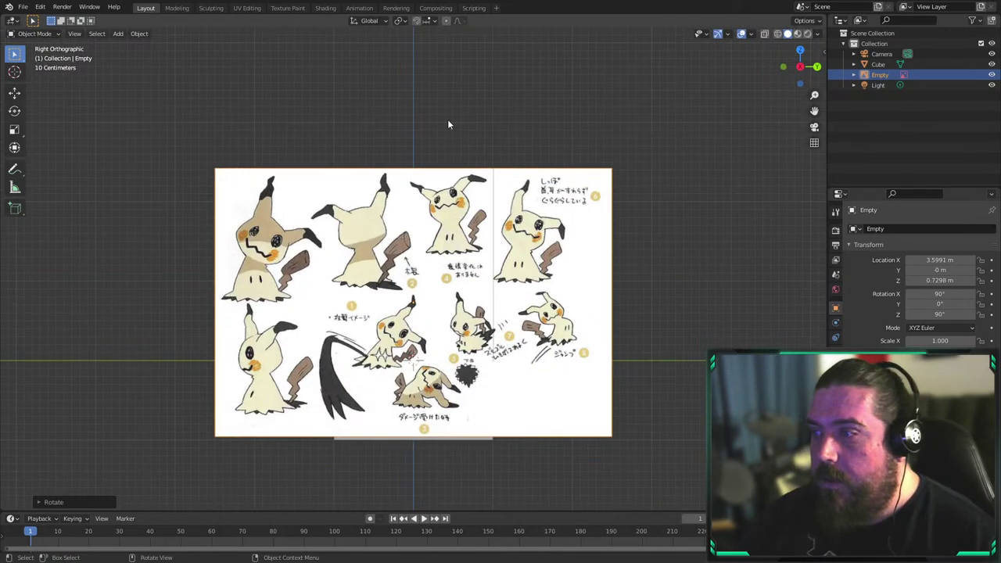
pyautogui.press('g')
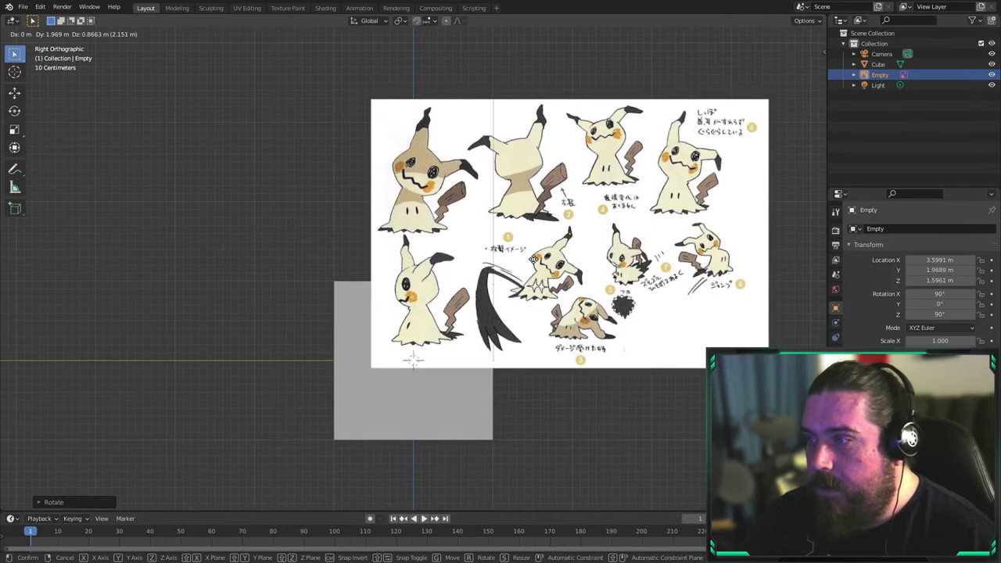
pyautogui.click(518, 273)
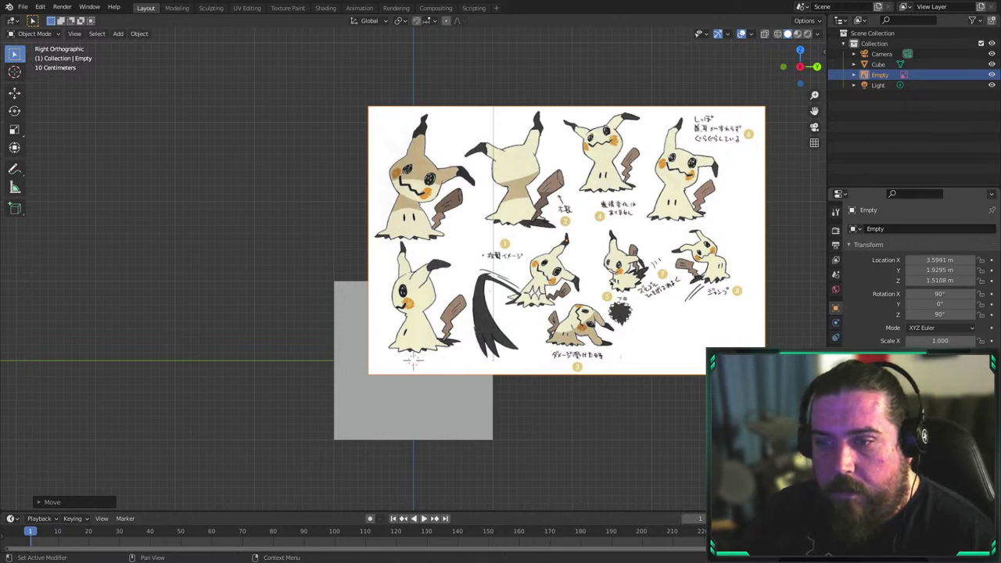
# Enable opacity for the reference image and lower it until the image is semi-transparent
pyautogui.click(836, 323)
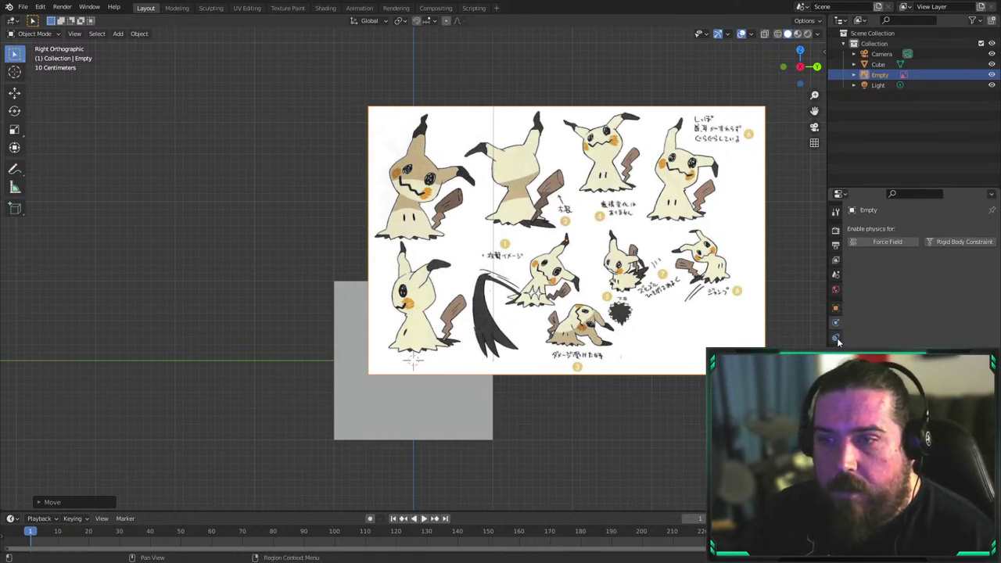
pyautogui.click(835, 337)
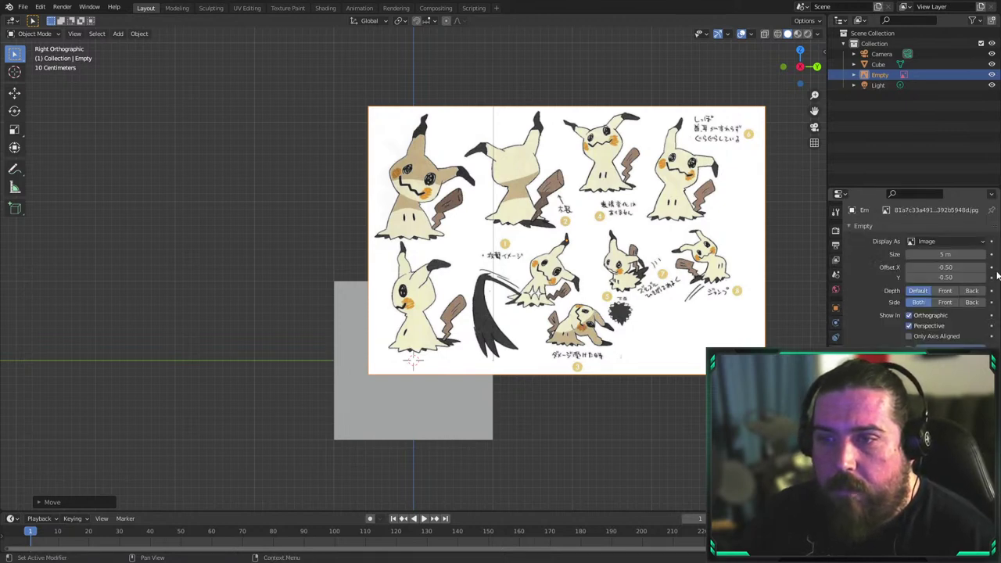
pyautogui.click(910, 347)
pyautogui.moveTo(978, 346); pyautogui.dragTo(939, 346)
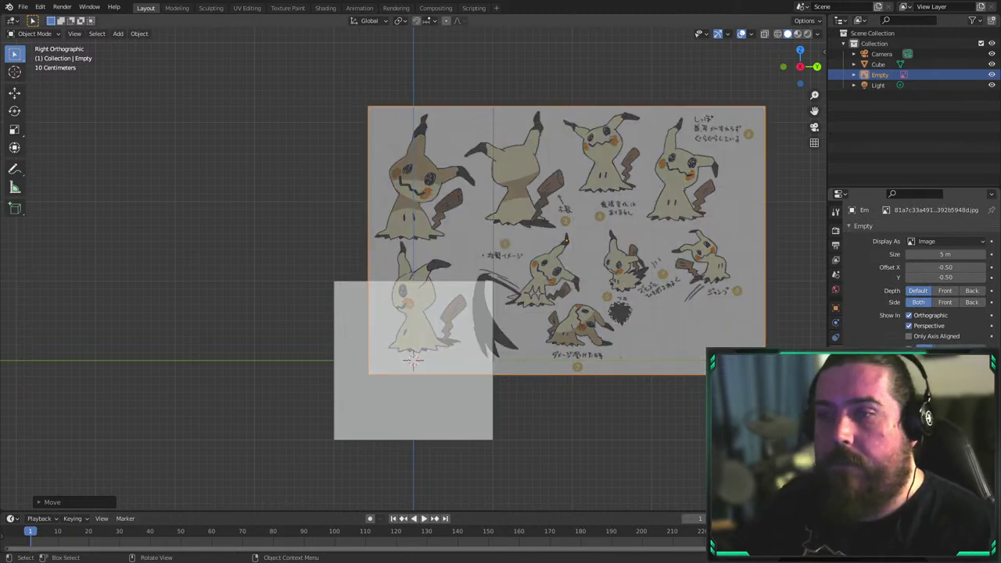
pyautogui.click(569, 304)
pyautogui.click(570, 304)
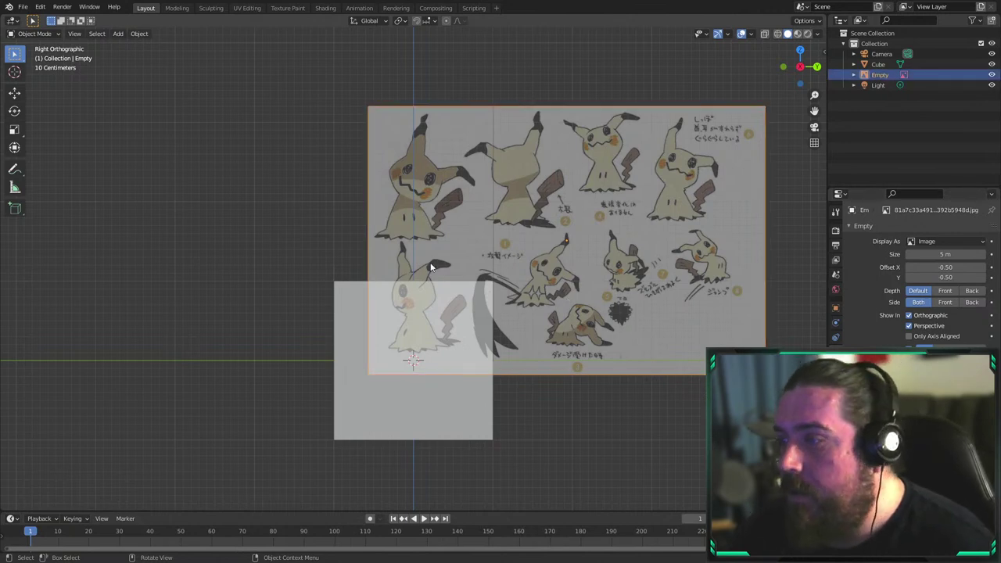
# Move the reference image in top view to the negative X side of the cube, clear of the mesh
pyautogui.press('KP_7')
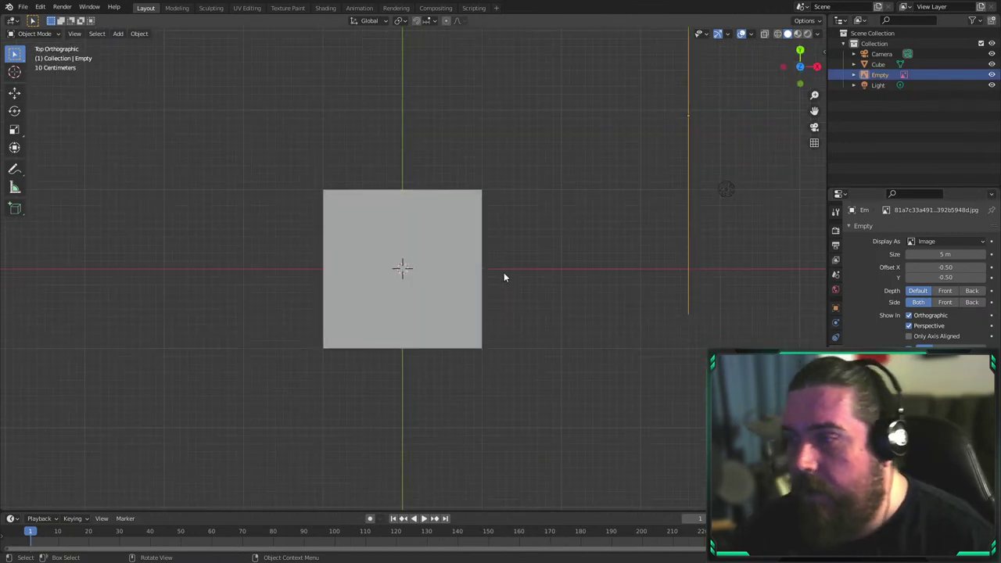
pyautogui.scroll(-4, 548, 278)
pyautogui.press('g')
pyautogui.click(394, 269)
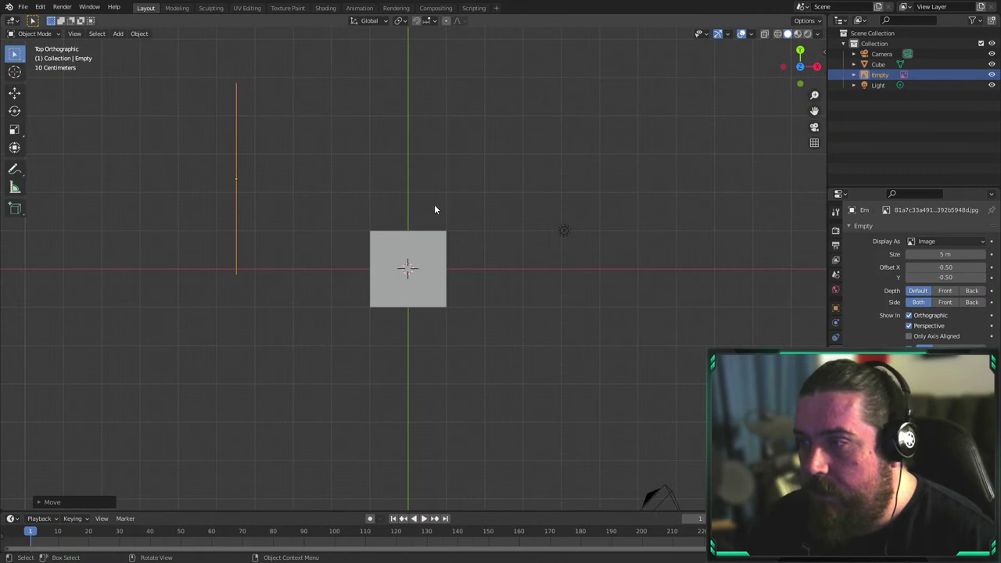
# Move the reference image in right side view so the base of the lower side-facing Mimikyu rests centred on the origin
pyautogui.press('KP_3')
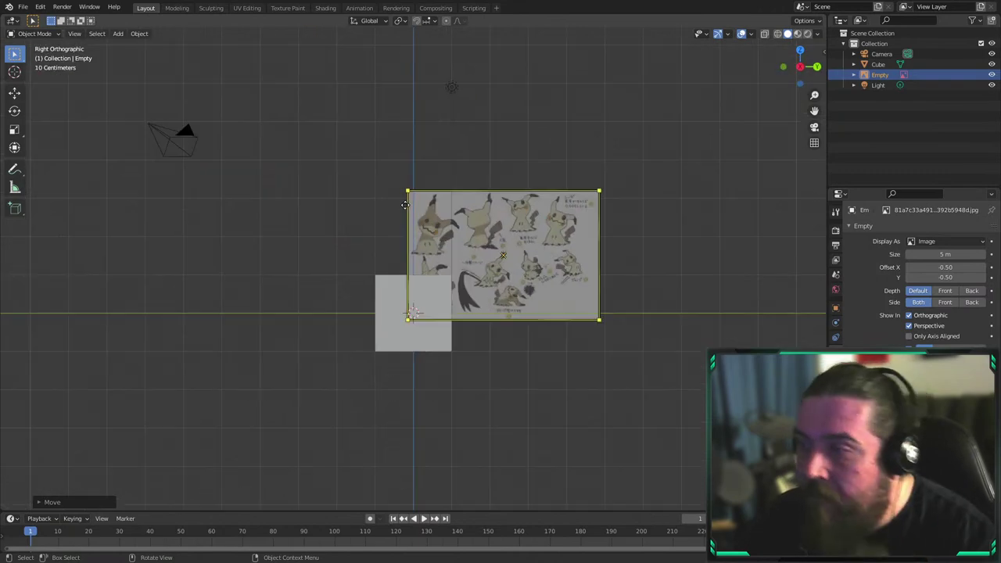
pyautogui.scroll(5, 509, 314)
pyautogui.keyDown('shift'); pyautogui.moveTo(492, 347); pyautogui.dragTo(601, 272, button='middle'); pyautogui.keyUp('shift')
pyautogui.scroll(2, 481, 157)
pyautogui.press('g')
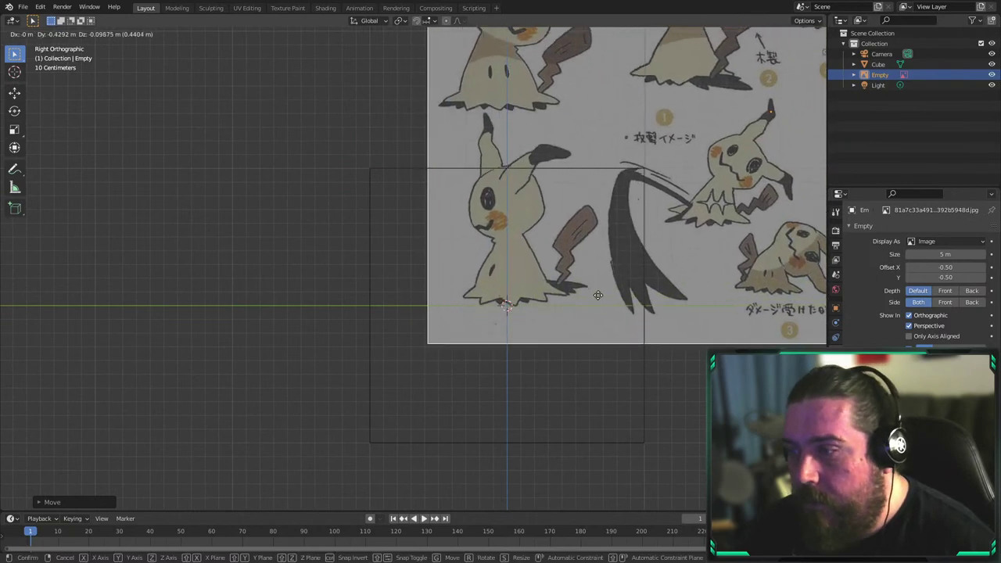
pyautogui.click(599, 298)
pyautogui.keyDown('shift'); pyautogui.moveTo(562, 273); pyautogui.dragTo(576, 327, button='middle'); pyautogui.keyUp('shift')
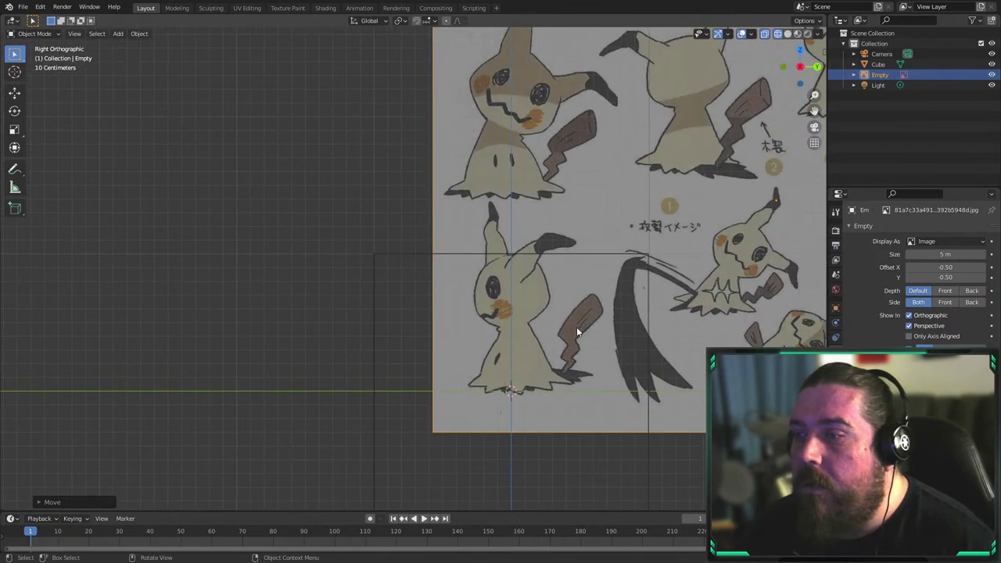
pyautogui.press('g')
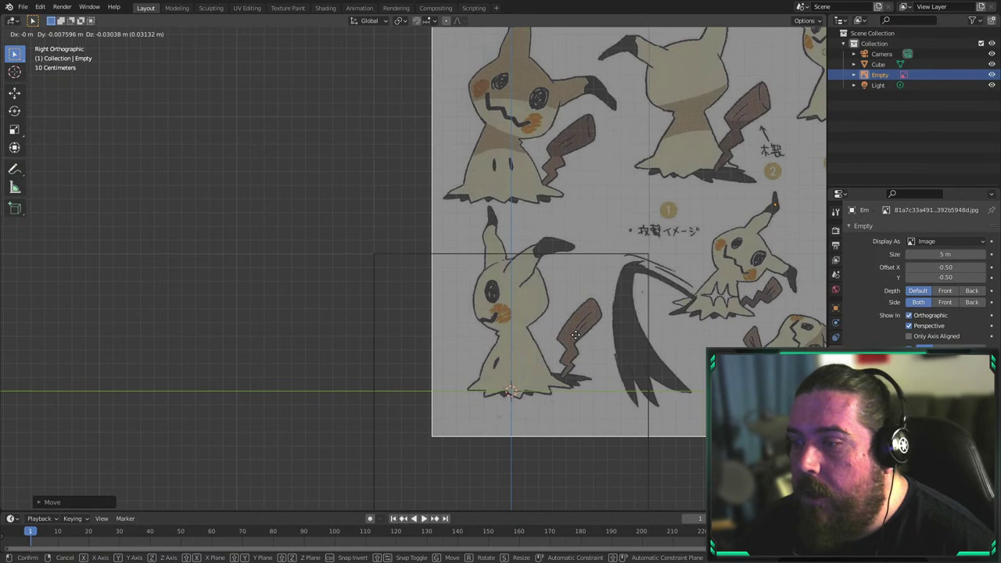
pyautogui.click(575, 334)
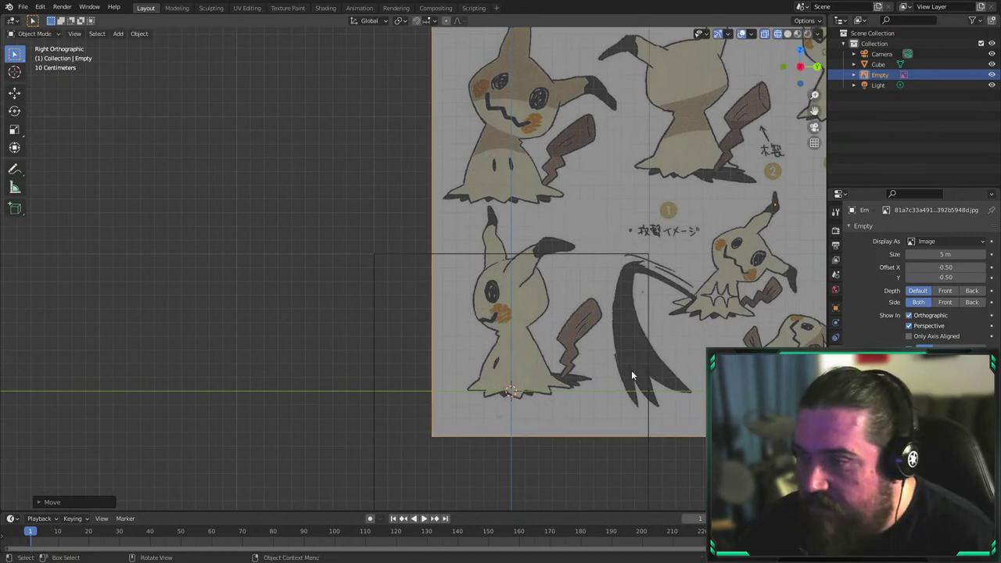
# Select the cube and add a level 1 Subdivision Surface modifier to it
pyautogui.click(649, 298)
pyautogui.scroll(-3, 532, 288)
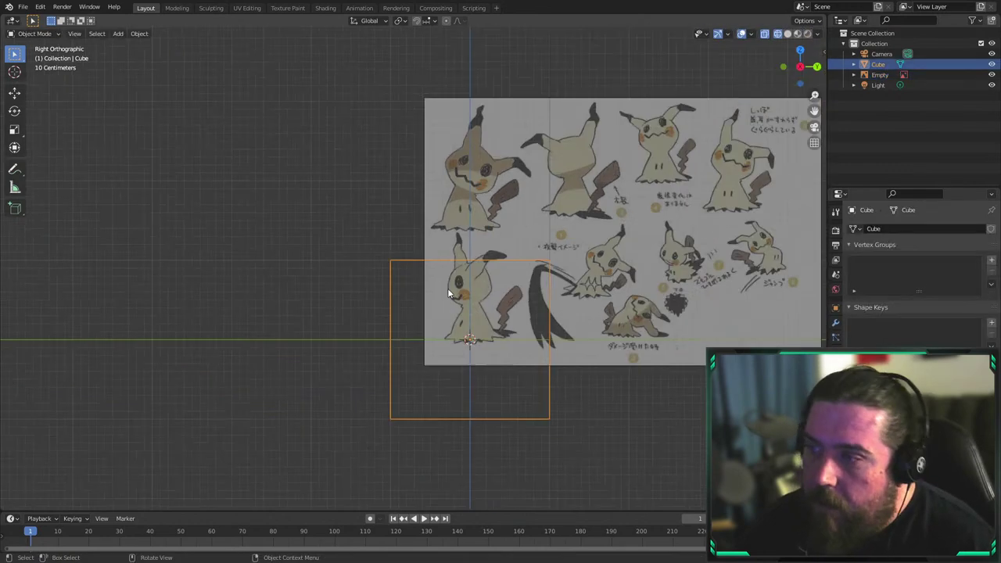
pyautogui.moveTo(454, 288); pyautogui.dragTo(407, 291, button='middle')
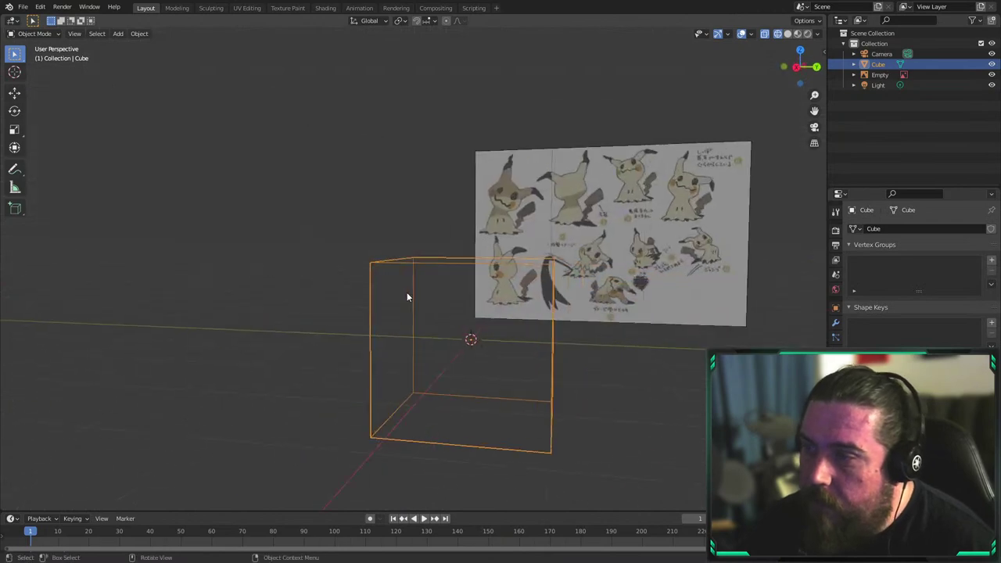
pyautogui.press('KP_1')
pyautogui.press('KP_3')
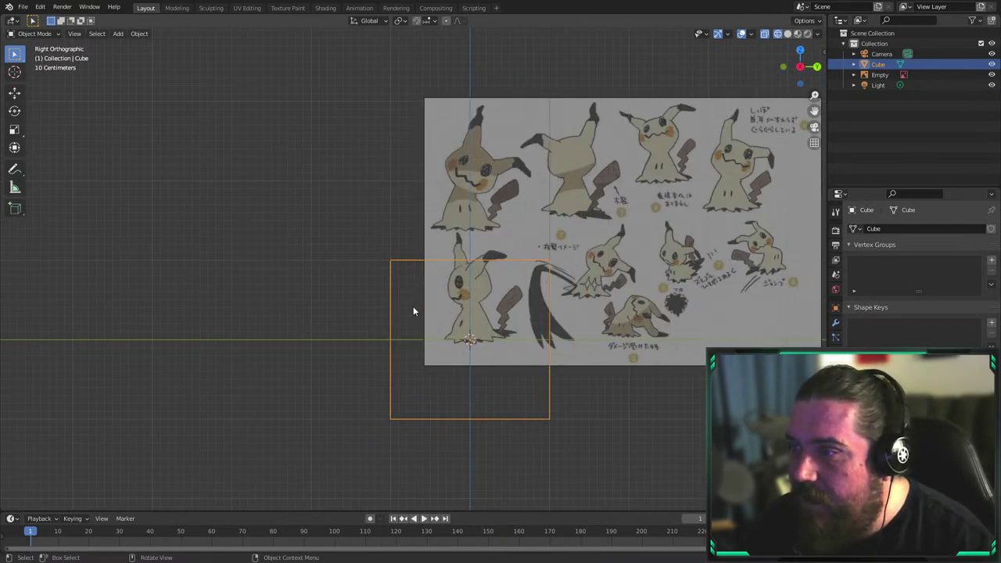
pyautogui.scroll(5, 519, 290)
pyautogui.hotkey('shift', 'a')
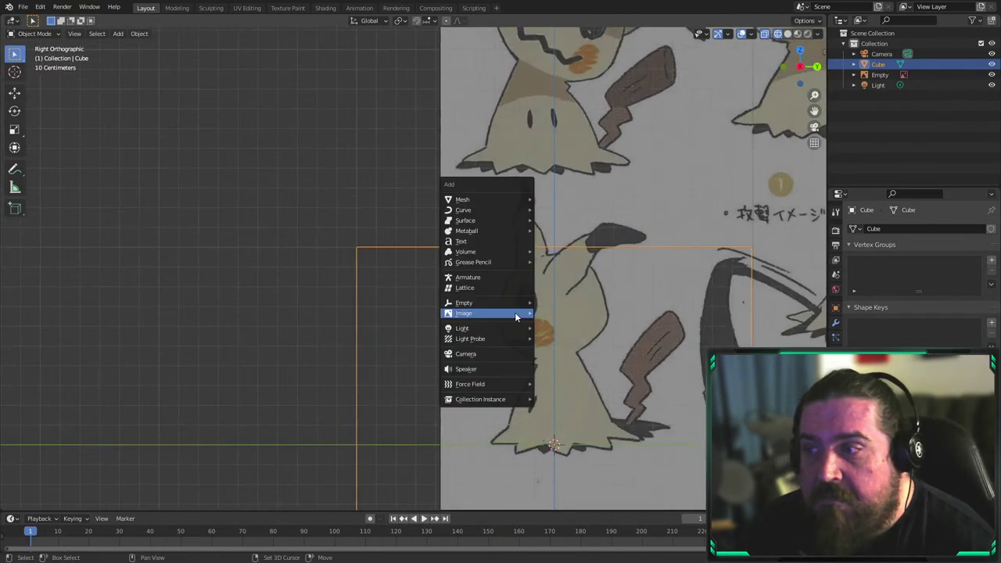
pyautogui.scroll(-6, 558, 261)
pyautogui.hotkey('ctrl', '1')
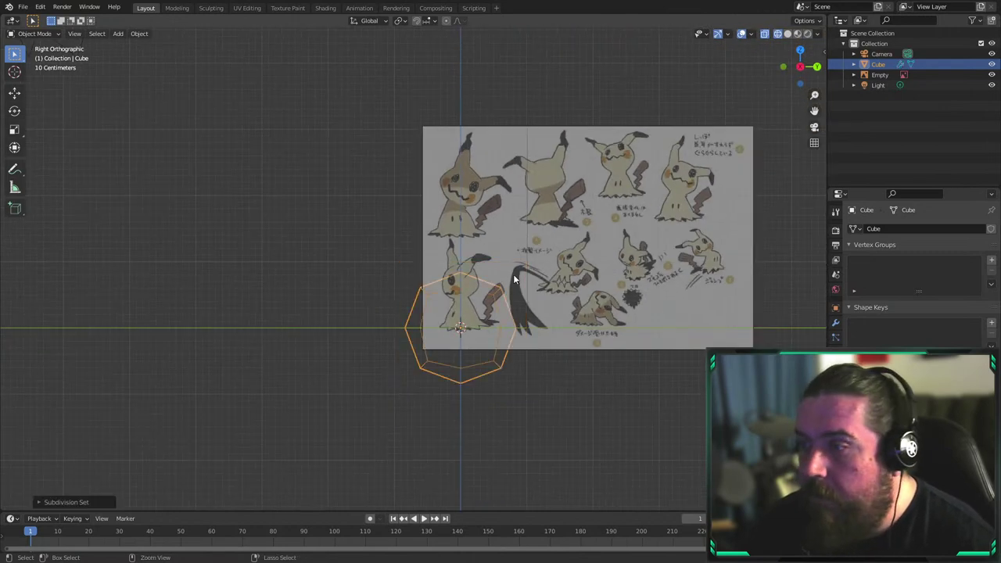
# Switch the viewport to solid shading, try subdivision level 2 on the cube and set it back to level 1
pyautogui.moveTo(475, 280)
pyautogui.mouseDown(button='middle')
pyautogui.moveTo(606, 286)
pyautogui.moveTo(491, 286)
pyautogui.moveTo(539, 297)
pyautogui.mouseUp(button='middle')
pyautogui.press('z')
pyautogui.hotkey('ctrl', '2')
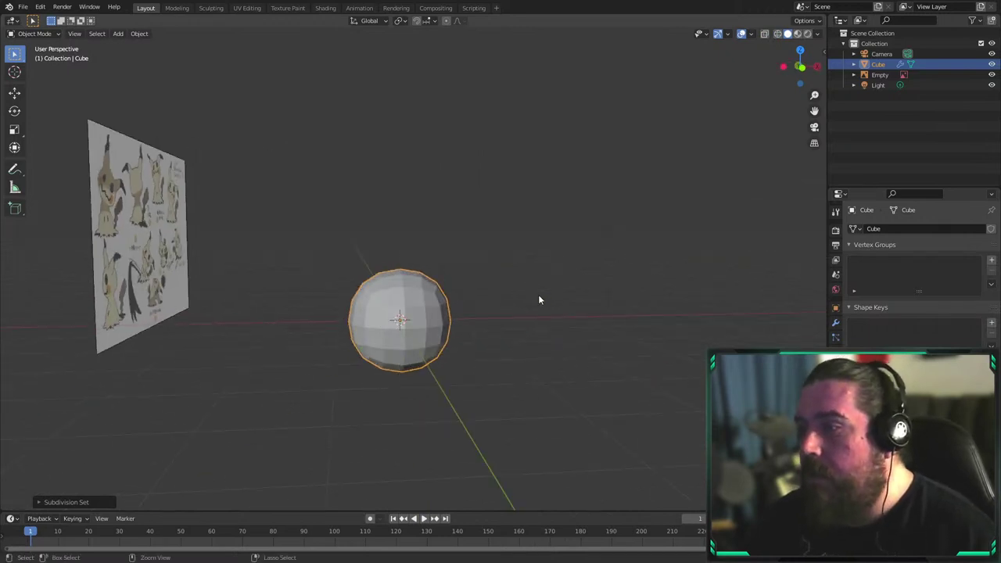
pyautogui.hotkey('ctrl', '1')
pyautogui.moveTo(623, 293); pyautogui.dragTo(478, 331, button='middle')
pyautogui.press('KP_3')
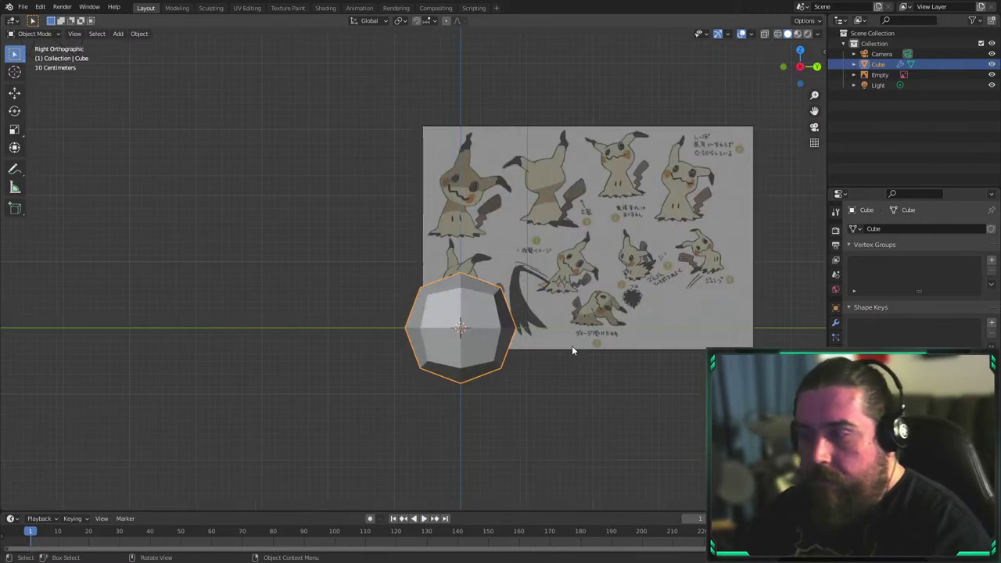
# Apply the cube's Subdivision modifier
pyautogui.click(835, 322)
pyautogui.click(937, 228)
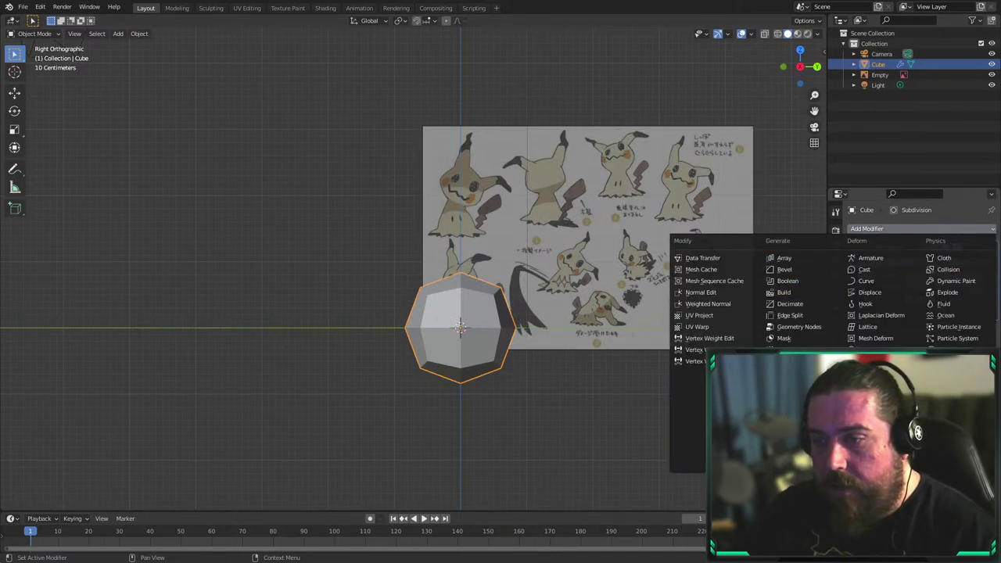
pyautogui.press('Escape')
pyautogui.click(967, 246)
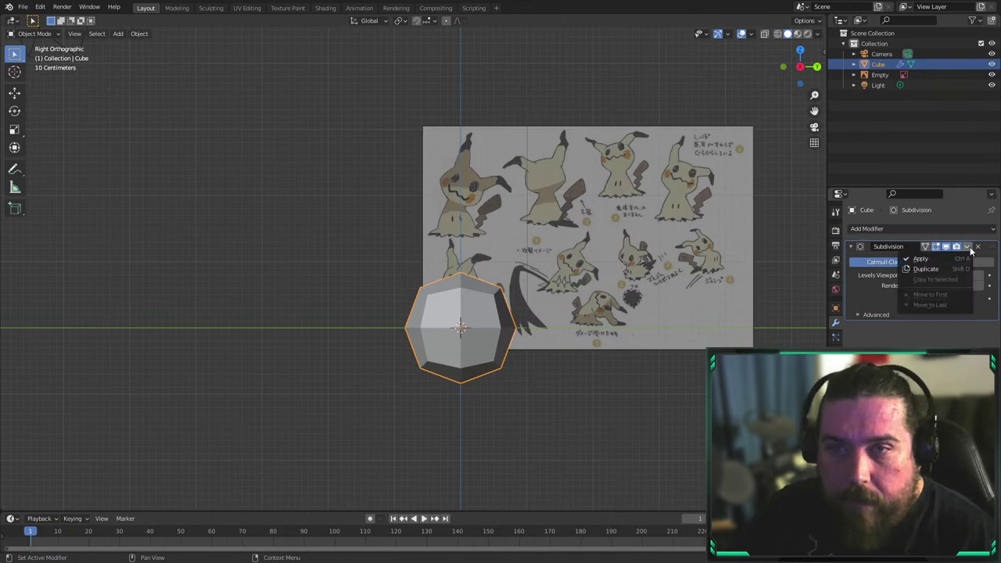
pyautogui.click(921, 259)
# In Edit Mode, scale the whole cube mesh down and move it onto the head of the side-facing Mimikyu
pyautogui.scroll(3, 566, 274)
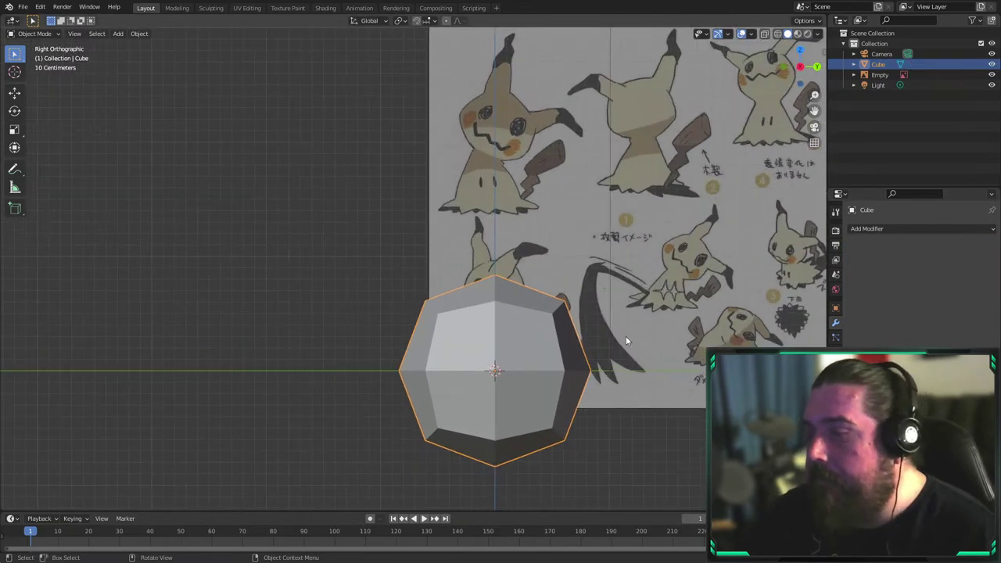
pyautogui.press('Tab')
pyautogui.press('g')
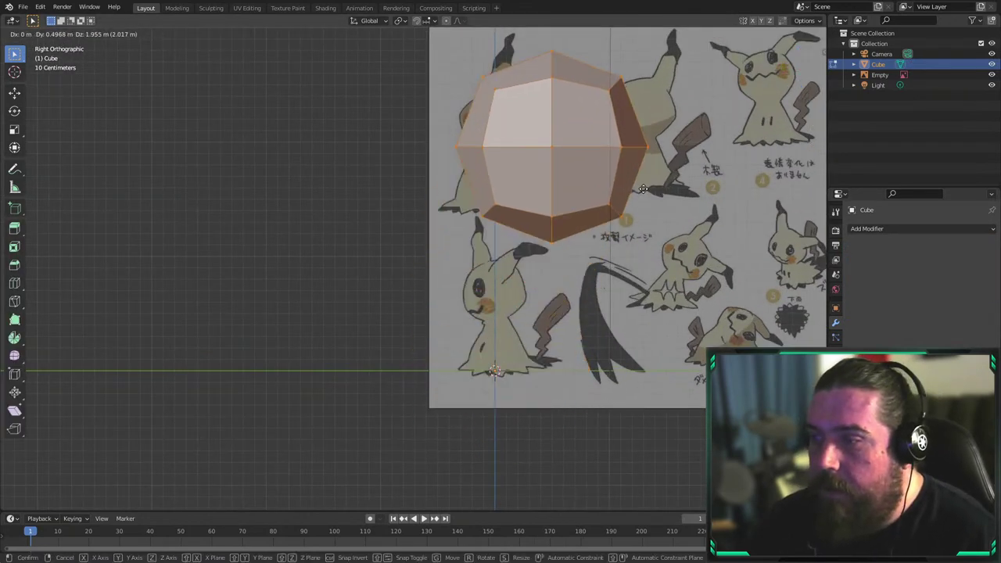
pyautogui.click(643, 264)
pyautogui.press('s')
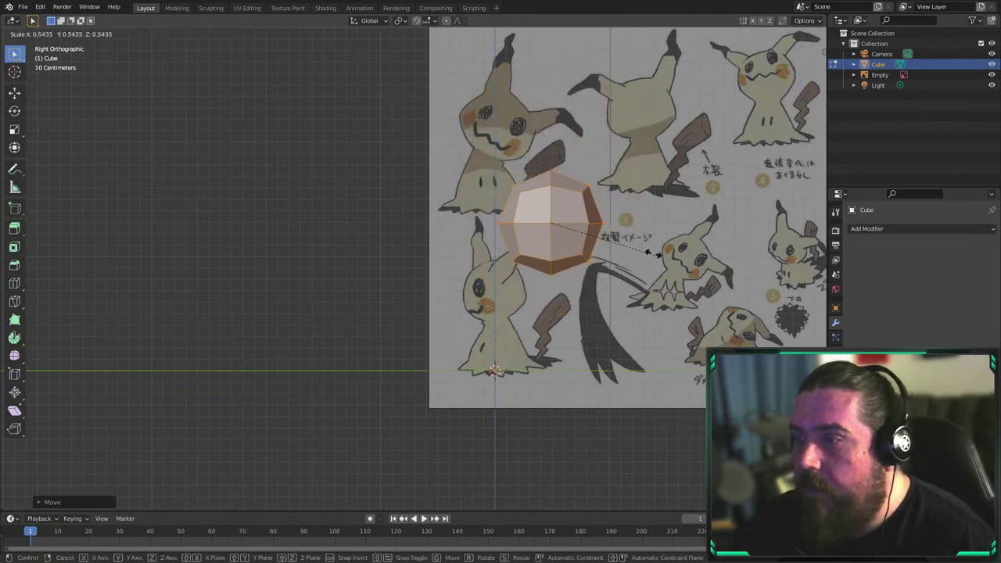
pyautogui.click(604, 226)
pyautogui.press('g')
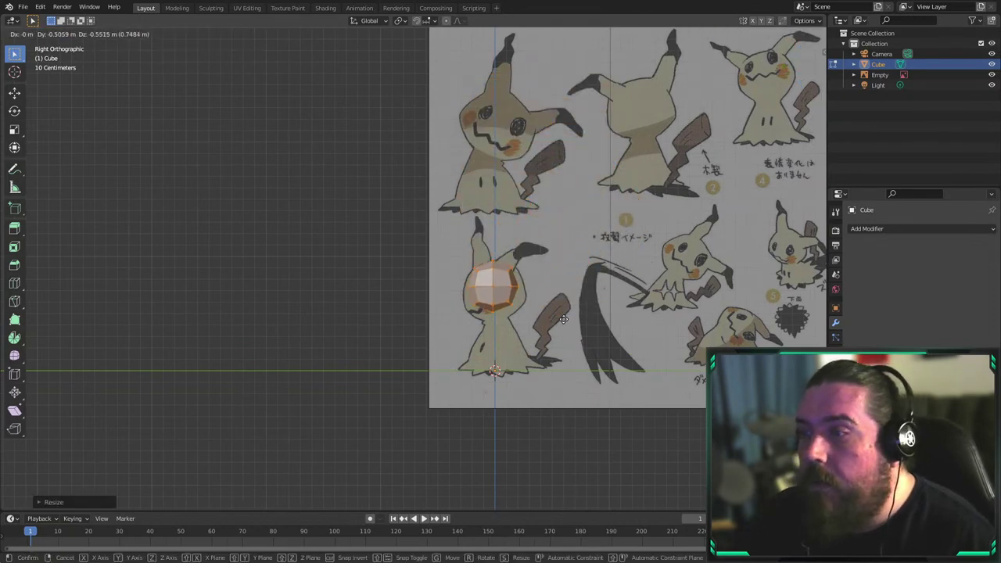
pyautogui.click(563, 325)
# Enlarge the mesh and nudge it so it roughly fills the Mimikyu's head outline
pyautogui.scroll(6, 563, 326)
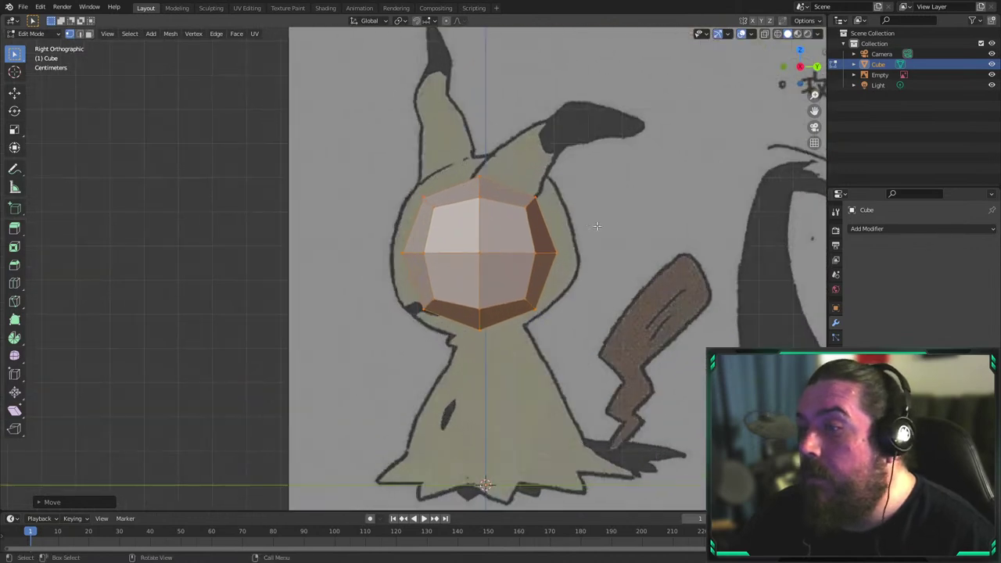
pyautogui.press('g')
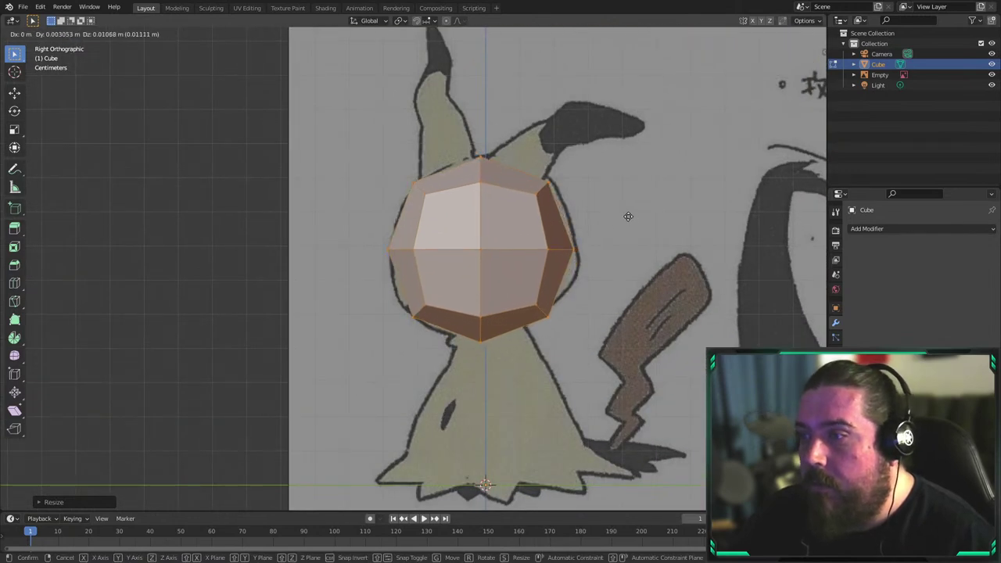
pyautogui.click(628, 216)
# Switch the viewport to wireframe shading and deselect all of the head mesh
pyautogui.scroll(-7, 599, 314)
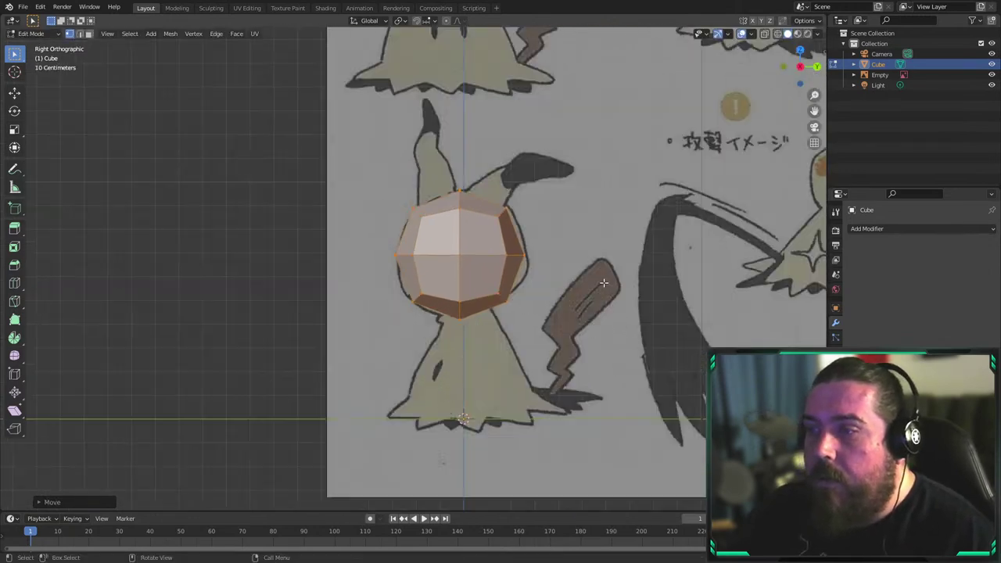
pyautogui.scroll(6, 593, 294)
pyautogui.scroll(2, 511, 303)
pyautogui.press('z')
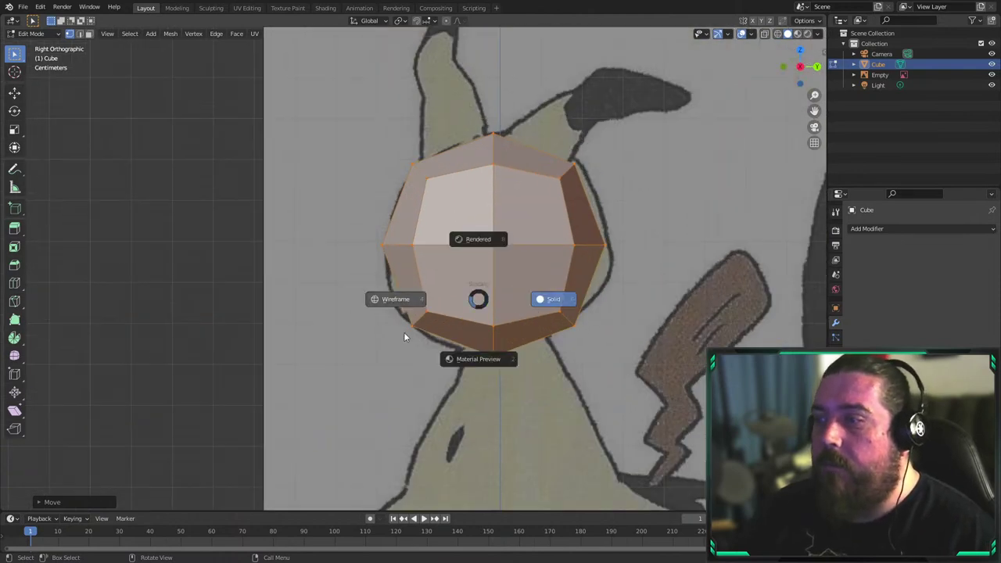
pyautogui.click(413, 299)
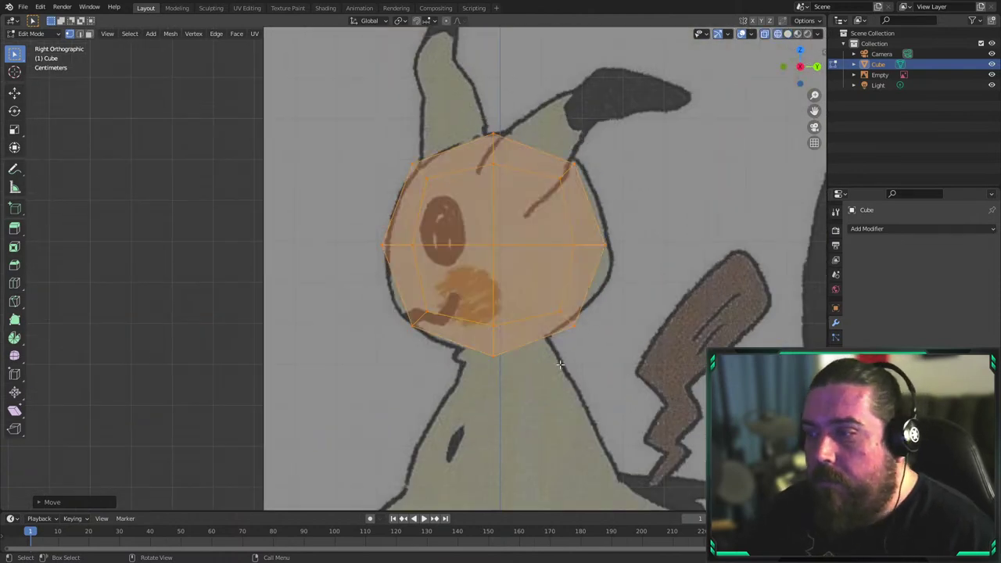
pyautogui.hotkey('alt', 'a')
# Move the lower, middle and upper vertices at the back of the head onto the reference outline
pyautogui.moveTo(530, 284); pyautogui.dragTo(607, 333)
pyautogui.press('g')
pyautogui.click(607, 321)
pyautogui.moveTo(553, 228); pyautogui.dragTo(635, 257)
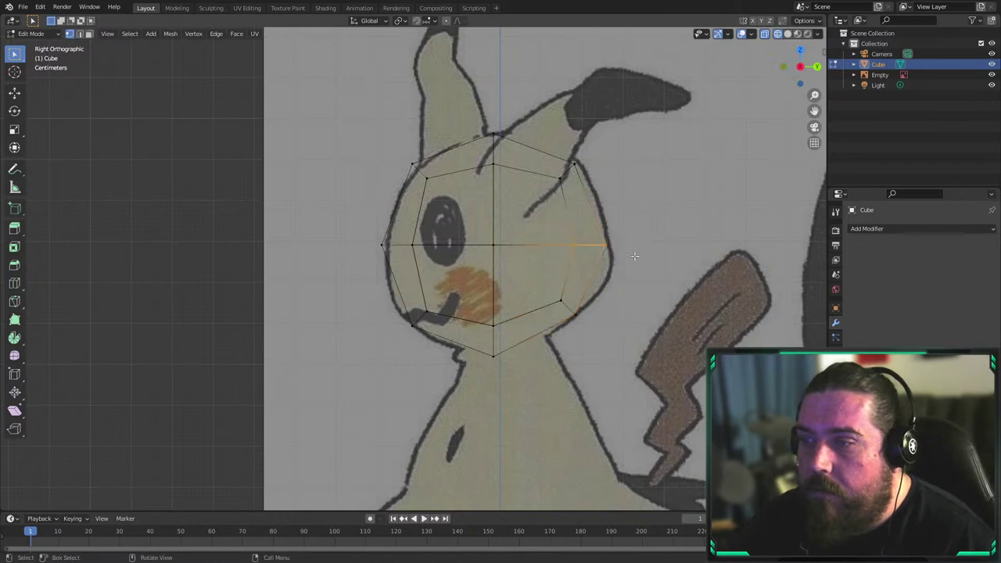
pyautogui.press('g')
pyautogui.click(632, 275)
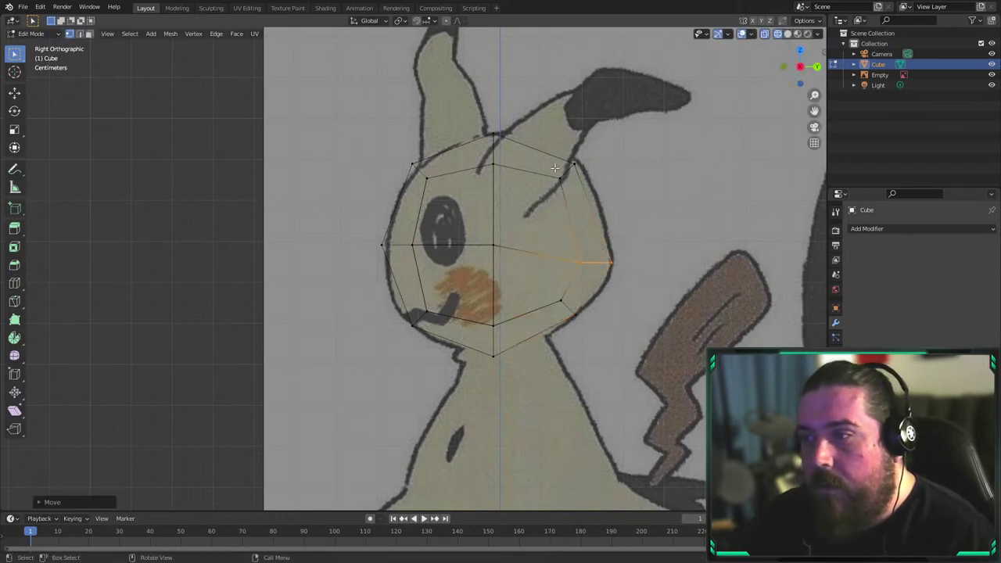
pyautogui.moveTo(551, 160); pyautogui.dragTo(615, 188)
pyautogui.press('g')
pyautogui.click(622, 177)
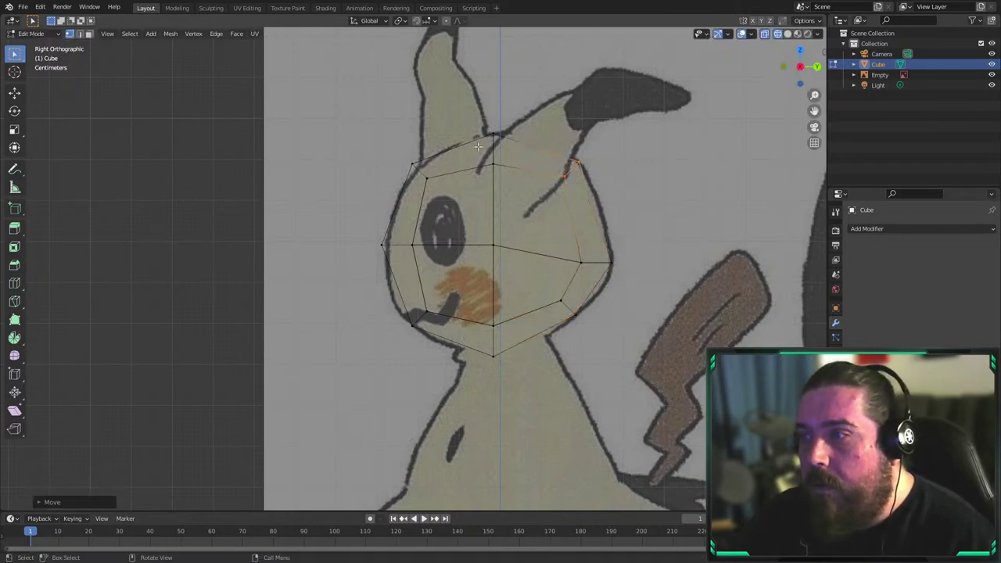
# Move the top-centre and upper front vertices of the head to follow the reference outline
pyautogui.moveTo(468, 117); pyautogui.dragTo(539, 176)
pyautogui.press('g')
pyautogui.click(537, 177)
pyautogui.press('g')
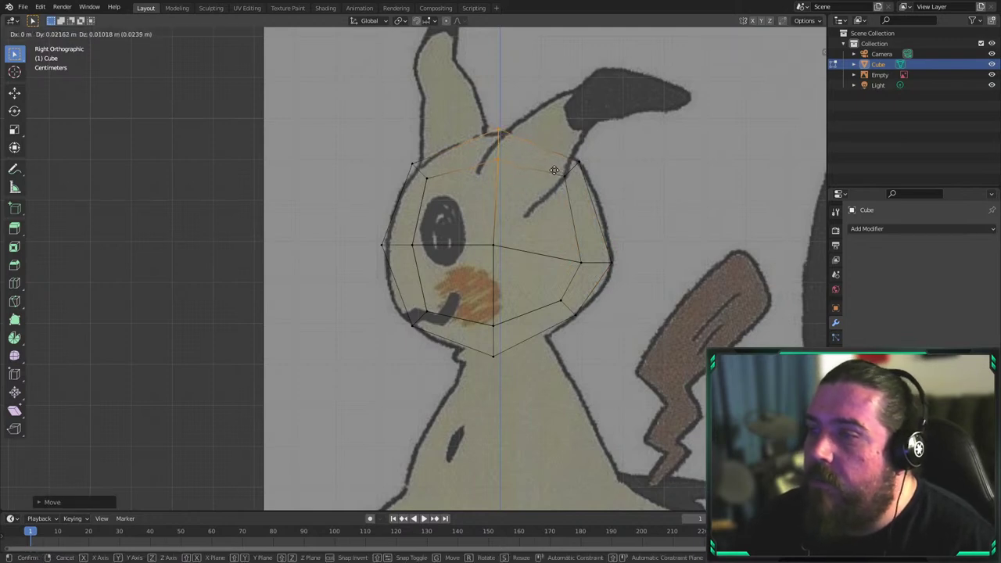
pyautogui.click(555, 170)
pyautogui.moveTo(440, 183); pyautogui.dragTo(445, 185)
pyautogui.press('g')
pyautogui.click(449, 190)
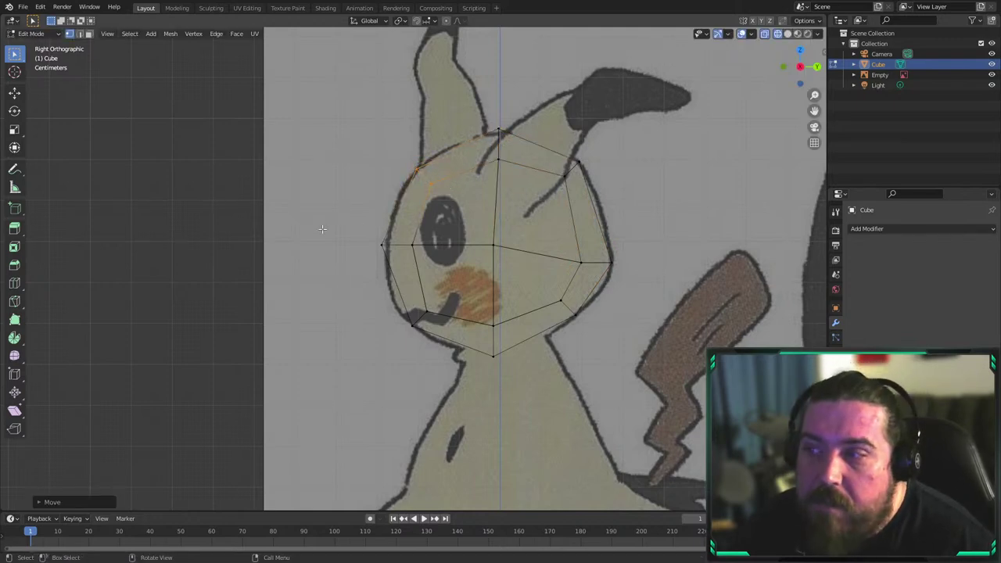
# Move the middle and lower front vertices of the head to match the face outline beside the eye and mouth
pyautogui.moveTo(329, 226); pyautogui.dragTo(440, 252)
pyautogui.press('g')
pyautogui.click(442, 251)
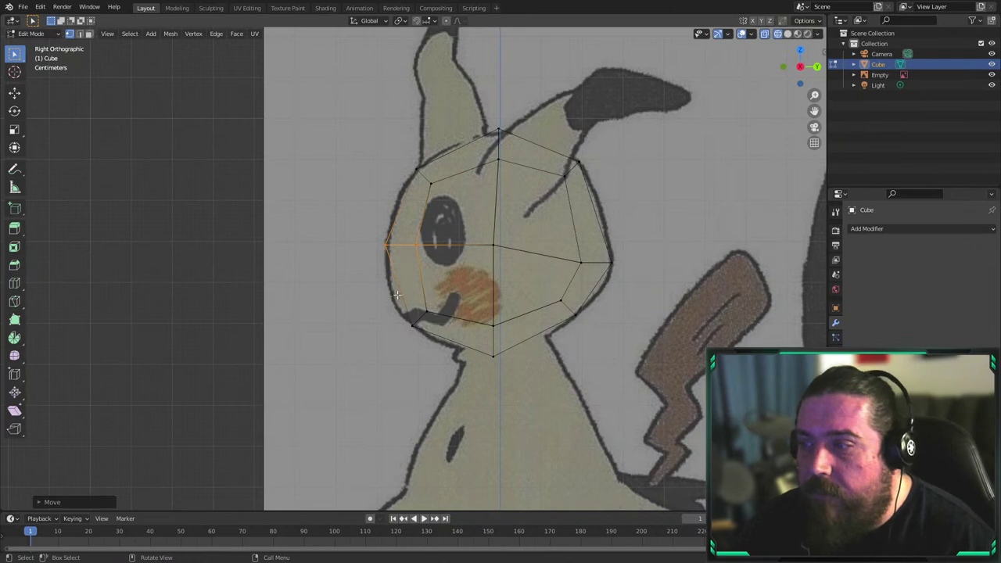
pyautogui.click(412, 324)
pyautogui.press('g')
pyautogui.click(444, 321)
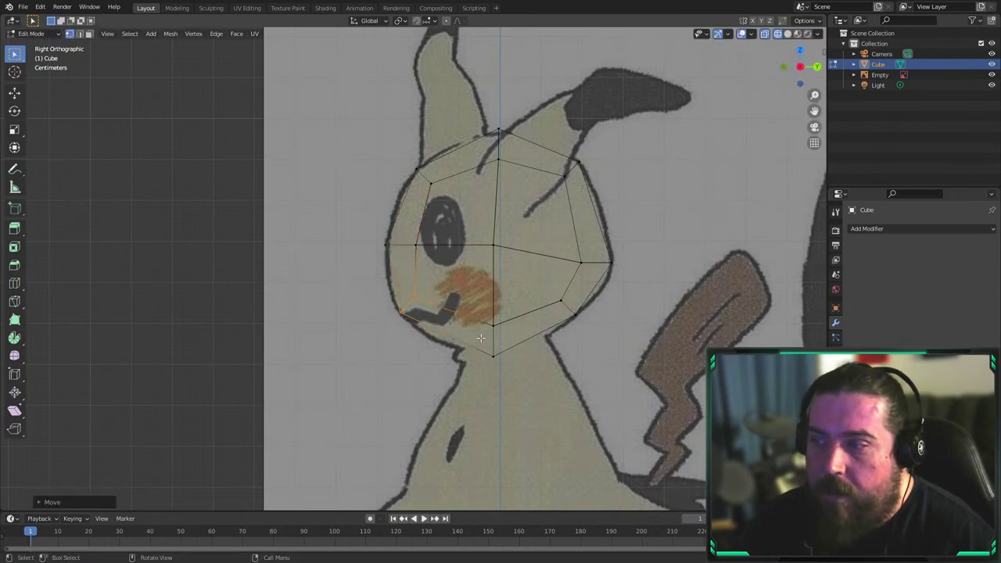
# Move the bottom-centre vertices of the head forward and slightly up to the front of the neck in the reference
pyautogui.click(523, 360)
pyautogui.press('g')
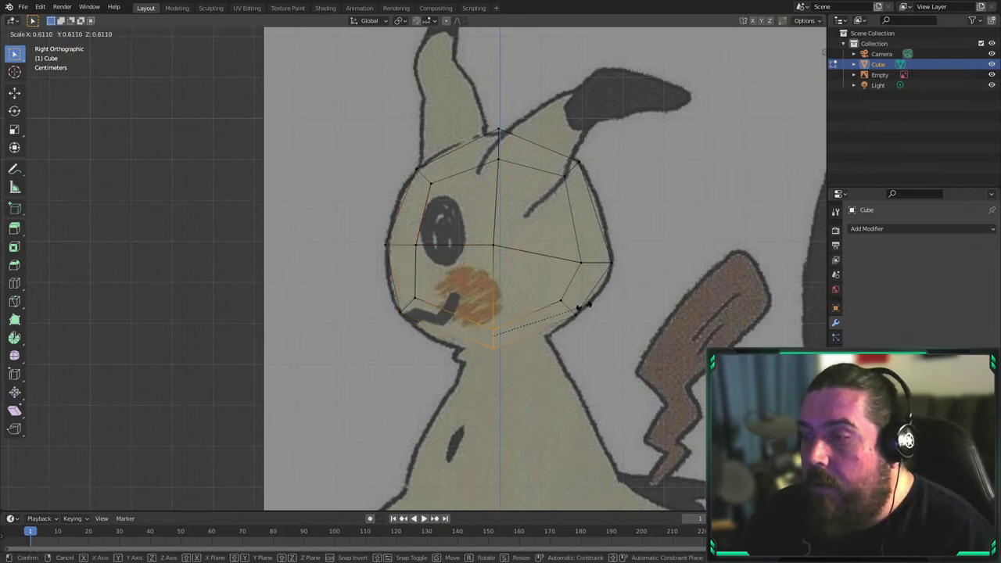
pyautogui.click(566, 303)
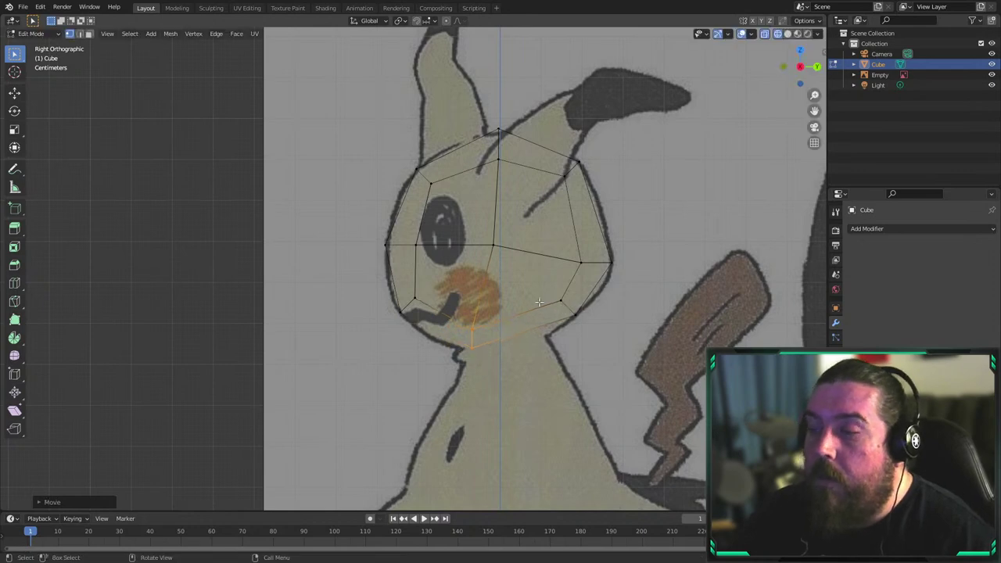
pyautogui.press('g')
pyautogui.click(543, 307)
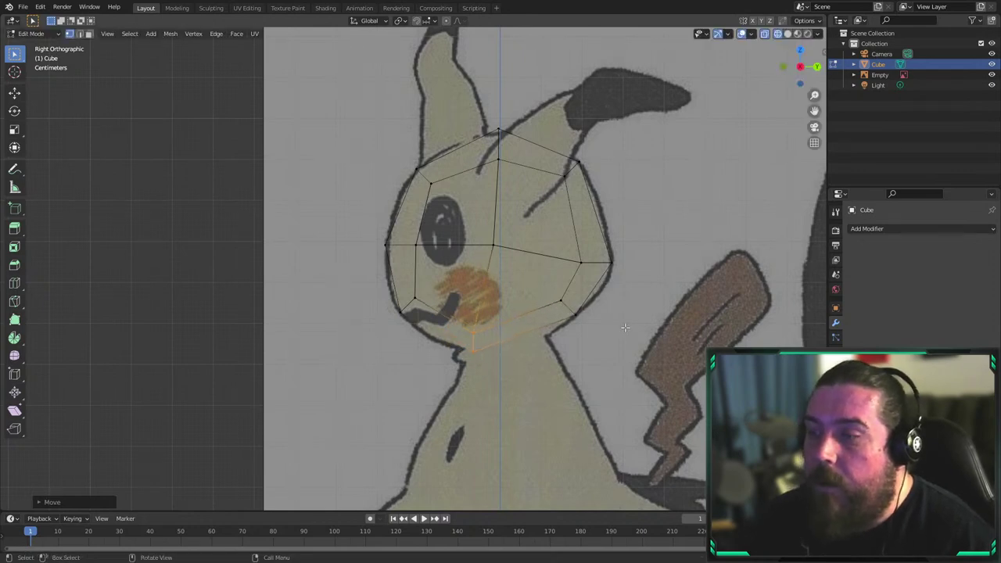
pyautogui.moveTo(622, 323); pyautogui.dragTo(554, 279, button='middle')
pyautogui.press('KP_3')
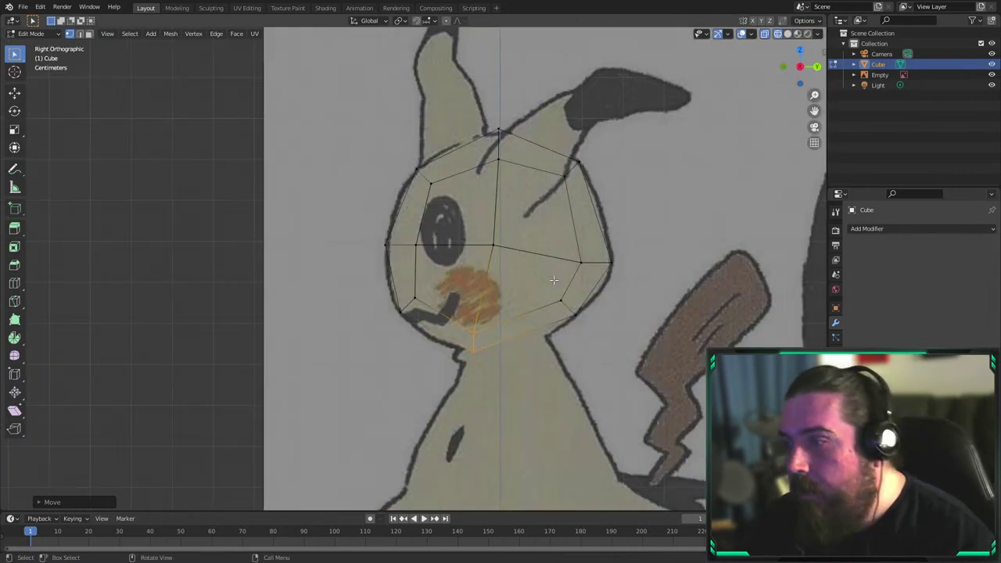
pyautogui.press('g')
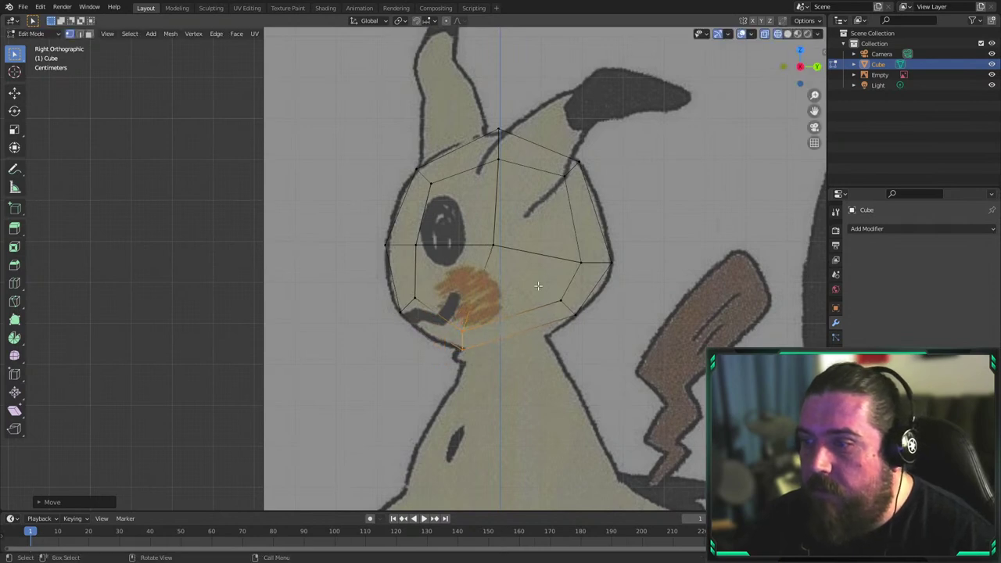
# Move the lower back vertices onto the back of the neck and the rear middle vertices slightly down along the outline
pyautogui.click(588, 338)
pyautogui.moveTo(567, 248); pyautogui.dragTo(646, 274)
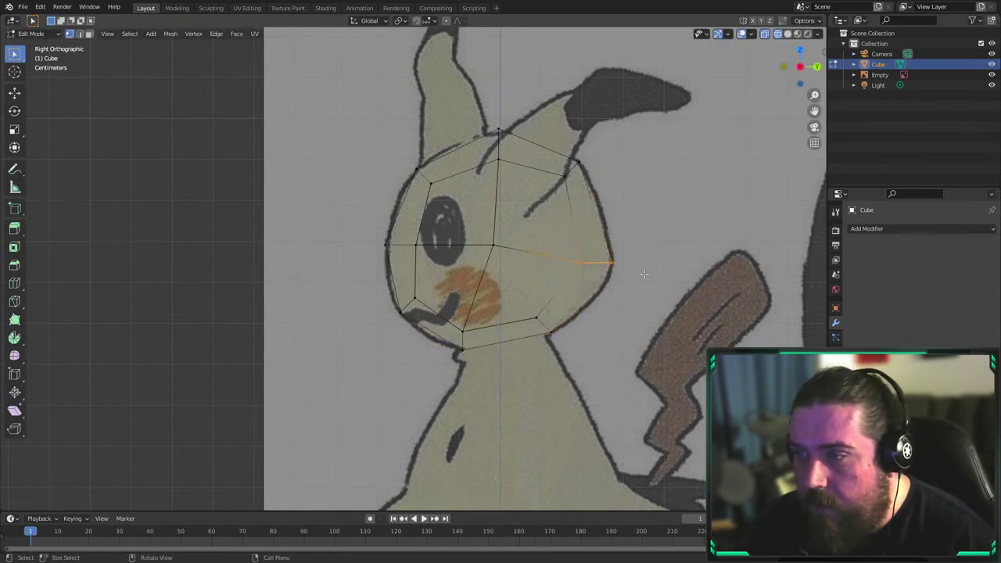
pyautogui.press('g')
pyautogui.click(648, 282)
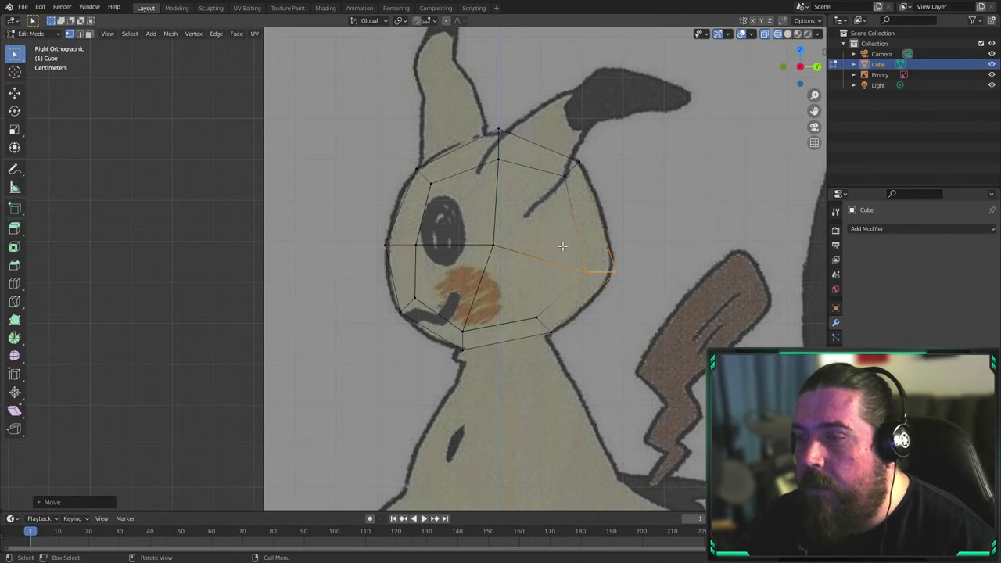
pyautogui.hotkey('alt', 'a')
# In the front view, move the lower vertices on the positive X side of the head slightly outward
pyautogui.keyDown('shift'); pyautogui.moveTo(478, 242); pyautogui.dragTo(481, 277, button='middle'); pyautogui.keyUp('shift')
pyautogui.press('KP_1')
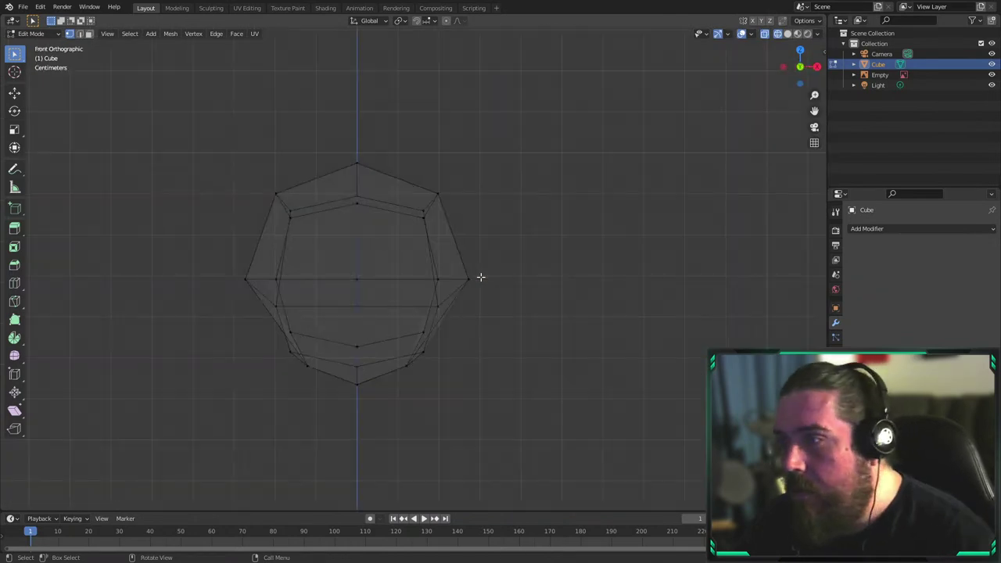
pyautogui.scroll(-6, 469, 281)
pyautogui.scroll(4, 466, 283)
pyautogui.scroll(3, 465, 285)
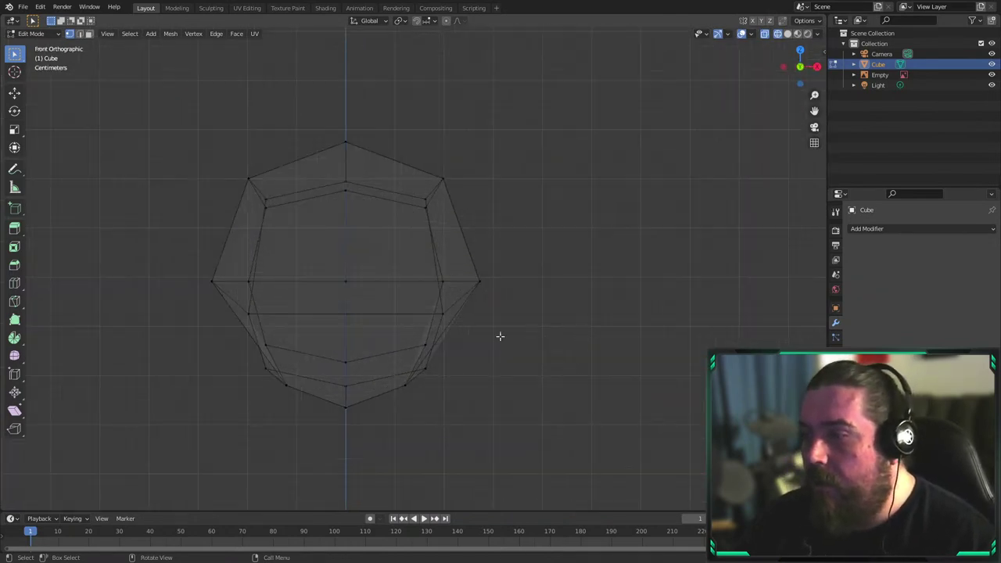
pyautogui.moveTo(398, 300); pyautogui.dragTo(446, 355)
pyautogui.press('g')
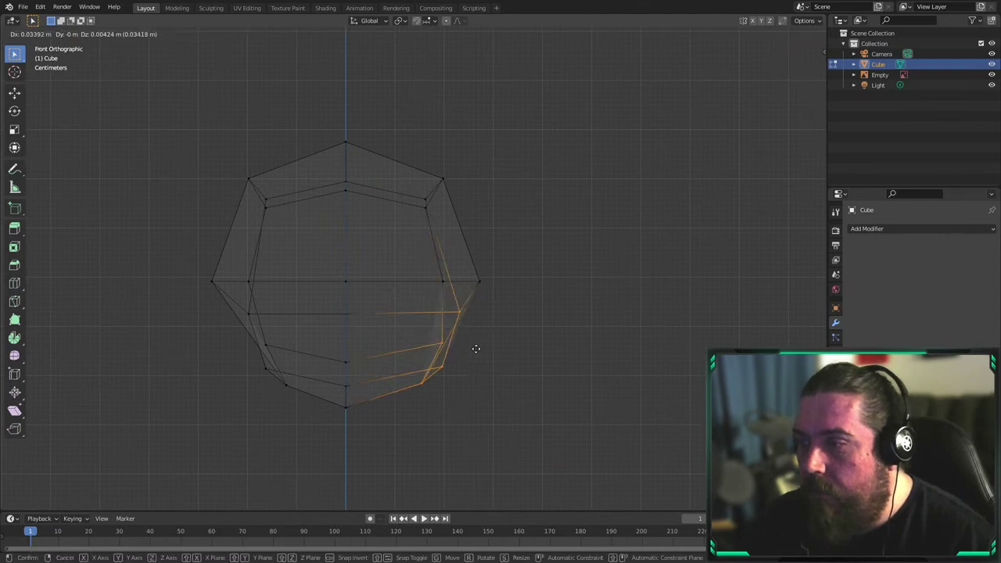
pyautogui.click(476, 348)
pyautogui.moveTo(476, 348)
pyautogui.mouseDown(button='middle')
pyautogui.moveTo(478, 389)
pyautogui.moveTo(439, 394)
pyautogui.moveTo(478, 367)
pyautogui.mouseUp(button='middle')
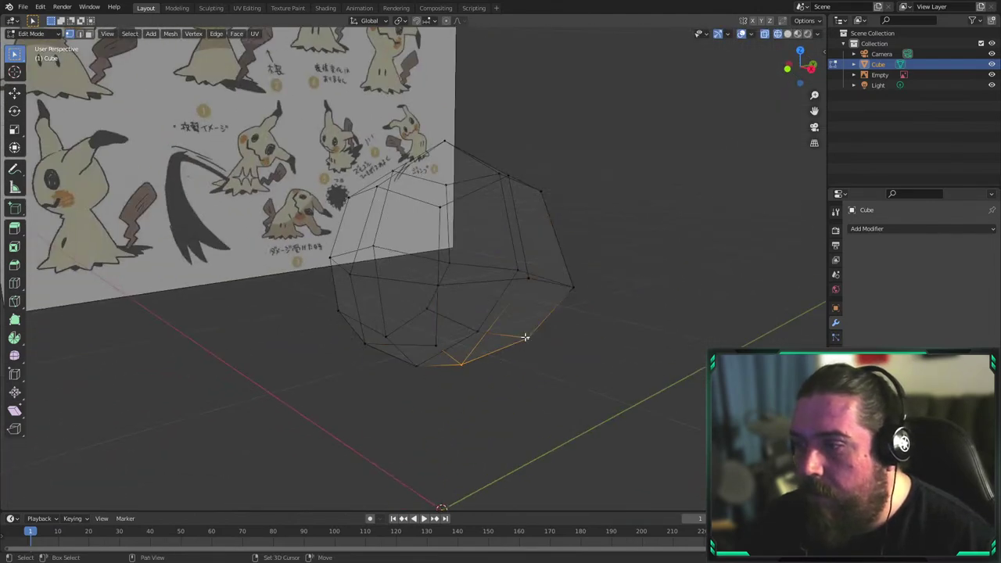
pyautogui.press('KP_1')
pyautogui.press('g')
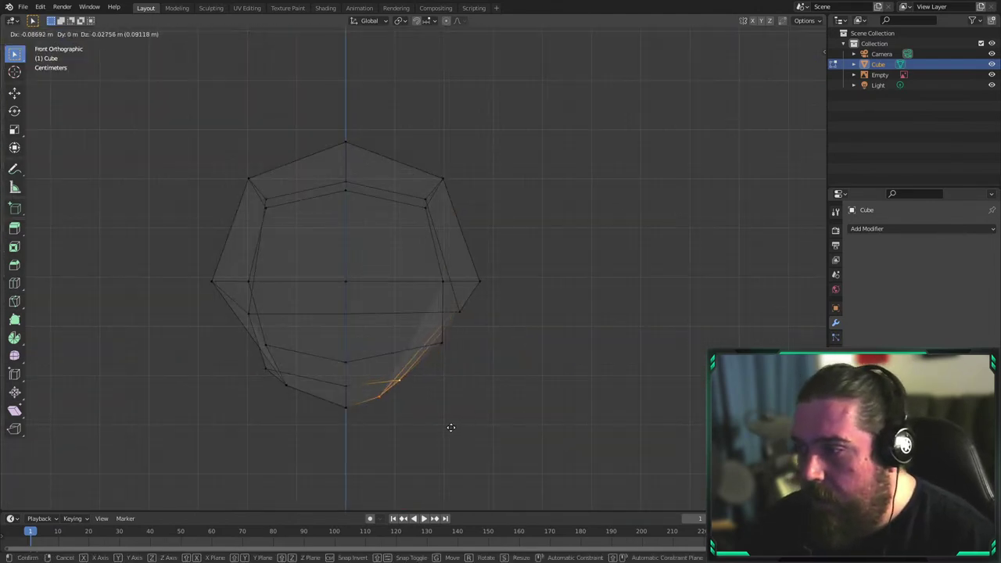
pyautogui.rightClick(453, 425)
# Delete the vertices on the negative X side of the head, leaving the centre line in place
pyautogui.scroll(-3, 340, 263)
pyautogui.hotkey('alt', 'a')
pyautogui.moveTo(249, 169); pyautogui.dragTo(353, 351)
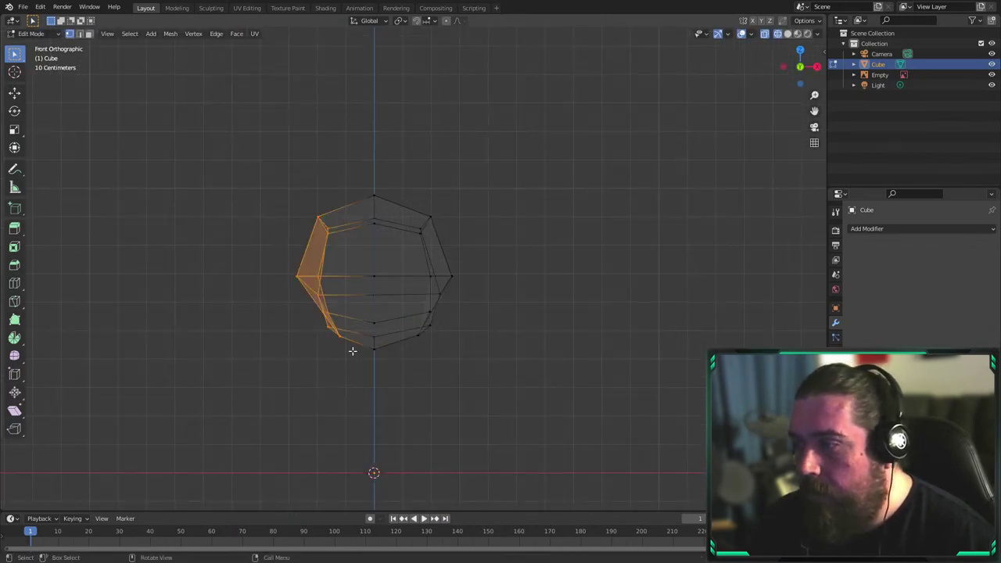
pyautogui.press('x')
pyautogui.press('Return')
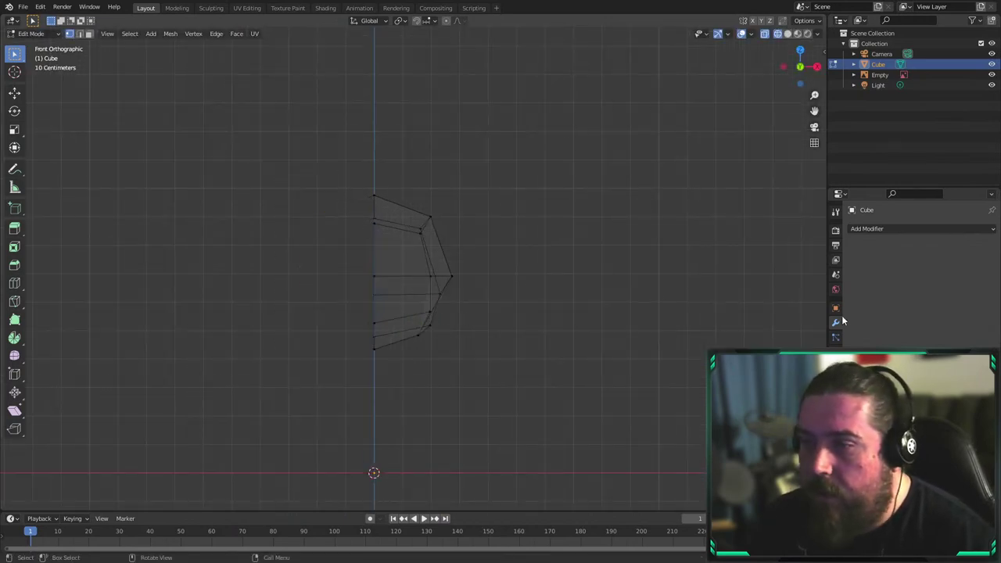
# Add a Mirror modifier on the X axis to the half head and enable Clipping
pyautogui.click(915, 229)
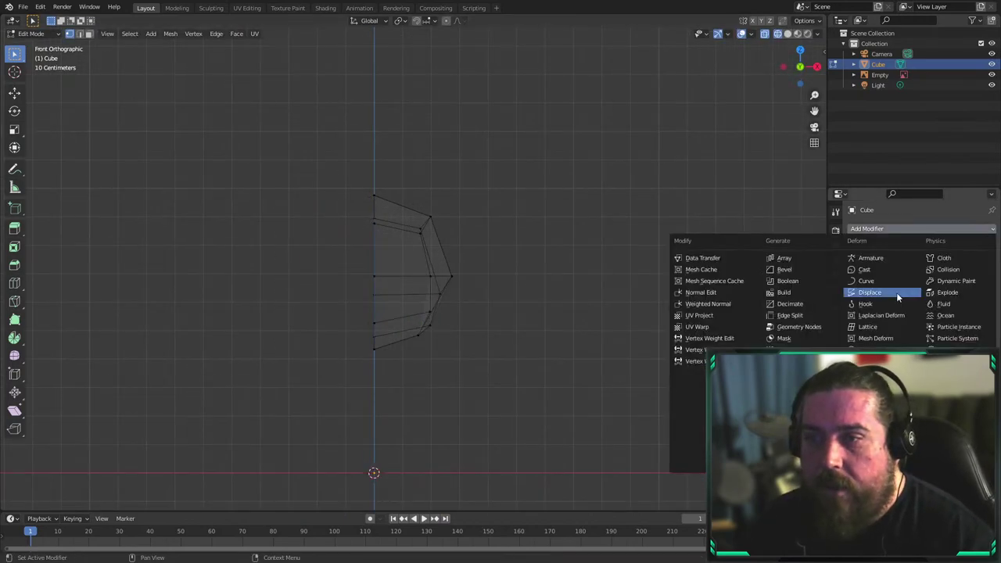
pyautogui.click(931, 228)
pyautogui.click(790, 369)
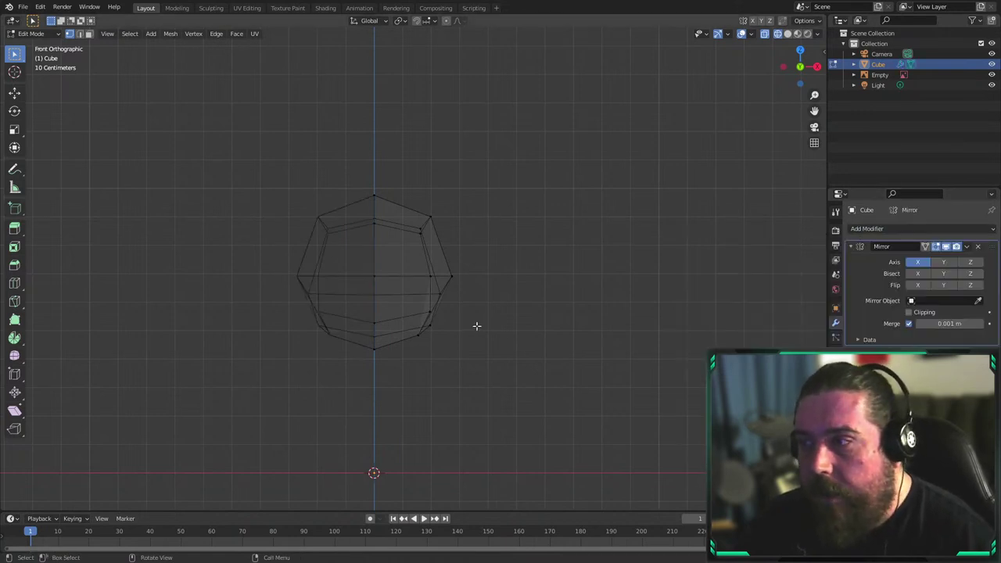
pyautogui.click(923, 312)
# In the front view, move the bottom side vertices of the head inward and slightly down
pyautogui.scroll(3, 416, 313)
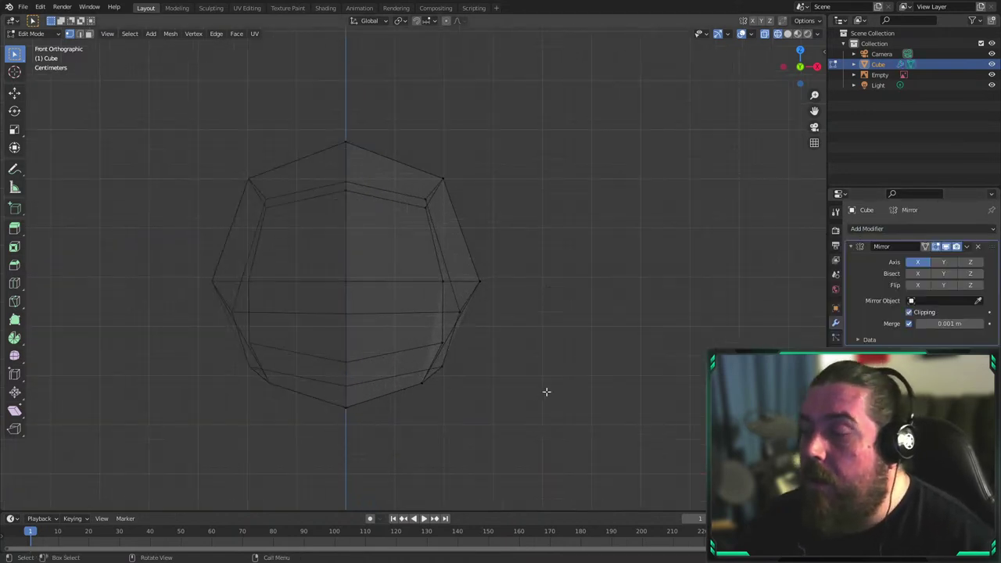
pyautogui.moveTo(546, 391); pyautogui.dragTo(469, 257, button='middle')
pyautogui.press('KP_1')
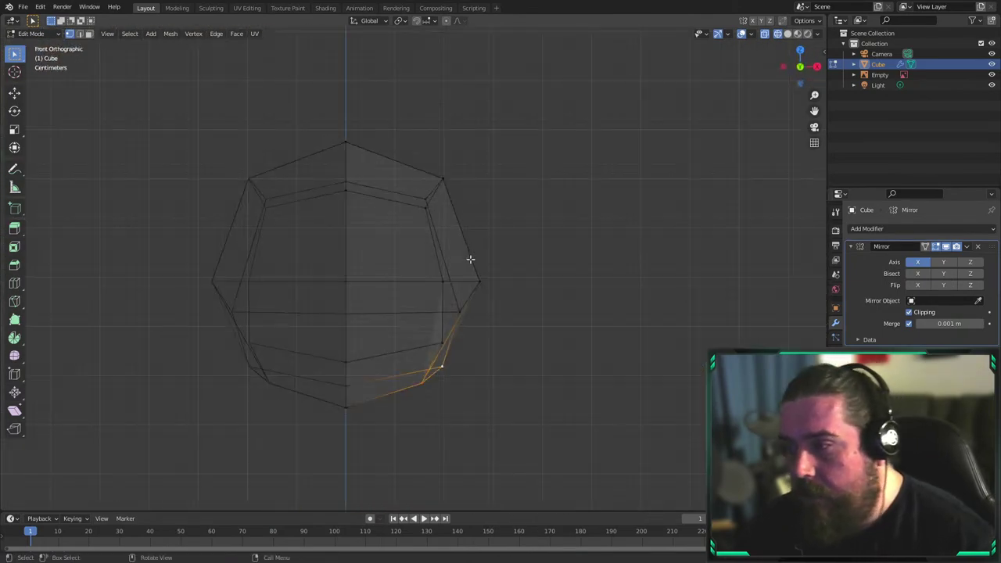
pyautogui.press('g')
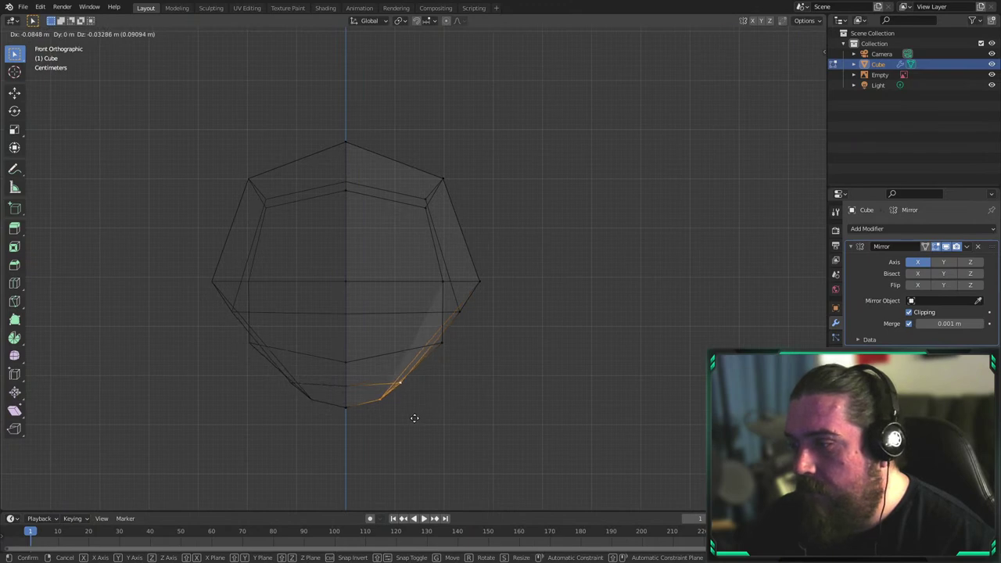
pyautogui.click(416, 419)
pyautogui.press('KP_3')
pyautogui.press('KP_1')
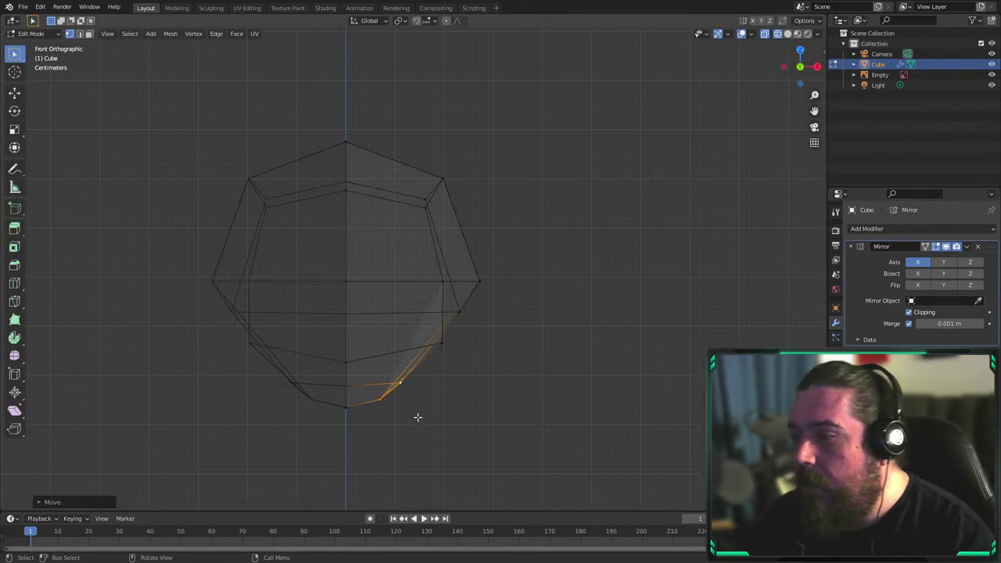
# Scale the two bottom side vertices closer together and adjust their position under the head
pyautogui.moveTo(415, 418); pyautogui.dragTo(563, 342, button='middle')
pyautogui.press('s')
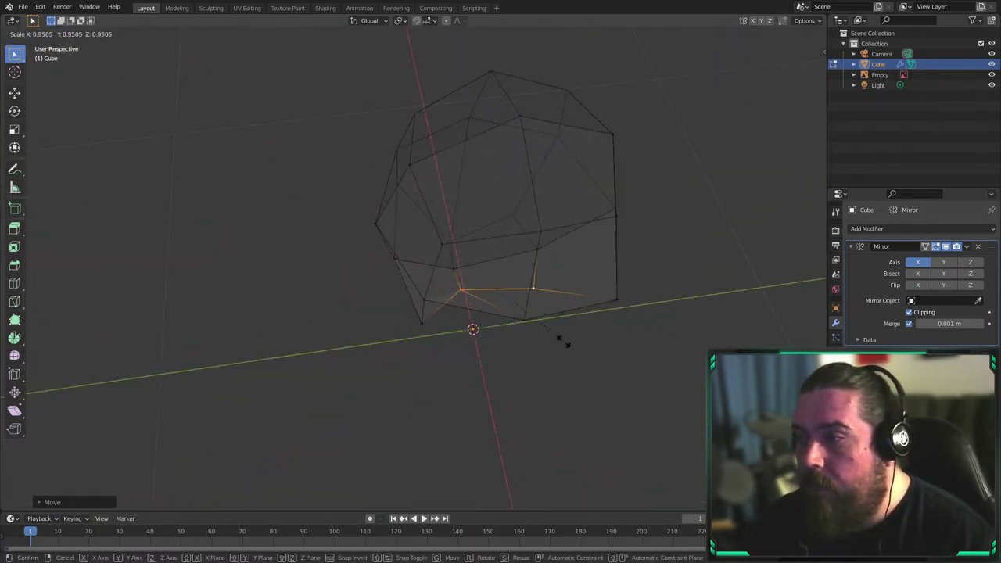
pyautogui.click(532, 351)
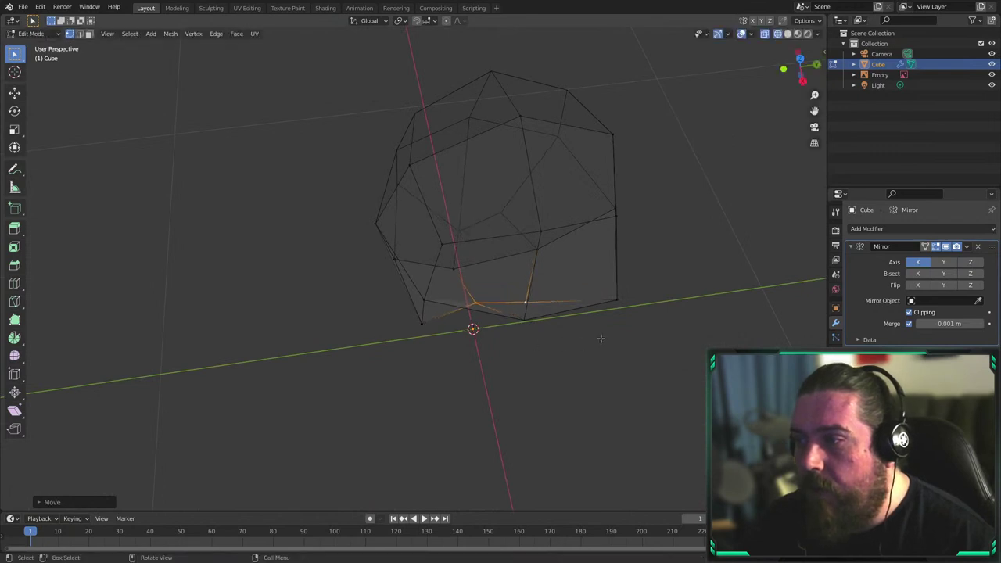
pyautogui.moveTo(570, 325); pyautogui.dragTo(615, 312, button='middle')
pyautogui.press('g')
pyautogui.click(618, 309)
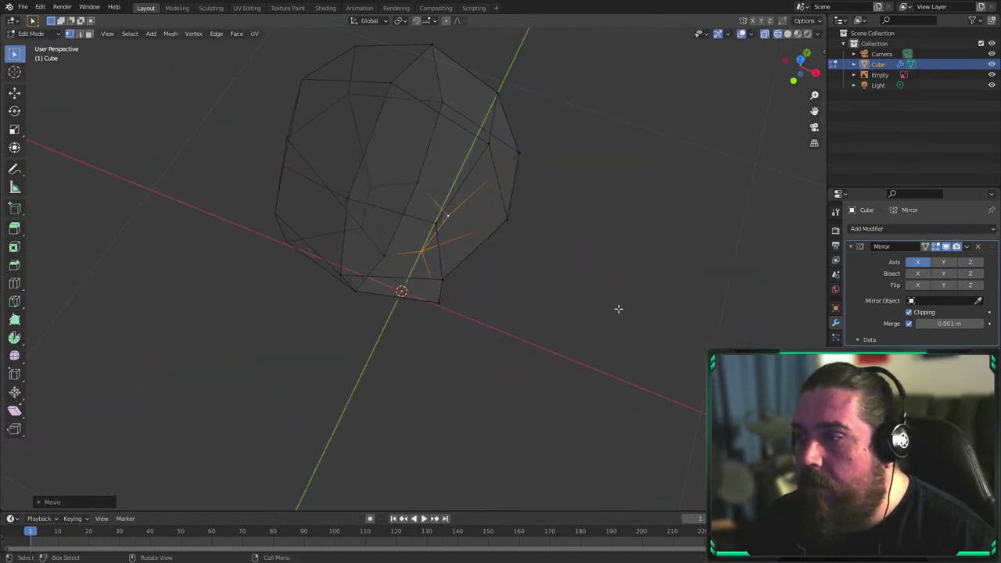
# Rotate the two bottom side vertices around the global Z axis to line their edge up with the head's centre line
pyautogui.press('r')
pyautogui.press('z')
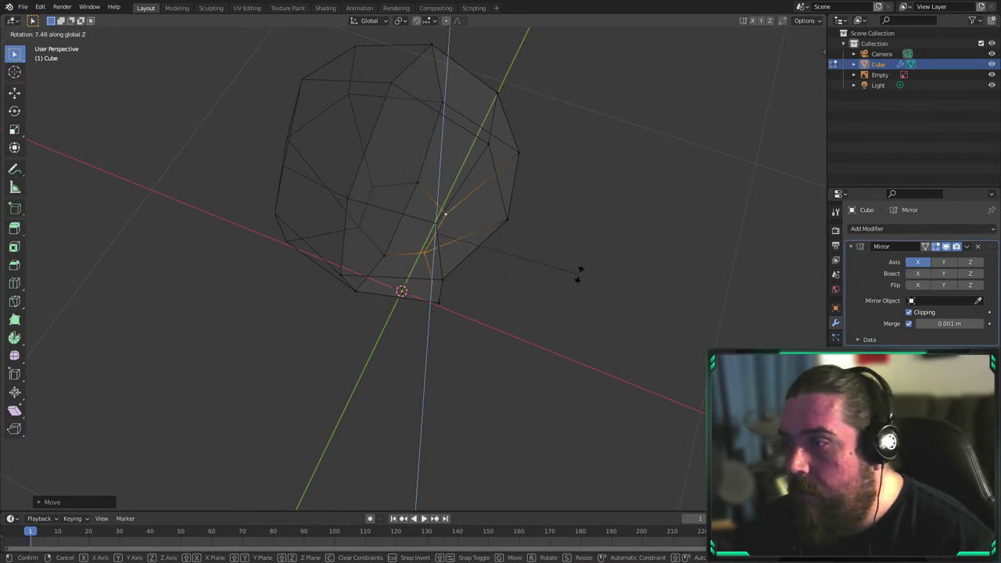
pyautogui.click(569, 258)
pyautogui.moveTo(568, 258); pyautogui.dragTo(592, 284, button='middle')
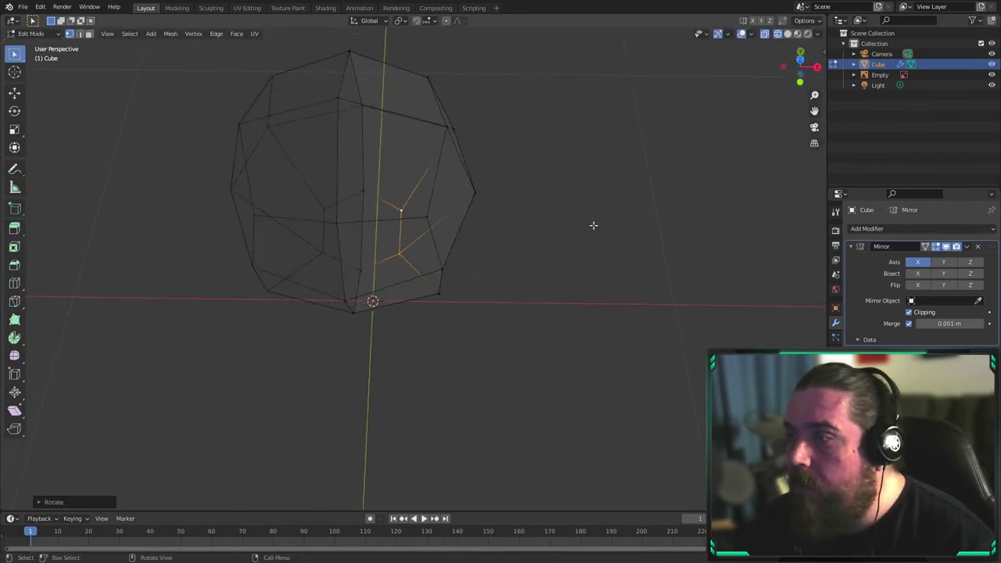
# Add a horizontal loop cut around the lower half of the head between the middle and lower vertex rows
pyautogui.moveTo(593, 225); pyautogui.dragTo(501, 294, button='middle')
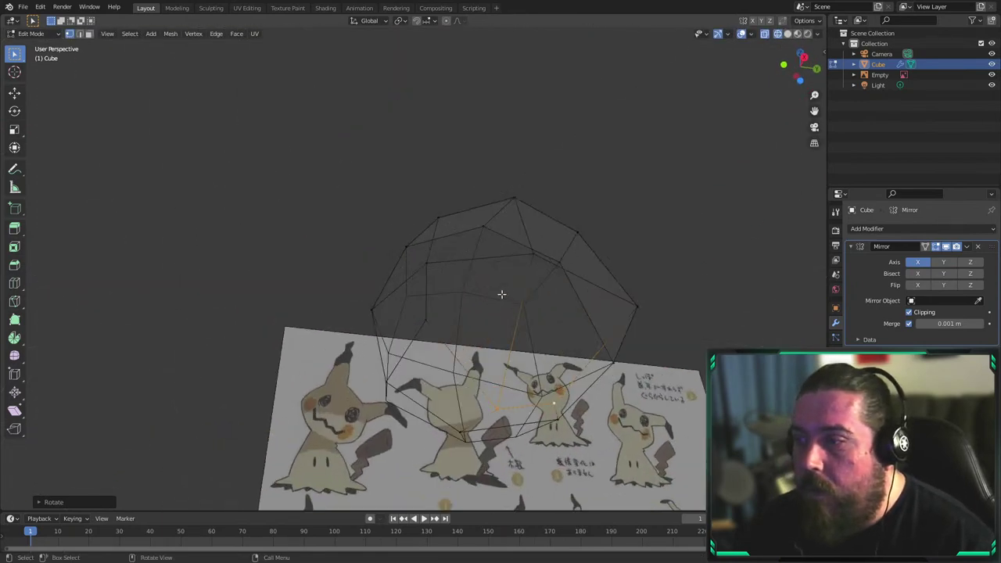
pyautogui.hotkey('ctrl', 'r')
pyautogui.click(425, 299)
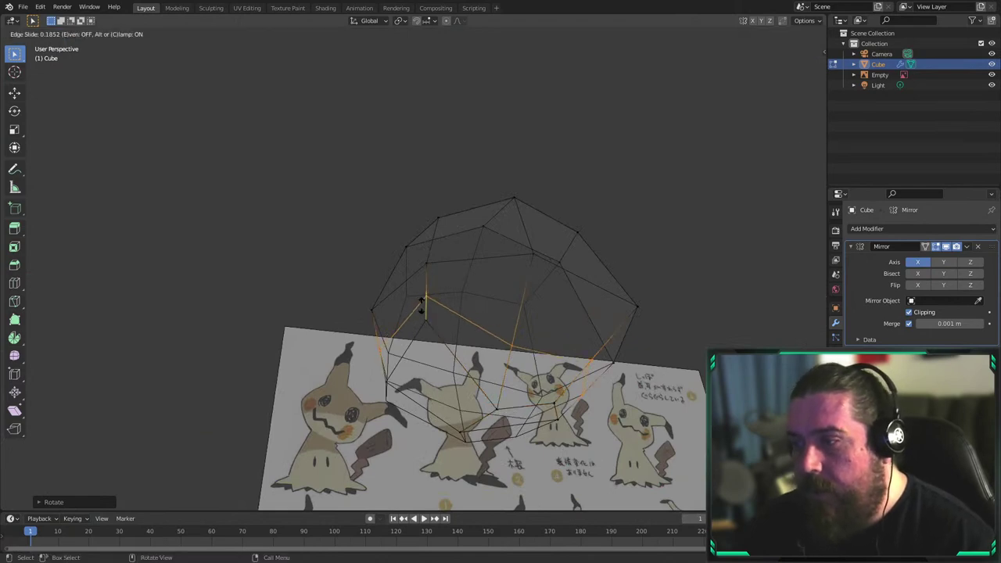
pyautogui.click(420, 308)
# In the front view, move the side and front vertices of the lower loop outward to round the cheeks
pyautogui.press('KP_3')
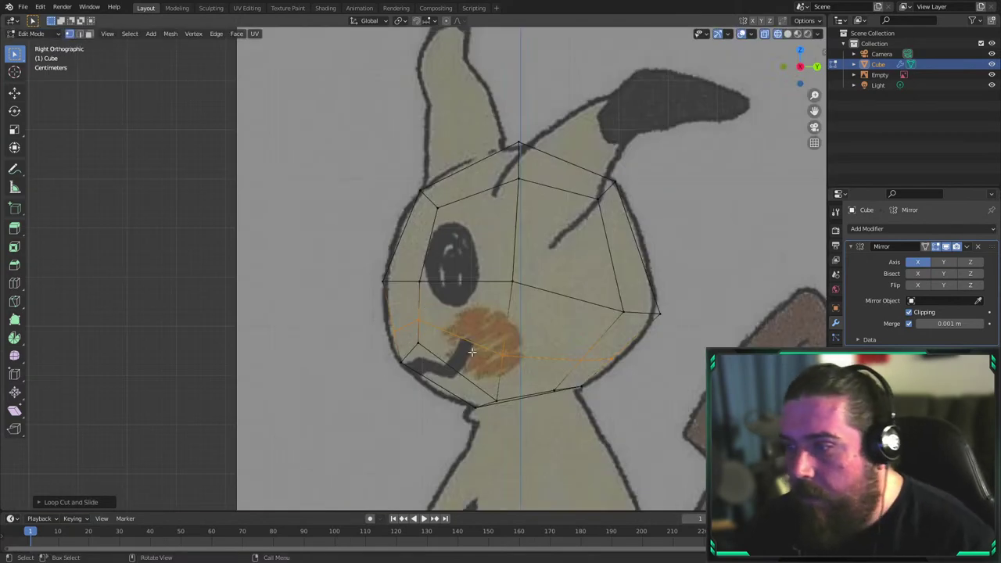
pyautogui.click(503, 358)
pyautogui.press('KP_1')
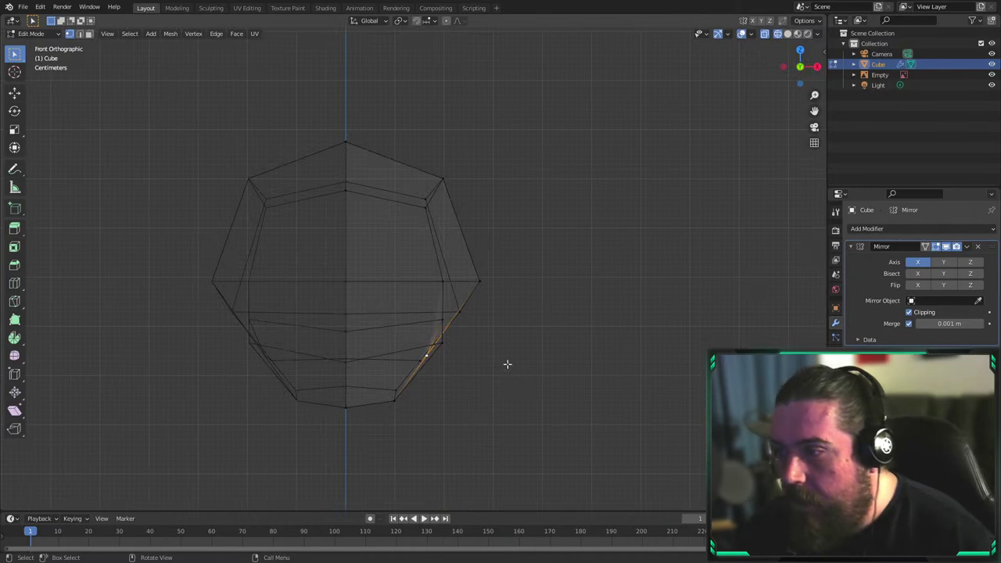
pyautogui.press('g')
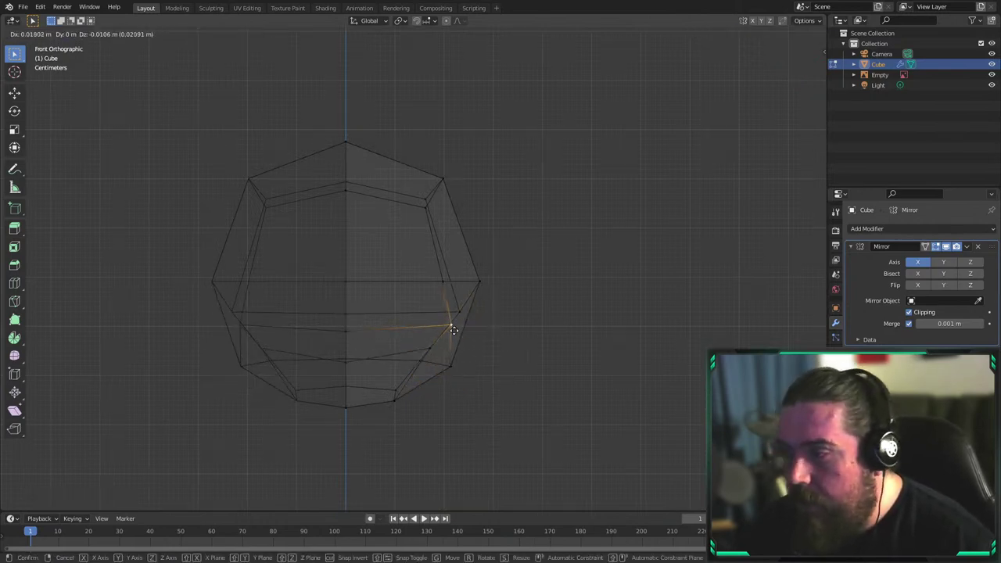
pyautogui.click(451, 329)
# Reposition the rear vertices of the lower loop to round the back of the head along the reference outline
pyautogui.moveTo(451, 329); pyautogui.dragTo(603, 391, button='middle')
pyautogui.press('g')
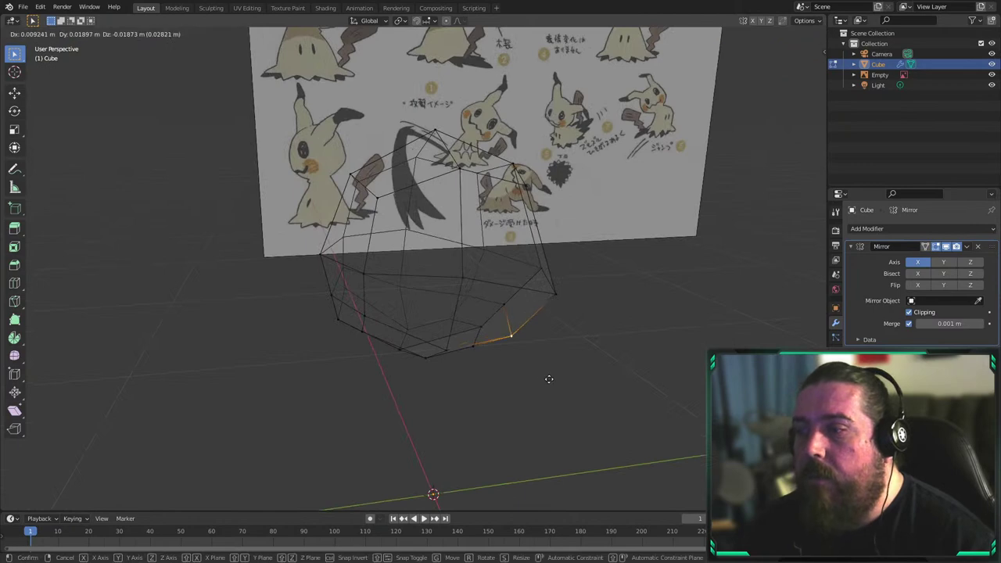
pyautogui.click(560, 373)
pyautogui.press('KP_3')
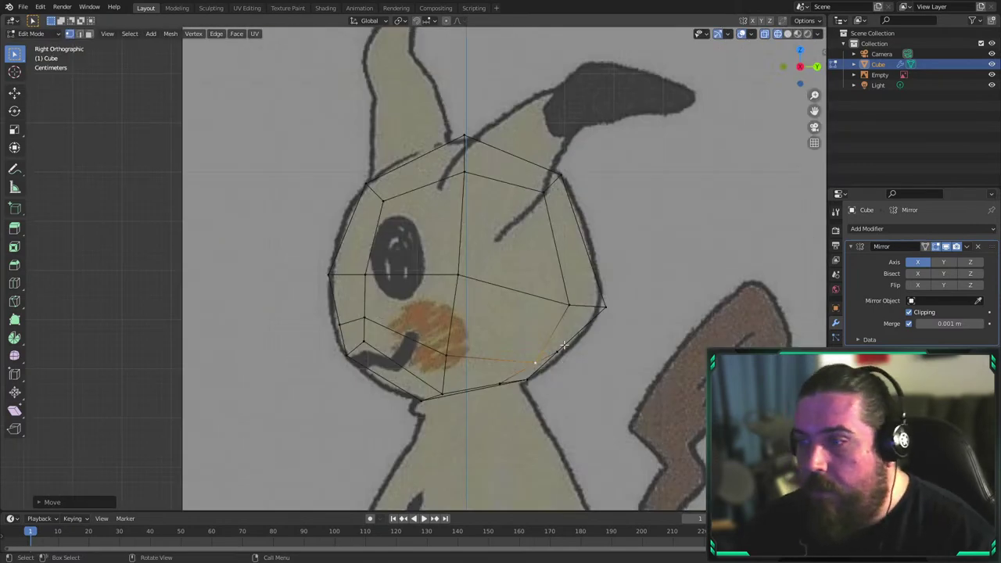
pyautogui.press('g')
pyautogui.click(578, 352)
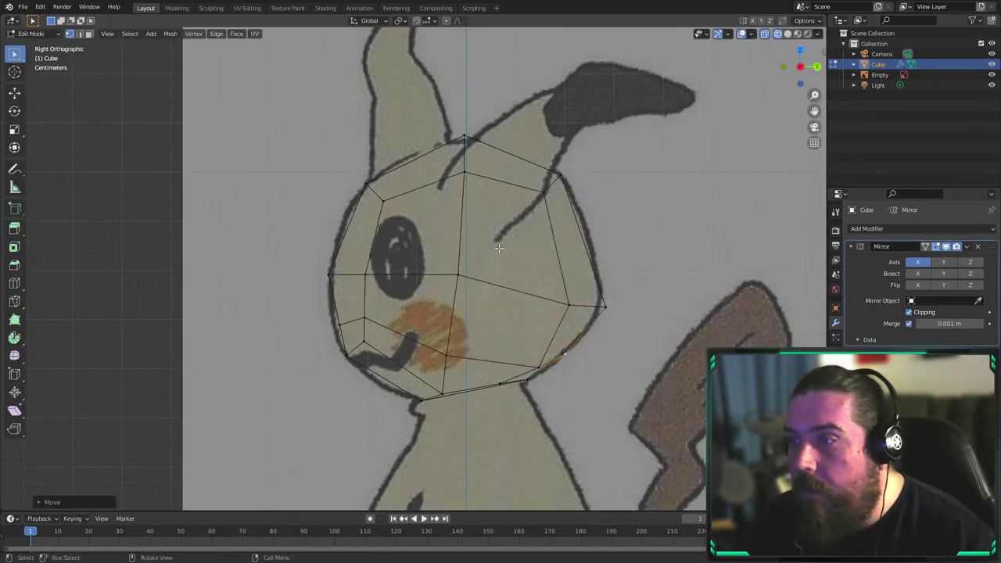
# Add a centred horizontal loop cut around the upper half of the head
pyautogui.click(473, 243)
pyautogui.rightClick(473, 242)
pyautogui.scroll(2, 624, 248)
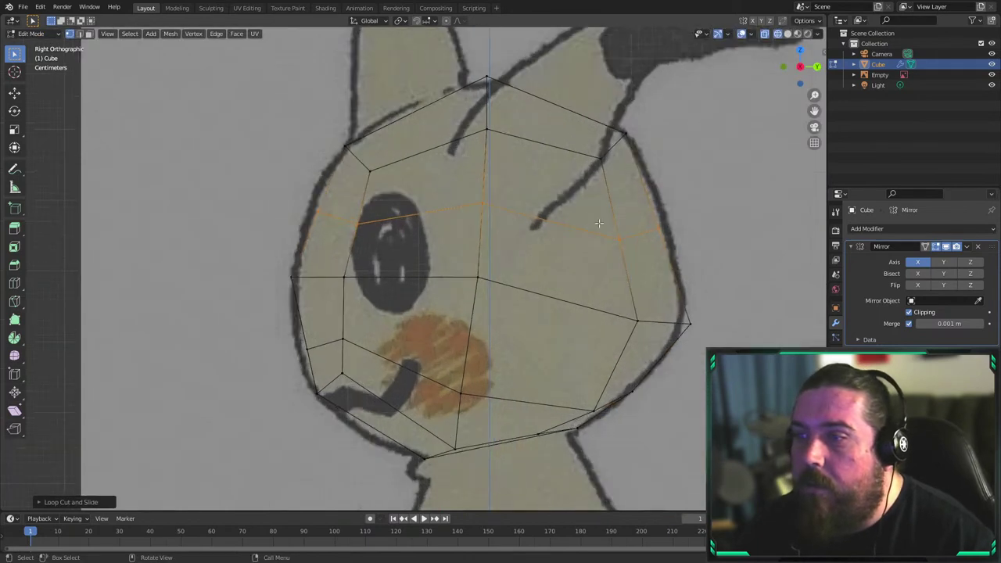
# Move the back and front vertices of the upper loop outward onto the side-view reference outline
pyautogui.moveTo(599, 221); pyautogui.dragTo(693, 249)
pyautogui.press('g')
pyautogui.click(699, 242)
pyautogui.click(356, 224)
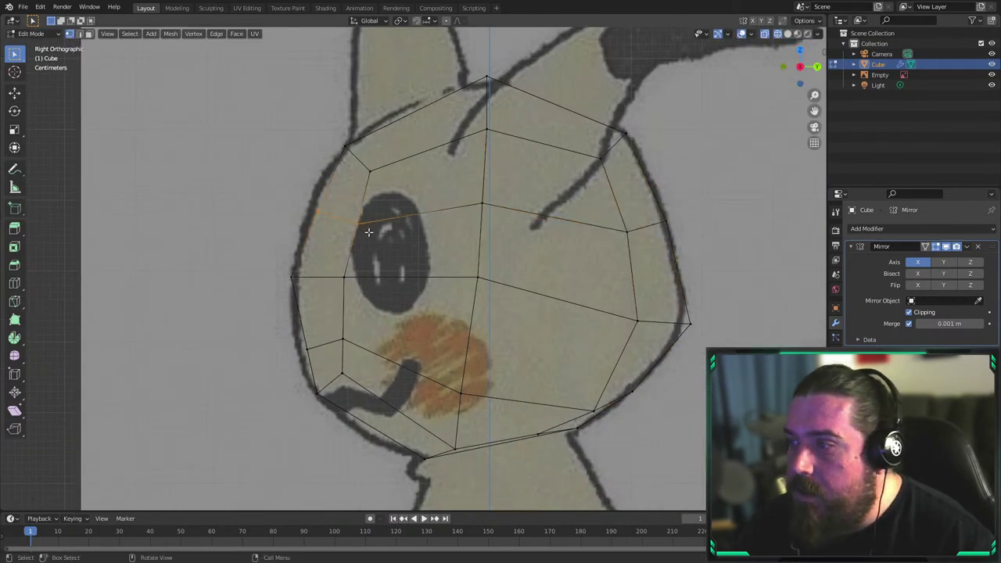
pyautogui.press('g')
pyautogui.click(352, 227)
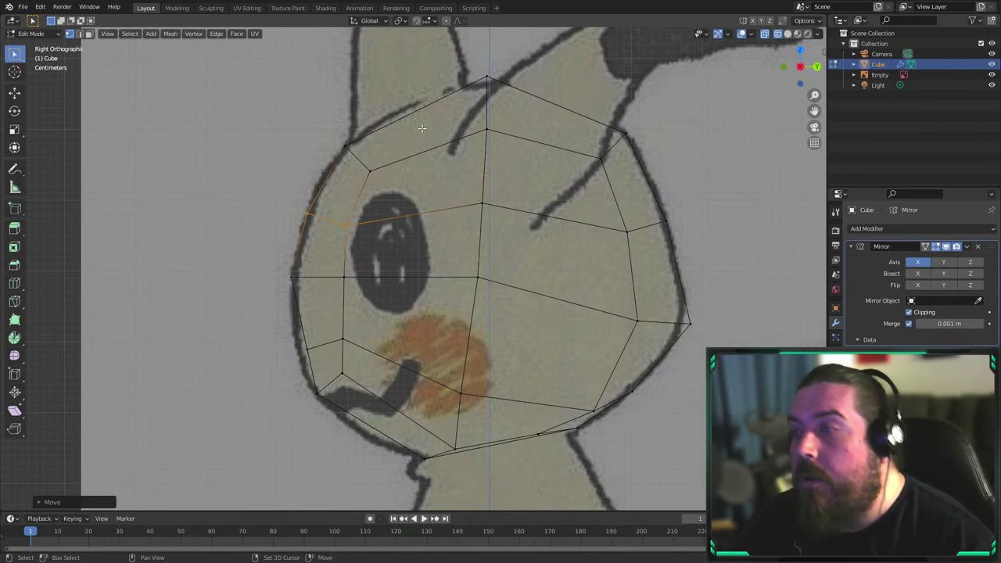
# In the front view, move the side vertices of the upper loop slightly outward to round the head
pyautogui.scroll(-4, 404, 299)
pyautogui.press('KP_1')
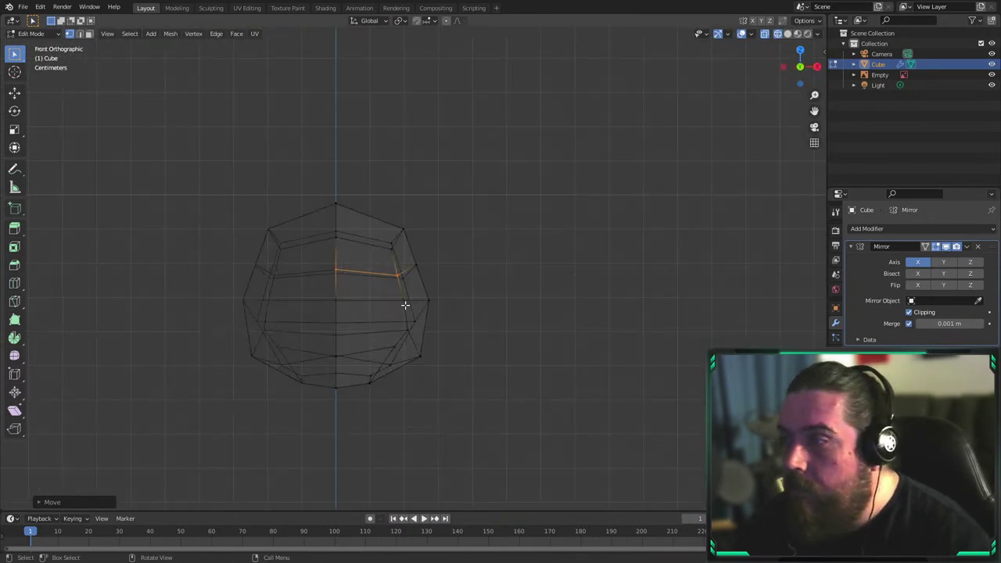
pyautogui.press('g')
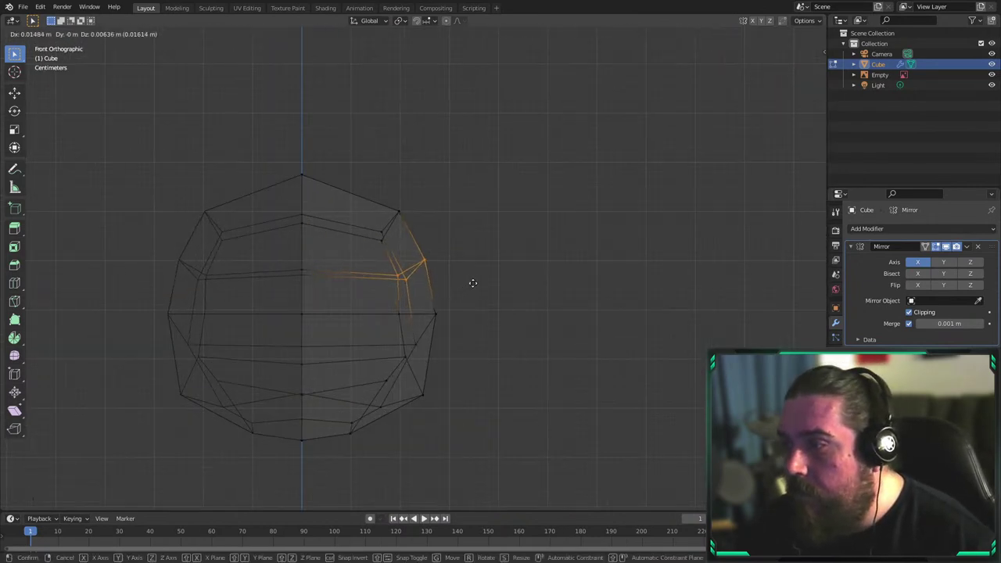
pyautogui.click(438, 273)
# Move all side vertices above the bottom row slightly outward along the X axis to widen the head
pyautogui.moveTo(315, 205); pyautogui.dragTo(545, 402)
pyautogui.press('g')
pyautogui.press('y')
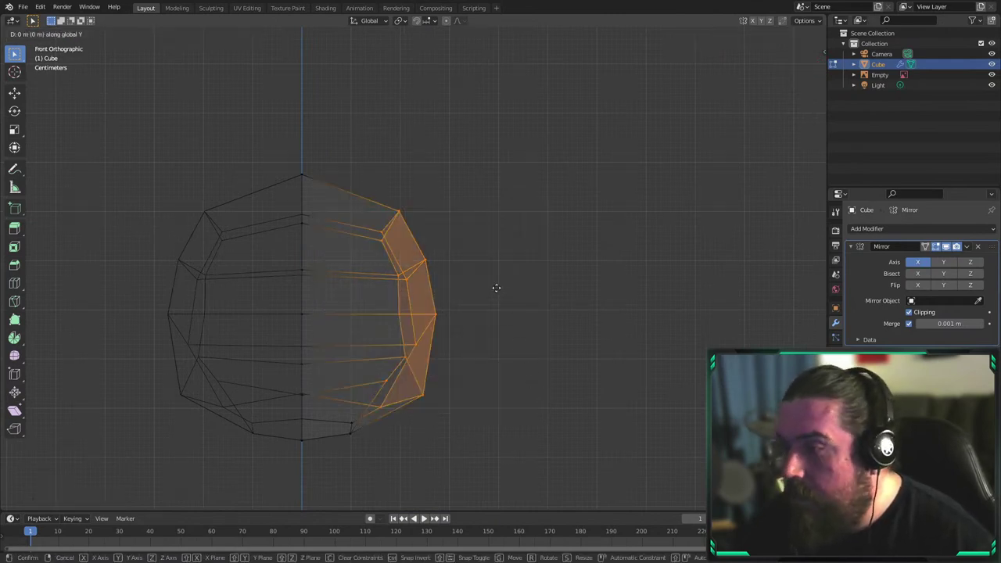
pyautogui.click(500, 271)
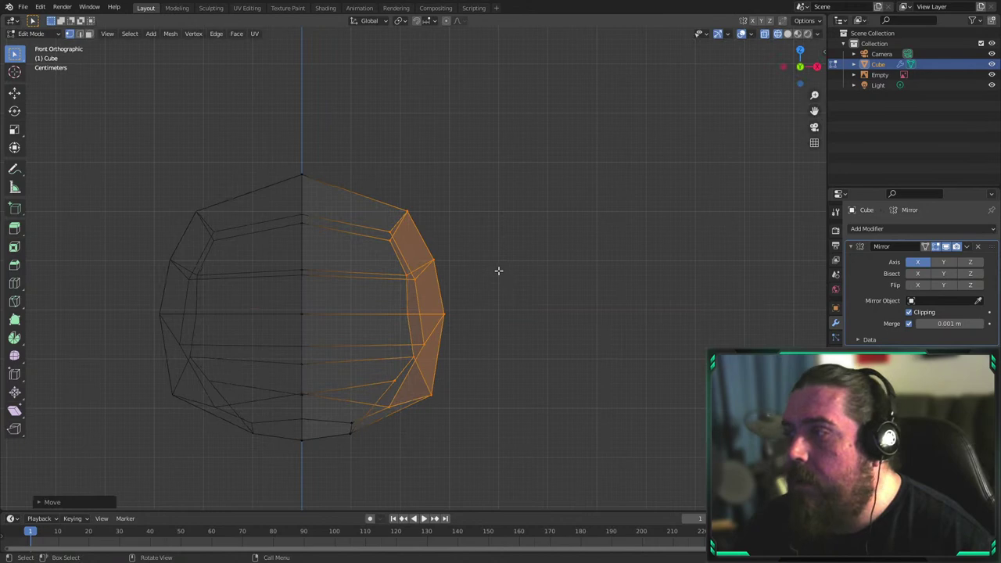
# In the front view, raise the head's upper outer side vertex slightly along the Z axis
pyautogui.hotkey('alt', 'z')
pyautogui.scroll(-2, 626, 250)
pyautogui.moveTo(625, 248); pyautogui.dragTo(465, 214, button='middle')
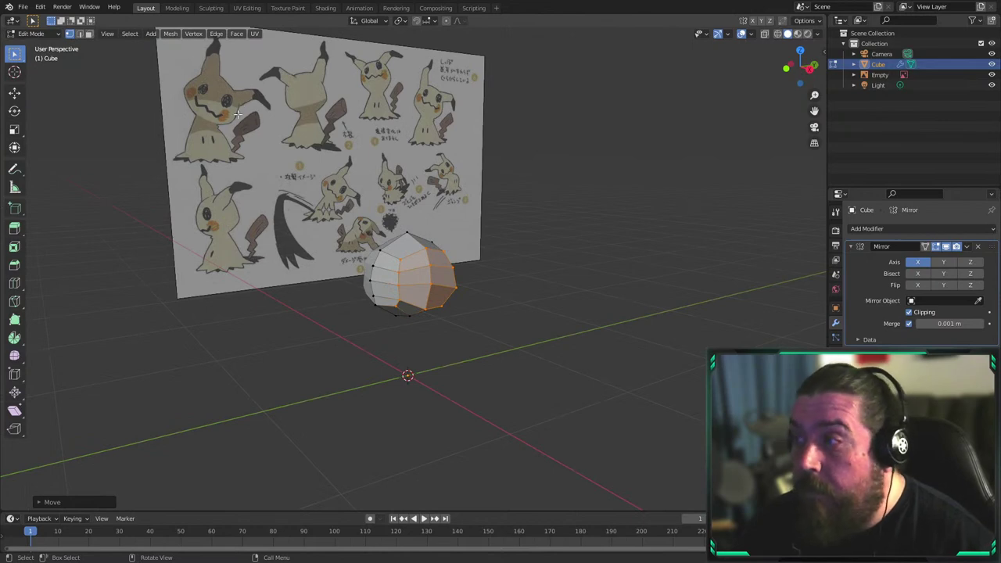
pyautogui.press('KP_1')
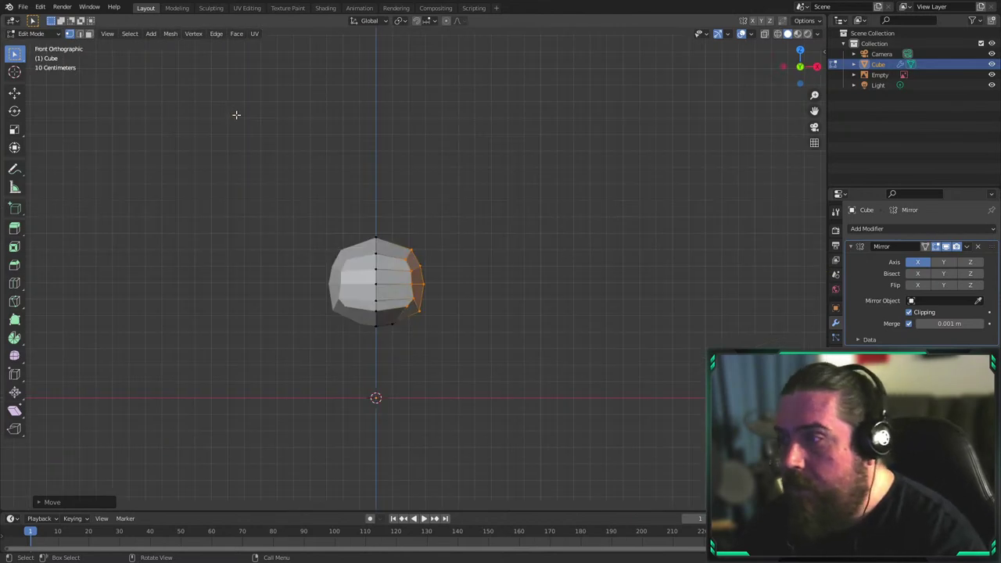
pyautogui.hotkey('shift', 'z')
pyautogui.scroll(4, 391, 228)
pyautogui.click(360, 185)
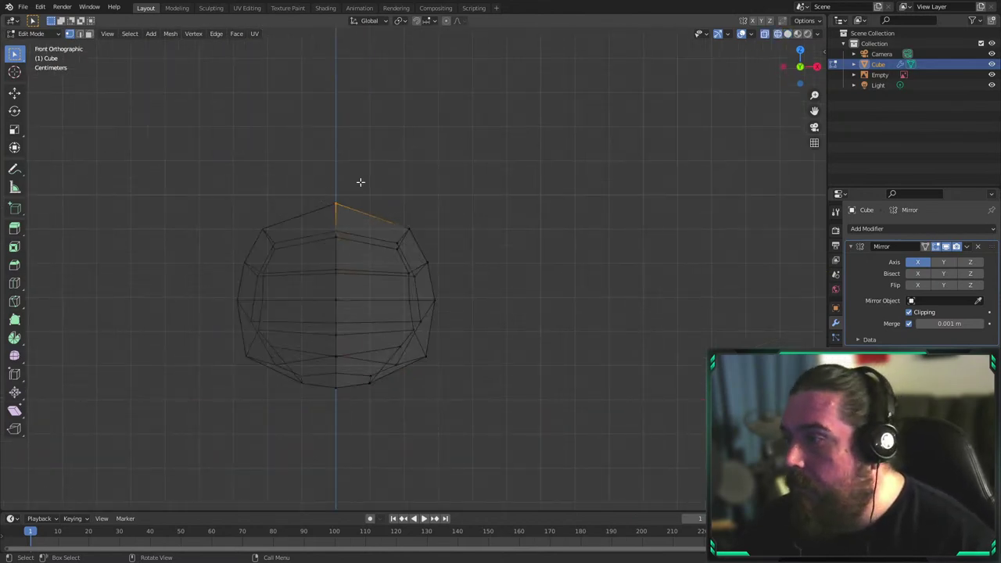
pyautogui.click(425, 225)
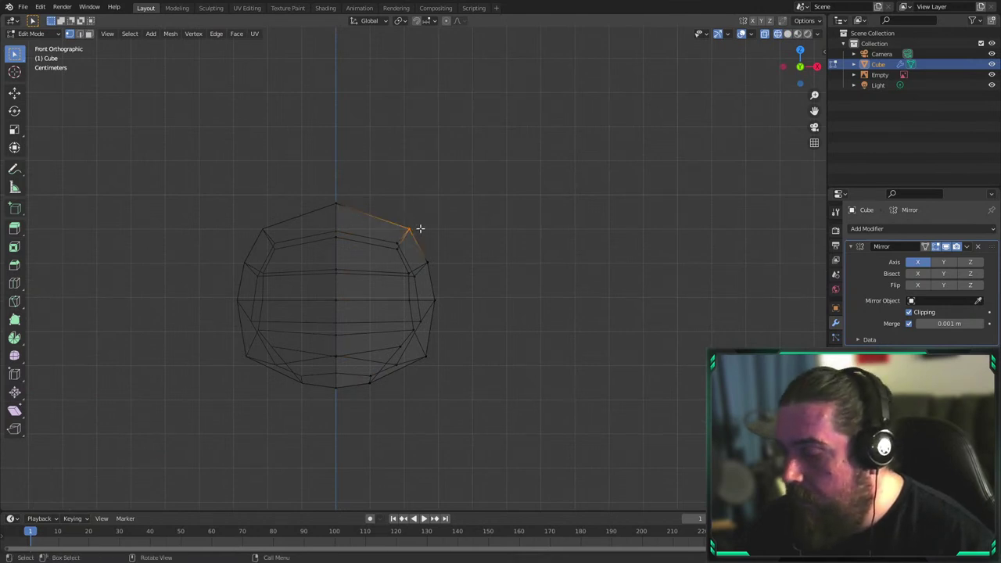
pyautogui.press('g')
pyautogui.press('z')
pyautogui.click(423, 217)
# Lower the top centre vertex slightly and move the upper outer vertex inward to round the top of the head
pyautogui.click(363, 201)
pyautogui.press('g')
pyautogui.click(381, 203)
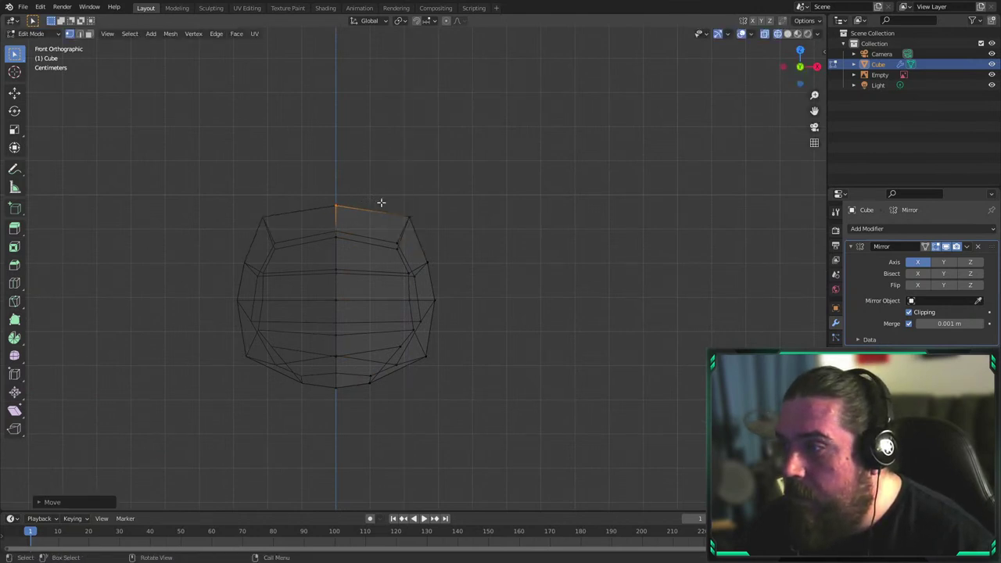
pyautogui.click(408, 217)
pyautogui.press('g')
pyautogui.click(415, 219)
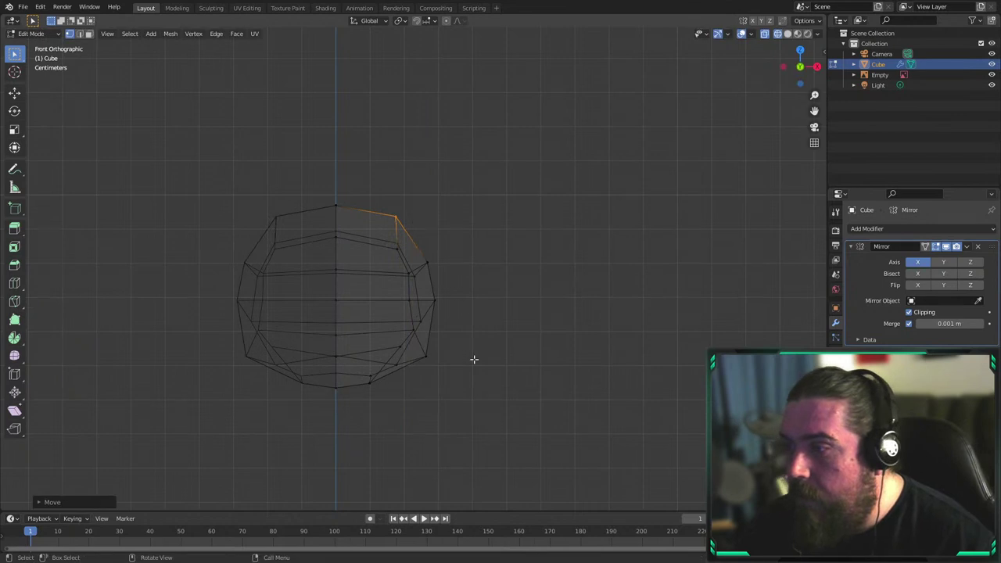
# In the front view, move the lower side vertices outward to give the head fuller cheeks
pyautogui.click(425, 352)
pyautogui.scroll(3, 461, 336)
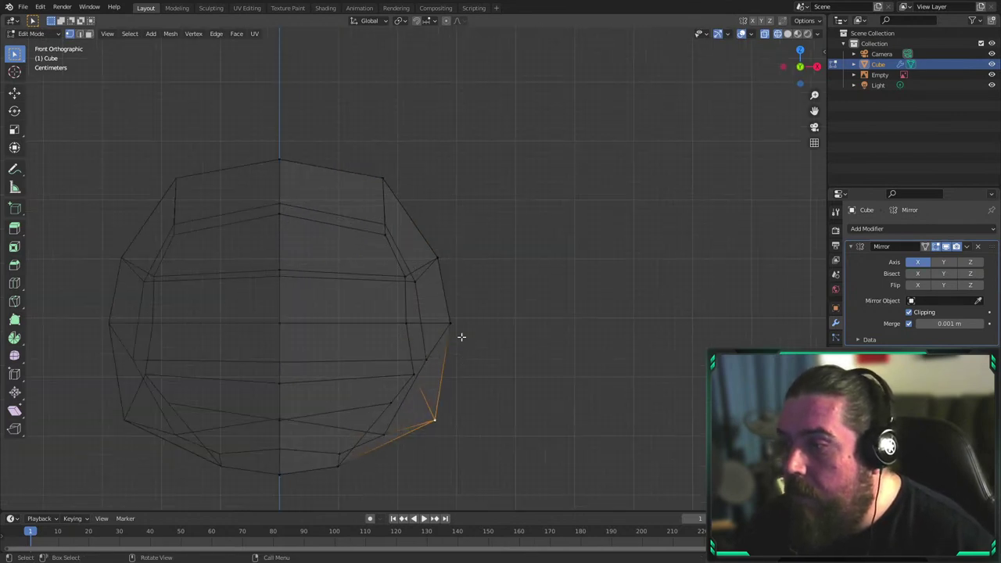
pyautogui.click(428, 370)
pyautogui.press('g')
pyautogui.click(430, 383)
pyautogui.moveTo(360, 381); pyautogui.dragTo(418, 449)
pyautogui.press('g')
pyautogui.click(426, 453)
pyautogui.click(433, 423)
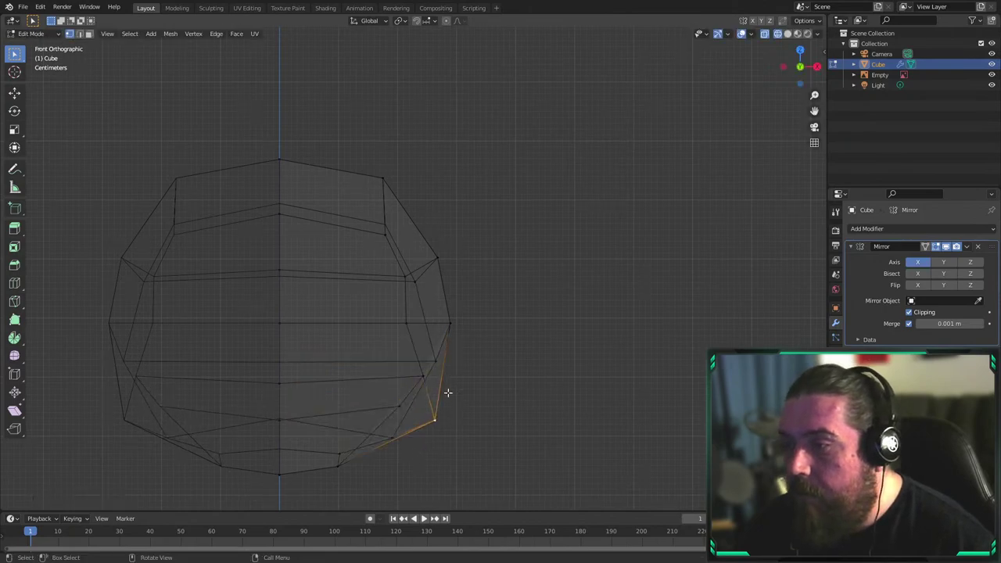
pyautogui.press('g')
pyautogui.click(463, 391)
# In the side view, move the lower front chin vertices down and back along the reference outline
pyautogui.moveTo(488, 407); pyautogui.dragTo(436, 369, button='middle')
pyautogui.click(393, 414)
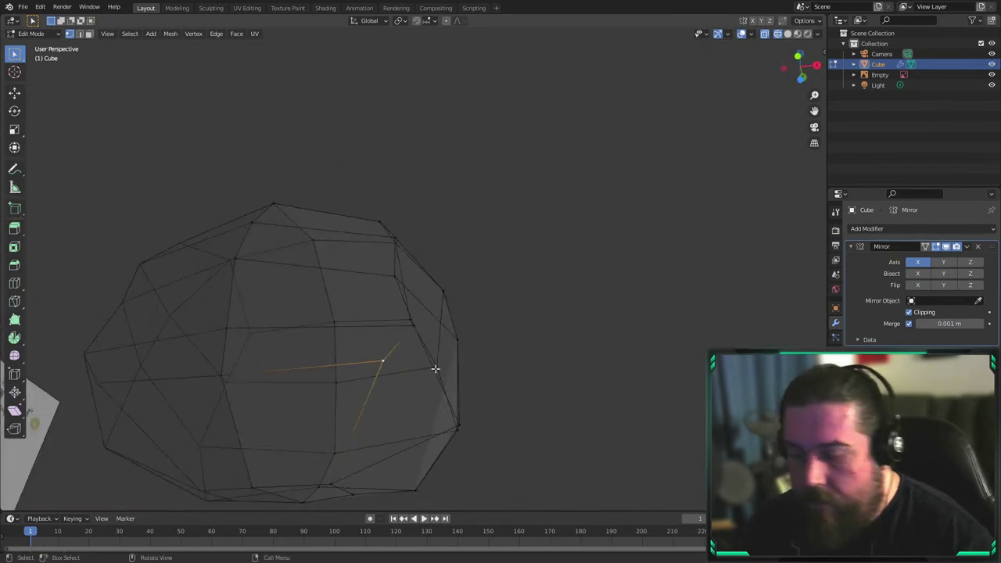
pyautogui.press('KP_3')
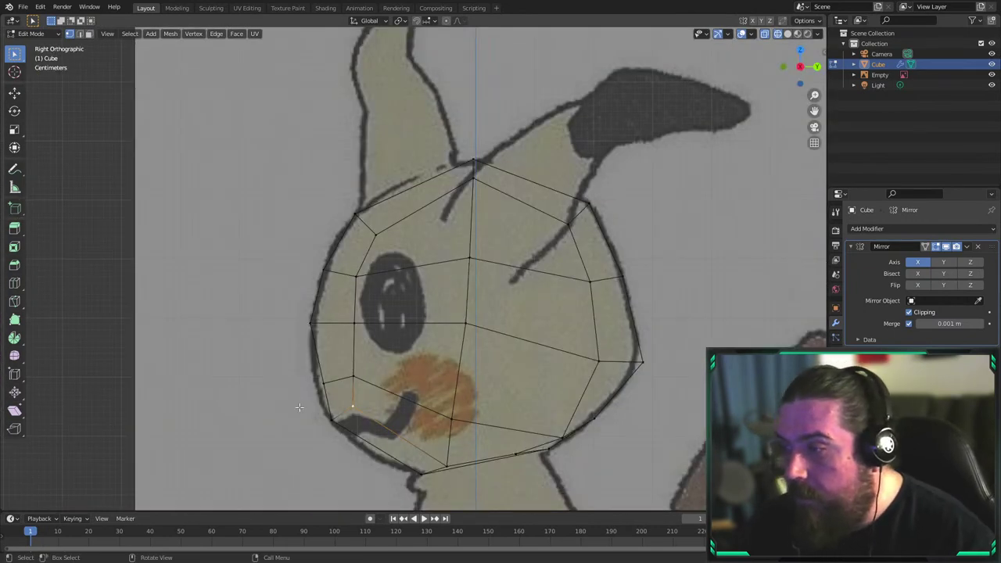
pyautogui.press('g')
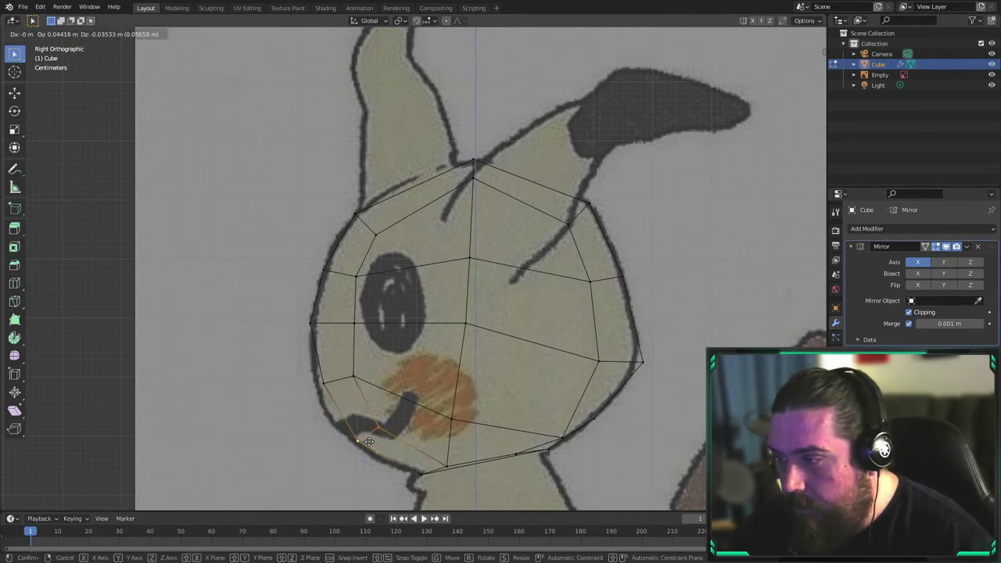
pyautogui.click(369, 443)
# In the front view, move the underside's side vertices outward and slightly up to widen the base of the head
pyautogui.press('KP_1')
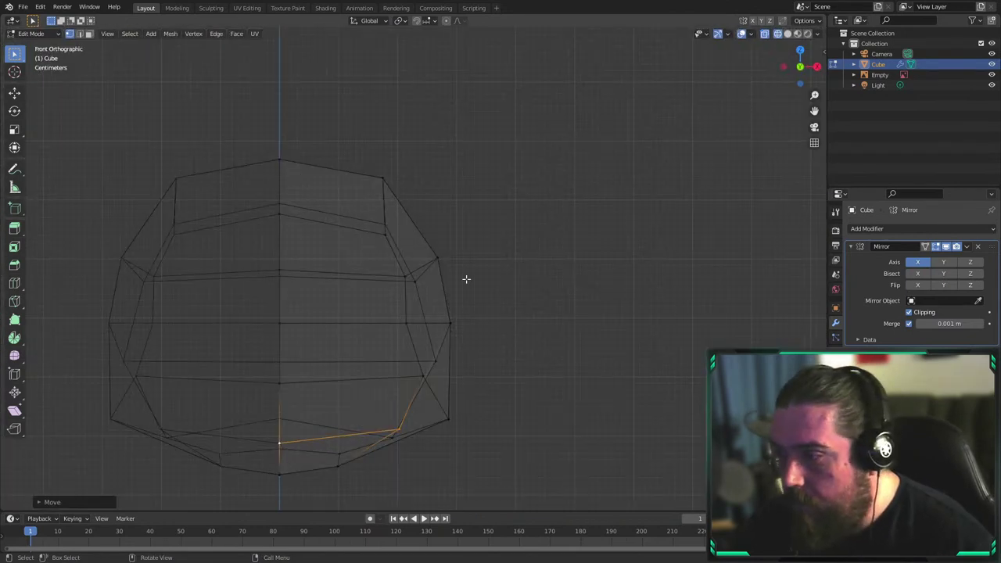
pyautogui.keyDown('shift'); pyautogui.moveTo(469, 421); pyautogui.dragTo(509, 391, button='middle'); pyautogui.keyUp('shift')
pyautogui.hotkey('shift', 'z')
pyautogui.scroll(-3, 530, 355)
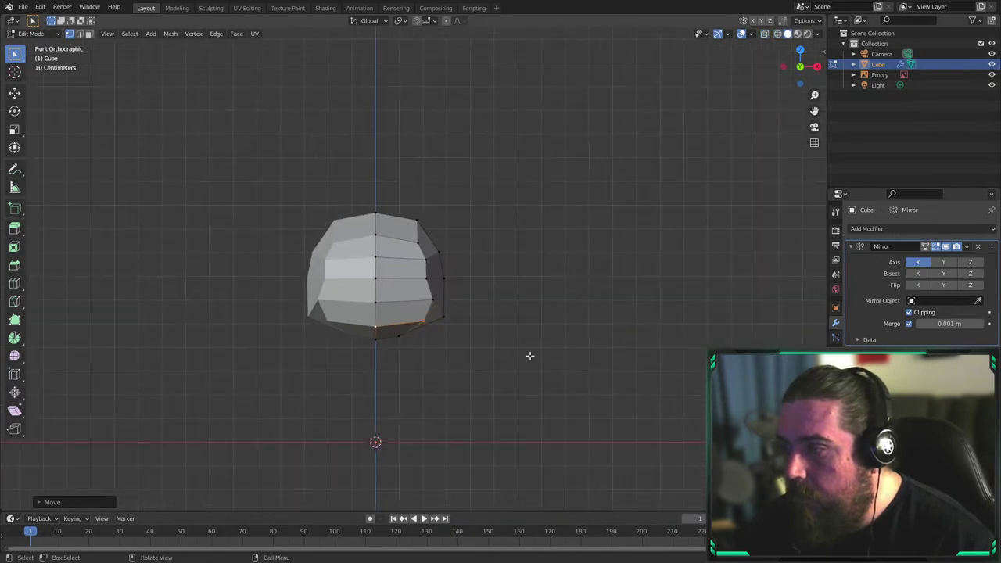
pyautogui.scroll(2, 521, 310)
pyautogui.moveTo(521, 311)
pyautogui.mouseDown(button='middle')
pyautogui.moveTo(482, 347)
pyautogui.moveTo(445, 332)
pyautogui.moveTo(369, 327)
pyautogui.moveTo(335, 285)
pyautogui.mouseUp(button='middle')
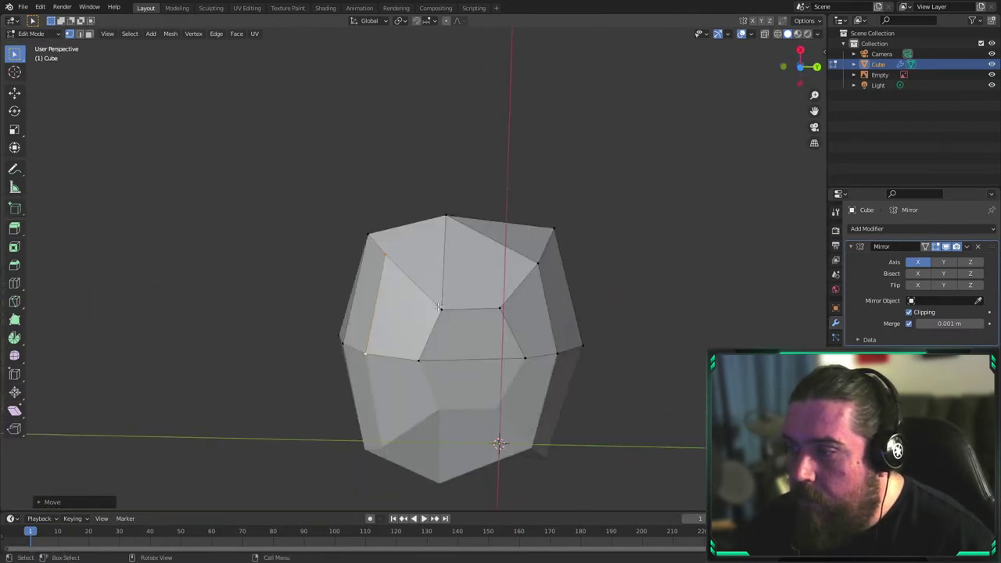
pyautogui.press('KP_3')
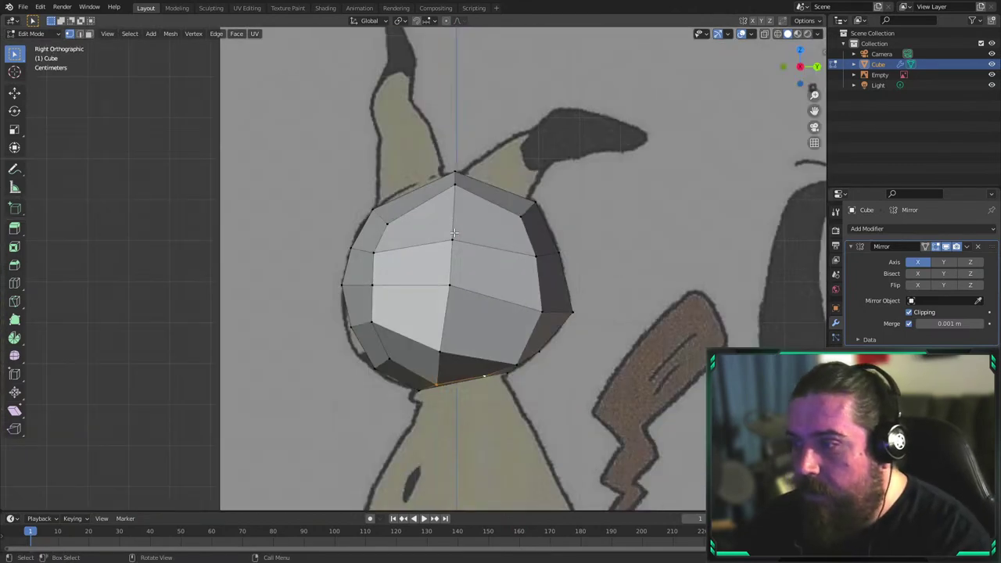
pyautogui.press('KP_1')
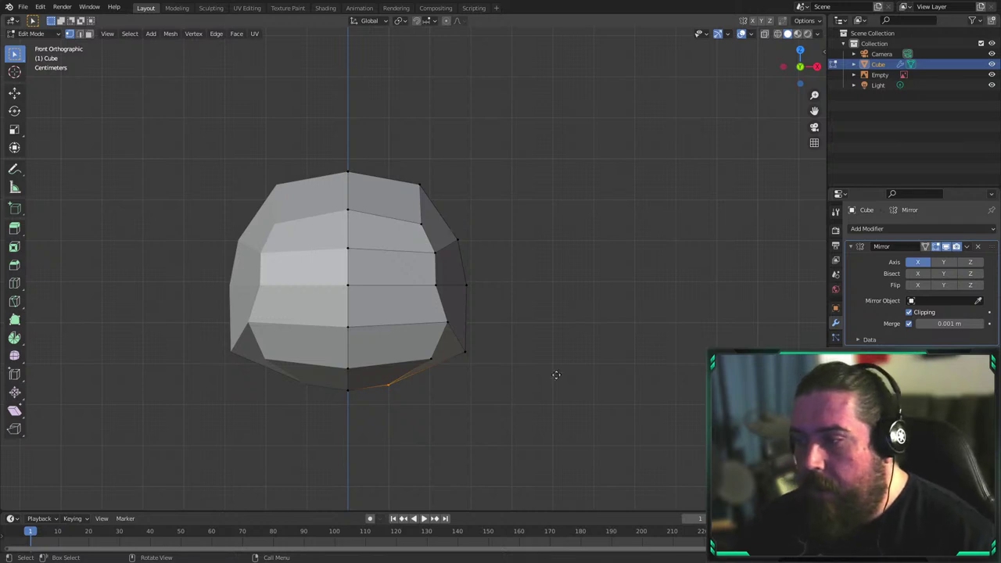
pyautogui.press('g')
pyautogui.click(589, 370)
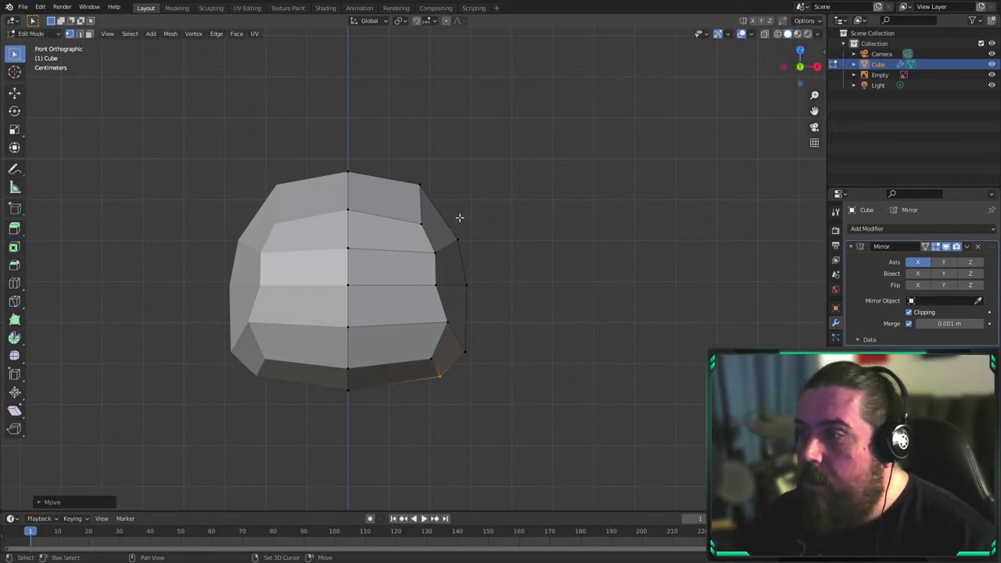
# Move the side vertices of the two upper rows slightly inward along the X axis to narrow the top of the head
pyautogui.keyDown('shift'); pyautogui.moveTo(460, 218); pyautogui.dragTo(499, 263, button='middle'); pyautogui.keyUp('shift')
pyautogui.hotkey('shift', 'z')
pyautogui.moveTo(429, 183); pyautogui.dragTo(554, 311)
pyautogui.press('g')
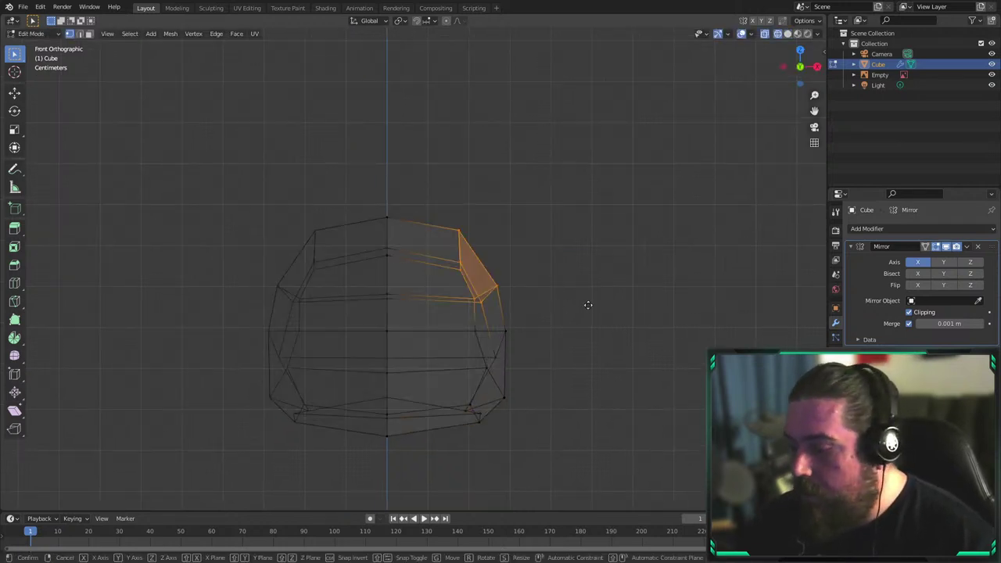
pyautogui.press('y')
pyautogui.press('x')
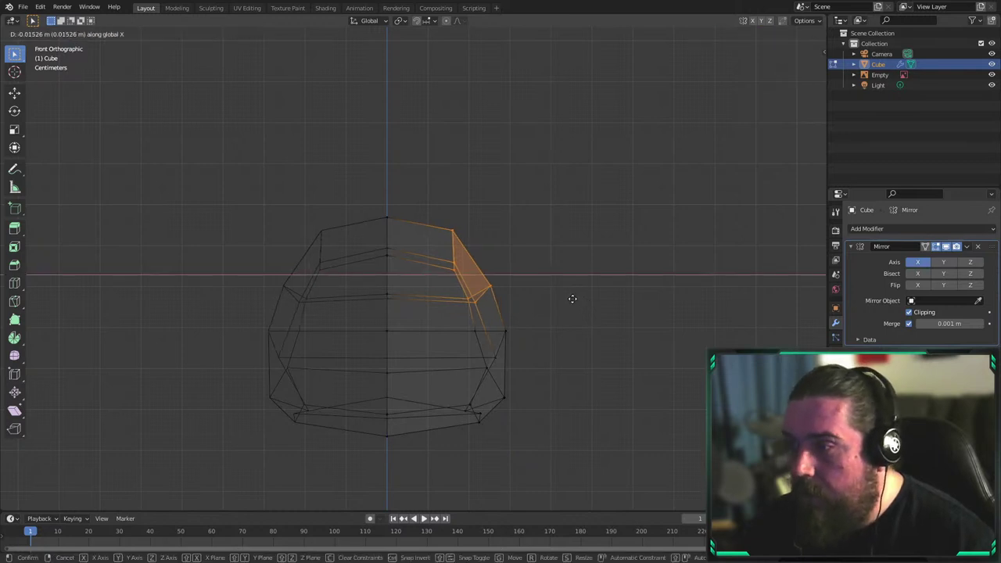
pyautogui.click(569, 299)
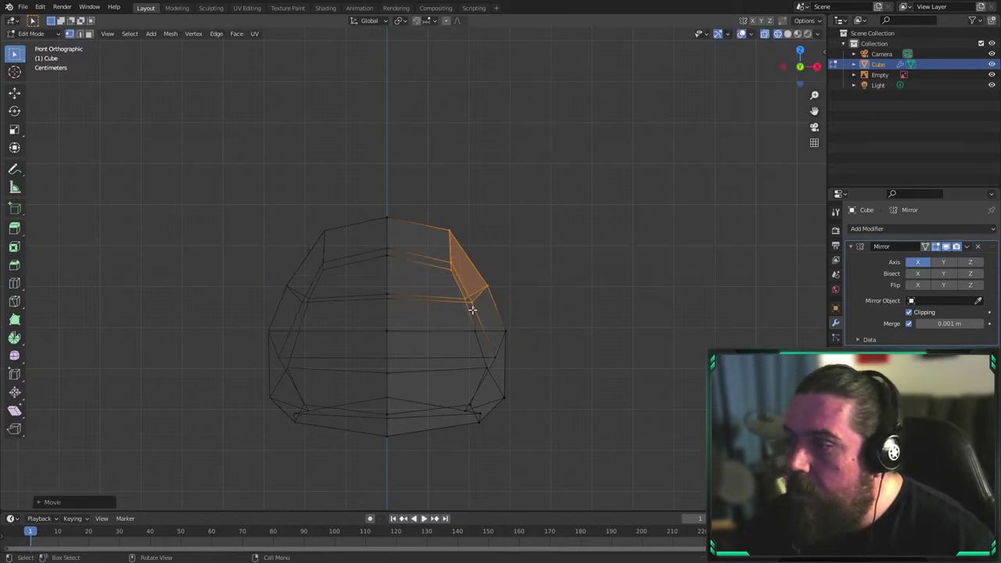
# Move the topmost row of side vertices slightly inward and down to smooth the curve of the crown
pyautogui.click(573, 403)
pyautogui.moveTo(442, 324); pyautogui.dragTo(532, 345)
pyautogui.keyDown('shift'); pyautogui.moveTo(549, 329); pyautogui.dragTo(553, 299, button='middle'); pyautogui.keyUp('shift')
pyautogui.moveTo(414, 185); pyautogui.dragTo(492, 243)
pyautogui.press('g')
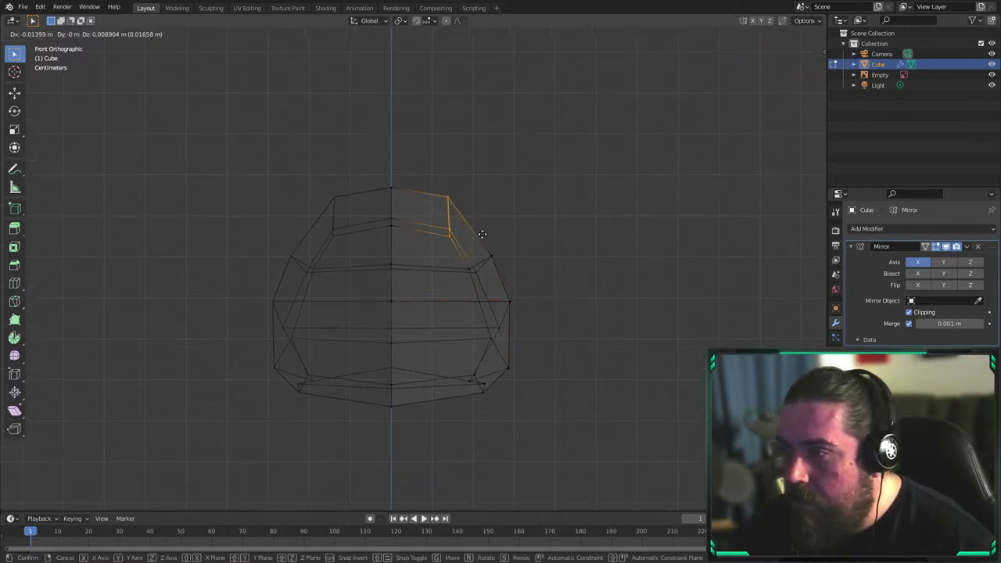
pyautogui.click(482, 233)
pyautogui.press('g')
pyautogui.click(485, 239)
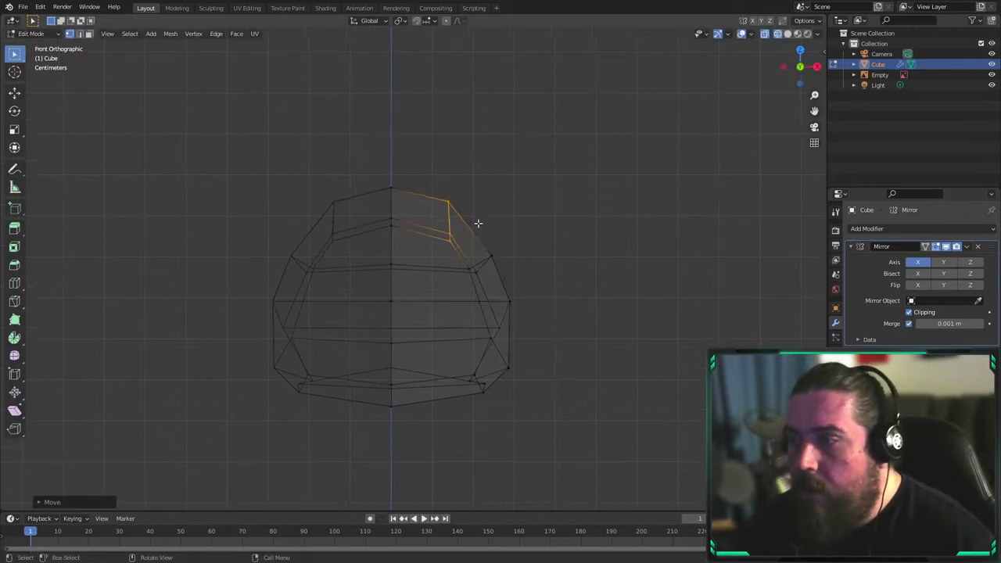
# Reposition the rear lower side vertex to even out the faces at the back underside of the head
pyautogui.keyDown('shift'); pyautogui.moveTo(563, 459); pyautogui.dragTo(546, 367, button='middle'); pyautogui.keyUp('shift')
pyautogui.scroll(2, 543, 337)
pyautogui.hotkey('shift', 'z')
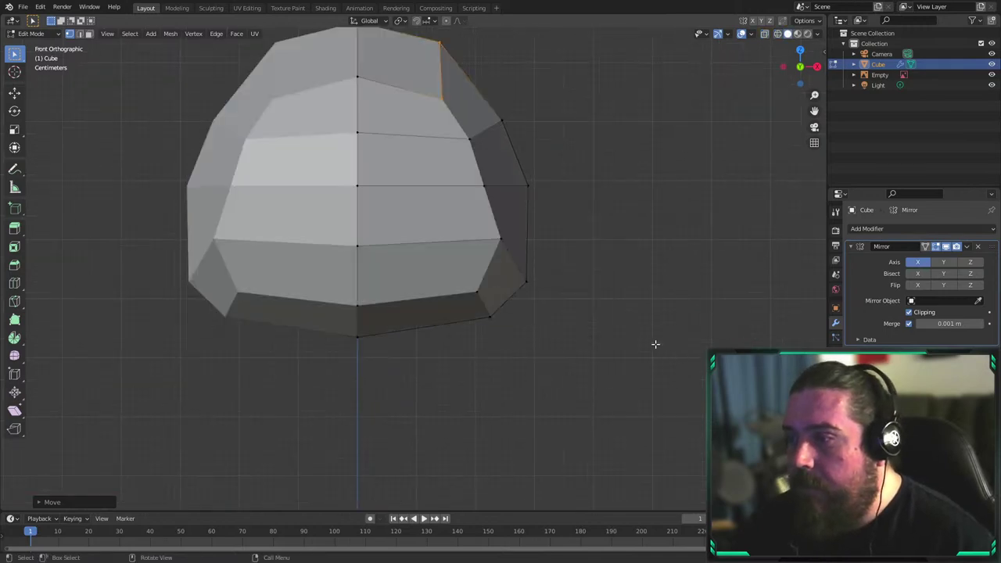
pyautogui.scroll(-5, 525, 325)
pyautogui.moveTo(654, 344)
pyautogui.mouseDown(button='middle')
pyautogui.moveTo(525, 325)
pyautogui.moveTo(487, 290)
pyautogui.moveTo(519, 249)
pyautogui.mouseUp(button='middle')
pyautogui.scroll(1, 487, 291)
pyautogui.click(518, 248)
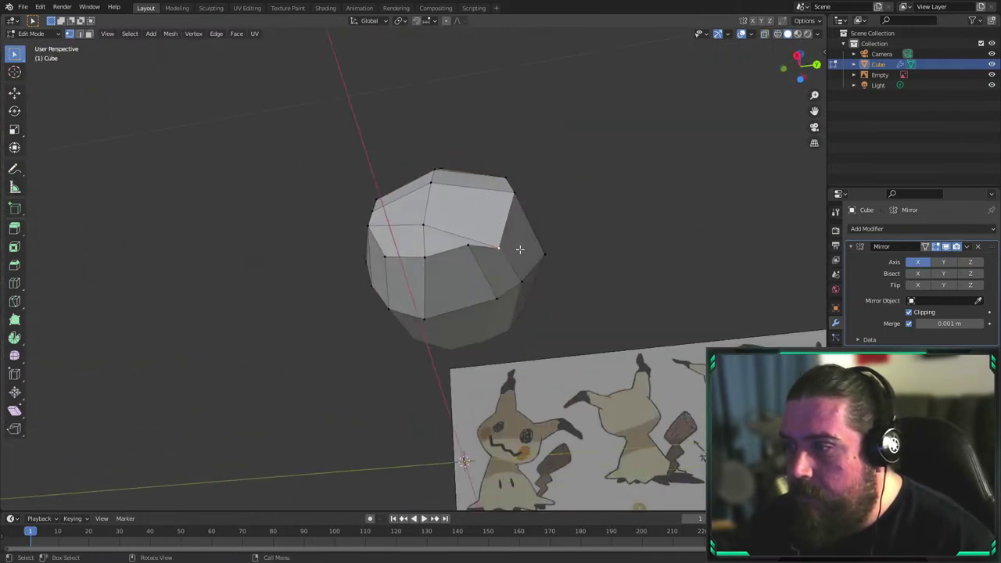
pyautogui.scroll(2, 502, 291)
pyautogui.moveTo(502, 291); pyautogui.dragTo(386, 273, button='middle')
pyautogui.press('g')
pyautogui.click(454, 255)
pyautogui.moveTo(446, 247); pyautogui.dragTo(545, 269, button='middle')
pyautogui.press('g')
pyautogui.click(449, 293)
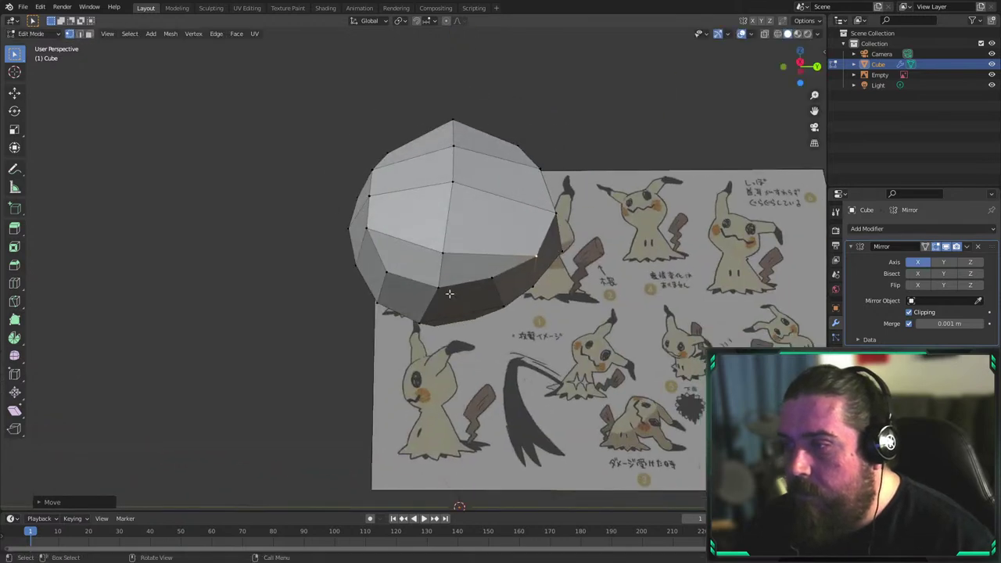
# Extrude the two faces on the underside of the head and scale the extruded faces down
pyautogui.moveTo(449, 292); pyautogui.dragTo(444, 241, button='middle')
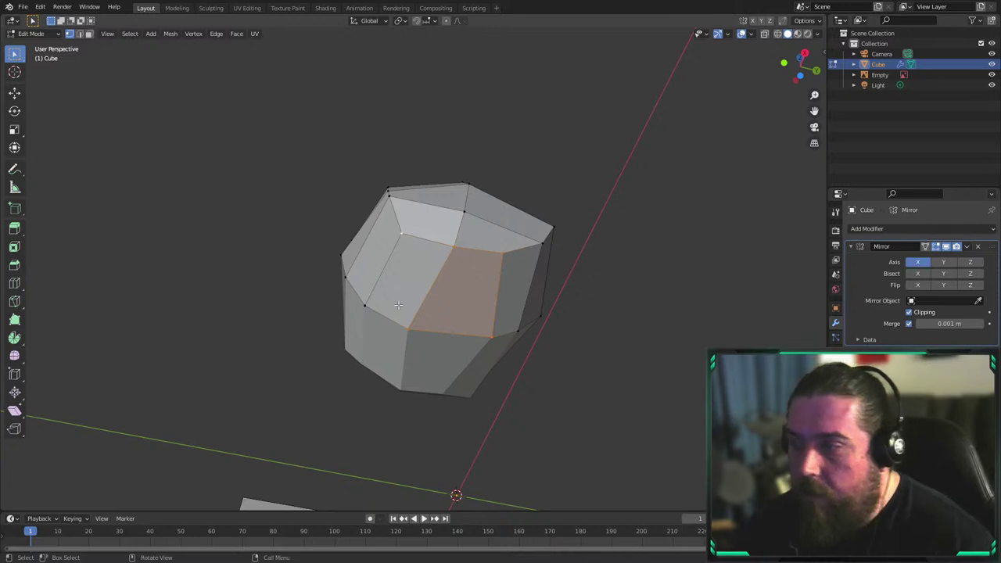
pyautogui.press('s')
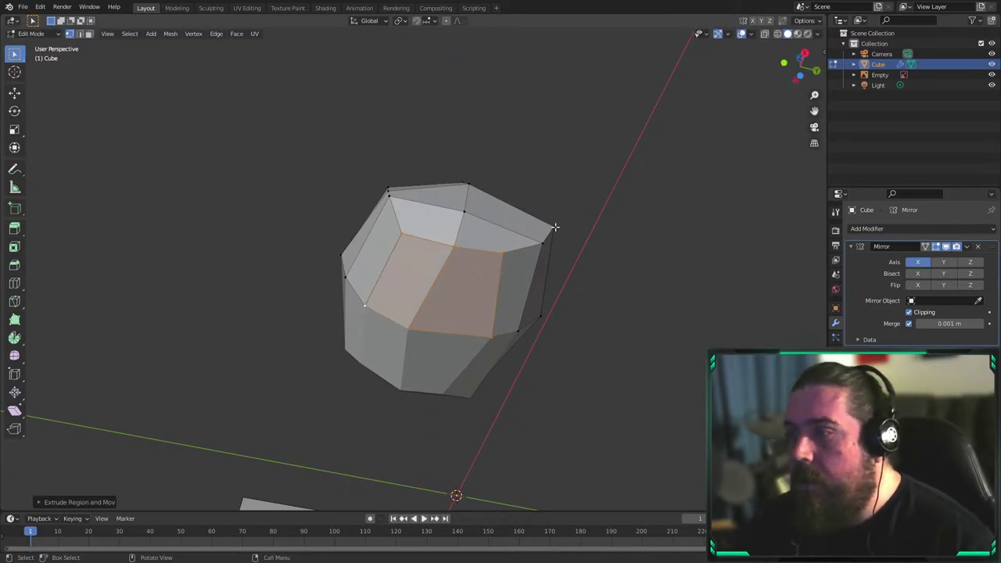
pyautogui.click(509, 247)
pyautogui.press('g')
pyautogui.press('y')
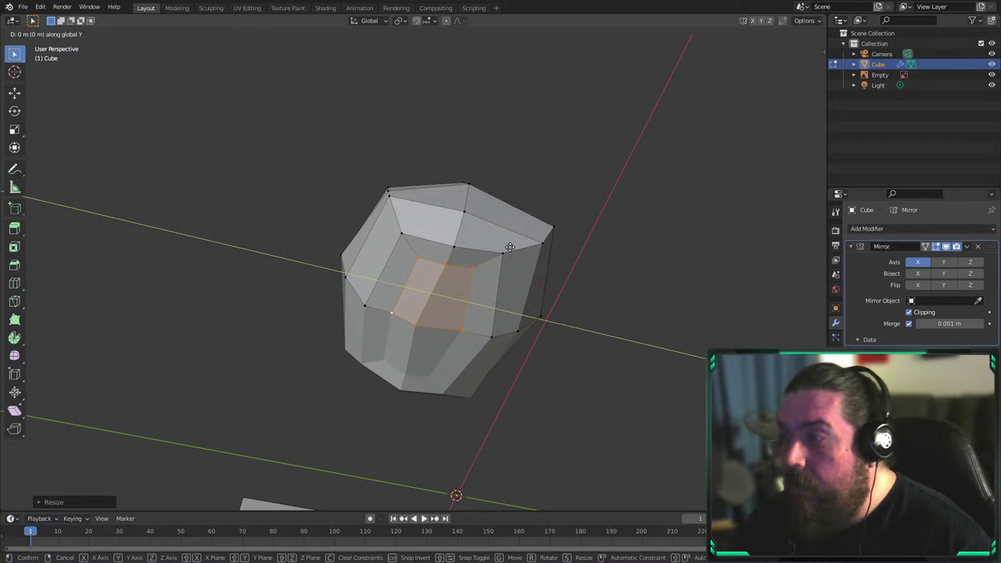
pyautogui.rightClick(498, 259)
# Move the extruded neck faces along the X axis to the mirror centre line and adjust their position beneath the head
pyautogui.press('g')
pyautogui.press('x')
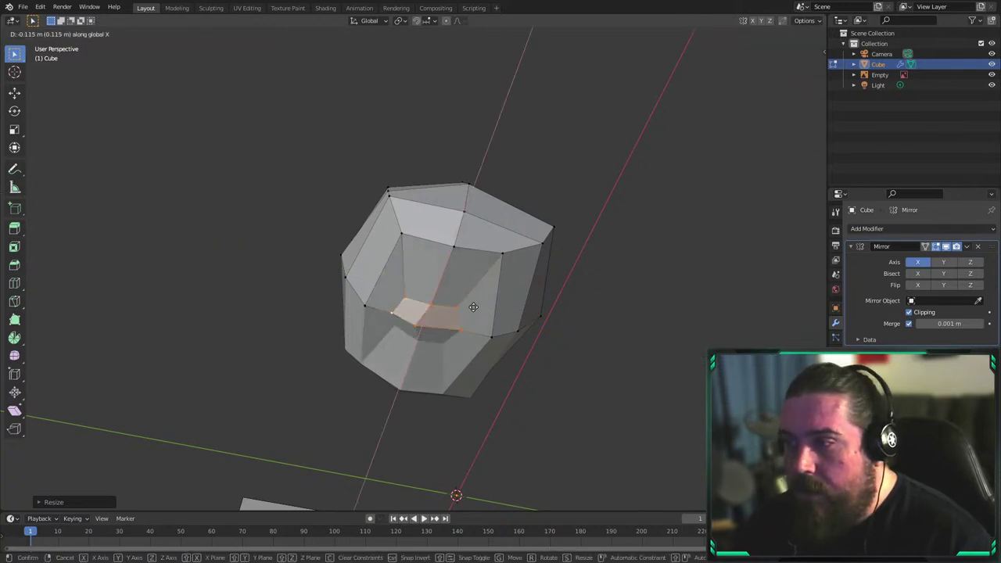
pyautogui.click(474, 306)
pyautogui.press('g')
pyautogui.click(483, 287)
# In the side view, lower the neck faces to the reference neck and scale them flat along the Z axis
pyautogui.press('KP_3')
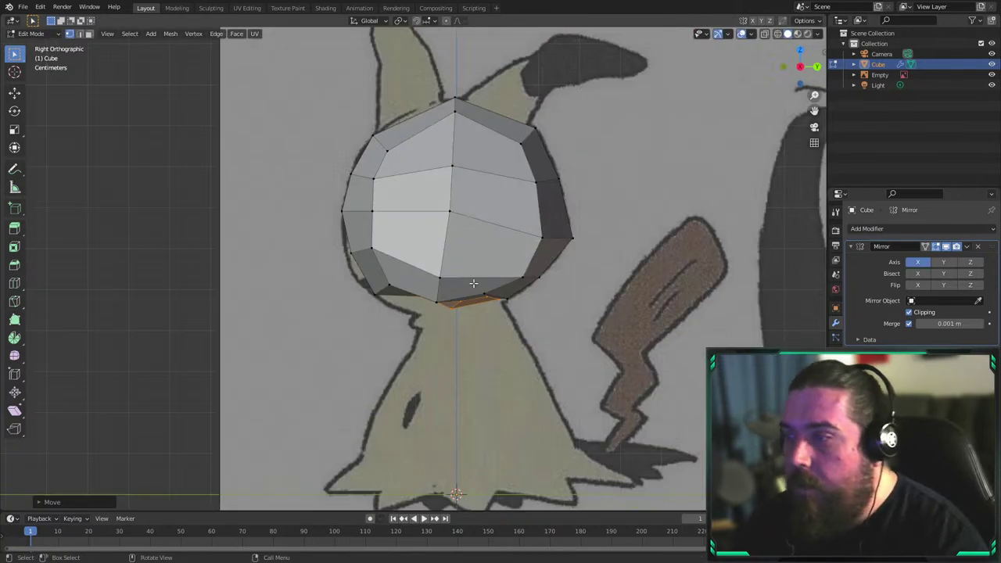
pyautogui.press('e')
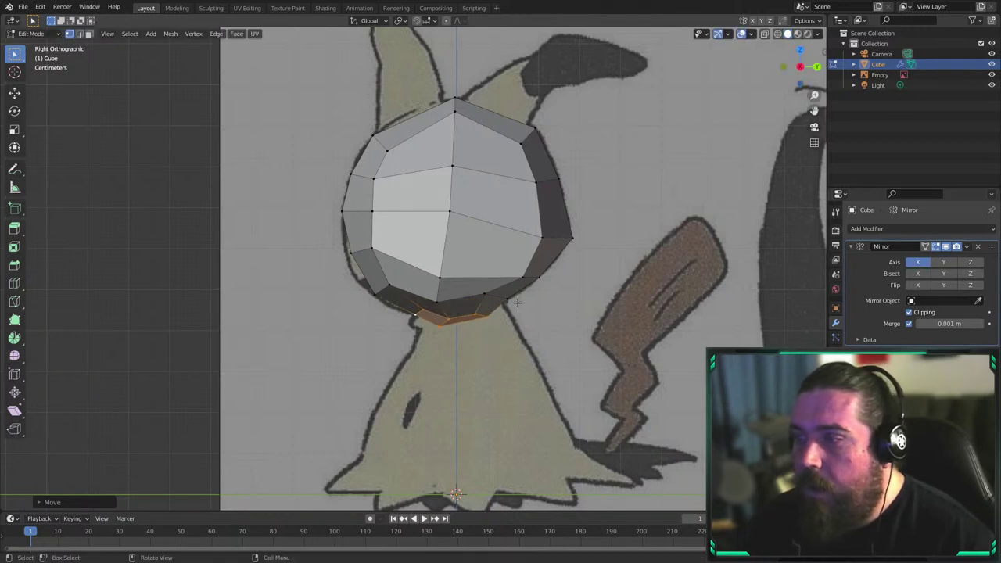
pyautogui.press('s')
pyautogui.press('z')
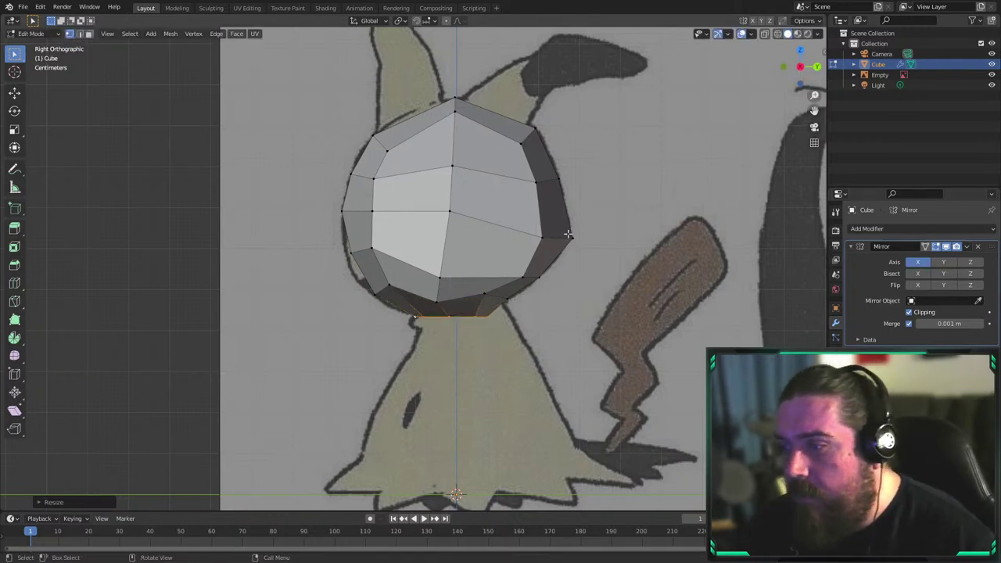
# With see-through display in the side view, rotate, move and scale the neck faces to fit the slanted neck line of the reference
pyautogui.hotkey('alt', 'z')
pyautogui.scroll(2, 576, 284)
pyautogui.press('r')
pyautogui.click(576, 315)
pyautogui.press('g')
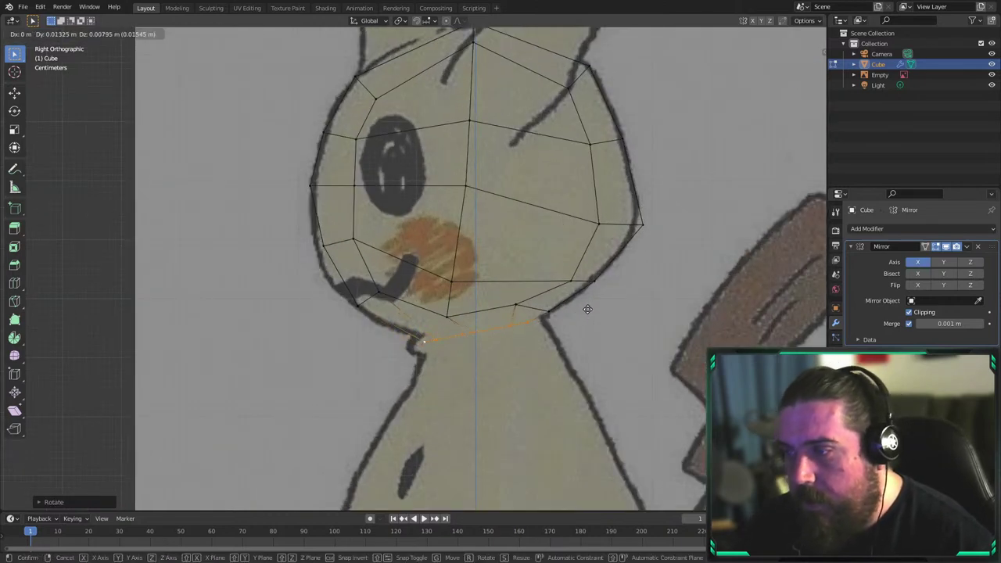
pyautogui.click(589, 313)
pyautogui.press('s')
pyautogui.click(614, 313)
pyautogui.press('s')
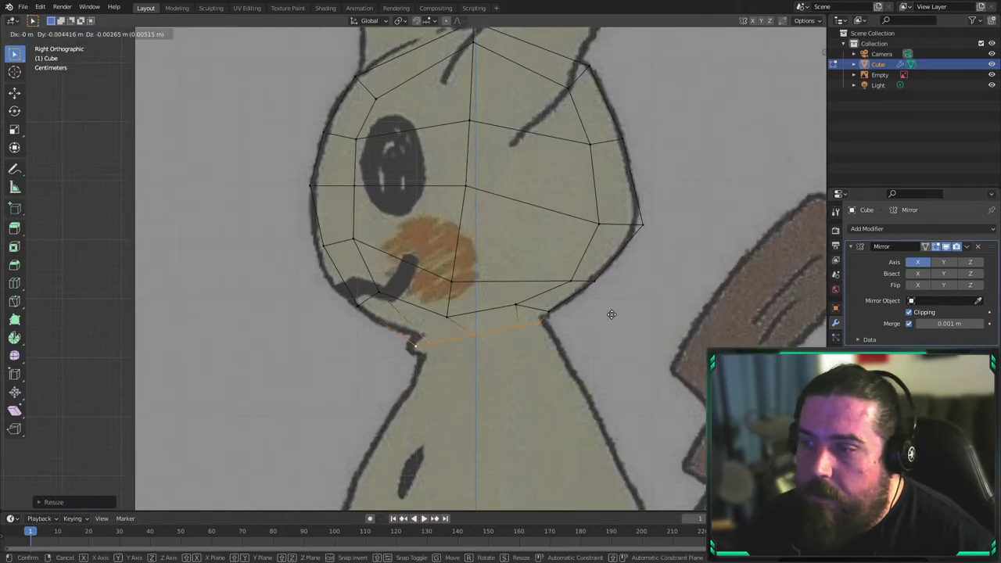
pyautogui.click(605, 314)
pyautogui.press('g')
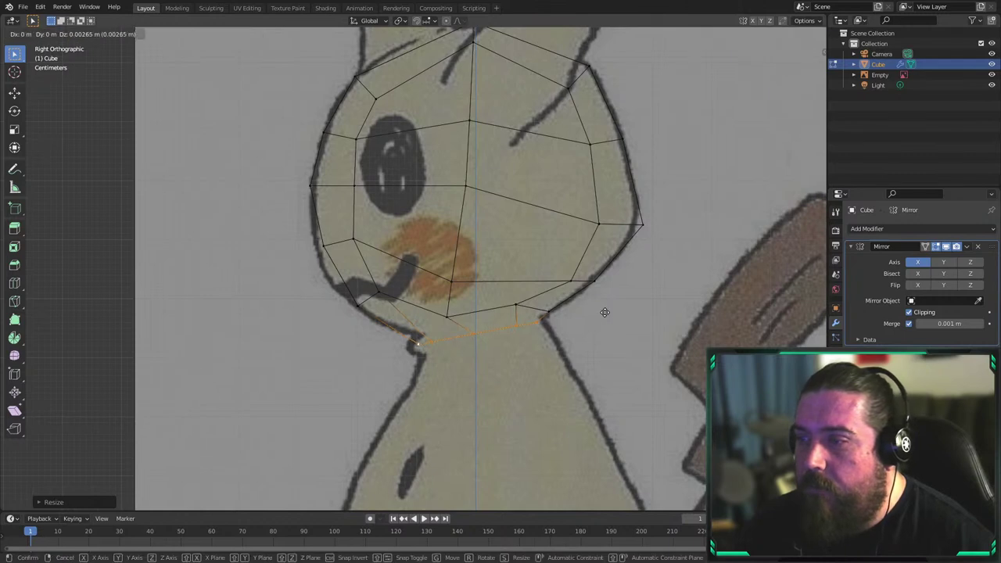
pyautogui.click(606, 309)
# In the front view, leave mesh editing and duplicate the reference image empty in place
pyautogui.press('KP_1')
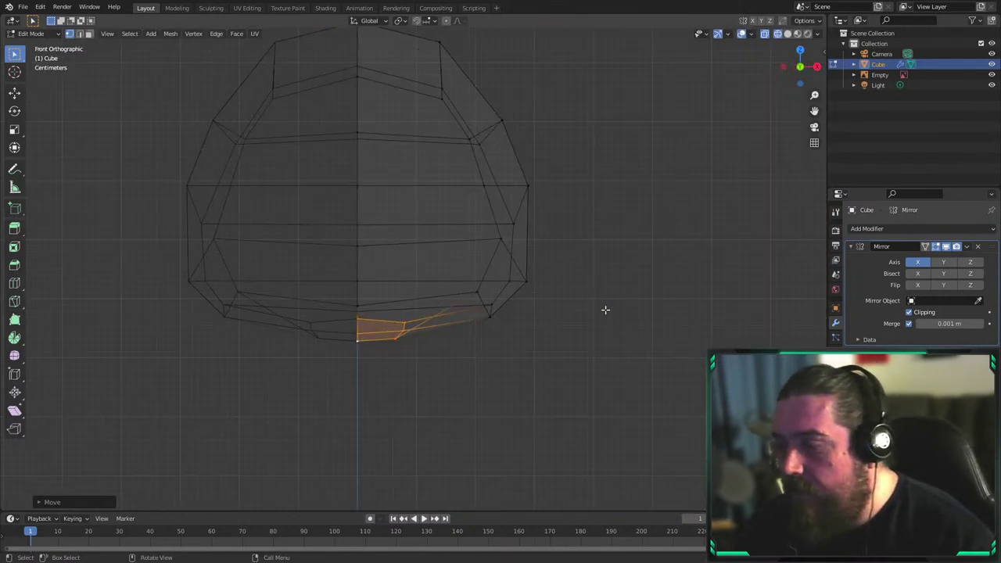
pyautogui.scroll(-8, 480, 340)
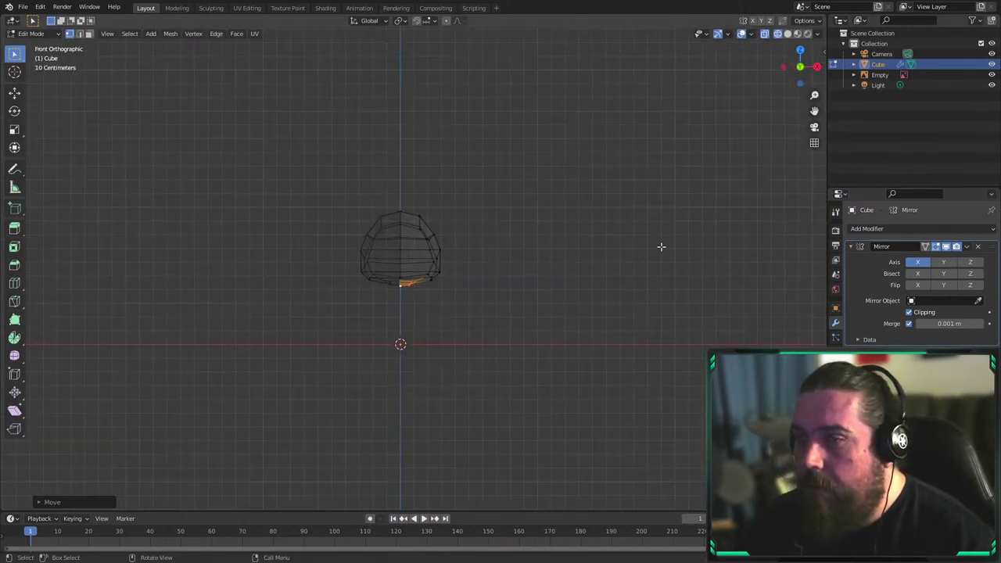
pyautogui.click(587, 259)
pyautogui.press('Tab')
pyautogui.click(880, 74)
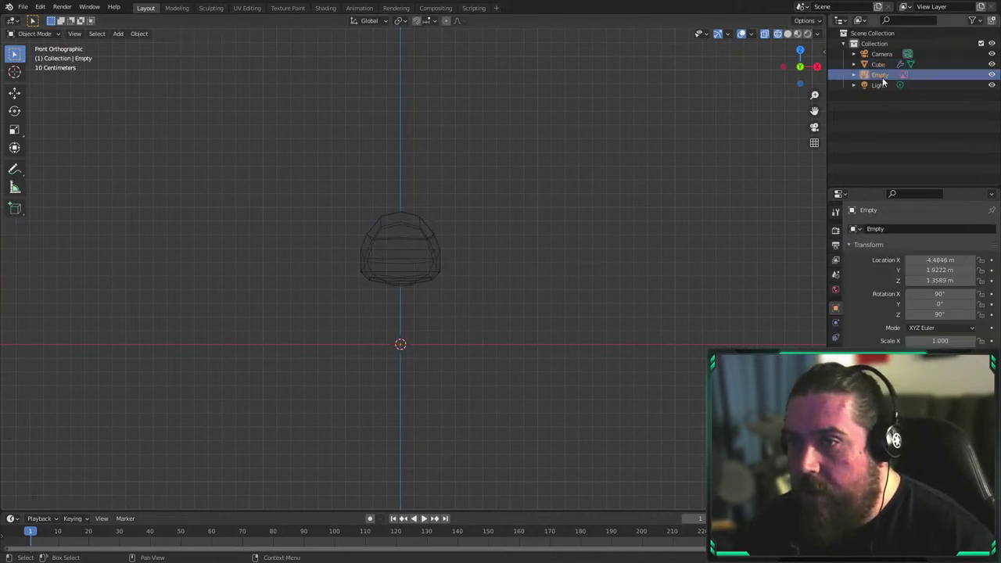
pyautogui.scroll(-5, 561, 234)
pyautogui.hotkey('shift', 'd')
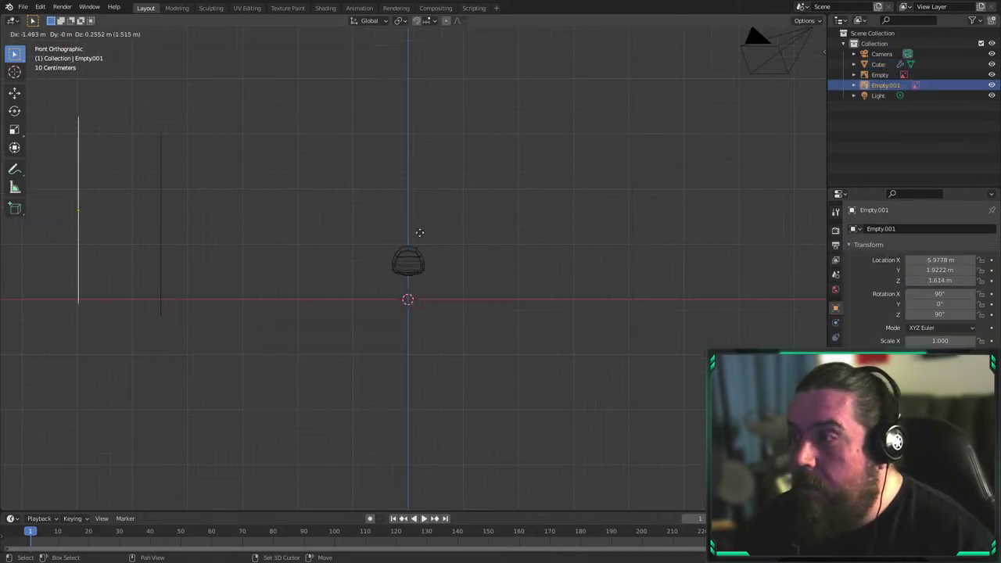
pyautogui.press('Escape')
# Rotate the duplicated reference image 90° and a further 180° about the Z axis to face the front view
pyautogui.write('rz')
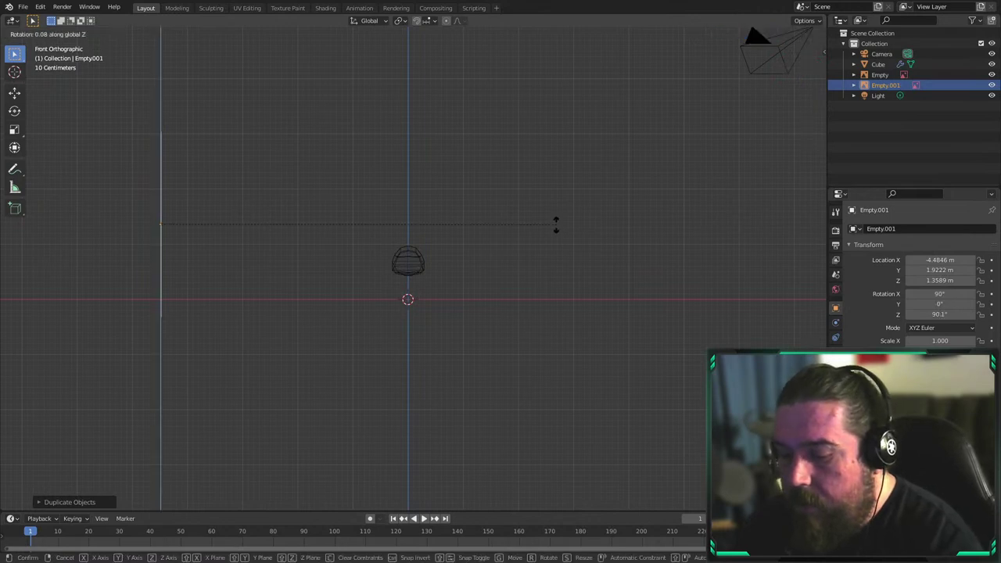
pyautogui.write('90')
pyautogui.press('Return')
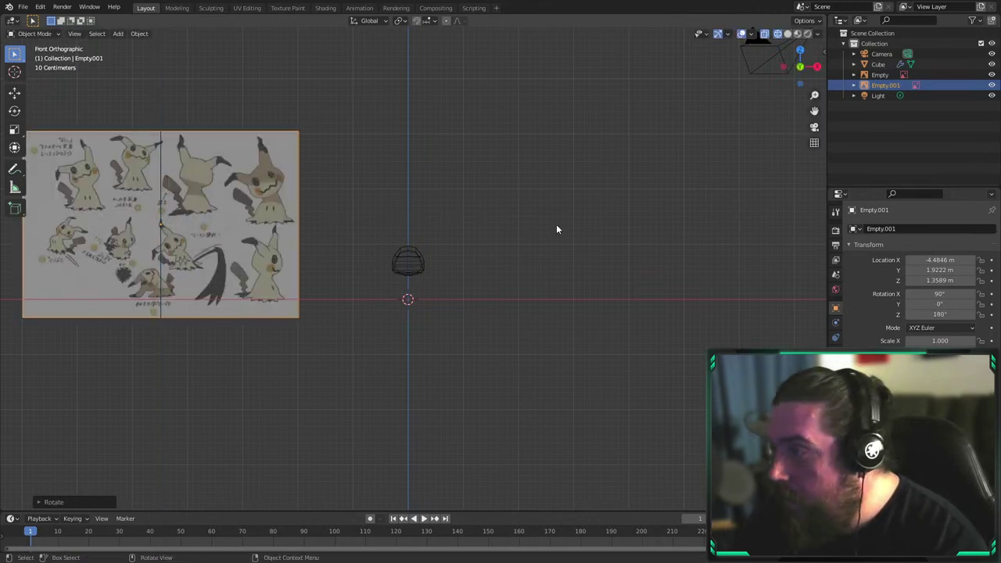
pyautogui.write('rz180')
pyautogui.press('Return')
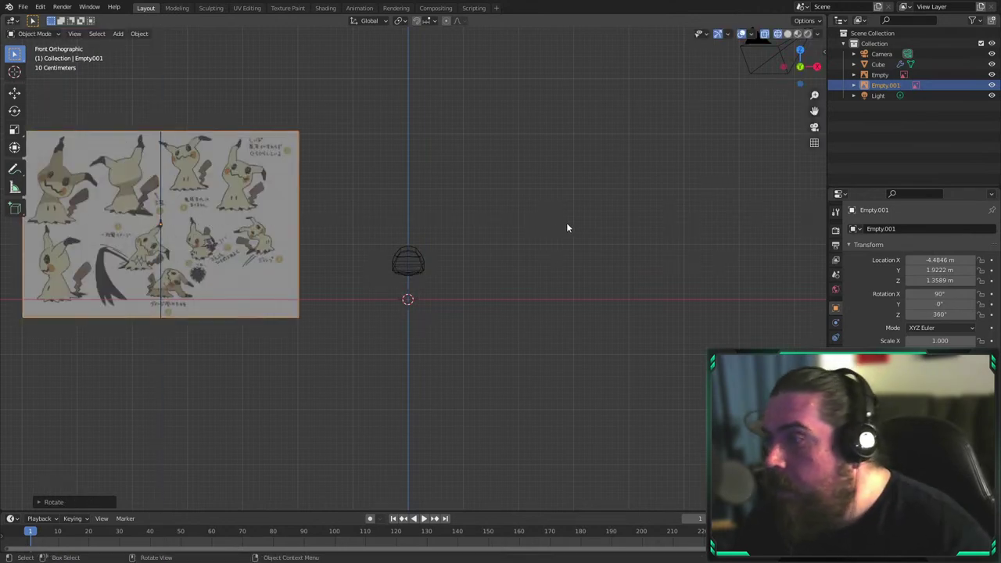
# Move the duplicated reference image across to the positive X side of the head and scale it down to 0.230
pyautogui.press('g')
pyautogui.click(734, 182)
pyautogui.scroll(3, 734, 182)
pyautogui.press('s')
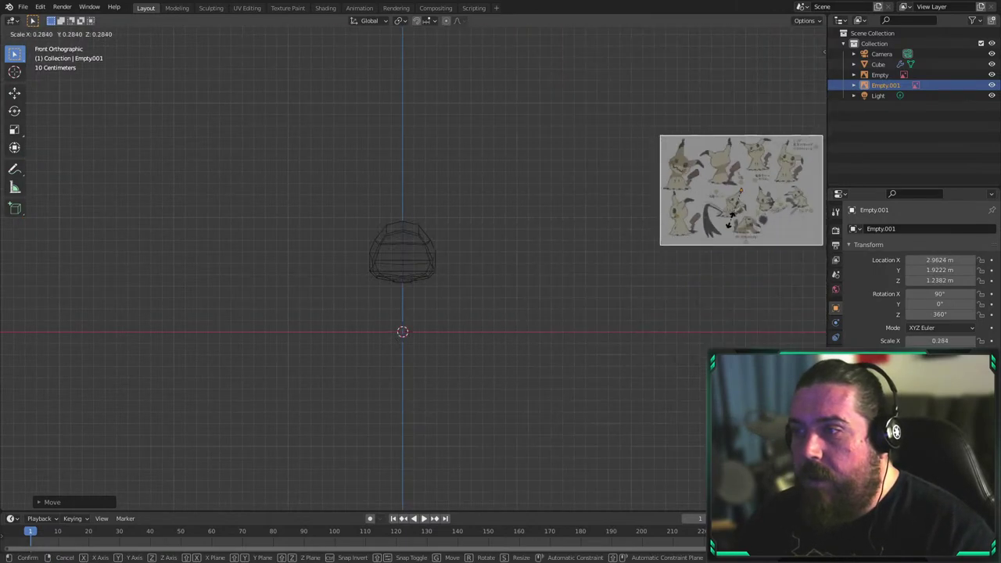
pyautogui.click(739, 216)
pyautogui.press('g')
pyautogui.click(639, 207)
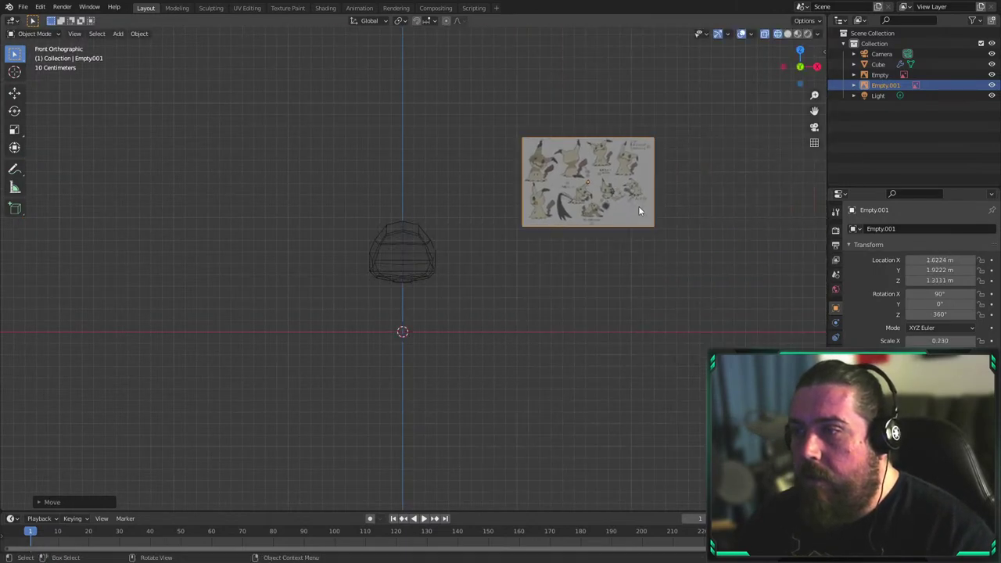
# Enlarge the duplicated reference image to a scale of 0.341 and position it just beside the head
pyautogui.scroll(4, 639, 207)
pyautogui.keyDown('shift'); pyautogui.moveTo(792, 150); pyautogui.dragTo(638, 230, button='middle'); pyautogui.keyUp('shift')
pyautogui.press('g')
pyautogui.click(523, 266)
pyautogui.press('s')
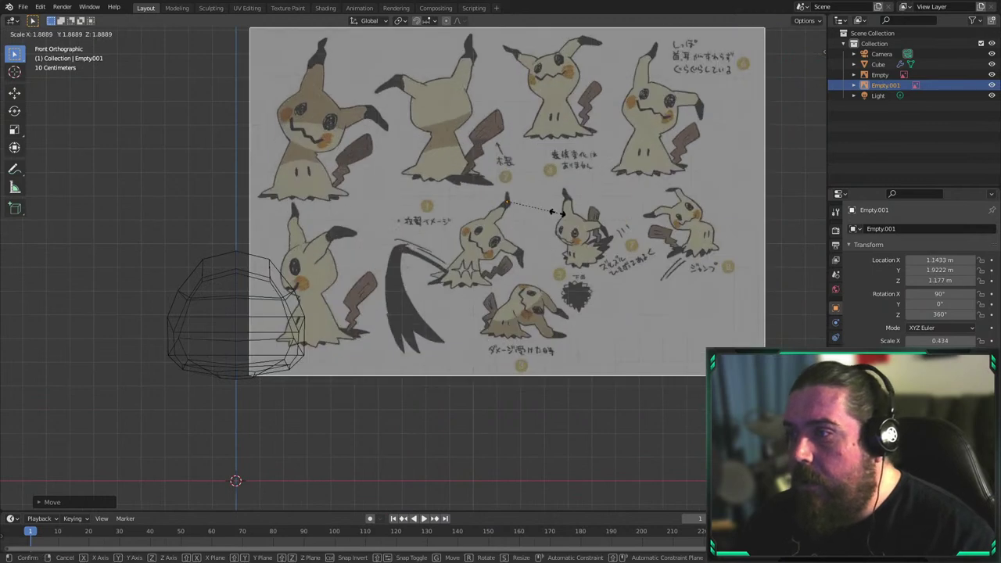
pyautogui.click(558, 217)
pyautogui.keyDown('shift'); pyautogui.moveTo(455, 225); pyautogui.dragTo(532, 220, button='middle'); pyautogui.keyUp('shift')
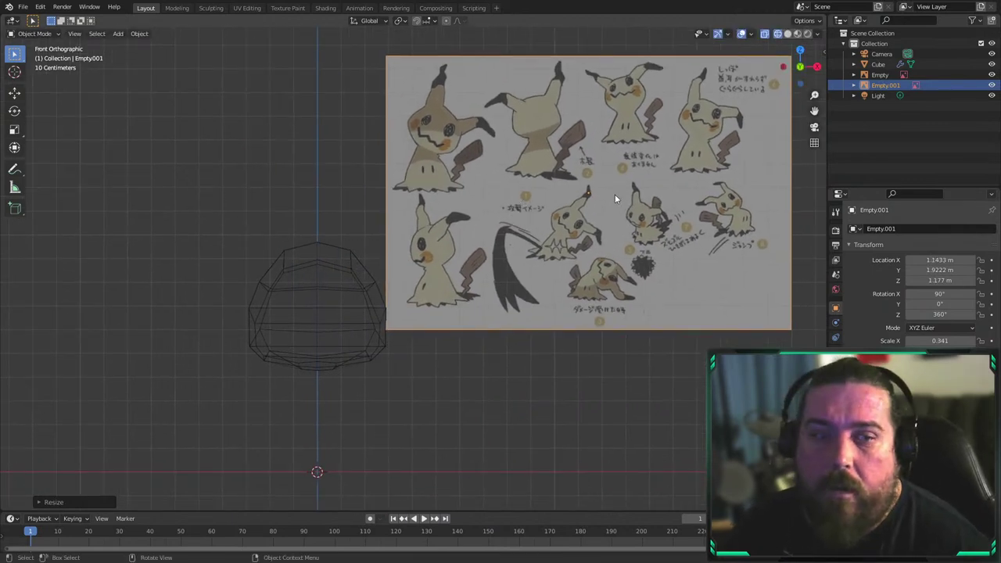
pyautogui.press('g')
pyautogui.click(591, 209)
# Return to editing the head mesh and move its widest lower side vertices up and slightly outward in the front view
pyautogui.click(344, 109)
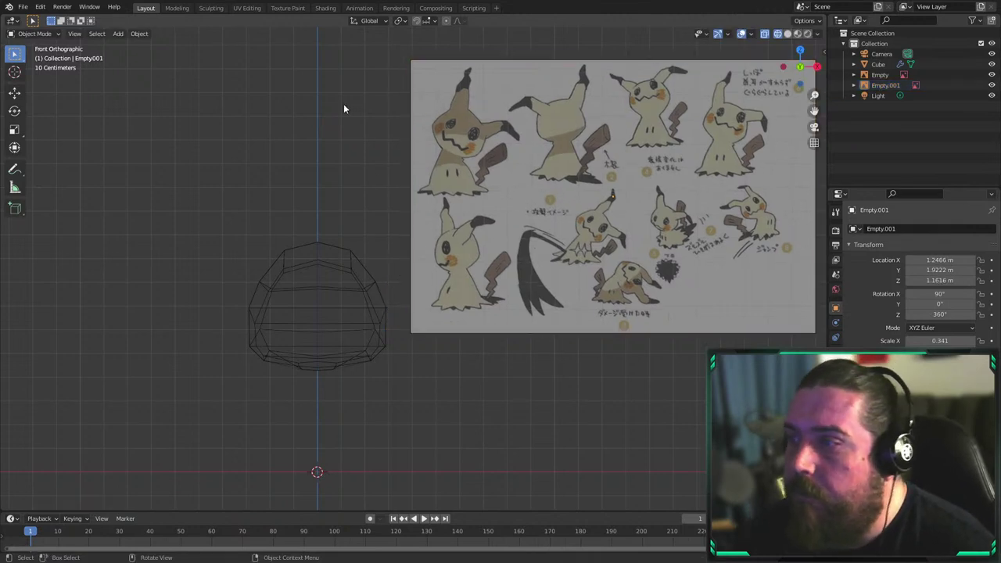
pyautogui.click(443, 318)
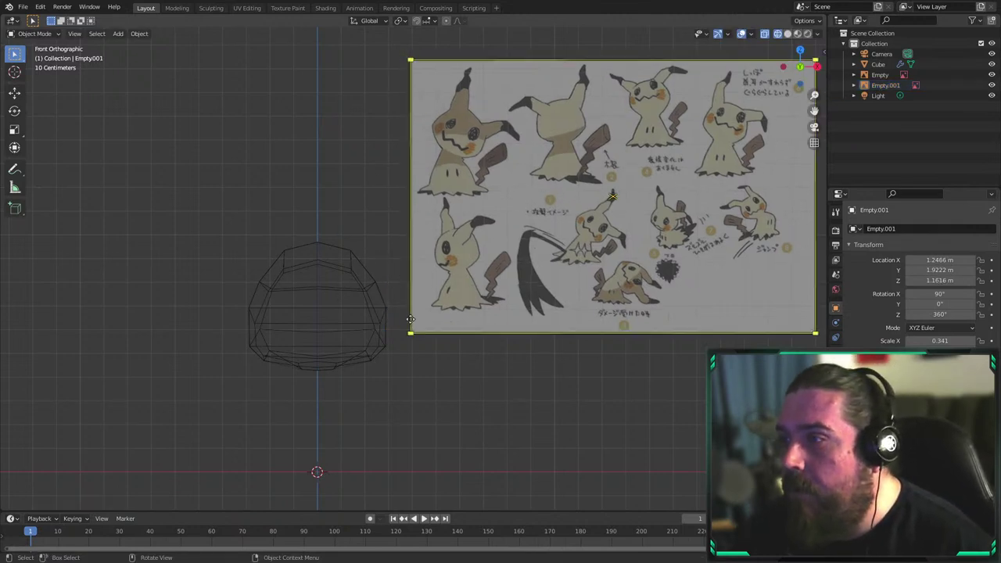
pyautogui.click(387, 323)
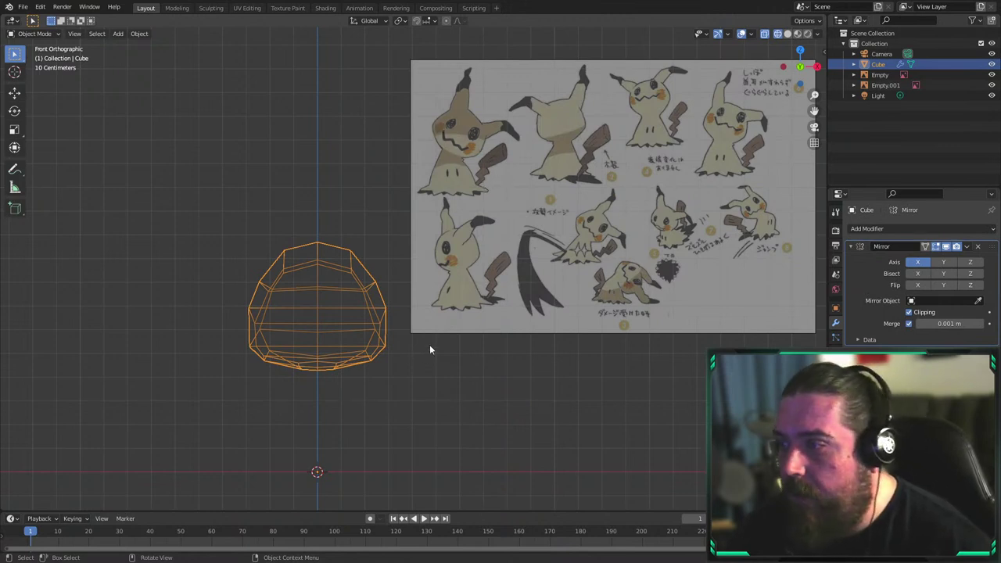
pyautogui.click(377, 383)
pyautogui.click(329, 369)
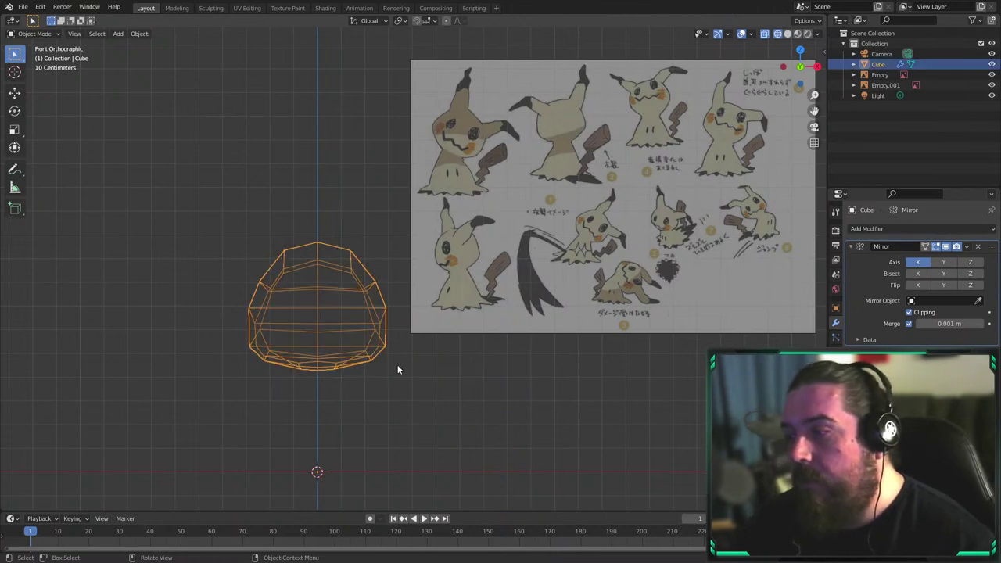
pyautogui.press('Tab')
pyautogui.scroll(2, 398, 346)
pyautogui.keyDown('alt'); pyautogui.click(371, 375); pyautogui.keyUp('alt')
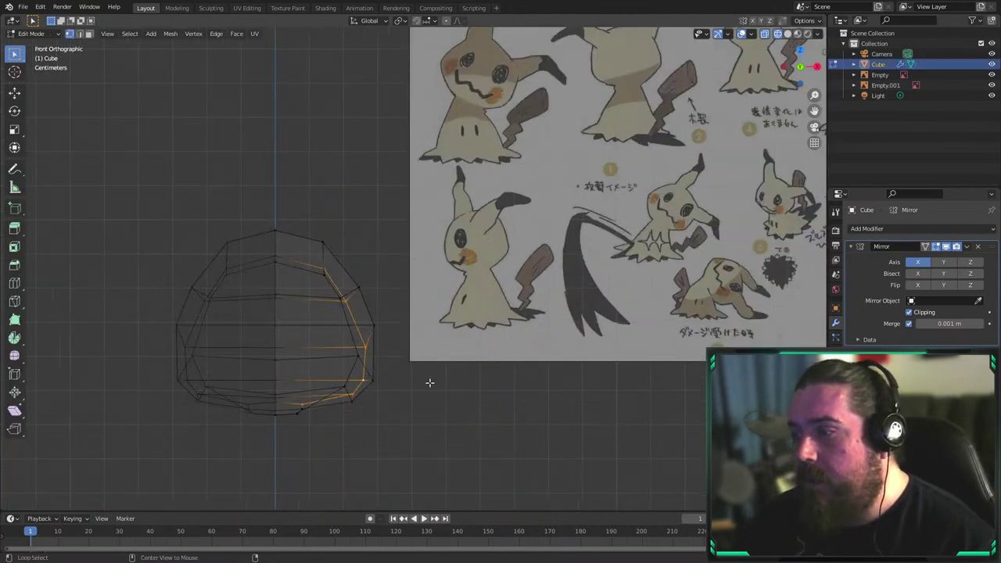
pyautogui.click(375, 381)
pyautogui.press('g')
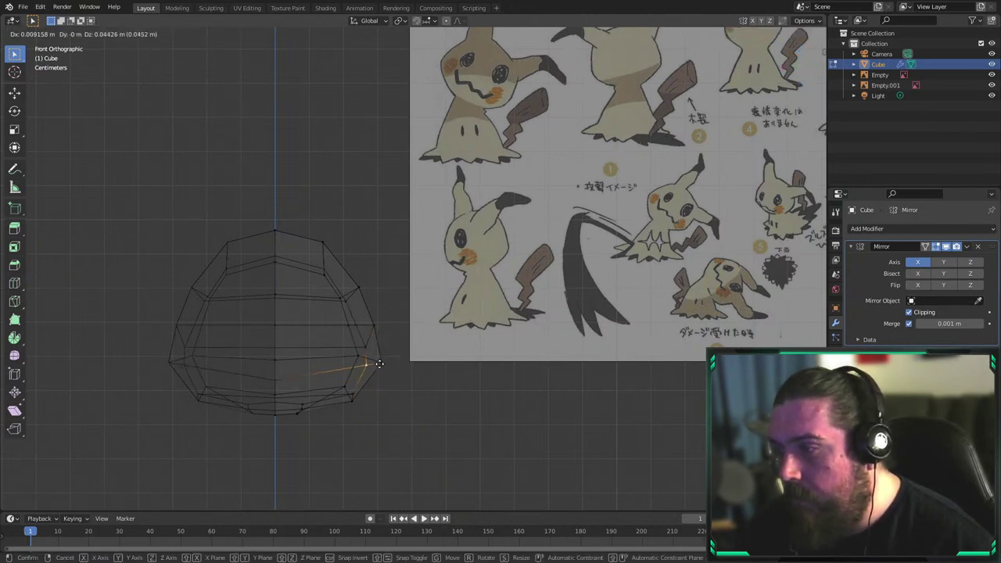
pyautogui.click(376, 353)
# Raise the outer vertices at the crown slightly and move the upper side vertices up and outward to round the head
pyautogui.click(372, 320)
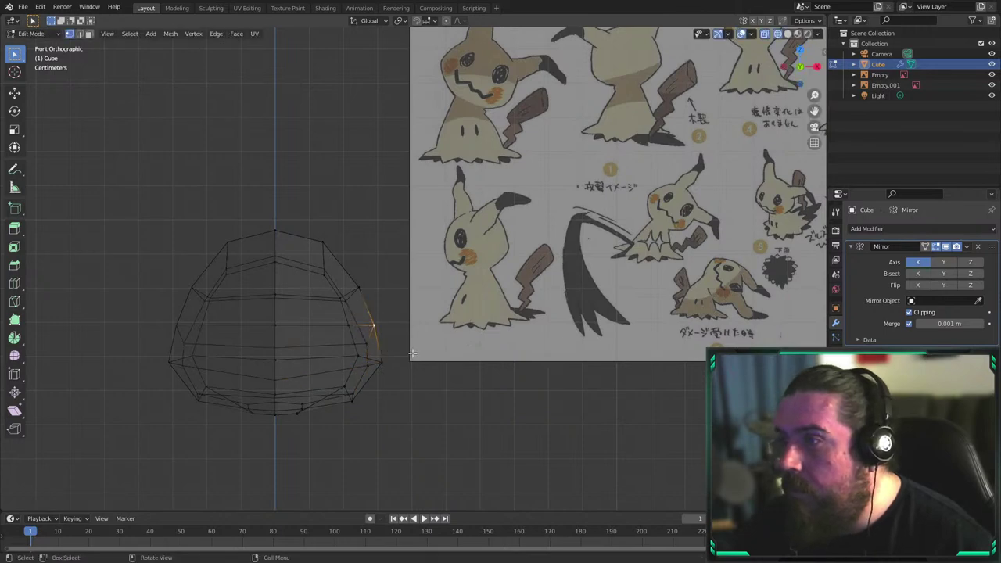
pyautogui.moveTo(333, 289); pyautogui.dragTo(370, 308)
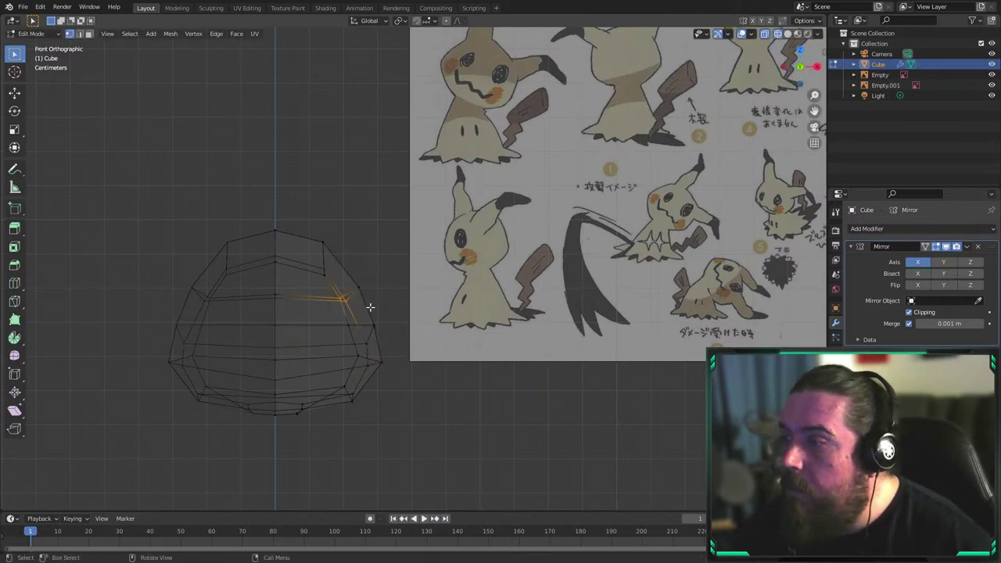
pyautogui.click(324, 262)
pyautogui.press('g')
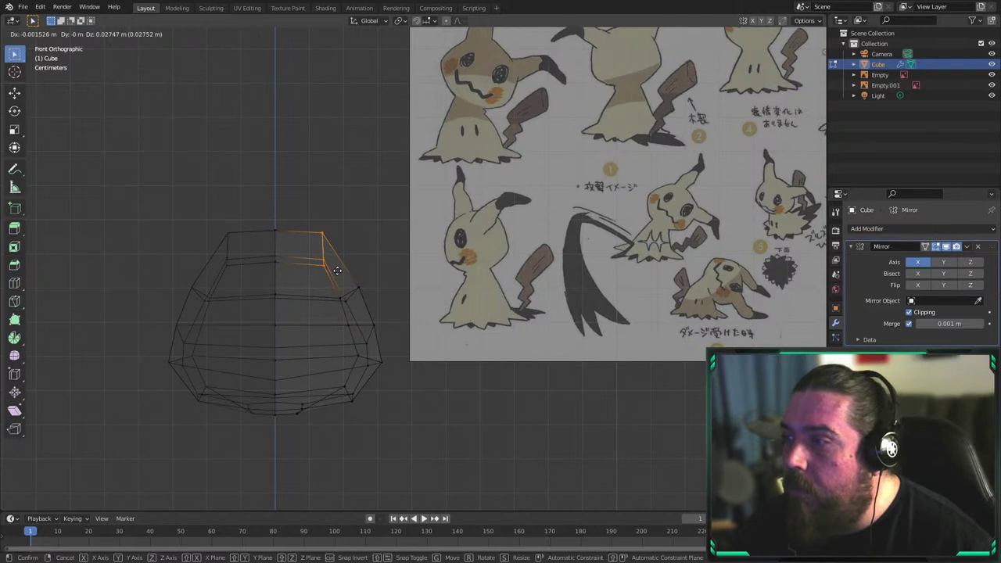
pyautogui.click(337, 274)
pyautogui.moveTo(318, 284); pyautogui.dragTo(374, 308)
pyautogui.press('g')
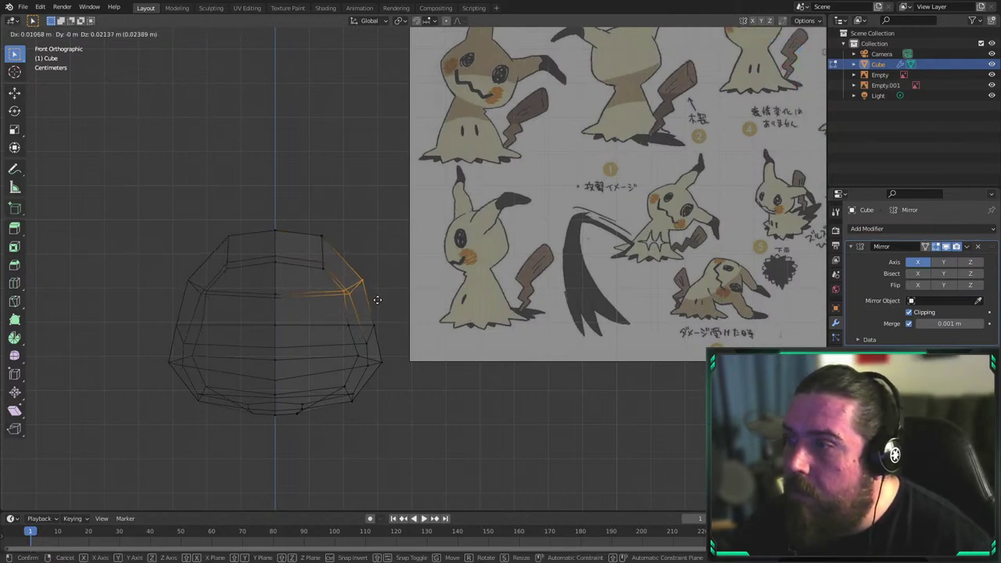
pyautogui.click(376, 298)
# Select the whole head and flatten it along the Z axis to about 0.83
pyautogui.moveTo(133, 192); pyautogui.dragTo(399, 426)
pyautogui.press('s')
pyautogui.press('z')
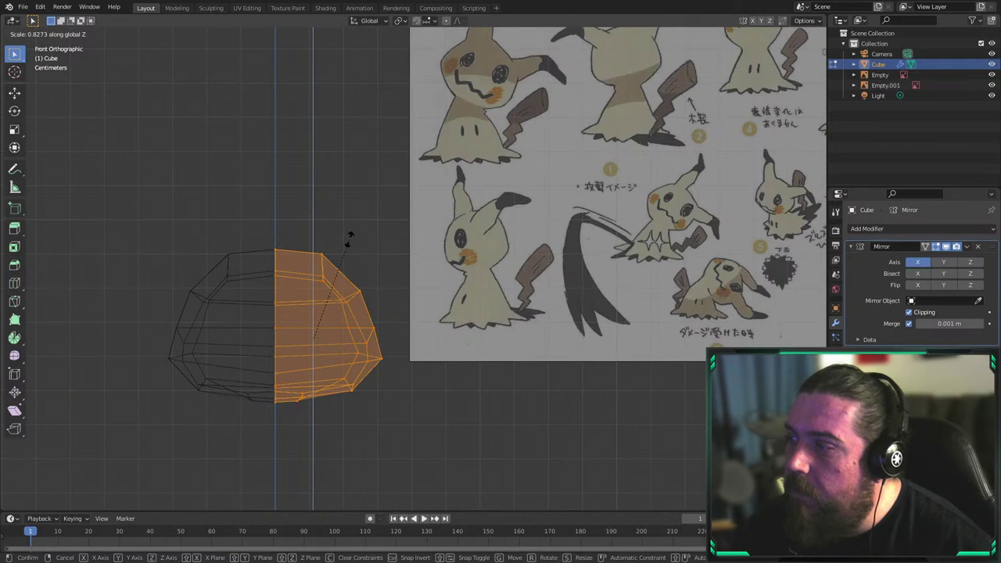
pyautogui.click(349, 240)
pyautogui.click(293, 196)
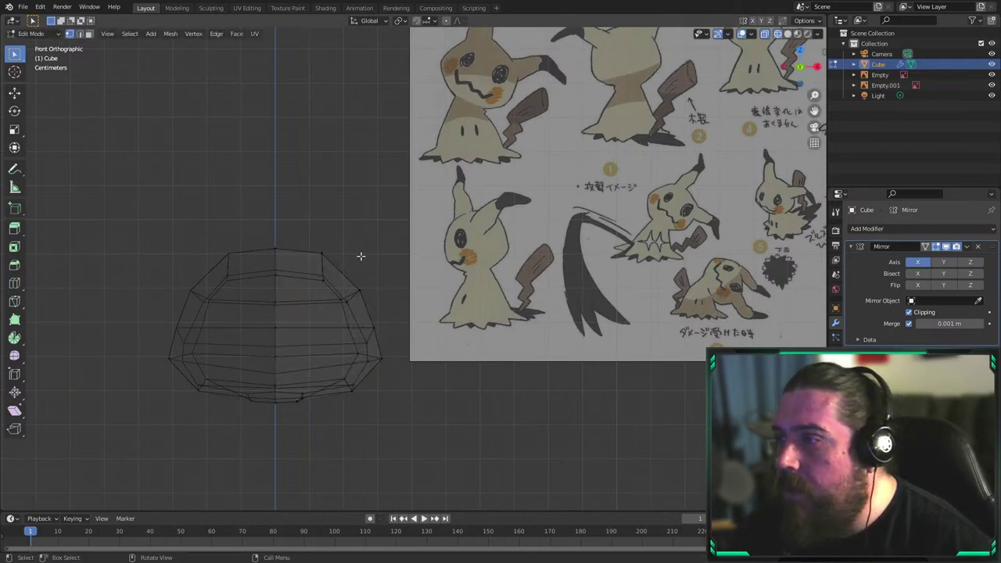
# In the side view, stretch the whole head along the Z axis by about 1.16 to match the reference outline
pyautogui.press('KP_3')
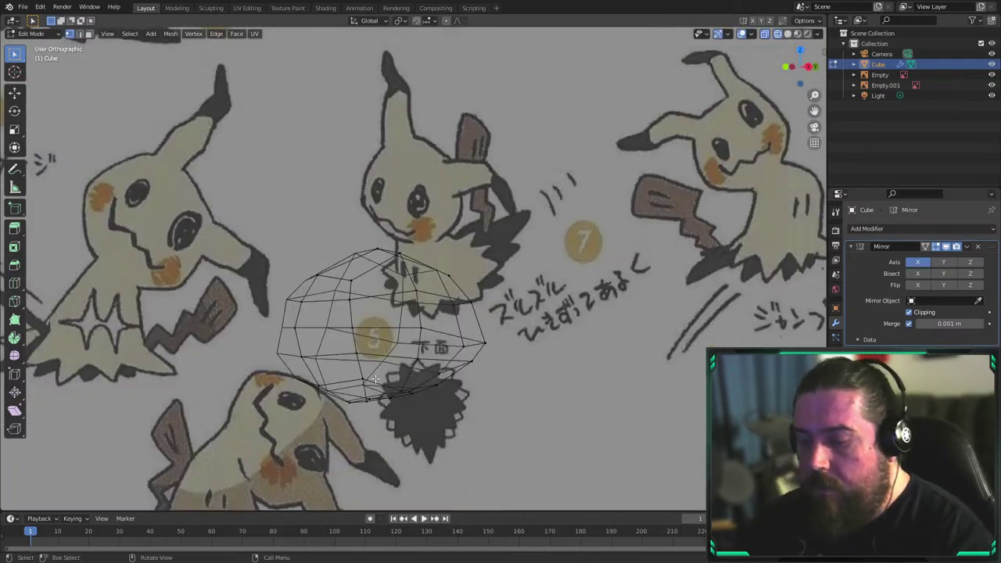
pyautogui.scroll(3, 567, 272)
pyautogui.rightClick(582, 287)
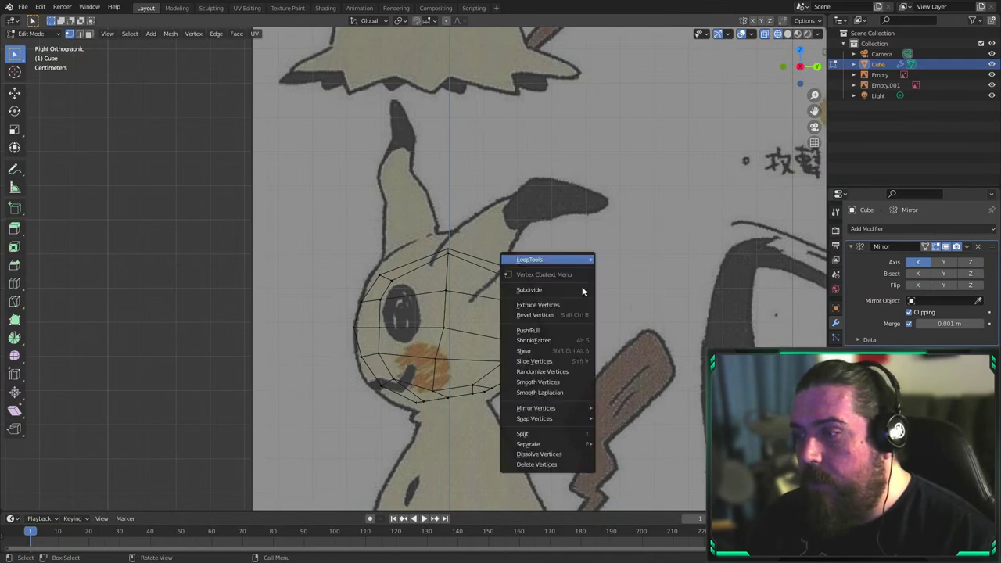
pyautogui.press('Escape')
pyautogui.press('a')
pyautogui.press('s')
pyautogui.press('z')
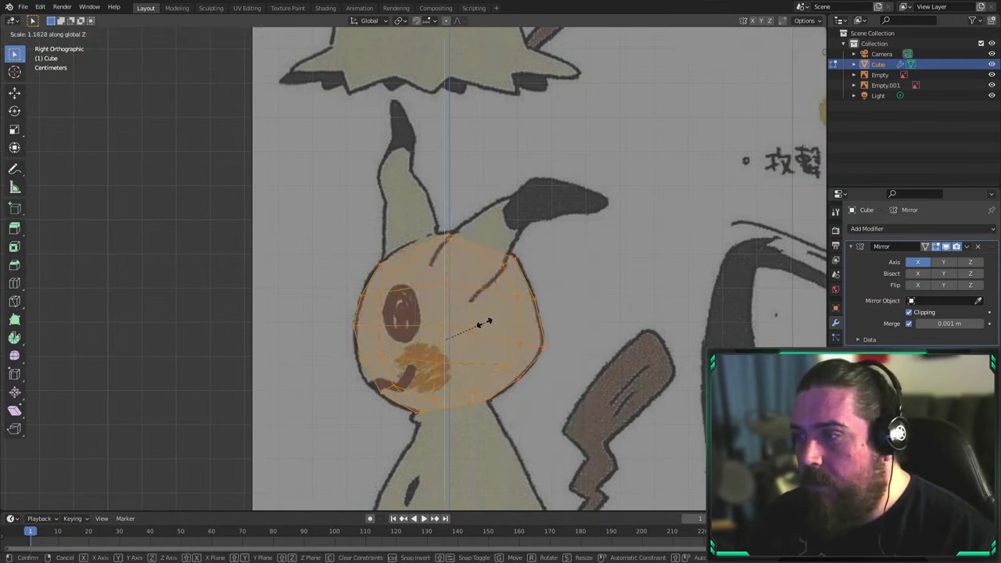
pyautogui.click(609, 227)
# In the front view, lower the vertices at the top of the head slightly
pyautogui.press('KP_1')
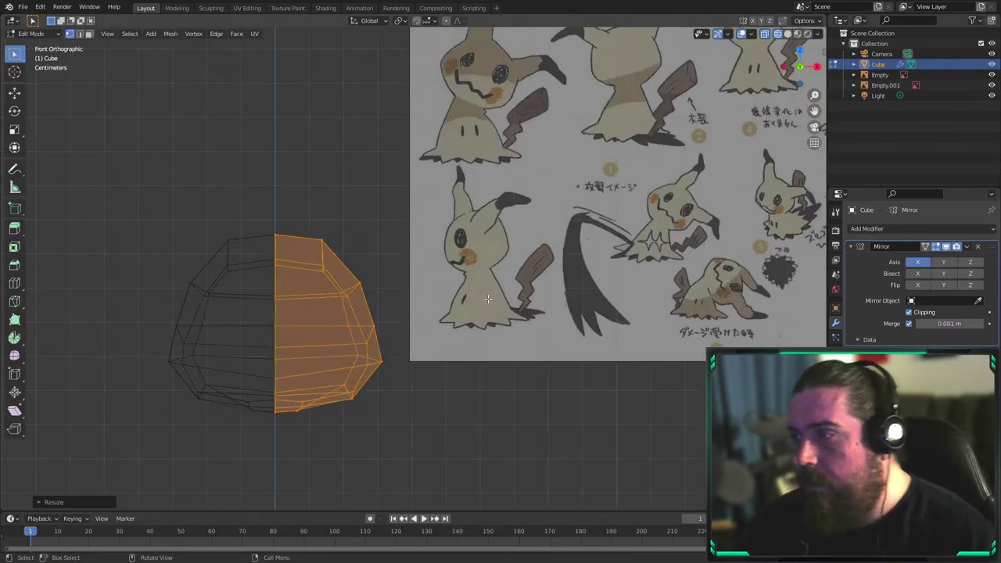
pyautogui.hotkey('alt', 'a')
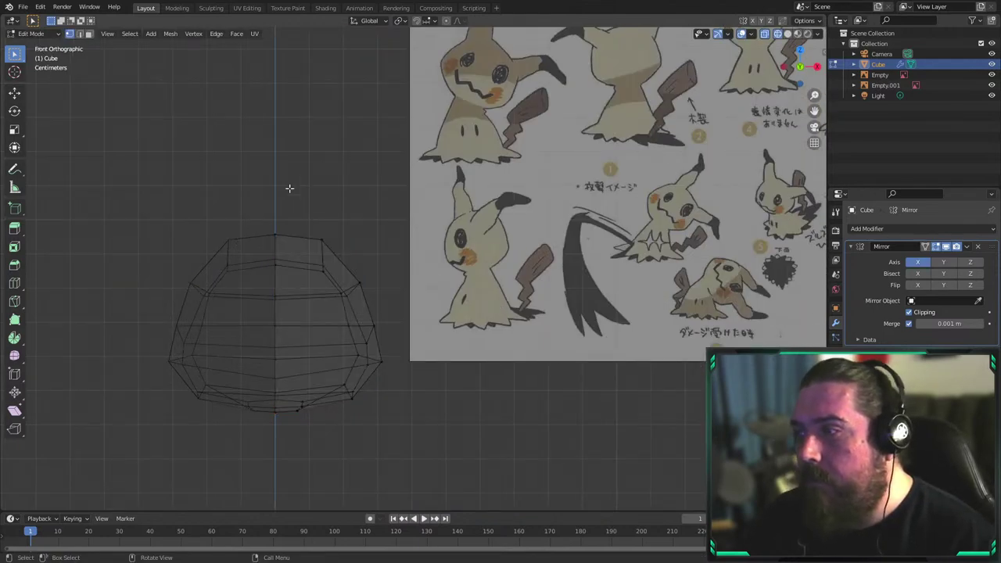
pyautogui.moveTo(247, 207); pyautogui.dragTo(352, 281)
pyautogui.press('g')
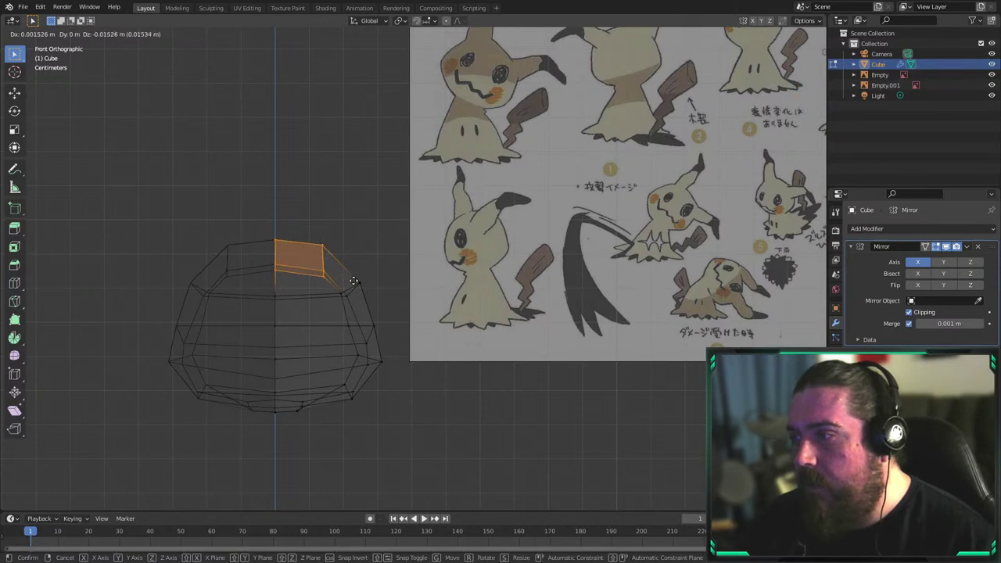
pyautogui.click(347, 266)
pyautogui.click(325, 245)
# Show the head in solid shading and pull a vertex on its side slightly outward and up to round it
pyautogui.press('z')
pyautogui.scroll(-5, 367, 243)
pyautogui.moveTo(367, 244); pyautogui.dragTo(311, 347, button='middle')
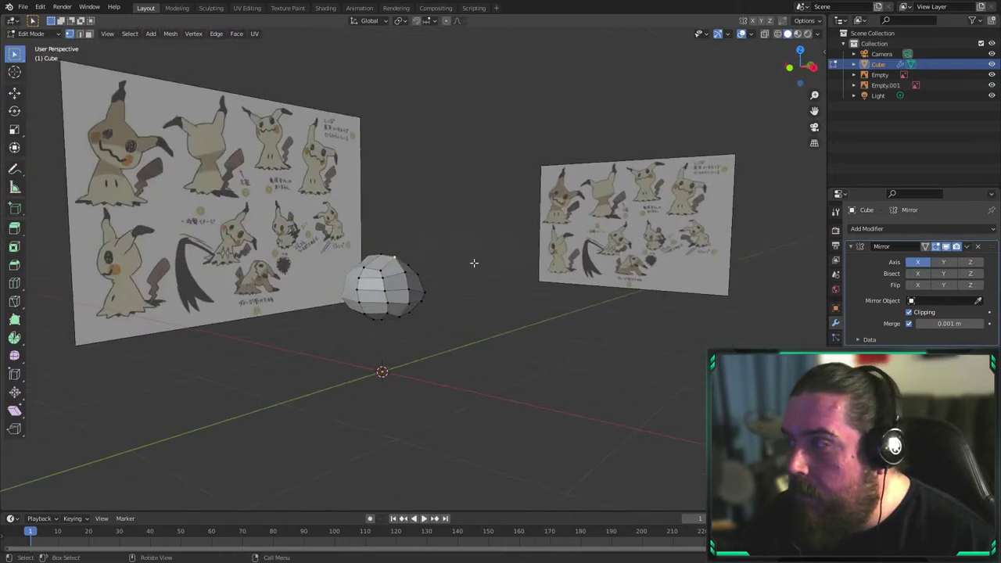
pyautogui.moveTo(447, 276)
pyautogui.mouseDown(button='middle')
pyautogui.moveTo(398, 324)
pyautogui.moveTo(324, 250)
pyautogui.moveTo(462, 263)
pyautogui.mouseUp(button='middle')
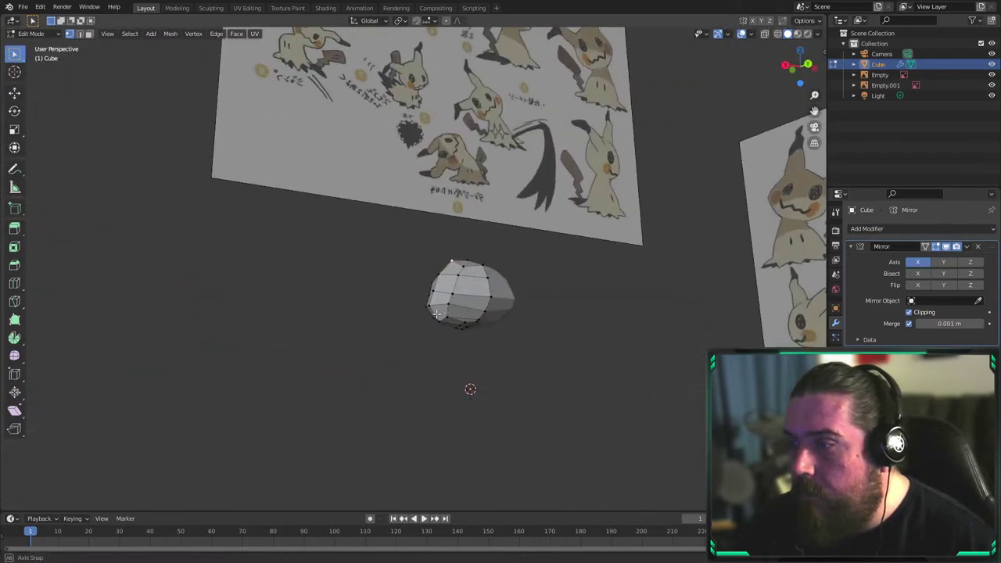
pyautogui.scroll(4, 475, 348)
pyautogui.moveTo(450, 319); pyautogui.dragTo(634, 332, button='middle')
pyautogui.moveTo(376, 330); pyautogui.dragTo(444, 335, button='middle')
pyautogui.click(395, 320)
pyautogui.press('g')
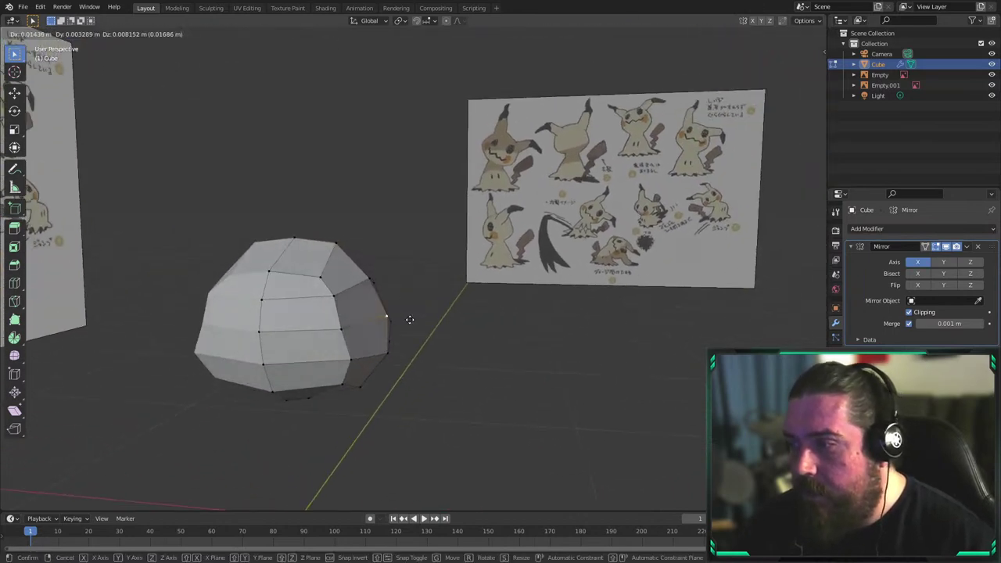
pyautogui.click(410, 322)
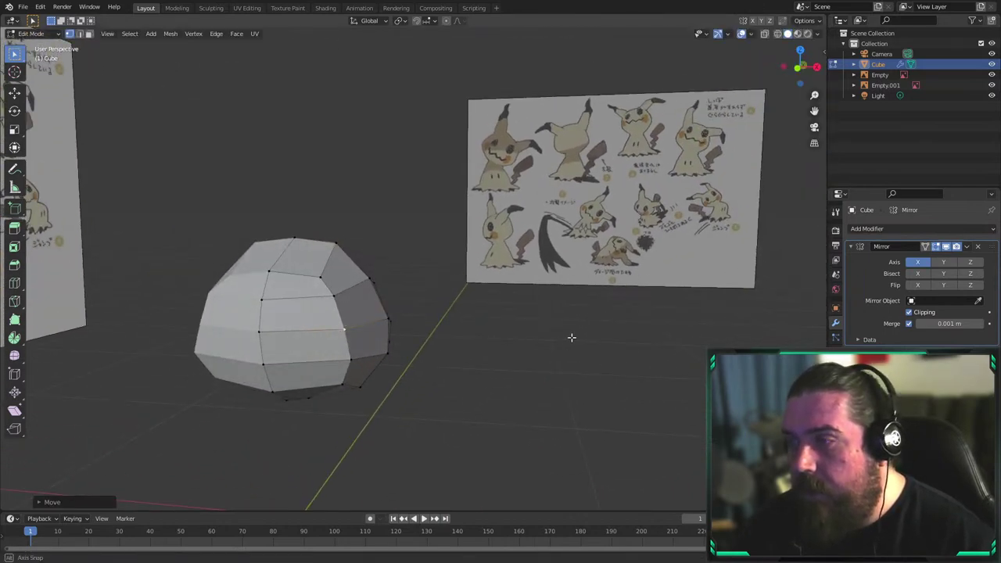
# Raise the next side vertex at the back of the head slightly and nudge the vertex beneath it outward
pyautogui.moveTo(572, 335); pyautogui.dragTo(493, 342, button='middle')
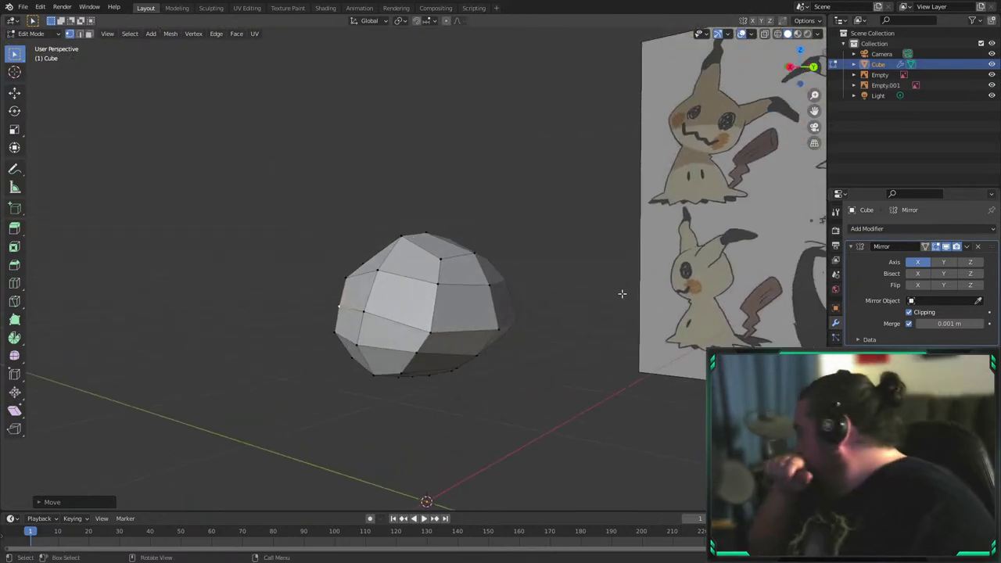
pyautogui.moveTo(502, 312); pyautogui.dragTo(468, 337, button='middle')
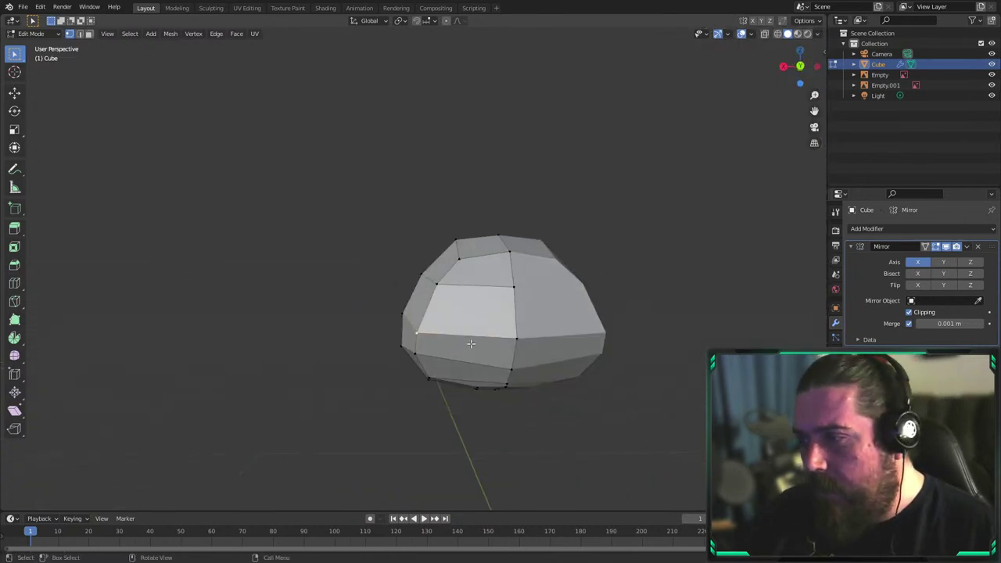
pyautogui.press('g')
pyautogui.click(462, 335)
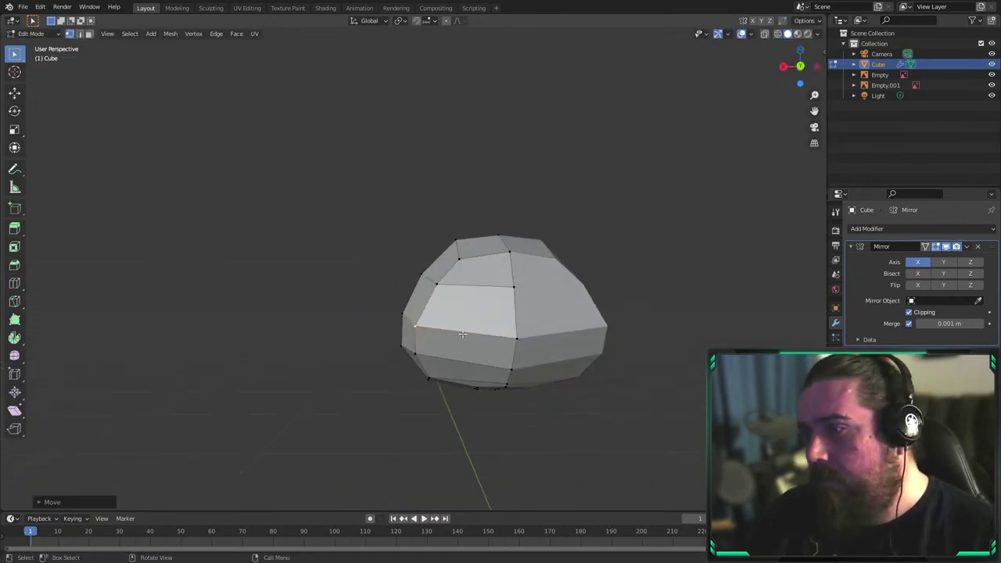
pyautogui.click(428, 351)
pyautogui.press('g')
pyautogui.click(425, 353)
pyautogui.moveTo(425, 353); pyautogui.dragTo(451, 331, button='middle')
pyautogui.moveTo(315, 407); pyautogui.dragTo(375, 431, button='middle')
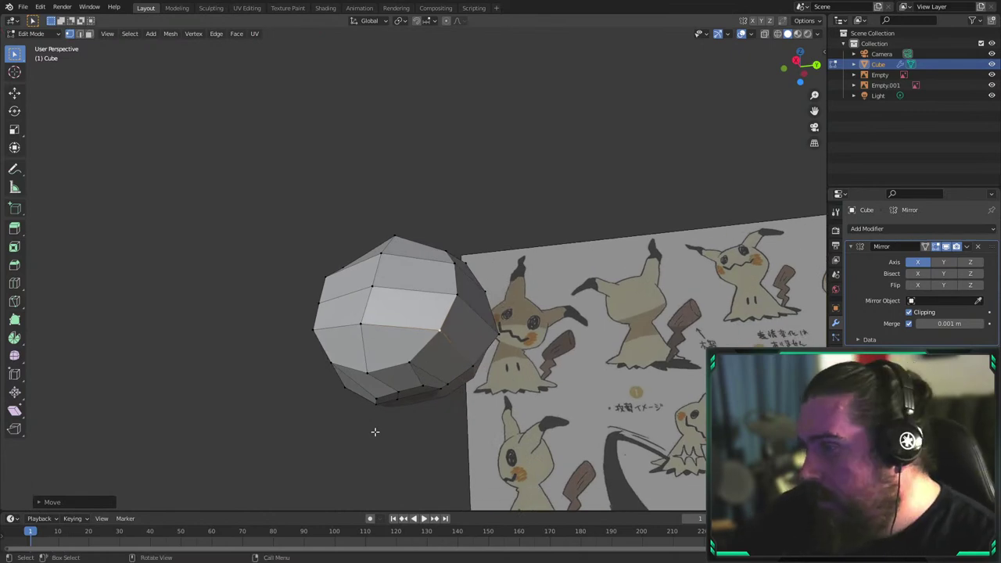
# In the wireframe side view, extrude the head's underside down close to the ground as the body and rotate its lower end
pyautogui.press('KP_3')
pyautogui.moveTo(364, 409); pyautogui.dragTo(321, 244, button='middle')
pyautogui.press('KP_3')
pyautogui.hotkey('shift', 'z')
pyautogui.scroll(5, 320, 244)
pyautogui.click(81, 314)
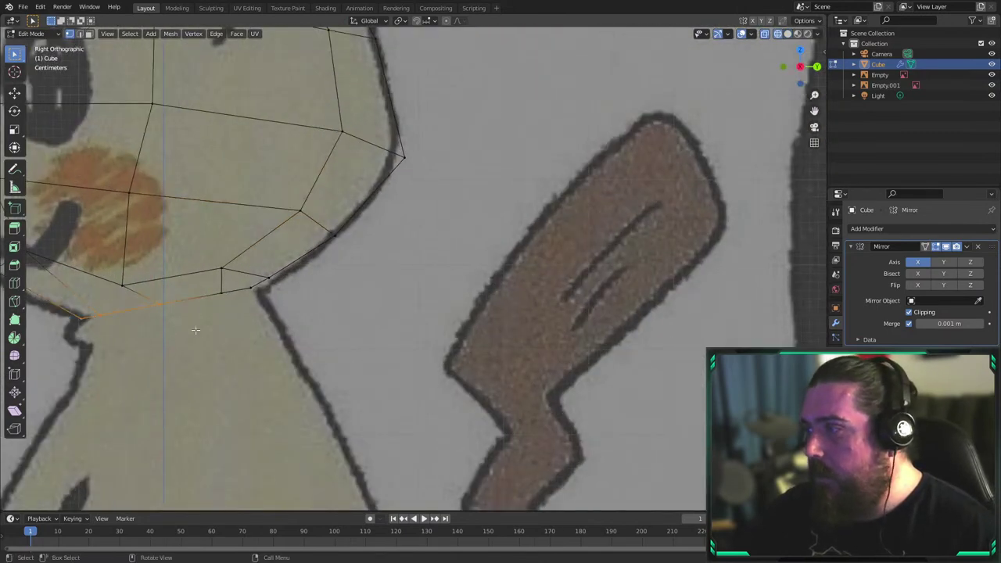
pyautogui.scroll(-5, 278, 347)
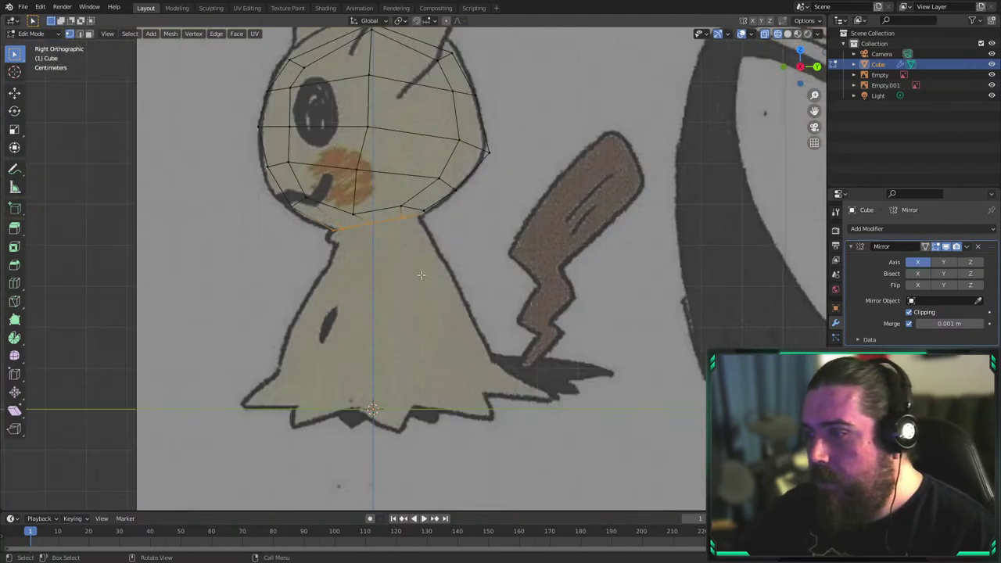
pyautogui.press('e')
pyautogui.click(468, 307)
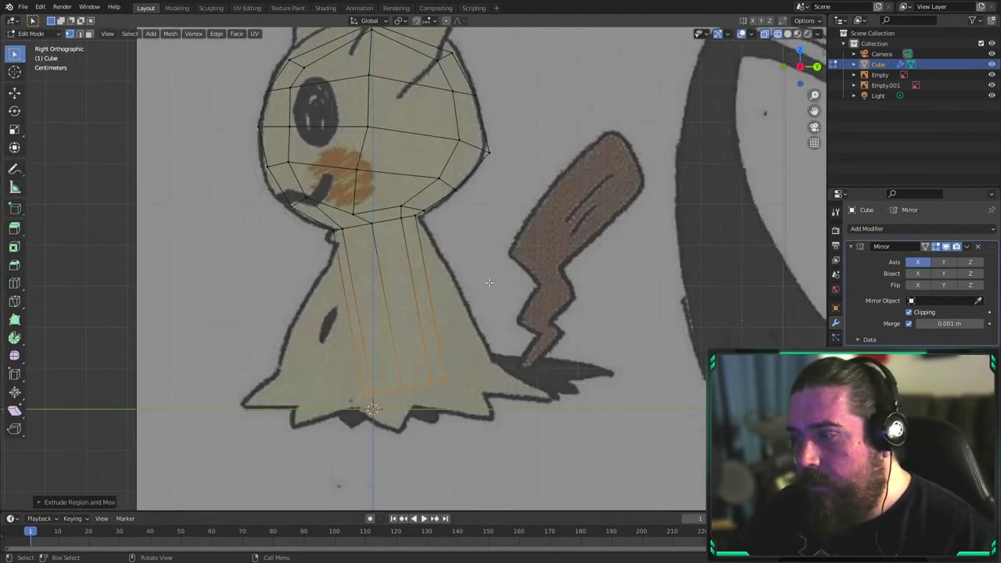
pyautogui.press('r')
pyautogui.click(493, 306)
# Round the body's bottom vertices with LoopTools Circle and scale them outward to widen the base
pyautogui.moveTo(493, 306)
pyautogui.mouseDown(button='middle')
pyautogui.moveTo(461, 297)
pyautogui.moveTo(510, 300)
pyautogui.mouseUp(button='middle')
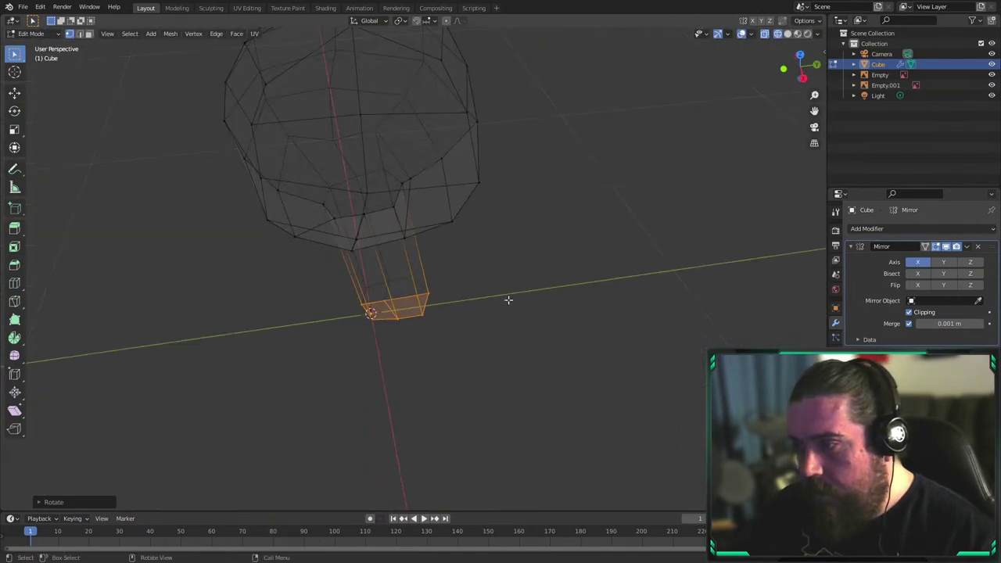
pyautogui.rightClick(516, 290)
pyautogui.press('Escape')
pyautogui.rightClick(498, 277)
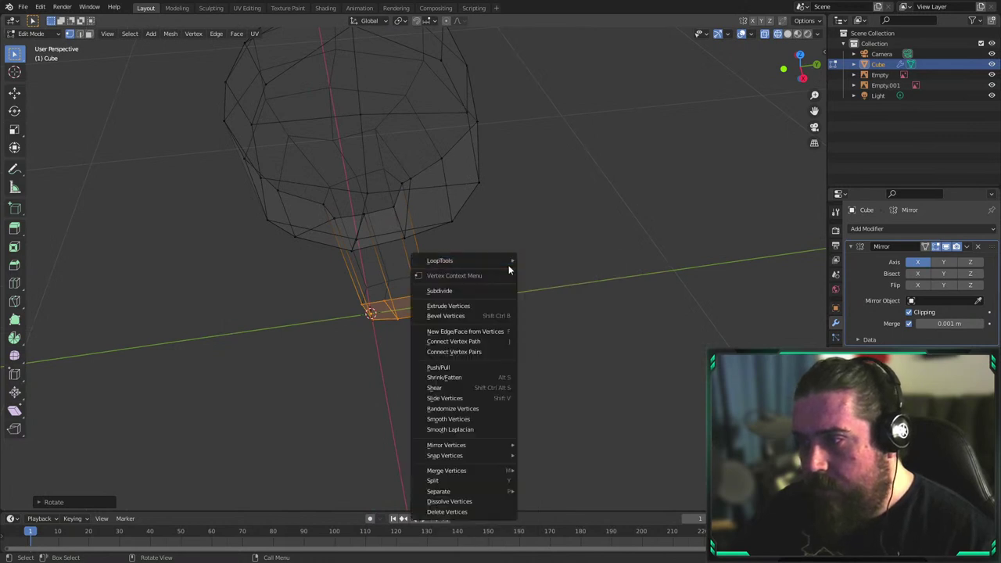
pyautogui.rightClick(507, 264)
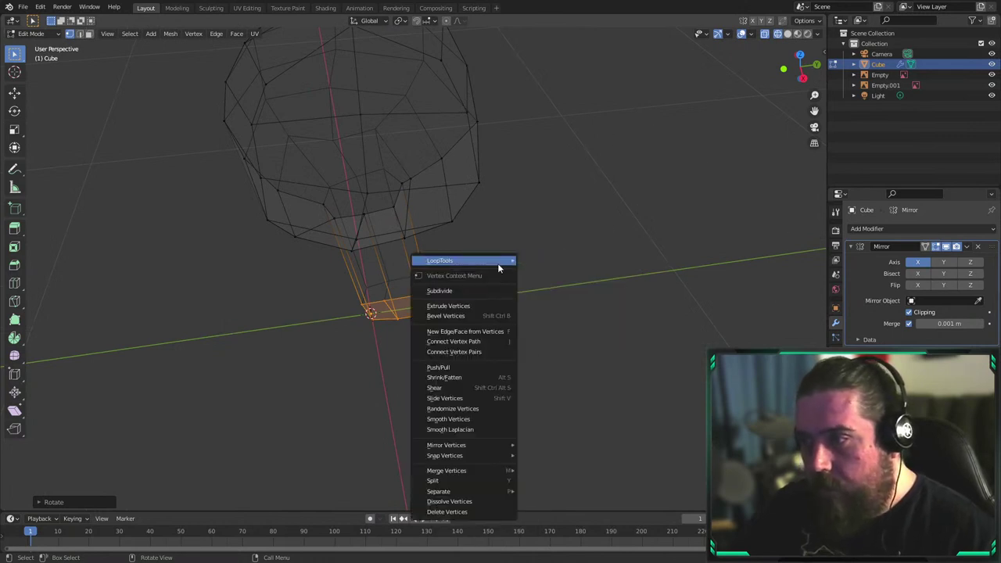
pyautogui.click(554, 270)
pyautogui.moveTo(461, 313); pyautogui.dragTo(494, 340, button='middle')
pyautogui.press('s')
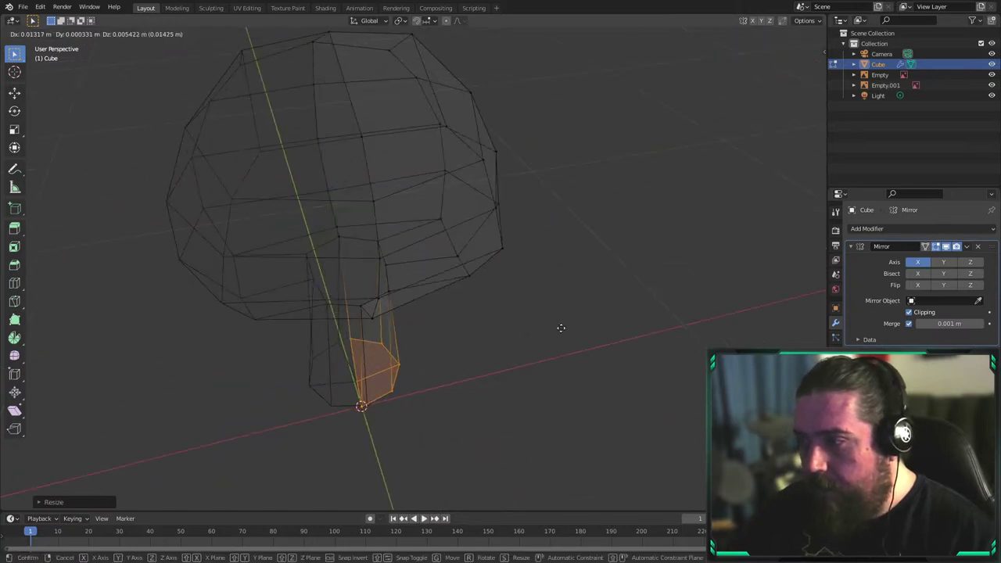
pyautogui.click(586, 316)
# Move the inner bottom vertex of the body back to the mirror centre line and reapply LoopTools Circle to the base vertices
pyautogui.moveTo(408, 327); pyautogui.dragTo(446, 369, button='middle')
pyautogui.click(444, 349)
pyautogui.press('g')
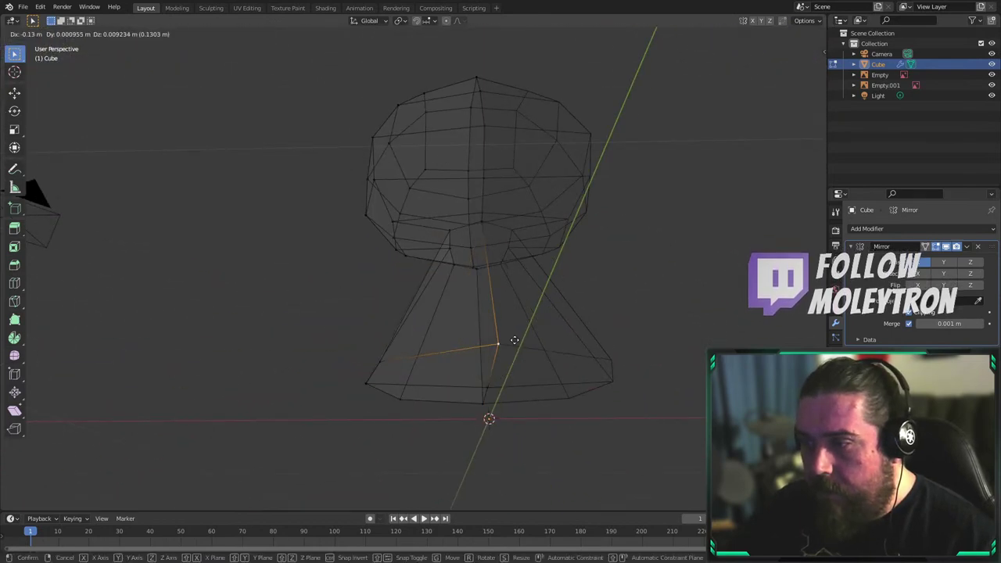
pyautogui.click(512, 340)
pyautogui.moveTo(512, 341); pyautogui.dragTo(311, 334, button='middle')
pyautogui.moveTo(290, 306); pyautogui.dragTo(587, 427)
pyautogui.rightClick(637, 290)
pyautogui.moveTo(637, 288)
pyautogui.click(677, 300)
# In the side view, move the body's base ring forward to line up with the reference dress outline
pyautogui.moveTo(677, 300); pyautogui.dragTo(487, 297, button='middle')
pyautogui.press('KP_5')
pyautogui.press('KP_3')
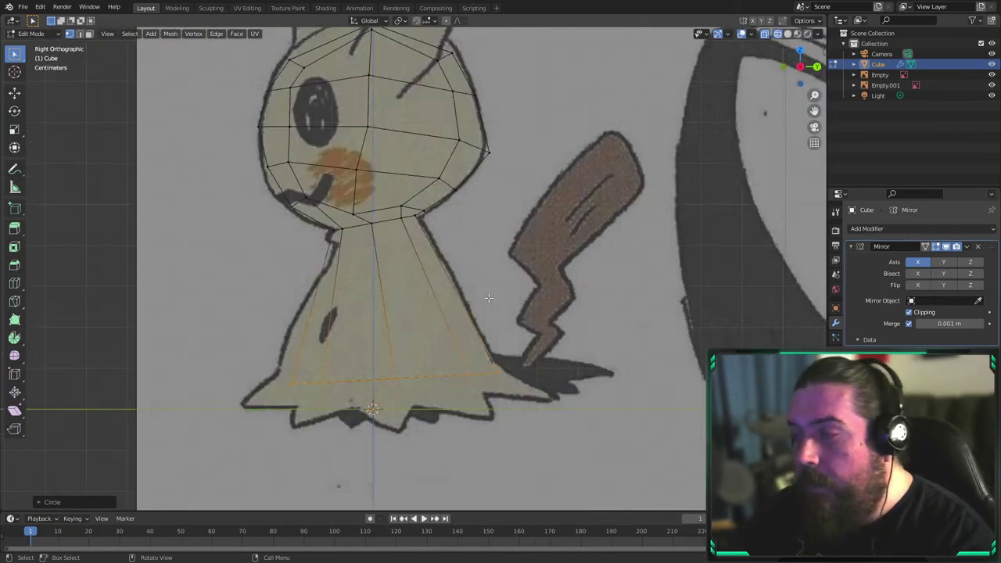
pyautogui.press('g')
pyautogui.click(488, 359)
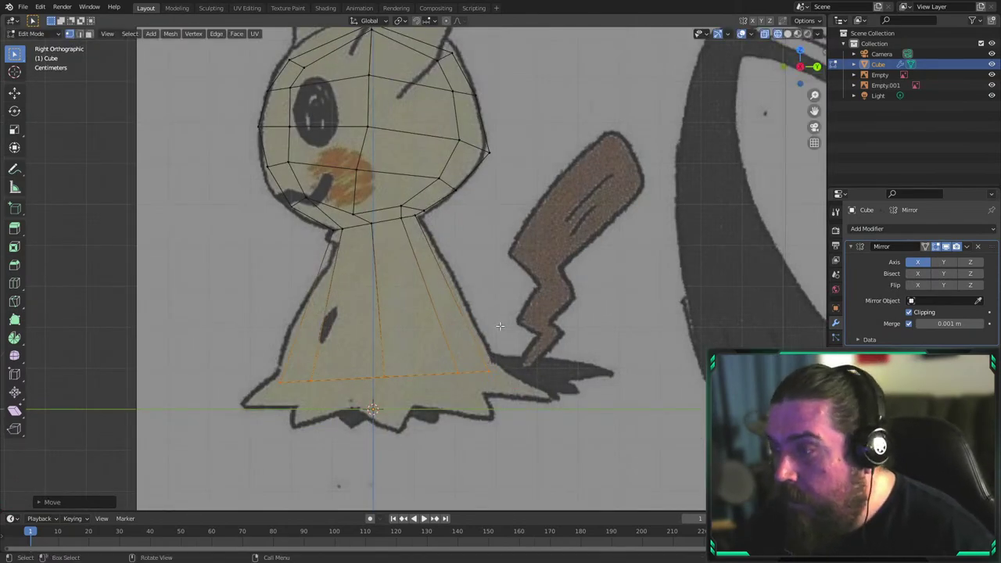
# Flatten the body's base ring along the Z axis and lower it slightly toward the ground line
pyautogui.press('s')
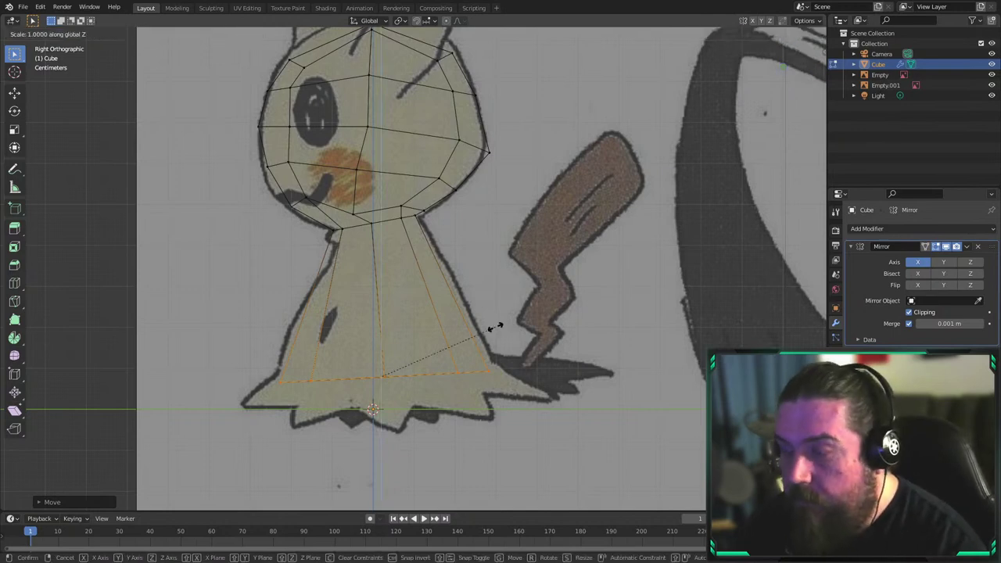
pyautogui.click(496, 327)
pyautogui.press('g')
pyautogui.press('z')
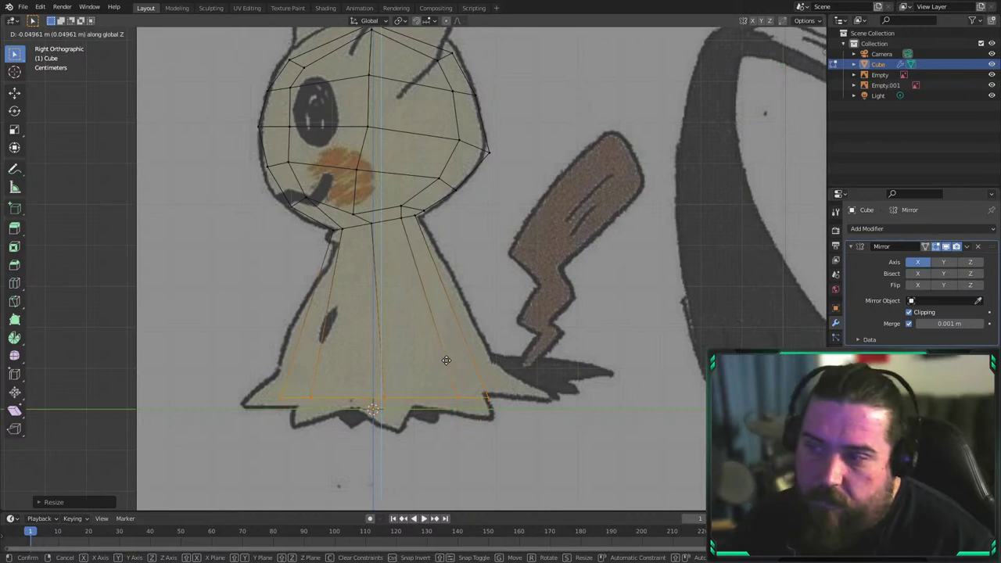
pyautogui.click(444, 352)
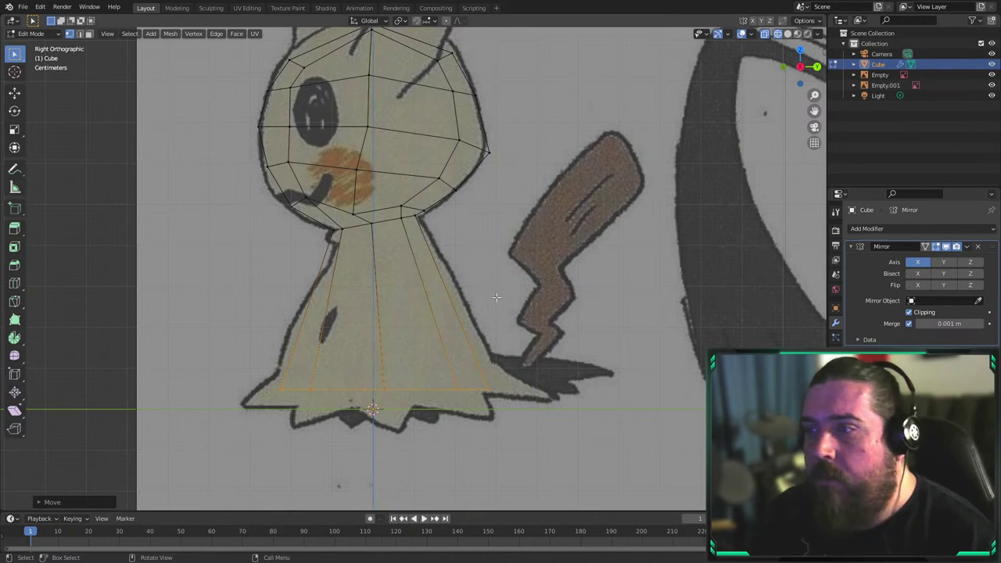
# Examine the reference drawings of the dress, including the jagged hem and the underside view, and compare them with the body
pyautogui.scroll(-5, 496, 297)
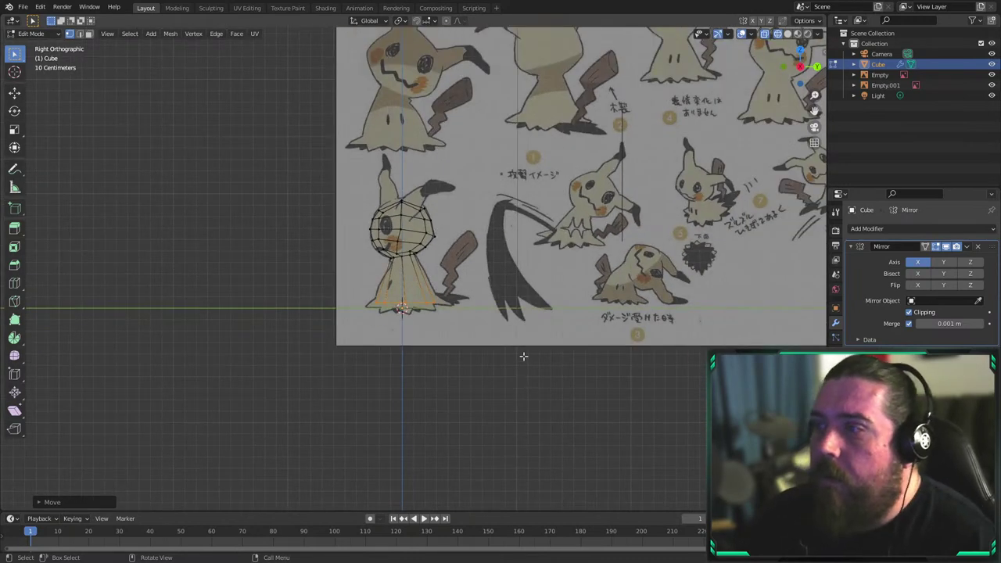
pyautogui.scroll(1, 415, 241)
pyautogui.scroll(2, 543, 210)
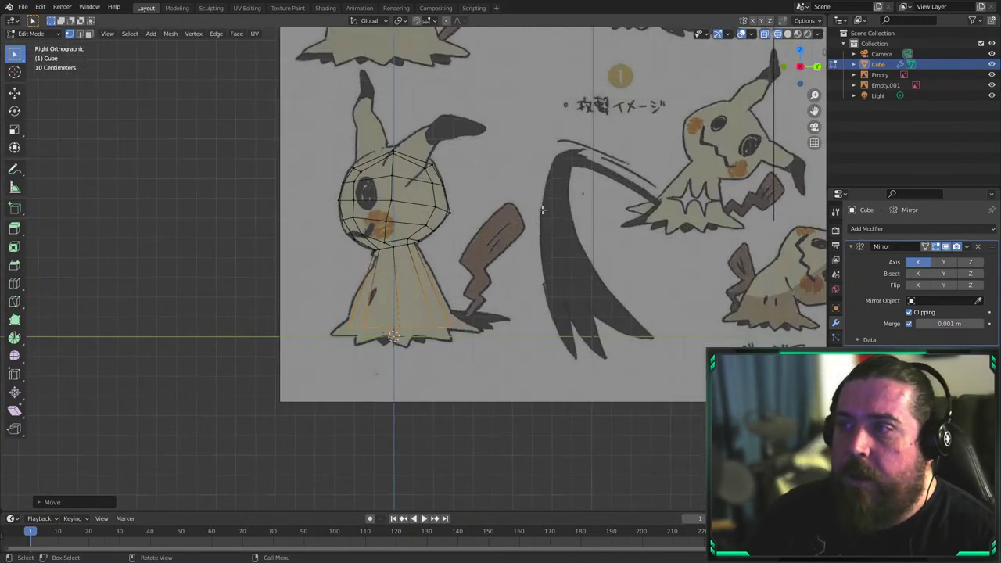
pyautogui.scroll(3, 407, 234)
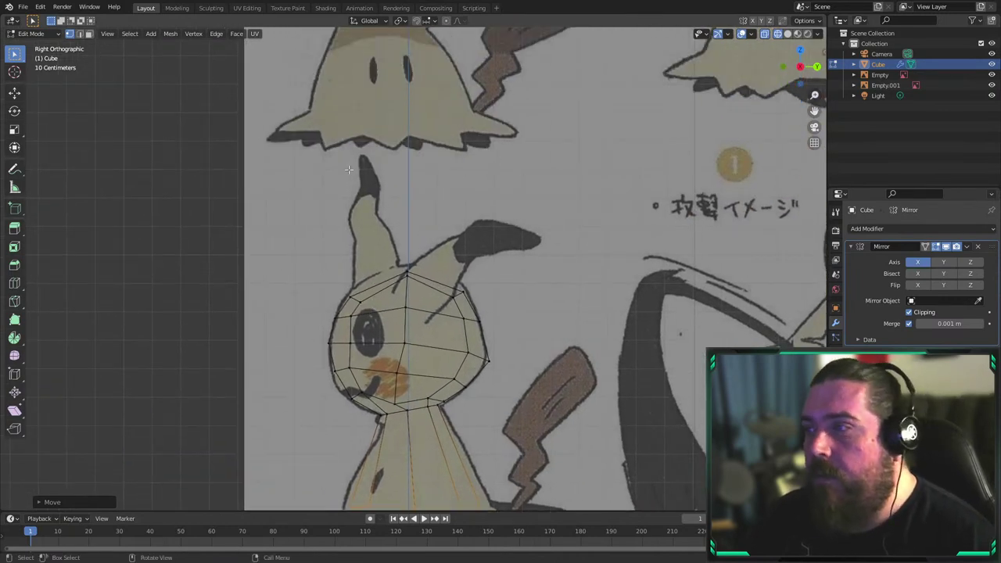
pyautogui.keyDown('shift'); pyautogui.moveTo(509, 256); pyautogui.dragTo(513, 133, button='middle'); pyautogui.keyUp('shift')
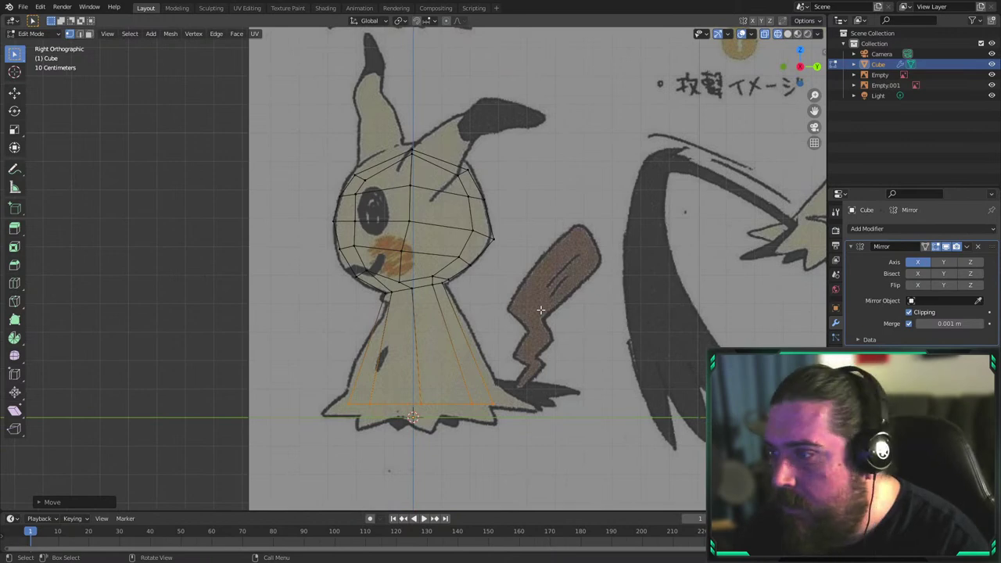
pyautogui.keyDown('shift'); pyautogui.moveTo(626, 290); pyautogui.dragTo(277, 248, button='middle'); pyautogui.keyUp('shift')
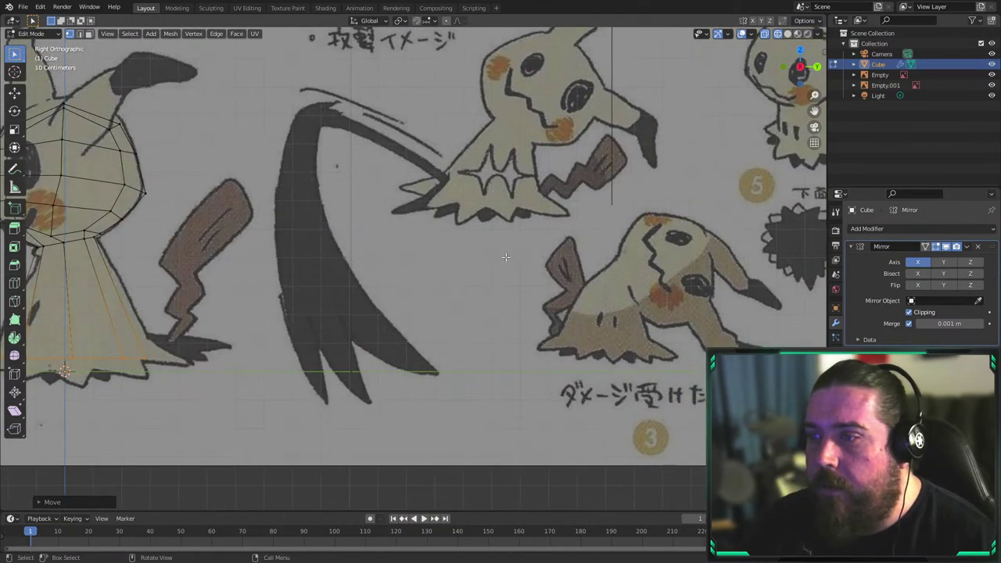
pyautogui.moveTo(806, 212)
pyautogui.keyDown('shift'); pyautogui.mouseDown(button='middle')
pyautogui.moveTo(521, 188)
pyautogui.moveTo(500, 266)
pyautogui.mouseUp(button='middle'); pyautogui.keyUp('shift')
pyautogui.scroll(3, 538, 286)
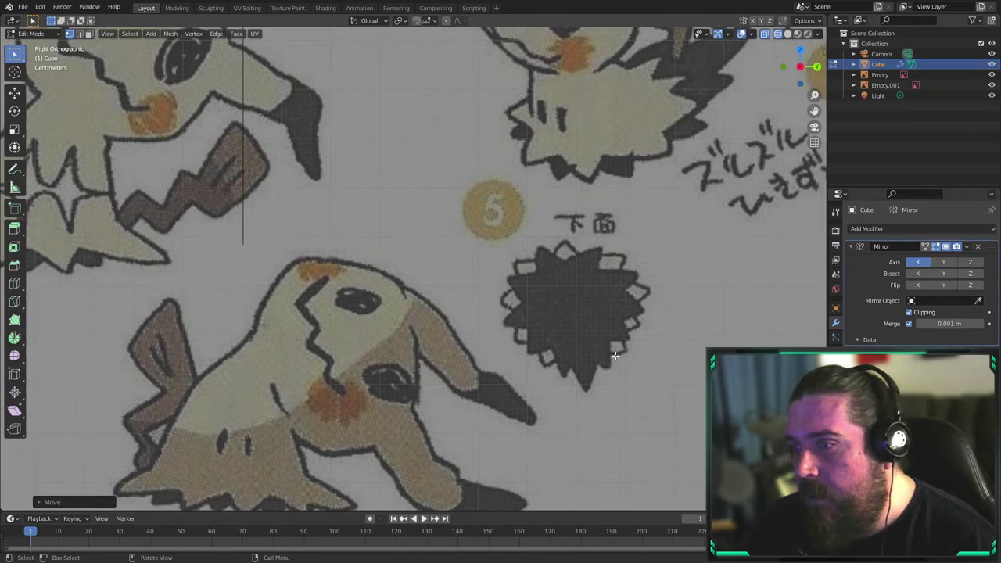
pyautogui.scroll(-4, 574, 377)
pyautogui.keyDown('shift'); pyautogui.moveTo(381, 255); pyautogui.dragTo(595, 324, button='middle'); pyautogui.keyUp('shift')
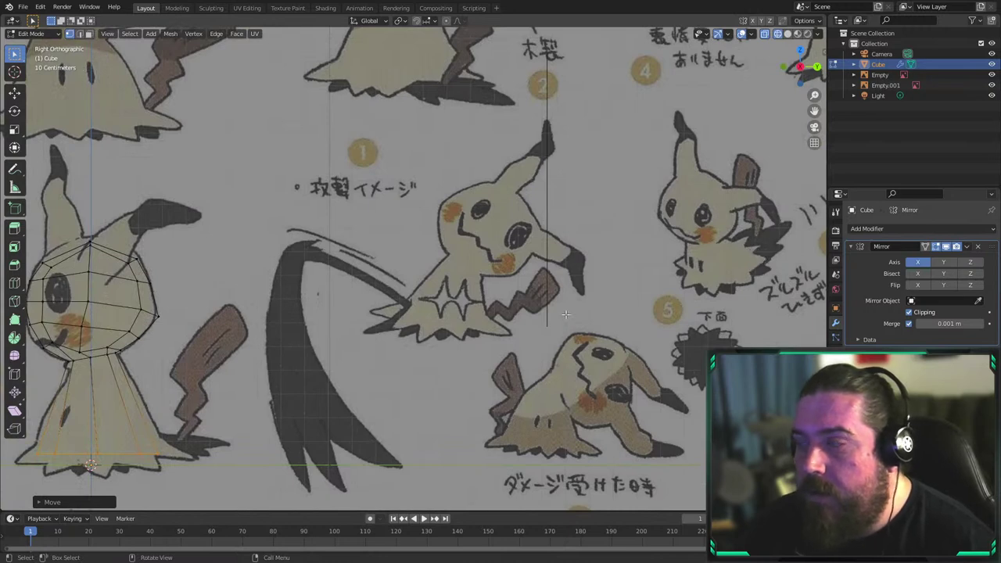
pyautogui.keyDown('shift'); pyautogui.moveTo(300, 193); pyautogui.dragTo(576, 282, button='middle'); pyautogui.keyUp('shift')
pyautogui.scroll(-3, 518, 245)
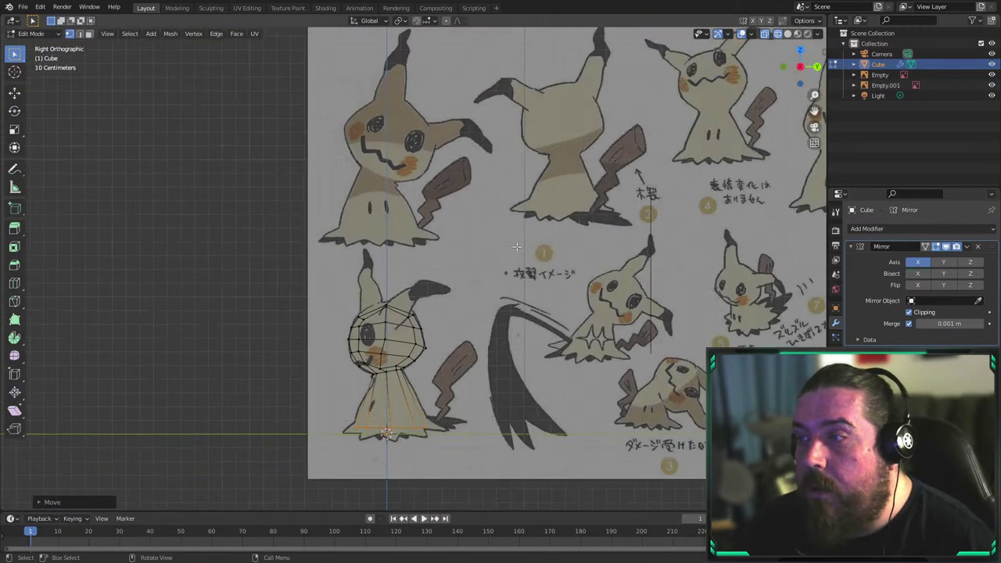
pyautogui.keyDown('shift'); pyautogui.moveTo(393, 230); pyautogui.dragTo(318, 122, button='middle'); pyautogui.keyUp('shift')
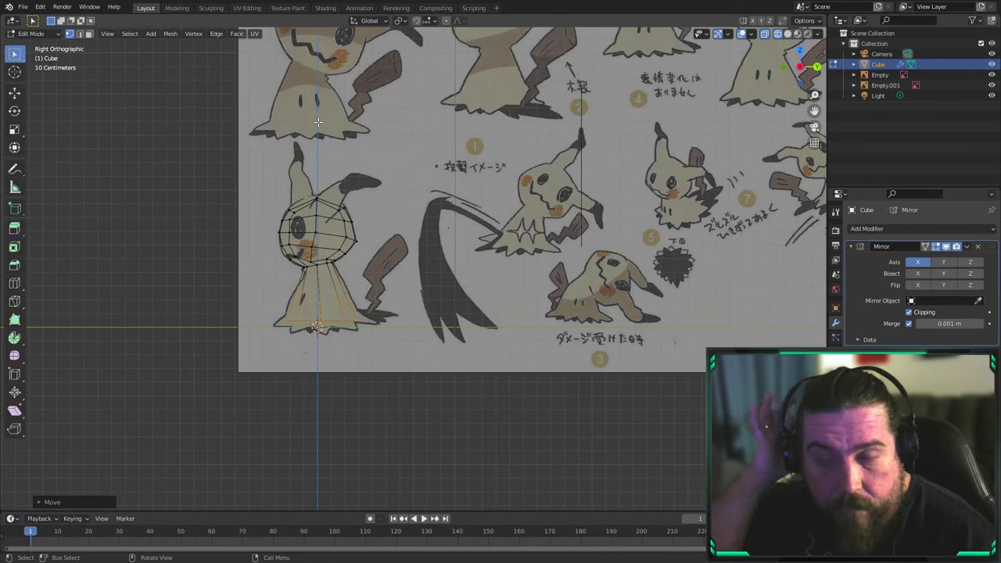
pyautogui.scroll(5, 449, 284)
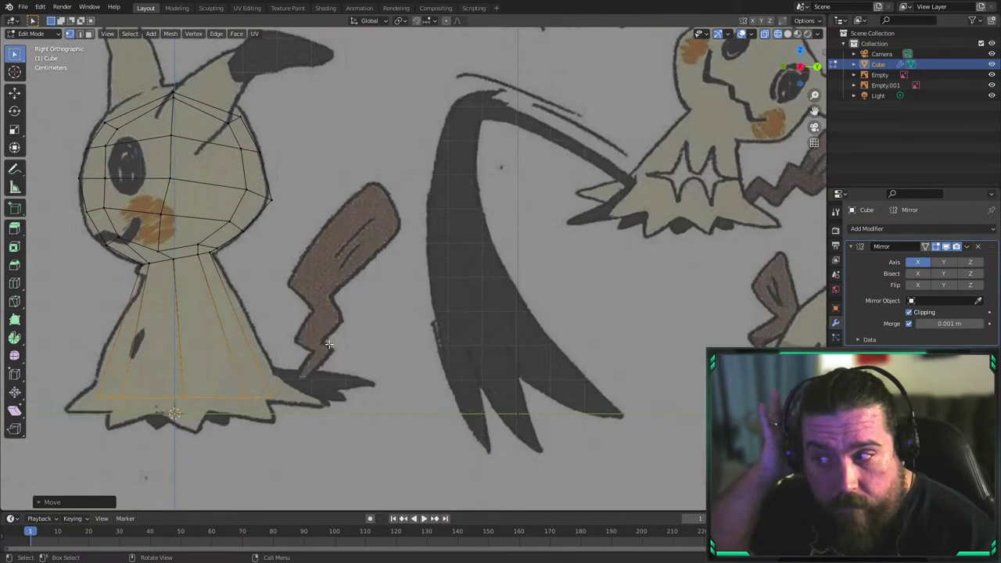
pyautogui.keyDown('shift'); pyautogui.moveTo(341, 396); pyautogui.dragTo(489, 320, button='middle'); pyautogui.keyUp('shift')
# Add a centred vertical loop cut through the body and head beside the mirror centre line
pyautogui.moveTo(314, 293); pyautogui.dragTo(498, 338, button='middle')
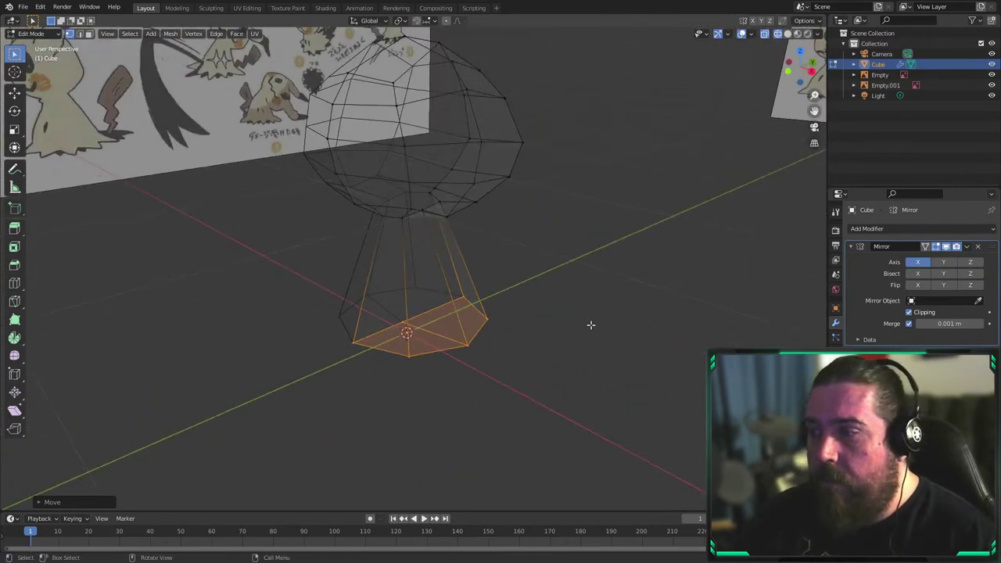
pyautogui.scroll(3, 590, 326)
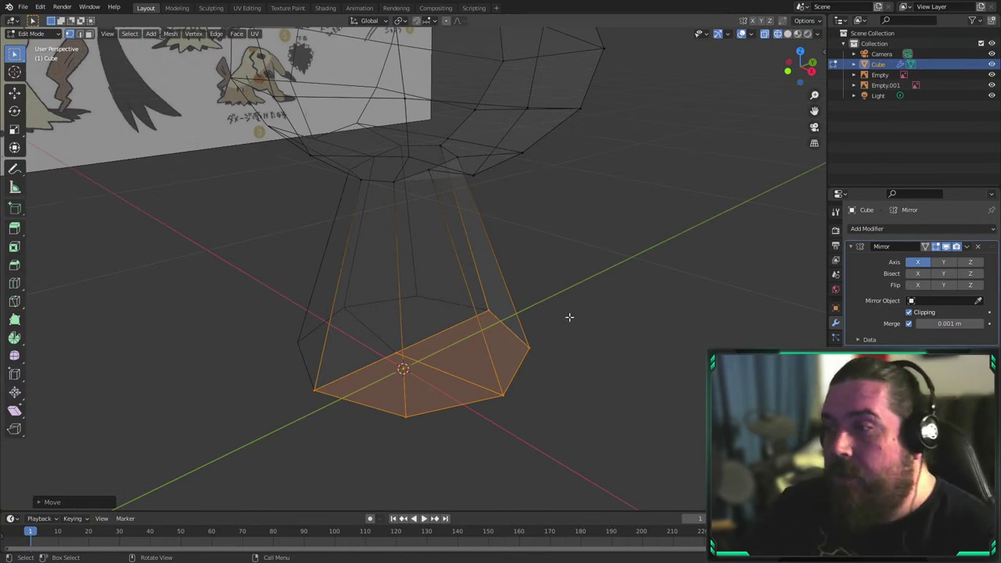
pyautogui.keyDown('shift'); pyautogui.moveTo(570, 317); pyautogui.dragTo(582, 307, button='middle'); pyautogui.keyUp('shift')
pyautogui.hotkey('ctrl', 'r')
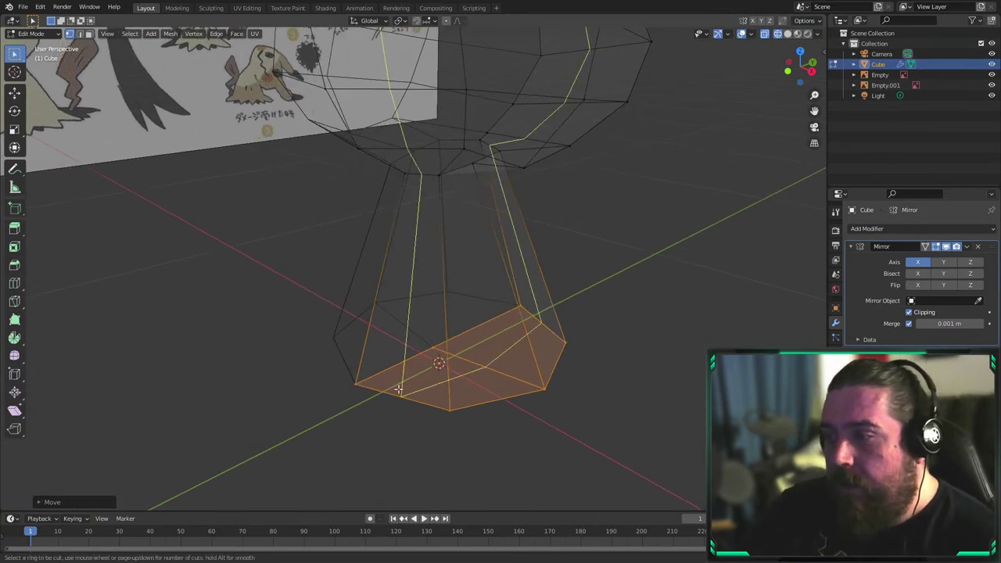
pyautogui.click(399, 388)
pyautogui.rightClick(398, 392)
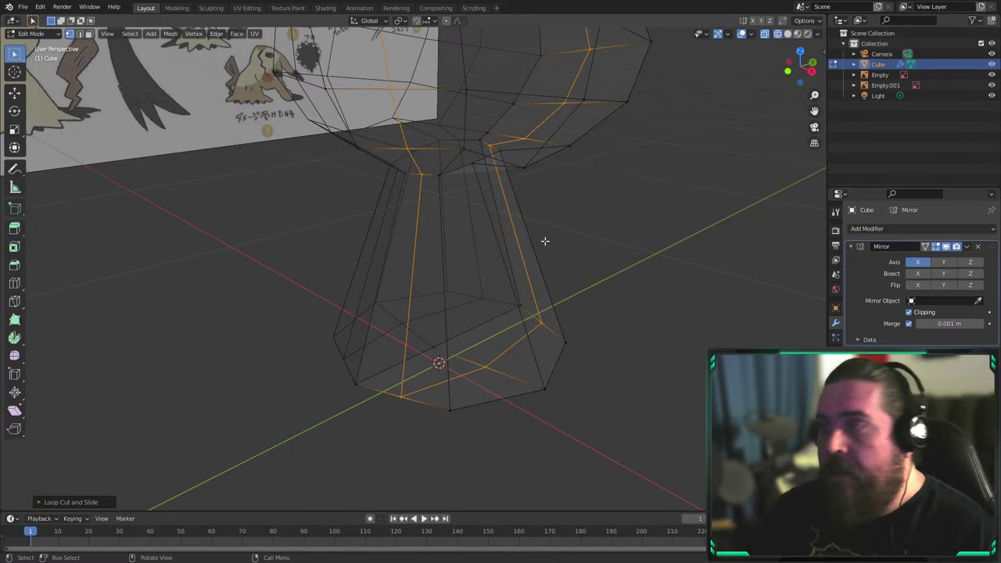
# In the top view, scale the new vertical loop slightly outward along the Y axis to round the front and back
pyautogui.moveTo(546, 242); pyautogui.dragTo(571, 224, button='middle')
pyautogui.scroll(-4, 564, 221)
pyautogui.press('KP_1')
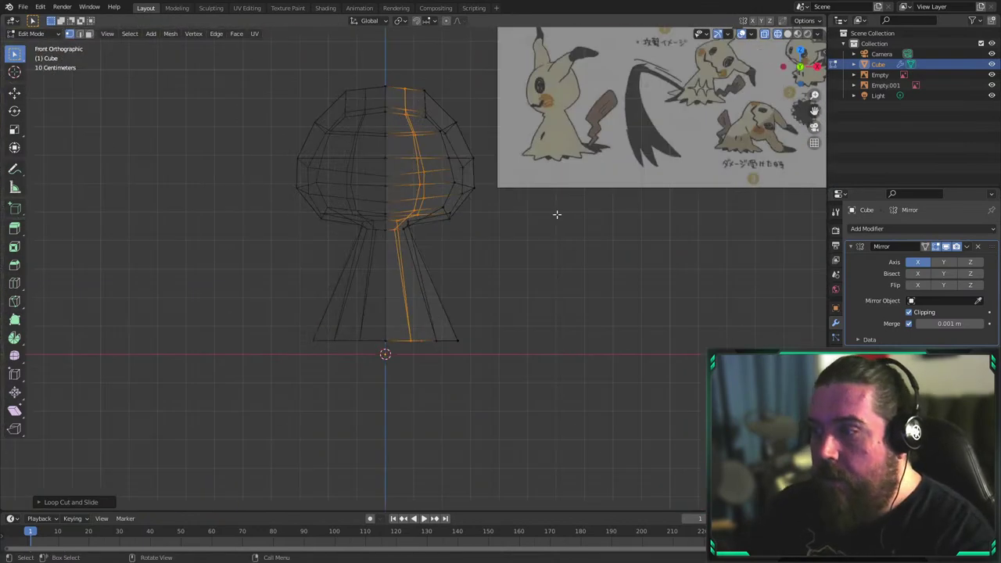
pyautogui.press('KP_7')
pyautogui.scroll(4, 574, 270)
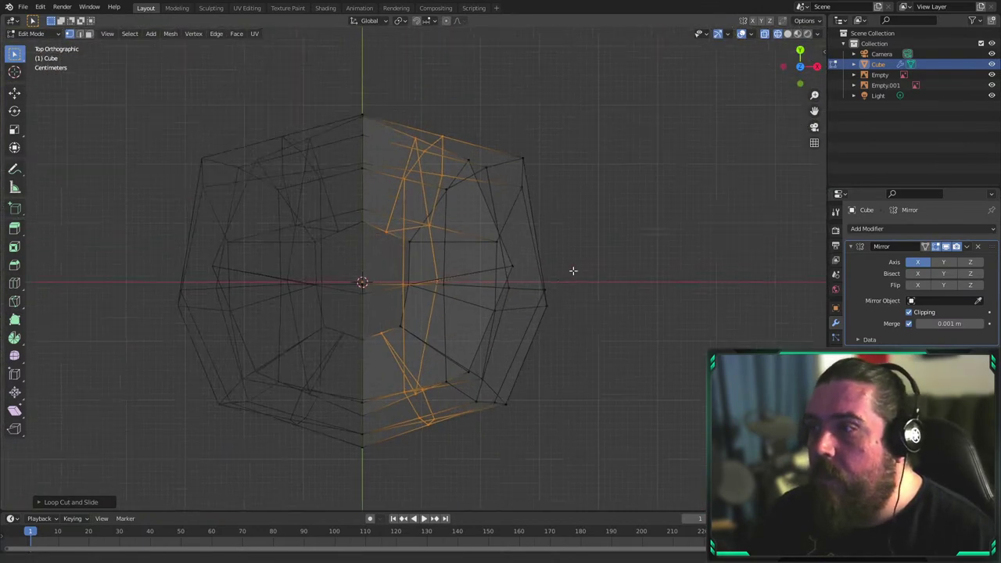
pyautogui.press('s')
pyautogui.press('y')
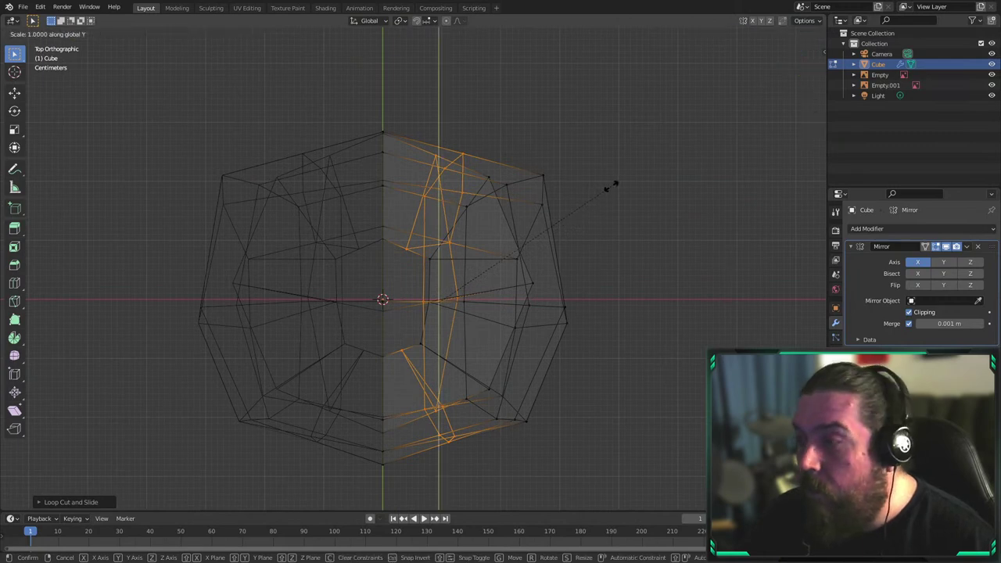
pyautogui.click(614, 178)
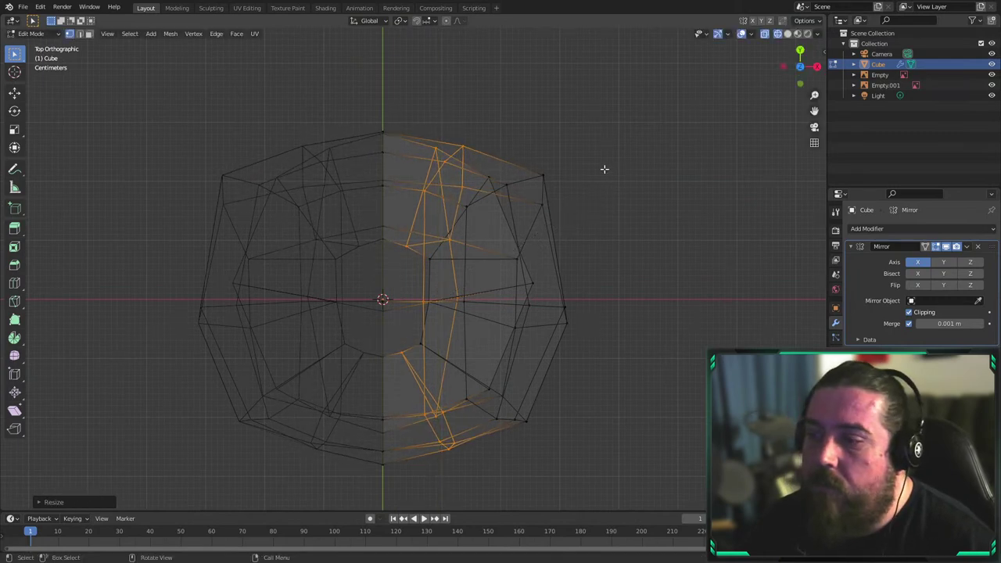
# Turn off the see-through display and reposition vertices of the model to even out the body's base outline
pyautogui.hotkey('alt', 'z')
pyautogui.moveTo(629, 272); pyautogui.dragTo(483, 149, button='middle')
pyautogui.press('g')
pyautogui.click(430, 248)
pyautogui.press('KP_3')
pyautogui.moveTo(543, 302); pyautogui.dragTo(424, 366, button='middle')
pyautogui.moveTo(344, 328); pyautogui.dragTo(409, 403, button='middle')
pyautogui.press('g')
pyautogui.click(360, 398)
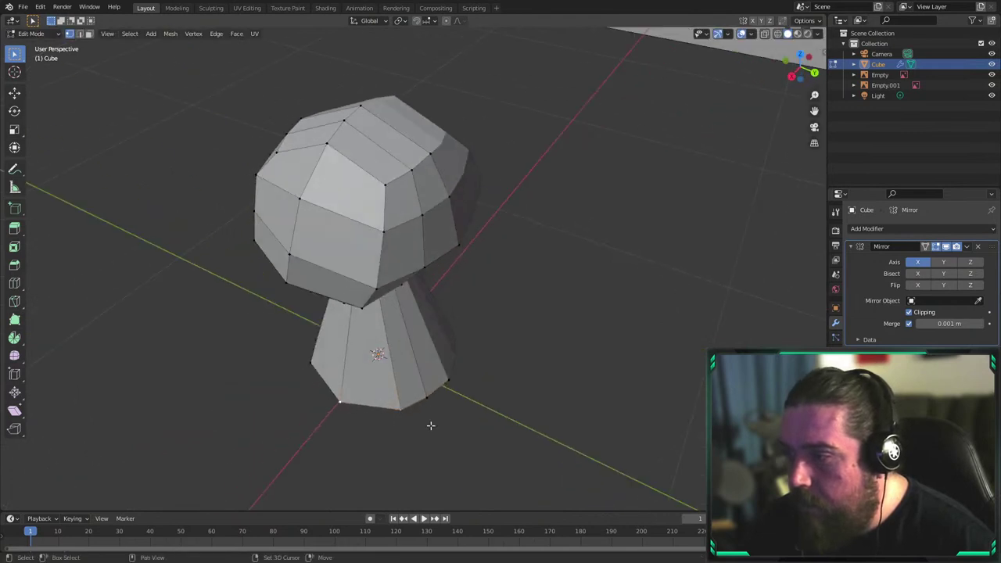
# Scale pairs of vertices on the side of the body's base ring to even out their spacing
pyautogui.moveTo(503, 425); pyautogui.dragTo(445, 407, button='middle')
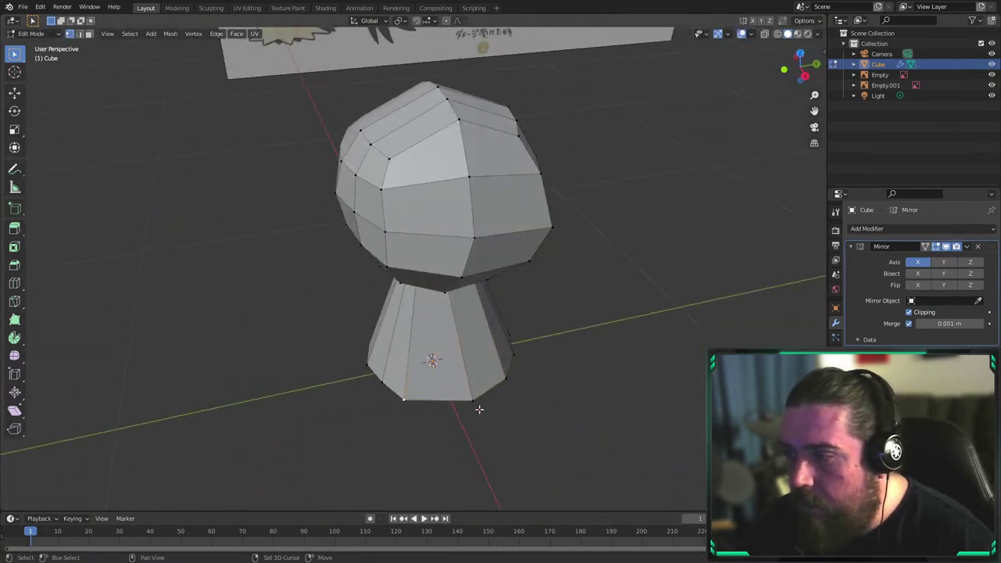
pyautogui.press('s')
pyautogui.click(498, 391)
pyautogui.click(509, 381)
pyautogui.keyDown('shift'); pyautogui.click(494, 408); pyautogui.keyUp('shift')
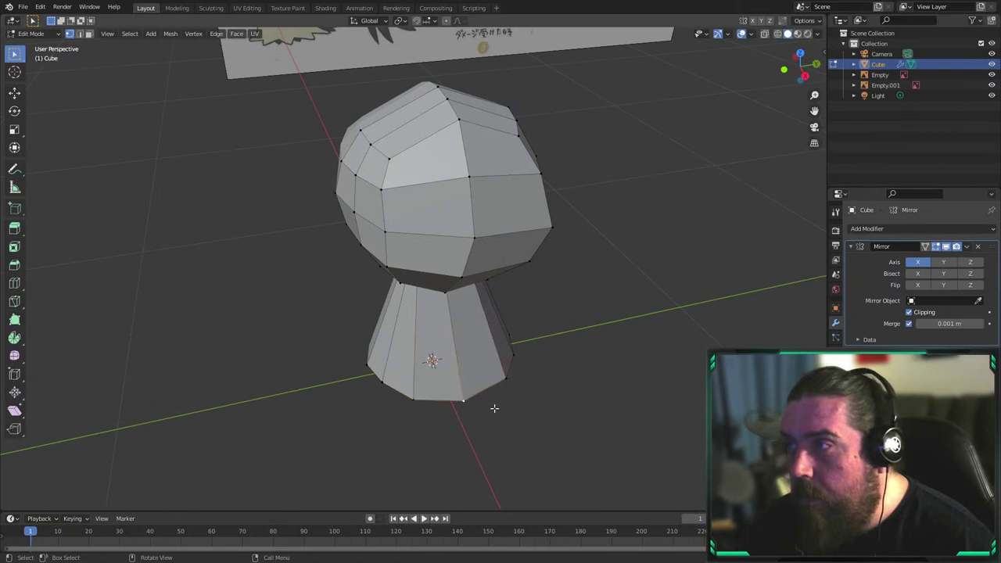
pyautogui.press('s')
pyautogui.rightClick(547, 365)
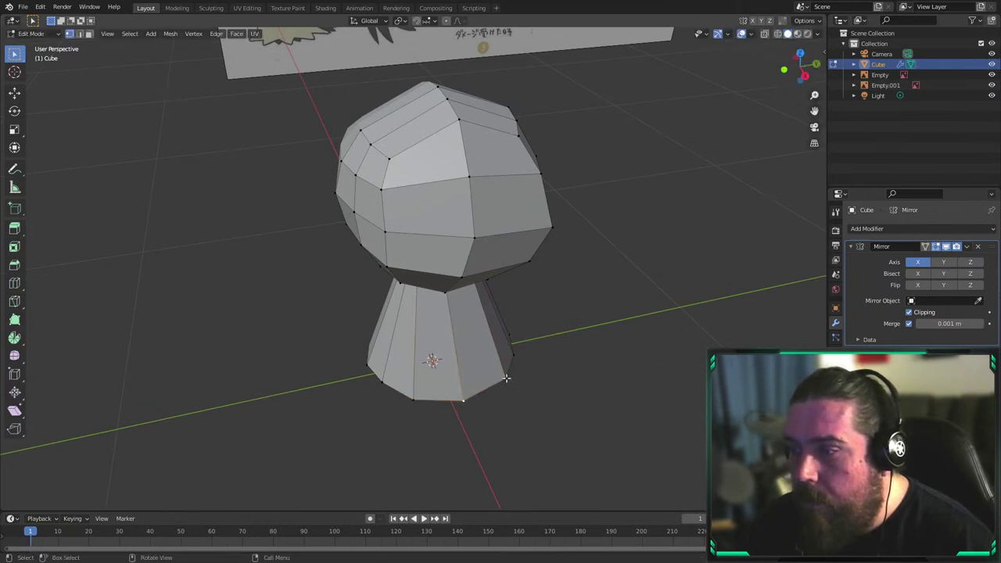
pyautogui.press('s')
pyautogui.click(574, 375)
pyautogui.moveTo(575, 376); pyautogui.dragTo(556, 373, button='middle')
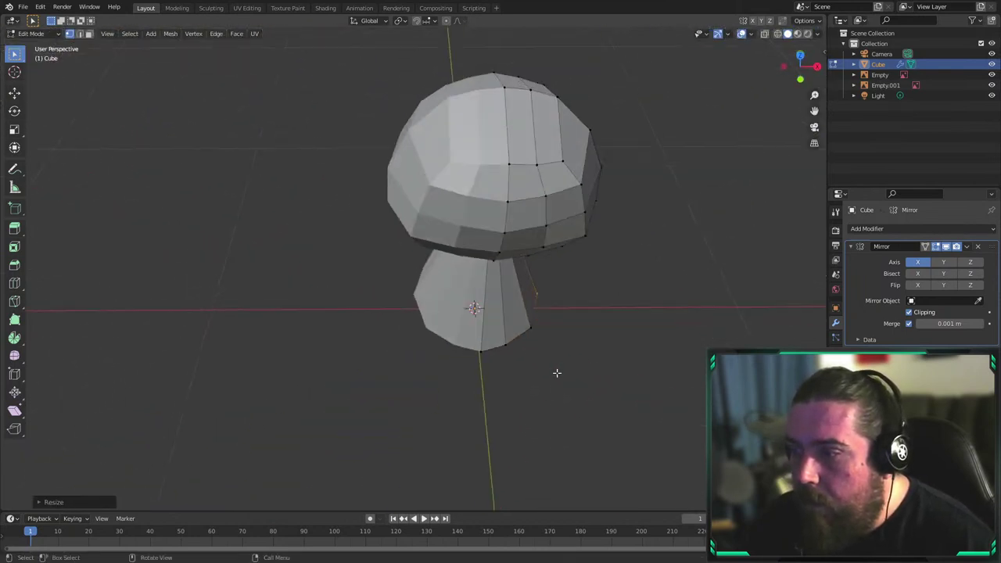
# In the side view, widen the whole base ring along the Y axis and shift it to match the reference dress outline
pyautogui.press('KP_3')
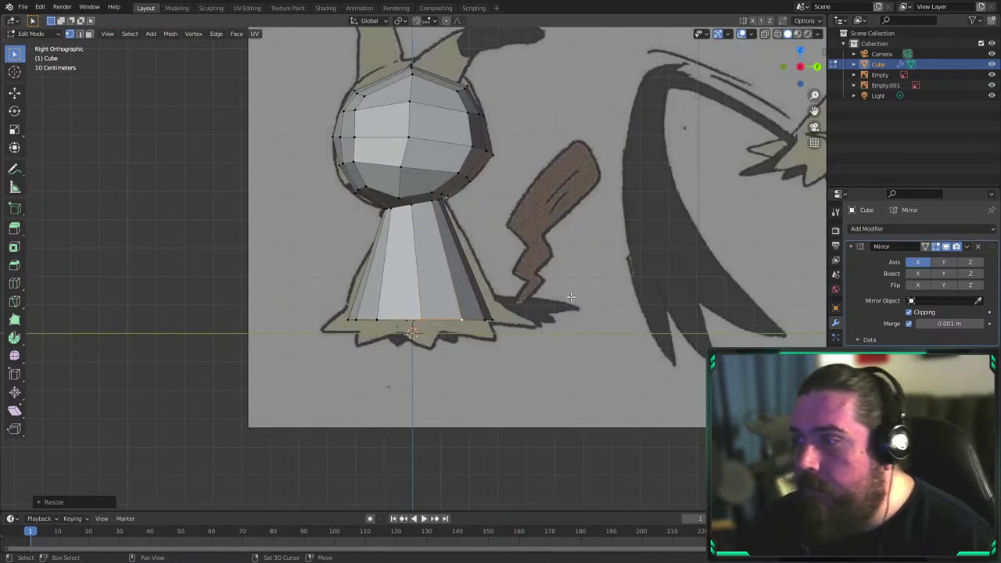
pyautogui.scroll(2, 449, 305)
pyautogui.moveTo(347, 291); pyautogui.dragTo(669, 366)
pyautogui.press('s')
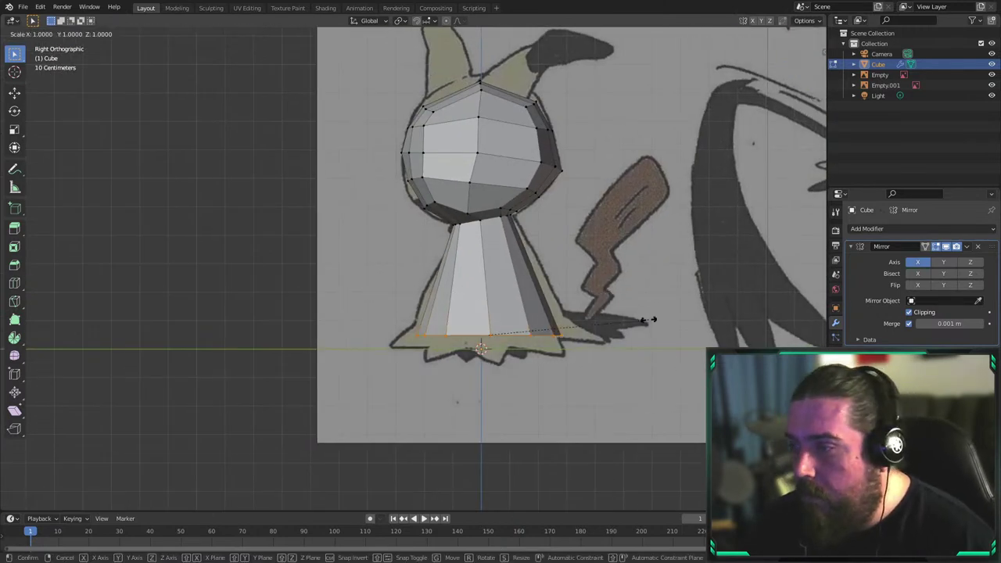
pyautogui.press('y')
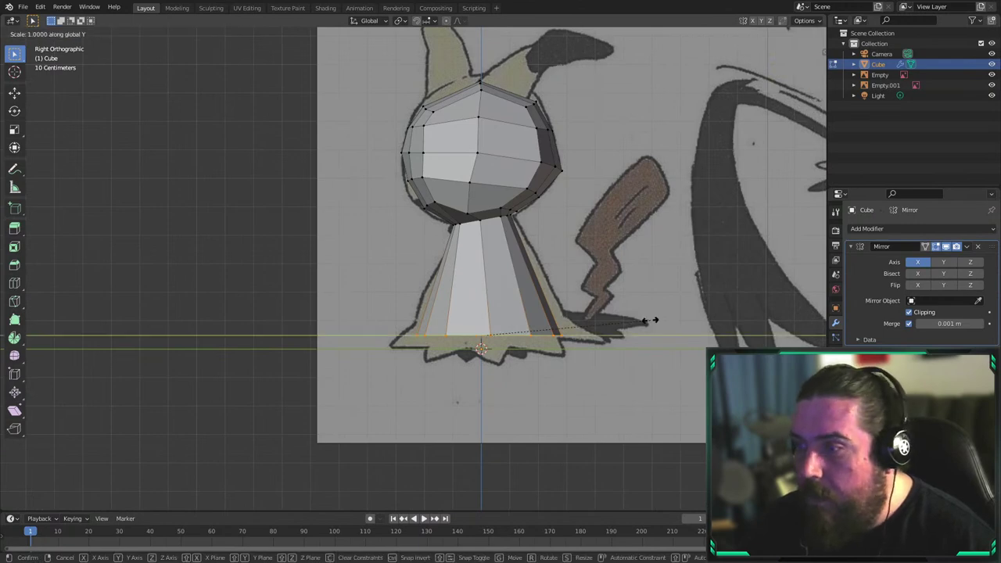
pyautogui.click(665, 316)
pyautogui.press('g')
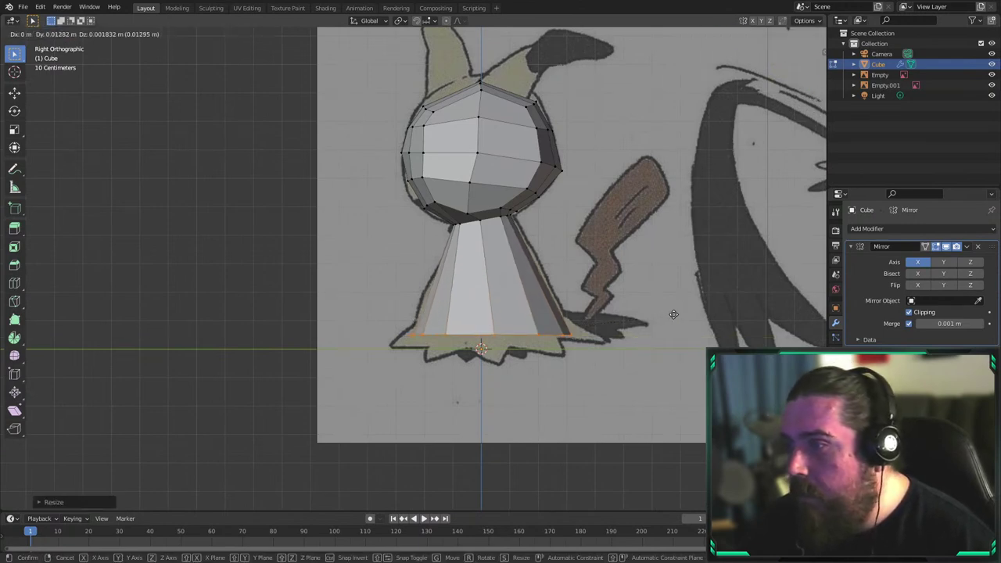
pyautogui.click(675, 315)
# Add a horizontal loop cut around the lower body and widen it along the Y axis to match the dress outline
pyautogui.hotkey('ctrl', 'r')
pyautogui.click(504, 300)
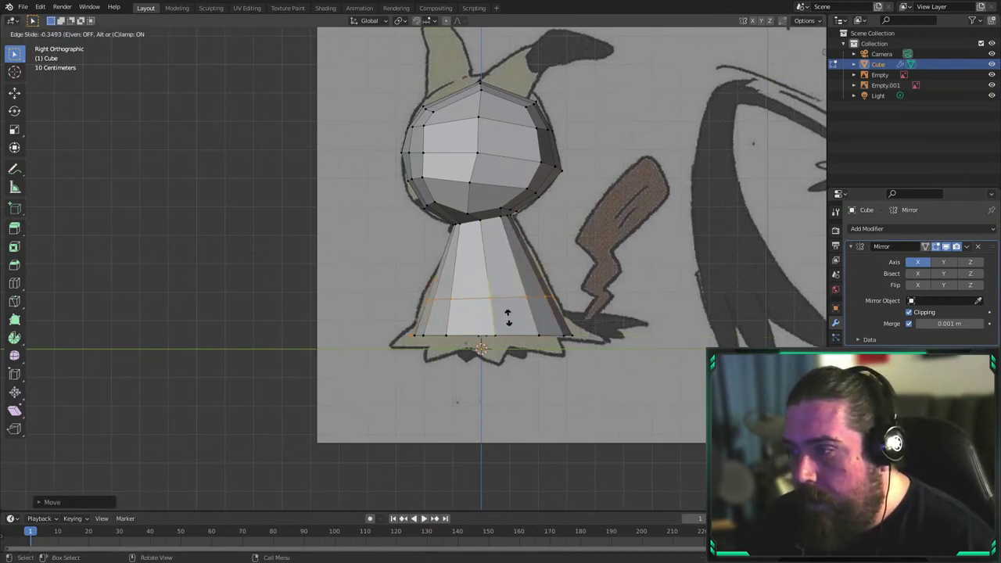
pyautogui.click(508, 317)
pyautogui.scroll(2, 640, 288)
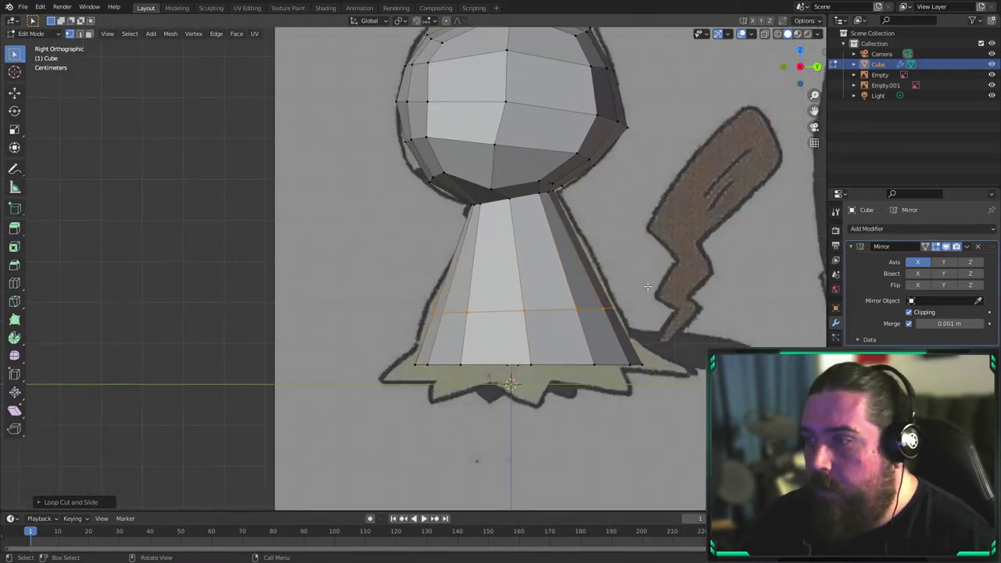
pyautogui.press('s')
pyautogui.press('y')
pyautogui.click(660, 289)
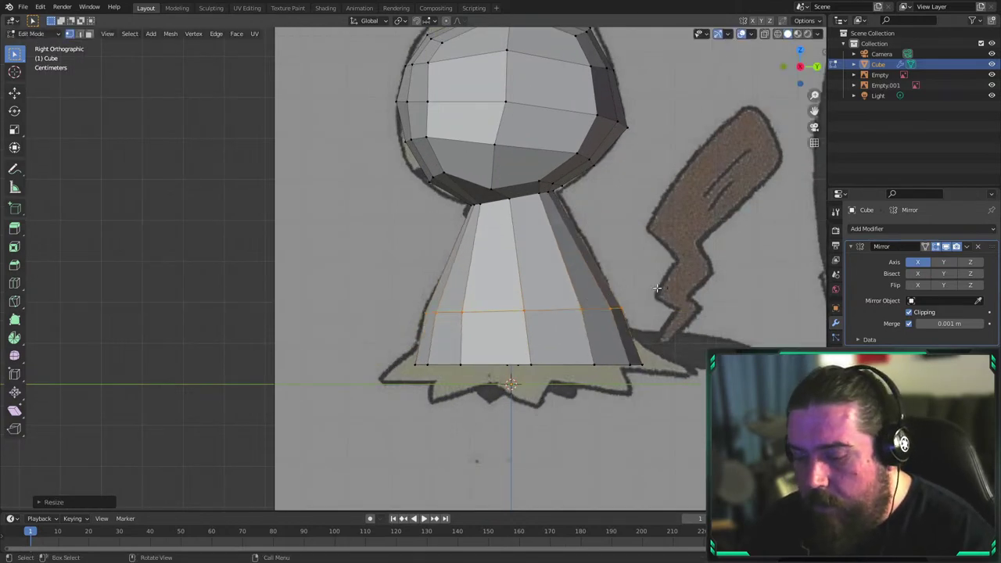
# In the front view, move the lower body loop slightly outward to curve the dress, and compare the body with the side reference
pyautogui.press('KP_1')
pyautogui.press('g')
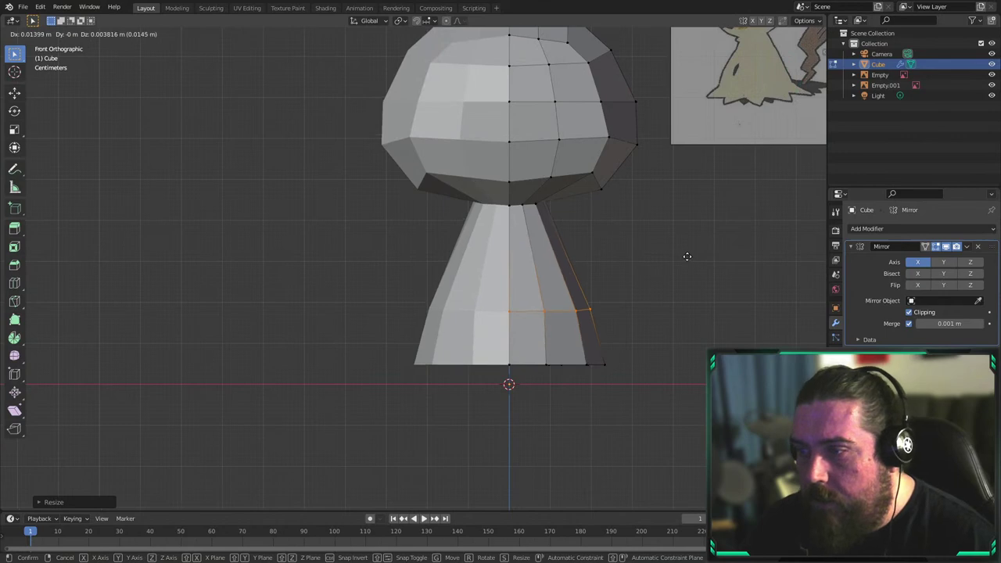
pyautogui.click(686, 257)
pyautogui.scroll(-3, 625, 269)
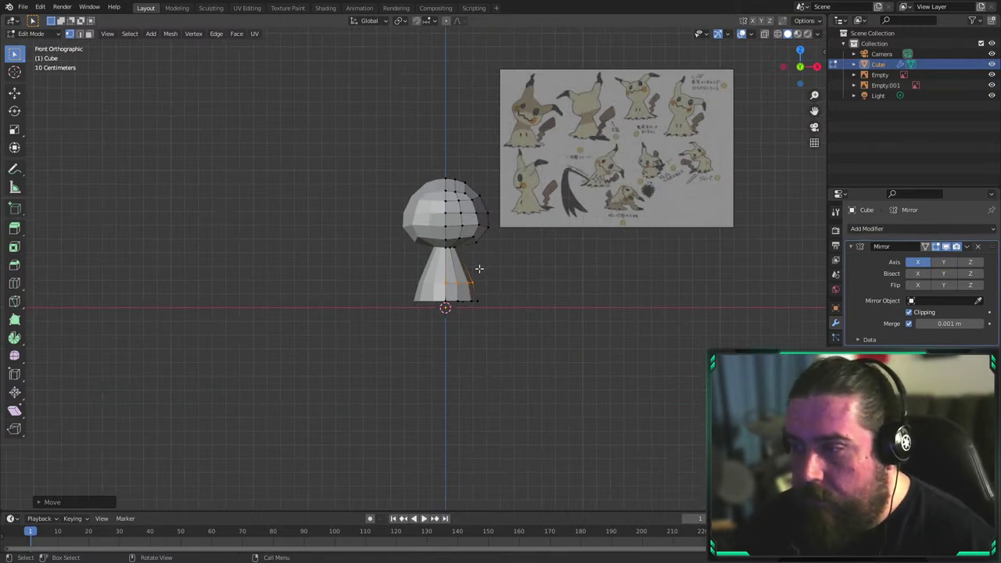
pyautogui.press('KP_3')
pyautogui.scroll(4, 519, 260)
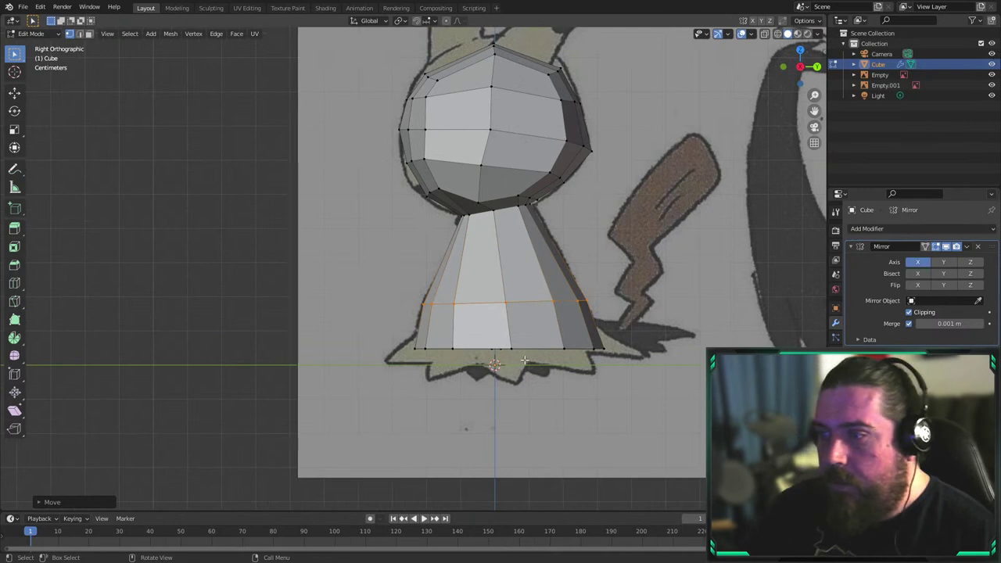
pyautogui.scroll(3, 550, 348)
pyautogui.scroll(-3, 555, 351)
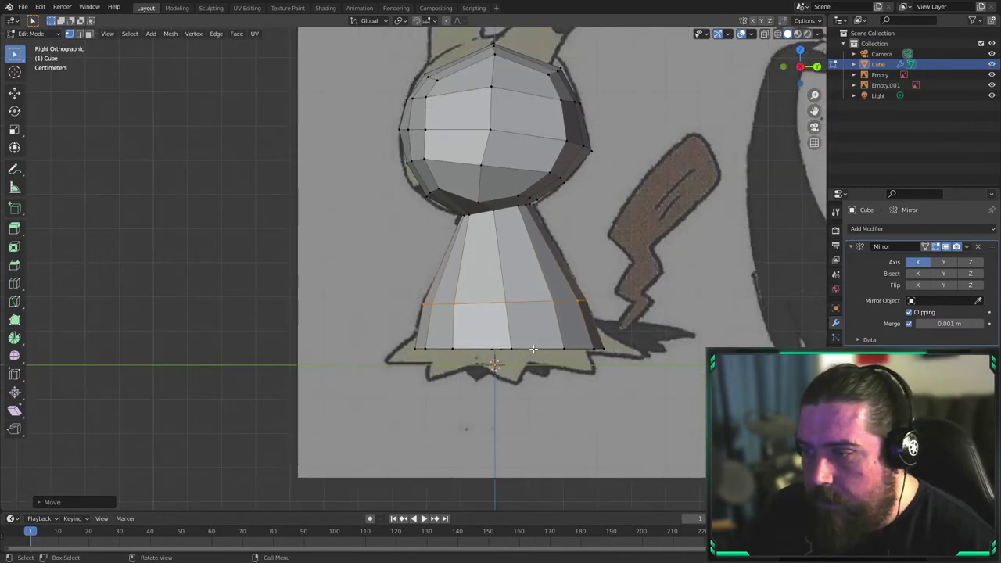
# Try to extrude the edges of the body's base ring
pyautogui.moveTo(533, 349); pyautogui.dragTo(479, 385, button='middle')
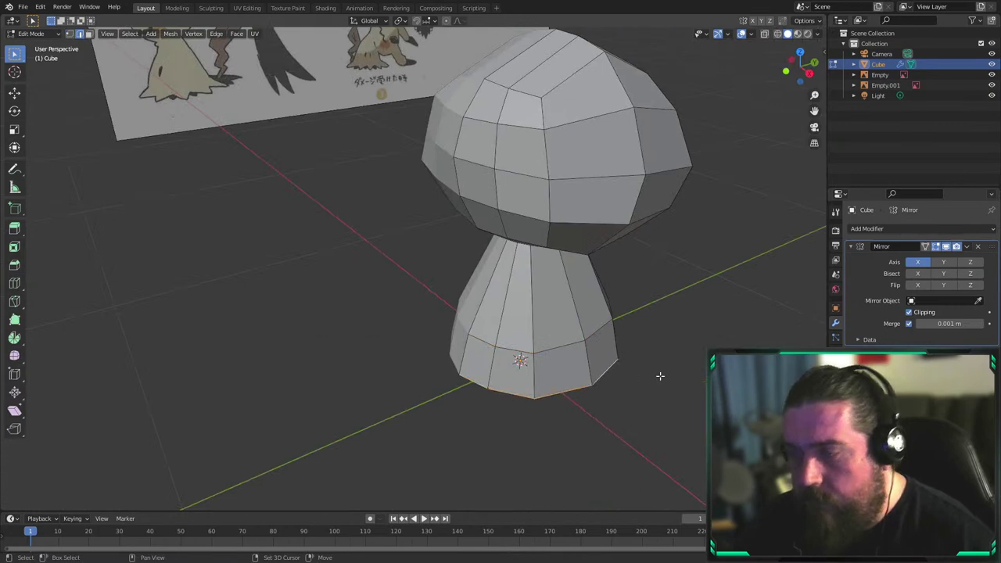
pyautogui.moveTo(660, 376); pyautogui.dragTo(529, 462, button='middle')
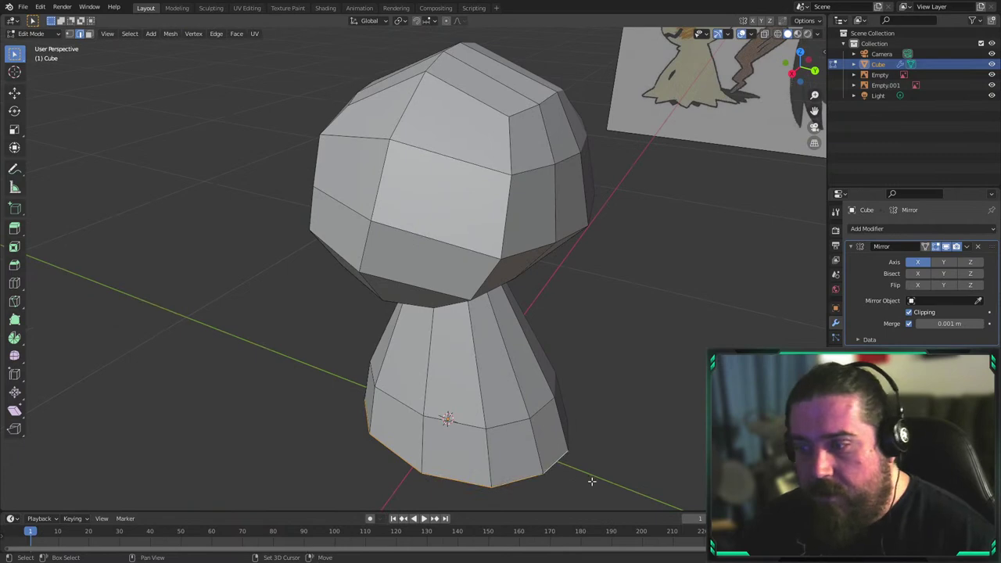
pyautogui.moveTo(592, 481); pyautogui.dragTo(593, 424, button='middle')
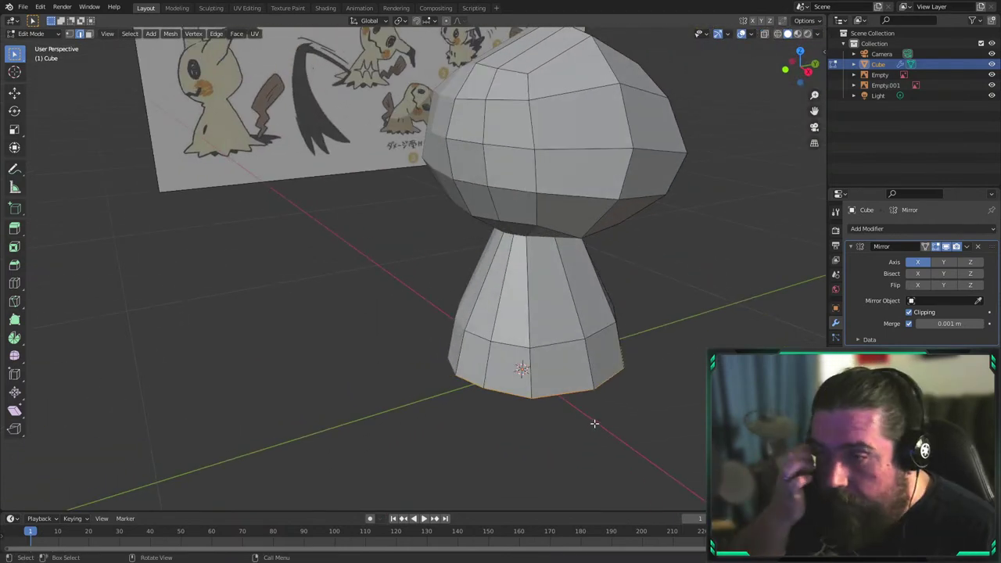
pyautogui.moveTo(558, 420); pyautogui.dragTo(624, 369, button='middle')
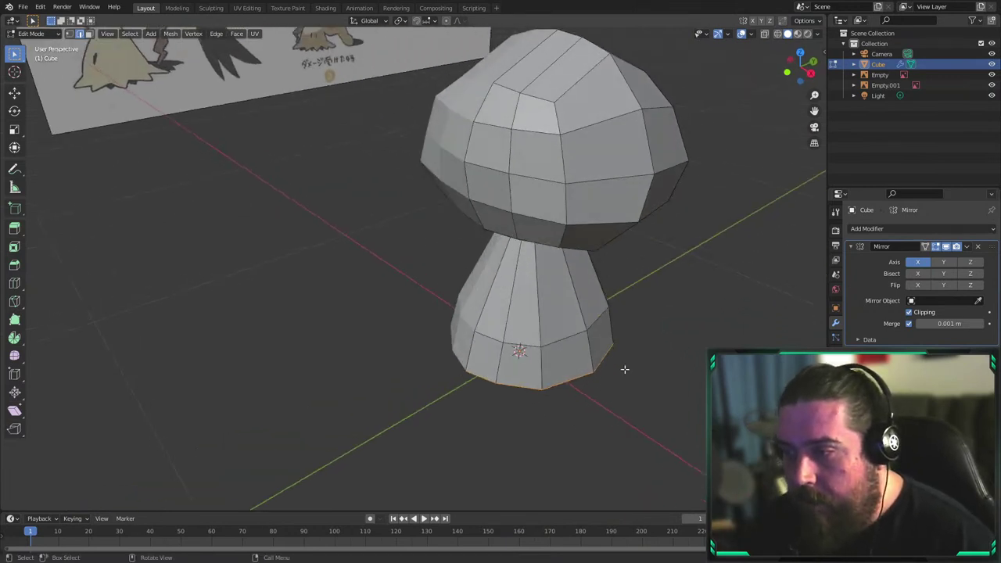
pyautogui.hotkey('ctrl', 'e')
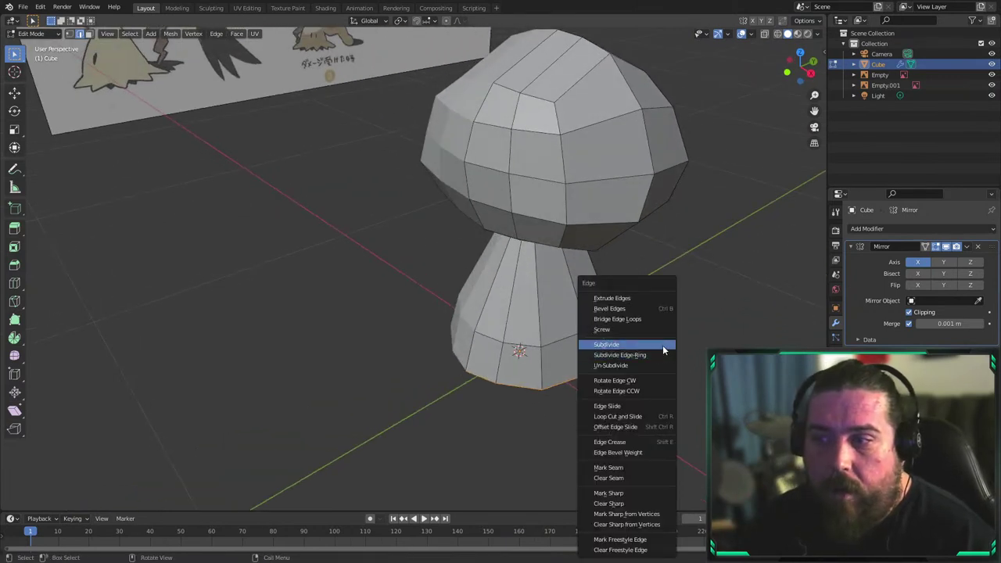
pyautogui.click(614, 381)
pyautogui.hotkey('alt', 'e')
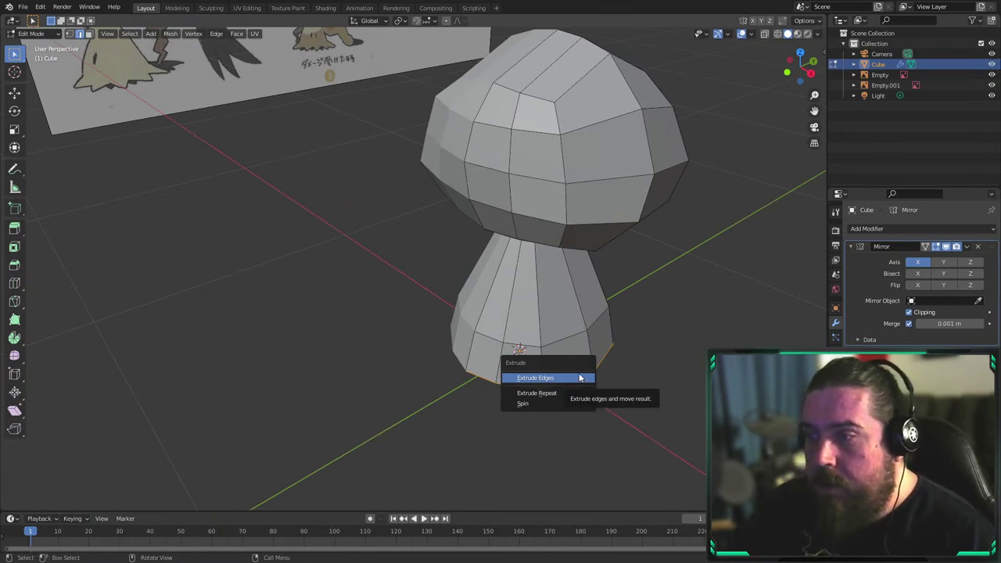
pyautogui.click(580, 378)
pyautogui.rightClick(673, 384)
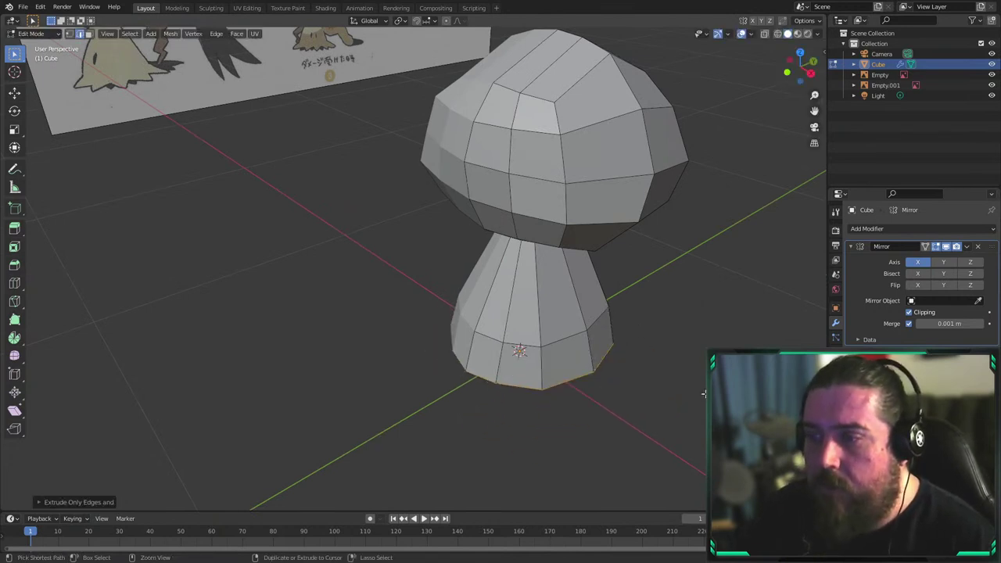
# Delete the geometry closing the underside of the body so the dress is open at its base
pyautogui.moveTo(605, 380); pyautogui.dragTo(514, 374, button='middle')
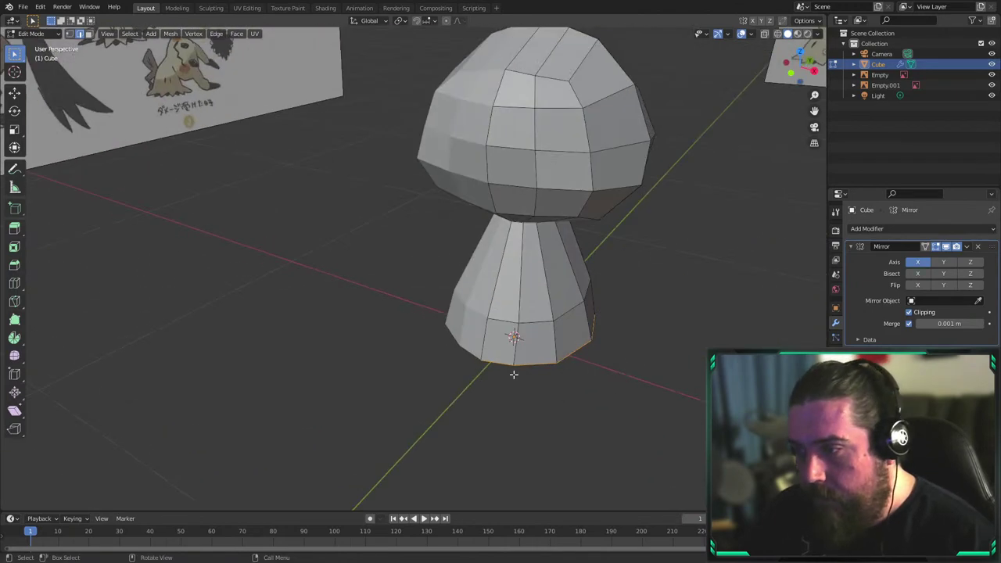
pyautogui.moveTo(574, 393); pyautogui.dragTo(577, 291, button='middle')
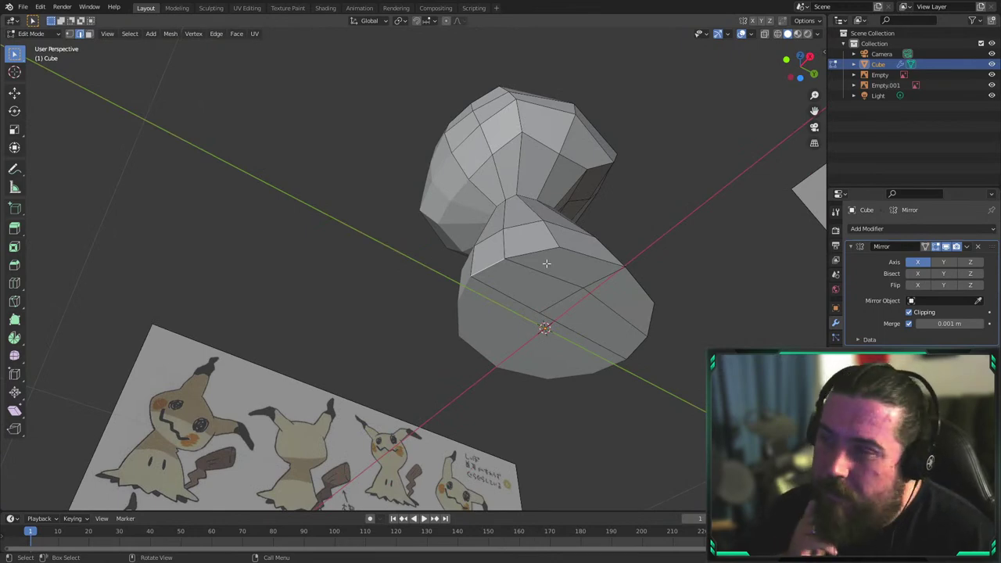
pyautogui.moveTo(574, 279); pyautogui.dragTo(499, 350, button='middle')
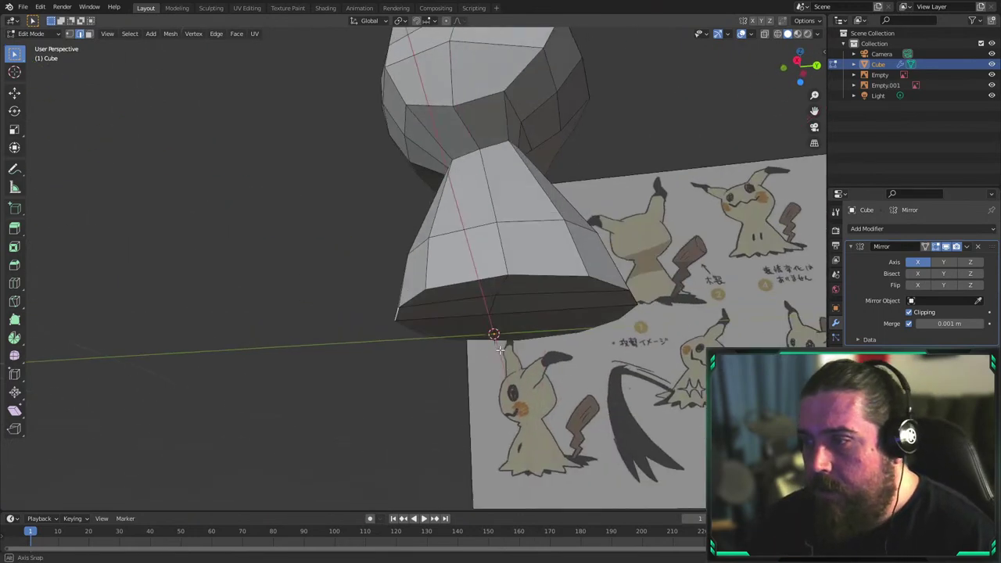
pyautogui.moveTo(447, 310); pyautogui.dragTo(580, 331, button='middle')
pyautogui.press('x')
pyautogui.click(586, 313)
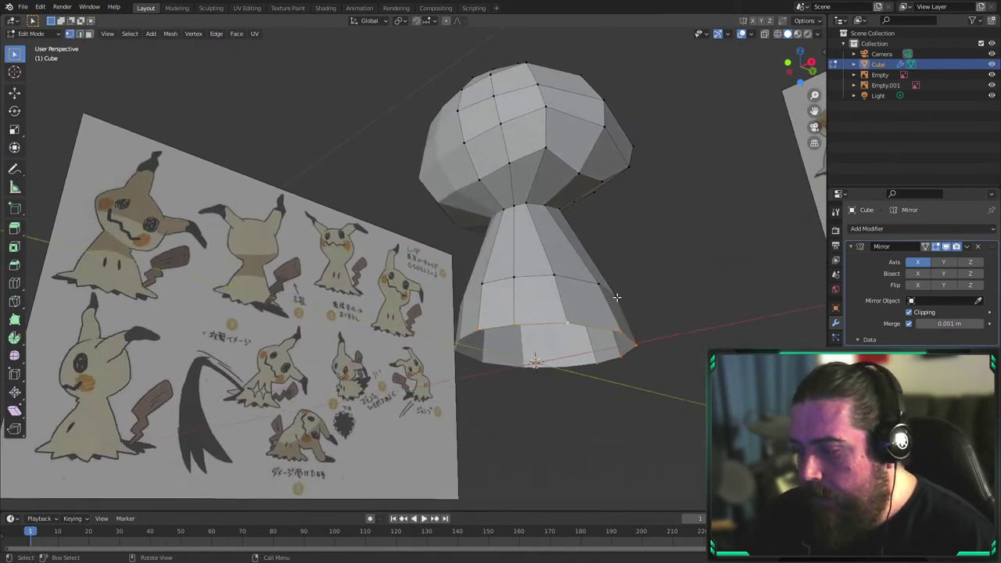
# In the side view, extrude front edges of the dress hem down and outward to start the jagged points of the reference
pyautogui.press('2')
pyautogui.hotkey('alt', 'e')
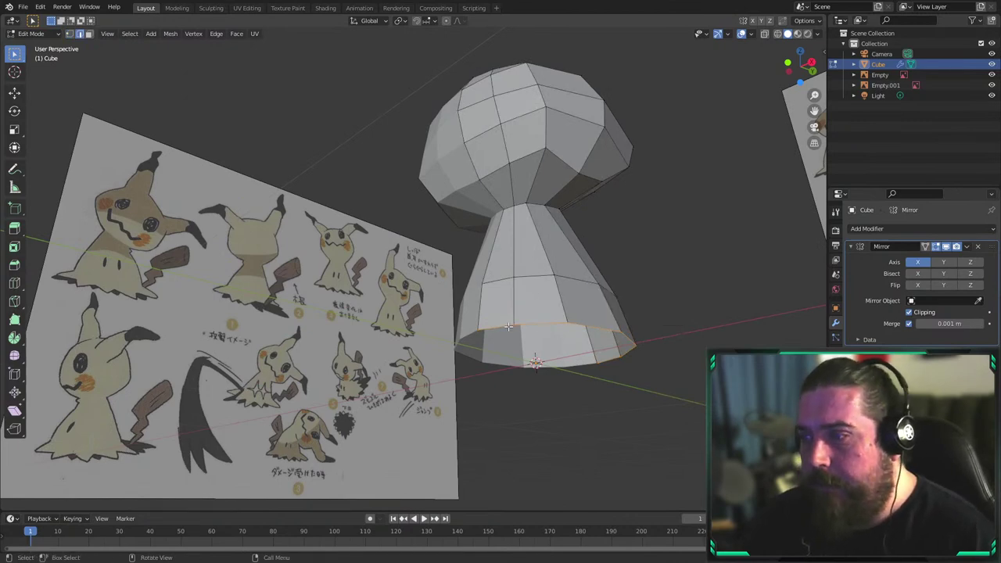
pyautogui.moveTo(504, 326); pyautogui.dragTo(570, 341, button='middle')
pyautogui.press('KP_3')
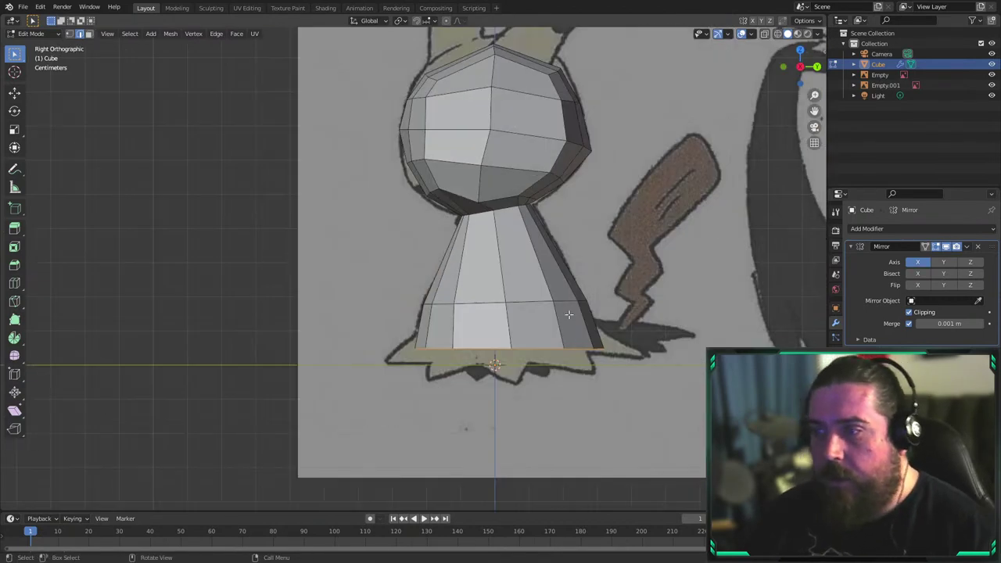
pyautogui.scroll(2, 383, 356)
pyautogui.press('e')
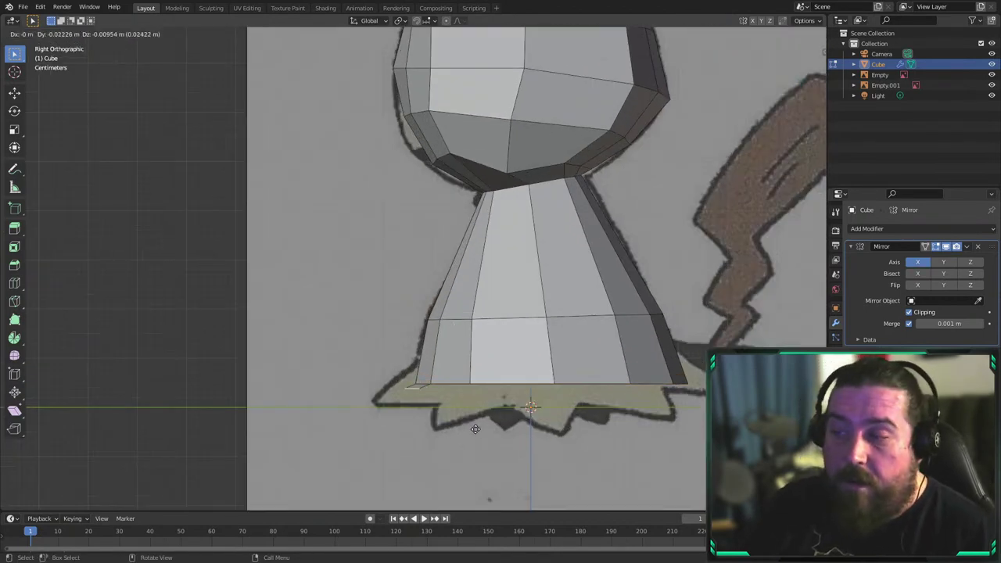
pyautogui.click(447, 438)
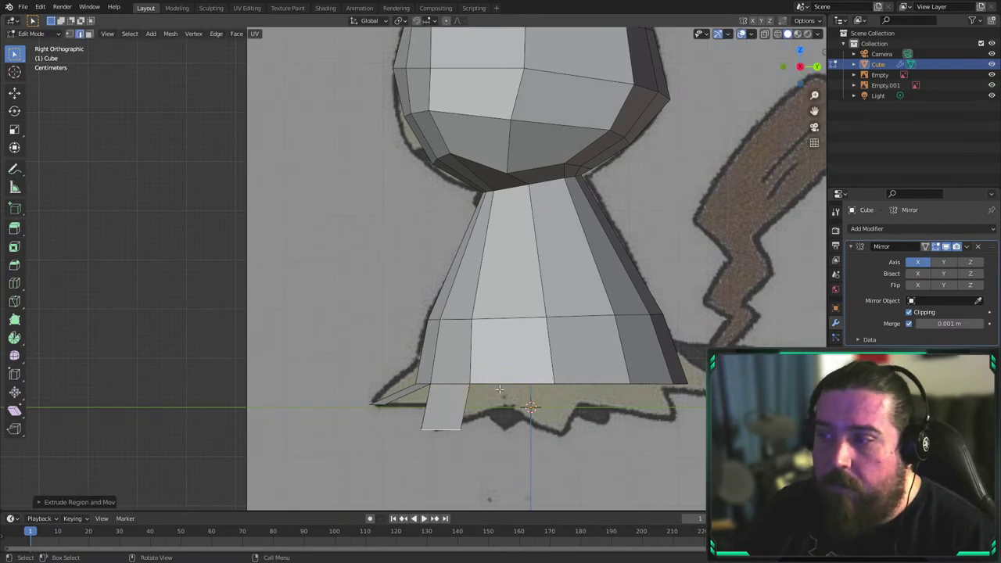
# In the side view, extrude the remaining side hem edges downward as separate flaps below the dress
pyautogui.click(513, 394)
pyautogui.press('e')
pyautogui.click(515, 434)
pyautogui.click(593, 383)
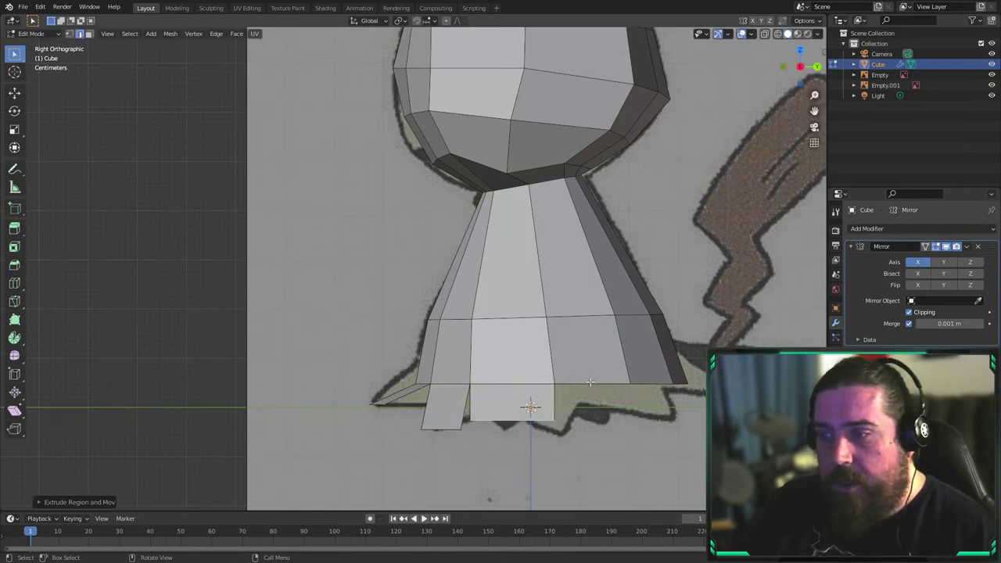
pyautogui.press('e')
pyautogui.click(651, 382)
pyautogui.click(651, 383)
pyautogui.press('e')
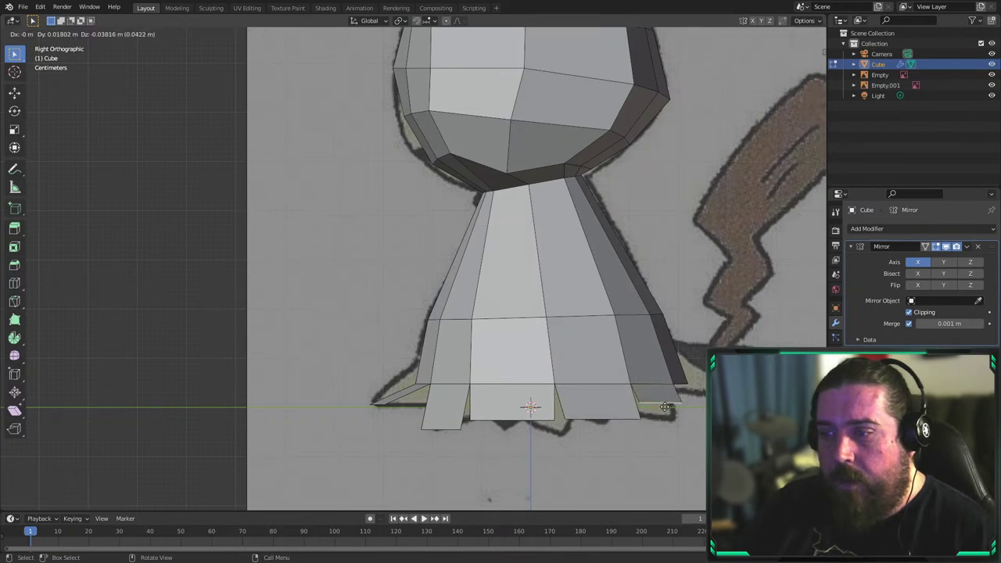
pyautogui.click(660, 411)
# Extrude the rearmost hem edge downward and move it outward to follow the back point of the side reference
pyautogui.click(684, 388)
pyautogui.click(684, 386)
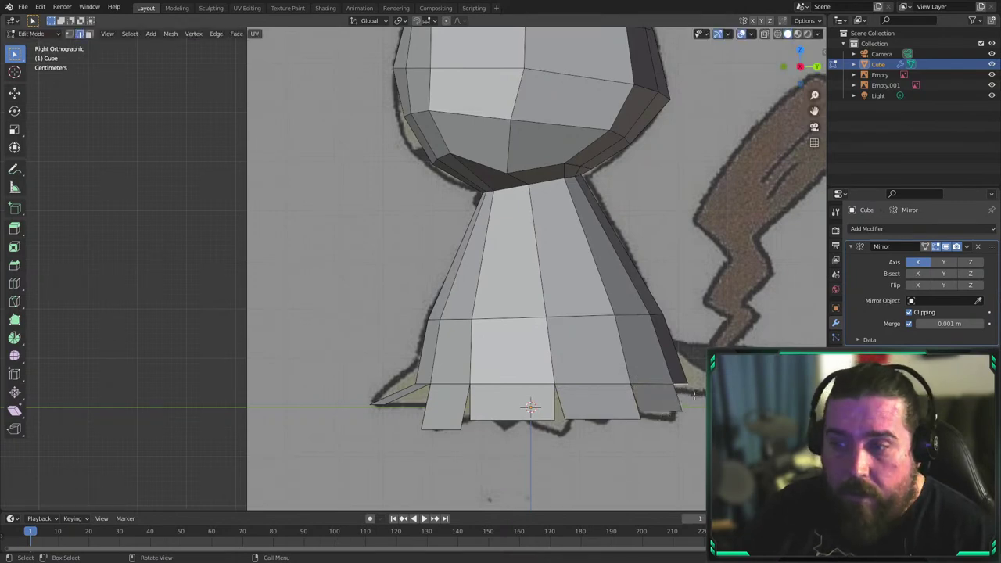
pyautogui.press('e')
pyautogui.click(707, 412)
pyautogui.keyDown('shift'); pyautogui.moveTo(671, 388); pyautogui.dragTo(654, 370, button='middle'); pyautogui.keyUp('shift')
pyautogui.press('KP_3')
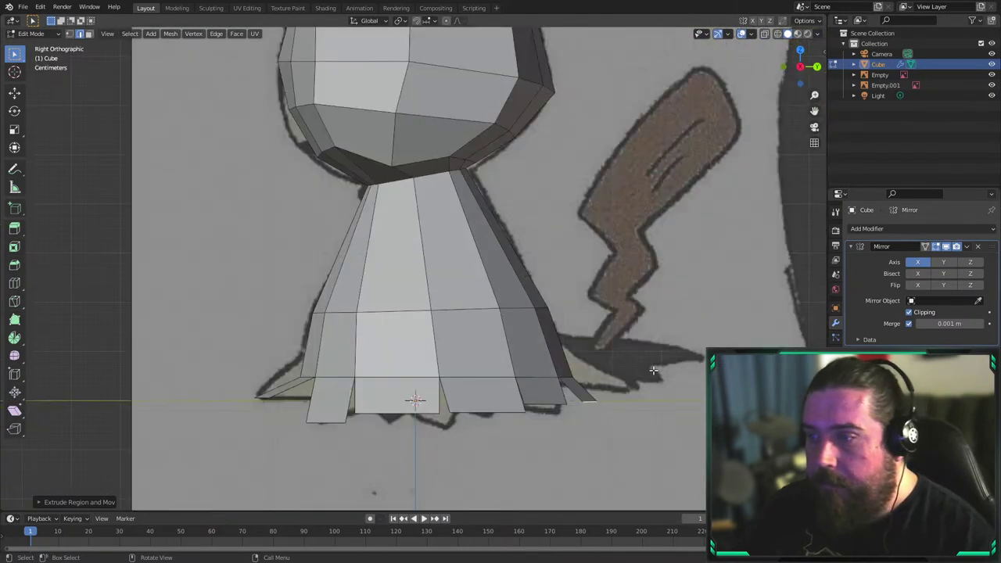
pyautogui.press('g')
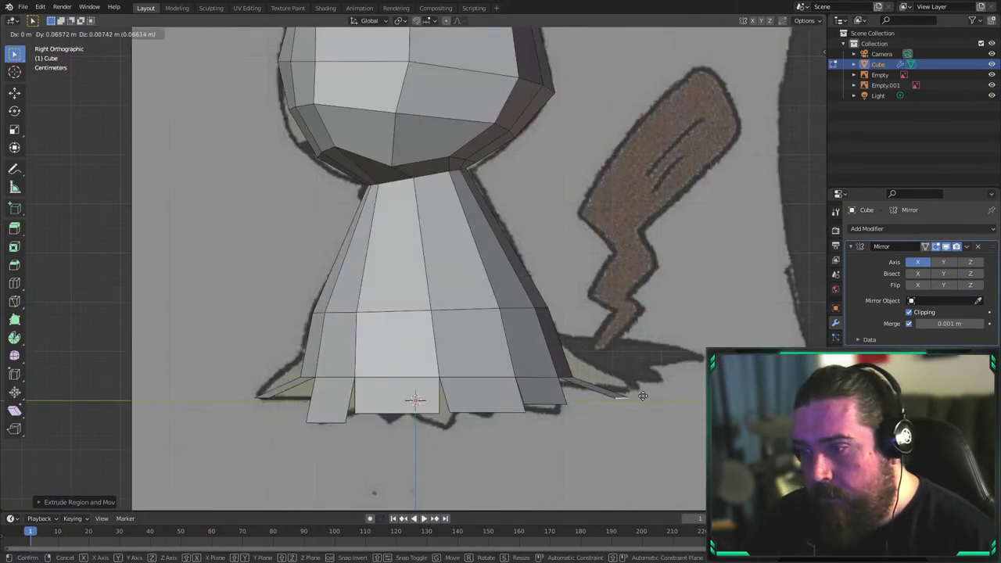
pyautogui.click(620, 395)
# With mirror Clipping temporarily off, pull the rearmost flap's end edge away from the centre line and scale it down into a point
pyautogui.moveTo(620, 395); pyautogui.dragTo(558, 339, button='middle')
pyautogui.press('s')
pyautogui.click(498, 391)
pyautogui.click(908, 312)
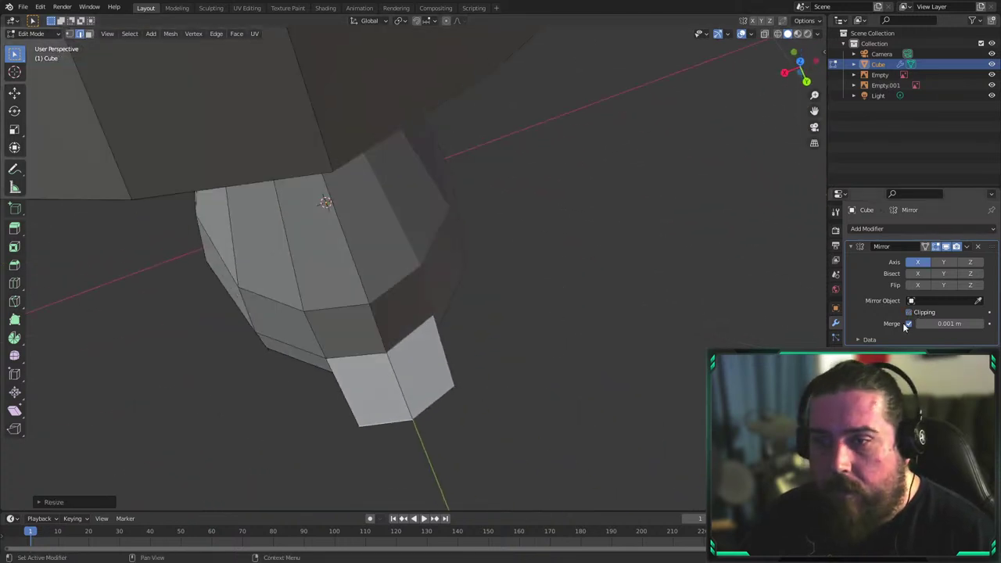
pyautogui.press('g')
pyautogui.click(510, 372)
pyautogui.press('s')
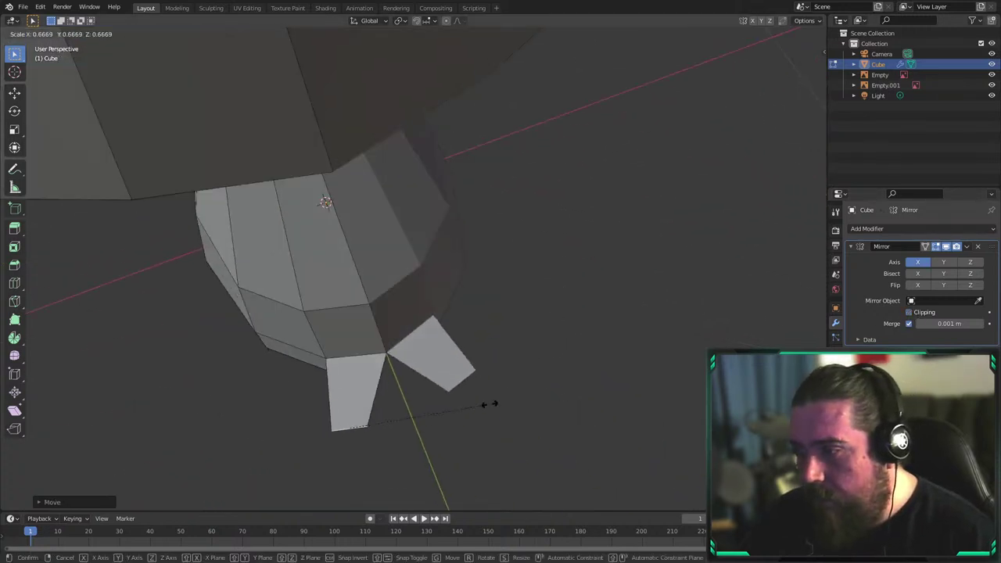
pyautogui.click(443, 414)
pyautogui.click(908, 312)
# In the top view, move the neighbouring back flap's end edge outward and scale it down into a narrow tip
pyautogui.moveTo(604, 324); pyautogui.dragTo(487, 248, button='middle')
pyautogui.click(461, 230)
pyautogui.press('KP_7')
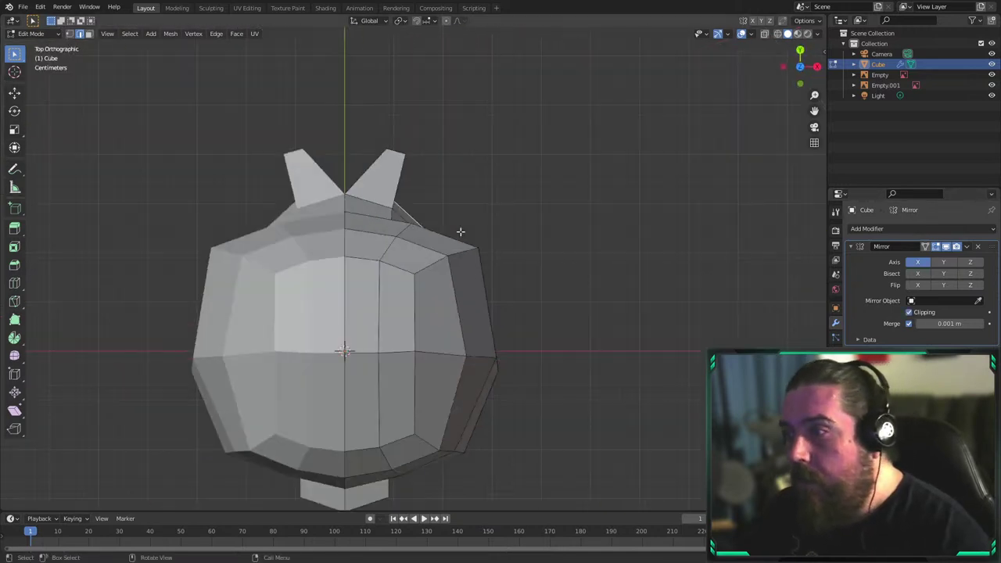
pyautogui.press('g')
pyautogui.click(601, 209)
pyautogui.press('s')
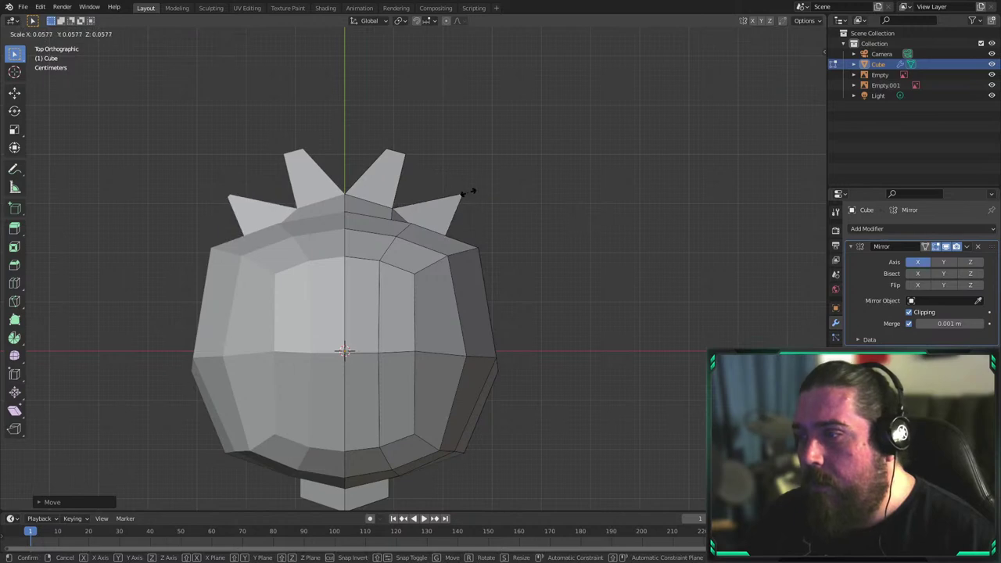
pyautogui.click(486, 203)
pyautogui.press('g')
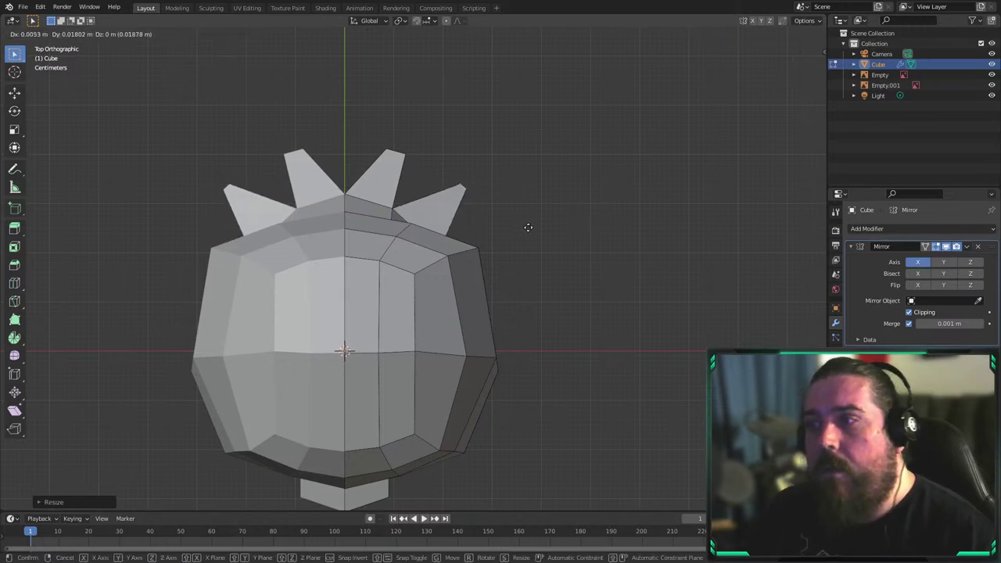
pyautogui.click(527, 228)
# In wireframe, select the end edges of the side and front flaps, disable mirror Clipping, and move them together outward in the top view
pyautogui.keyDown('shift'); pyautogui.moveTo(517, 284); pyautogui.dragTo(508, 150, button='middle'); pyautogui.keyUp('shift')
pyautogui.hotkey('shift', 'z')
pyautogui.keyDown('shift'); pyautogui.moveTo(497, 212); pyautogui.dragTo(534, 266, button='middle'); pyautogui.keyUp('shift')
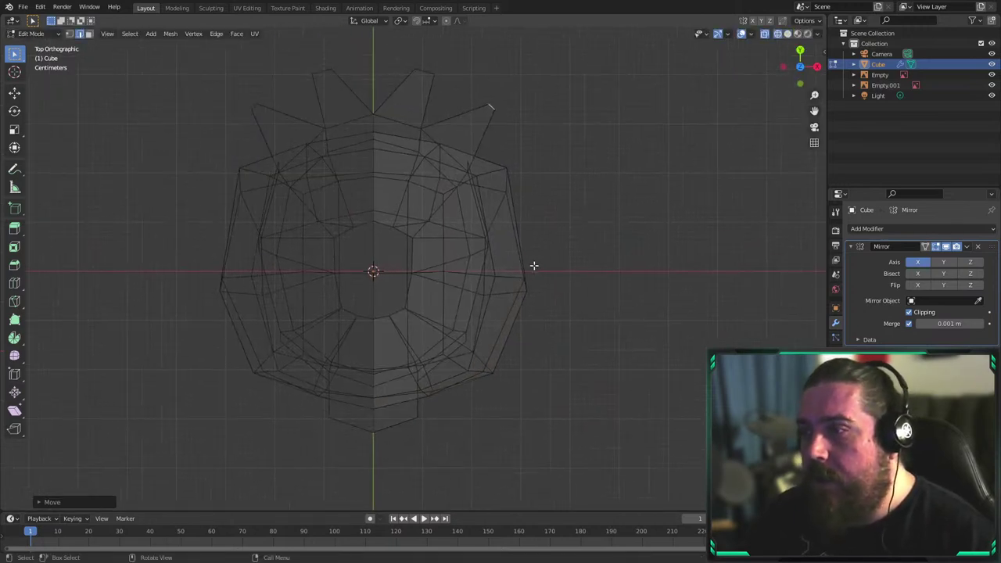
pyautogui.moveTo(612, 249); pyautogui.dragTo(541, 206, button='middle')
pyautogui.click(493, 258)
pyautogui.keyDown('shift'); pyautogui.click(414, 274); pyautogui.keyUp('shift')
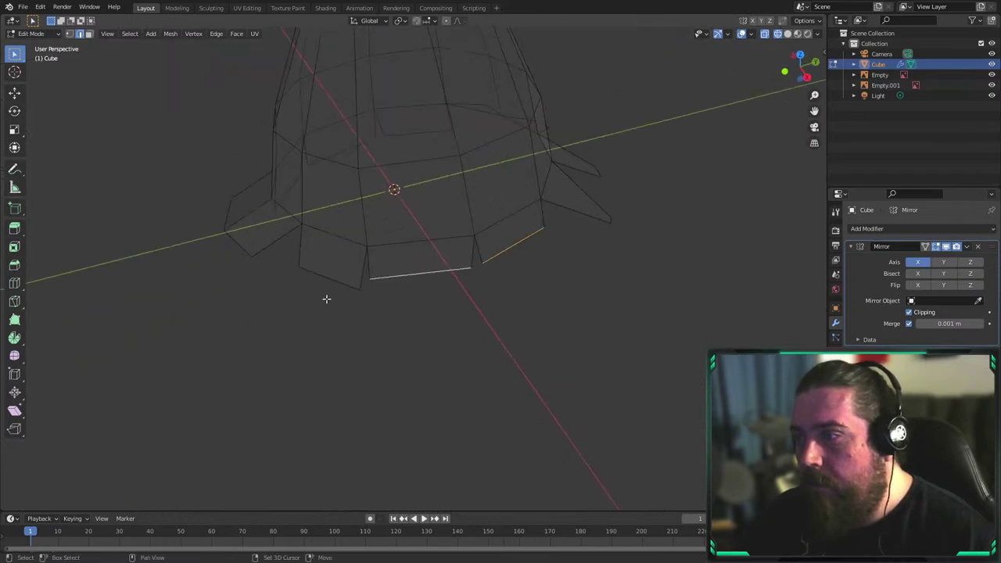
pyautogui.keyDown('shift'); pyautogui.click(329, 280); pyautogui.keyUp('shift')
pyautogui.keyDown('shift'); pyautogui.click(244, 247); pyautogui.keyUp('shift')
pyautogui.press('KP_7')
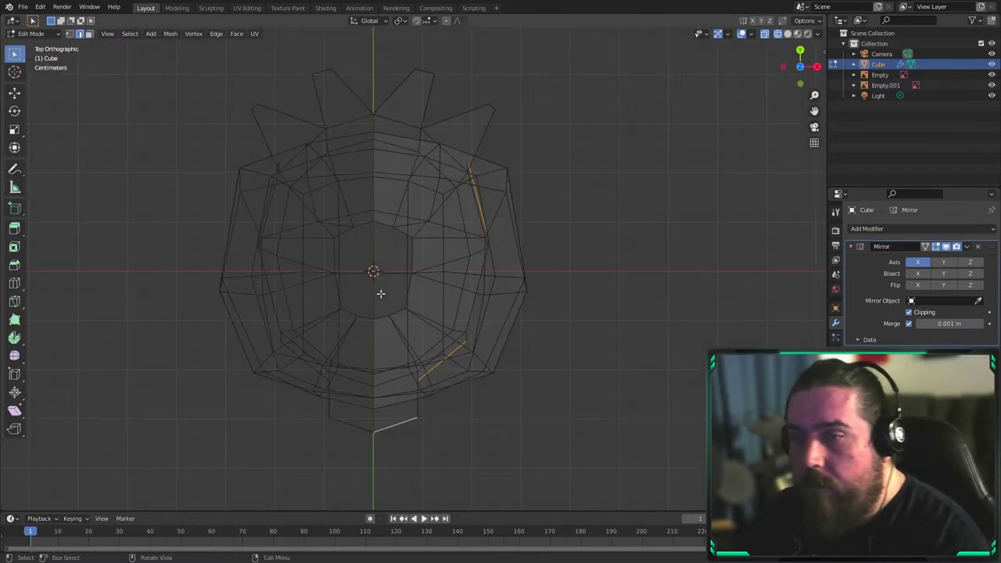
pyautogui.click(923, 312)
pyautogui.press('g')
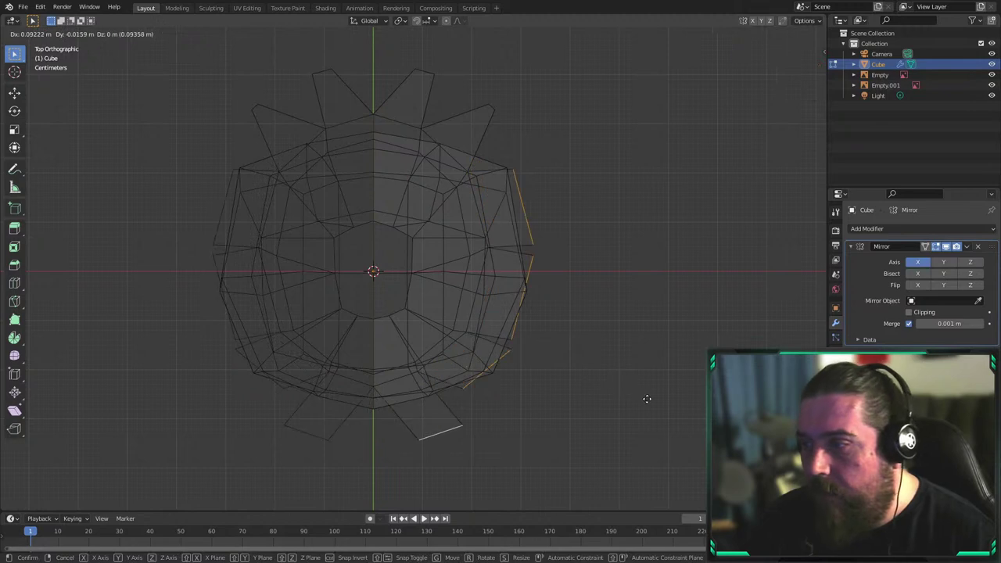
pyautogui.click(622, 376)
# Move the rear side flap's end edge outward and scale it down to form a pointed tip
pyautogui.click(523, 237)
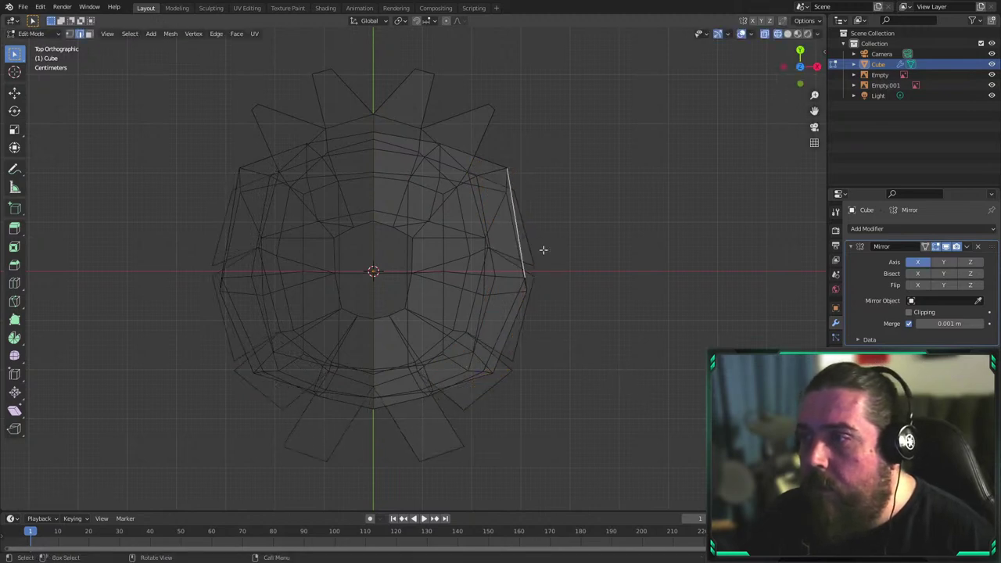
pyautogui.click(543, 249)
pyautogui.press('g')
pyautogui.click(569, 226)
pyautogui.scroll(1, 539, 228)
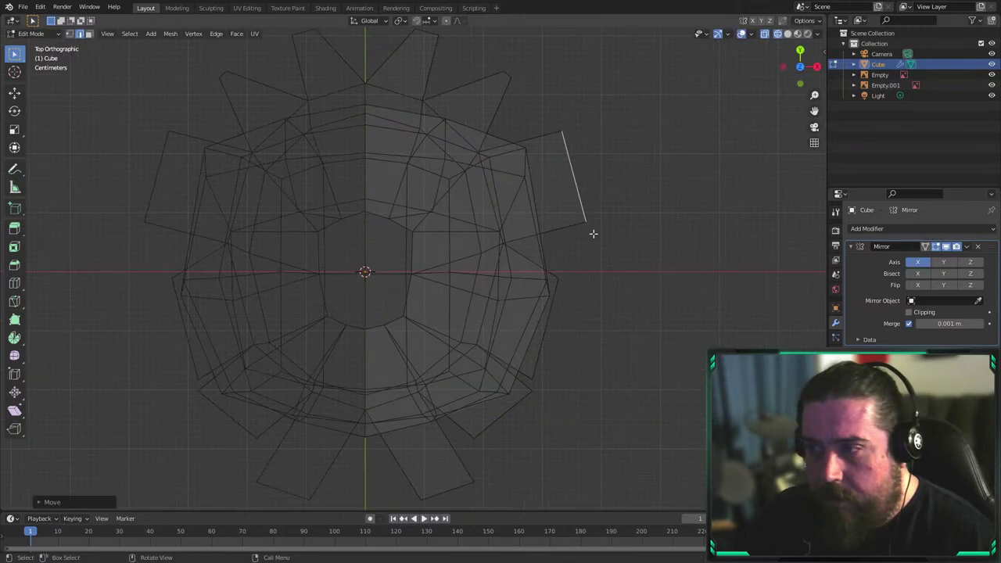
pyautogui.press('s')
pyautogui.click(607, 202)
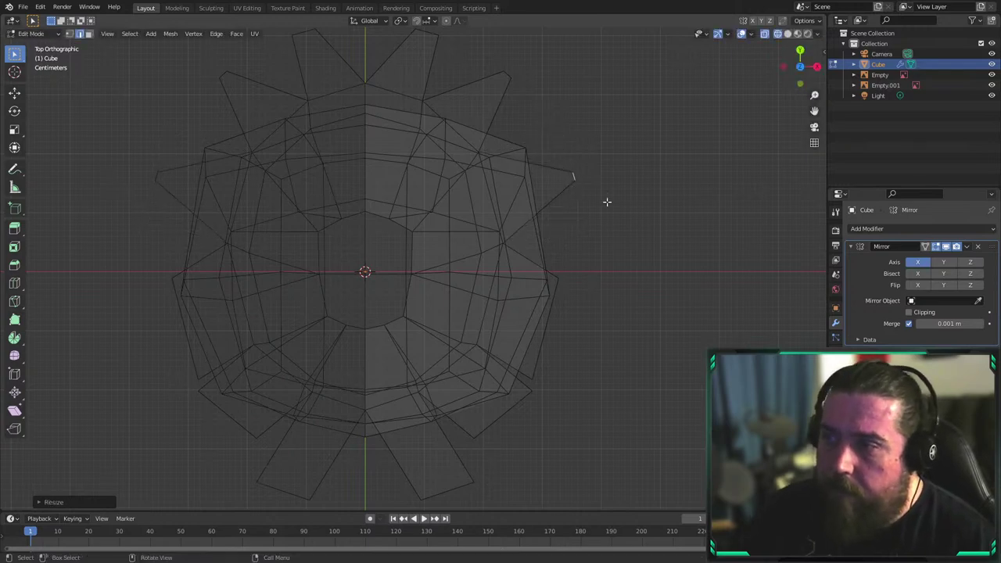
pyautogui.press('g')
pyautogui.click(618, 202)
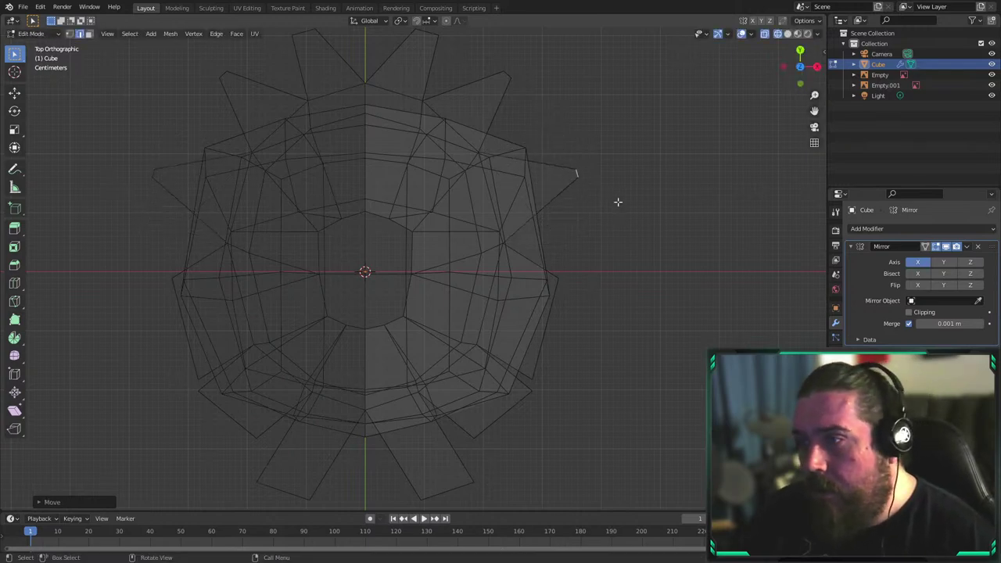
# Narrow the end edge of the next side flap towards the front and move it outward from the body
pyautogui.click(550, 329)
pyautogui.press('s')
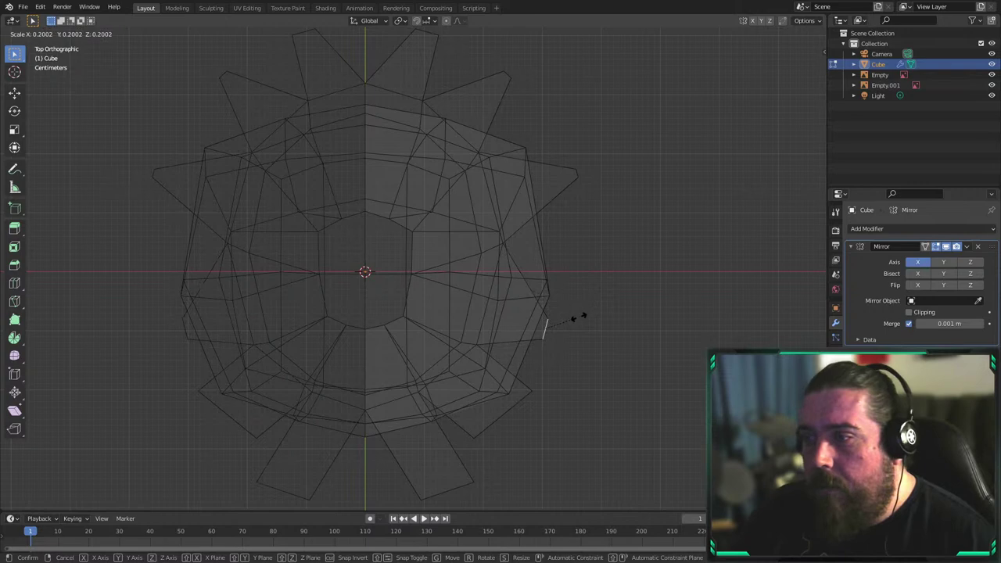
pyautogui.click(581, 311)
pyautogui.press('g')
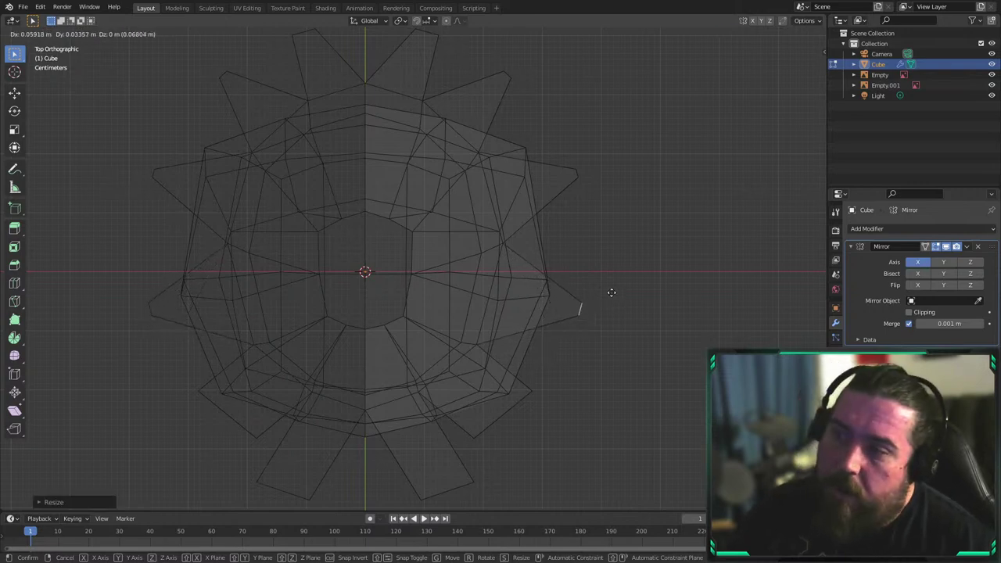
pyautogui.click(612, 292)
# Scale down the end edge of the front side flap and adjust its position to form a point
pyautogui.click(507, 402)
pyautogui.press('s')
pyautogui.click(518, 406)
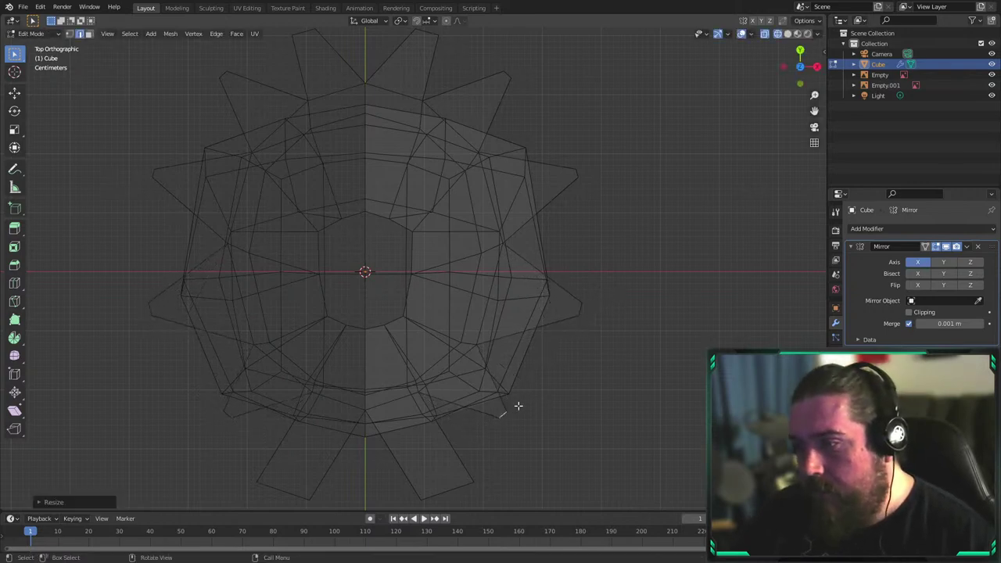
pyautogui.press('g')
pyautogui.press('Escape')
# Scale down the end edge of the frontmost flap and reposition the resulting tip closer to the body
pyautogui.click(430, 500)
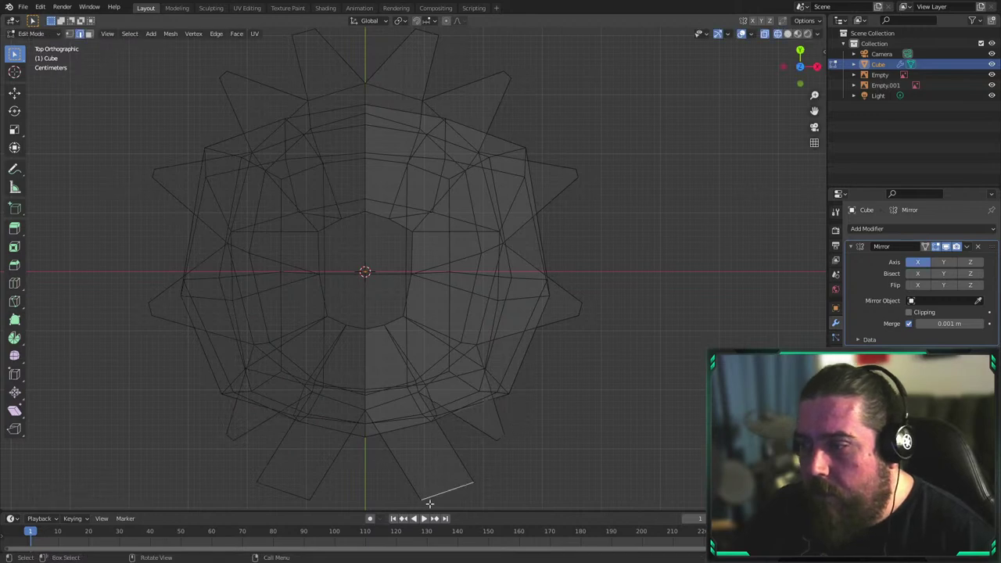
pyautogui.press('s')
pyautogui.click(462, 459)
pyautogui.press('g')
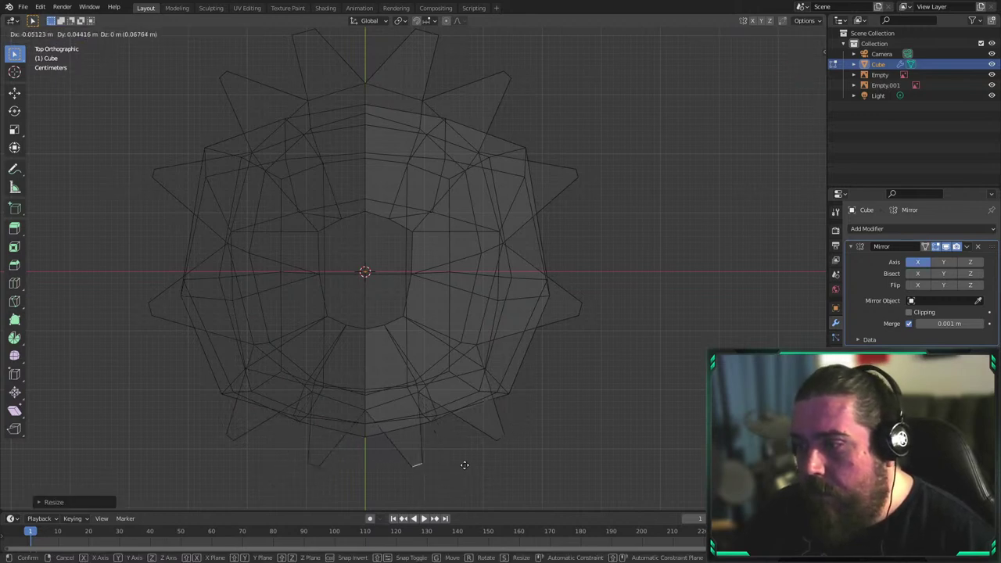
pyautogui.click(464, 471)
# In the side view, raise the front side flap's tip and lower the frontmost tip to a similar height
pyautogui.moveTo(463, 471); pyautogui.dragTo(543, 288, button='middle')
pyautogui.press('KP_3')
pyautogui.scroll(3, 369, 290)
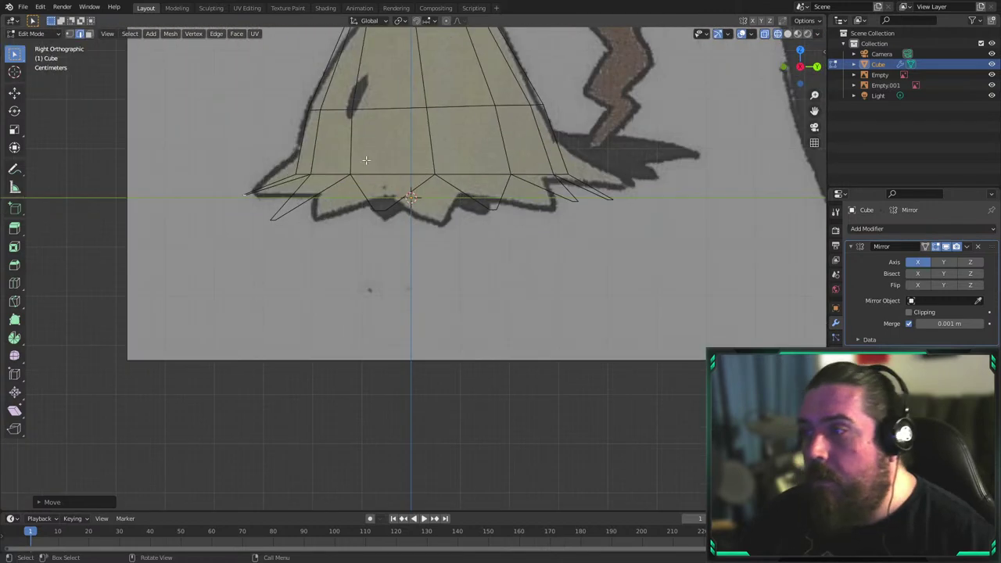
pyautogui.keyDown('shift'); pyautogui.moveTo(323, 221); pyautogui.dragTo(451, 358, button='middle'); pyautogui.keyUp('shift')
pyautogui.press('g')
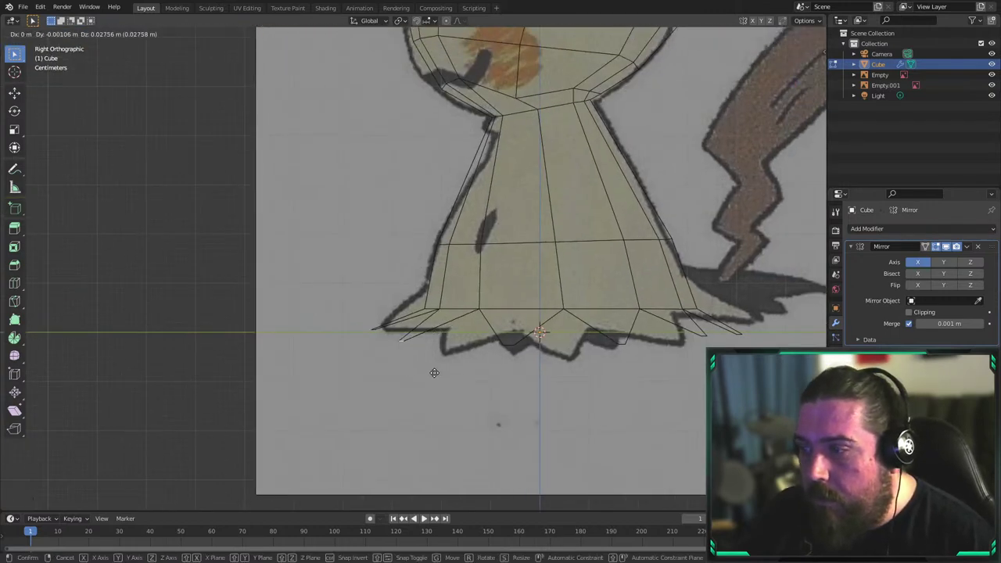
pyautogui.click(451, 379)
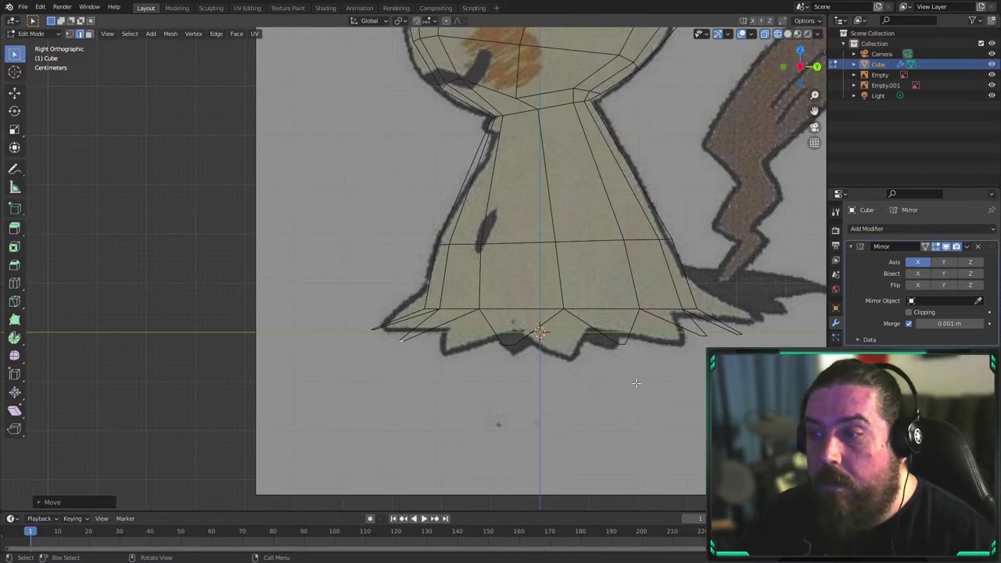
pyautogui.click(362, 331)
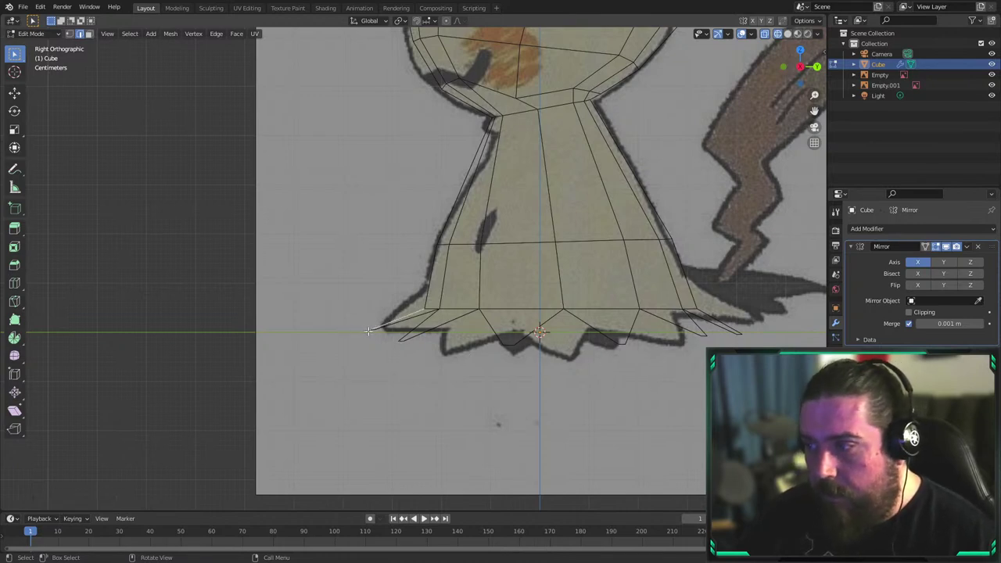
pyautogui.press('g')
pyautogui.click(439, 342)
# Select the tip edges of all hem flaps in the top view and move them downward together in the side view
pyautogui.press('KP_7')
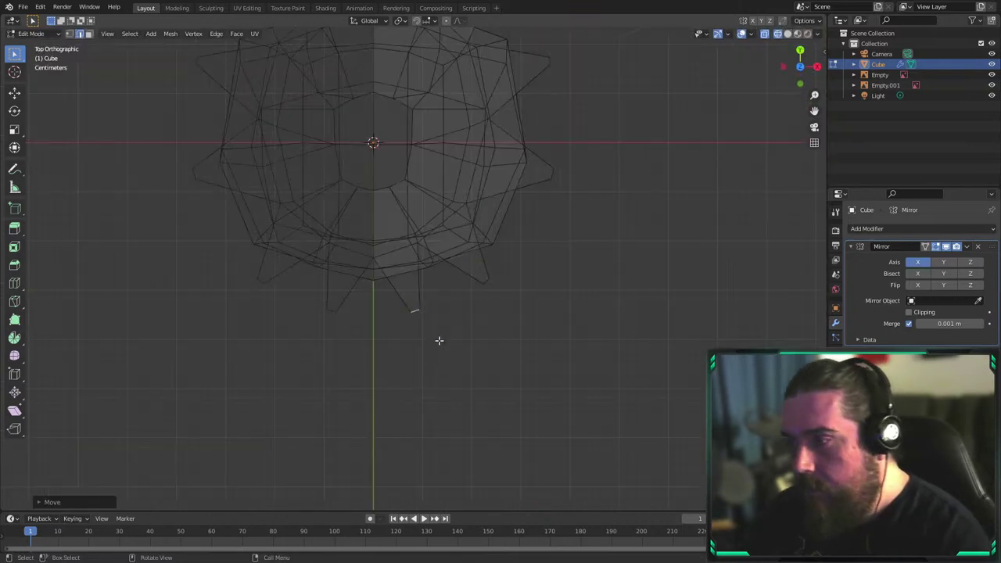
pyautogui.click(490, 281)
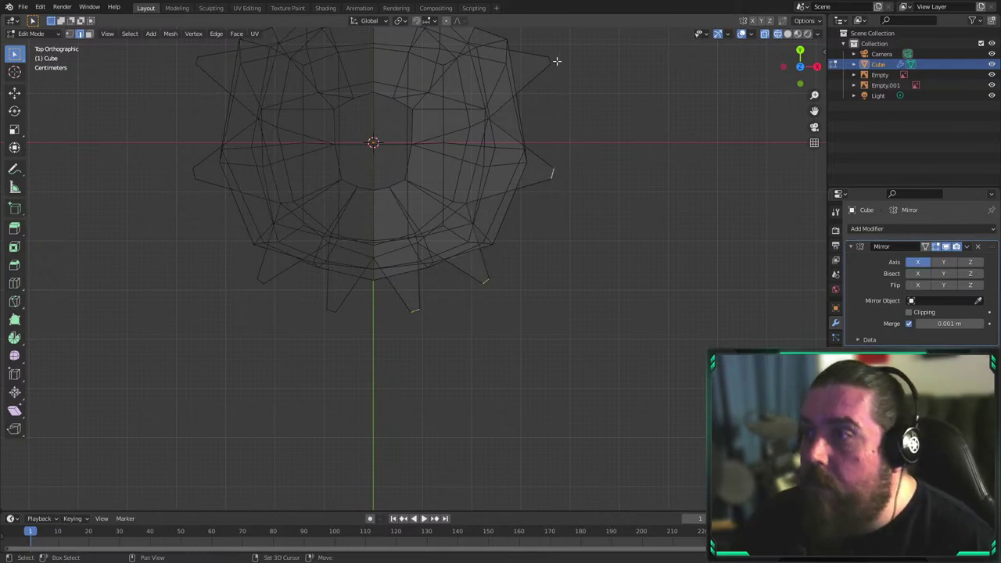
pyautogui.keyDown('shift'); pyautogui.moveTo(566, 60); pyautogui.dragTo(596, 191, button='middle'); pyautogui.keyUp('shift')
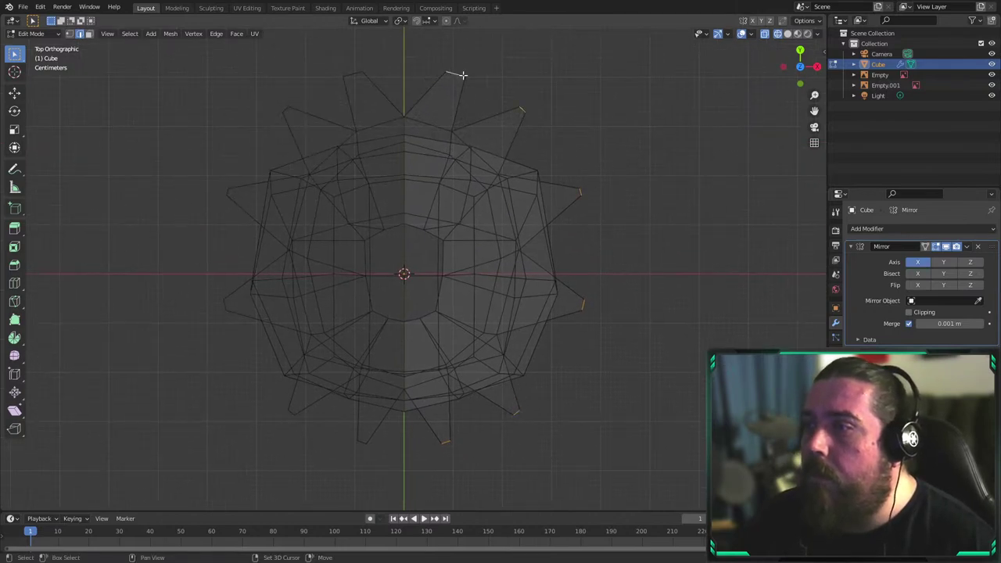
pyautogui.press('KP_3')
pyautogui.press('g')
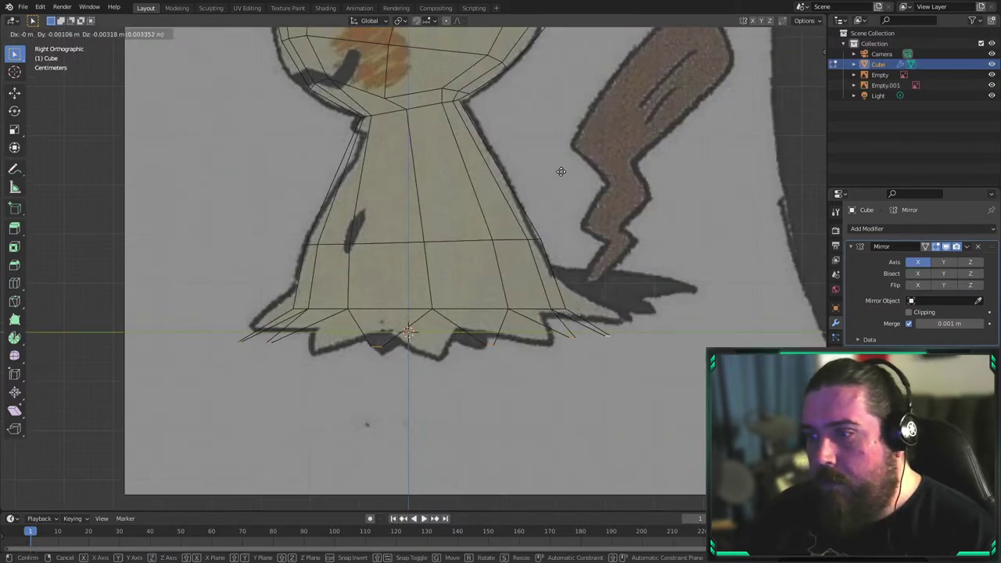
pyautogui.click(558, 182)
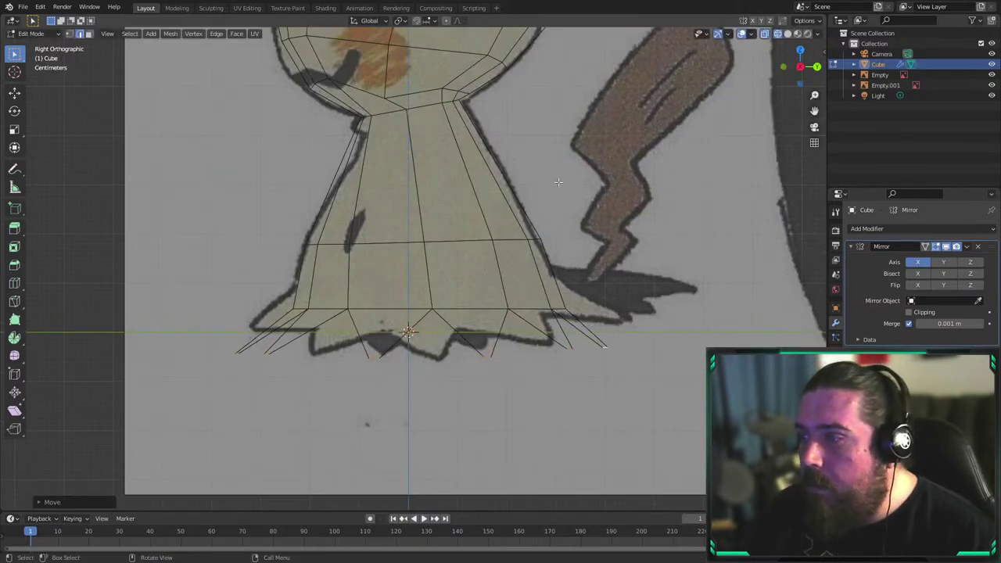
# Select the outline edges along the side and rear flaps of the hem on the editable half
pyautogui.moveTo(557, 177); pyautogui.dragTo(503, 373, button='middle')
pyautogui.press('3')
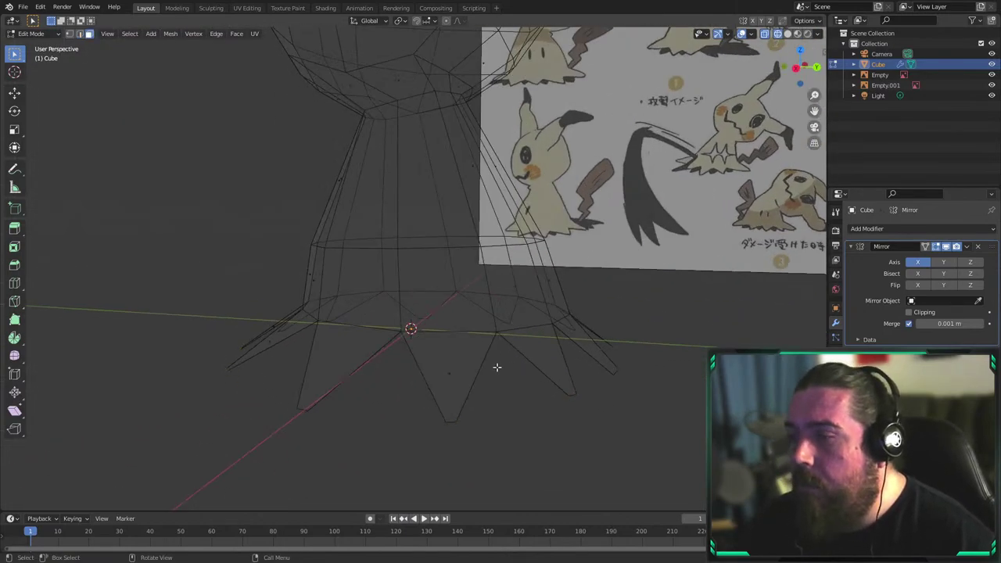
pyautogui.press('2')
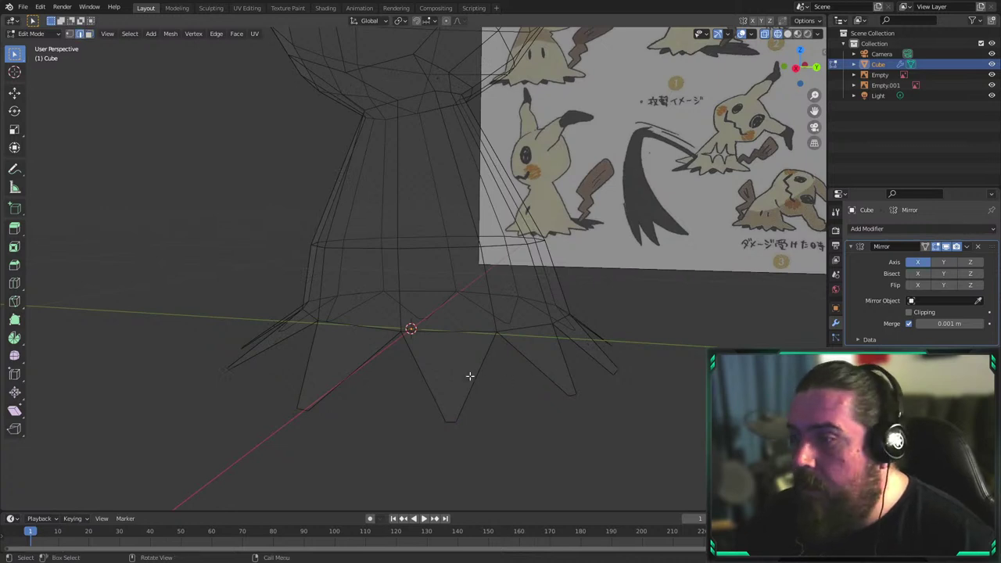
pyautogui.keyDown('alt'); pyautogui.click(479, 376); pyautogui.keyUp('alt')
pyautogui.moveTo(602, 375); pyautogui.dragTo(538, 418, button='middle')
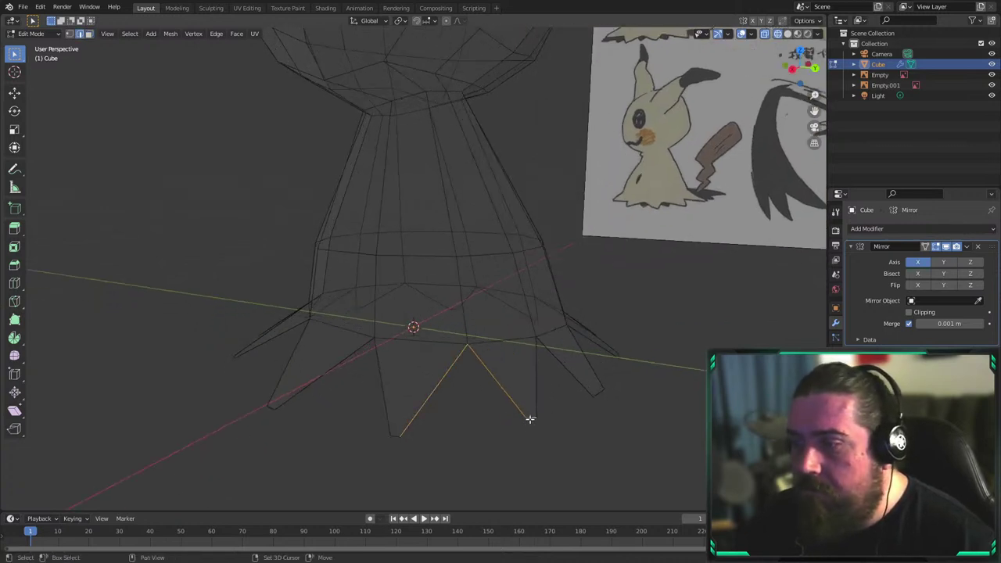
pyautogui.keyDown('alt'); pyautogui.keyDown('shift'); pyautogui.click(582, 377); pyautogui.keyUp('shift'); pyautogui.keyUp('alt')
pyautogui.moveTo(600, 358); pyautogui.dragTo(503, 444, button='middle')
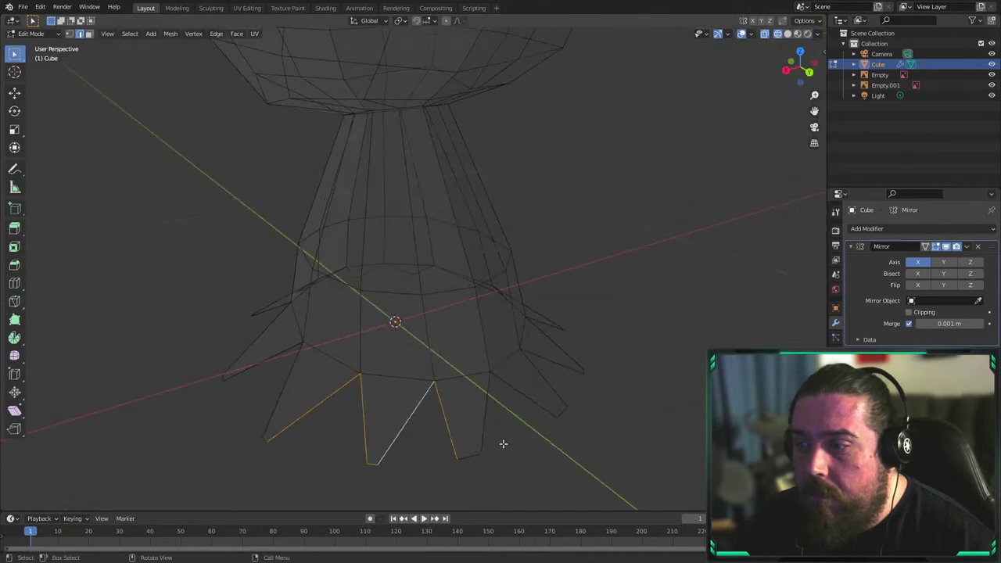
pyautogui.keyDown('alt'); pyautogui.keyDown('shift'); pyautogui.click(485, 412); pyautogui.keyUp('shift'); pyautogui.keyUp('alt')
pyautogui.hotkey('ctrl', 'z')
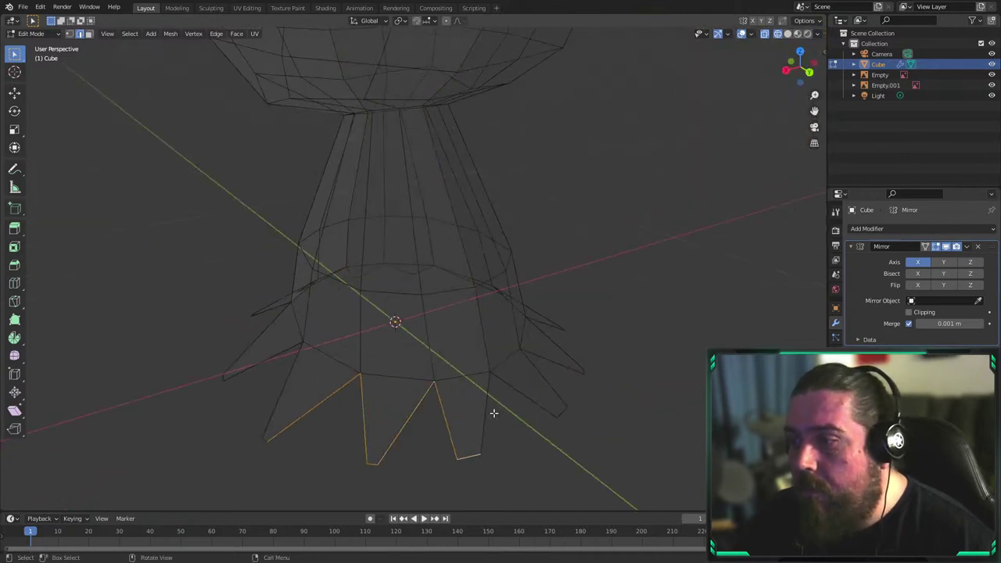
pyautogui.keyDown('shift'); pyautogui.click(491, 413); pyautogui.keyUp('shift')
# Extend the selection with the outline edges of the front hem flaps up to the mirror line
pyautogui.moveTo(323, 389); pyautogui.dragTo(507, 409, button='middle')
pyautogui.keyDown('alt'); pyautogui.keyDown('shift'); pyautogui.click(476, 408); pyautogui.keyUp('shift'); pyautogui.keyUp('alt')
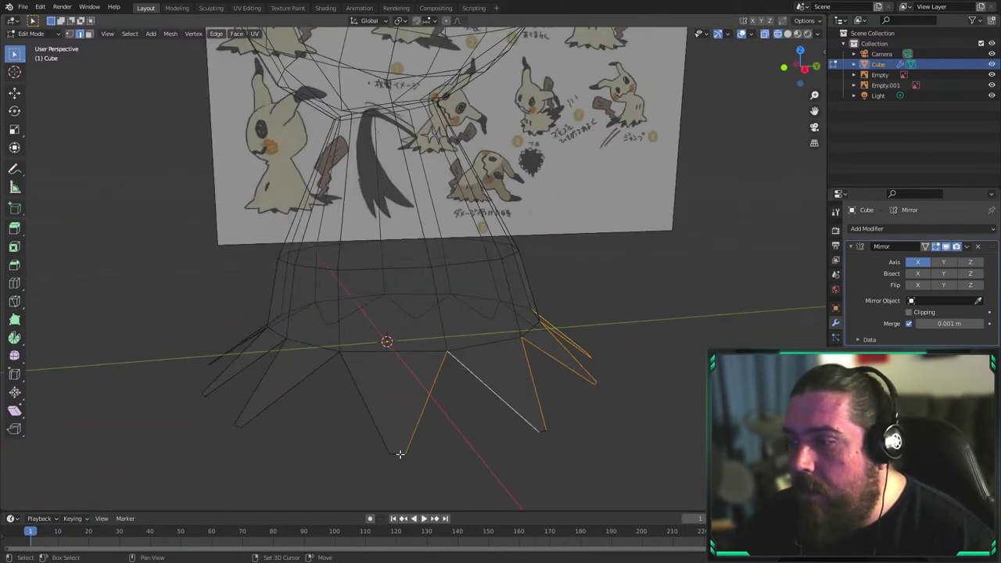
pyautogui.moveTo(364, 423); pyautogui.dragTo(489, 454, button='middle')
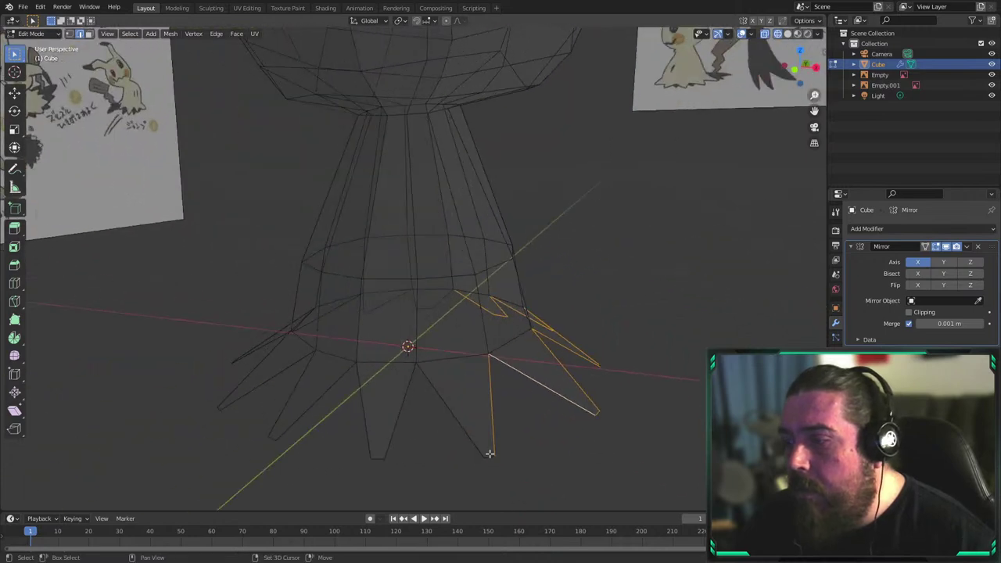
pyautogui.keyDown('alt'); pyautogui.keyDown('shift'); pyautogui.click(452, 425); pyautogui.keyUp('shift'); pyautogui.keyUp('alt')
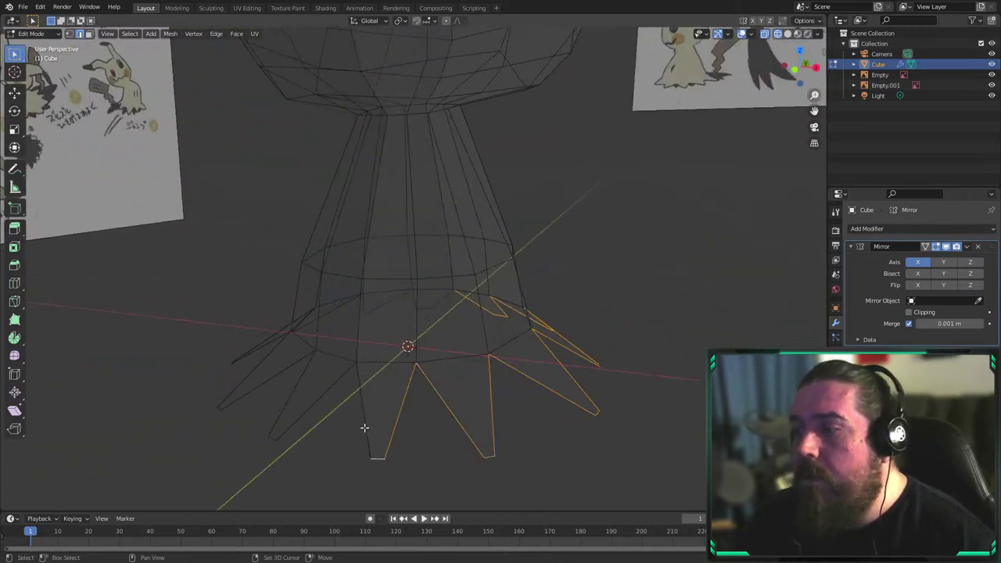
# Enable Clipping on the Mirror modifier and extrude the selected hem outline slightly downward along Z to give the flaps thickness
pyautogui.moveTo(421, 402); pyautogui.dragTo(587, 262, button='middle')
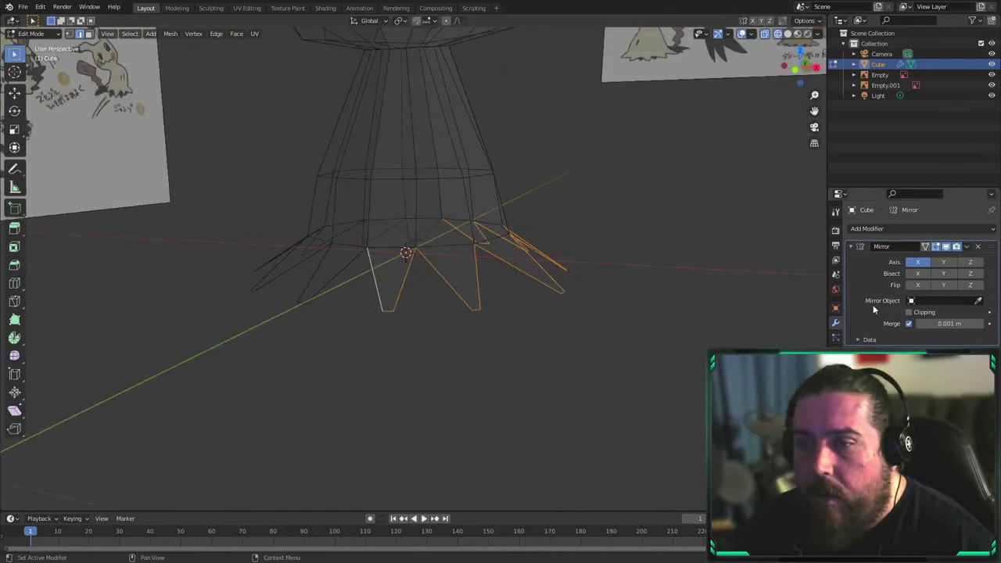
pyautogui.press('e')
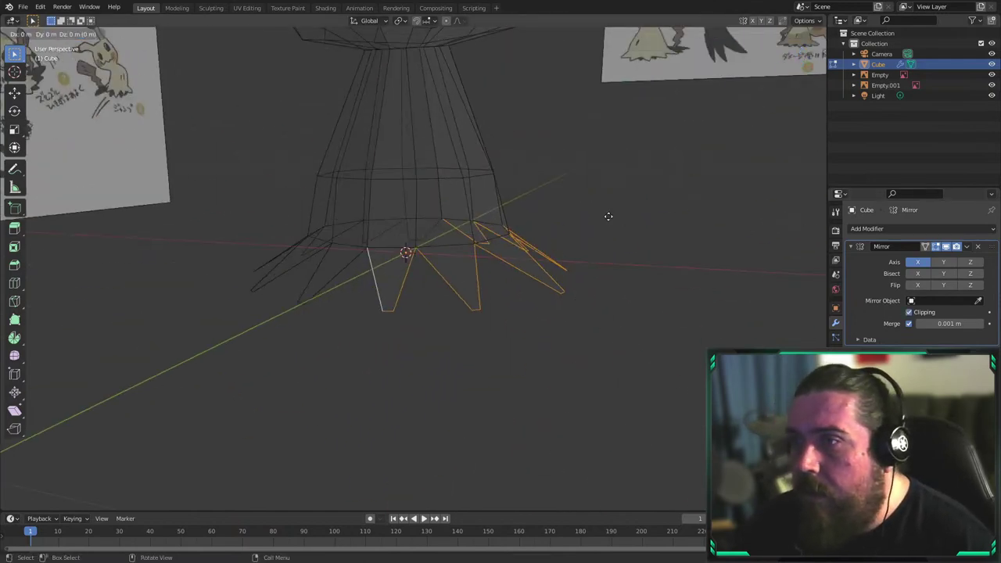
pyautogui.press('z')
pyautogui.click(610, 229)
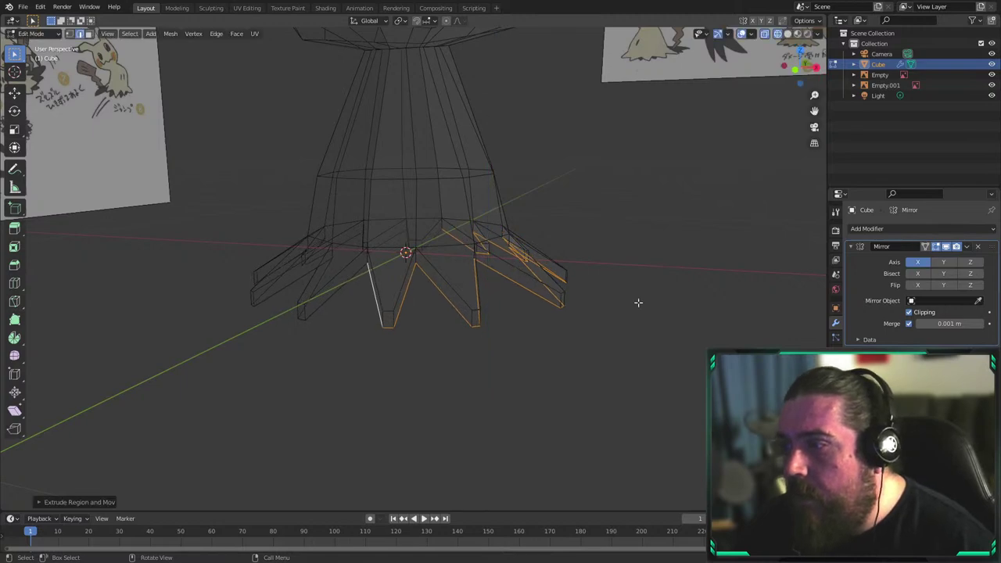
# Try to close the undersides of the front and side hem flaps with faces between their lower side edges
pyautogui.moveTo(637, 302); pyautogui.dragTo(457, 252, button='middle')
pyautogui.click(357, 281)
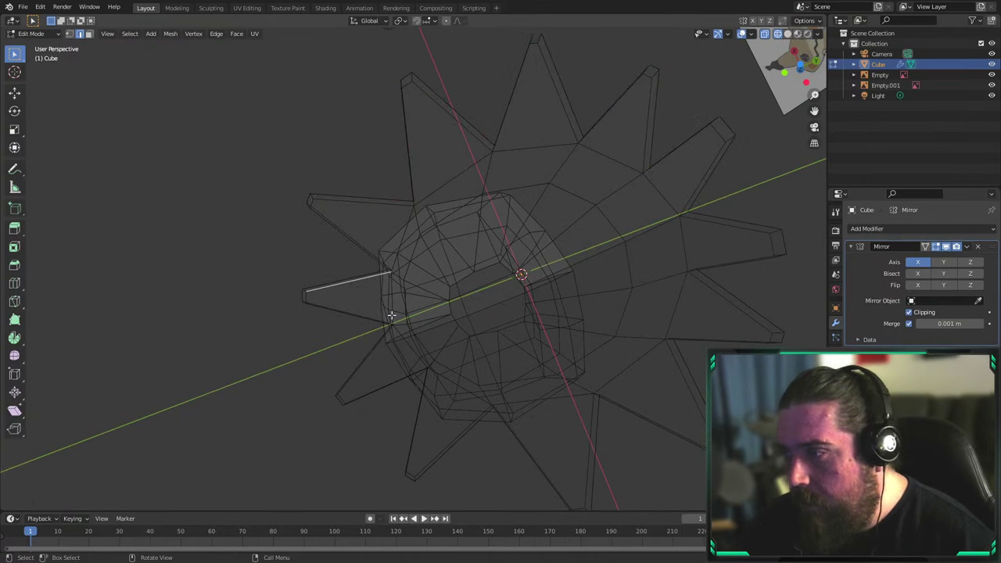
pyautogui.moveTo(393, 318); pyautogui.dragTo(404, 257, button='middle')
pyautogui.click(336, 295)
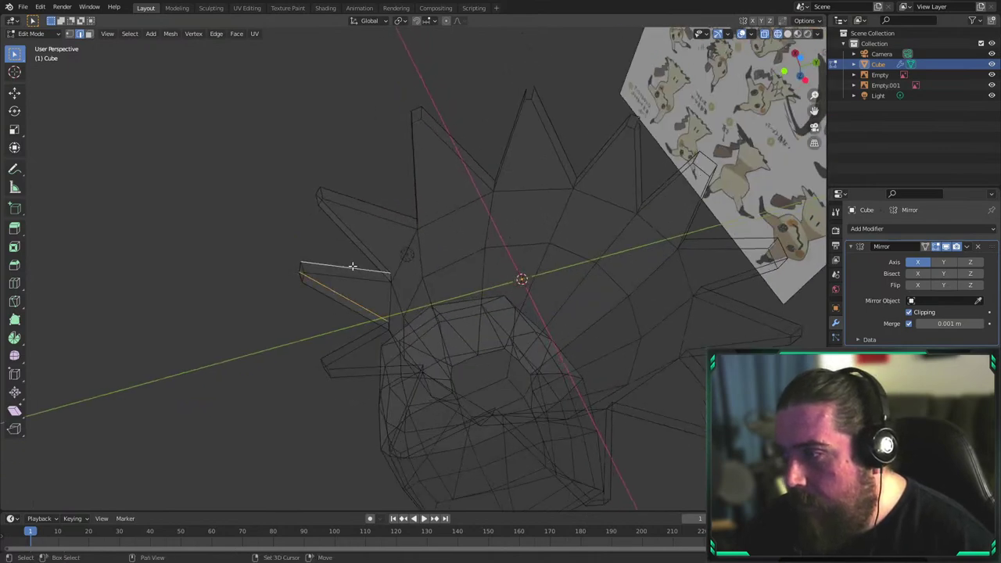
pyautogui.press('f')
pyautogui.click(363, 233)
pyautogui.keyDown('shift'); pyautogui.click(388, 202); pyautogui.keyUp('shift')
pyautogui.press('f')
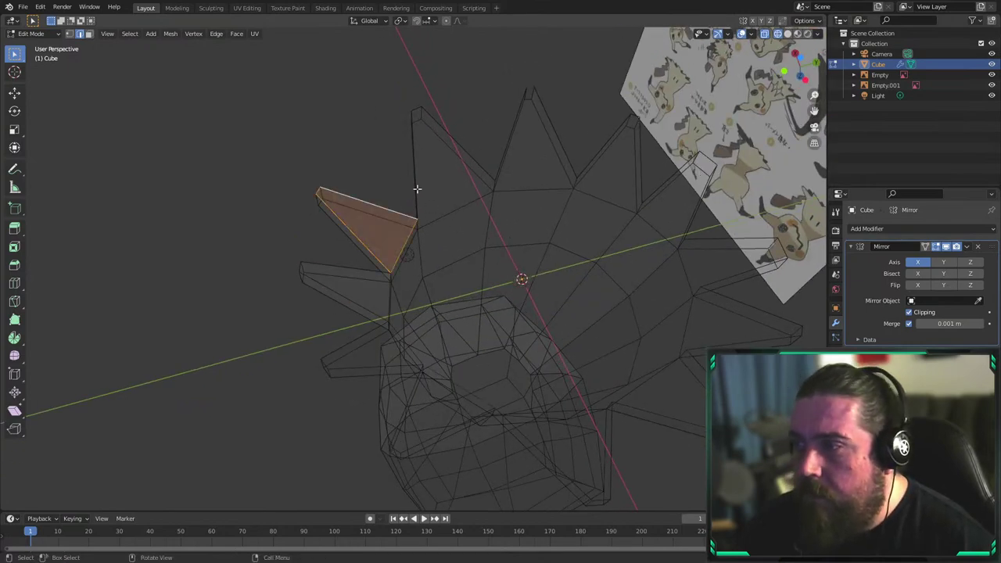
pyautogui.moveTo(417, 189); pyautogui.dragTo(445, 105, button='middle')
pyautogui.click(444, 105)
pyautogui.keyDown('shift'); pyautogui.click(401, 136); pyautogui.keyUp('shift')
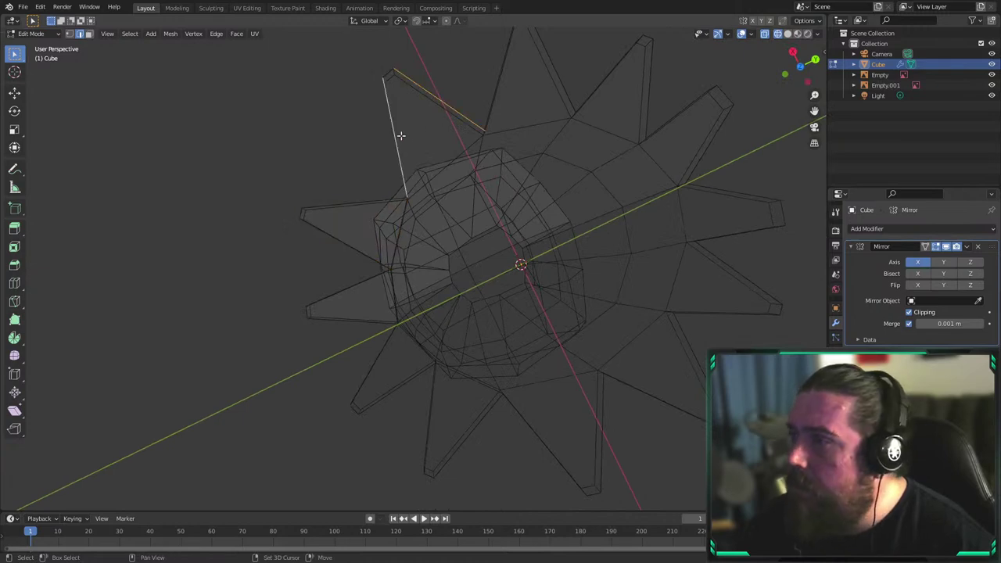
pyautogui.press('f')
pyautogui.hotkey('ctrl', 'z')
# Examine the thickened hem flaps in solid shading from the side and from below
pyautogui.moveTo(553, 75); pyautogui.dragTo(504, 248, button='middle')
pyautogui.click(504, 233)
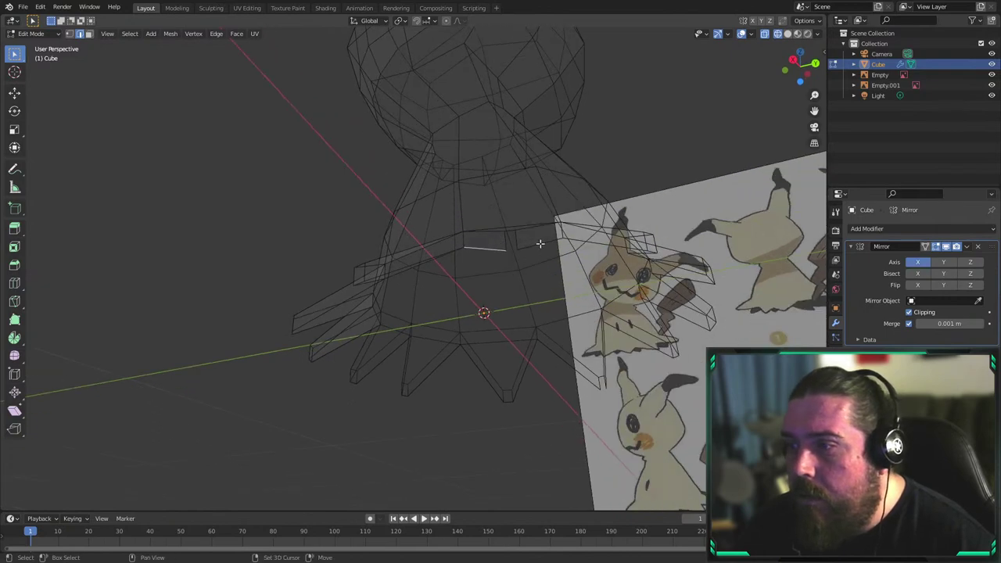
pyautogui.keyDown('shift'); pyautogui.click(540, 244); pyautogui.keyUp('shift')
pyautogui.hotkey('shift', 'z')
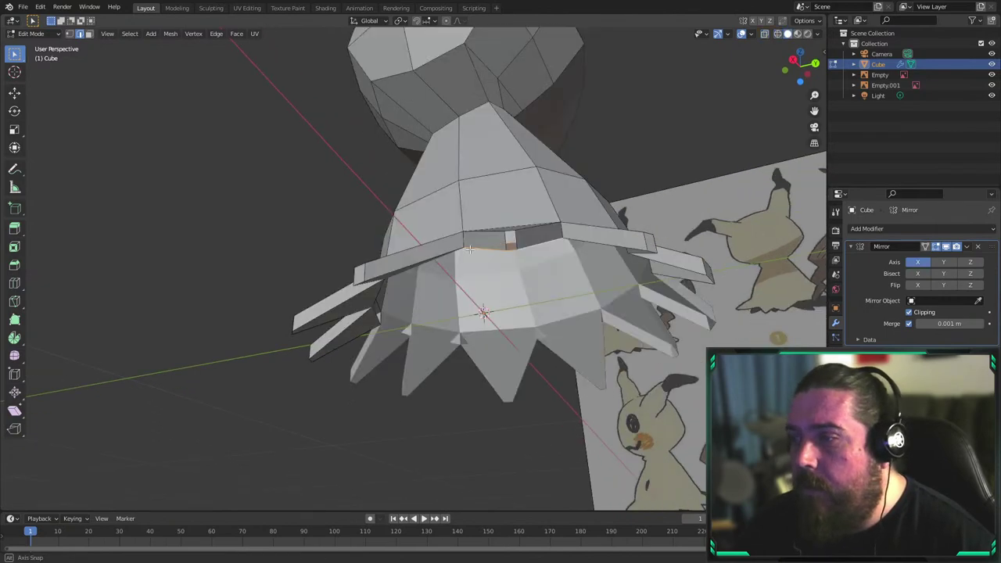
pyautogui.moveTo(529, 243); pyautogui.dragTo(529, 289, button='middle')
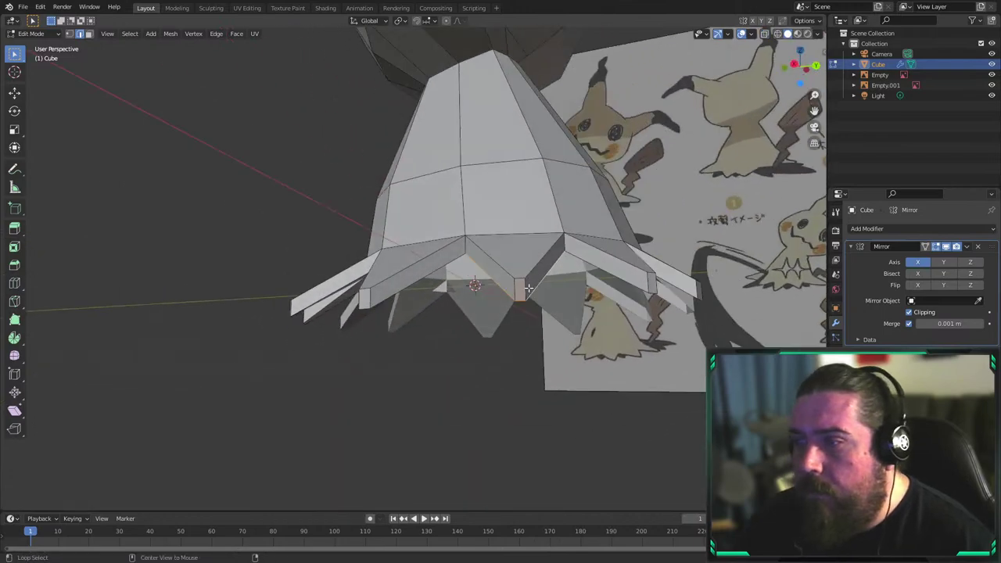
pyautogui.moveTo(608, 307); pyautogui.dragTo(381, 195, button='middle')
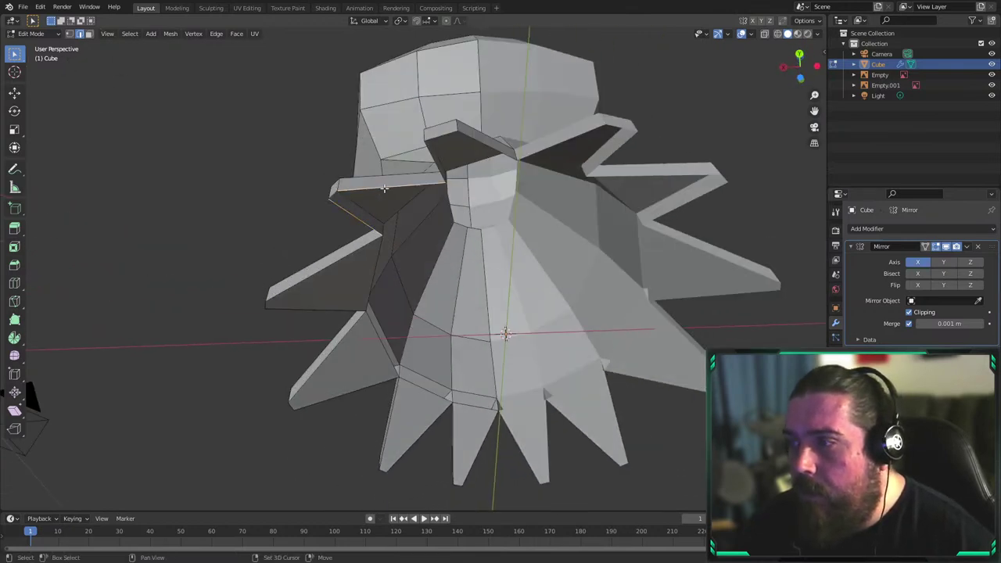
pyautogui.click(384, 190)
pyautogui.click(435, 162)
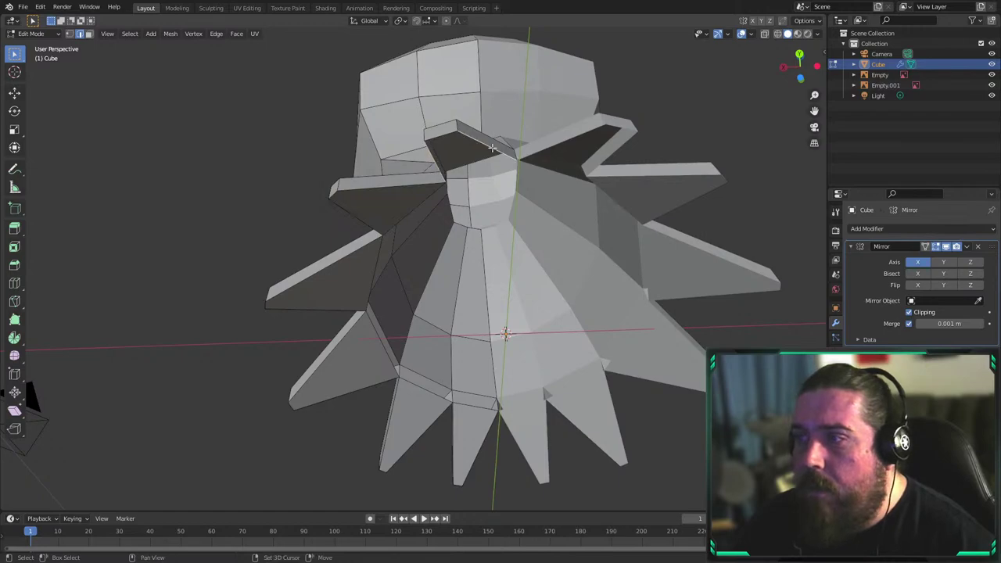
pyautogui.keyDown('shift'); pyautogui.click(492, 147); pyautogui.keyUp('shift')
pyautogui.moveTo(457, 183); pyautogui.dragTo(472, 243, button='middle')
# In the side view with see-through display, select the end faces of all hem flaps and move them upward along Z
pyautogui.press('KP_3')
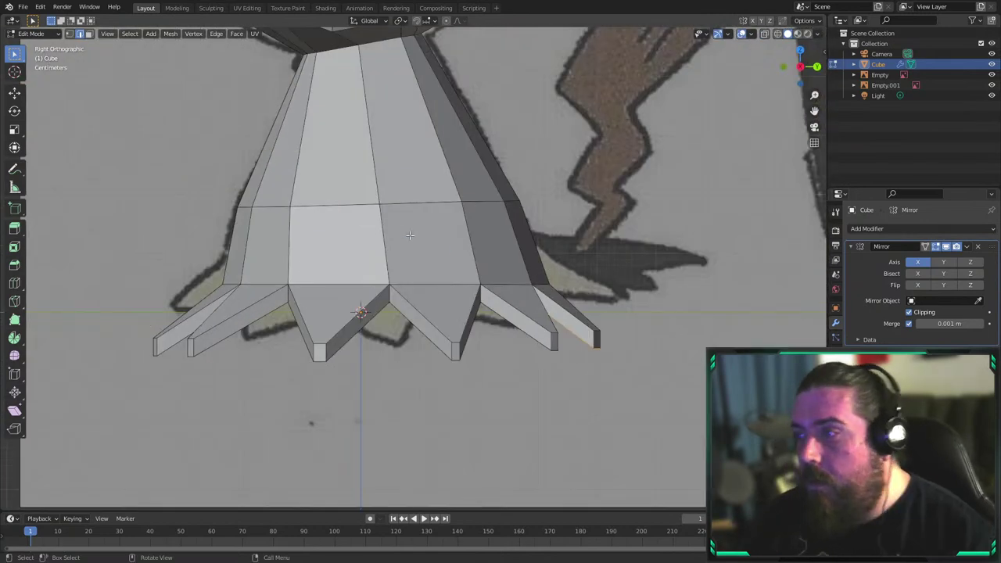
pyautogui.hotkey('alt', 'z')
pyautogui.click(428, 284)
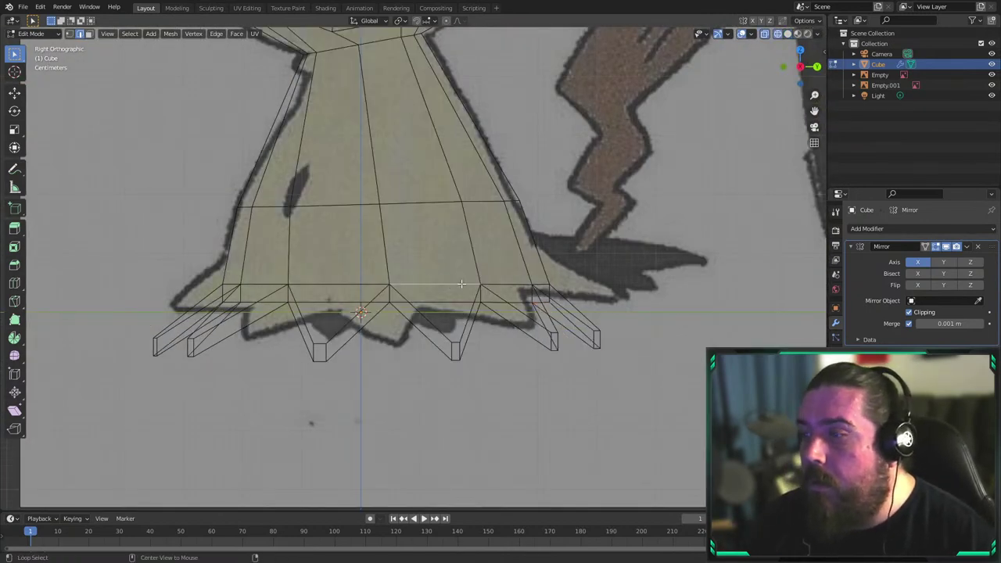
pyautogui.moveTo(428, 285); pyautogui.dragTo(492, 290, button='middle')
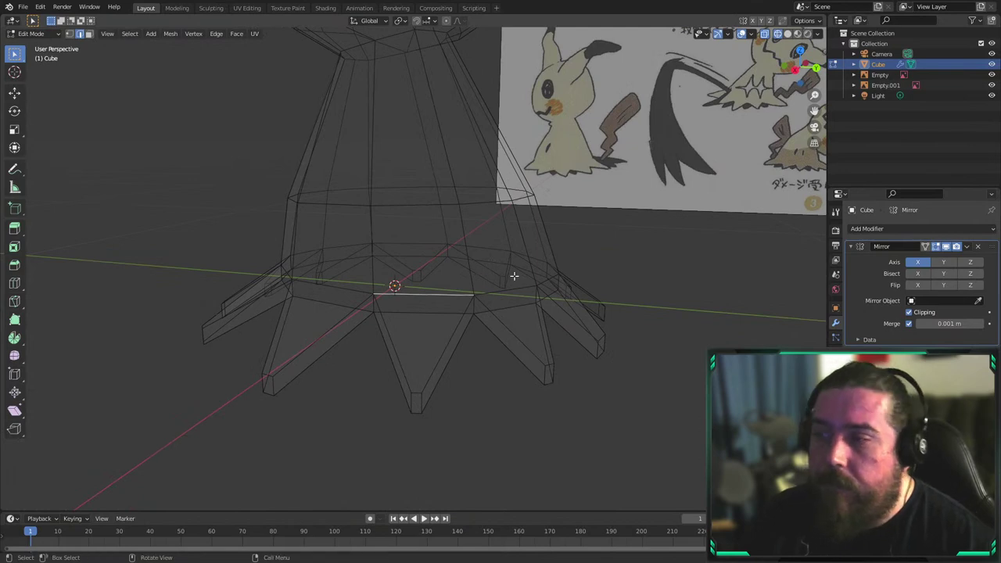
pyautogui.moveTo(538, 315); pyautogui.dragTo(482, 284, button='middle')
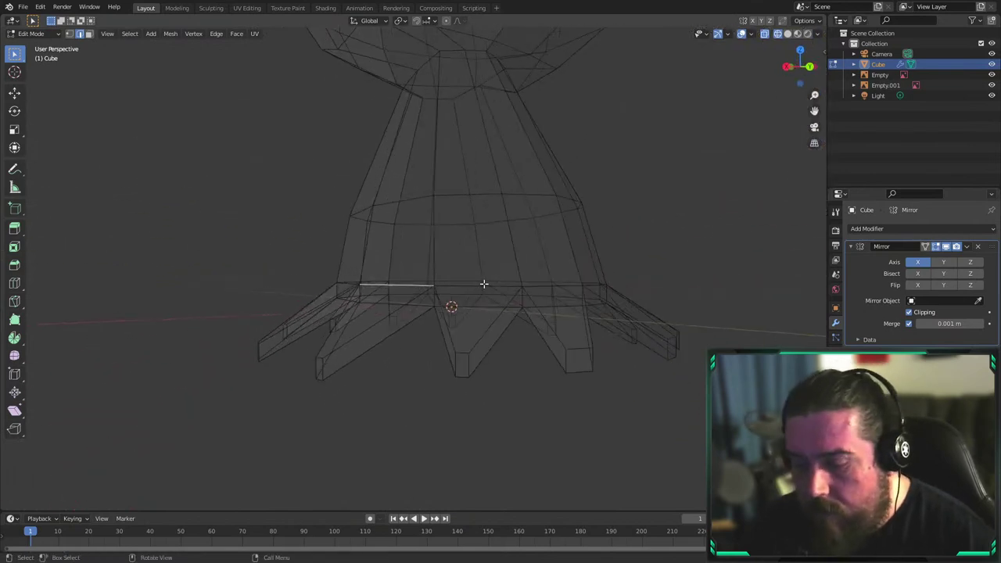
pyautogui.press('KP_5')
pyautogui.press('KP_3')
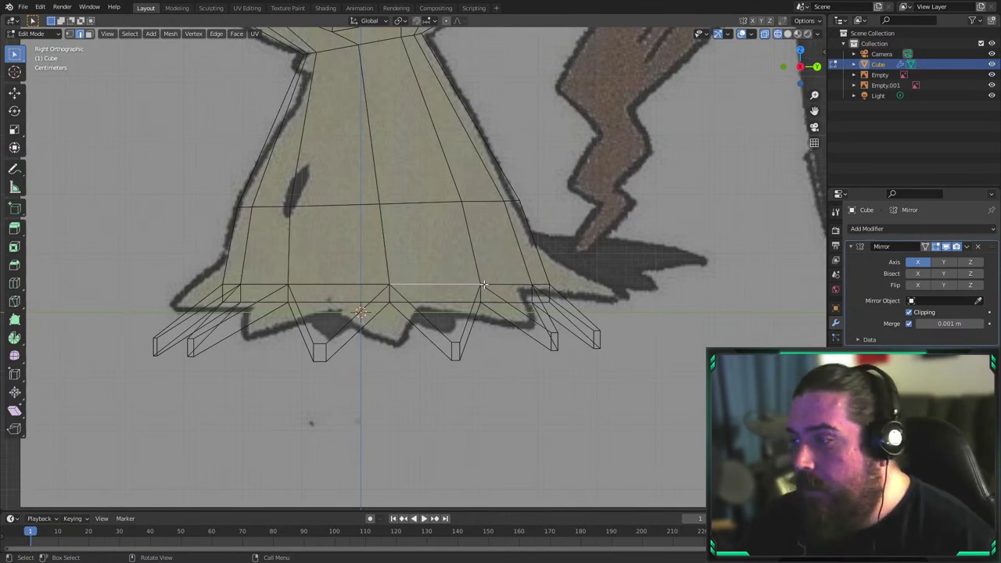
pyautogui.press('1')
pyautogui.press('3')
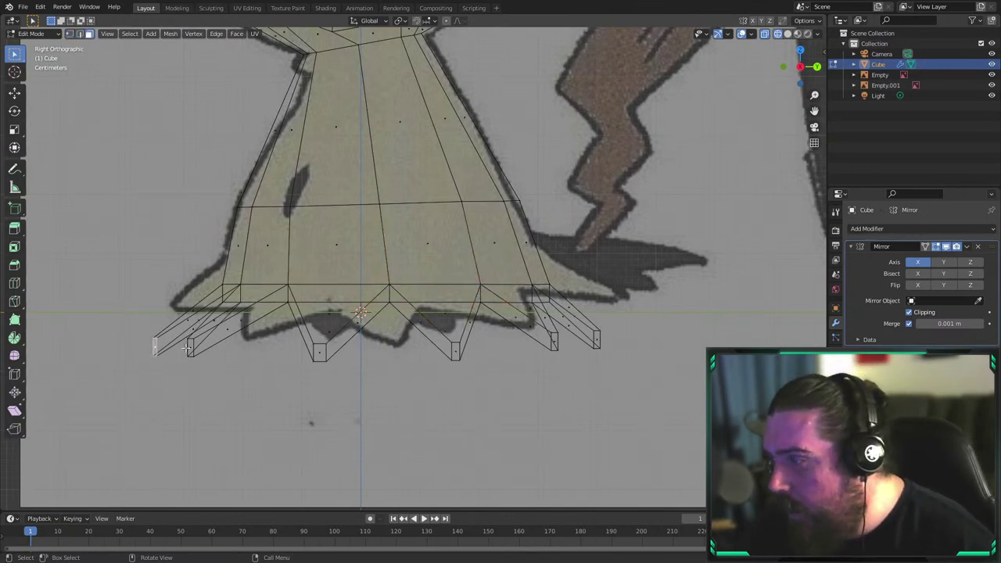
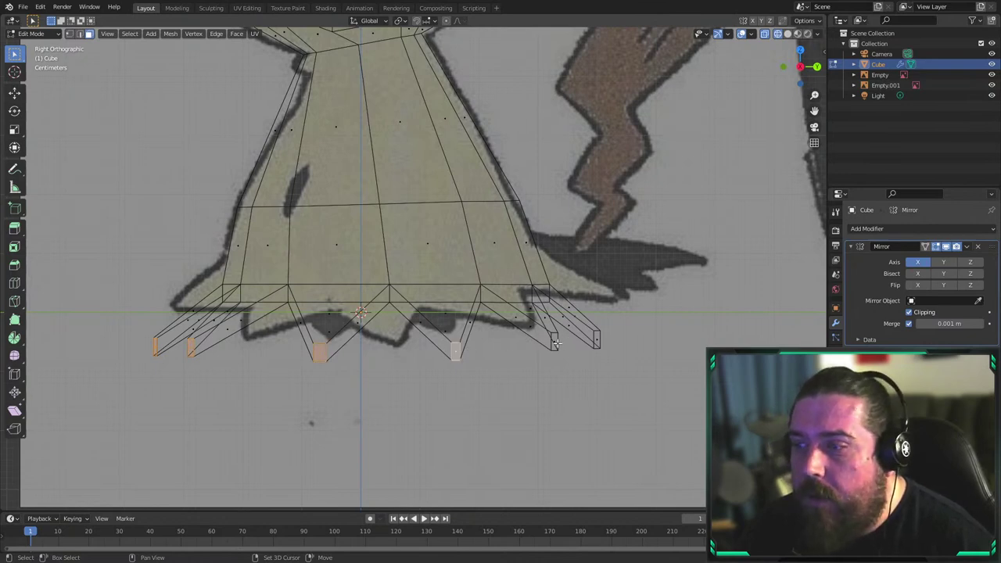
pyautogui.press('g')
pyautogui.press('z')
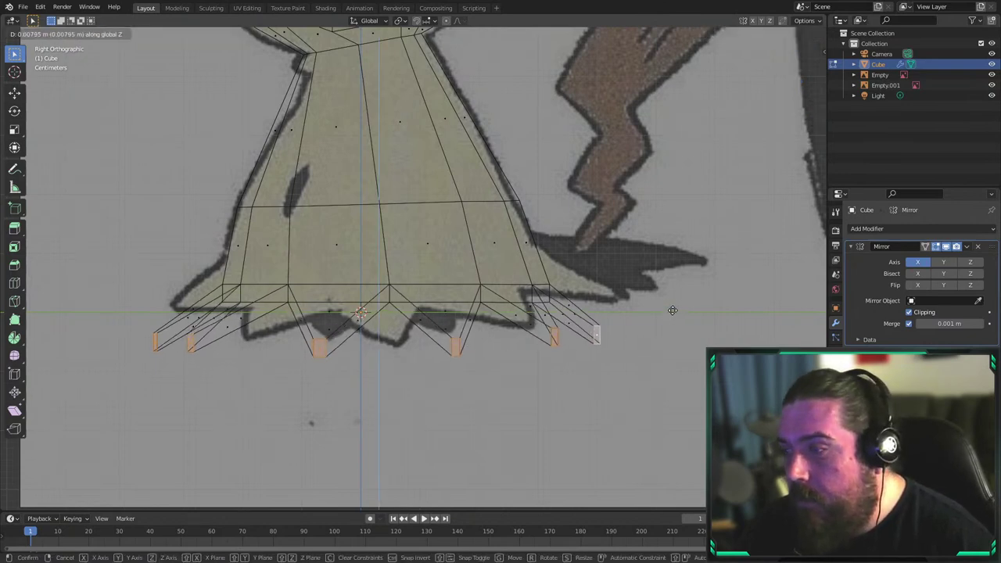
pyautogui.click(672, 291)
# Deselect the flap ends and inspect the whole model in solid shading from several angles
pyautogui.click(590, 409)
pyautogui.press('z')
pyautogui.click(608, 398)
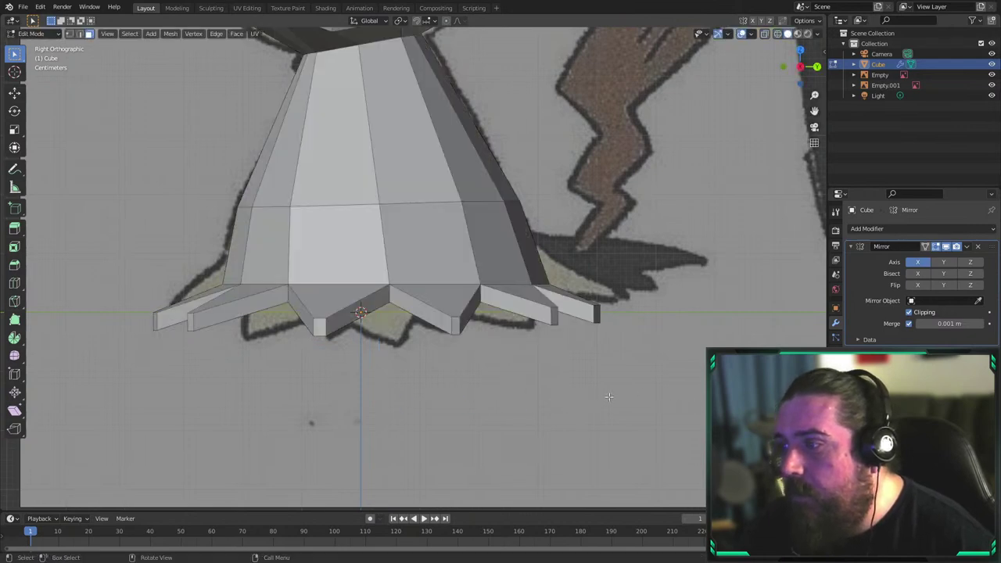
pyautogui.scroll(-3, 579, 398)
pyautogui.moveTo(455, 398)
pyautogui.mouseDown(button='middle')
pyautogui.moveTo(548, 399)
pyautogui.moveTo(516, 425)
pyautogui.mouseUp(button='middle')
pyautogui.scroll(-6, 521, 381)
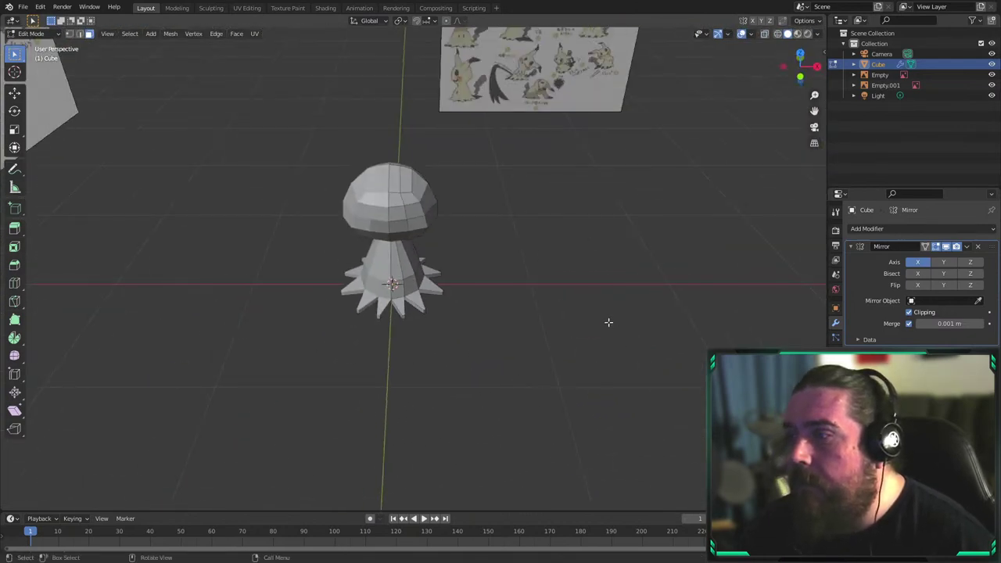
pyautogui.moveTo(608, 322); pyautogui.dragTo(489, 296, button='middle')
# Compare the head and body proportions with the reference sheet in the front and right side views
pyautogui.press('KP_1')
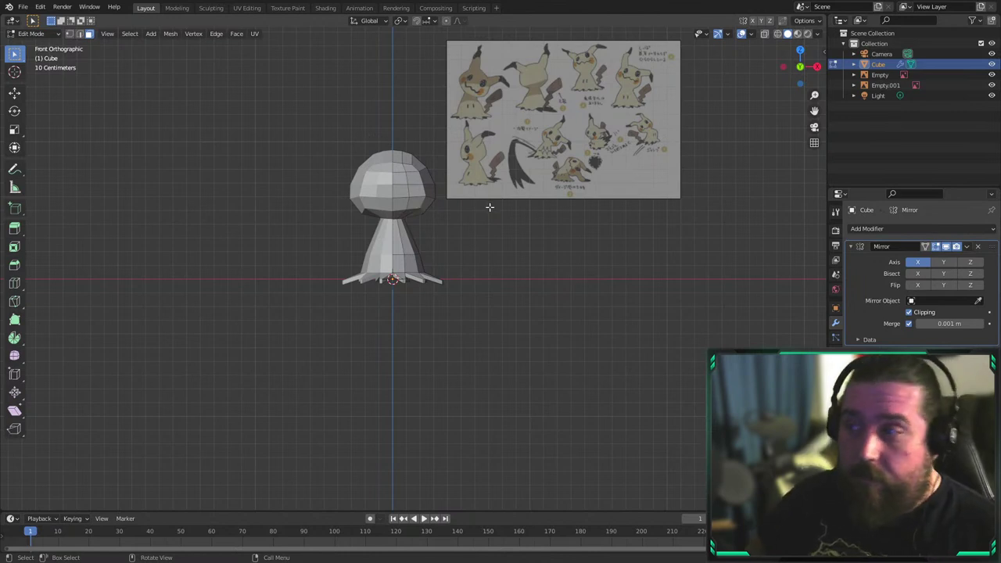
pyautogui.keyDown('shift'); pyautogui.moveTo(489, 161); pyautogui.dragTo(514, 223, button='middle'); pyautogui.keyUp('shift')
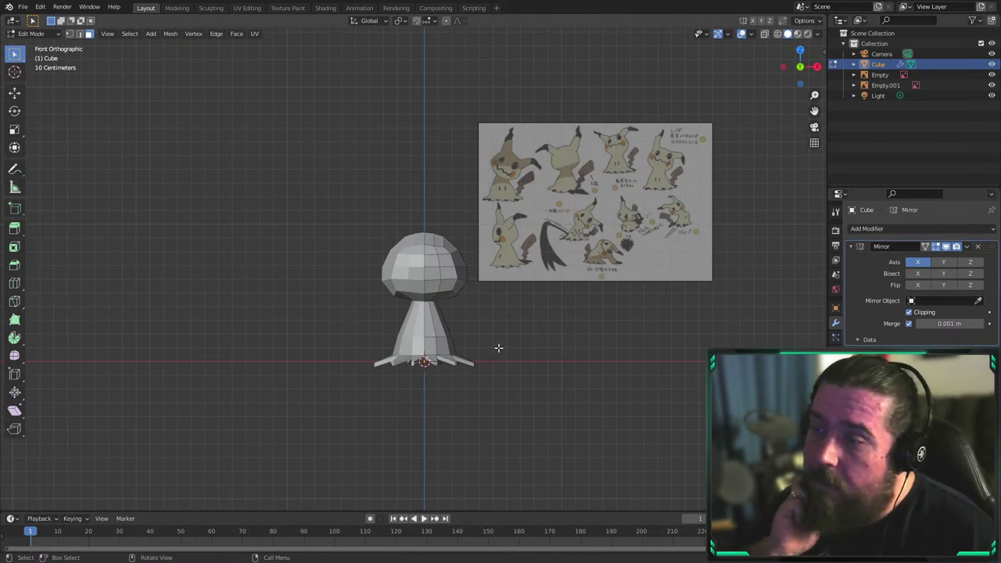
pyautogui.scroll(1, 501, 349)
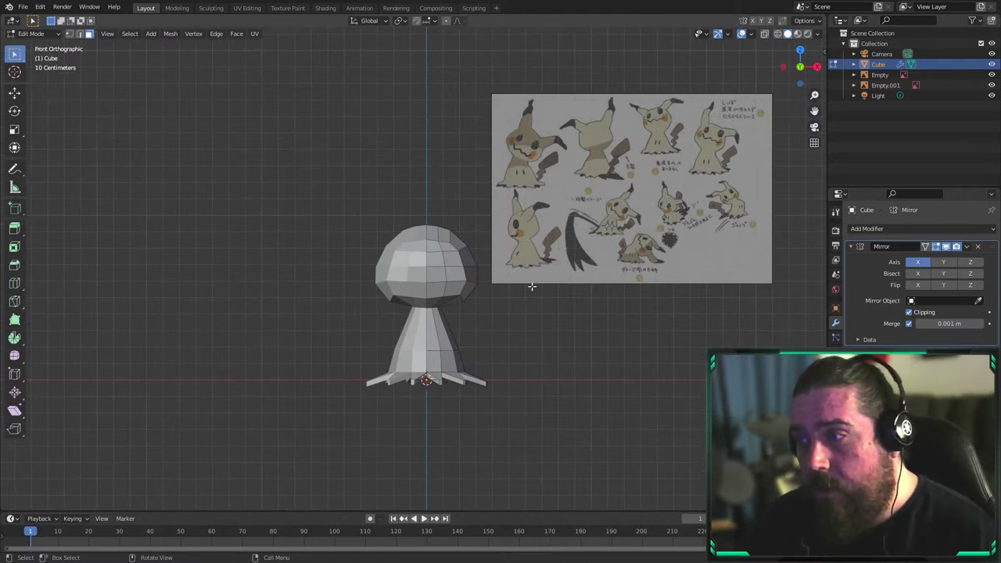
pyautogui.moveTo(532, 286); pyautogui.dragTo(524, 299, button='middle')
pyautogui.press('KP_3')
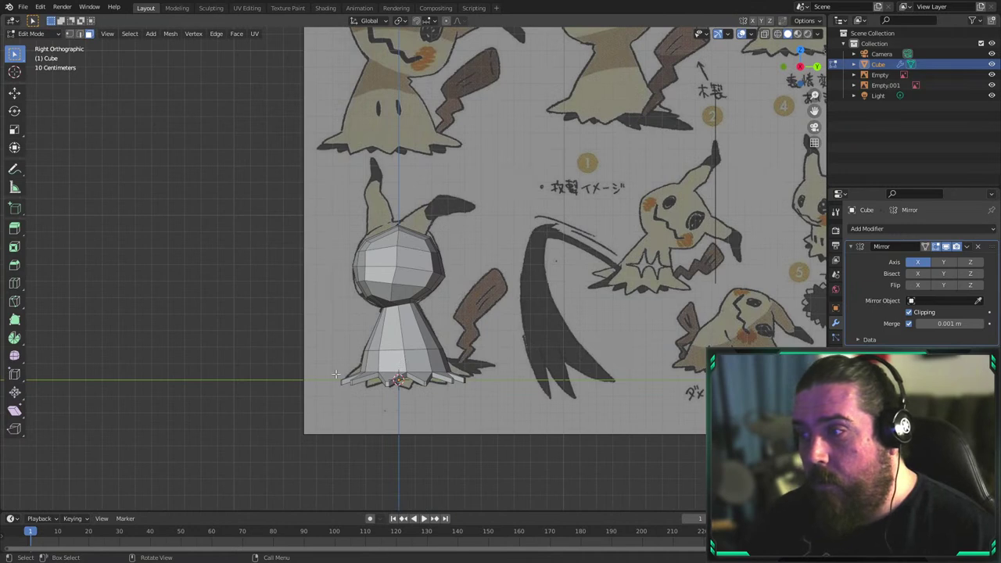
pyautogui.press('z')
pyautogui.click(445, 273)
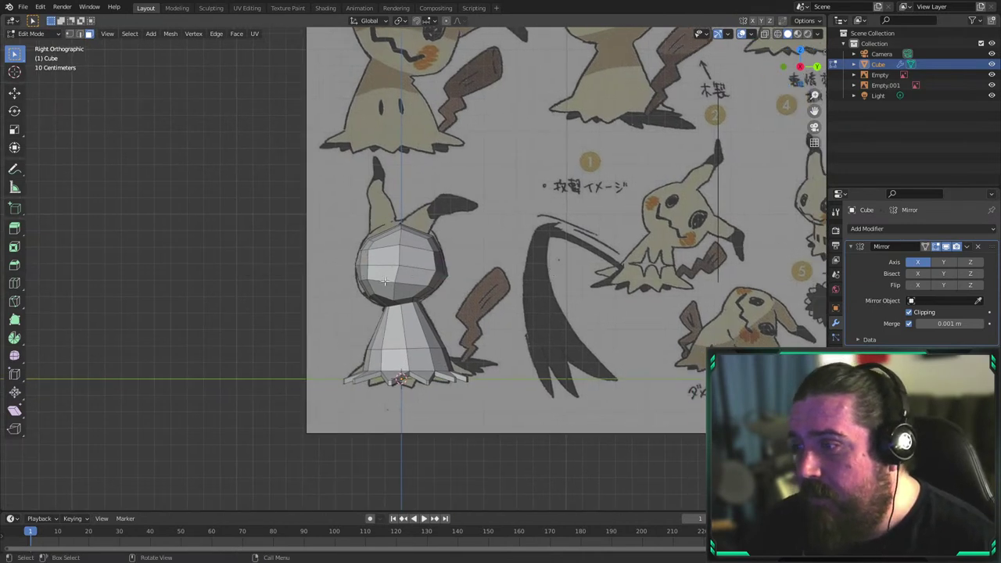
# Add a centred horizontal loop cut around the upper part of the body and scale the new ring outward
pyautogui.moveTo(444, 273); pyautogui.dragTo(523, 334, button='middle')
pyautogui.hotkey('ctrl', 'r')
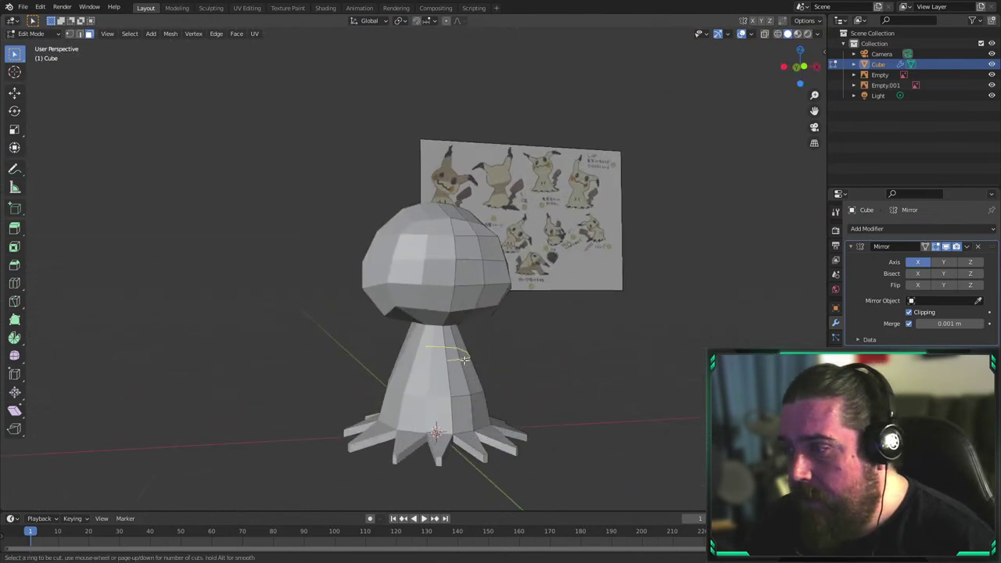
pyautogui.click(522, 336)
pyautogui.rightClick(541, 346)
pyautogui.press('s')
pyautogui.click(559, 346)
pyautogui.moveTo(589, 383); pyautogui.dragTo(487, 394, button='middle')
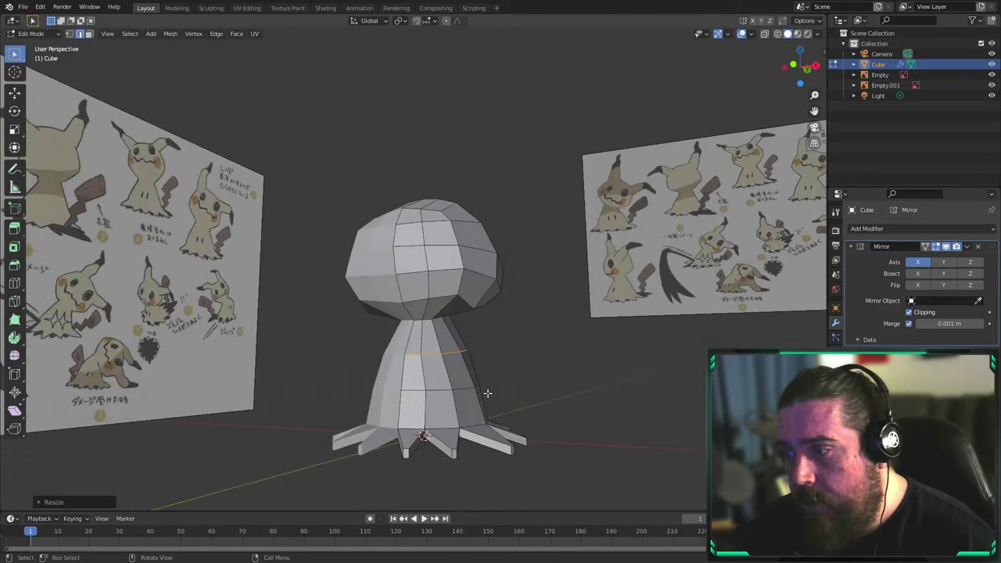
# Select the lower horizontal edge loop of the body, scale it outward to round the dress, and deselect it
pyautogui.keyDown('alt'); pyautogui.click(446, 391); pyautogui.keyUp('alt')
pyautogui.press('s')
pyautogui.click(562, 372)
pyautogui.moveTo(561, 372); pyautogui.dragTo(524, 314, button='middle')
pyautogui.hotkey('alt', 'a')
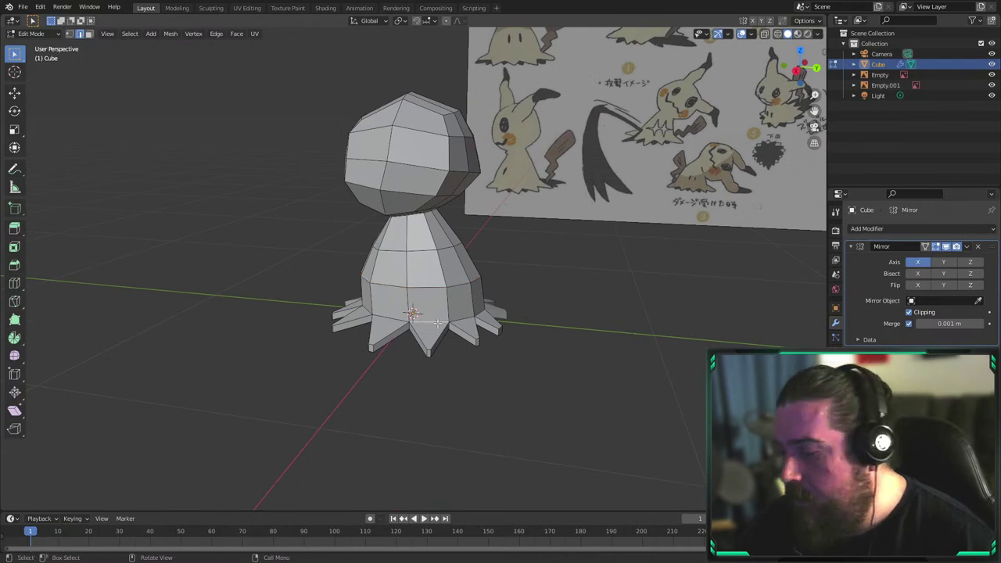
# Select the edge ring where the body meets the hem flaps and move it outward in the front view
pyautogui.scroll(3, 488, 355)
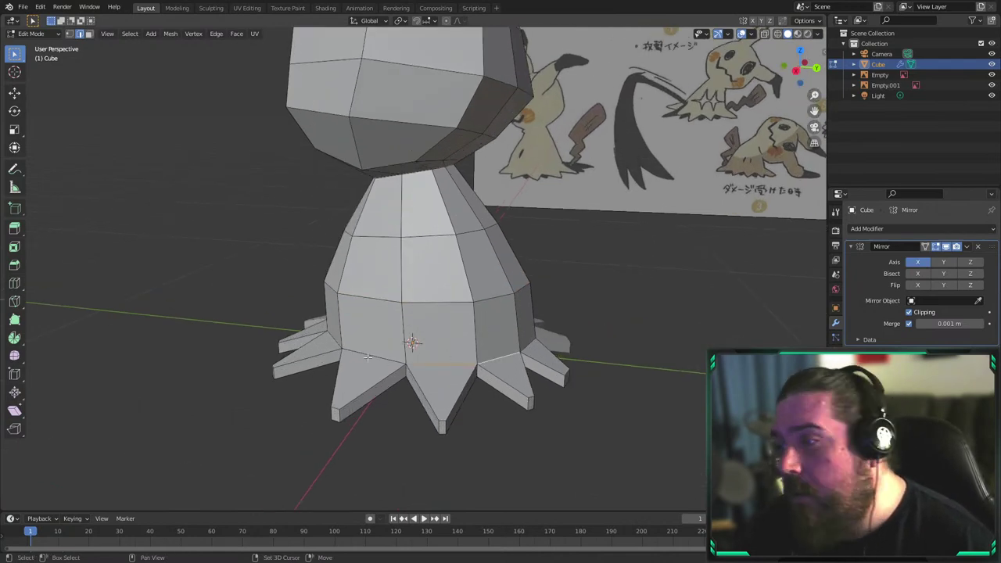
pyautogui.moveTo(331, 342); pyautogui.dragTo(375, 372, button='middle')
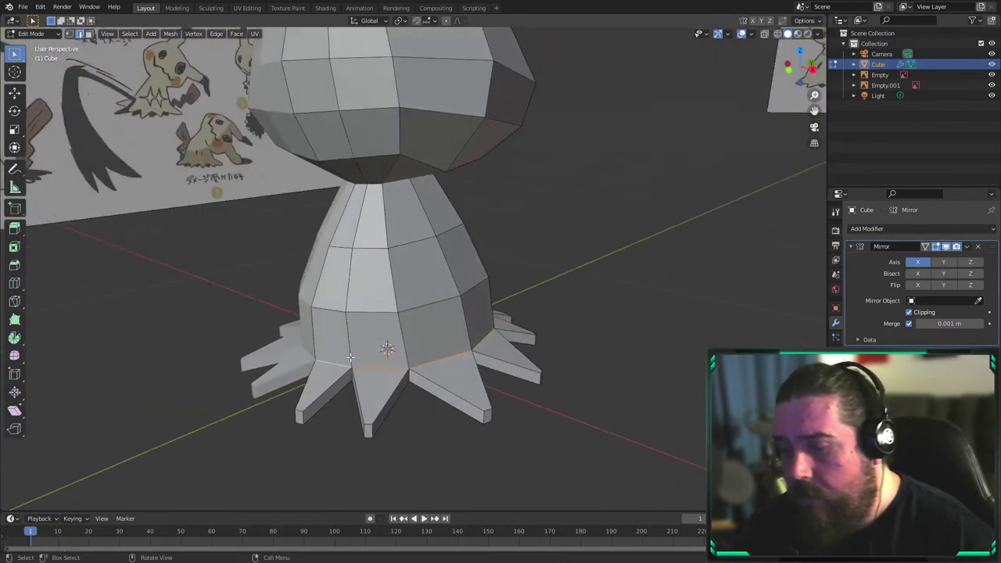
pyautogui.press('KP_1')
pyautogui.press('g')
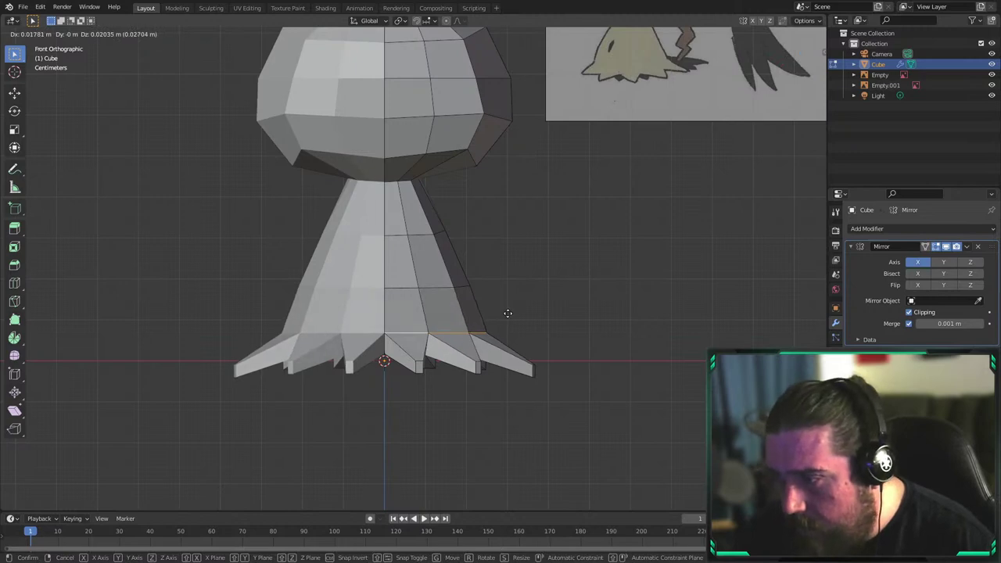
pyautogui.click(492, 312)
# In the right side view, stretch the ring above the hem flaps along Y and shift it slightly toward the front of the body
pyautogui.press('KP_3')
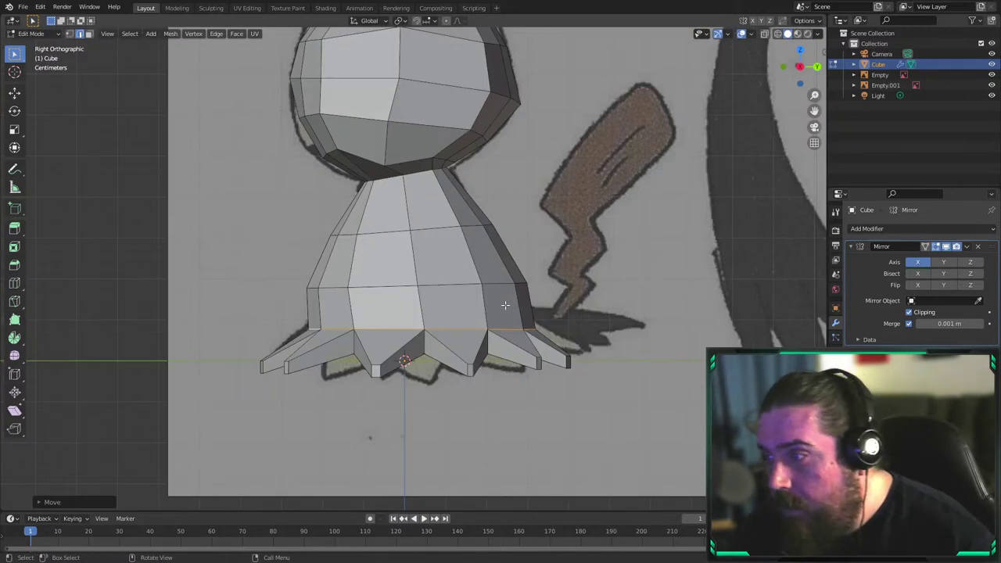
pyautogui.press('s')
pyautogui.press('y')
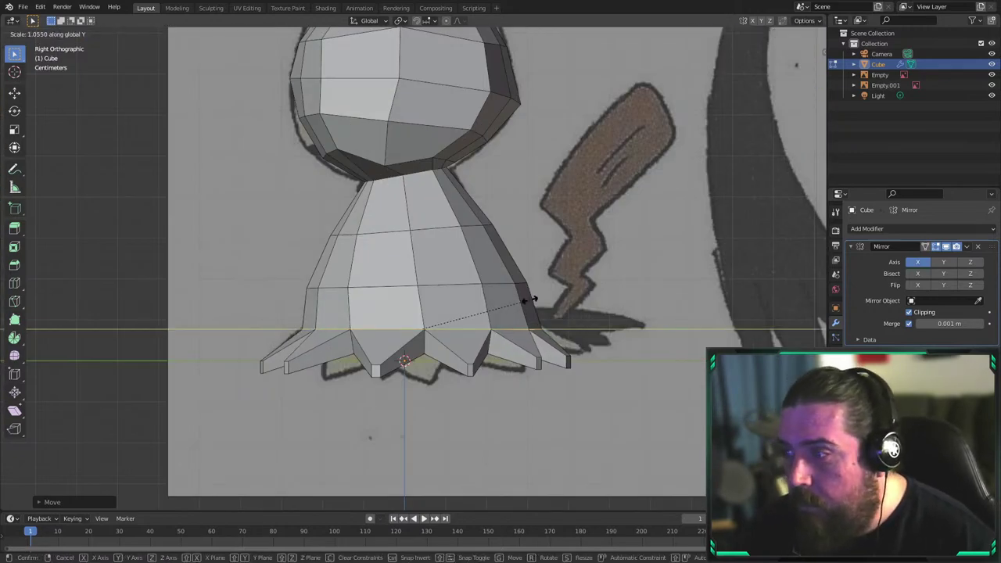
pyautogui.click(531, 299)
pyautogui.press('g')
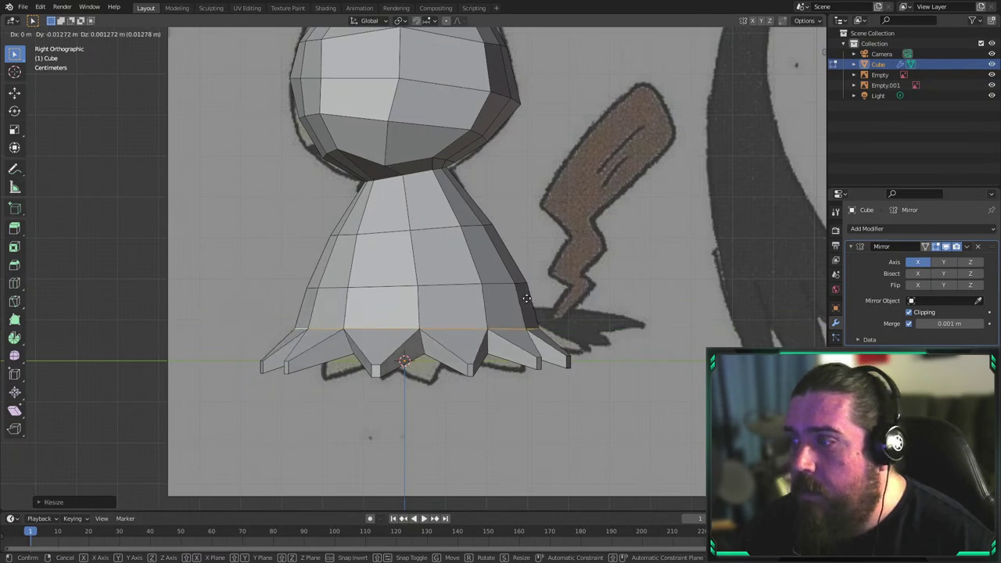
pyautogui.click(526, 298)
pyautogui.hotkey('alt', 'a')
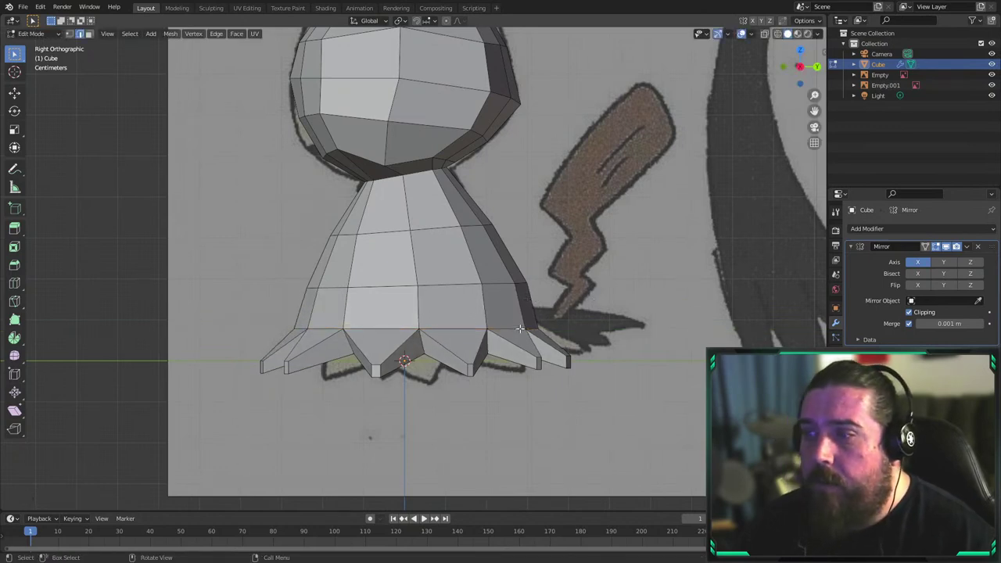
# Deselect the hem ring and show the neck area in the front view with wireframe shading
pyautogui.moveTo(404, 277); pyautogui.dragTo(512, 351, button='middle')
pyautogui.scroll(-6, 566, 317)
pyautogui.press('KP_1')
pyautogui.scroll(3, 461, 296)
pyautogui.hotkey('shift', 'z')
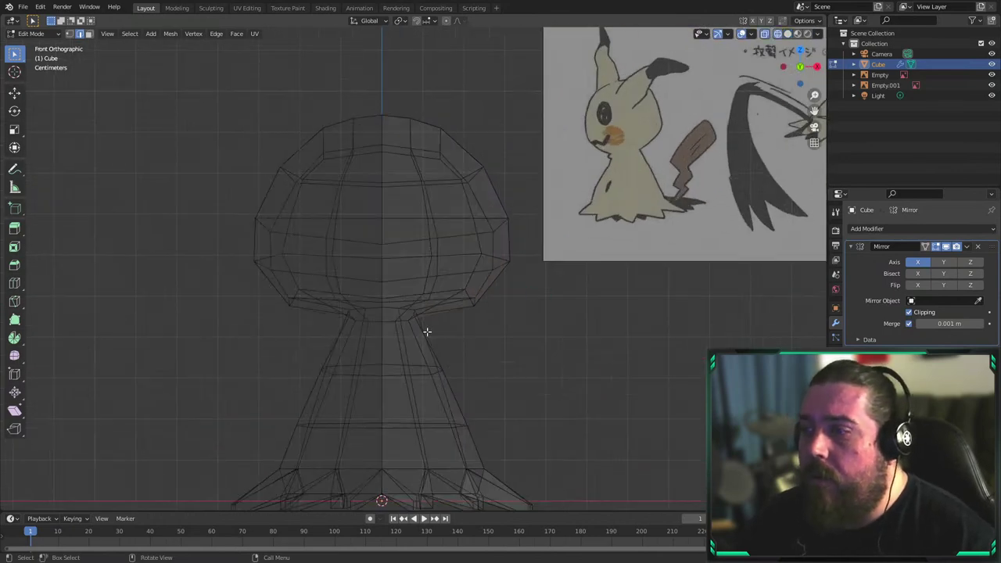
pyautogui.scroll(3, 428, 331)
pyautogui.moveTo(342, 326); pyautogui.dragTo(451, 376)
pyautogui.press('g')
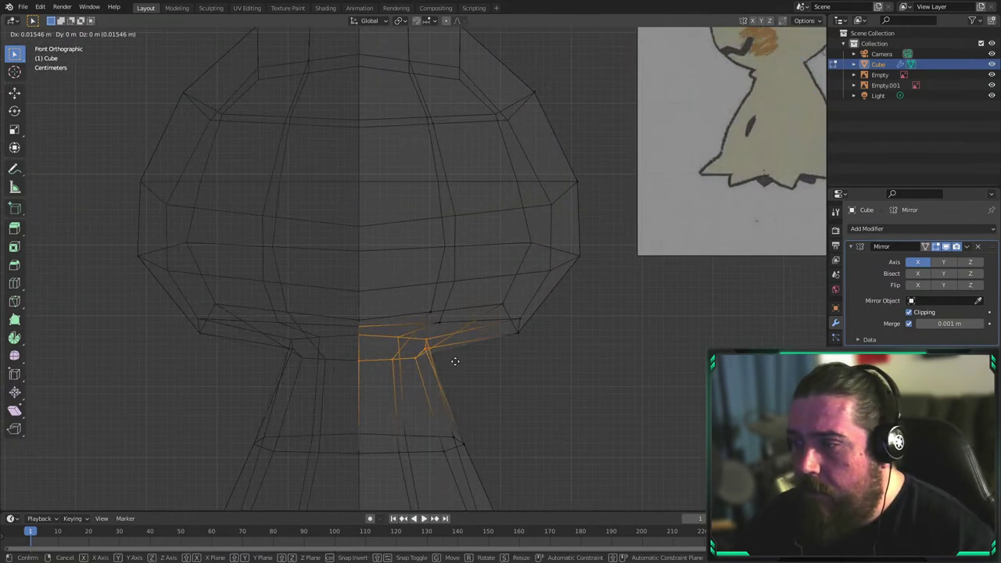
pyautogui.rightClick(456, 362)
# Select the neck vertices without those on the mirror centre line, move them outward along X, and return to solid shading
pyautogui.click(357, 331)
pyautogui.moveTo(380, 334); pyautogui.dragTo(456, 373)
pyautogui.press('g')
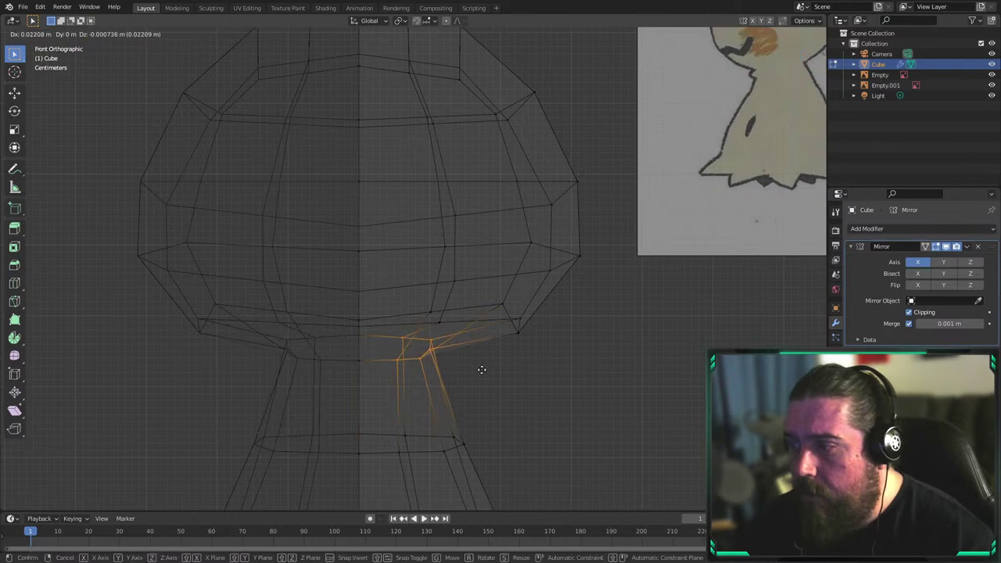
pyautogui.click(480, 368)
pyautogui.hotkey('shift', 'z')
# Compare the head and body profile with the side reference in solid shading, including outside mesh editing with the model deselected
pyautogui.scroll(-6, 608, 355)
pyautogui.moveTo(543, 320)
pyautogui.mouseDown(button='middle')
pyautogui.moveTo(525, 322)
pyautogui.moveTo(532, 331)
pyautogui.mouseUp(button='middle')
pyautogui.press('KP_3')
pyautogui.scroll(7, 300, 324)
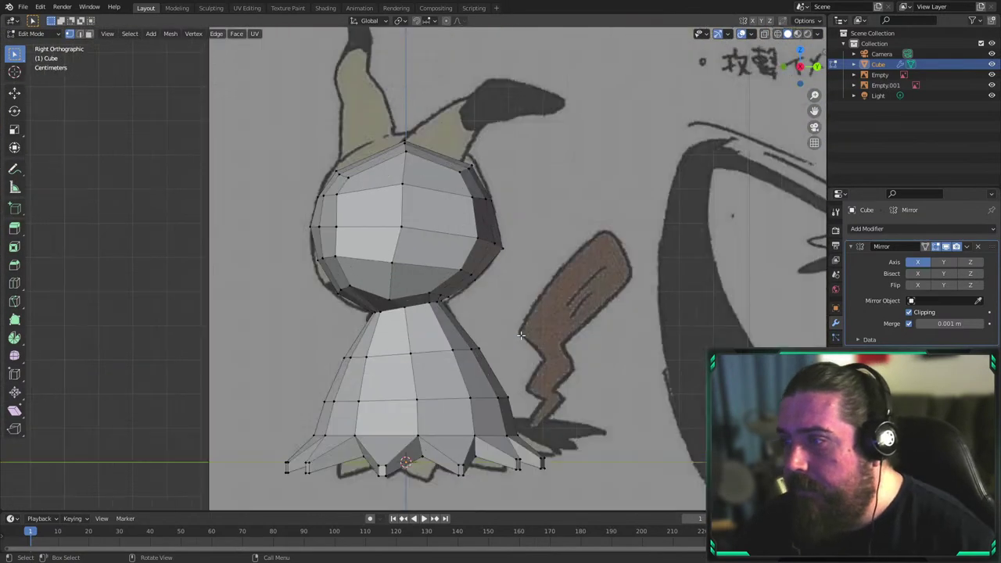
pyautogui.scroll(-3, 300, 324)
pyautogui.hotkey('shift', 'z')
pyautogui.press('z')
pyautogui.click(373, 328)
pyautogui.scroll(-4, 391, 332)
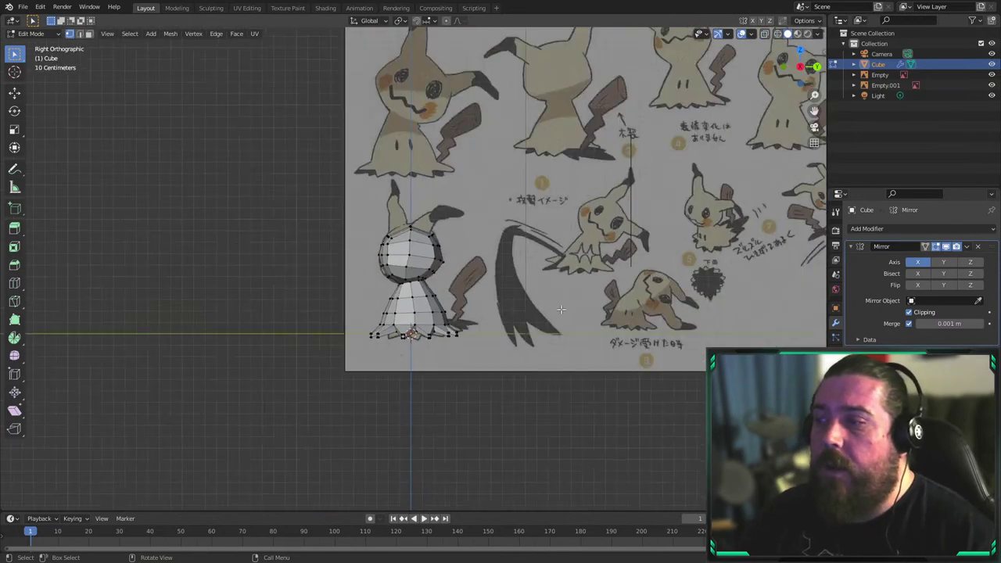
pyautogui.press('Tab')
pyautogui.moveTo(427, 354)
pyautogui.mouseDown(button='middle')
pyautogui.moveTo(458, 369)
pyautogui.moveTo(483, 358)
pyautogui.moveTo(489, 336)
pyautogui.moveTo(613, 284)
pyautogui.moveTo(600, 337)
pyautogui.moveTo(673, 311)
pyautogui.moveTo(490, 297)
pyautogui.moveTo(452, 308)
pyautogui.moveTo(446, 289)
pyautogui.mouseUp(button='middle')
pyautogui.click(484, 357)
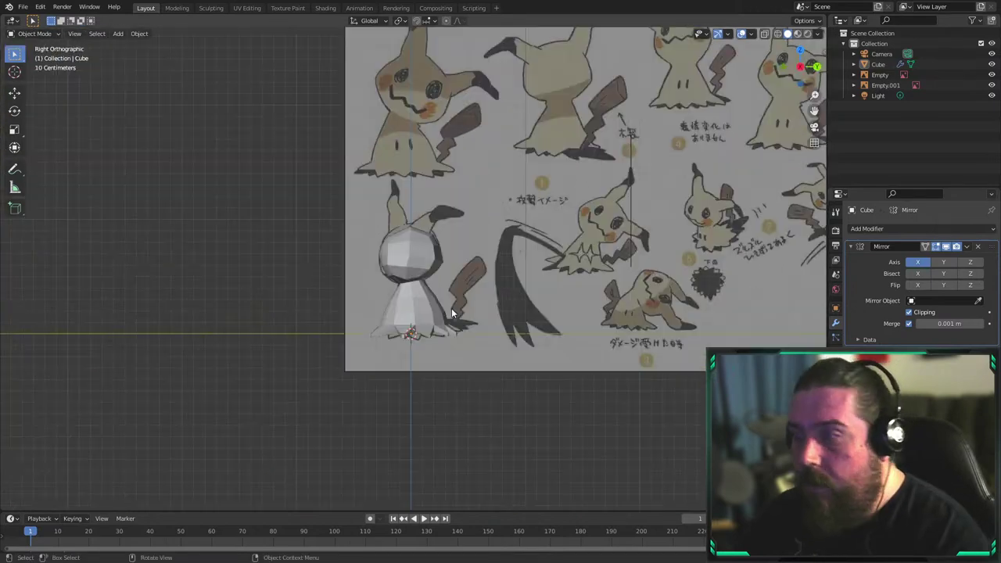
pyautogui.scroll(2, 418, 256)
# Resume editing the mesh and add a vertical loop cut through the rear half of the head and body
pyautogui.press('Tab')
pyautogui.scroll(4, 419, 257)
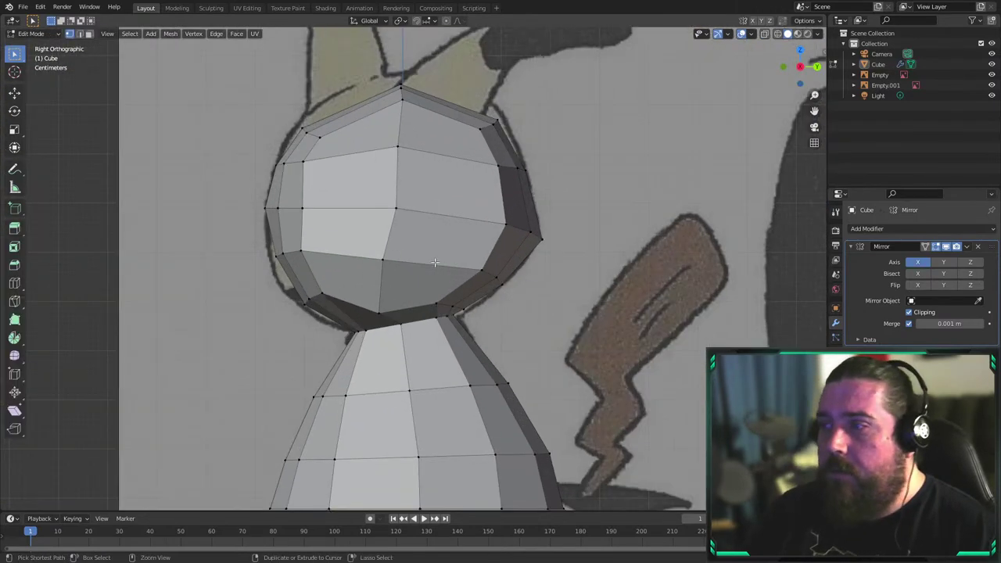
pyautogui.hotkey('ctrl', 'r')
pyautogui.click(435, 261)
pyautogui.click(435, 261)
pyautogui.scroll(-3, 435, 260)
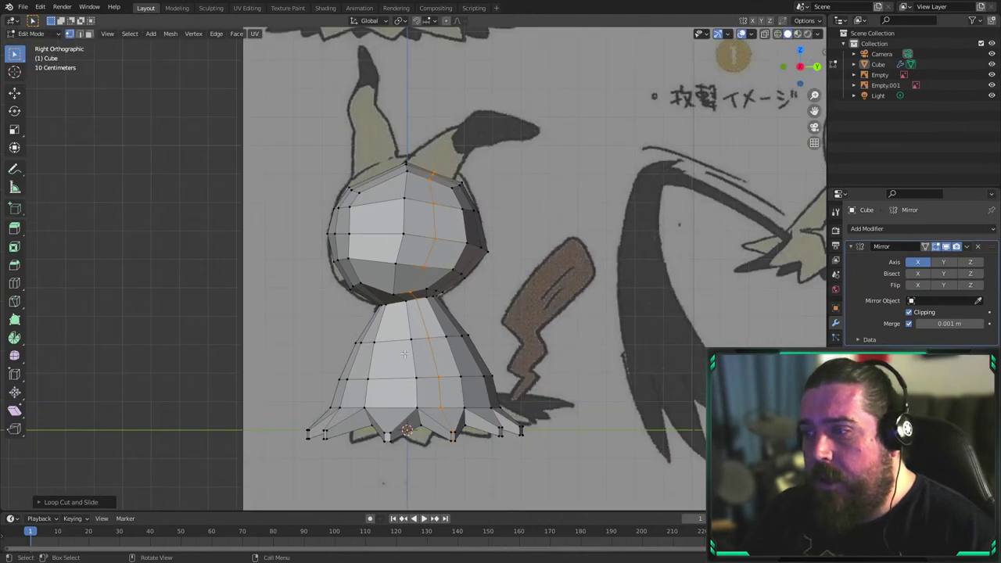
# Add a matching vertical loop cut through the front half of the head and body
pyautogui.moveTo(435, 261); pyautogui.dragTo(457, 389, button='middle')
pyautogui.moveTo(444, 455); pyautogui.dragTo(406, 297, button='middle')
pyautogui.hotkey('ctrl', 'r')
pyautogui.click(391, 224)
pyautogui.click(391, 224)
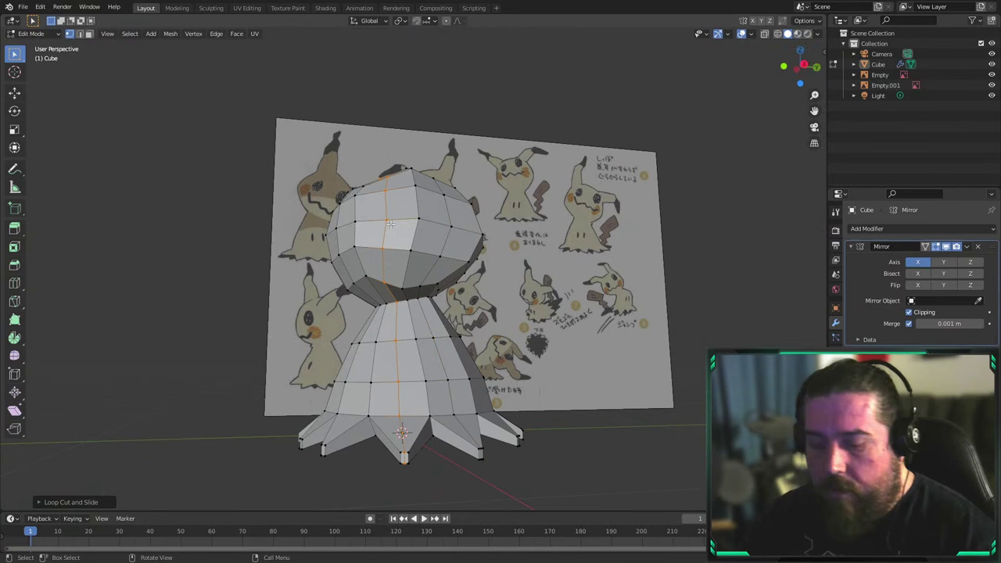
# In the side view with wireframe shading, select all head and neck vertices and apply Smooth Vertices repeatedly
pyautogui.press('KP_3')
pyautogui.hotkey('shift', 'z')
pyautogui.moveTo(266, 124)
pyautogui.mouseDown()
pyautogui.moveTo(532, 277)
pyautogui.moveTo(543, 313)
pyautogui.moveTo(571, 307)
pyautogui.mouseUp()
pyautogui.rightClick(630, 225)
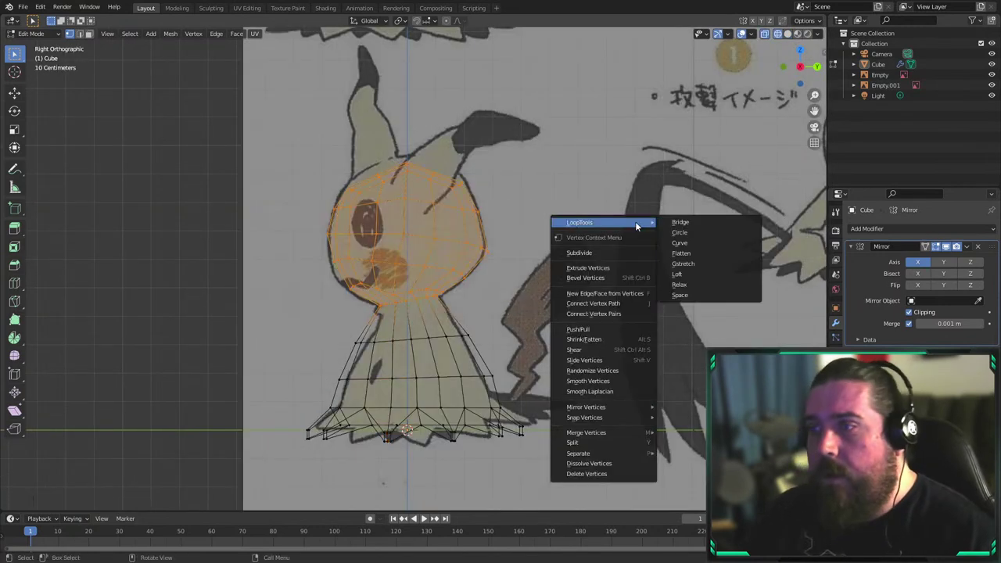
pyautogui.press('q')
pyautogui.click(548, 168)
pyautogui.press('q')
pyautogui.click(548, 167)
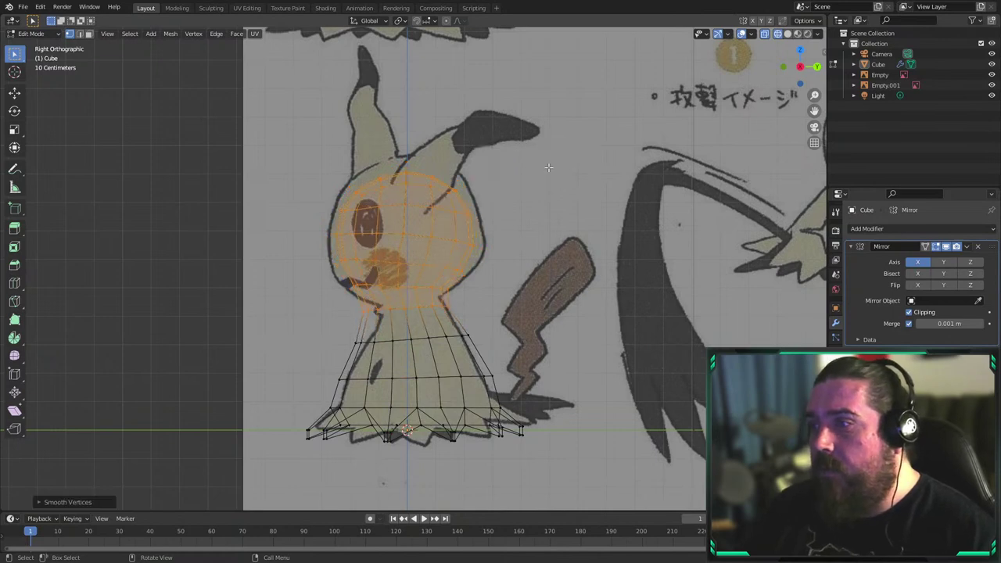
# Scale up the smoothed head, widen it along X, and move it up to match the head outline in the side reference
pyautogui.scroll(2, 577, 222)
pyautogui.scroll(1, 401, 353)
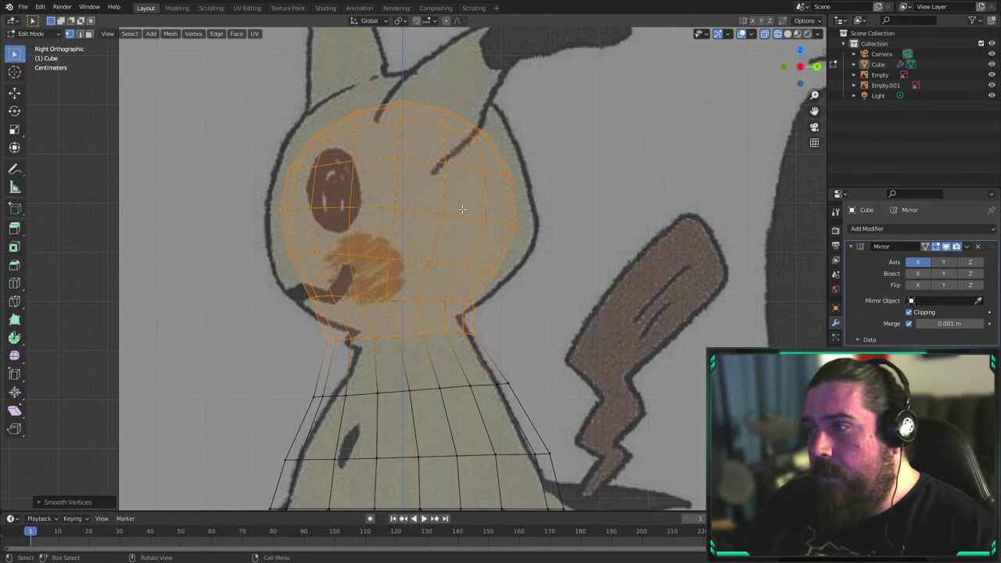
pyautogui.press('KP_1')
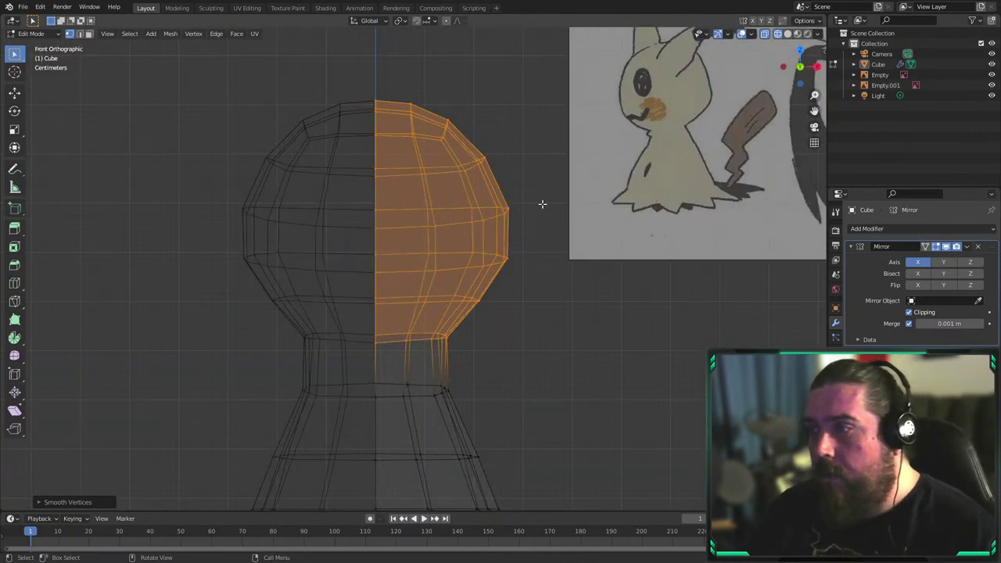
pyautogui.press('s')
pyautogui.click(561, 196)
pyautogui.press('g')
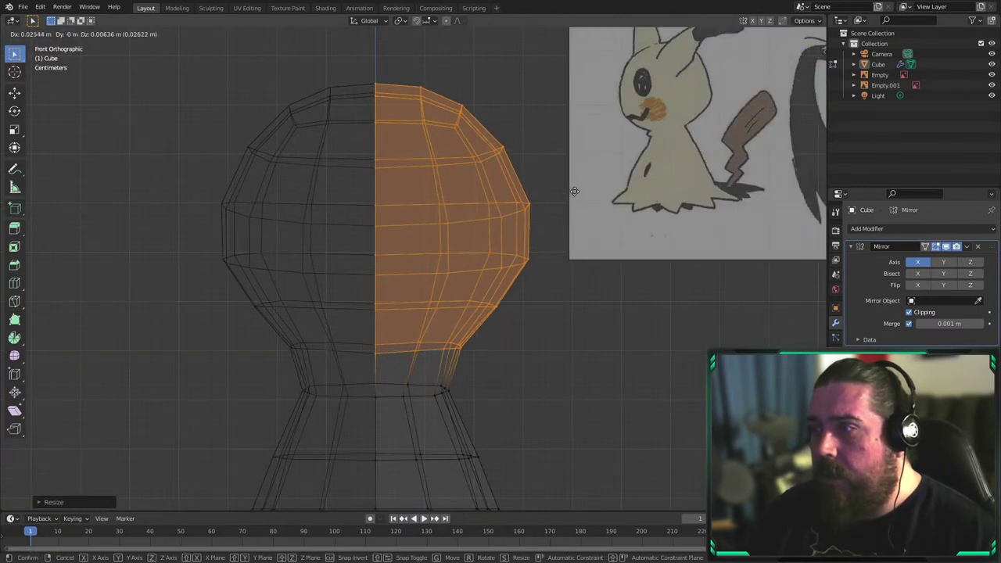
pyautogui.click(573, 191)
pyautogui.press('KP_3')
pyautogui.press('g')
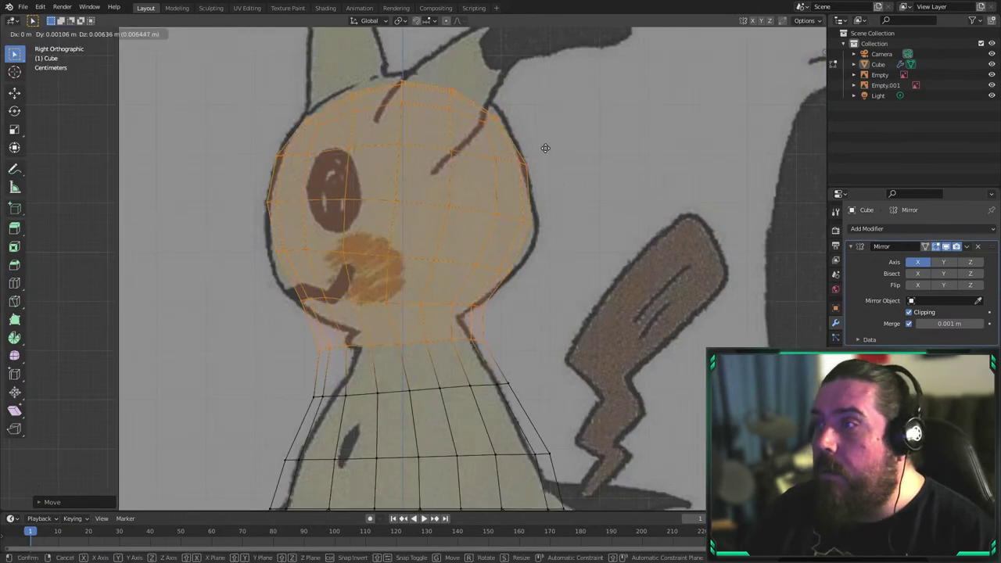
pyautogui.click(543, 145)
# Select the neck edge loop, then scale it down and move it to fit the neck in the side reference
pyautogui.keyDown('alt'); pyautogui.click(412, 345); pyautogui.keyUp('alt')
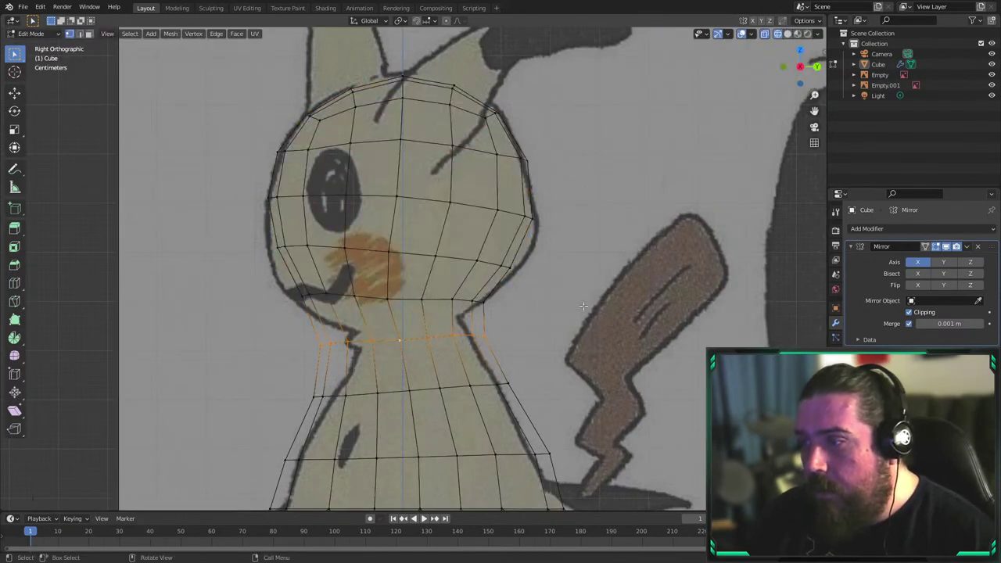
pyautogui.press('s')
pyautogui.click(567, 314)
pyautogui.press('g')
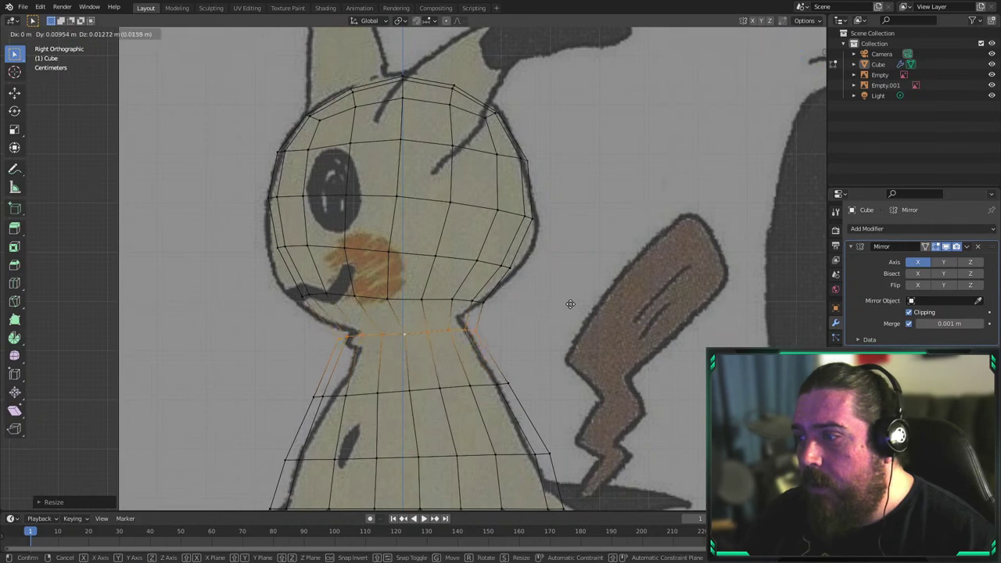
pyautogui.click(576, 304)
pyautogui.press('s')
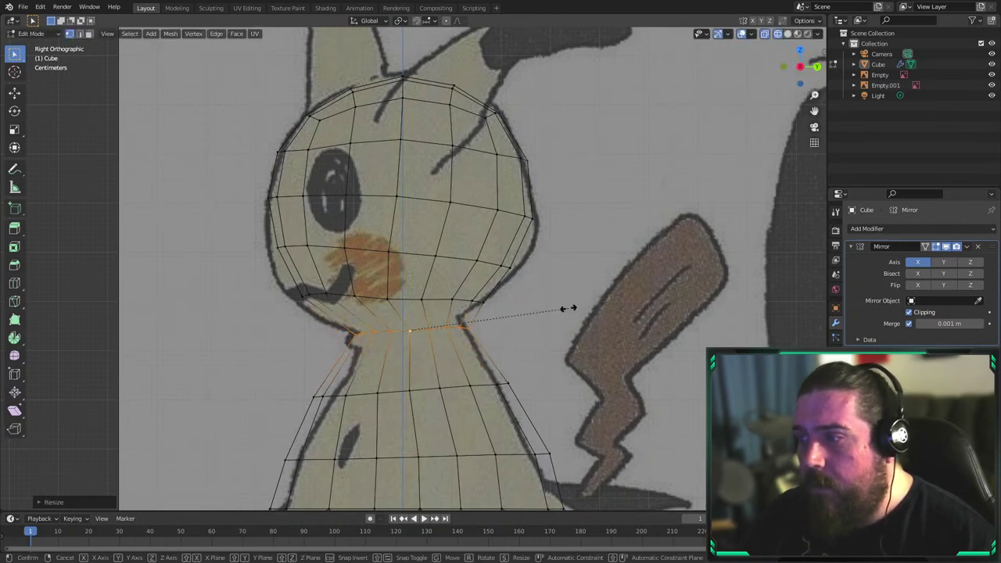
pyautogui.click(569, 308)
# In the front view, scale up the body loop just below the neck and move the neck loop inward
pyautogui.press('KP_1')
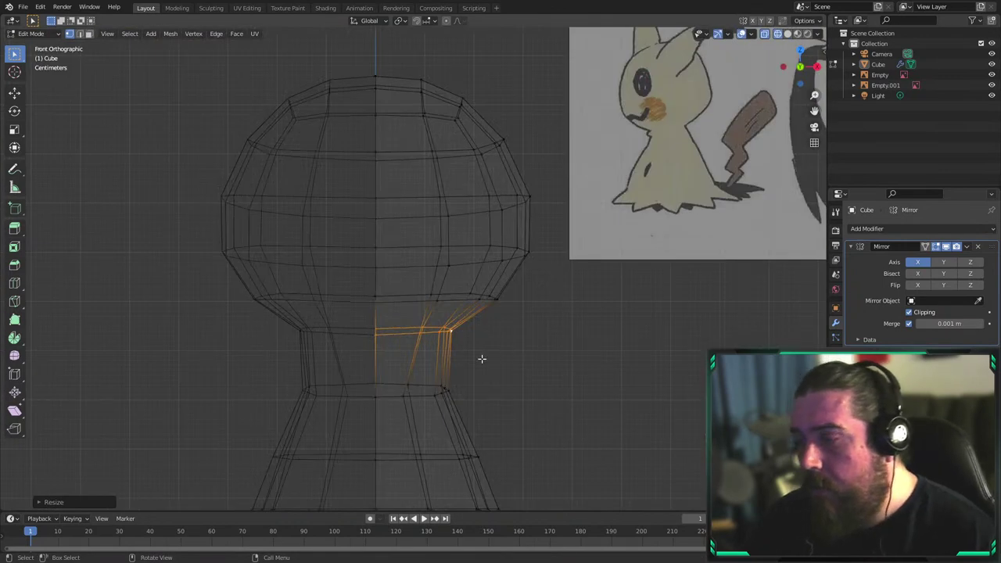
pyautogui.scroll(-3, 496, 369)
pyautogui.scroll(4, 536, 350)
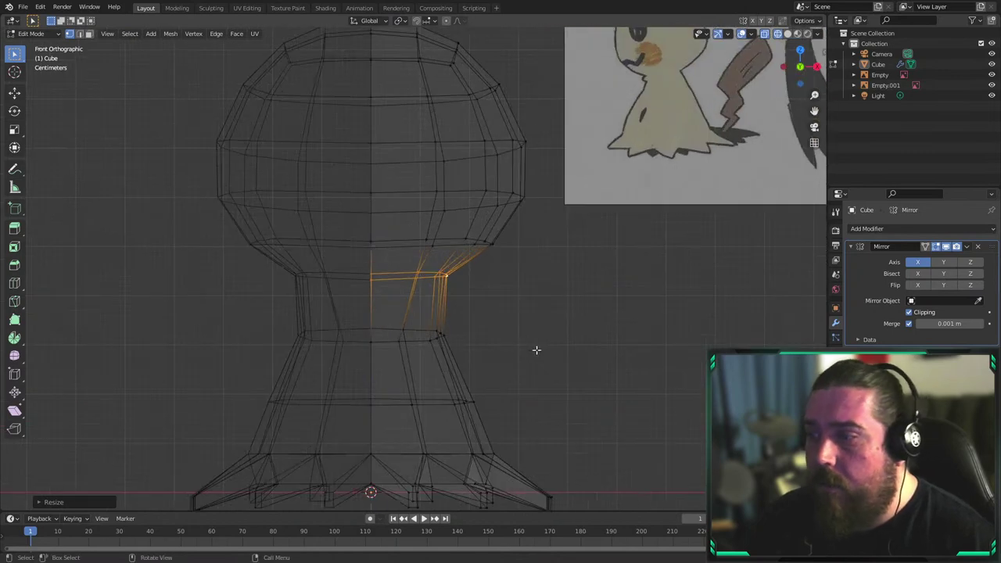
pyautogui.keyDown('alt'); pyautogui.click(410, 342); pyautogui.keyUp('alt')
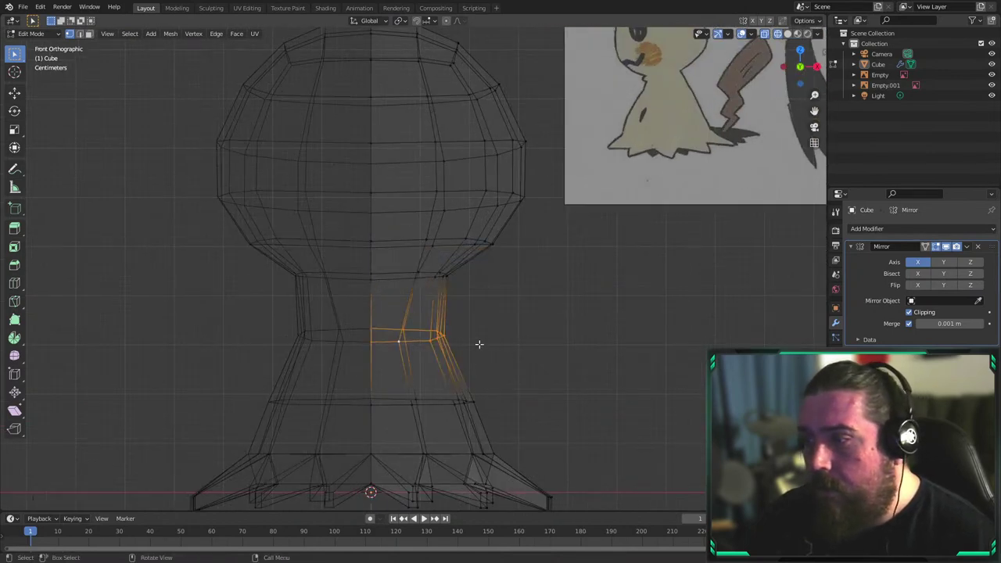
pyautogui.press('s')
pyautogui.click(509, 331)
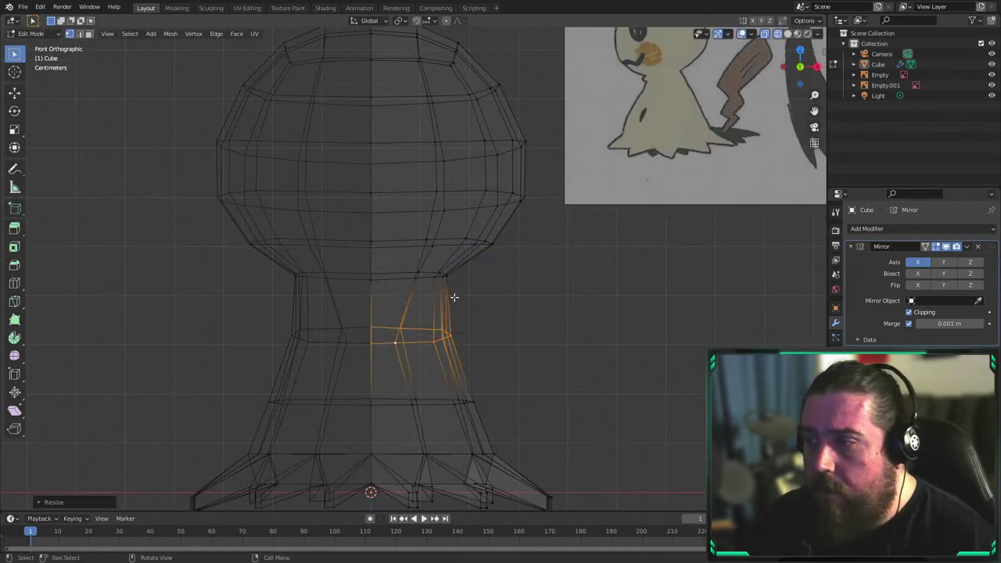
pyautogui.press('g')
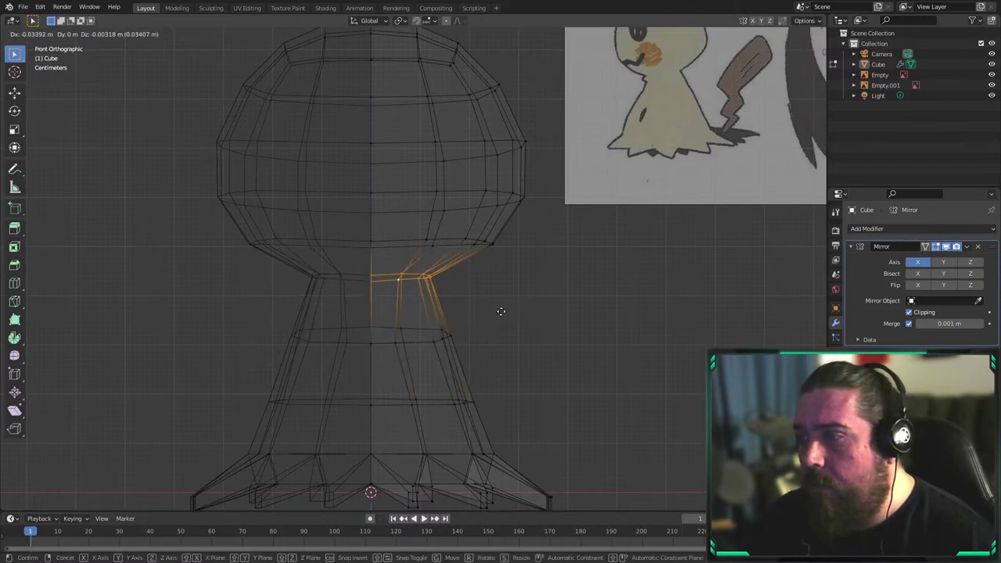
pyautogui.click(513, 310)
# Return to solid shading, select the uppermost body edge loop below the neck, and scale it down to about 0.79
pyautogui.press('z')
pyautogui.click(575, 316)
pyautogui.moveTo(575, 317); pyautogui.dragTo(459, 307, button='middle')
pyautogui.keyDown('alt'); pyautogui.click(489, 311); pyautogui.keyUp('alt')
pyautogui.press('s')
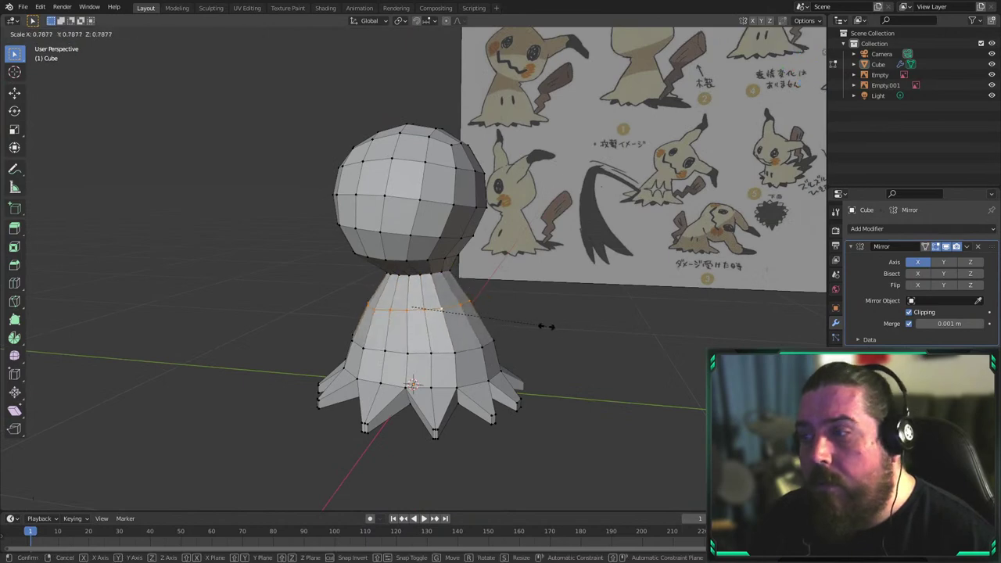
pyautogui.click(545, 328)
# Scale and reposition the body loop to slim the dress, leave mesh editing, and show the model in the front view
pyautogui.moveTo(545, 329)
pyautogui.mouseDown(button='middle')
pyautogui.moveTo(621, 308)
pyautogui.moveTo(441, 318)
pyautogui.moveTo(446, 327)
pyautogui.moveTo(437, 316)
pyautogui.moveTo(585, 290)
pyautogui.moveTo(561, 342)
pyautogui.moveTo(424, 354)
pyautogui.moveTo(344, 336)
pyautogui.moveTo(373, 299)
pyautogui.moveTo(567, 310)
pyautogui.moveTo(562, 329)
pyautogui.mouseUp(button='middle')
pyautogui.hotkey('alt', 'a')
pyautogui.press('s')
pyautogui.click(495, 313)
pyautogui.press('g')
pyautogui.click(585, 290)
pyautogui.press('Tab')
pyautogui.press('KP_1')
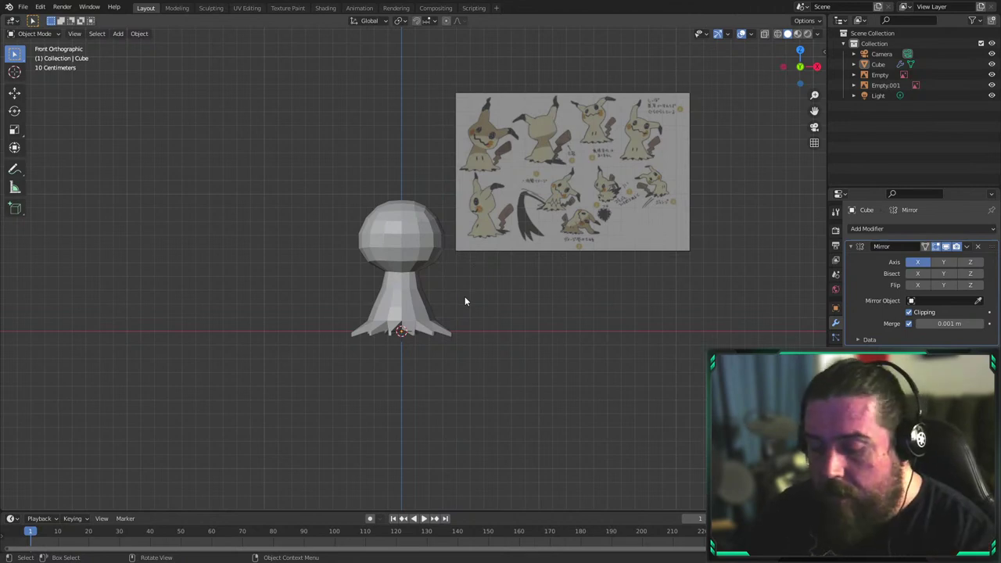
# Edit the mesh see-through in the right side view, select the front chin vertices, and shrink the proportional editing radius to about 0.09
pyautogui.press('KP_3')
pyautogui.scroll(4, 490, 292)
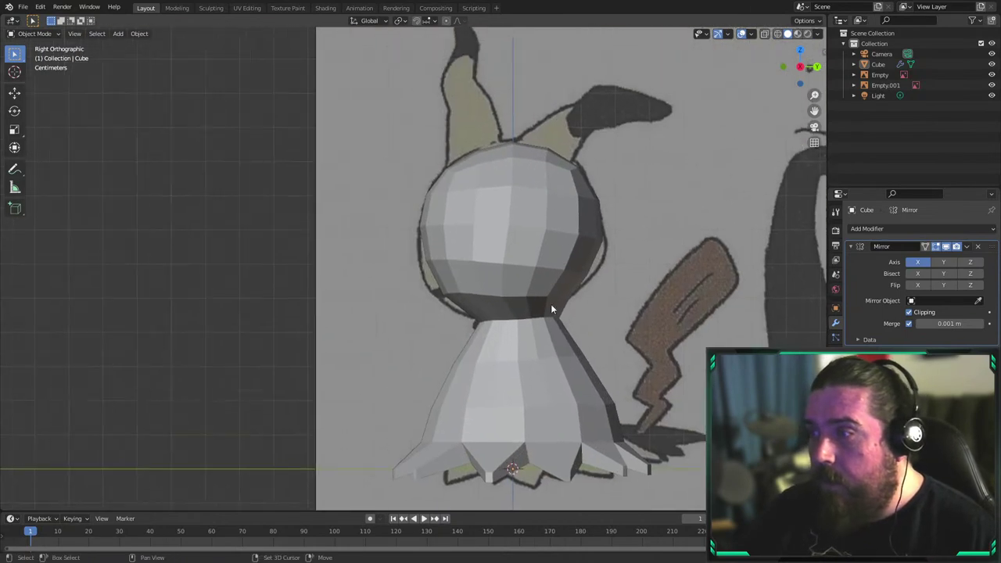
pyautogui.press('Tab')
pyautogui.scroll(4, 449, 314)
pyautogui.hotkey('alt', 'z')
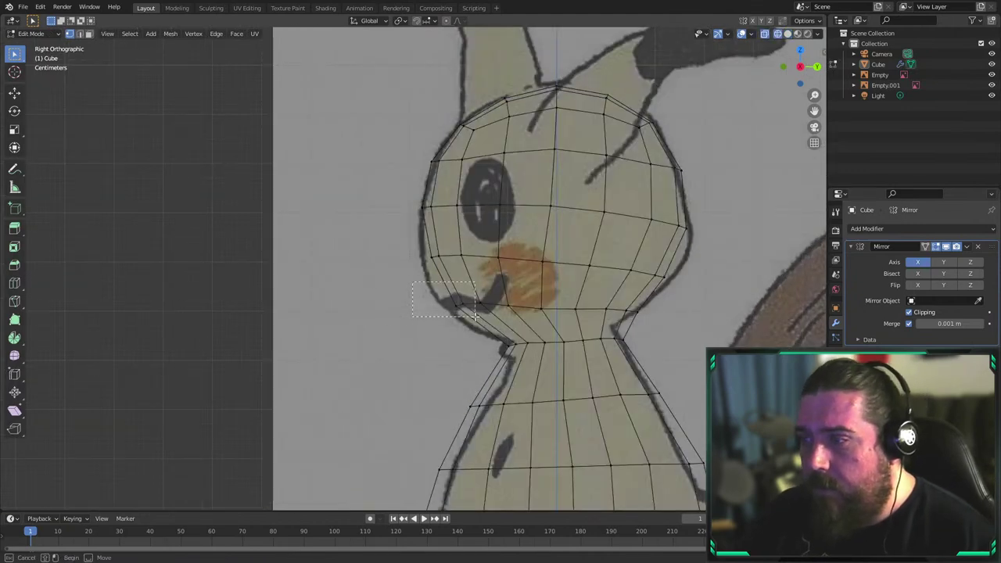
pyautogui.click(458, 313)
pyautogui.press('g')
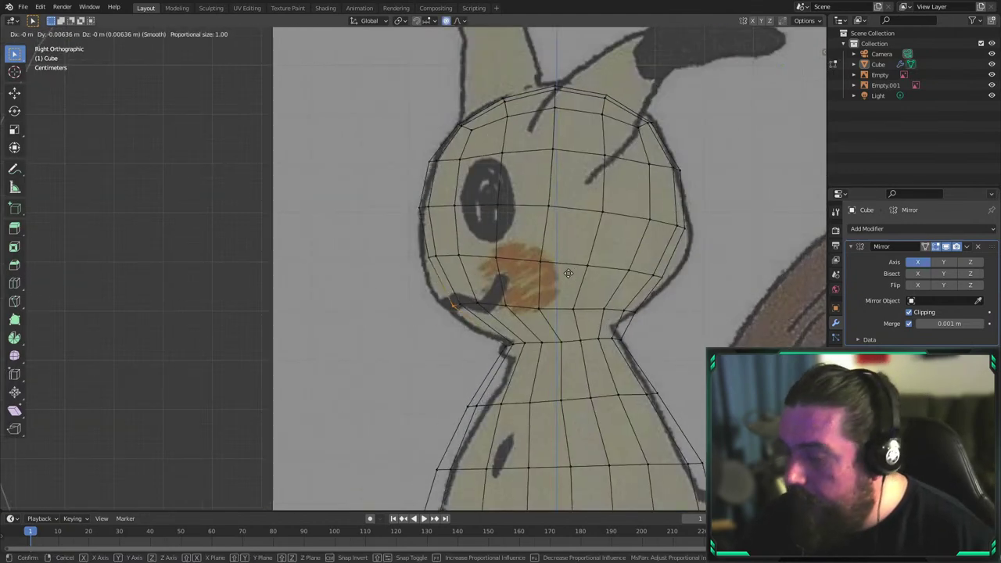
pyautogui.scroll(5, 595, 270)
pyautogui.scroll(3, 611, 264)
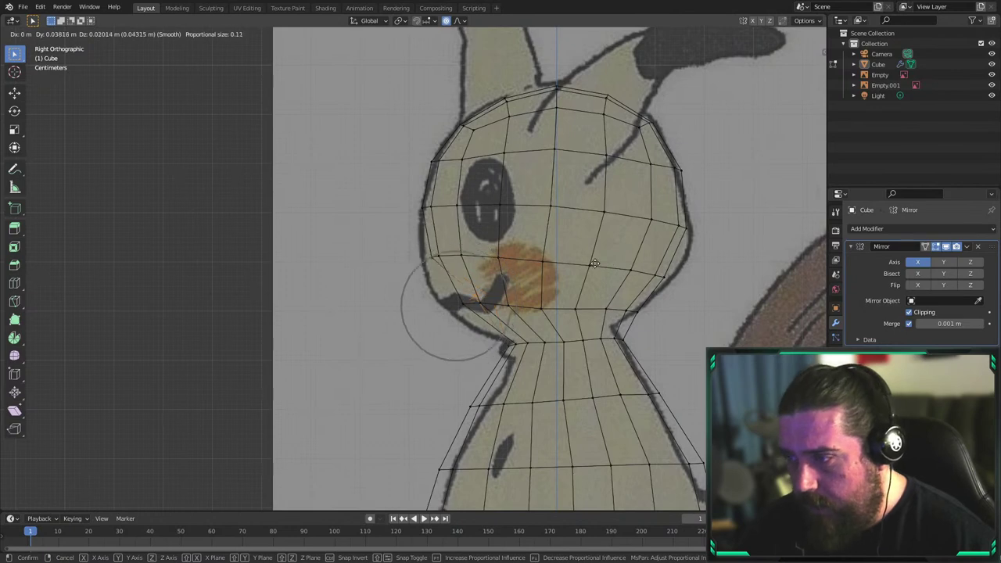
pyautogui.rightClick(575, 276)
# Move the front chin vertices onto the reference outline, using a proportional editing radius of about 0.15
pyautogui.press('g')
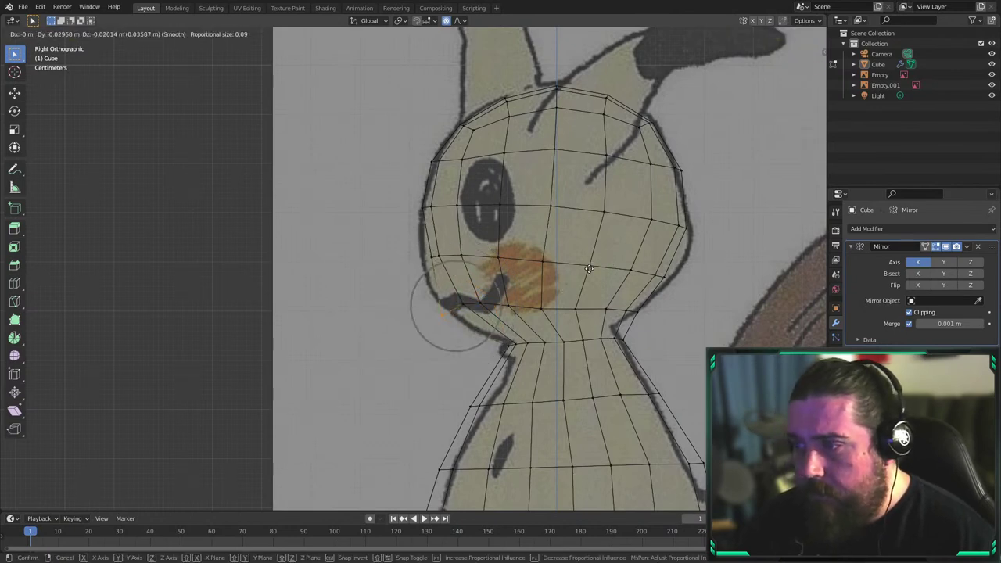
pyautogui.scroll(-2, 605, 257)
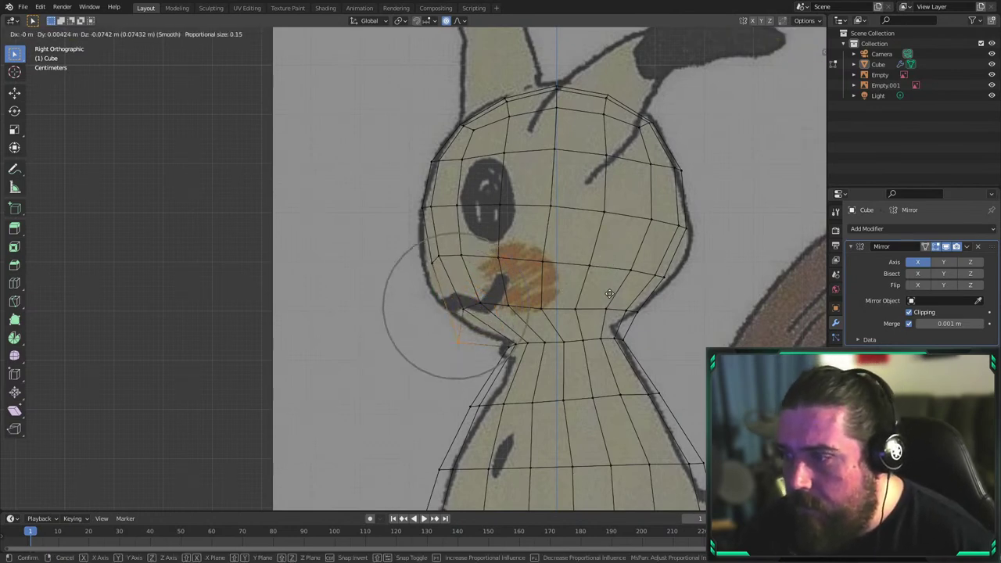
pyautogui.click(560, 284)
pyautogui.press('g')
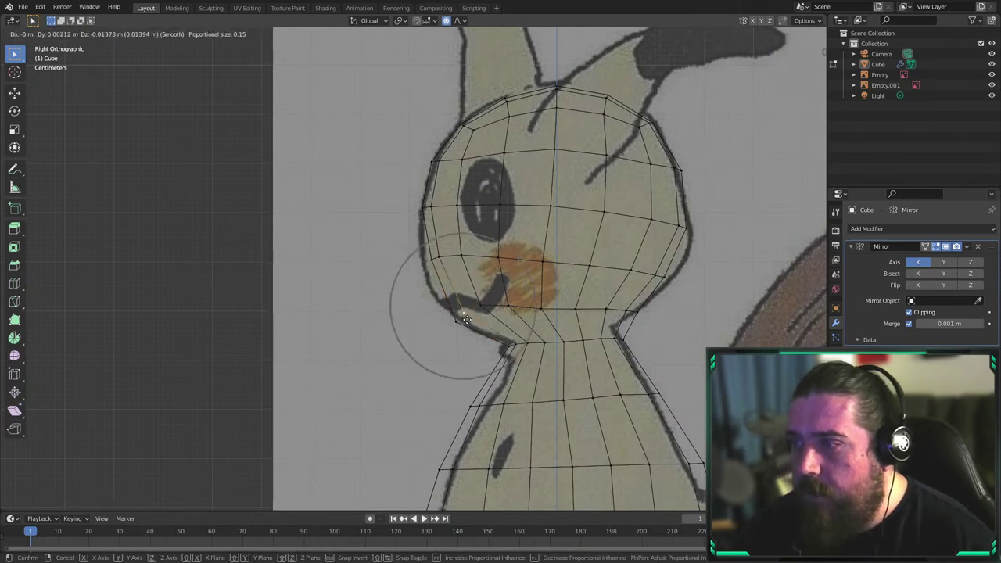
pyautogui.click(463, 315)
pyautogui.press('g')
pyautogui.click(456, 320)
# Pull the front face vertices just above the chin outward to the reference outline
pyautogui.click(437, 268)
pyautogui.press('g')
pyautogui.press('g')
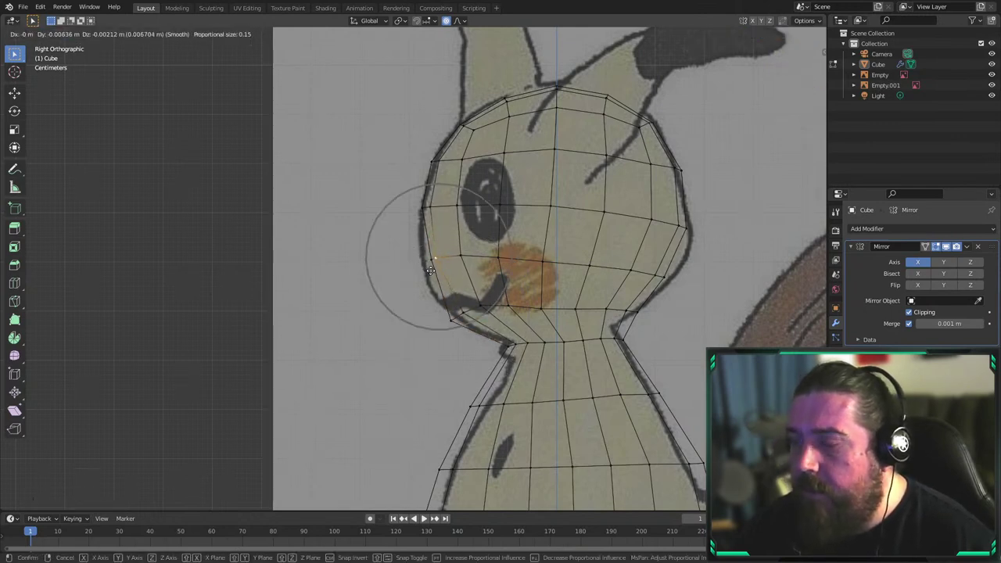
pyautogui.click(434, 272)
pyautogui.click(430, 267)
pyautogui.press('g')
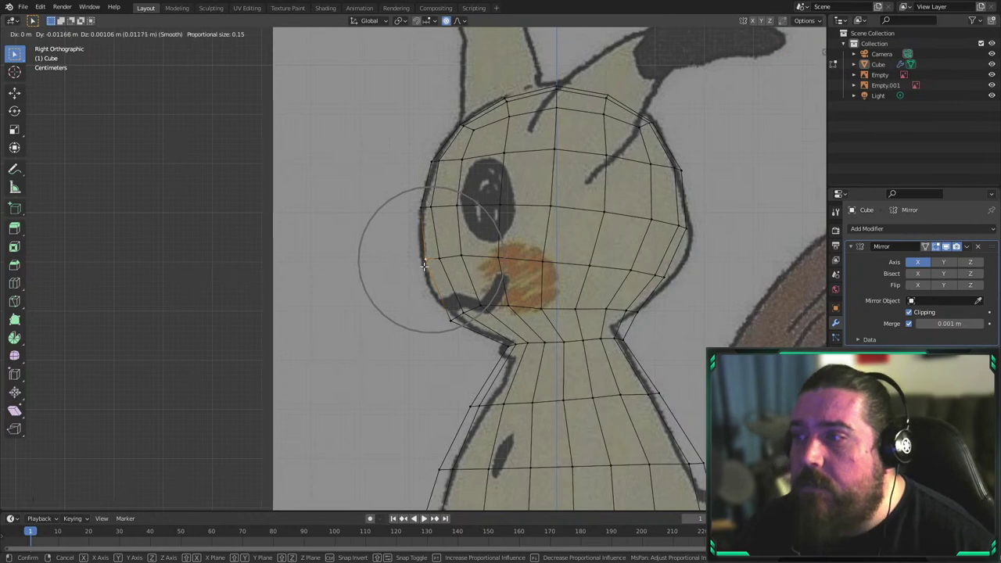
pyautogui.click(424, 266)
# Adjust the foremost chin vertex in small moves until it meets the outline below the mouth
pyautogui.click(462, 317)
pyautogui.press('g')
pyautogui.click(436, 314)
pyautogui.press('g')
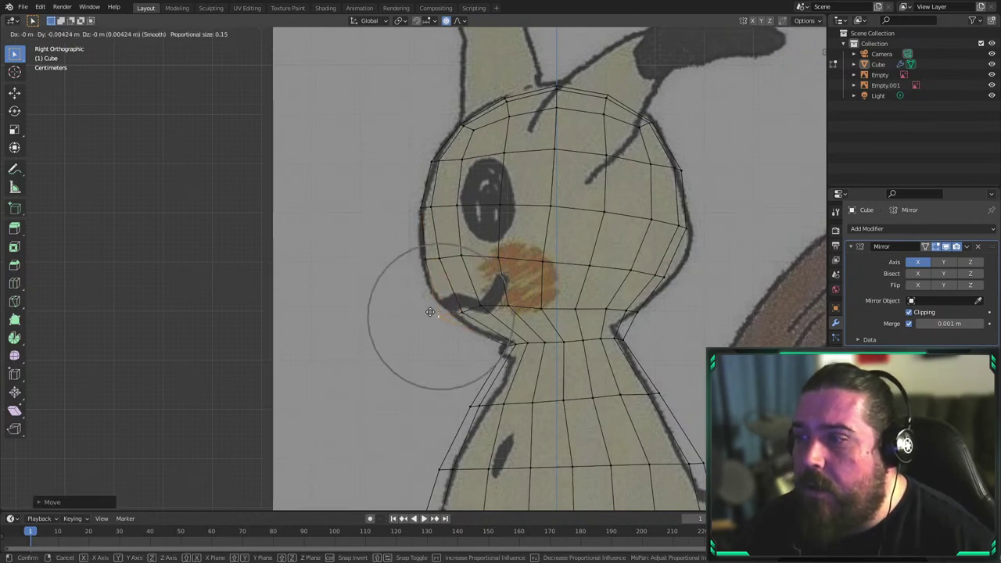
pyautogui.click(435, 313)
pyautogui.press('g')
pyautogui.click(440, 313)
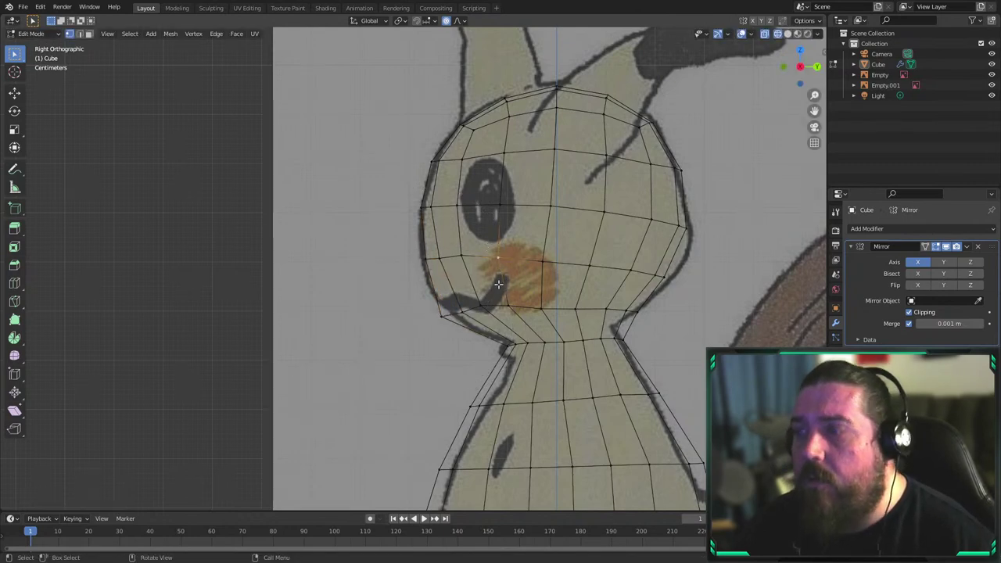
# Shift the cheek and lower cheek vertices forward to even out the side faces of the head
pyautogui.press('g')
pyautogui.click(510, 310)
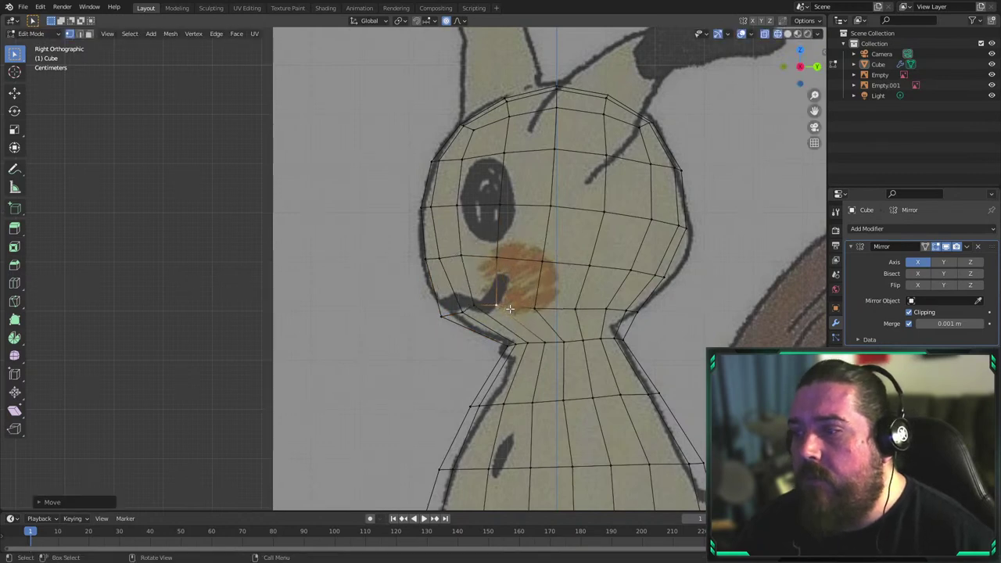
pyautogui.click(502, 252)
pyautogui.press('g')
pyautogui.click(495, 250)
pyautogui.press('g')
pyautogui.click(487, 198)
# Move the vertices at the eye, above it, and near the front crown forward to continue the smooth vertical edge line
pyautogui.click(494, 196)
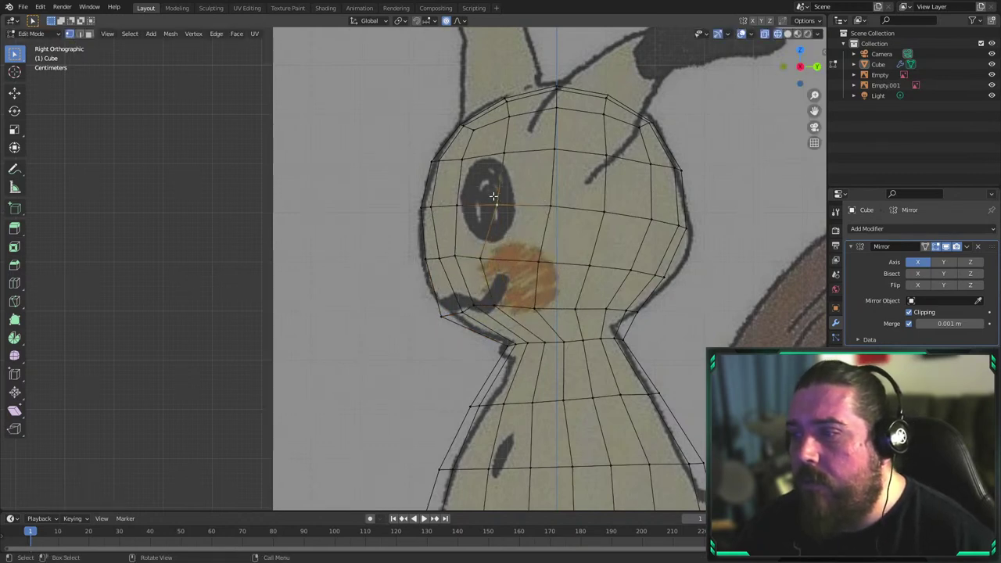
pyautogui.press('g')
pyautogui.click(511, 168)
pyautogui.click(503, 144)
pyautogui.press('g')
pyautogui.click(492, 145)
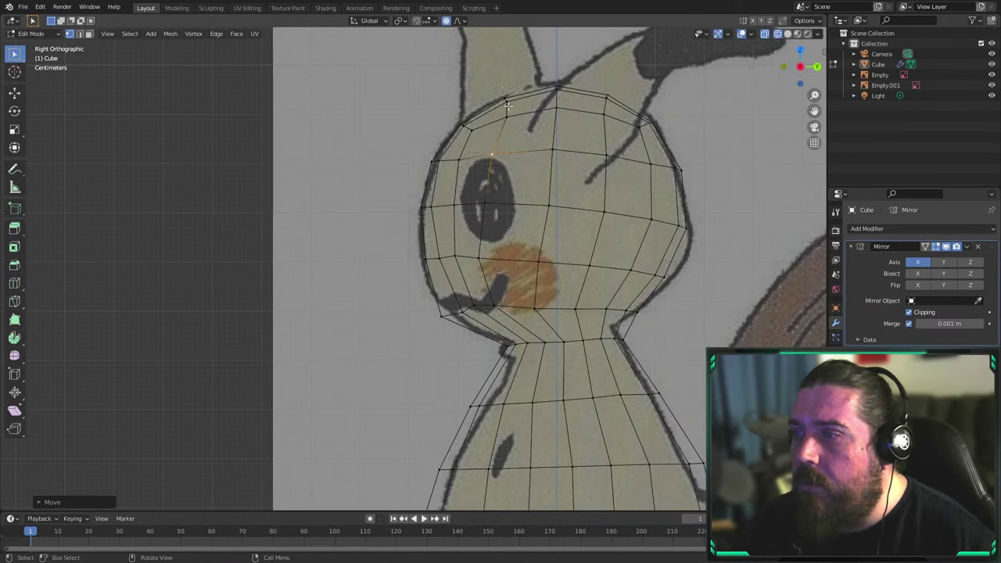
pyautogui.click(507, 111)
pyautogui.press('g')
pyautogui.click(496, 114)
# Move the vertices in front of the eye and cheek toward the face to round the front of the head
pyautogui.click(444, 205)
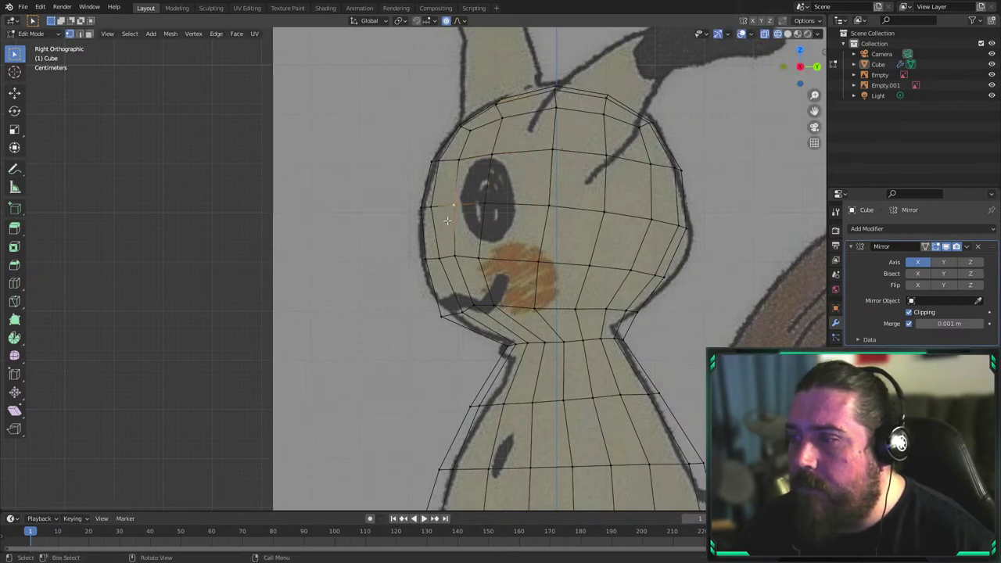
pyautogui.press('g')
pyautogui.click(457, 250)
pyautogui.press('g')
pyautogui.click(447, 264)
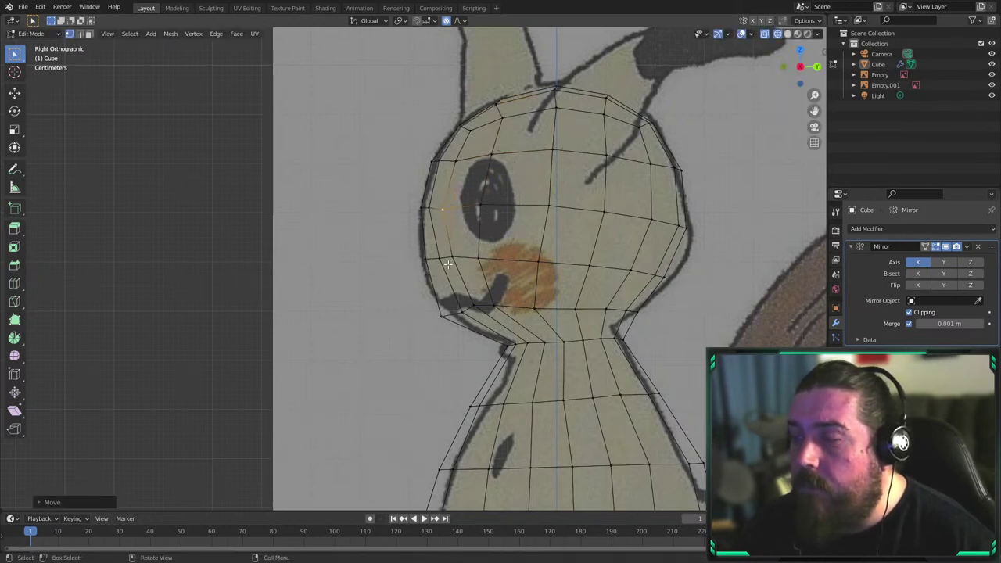
pyautogui.press('g')
pyautogui.click(453, 258)
# Fit the lower back head and nape vertices to the reference outline, reducing the proportional editing radius to about 0.12
pyautogui.click(669, 280)
pyautogui.press('g')
pyautogui.click(675, 287)
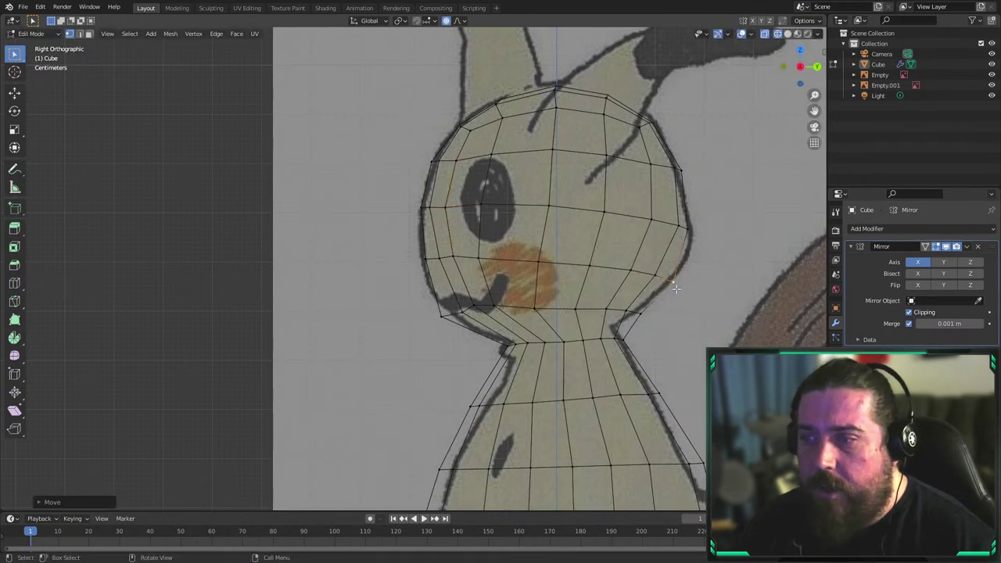
pyautogui.click(631, 336)
pyautogui.press('g')
pyautogui.click(642, 338)
pyautogui.click(650, 322)
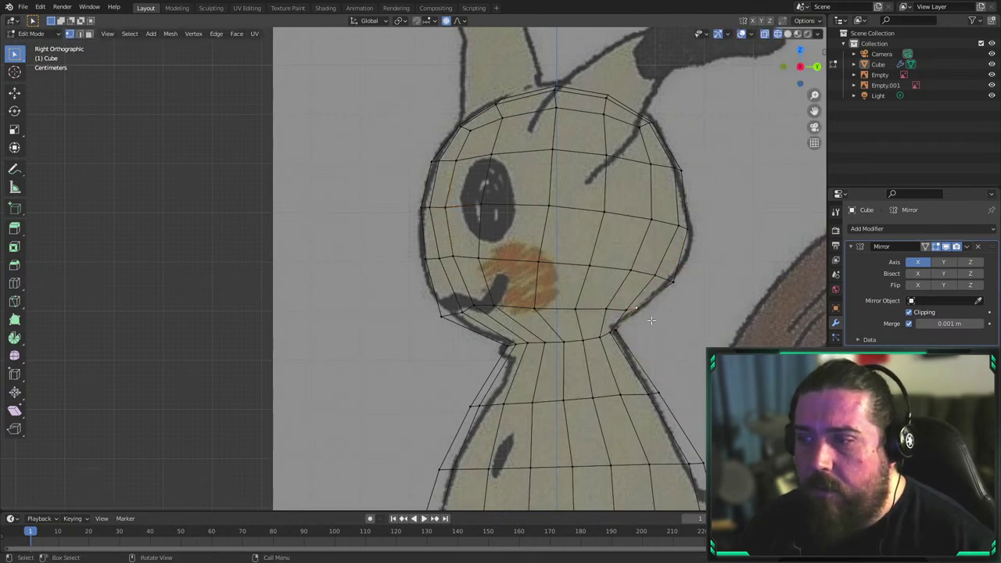
pyautogui.press('g')
pyautogui.scroll(2, 677, 320)
pyautogui.click(679, 319)
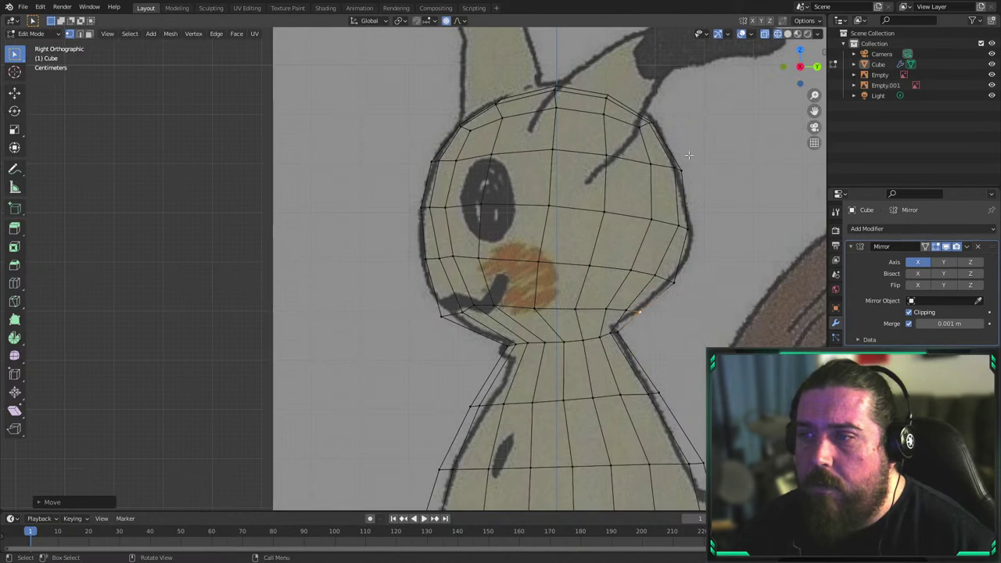
# Move the upper back and rearmost head vertices to the reference outline, enlarging the proportional editing radius for the upper ones
pyautogui.click(672, 121)
pyautogui.press('g')
pyautogui.click(674, 123)
pyautogui.press('g')
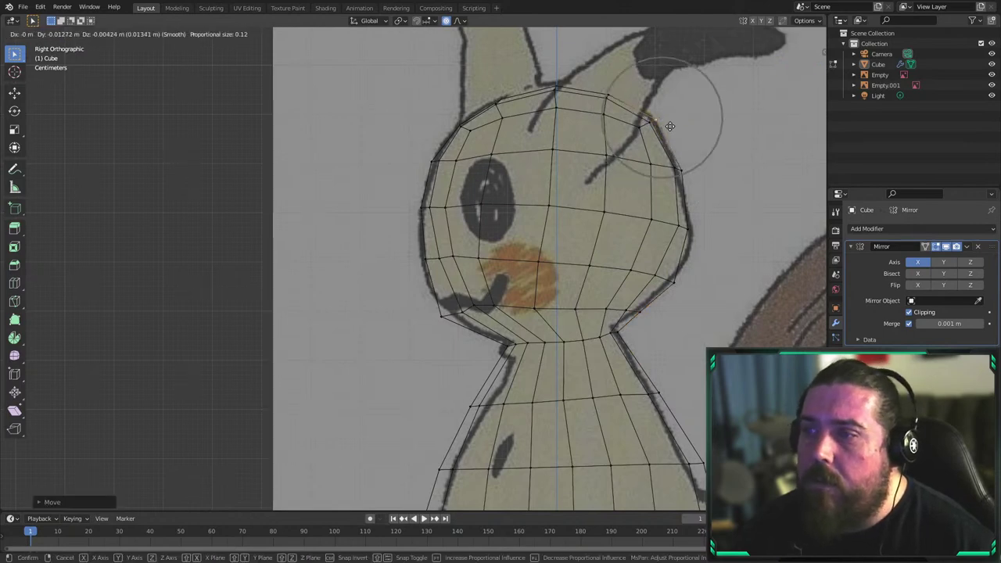
pyautogui.scroll(-8, 673, 121)
pyautogui.click(671, 119)
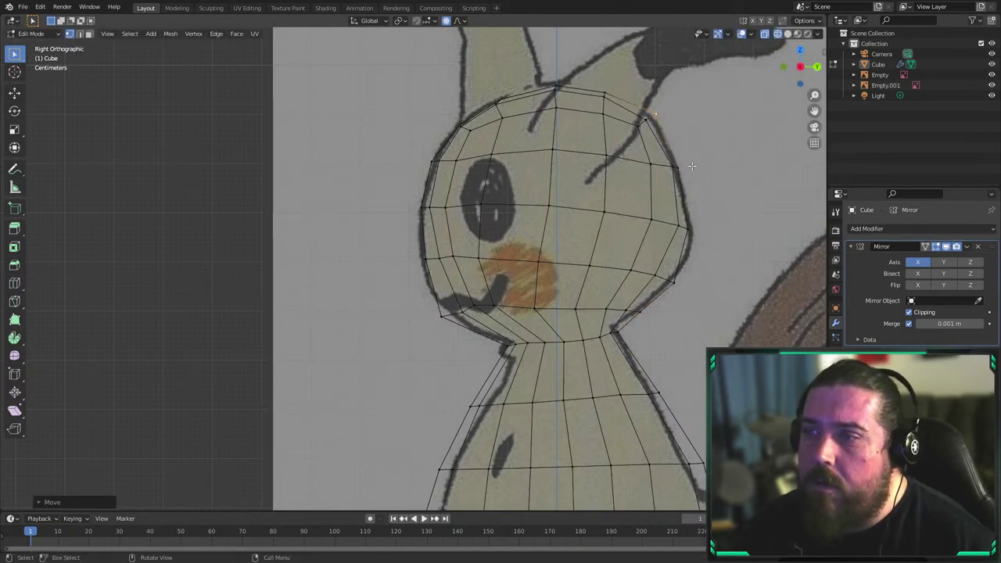
pyautogui.click(693, 227)
pyautogui.press('g')
pyautogui.click(704, 233)
# In the front wireframe view, move the upper outer head vertices slightly inward, deselect them, and leave mesh editing
pyautogui.scroll(-6, 620, 184)
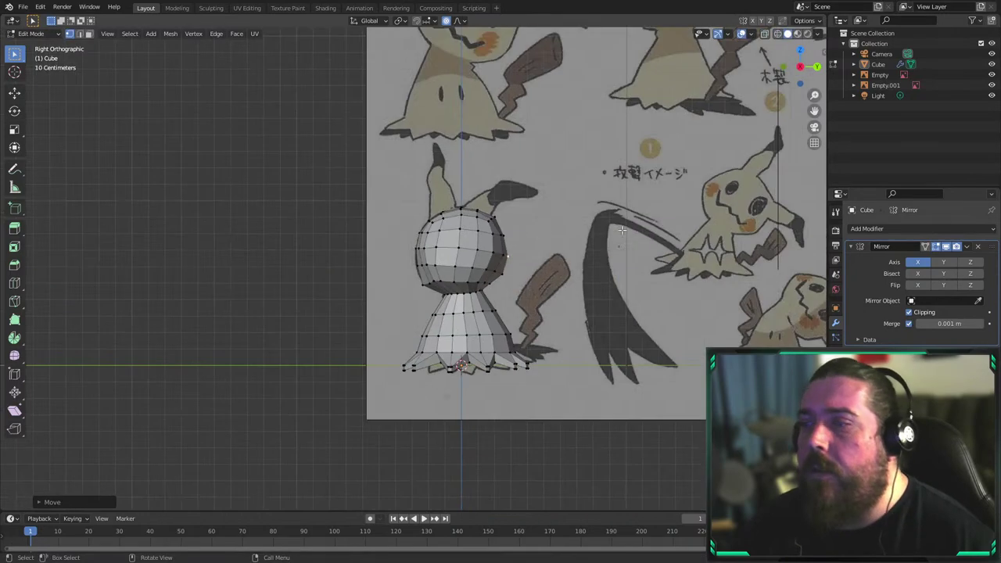
pyautogui.moveTo(620, 183); pyautogui.dragTo(472, 242, button='middle')
pyautogui.scroll(3, 471, 242)
pyautogui.press('KP_1')
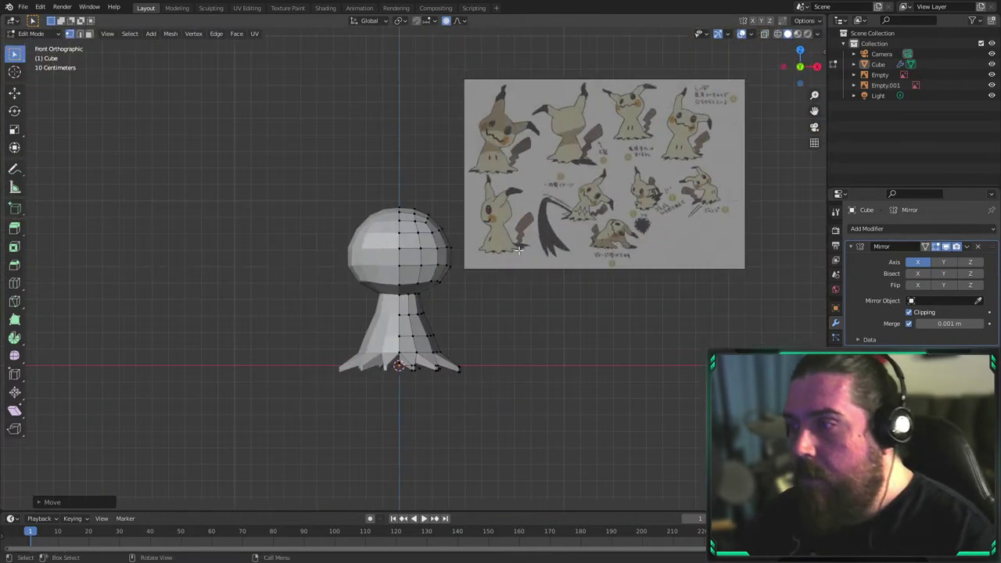
pyautogui.scroll(5, 513, 172)
pyautogui.scroll(2, 507, 195)
pyautogui.hotkey('shift', 'z')
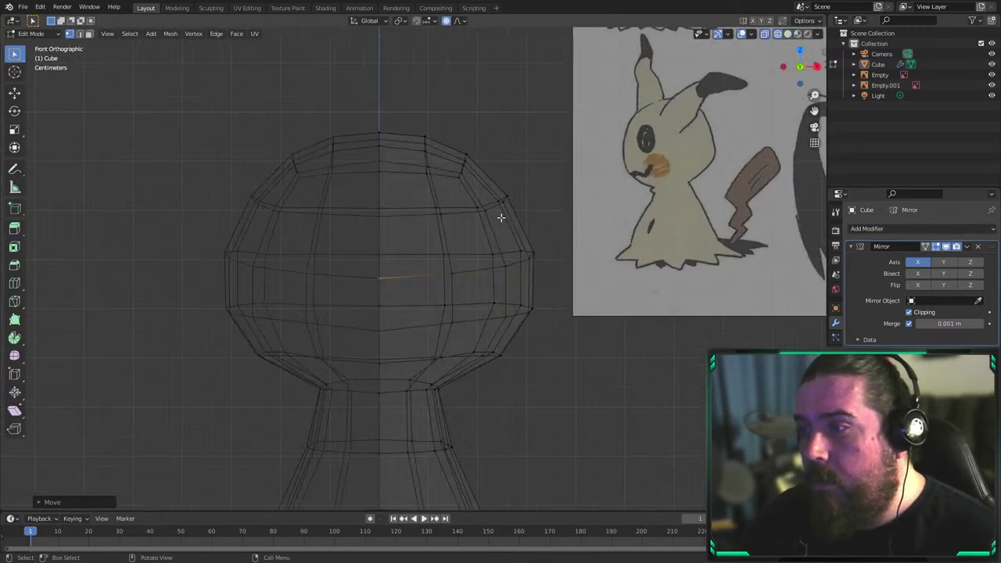
pyautogui.click(504, 202)
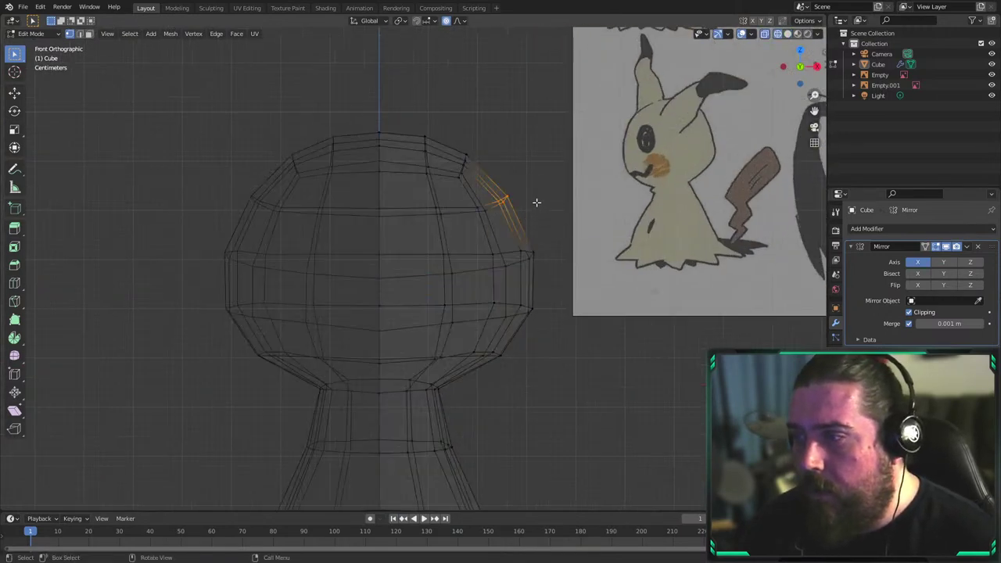
pyautogui.press('g')
pyautogui.click(529, 206)
pyautogui.click(626, 235)
pyautogui.press('Tab')
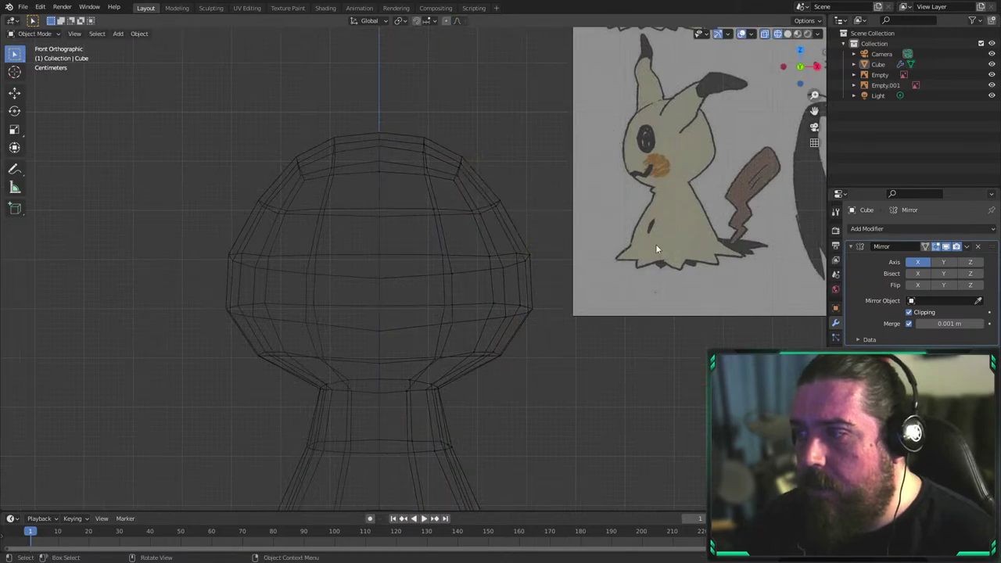
# Return to solid shading and inspect the head and body shape from the front, the top, and angled views
pyautogui.hotkey('shift', 'z')
pyautogui.scroll(-5, 656, 249)
pyautogui.moveTo(571, 312); pyautogui.dragTo(487, 336, button='middle')
pyautogui.press('KP_1')
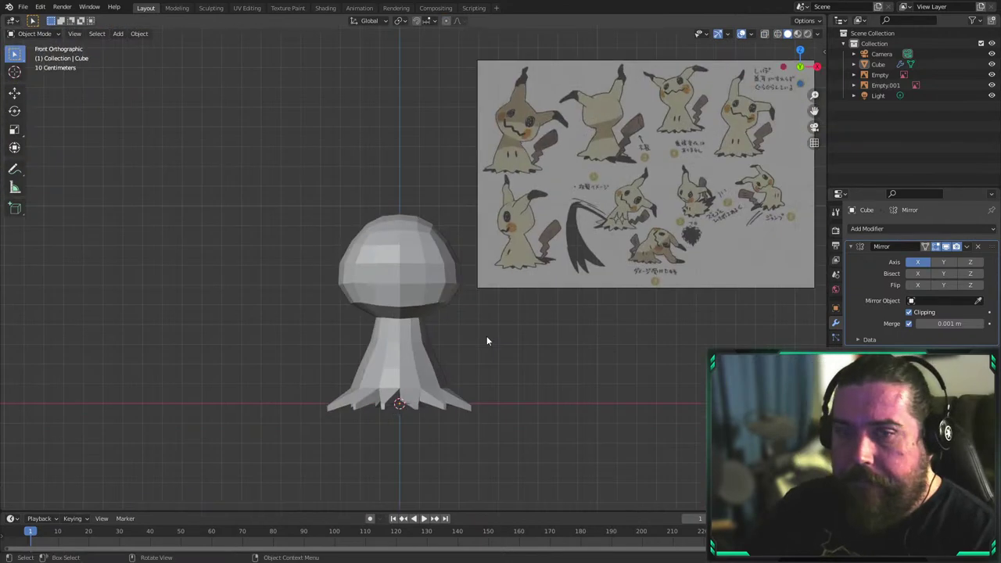
pyautogui.press('KP_7')
pyautogui.scroll(5, 619, 270)
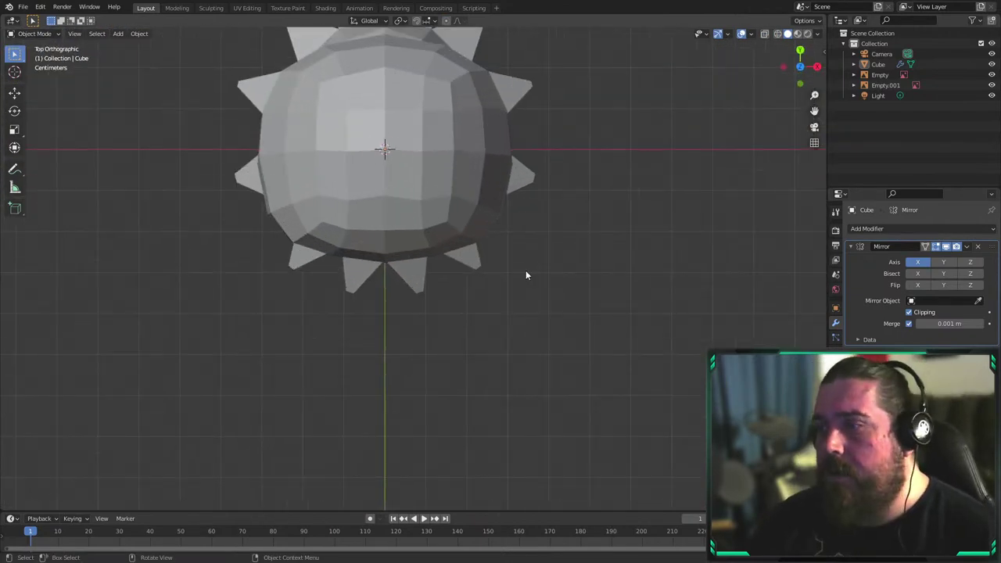
pyautogui.scroll(-7, 526, 270)
pyautogui.scroll(1, 498, 232)
pyautogui.moveTo(498, 232); pyautogui.dragTo(483, 186, button='middle')
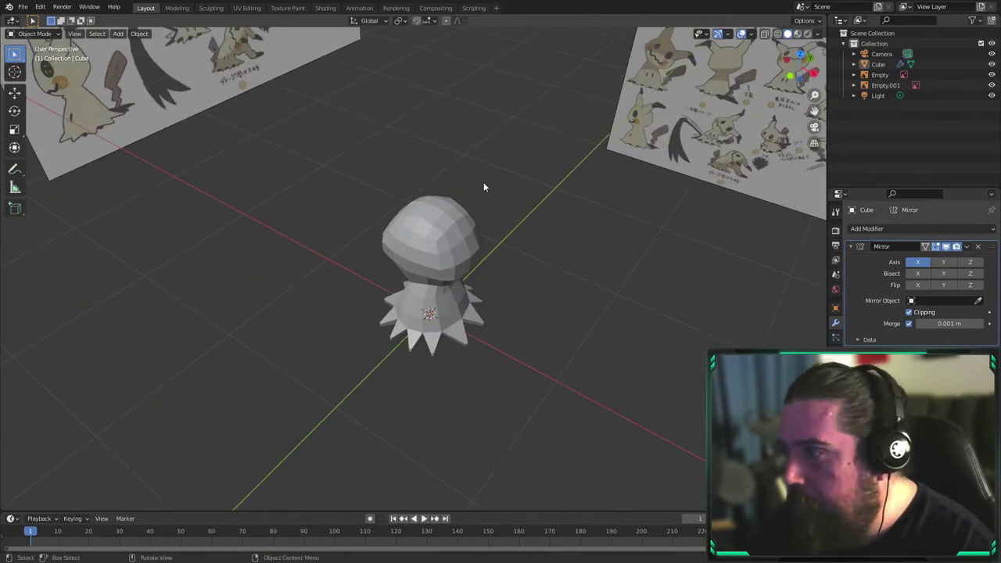
# In the side wireframe view of the mesh, select the block of four faces on the head's upper side beneath the ear
pyautogui.press('KP_1')
pyautogui.press('Tab')
pyautogui.scroll(4, 517, 234)
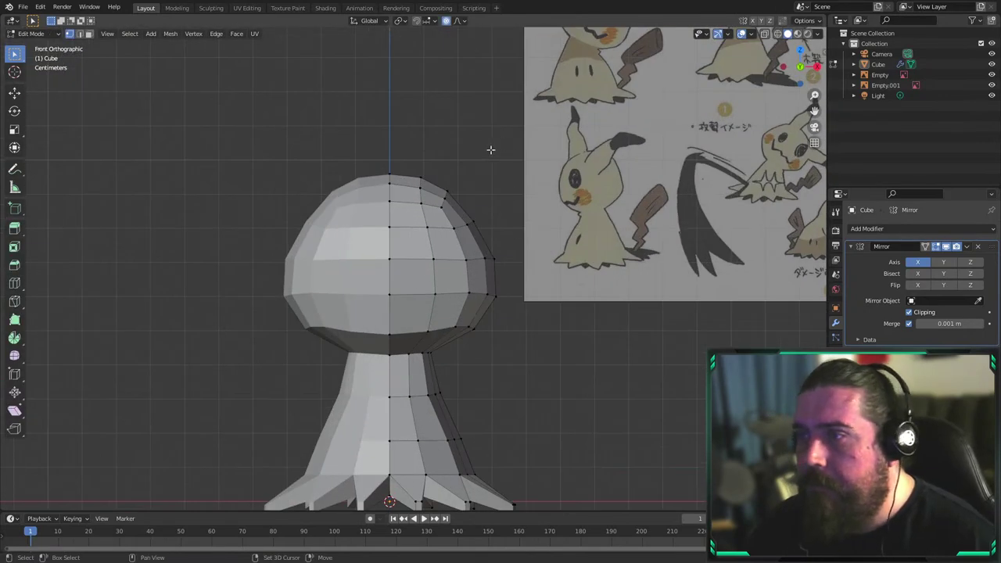
pyautogui.keyDown('shift'); pyautogui.moveTo(491, 150); pyautogui.dragTo(458, 226, button='middle'); pyautogui.keyUp('shift')
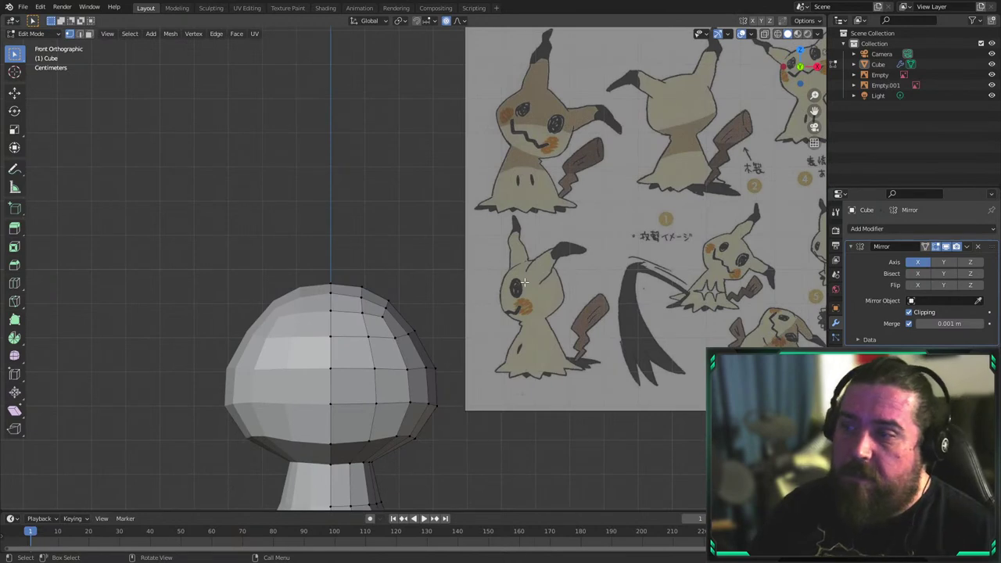
pyautogui.press('KP_3')
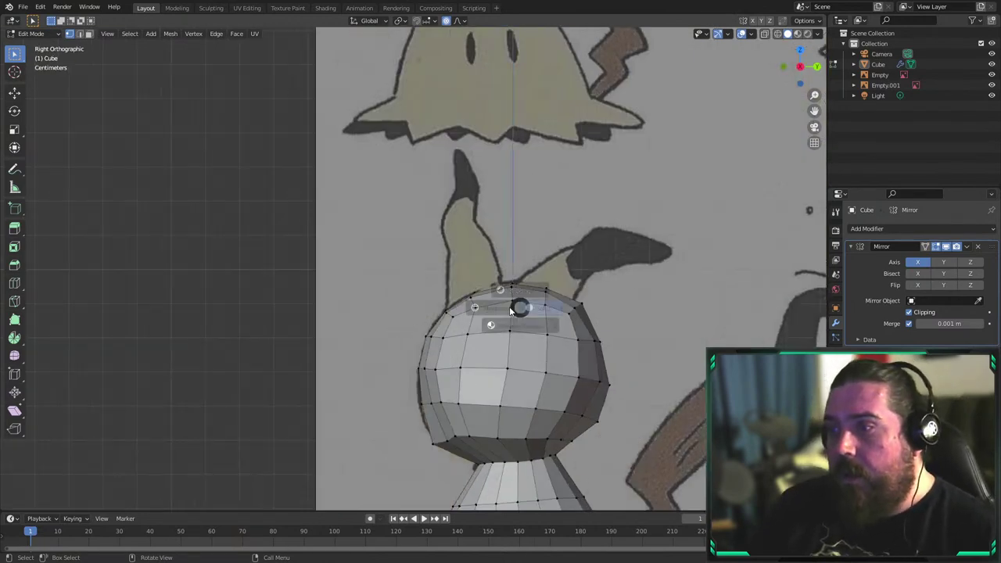
pyautogui.hotkey('alt', 'z')
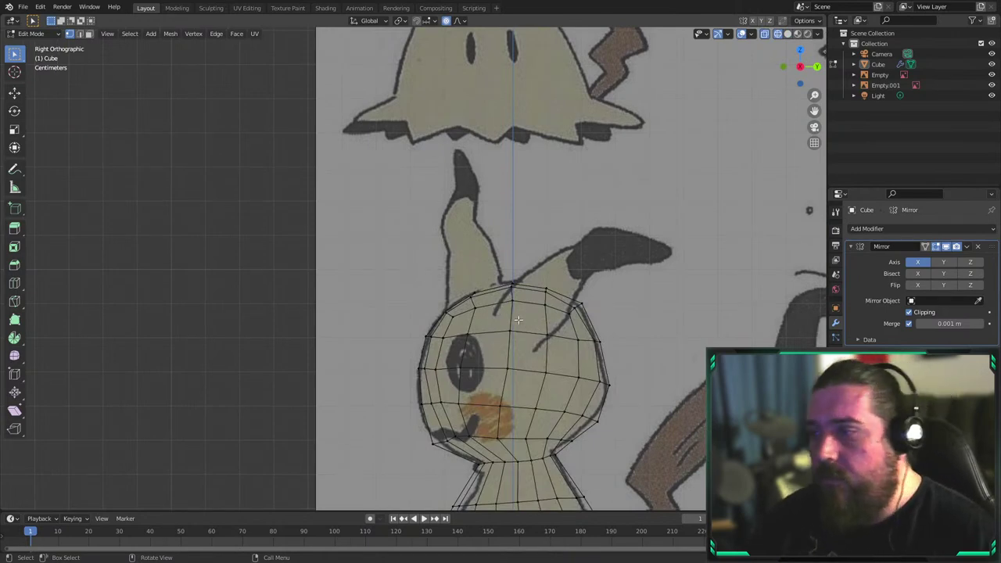
pyautogui.click(524, 322)
pyautogui.keyDown('shift'); pyautogui.click(495, 322); pyautogui.keyUp('shift')
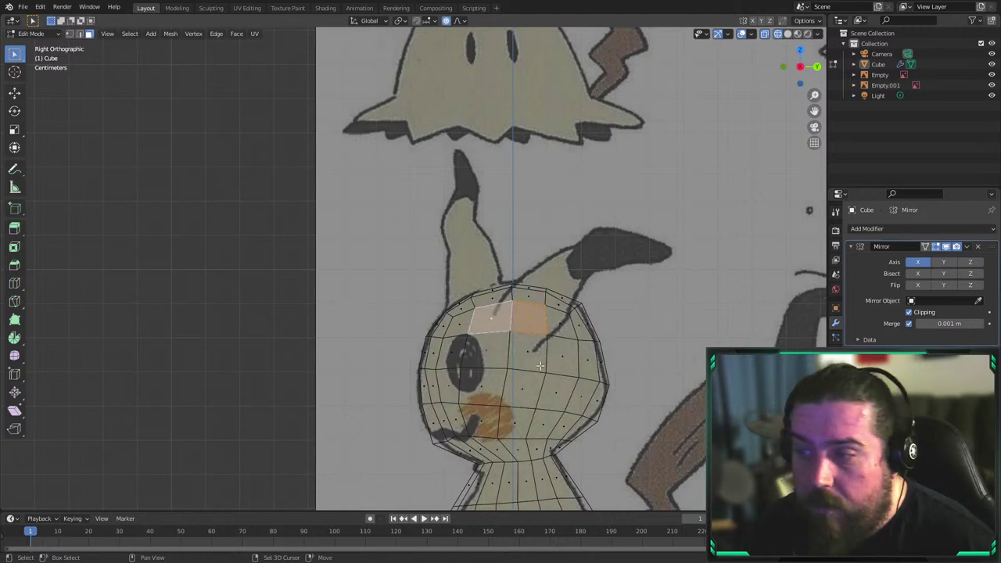
pyautogui.keyDown('shift'); pyautogui.click(539, 363); pyautogui.keyUp('shift')
pyautogui.keyDown('shift'); pyautogui.click(487, 350); pyautogui.keyUp('shift')
# Extrude the four faces in place, turn off proportional editing, and scale the new faces down to about 0.4
pyautogui.press('e')
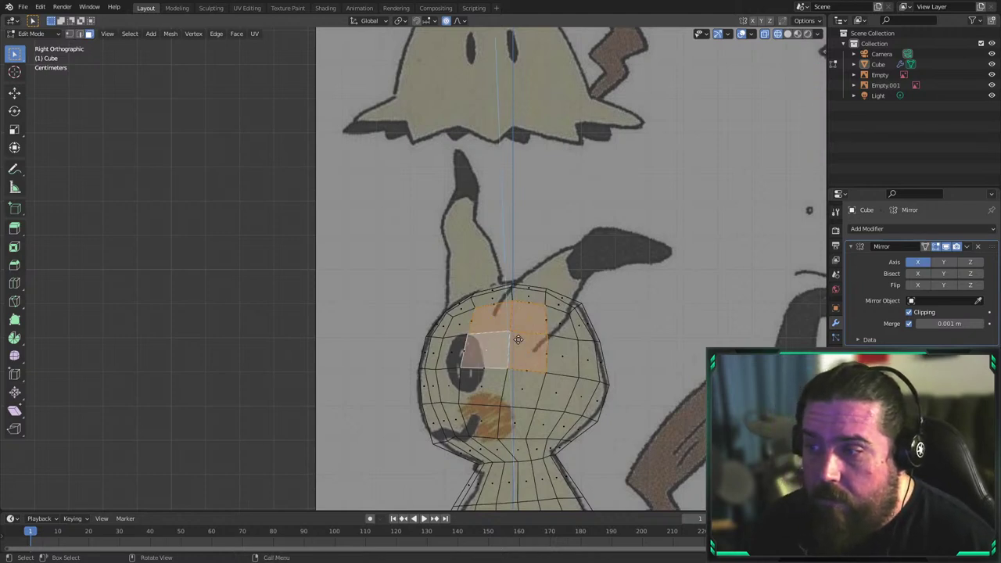
pyautogui.press('Escape')
pyautogui.press('s')
pyautogui.rightClick(555, 333)
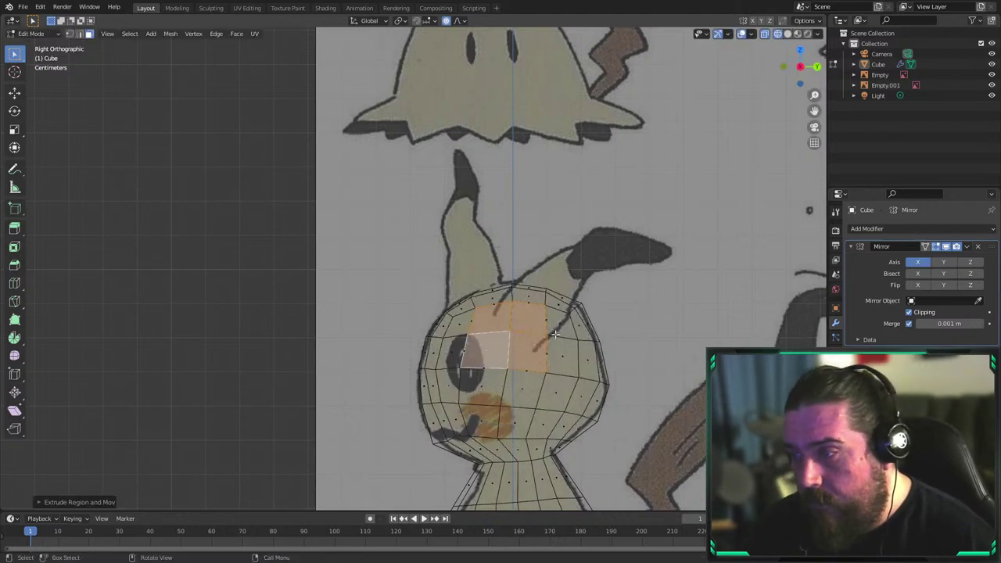
pyautogui.press('o')
pyautogui.press('s')
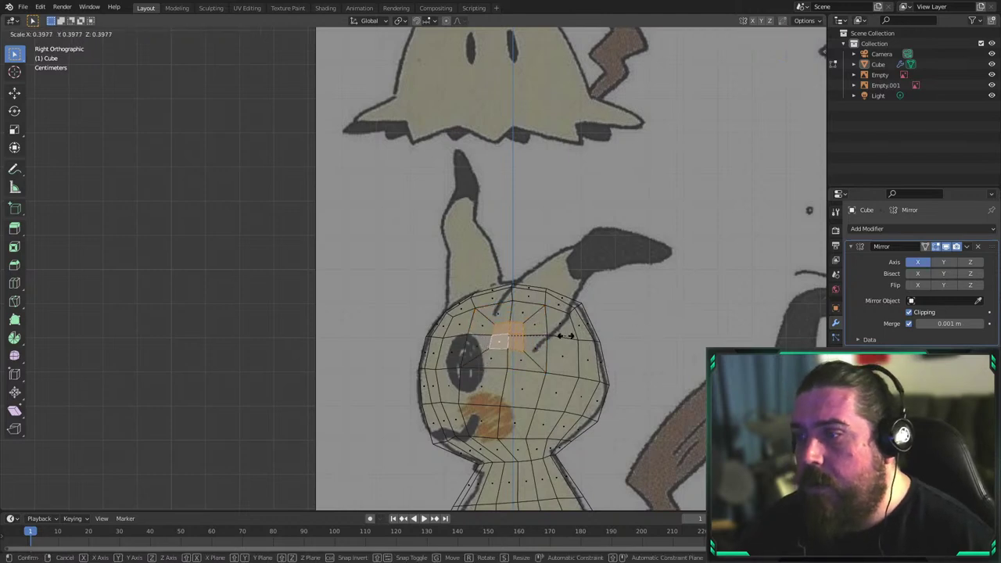
pyautogui.click(565, 335)
# Move the small inset faces up and back toward the reference ear base, and enlarge them slightly
pyautogui.press('g')
pyautogui.click(577, 324)
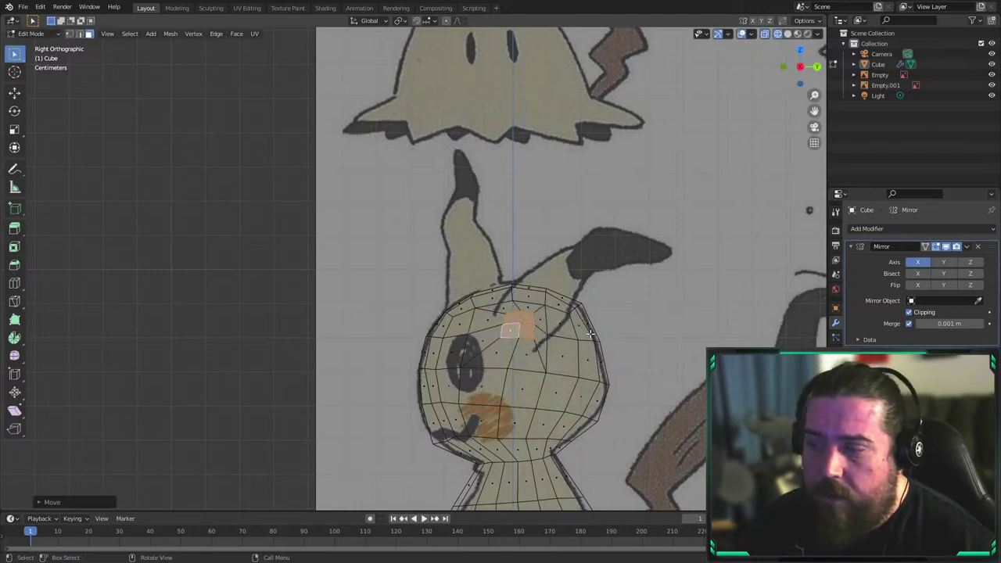
pyautogui.press('s')
pyautogui.click(563, 325)
pyautogui.scroll(3, 566, 327)
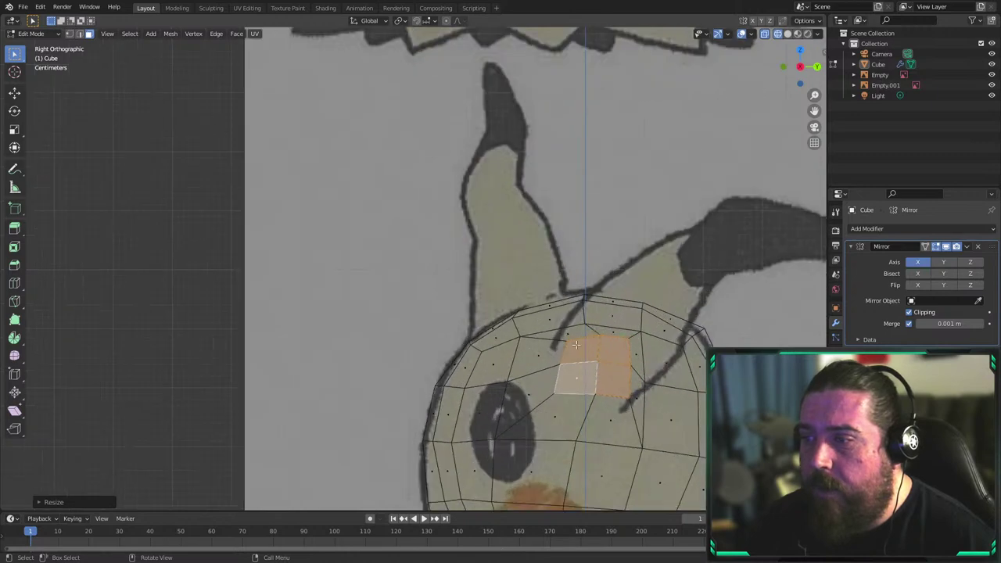
pyautogui.rightClick(557, 195)
pyautogui.moveTo(561, 194)
pyautogui.click(612, 194)
pyautogui.hotkey('ctrl', 'z')
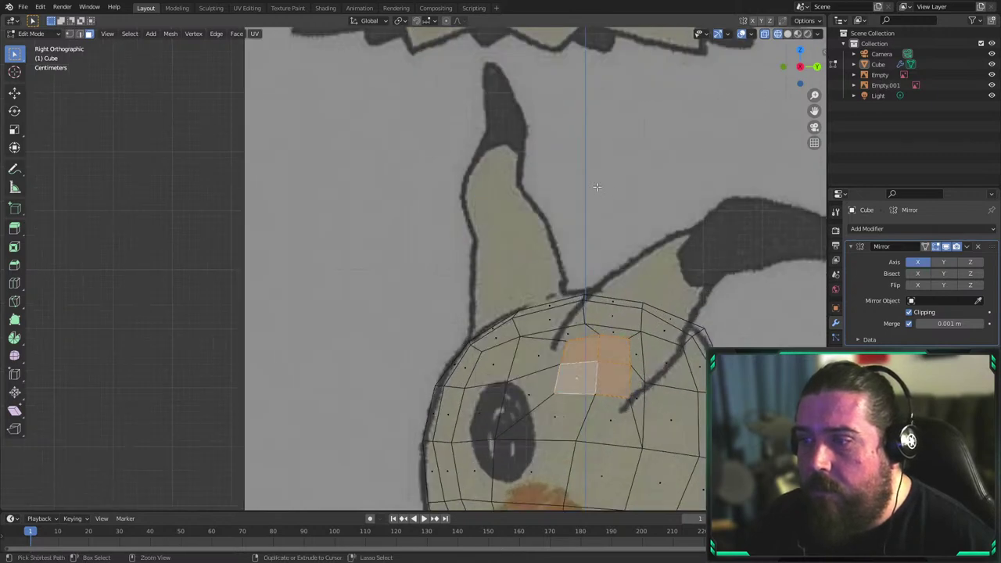
# Round the four inset faces into a circle with LoopTools, then rotate and shift the circle slightly on the head surface
pyautogui.rightClick(600, 184)
pyautogui.click(649, 190)
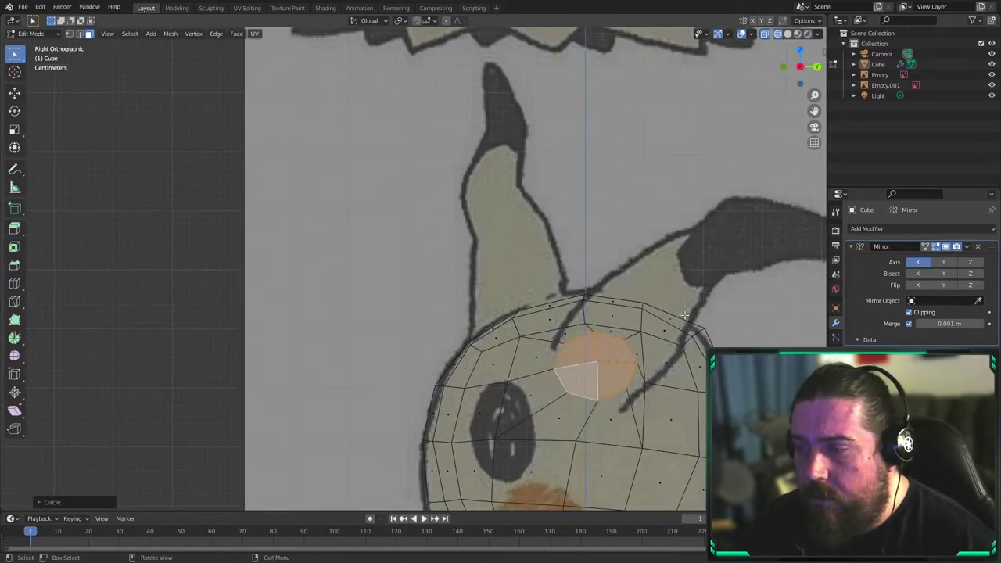
pyautogui.moveTo(578, 352); pyautogui.dragTo(630, 351, button='middle')
pyautogui.press('r')
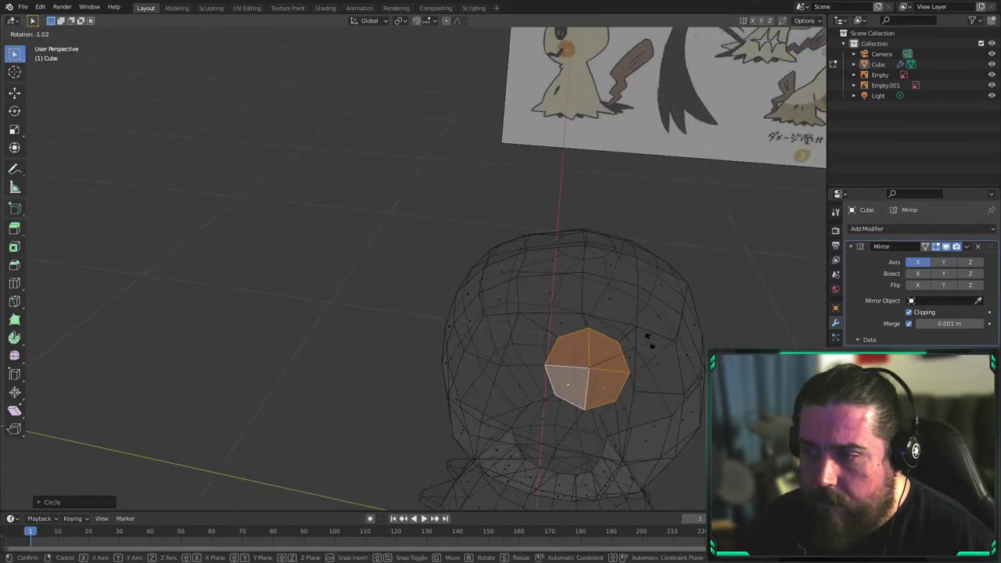
pyautogui.click(650, 340)
pyautogui.press('g')
pyautogui.click(631, 341)
# In the side view, reposition the circular ear base slightly and enlarge it between the reference ear lines
pyautogui.press('KP_1')
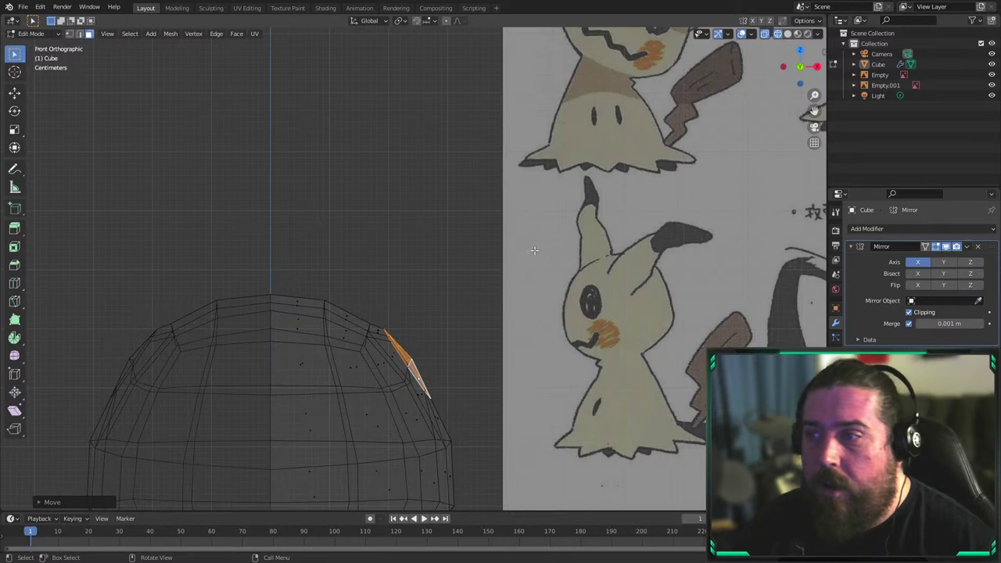
pyautogui.press('KP_3')
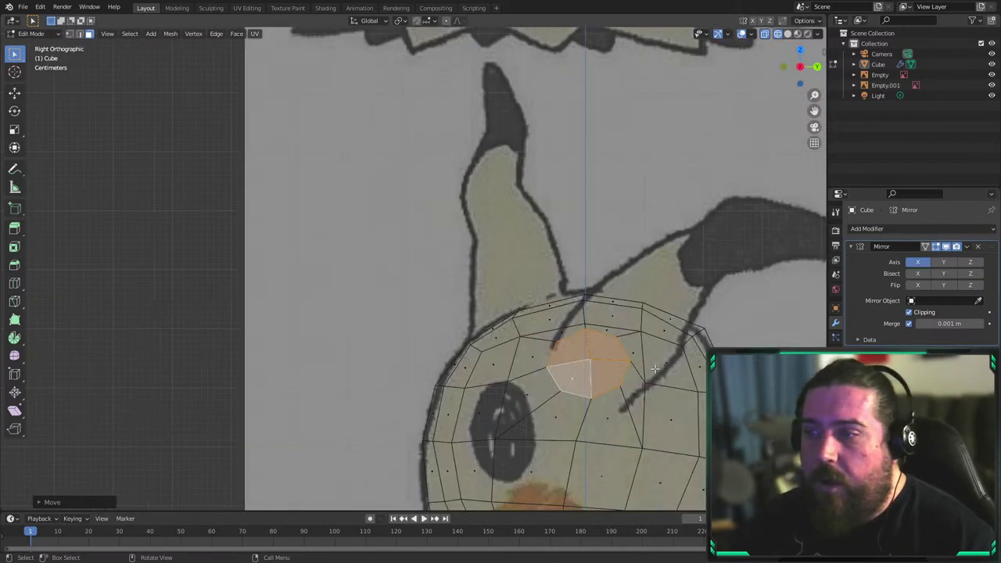
pyautogui.press('s')
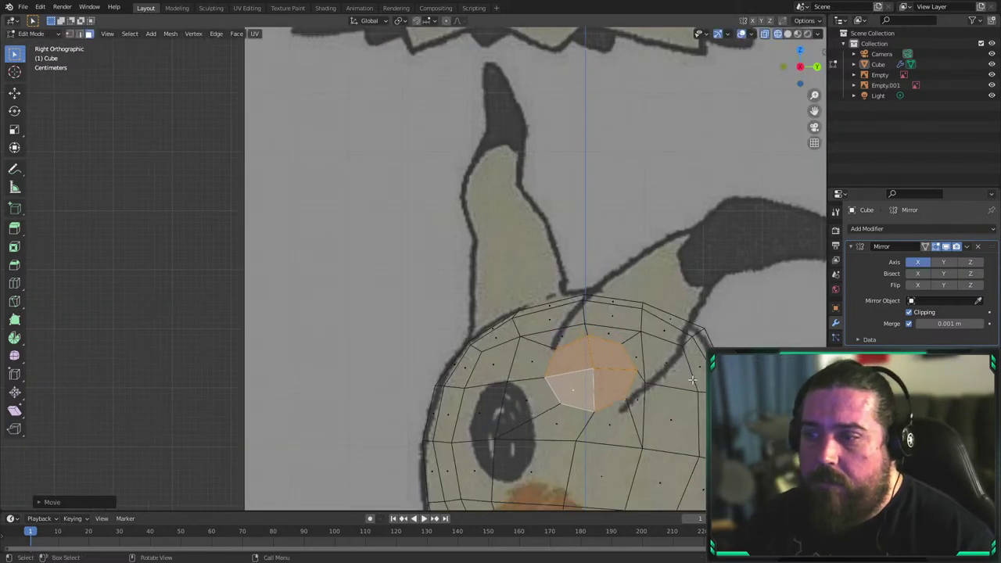
pyautogui.click(683, 355)
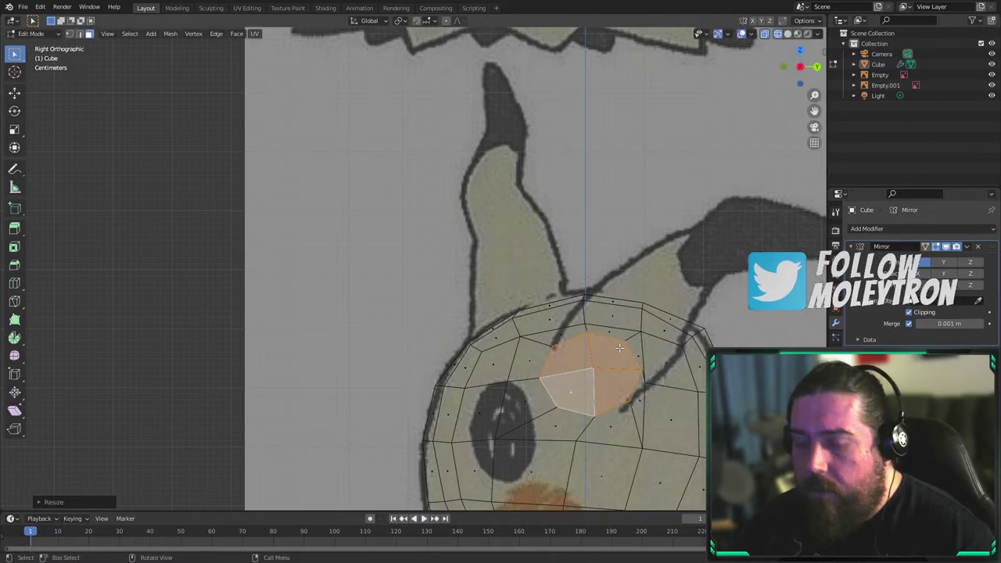
# In the front view, extrude the ear base outward about 0.3 m along its normal and scale its end down
pyautogui.press('KP_1')
pyautogui.scroll(-5, 618, 348)
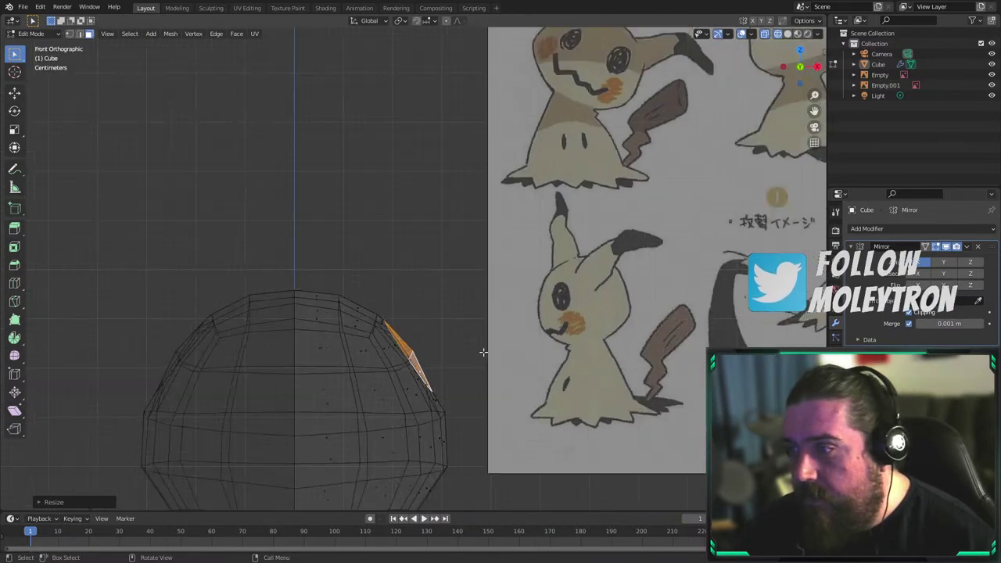
pyautogui.press('e')
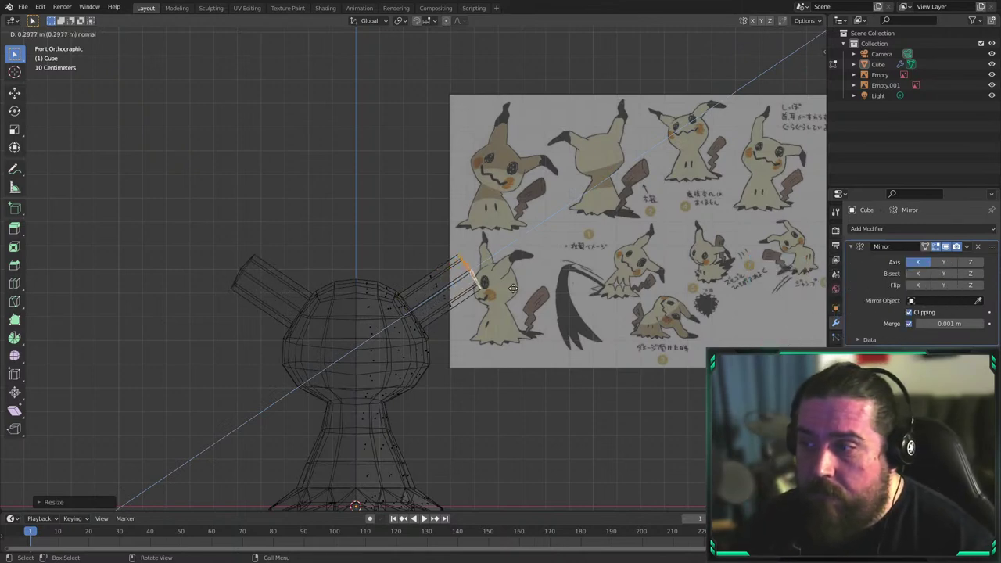
pyautogui.click(486, 280)
pyautogui.press('s')
pyautogui.click(522, 288)
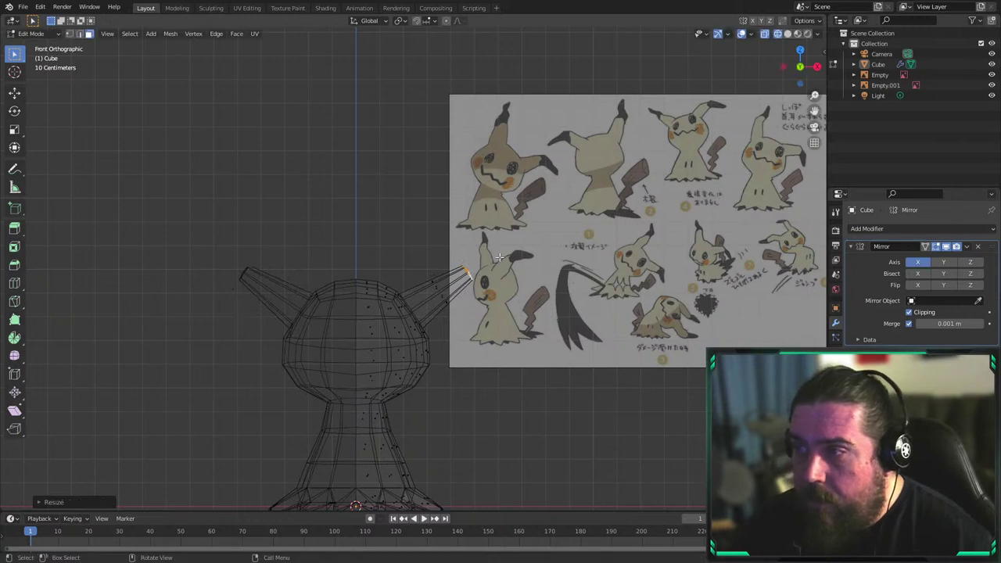
# Move the end of the first ear segment inward toward the head and enlarge it slightly
pyautogui.press('g')
pyautogui.click(477, 244)
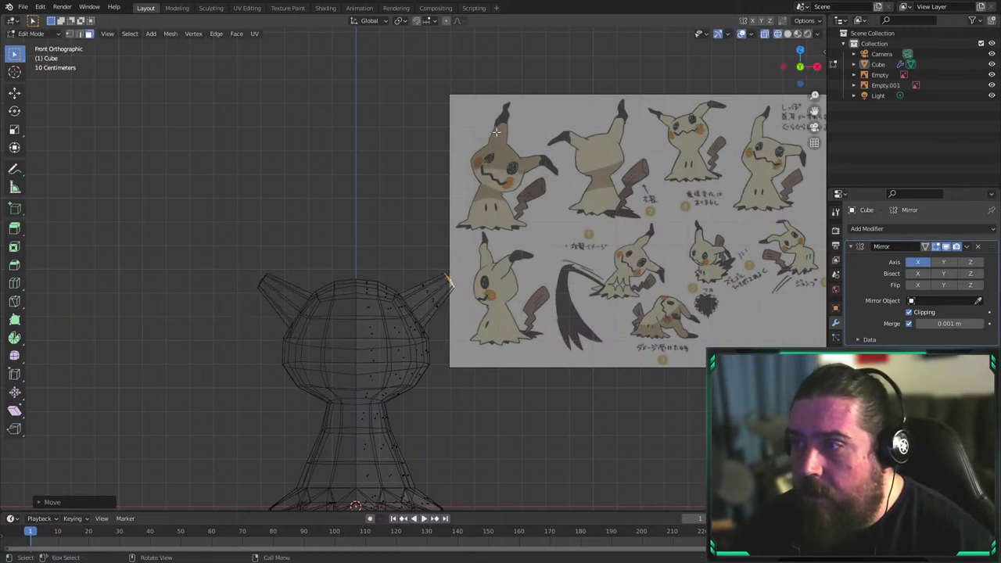
pyautogui.press('s')
pyautogui.click(502, 224)
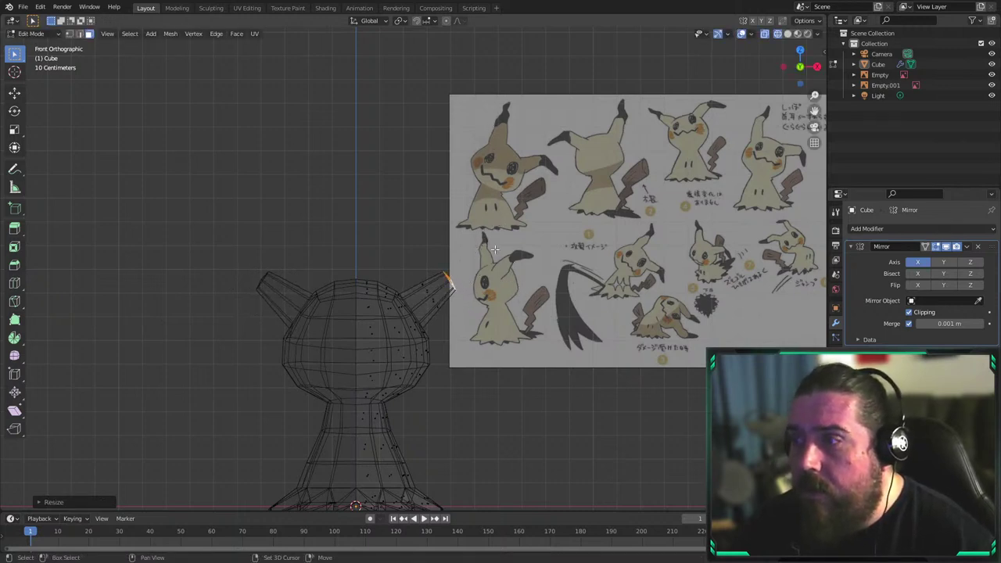
# Extrude a second ear segment about 0.18 m along its normal and scale its end into a narrow tip
pyautogui.keyDown('shift'); pyautogui.moveTo(494, 249); pyautogui.dragTo(455, 297, button='middle'); pyautogui.keyUp('shift')
pyautogui.press('e')
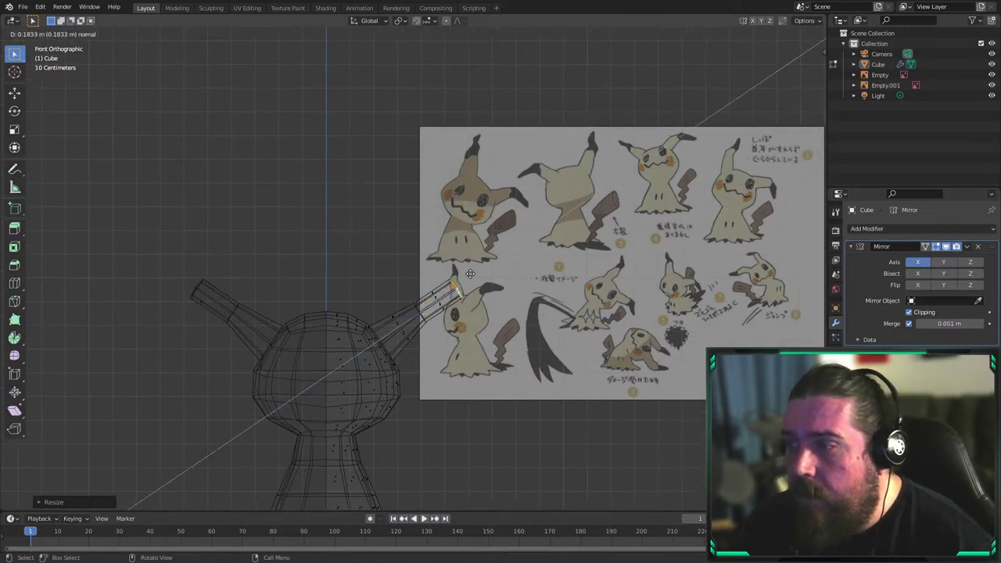
pyautogui.click(473, 277)
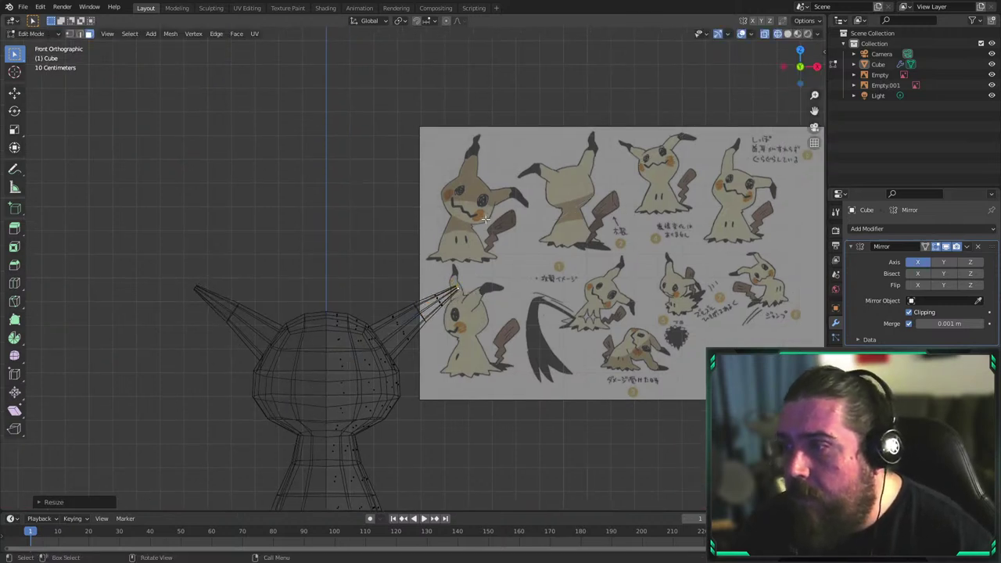
# Move the ear tip outward and slightly upward to lengthen the ear
pyautogui.scroll(4, 549, 295)
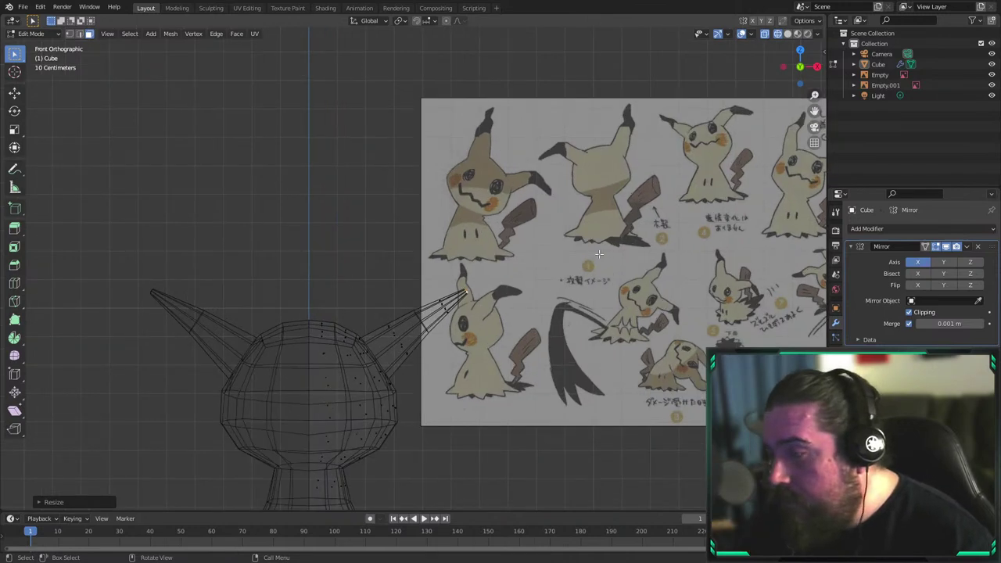
pyautogui.press('g')
pyautogui.click(548, 298)
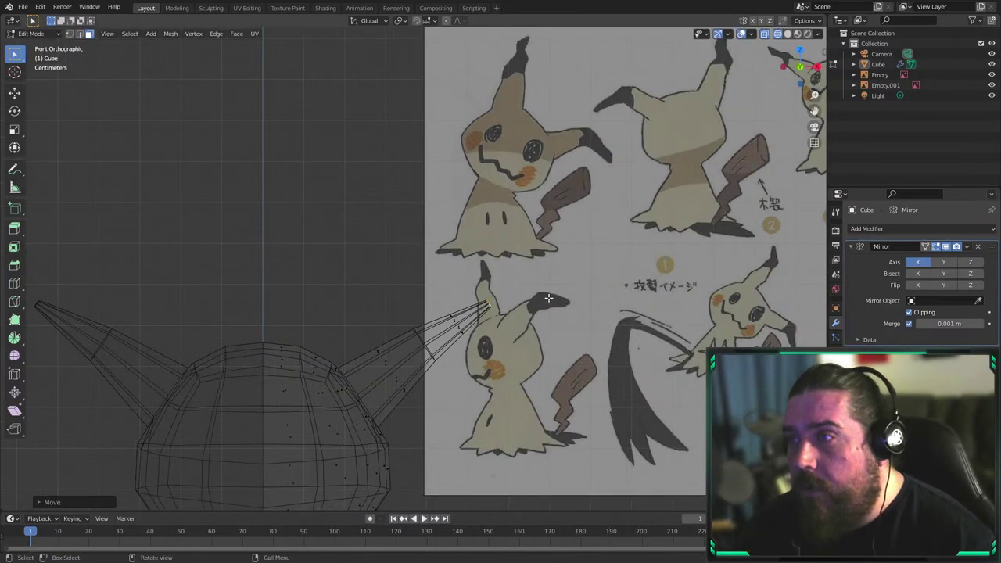
pyautogui.press('g')
pyautogui.click(650, 301)
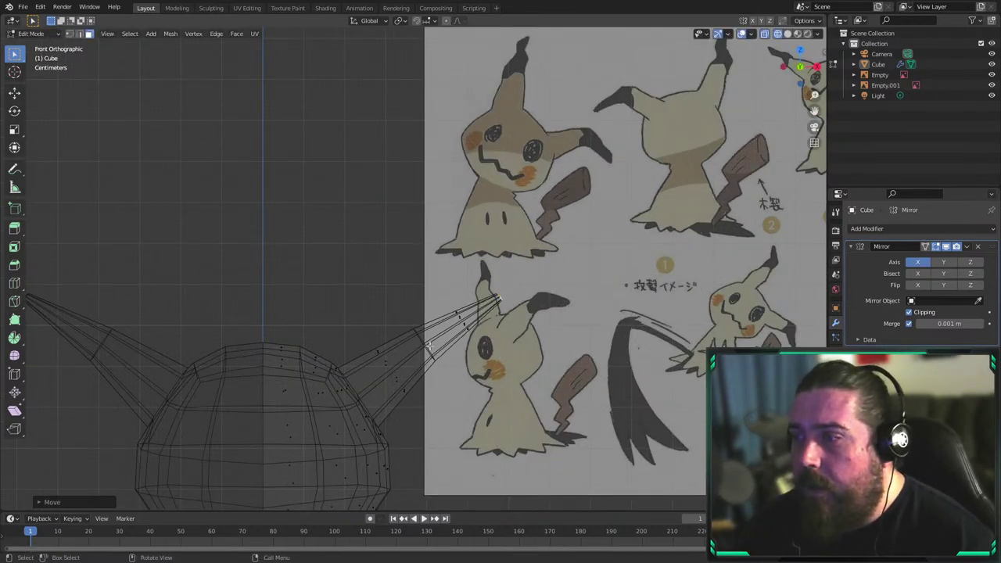
# Slide the ear's middle edge loop along the ear, widen it, and move it slightly inward and down
pyautogui.press('g')
pyautogui.press('g')
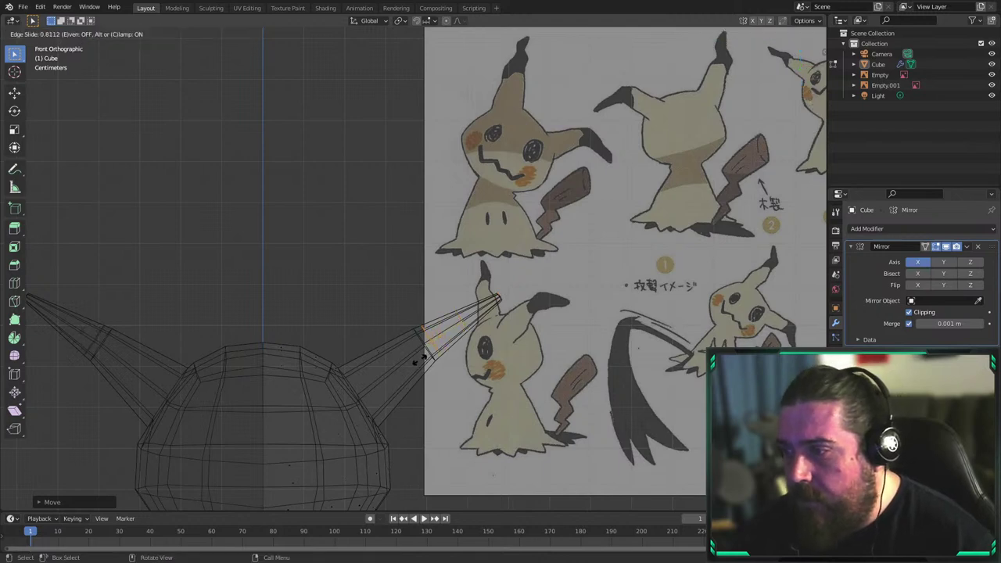
pyautogui.click(420, 360)
pyautogui.press('s')
pyautogui.click(510, 345)
pyautogui.press('g')
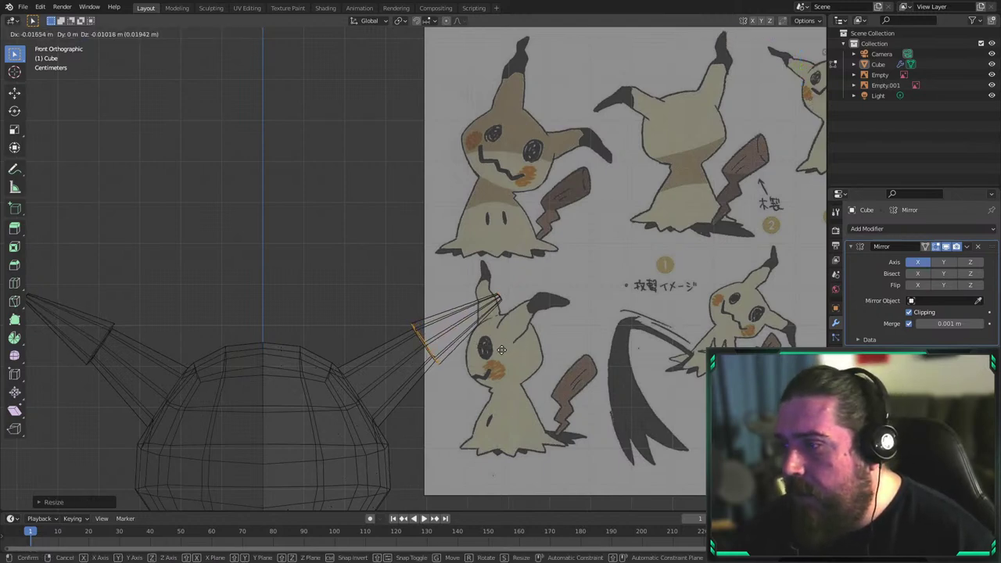
# Add an edge loop to the ear's outer section, then slide and move it to shape a bend near the tip
pyautogui.click(473, 313)
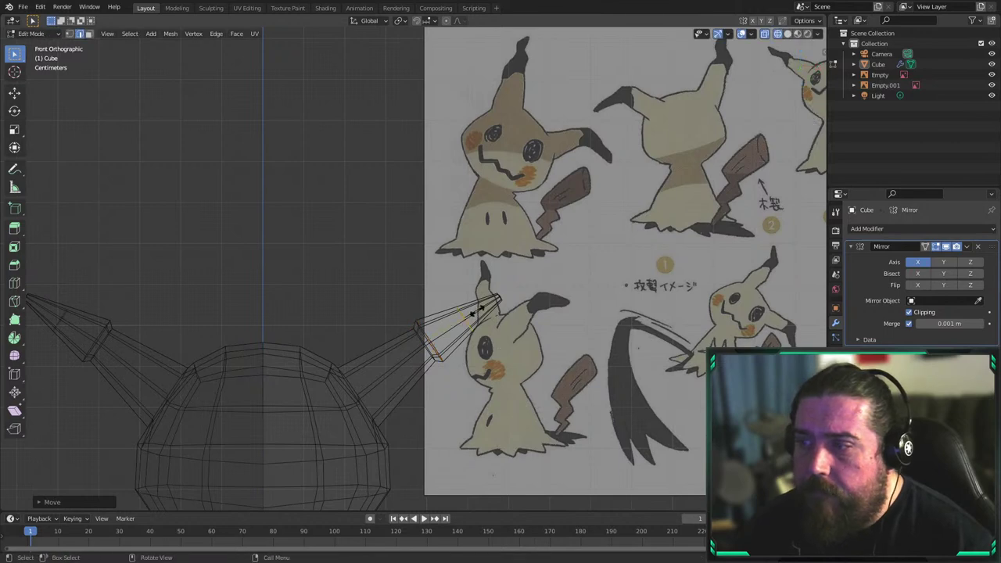
pyautogui.press('g')
pyautogui.press('g')
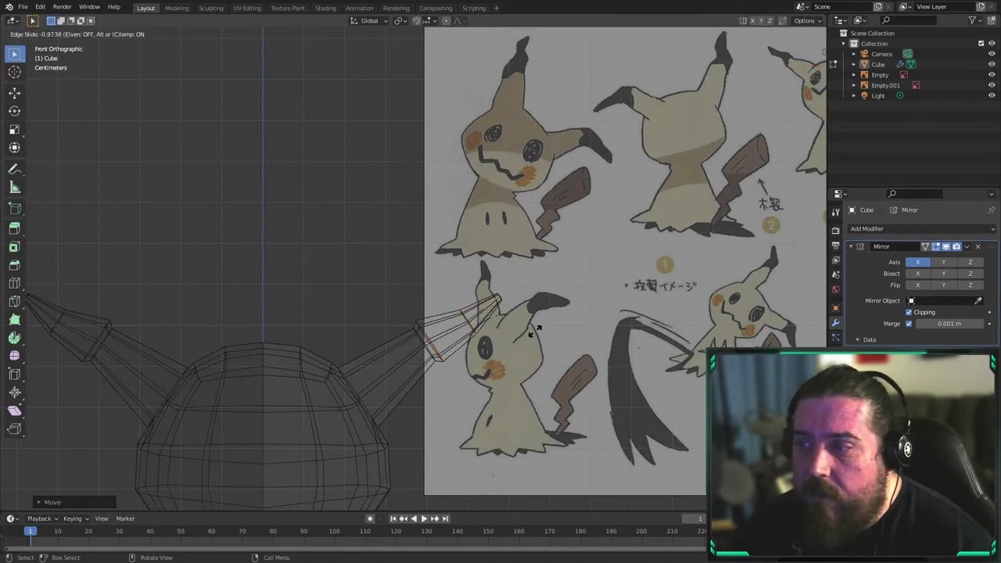
pyautogui.press('g')
pyautogui.rightClick(534, 327)
pyautogui.press('g')
pyautogui.click(552, 318)
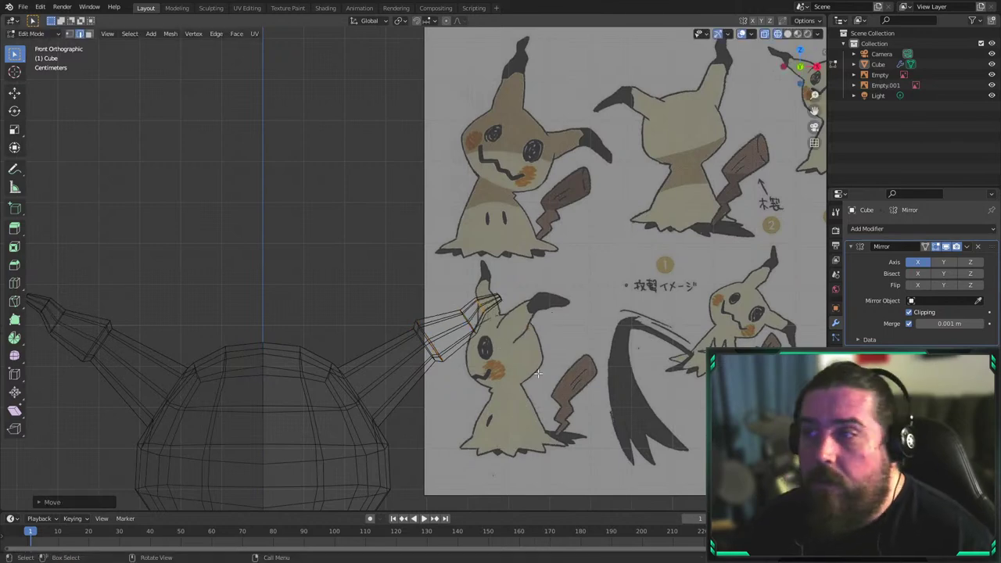
# Add a centred edge loop to the ear's inner section and move it slightly to curve the ear's base
pyautogui.keyDown('shift'); pyautogui.moveTo(454, 365); pyautogui.dragTo(534, 244, button='middle'); pyautogui.keyUp('shift')
pyautogui.hotkey('ctrl', 'r')
pyautogui.click(468, 261)
pyautogui.rightClick(474, 258)
pyautogui.press('g')
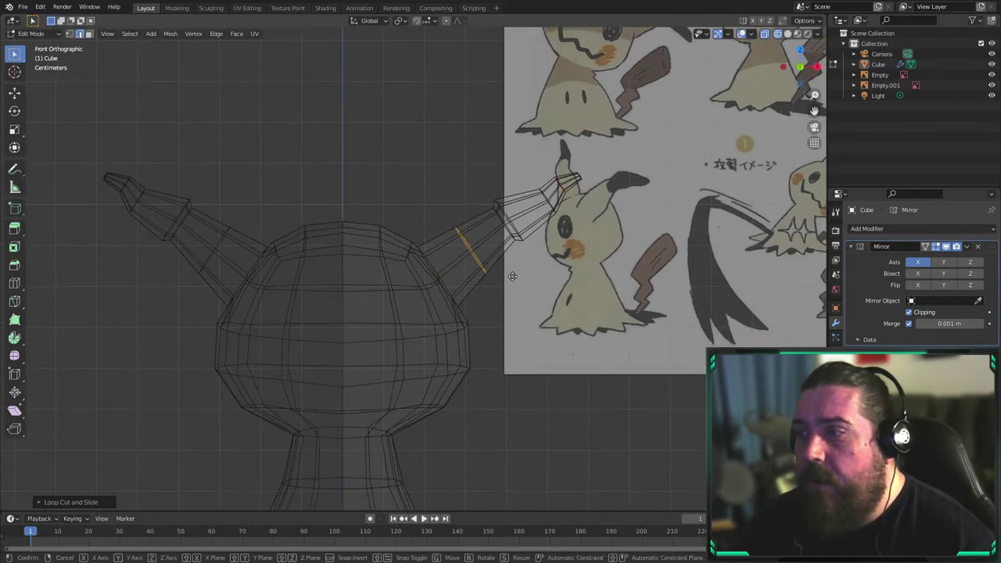
pyautogui.press('g')
pyautogui.click(511, 276)
pyautogui.scroll(-4, 530, 290)
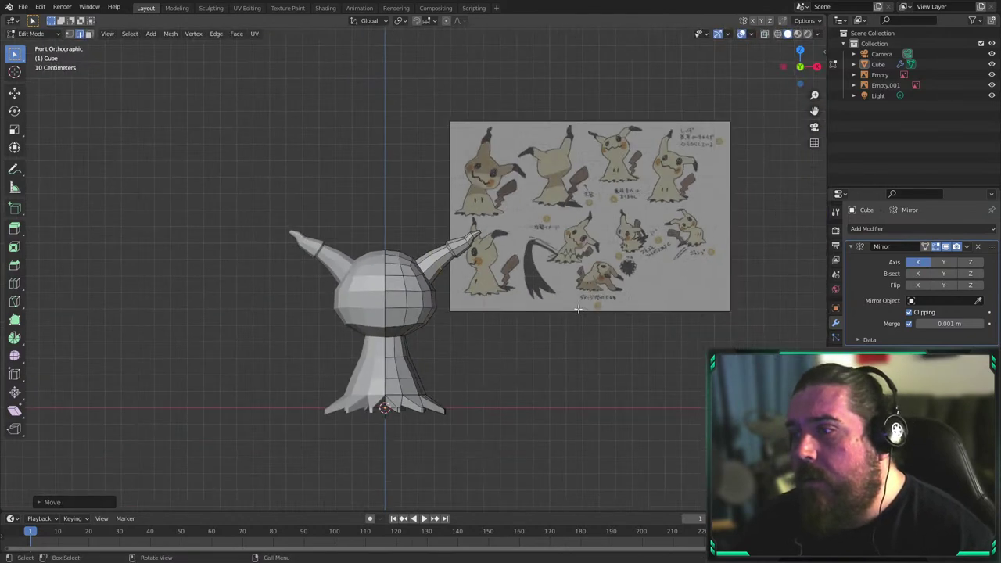
# In top view, expand the selection to the ear's outer part, then rotate and move it so the ear sweeps backward
pyautogui.moveTo(529, 290); pyautogui.dragTo(470, 161, button='middle')
pyautogui.moveTo(512, 193); pyautogui.dragTo(343, 231, button='middle')
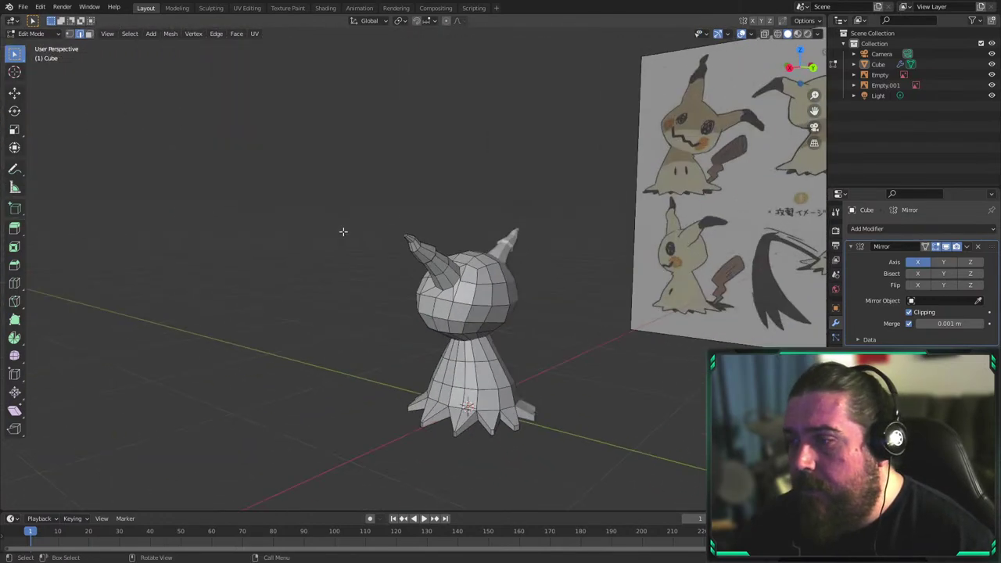
pyautogui.moveTo(282, 243); pyautogui.dragTo(515, 266, button='middle')
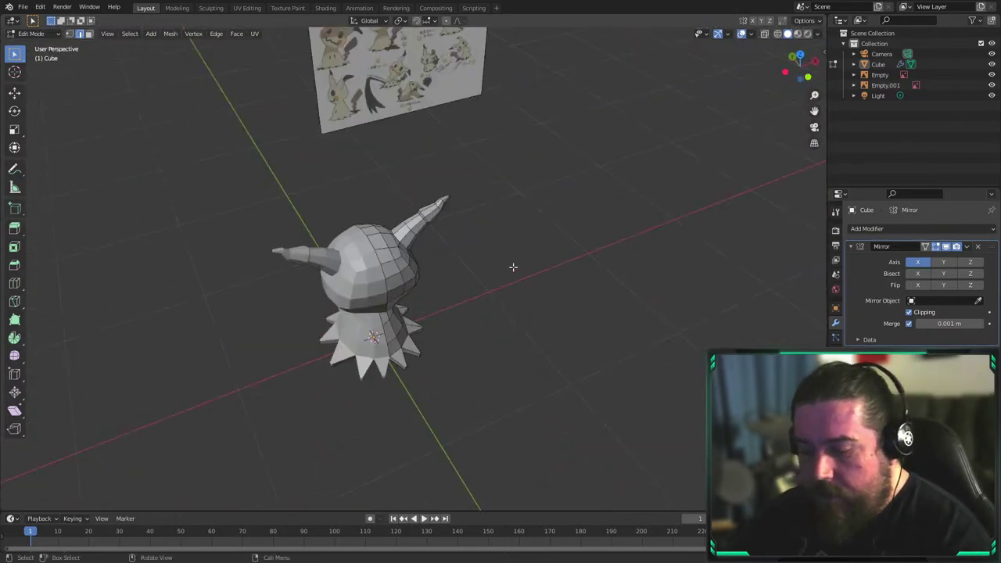
pyautogui.press('KP_1')
pyautogui.press('KP_7')
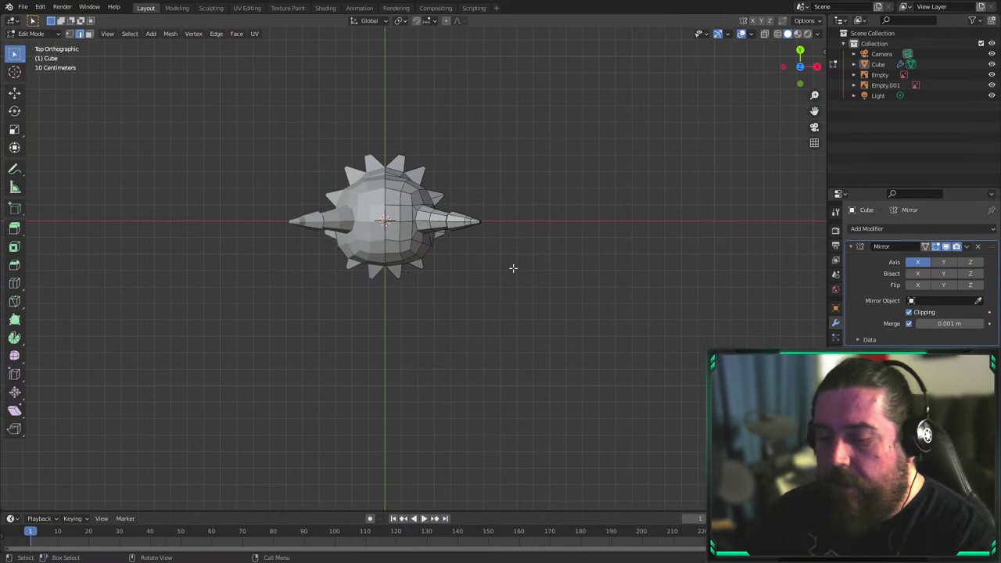
pyautogui.scroll(4, 541, 215)
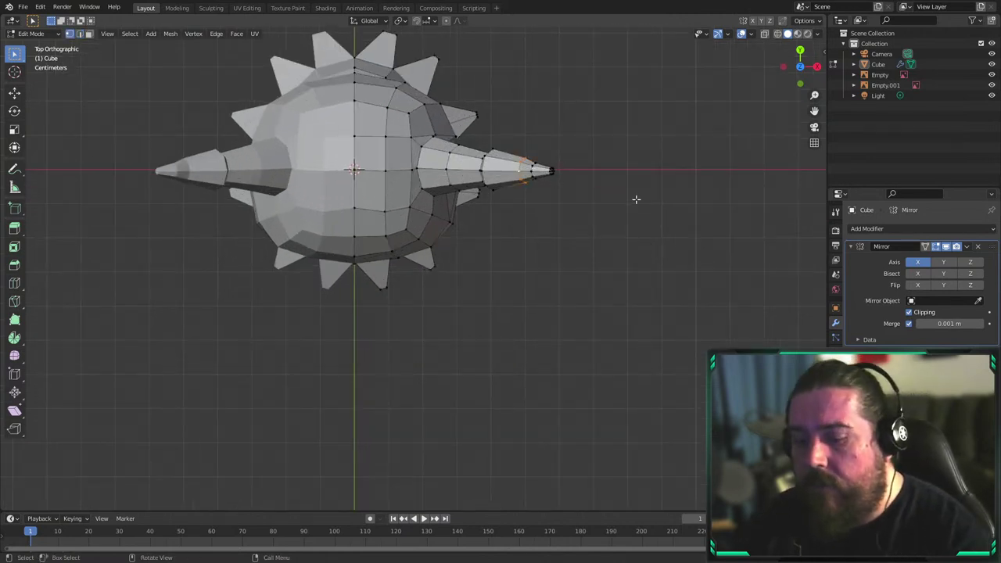
pyautogui.press('ctrl+KP_Add')
pyautogui.press('ctrl+KP_Add')
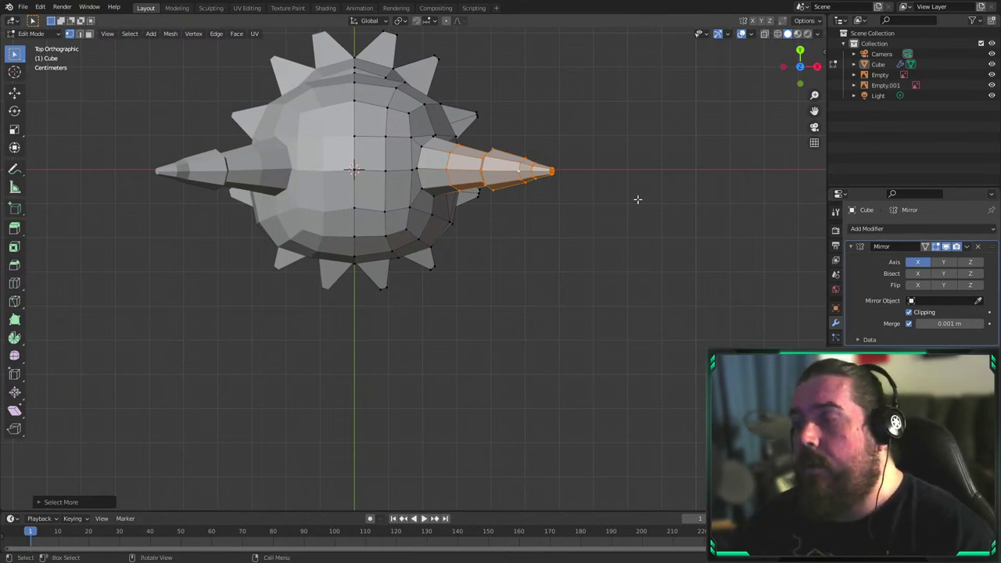
pyautogui.press('r')
pyautogui.click(604, 130)
pyautogui.press('g')
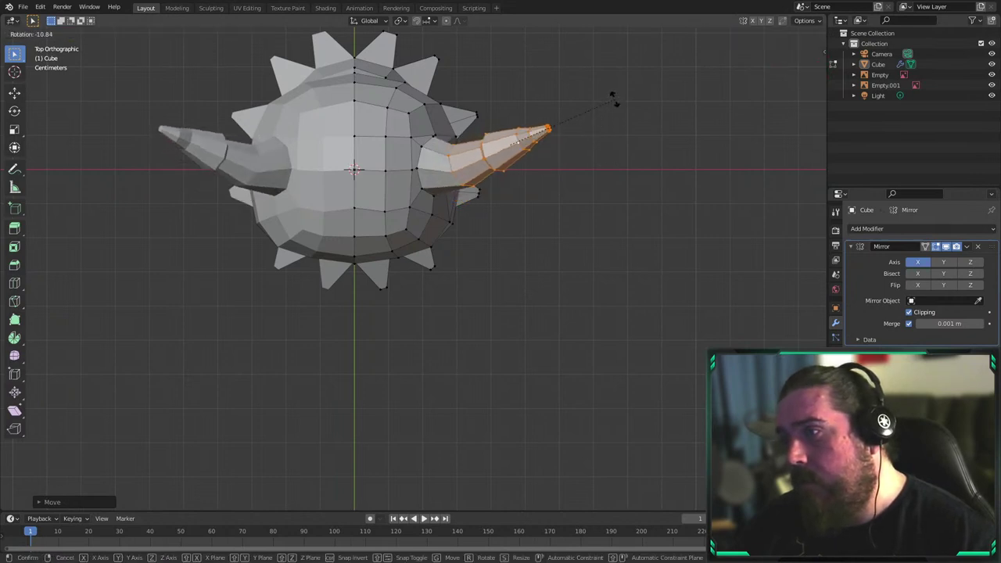
pyautogui.click(616, 107)
pyautogui.press('g')
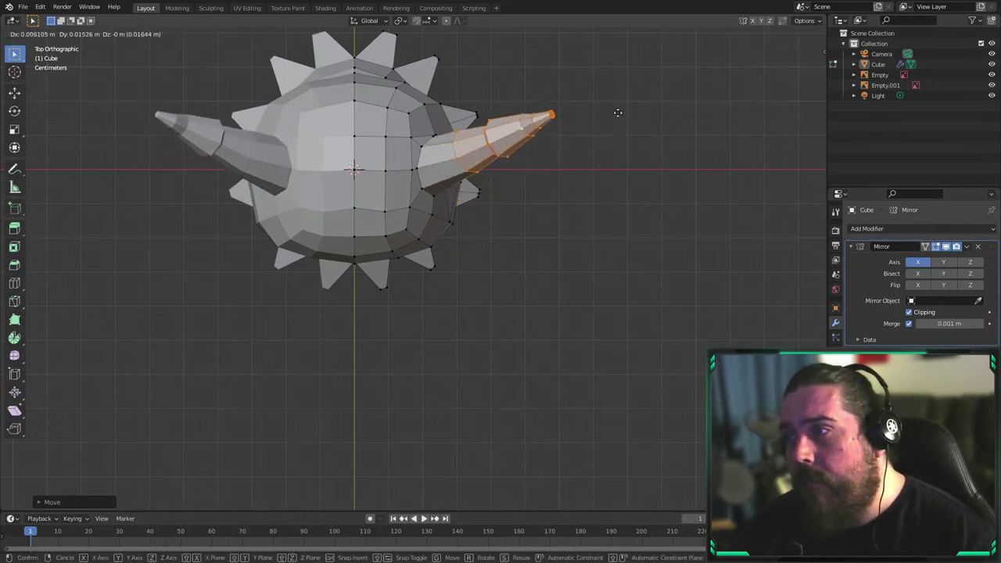
pyautogui.click(618, 121)
# Leave Edit Mode and inspect the reshaped ears and body from several angles
pyautogui.moveTo(719, 206); pyautogui.dragTo(572, 326, button='middle')
pyautogui.press('Tab')
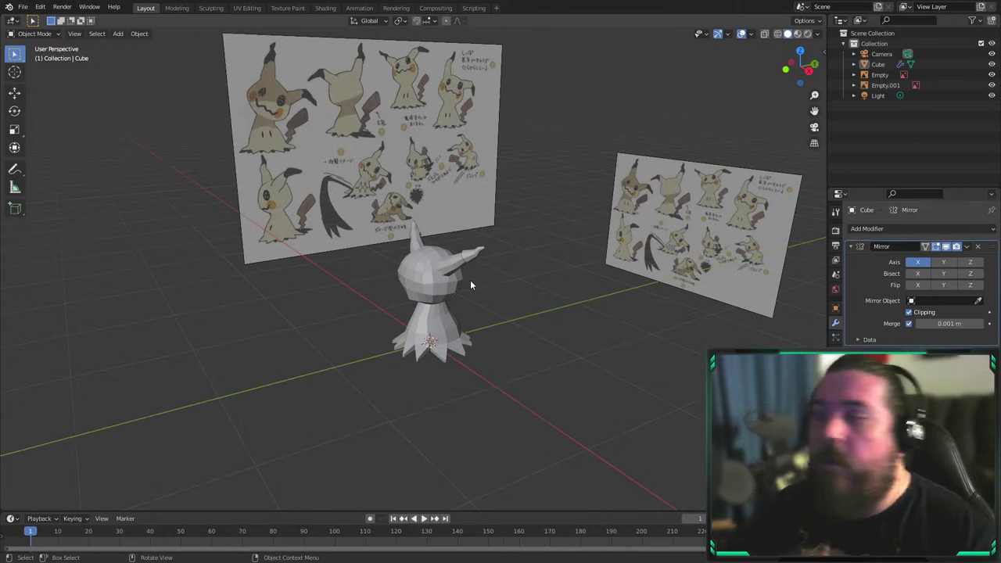
pyautogui.moveTo(471, 351); pyautogui.dragTo(504, 325, button='middle')
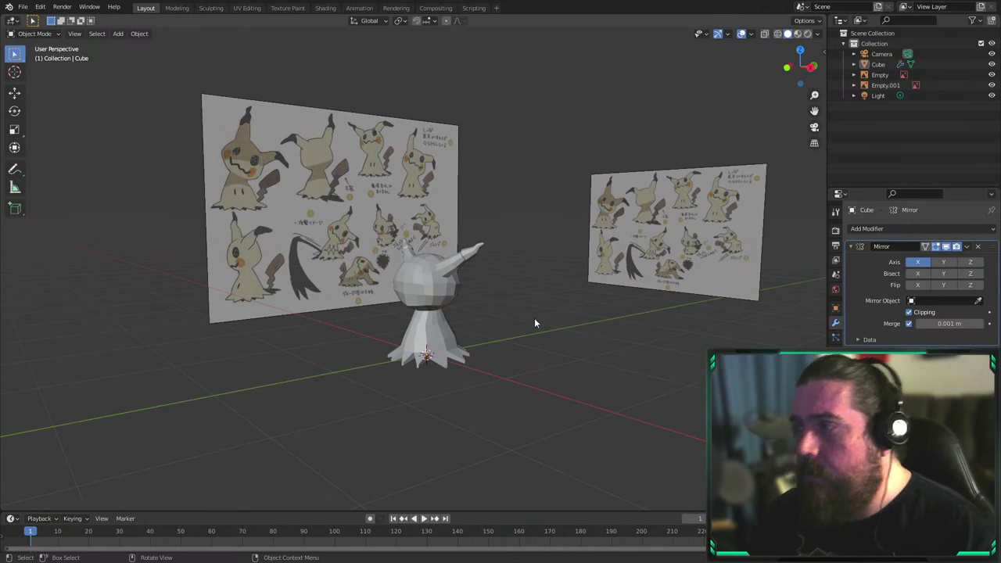
pyautogui.moveTo(504, 362); pyautogui.dragTo(410, 390, button='middle')
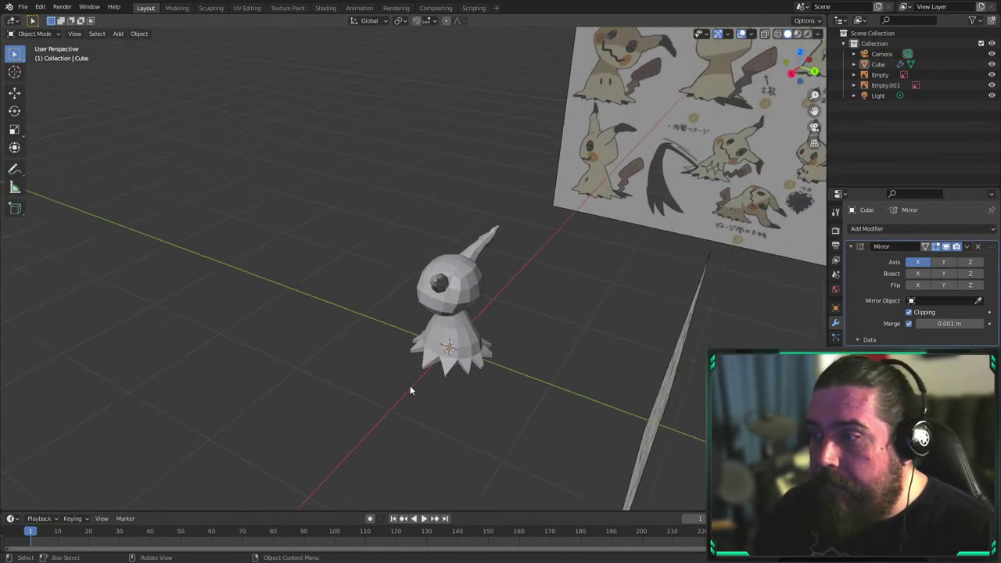
pyautogui.moveTo(302, 366); pyautogui.dragTo(377, 365, button='middle')
pyautogui.moveTo(473, 340); pyautogui.dragTo(503, 375, button='middle')
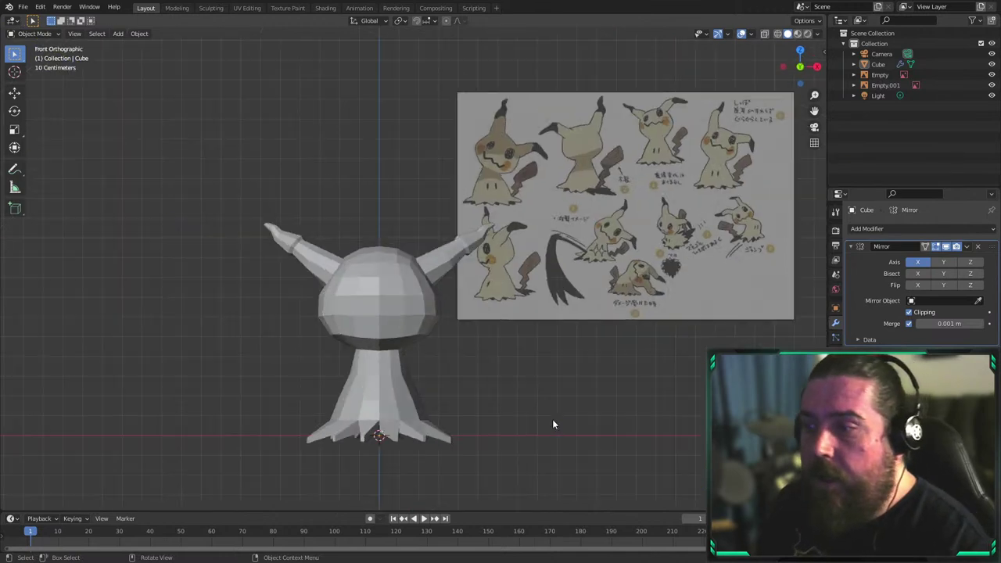
# Add a cylinder mesh at the origin in top view and set it to 12 vertices
pyautogui.press('KP_7')
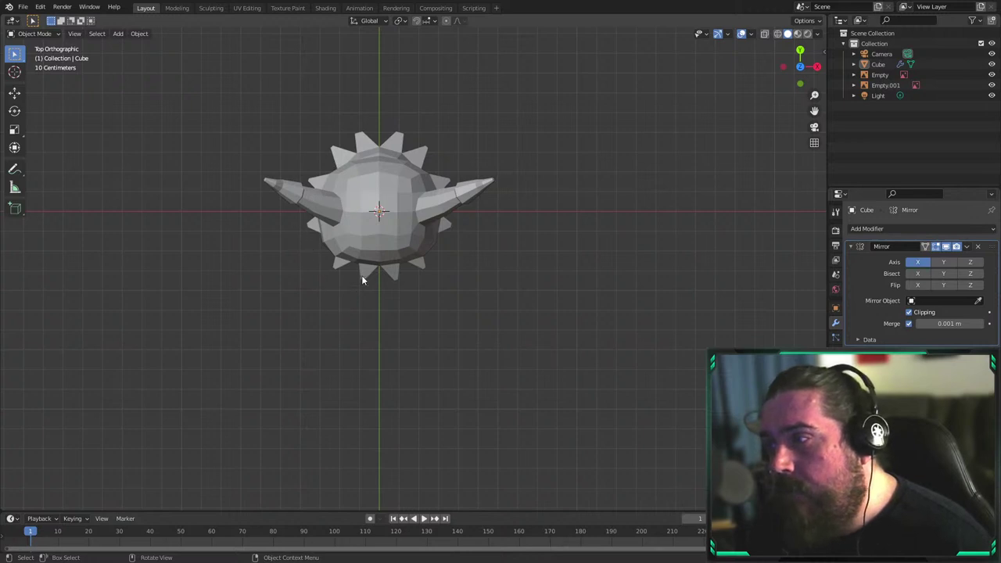
pyautogui.hotkey('shift', 'a')
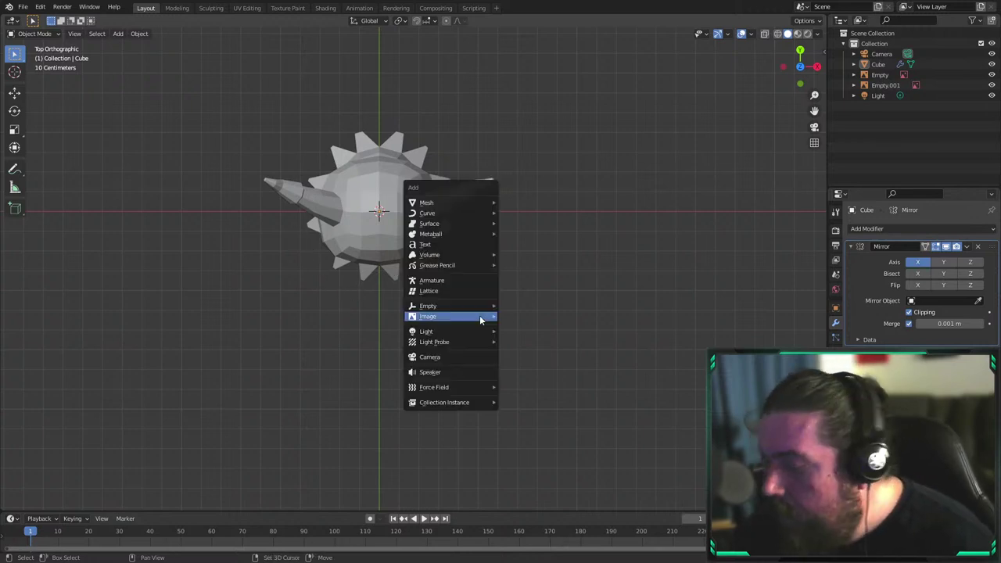
pyautogui.moveTo(468, 205)
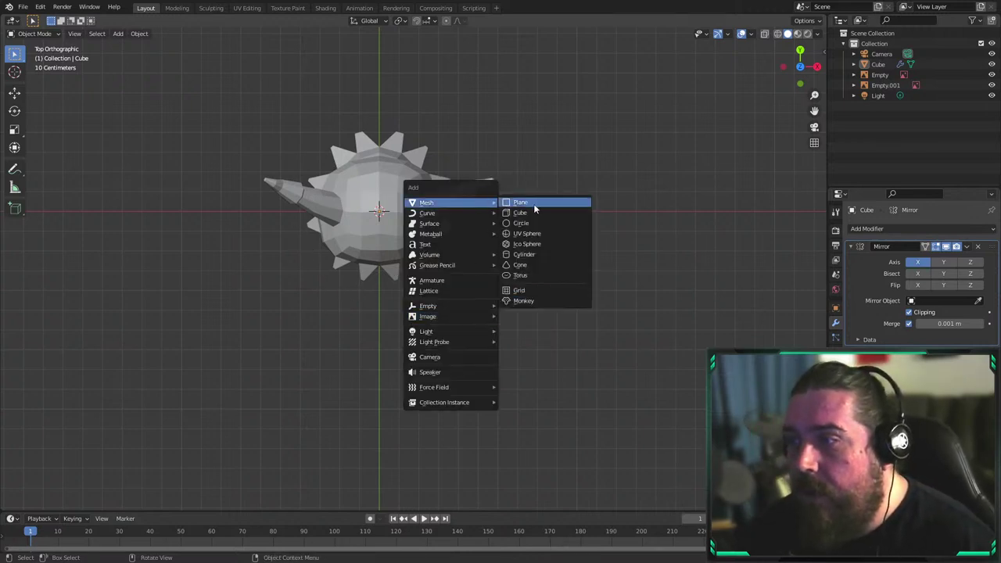
pyautogui.click(558, 255)
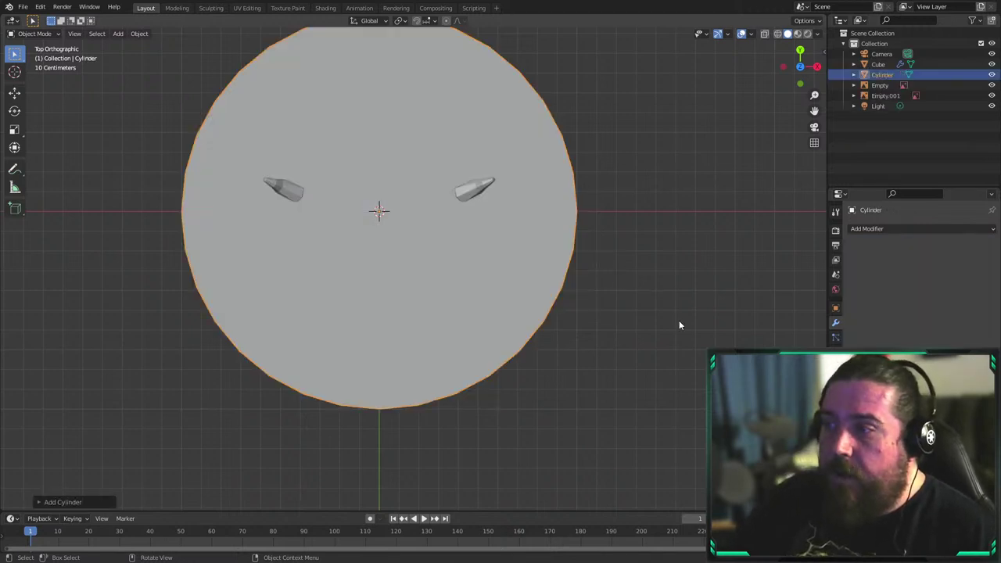
pyautogui.click(43, 504)
pyautogui.click(129, 377)
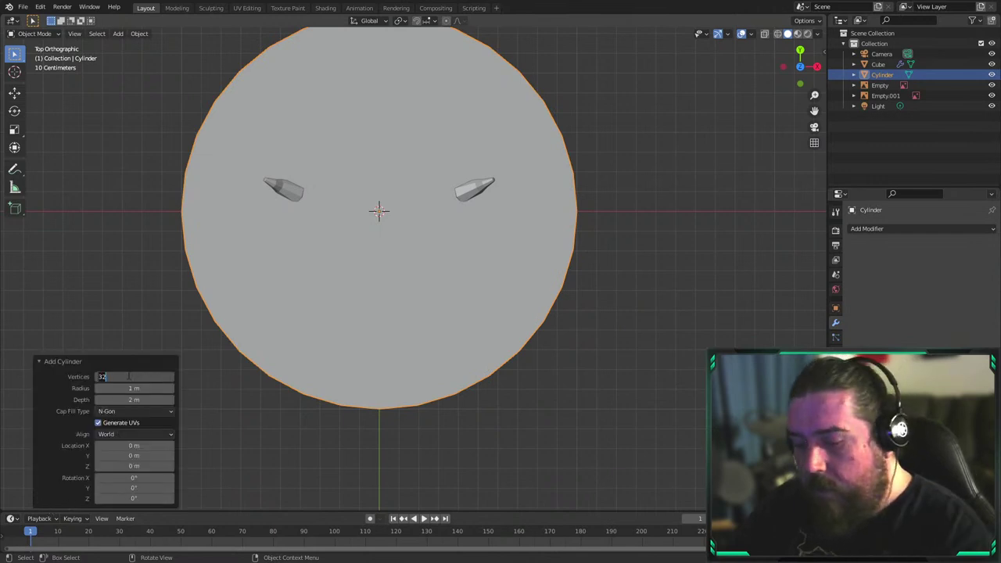
pyautogui.write('12')
pyautogui.press('Return')
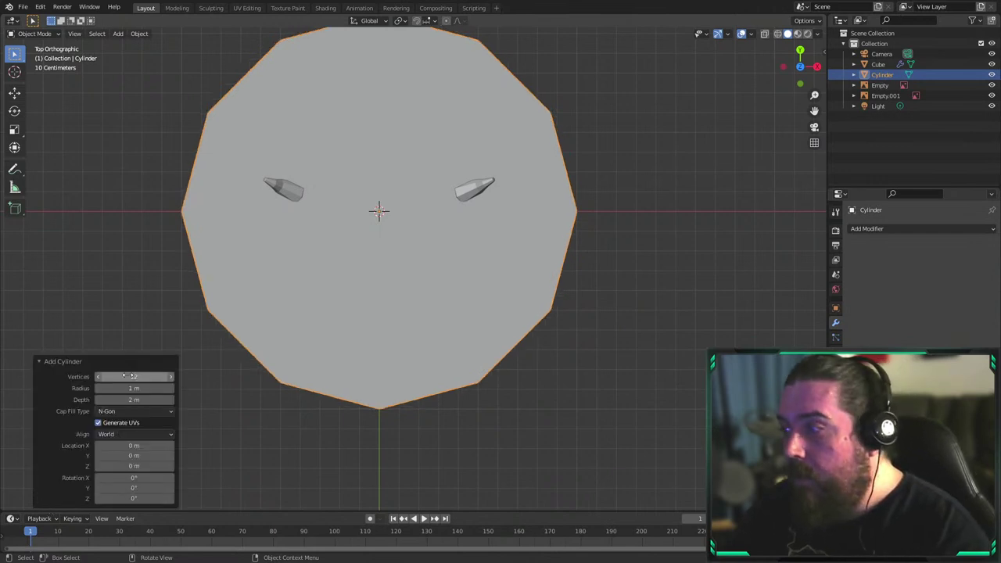
pyautogui.click(129, 420)
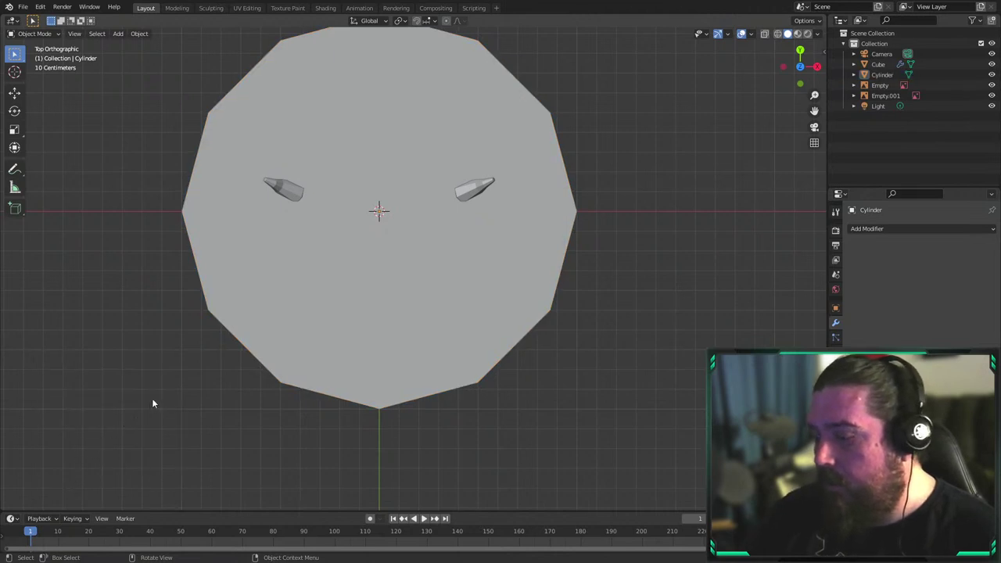
pyautogui.press('F3')
pyautogui.press('Escape')
pyautogui.press('F2')
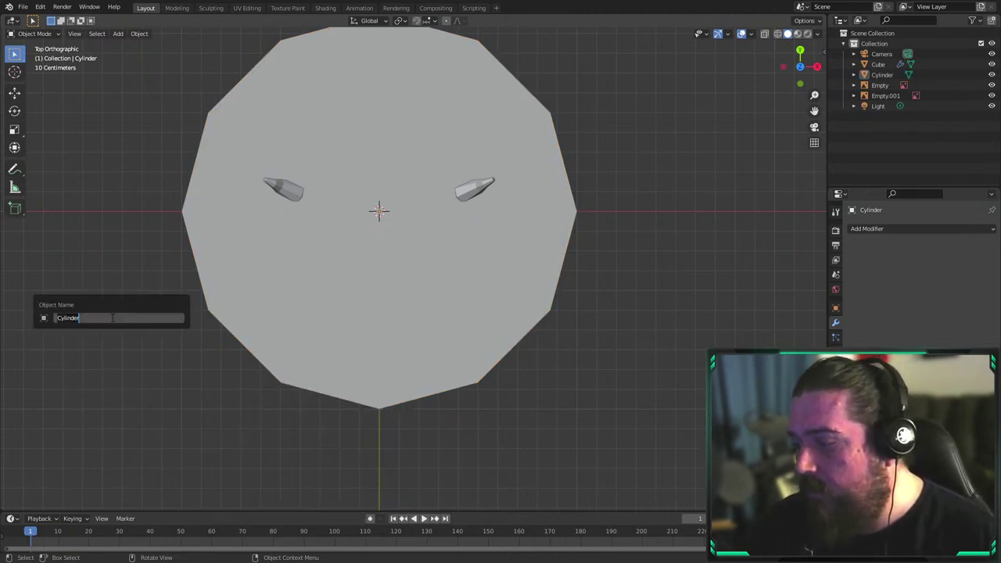
pyautogui.press('Escape')
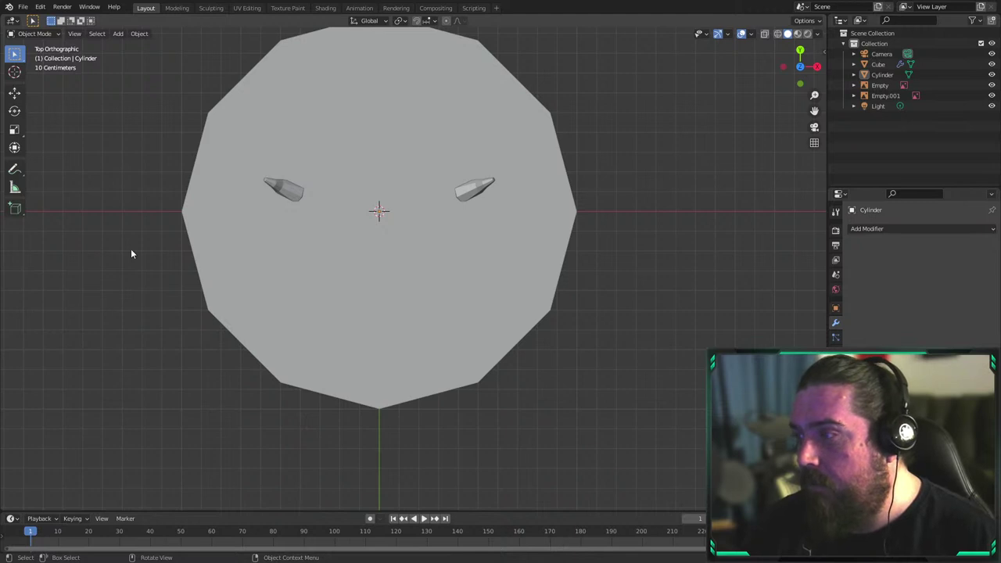
# Readjust the new cylinder's creation settings to a 0.31 m radius with the cap fill type Nothing
pyautogui.scroll(-4, 412, 381)
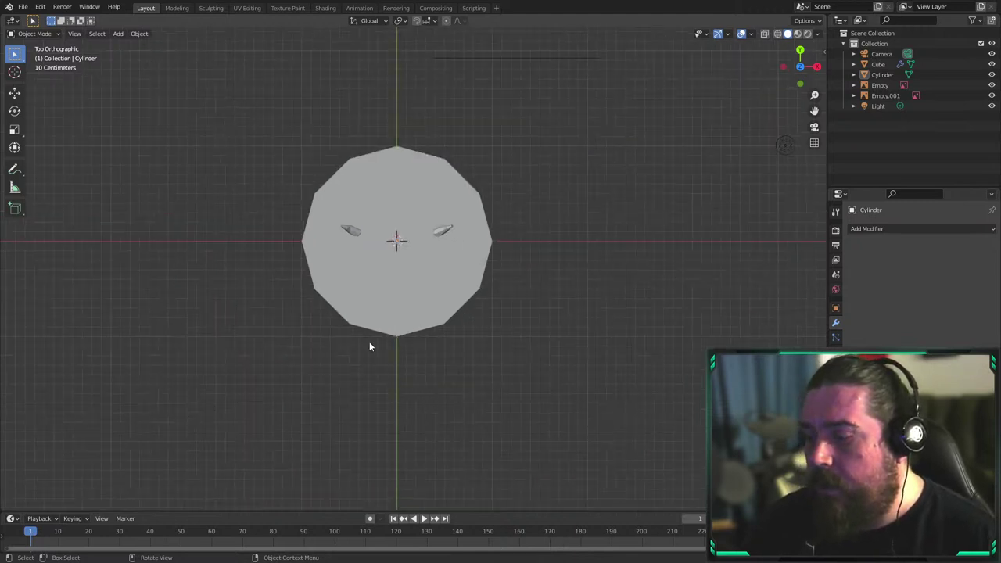
pyautogui.scroll(2, 369, 341)
pyautogui.press('F9')
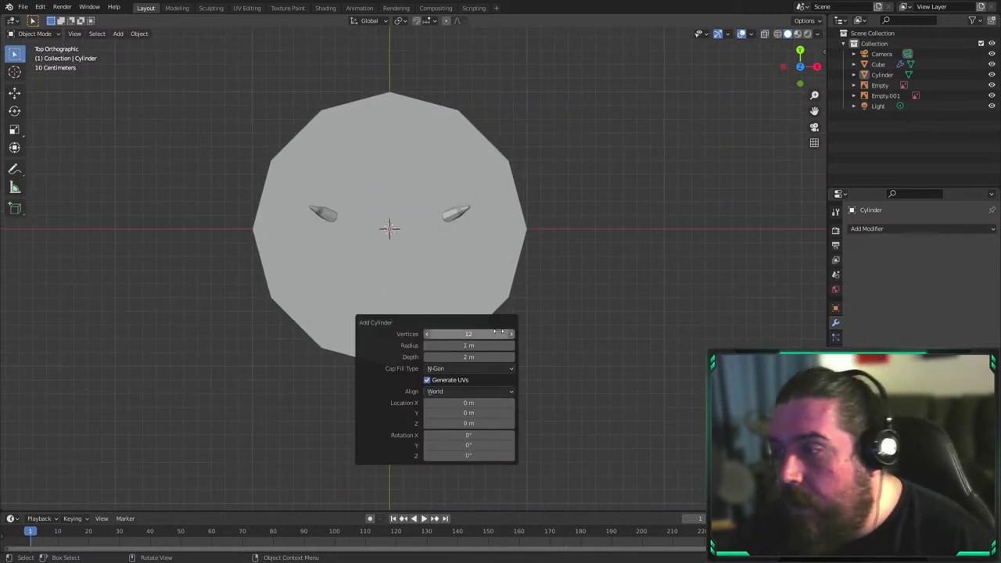
pyautogui.moveTo(469, 345); pyautogui.dragTo(448, 341)
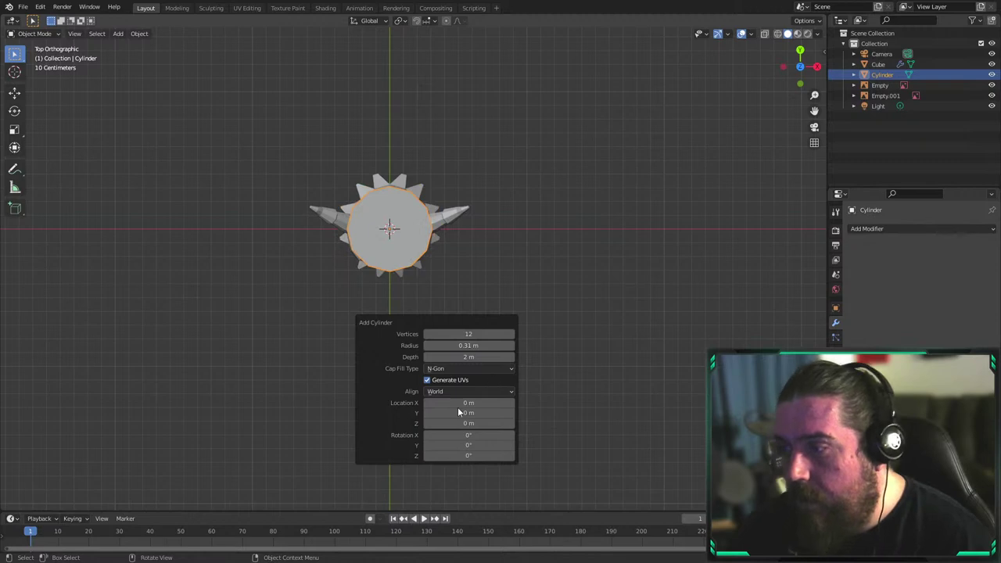
pyautogui.click(473, 368)
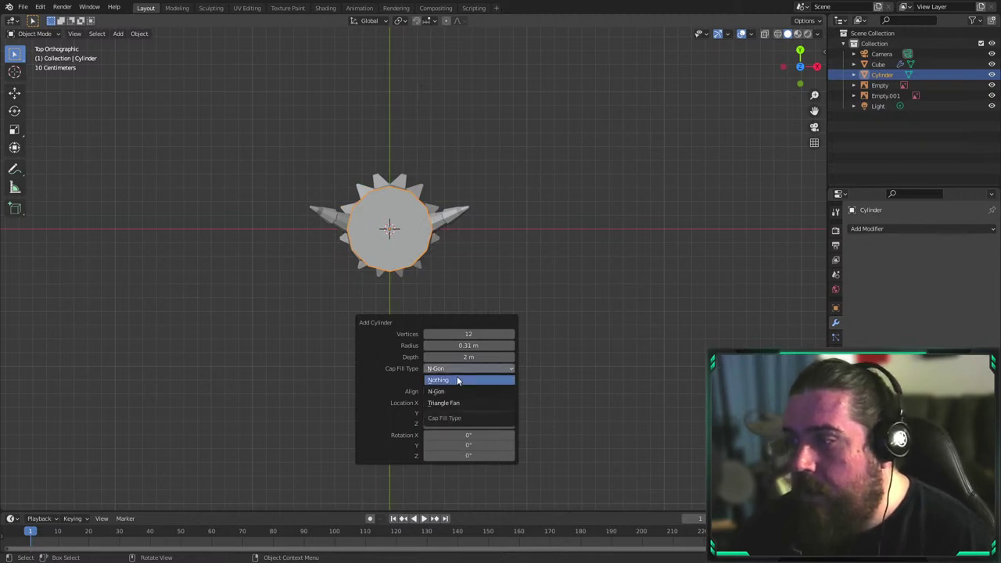
pyautogui.click(457, 380)
# Reduce the cylinder's depth until it forms a low ring around the hem of the character's body
pyautogui.moveTo(675, 413); pyautogui.dragTo(360, 262, button='middle')
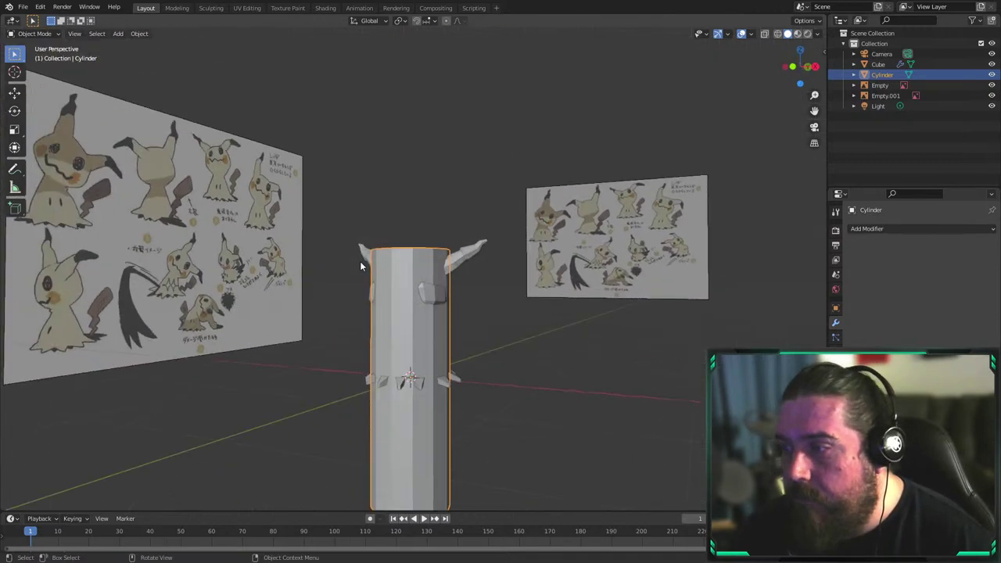
pyautogui.moveTo(455, 299); pyautogui.dragTo(473, 296, button='middle')
pyautogui.press('F9')
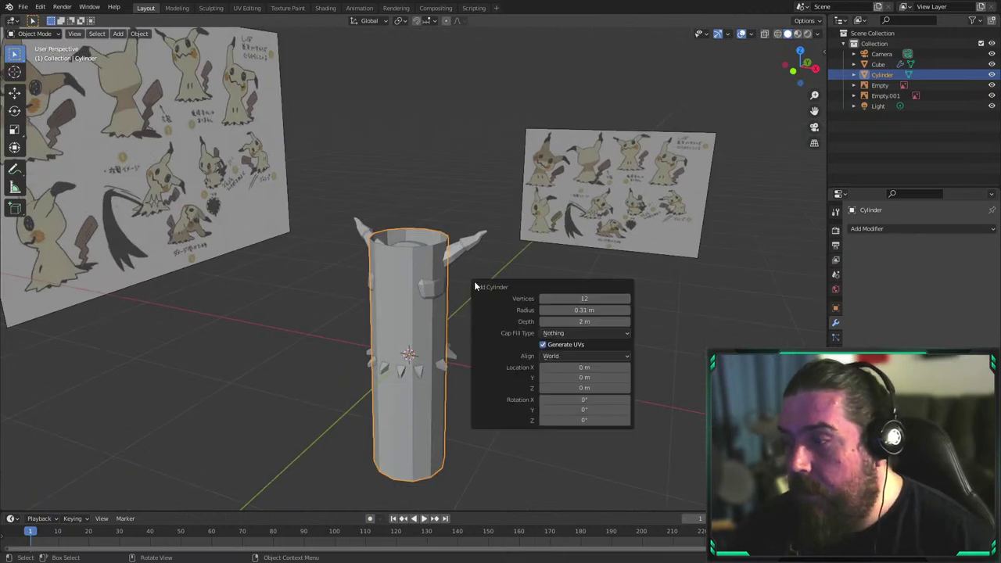
pyautogui.moveTo(591, 322); pyautogui.dragTo(493, 332)
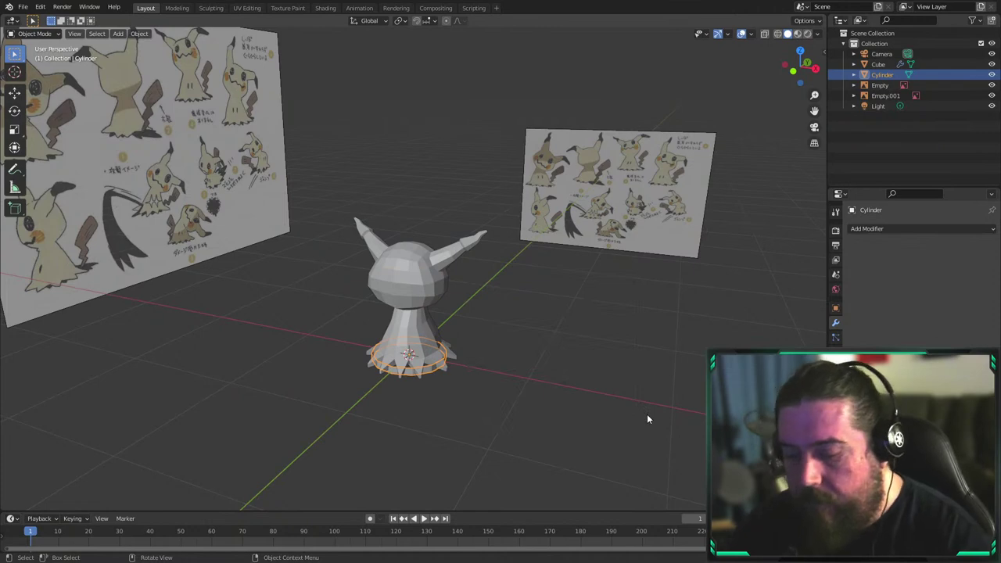
# Scale down the ring's mesh in Edit Mode from the top wireframe view until it fits inside the cloak's hem
pyautogui.press('KP_3')
pyautogui.press('KP_Decimal')
pyautogui.scroll(3, 531, 287)
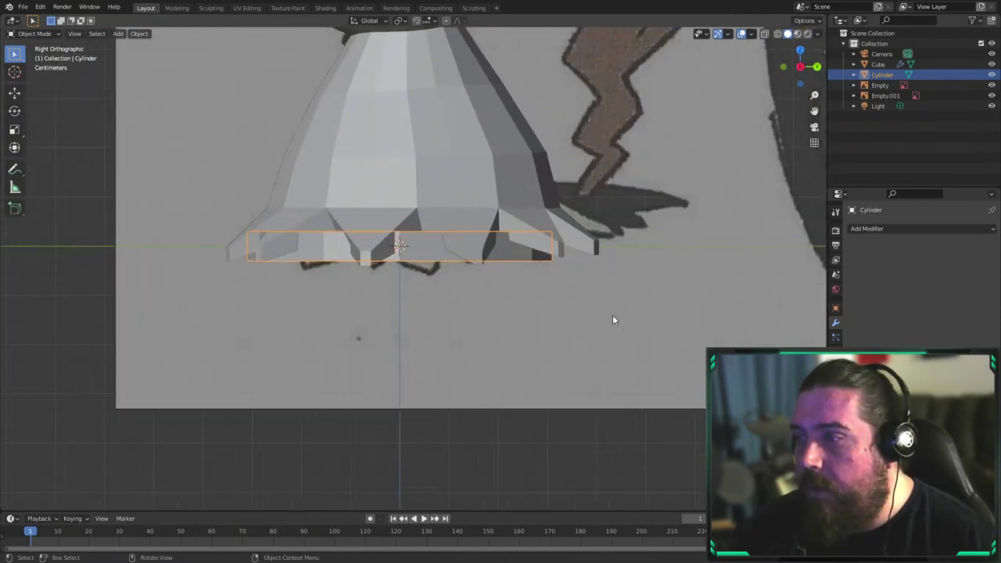
pyautogui.scroll(2, 499, 271)
pyautogui.press('Tab')
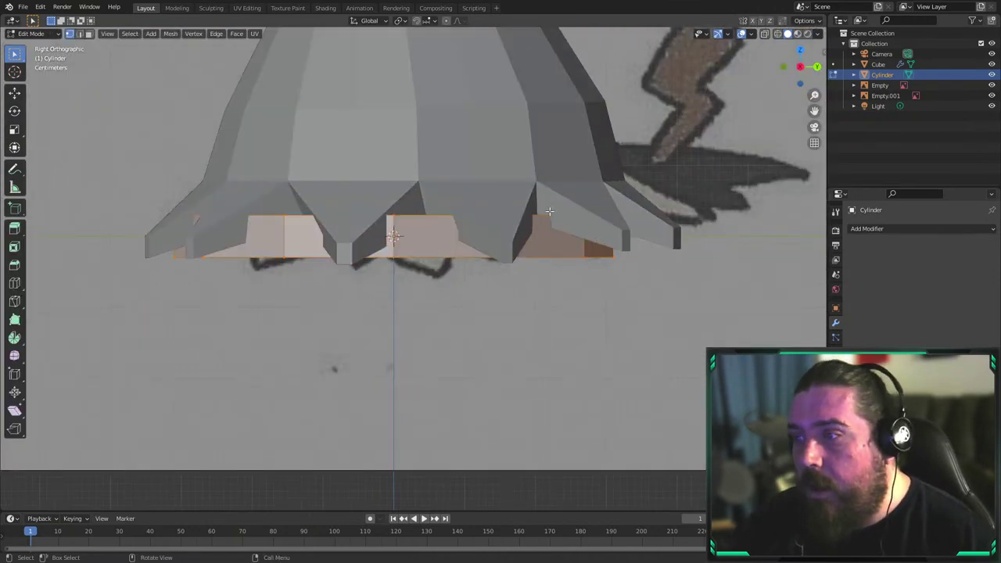
pyautogui.moveTo(550, 211); pyautogui.dragTo(556, 259, button='middle')
pyautogui.press('KP_7')
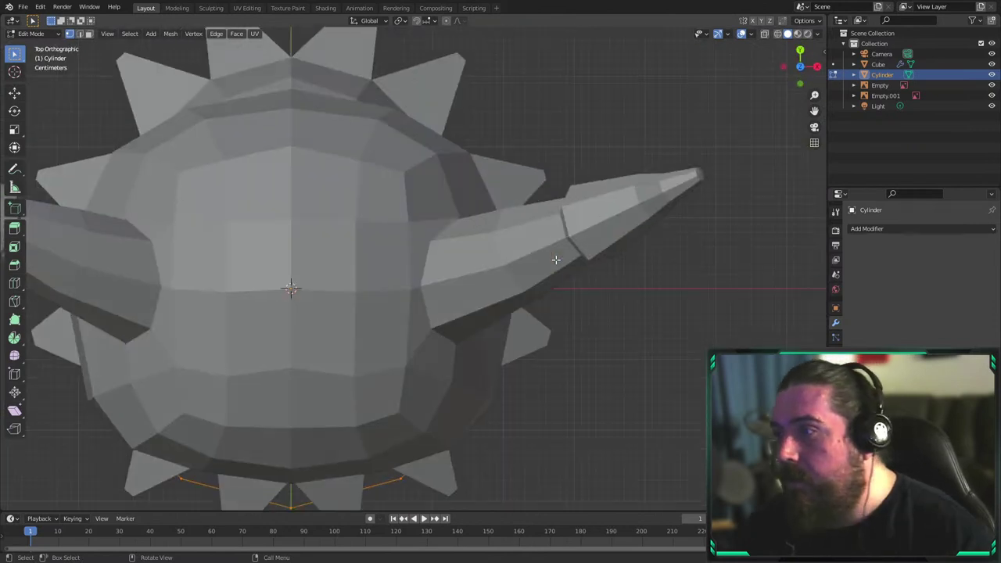
pyautogui.hotkey('shift', 'z')
pyautogui.press('KP_Decimal')
pyautogui.press('s')
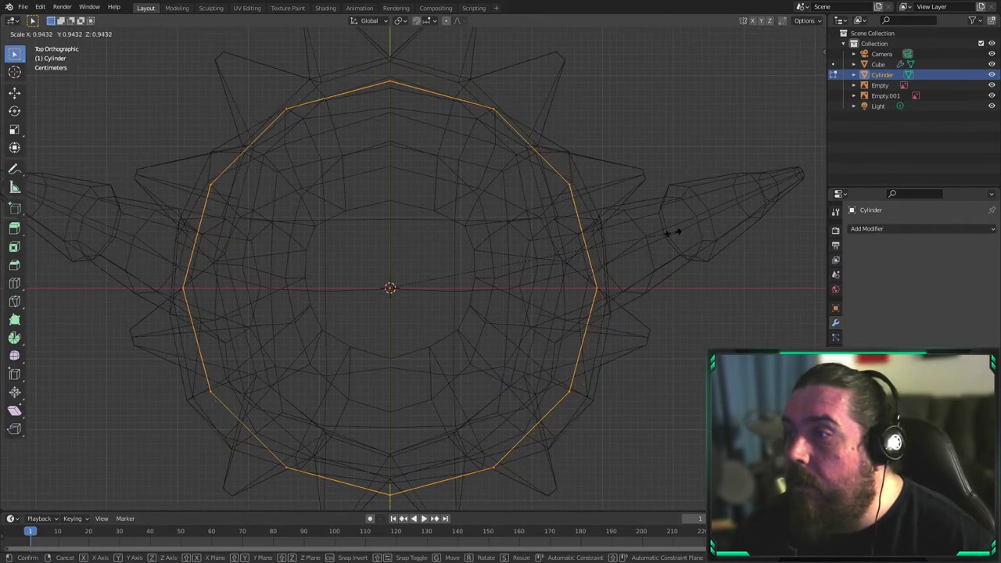
pyautogui.click(670, 234)
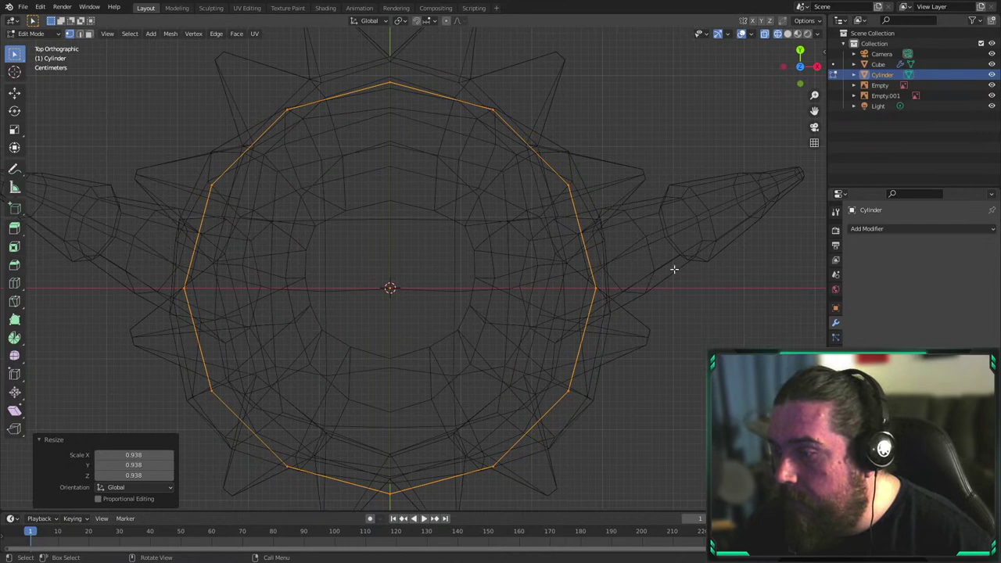
pyautogui.press('s')
pyautogui.click(639, 273)
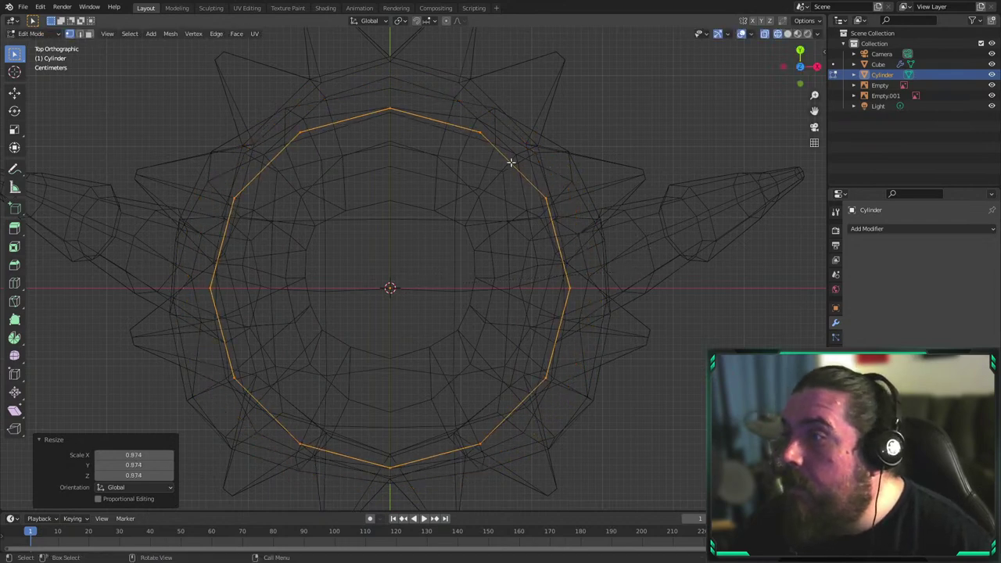
# Move the ring about 0.031 m along Y and scale it by about 1.043 to fit under the hem
pyautogui.press('g')
pyautogui.press('y')
pyautogui.click(537, 192)
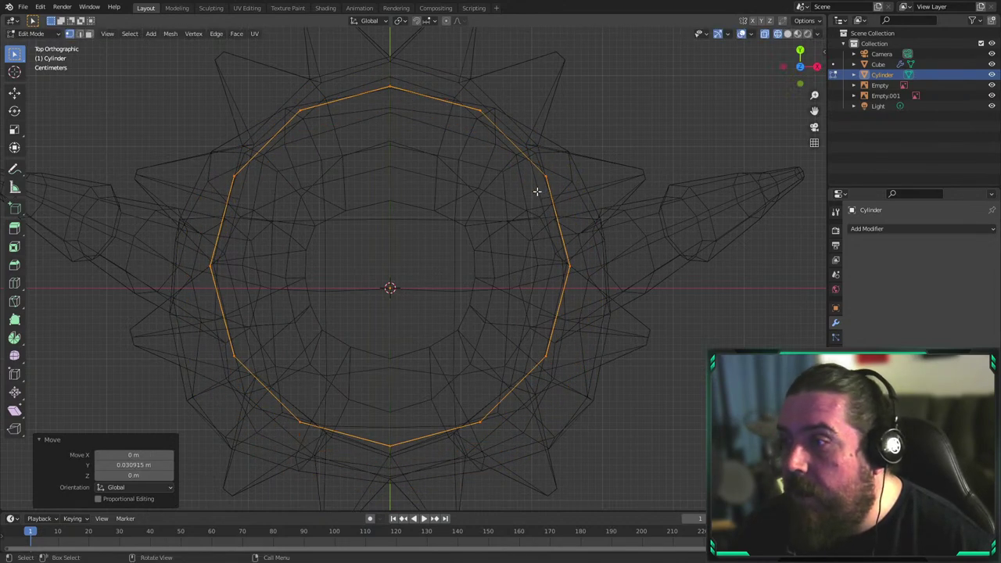
pyautogui.press('s')
pyautogui.click(665, 215)
pyautogui.hotkey('shift', 'z')
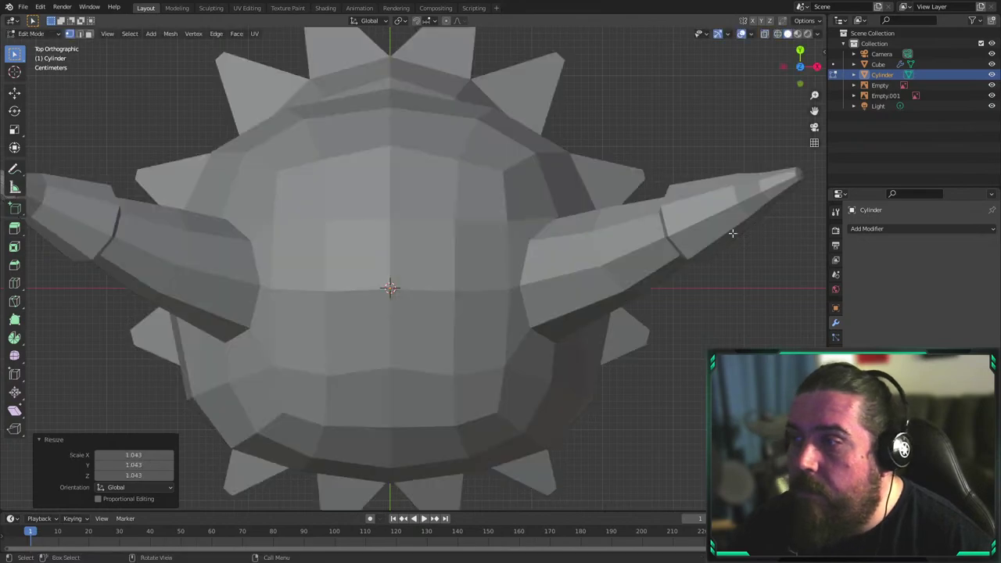
pyautogui.moveTo(733, 233); pyautogui.dragTo(547, 230, button='middle')
pyautogui.scroll(-4, 574, 241)
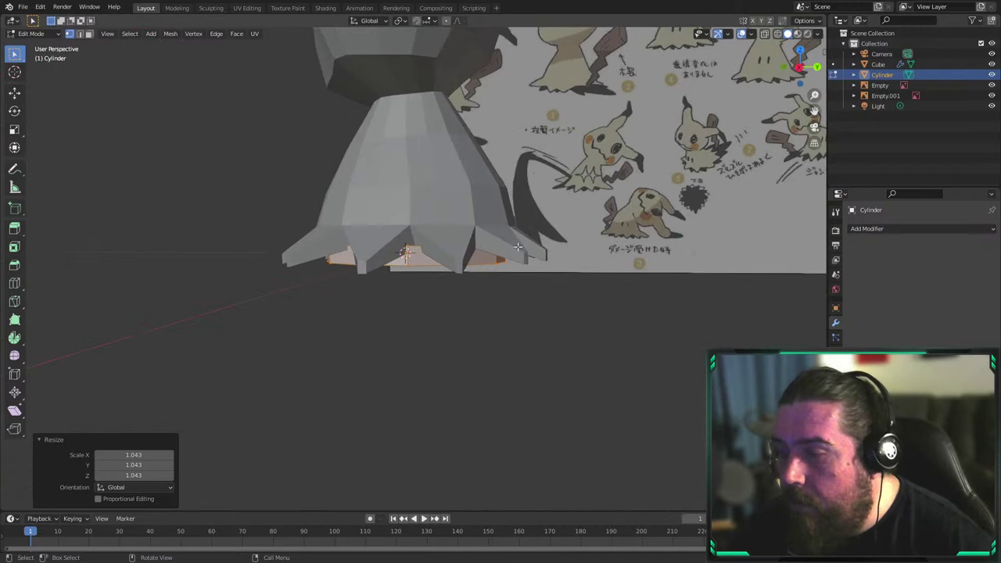
pyautogui.press('KP_7')
pyautogui.hotkey('shift', 'z')
pyautogui.scroll(3, 421, 234)
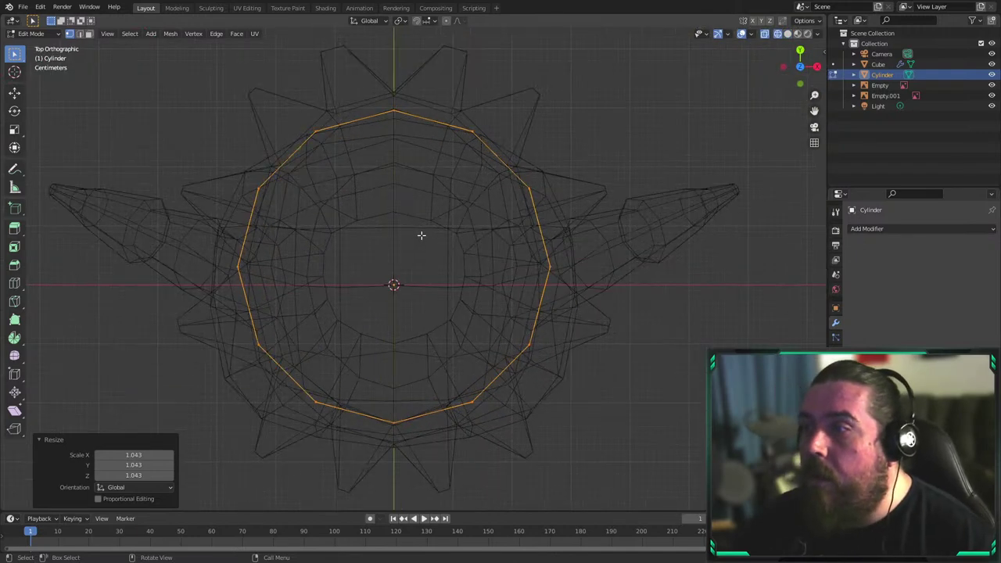
# Try to rotate the ring by typed angles, including 180°
pyautogui.press('r')
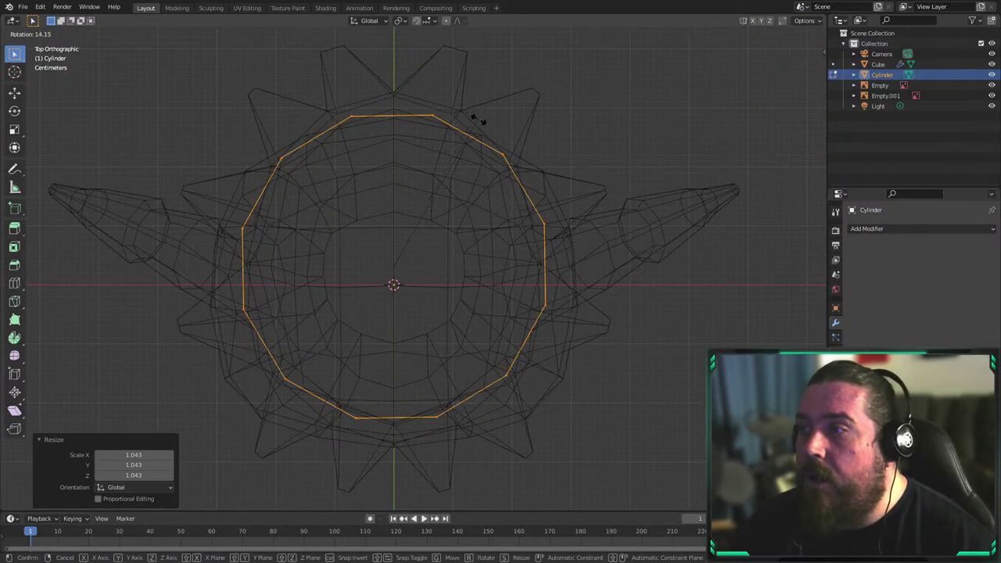
pyautogui.press('Escape')
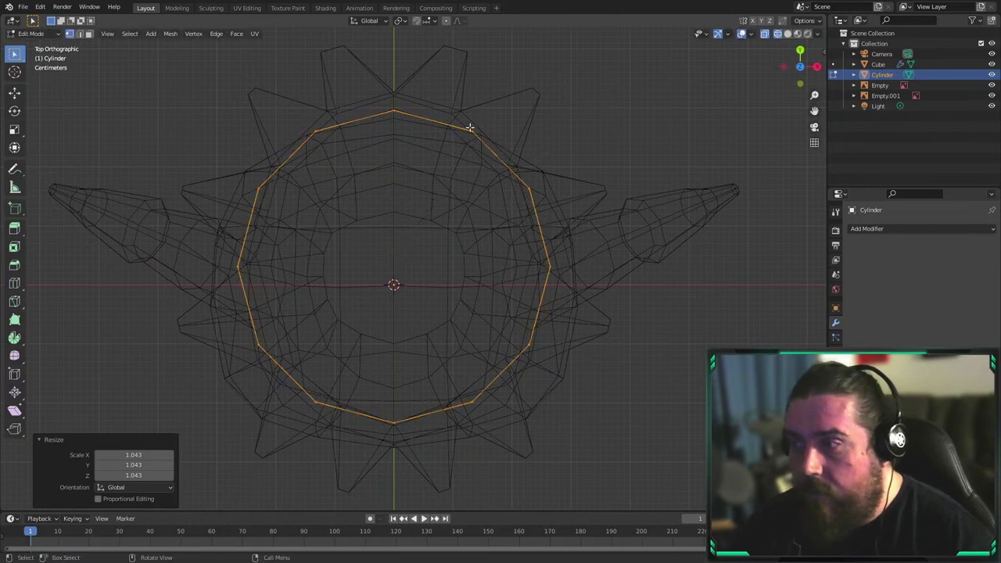
pyautogui.write('r36012')
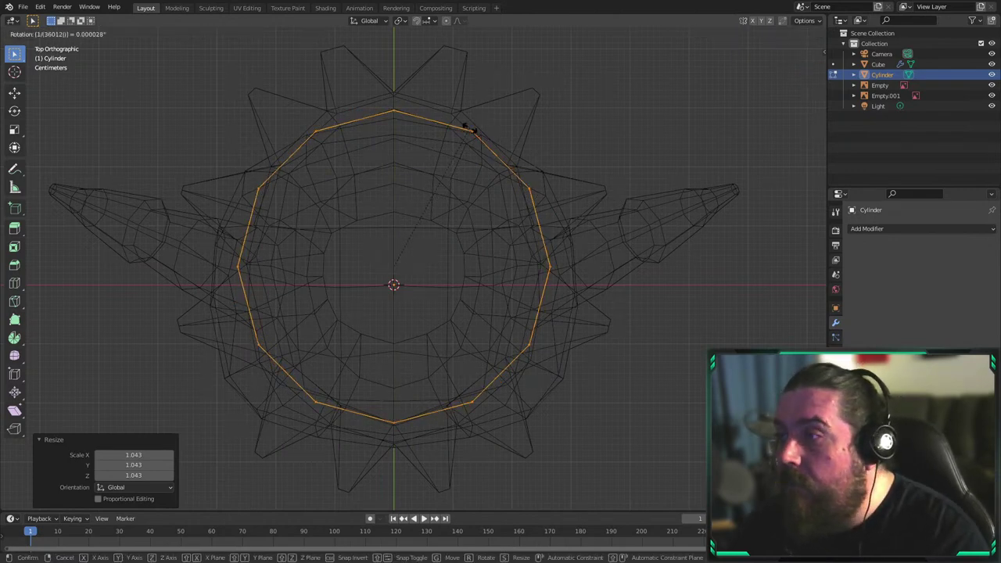
pyautogui.press('Return')
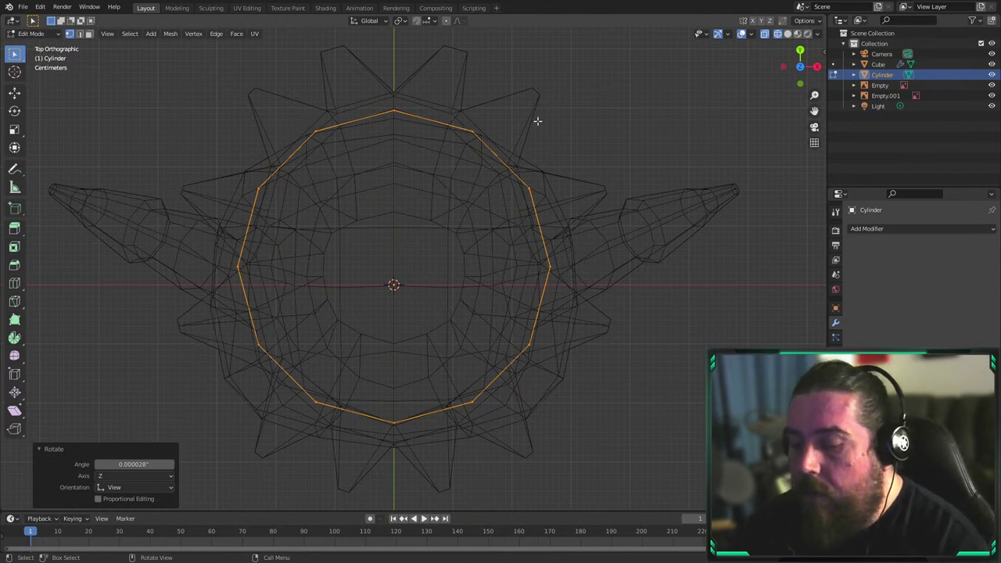
pyautogui.write('r180')
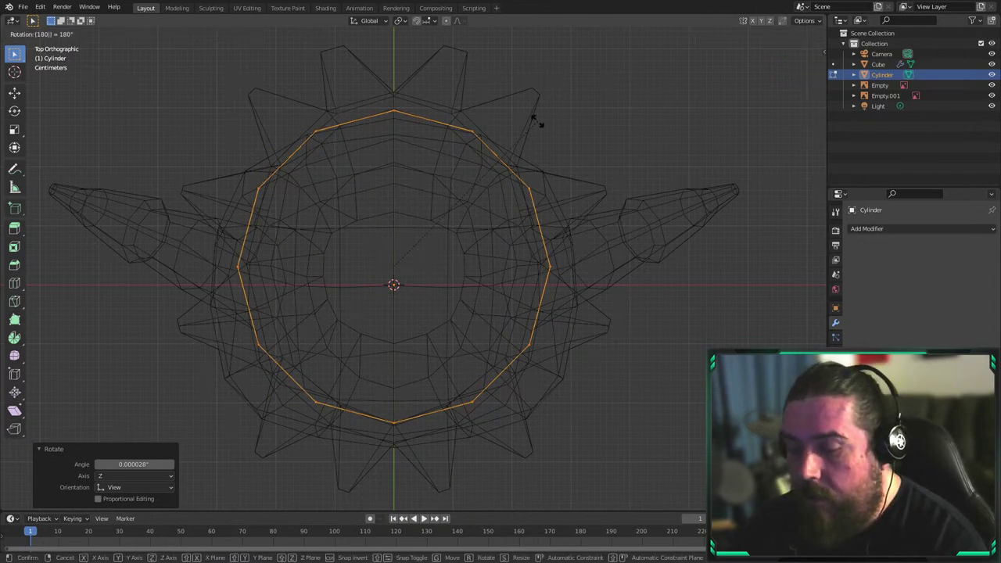
pyautogui.press('Return')
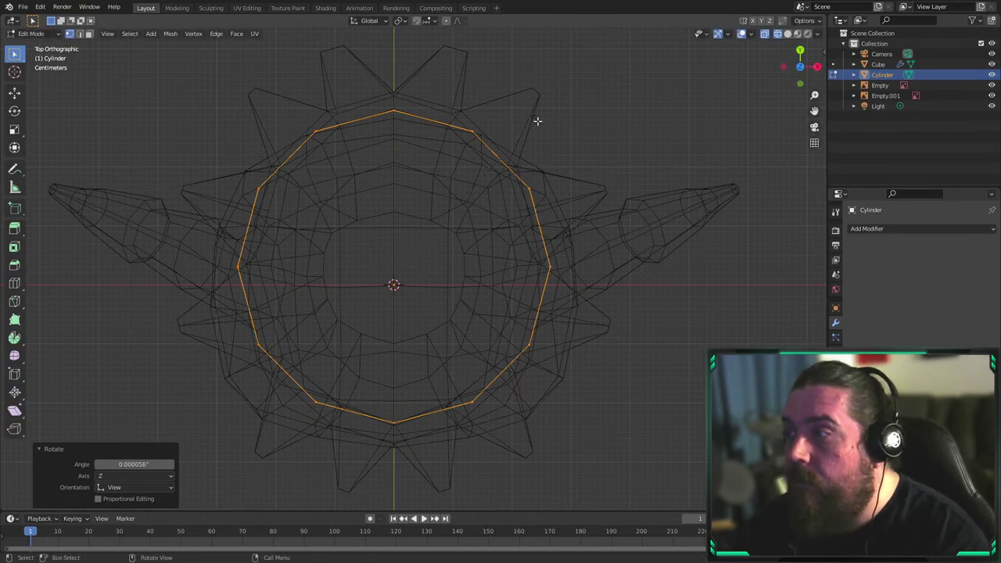
pyautogui.press('r')
pyautogui.rightClick(571, 208)
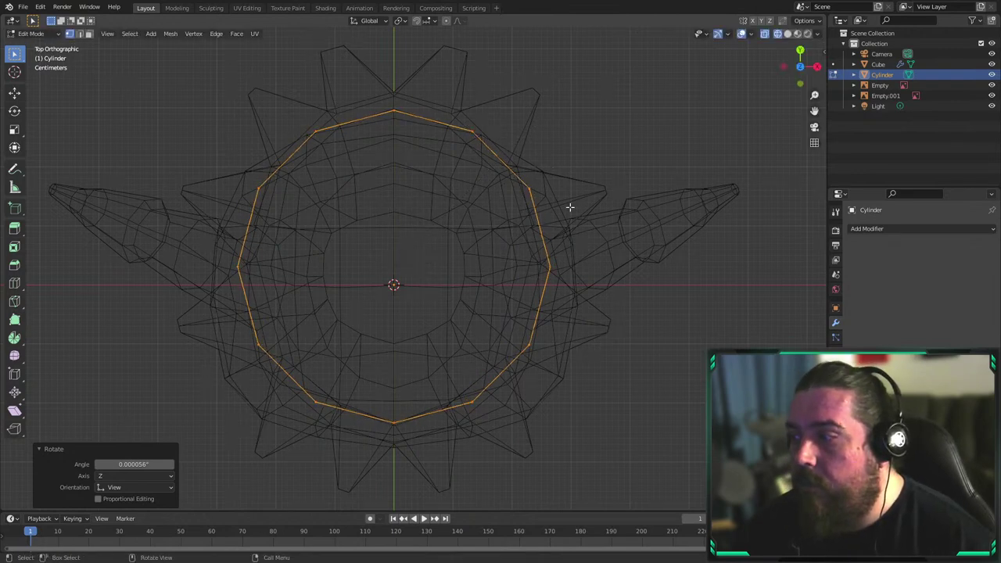
# Rotate the ring 15° about Z so that flat sides face the front and back
pyautogui.press('r')
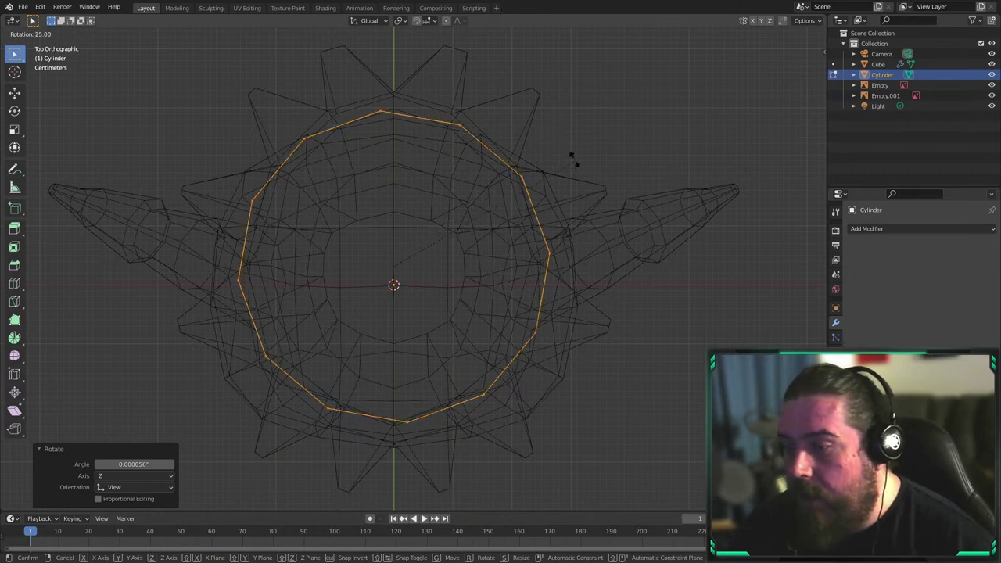
pyautogui.click(552, 131)
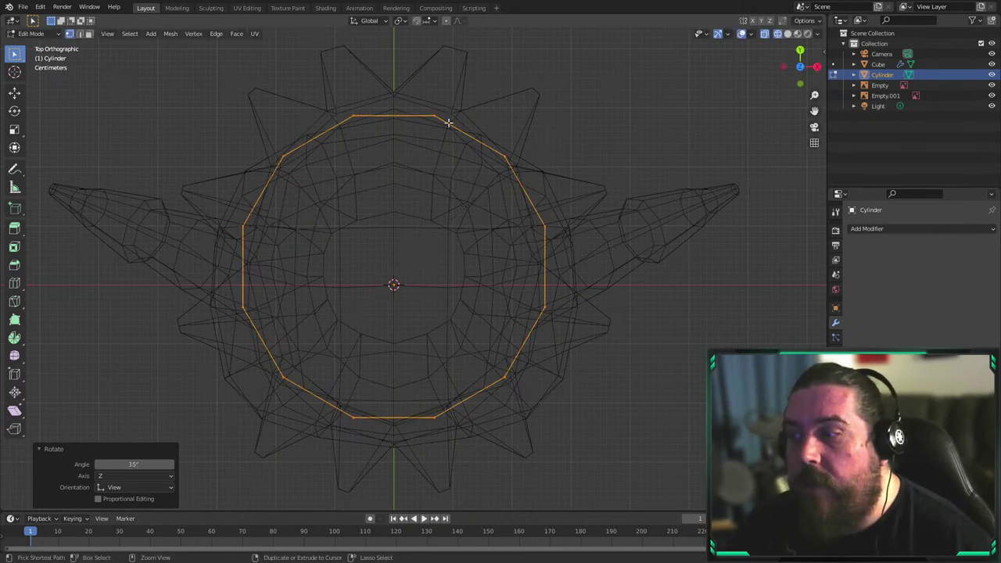
# Extrude the ring's front face outward about 0.141 m and scale its end by about 0.179 to form a spike
pyautogui.keyDown('shift'); pyautogui.moveTo(358, 432); pyautogui.dragTo(384, 306, button='middle'); pyautogui.keyUp('shift')
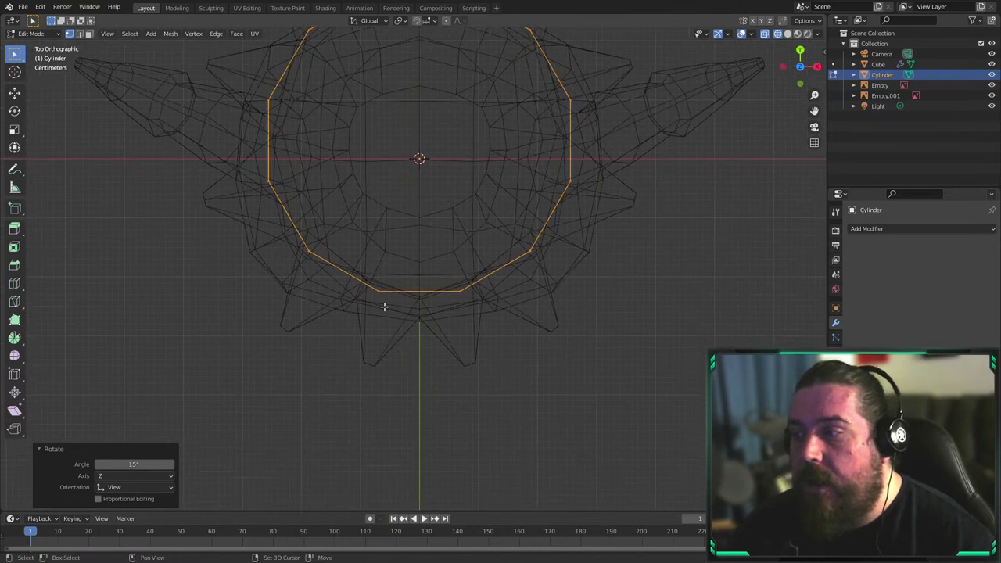
pyautogui.moveTo(361, 277); pyautogui.dragTo(488, 317)
pyautogui.press('e')
pyautogui.click(470, 370)
pyautogui.press('s')
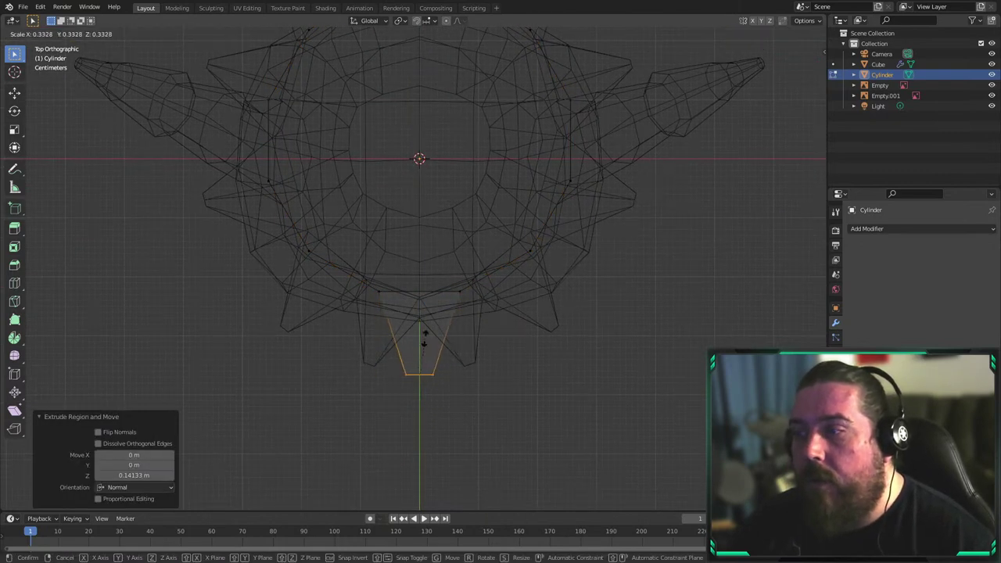
pyautogui.click(422, 356)
pyautogui.moveTo(474, 418); pyautogui.dragTo(429, 345, button='middle')
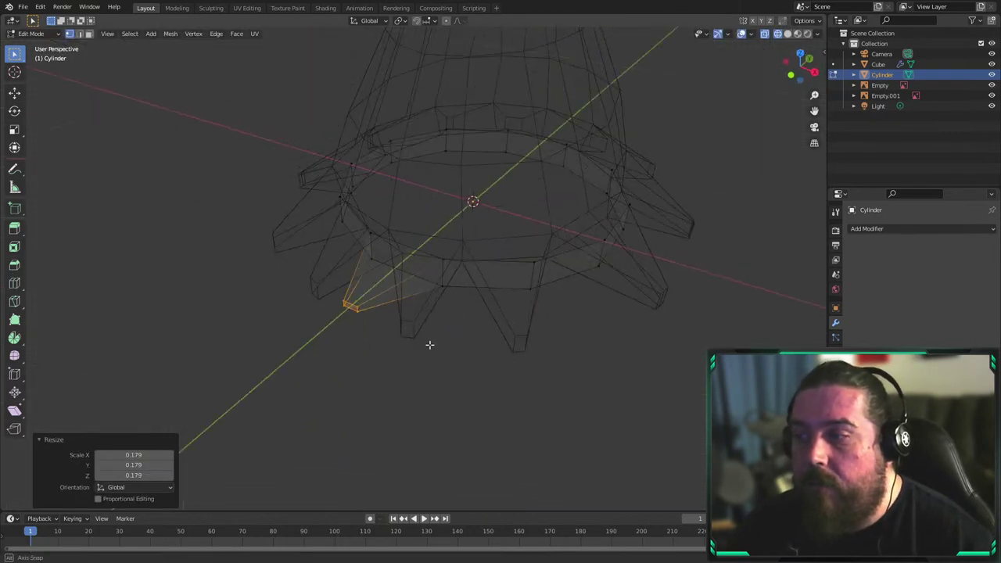
# Try moving the front spike's tip in solid view, and undo the spike's edits
pyautogui.press('z')
pyautogui.click(508, 341)
pyautogui.moveTo(525, 332); pyautogui.dragTo(524, 321, button='middle')
pyautogui.moveTo(415, 278)
pyautogui.mouseDown(button='middle')
pyautogui.moveTo(466, 242)
pyautogui.moveTo(452, 244)
pyautogui.moveTo(462, 262)
pyautogui.moveTo(430, 269)
pyautogui.moveTo(577, 280)
pyautogui.moveTo(597, 330)
pyautogui.mouseUp(button='middle')
pyautogui.press('g')
pyautogui.click(446, 265)
pyautogui.hotkey('ctrl', 'z')
pyautogui.hotkey('ctrl', 'z')
pyautogui.hotkey('ctrl', 'z')
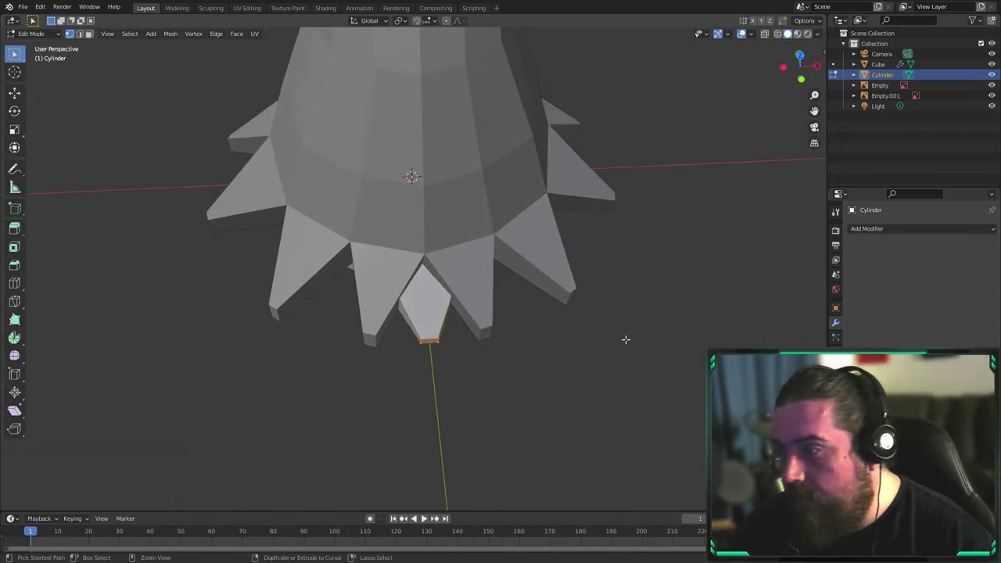
# Select the whole ring in top wireframe view and extrude its faces individually outward by about 0.165 m
pyautogui.press('KP_1')
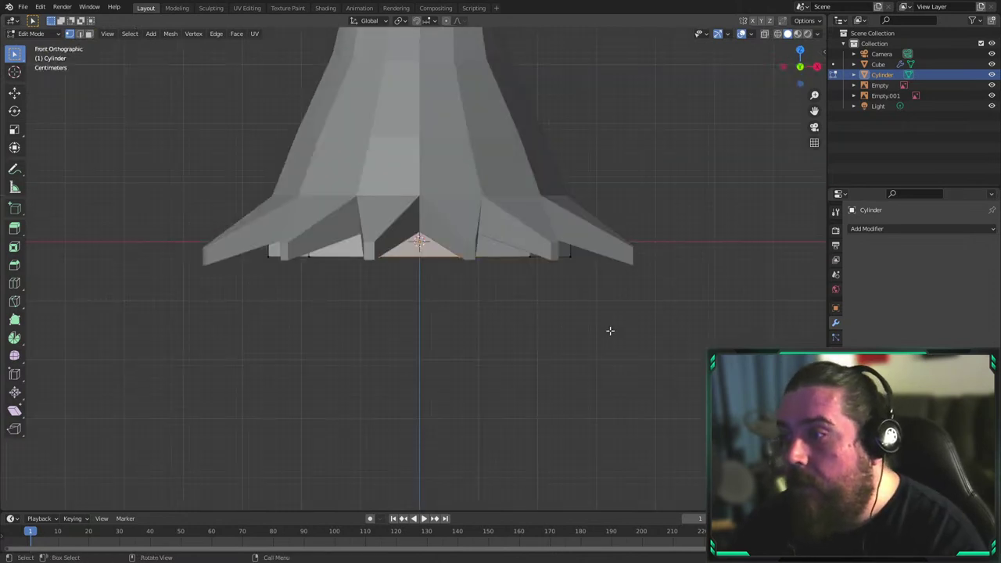
pyautogui.press('KP_7')
pyautogui.hotkey('shift', 'z')
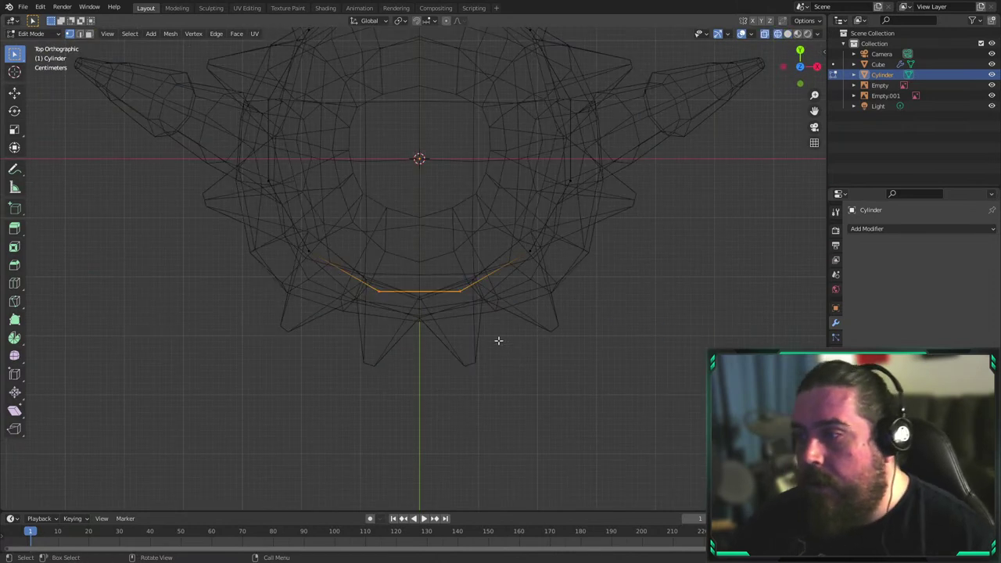
pyautogui.press('g')
pyautogui.rightClick(524, 375)
pyautogui.scroll(-2, 486, 169)
pyautogui.keyDown('shift'); pyautogui.moveTo(496, 172); pyautogui.dragTo(505, 258, button='middle'); pyautogui.keyUp('shift')
pyautogui.scroll(-3, 506, 257)
pyautogui.moveTo(337, 152); pyautogui.dragTo(519, 338)
pyautogui.scroll(3, 534, 225)
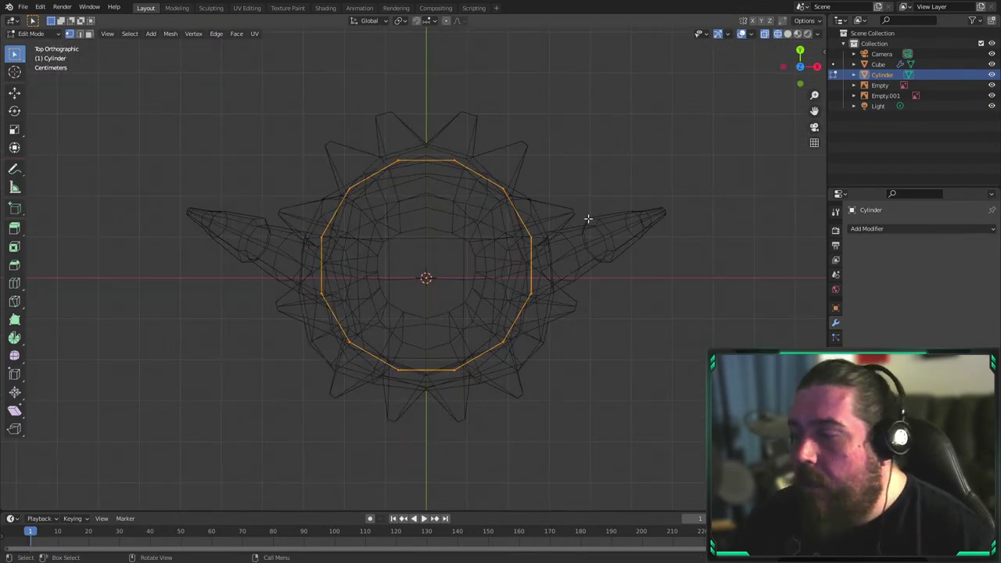
pyautogui.rightClick(610, 270)
pyautogui.hotkey('alt', 'e')
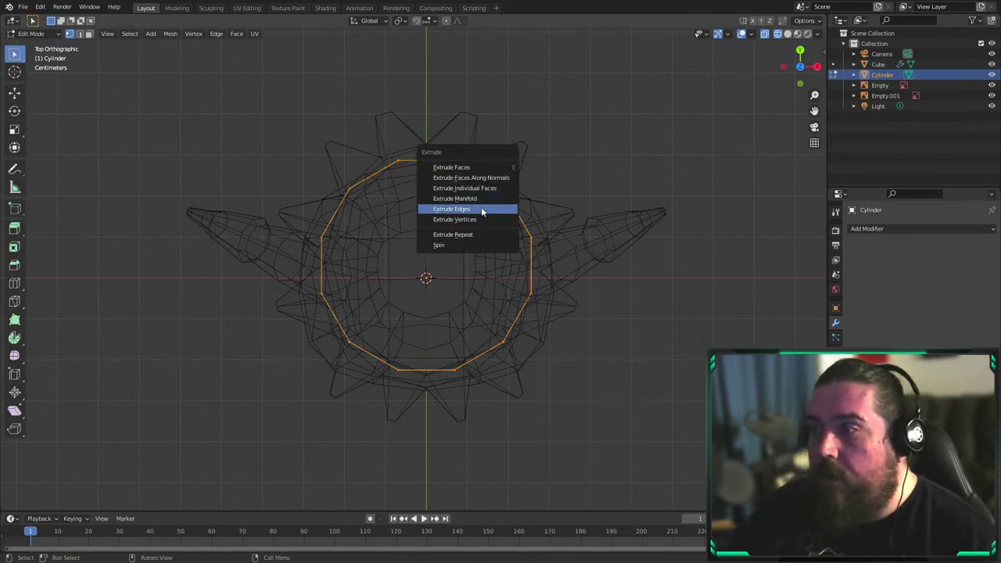
pyautogui.click(494, 188)
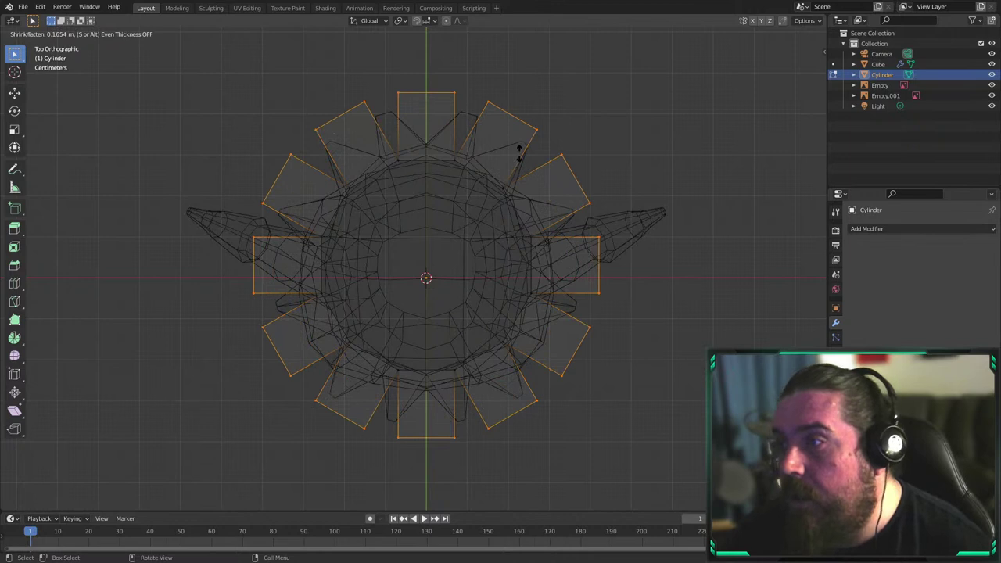
pyautogui.click(519, 152)
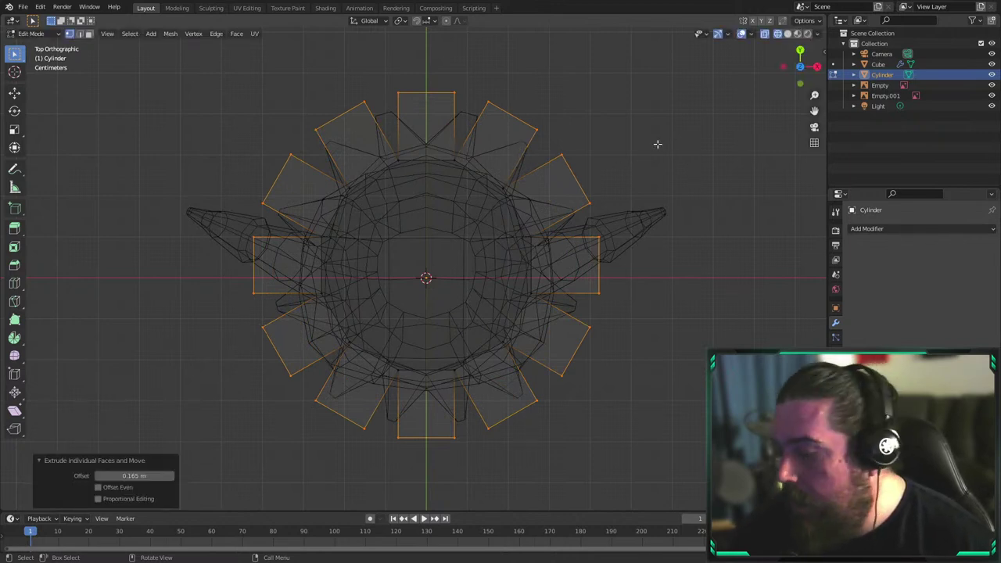
# Narrow the extruded ends into spikes and pull their tips inward about 0.109 m with Shrink/Fatten
pyautogui.hotkey('alt', 's')
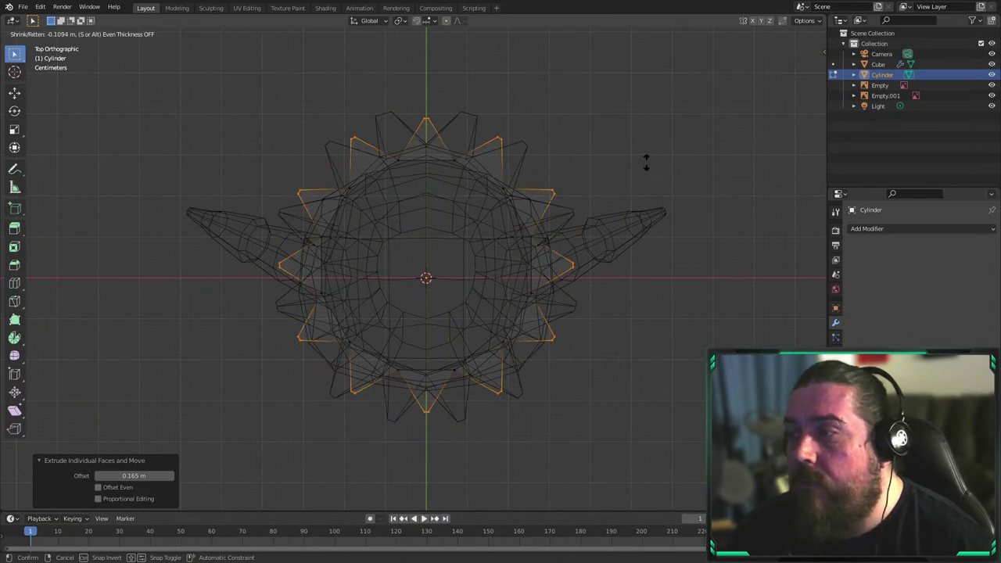
pyautogui.click(646, 162)
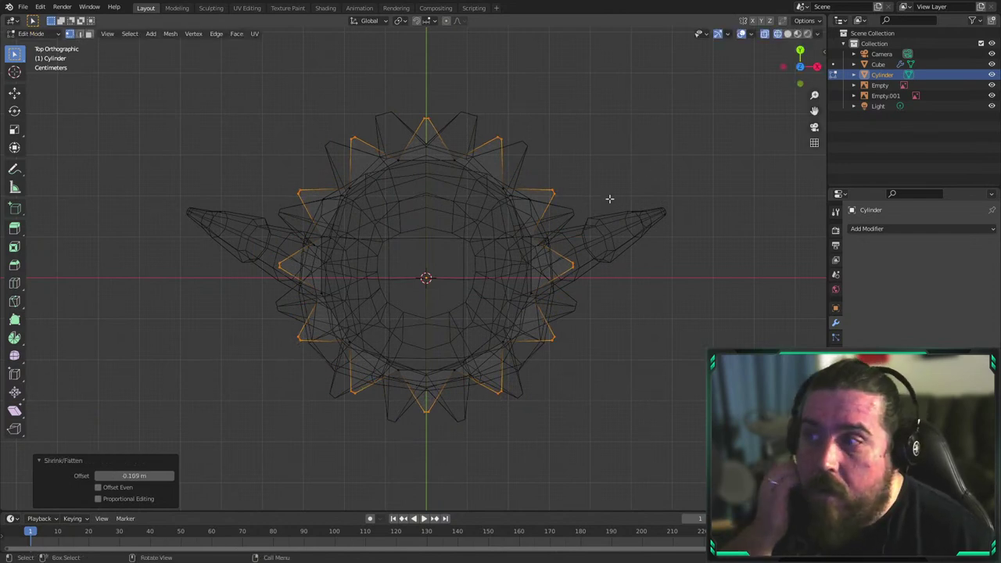
pyautogui.press('b')
pyautogui.moveTo(428, 114); pyautogui.dragTo(438, 127)
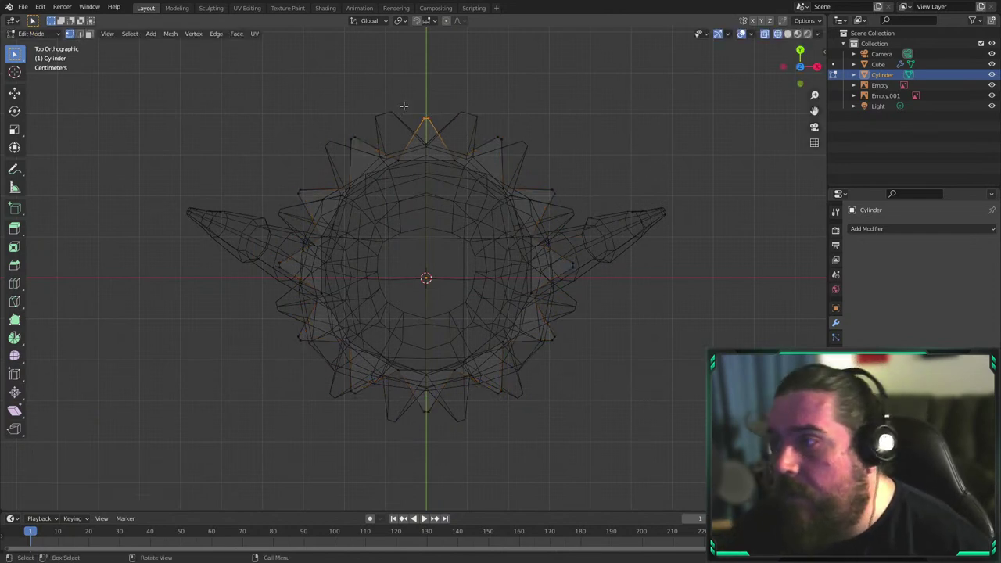
pyautogui.press('g')
pyautogui.rightClick(450, 111)
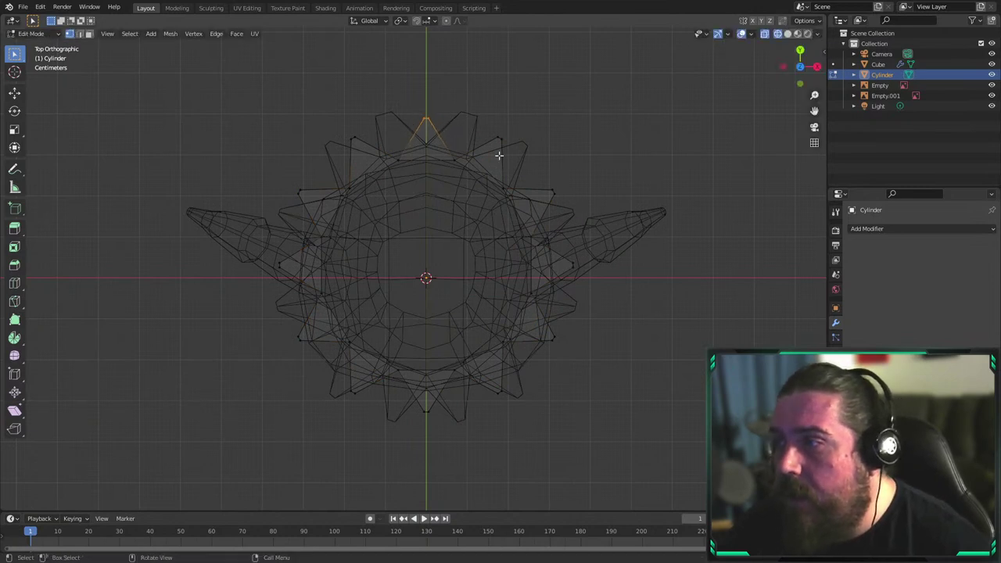
# Add one centred loop cut through the ring's back spike and another through its front spike
pyautogui.hotkey('ctrl', 'r')
pyautogui.click(430, 153)
pyautogui.rightClick(430, 153)
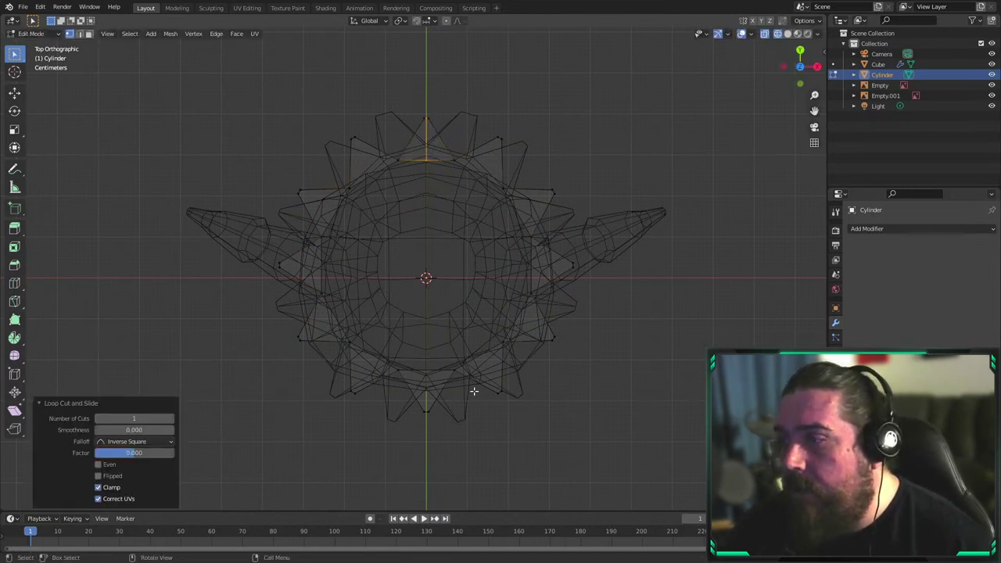
pyautogui.click(427, 377)
pyautogui.rightClick(432, 336)
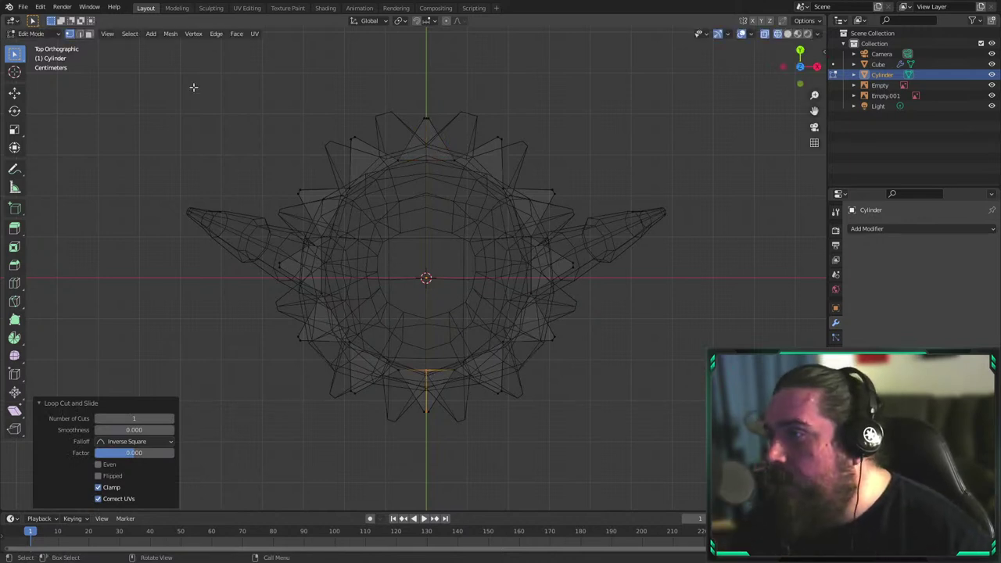
# Delete the vertices of the spiked ring's left half, including the leftover ones beside the centre line at the front and back
pyautogui.moveTo(188, 65); pyautogui.dragTo(424, 473)
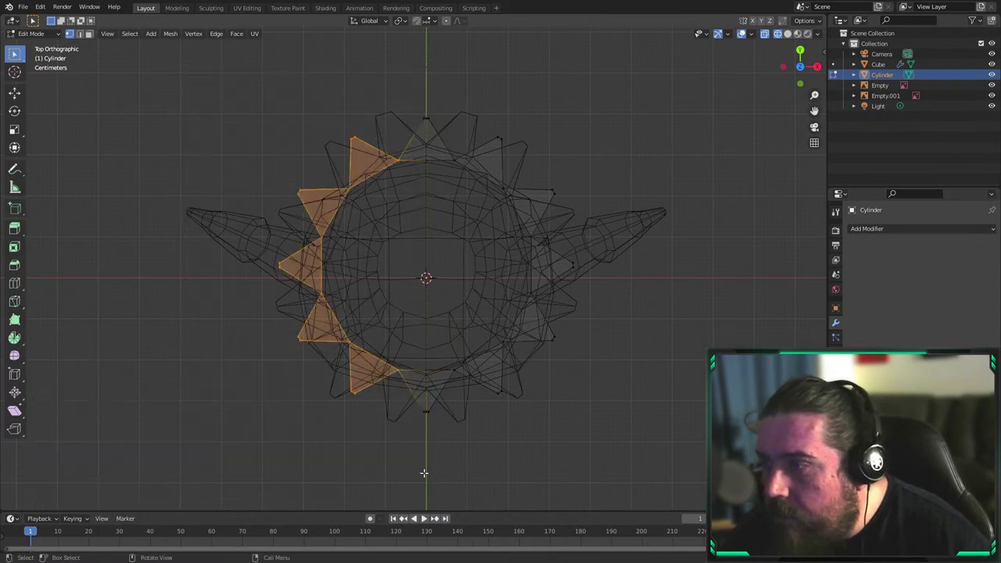
pyautogui.press('x')
pyautogui.click(428, 258)
pyautogui.moveTo(386, 73); pyautogui.dragTo(425, 202)
pyautogui.press('x')
pyautogui.click(425, 205)
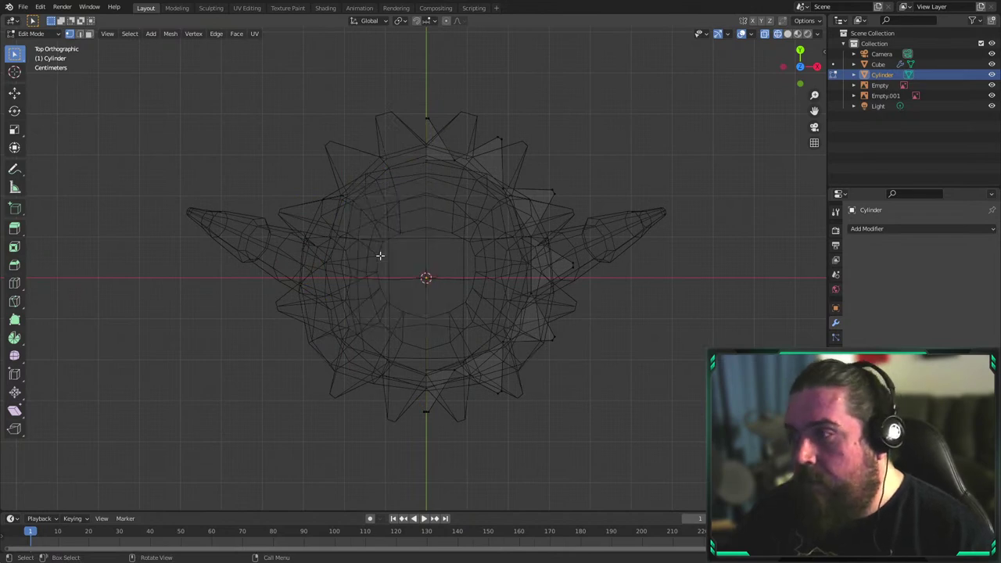
pyautogui.keyDown('shift'); pyautogui.moveTo(430, 395); pyautogui.dragTo(455, 248, button='middle'); pyautogui.keyUp('shift')
pyautogui.scroll(5, 455, 248)
pyautogui.moveTo(467, 230); pyautogui.dragTo(509, 308)
pyautogui.press('x')
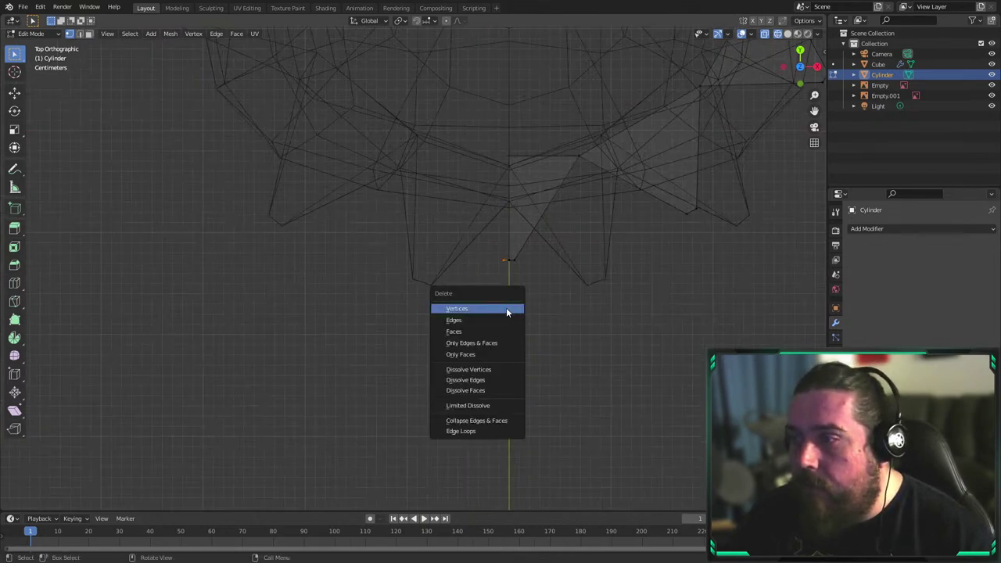
pyautogui.click(510, 308)
# Add a Mirror modifier on the X axis with Clipping enabled to the half ring, and return to solid shading
pyautogui.press('Tab')
pyautogui.scroll(-4, 619, 221)
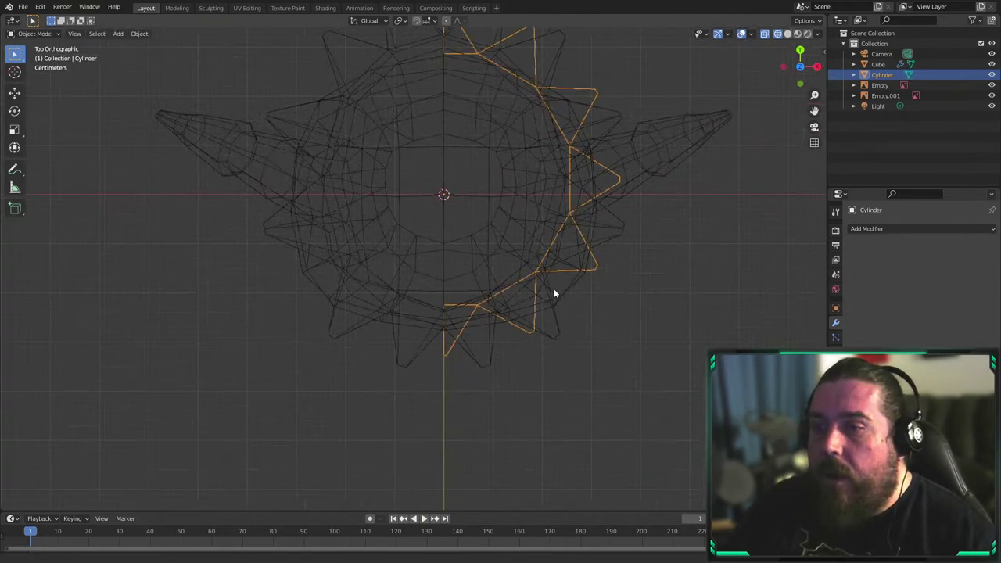
pyautogui.click(916, 232)
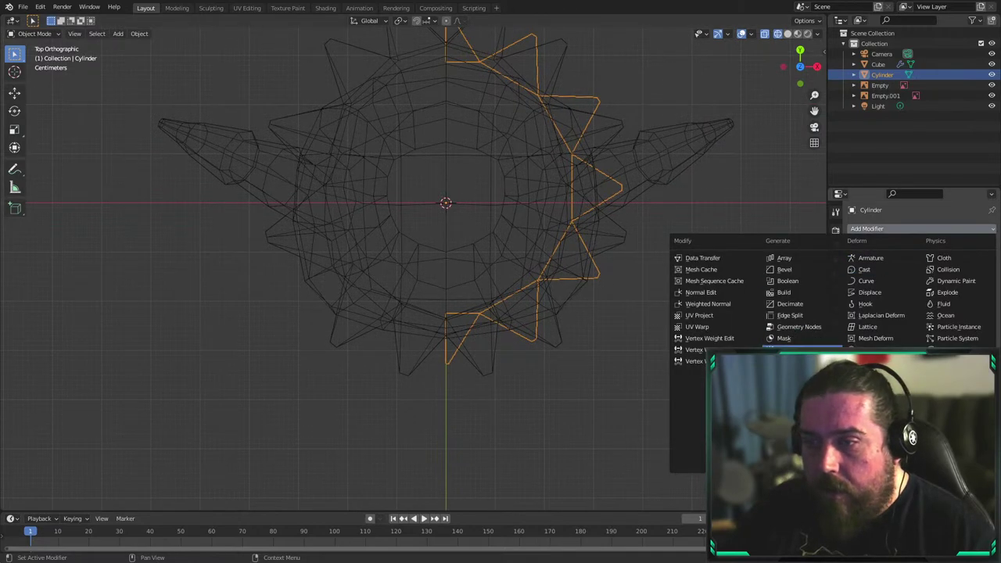
pyautogui.click(794, 340)
pyautogui.click(931, 314)
pyautogui.scroll(-1, 755, 278)
pyautogui.press('z')
pyautogui.click(737, 324)
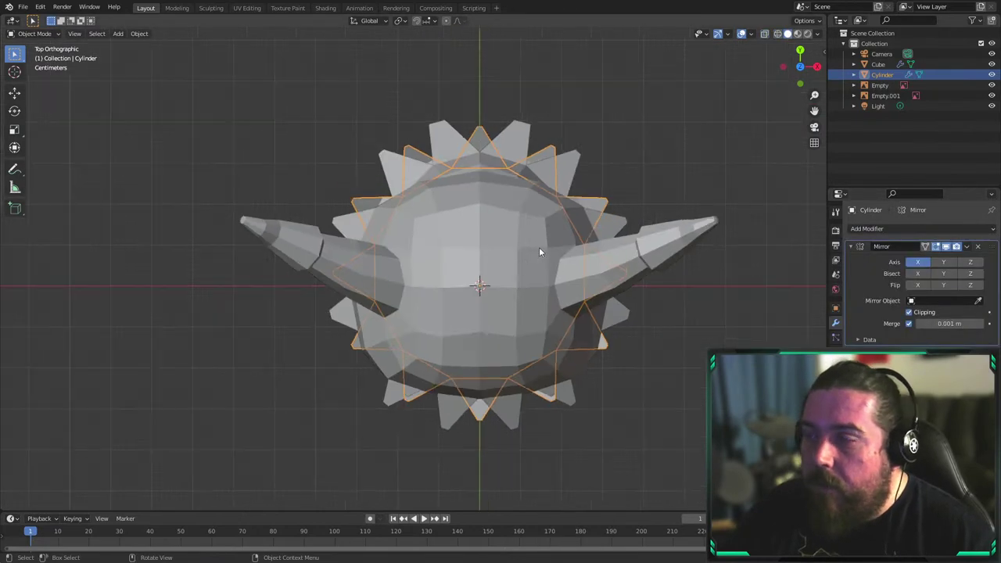
# In top wireframe view, move the tip of the ring's centre back spike outward along the centre line
pyautogui.scroll(-3, 539, 247)
pyautogui.press('Tab')
pyautogui.scroll(3, 545, 370)
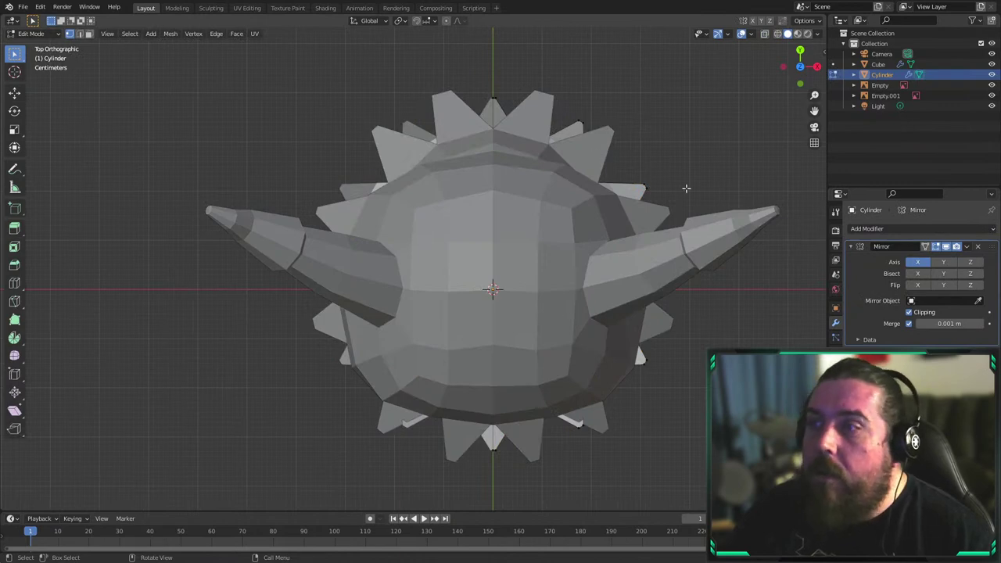
pyautogui.hotkey('shift', 'z')
pyautogui.keyDown('shift'); pyautogui.moveTo(549, 173); pyautogui.dragTo(503, 165, button='middle'); pyautogui.keyUp('shift')
pyautogui.click(448, 78)
pyautogui.press('g')
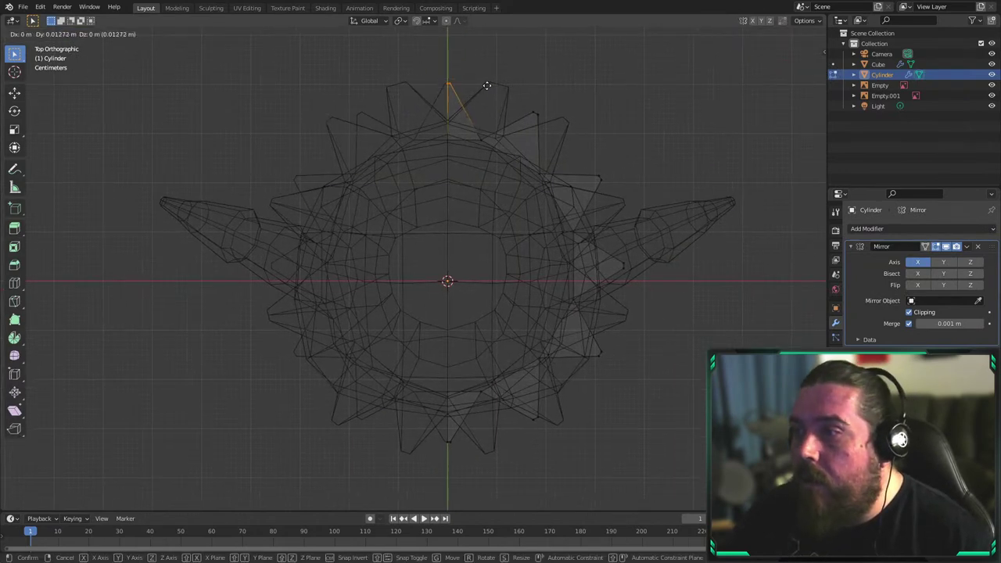
pyautogui.click(487, 81)
# Move the tips of the two back-right spikes and the right side spike outward, following the ring's curve
pyautogui.press('g')
pyautogui.moveTo(516, 105); pyautogui.dragTo(634, 192)
pyautogui.click(583, 116)
pyautogui.press('g')
pyautogui.click(637, 179)
pyautogui.press('g')
pyautogui.click(711, 259)
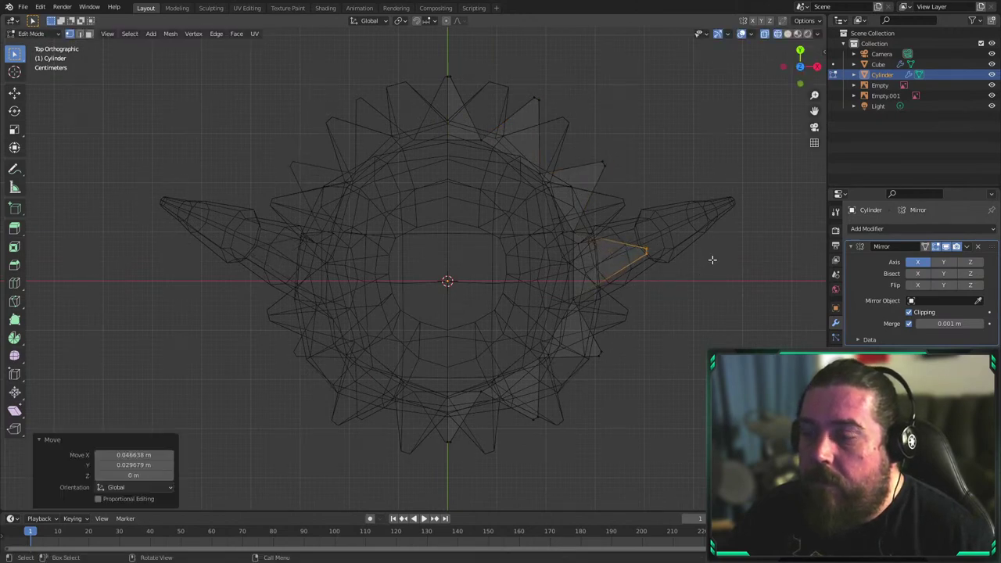
# Move the two front-right spike tips outward, and the centre front spike's tip outward by about 0.036 m
pyautogui.moveTo(591, 346); pyautogui.dragTo(646, 369)
pyautogui.press('g')
pyautogui.click(650, 404)
pyautogui.moveTo(495, 384); pyautogui.dragTo(558, 449)
pyautogui.press('g')
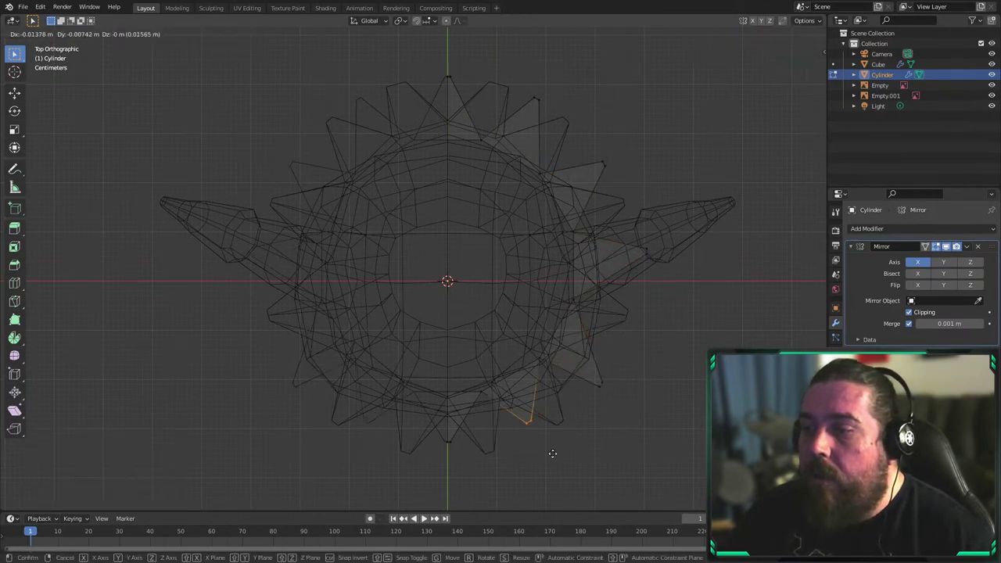
pyautogui.click(546, 481)
pyautogui.moveTo(409, 433); pyautogui.dragTo(476, 475)
pyautogui.press('g')
pyautogui.click(476, 491)
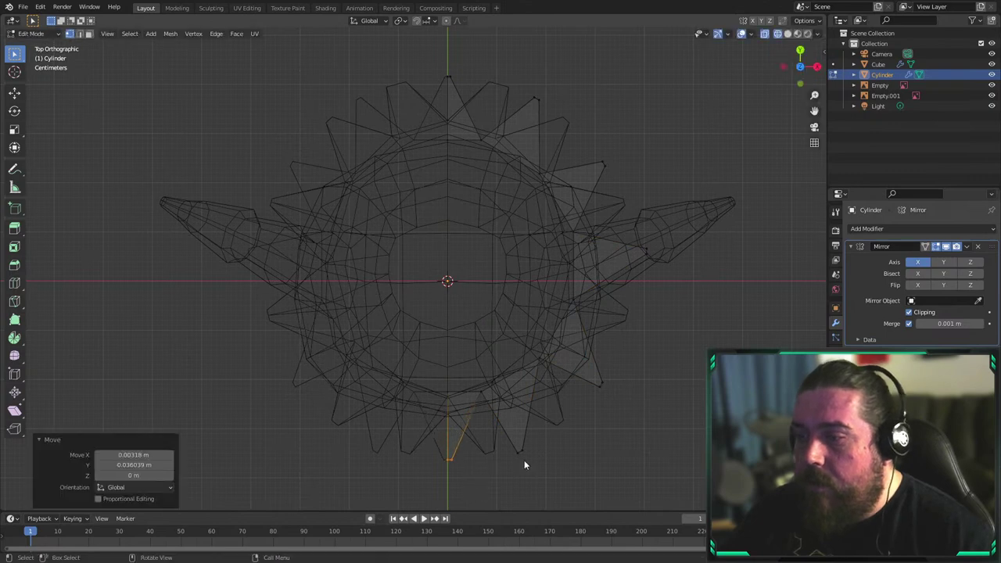
pyautogui.hotkey('alt', 'z')
pyautogui.moveTo(521, 379); pyautogui.dragTo(482, 276, button='middle')
pyautogui.moveTo(597, 329); pyautogui.dragTo(487, 305, button='middle')
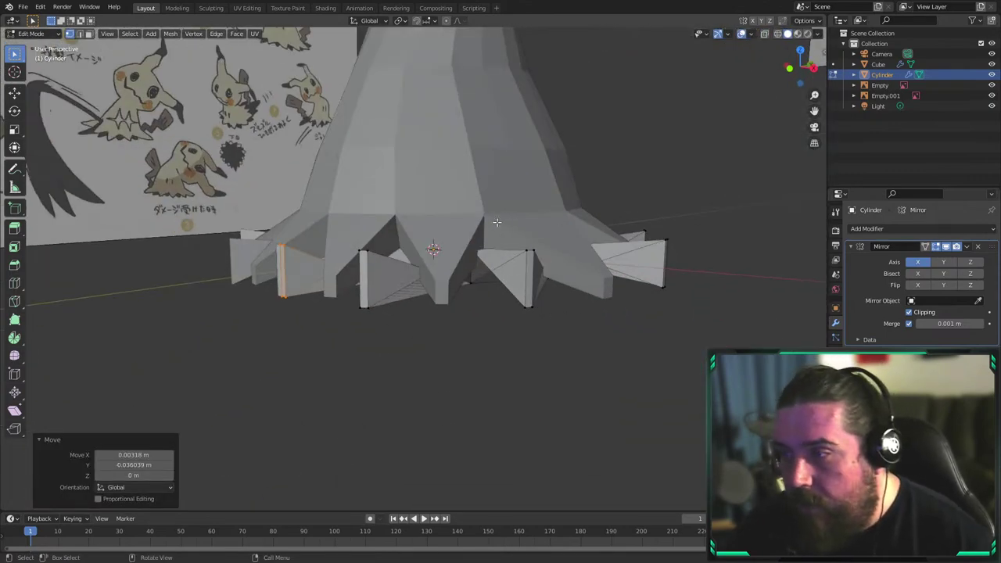
pyautogui.moveTo(510, 245); pyautogui.dragTo(581, 358)
pyautogui.press('KP_3')
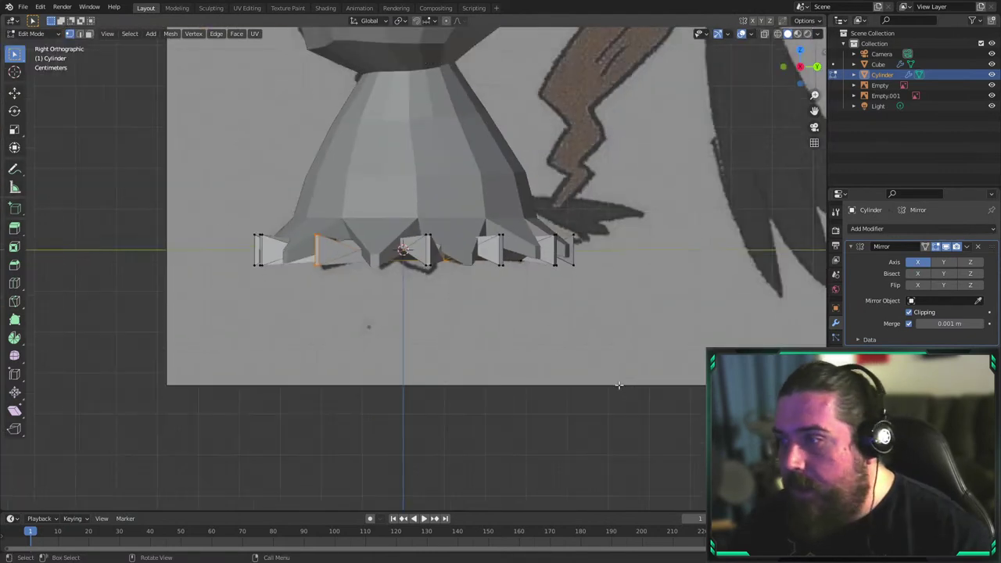
pyautogui.scroll(3, 618, 385)
pyautogui.press('a')
pyautogui.scroll(2, 646, 168)
pyautogui.press('s')
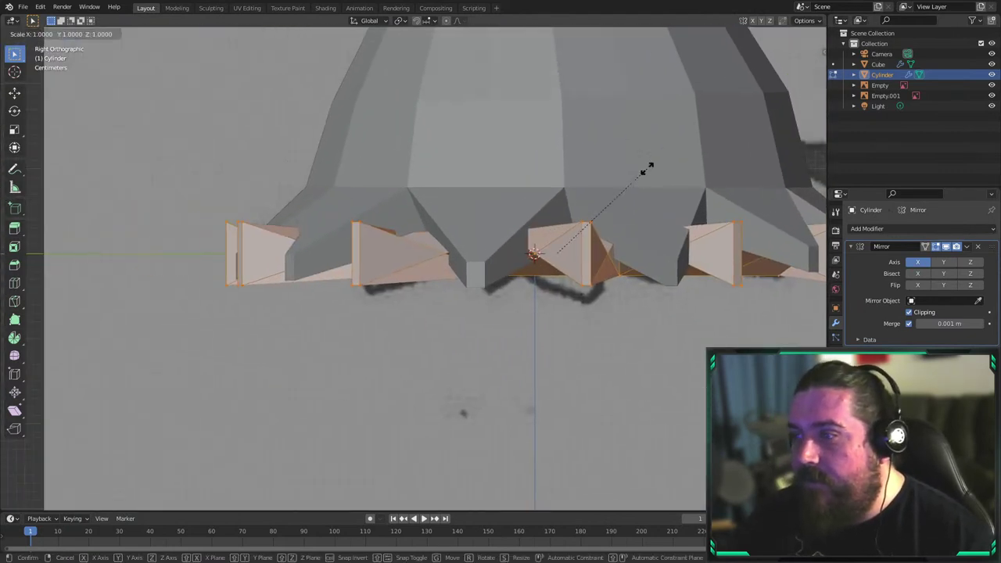
pyautogui.press('z')
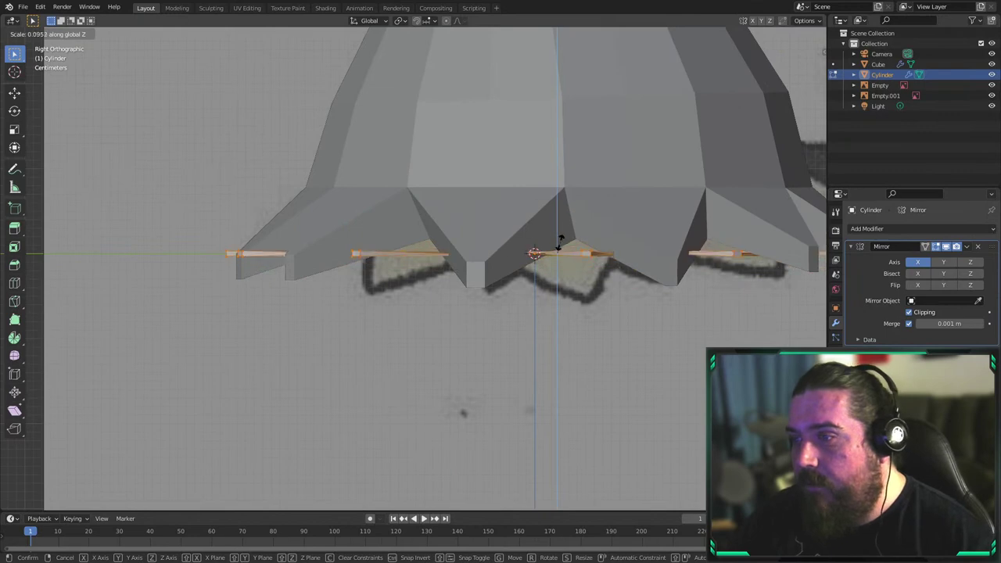
pyautogui.click(516, 308)
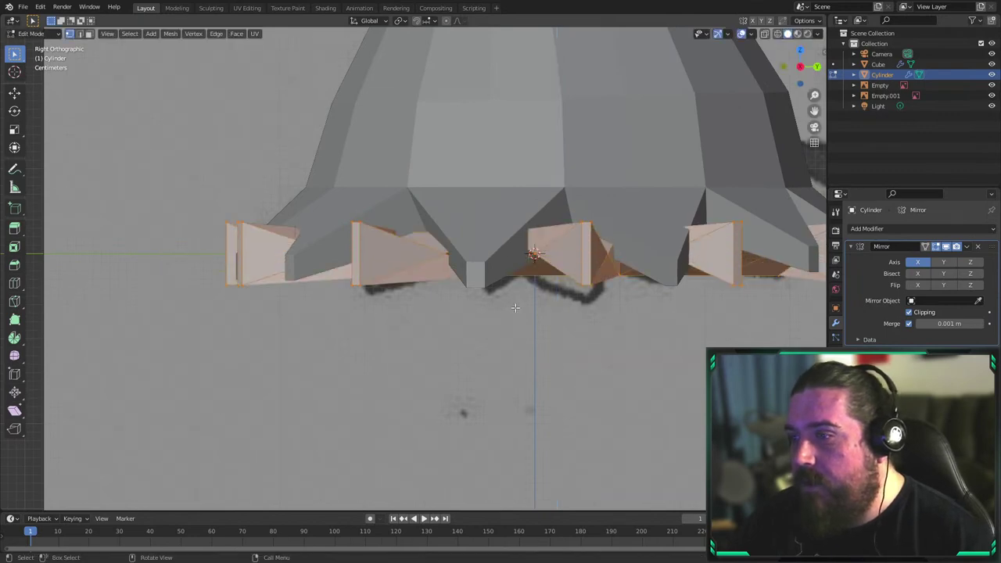
# Clear the selection and circle-select only the outer tip vertices of all the ring's spikes in top wireframe view
pyautogui.press('z')
pyautogui.moveTo(566, 237)
pyautogui.mouseDown(button='middle')
pyautogui.moveTo(571, 275)
pyautogui.moveTo(495, 351)
pyautogui.mouseUp(button='middle')
pyautogui.click(495, 280)
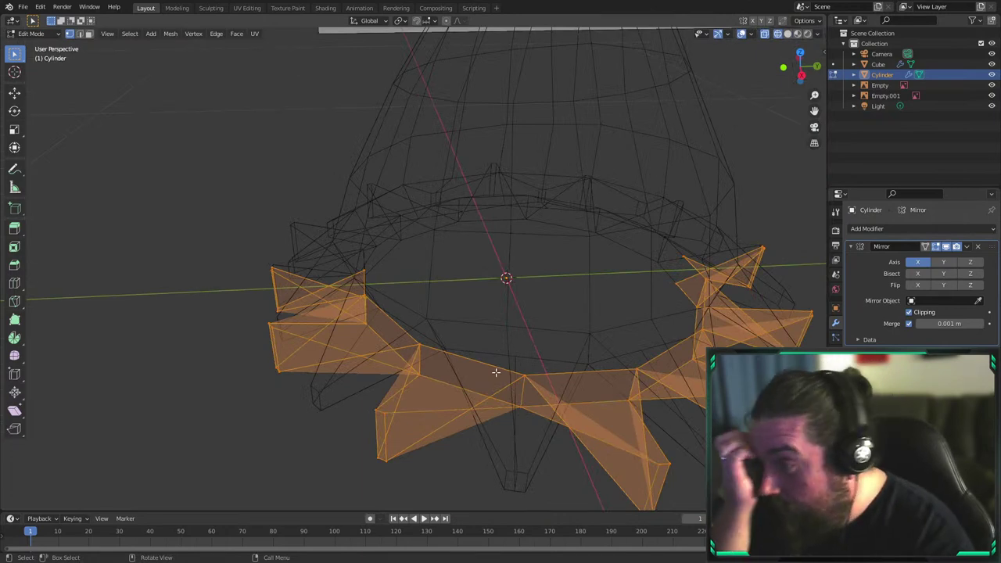
pyautogui.press('KP_7')
pyautogui.scroll(-1, 510, 454)
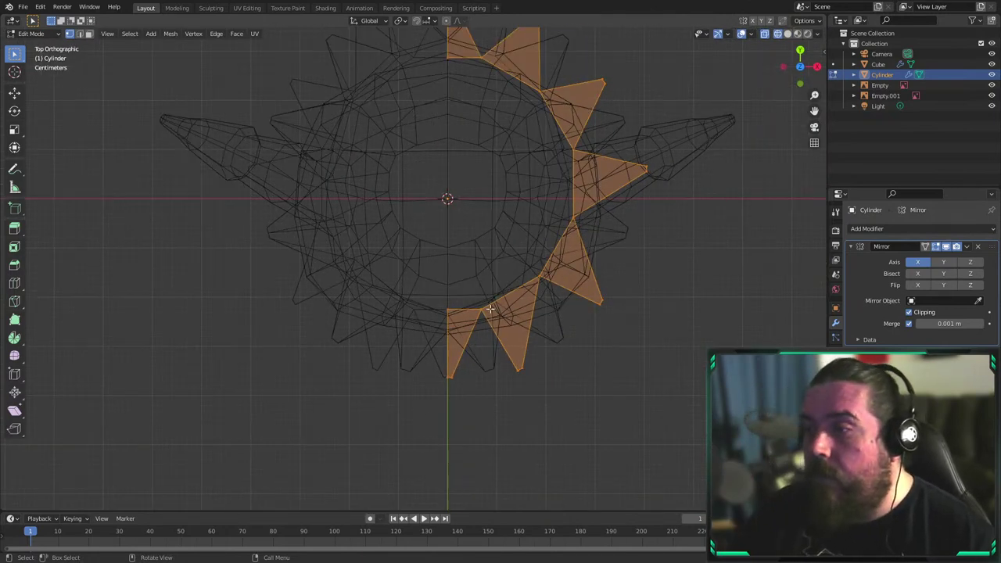
pyautogui.keyDown('shift'); pyautogui.moveTo(413, 100); pyautogui.dragTo(449, 188, button='middle'); pyautogui.keyUp('shift')
pyautogui.hotkey('alt', 'a')
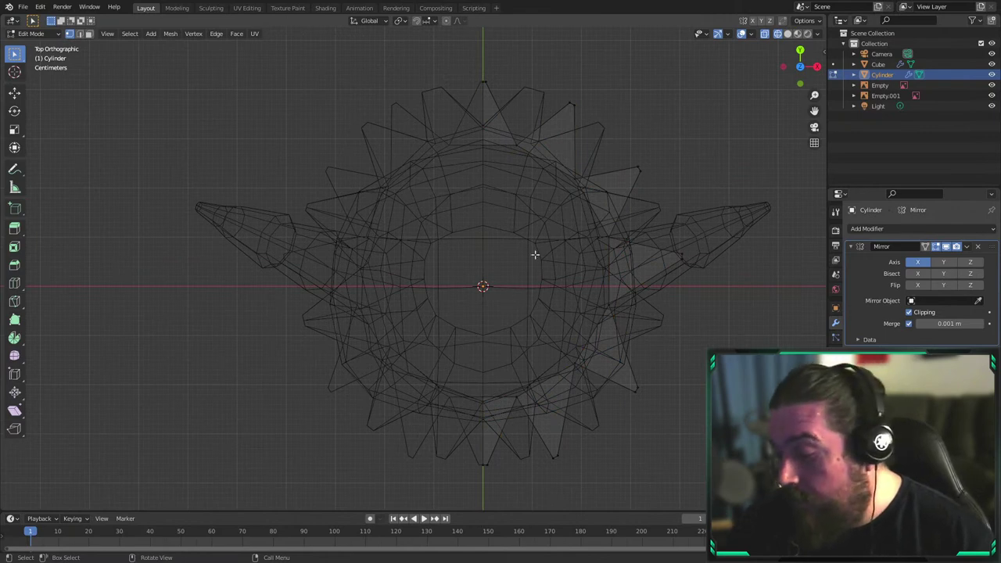
pyautogui.press('c')
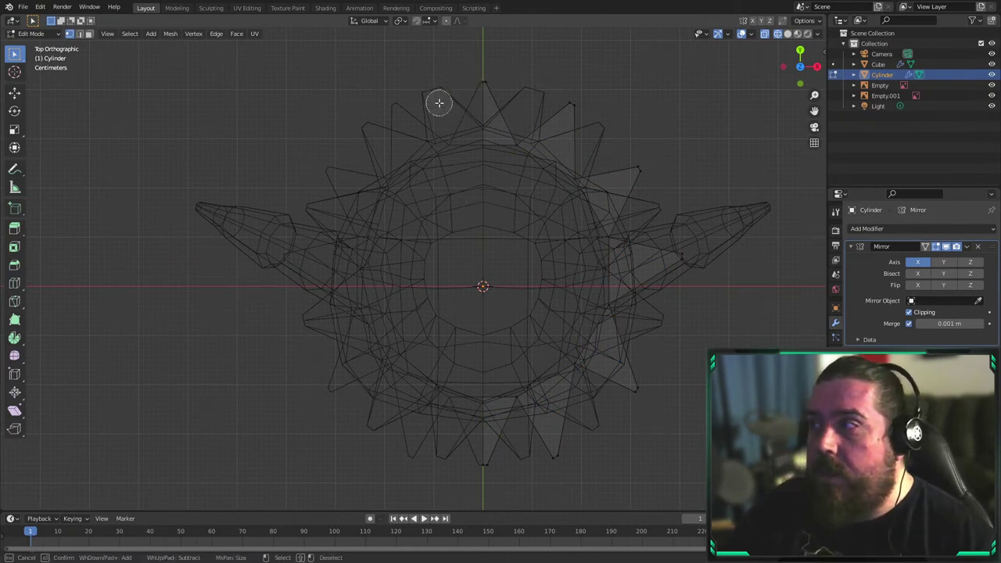
pyautogui.moveTo(574, 96); pyautogui.dragTo(654, 198)
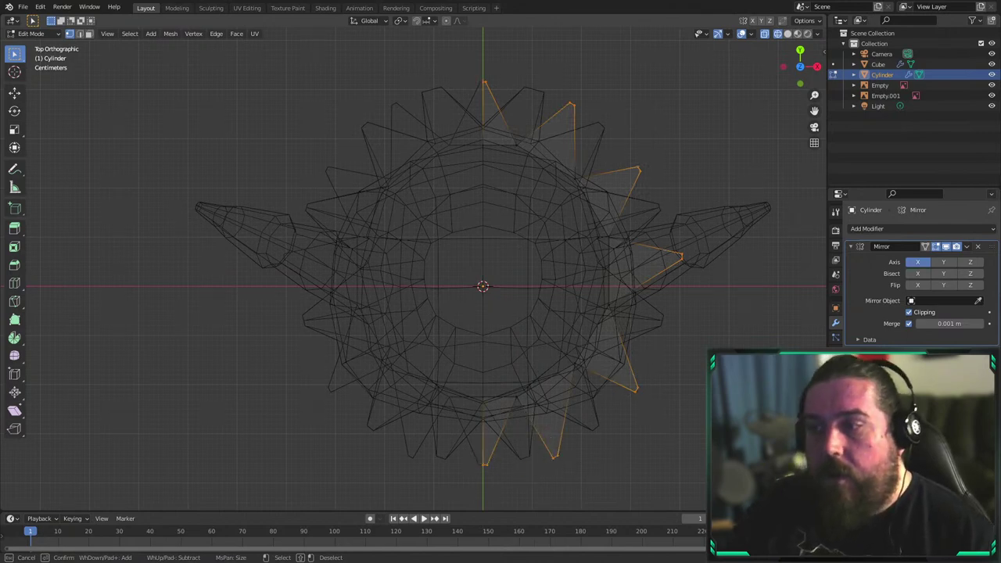
pyautogui.press('Escape')
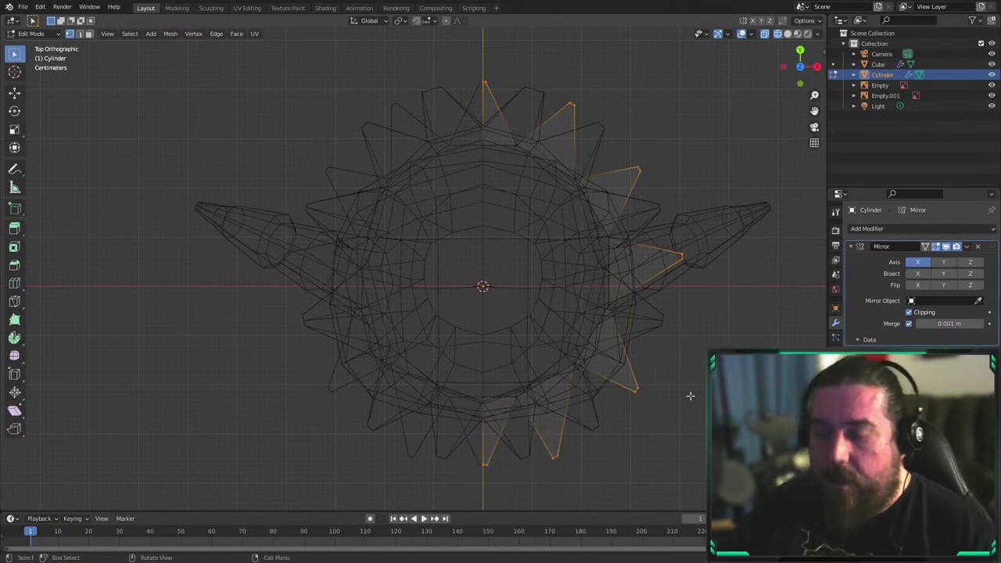
# Flatten the selected spike tips in the right view by scaling them along Z to a factor of about -0.137
pyautogui.press('KP_3')
pyautogui.keyDown('shift'); pyautogui.moveTo(557, 120); pyautogui.dragTo(607, 143, button='middle'); pyautogui.keyUp('shift')
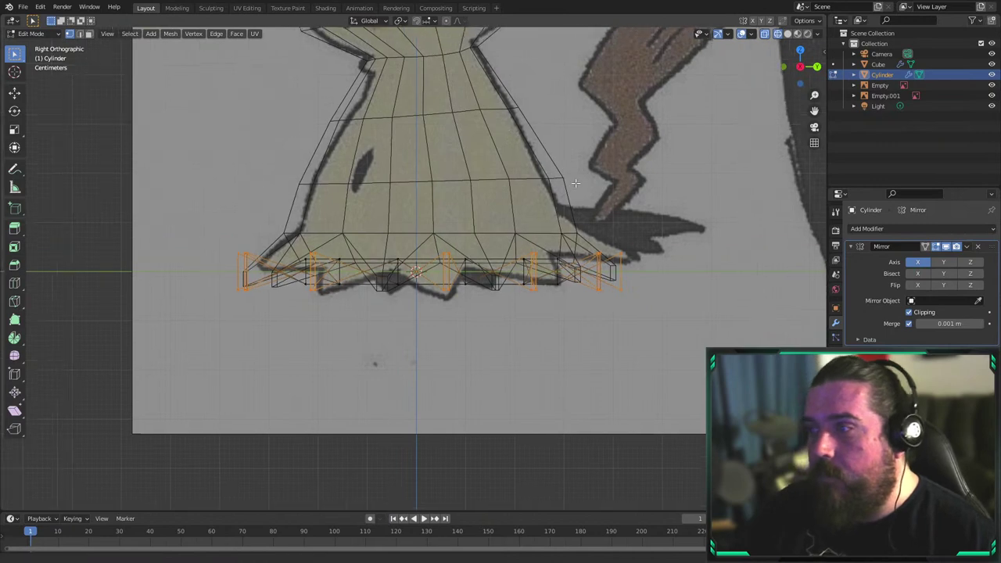
pyautogui.press('s')
pyautogui.press('z')
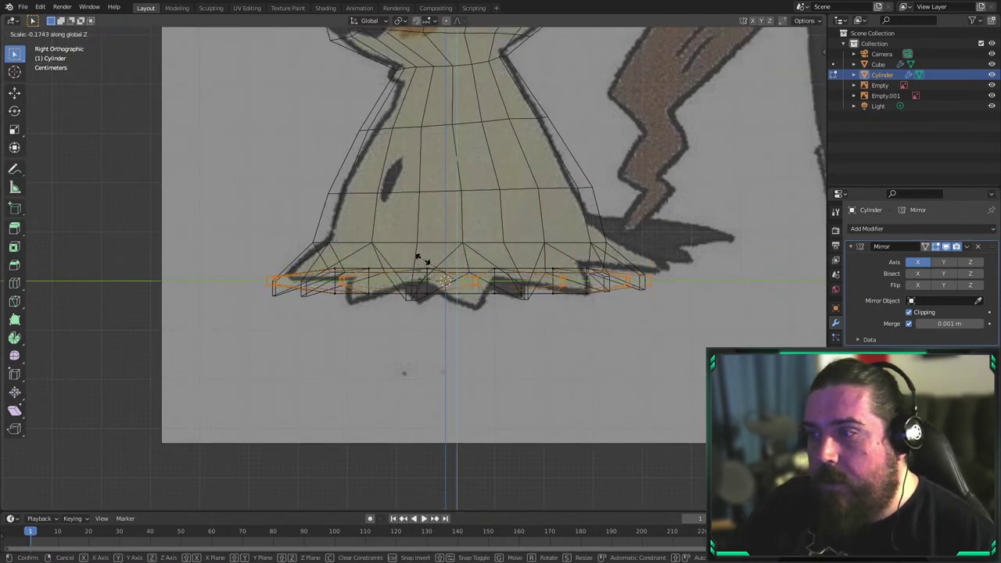
pyautogui.click(432, 262)
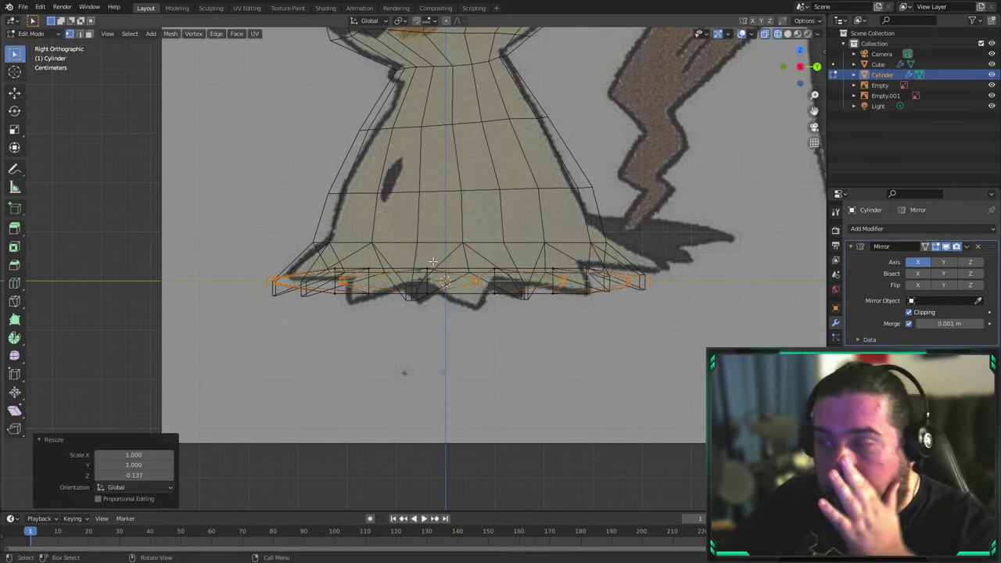
# Lower the flattened spike tips along Z by about 0.052 m below the cloak's hem, and fine-tune their height in solid view
pyautogui.scroll(3, 446, 125)
pyautogui.press('g')
pyautogui.press('z')
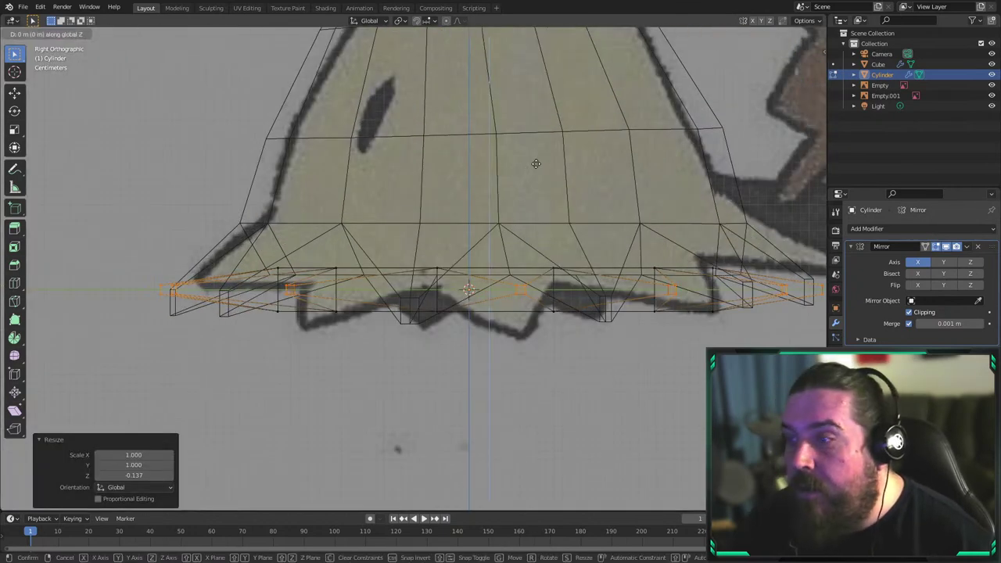
pyautogui.click(531, 208)
pyautogui.hotkey('shift', 'z')
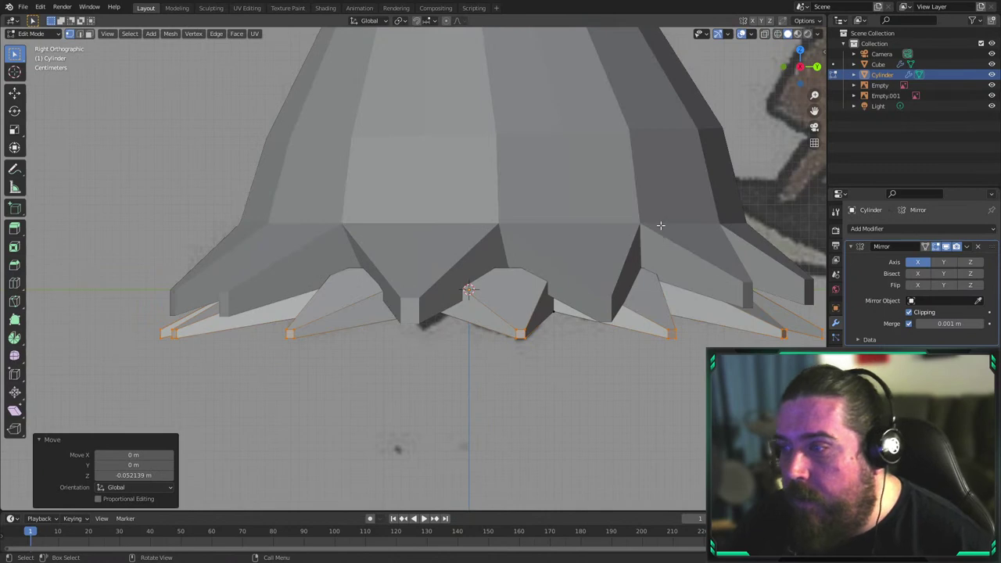
pyautogui.press('g')
pyautogui.press('z')
pyautogui.click(662, 233)
# Examine the mirrored spiked ring under the cloak from several sides and compare it with the reference drawings
pyautogui.moveTo(661, 234); pyautogui.dragTo(621, 224, button='middle')
pyautogui.scroll(-6, 612, 231)
pyautogui.click(565, 344)
pyautogui.moveTo(516, 350); pyautogui.dragTo(643, 362, button='middle')
pyautogui.press('Tab')
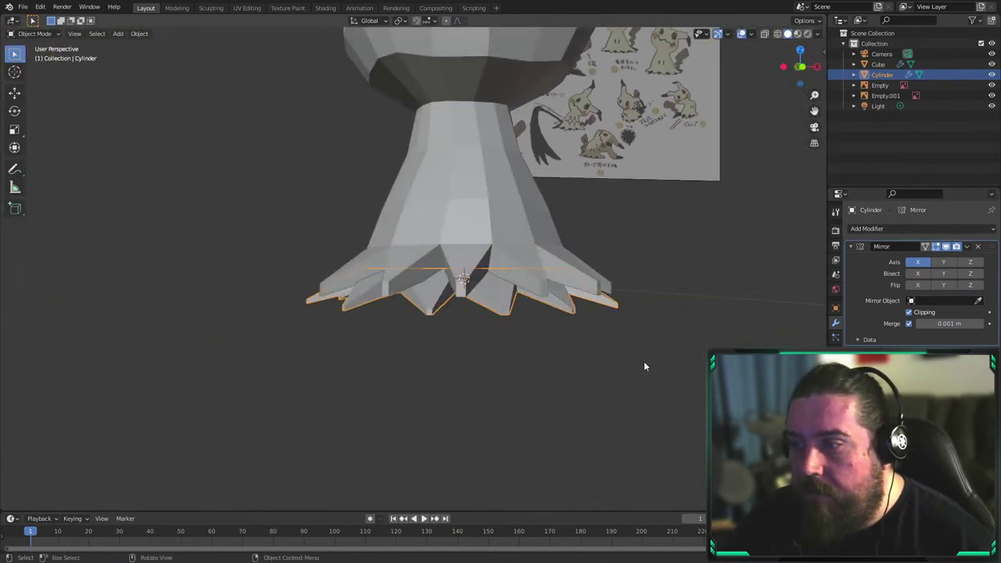
pyautogui.click(700, 253)
pyautogui.moveTo(699, 253); pyautogui.dragTo(438, 297, button='middle')
pyautogui.scroll(-4, 615, 280)
pyautogui.scroll(3, 617, 279)
pyautogui.click(400, 309)
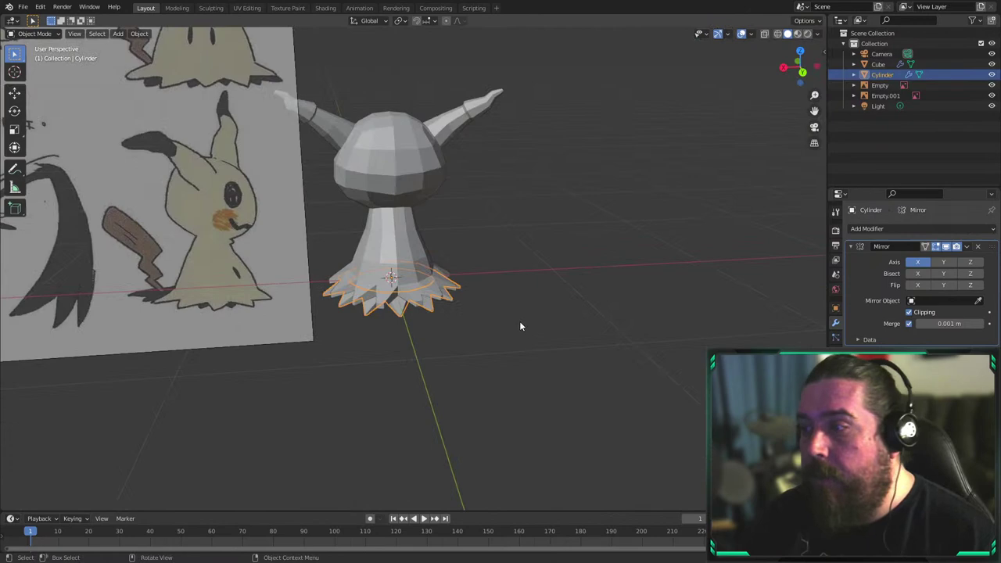
# In top wireframe view, move the centre back spike's tip vertices outward and sideways, turning the spike into a long, widening flap
pyautogui.moveTo(383, 257); pyautogui.dragTo(534, 394, button='middle')
pyautogui.press('KP_7')
pyautogui.scroll(4, 540, 364)
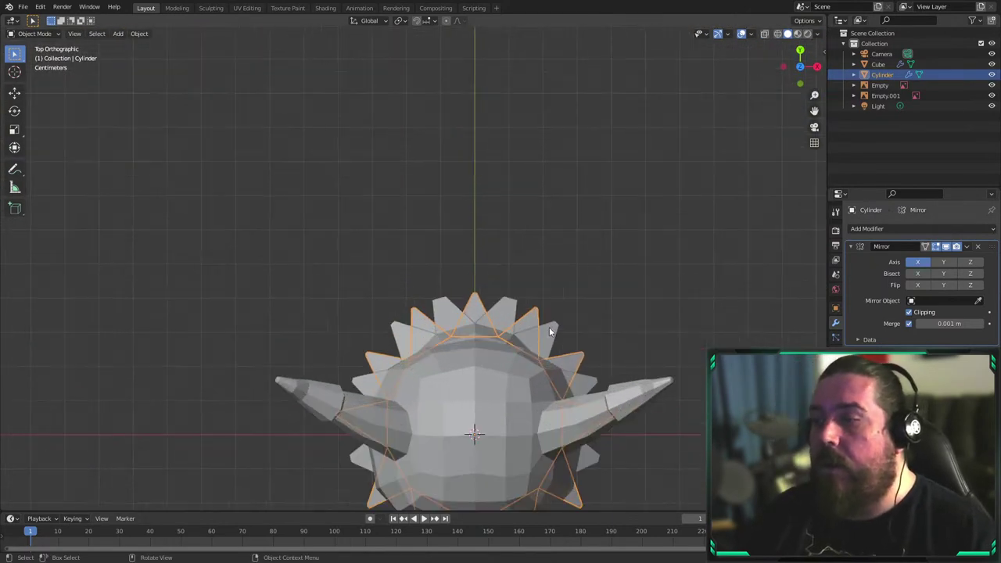
pyautogui.press('Tab')
pyautogui.press('Tab')
pyautogui.scroll(2, 497, 323)
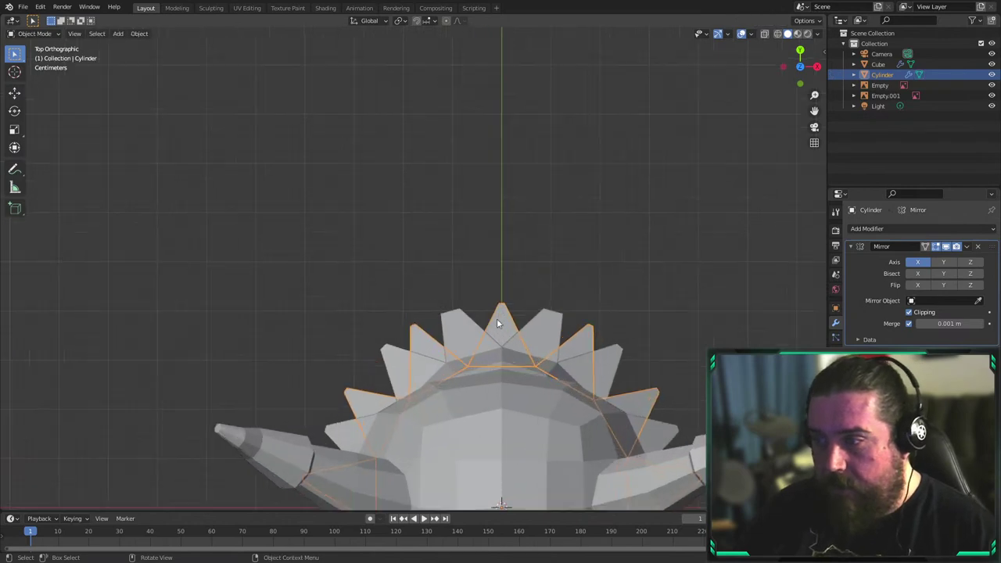
pyautogui.moveTo(522, 321)
pyautogui.keyDown('shift'); pyautogui.mouseDown(button='middle')
pyautogui.moveTo(532, 239)
pyautogui.moveTo(462, 236)
pyautogui.mouseUp(button='middle'); pyautogui.keyUp('shift')
pyautogui.hotkey('shift', 'z')
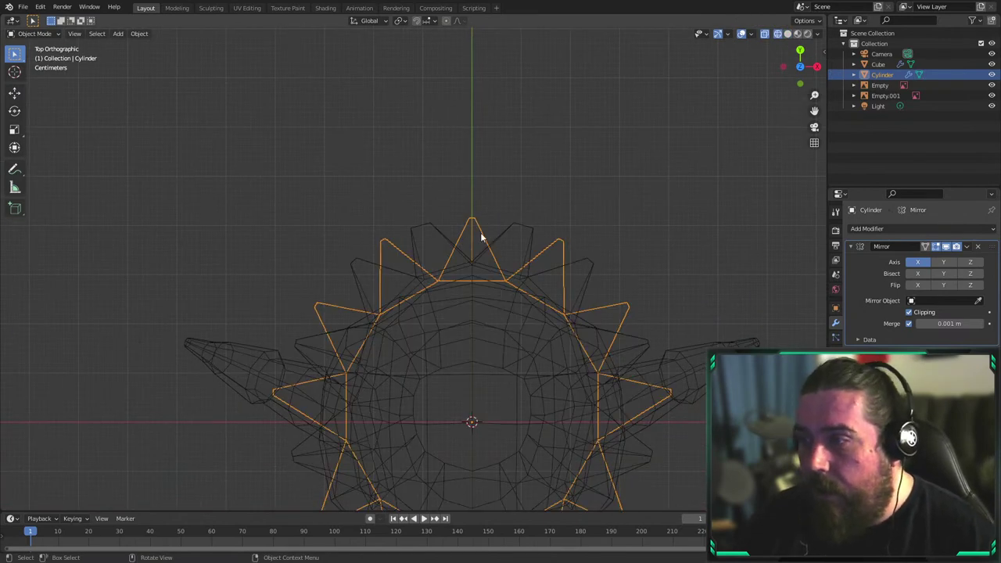
pyautogui.press('Tab')
pyautogui.moveTo(454, 199); pyautogui.dragTo(503, 228)
pyautogui.press('e')
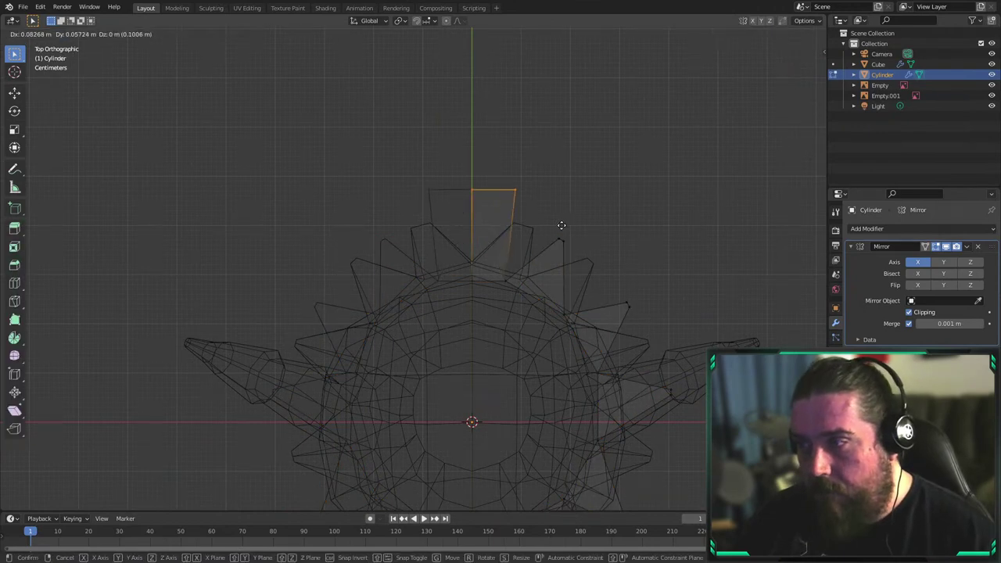
pyautogui.click(486, 158)
# Pull the flap's outer centre-line vertices outward about 0.102 m into a point, and add one centred loop cut across the flap
pyautogui.press('g')
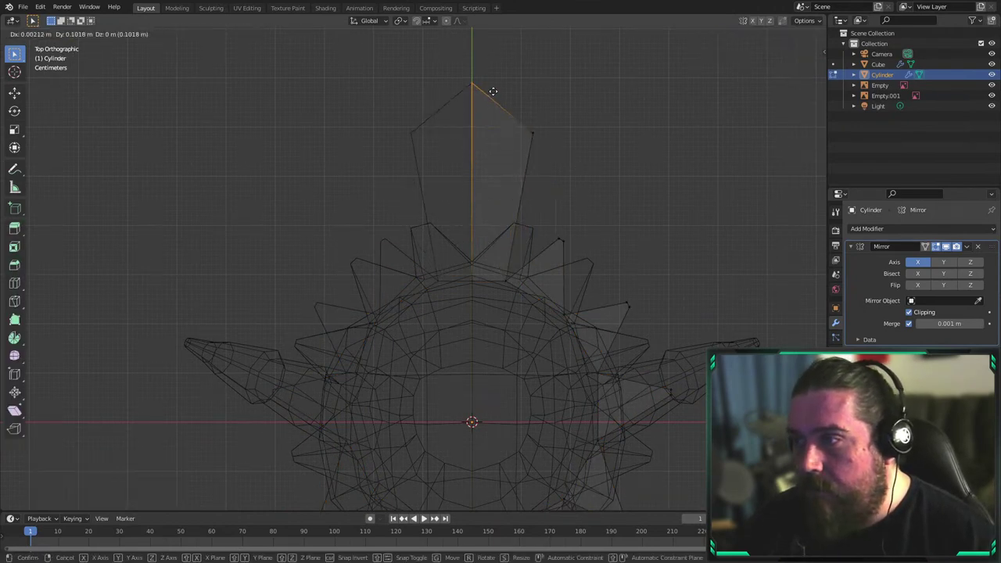
pyautogui.click(494, 90)
pyautogui.hotkey('ctrl', 'r')
pyautogui.click(521, 186)
pyautogui.click(523, 194)
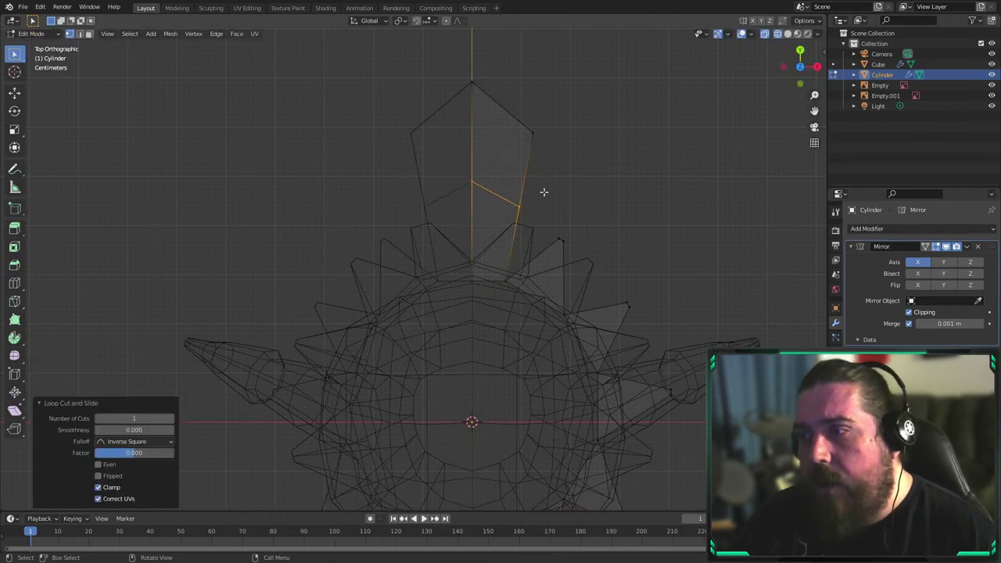
# Undo the single loop cut on the back flap and add four evenly spaced loop cuts across it instead
pyautogui.hotkey('ctrl', 'z')
pyautogui.hotkey('ctrl', 'r')
pyautogui.scroll(8, 515, 193)
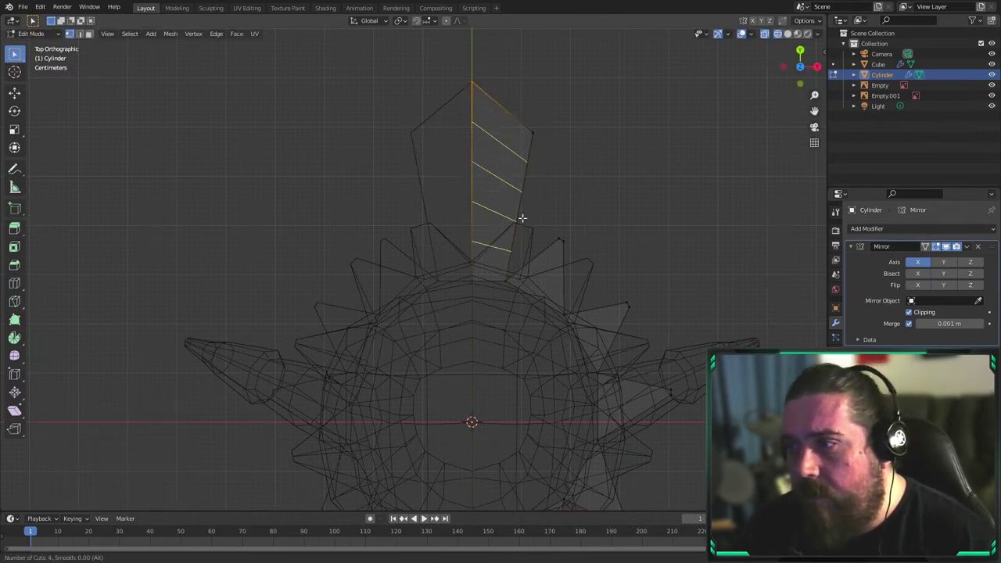
pyautogui.click(526, 213)
pyautogui.rightClick(525, 162)
# Move the side vertices of the flap's lower cuts in and out to form a stepped, jagged edge
pyautogui.moveTo(502, 176); pyautogui.dragTo(551, 202)
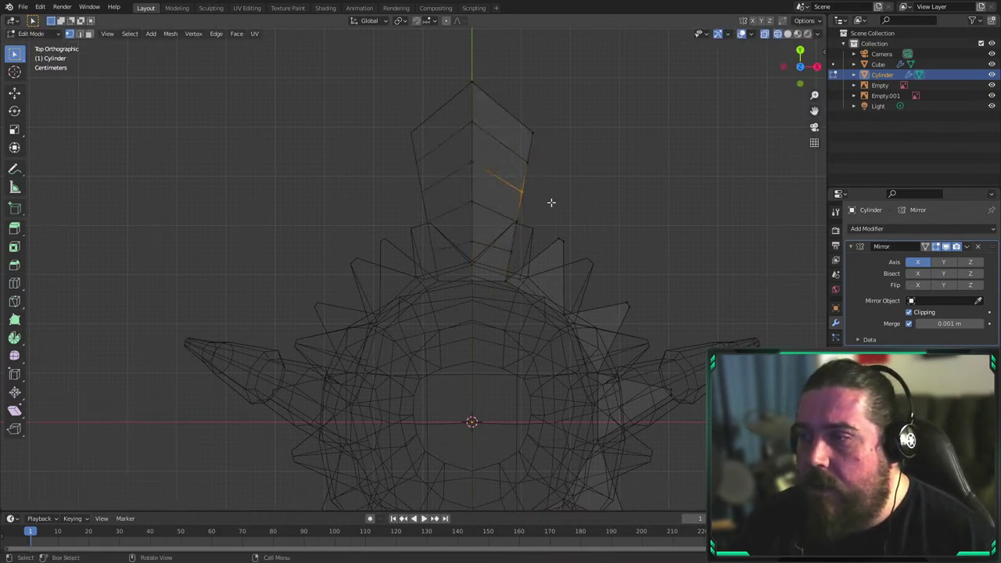
pyautogui.press('g')
pyautogui.click(529, 193)
pyautogui.hotkey('alt', 'a')
pyautogui.press('g')
pyautogui.moveTo(494, 212); pyautogui.dragTo(536, 274)
pyautogui.click(575, 230)
pyautogui.press('g')
pyautogui.click(523, 275)
pyautogui.moveTo(521, 207); pyautogui.dragTo(554, 234)
pyautogui.press('g')
pyautogui.click(542, 238)
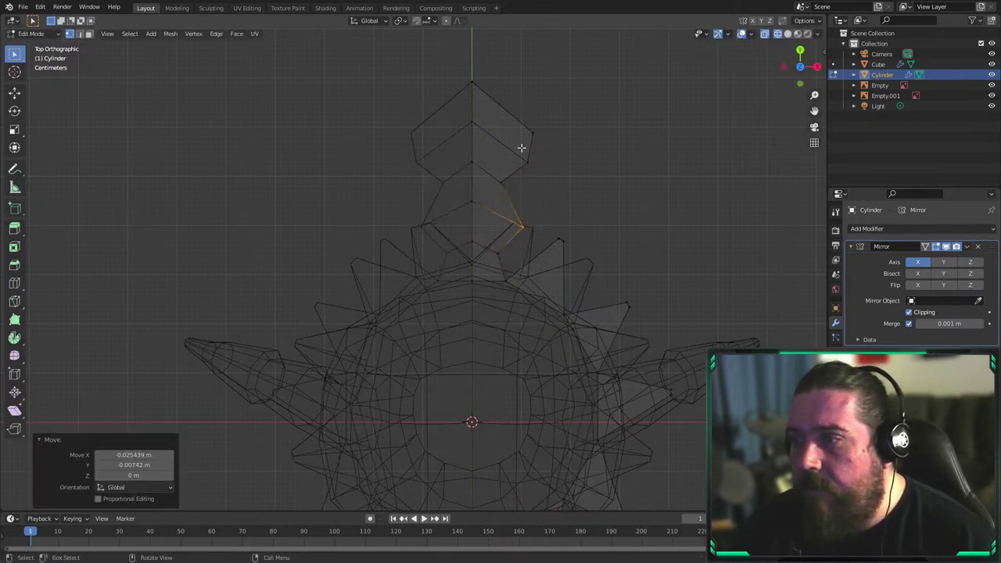
# Pull the flap's two outermost side vertices inward so its end tapers toward the tip
pyautogui.moveTo(505, 102); pyautogui.dragTo(542, 170)
pyautogui.press('g')
pyautogui.click(514, 115)
pyautogui.press('g')
pyautogui.click(533, 169)
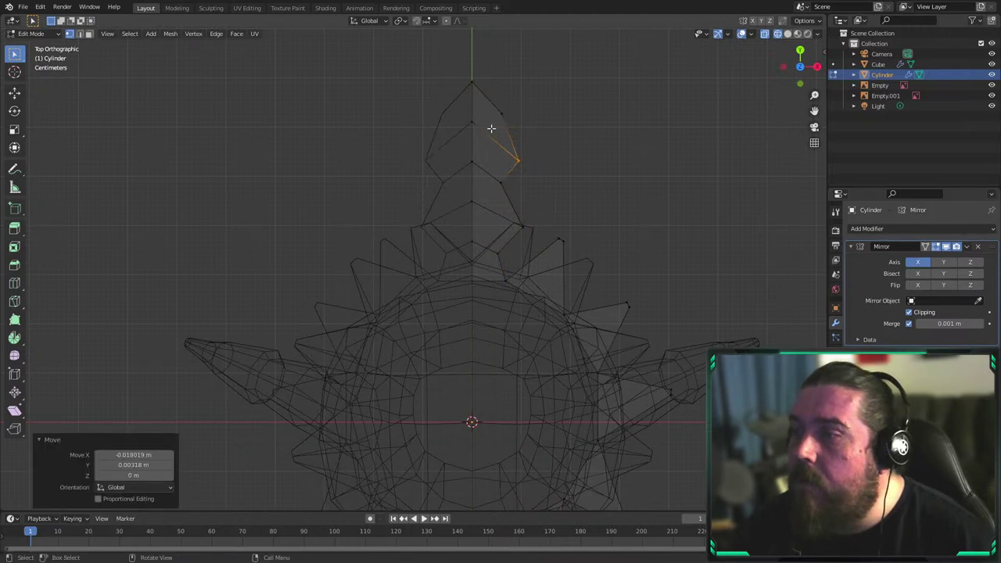
# Add two centred loop cuts running lengthwise along the back flap
pyautogui.keyDown('shift'); pyautogui.moveTo(534, 144); pyautogui.dragTo(643, 193, button='middle'); pyautogui.keyUp('shift')
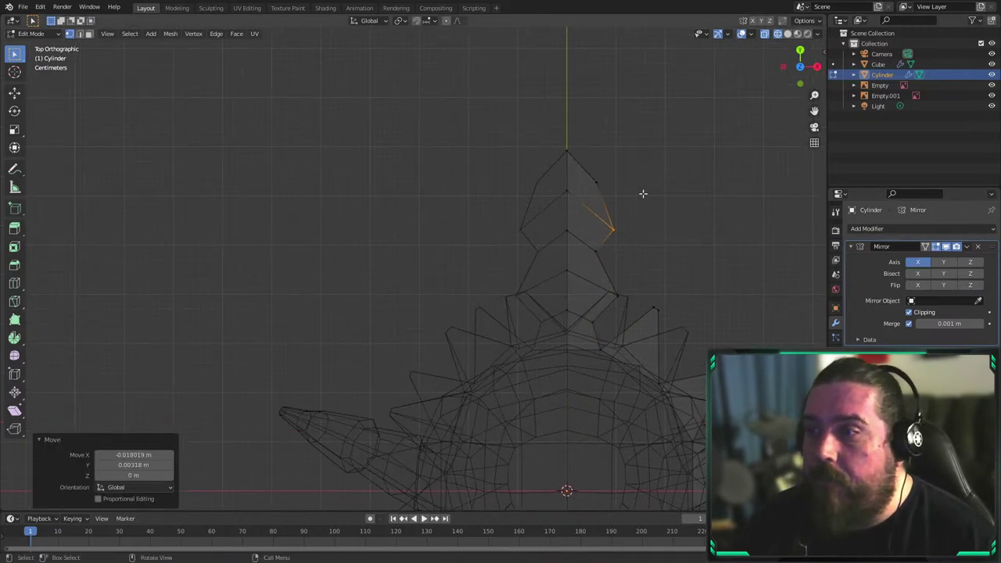
pyautogui.hotkey('ctrl', 'r')
pyautogui.scroll(1, 585, 180)
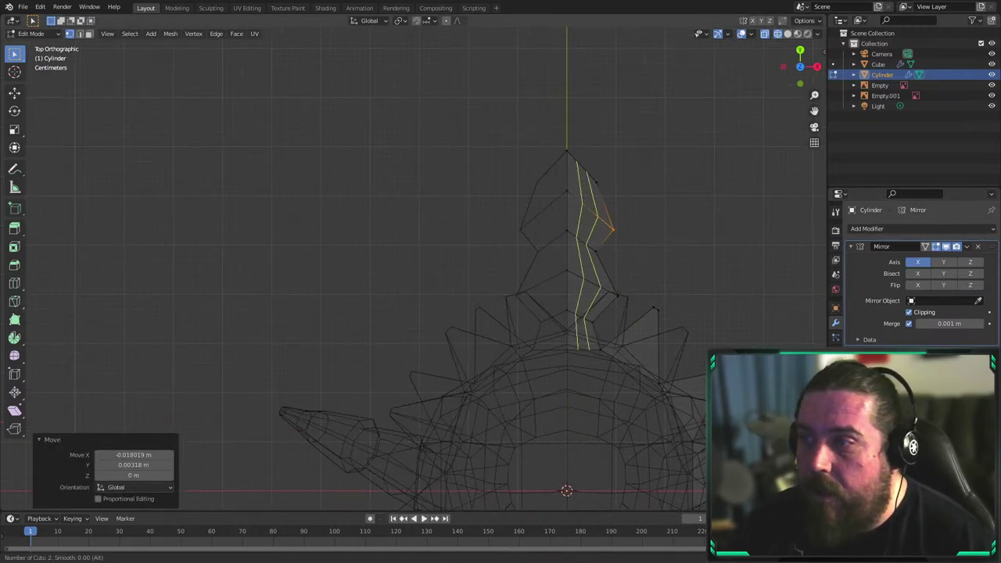
pyautogui.click(585, 180)
pyautogui.rightClick(585, 179)
# Spread the flap's end vertices outward and pull the centre-line tip inward about 0.053 m to form a V-shaped notch
pyautogui.click(573, 154)
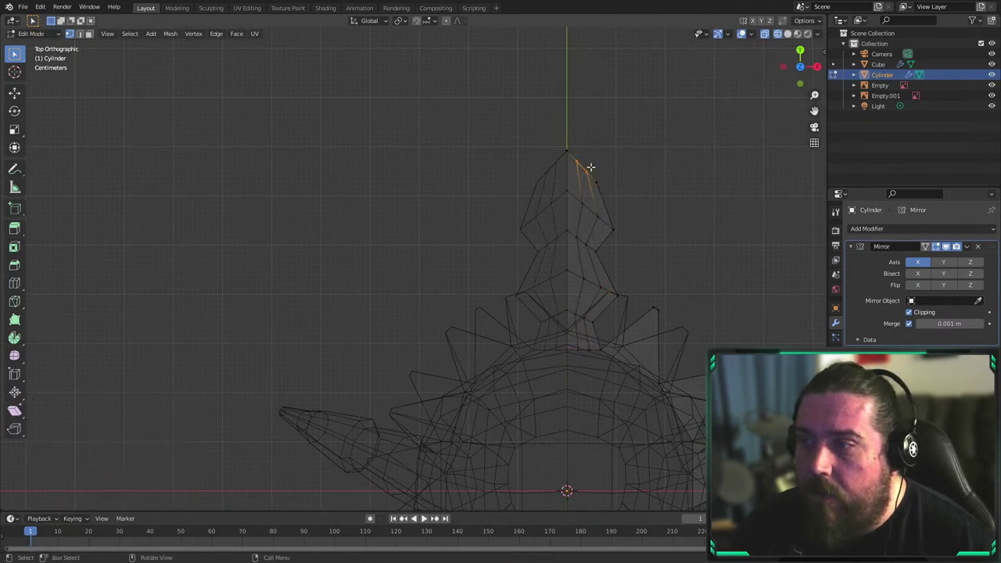
pyautogui.press('g')
pyautogui.click(599, 161)
pyautogui.click(594, 183)
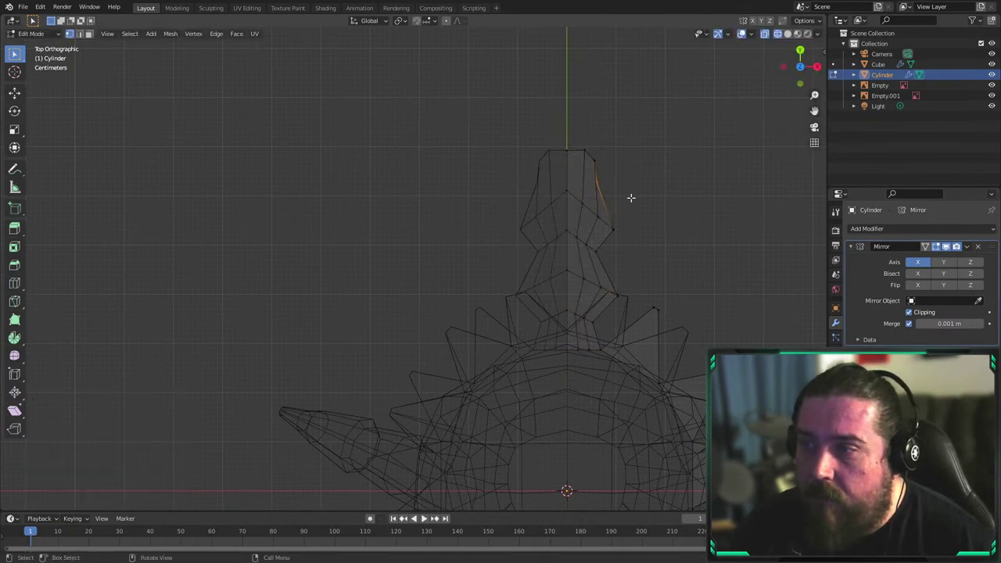
pyautogui.press('g')
pyautogui.click(646, 199)
pyautogui.click(577, 157)
pyautogui.press('g')
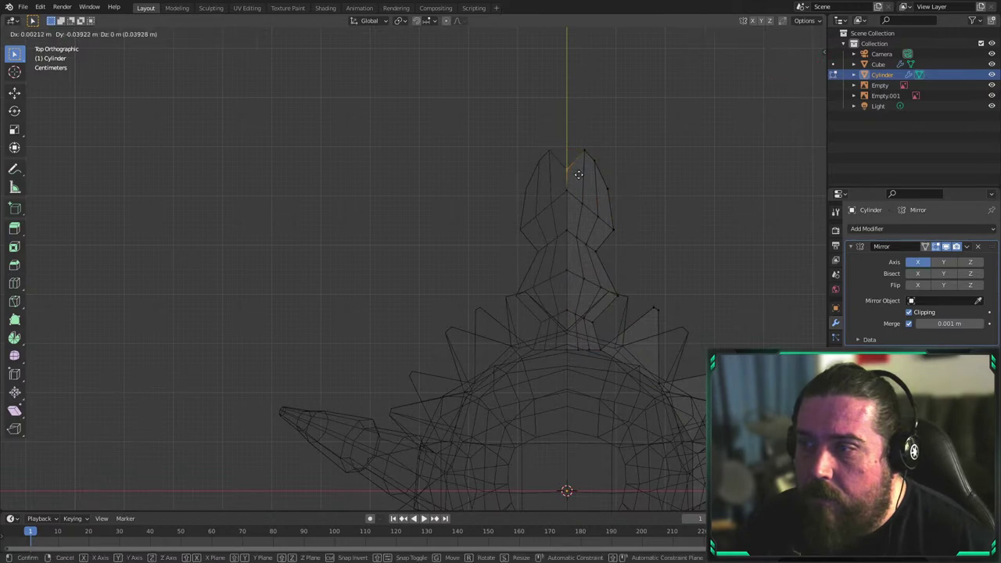
pyautogui.click(578, 182)
# Check the notched flap in solid view and add one centred loop cut across its outer end
pyautogui.hotkey('shift', 'z')
pyautogui.scroll(-4, 612, 319)
pyautogui.moveTo(612, 320)
pyautogui.mouseDown(button='middle')
pyautogui.moveTo(453, 284)
pyautogui.moveTo(499, 293)
pyautogui.moveTo(490, 285)
pyautogui.mouseUp(button='middle')
pyautogui.moveTo(629, 296); pyautogui.dragTo(618, 312, button='middle')
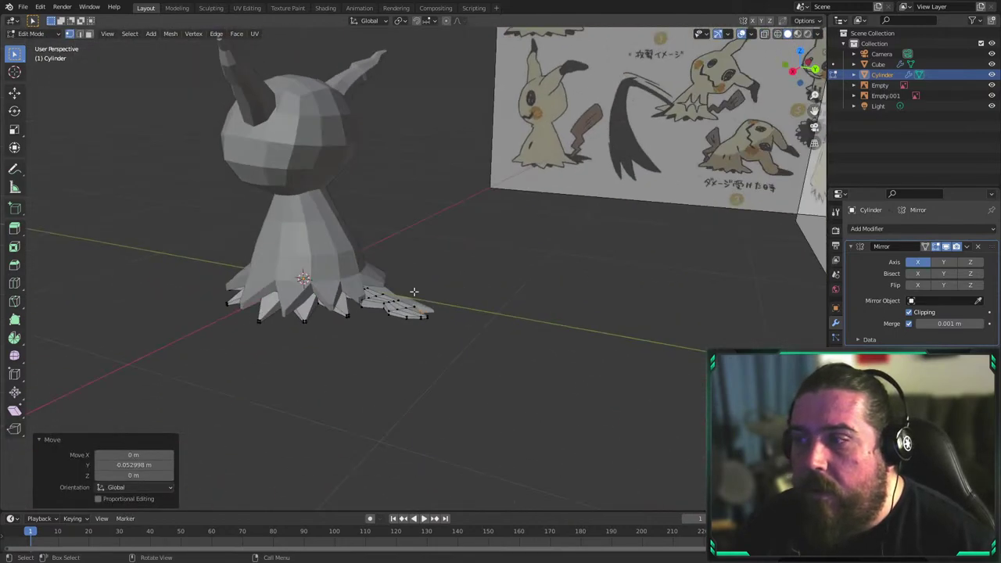
pyautogui.moveTo(414, 293); pyautogui.dragTo(516, 290, button='middle')
pyautogui.scroll(4, 519, 289)
pyautogui.moveTo(443, 313); pyautogui.dragTo(447, 362, button='middle')
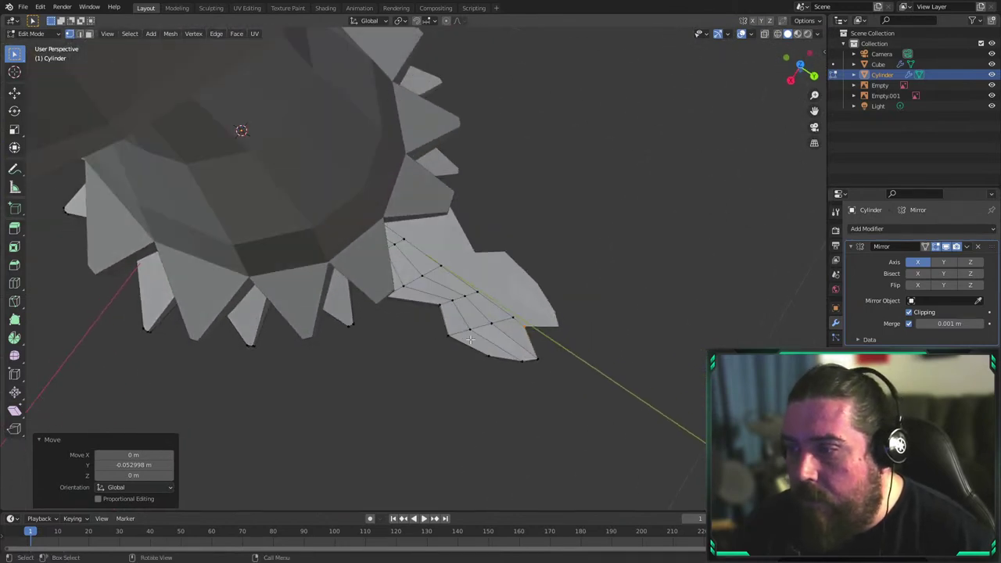
pyautogui.hotkey('ctrl', 'r')
pyautogui.click(486, 350)
pyautogui.rightClick(459, 342)
# In top wireframe view, pull the side vertices of the flap's outer half outward into a jagged point
pyautogui.press('KP_7')
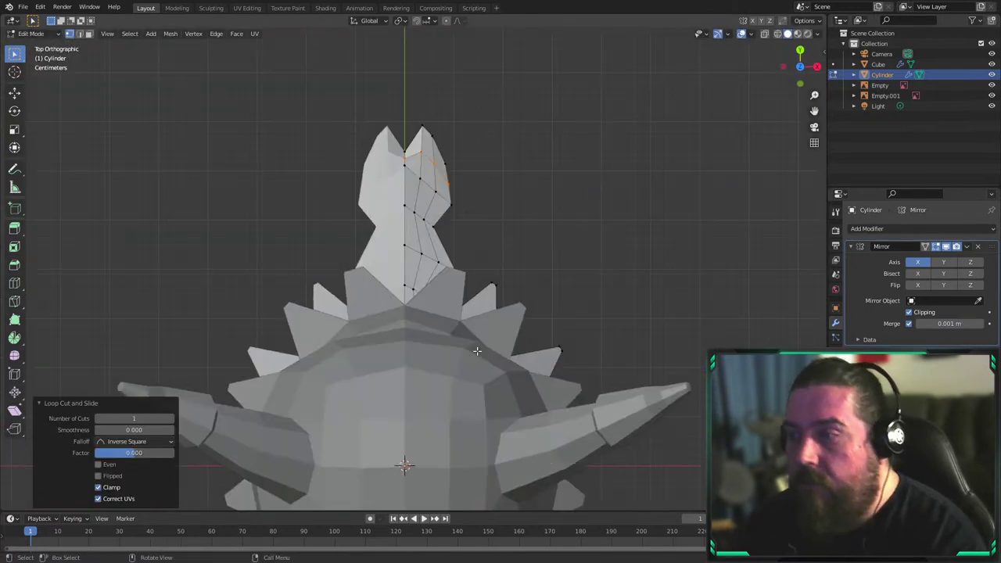
pyautogui.press('z')
pyautogui.click(405, 329)
pyautogui.keyDown('shift'); pyautogui.moveTo(436, 169); pyautogui.dragTo(496, 223, button='middle'); pyautogui.keyUp('shift')
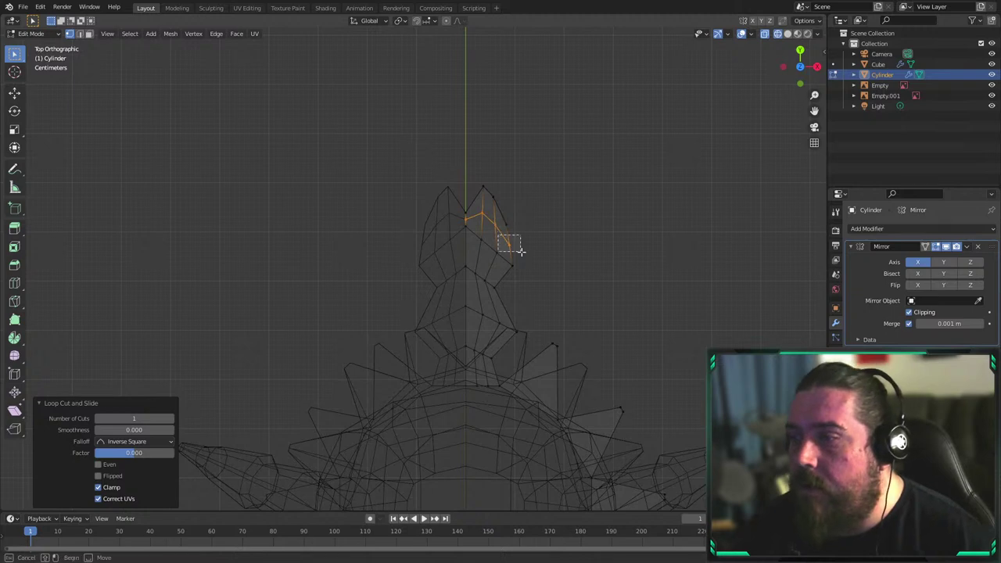
pyautogui.press('g')
pyautogui.moveTo(520, 250); pyautogui.dragTo(537, 293)
pyautogui.click(545, 266)
pyautogui.click(513, 275)
pyautogui.rightClick(506, 275)
pyautogui.press('g')
pyautogui.click(537, 297)
pyautogui.scroll(2, 537, 297)
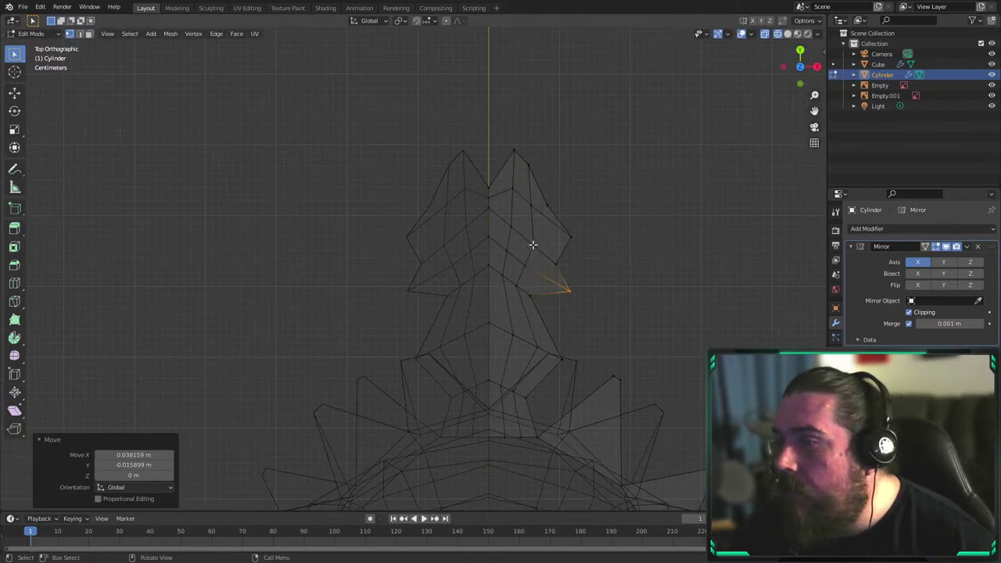
# Add a centred loop cut across the middle of the flap and pull its side vertex outward into a spike
pyautogui.hotkey('ctrl', 'r')
pyautogui.click(547, 323)
pyautogui.rightClick(545, 324)
pyautogui.moveTo(536, 318); pyautogui.dragTo(578, 337)
pyautogui.press('g')
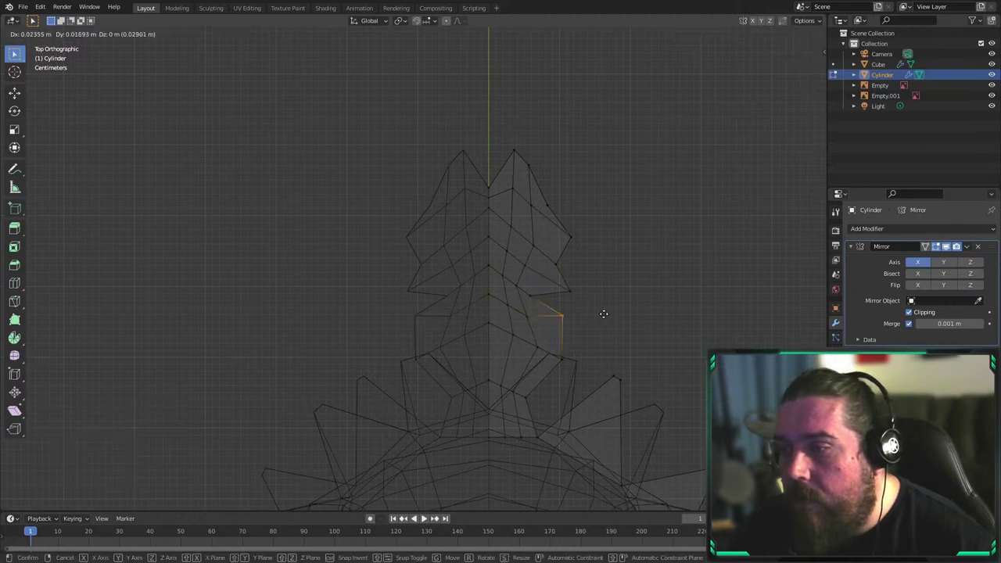
pyautogui.click(614, 326)
# Add another centred loop cut across the lower part of the flap and move its side vertex outward
pyautogui.hotkey('ctrl', 'r')
pyautogui.click(548, 383)
pyautogui.rightClick(548, 382)
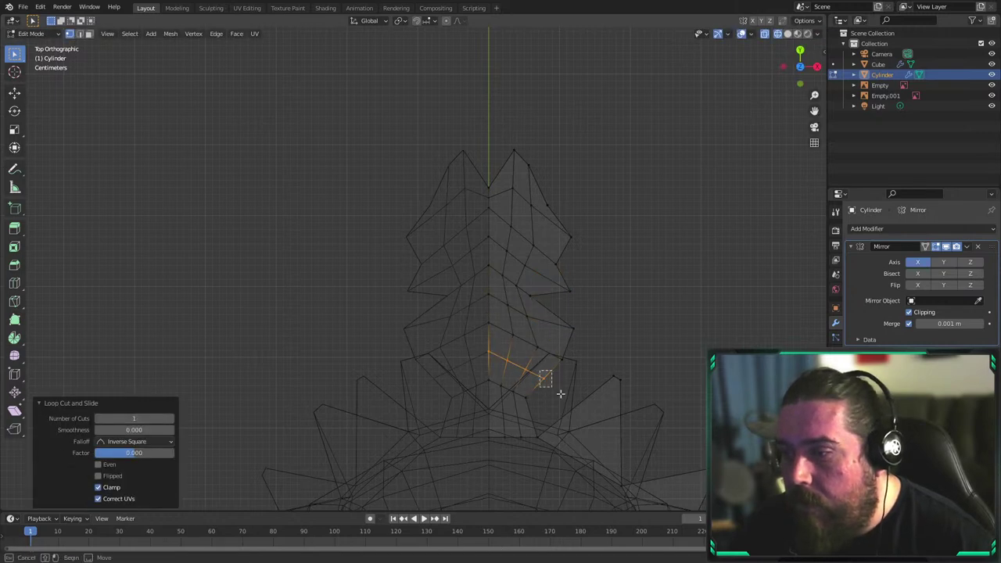
pyautogui.press('g')
pyautogui.moveTo(561, 394); pyautogui.dragTo(551, 422)
pyautogui.click(608, 417)
# Add a centred loop cut at the flap's base and move its side vertices about 0.024 m in X and 0.009 m in Y
pyautogui.hotkey('ctrl', 'r')
pyautogui.click(538, 416)
pyautogui.rightClick(537, 416)
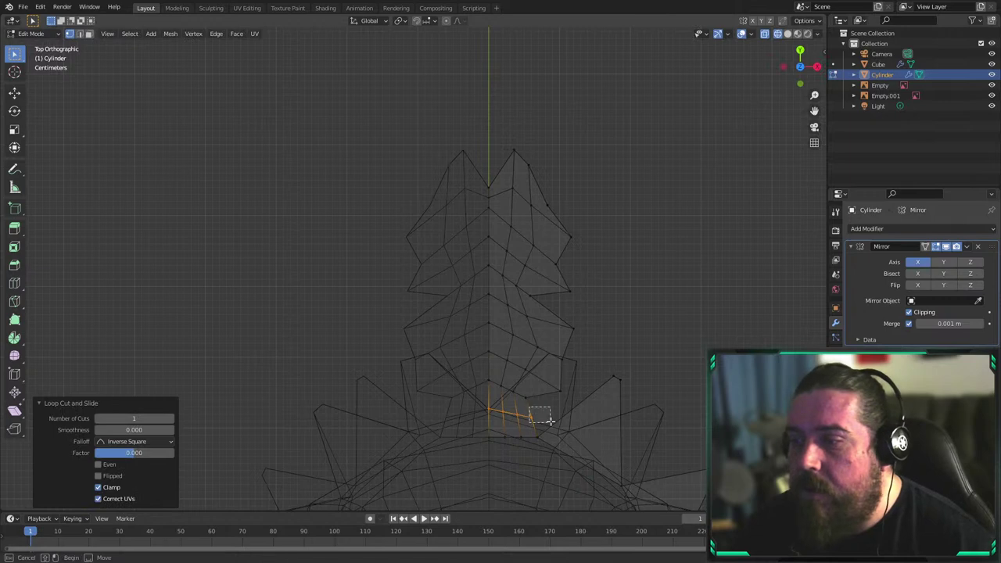
pyautogui.press('g')
pyautogui.click(575, 404)
pyautogui.moveTo(576, 402); pyautogui.dragTo(560, 235, button='middle')
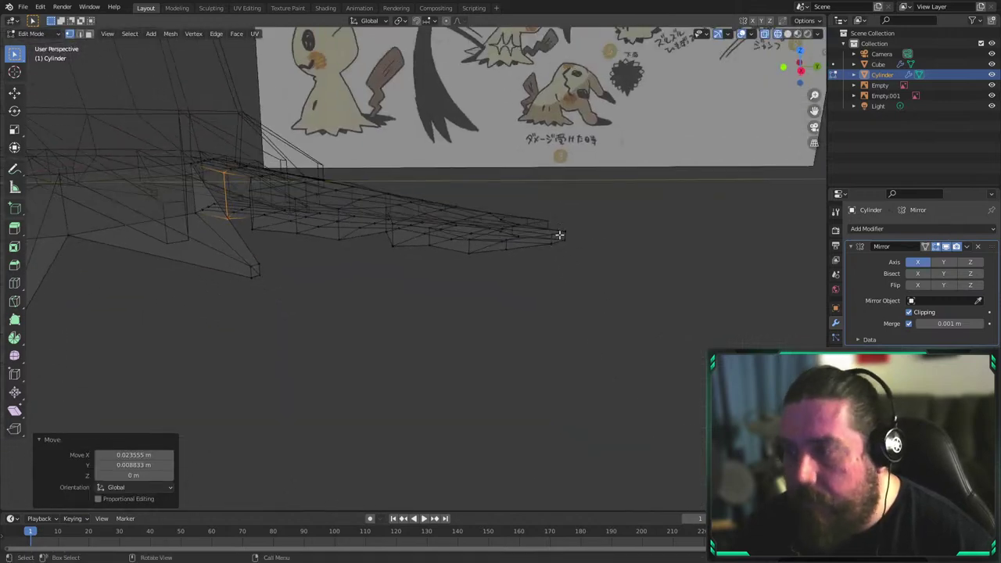
pyautogui.press('KP_3')
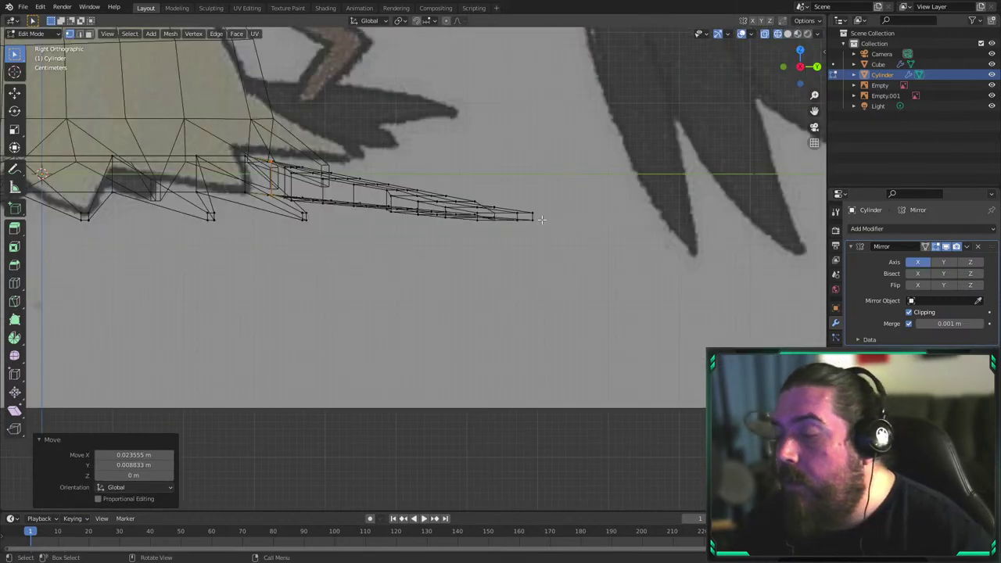
pyautogui.scroll(-3, 100, 358)
pyautogui.press('a')
pyautogui.moveTo(128, 363); pyautogui.dragTo(493, 329, button='middle')
pyautogui.moveTo(288, 212); pyautogui.dragTo(591, 450)
pyautogui.scroll(-3, 530, 341)
pyautogui.keyDown('shift'); pyautogui.moveTo(375, 311); pyautogui.dragTo(555, 402); pyautogui.keyUp('shift')
pyautogui.moveTo(556, 402); pyautogui.dragTo(438, 235, button='middle')
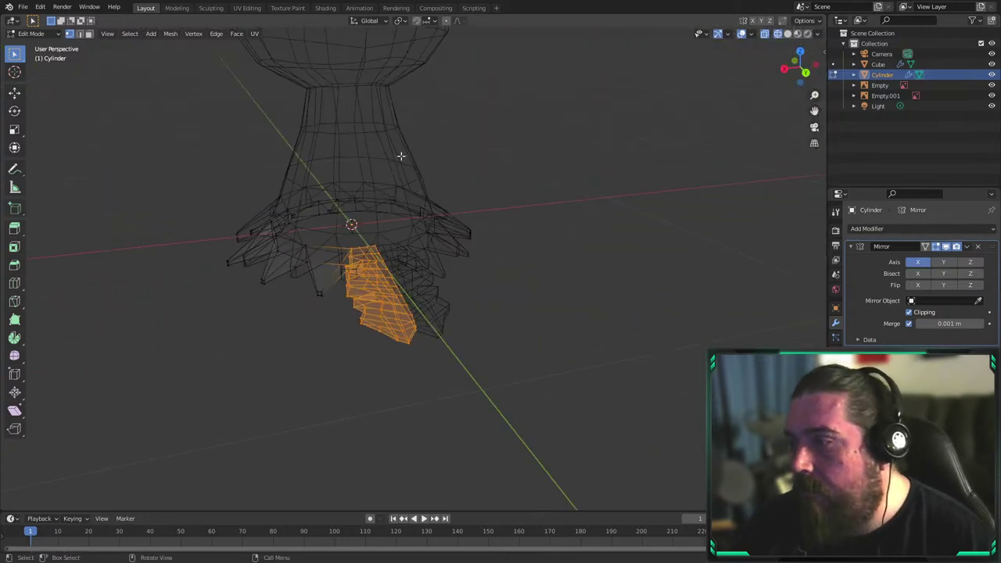
pyautogui.click(132, 33)
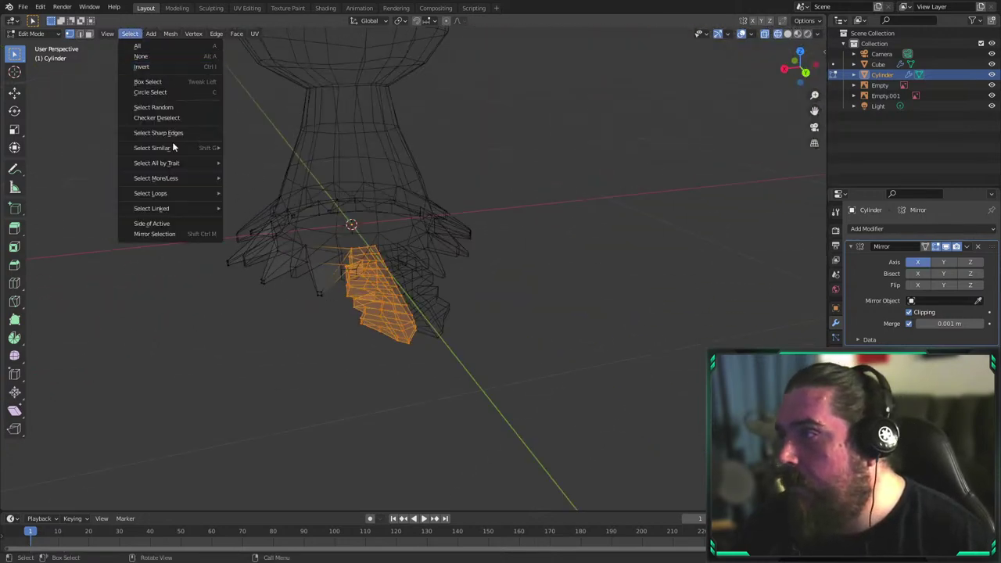
pyautogui.click(169, 108)
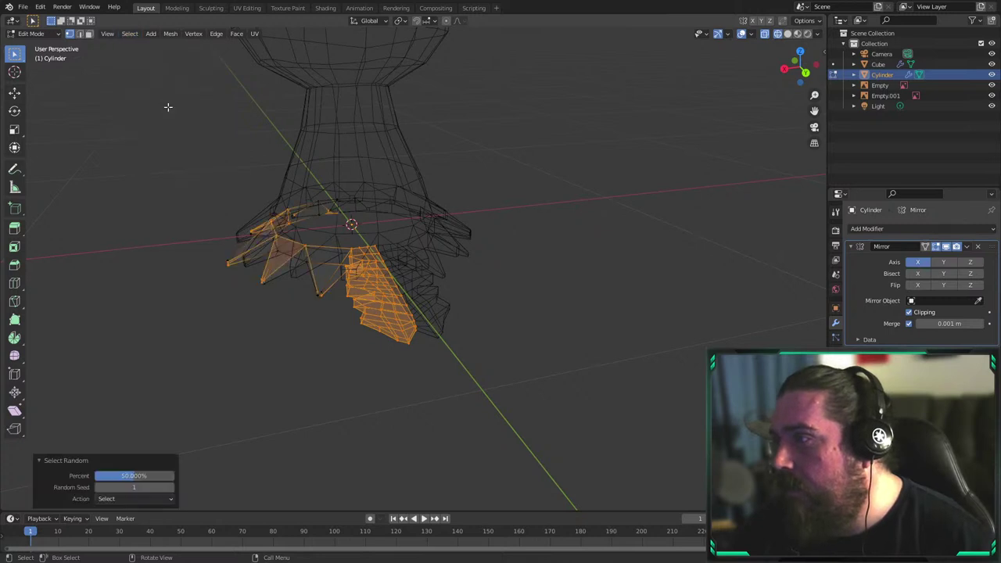
pyautogui.moveTo(331, 188); pyautogui.dragTo(452, 219, button='middle')
pyautogui.hotkey('alt', 'a')
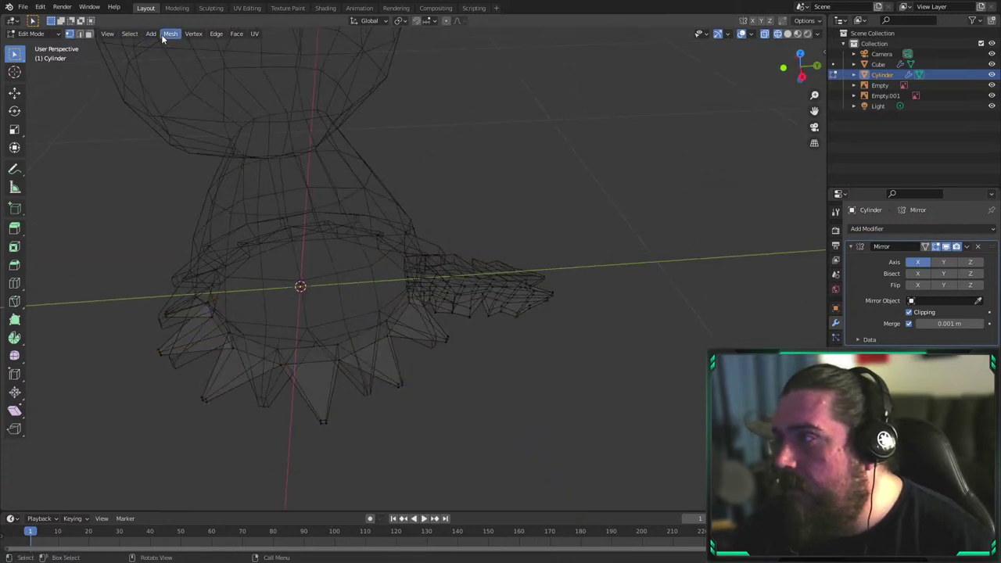
# Randomly select 50% of the vertices, deselect those outside the back flap, and scale the rest along Z by about 1.3
pyautogui.click(135, 36)
pyautogui.click(179, 111)
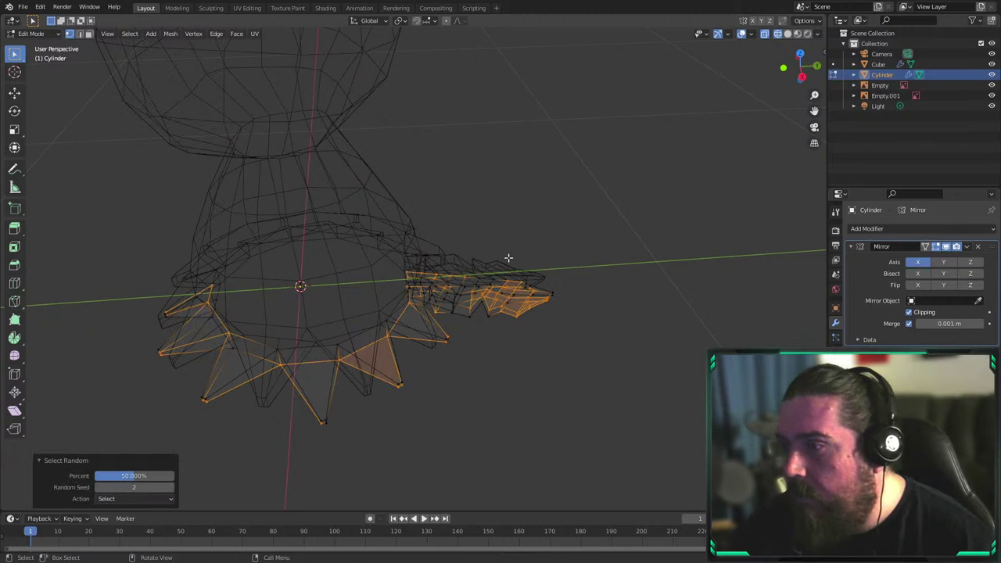
pyautogui.moveTo(329, 270); pyautogui.dragTo(295, 279, button='middle')
pyautogui.press('b')
pyautogui.moveTo(98, 246); pyautogui.dragTo(278, 427, button='middle')
pyautogui.press('b')
pyautogui.moveTo(252, 358); pyautogui.dragTo(397, 428, button='middle')
pyautogui.press('b')
pyautogui.moveTo(415, 343); pyautogui.dragTo(444, 362, button='middle')
pyautogui.press('b')
pyautogui.moveTo(338, 330); pyautogui.dragTo(422, 368, button='middle')
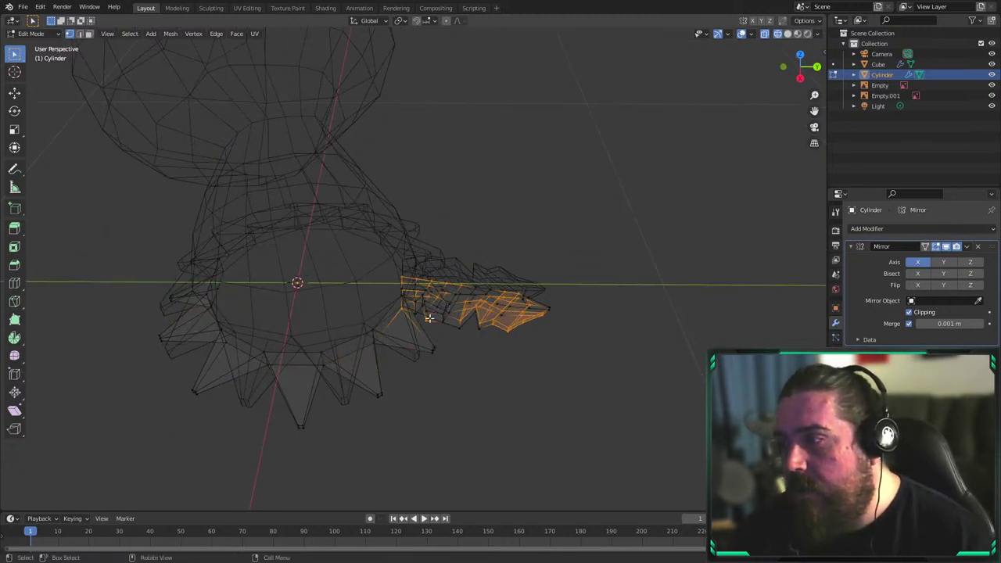
pyautogui.keyDown('shift'); pyautogui.moveTo(374, 274); pyautogui.dragTo(353, 299, button='middle'); pyautogui.keyUp('shift')
pyautogui.press('b')
pyautogui.moveTo(340, 253); pyautogui.dragTo(390, 369, button='middle')
pyautogui.moveTo(391, 370); pyautogui.dragTo(470, 316, button='middle')
pyautogui.press('s')
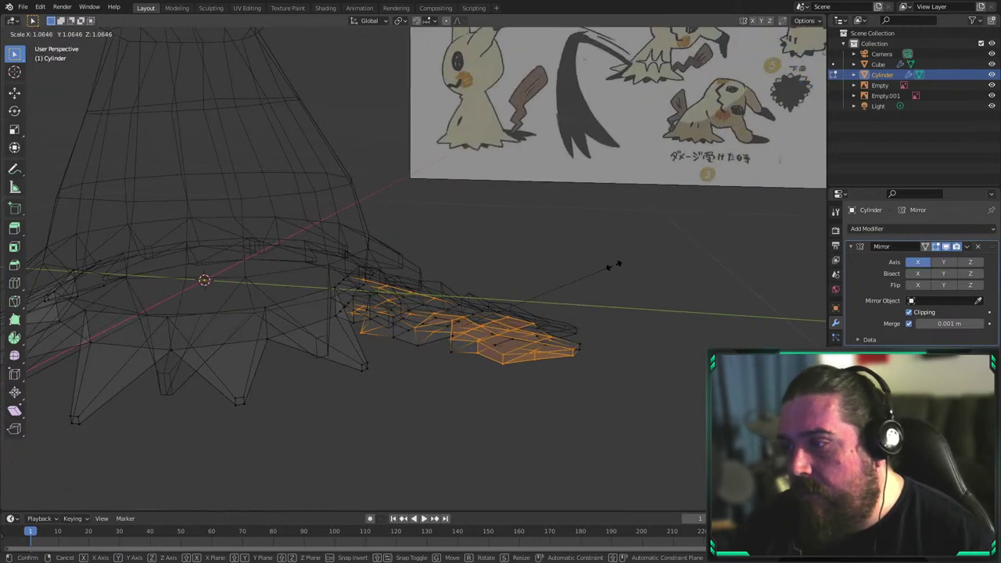
pyautogui.press('z')
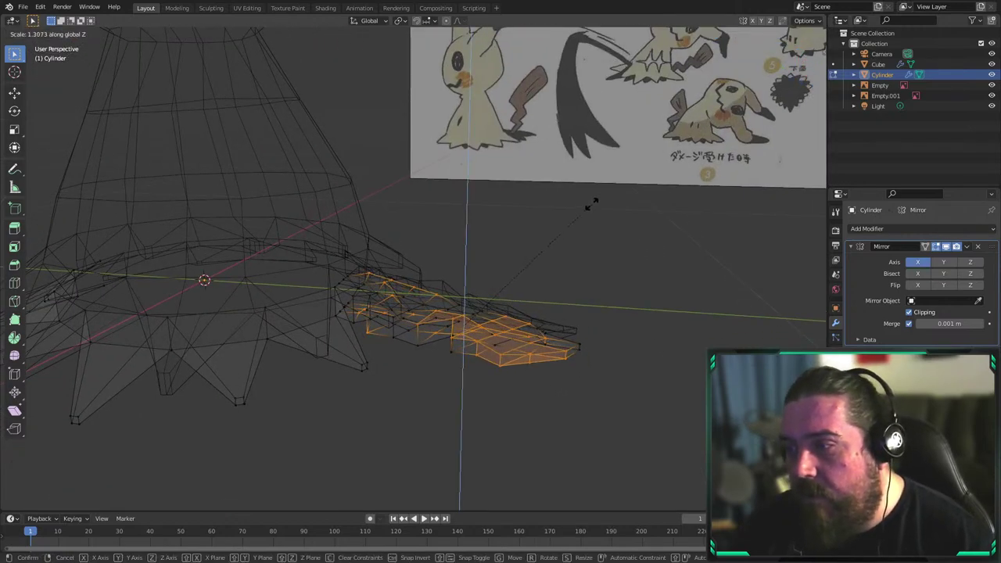
pyautogui.click(593, 206)
pyautogui.moveTo(471, 178); pyautogui.dragTo(527, 280, button='middle')
# Make a new 50% random vertex selection, limit it to the back flap, and scale it slightly along Z
pyautogui.hotkey('alt', 'a')
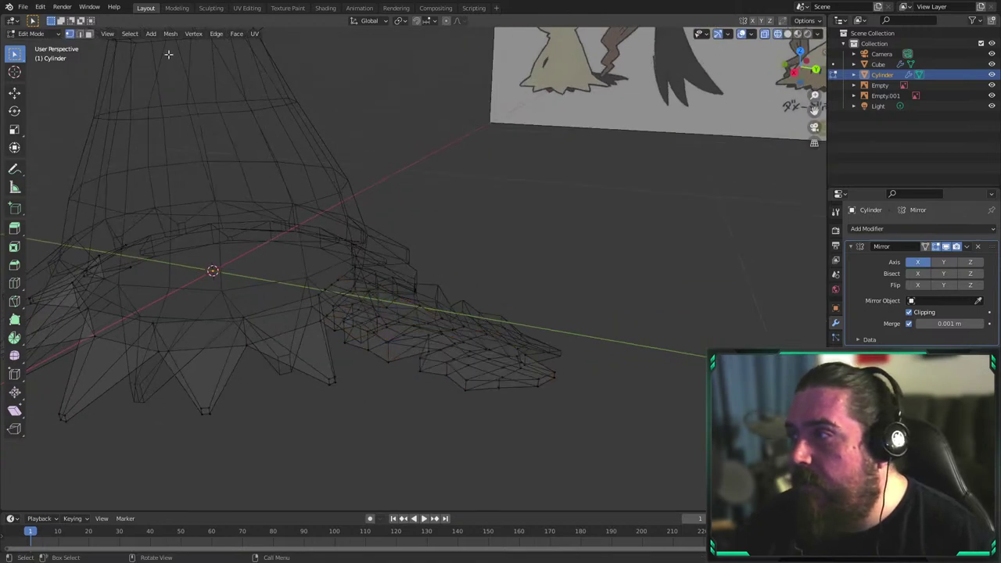
pyautogui.click(129, 33)
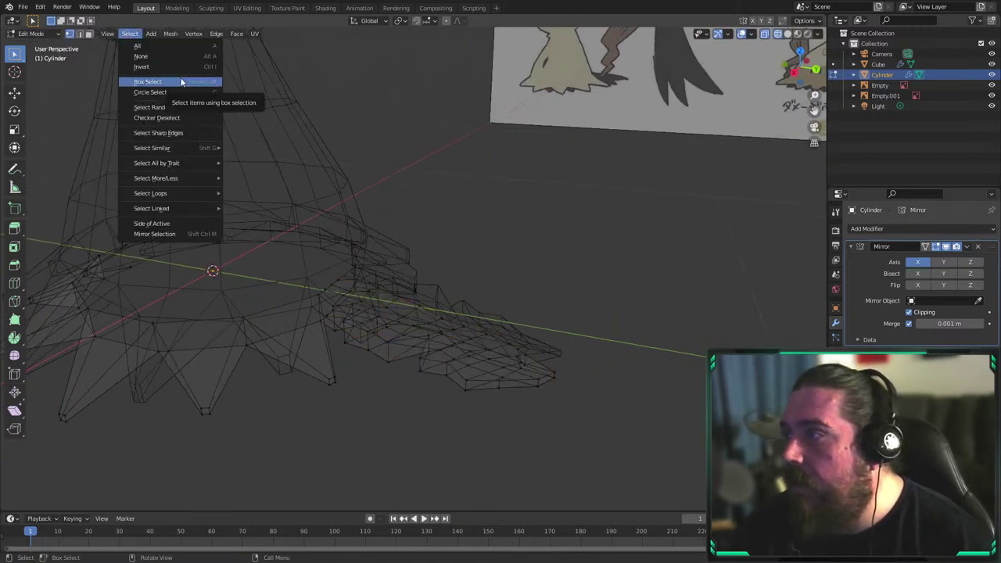
pyautogui.click(168, 107)
pyautogui.moveTo(440, 237); pyautogui.dragTo(220, 186, button='middle')
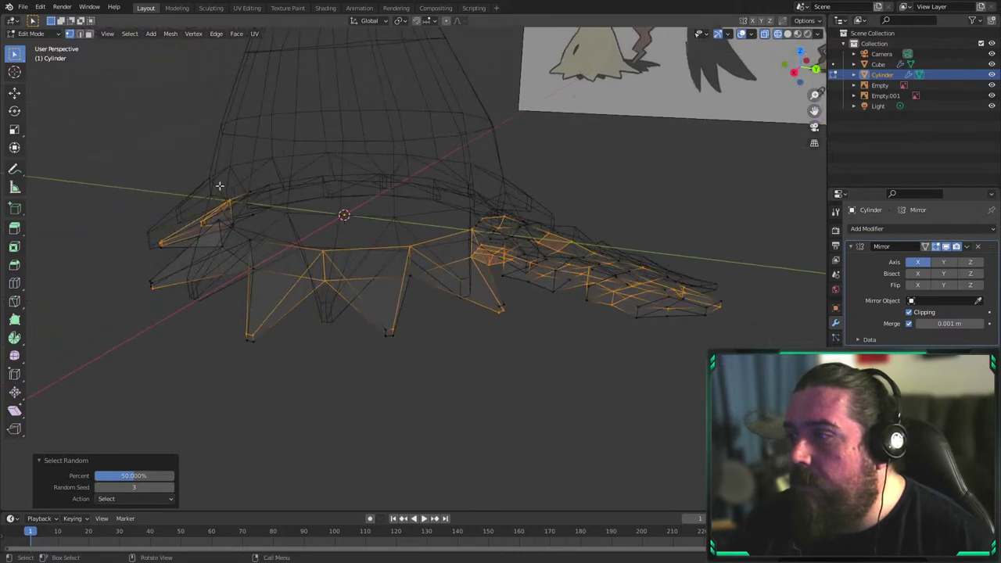
pyautogui.keyDown('ctrl'); pyautogui.moveTo(121, 139); pyautogui.dragTo(400, 384); pyautogui.keyUp('ctrl')
pyautogui.keyDown('ctrl'); pyautogui.moveTo(398, 179); pyautogui.dragTo(476, 313); pyautogui.keyUp('ctrl')
pyautogui.keyDown('ctrl'); pyautogui.moveTo(391, 148); pyautogui.dragTo(493, 345); pyautogui.keyUp('ctrl')
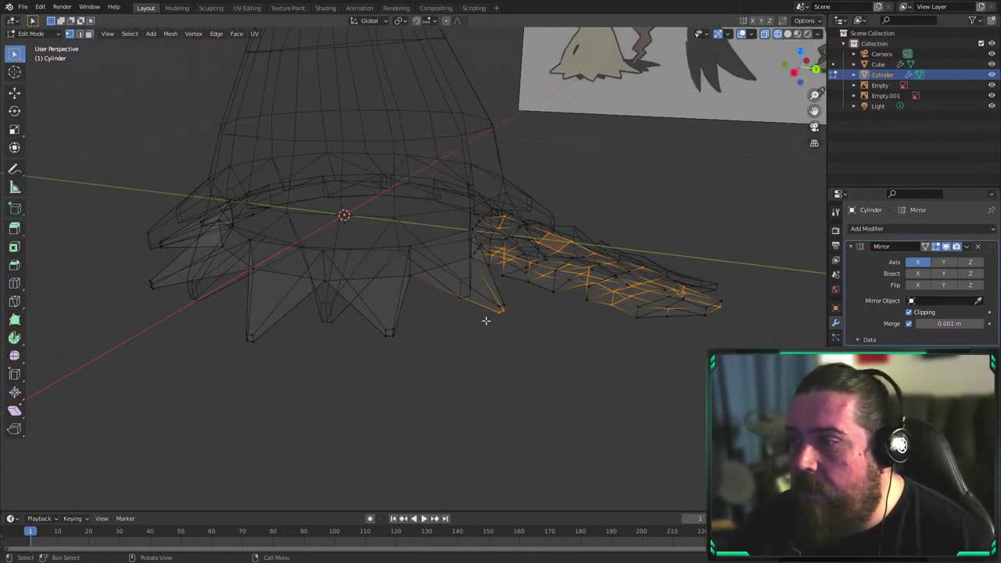
pyautogui.press('s')
pyautogui.press('z')
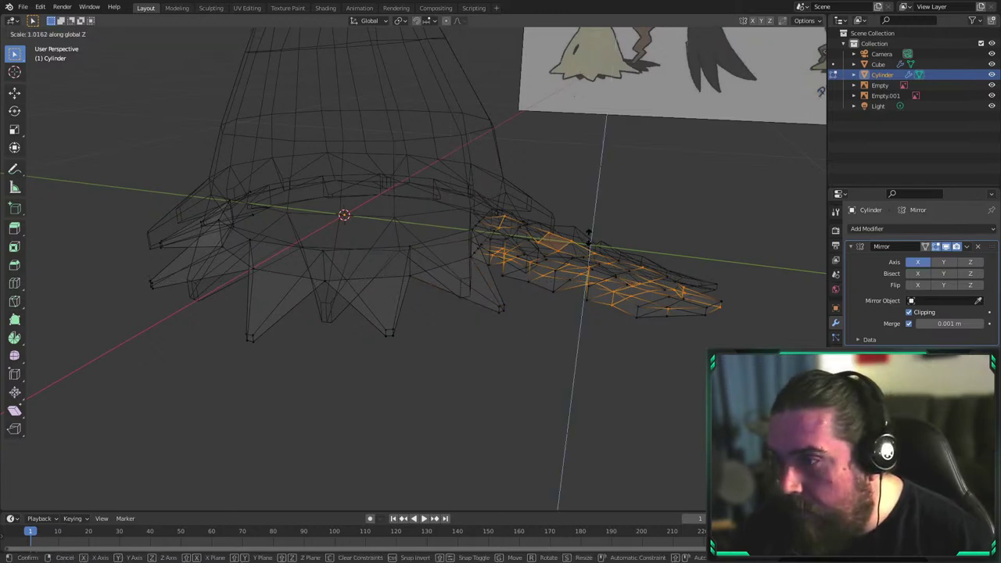
pyautogui.click(591, 226)
# Return to Object Mode in solid view and examine the roughened flap and cloak hem from several sides
pyautogui.click(690, 239)
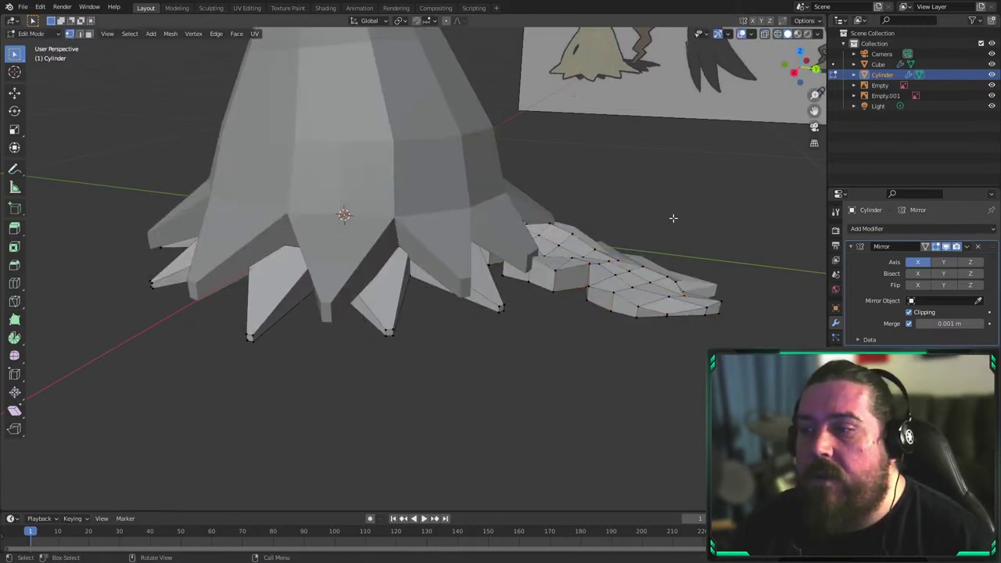
pyautogui.moveTo(672, 217); pyautogui.dragTo(599, 243, button='middle')
pyautogui.press('Tab')
pyautogui.moveTo(636, 386); pyautogui.dragTo(588, 306, button='middle')
pyautogui.click(578, 311)
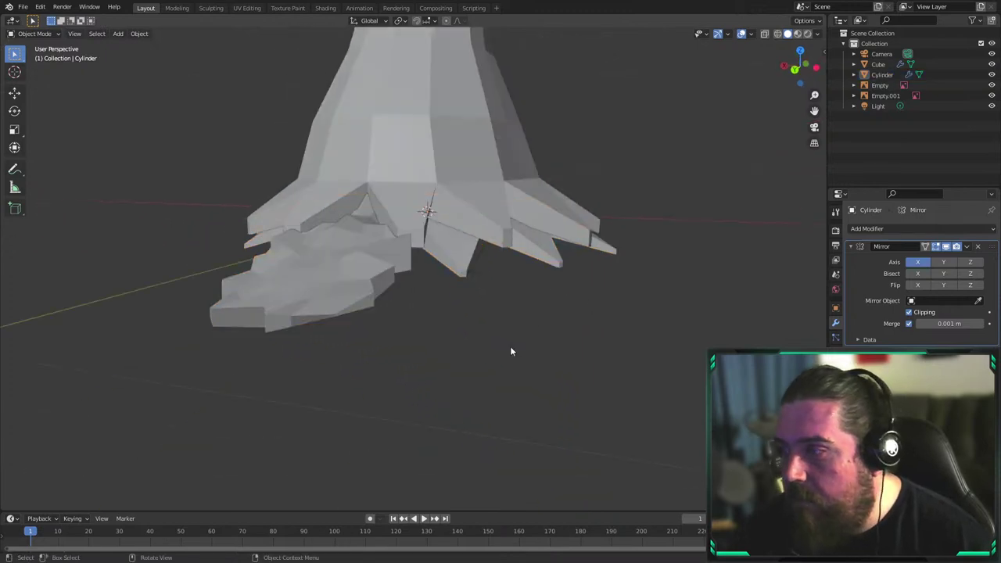
pyautogui.moveTo(511, 351); pyautogui.dragTo(518, 259, button='middle')
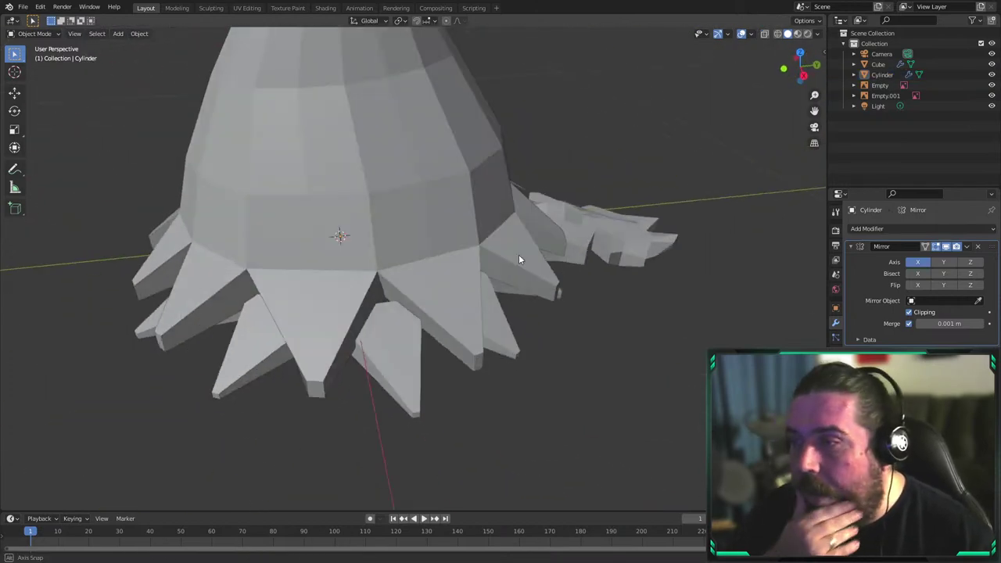
# Open the lower spike ring for editing in wireframe and add centred loop cuts across two of its front spikes
pyautogui.moveTo(607, 350); pyautogui.dragTo(462, 324, button='middle')
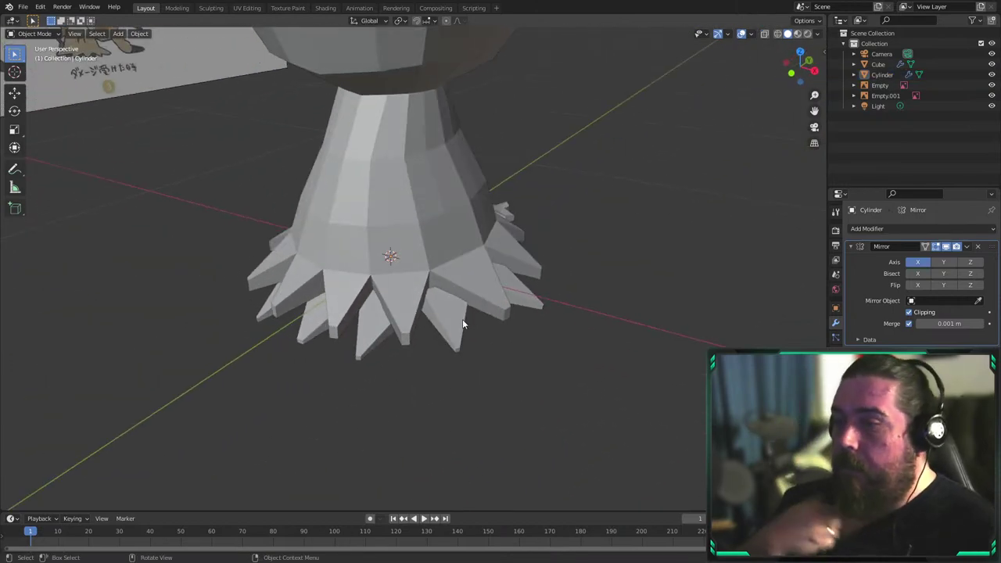
pyautogui.moveTo(408, 346); pyautogui.dragTo(327, 329, button='middle')
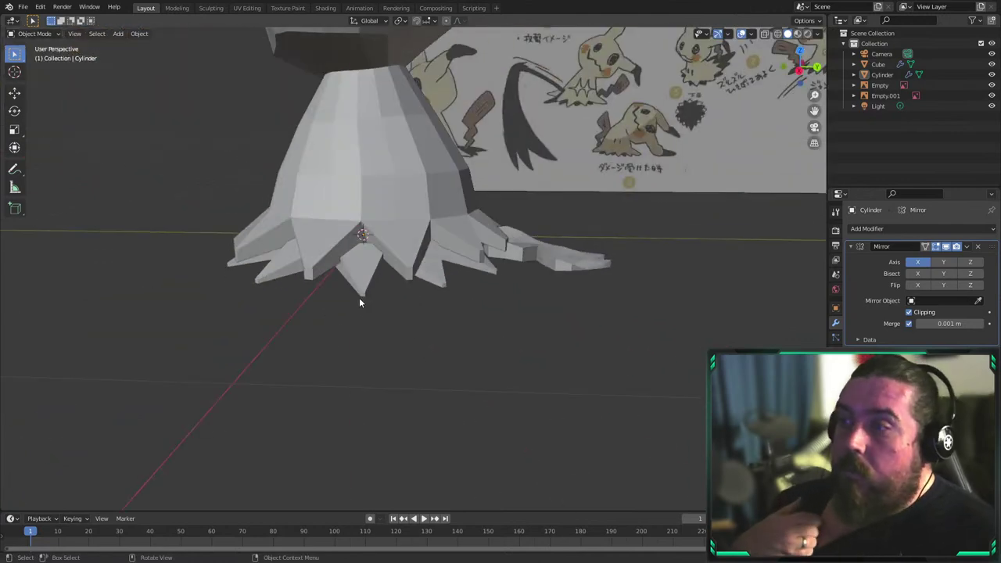
pyautogui.moveTo(359, 298); pyautogui.dragTo(472, 211, button='middle')
pyautogui.press('Tab')
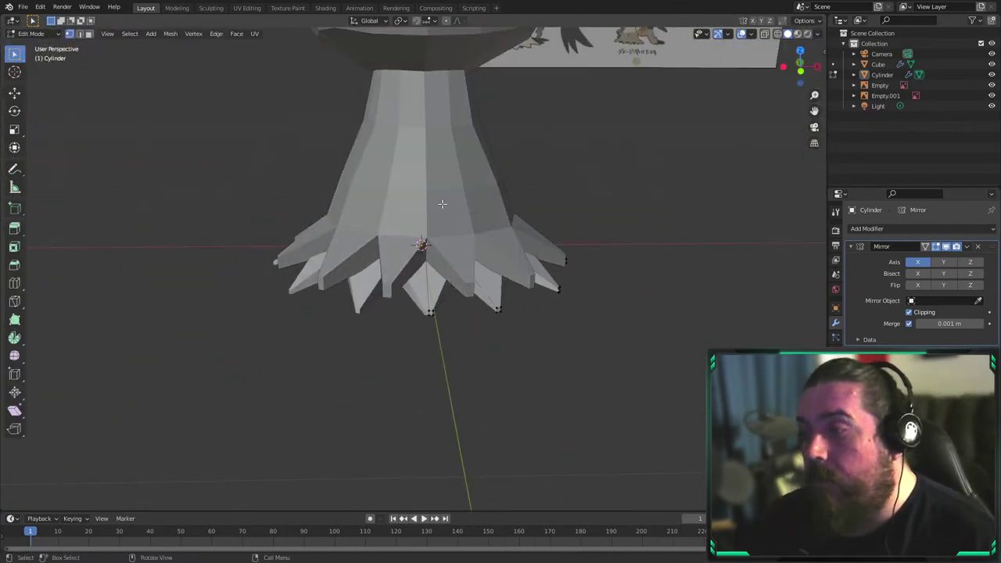
pyautogui.moveTo(479, 254); pyautogui.dragTo(458, 311, button='middle')
pyautogui.moveTo(563, 326); pyautogui.dragTo(540, 323, button='middle')
pyautogui.hotkey('shift', 'z')
pyautogui.moveTo(428, 336); pyautogui.dragTo(494, 338, button='middle')
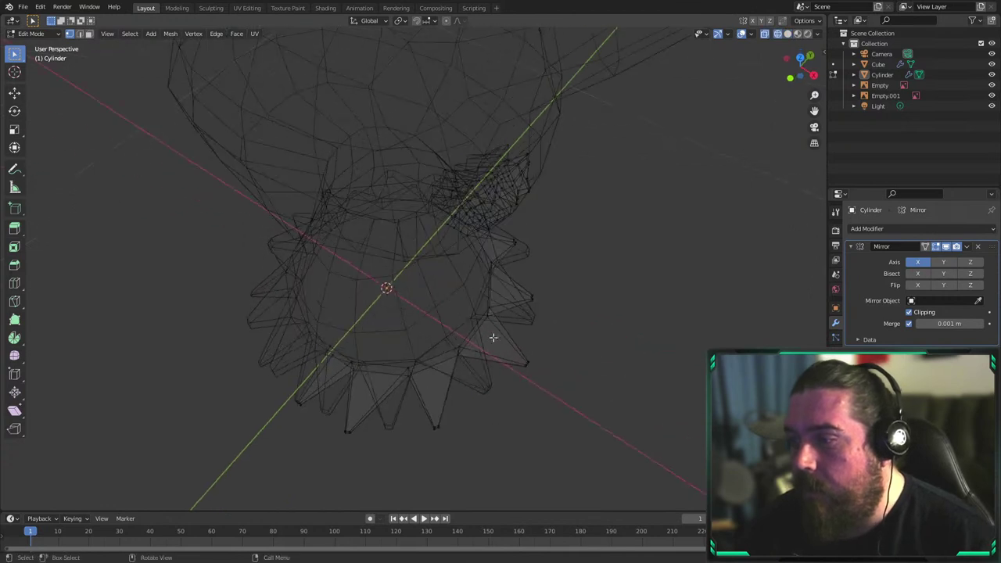
pyautogui.click(442, 397)
pyautogui.rightClick(445, 393)
pyautogui.click(378, 393)
pyautogui.rightClick(376, 393)
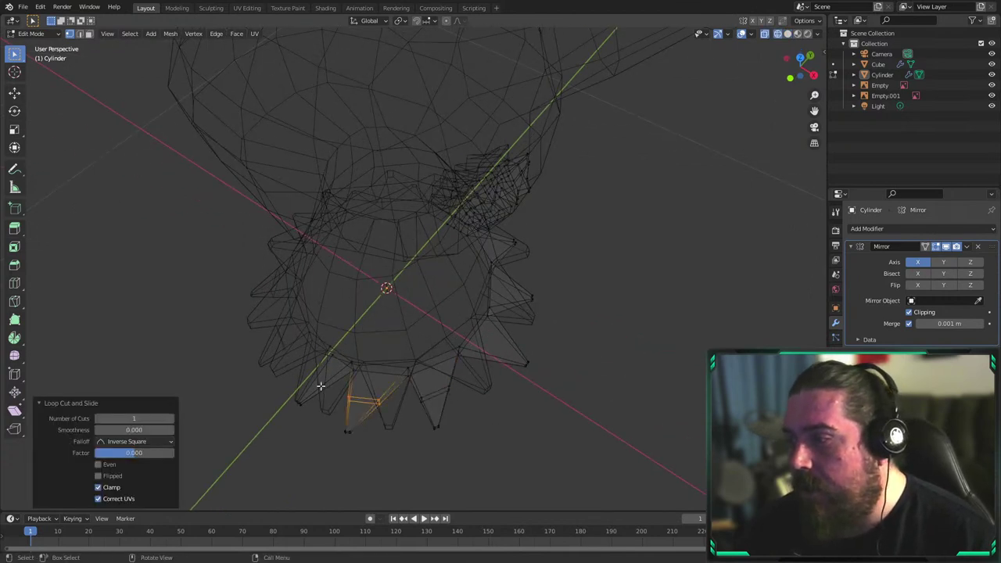
# Add centred loop cuts across the lower ring's remaining spikes, going around to the back
pyautogui.click(319, 384)
pyautogui.hotkey('ctrl', 'r')
pyautogui.click(321, 384)
pyautogui.rightClick(320, 385)
pyautogui.hotkey('ctrl', 'r')
pyautogui.click(491, 359)
pyautogui.rightClick(492, 353)
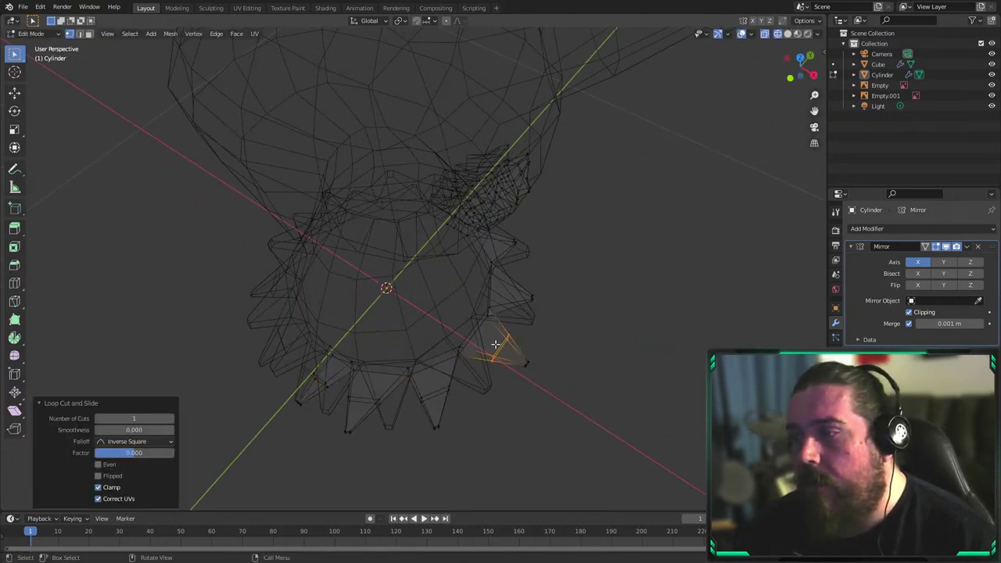
pyautogui.hotkey('ctrl', 'r')
pyautogui.click(512, 287)
pyautogui.click(496, 244)
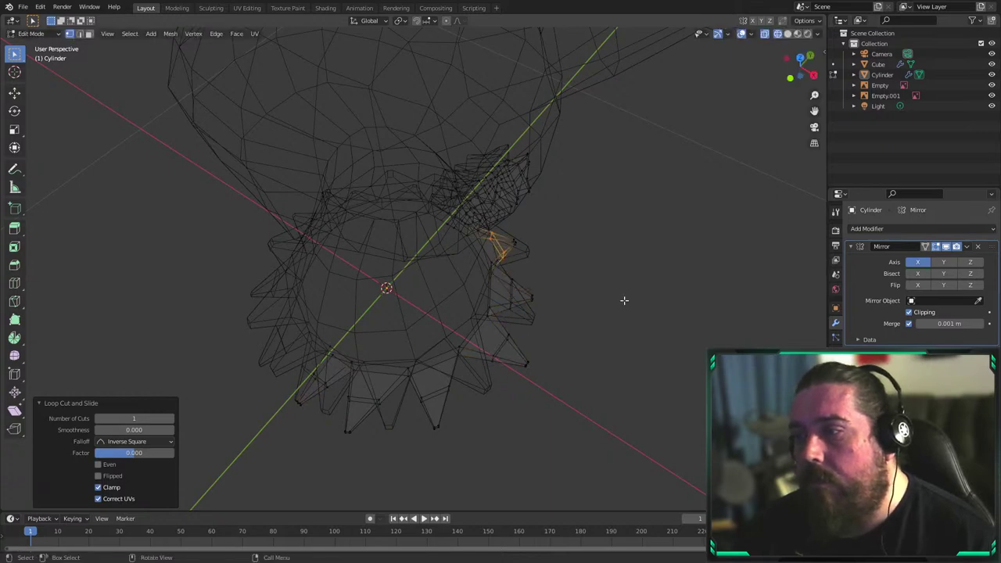
# Switch editing to the body mesh and add a centred loop cut across its rearmost hem spike
pyautogui.moveTo(624, 301); pyautogui.dragTo(499, 254, button='middle')
pyautogui.press('Tab')
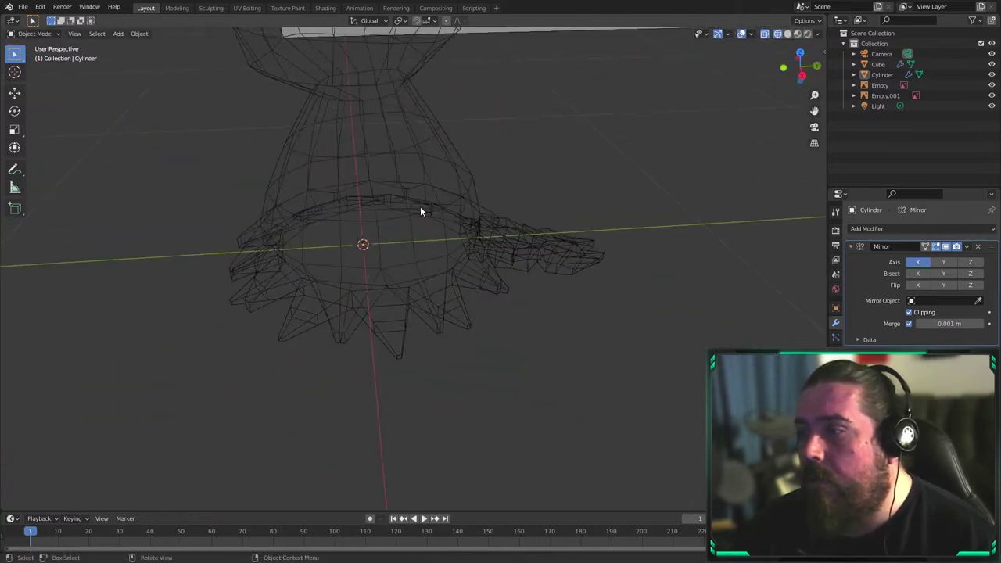
pyautogui.click(421, 208)
pyautogui.click(472, 151)
pyautogui.click(459, 153)
pyautogui.press('Tab')
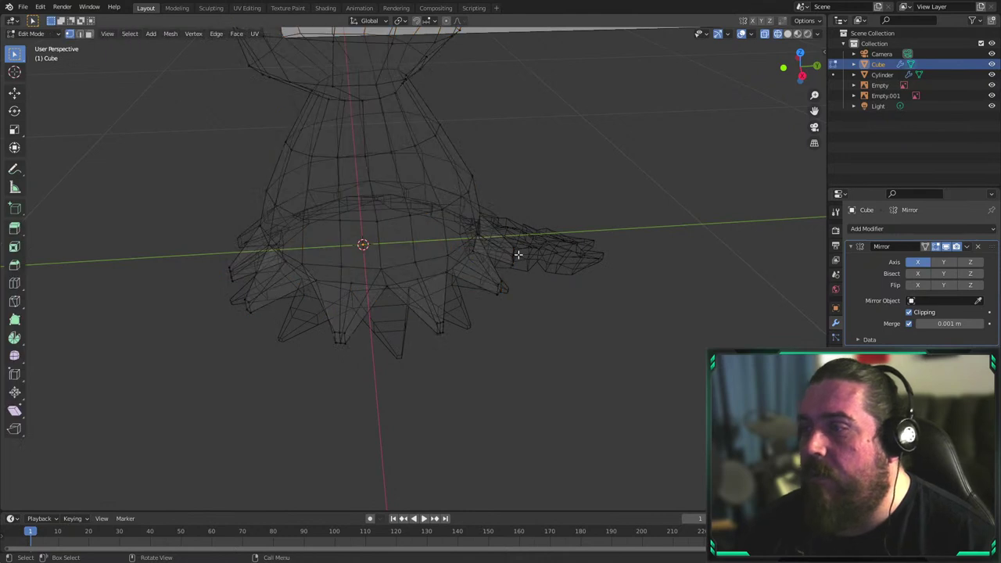
pyautogui.hotkey('ctrl', 'r')
pyautogui.click(492, 277)
pyautogui.rightClick(492, 284)
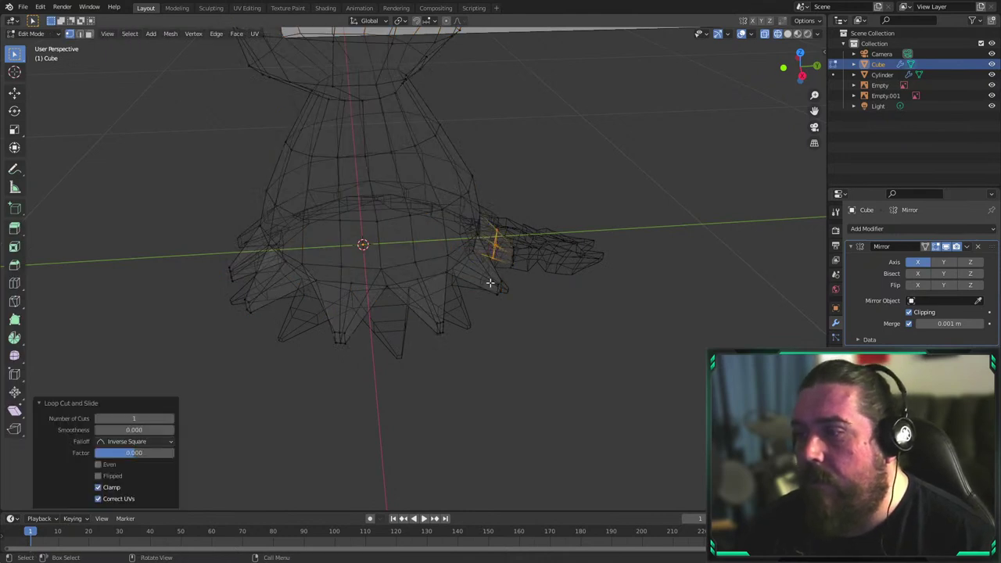
# Add loop cuts across the body mesh's other hem spikes, working from the rear towards the front
pyautogui.click(416, 302)
pyautogui.click(349, 311)
pyautogui.click(271, 289)
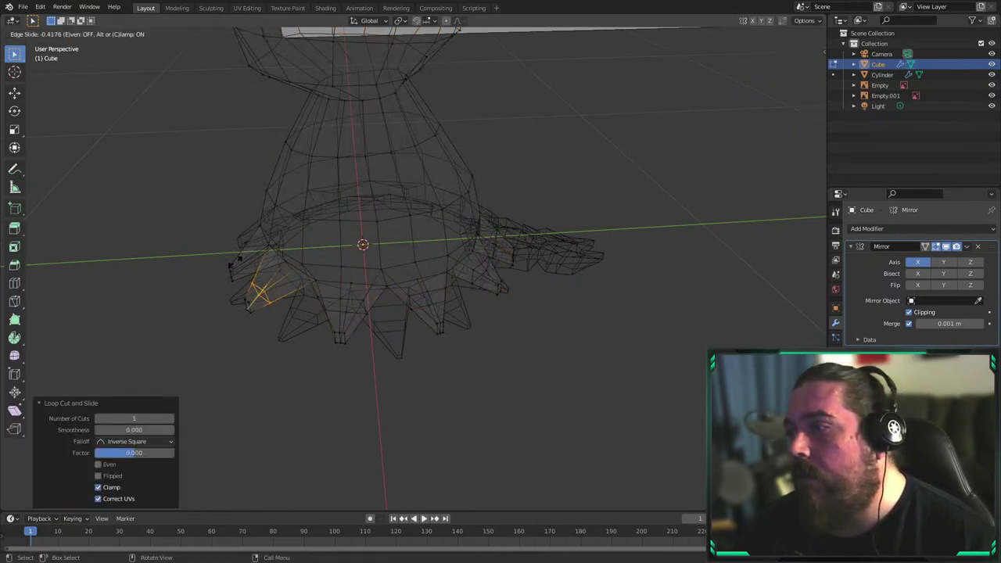
pyautogui.rightClick(247, 264)
pyautogui.click(249, 264)
# Adjust the rearmost body spike's tip and move its new loop about -0.007 m in X and 0.015 m in Z
pyautogui.moveTo(563, 280); pyautogui.dragTo(506, 273, button='middle')
pyautogui.click(369, 268)
pyautogui.press('g')
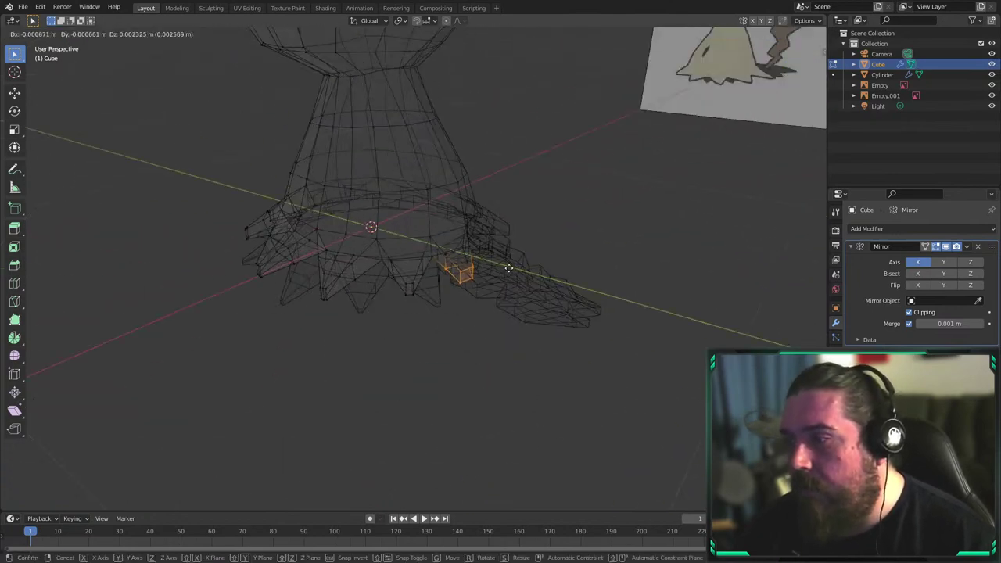
pyautogui.click(485, 260)
pyautogui.keyDown('alt'); pyautogui.click(454, 252); pyautogui.keyUp('alt')
pyautogui.press('g')
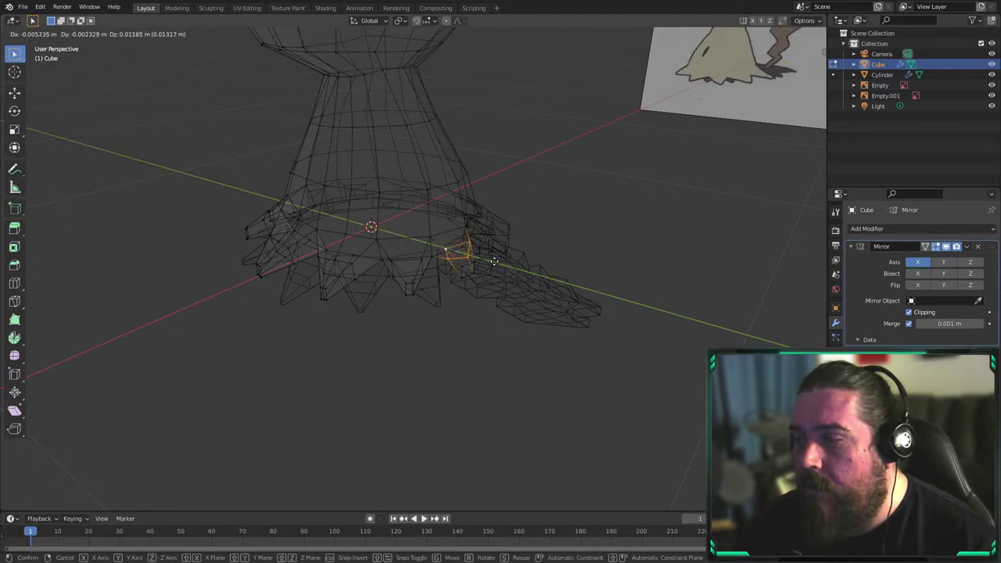
pyautogui.click(471, 253)
# In solid view, move the rearmost spike's tip about 0.004 m in X, 0.003 m in Y and 0.009 m in Z
pyautogui.hotkey('shift', 'z')
pyautogui.moveTo(640, 277); pyautogui.dragTo(519, 255, button='middle')
pyautogui.scroll(2, 519, 254)
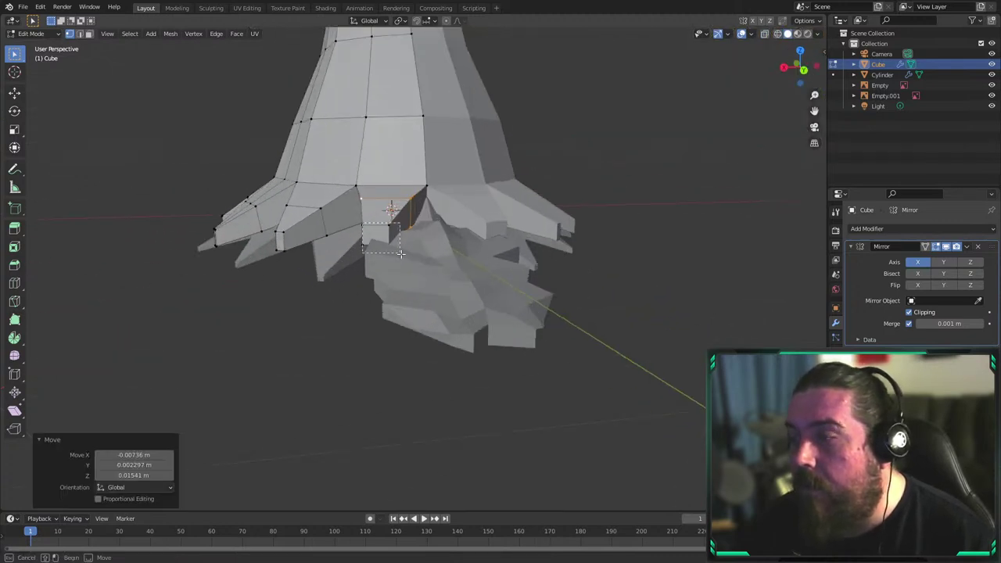
pyautogui.moveTo(400, 253); pyautogui.dragTo(400, 254)
pyautogui.press('g')
pyautogui.click(430, 252)
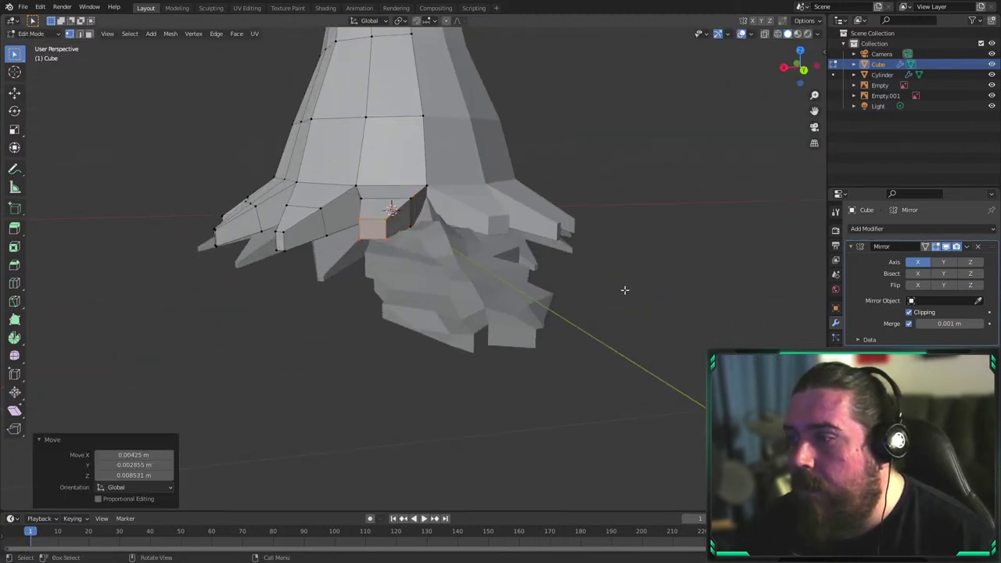
pyautogui.click(623, 290)
# Scale the rearmost body spike's end face to about 0.379 and lower it about 0.02 m
pyautogui.moveTo(532, 275); pyautogui.dragTo(590, 272, button='middle')
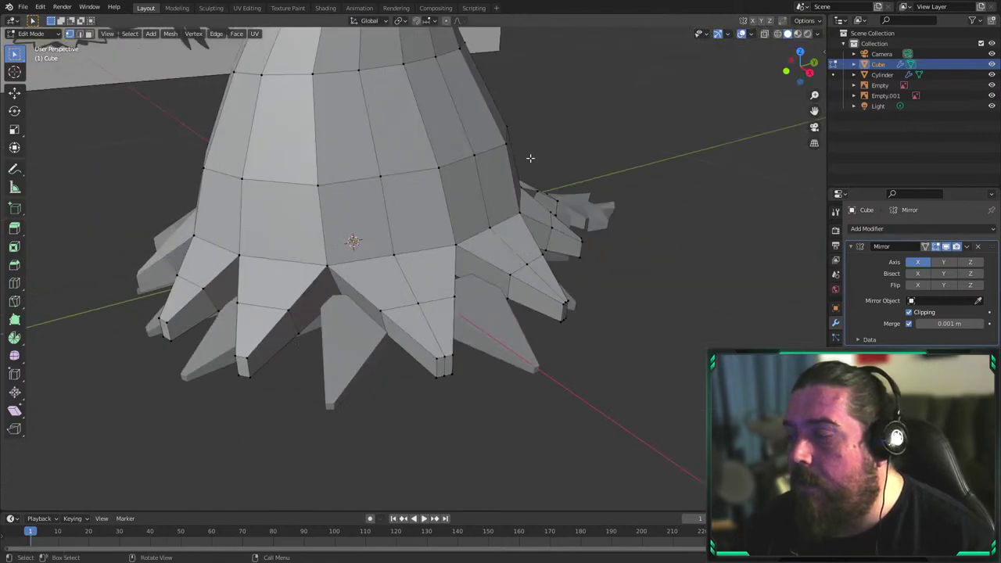
pyautogui.moveTo(654, 274); pyautogui.dragTo(585, 288, button='middle')
pyautogui.scroll(2, 585, 288)
pyautogui.moveTo(651, 269); pyautogui.dragTo(639, 251, button='middle')
pyautogui.moveTo(626, 250); pyautogui.dragTo(599, 283)
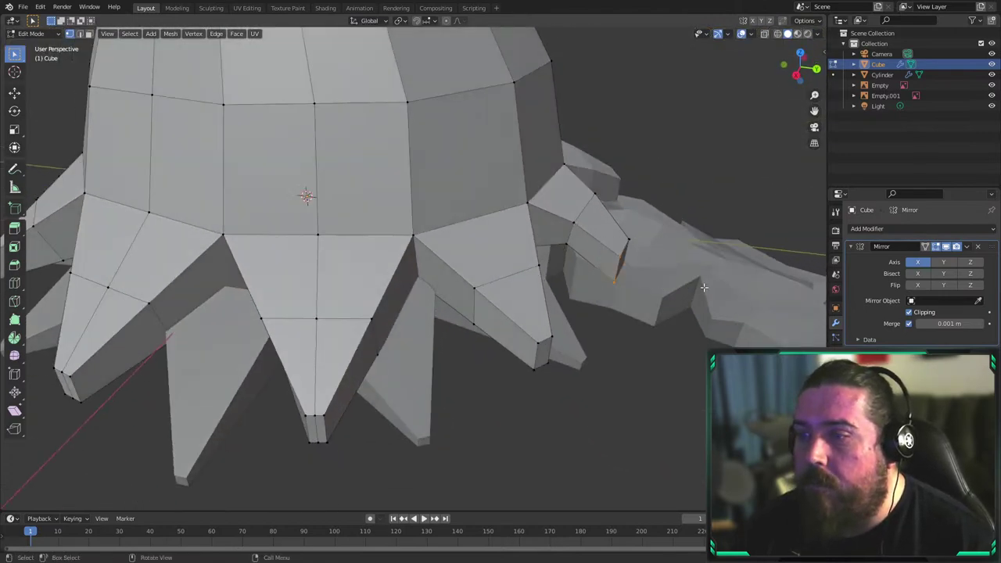
pyautogui.press('s')
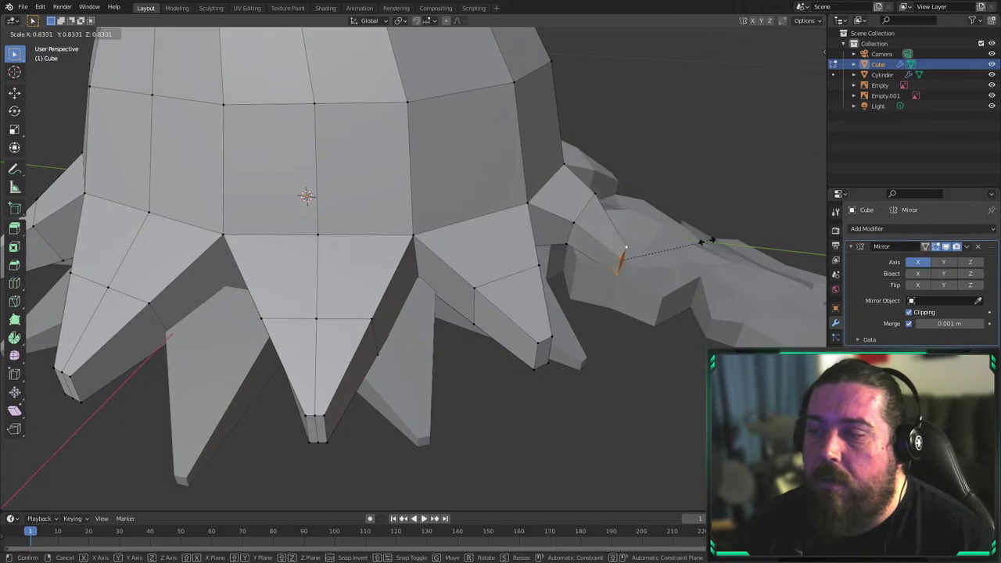
pyautogui.click(630, 248)
pyautogui.moveTo(704, 261); pyautogui.dragTo(618, 270, button='middle')
pyautogui.press('g')
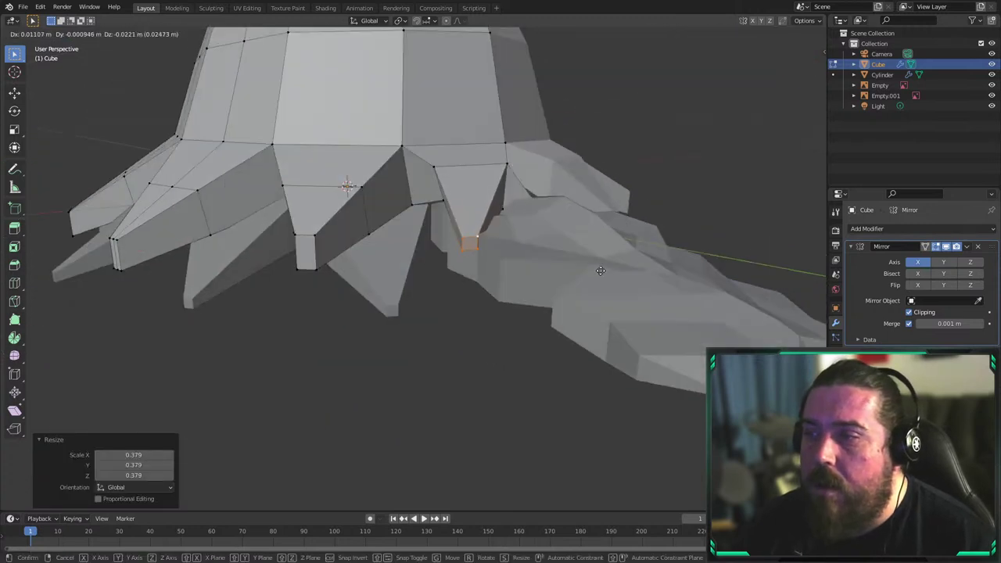
pyautogui.click(582, 261)
# Reposition the rearmost spike's middle edge loop, scale it to about 0.765 and clear the selection
pyautogui.keyDown('alt'); pyautogui.click(470, 168); pyautogui.keyUp('alt')
pyautogui.moveTo(573, 174); pyautogui.dragTo(398, 258, button='middle')
pyautogui.press('g')
pyautogui.click(510, 214)
pyautogui.press('s')
pyautogui.click(488, 207)
pyautogui.scroll(-5, 402, 313)
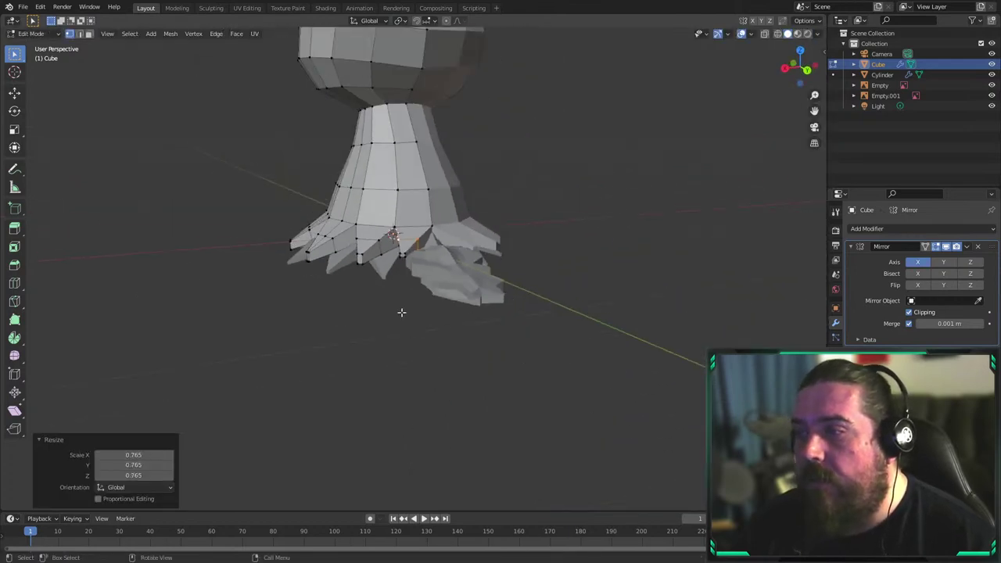
pyautogui.click(409, 357)
# Examine the whole model from several angles and compare it with the tail in the right-side reference image
pyautogui.moveTo(382, 299); pyautogui.dragTo(481, 232, button='middle')
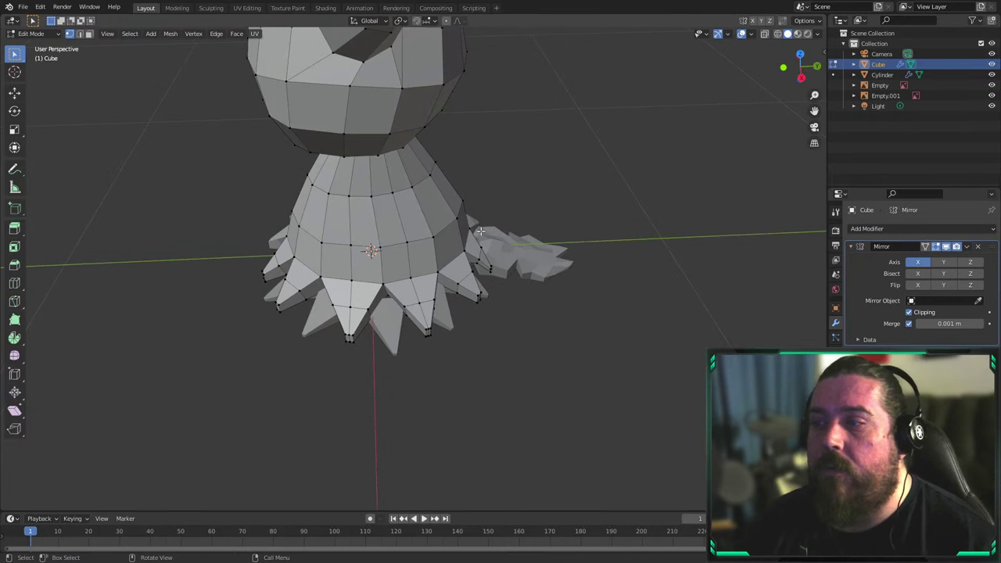
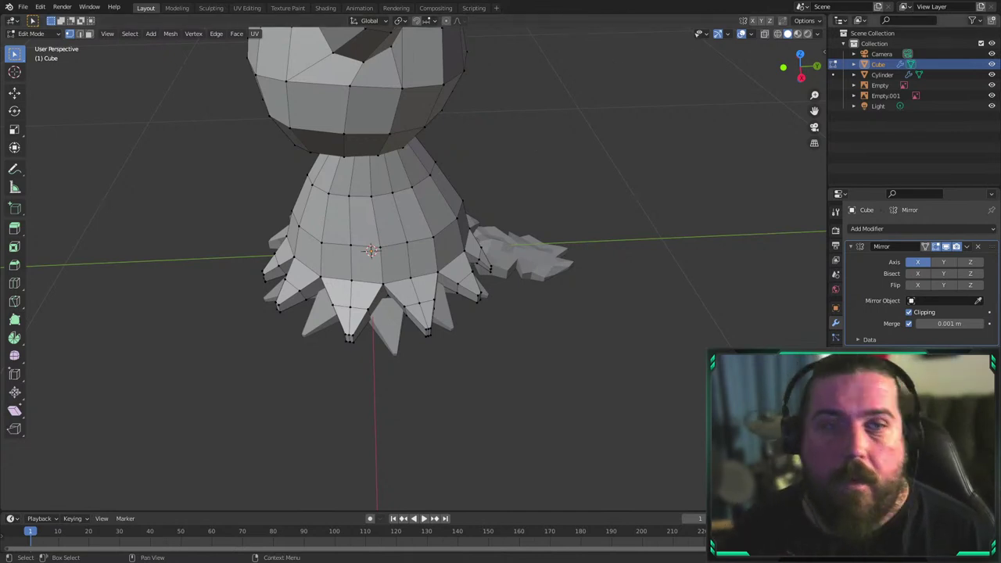
pyautogui.scroll(-4, 588, 174)
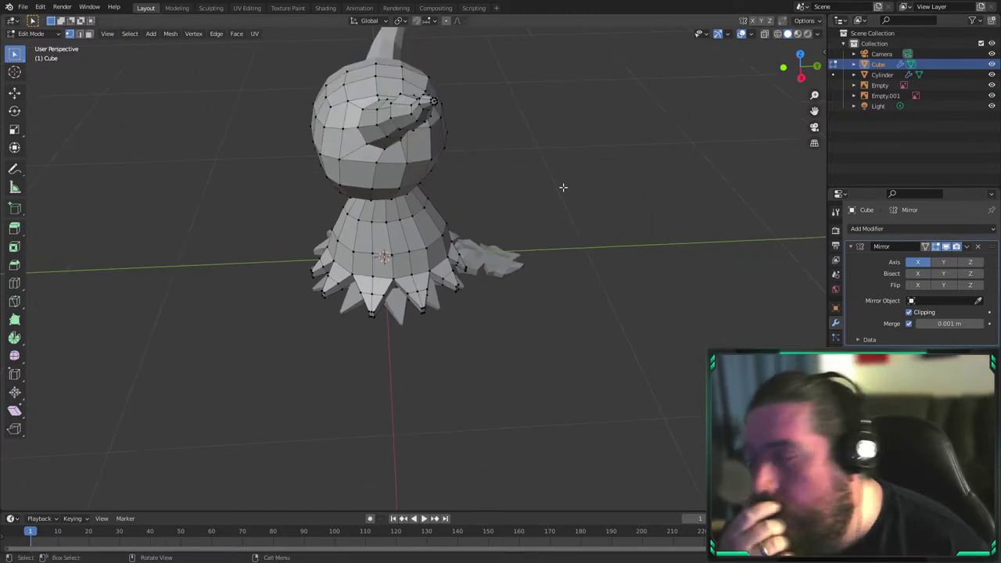
pyautogui.moveTo(562, 187); pyautogui.dragTo(480, 240, button='middle')
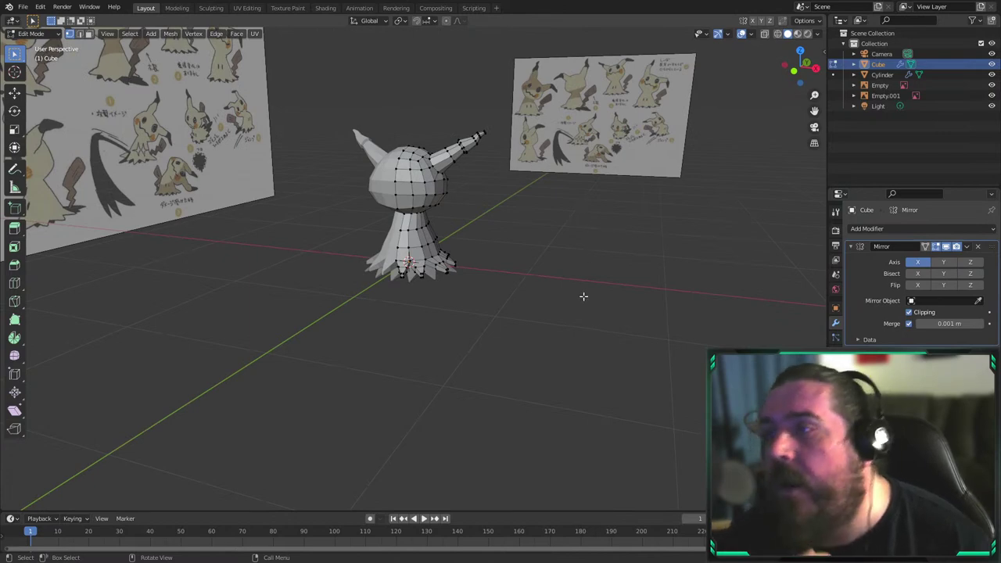
pyautogui.press('KP_3')
pyautogui.scroll(3, 481, 292)
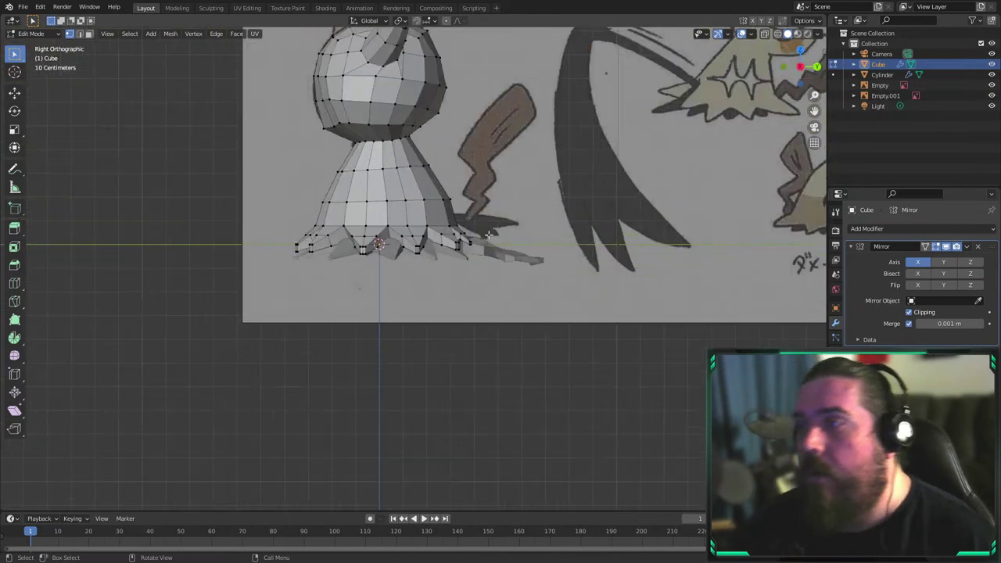
pyautogui.keyDown('shift'); pyautogui.moveTo(552, 111); pyautogui.dragTo(490, 266, button='middle'); pyautogui.keyUp('shift')
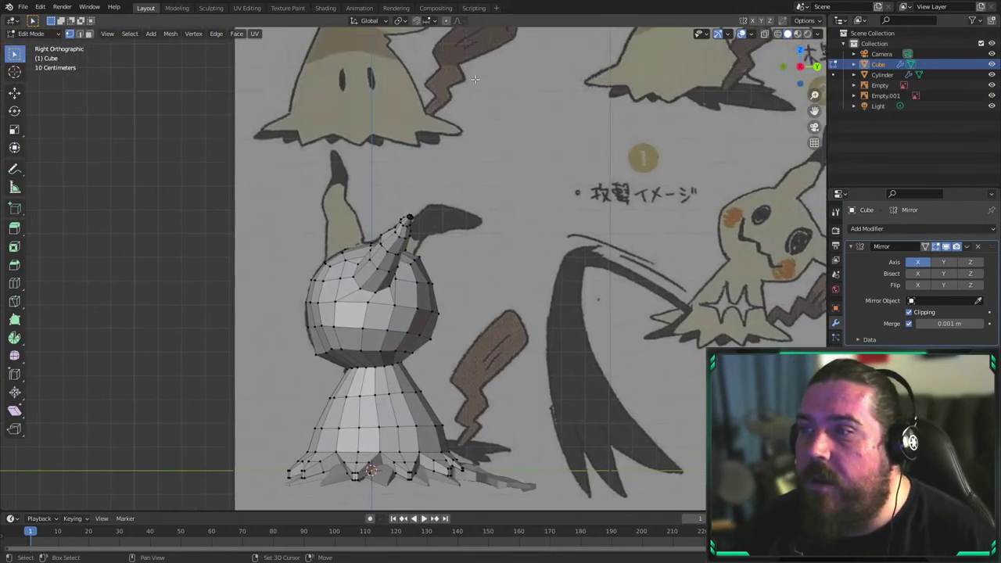
pyautogui.scroll(-4, 562, 152)
pyautogui.scroll(-5, 552, 223)
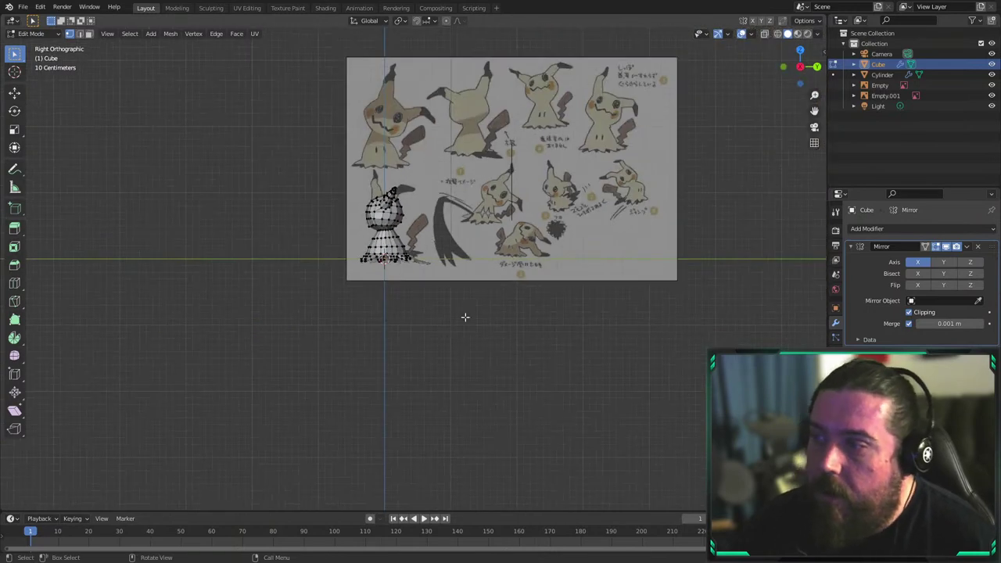
# Return to Object Mode and add an uncapped 12-vertex cylinder with a 0.05 m radius for the tail
pyautogui.press('Tab')
pyautogui.hotkey('shift', 'a')
pyautogui.moveTo(288, 342)
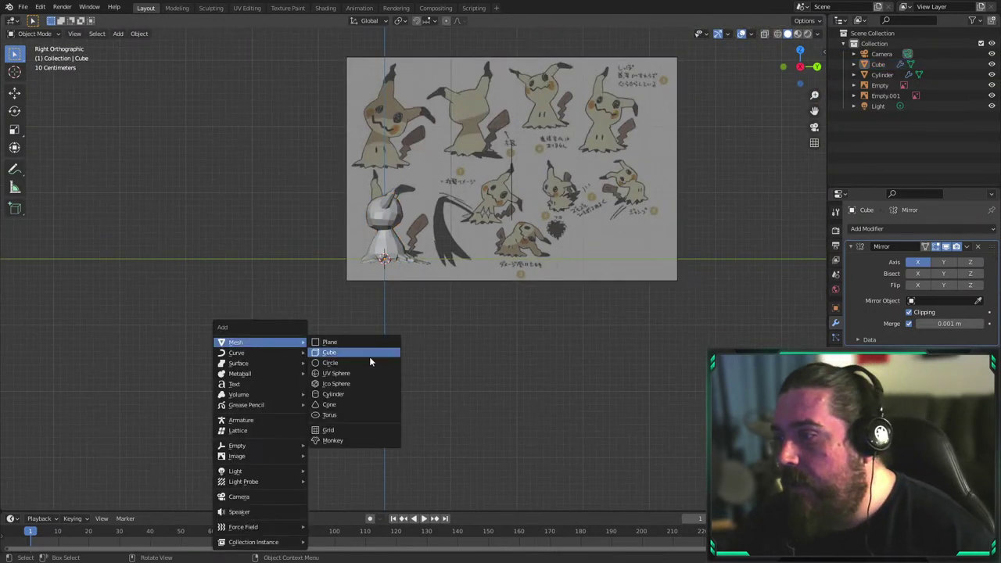
pyautogui.click(357, 389)
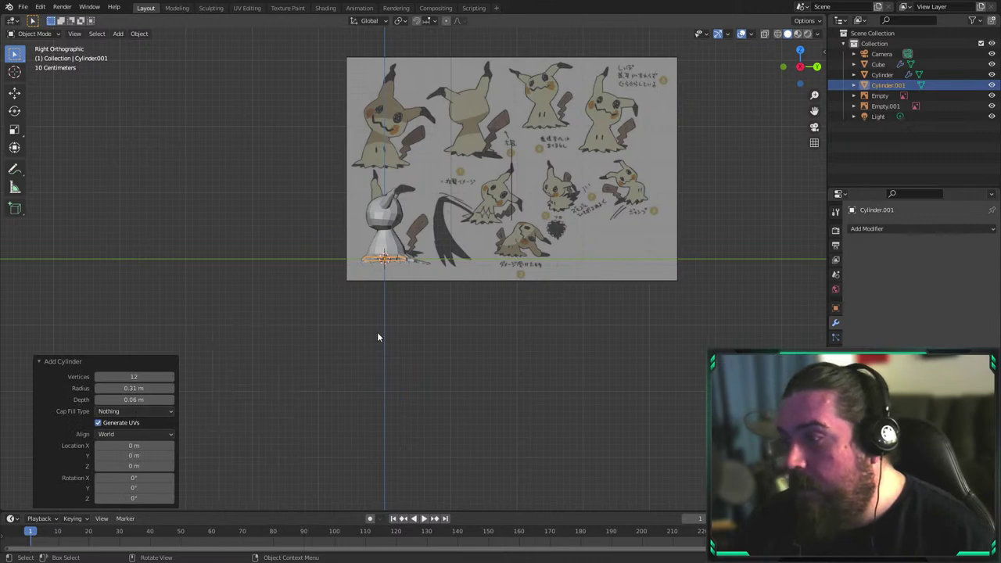
pyautogui.scroll(3, 377, 337)
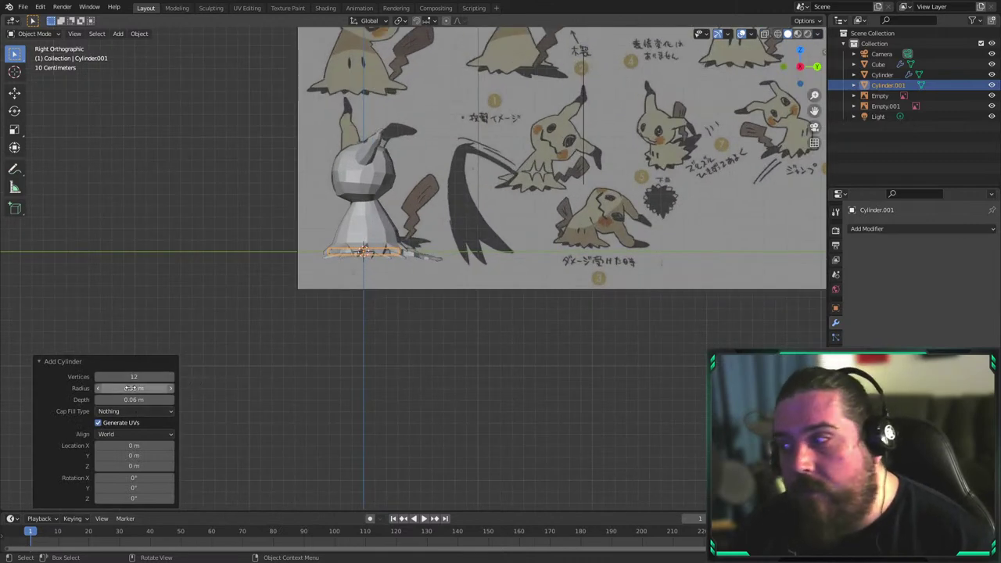
pyautogui.moveTo(149, 389); pyautogui.dragTo(123, 391)
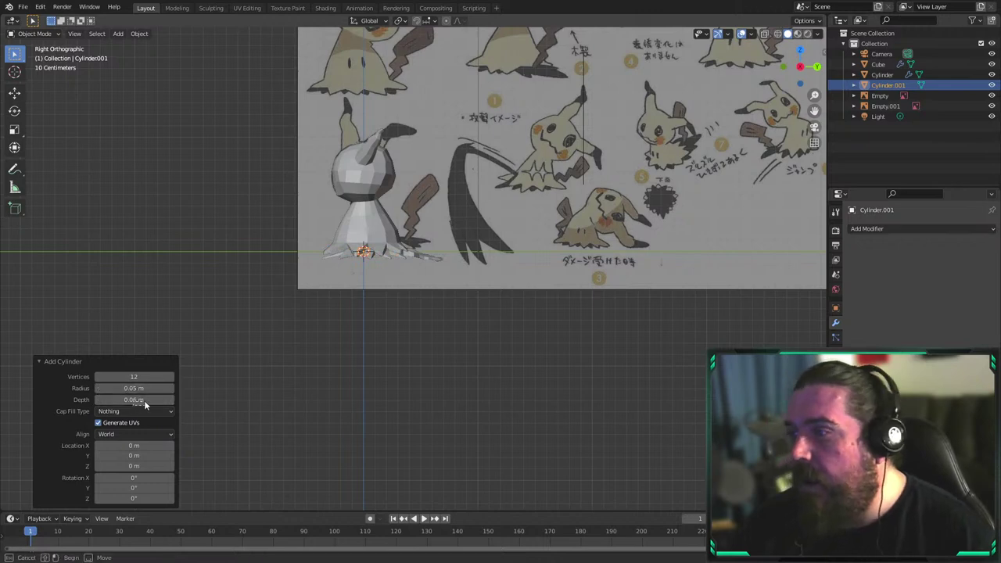
pyautogui.hotkey('alt', 'a')
# Edit the cylinder in X-ray view and move it about 0.382 m in Y and 0.134 m in Z to the tail's base
pyautogui.scroll(3, 316, 270)
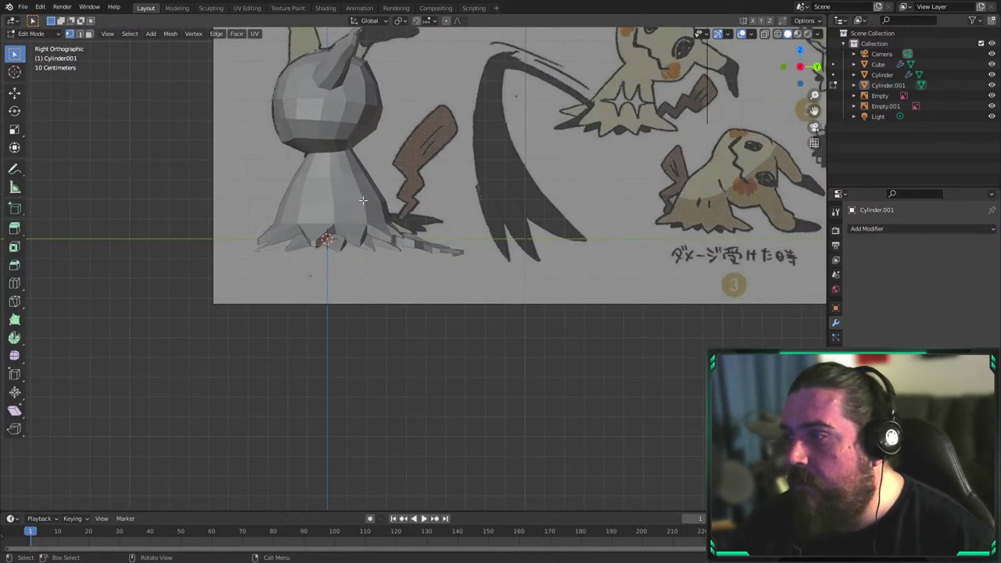
pyautogui.scroll(2, 346, 211)
pyautogui.press('Tab')
pyautogui.hotkey('alt', 'z')
pyautogui.scroll(1, 474, 261)
pyautogui.press('g')
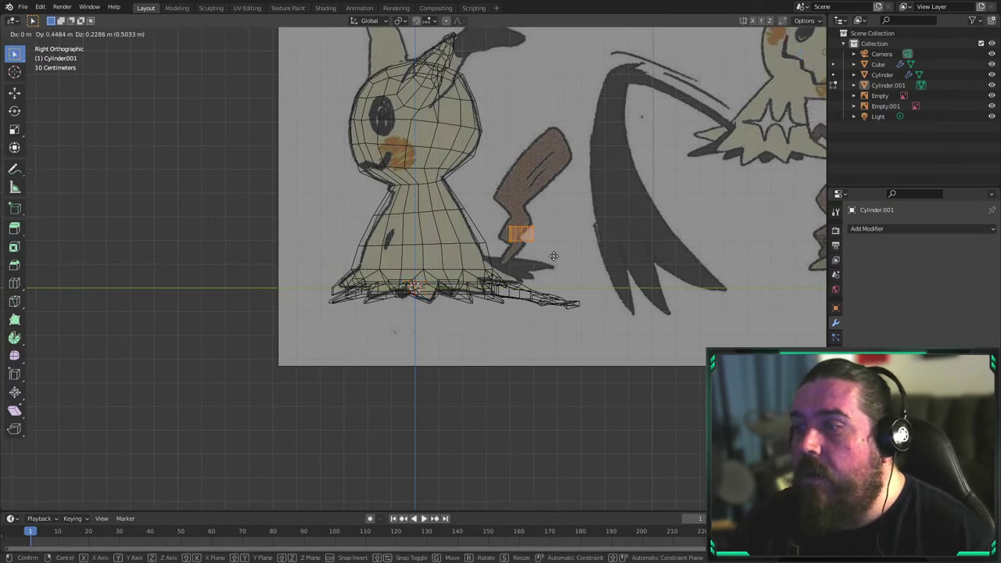
pyautogui.click(559, 228)
# Rotate the cylinder to match the reference tail's slant and move it up to the tail's broad upper part
pyautogui.scroll(3, 495, 317)
pyautogui.press('r')
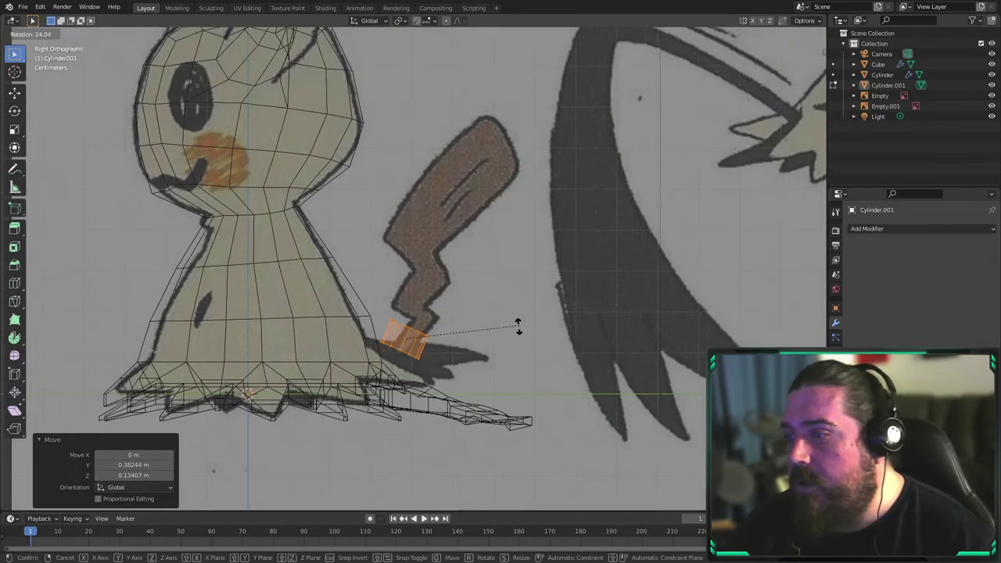
pyautogui.click(501, 349)
pyautogui.press('g')
pyautogui.click(554, 196)
# Scale the cylinder to the tail's width and shift it about -0.009 m in Y and -0.025 m in Z
pyautogui.keyDown('shift'); pyautogui.moveTo(487, 153); pyautogui.dragTo(431, 302, button='middle'); pyautogui.keyUp('shift')
pyautogui.press('s')
pyautogui.click(521, 231)
pyautogui.press('g')
pyautogui.click(517, 243)
pyautogui.scroll(-6, 517, 243)
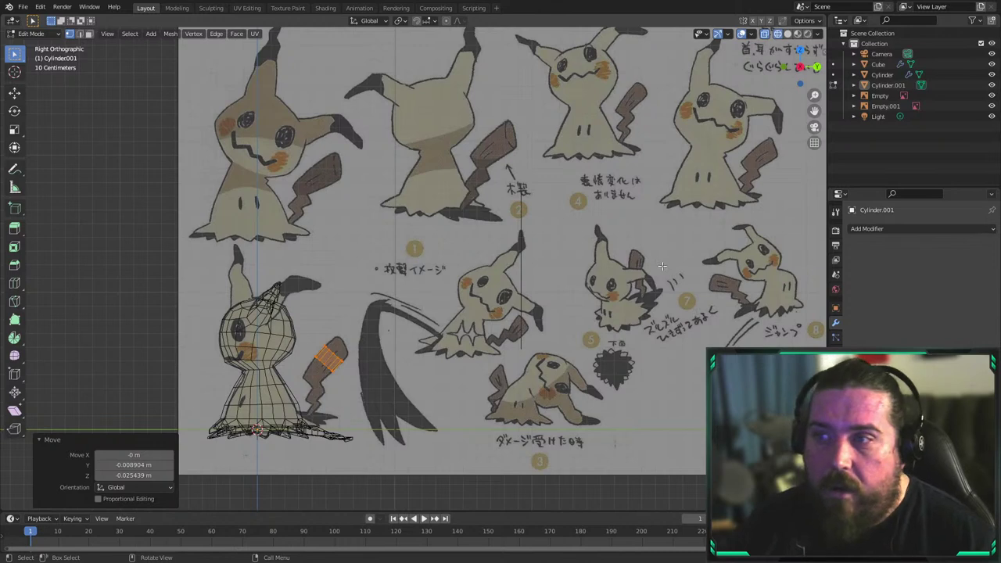
# Rotate the cylinder slightly and move it about 0.067 m in Y and 0.061 m in Z onto the reference tail's upper end
pyautogui.scroll(4, 426, 270)
pyautogui.keyDown('shift'); pyautogui.moveTo(333, 409); pyautogui.dragTo(488, 250, button='middle'); pyautogui.keyUp('shift')
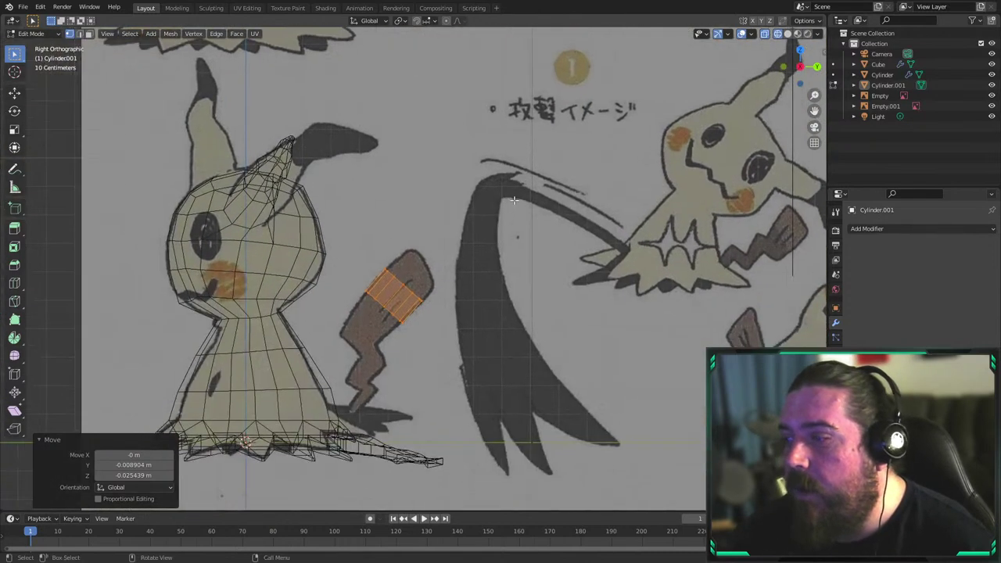
pyautogui.scroll(2, 488, 250)
pyautogui.press('r')
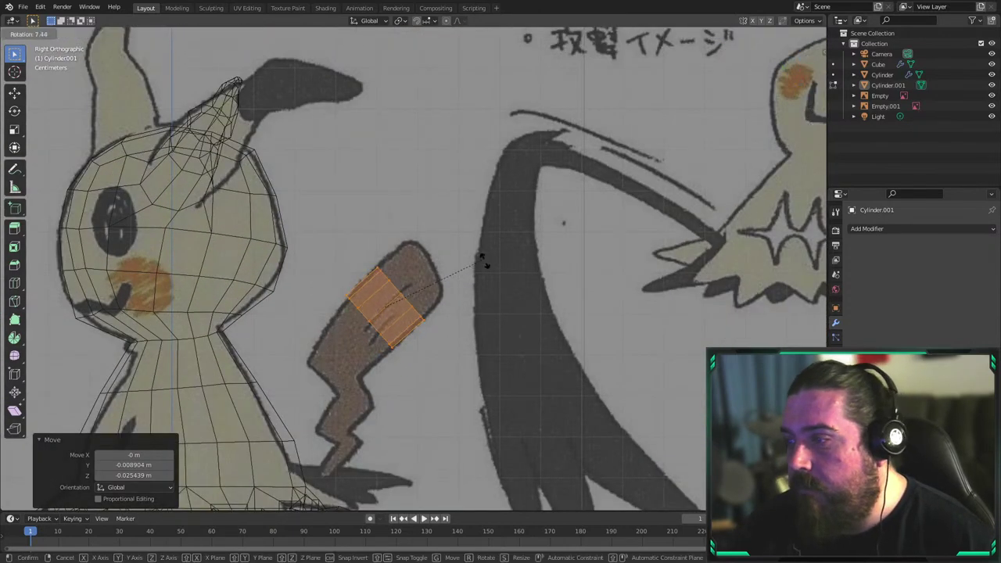
pyautogui.click(487, 268)
pyautogui.press('g')
pyautogui.click(515, 234)
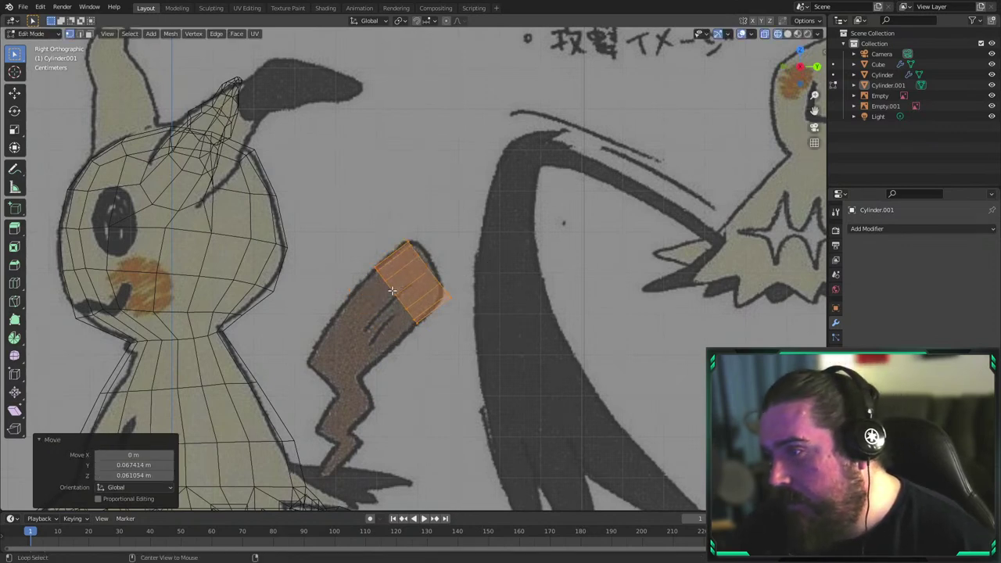
# Move the cylinder's lower edge loop down to the base of the tail's broad part and rotate it about -7.9°
pyautogui.keyDown('alt'); pyautogui.click(392, 290); pyautogui.keyUp('alt')
pyautogui.keyDown('shift'); pyautogui.moveTo(466, 220); pyautogui.dragTo(489, 173, button='middle'); pyautogui.keyUp('shift')
pyautogui.press('g')
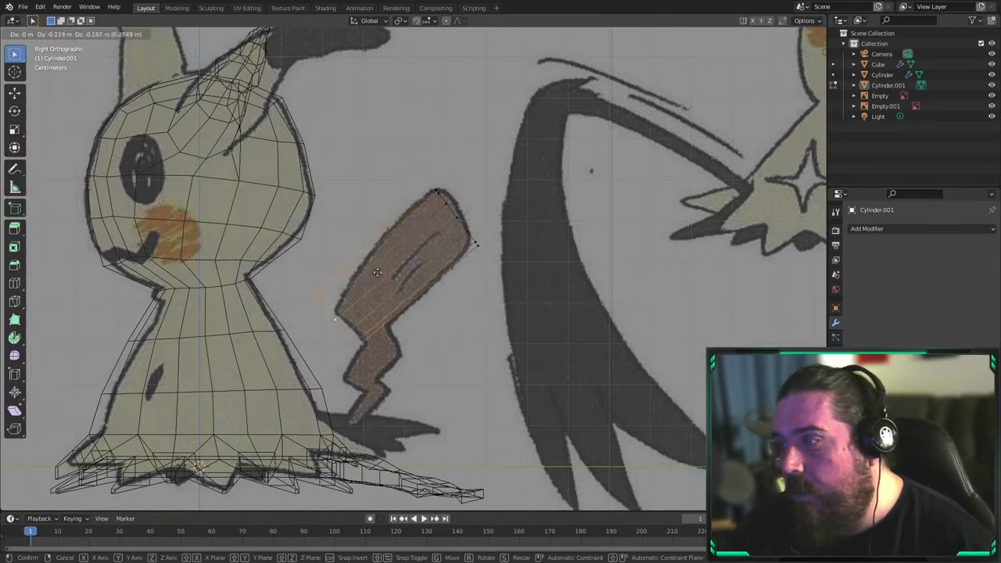
pyautogui.click(387, 270)
pyautogui.press('r')
pyautogui.click(486, 224)
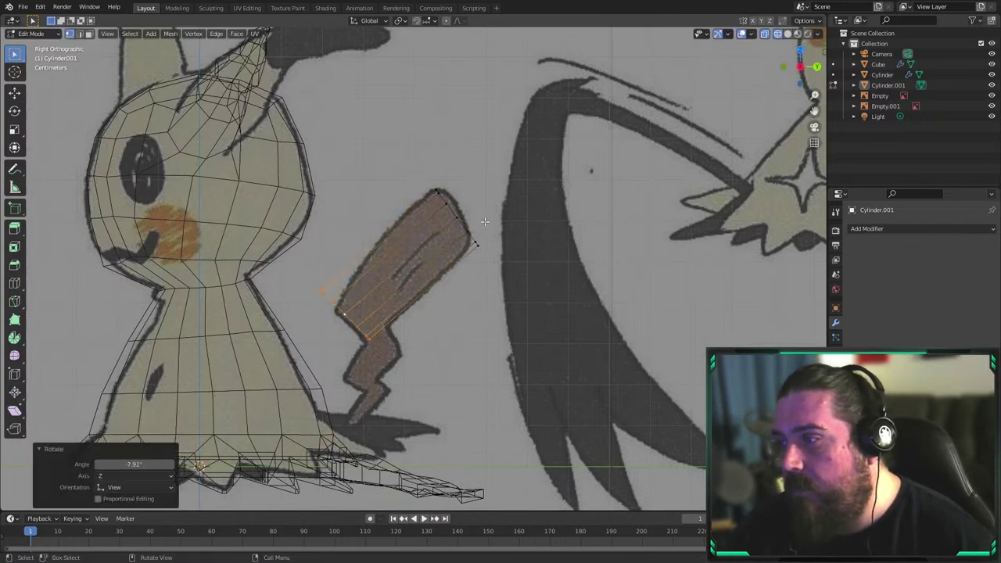
pyautogui.press('g')
pyautogui.click(487, 234)
# Scale the lower loop by about 0.739 and again by 0.888, and position it within the tail's outline
pyautogui.press('s')
pyautogui.click(486, 284)
pyautogui.press('g')
pyautogui.press('z')
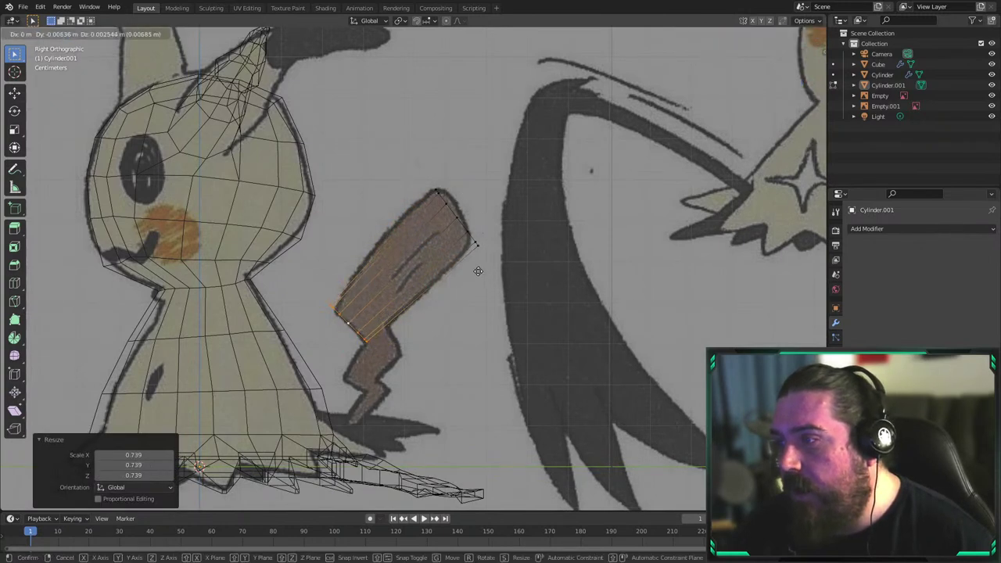
pyautogui.click(488, 281)
pyautogui.press('s')
pyautogui.click(487, 281)
pyautogui.press('g')
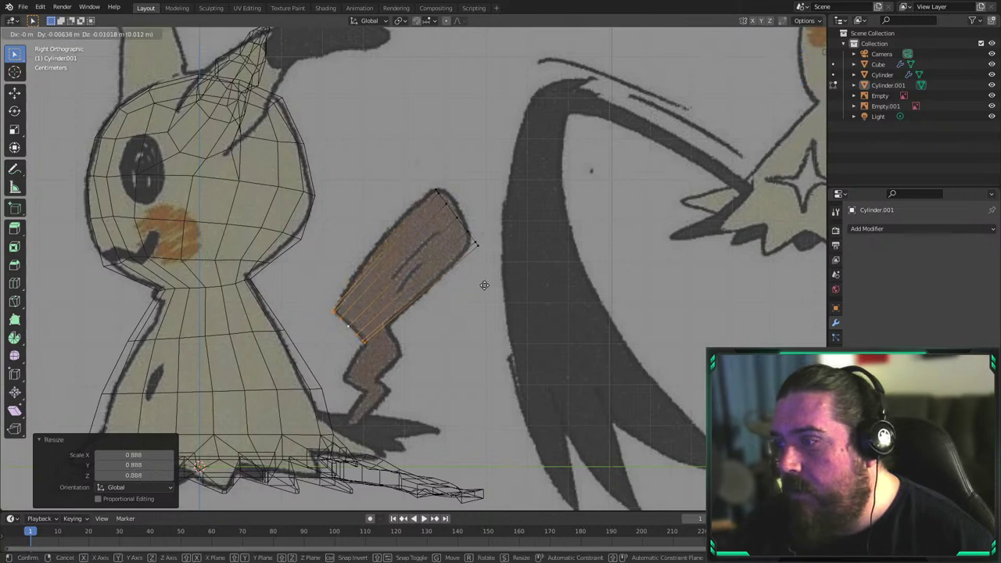
pyautogui.click(482, 283)
# Rotate the lower loop about -36.9° and shift it to span the first bend below the tail's broad part
pyautogui.scroll(2, 431, 304)
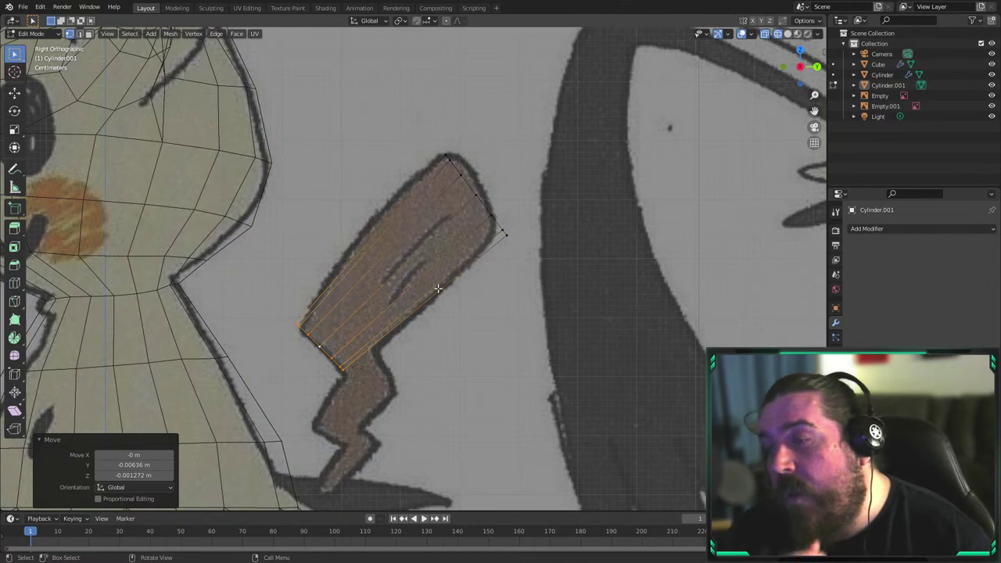
pyautogui.scroll(-4, 435, 290)
pyautogui.scroll(-4, 442, 279)
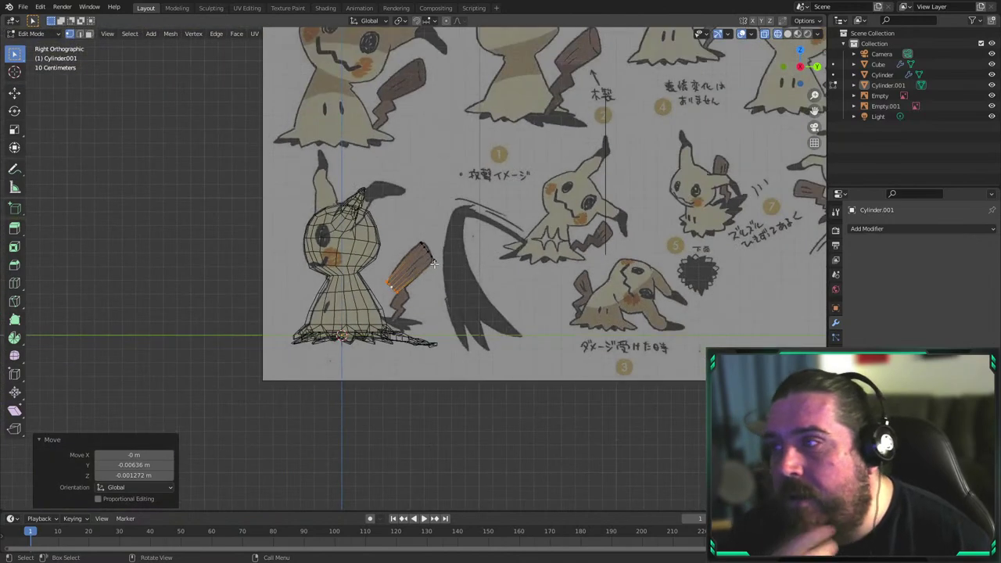
pyautogui.scroll(2, 507, 109)
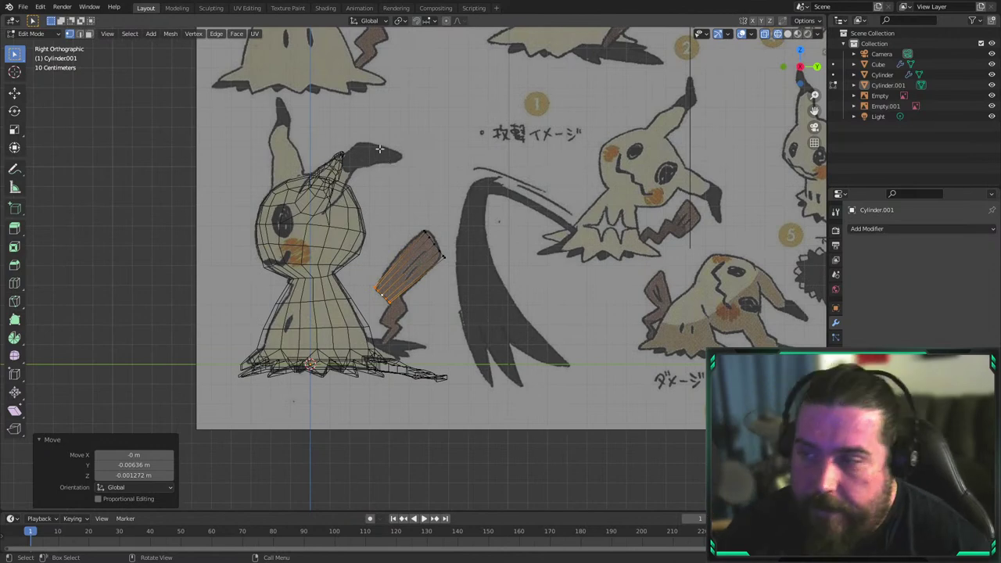
pyautogui.scroll(6, 405, 144)
pyautogui.press('r')
pyautogui.click(425, 268)
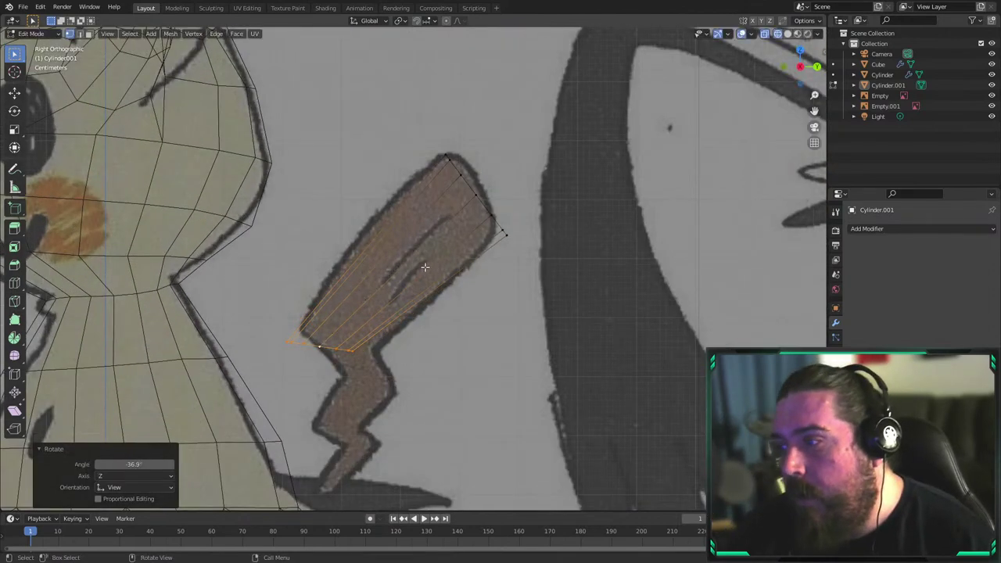
pyautogui.press('g')
pyautogui.click(449, 300)
pyautogui.press('g')
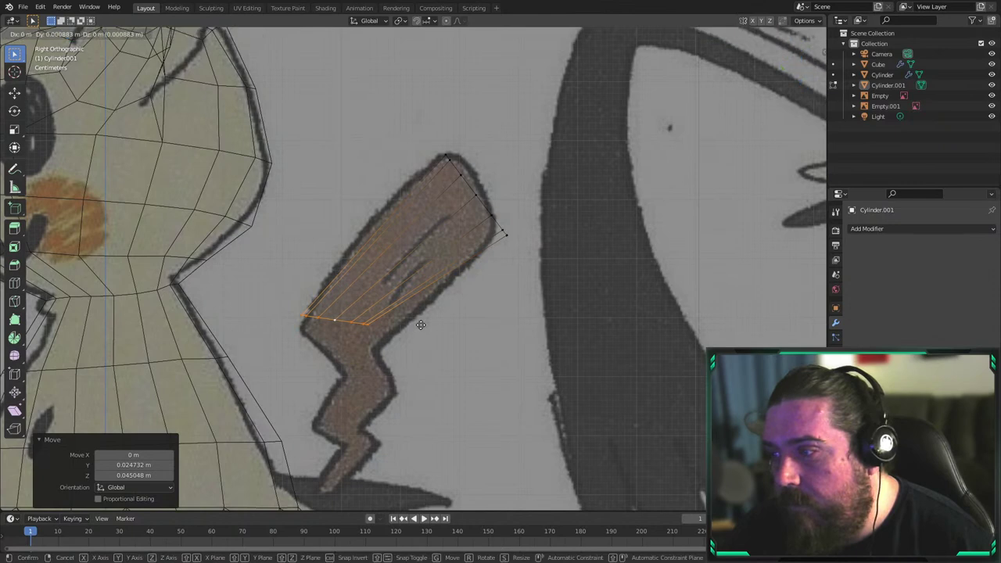
pyautogui.click(429, 328)
# Extrude the loop down to the tail's first narrow notch, shrink it, shift it in Y and tilt it to the outline
pyautogui.press('e')
pyautogui.click(394, 301)
pyautogui.press('r')
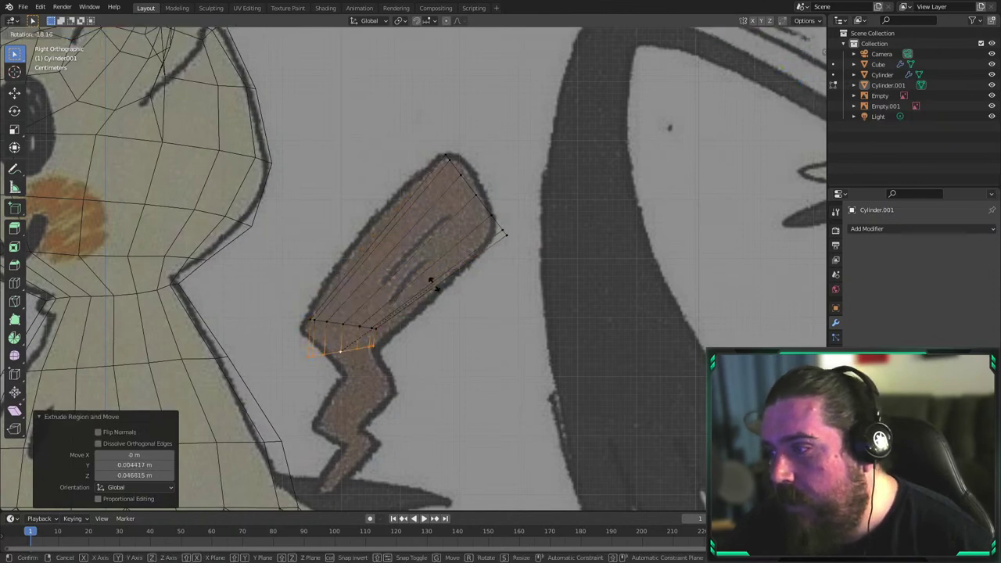
pyautogui.click(433, 282)
pyautogui.press('s')
pyautogui.click(423, 313)
pyautogui.press('g')
pyautogui.click(435, 313)
pyautogui.press('r')
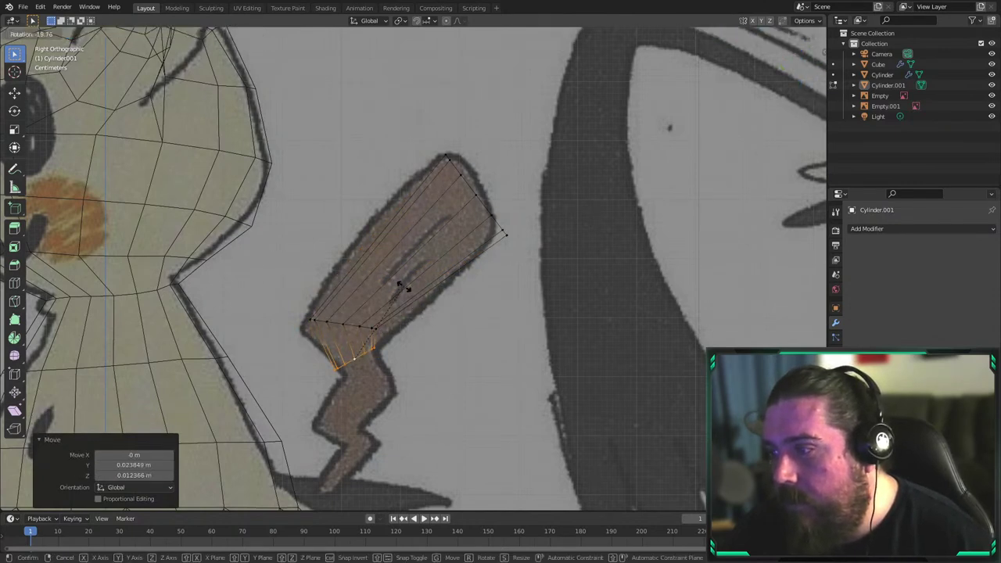
pyautogui.click(403, 285)
# Extrude the loop down to the second bend of the zigzag, rotate it about 39.3° and fit it to the outline
pyautogui.press('e')
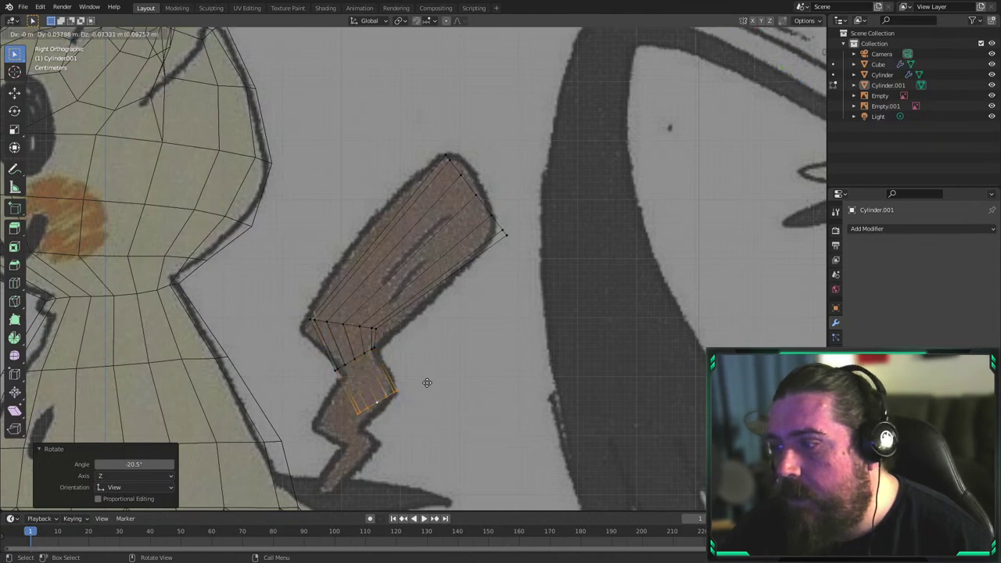
pyautogui.click(425, 384)
pyautogui.press('g')
pyautogui.click(469, 403)
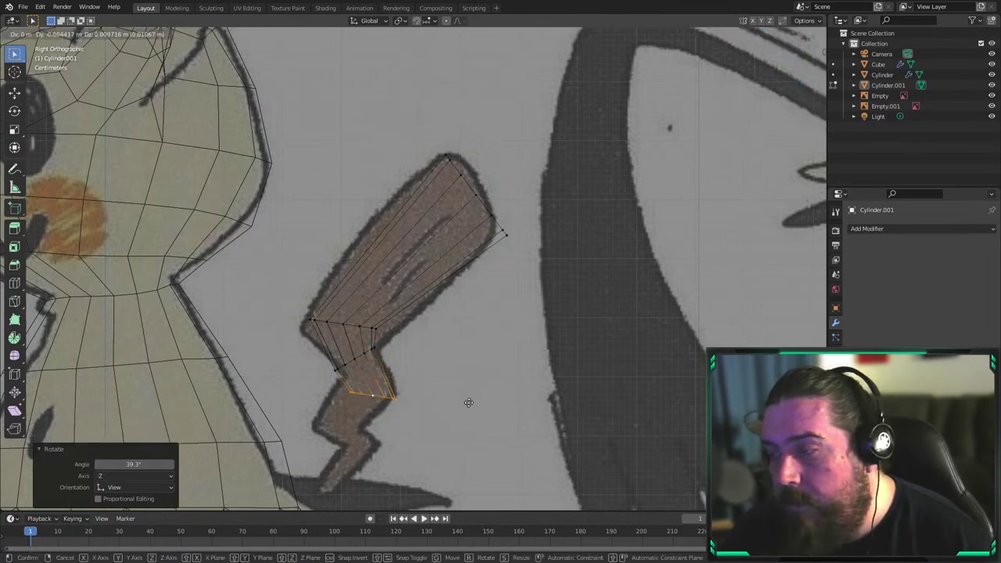
# Extrude the loop about -0.050 m in both Y and Z to the third bend and rotate it to the outline
pyautogui.press('e')
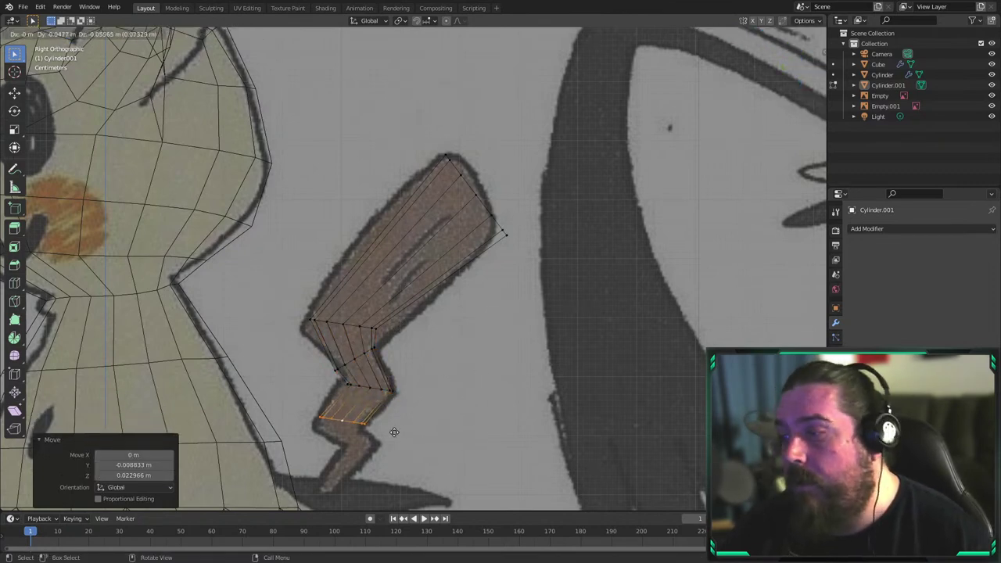
pyautogui.click(393, 429)
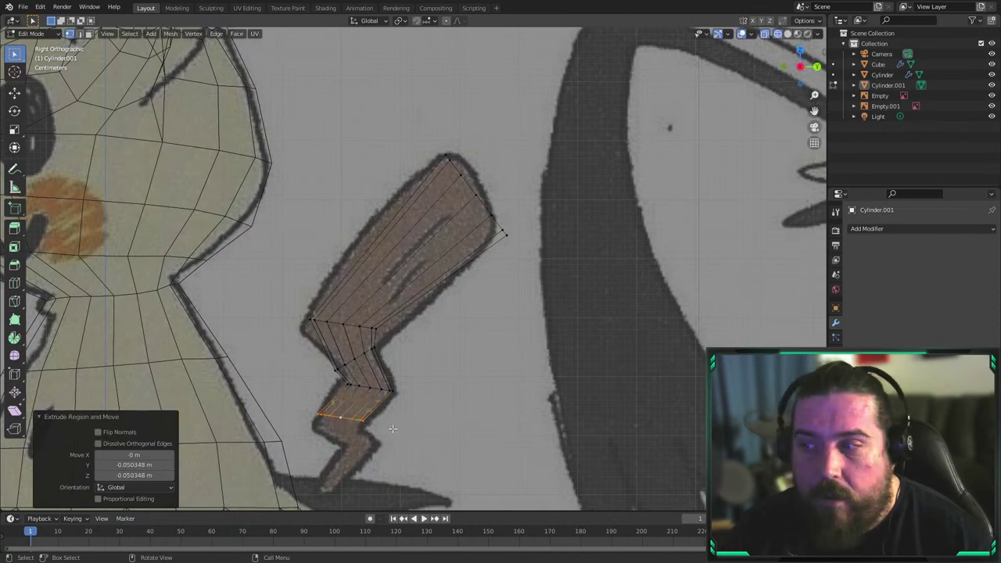
pyautogui.click(438, 354)
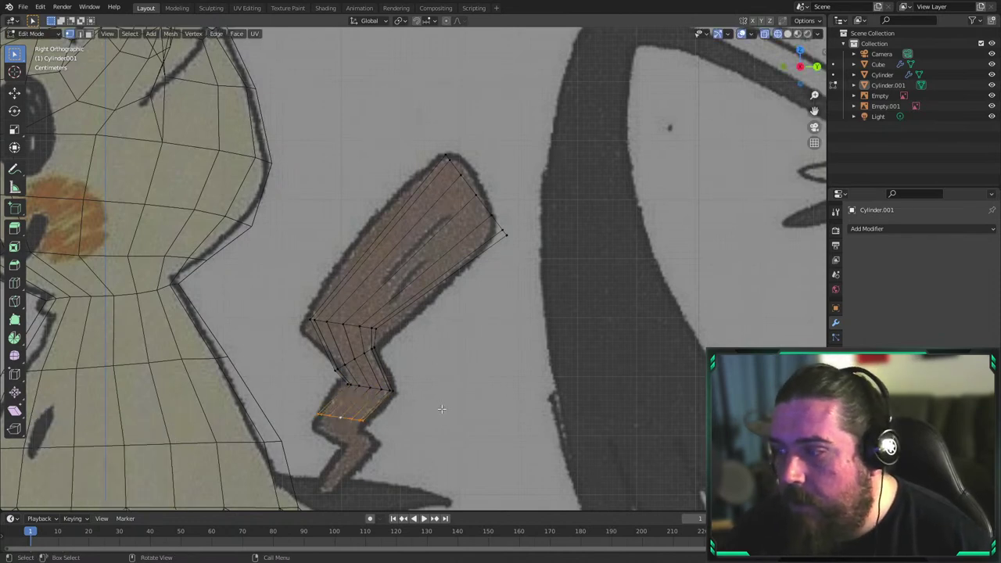
pyautogui.press('r')
pyautogui.click(438, 379)
# Extrude the loop about 0.044 m down to the lower notch, scaling it by 0.723 and 0.820 to fit
pyautogui.press('e')
pyautogui.click(425, 421)
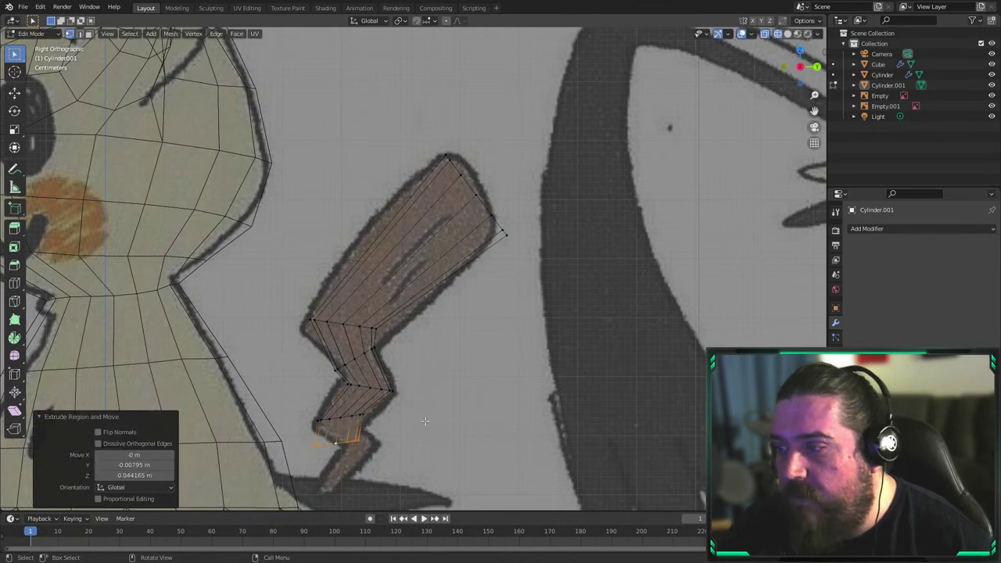
pyautogui.press('s')
pyautogui.click(423, 404)
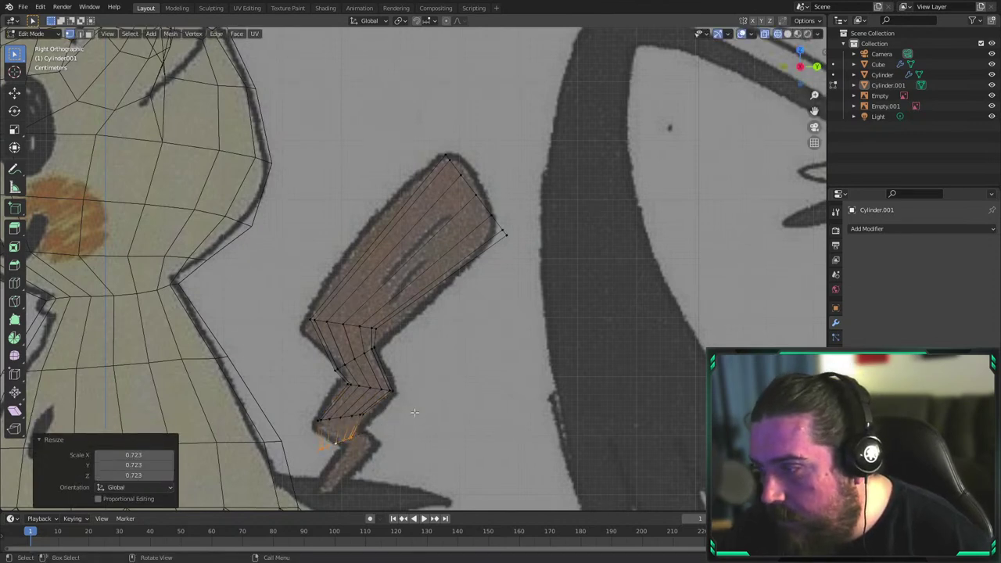
pyautogui.press('g')
pyautogui.click(426, 405)
pyautogui.press('s')
pyautogui.click(421, 418)
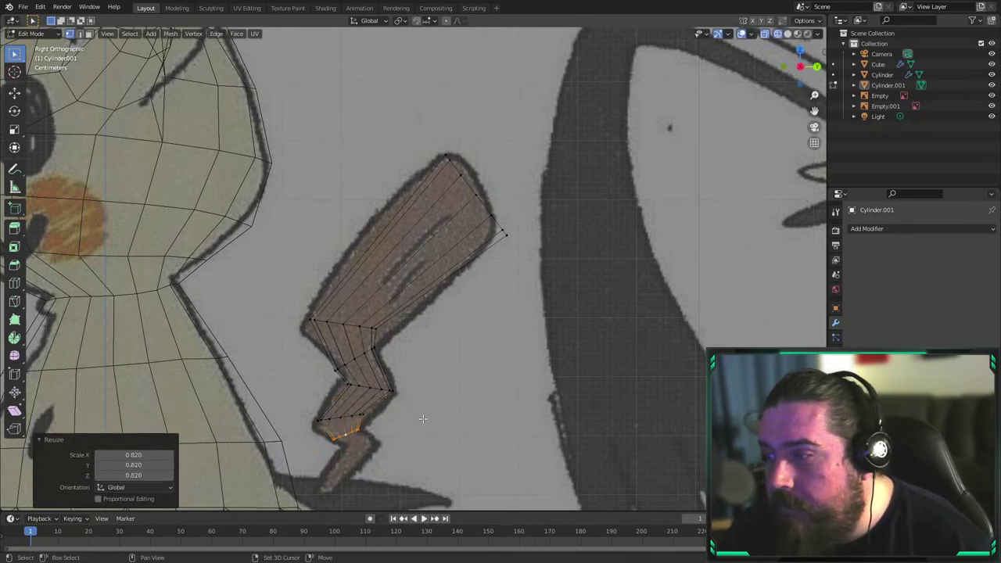
# Tilt the lower notch's loop to the reference outline and shift it about 0.004 m in Y
pyautogui.keyDown('shift'); pyautogui.moveTo(428, 429); pyautogui.dragTo(424, 353, button='middle'); pyautogui.keyUp('shift')
pyautogui.press('r')
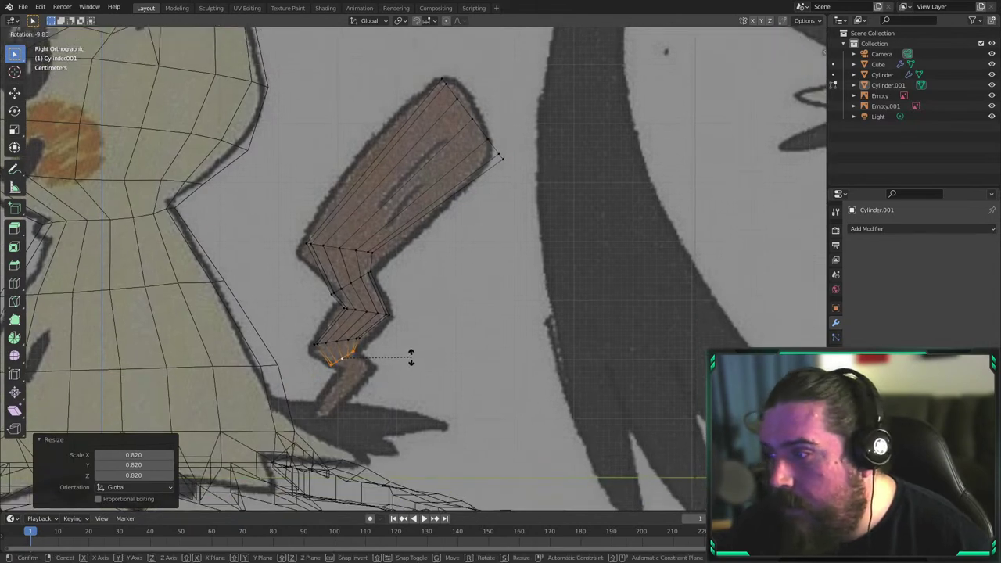
pyautogui.click(410, 357)
pyautogui.press('g')
pyautogui.click(412, 366)
# Extrude the loop to the lowest bend of the zigzag and rotate it about 37.3°
pyautogui.press('g')
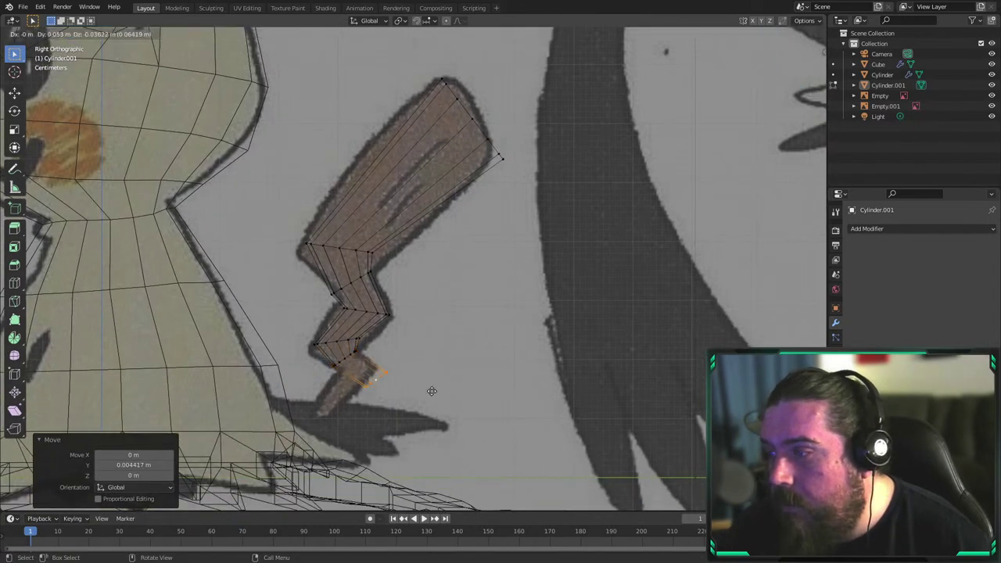
pyautogui.click(416, 384)
pyautogui.press('r')
pyautogui.click(440, 383)
# Extrude the loop down to the tail's tip, scale it to 0.379 and move it slightly past the reference tip
pyautogui.press('e')
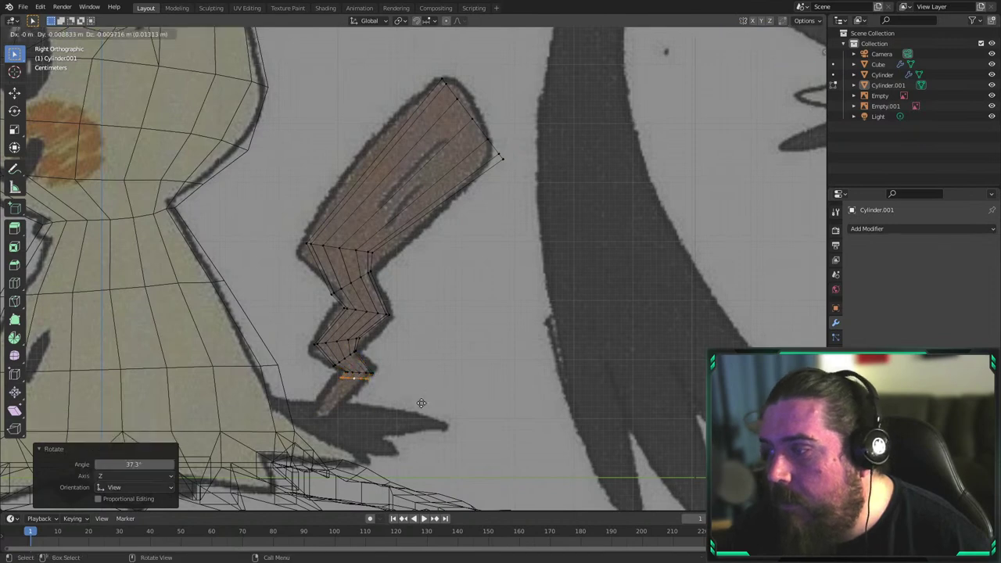
pyautogui.click(391, 422)
pyautogui.press('s')
pyautogui.click(376, 426)
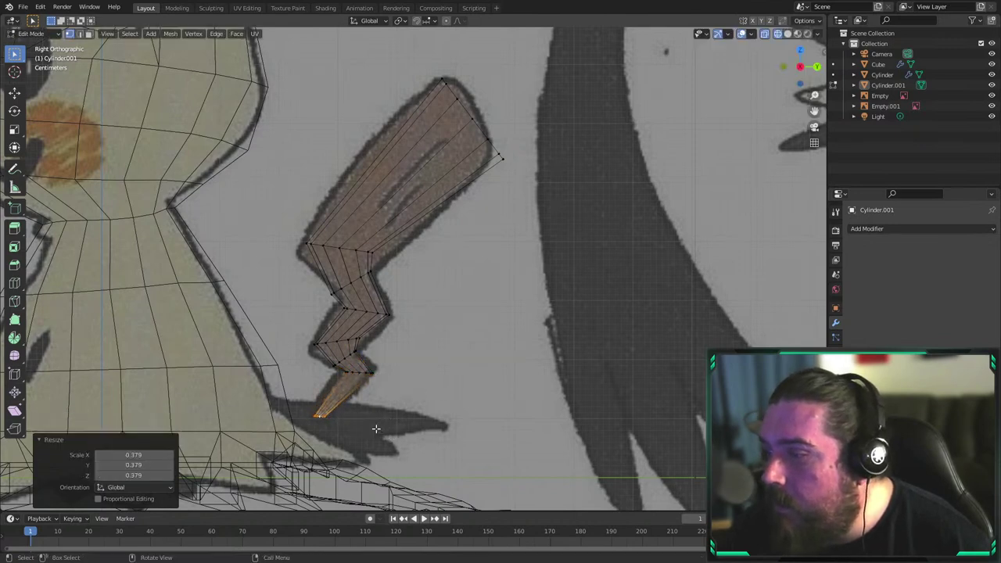
pyautogui.press('g')
pyautogui.click(368, 434)
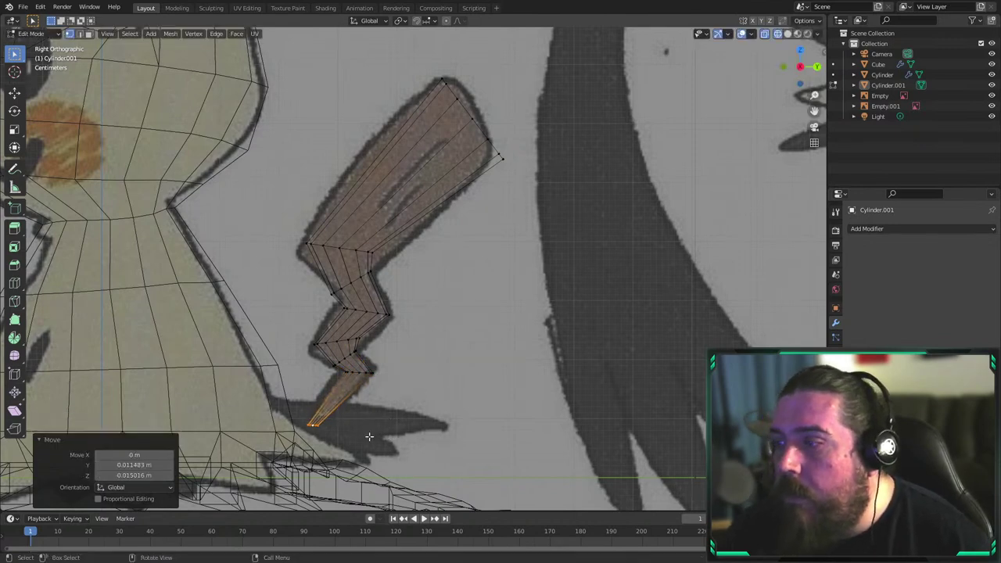
# Move the side vertices of the third bend's loop outward onto the reference outline
pyautogui.scroll(3, 368, 434)
pyautogui.keyDown('shift'); pyautogui.moveTo(344, 407); pyautogui.dragTo(465, 326, button='middle'); pyautogui.keyUp('shift')
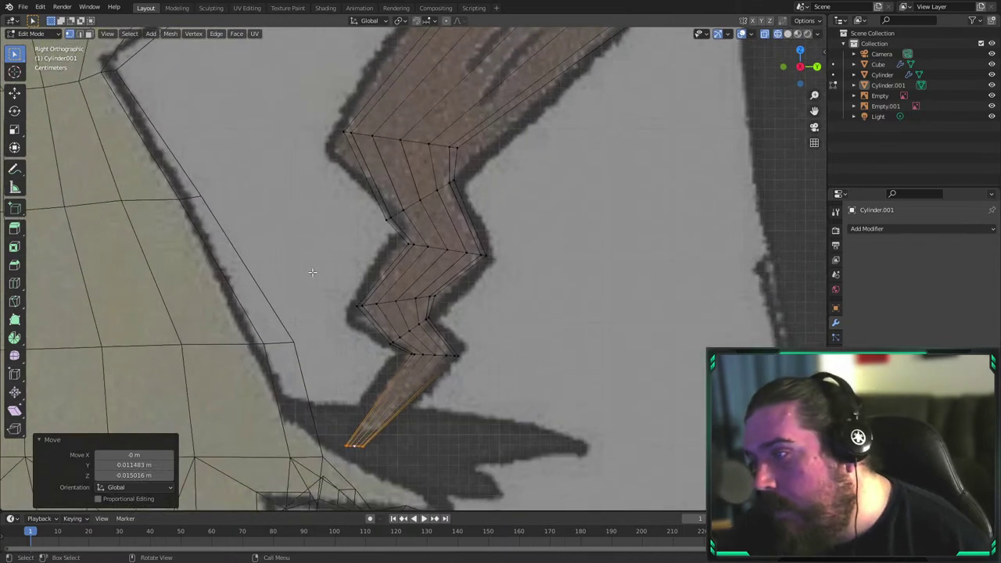
pyautogui.moveTo(313, 275); pyautogui.dragTo(458, 312)
pyautogui.press('g')
pyautogui.click(352, 291)
pyautogui.press('g')
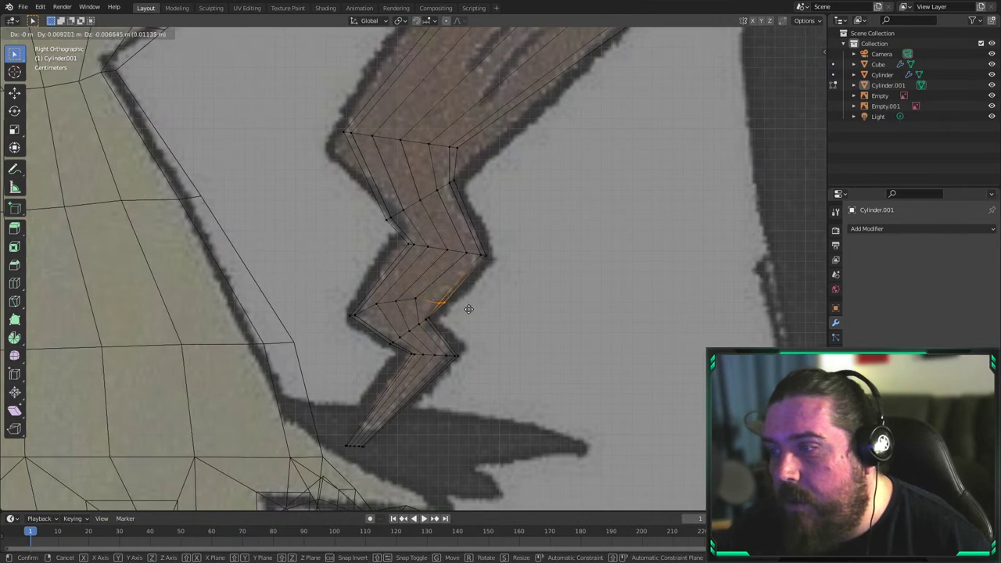
pyautogui.click(468, 307)
# Move the vertices on both sides of the lowest bend's loop outward to match the tail's outline
pyautogui.moveTo(449, 348); pyautogui.dragTo(479, 368)
pyautogui.press('g')
pyautogui.click(493, 350)
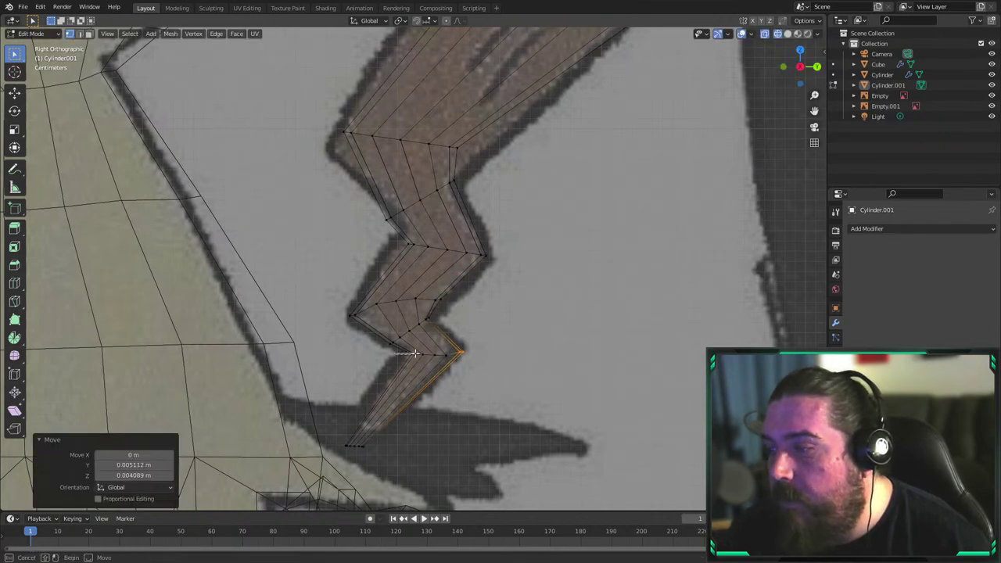
pyautogui.moveTo(415, 354); pyautogui.dragTo(413, 358)
pyautogui.press('g')
pyautogui.click(411, 362)
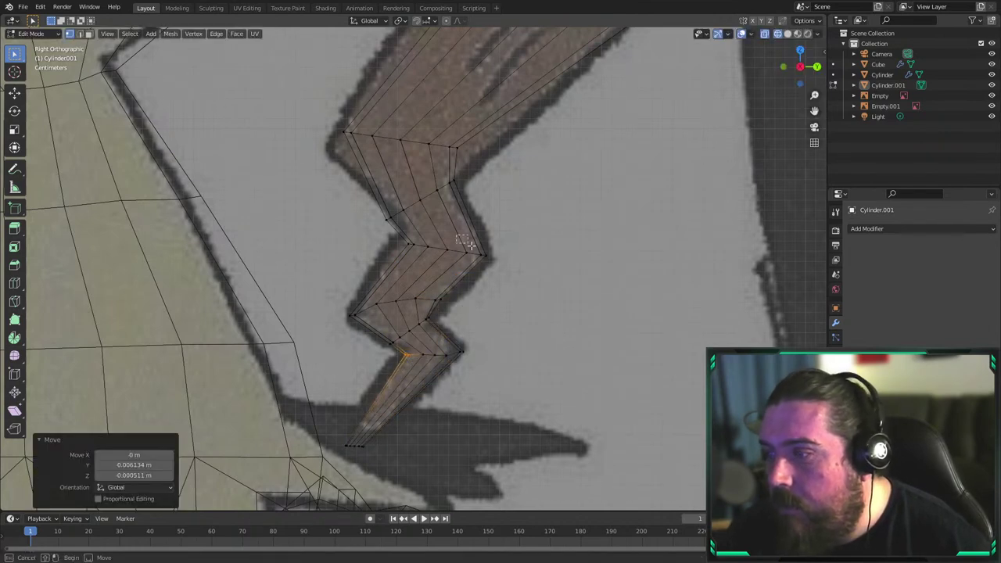
# Adjust the outer vertices of the second bend and the inner vertices of the upper notch to the tail's outline
pyautogui.moveTo(465, 242); pyautogui.dragTo(516, 280)
pyautogui.press('g')
pyautogui.click(521, 282)
pyautogui.keyDown('shift'); pyautogui.moveTo(457, 209); pyautogui.dragTo(541, 306, button='middle'); pyautogui.keyUp('shift')
pyautogui.moveTo(467, 308); pyautogui.dragTo(497, 329)
pyautogui.press('g')
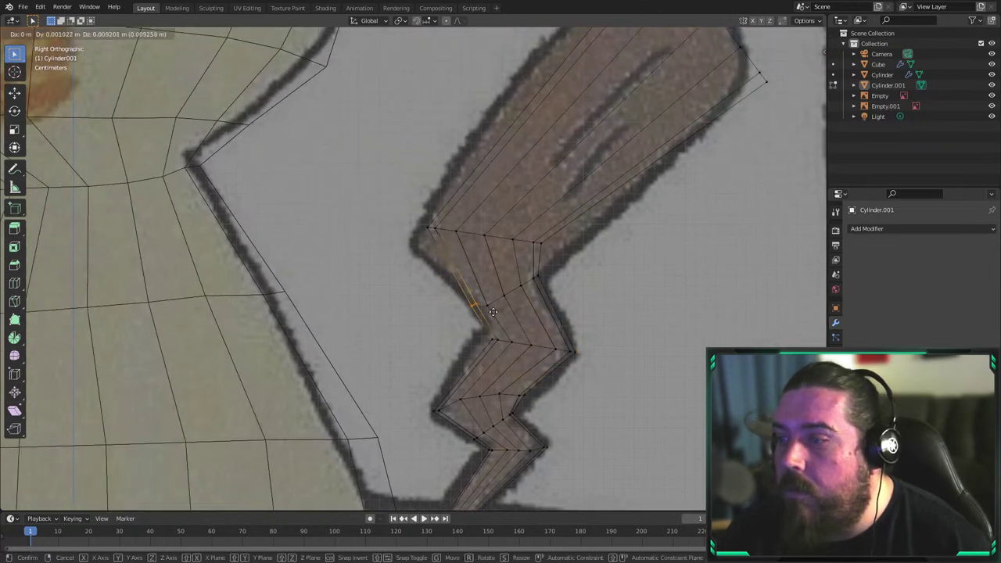
pyautogui.click(494, 312)
# Move the outer, inner and middle vertices of the tail's uppermost bend to match the reference outline
pyautogui.moveTo(453, 230); pyautogui.dragTo(457, 234)
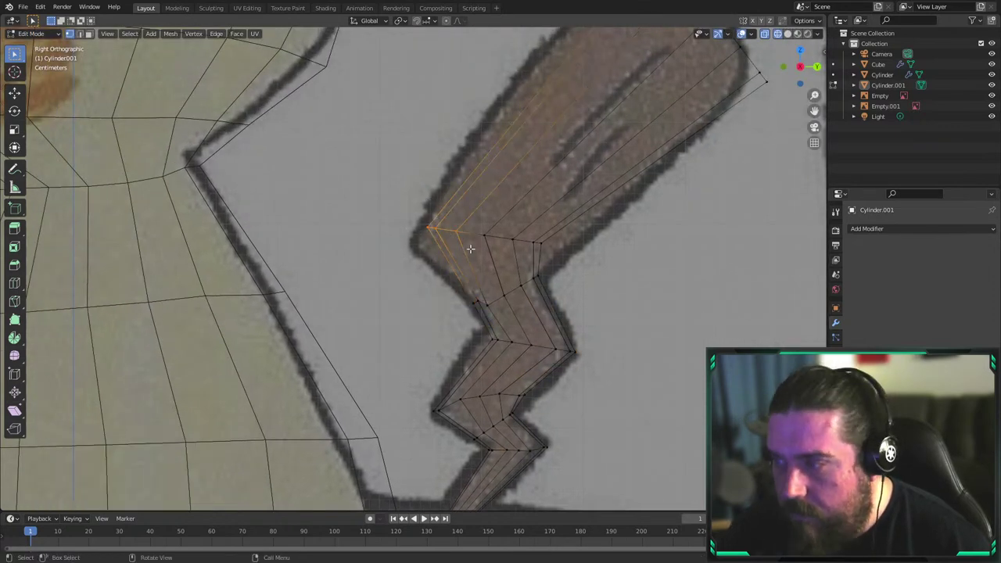
pyautogui.press('g')
pyautogui.click(487, 219)
pyautogui.click(562, 250)
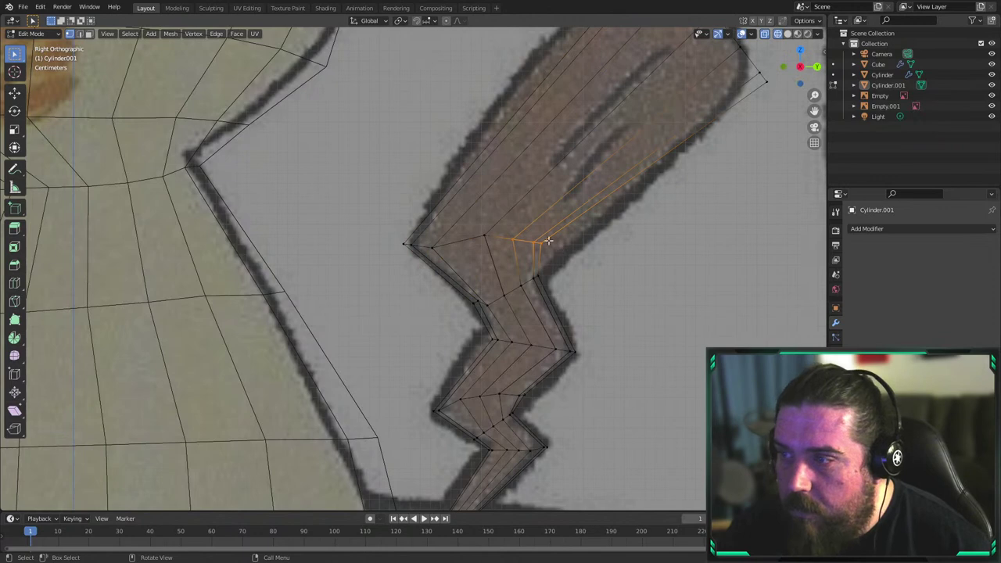
pyautogui.press('g')
pyautogui.click(498, 243)
pyautogui.press('g')
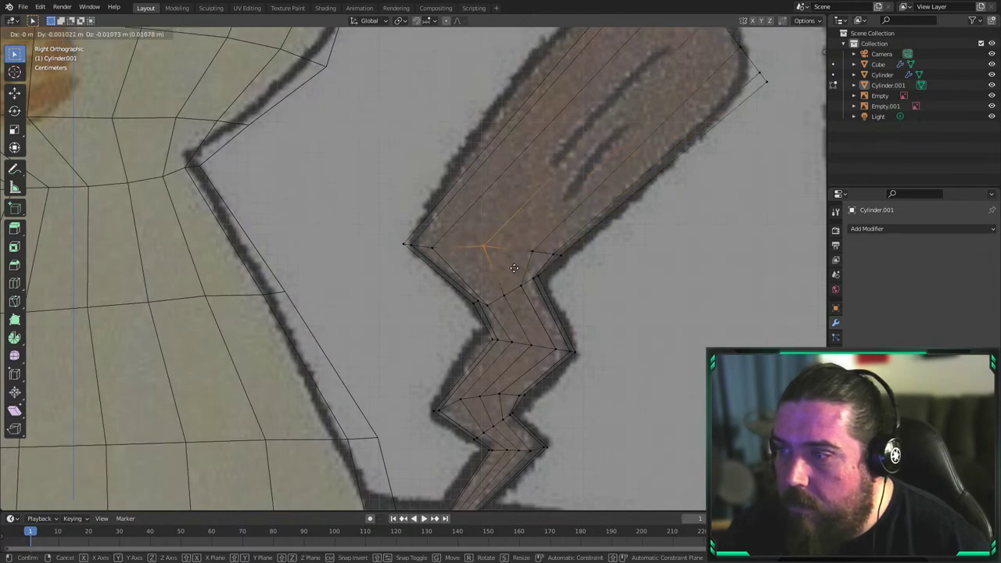
pyautogui.click(509, 273)
# Add three loop cuts around the tail's broad upper section between the uppermost bend and the end cap
pyautogui.keyDown('shift'); pyautogui.moveTo(509, 273); pyautogui.dragTo(483, 349, button='middle'); pyautogui.keyUp('shift')
pyautogui.hotkey('ctrl', 'r')
pyautogui.click(602, 218)
pyautogui.rightClick(614, 191)
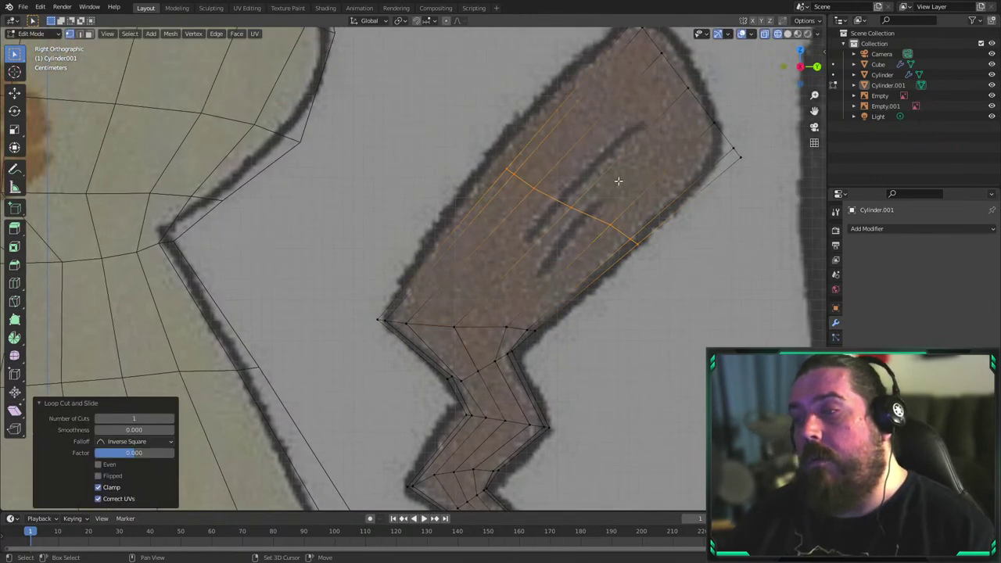
pyautogui.keyDown('shift'); pyautogui.moveTo(618, 181); pyautogui.dragTo(524, 243, button='middle'); pyautogui.keyUp('shift')
pyautogui.hotkey('ctrl', 'r')
pyautogui.click(459, 338)
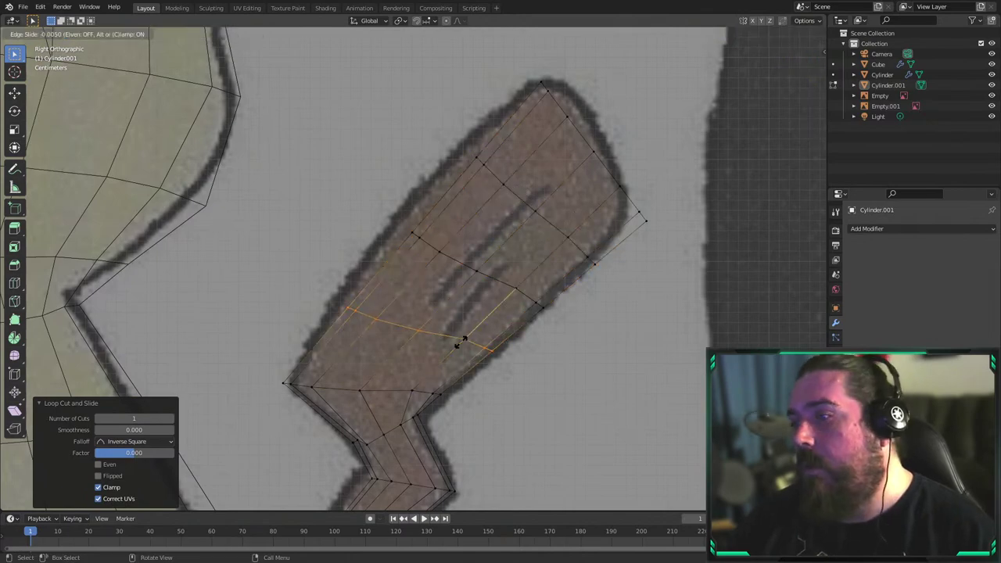
pyautogui.rightClick(462, 340)
pyautogui.keyDown('shift'); pyautogui.moveTo(628, 214); pyautogui.dragTo(566, 296, button='middle'); pyautogui.keyUp('shift')
# Place a vertex midway on an edge crossing the tail's end cap and connect it to the rim vertices on both sides
pyautogui.moveTo(618, 230); pyautogui.dragTo(547, 258, button='middle')
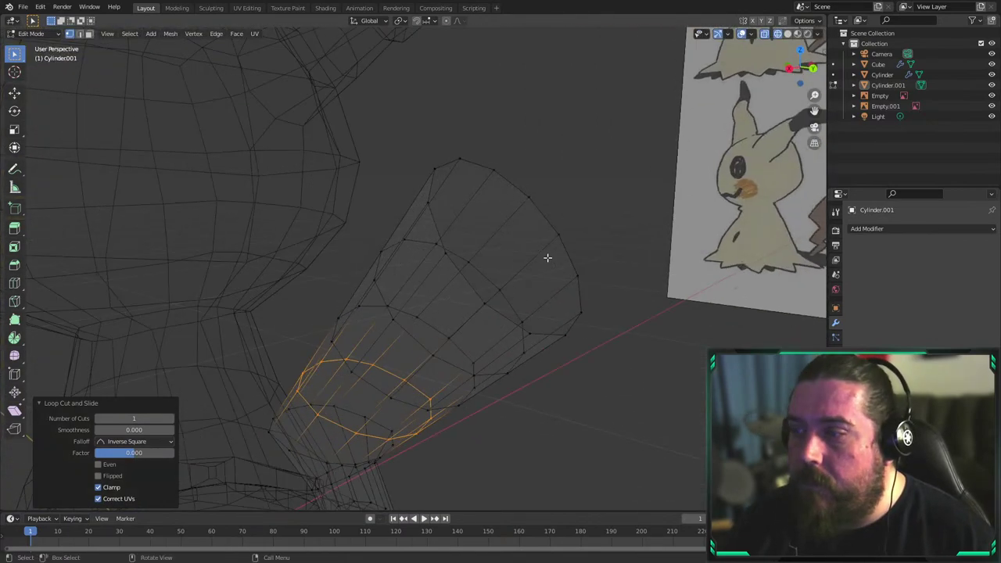
pyautogui.moveTo(420, 237); pyautogui.dragTo(578, 356, button='middle')
pyautogui.click(538, 231)
pyautogui.hotkey('ctrl', 'r')
pyautogui.click(517, 266)
pyautogui.click(517, 266)
pyautogui.rightClick(517, 268)
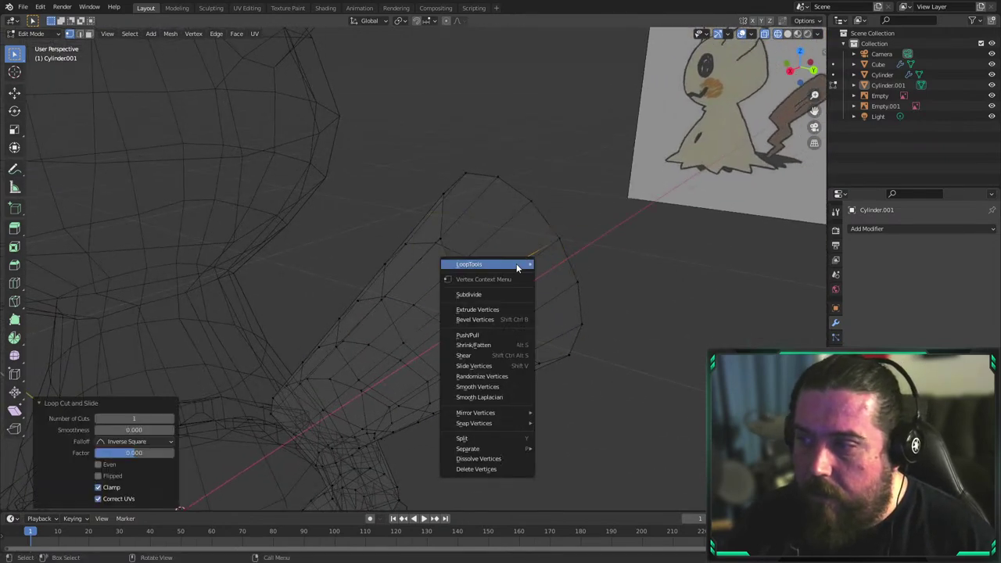
pyautogui.click(568, 359)
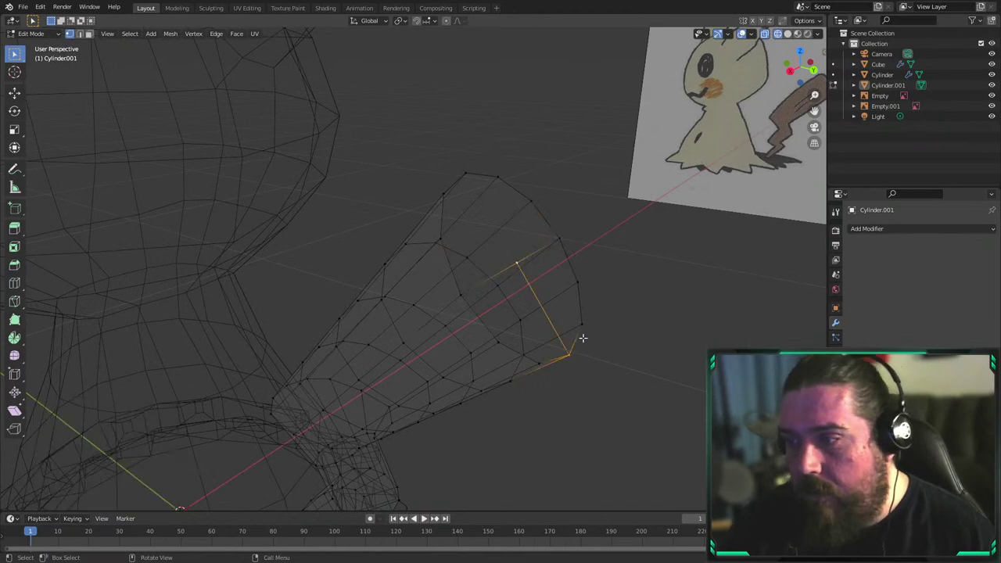
pyautogui.click(467, 172)
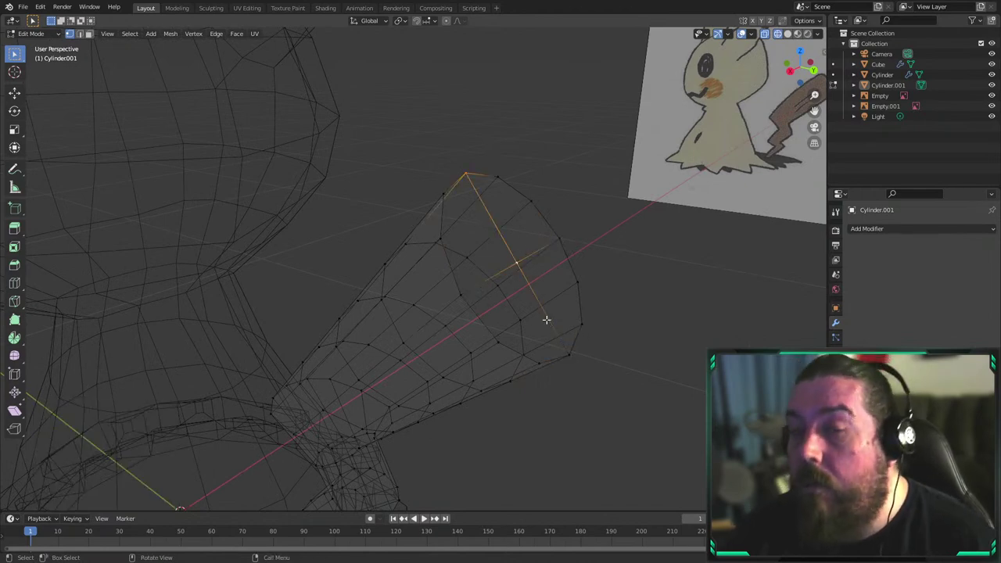
pyautogui.moveTo(467, 260); pyautogui.dragTo(429, 252, button='middle')
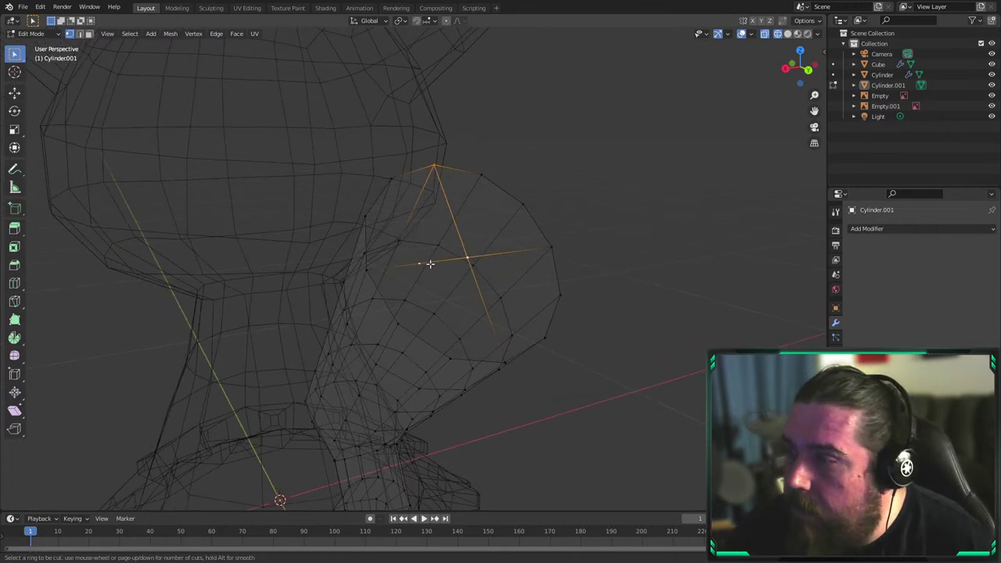
# Add a midpoint vertex on the body-side half of the cap's cross edge and fill the quad below it
pyautogui.hotkey('ctrl', 'r')
pyautogui.click(430, 264)
pyautogui.click(430, 264)
pyautogui.rightClick(430, 264)
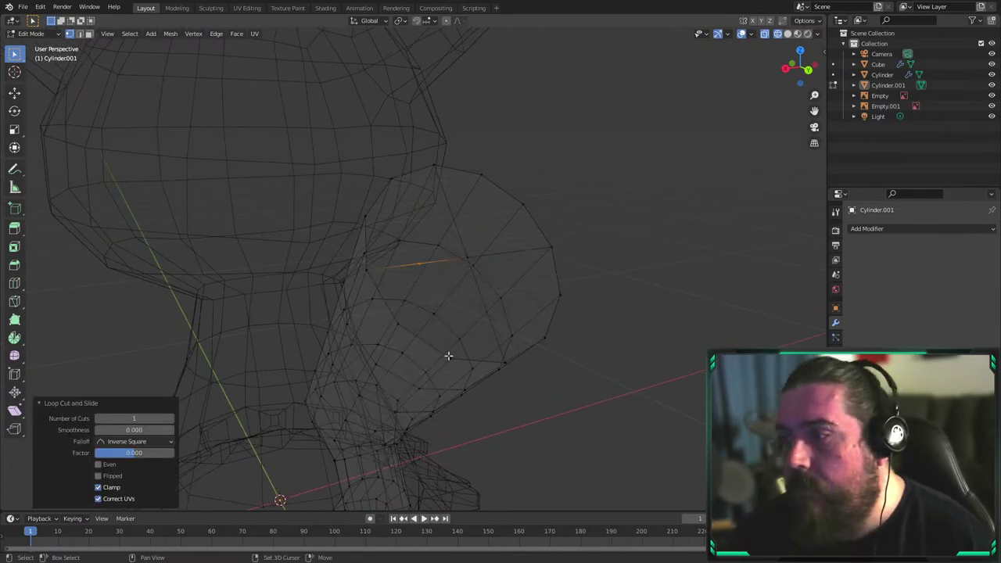
pyautogui.keyDown('shift'); pyautogui.click(449, 357); pyautogui.keyUp('shift')
pyautogui.press('f')
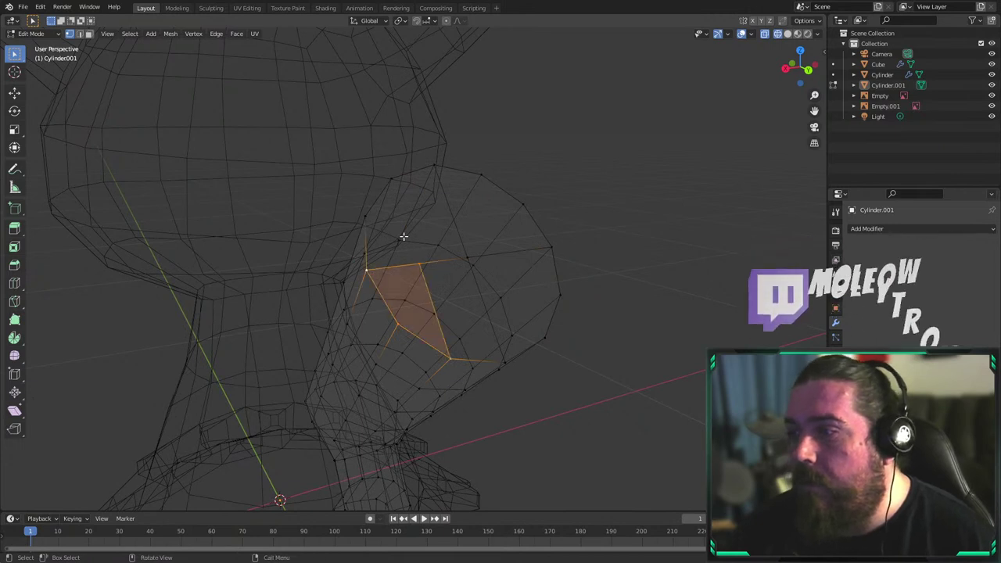
# Fill the two upper quads on the body-side half of the end cap, between the midpoint vertex and the rim
pyautogui.click(365, 218)
pyautogui.keyDown('shift'); pyautogui.click(392, 177); pyautogui.keyUp('shift')
pyautogui.keyDown('shift'); pyautogui.click(418, 263); pyautogui.keyUp('shift')
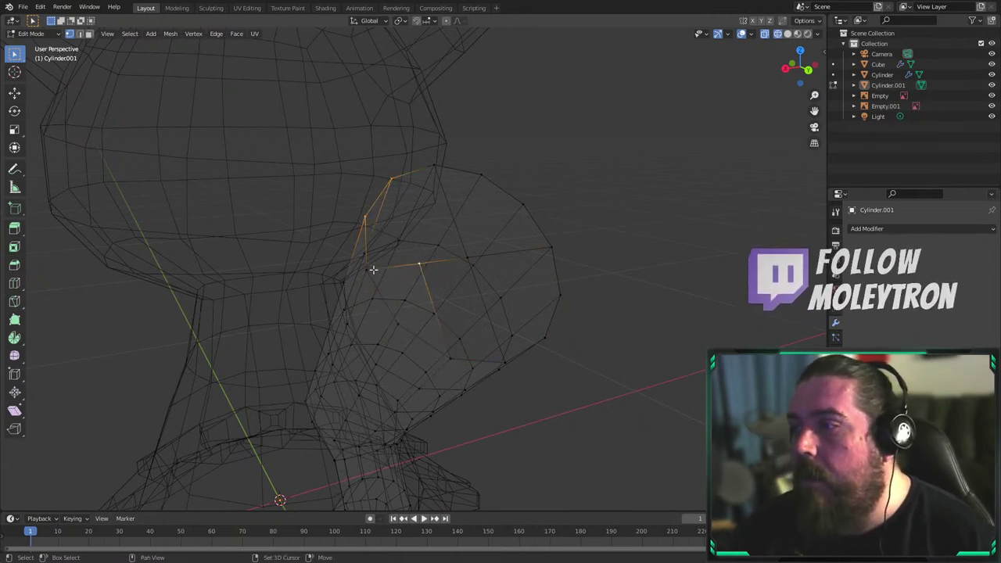
pyautogui.keyDown('shift'); pyautogui.click(369, 270); pyautogui.keyUp('shift')
pyautogui.press('f')
pyautogui.click(421, 264)
pyautogui.keyDown('shift'); pyautogui.click(436, 163); pyautogui.keyUp('shift')
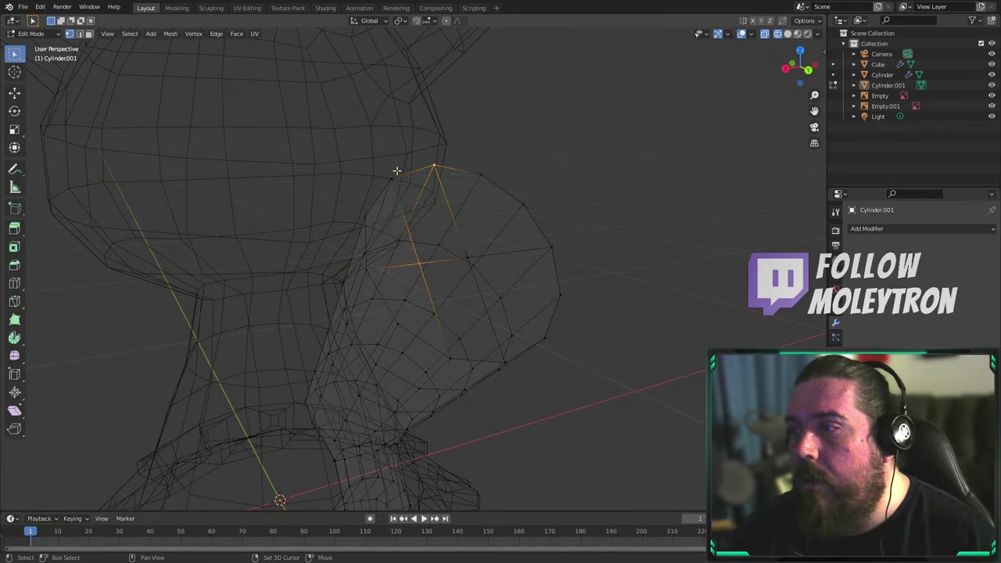
pyautogui.keyDown('shift'); pyautogui.click(470, 257); pyautogui.keyUp('shift')
pyautogui.keyDown('shift'); pyautogui.click(391, 178); pyautogui.keyUp('shift')
pyautogui.press('f')
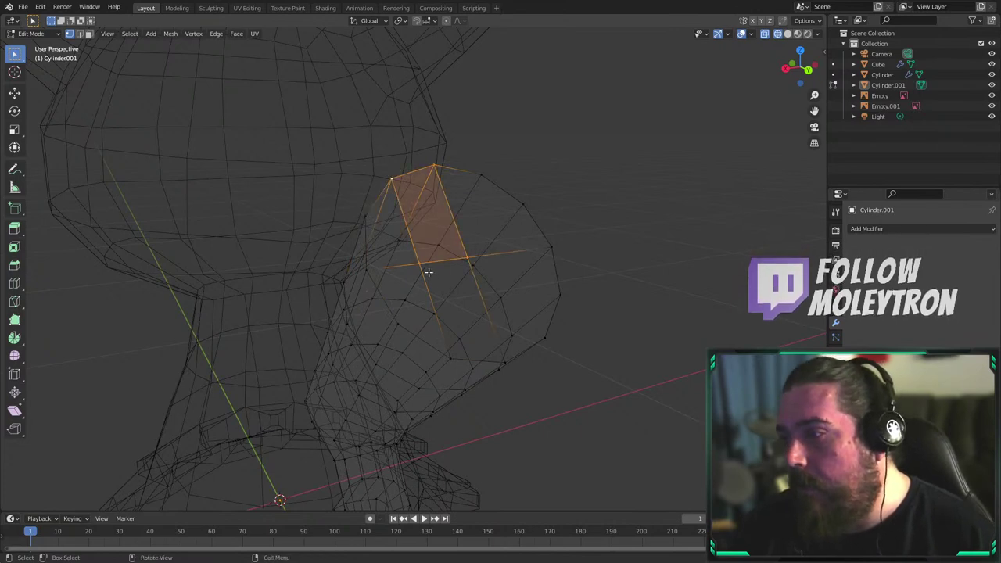
# Fill the remaining lower quad between the two inner cap vertices and the rim
pyautogui.click(424, 267)
pyautogui.keyDown('shift'); pyautogui.click(454, 357); pyautogui.keyUp('shift')
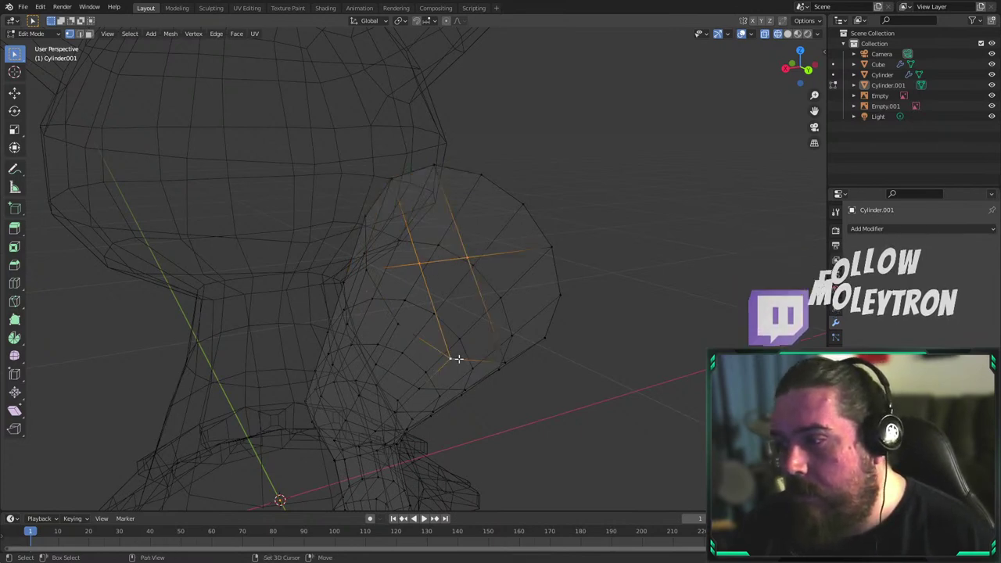
pyautogui.keyDown('shift'); pyautogui.click(505, 362); pyautogui.keyUp('shift')
pyautogui.press('f')
pyautogui.press('a')
pyautogui.moveTo(361, 322); pyautogui.dragTo(459, 345, button='middle')
pyautogui.click(624, 377)
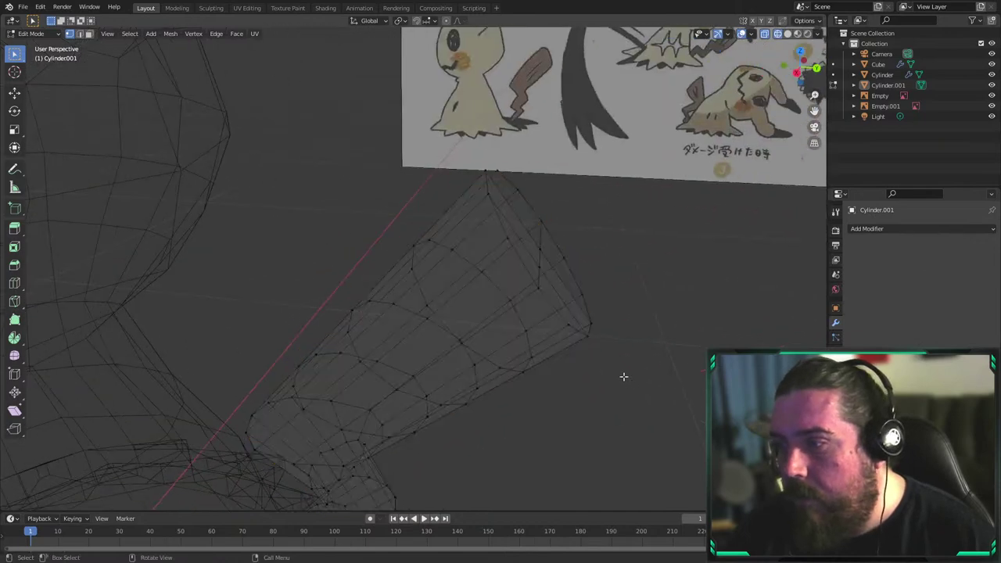
# Add a midpoint vertex on the outer half of the cap's cross edge and fill the upper outer quad
pyautogui.hotkey('shift', 'z')
pyautogui.scroll(-5, 551, 369)
pyautogui.moveTo(556, 365)
pyautogui.mouseDown(button='middle')
pyautogui.moveTo(464, 298)
pyautogui.moveTo(512, 268)
pyautogui.moveTo(451, 278)
pyautogui.moveTo(417, 251)
pyautogui.moveTo(566, 255)
pyautogui.moveTo(523, 279)
pyautogui.mouseUp(button='middle')
pyautogui.press('z')
pyautogui.click(494, 256)
pyautogui.scroll(1, 521, 280)
pyautogui.hotkey('ctrl', 'r')
pyautogui.click(514, 282)
pyautogui.rightClick(515, 283)
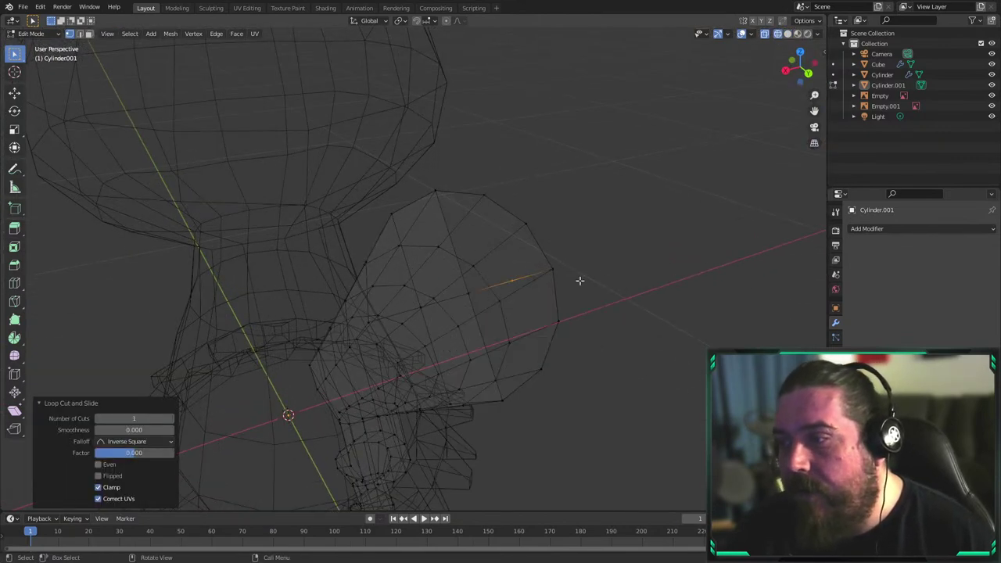
pyautogui.moveTo(474, 179); pyautogui.dragTo(612, 291)
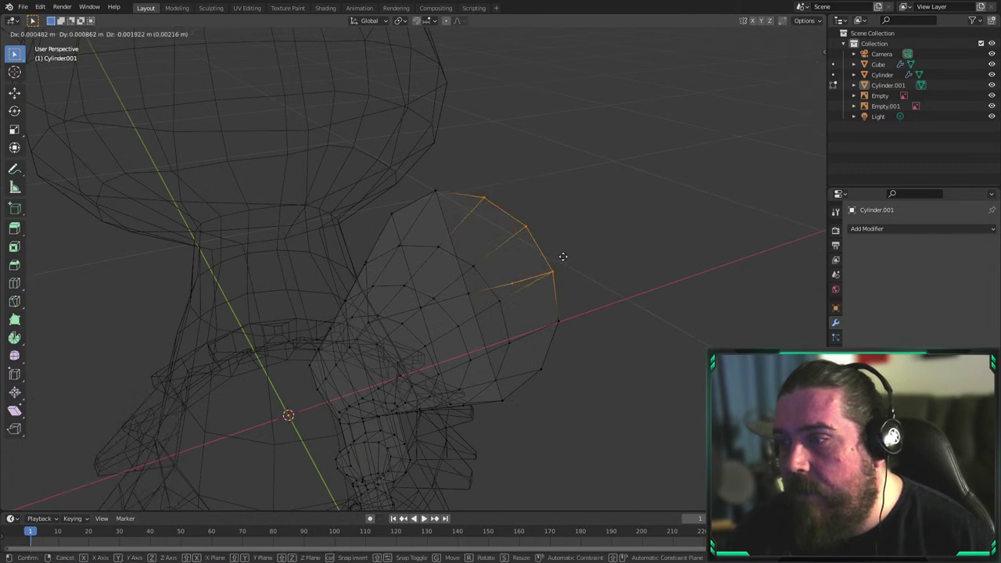
pyautogui.press('f')
# Fill the remaining quads on the outer half of the tail's end cap and leave mesh editing
pyautogui.moveTo(503, 268); pyautogui.dragTo(581, 289)
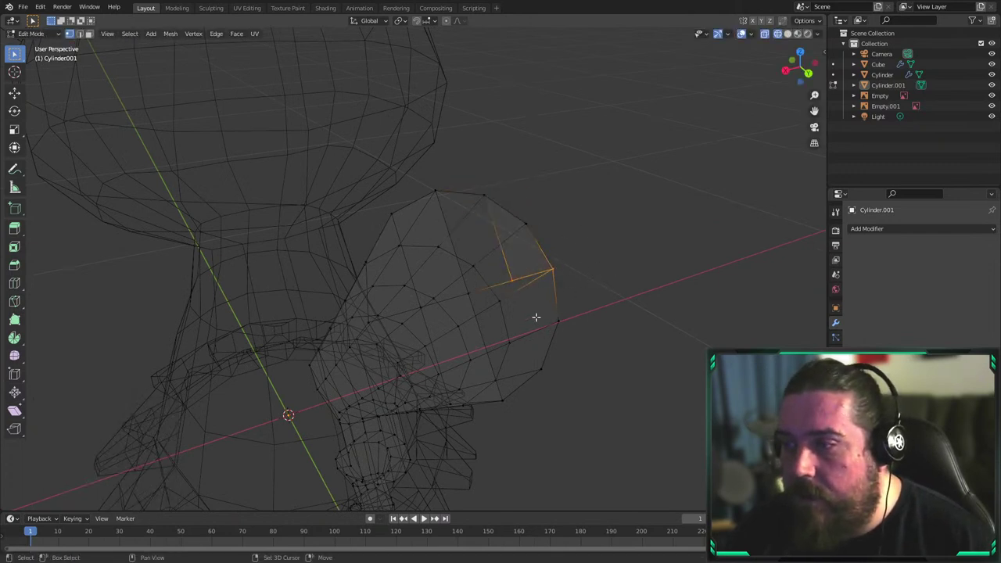
pyautogui.keyDown('shift'); pyautogui.click(538, 318); pyautogui.keyUp('shift')
pyautogui.keyDown('shift'); pyautogui.moveTo(540, 388); pyautogui.dragTo(575, 395); pyautogui.keyUp('shift')
pyautogui.keyDown('shift'); pyautogui.click(572, 321); pyautogui.keyUp('shift')
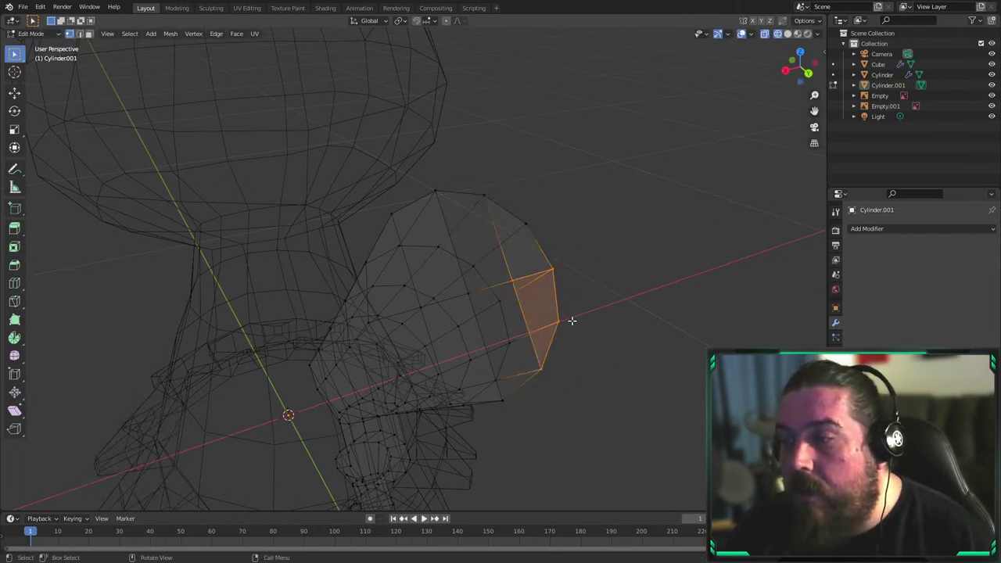
pyautogui.keyDown('alt'); pyautogui.click(521, 302); pyautogui.keyUp('alt')
pyautogui.press('f')
pyautogui.click(657, 344)
pyautogui.hotkey('shift', 'z')
pyautogui.scroll(-5, 644, 335)
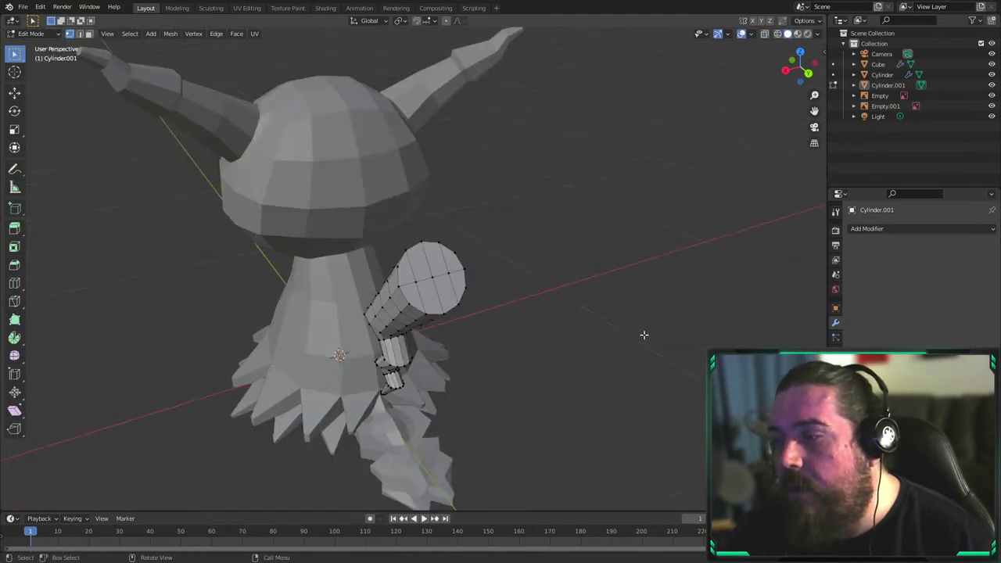
pyautogui.moveTo(643, 336); pyautogui.dragTo(381, 297, button='middle')
pyautogui.scroll(-5, 451, 352)
pyautogui.press('Tab')
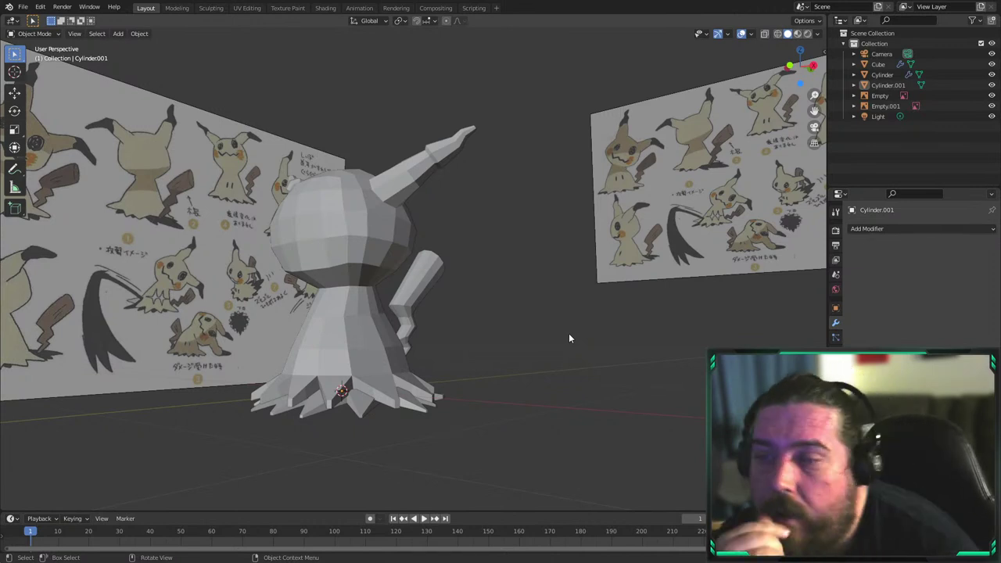
# Give the body, inner ragged skirt and tail a level 2 subdivision and smooth shading
pyautogui.click(354, 399)
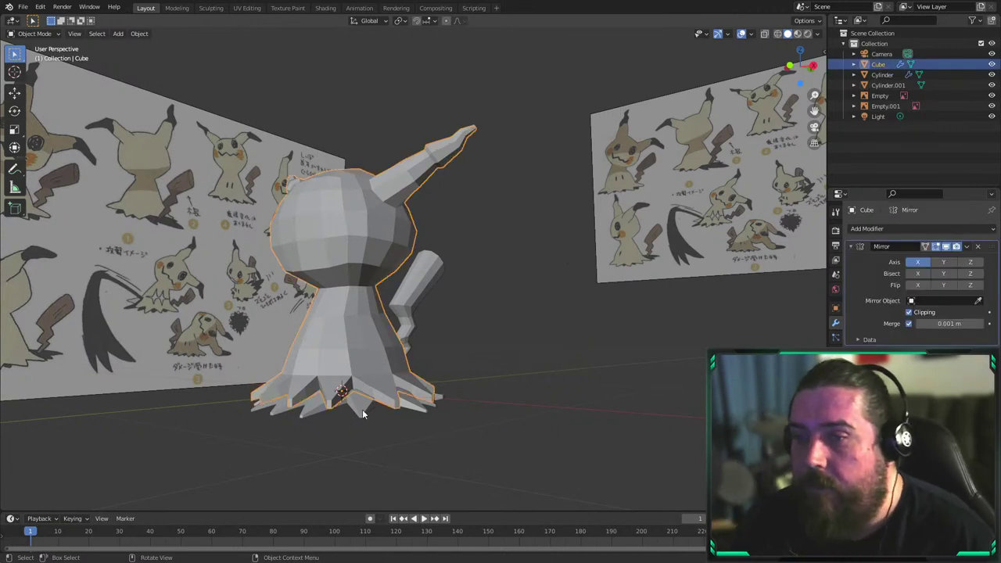
pyautogui.keyDown('shift'); pyautogui.click(380, 409); pyautogui.keyUp('shift')
pyautogui.keyDown('shift'); pyautogui.click(421, 280); pyautogui.keyUp('shift')
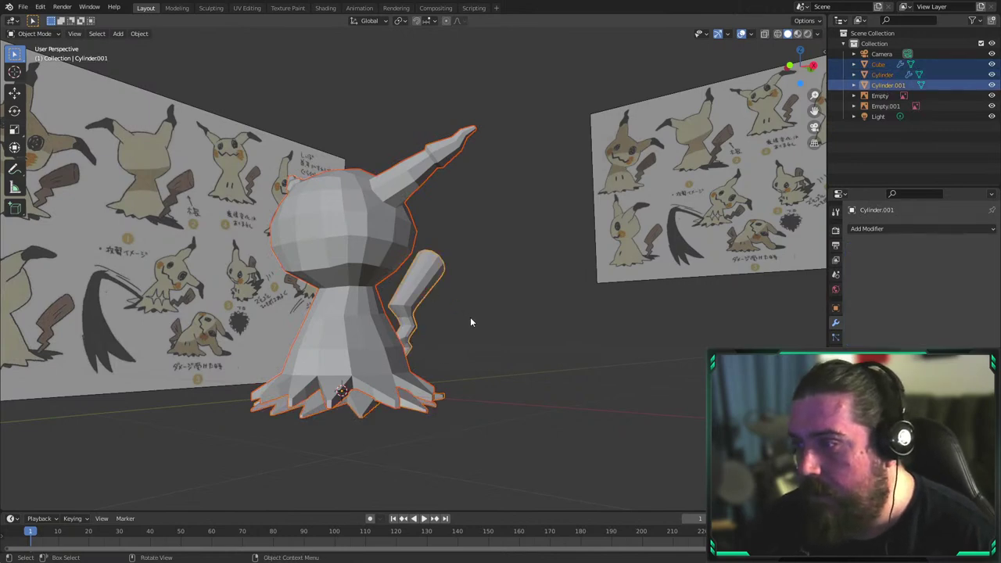
pyautogui.hotkey('ctrl', '2')
pyautogui.rightClick(343, 219)
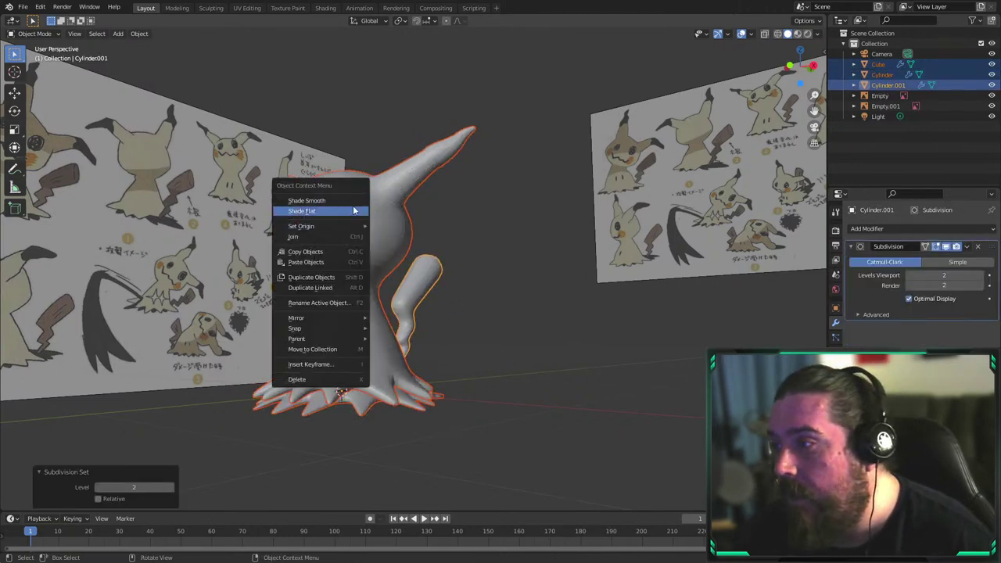
pyautogui.click(336, 203)
# Apply smooth shading individually to the tail and the inner ragged skirt, then clear the selection
pyautogui.click(429, 265)
pyautogui.rightClick(427, 260)
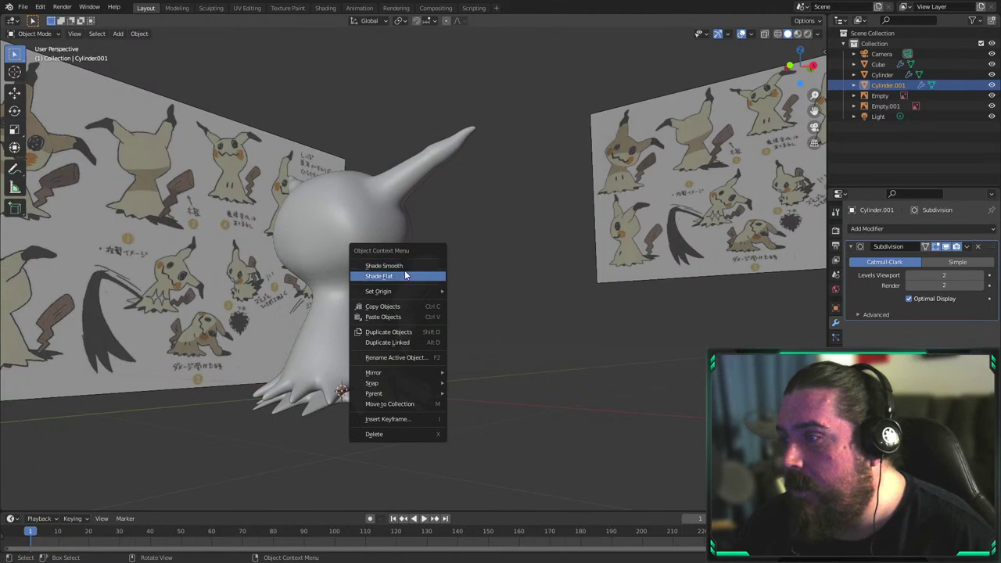
pyautogui.click(423, 275)
pyautogui.rightClick(426, 260)
pyautogui.click(426, 256)
pyautogui.click(360, 403)
pyautogui.rightClick(360, 402)
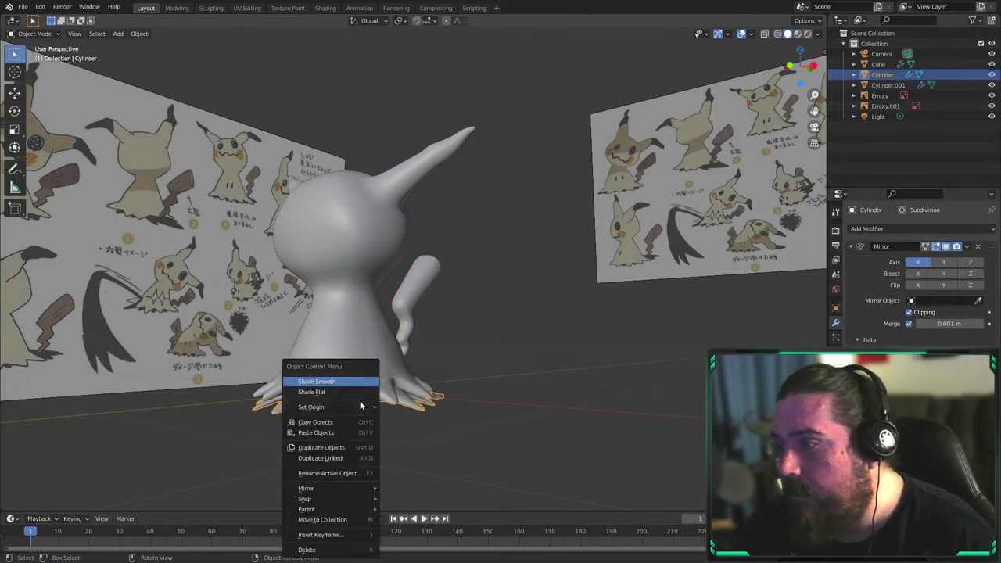
pyautogui.click(360, 385)
pyautogui.click(463, 333)
# Select the outer faces of the spikes around the body's ragged hem for mesh editing
pyautogui.moveTo(464, 333); pyautogui.dragTo(501, 391, button='middle')
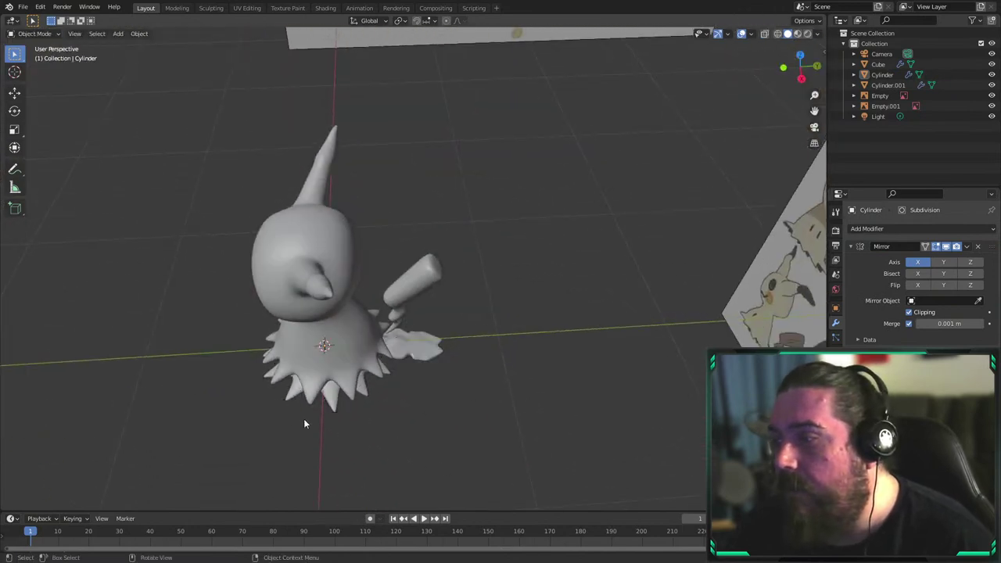
pyautogui.moveTo(168, 453); pyautogui.dragTo(188, 405, button='middle')
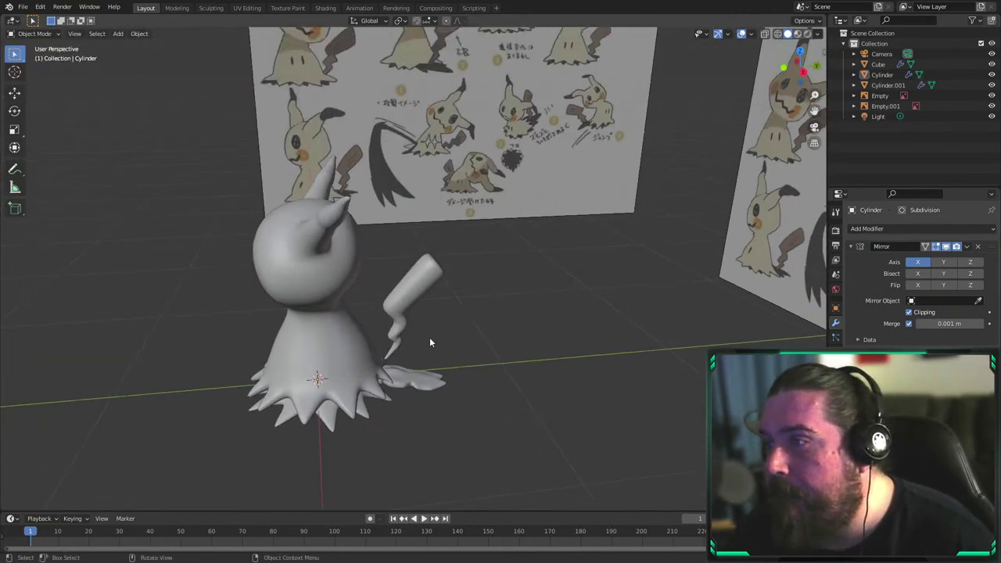
pyautogui.moveTo(429, 342); pyautogui.dragTo(349, 350, button='middle')
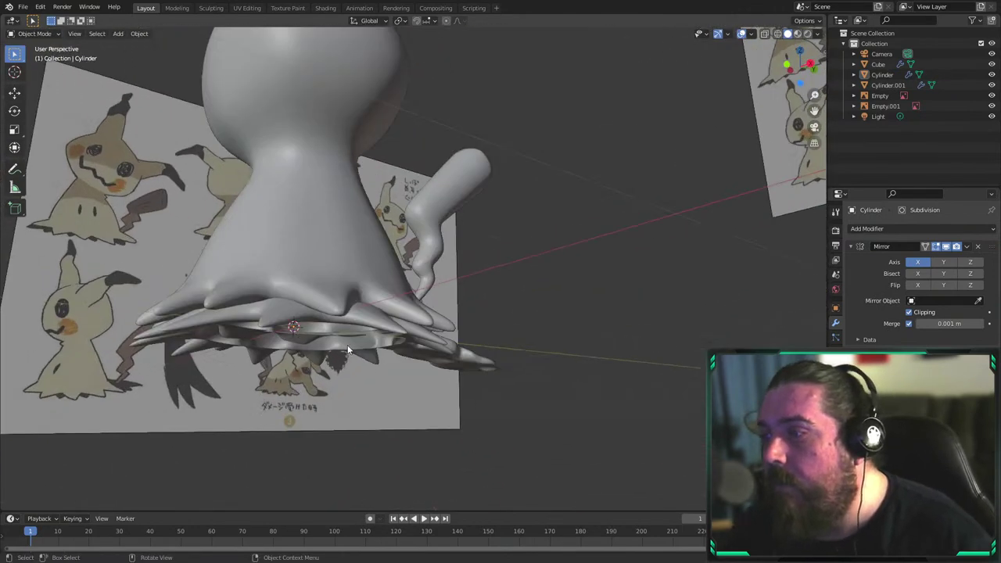
pyautogui.click(339, 292)
pyautogui.press('Tab')
pyautogui.scroll(2, 370, 289)
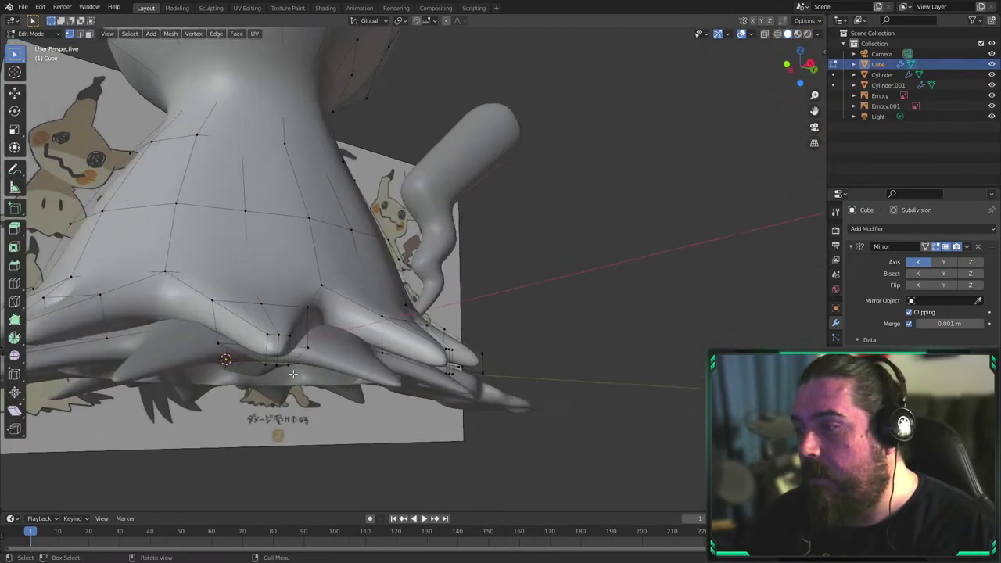
pyautogui.moveTo(261, 327); pyautogui.dragTo(327, 319, button='middle')
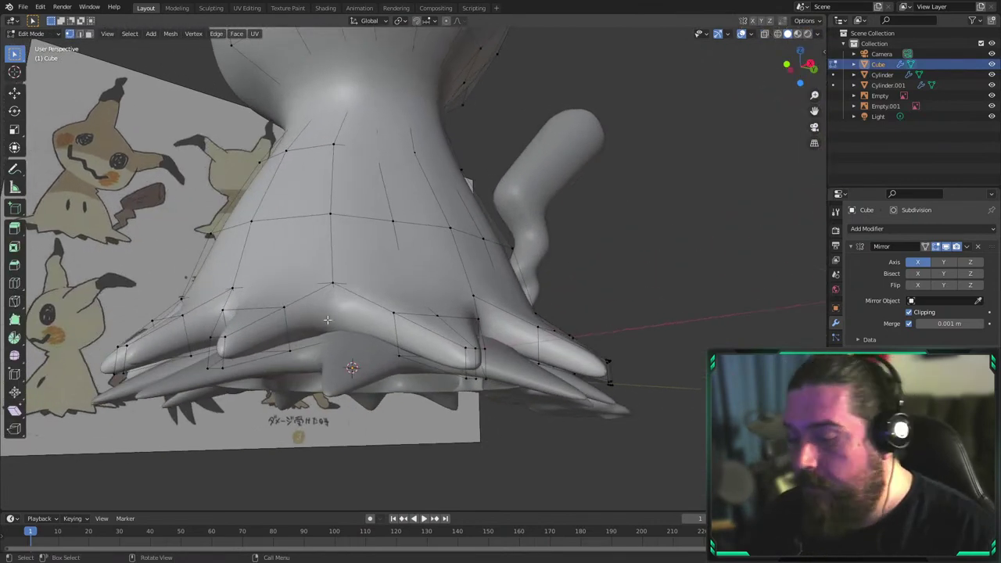
pyautogui.press('KP_3')
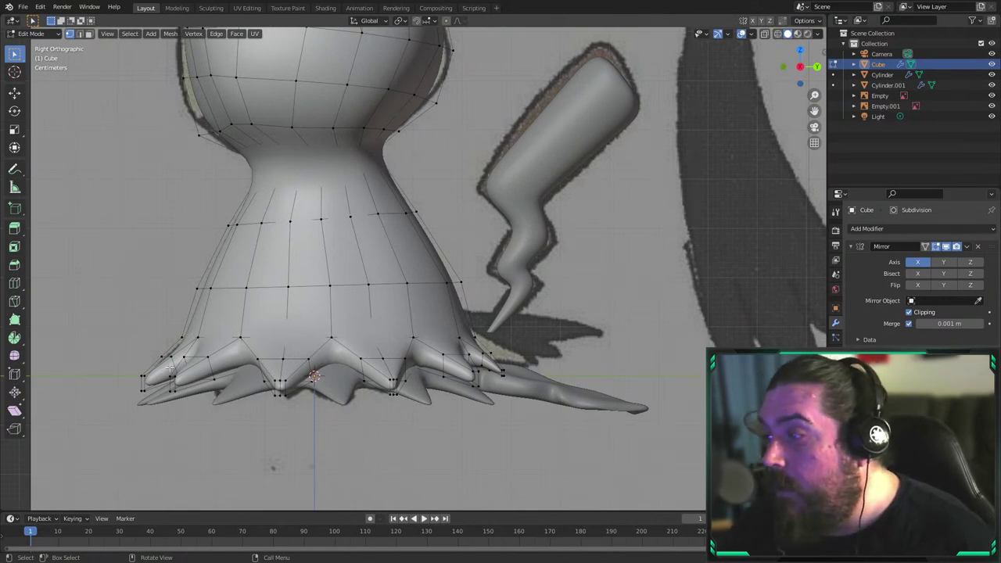
pyautogui.click(162, 362)
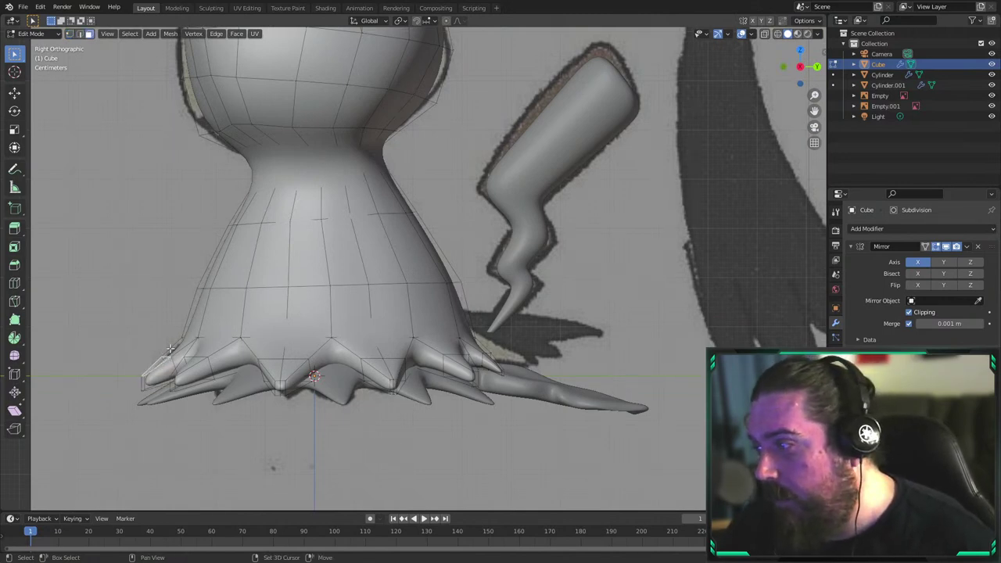
pyautogui.keyDown('shift'); pyautogui.click(192, 365); pyautogui.keyUp('shift')
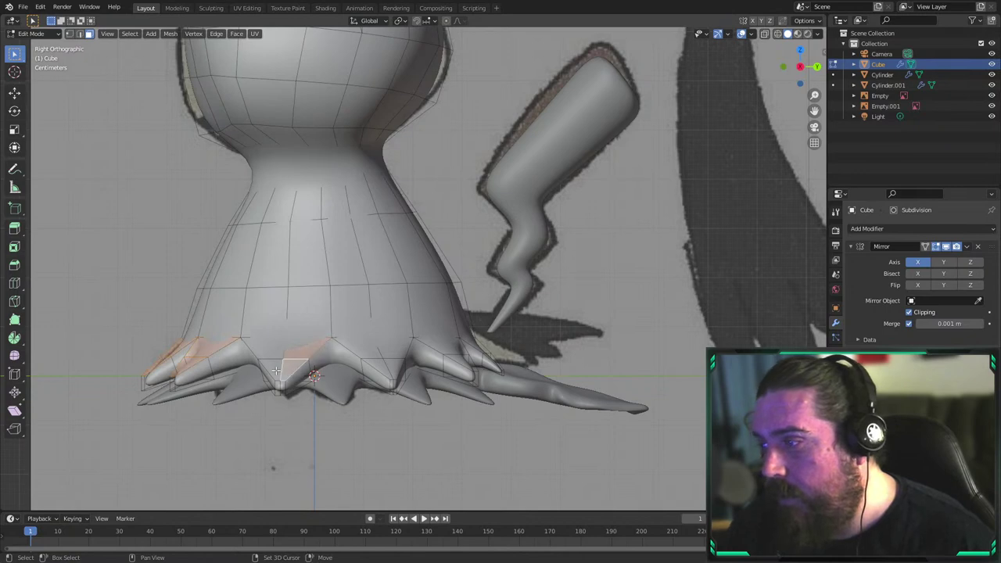
pyautogui.keyDown('shift'); pyautogui.click(387, 351); pyautogui.keyUp('shift')
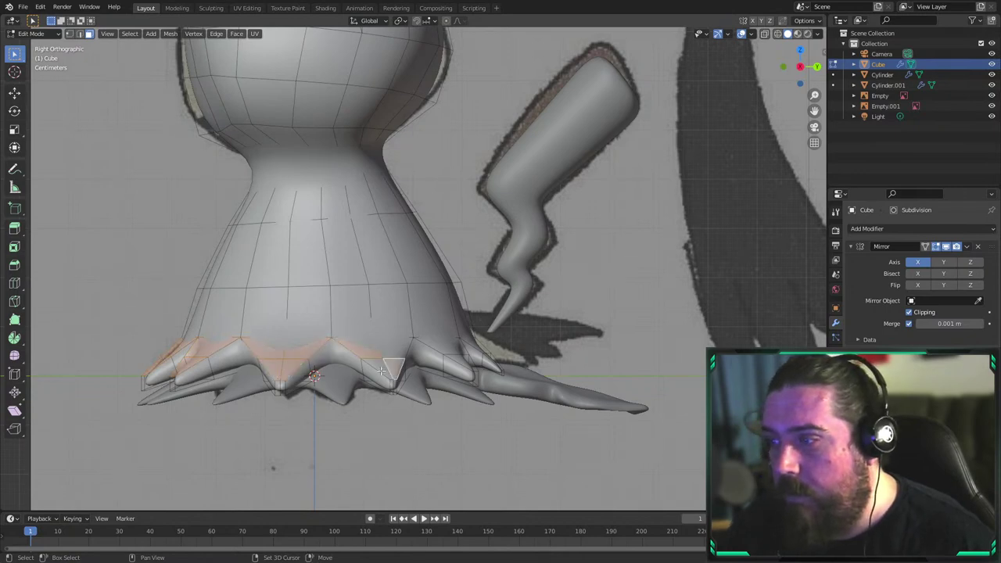
pyautogui.moveTo(391, 354); pyautogui.dragTo(413, 423, button='middle')
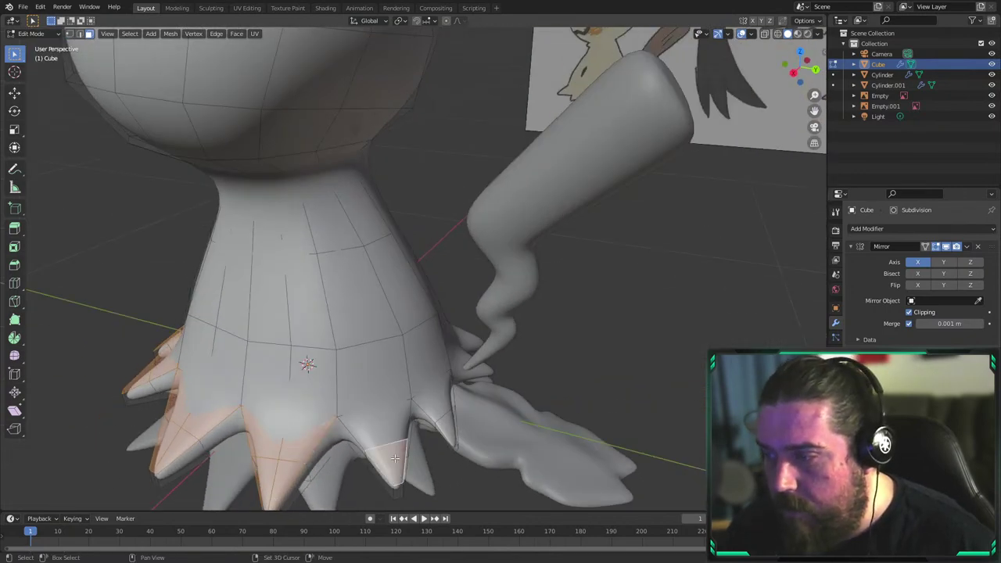
pyautogui.keyDown('shift'); pyautogui.click(415, 426); pyautogui.keyUp('shift')
pyautogui.keyDown('shift'); pyautogui.click(446, 423); pyautogui.keyUp('shift')
pyautogui.keyDown('shift'); pyautogui.click(447, 425); pyautogui.keyUp('shift')
# Lower the selected hem faces along Z by about 0.023 m and another 0.004 m
pyautogui.moveTo(377, 382); pyautogui.dragTo(489, 358, button='middle')
pyautogui.press('g')
pyautogui.press('z')
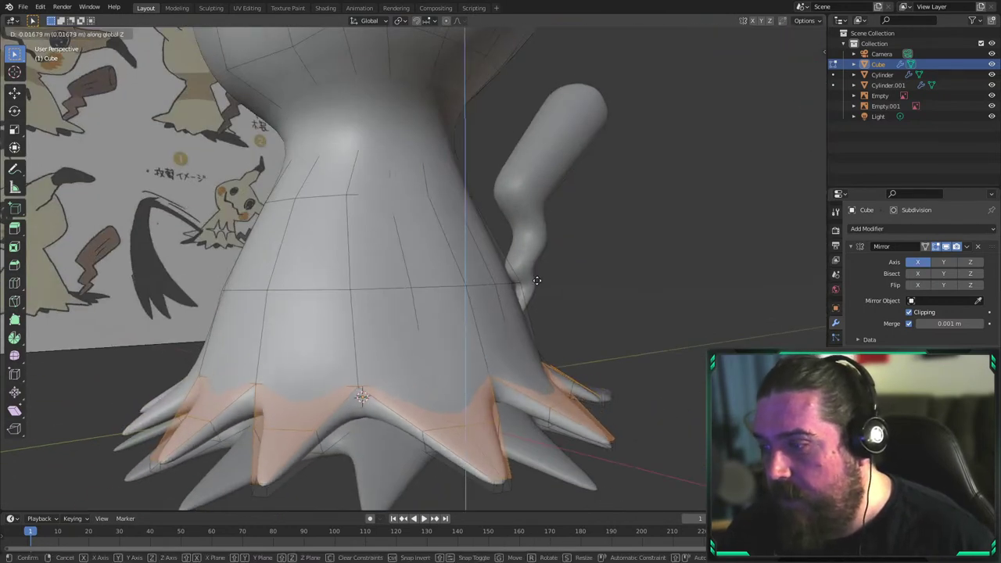
pyautogui.click(535, 283)
pyautogui.scroll(-3, 581, 358)
pyautogui.moveTo(581, 357); pyautogui.dragTo(572, 246, button='middle')
pyautogui.scroll(2, 543, 341)
pyautogui.press('g')
pyautogui.press('z')
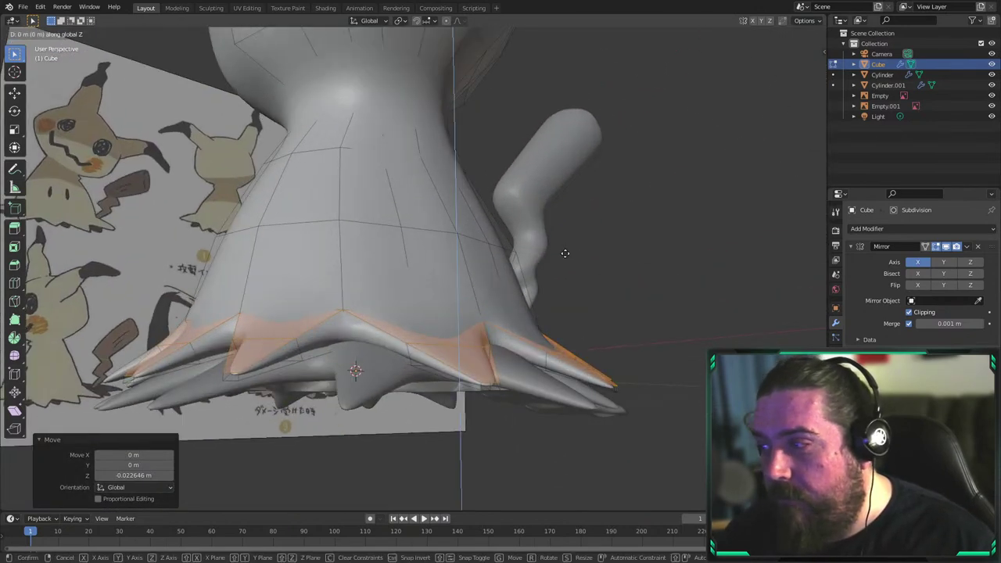
pyautogui.click(565, 275)
pyautogui.scroll(2, 565, 275)
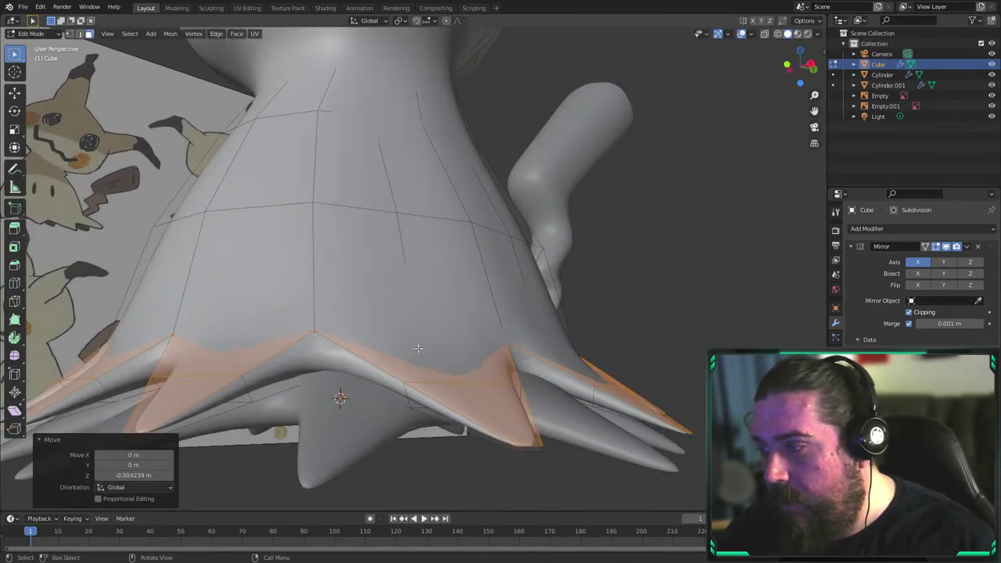
# Cut an edge loop around the thickness of the body's hem with slide factor -0.856, leave mesh editing and clear the selection
pyautogui.keyDown('alt'); pyautogui.click(233, 391); pyautogui.keyUp('alt')
pyautogui.press('g')
pyautogui.press('g')
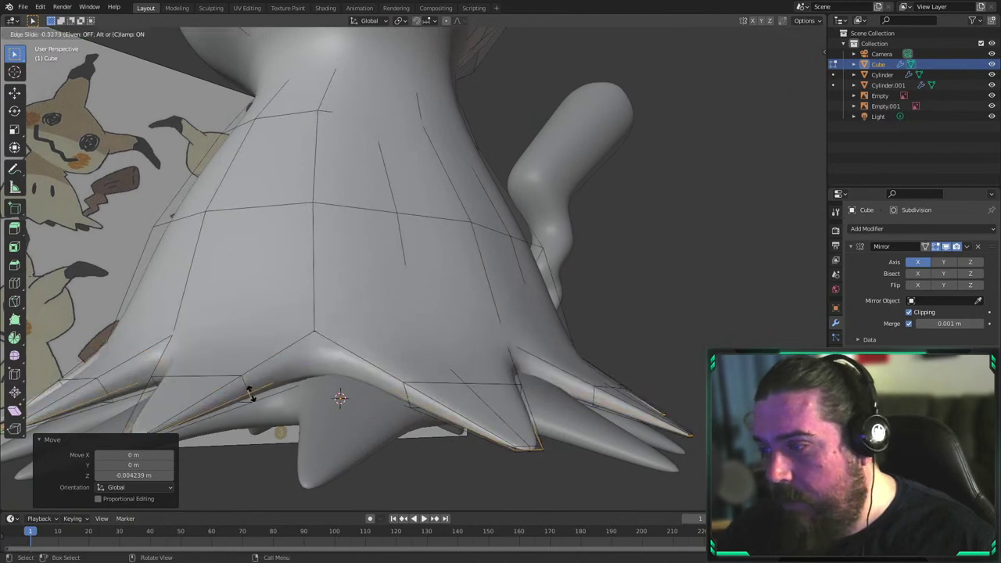
pyautogui.click(252, 403)
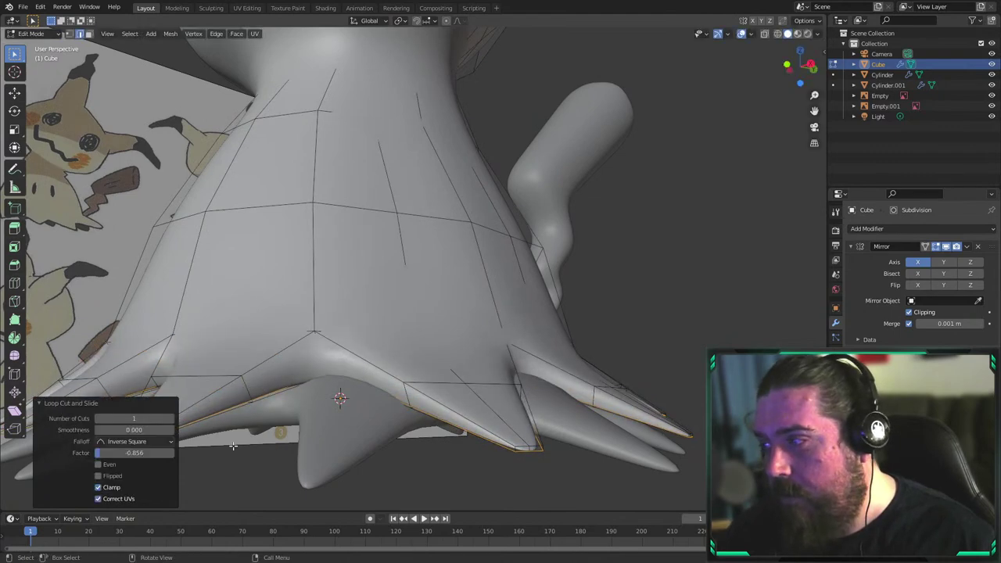
pyautogui.scroll(-3, 642, 369)
pyautogui.press('Tab')
pyautogui.moveTo(650, 359); pyautogui.dragTo(674, 395, button='middle')
pyautogui.click(636, 439)
# Select the underside faces of the inner ragged skirt's spikes for mesh editing
pyautogui.moveTo(636, 438); pyautogui.dragTo(491, 419, button='middle')
pyautogui.scroll(3, 460, 412)
pyautogui.moveTo(352, 379); pyautogui.dragTo(383, 358, button='middle')
pyautogui.click(575, 411)
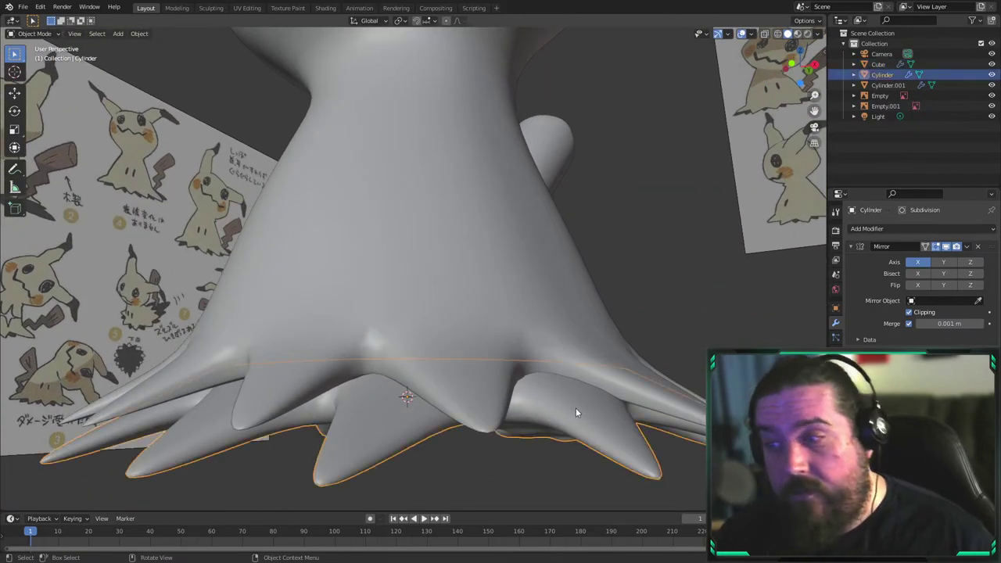
pyautogui.press('Tab')
pyautogui.moveTo(527, 438); pyautogui.dragTo(434, 289, button='middle')
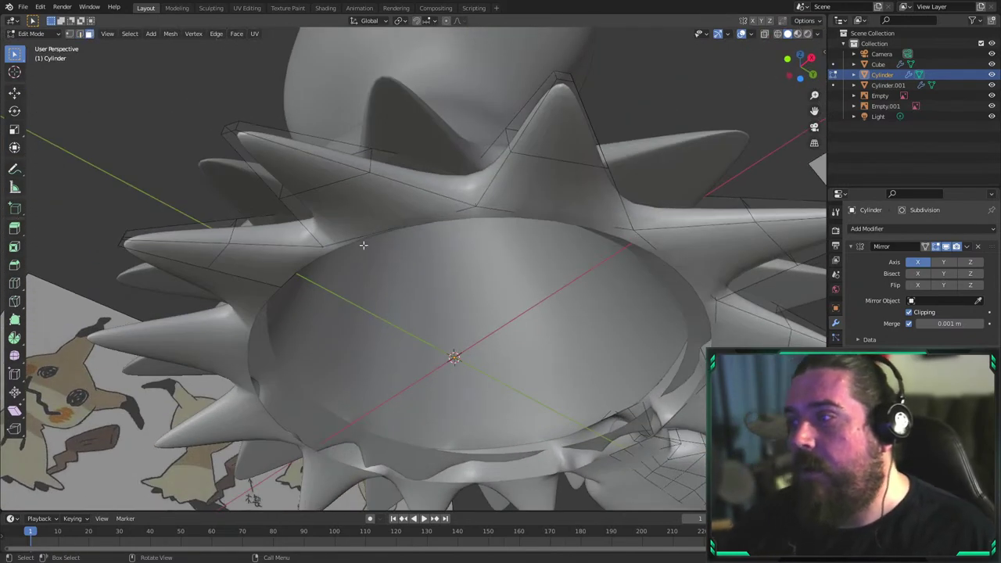
pyautogui.click(268, 259)
pyautogui.keyDown('shift'); pyautogui.click(337, 191); pyautogui.keyUp('shift')
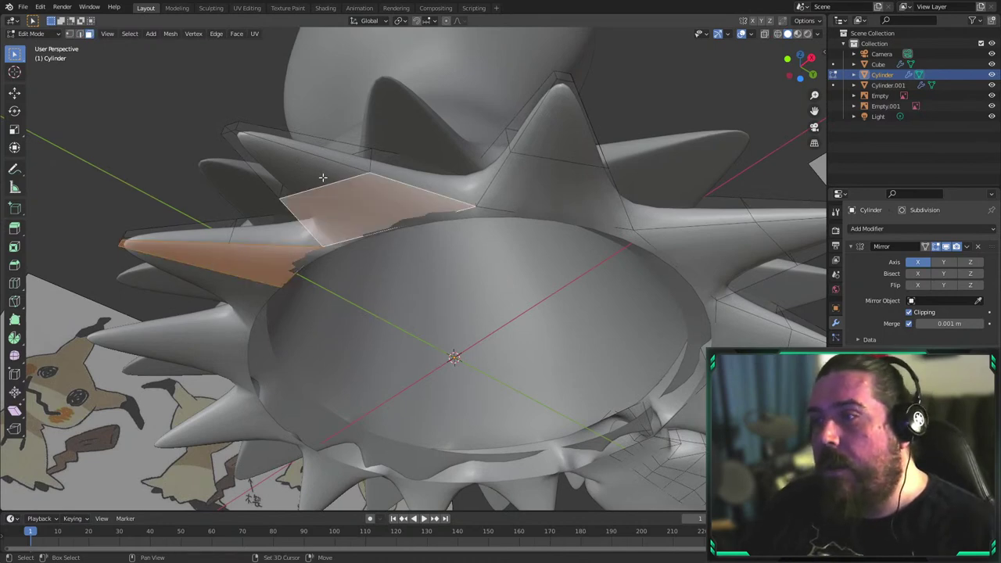
pyautogui.keyDown('shift'); pyautogui.click(323, 178); pyautogui.keyUp('shift')
pyautogui.keyDown('shift'); pyautogui.click(556, 196); pyautogui.keyUp('shift')
pyautogui.keyDown('shift'); pyautogui.click(565, 149); pyautogui.keyUp('shift')
pyautogui.keyDown('shift'); pyautogui.click(669, 253); pyautogui.keyUp('shift')
pyautogui.keyDown('shift'); pyautogui.click(780, 230); pyautogui.keyUp('shift')
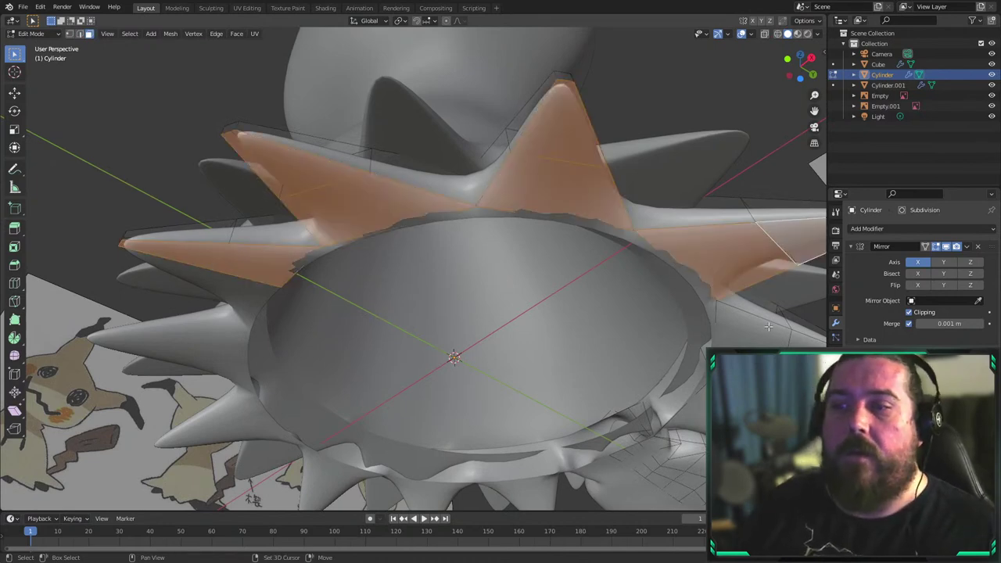
# Move the selected underside faces of the skirt's spikes along Z to adjust the spikes' thickness
pyautogui.moveTo(751, 324); pyautogui.dragTo(341, 335, button='middle')
pyautogui.press('g')
pyautogui.press('z')
pyautogui.click(552, 212)
# Add one centred edge loop around the thickness of the skirt's spikes, leave mesh editing and clear the selection
pyautogui.hotkey('ctrl', 'r')
pyautogui.click(344, 333)
pyautogui.rightClick(344, 332)
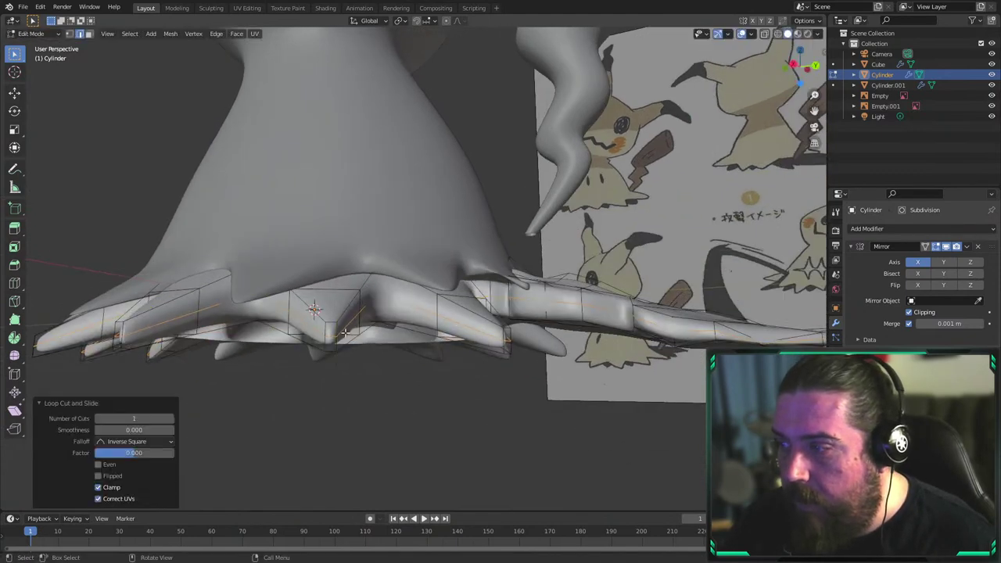
pyautogui.moveTo(441, 425); pyautogui.dragTo(462, 407, button='middle')
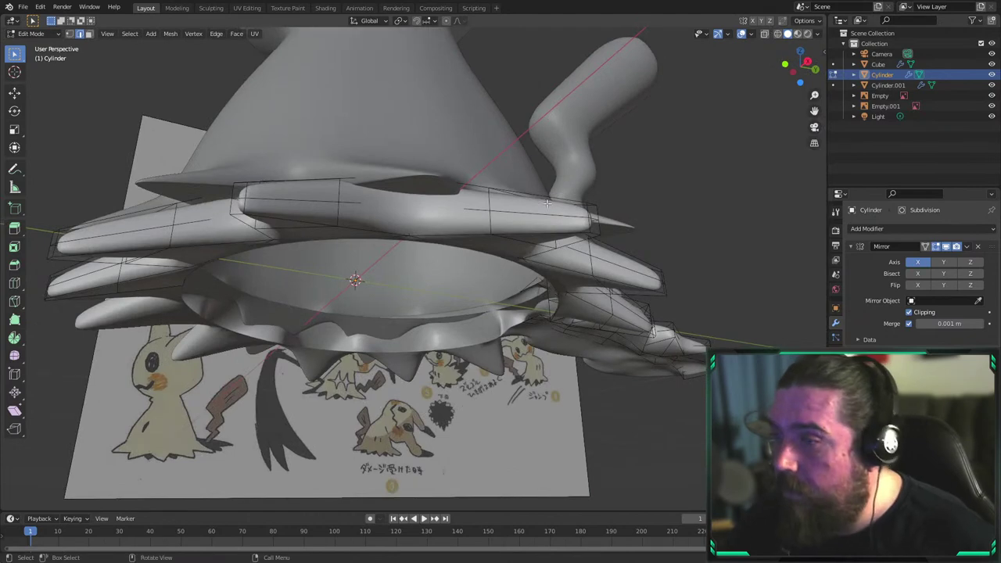
pyautogui.press('Tab')
pyautogui.moveTo(187, 199); pyautogui.dragTo(207, 207, button='middle')
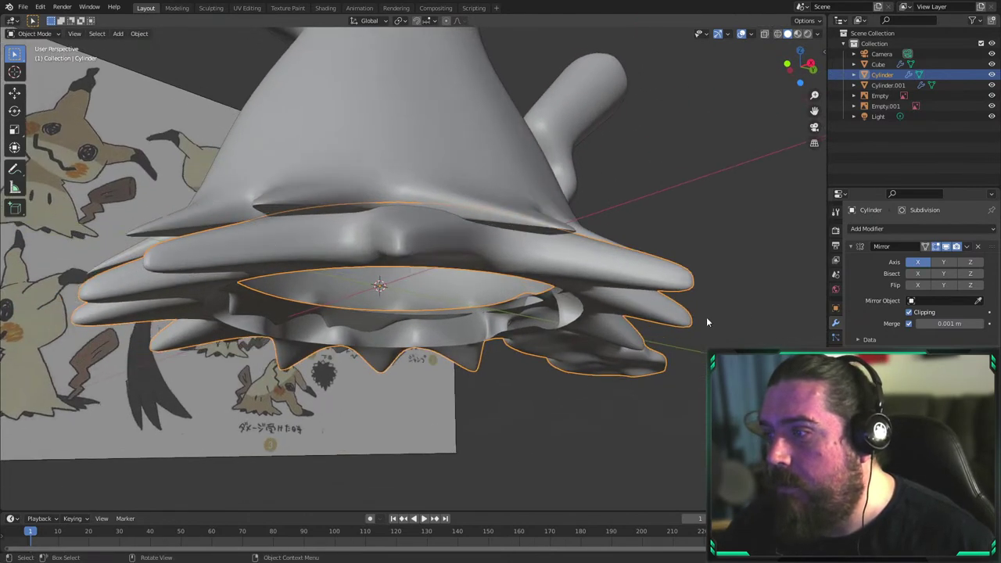
pyautogui.click(706, 318)
# Examine the hem and the overall figure from several angles against the reference images
pyautogui.moveTo(567, 199); pyautogui.dragTo(582, 351, button='middle')
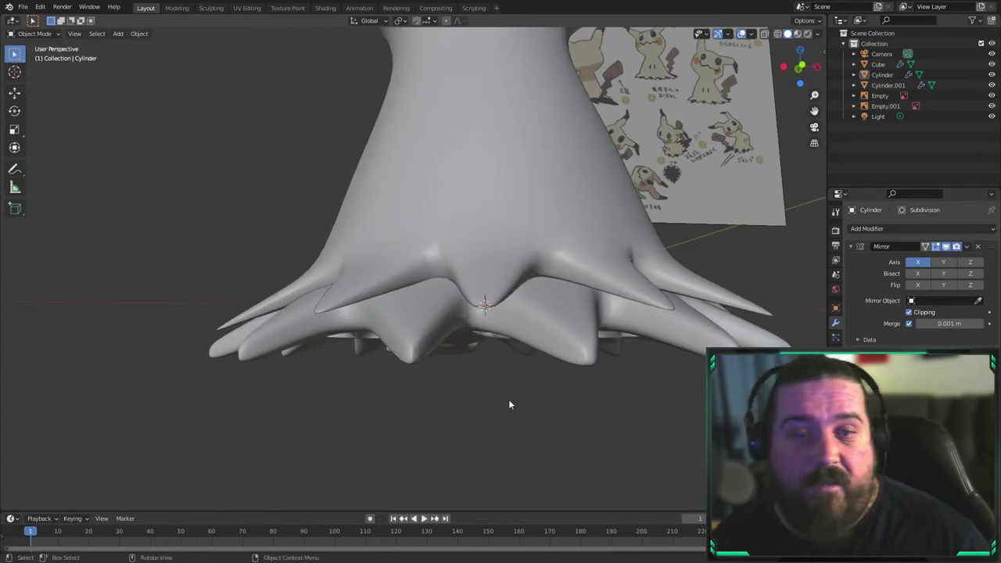
pyautogui.moveTo(375, 357); pyautogui.dragTo(365, 173, button='middle')
pyautogui.scroll(-3, 365, 174)
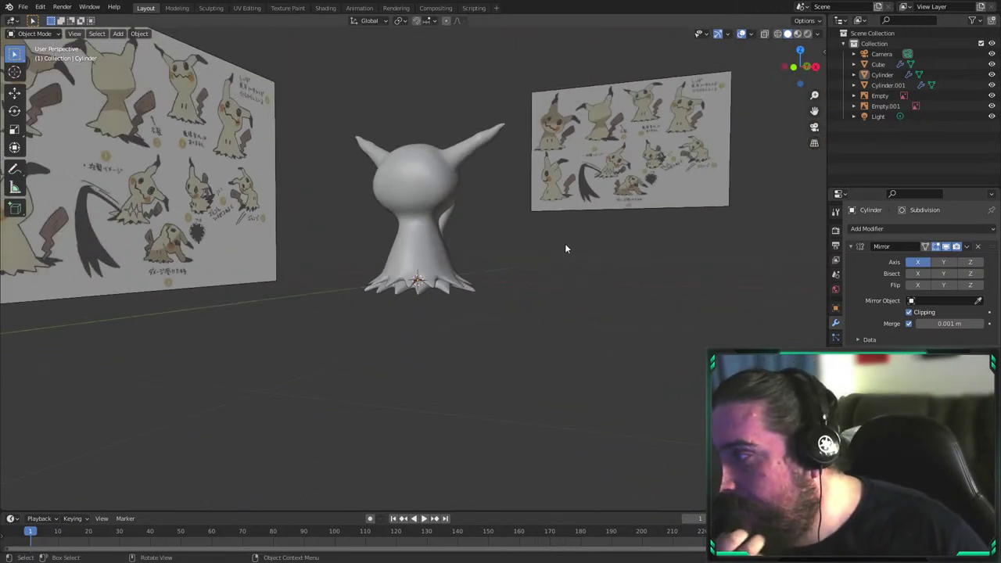
pyautogui.moveTo(496, 211); pyautogui.dragTo(487, 269, button='middle')
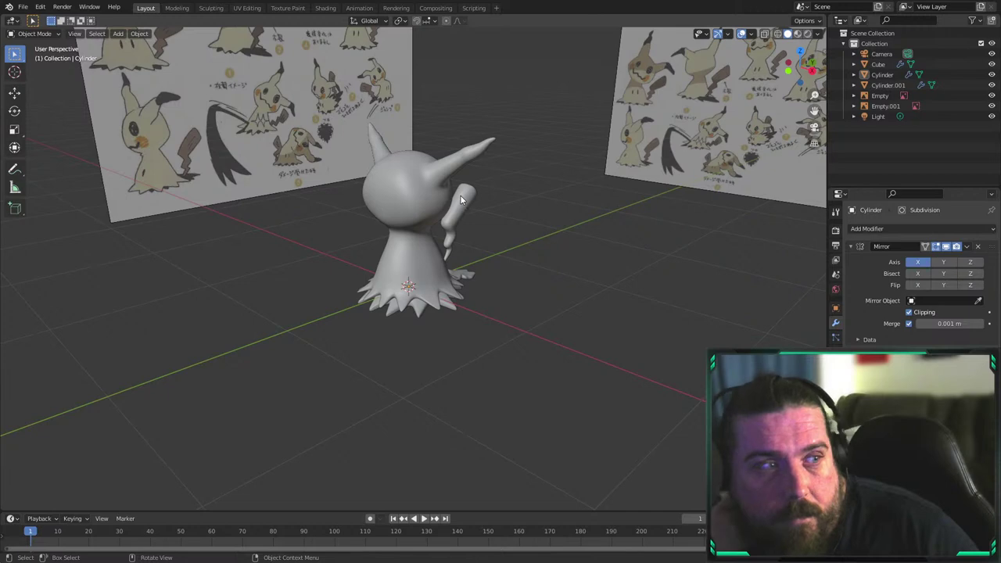
pyautogui.moveTo(495, 249); pyautogui.dragTo(315, 310, button='middle')
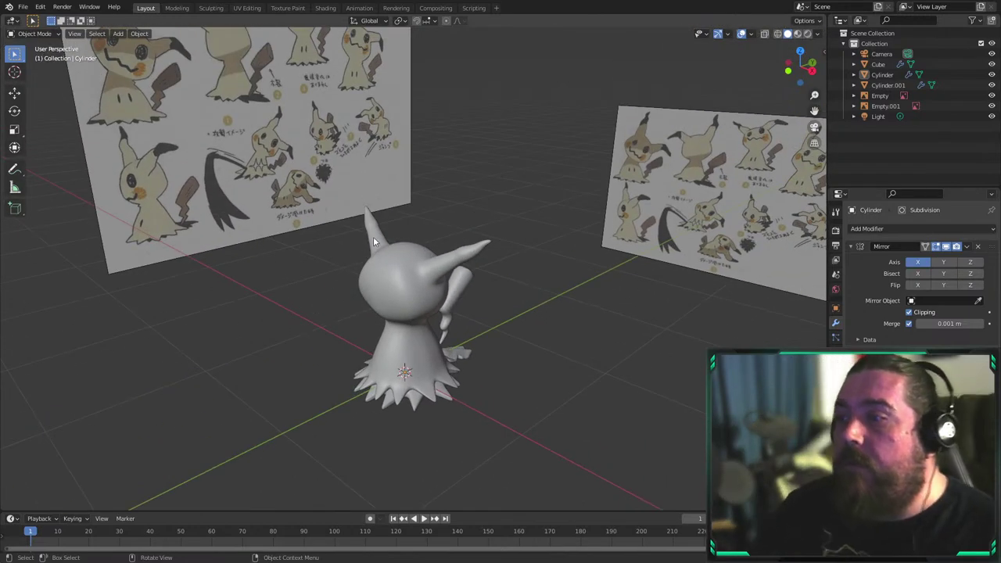
pyautogui.moveTo(564, 266); pyautogui.dragTo(465, 230, button='middle')
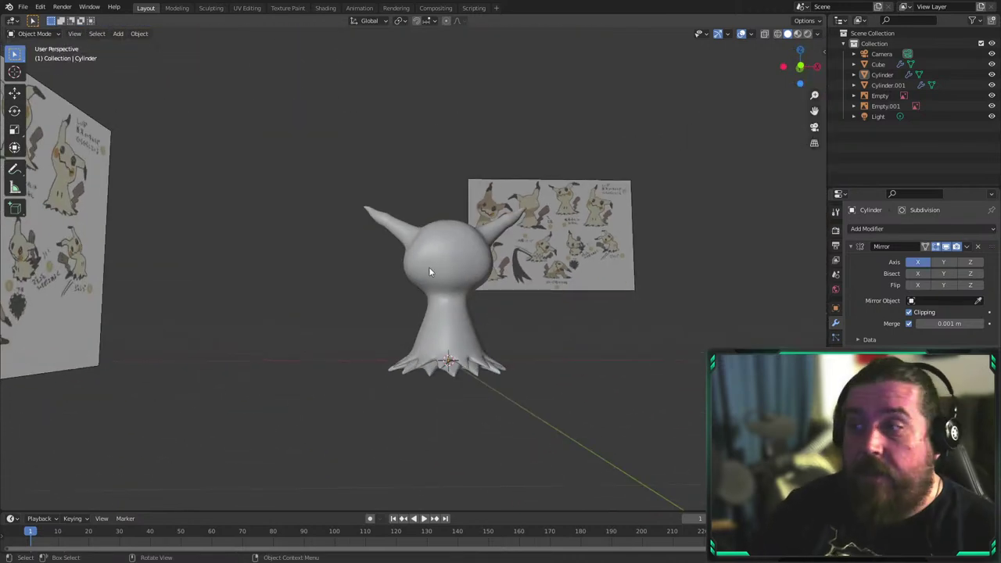
pyautogui.moveTo(562, 274); pyautogui.dragTo(520, 336, button='middle')
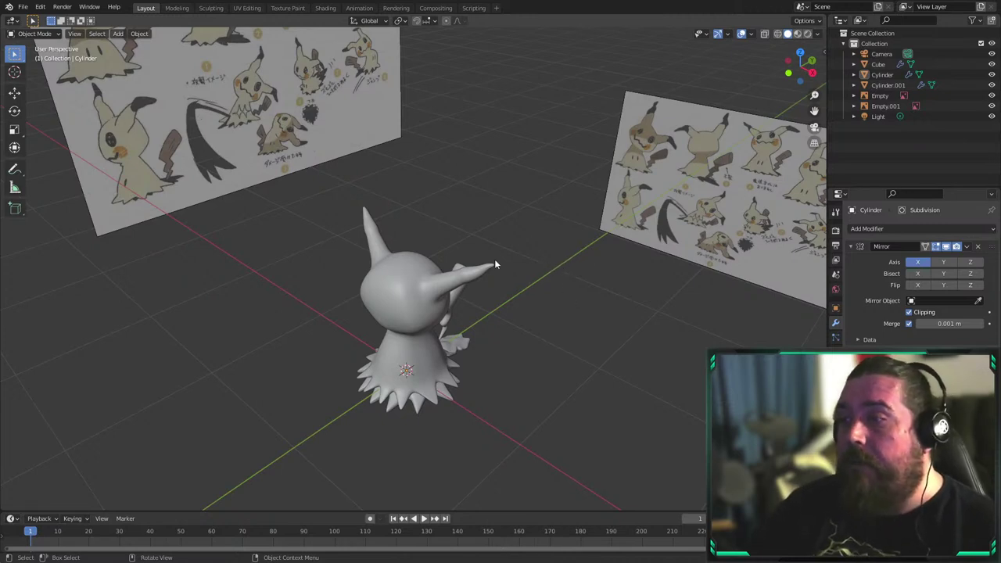
pyautogui.moveTo(495, 264); pyautogui.dragTo(165, 271, button='middle')
# Select the body and inspect the head's mesh and smoothed shape
pyautogui.press('Tab')
pyautogui.scroll(4, 477, 277)
pyautogui.press('Tab')
pyautogui.click(432, 258)
pyautogui.press('Tab')
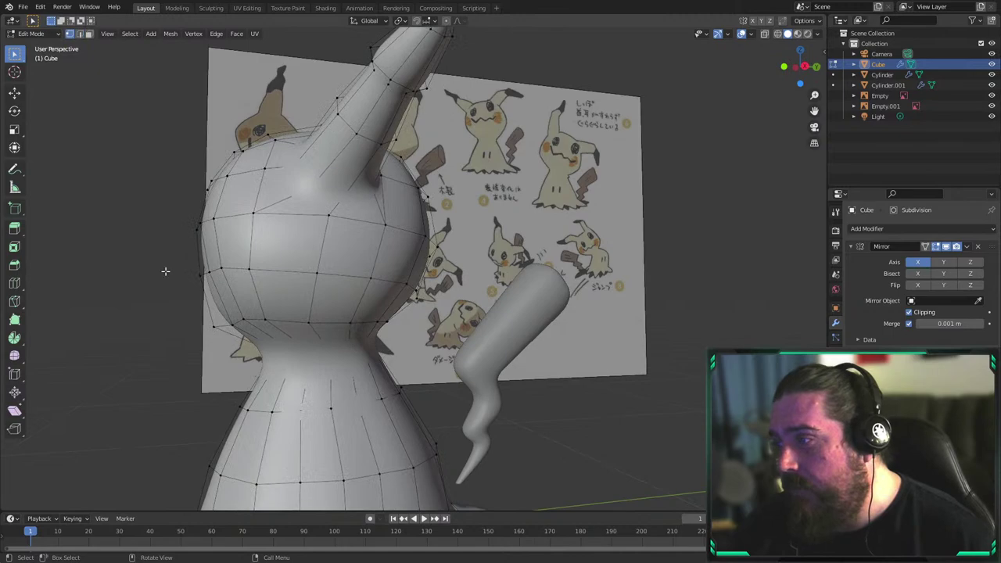
pyautogui.press('Tab')
pyautogui.moveTo(226, 286); pyautogui.dragTo(424, 372, button='middle')
pyautogui.scroll(-4, 487, 277)
# Move the head's lower outer cheek face horizontally by about 0.008 m on X and 0.0025 m on Y
pyautogui.press('Tab')
pyautogui.scroll(3, 424, 372)
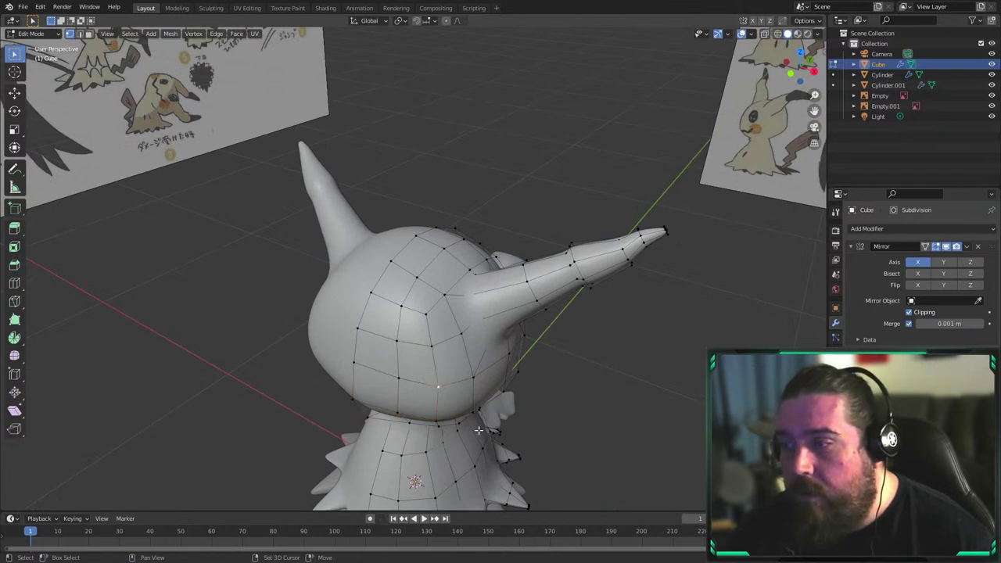
pyautogui.moveTo(463, 406); pyautogui.dragTo(476, 372, button='middle')
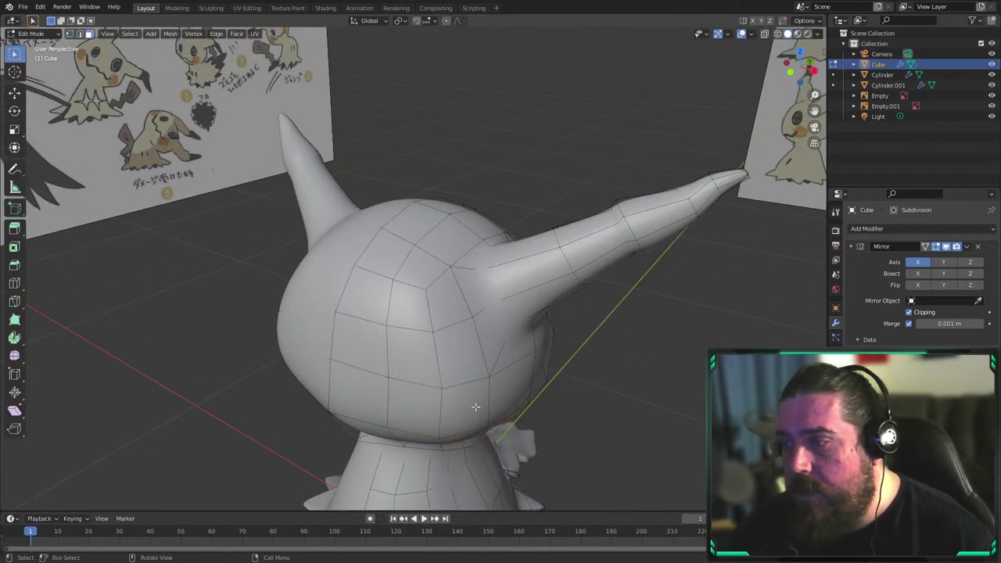
pyautogui.click(476, 407)
pyautogui.press('1')
pyautogui.moveTo(534, 405); pyautogui.dragTo(601, 409, button='middle')
pyautogui.press('g')
pyautogui.hotkey('shift', 'z')
pyautogui.click(646, 402)
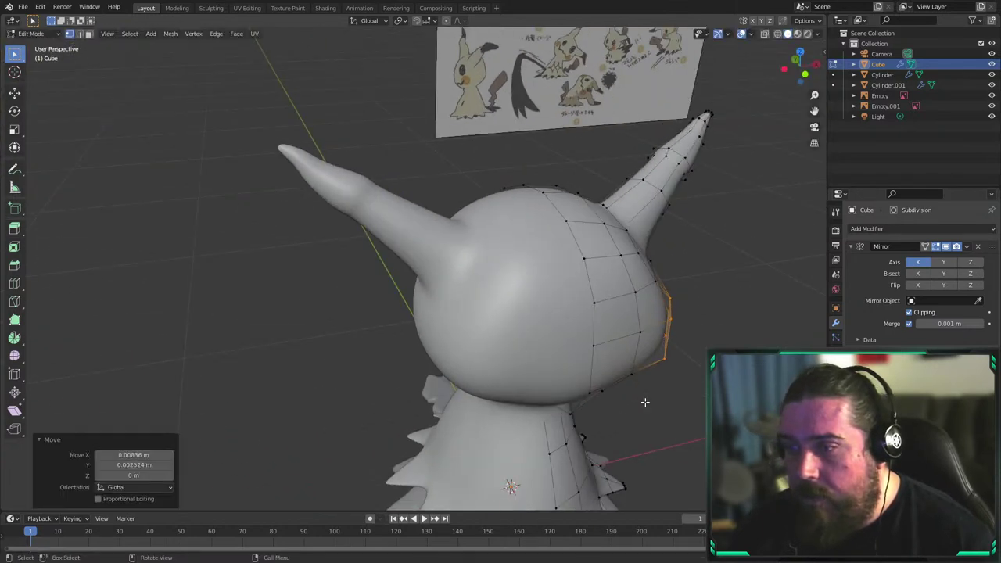
# Scale the cheek face by 1.164, leave mesh editing and check the head's shape with nothing selected
pyautogui.press('s')
pyautogui.click(733, 326)
pyautogui.moveTo(732, 326); pyautogui.dragTo(706, 344, button='middle')
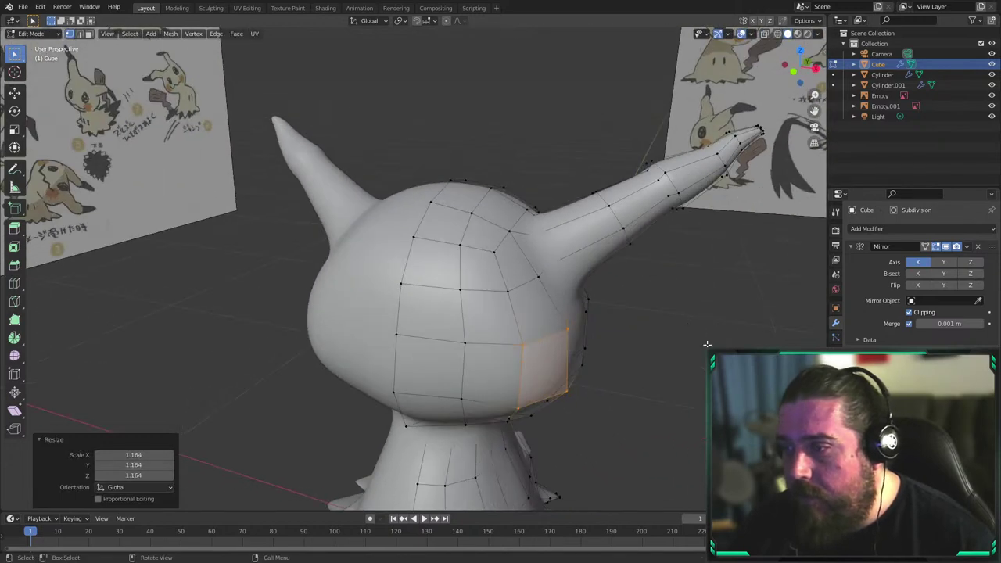
pyautogui.click(707, 345)
pyautogui.press('Tab')
pyautogui.moveTo(539, 339); pyautogui.dragTo(294, 252, button='middle')
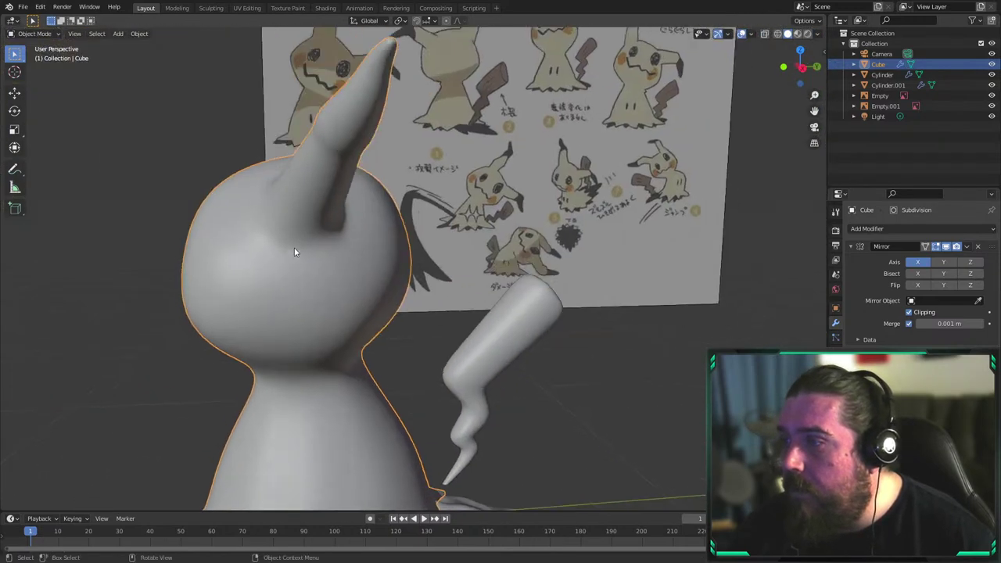
pyautogui.scroll(-5, 296, 234)
pyautogui.moveTo(346, 275); pyautogui.dragTo(503, 355, button='middle')
pyautogui.click(684, 320)
pyautogui.scroll(3, 572, 338)
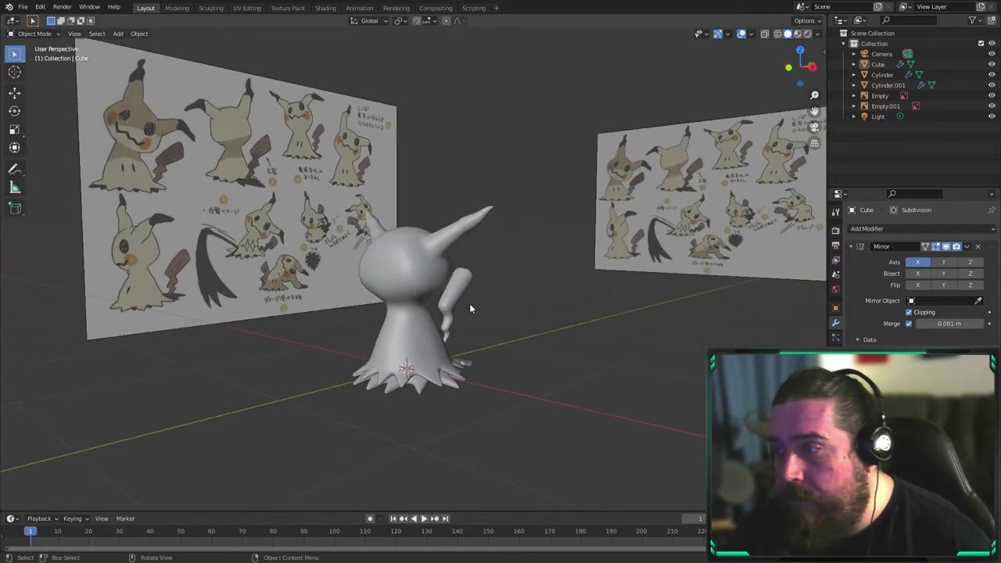
# Start editing the body's mesh in edge selection with the Subdivision modifier's edit-mode display turned off
pyautogui.scroll(4, 547, 325)
pyautogui.scroll(-5, 548, 326)
pyautogui.click(409, 302)
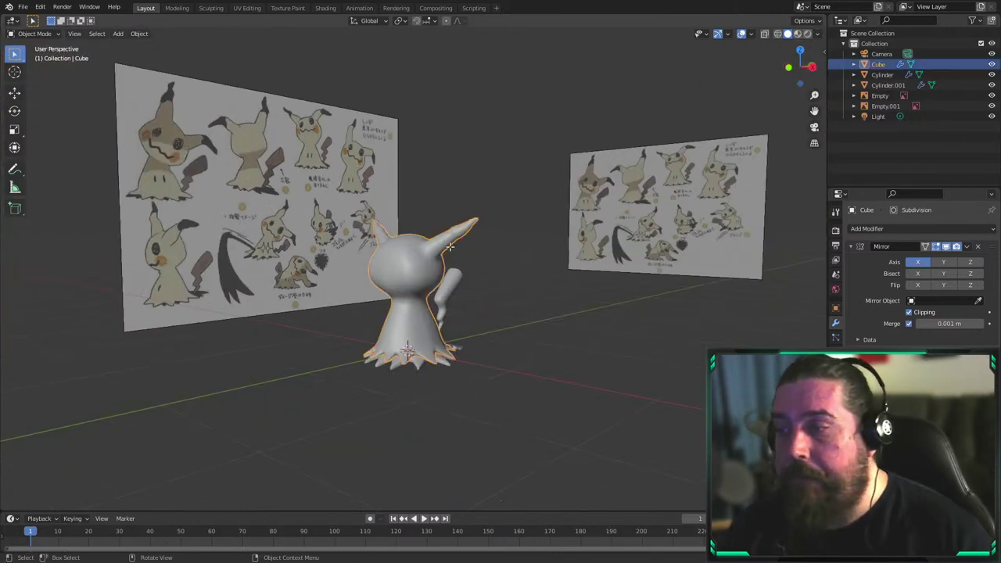
pyautogui.press('Tab')
pyautogui.scroll(5, 450, 247)
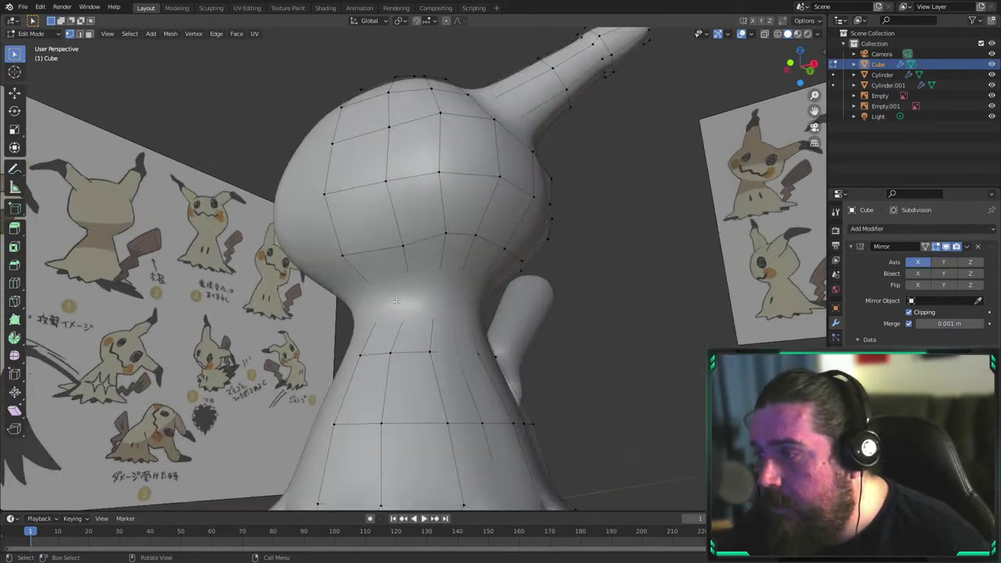
pyautogui.moveTo(396, 301); pyautogui.dragTo(379, 338, button='middle')
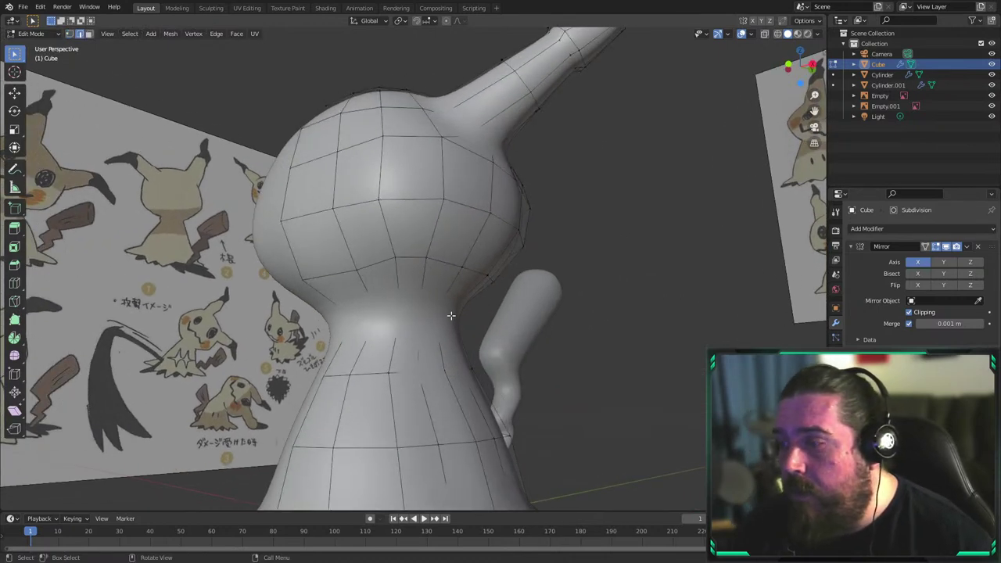
pyautogui.click(936, 356)
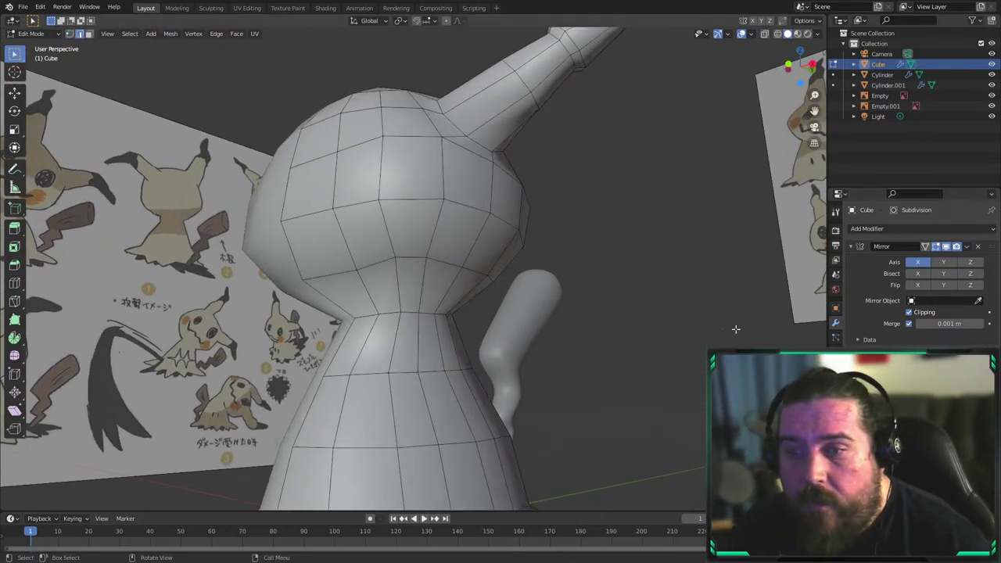
# Mark the edge loop around the neck, between the head and the skirt, as a seam
pyautogui.moveTo(495, 239); pyautogui.dragTo(529, 224, button='middle')
pyautogui.keyDown('alt'); pyautogui.click(465, 224); pyautogui.keyUp('alt')
pyautogui.moveTo(464, 225); pyautogui.dragTo(655, 224, button='middle')
pyautogui.hotkey('ctrl', 'e')
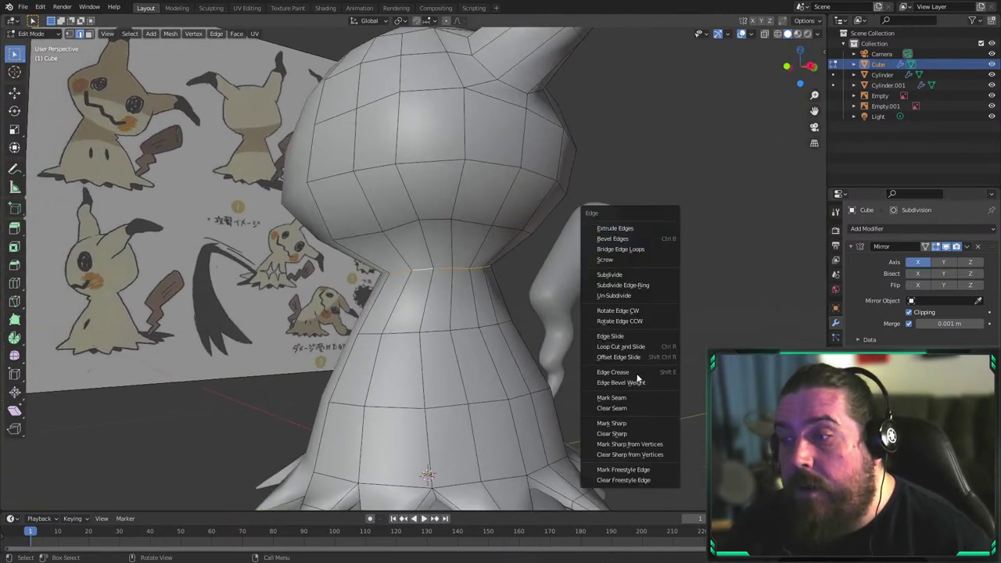
pyautogui.click(659, 398)
# Mark the edges along the body's mirror centre line, over the head and down the skirt, as a seam
pyautogui.moveTo(599, 242); pyautogui.dragTo(515, 235, button='middle')
pyautogui.scroll(-6, 532, 275)
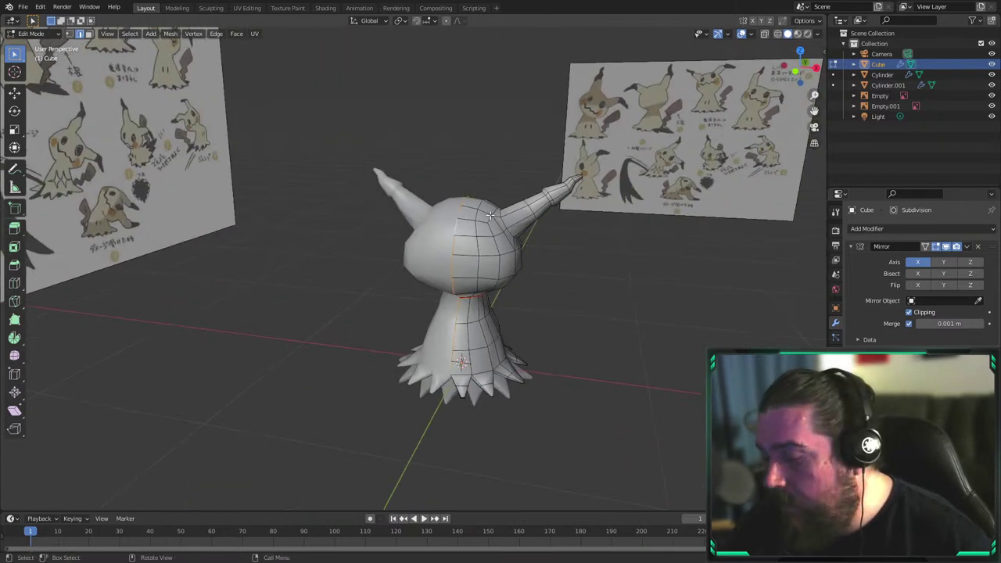
pyautogui.hotkey('ctrl', 'e')
pyautogui.click(489, 215)
pyautogui.moveTo(651, 296); pyautogui.dragTo(540, 262, button='middle')
pyautogui.scroll(4, 365, 183)
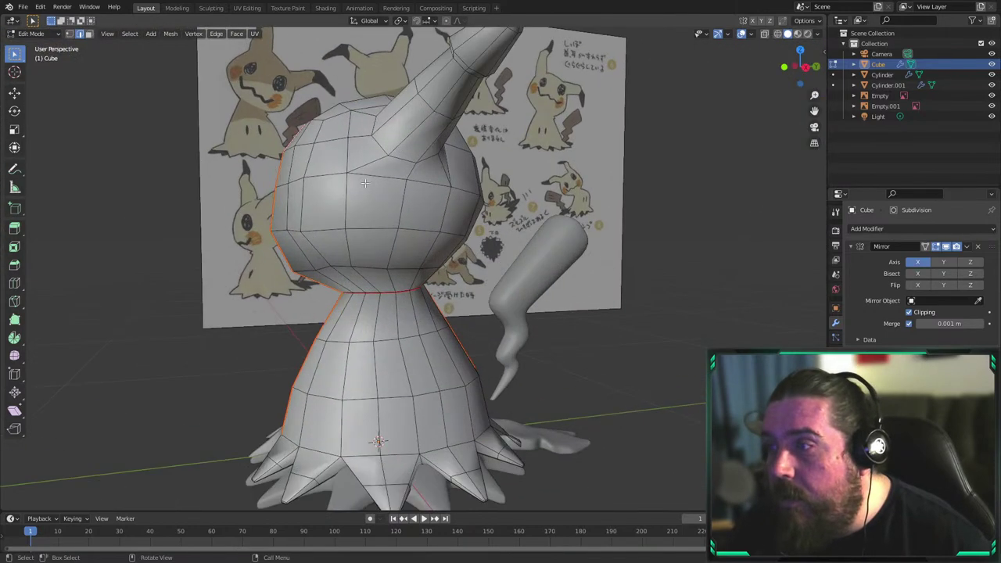
# Mark the edge loop around the base of the ear as a seam
pyautogui.hotkey('alt', 'a')
pyautogui.moveTo(384, 149); pyautogui.dragTo(496, 200, button='middle')
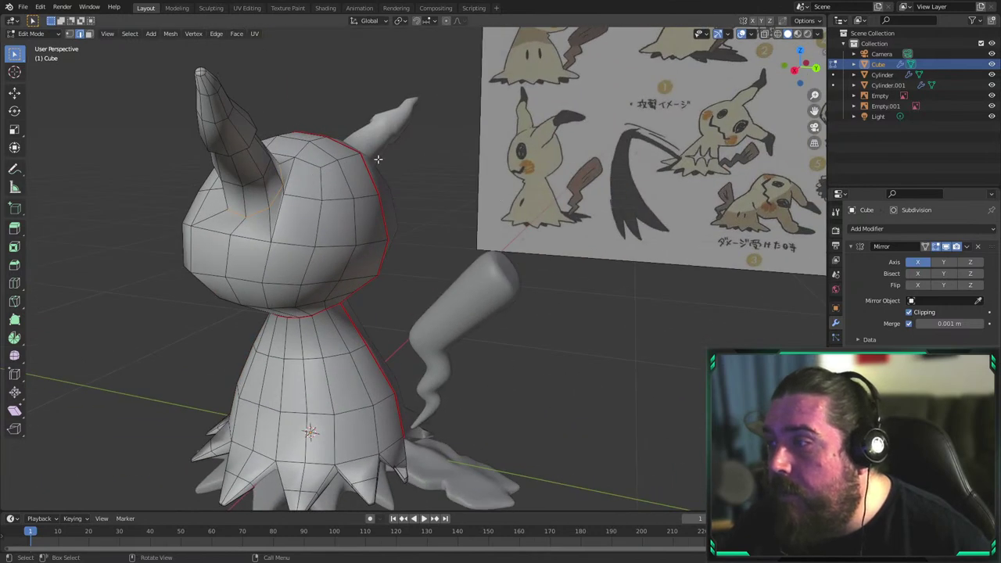
pyautogui.moveTo(378, 158); pyautogui.dragTo(333, 192, button='middle')
pyautogui.hotkey('ctrl', 'e')
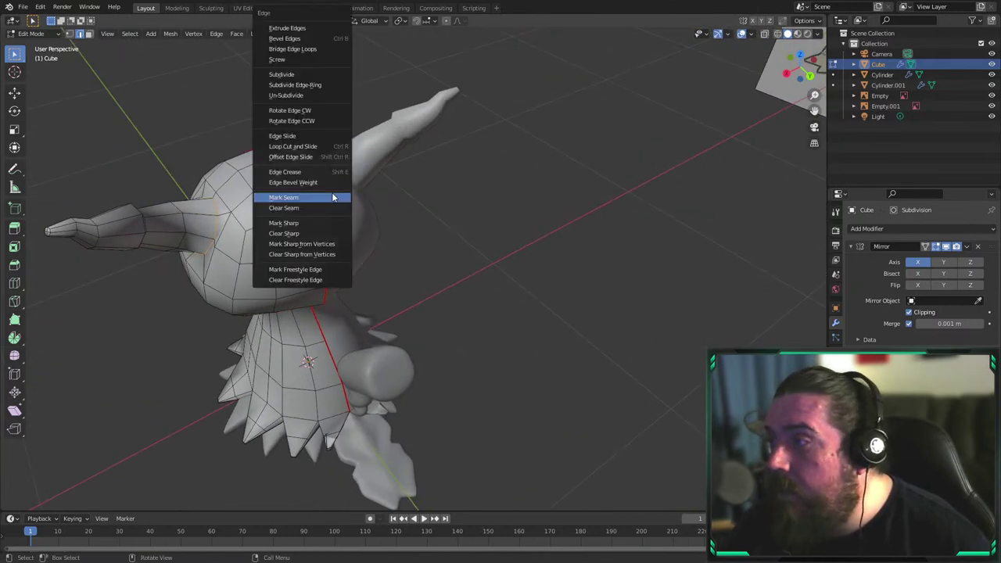
pyautogui.click(332, 197)
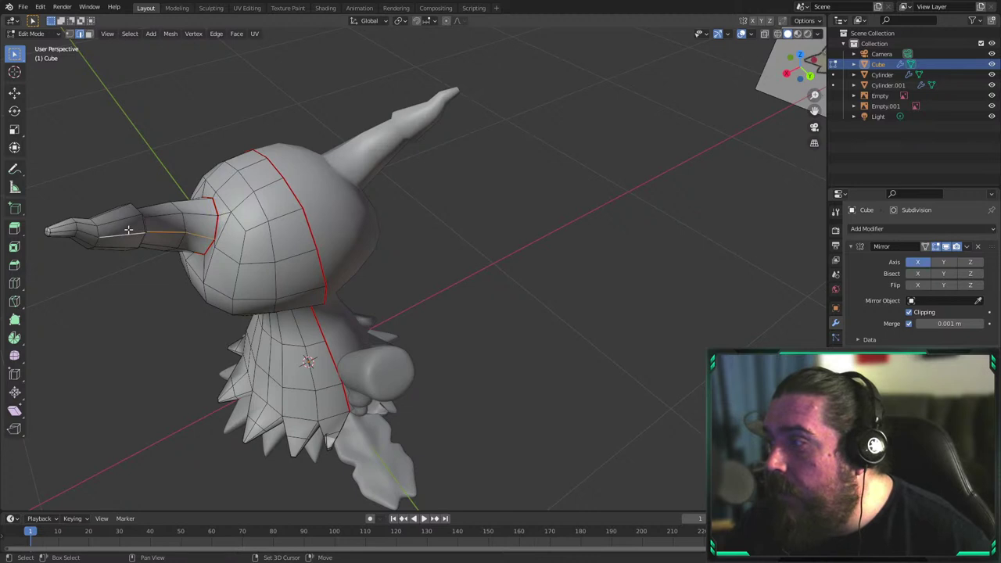
# Select the lengthwise edge path along the back of the ear from its base to the tip and mark it as a seam
pyautogui.keyDown('shift'); pyautogui.moveTo(128, 230); pyautogui.dragTo(280, 245, button='middle'); pyautogui.keyUp('shift')
pyautogui.scroll(1, 280, 246)
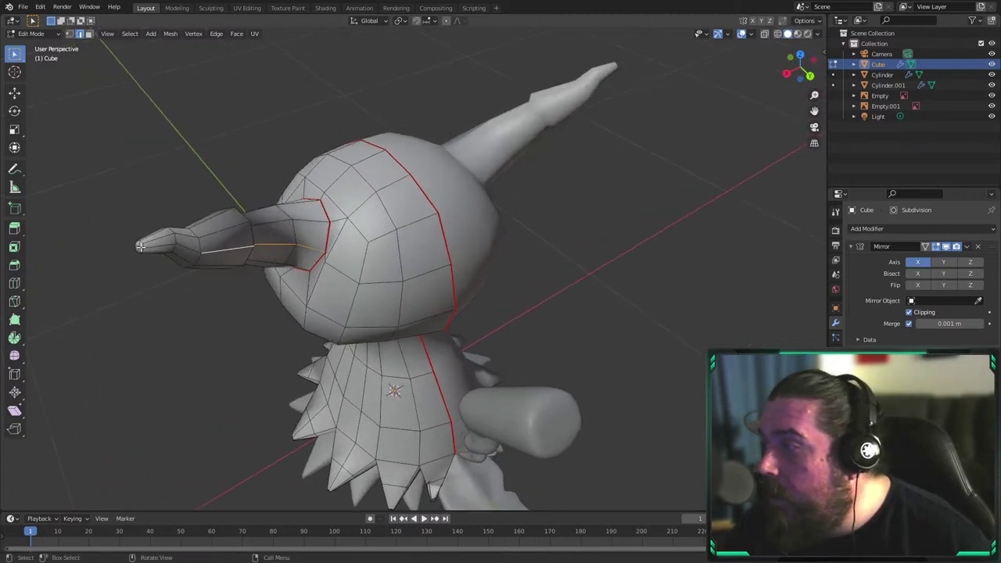
pyautogui.scroll(2, 272, 263)
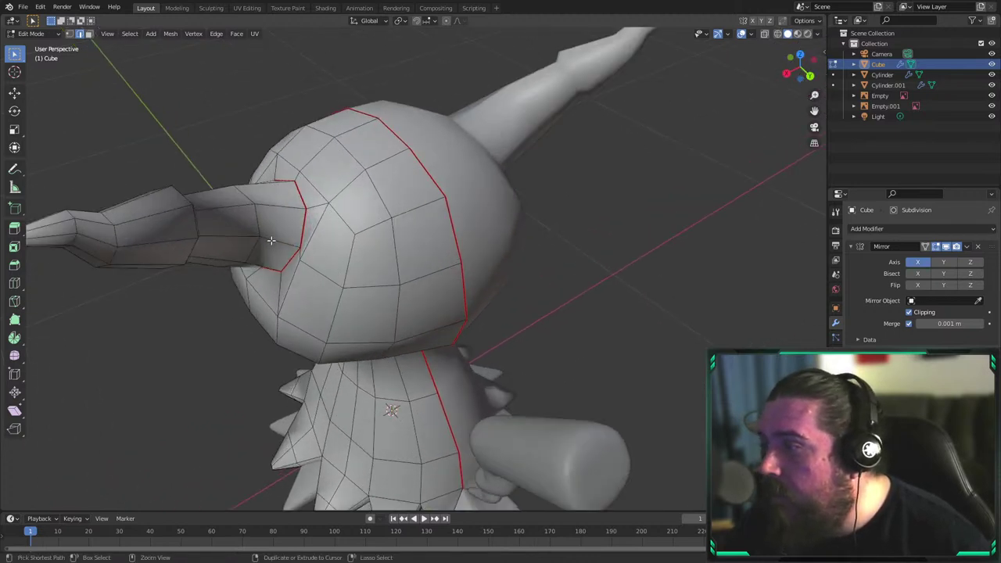
pyautogui.keyDown('ctrl'); pyautogui.click(271, 240); pyautogui.keyUp('ctrl')
pyautogui.moveTo(406, 255); pyautogui.dragTo(241, 252, button='middle')
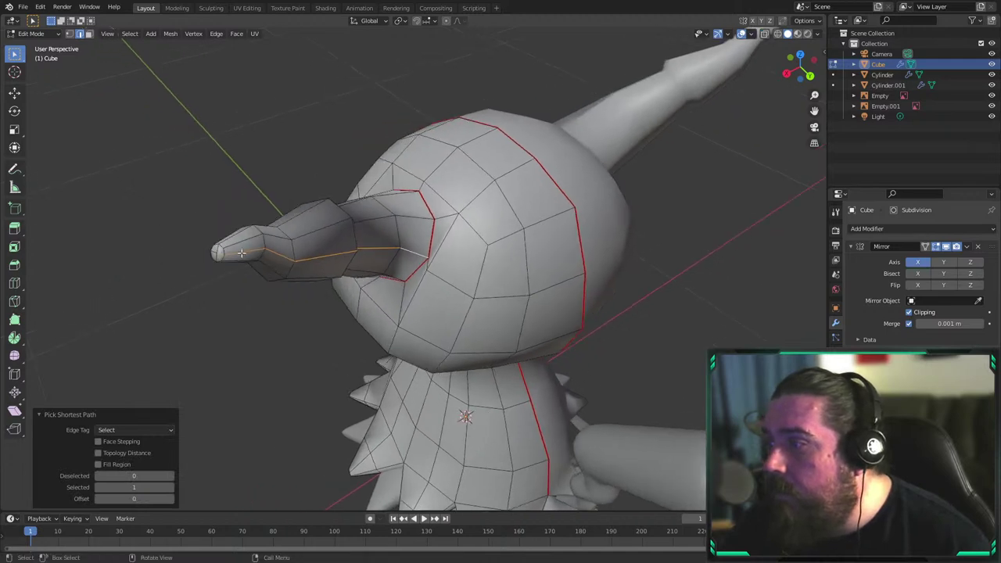
pyautogui.moveTo(437, 264); pyautogui.dragTo(523, 257, button='middle')
pyautogui.moveTo(451, 207); pyautogui.dragTo(388, 304, button='middle')
pyautogui.hotkey('ctrl', 'e')
pyautogui.click(586, 258)
# Select the lower rim edges of the outer skirt's ragged hem and mark them as a seam
pyautogui.scroll(3, 551, 347)
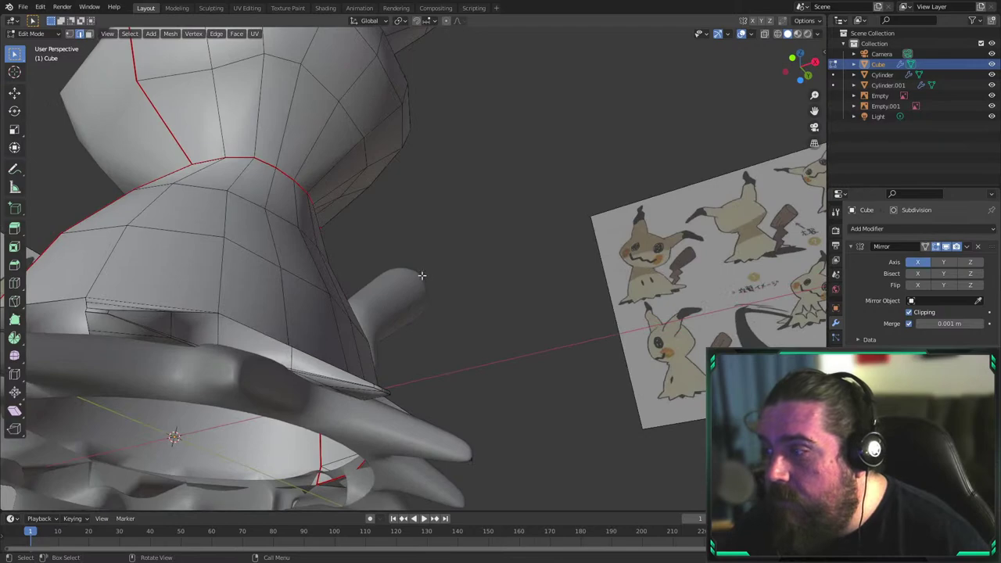
pyautogui.moveTo(422, 275); pyautogui.dragTo(324, 330, button='middle')
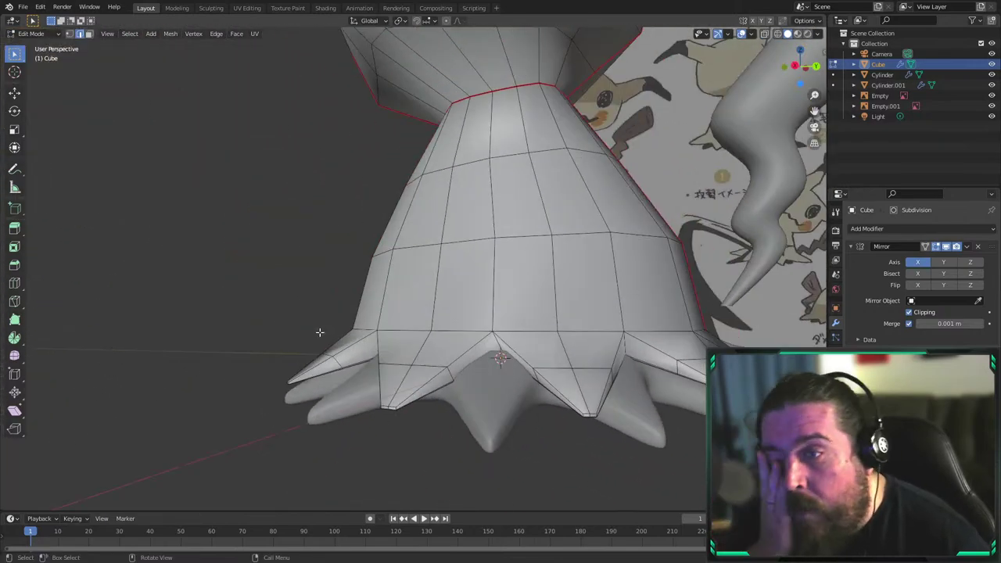
pyautogui.moveTo(451, 373); pyautogui.dragTo(316, 302, button='middle')
pyautogui.moveTo(592, 319); pyautogui.dragTo(514, 360, button='middle')
pyautogui.scroll(-4, 607, 328)
pyautogui.scroll(2, 590, 328)
pyautogui.moveTo(588, 329); pyautogui.dragTo(575, 394, button='middle')
pyautogui.moveTo(437, 273); pyautogui.dragTo(386, 293, button='middle')
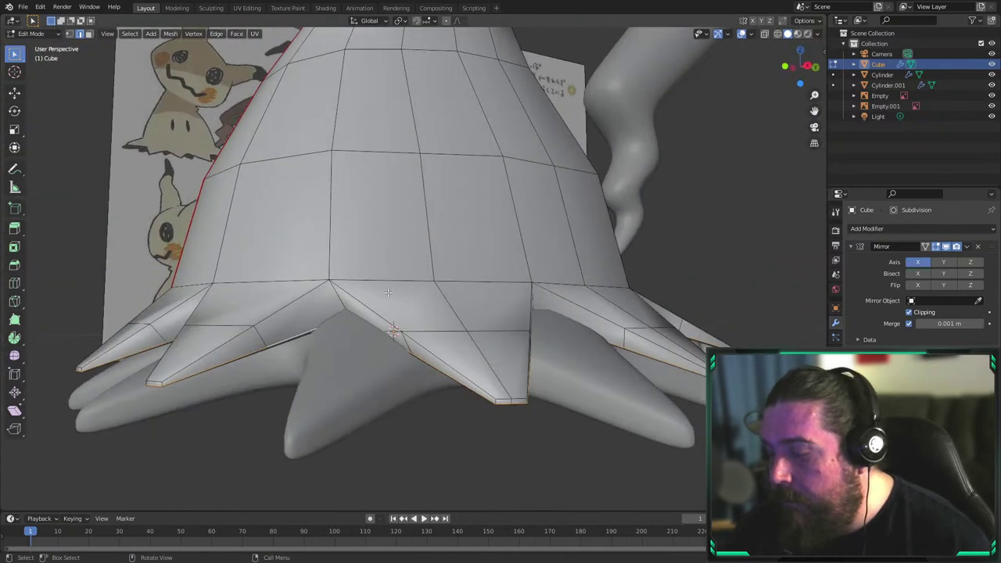
pyautogui.rightClick(386, 293)
pyautogui.click(387, 294)
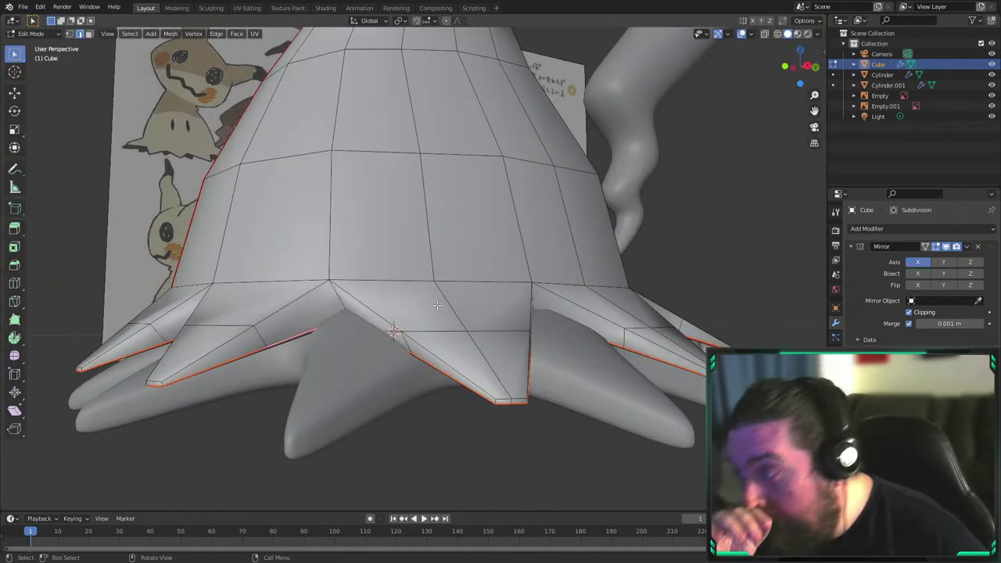
# Deselect the hem edges and examine the seams inside the skirt, around the hem and over the whole body
pyautogui.moveTo(489, 318); pyautogui.dragTo(538, 339, button='middle')
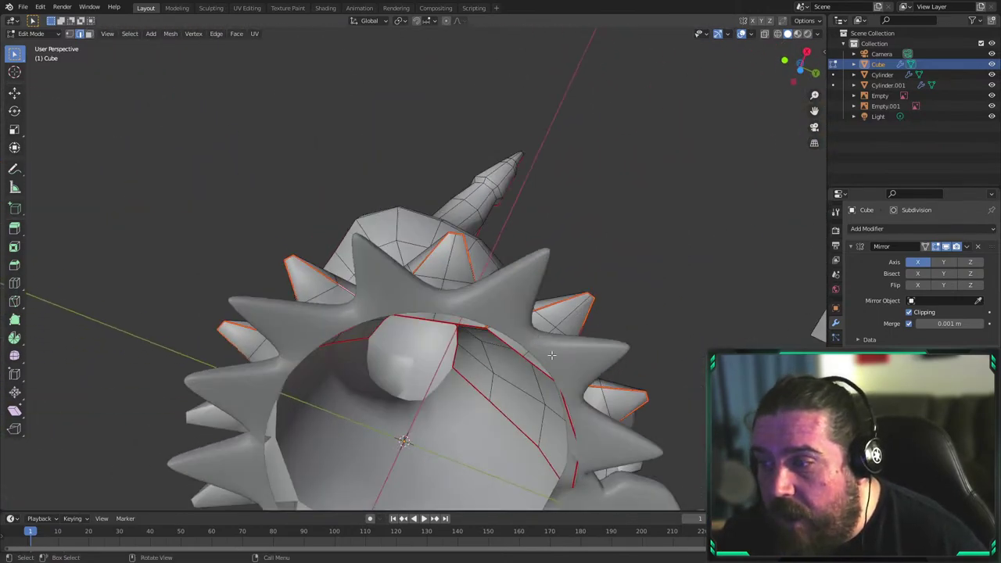
pyautogui.moveTo(577, 414); pyautogui.dragTo(530, 463, button='middle')
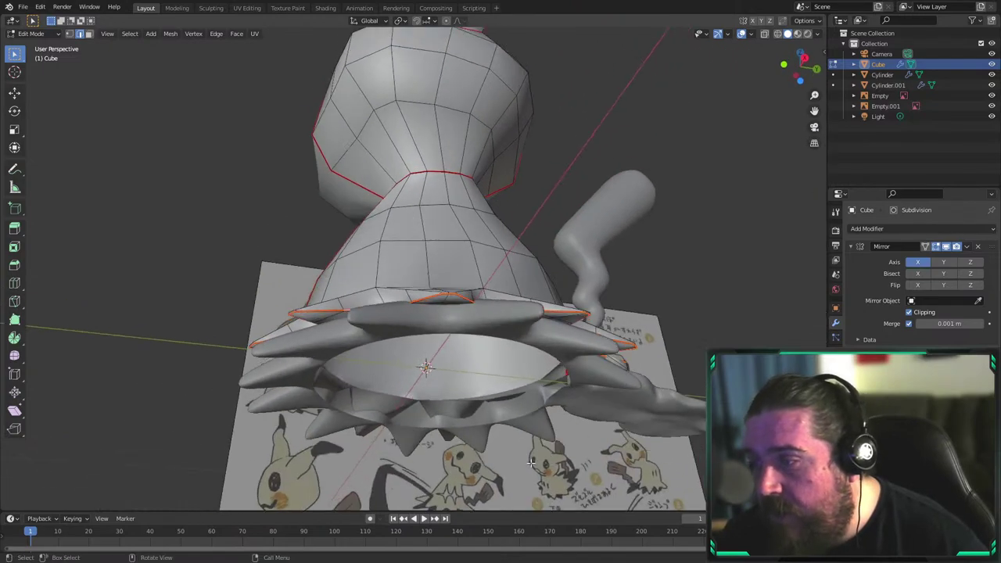
pyautogui.click(713, 286)
pyautogui.moveTo(685, 251); pyautogui.dragTo(669, 267, button='middle')
pyautogui.moveTo(523, 276); pyautogui.dragTo(500, 330, button='middle')
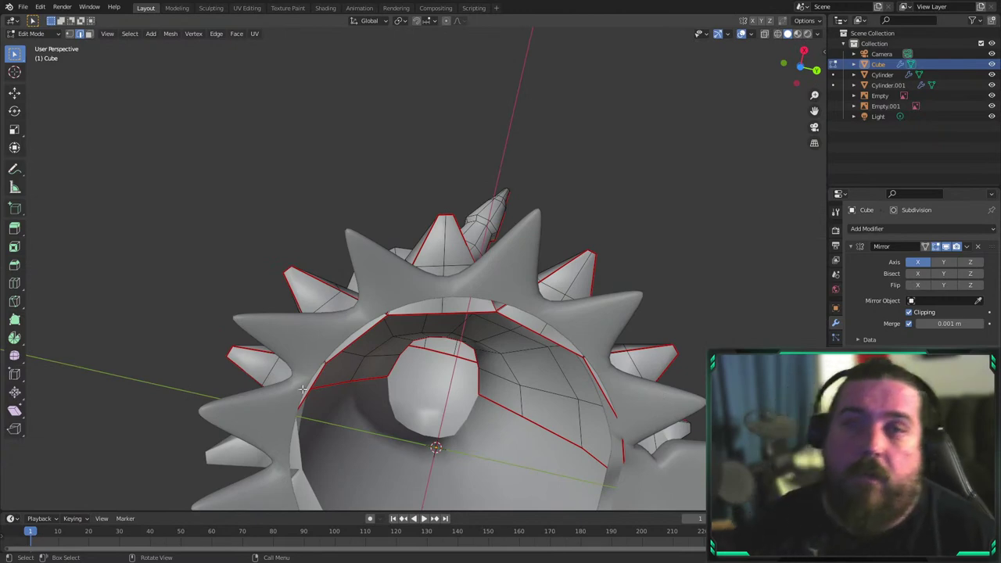
pyautogui.moveTo(269, 361); pyautogui.dragTo(255, 462, button='middle')
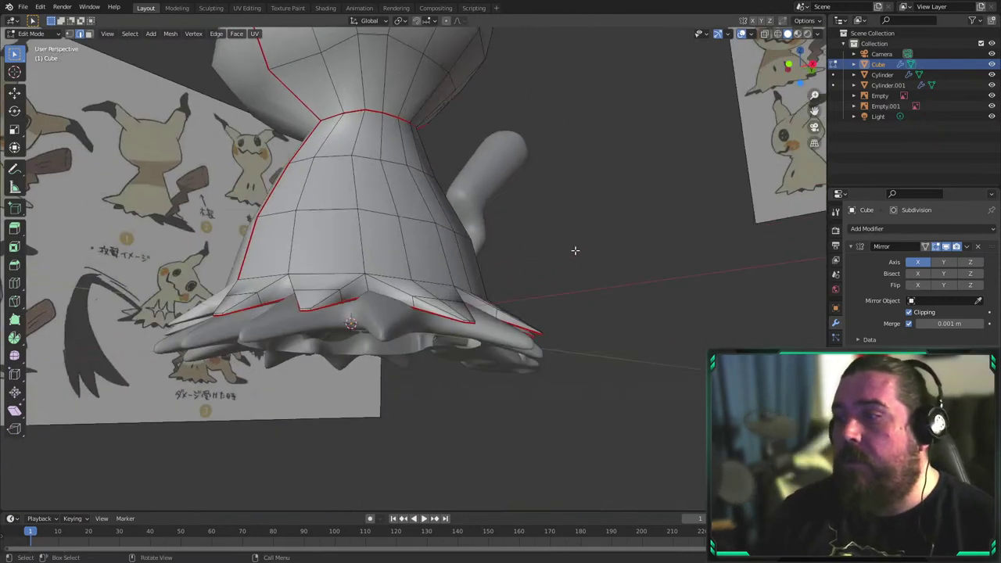
pyautogui.moveTo(575, 250); pyautogui.dragTo(353, 292, button='middle')
pyautogui.scroll(-4, 591, 230)
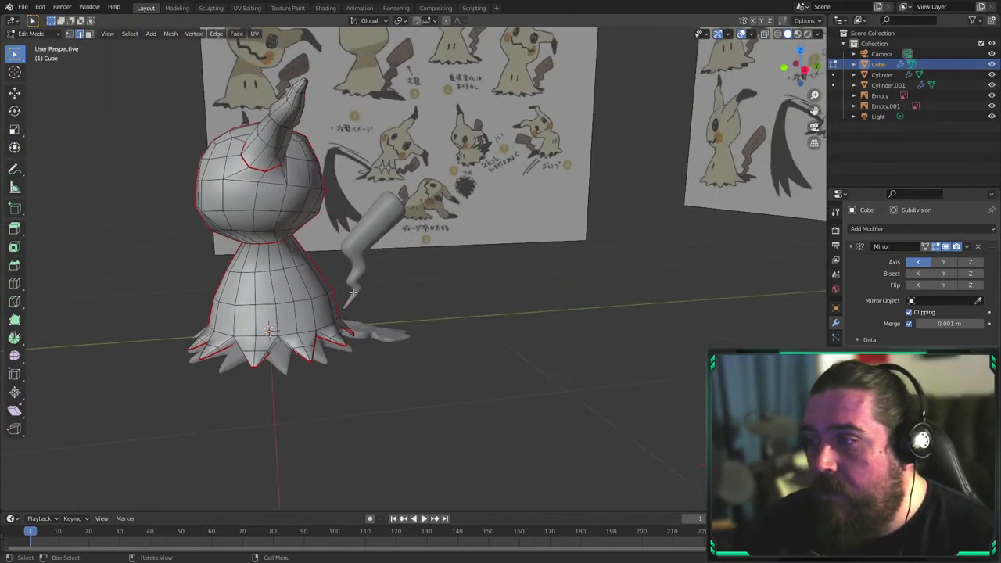
pyautogui.moveTo(443, 244); pyautogui.dragTo(567, 268, button='middle')
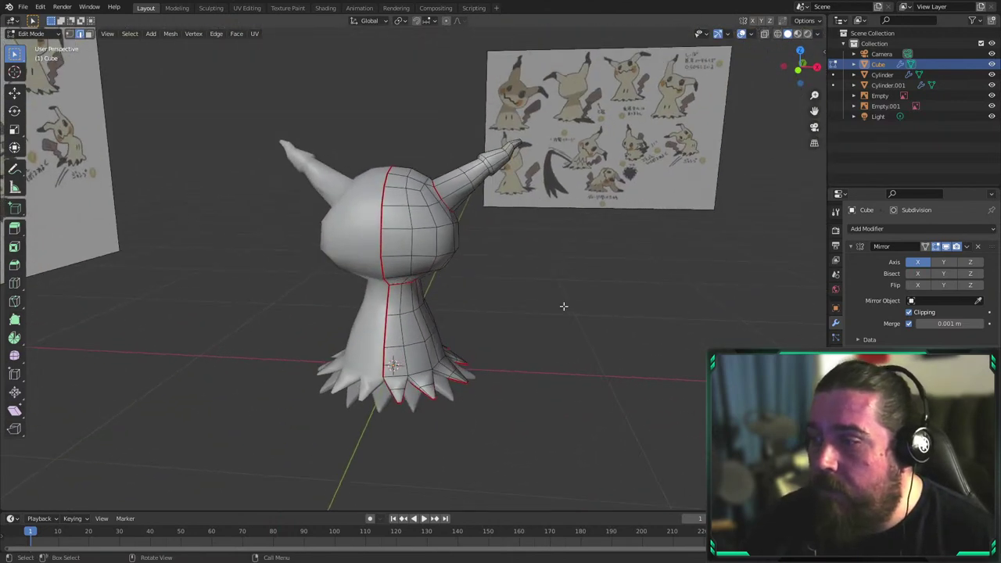
pyautogui.moveTo(563, 306); pyautogui.dragTo(646, 360, button='middle')
# Switch to editing the tail's mesh and mark its lengthwise outer edge loop as a seam
pyautogui.press('Tab')
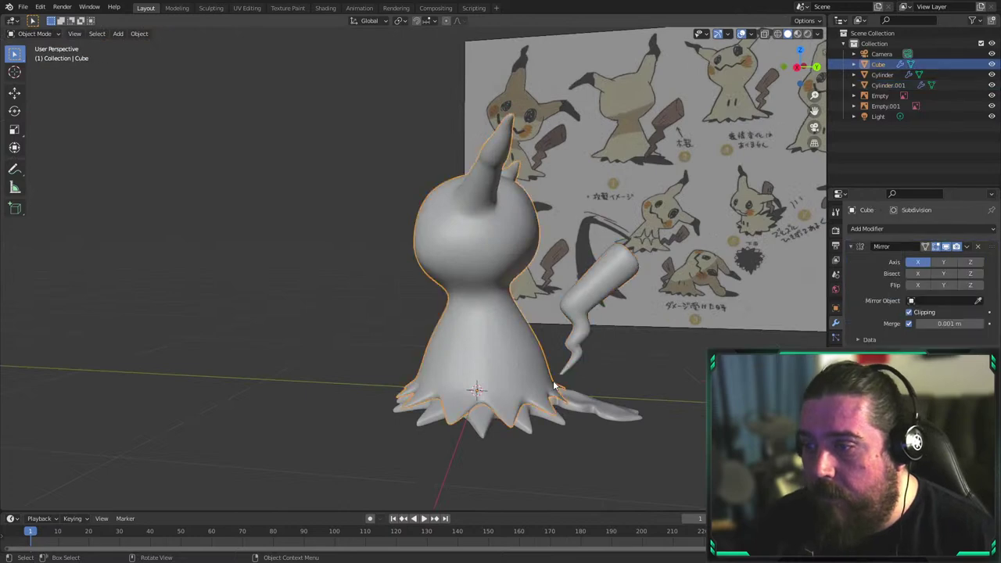
pyautogui.click(612, 403)
pyautogui.click(612, 404)
pyautogui.moveTo(612, 403); pyautogui.dragTo(547, 336, button='middle')
pyautogui.press('Tab')
pyautogui.scroll(5, 488, 288)
pyautogui.scroll(-6, 501, 274)
pyautogui.hotkey('ctrl', 'e')
pyautogui.click(607, 349)
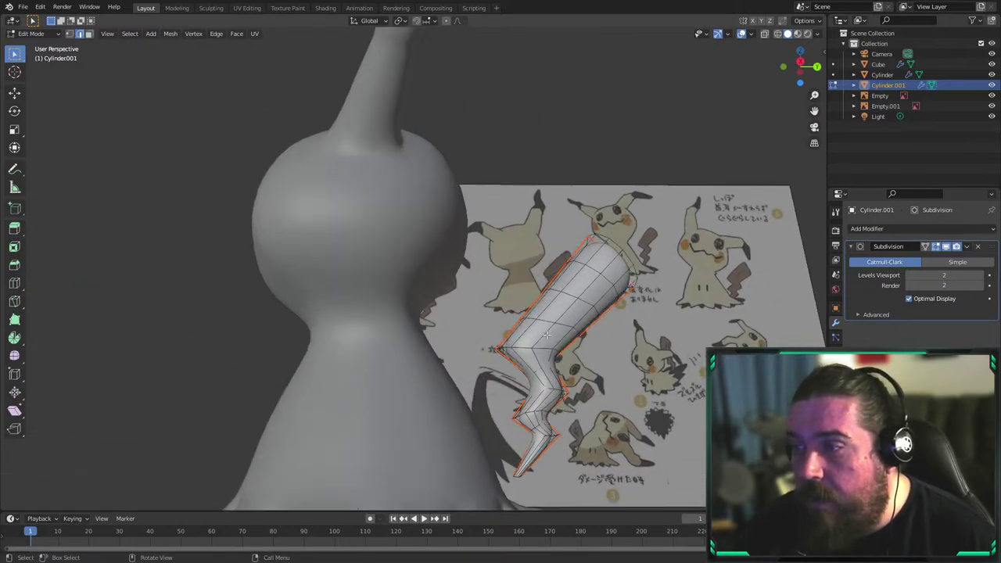
# Mark the edge loop around the tail's upper bend as a seam and leave mesh editing
pyautogui.hotkey('ctrl', 'r')
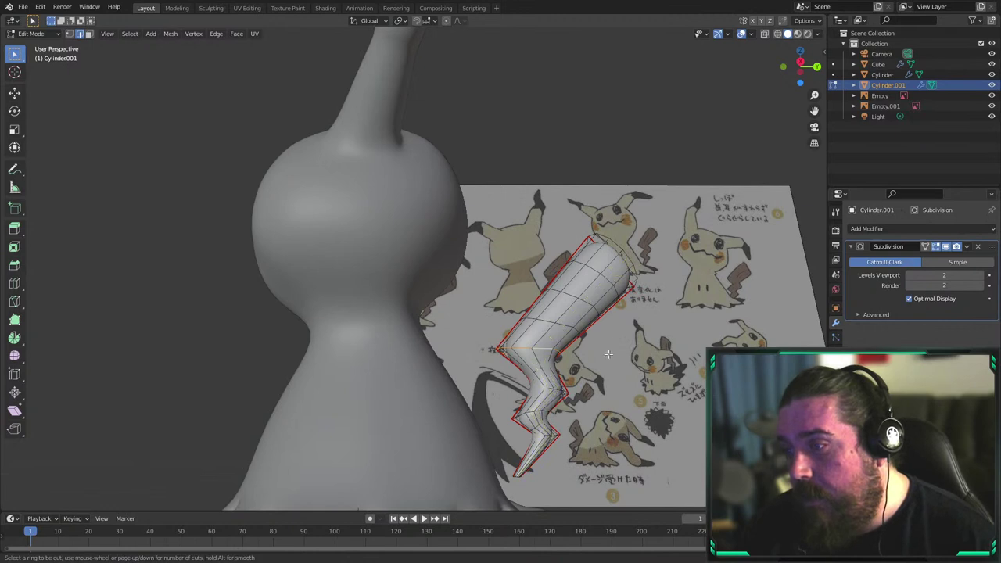
pyautogui.hotkey('ctrl', 'e')
pyautogui.click(529, 344)
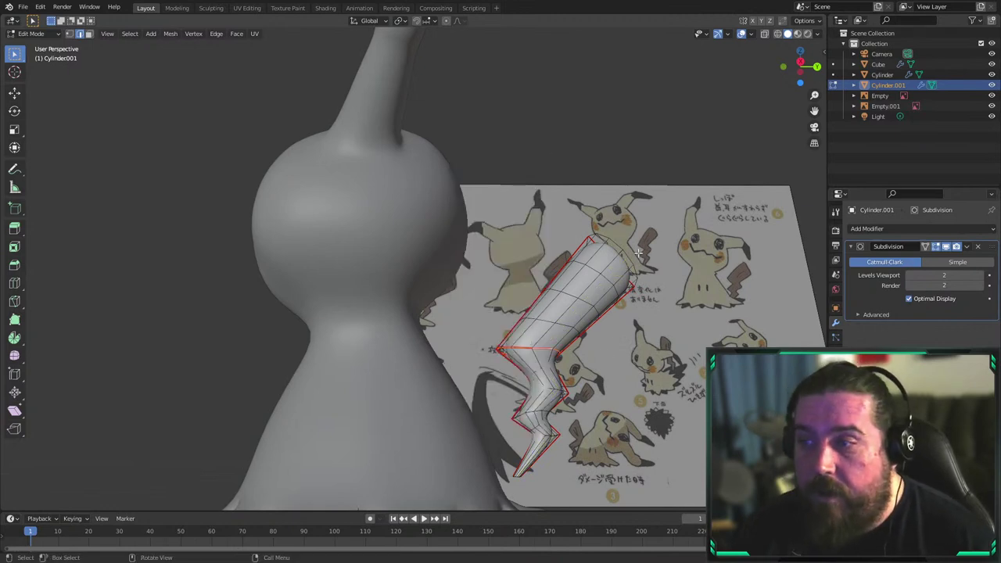
pyautogui.moveTo(639, 253); pyautogui.dragTo(513, 245, button='middle')
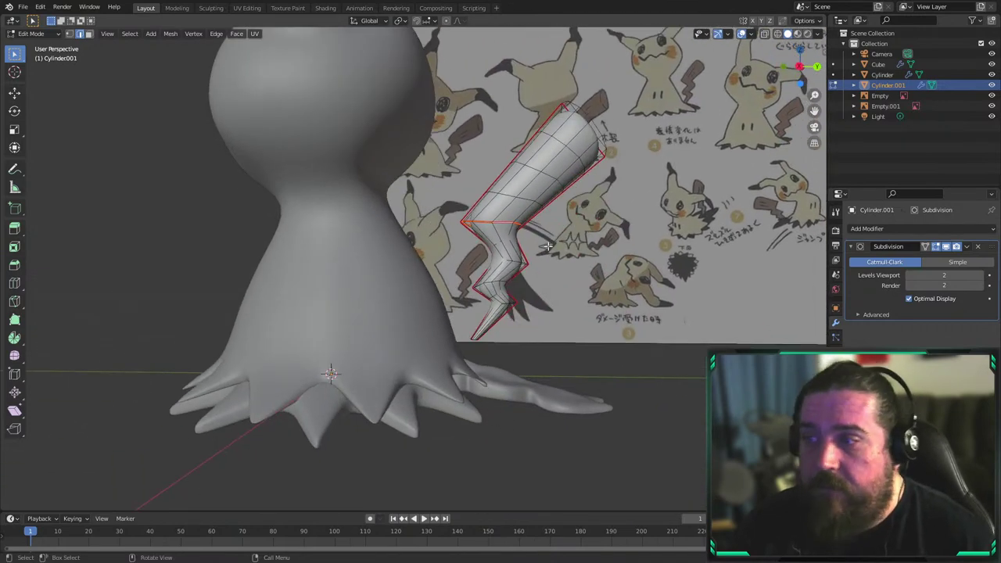
pyautogui.scroll(-3, 463, 263)
pyautogui.moveTo(364, 247); pyautogui.dragTo(547, 333, button='middle')
pyautogui.press('Tab')
# Mark the middle edge loop around the inner skirt's spikes as a seam, leave mesh editing and clear the selection
pyautogui.click(468, 346)
pyautogui.moveTo(467, 386); pyautogui.dragTo(483, 312, button='middle')
pyautogui.scroll(3, 577, 291)
pyautogui.press('Tab')
pyautogui.moveTo(551, 271); pyautogui.dragTo(654, 321, button='middle')
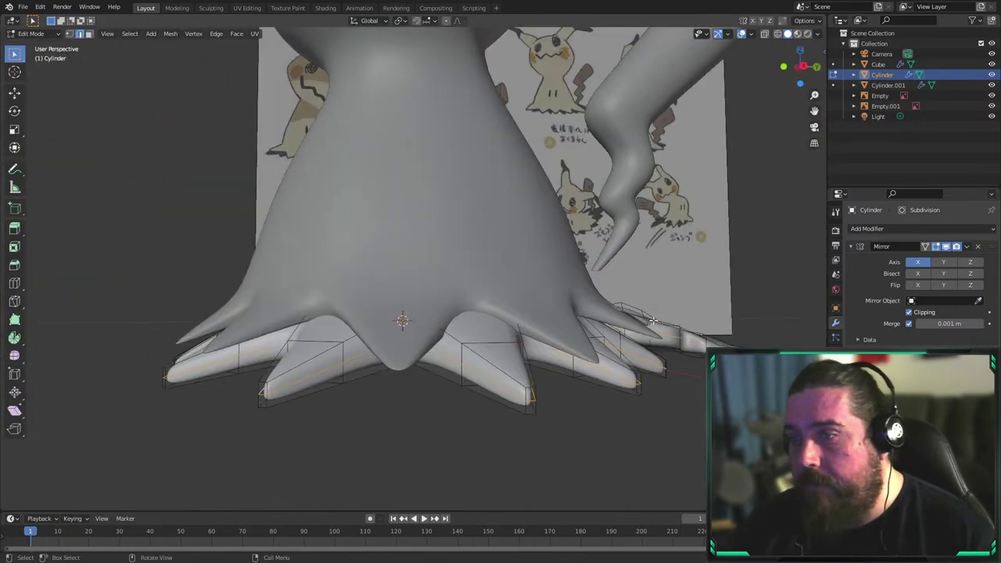
pyautogui.hotkey('ctrl', 'e')
pyautogui.click(692, 286)
pyautogui.moveTo(643, 404); pyautogui.dragTo(427, 377, button='middle')
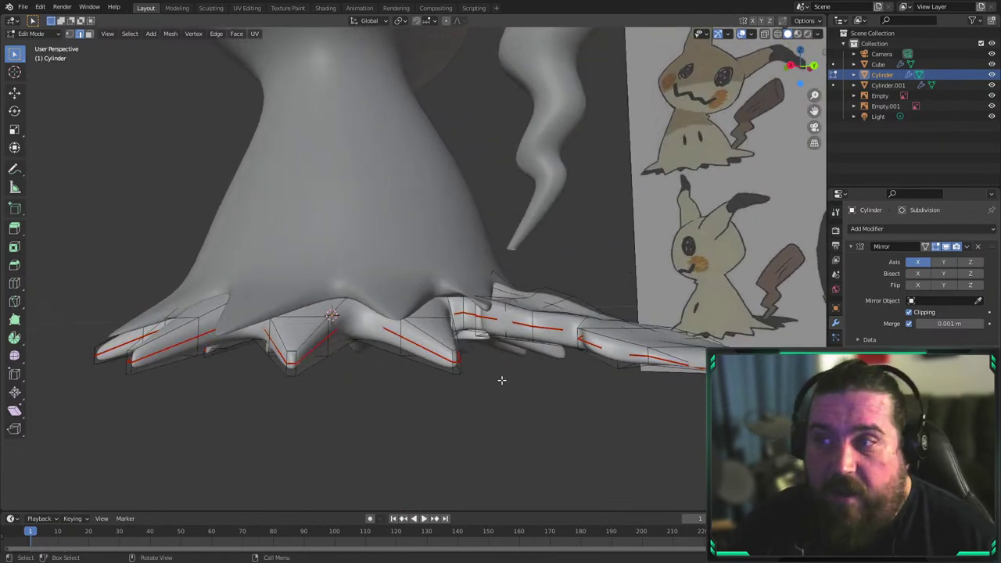
pyautogui.press('Tab')
pyautogui.moveTo(504, 361); pyautogui.dragTo(469, 393, button='middle')
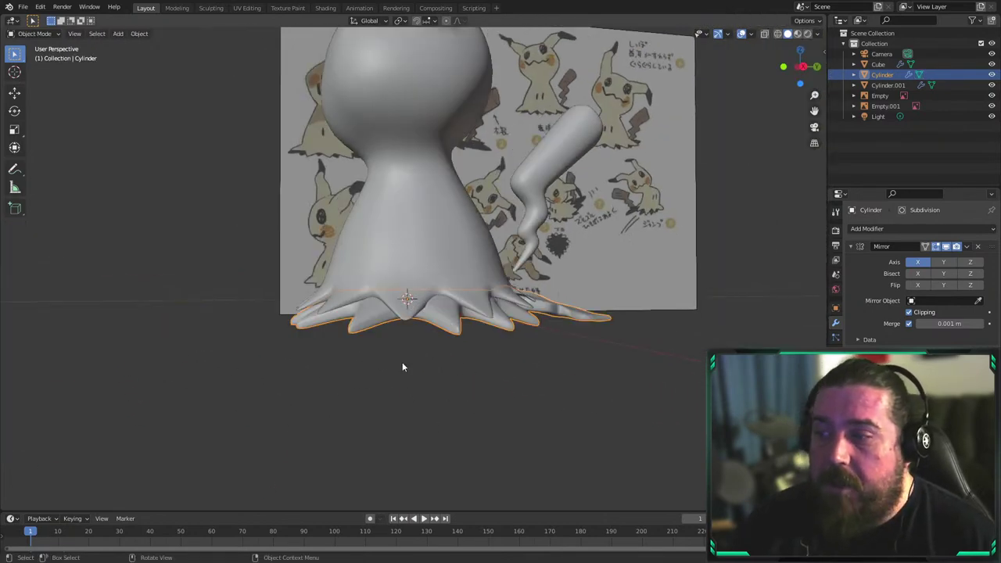
pyautogui.moveTo(402, 366); pyautogui.dragTo(523, 367, button='middle')
pyautogui.click(482, 379)
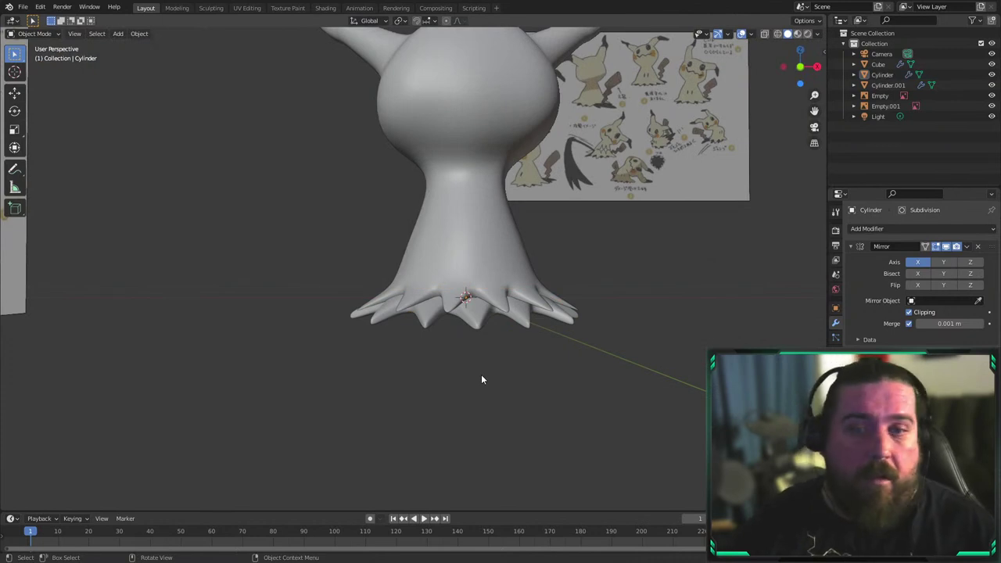
# Switch to editing the body's mesh from the front and turn off clipping in its Mirror modifier
pyautogui.scroll(4, 540, 313)
pyautogui.click(515, 255)
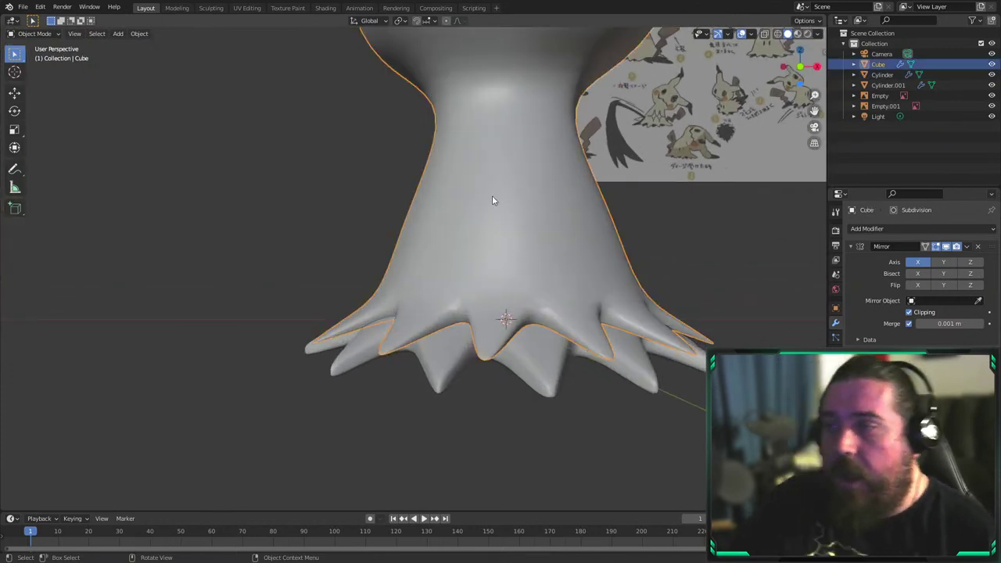
pyautogui.scroll(-4, 423, 283)
pyautogui.press('KP_1')
pyautogui.press('Tab')
pyautogui.scroll(4, 566, 253)
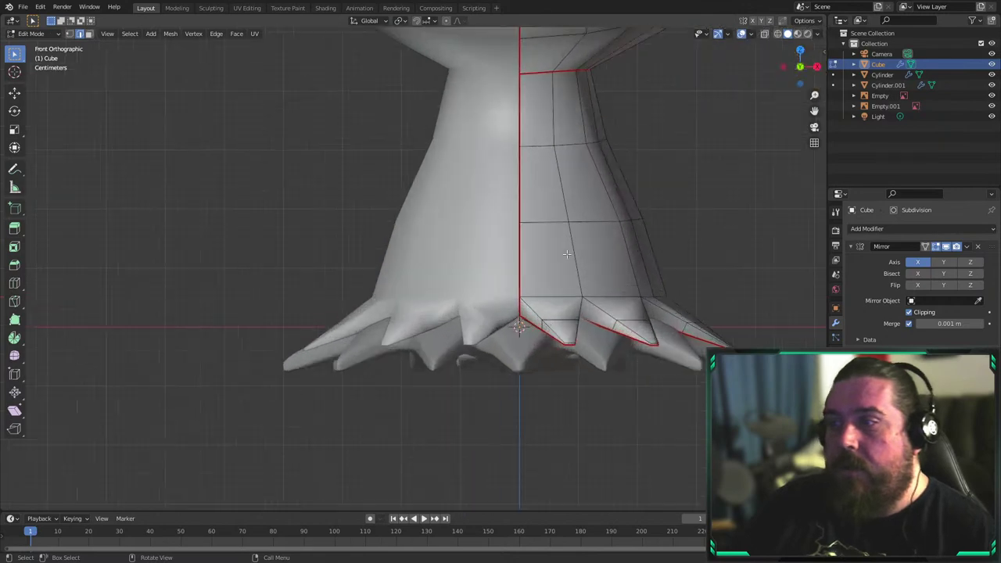
pyautogui.scroll(-6, 588, 243)
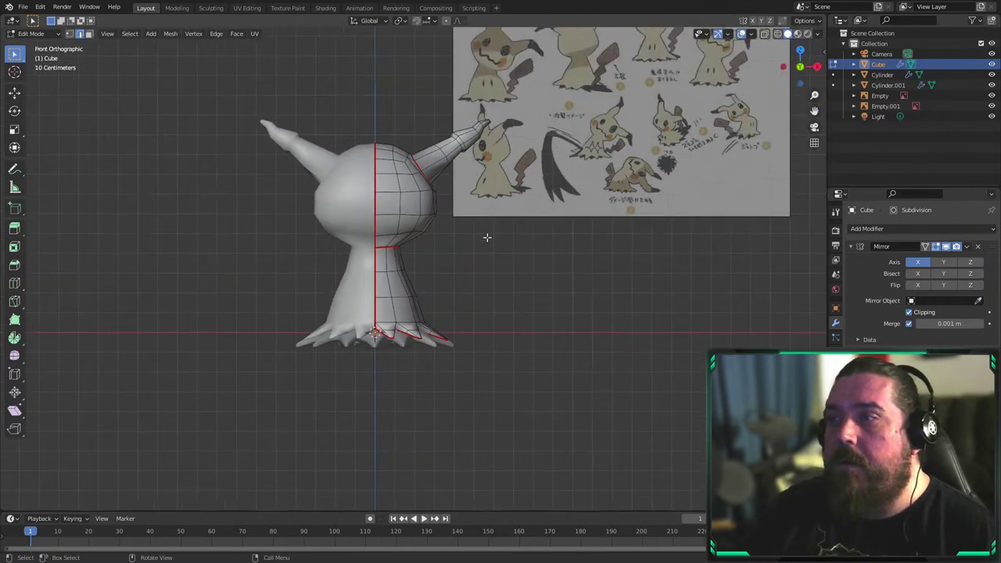
pyautogui.scroll(4, 423, 270)
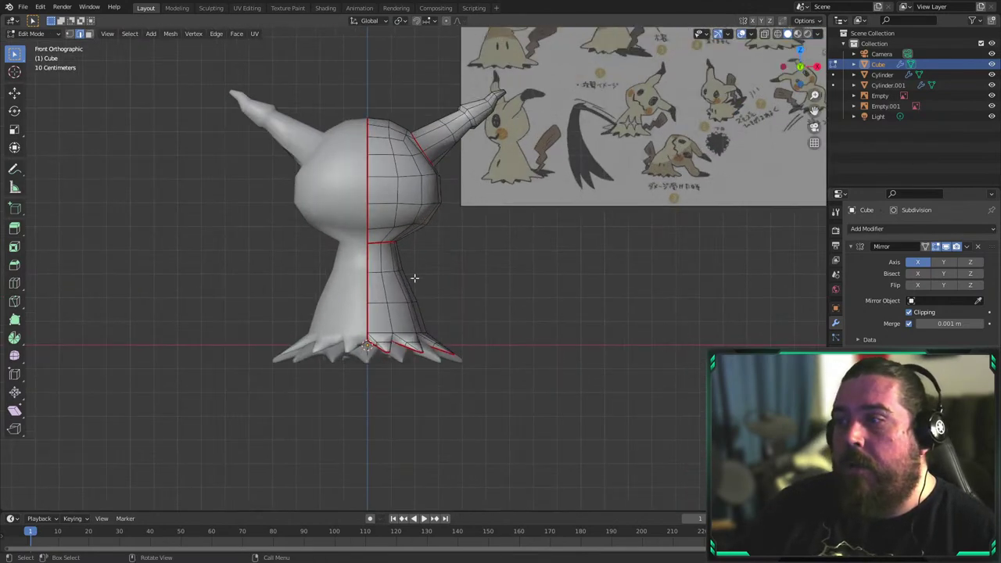
pyautogui.scroll(3, 449, 332)
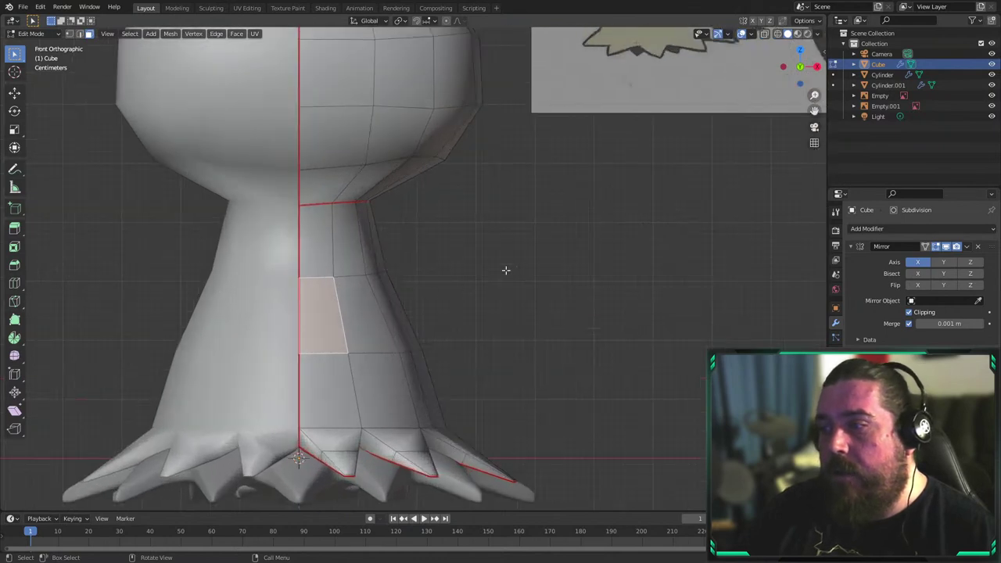
pyautogui.click(916, 314)
# Select the body's front face one column out from the centre seam, extrude it in place and scale it to 0.283
pyautogui.keyDown('shift'); pyautogui.scroll(4, 623, 141); pyautogui.keyUp('shift')
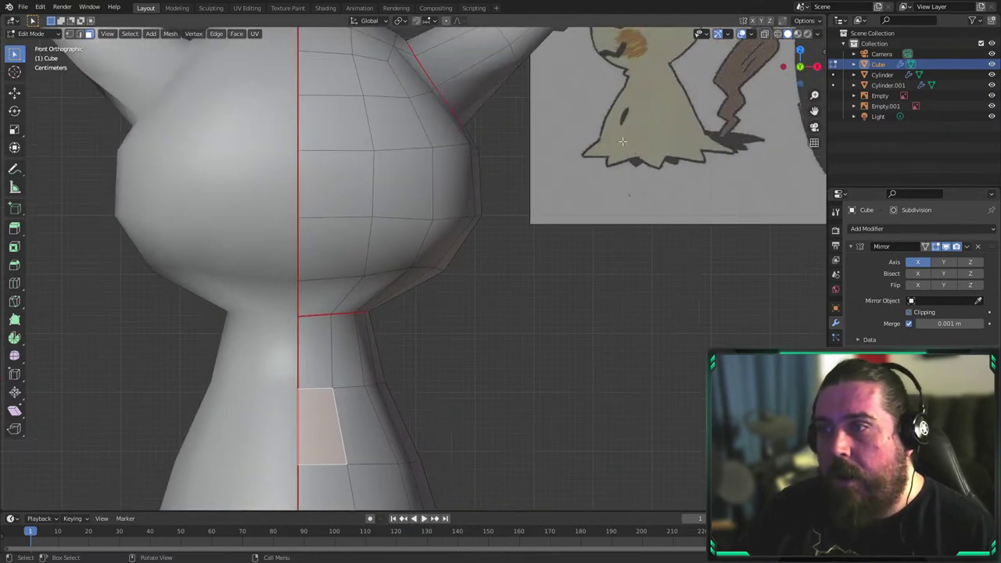
pyautogui.scroll(-4, 485, 330)
pyautogui.click(388, 341)
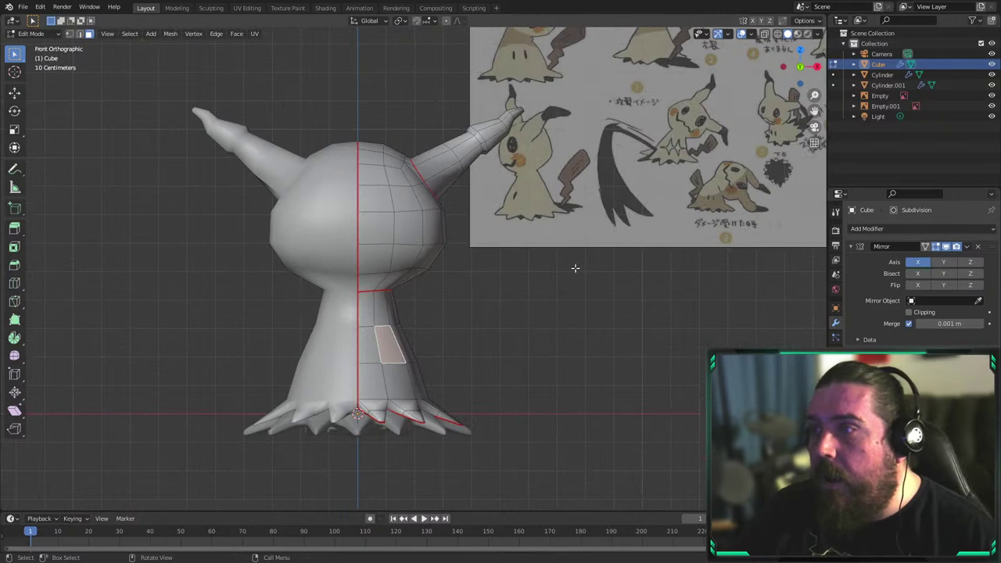
pyautogui.scroll(3, 500, 328)
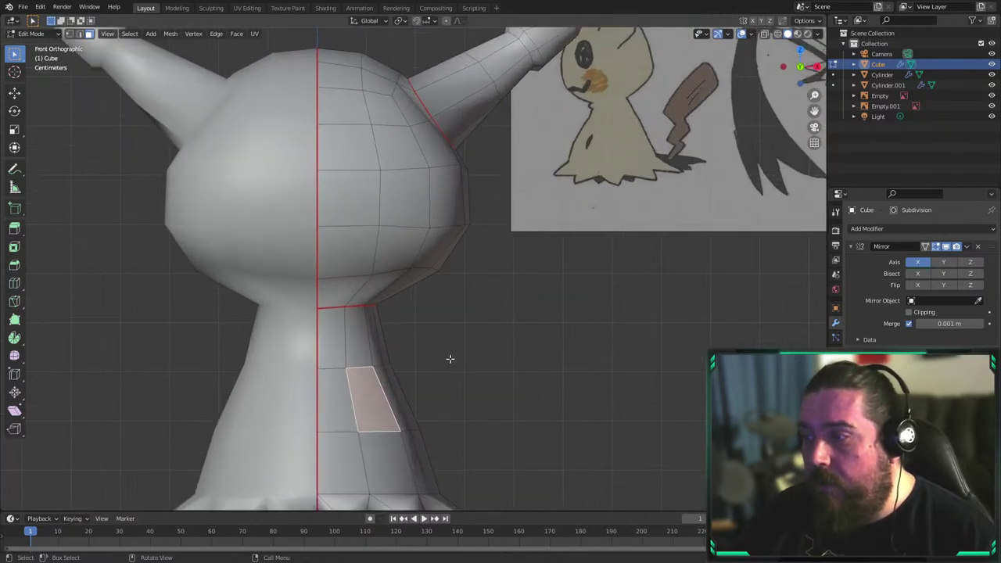
pyautogui.press('e')
pyautogui.press('Escape')
pyautogui.press('s')
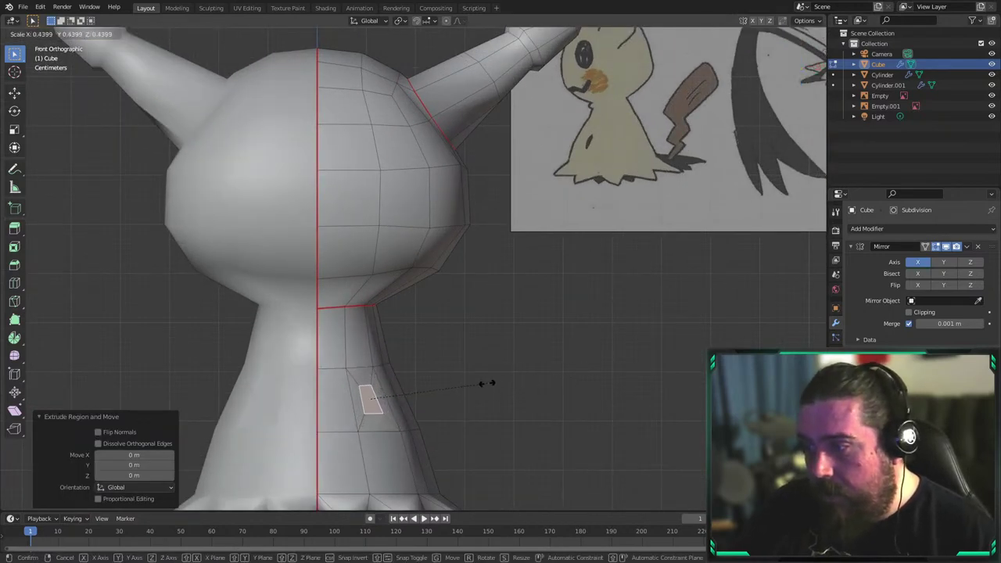
pyautogui.click(445, 390)
# Extrude the small face about 0.009 m inward along its normal, judging the depth in the see-through side view
pyautogui.press('KP_3')
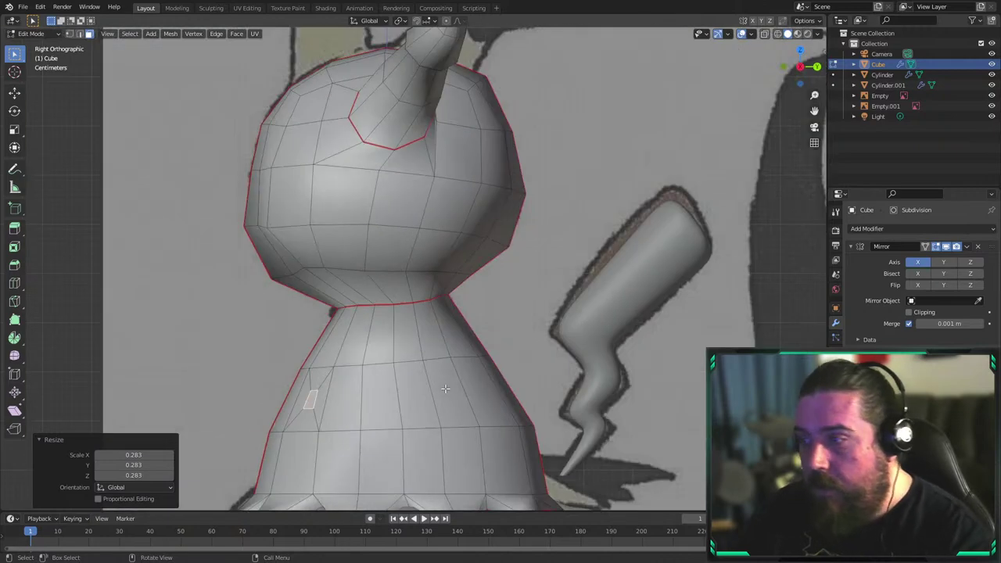
pyautogui.hotkey('alt', 'z')
pyautogui.keyDown('shift'); pyautogui.moveTo(337, 424); pyautogui.dragTo(480, 320, button='middle'); pyautogui.keyUp('shift')
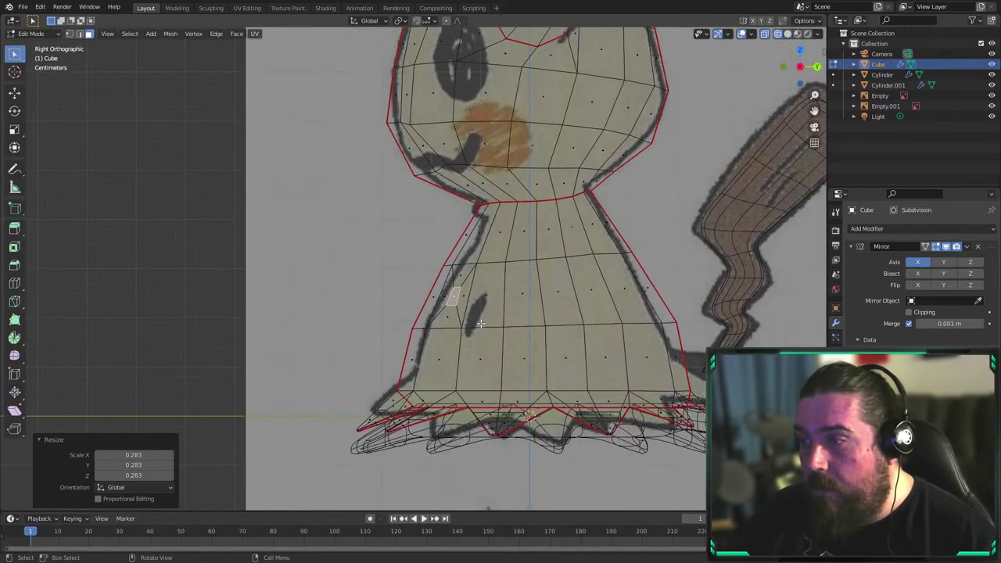
pyautogui.press('e')
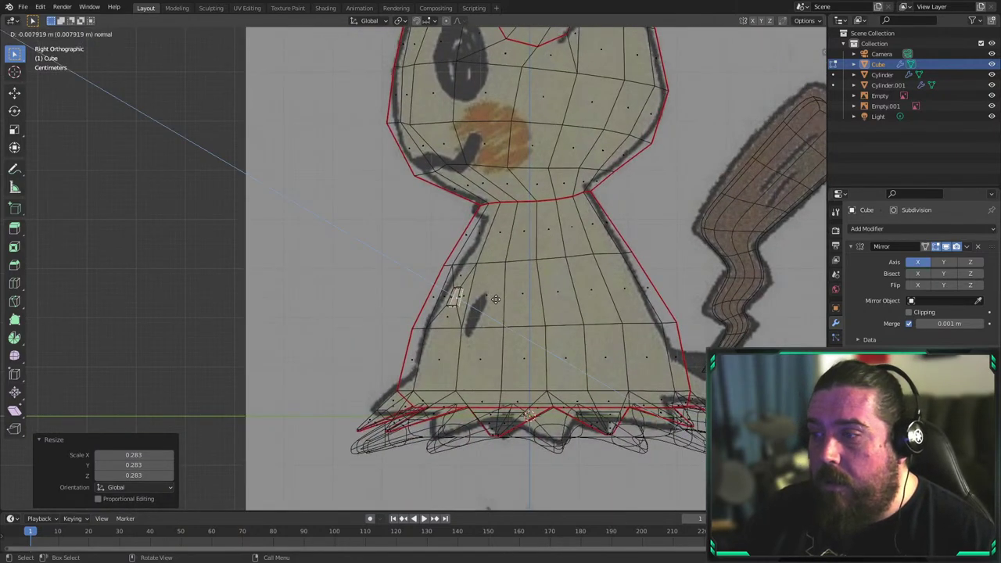
pyautogui.click(496, 300)
# Delete the recessed face so the body has an open hole
pyautogui.hotkey('alt', 'z')
pyautogui.moveTo(496, 299)
pyautogui.mouseDown(button='middle')
pyautogui.moveTo(491, 313)
pyautogui.moveTo(502, 308)
pyautogui.mouseUp(button='middle')
pyautogui.scroll(4, 502, 308)
pyautogui.press('x')
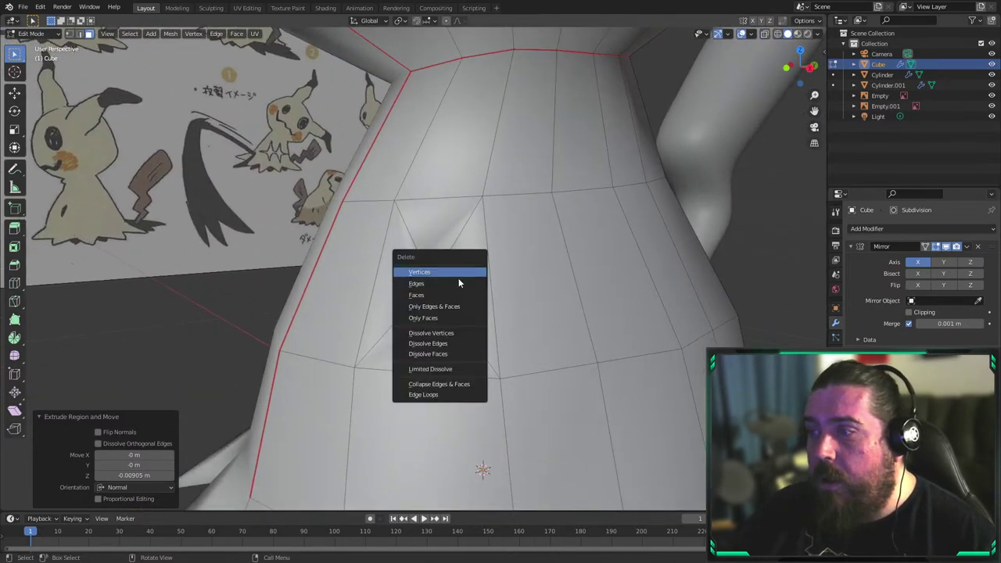
pyautogui.click(458, 294)
# Select the hole's inner edge loop, extrude it in place and scale it up to 1.428 to form an inner rim
pyautogui.scroll(4, 461, 297)
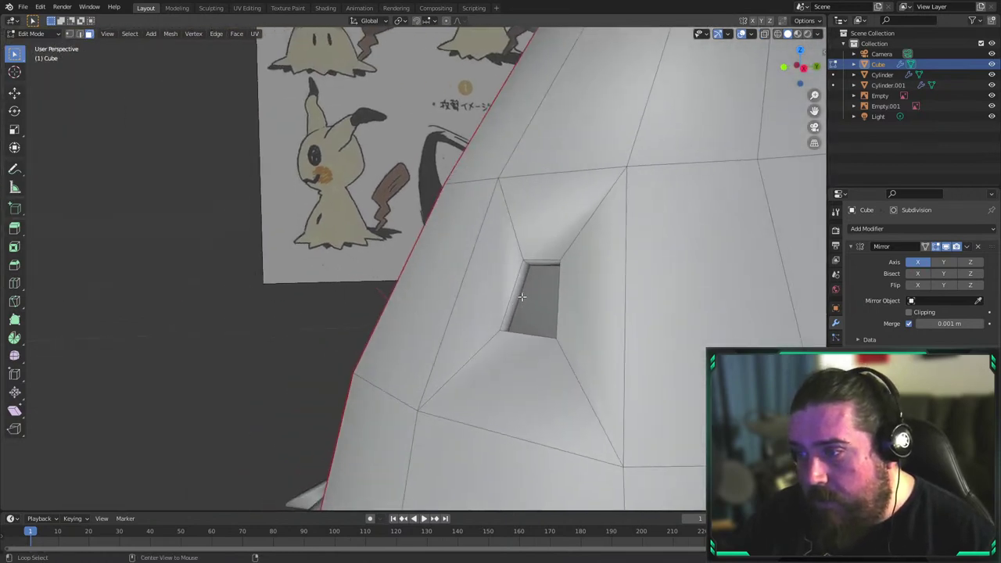
pyautogui.press('z')
pyautogui.click(509, 291)
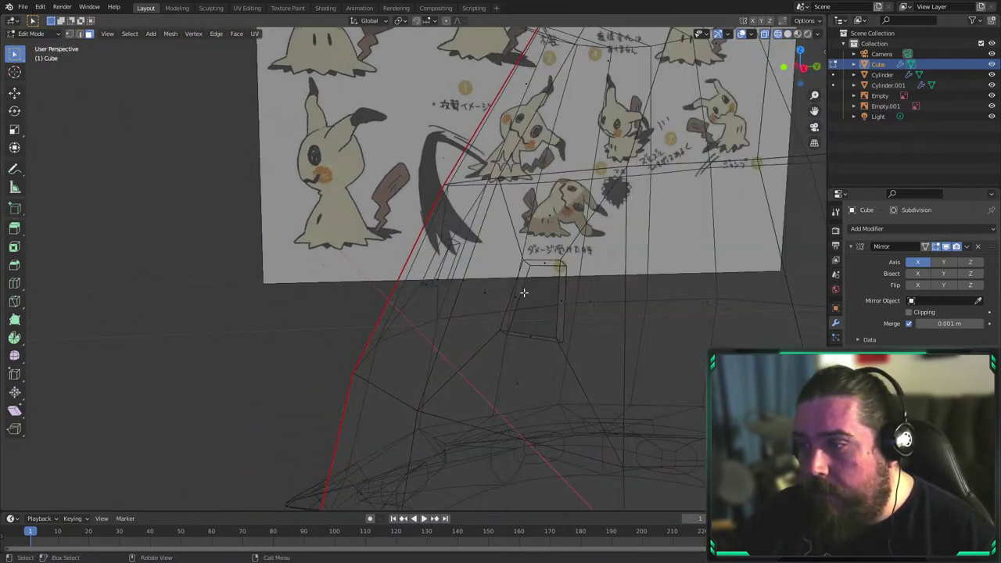
pyautogui.moveTo(582, 302); pyautogui.dragTo(595, 311, button='middle')
pyautogui.press('e')
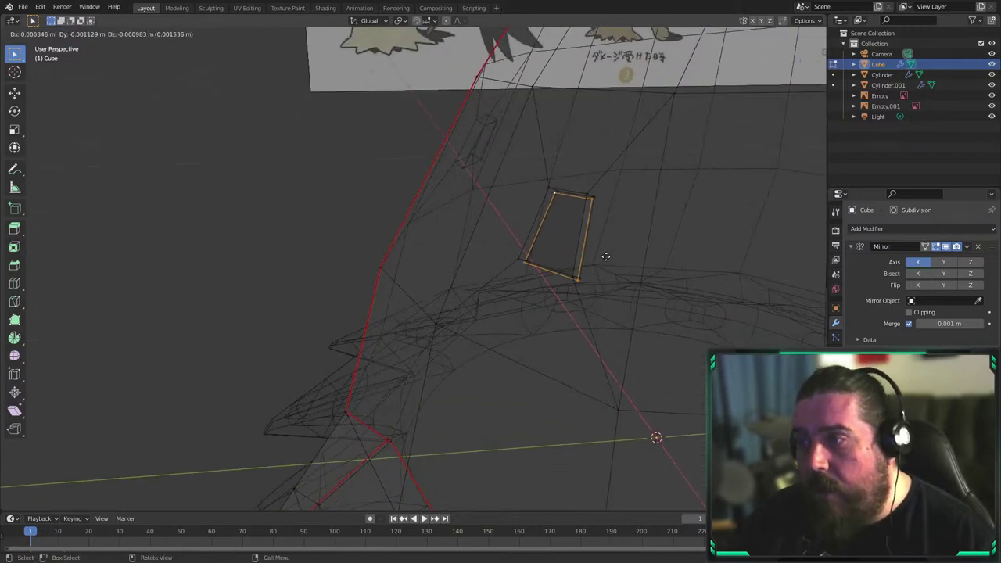
pyautogui.rightClick(608, 254)
pyautogui.press('s')
pyautogui.click(723, 248)
pyautogui.moveTo(675, 259); pyautogui.dragTo(686, 248, button='middle')
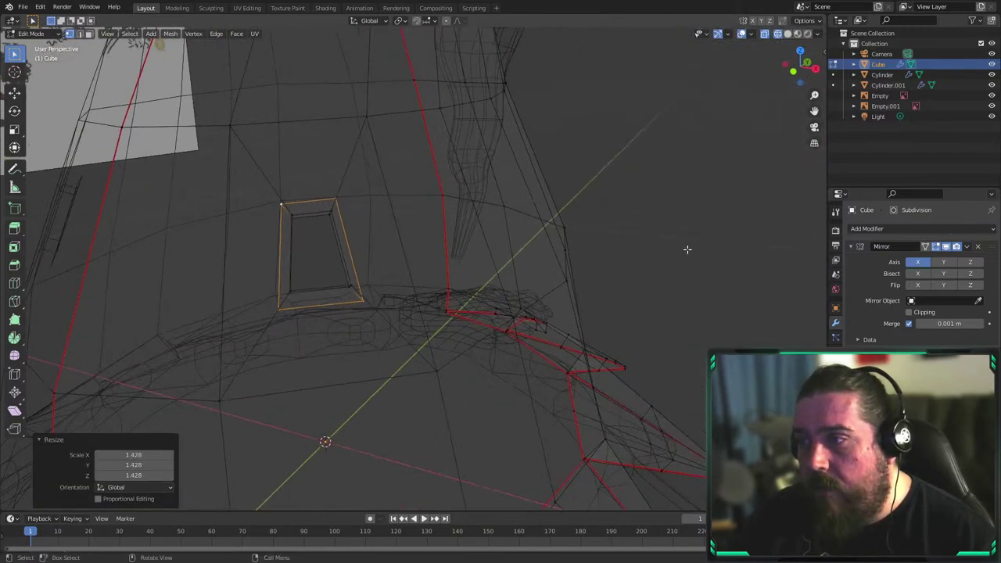
# Add one centred edge loop around the hole's inner wall and scale it down to about 0.86
pyautogui.moveTo(461, 246)
pyautogui.mouseDown(button='middle')
pyautogui.moveTo(378, 226)
pyautogui.moveTo(441, 263)
pyautogui.moveTo(577, 297)
pyautogui.moveTo(508, 308)
pyautogui.mouseUp(button='middle')
pyautogui.hotkey('shift', 'z')
pyautogui.keyDown('shift'); pyautogui.moveTo(321, 265); pyautogui.dragTo(546, 214, button='middle'); pyautogui.keyUp('shift')
pyautogui.scroll(6, 402, 246)
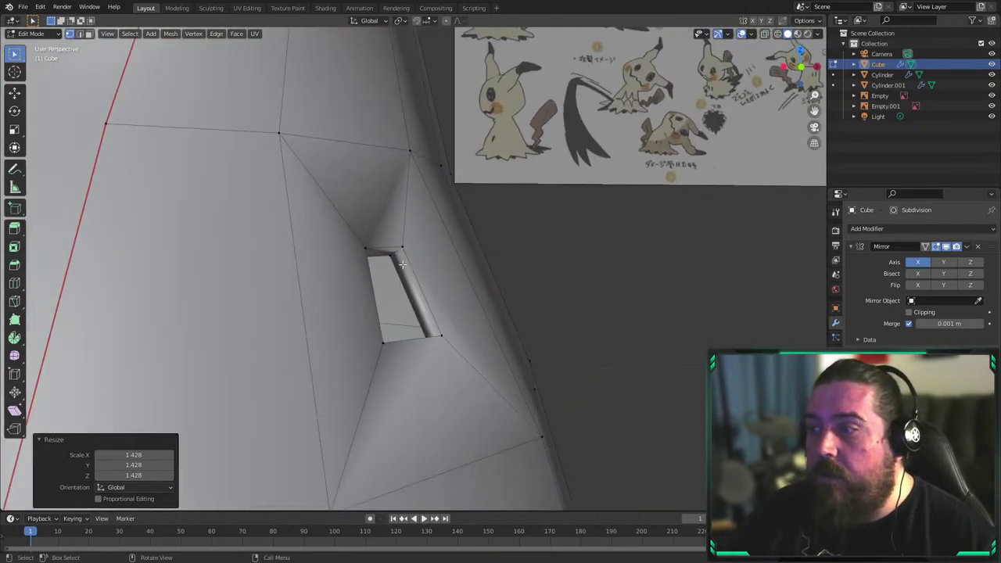
pyautogui.hotkey('ctrl', 'r')
pyautogui.click(393, 249)
pyautogui.rightClick(393, 249)
pyautogui.press('s')
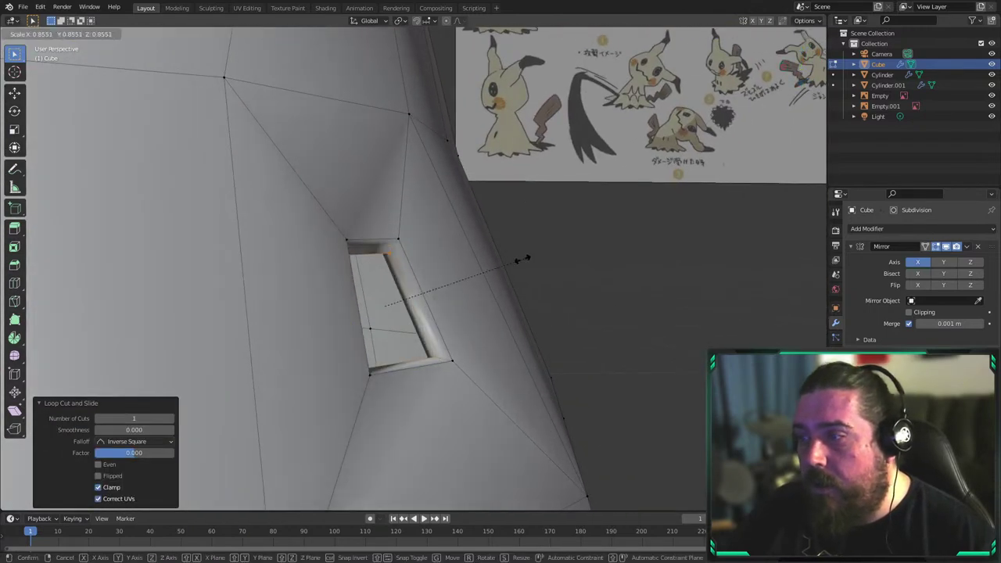
pyautogui.click(524, 258)
# Leave mesh editing and examine the smoothed holes up close and from the front
pyautogui.press('Tab')
pyautogui.moveTo(678, 262); pyautogui.dragTo(591, 291, button='middle')
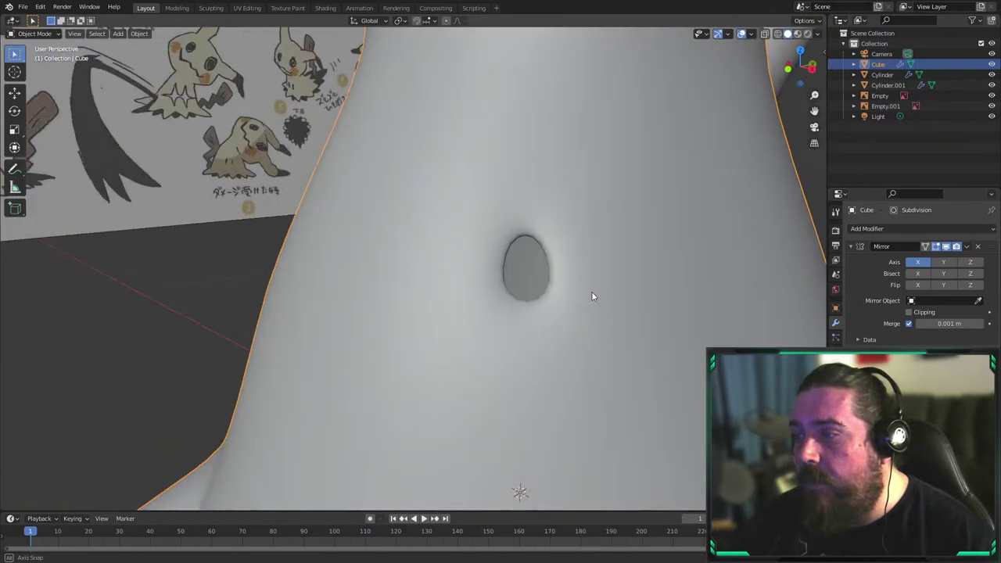
pyautogui.scroll(-4, 552, 277)
pyautogui.scroll(-1, 493, 249)
pyautogui.moveTo(404, 297); pyautogui.dragTo(435, 255, button='middle')
pyautogui.scroll(-3, 492, 249)
pyautogui.press('KP_1')
pyautogui.press('z')
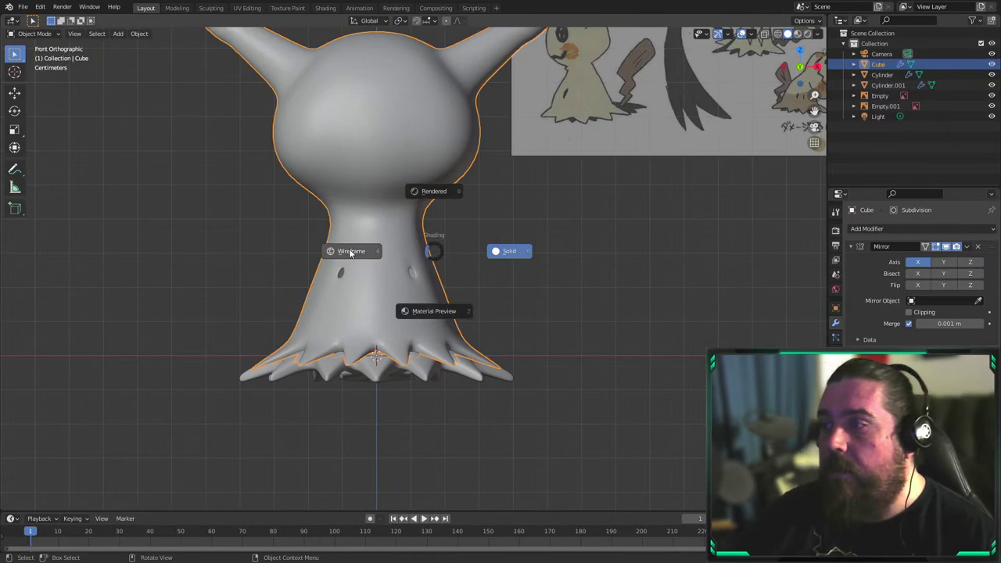
# Return to mesh editing and examine the hole in rendered shading, then restore solid shading
pyautogui.scroll(5, 395, 259)
pyautogui.press('Tab')
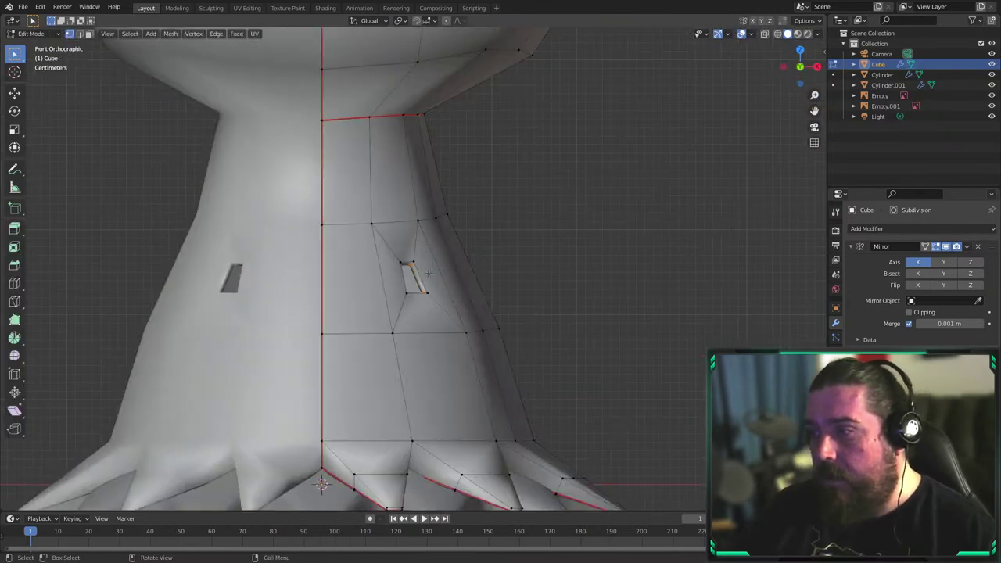
pyautogui.scroll(3, 429, 274)
pyautogui.scroll(-3, 441, 272)
pyautogui.moveTo(441, 272); pyautogui.dragTo(403, 262, button='middle')
pyautogui.press('z')
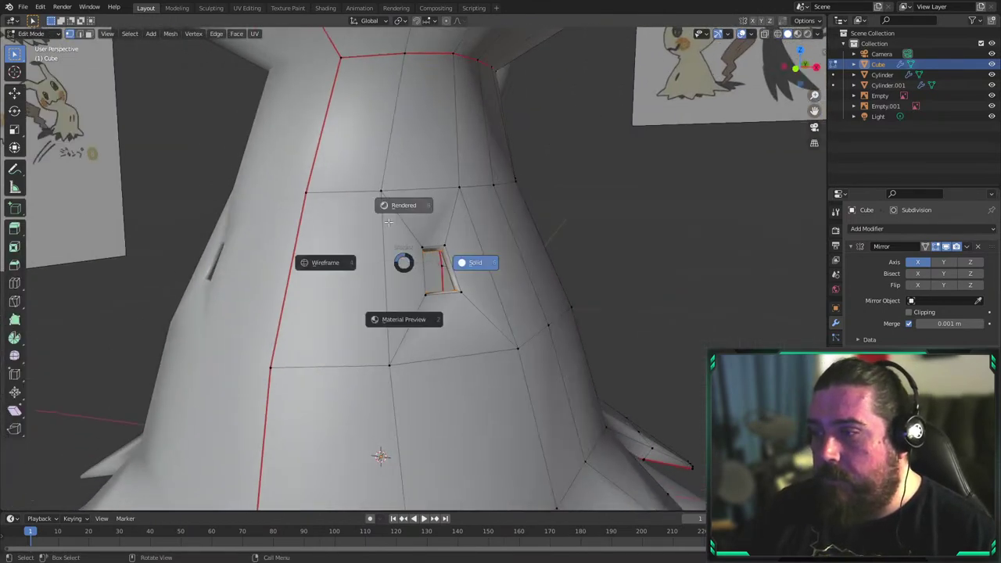
pyautogui.rightClick(600, 225)
pyautogui.moveTo(526, 248); pyautogui.dragTo(447, 254, button='middle')
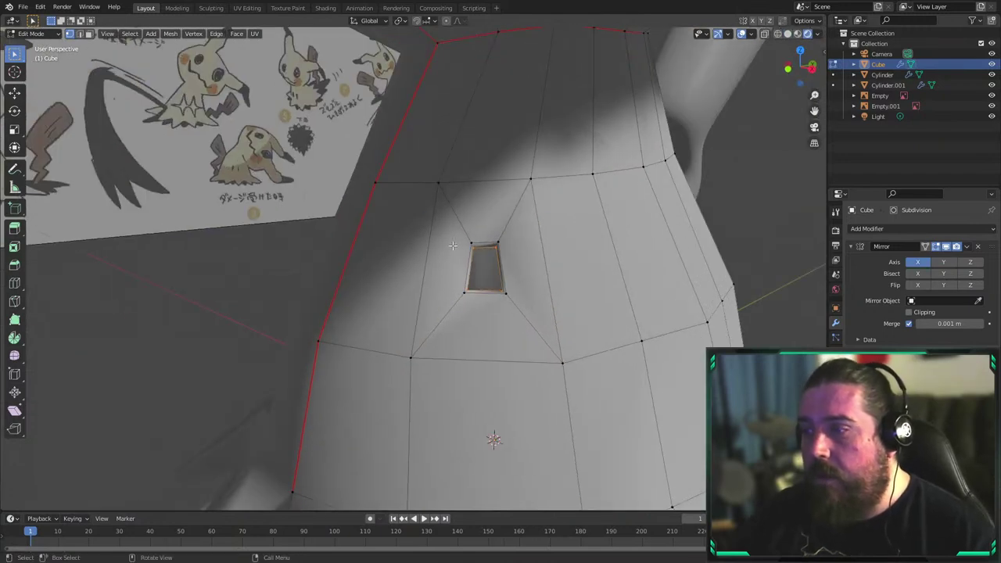
pyautogui.click(788, 34)
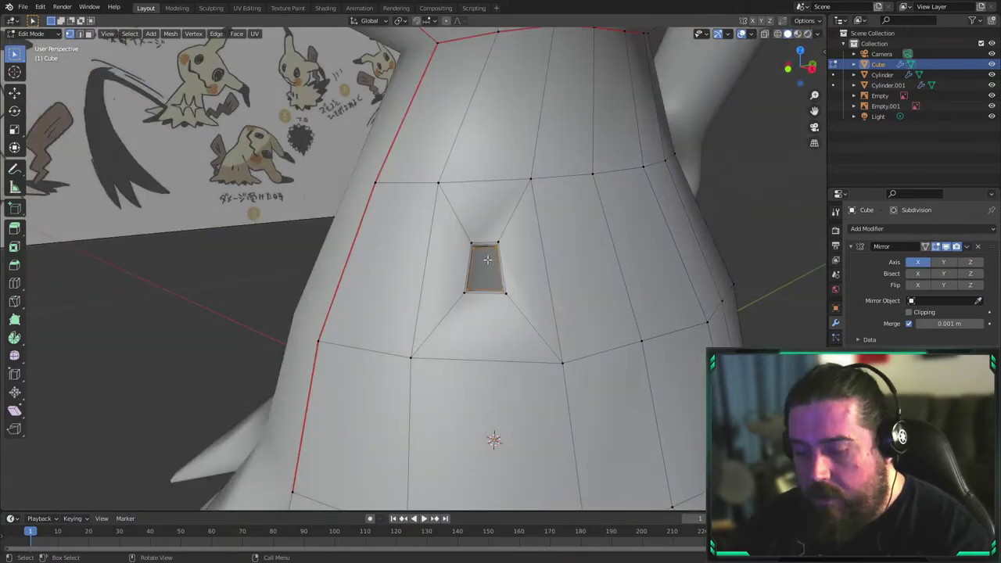
# Select all the hole's vertices, rotate them 13.1° in the top view and move them about -0.008 m in X and -0.020 m in Y
pyautogui.press('KP_3')
pyautogui.hotkey('alt', 'z')
pyautogui.scroll(2, 532, 258)
pyautogui.moveTo(530, 215); pyautogui.dragTo(702, 356)
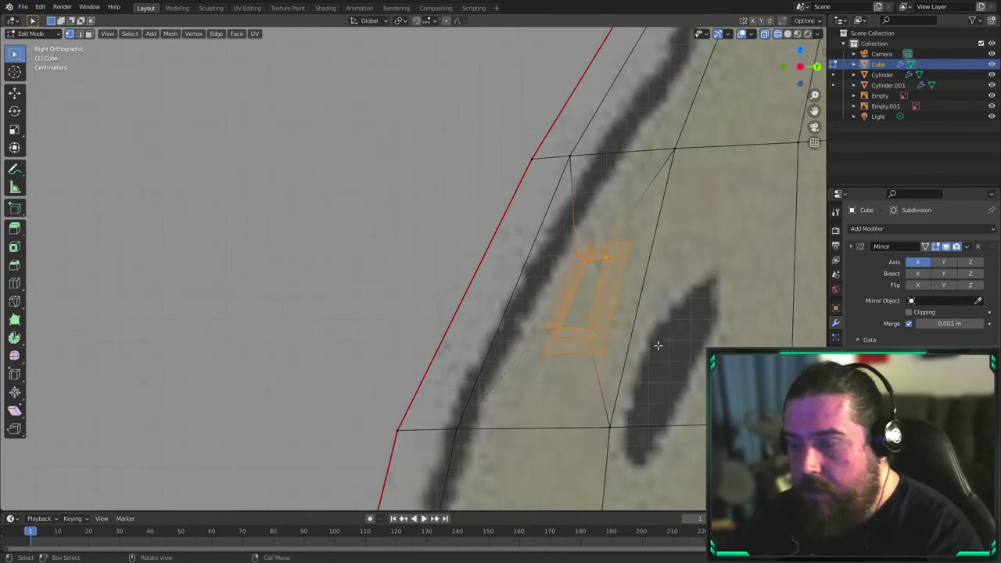
pyautogui.press('KP_7')
pyautogui.keyDown('shift'); pyautogui.moveTo(473, 92); pyautogui.dragTo(615, 226, button='middle'); pyautogui.keyUp('shift')
pyautogui.press('r')
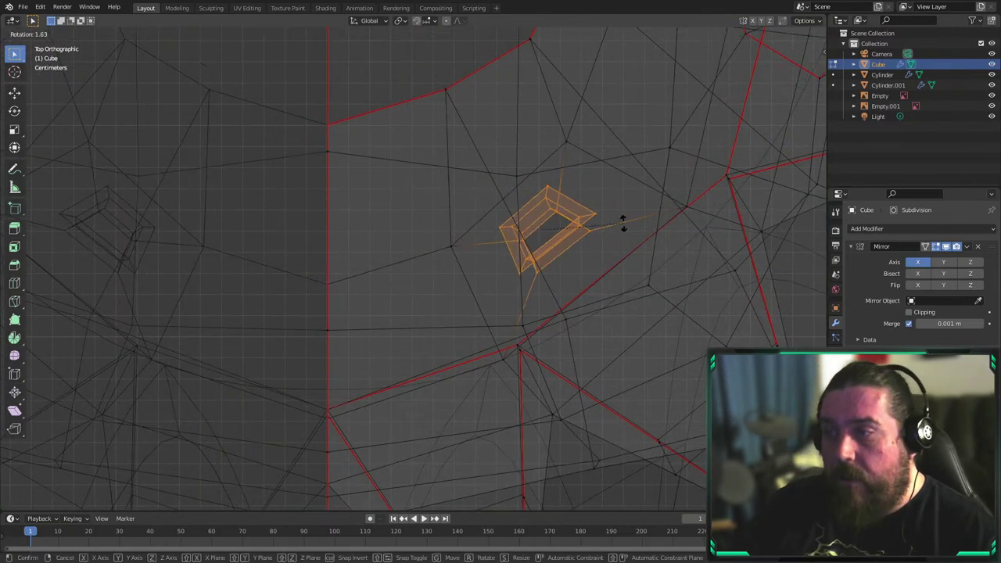
pyautogui.click(623, 252)
pyautogui.press('g')
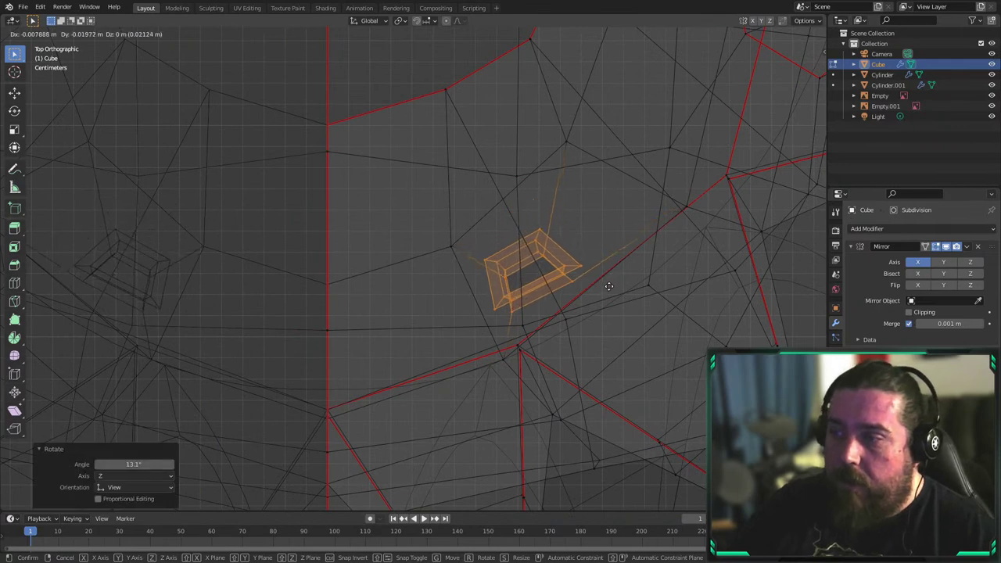
pyautogui.click(608, 286)
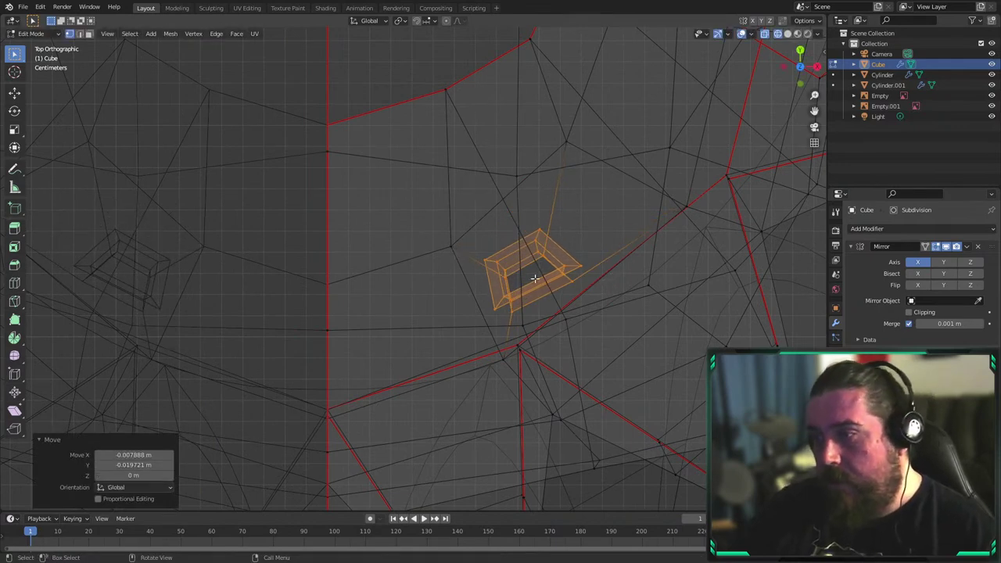
# Add the two body vertices on the hole's centre side, rotate the selection 17.2° in top view and move it about -0.022 m X, -0.017 m Y
pyautogui.moveTo(528, 300)
pyautogui.mouseDown(button='middle')
pyautogui.moveTo(537, 284)
pyautogui.moveTo(528, 236)
pyautogui.moveTo(706, 261)
pyautogui.mouseUp(button='middle')
pyautogui.hotkey('shift', 'z')
pyautogui.moveTo(482, 287); pyautogui.dragTo(438, 234, button='middle')
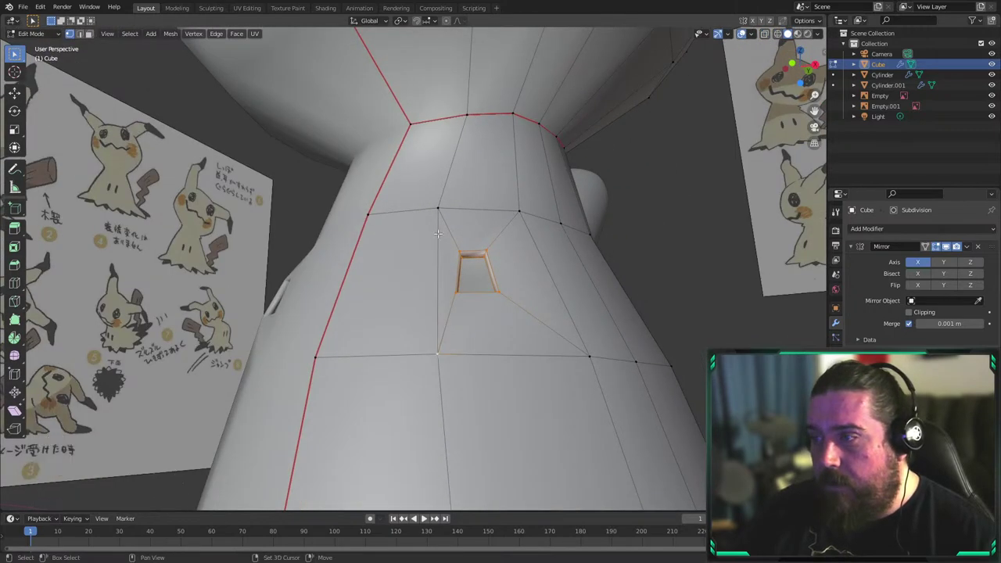
pyautogui.press('KP_7')
pyautogui.hotkey('shift', 'z')
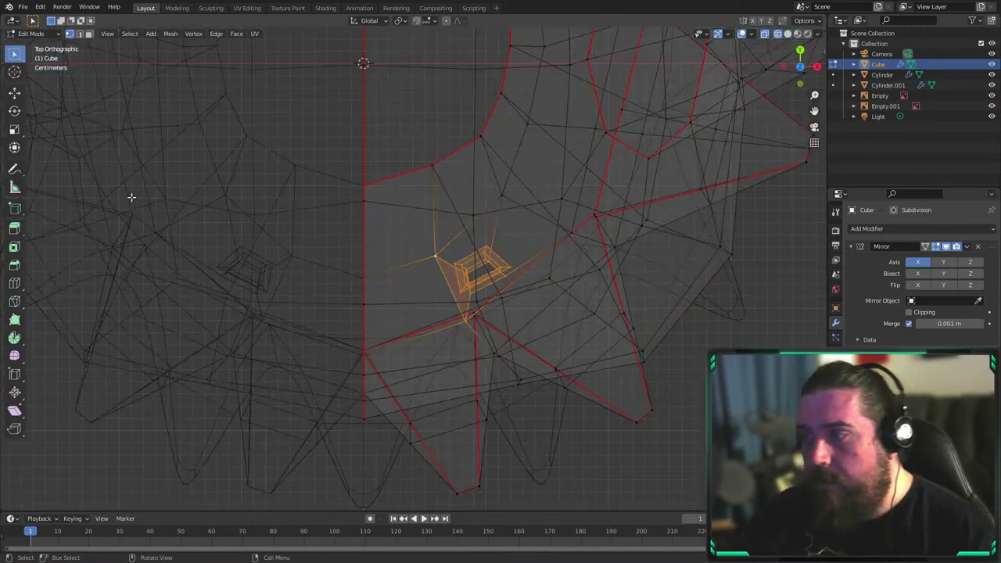
pyautogui.press('r')
pyautogui.click(487, 243)
pyautogui.press('g')
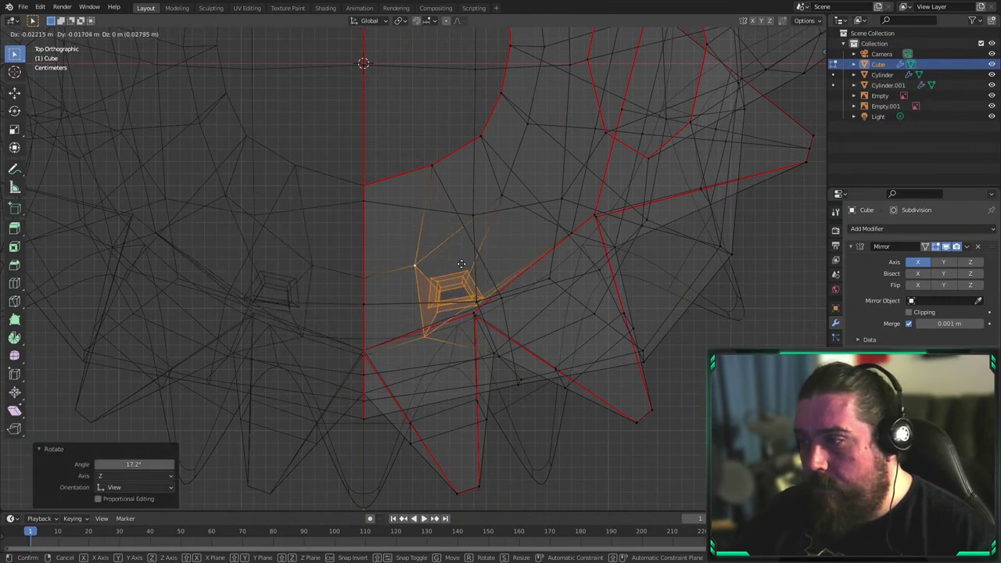
pyautogui.click(462, 266)
# Examine the repositioned holes on the smoothed body outside mesh editing, then resume editing the mesh
pyautogui.hotkey('shift', 'z')
pyautogui.scroll(-5, 485, 313)
pyautogui.moveTo(485, 355)
pyautogui.mouseDown(button='middle')
pyautogui.moveTo(454, 226)
pyautogui.moveTo(512, 253)
pyautogui.mouseUp(button='middle')
pyautogui.press('Tab')
pyautogui.moveTo(668, 323)
pyautogui.mouseDown(button='middle')
pyautogui.moveTo(530, 298)
pyautogui.moveTo(517, 283)
pyautogui.moveTo(555, 281)
pyautogui.mouseUp(button='middle')
pyautogui.scroll(3, 641, 298)
pyautogui.press('Tab')
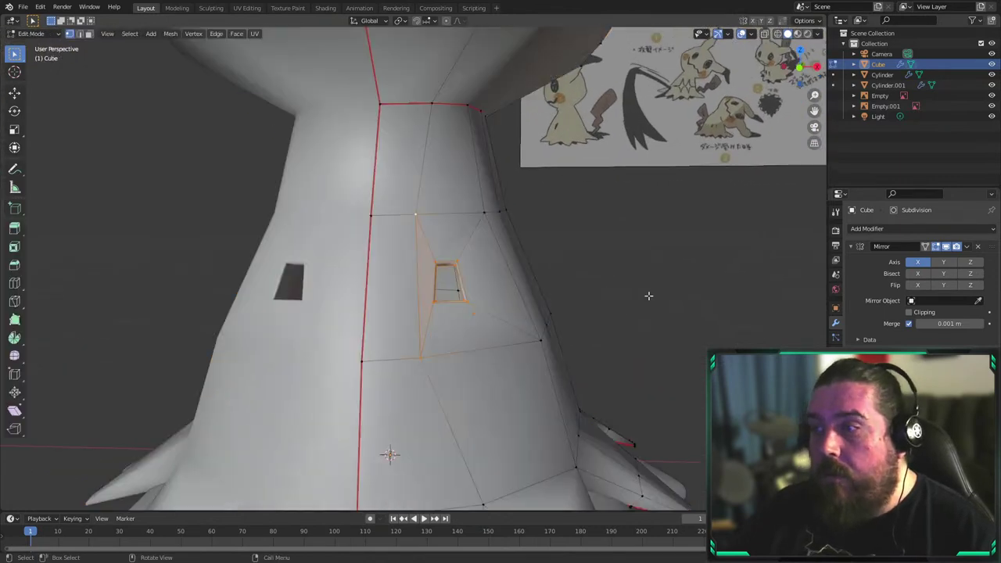
# In wireframe side view, select the eyehole's vertices, move them about 0.024 m in Y and -0.003 m in Z, and restore solid shading
pyautogui.moveTo(648, 296); pyautogui.dragTo(486, 300, button='middle')
pyautogui.press('KP_3')
pyautogui.hotkey('shift', 'z')
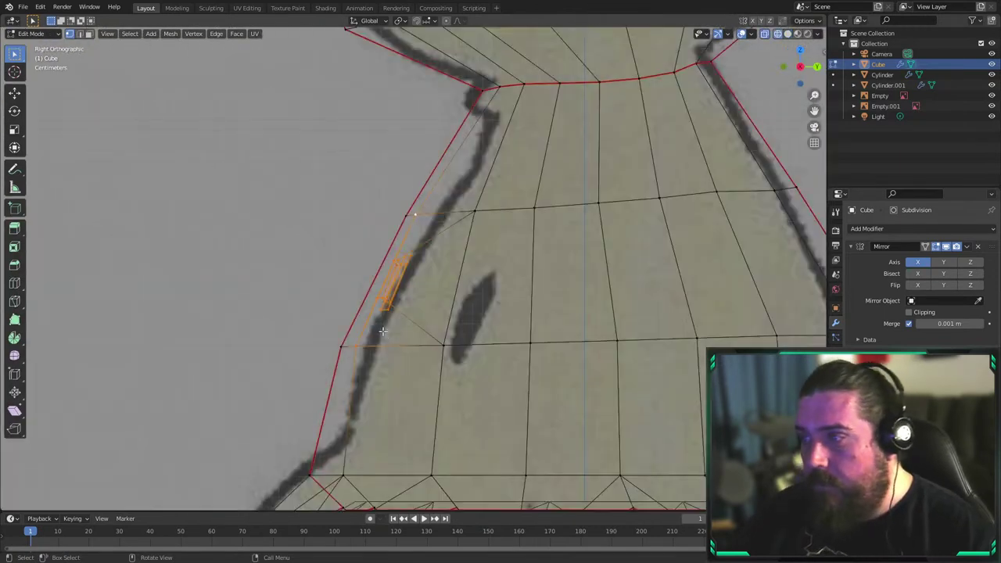
pyautogui.keyDown('shift'); pyautogui.moveTo(380, 235); pyautogui.dragTo(484, 227, button='middle'); pyautogui.keyUp('shift')
pyautogui.scroll(3, 485, 227)
pyautogui.moveTo(462, 219); pyautogui.dragTo(630, 347)
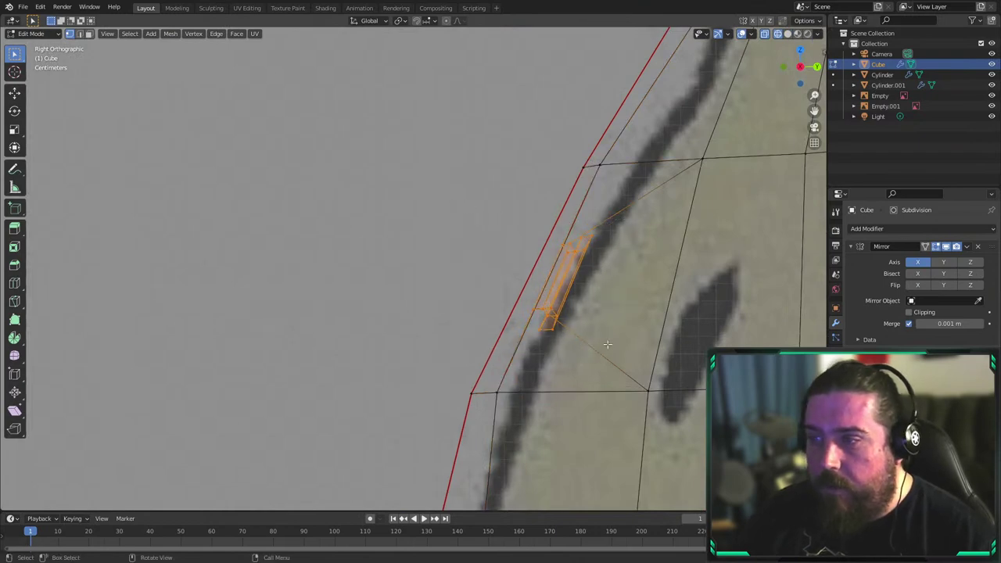
pyautogui.press('g')
pyautogui.click(683, 342)
pyautogui.press('z')
pyautogui.click(714, 342)
# Examine the repositioned eyeholes from several angles, in and out of mesh editing
pyautogui.scroll(-3, 698, 344)
pyautogui.moveTo(458, 302); pyautogui.dragTo(659, 318, button='middle')
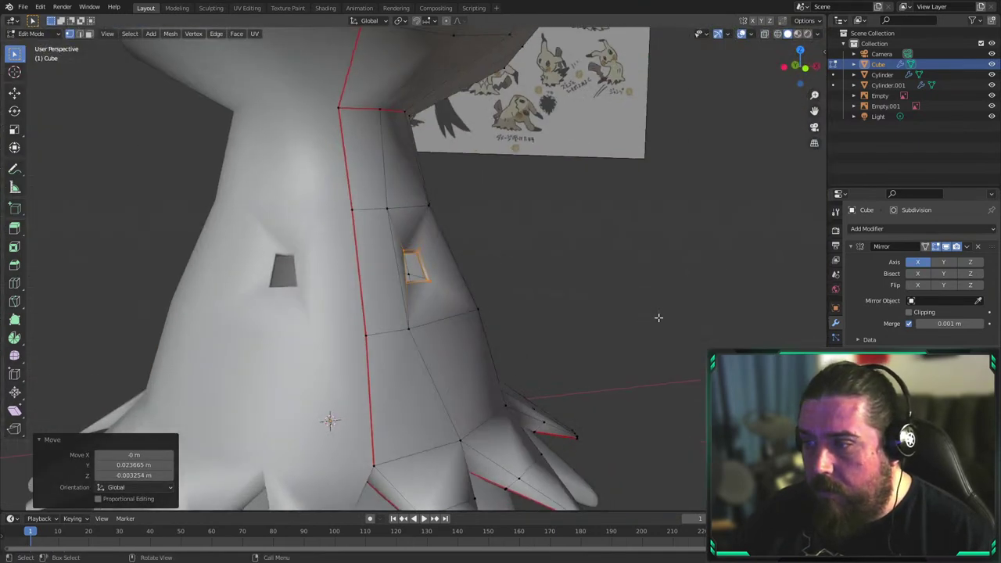
pyautogui.scroll(-3, 642, 313)
pyautogui.press('Tab')
pyautogui.moveTo(681, 285); pyautogui.dragTo(587, 278, button='middle')
pyautogui.scroll(4, 588, 281)
pyautogui.moveTo(649, 300); pyautogui.dragTo(477, 235, button='middle')
pyautogui.press('Tab')
pyautogui.scroll(-2, 647, 292)
pyautogui.press('Tab')
pyautogui.scroll(3, 585, 312)
# In wireframe mesh editing, select the eyehole's upper vertices and scale them to 0.758
pyautogui.press('Tab')
pyautogui.hotkey('alt', 'z')
pyautogui.moveTo(475, 203); pyautogui.dragTo(625, 244)
pyautogui.press('s')
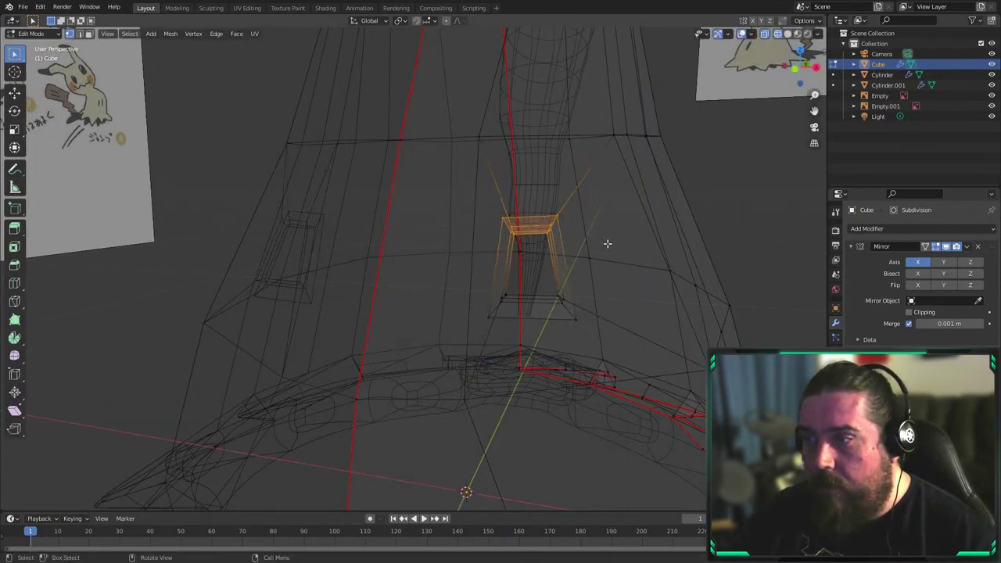
pyautogui.click(579, 245)
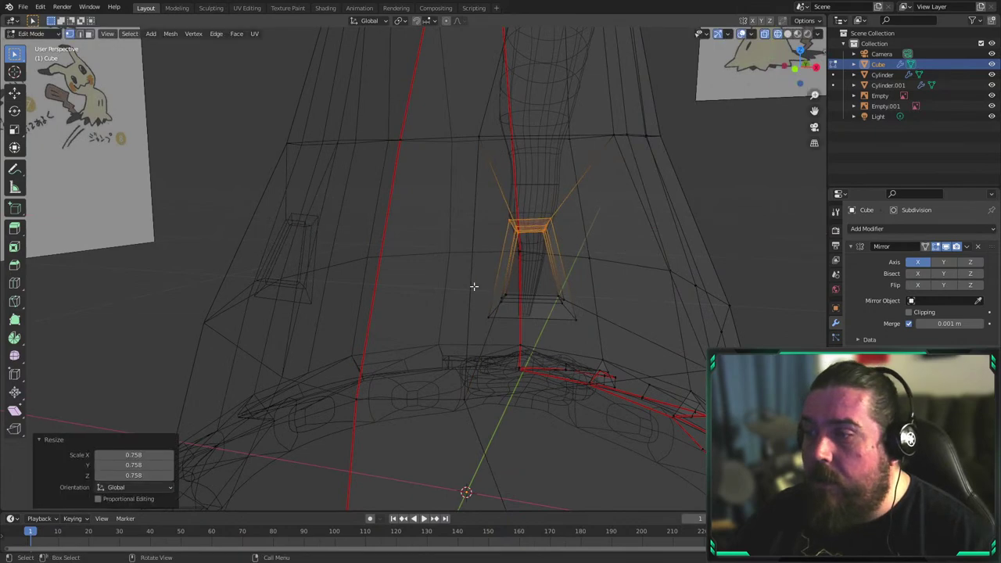
# Select the eyehole's lower vertices, scale them to about 0.53, and return to solid shading outside mesh editing
pyautogui.moveTo(474, 285); pyautogui.dragTo(599, 323)
pyautogui.press('s')
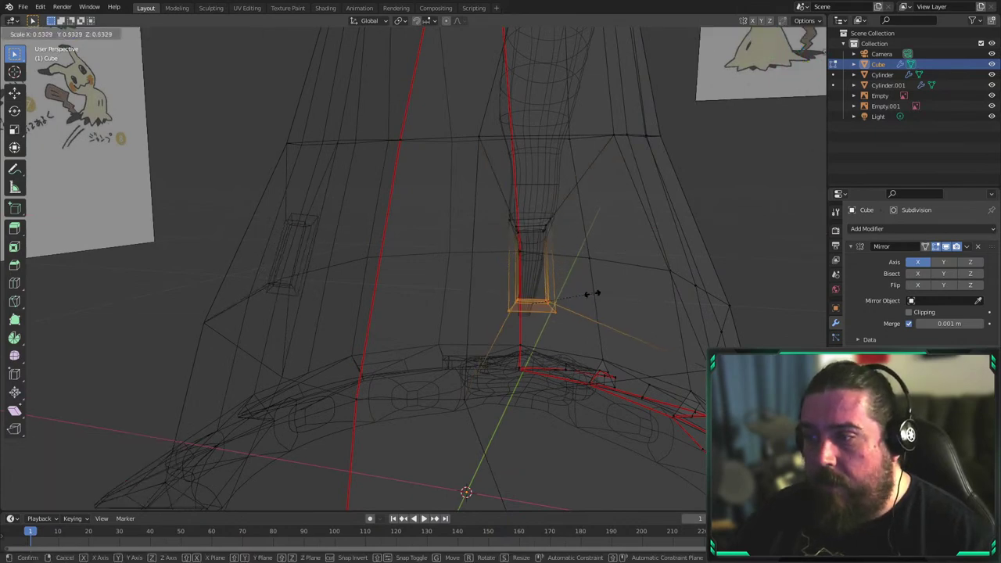
pyautogui.click(592, 292)
pyautogui.hotkey('shift', 'z')
pyautogui.press('Tab')
# Examine the eyeholes on the whole smoothed figure from several angles and in the side and front views
pyautogui.scroll(-5, 459, 274)
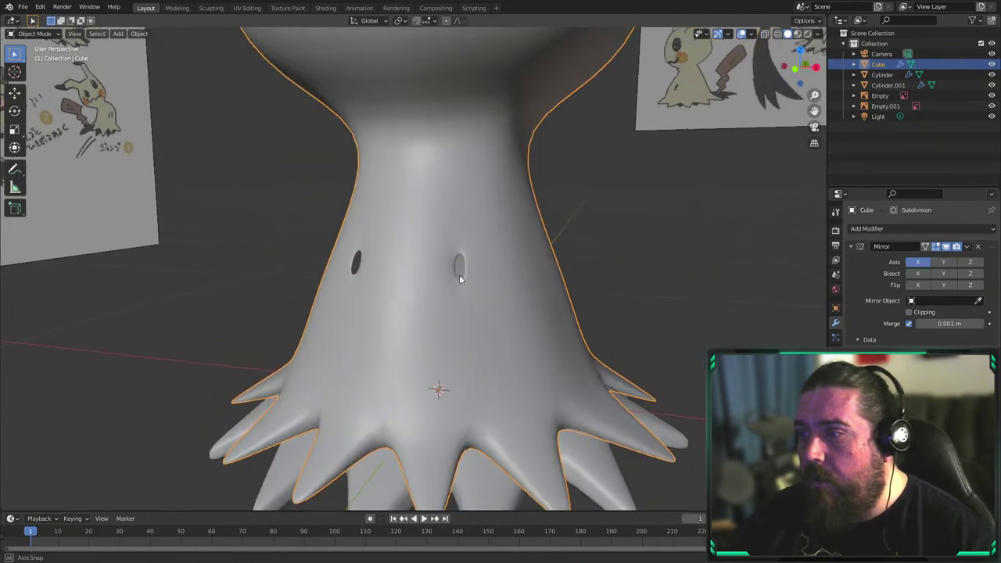
pyautogui.moveTo(459, 275); pyautogui.dragTo(648, 338, button='middle')
pyautogui.moveTo(521, 280); pyautogui.dragTo(547, 262, button='middle')
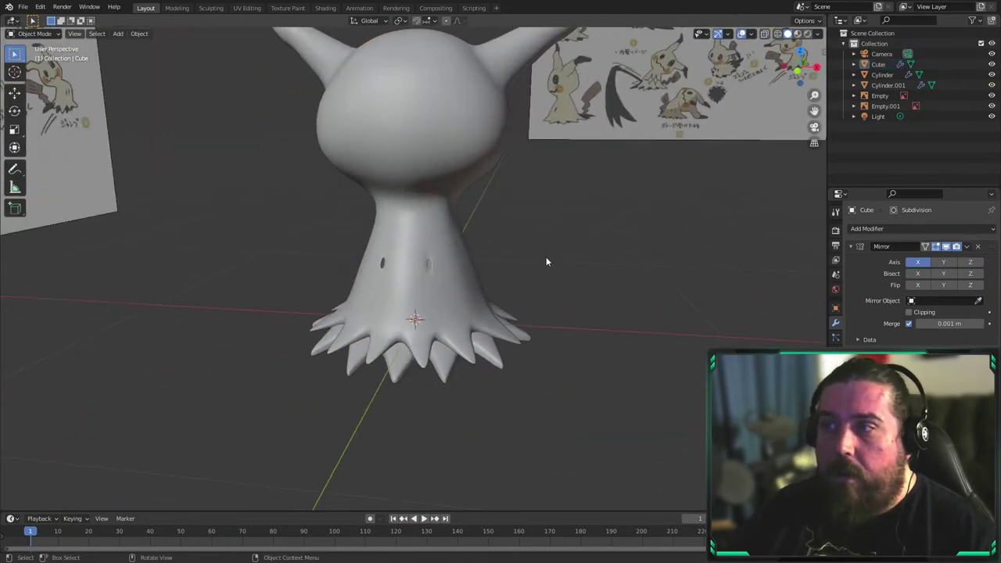
pyautogui.keyDown('shift'); pyautogui.moveTo(598, 169); pyautogui.dragTo(548, 262, button='middle'); pyautogui.keyUp('shift')
pyautogui.scroll(3, 547, 261)
pyautogui.scroll(2, 566, 253)
pyautogui.scroll(-2, 449, 276)
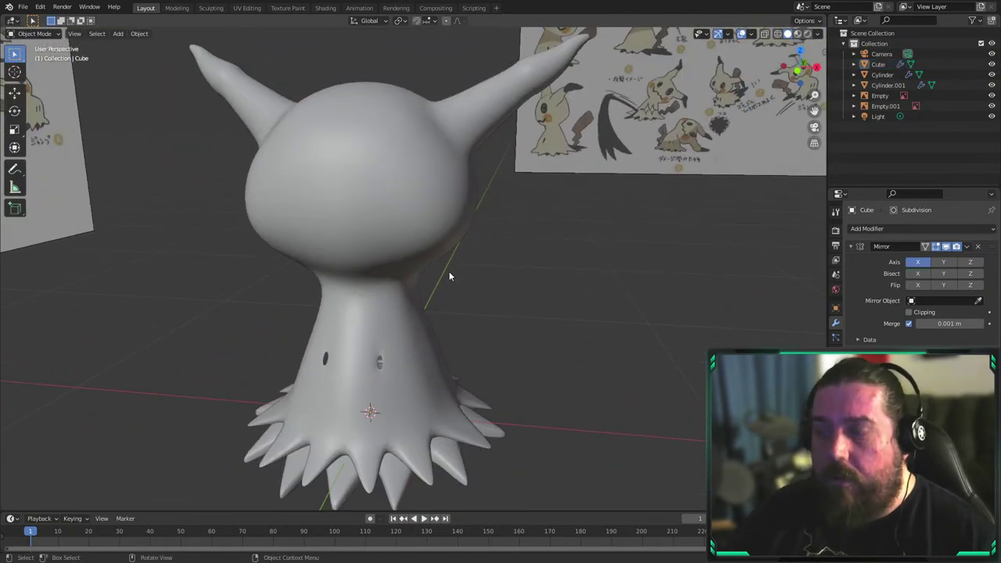
pyautogui.keyDown('shift'); pyautogui.moveTo(395, 267); pyautogui.dragTo(452, 265, button='middle'); pyautogui.keyUp('shift')
pyautogui.scroll(-3, 567, 249)
pyautogui.press('KP_3')
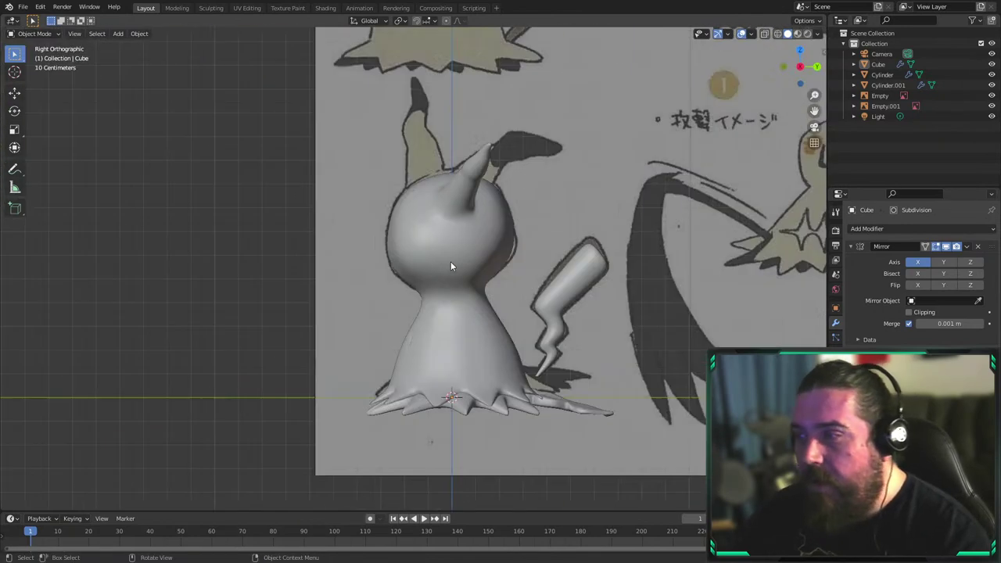
pyautogui.press('KP_1')
pyautogui.scroll(5, 402, 352)
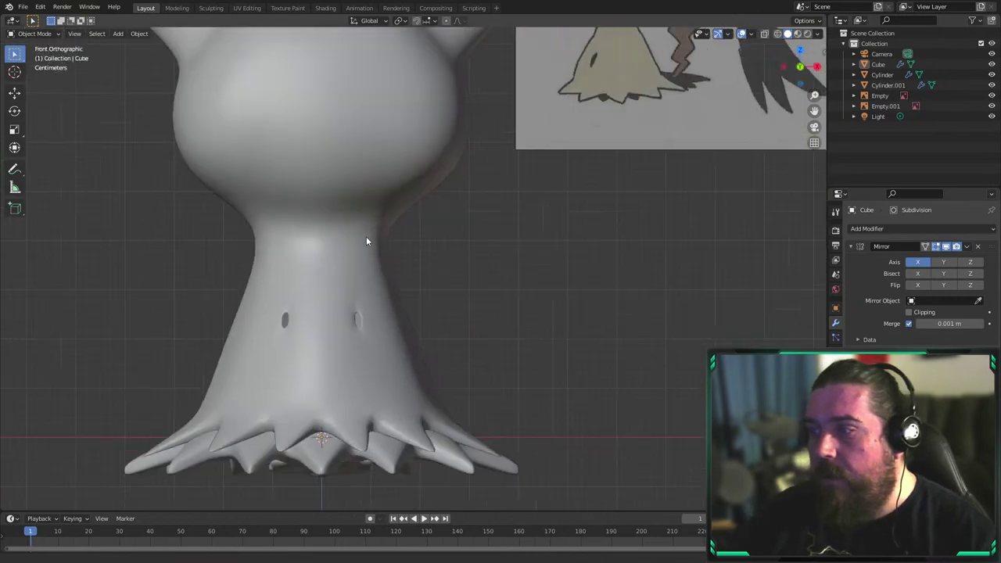
# Select all of the body's eyehole vertices in front wireframe view, enlarge the hole, and return to the smoothed body in solid shading
pyautogui.click(373, 222)
pyautogui.press('Tab')
pyautogui.scroll(3, 373, 222)
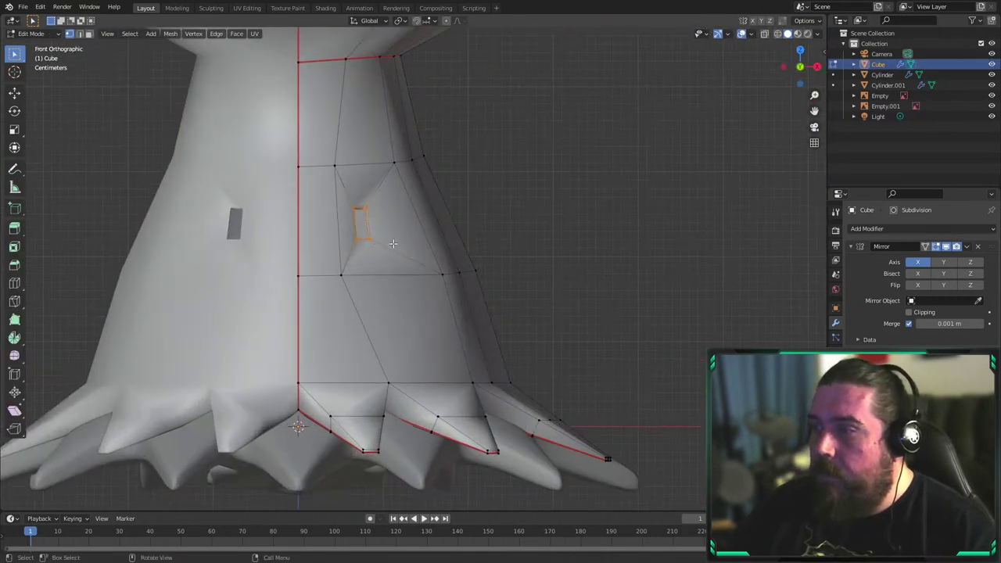
pyautogui.keyDown('shift'); pyautogui.moveTo(383, 161); pyautogui.dragTo(516, 202, button='middle'); pyautogui.keyUp('shift')
pyautogui.scroll(4, 518, 229)
pyautogui.hotkey('shift', 'z')
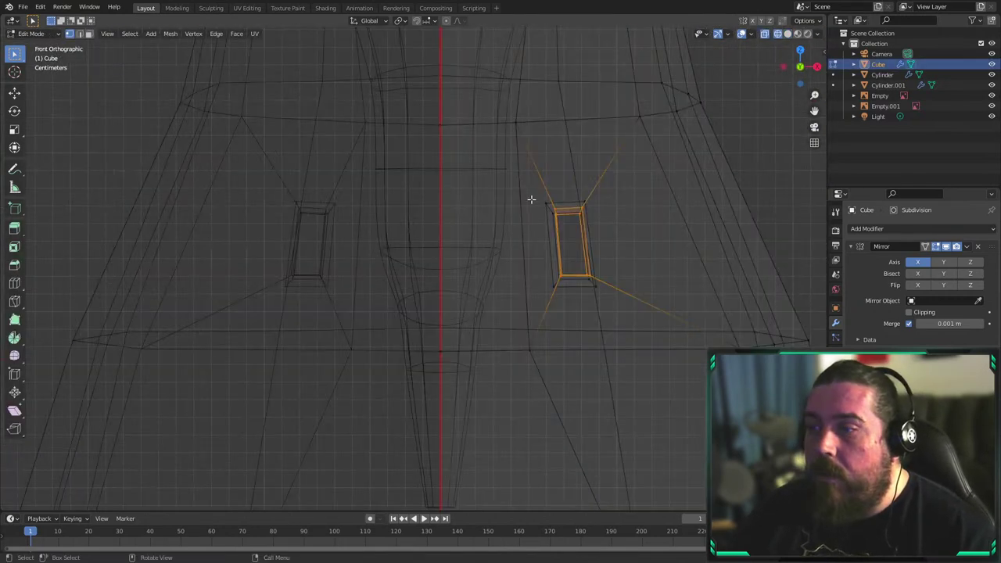
pyautogui.moveTo(525, 183); pyautogui.dragTo(640, 305)
pyautogui.press('s')
pyautogui.click(640, 217)
pyautogui.press('Tab')
pyautogui.hotkey('shift', 'z')
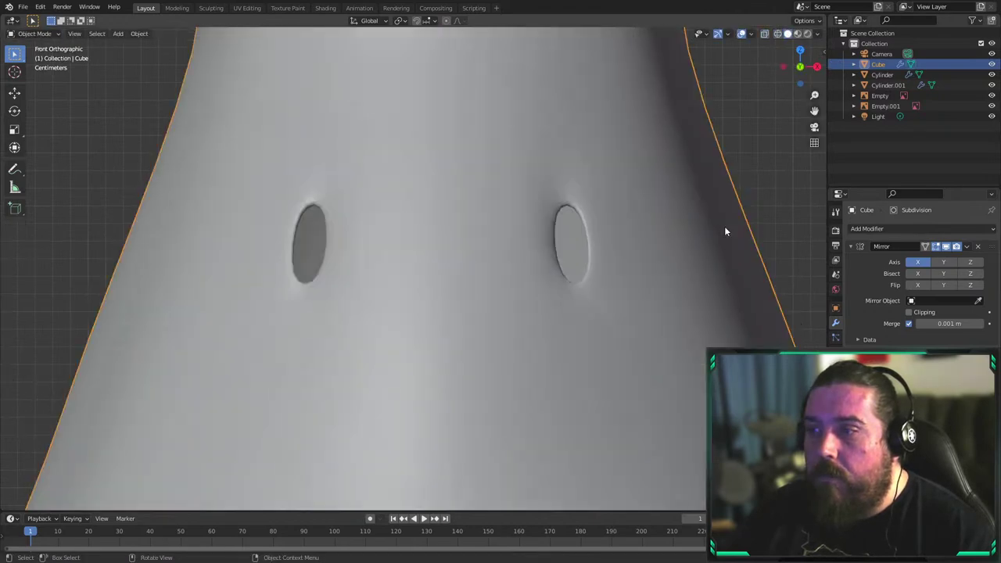
# Examine the enlarged eyeholes from around the lower body
pyautogui.scroll(-5, 625, 201)
pyautogui.scroll(-3, 626, 196)
pyautogui.click(645, 242)
pyautogui.moveTo(644, 242); pyautogui.dragTo(533, 282, button='middle')
pyautogui.scroll(-4, 643, 278)
pyautogui.scroll(8, 507, 285)
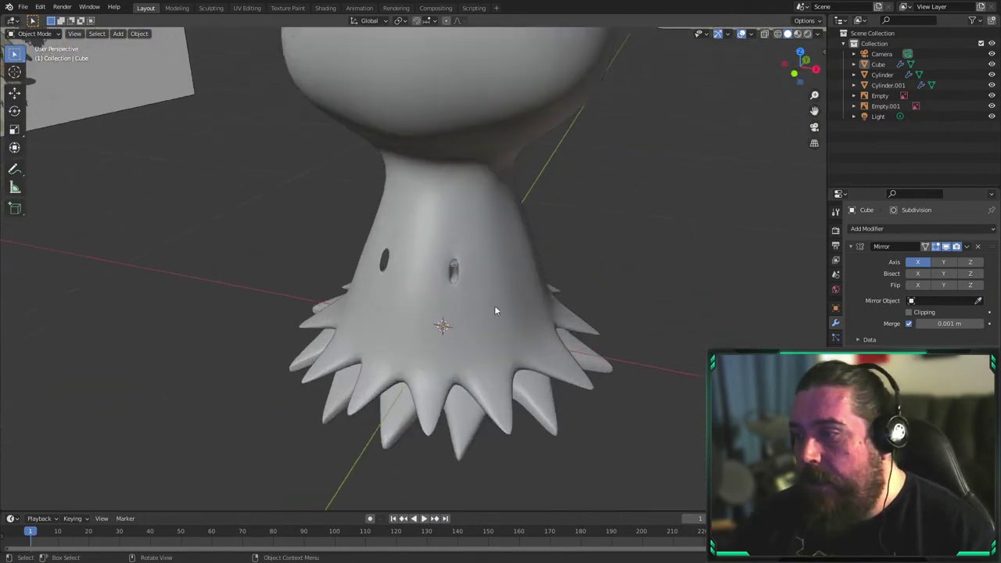
pyautogui.scroll(-4, 534, 316)
# Add a 2 m plane to the body mesh in wireframe and rotate it -78.3° in the side view
pyautogui.press('Tab')
pyautogui.hotkey('alt', 'z')
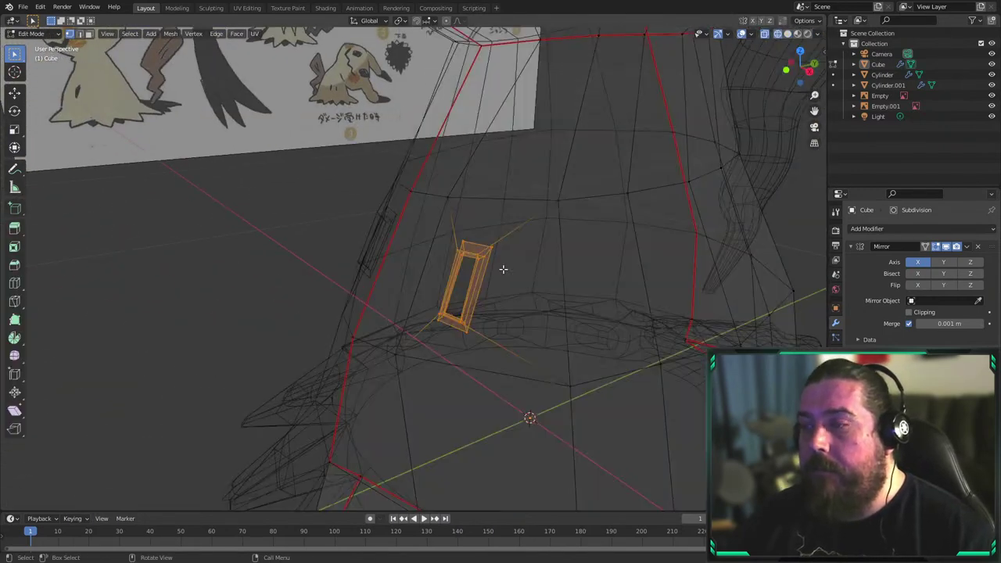
pyautogui.press('KP_1')
pyautogui.hotkey('shift', 'a')
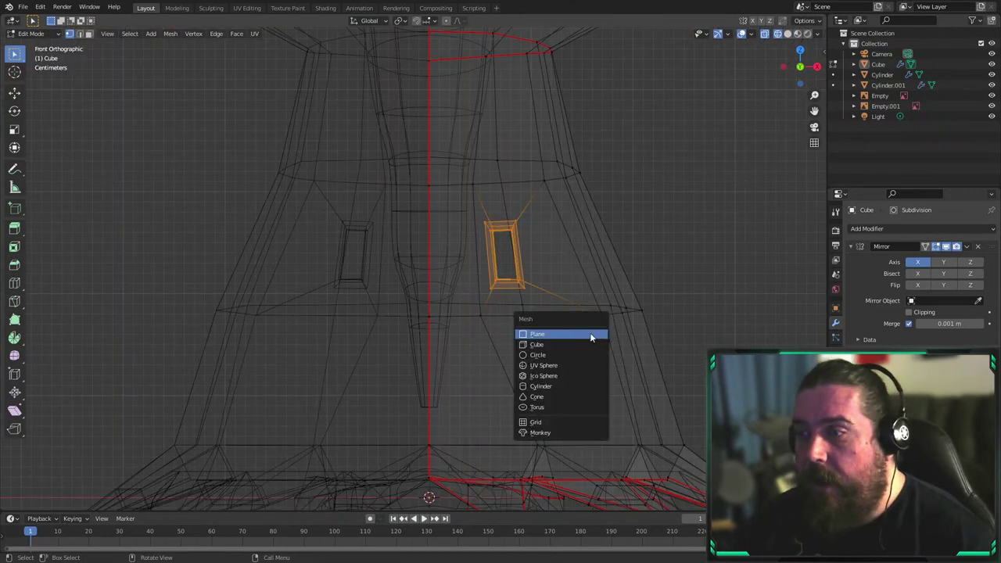
pyautogui.click(590, 332)
pyautogui.scroll(-6, 441, 342)
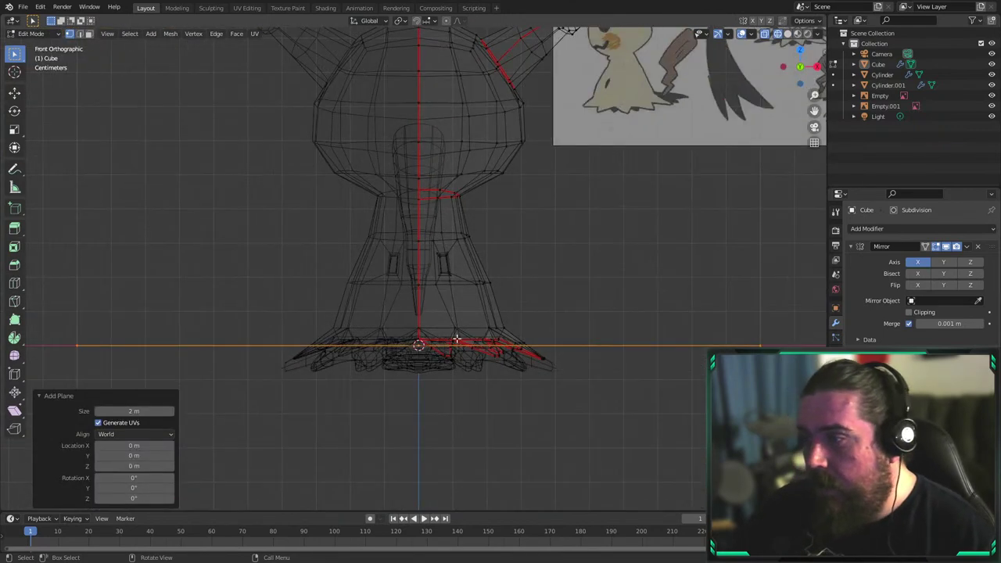
pyautogui.press('KP_3')
pyautogui.press('r')
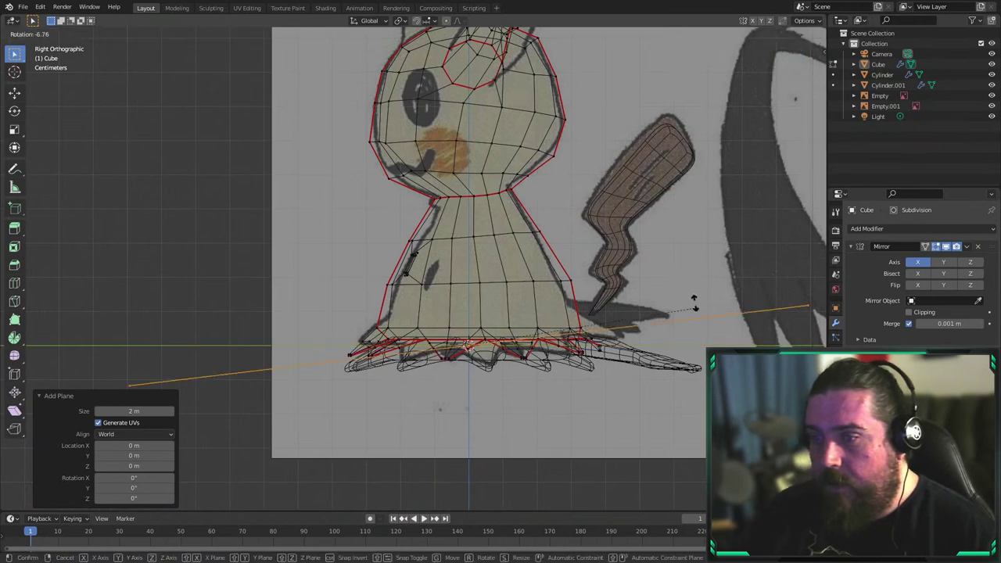
pyautogui.click(643, 199)
# Scale the plane to about 0.127 and move it about -0.162 m in Y and 0.206 m in Z behind the eyeholes
pyautogui.press('s')
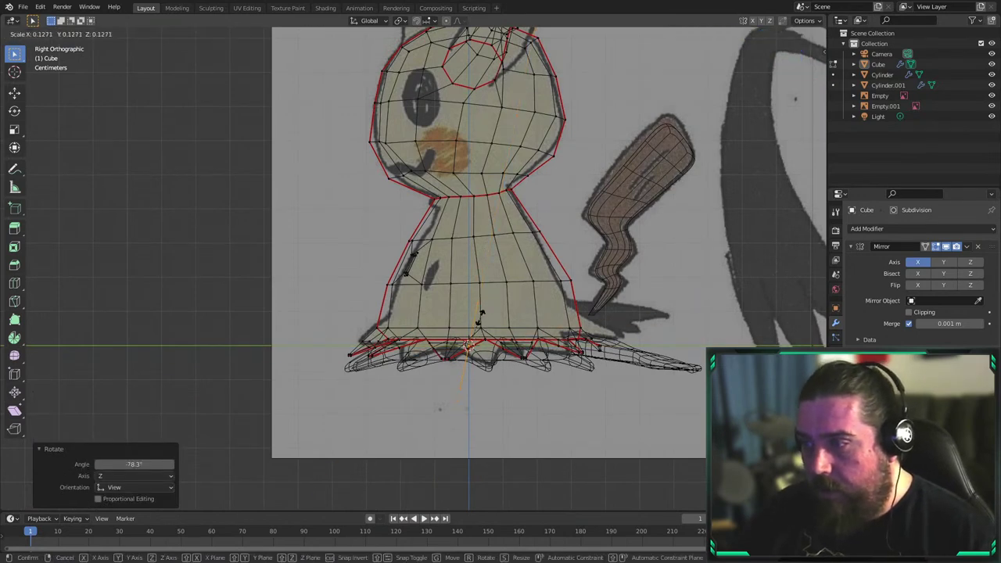
pyautogui.click(481, 314)
pyautogui.press('g')
pyautogui.click(413, 234)
pyautogui.press('KP_1')
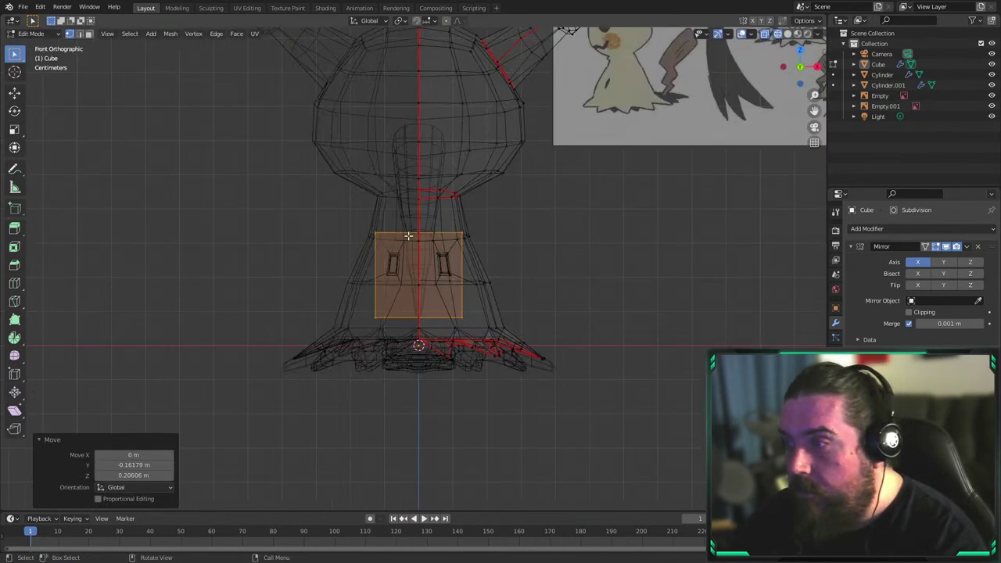
# Rotate the plane -28° in the top view, move it to the unmirrored eyehole's side, and scale it to 0.332
pyautogui.press('KP_7')
pyautogui.press('KP_Decimal')
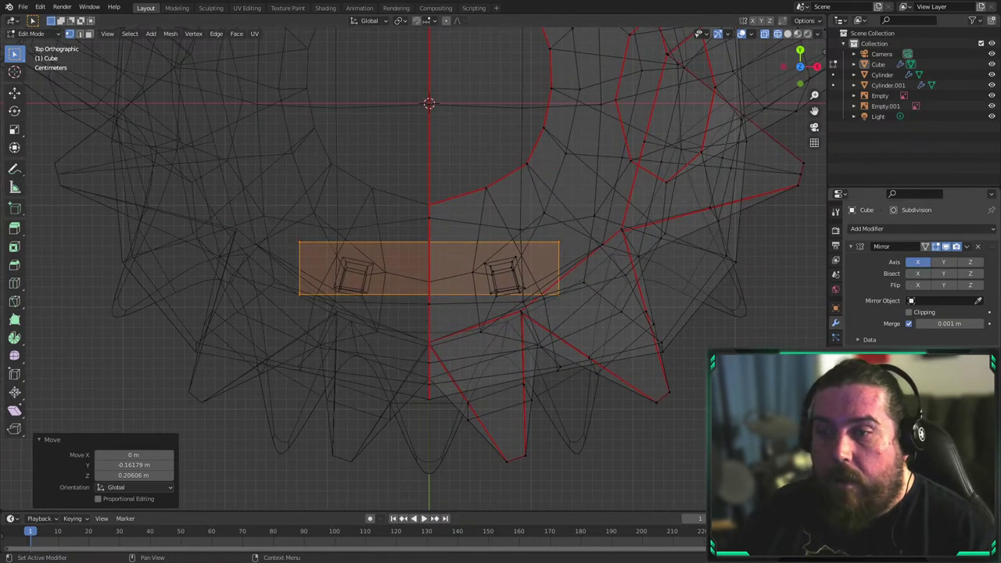
pyautogui.press('r')
pyautogui.click(570, 206)
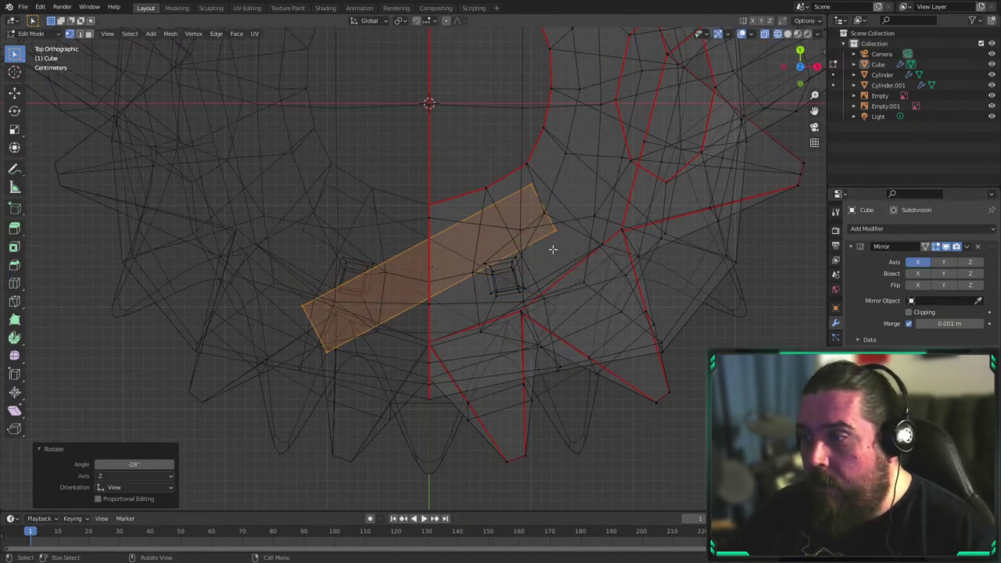
pyautogui.press('g')
pyautogui.click(601, 219)
pyautogui.press('s')
pyautogui.click(594, 237)
# Move the plane over the eyehole in the top view and rotate it 16.3° to follow the hole's angle
pyautogui.scroll(3, 648, 268)
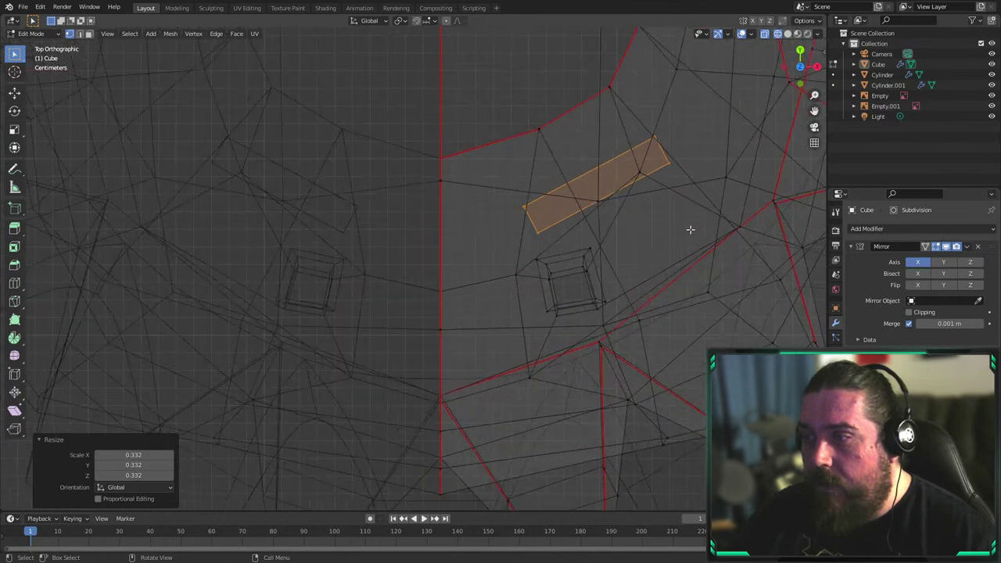
pyautogui.press('g')
pyautogui.click(659, 287)
pyautogui.press('r')
pyautogui.click(702, 271)
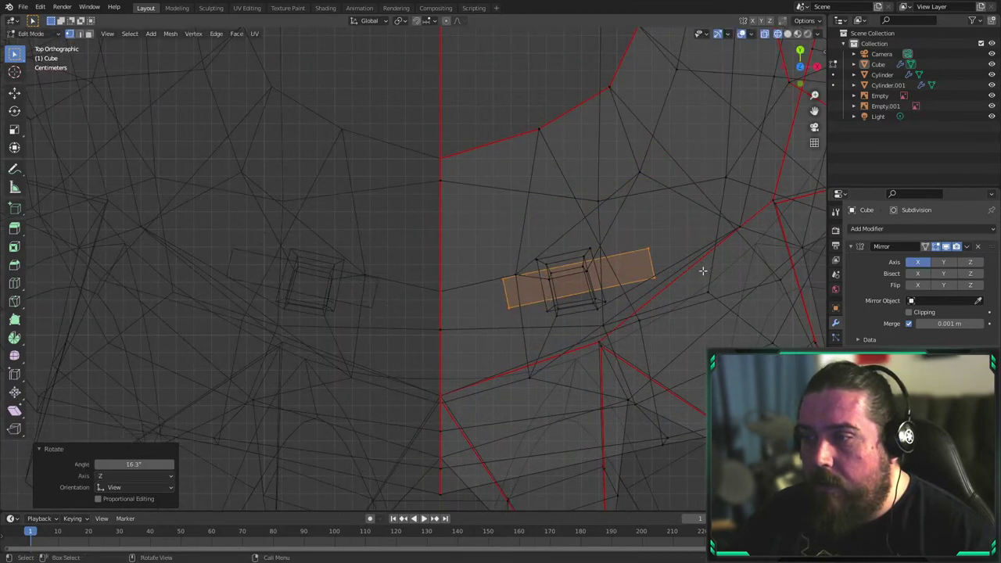
# Enlarge the plane in side view, move it about 0.009 m in Y and 0.023 m in Z, and show it in solid front view
pyautogui.press('KP_3')
pyautogui.press('s')
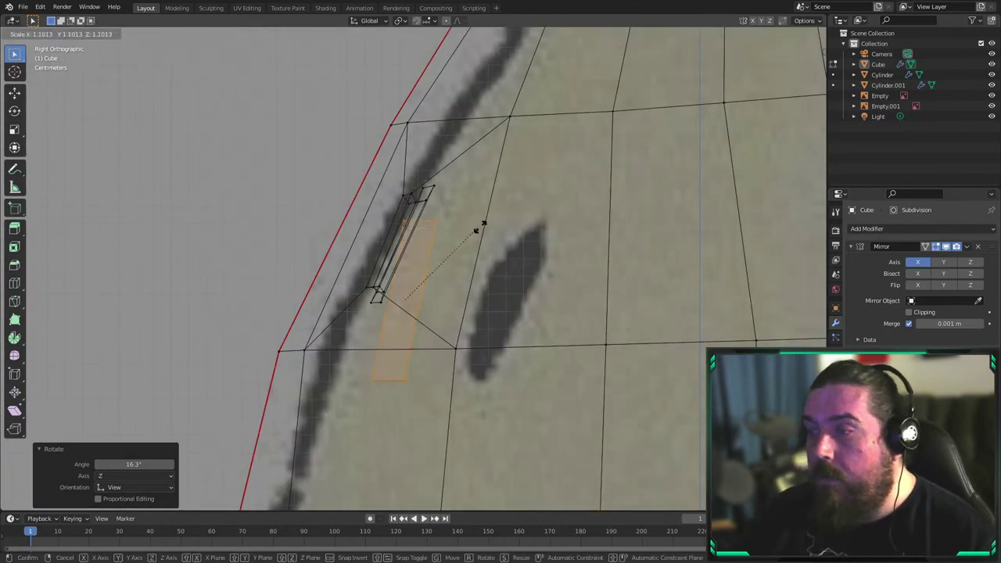
pyautogui.click(476, 226)
pyautogui.press('g')
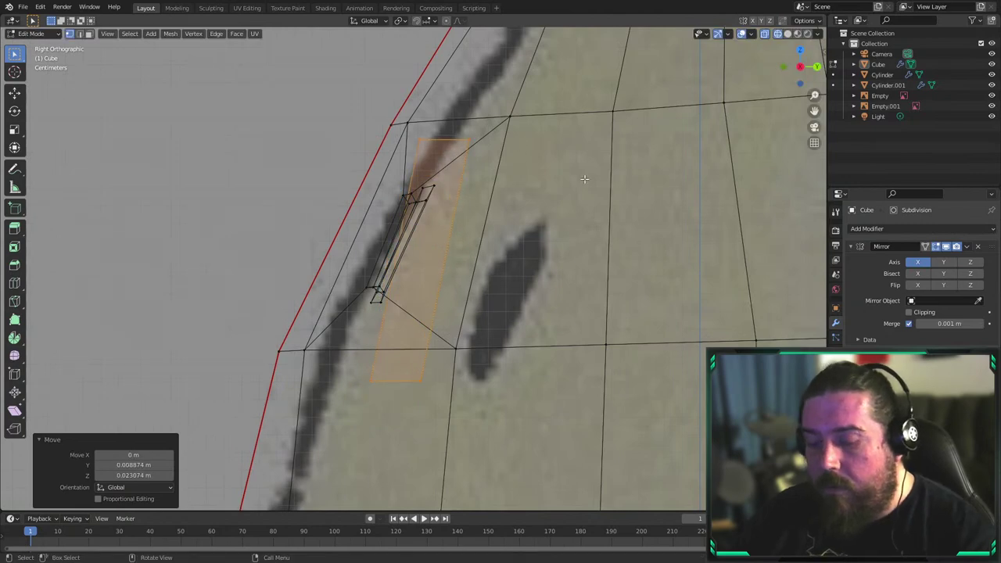
pyautogui.press('KP_1')
pyautogui.press('z')
pyautogui.click(657, 191)
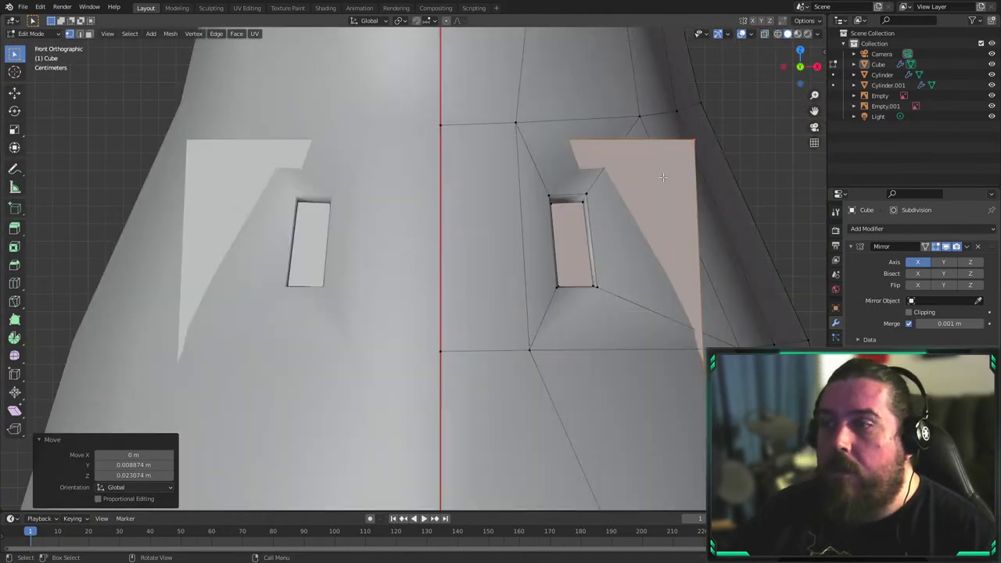
# Select the plane's two upper vertices in wireframe, scale them to 0.256, and move them about -0.006 m in X and -0.023 m in Z
pyautogui.click(693, 140)
pyautogui.hotkey('shift', 'z')
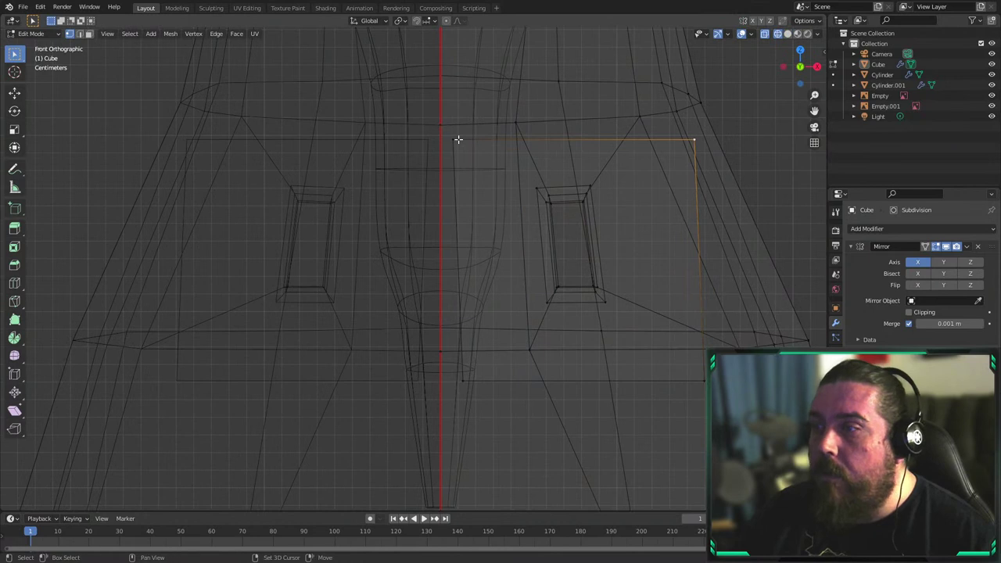
pyautogui.press('s')
pyautogui.click(617, 164)
pyautogui.press('g')
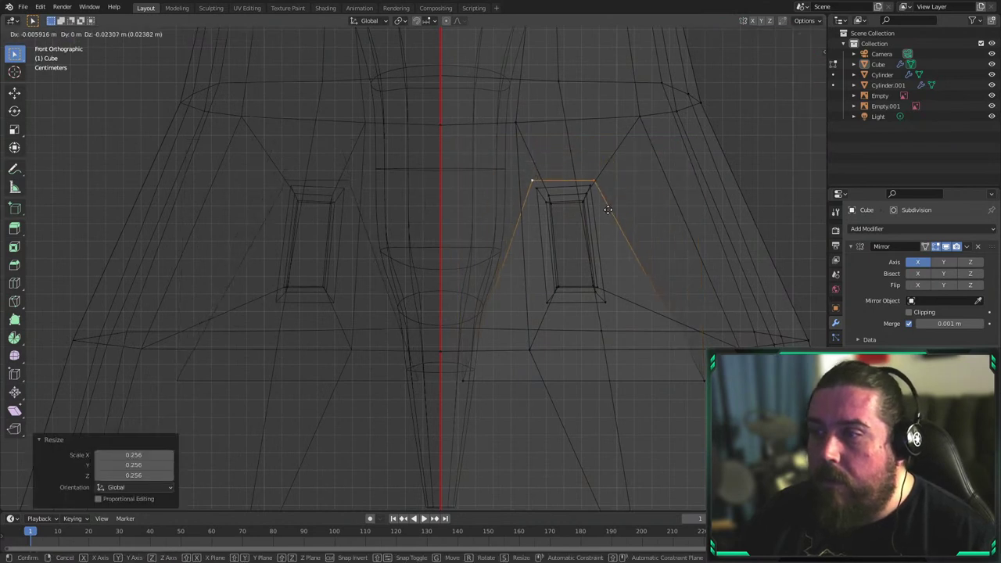
pyautogui.click(608, 210)
# Select the plane's two lower vertices, scale them to 0.414, and move them about 0.002 m in X and 0.038 m in Z
pyautogui.click(704, 381)
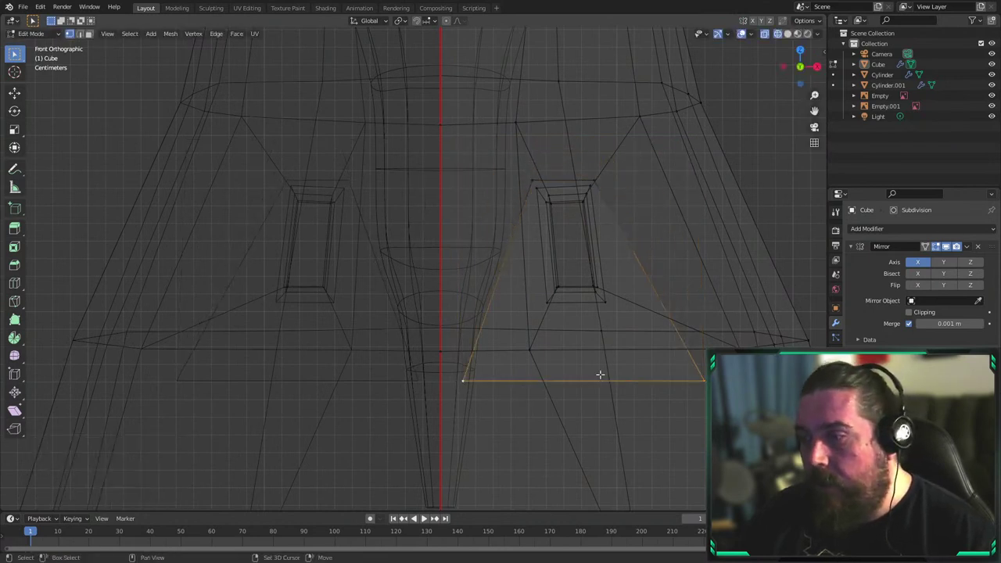
pyautogui.press('s')
pyautogui.click(624, 379)
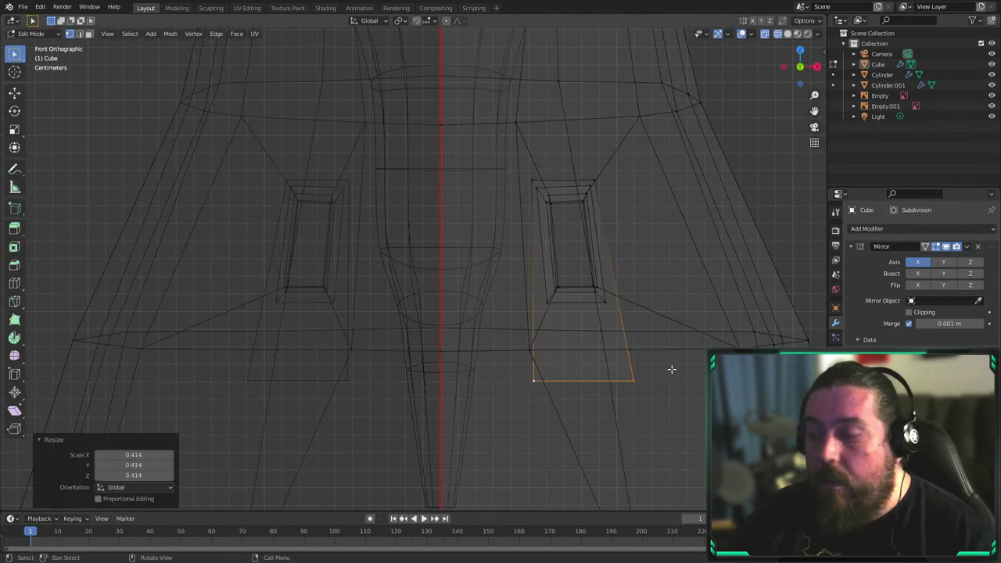
pyautogui.press('g')
pyautogui.click(669, 301)
# Scale the plane's two lower vertices to 0.648, and move them about -0.002 m in X and 0.004 m in Z
pyautogui.press('s')
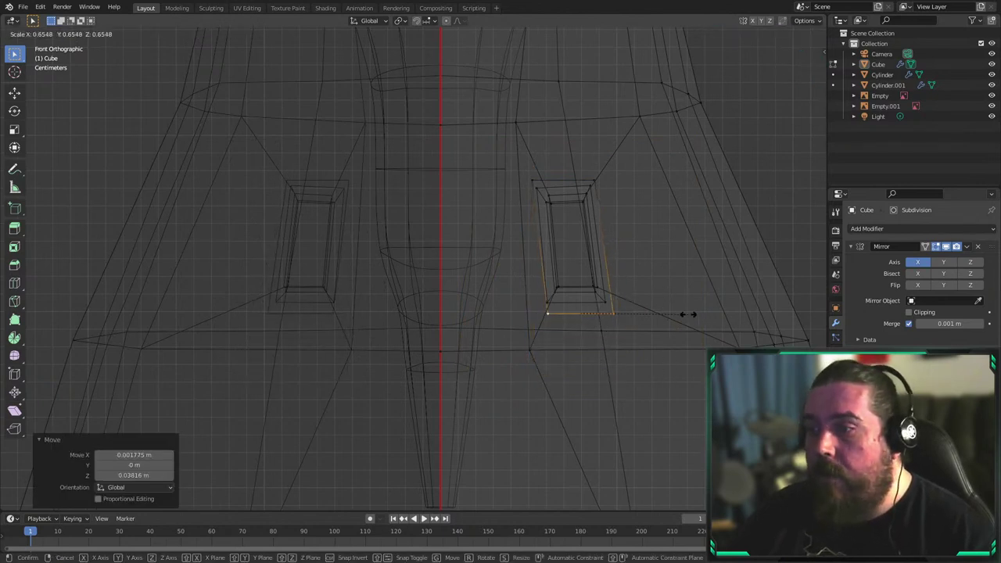
pyautogui.click(682, 309)
pyautogui.press('g')
pyautogui.press('g')
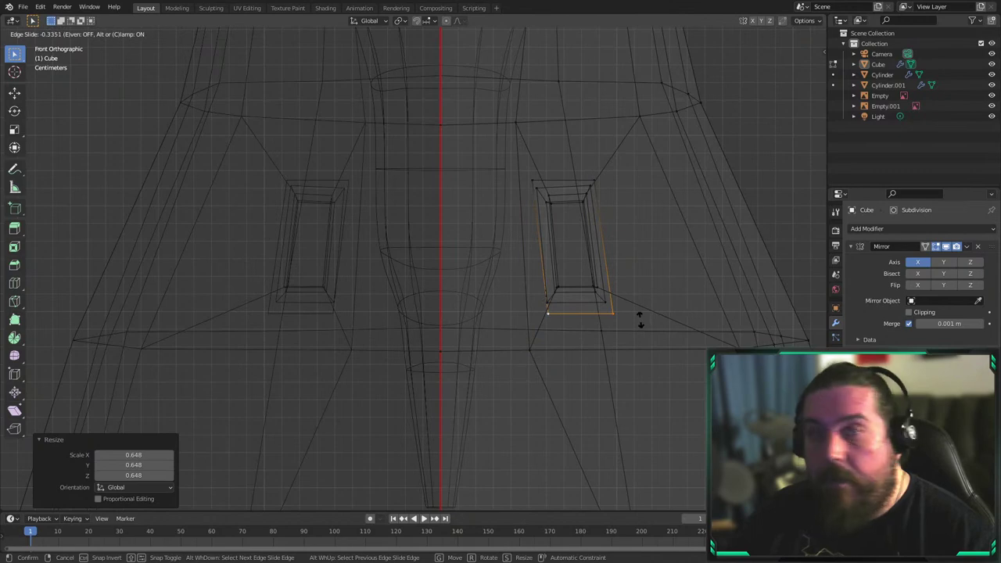
pyautogui.press('g')
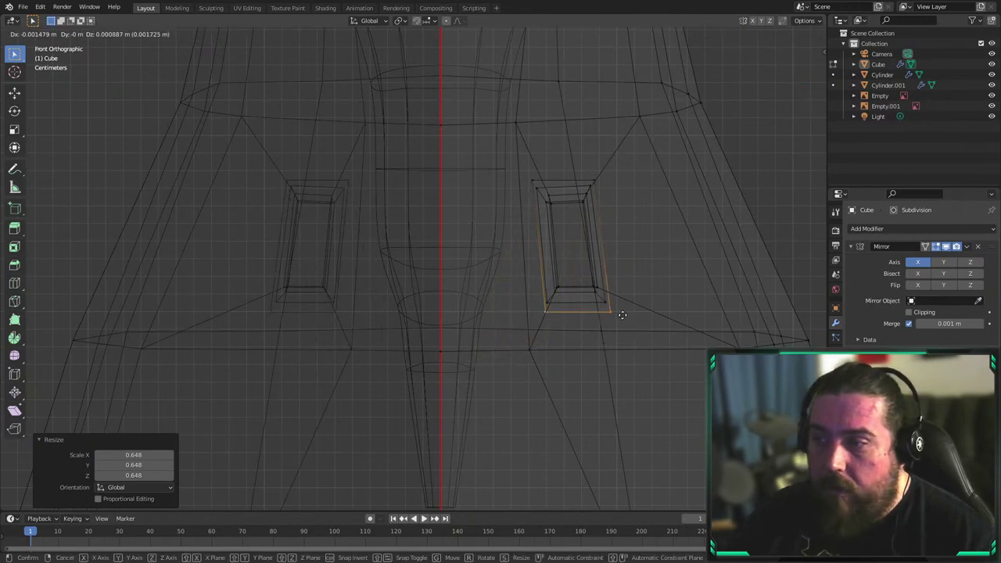
pyautogui.click(623, 310)
# Select all four vertices of the eyehole plane and move them about -0.007 m in Y, closer behind the hole
pyautogui.hotkey('shift', 'z')
pyautogui.moveTo(653, 258); pyautogui.dragTo(553, 251, button='middle')
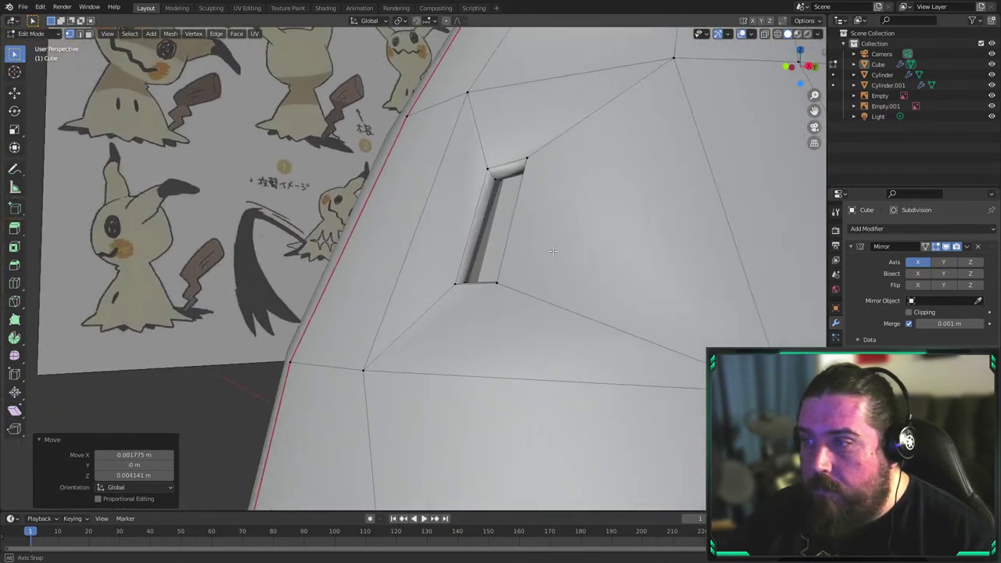
pyautogui.moveTo(474, 230); pyautogui.dragTo(655, 260, button='middle')
pyautogui.hotkey('shift', 'z')
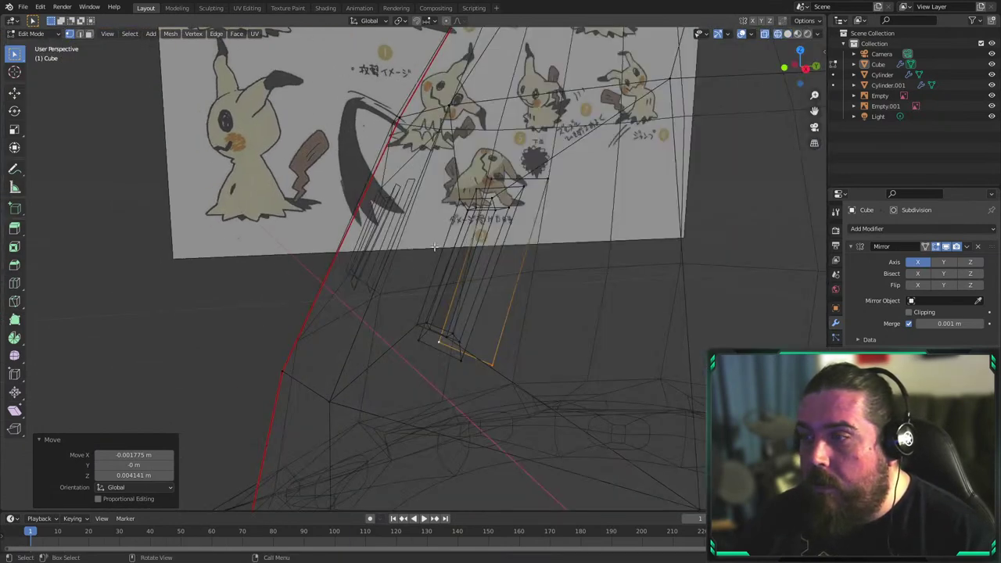
pyautogui.keyDown('shift'); pyautogui.click(547, 178); pyautogui.keyUp('shift')
pyautogui.keyDown('shift'); pyautogui.click(491, 179); pyautogui.keyUp('shift')
pyautogui.moveTo(584, 216); pyautogui.dragTo(607, 221, button='middle')
pyautogui.hotkey('shift', 'z')
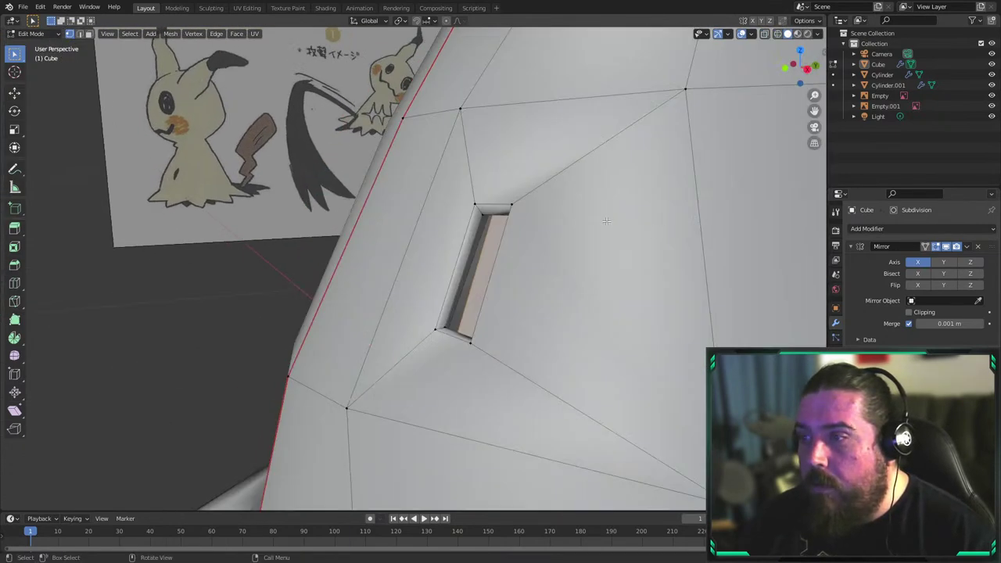
pyautogui.moveTo(547, 216); pyautogui.dragTo(564, 220, button='middle')
pyautogui.press('g')
pyautogui.press('y')
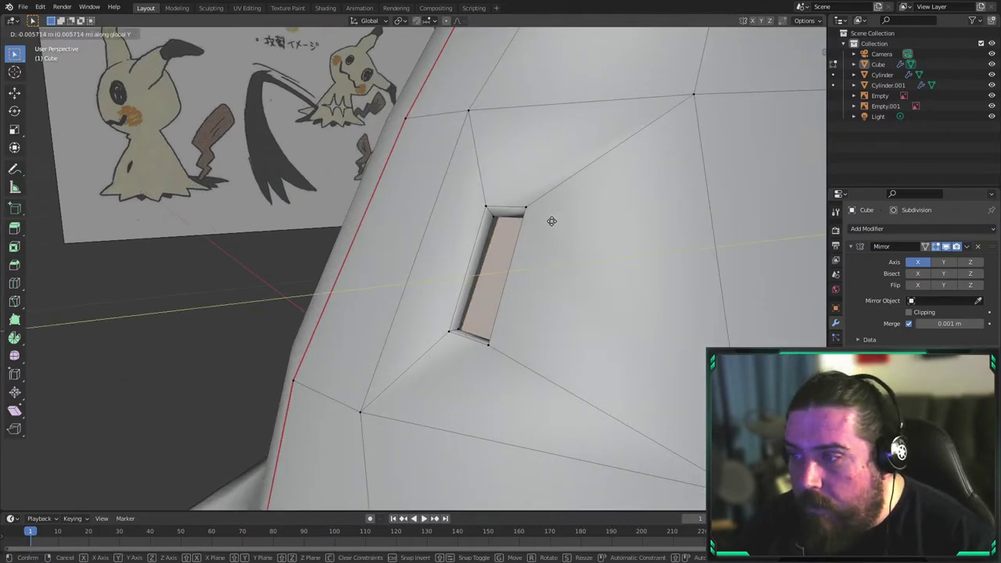
pyautogui.click(550, 221)
pyautogui.moveTo(623, 205); pyautogui.dragTo(568, 166, button='middle')
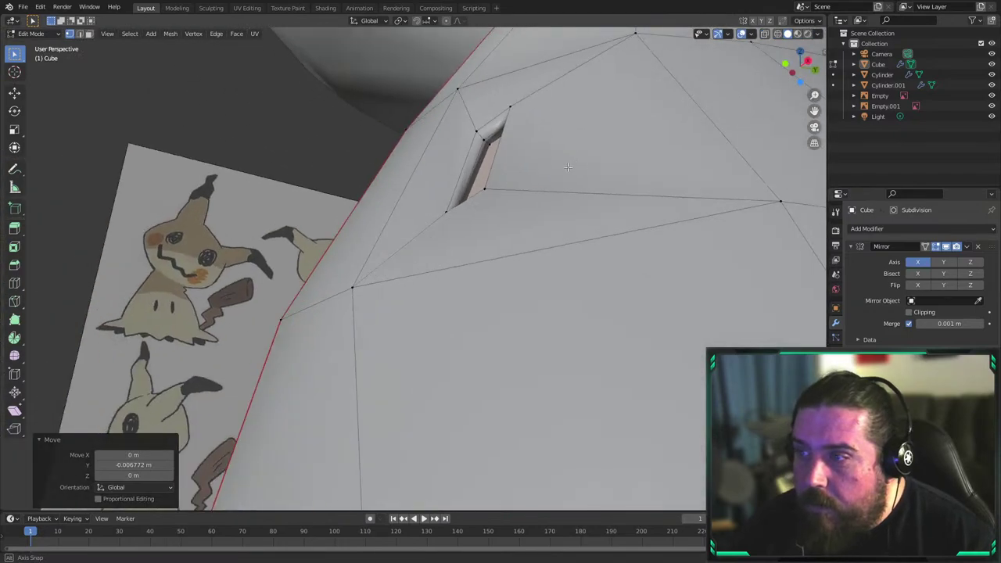
pyautogui.click(336, 154)
# Select the zigzag tail in Object Mode and move it about -0.025 m in Y and -0.091 m in Z in side view
pyautogui.scroll(-4, 336, 154)
pyautogui.moveTo(335, 154); pyautogui.dragTo(506, 219, button='middle')
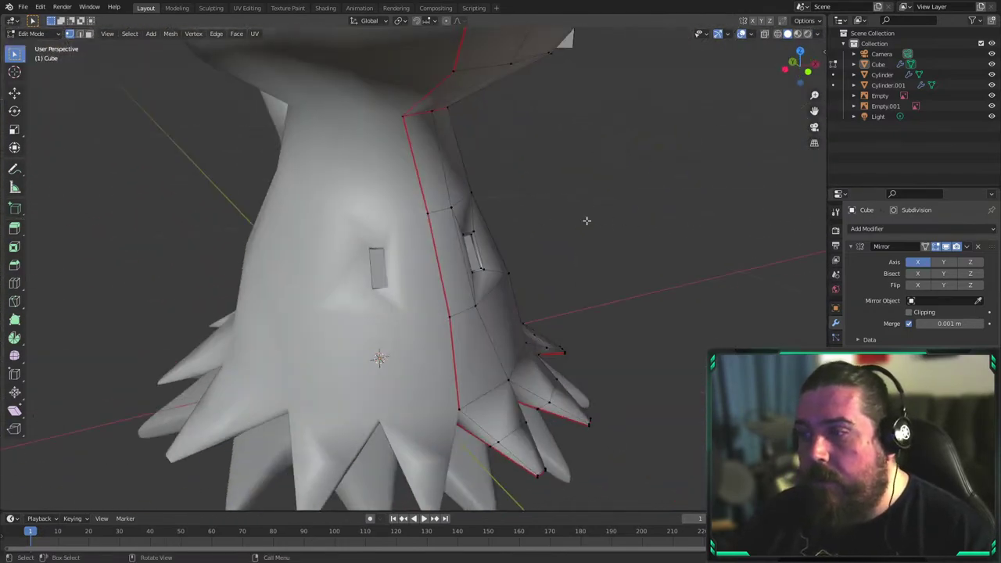
pyautogui.scroll(-3, 609, 231)
pyautogui.hotkey('shift', 'z')
pyautogui.moveTo(649, 270)
pyautogui.mouseDown(button='middle')
pyautogui.moveTo(504, 240)
pyautogui.moveTo(498, 226)
pyautogui.mouseUp(button='middle')
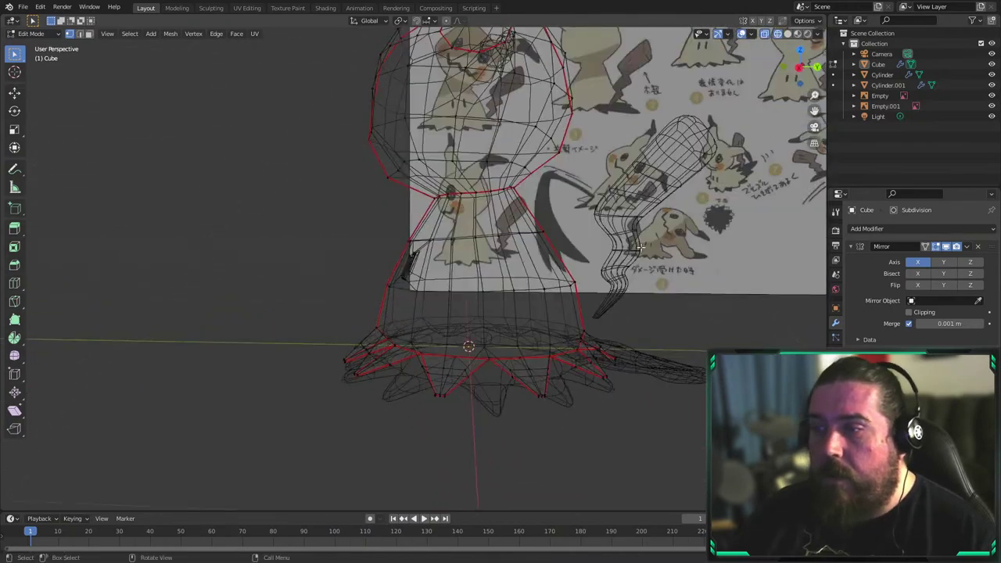
pyautogui.press('Tab')
pyautogui.click(637, 201)
pyautogui.press('KP_3')
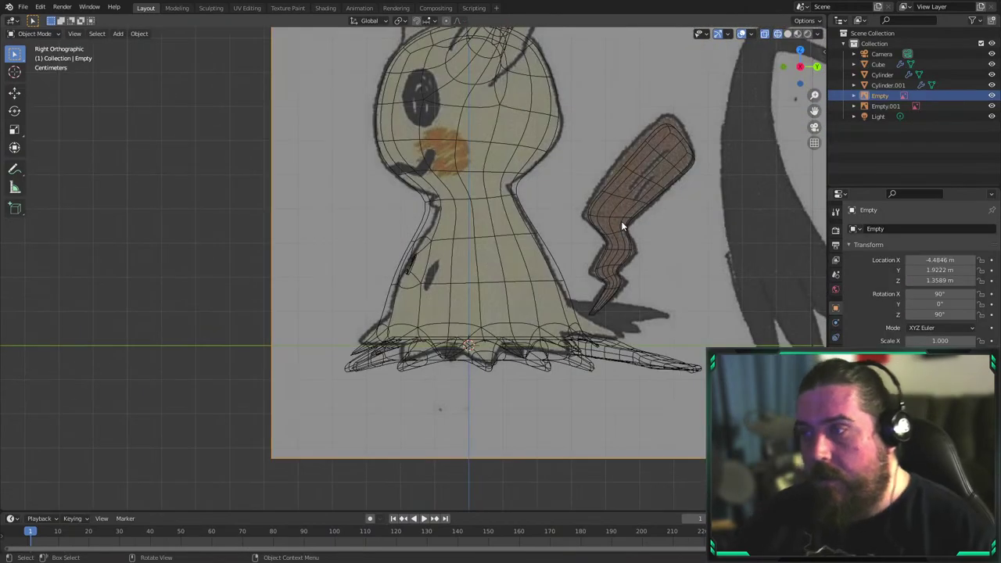
pyautogui.click(621, 220)
pyautogui.scroll(2, 621, 221)
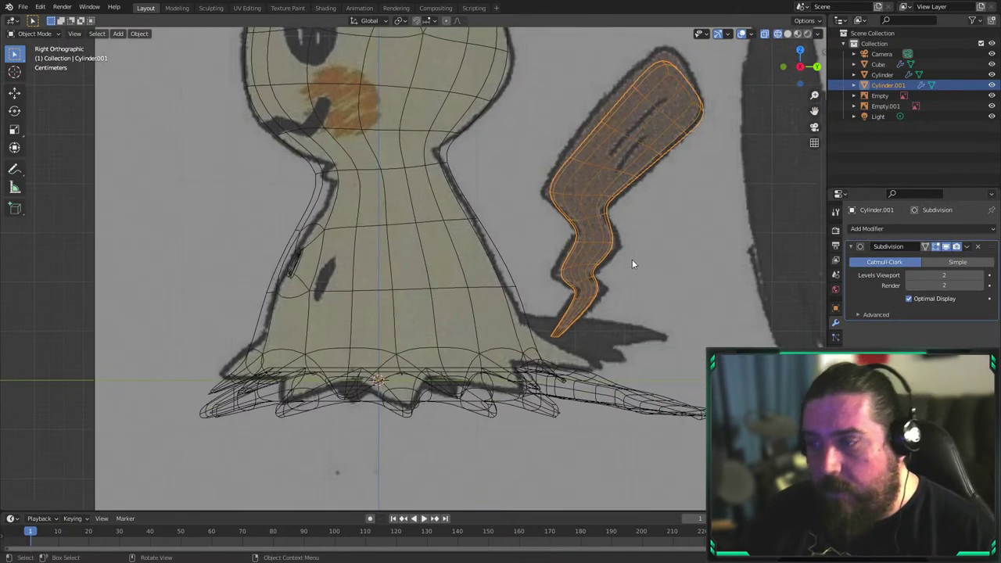
pyautogui.press('g')
pyautogui.click(619, 304)
# Apply the Mirror modifier on the character's main body
pyautogui.scroll(-3, 681, 329)
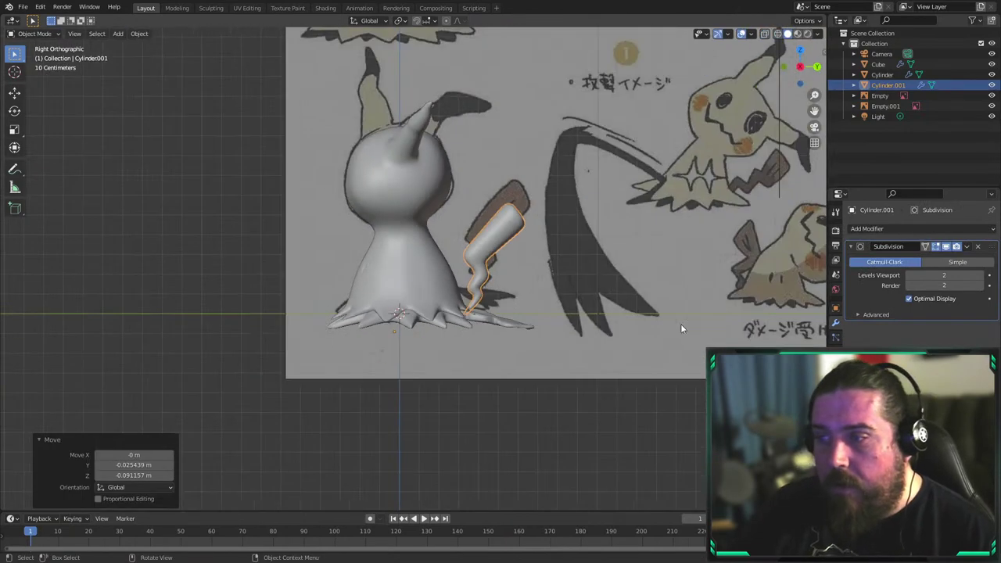
pyautogui.moveTo(594, 328); pyautogui.dragTo(472, 347, button='middle')
pyautogui.click(462, 391)
pyautogui.moveTo(462, 394); pyautogui.dragTo(356, 473, button='middle')
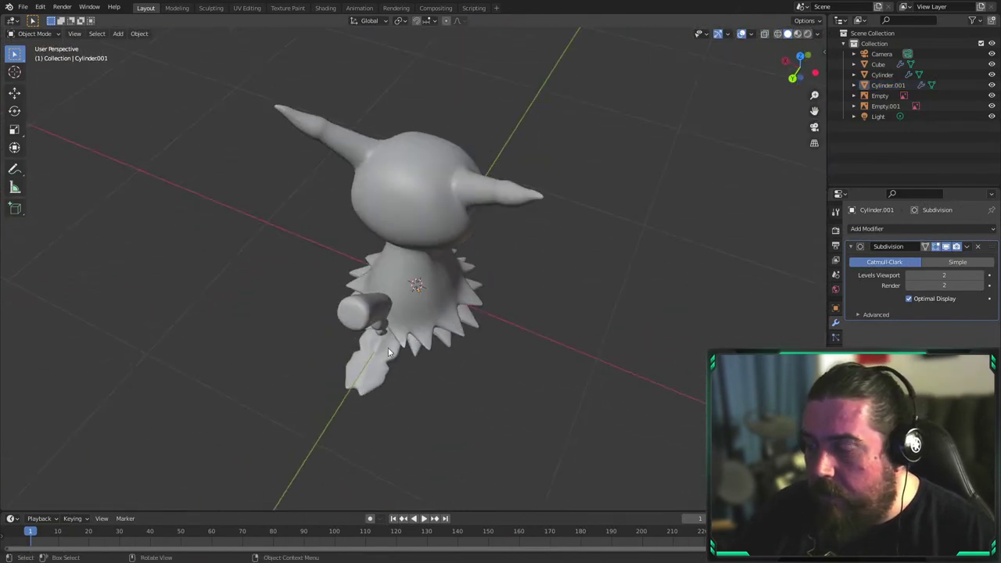
pyautogui.moveTo(389, 352); pyautogui.dragTo(443, 271, button='middle')
pyautogui.click(442, 272)
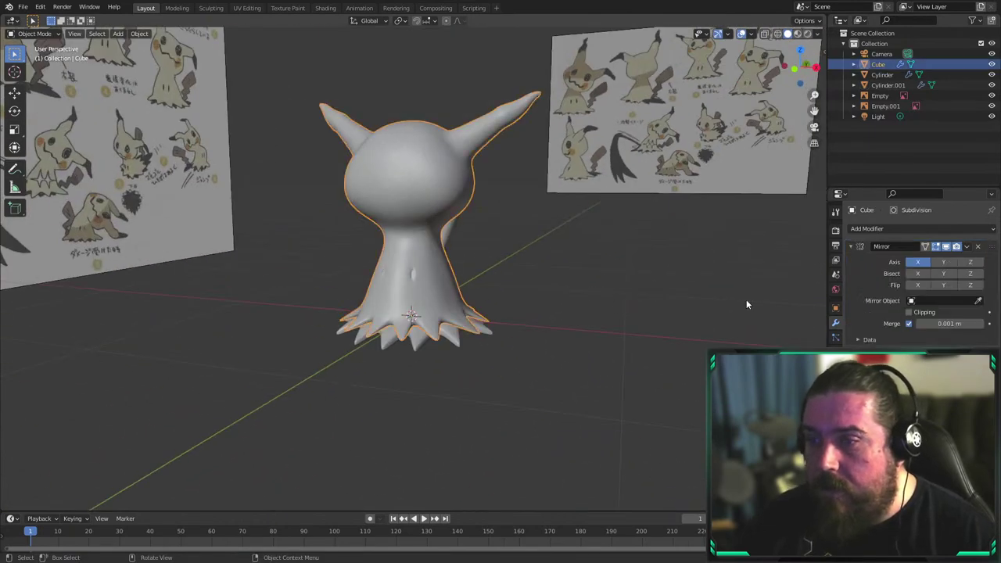
pyautogui.click(968, 247)
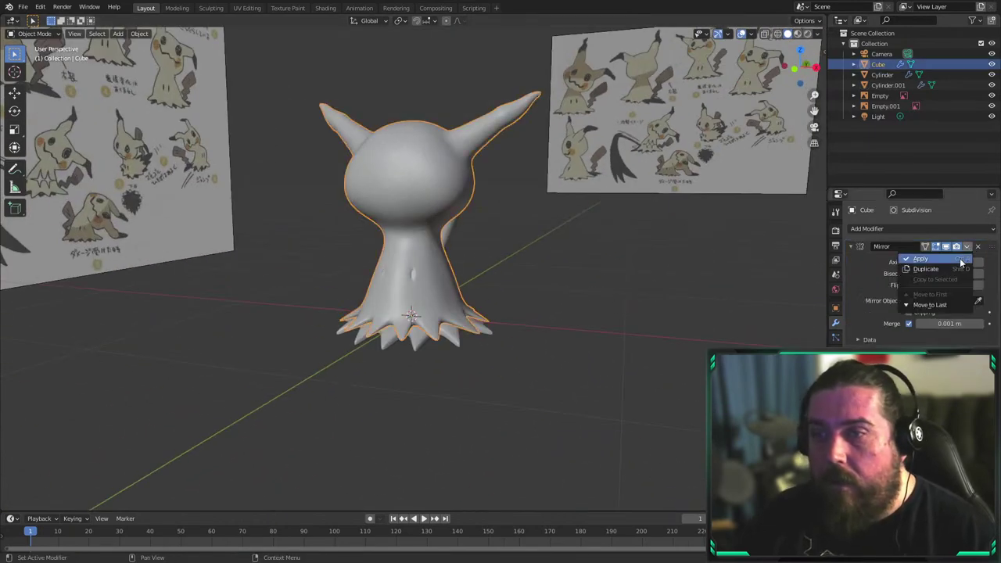
pyautogui.click(961, 259)
# Apply the Mirror modifier on the inner spiked base with the flat rear extension
pyautogui.scroll(3, 713, 236)
pyautogui.moveTo(713, 236); pyautogui.dragTo(588, 291, button='middle')
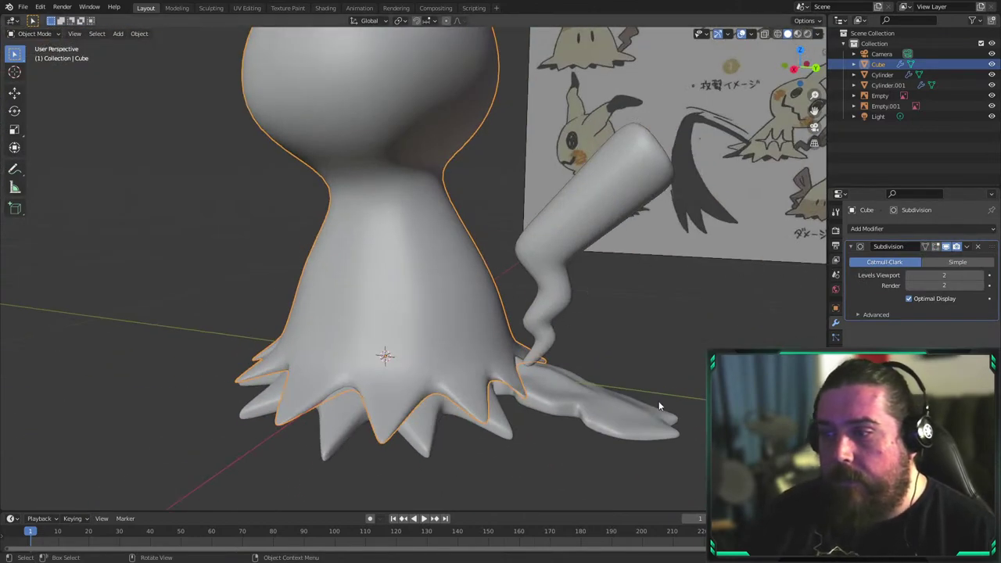
pyautogui.click(626, 400)
pyautogui.click(967, 247)
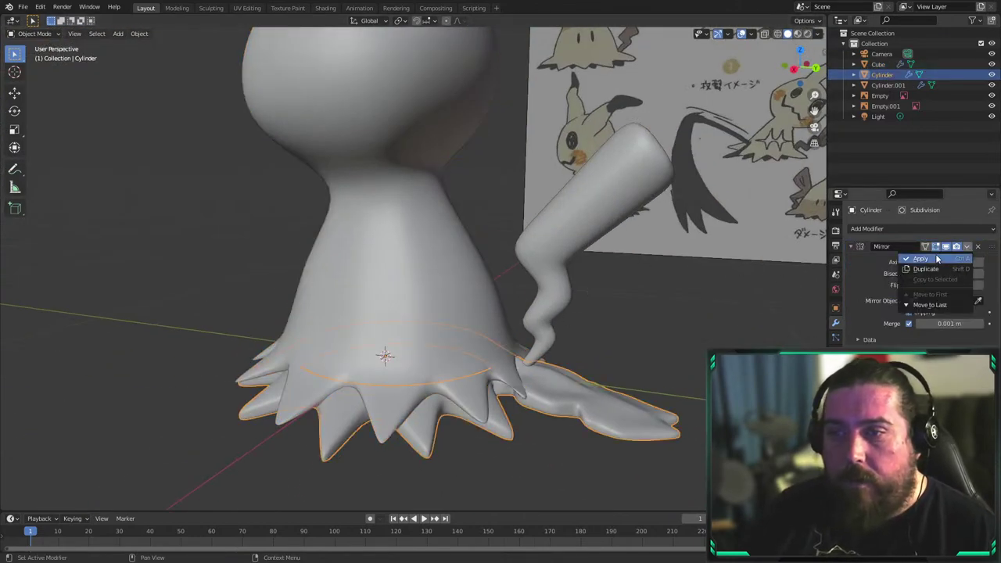
pyautogui.click(961, 259)
# Select the body, the spiked base and the tail, and join them into one object
pyautogui.scroll(-4, 607, 285)
pyautogui.moveTo(607, 286); pyautogui.dragTo(494, 228, button='middle')
pyautogui.scroll(-3, 494, 228)
pyautogui.click(465, 252)
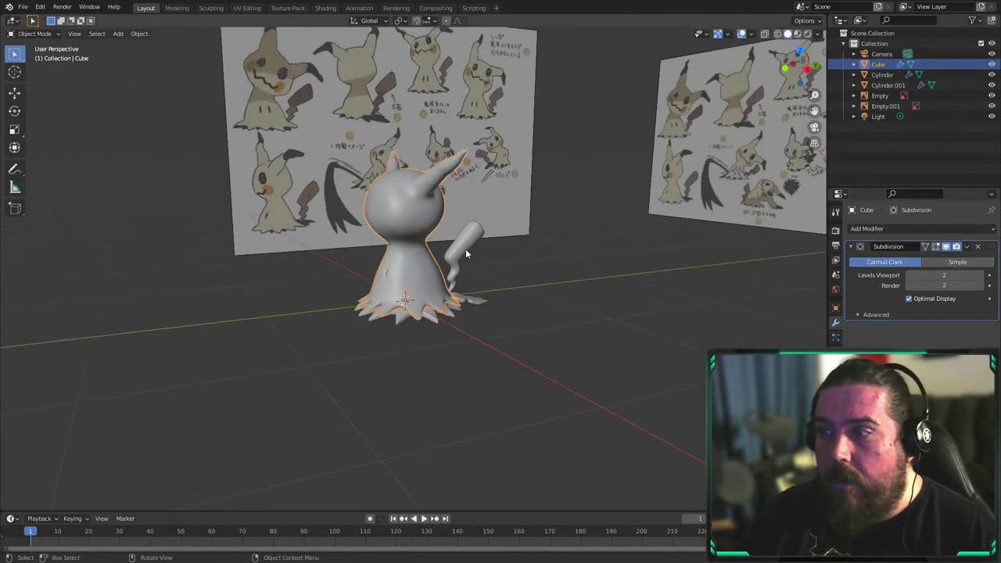
pyautogui.keyDown('shift'); pyautogui.click(485, 302); pyautogui.keyUp('shift')
pyautogui.keyDown('shift'); pyautogui.click(462, 260); pyautogui.keyUp('shift')
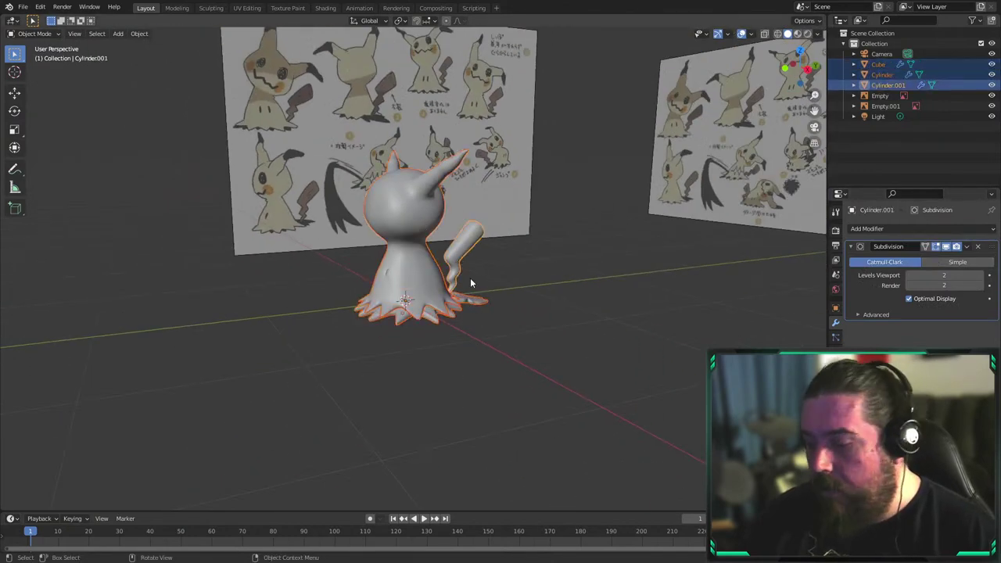
pyautogui.hotkey('ctrl', 'j')
# Unwrap the joined object's entire mesh in Edit Mode and switch to the Texture Paint workspace
pyautogui.scroll(3, 410, 268)
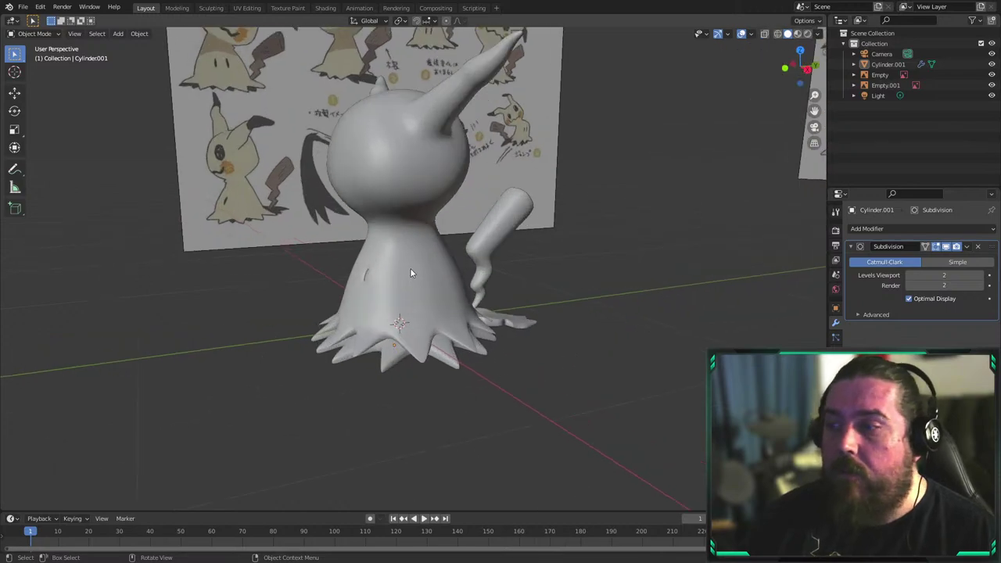
pyautogui.press('Tab')
pyautogui.moveTo(556, 286); pyautogui.dragTo(602, 280, button='middle')
pyautogui.hotkey('alt', 'z')
pyautogui.hotkey('alt', 'z')
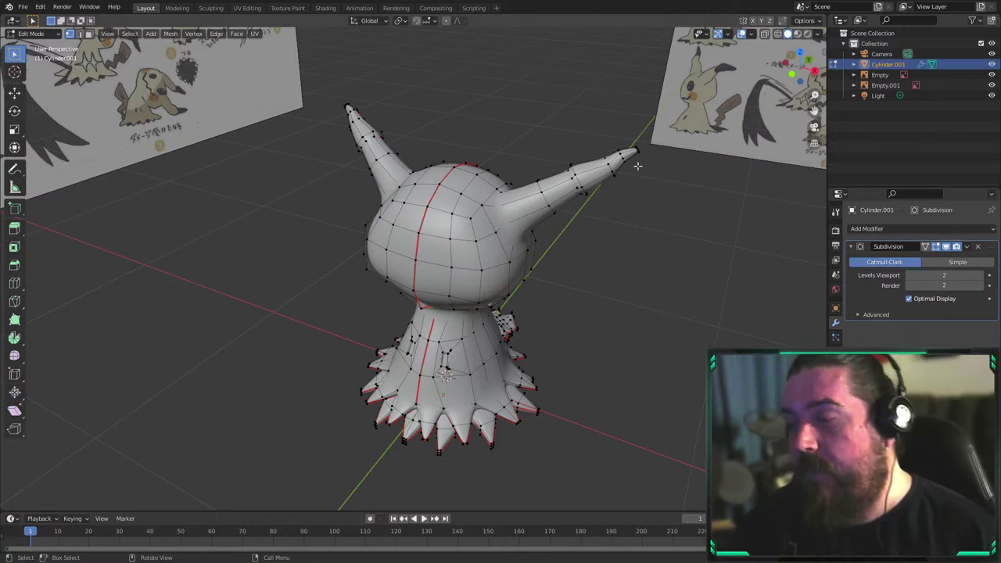
pyautogui.press('a')
pyautogui.press('u')
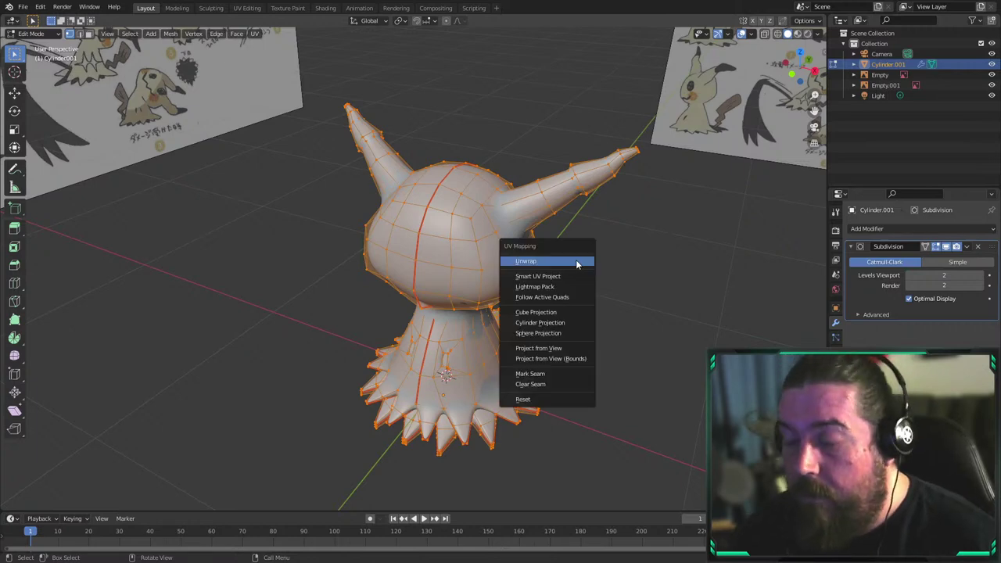
pyautogui.click(577, 262)
pyautogui.scroll(-3, 577, 273)
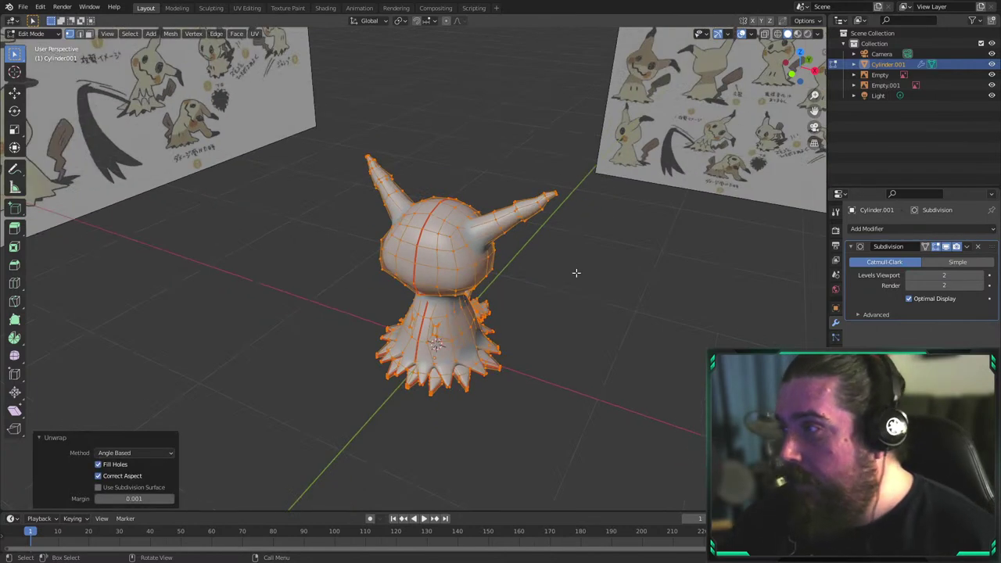
pyautogui.click(287, 7)
# Examine the unwrapped UV islands in the image editor and the model in the 3D view
pyautogui.scroll(4, 235, 297)
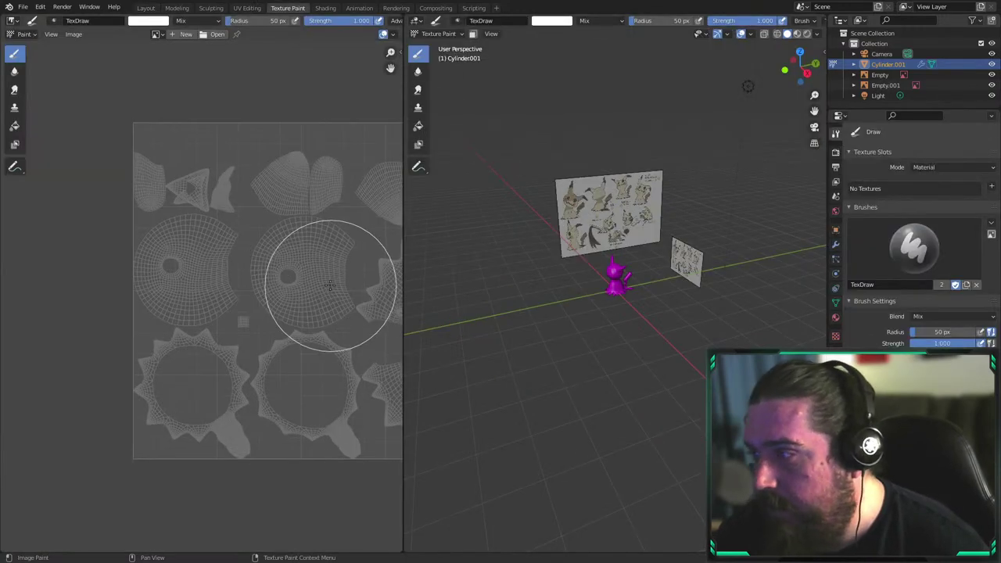
pyautogui.moveTo(331, 286)
pyautogui.mouseDown(button='middle')
pyautogui.moveTo(235, 234)
pyautogui.moveTo(236, 300)
pyautogui.mouseUp(button='middle')
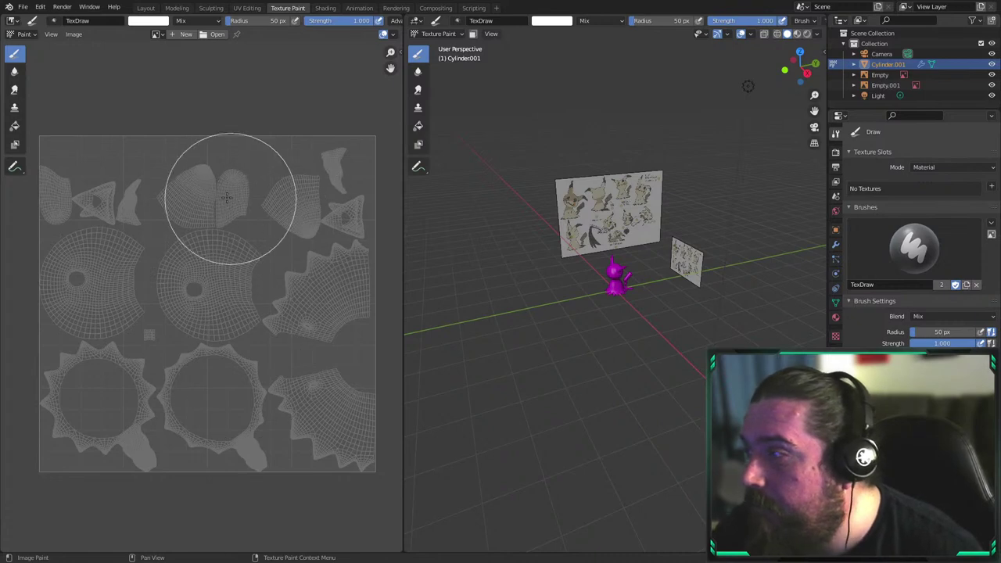
pyautogui.scroll(2, 199, 199)
pyautogui.moveTo(52, 138); pyautogui.dragTo(206, 248, button='middle')
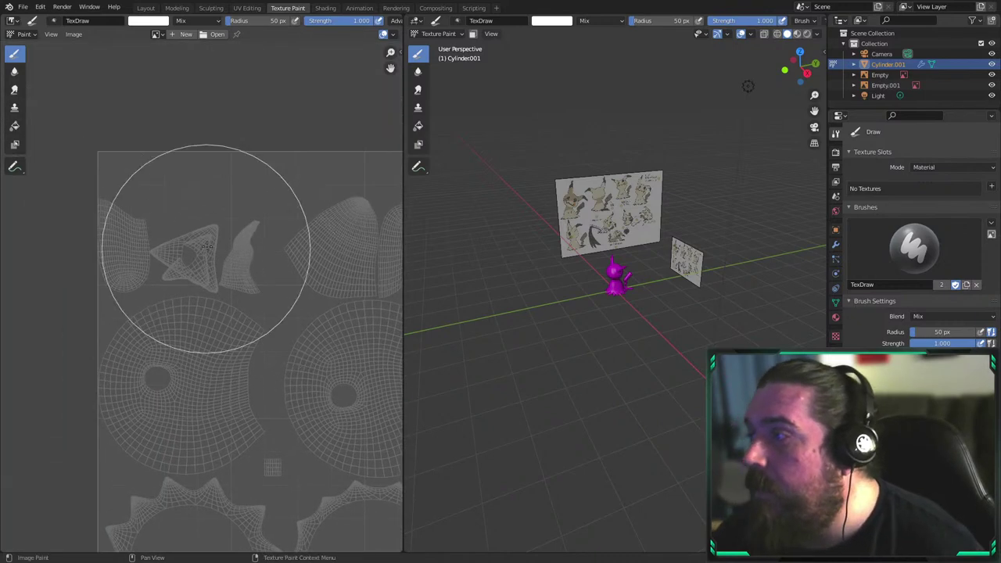
pyautogui.scroll(4, 207, 246)
pyautogui.scroll(-5, 195, 173)
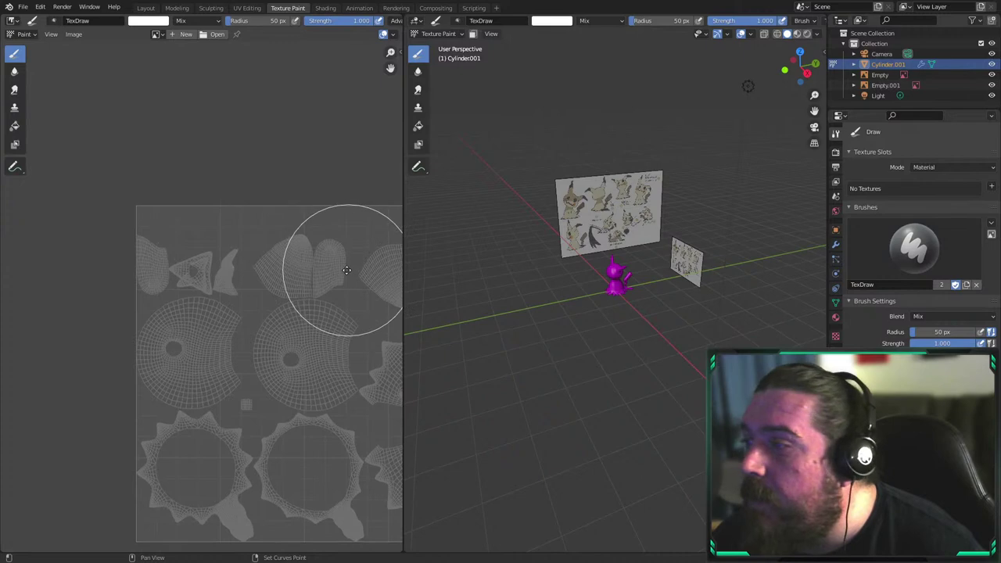
pyautogui.moveTo(346, 263); pyautogui.dragTo(230, 242, button='middle')
pyautogui.scroll(2, 261, 157)
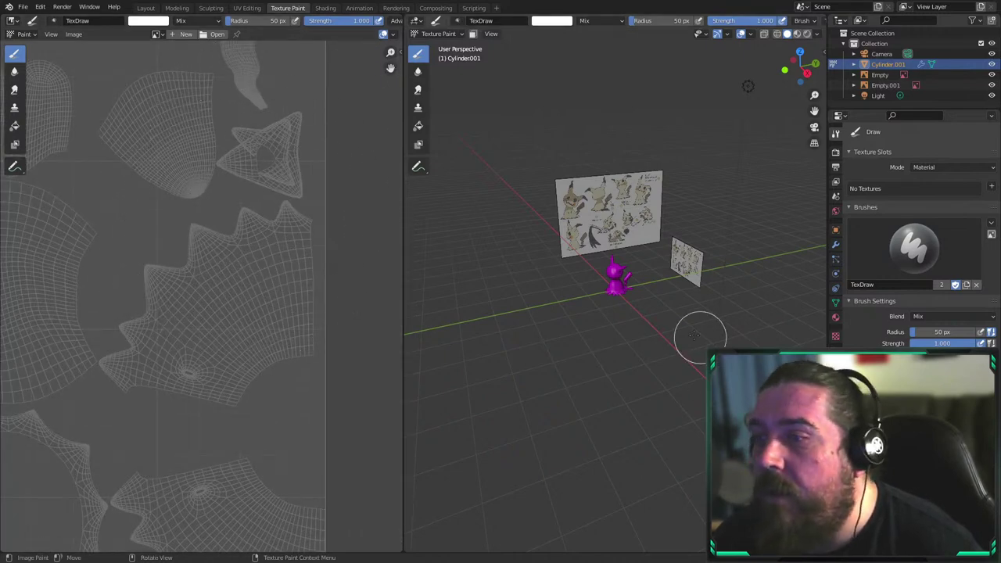
pyautogui.scroll(8, 673, 313)
pyautogui.scroll(-3, 636, 258)
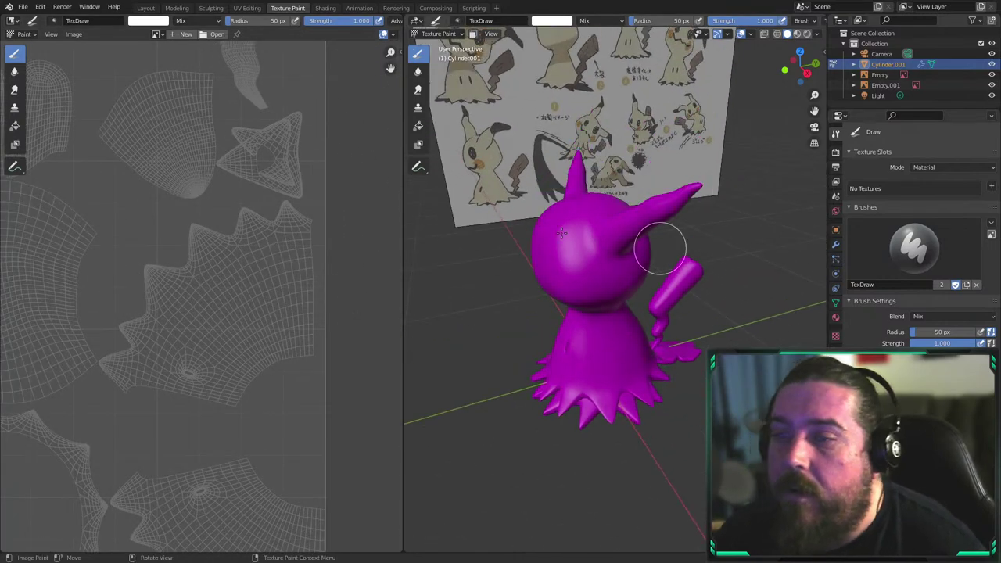
pyautogui.scroll(-3, 201, 107)
# Start a new texture image and set its width and height to 2048 px
pyautogui.click(177, 35)
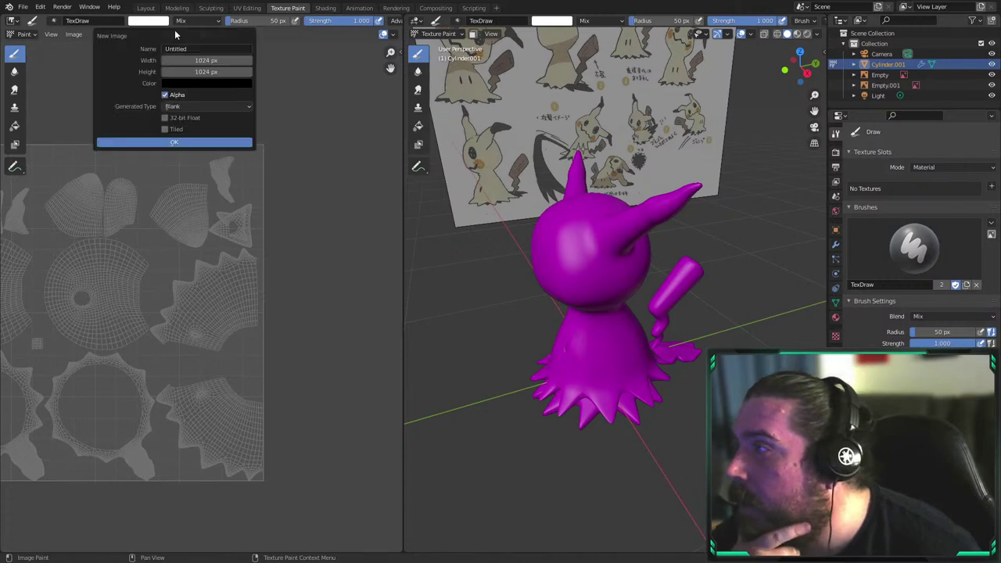
pyautogui.click(202, 60)
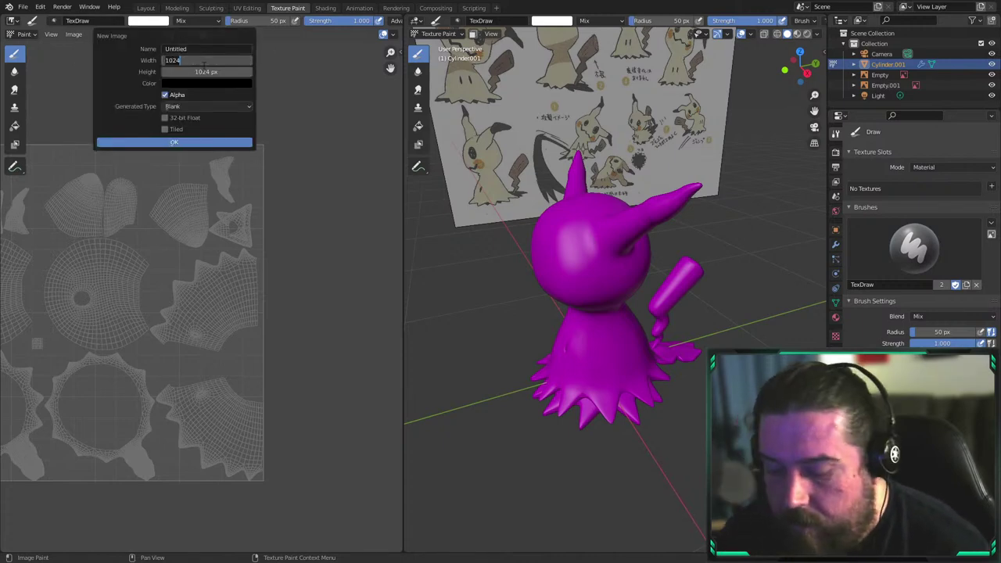
pyautogui.press('Return')
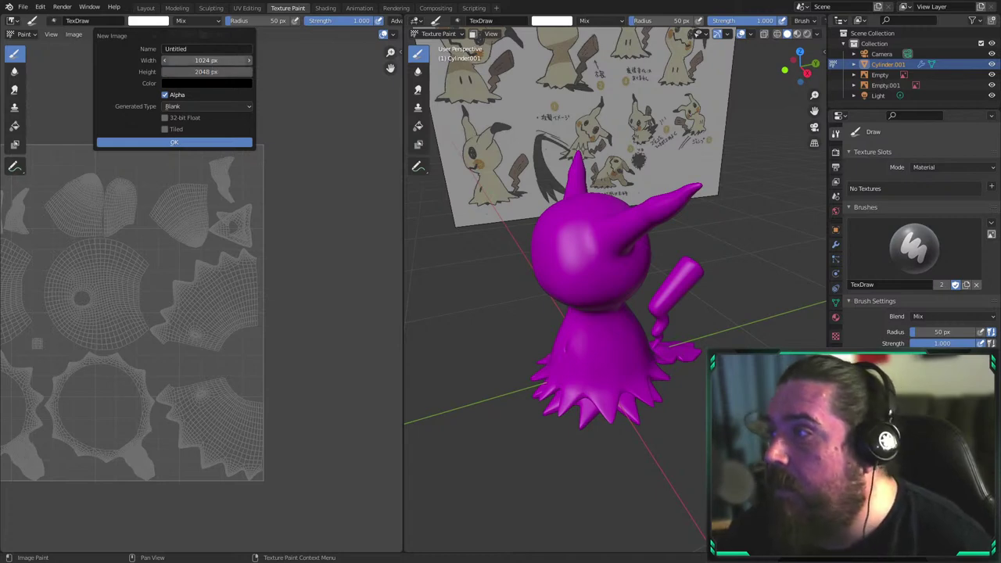
pyautogui.click(200, 60)
pyautogui.write('2048')
pyautogui.press('Return')
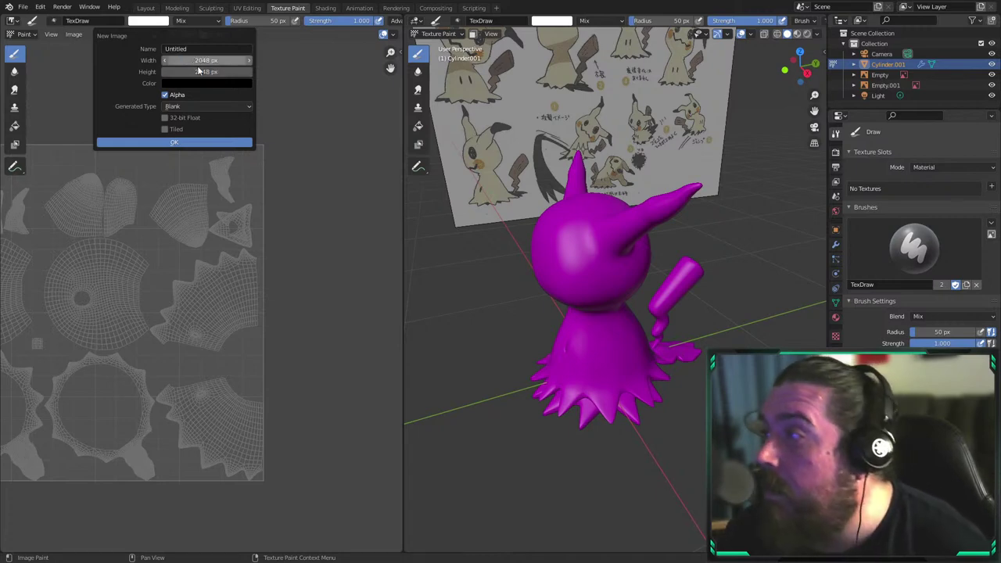
# Create a new blank image named "diffuse" for the texture and show it whole behind the UV layout
pyautogui.click(178, 48)
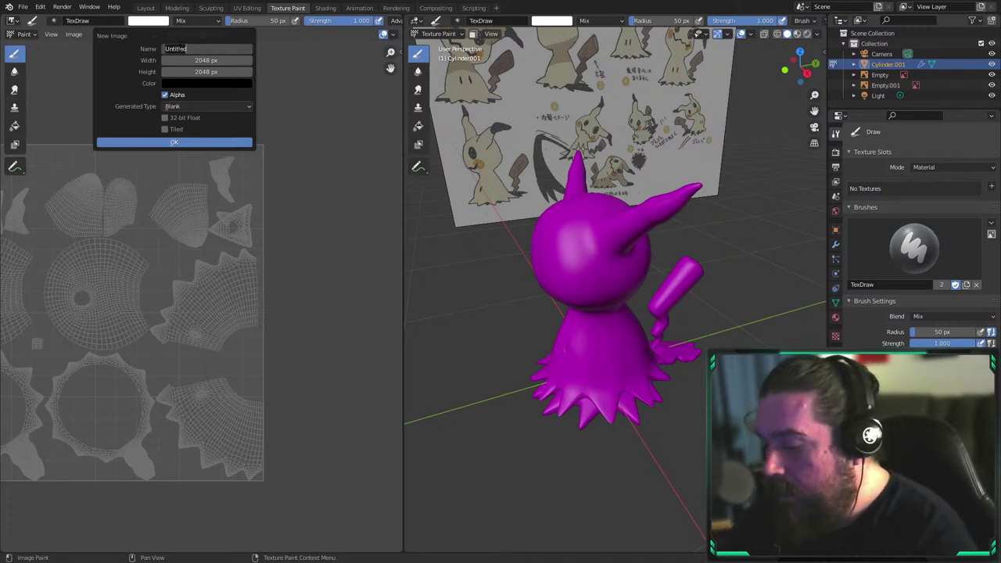
pyautogui.write('diffu')
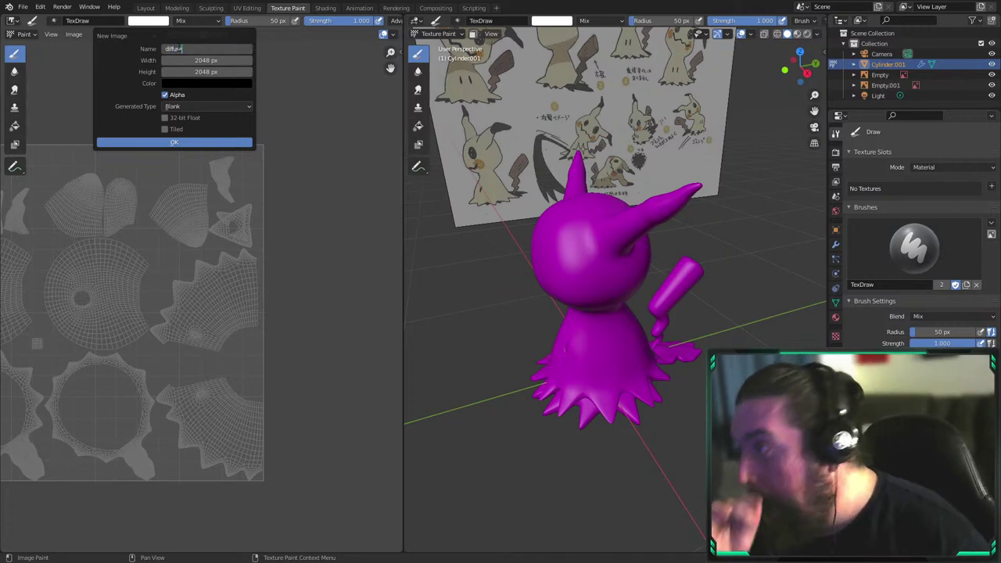
pyautogui.write('se')
pyautogui.press('Return')
pyautogui.click(224, 143)
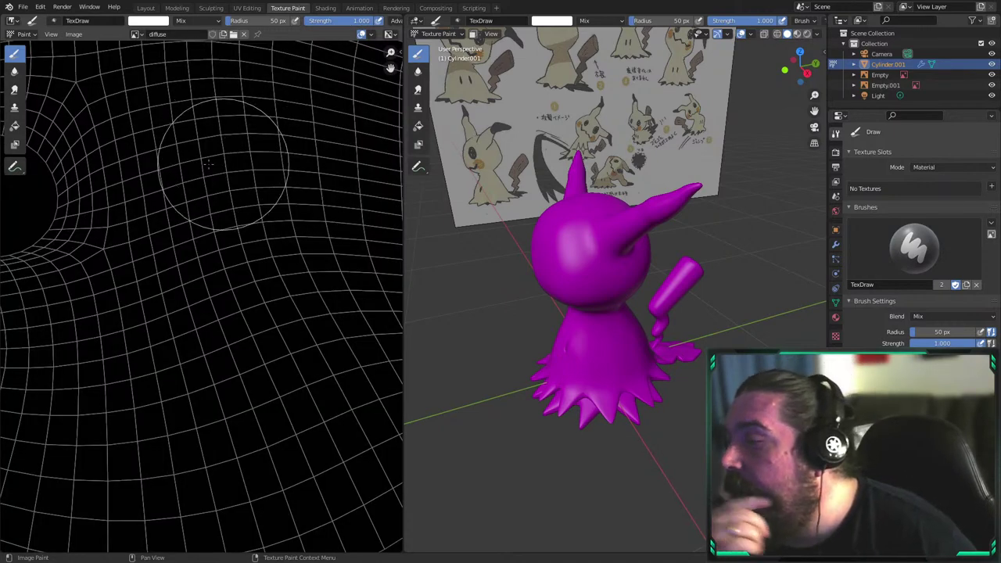
pyautogui.scroll(-3, 223, 181)
pyautogui.scroll(-2, 223, 181)
pyautogui.press('Home')
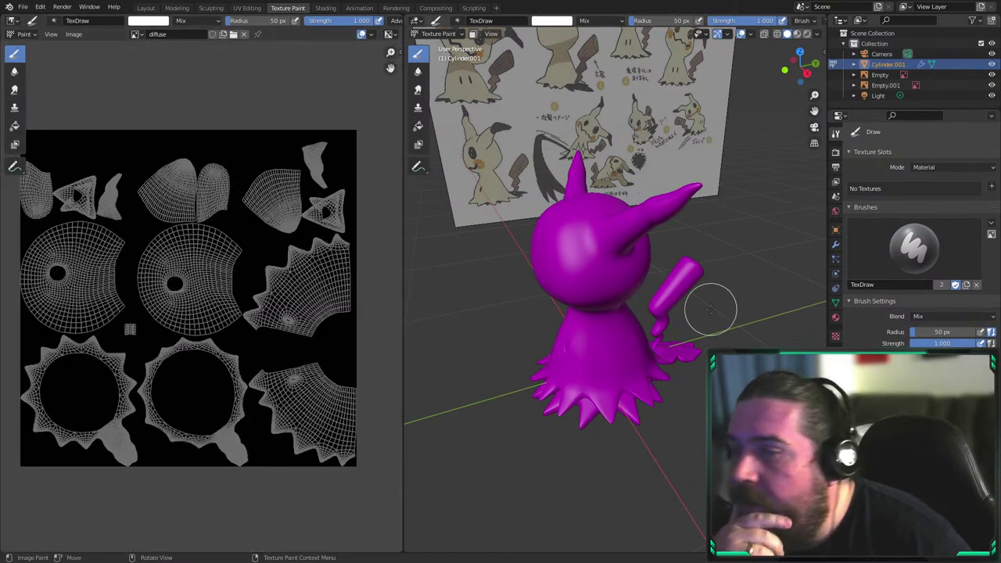
# Connect an Image Texture to the Base Color of the character's Material and assign the diffuse image to it
pyautogui.click(837, 318)
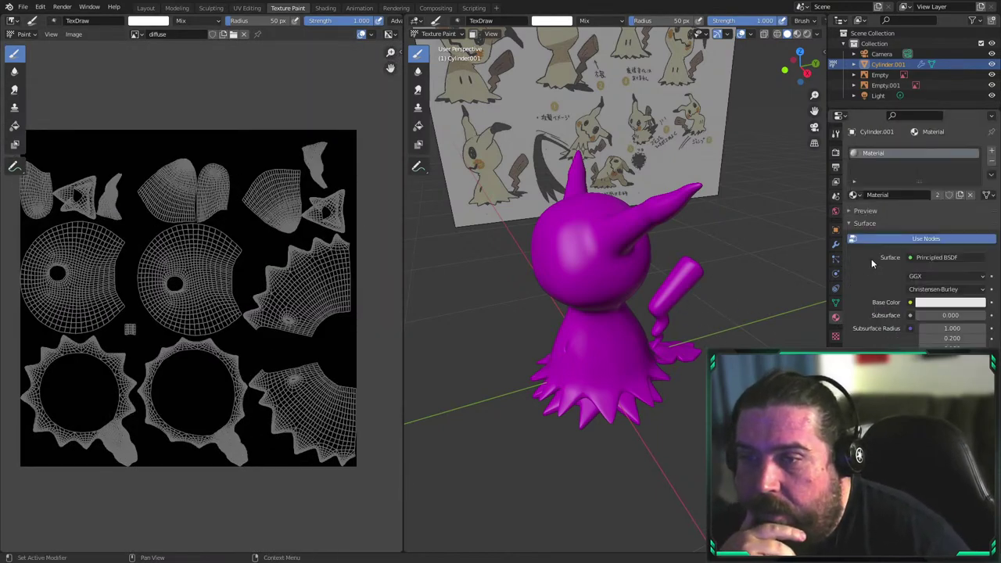
pyautogui.click(910, 302)
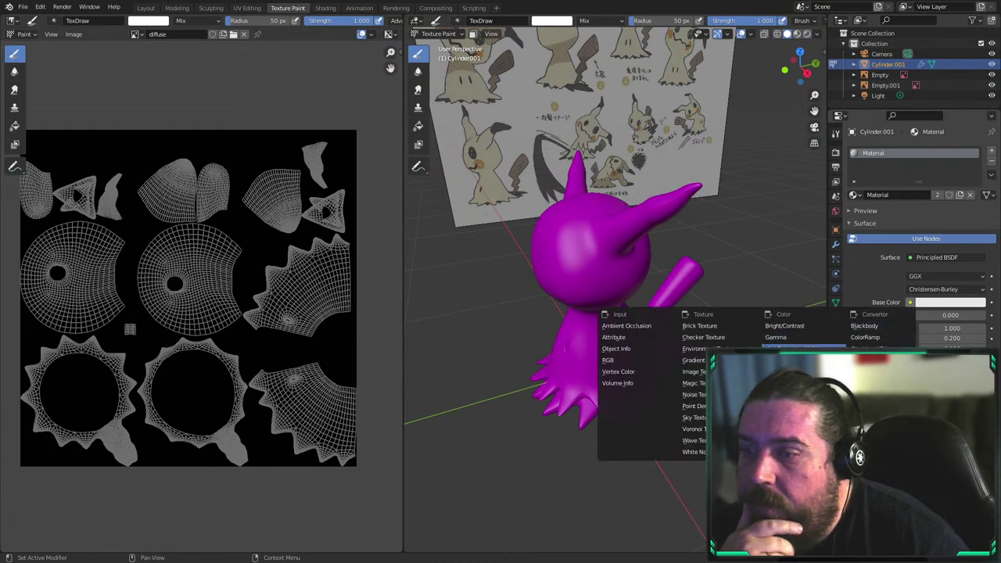
pyautogui.click(694, 371)
pyautogui.click(937, 316)
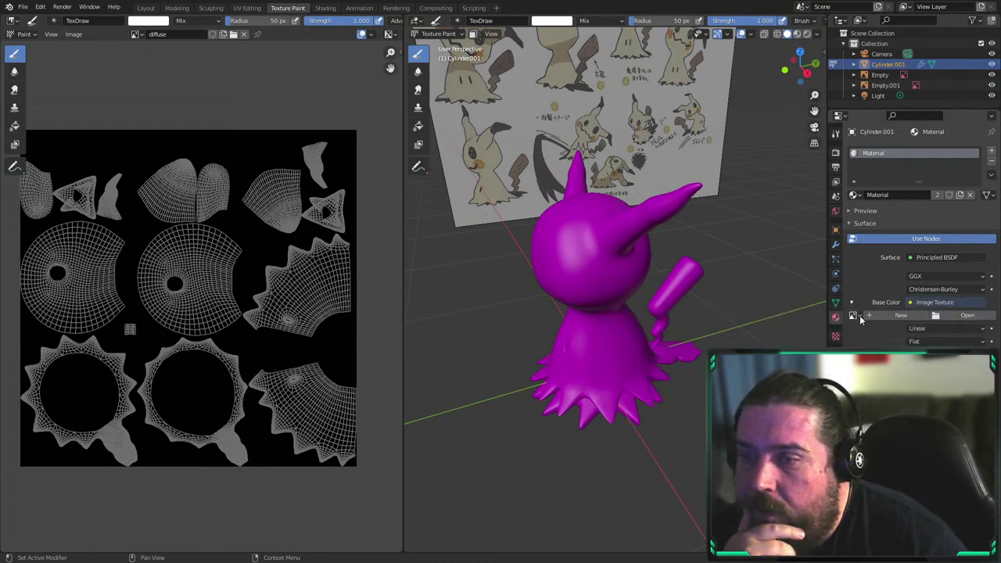
pyautogui.click(899, 337)
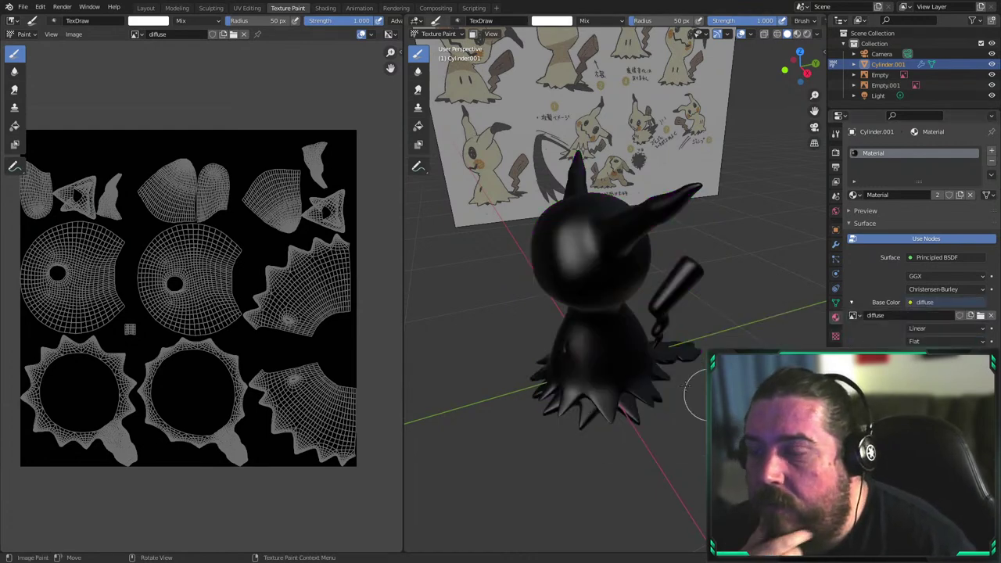
# Switch to the Layout workspace and raise the opacity of the Empty reference image so its colours show fully
pyautogui.moveTo(620, 399); pyautogui.dragTo(656, 360, button='middle')
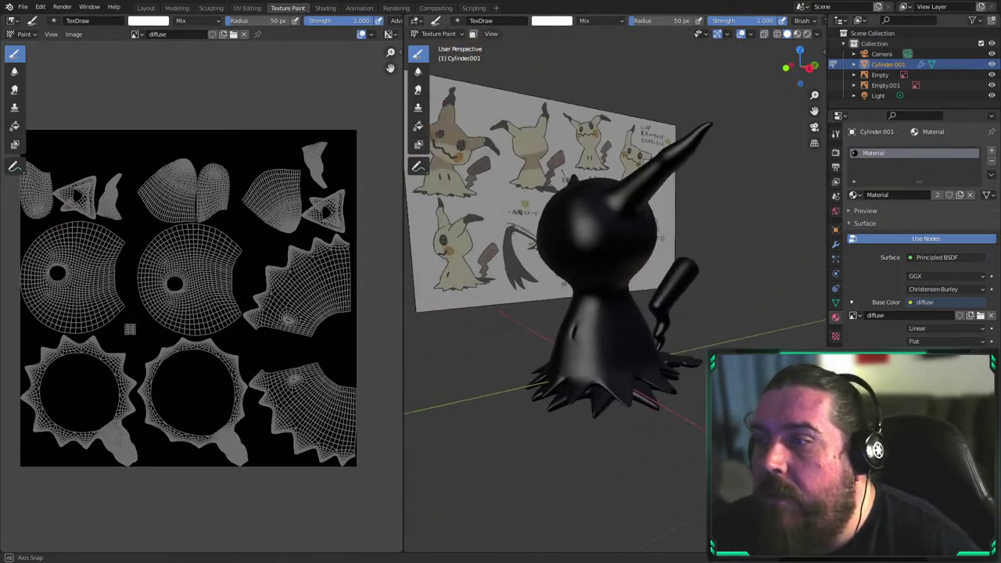
pyautogui.moveTo(483, 216); pyautogui.dragTo(397, 213, button='middle')
pyautogui.moveTo(660, 89); pyautogui.dragTo(616, 94, button='middle')
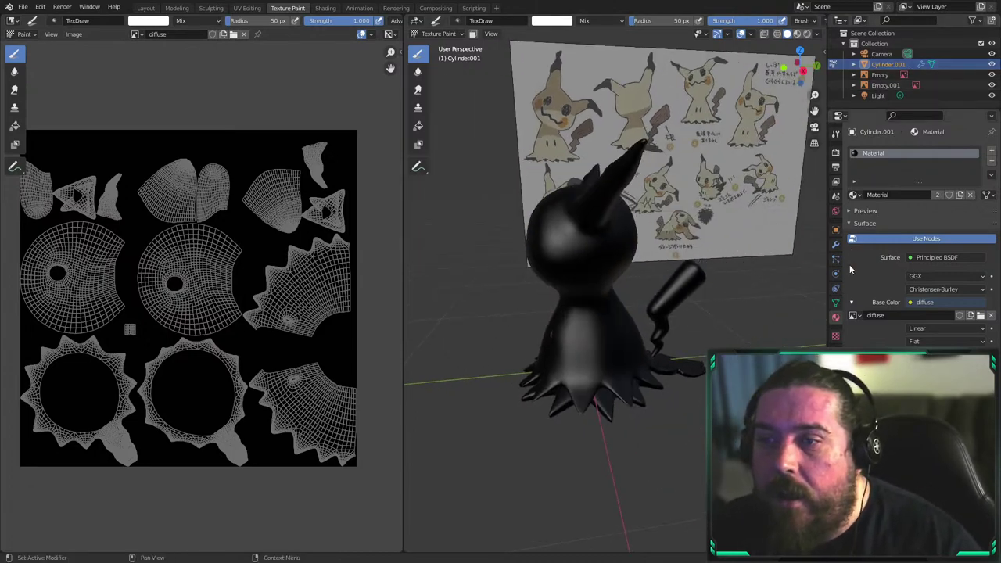
pyautogui.click(915, 74)
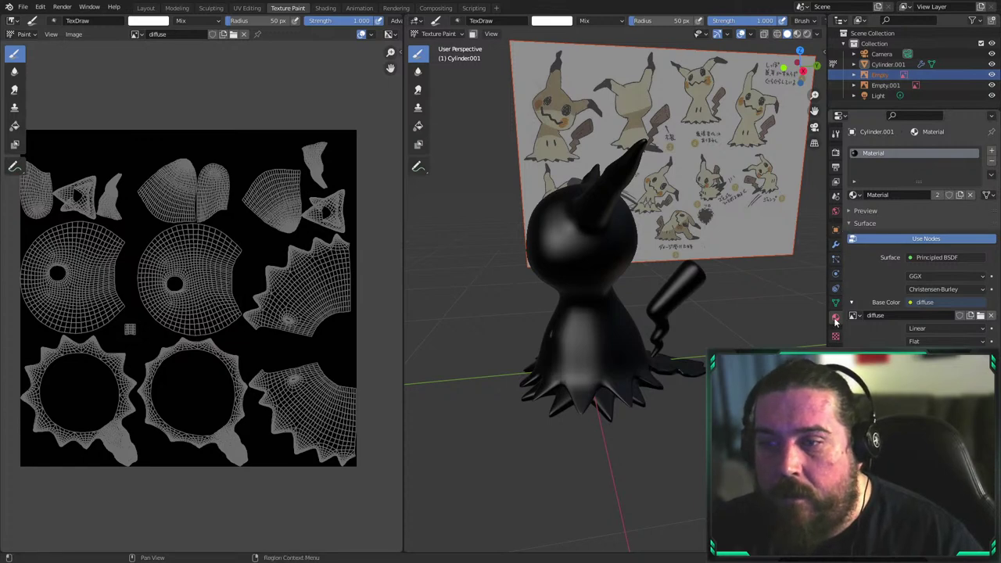
pyautogui.click(877, 83)
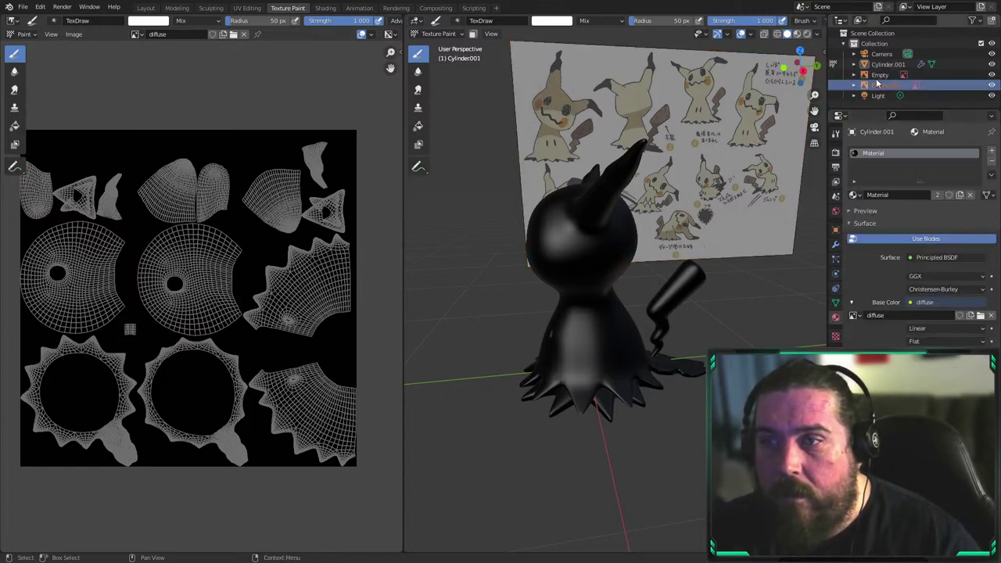
pyautogui.click(879, 74)
pyautogui.click(145, 8)
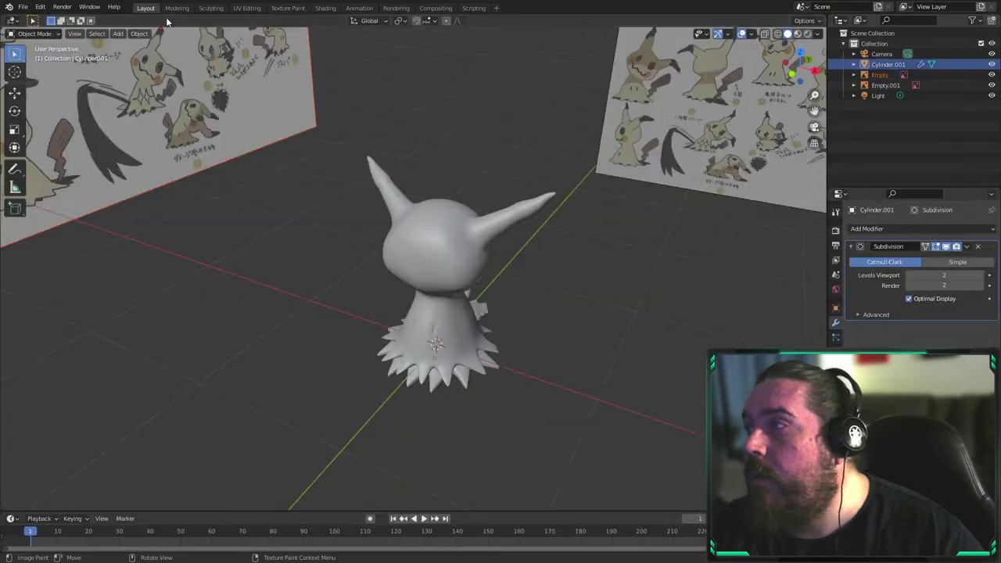
pyautogui.click(884, 75)
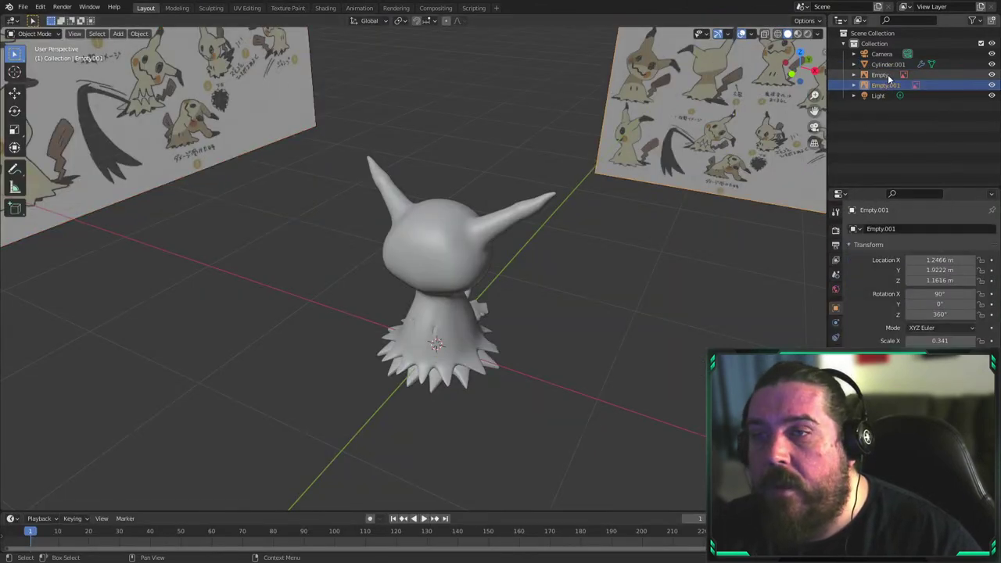
pyautogui.click(835, 352)
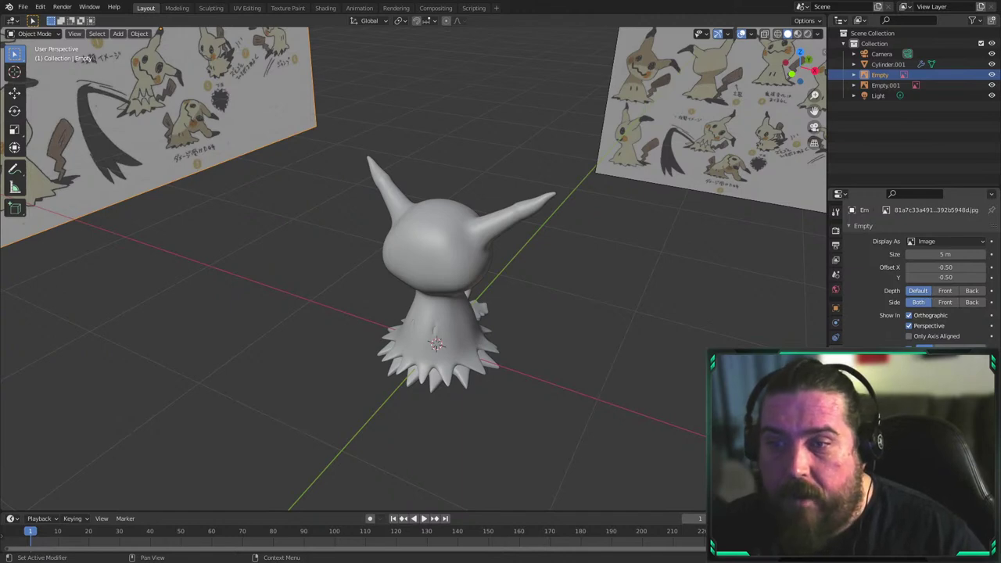
pyautogui.moveTo(934, 347); pyautogui.dragTo(986, 347)
pyautogui.moveTo(624, 297); pyautogui.dragTo(601, 291, button='middle')
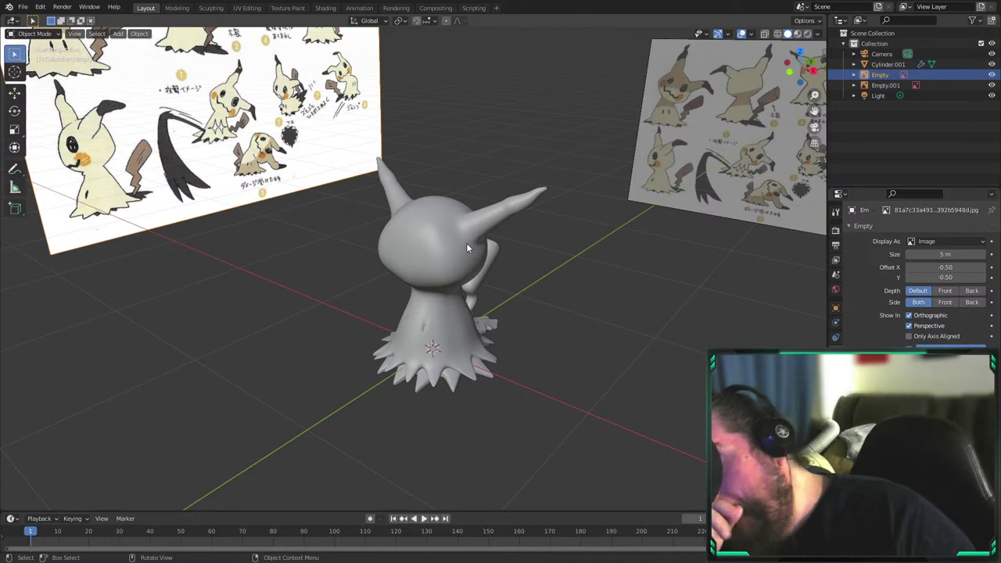
pyautogui.moveTo(466, 242); pyautogui.dragTo(342, 115, button='middle')
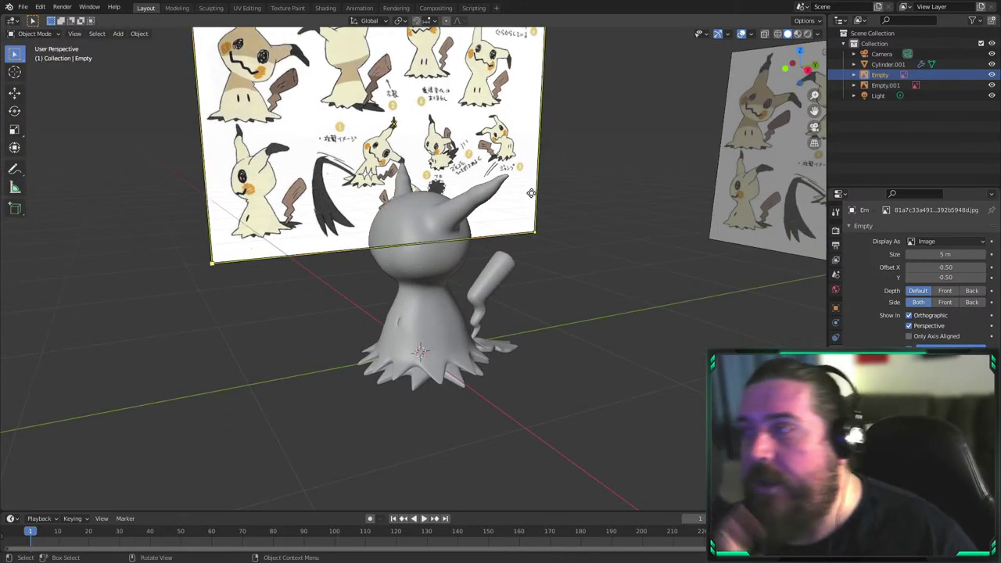
# Select the character mesh Cylinder.001, return to the Texture Paint workspace and view the model beside the reference sheet
pyautogui.click(408, 235)
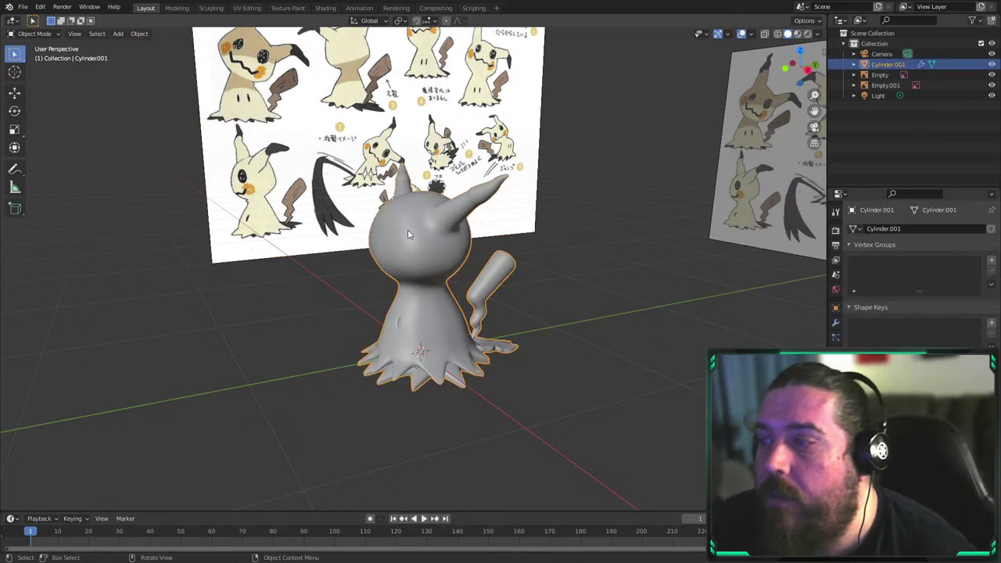
pyautogui.click(288, 8)
pyautogui.moveTo(575, 327); pyautogui.dragTo(589, 331, button='middle')
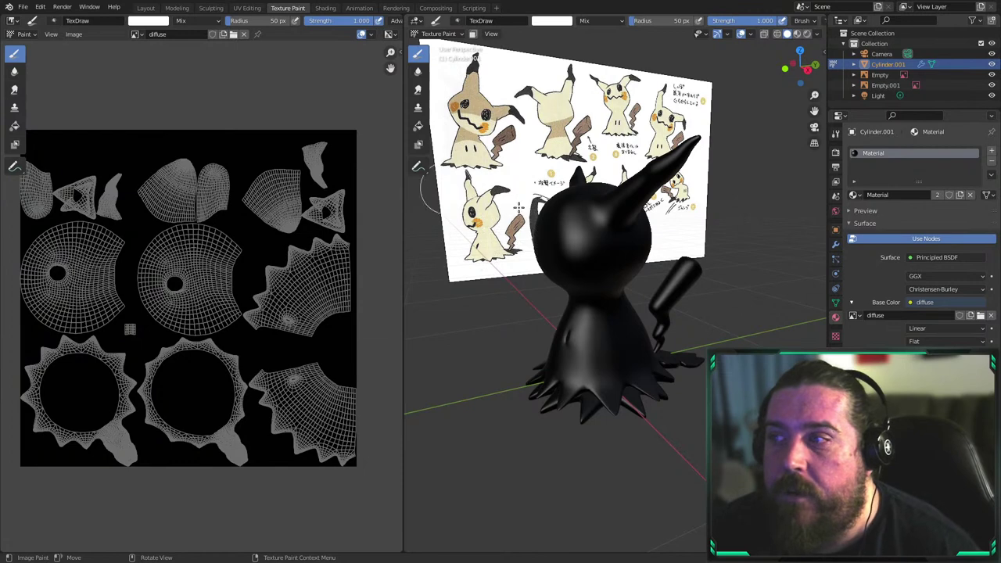
pyautogui.moveTo(617, 234); pyautogui.dragTo(595, 235, button='middle')
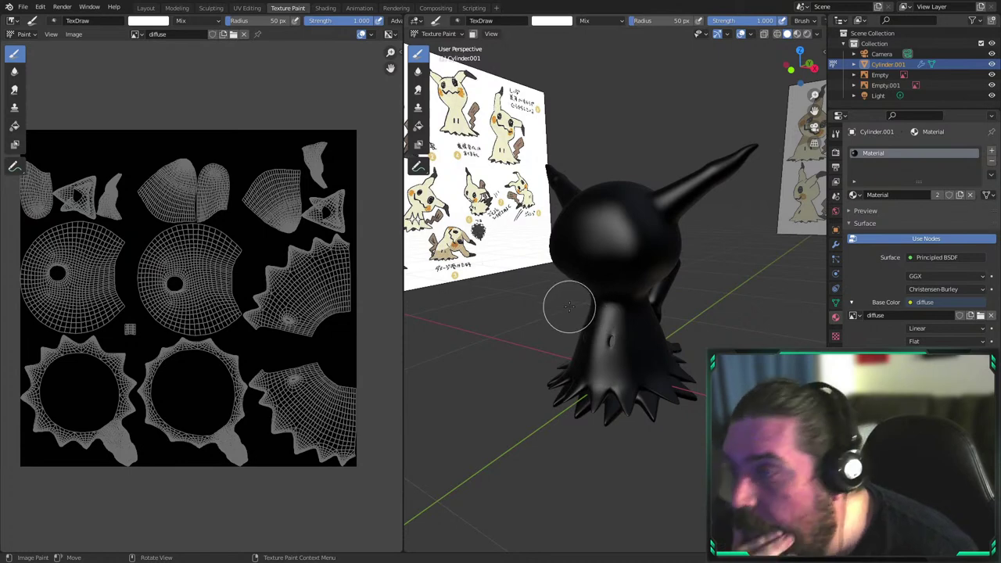
pyautogui.moveTo(641, 336); pyautogui.dragTo(649, 347, button='middle')
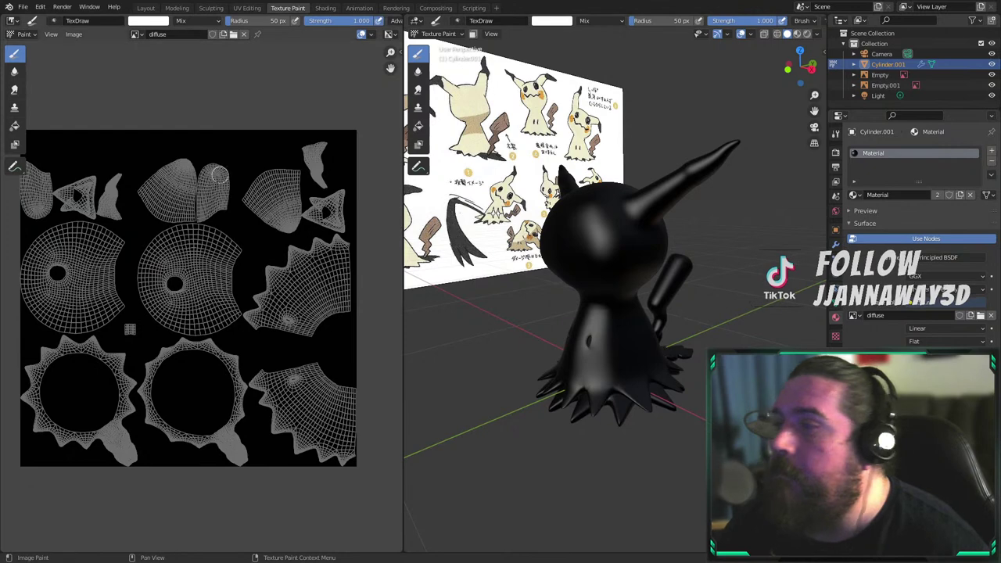
pyautogui.moveTo(670, 244); pyautogui.dragTo(626, 249, button='middle')
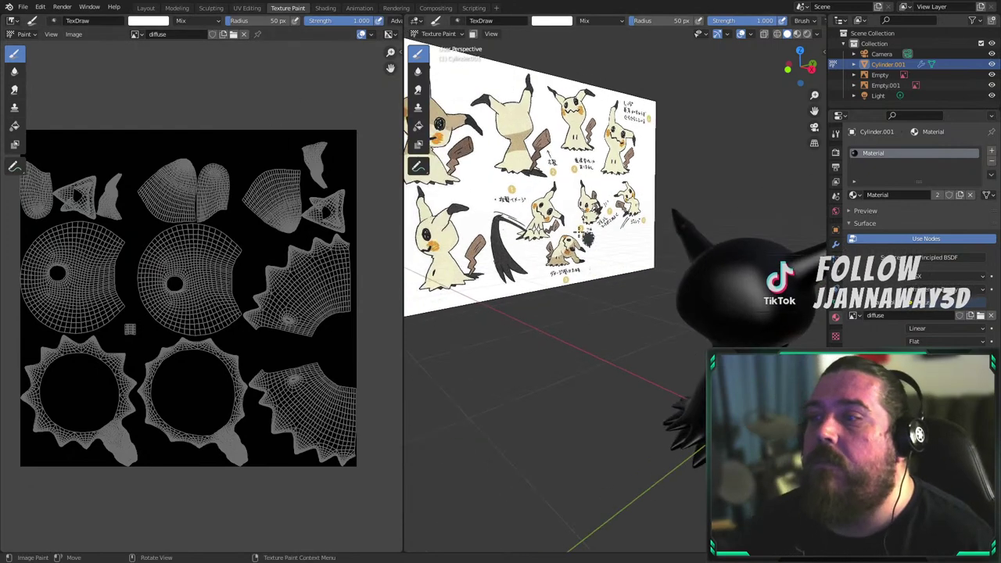
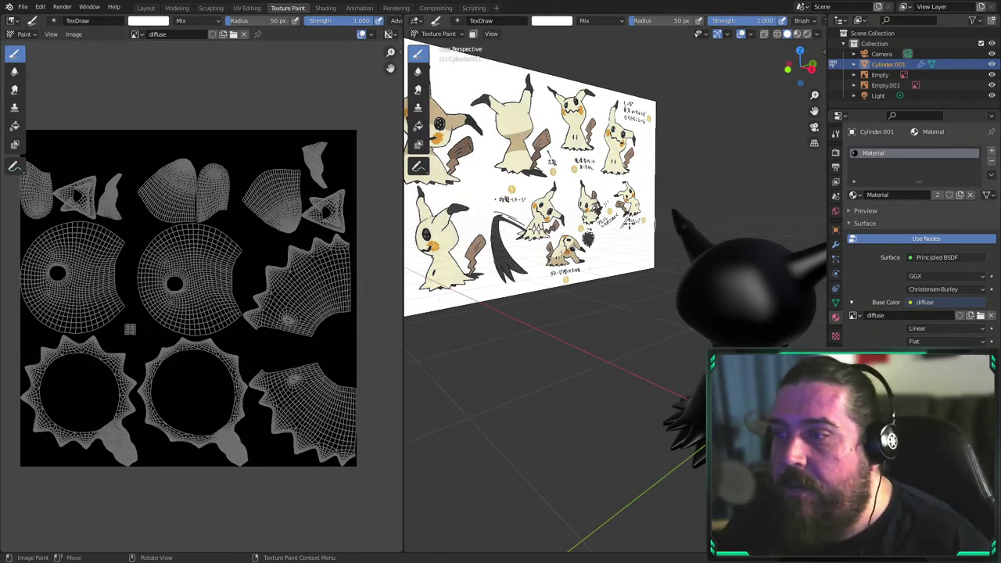
# Put the character mesh in Edit Mode with all geometry selected and turn the image editor into a UV Editor
pyautogui.press('Tab')
pyautogui.click(434, 34)
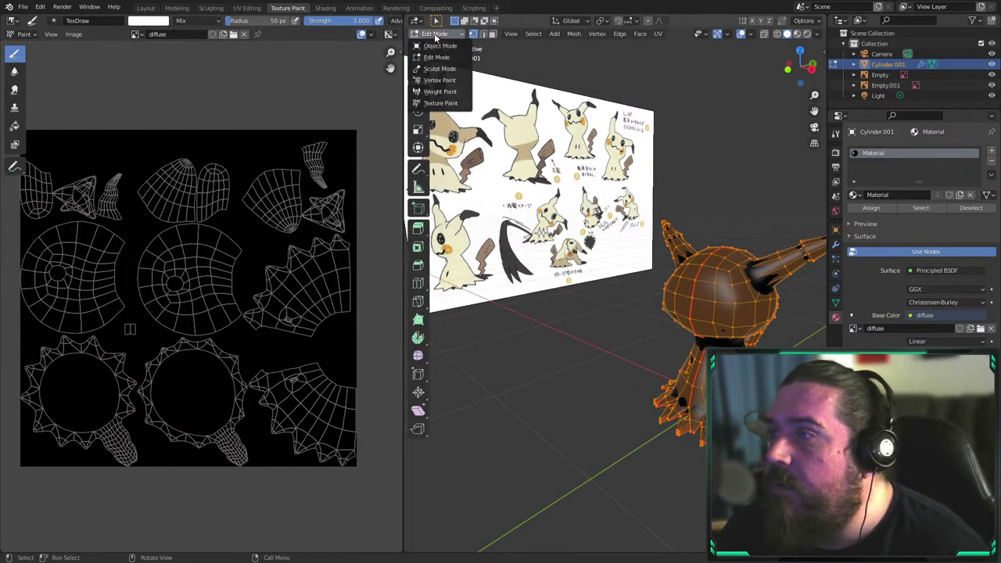
pyautogui.click(25, 35)
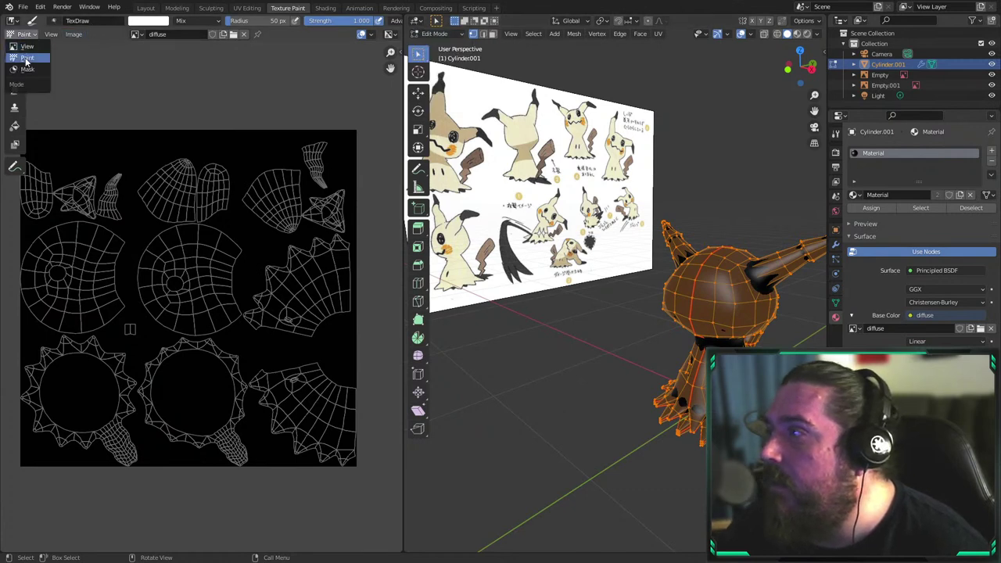
pyautogui.click(28, 48)
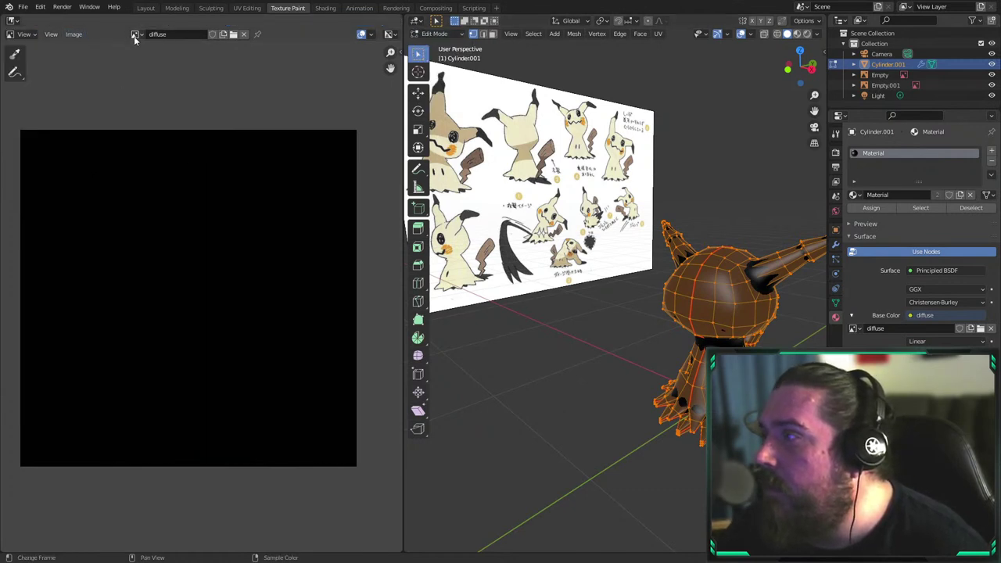
pyautogui.click(757, 322)
pyautogui.press('a')
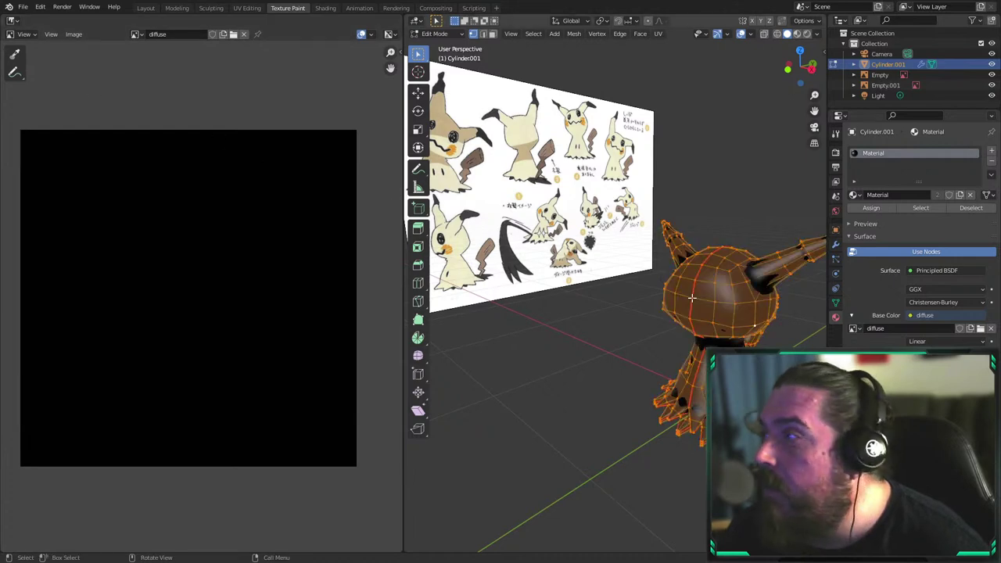
pyautogui.click(23, 35)
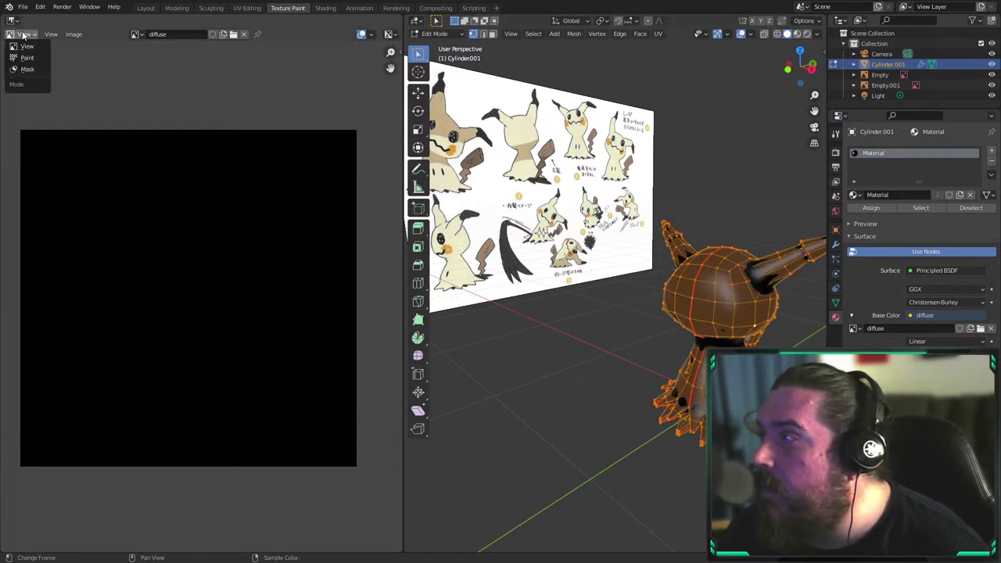
pyautogui.click(10, 33)
pyautogui.click(21, 71)
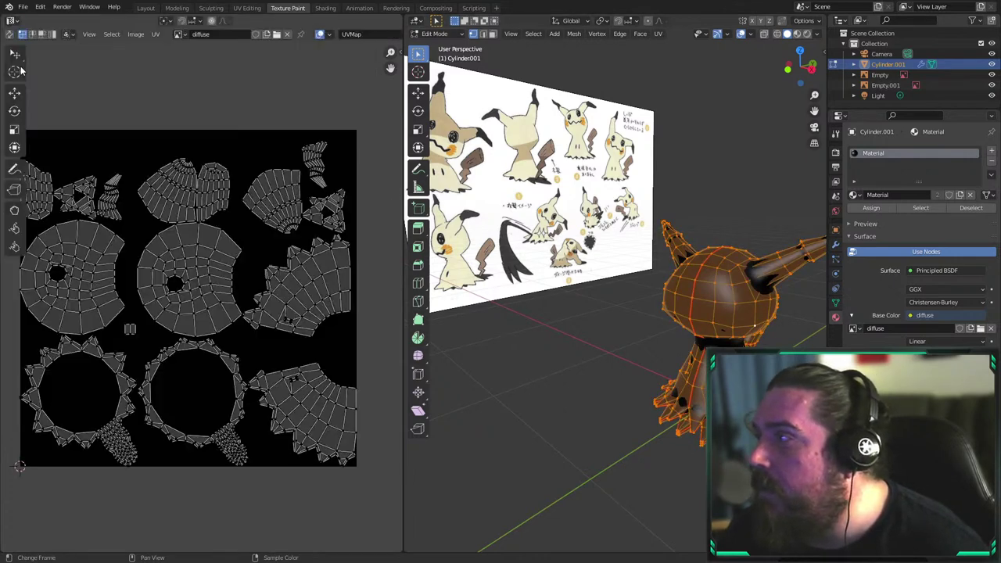
pyautogui.scroll(2, 220, 154)
pyautogui.moveTo(125, 235); pyautogui.dragTo(359, 285, button='middle')
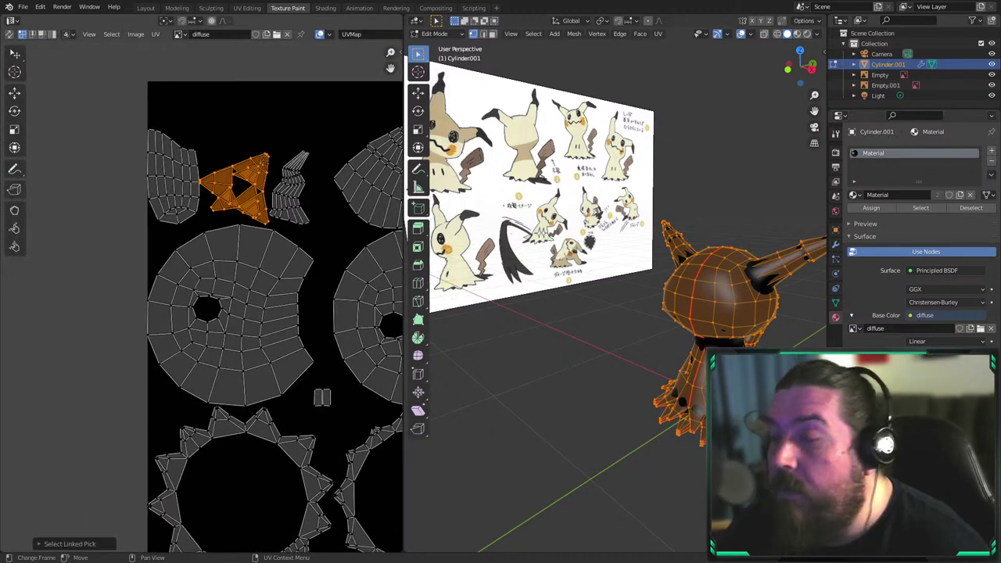
pyautogui.click(266, 148)
pyautogui.press('l')
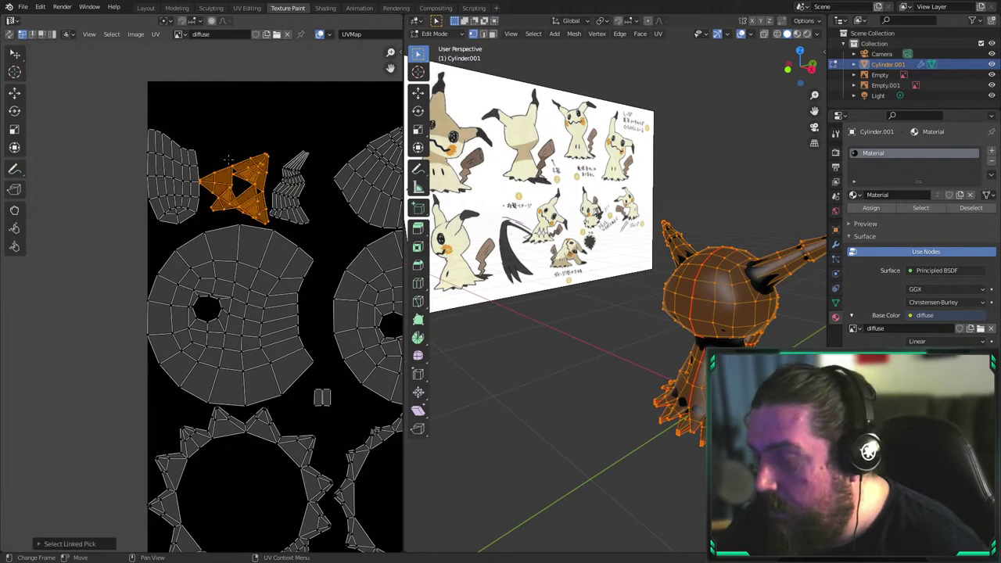
pyautogui.press('g')
pyautogui.rightClick(267, 163)
# Try moving the top vertex of the large round UV island, and undo the move
pyautogui.scroll(2, 271, 176)
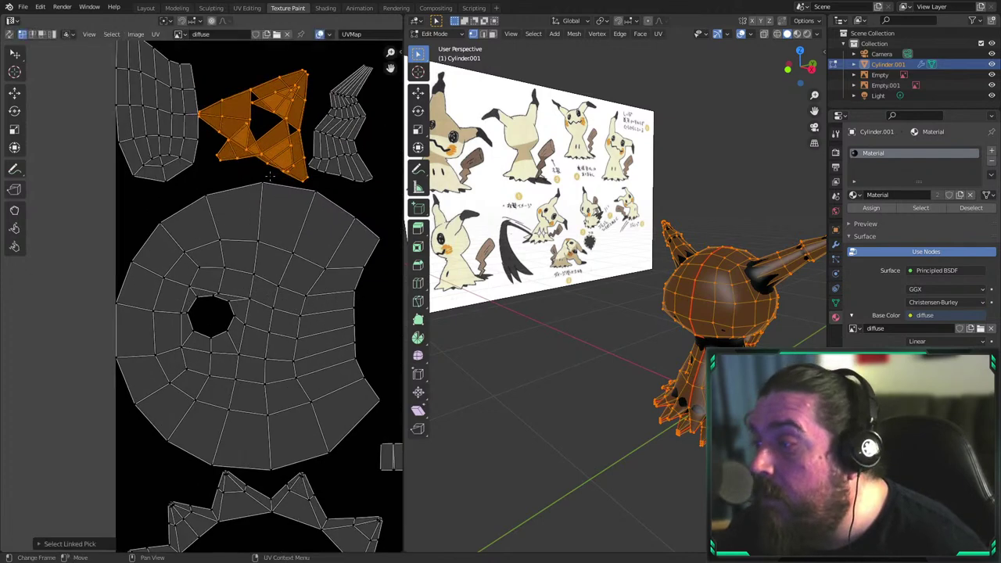
pyautogui.click(271, 176)
pyautogui.moveTo(308, 118); pyautogui.dragTo(274, 202, button='middle')
pyautogui.scroll(3, 274, 200)
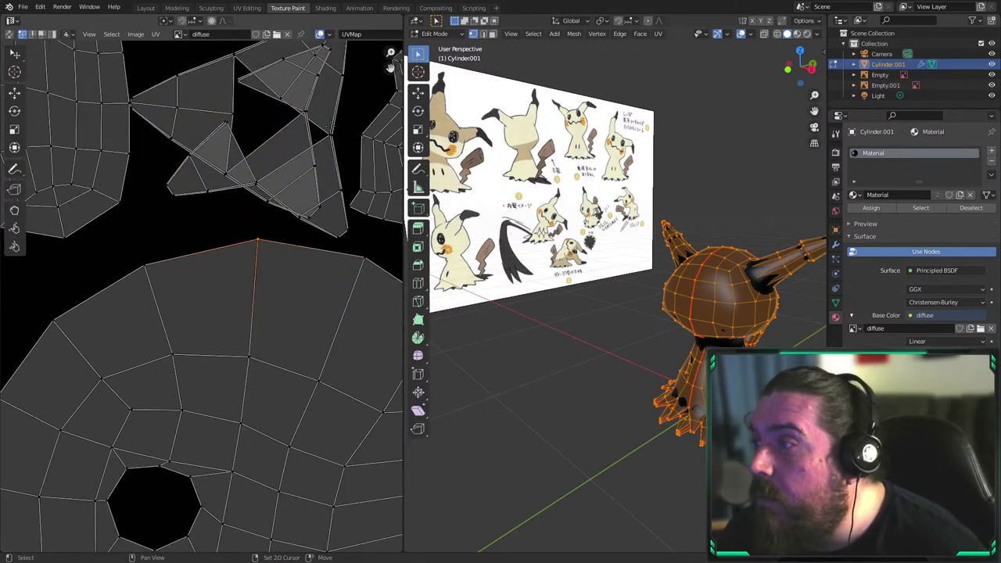
pyautogui.press('g')
pyautogui.click(306, 237)
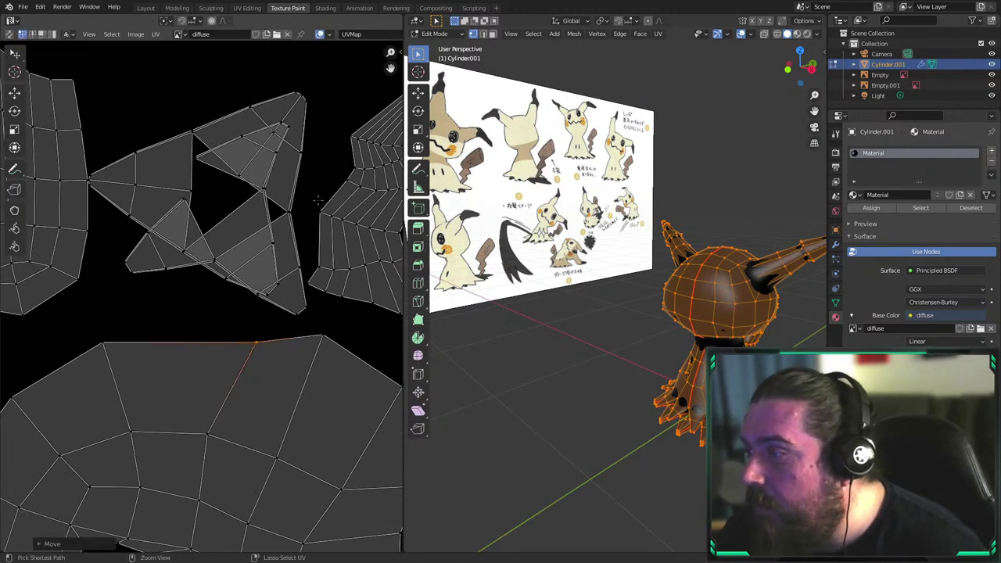
pyautogui.hotkey('ctrl', 'z')
# Pick out the outer vertices of the overlapping triangular UV island to trace its outline, and clear the selection
pyautogui.keyDown('shift'); pyautogui.click(297, 173); pyautogui.keyUp('shift')
pyautogui.moveTo(269, 194); pyautogui.dragTo(307, 219)
pyautogui.keyDown('shift'); pyautogui.moveTo(292, 87); pyautogui.dragTo(317, 104); pyautogui.keyUp('shift')
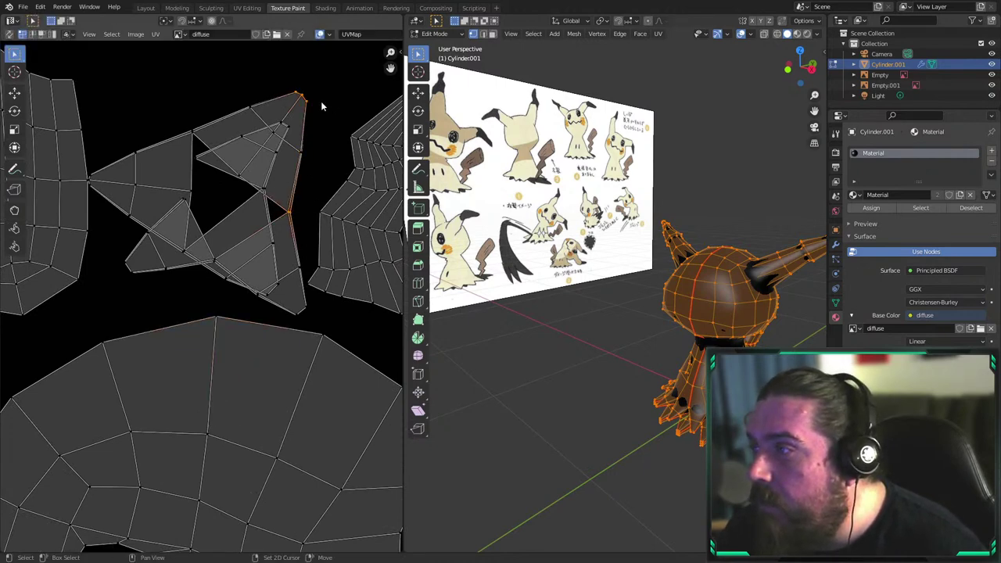
pyautogui.keyDown('shift'); pyautogui.click(267, 114); pyautogui.keyUp('shift')
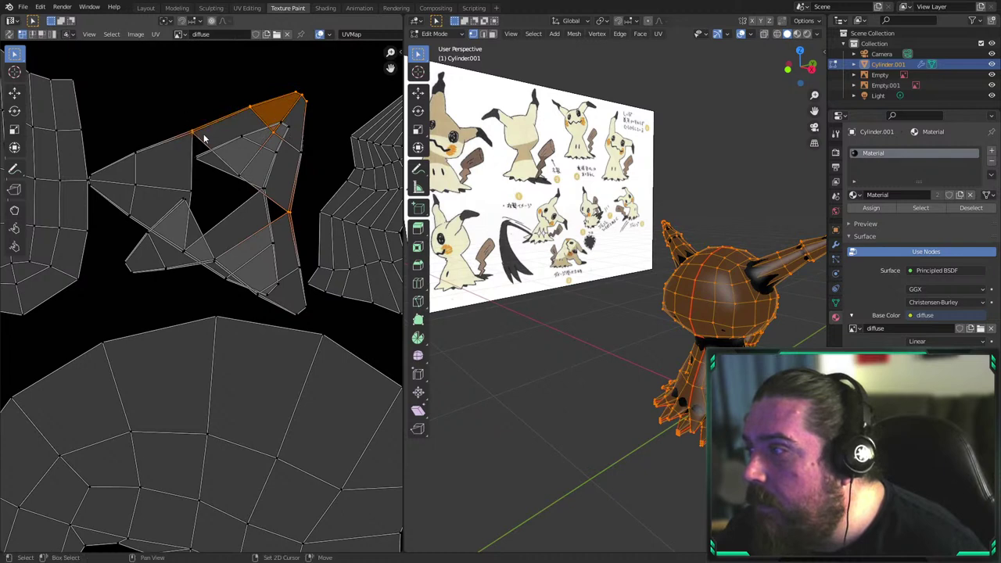
pyautogui.moveTo(128, 139); pyautogui.dragTo(143, 224)
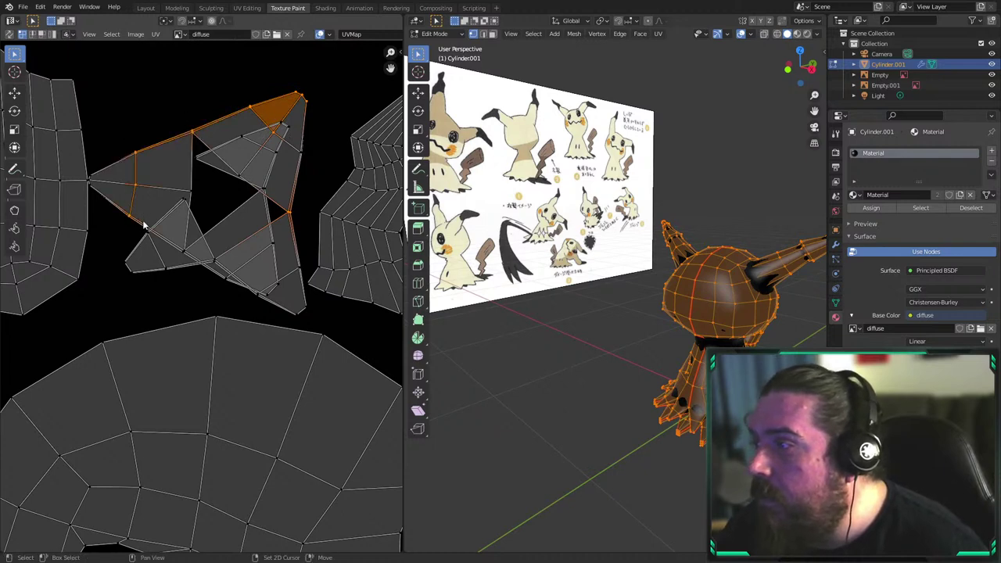
pyautogui.keyDown('shift'); pyautogui.moveTo(91, 166); pyautogui.dragTo(97, 200); pyautogui.keyUp('shift')
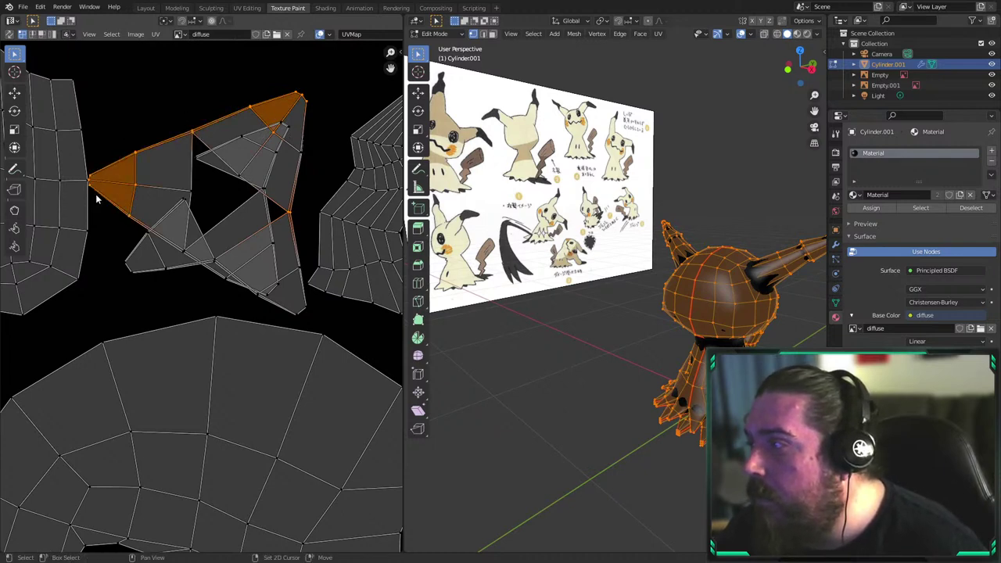
pyautogui.keyDown('shift'); pyautogui.click(192, 198); pyautogui.keyUp('shift')
pyautogui.keyDown('shift'); pyautogui.click(185, 249); pyautogui.keyUp('shift')
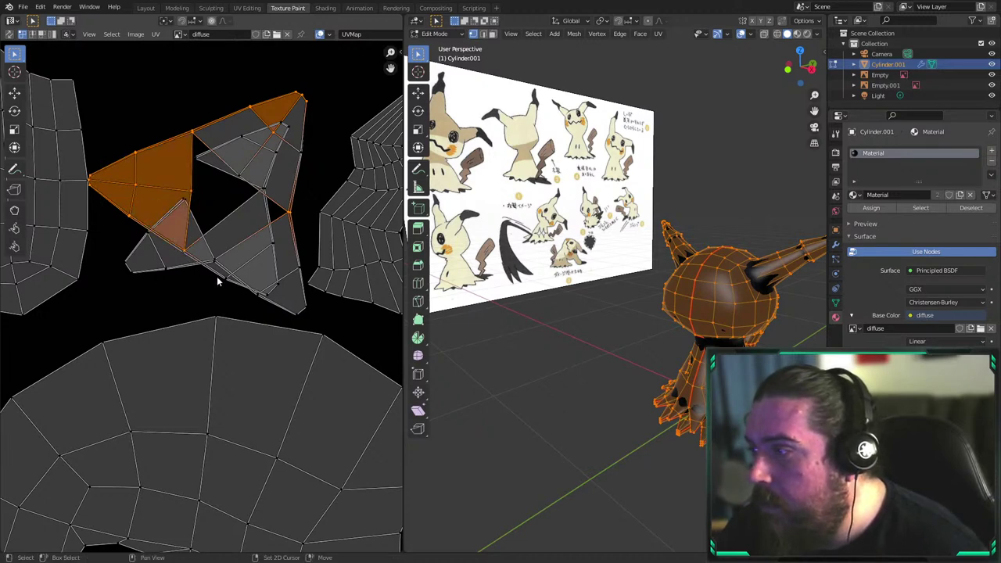
pyautogui.keyDown('shift'); pyautogui.click(227, 279); pyautogui.keyUp('shift')
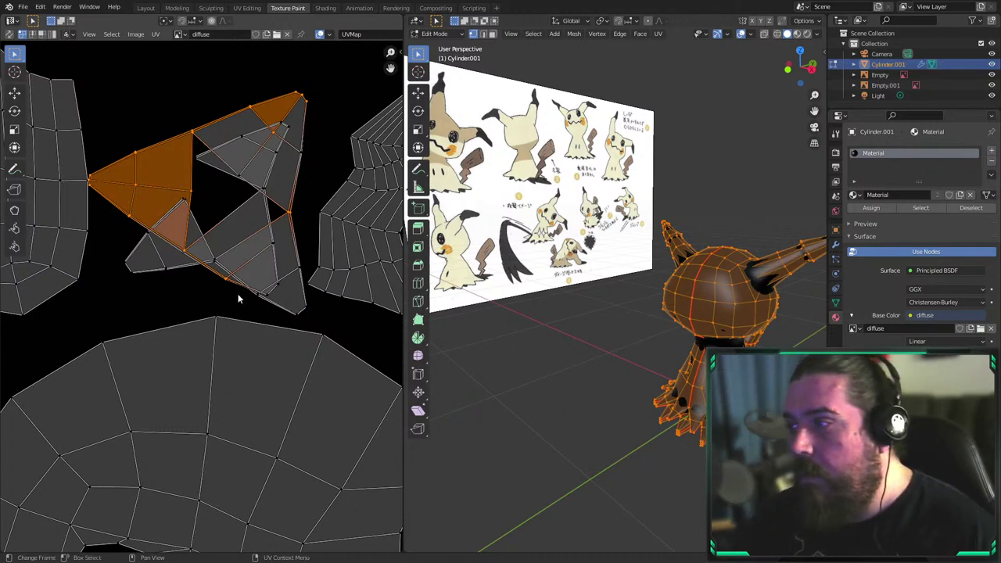
pyautogui.hotkey('alt', 'a')
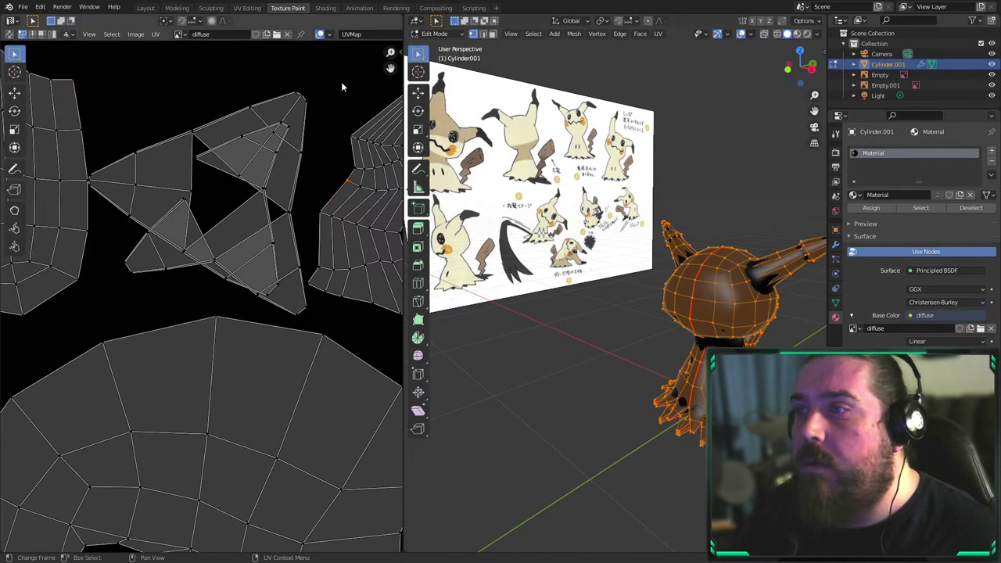
# Turn on UV sync selection and select the overlapping triangular UV island to locate its faces on the model
pyautogui.scroll(-3, 688, 89)
pyautogui.scroll(2, 677, 96)
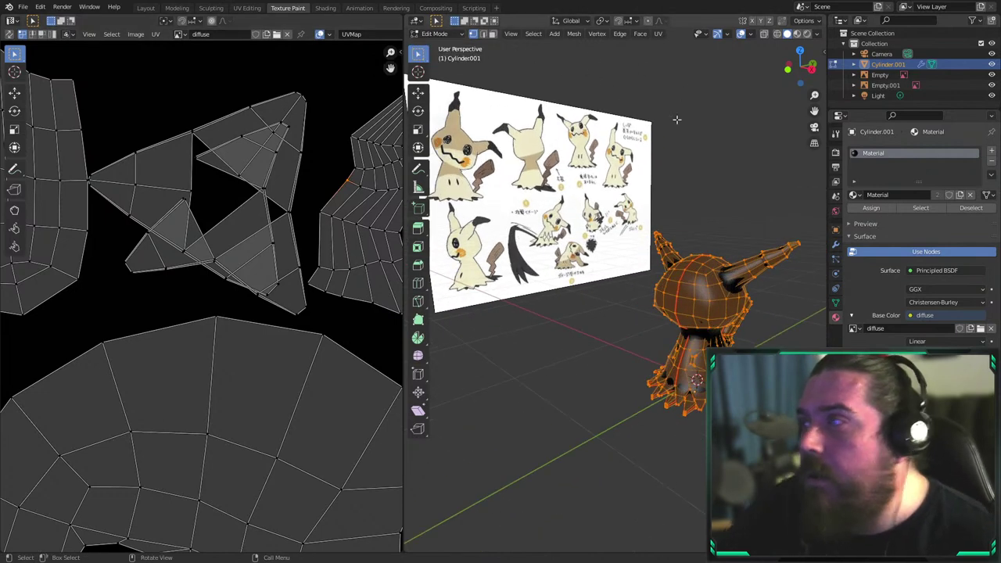
pyautogui.click(9, 34)
pyautogui.click(178, 101)
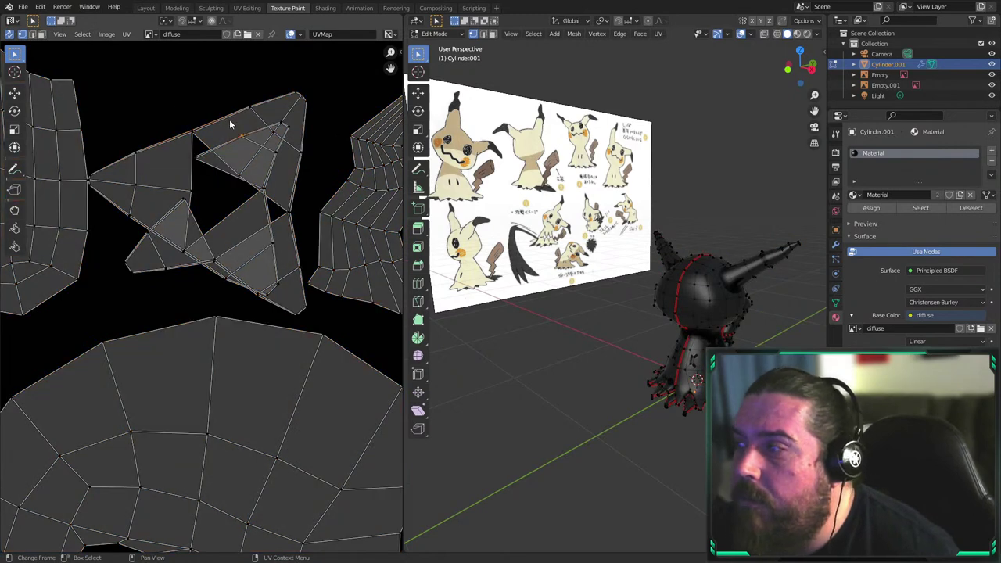
pyautogui.press('l')
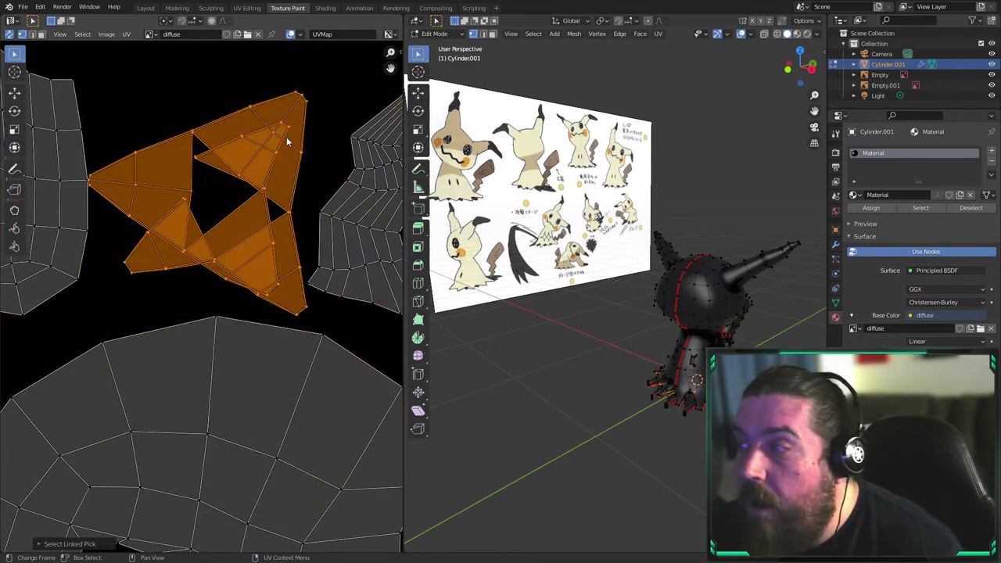
pyautogui.moveTo(641, 315); pyautogui.dragTo(676, 320, button='middle')
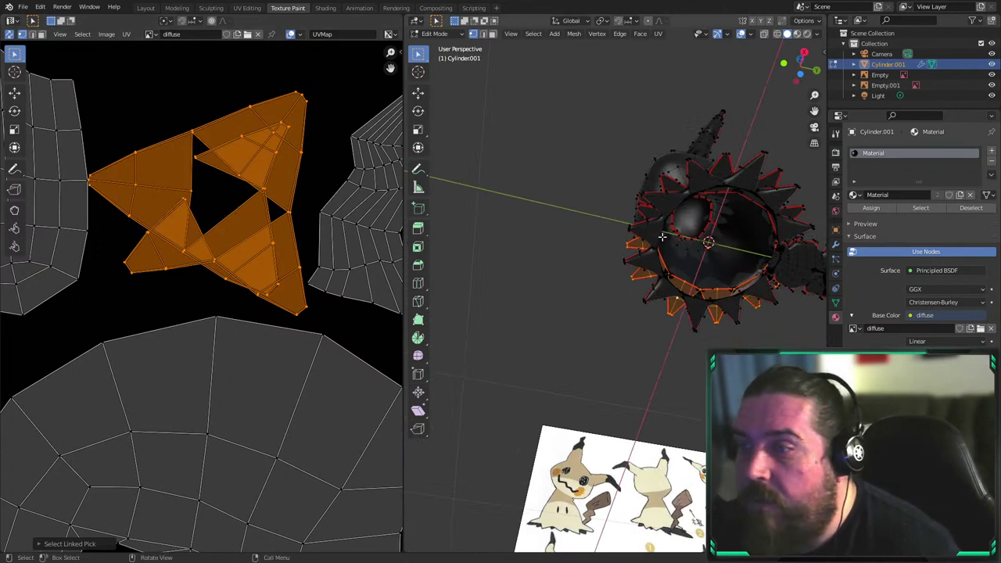
pyautogui.moveTo(556, 296); pyautogui.dragTo(564, 250, button='middle')
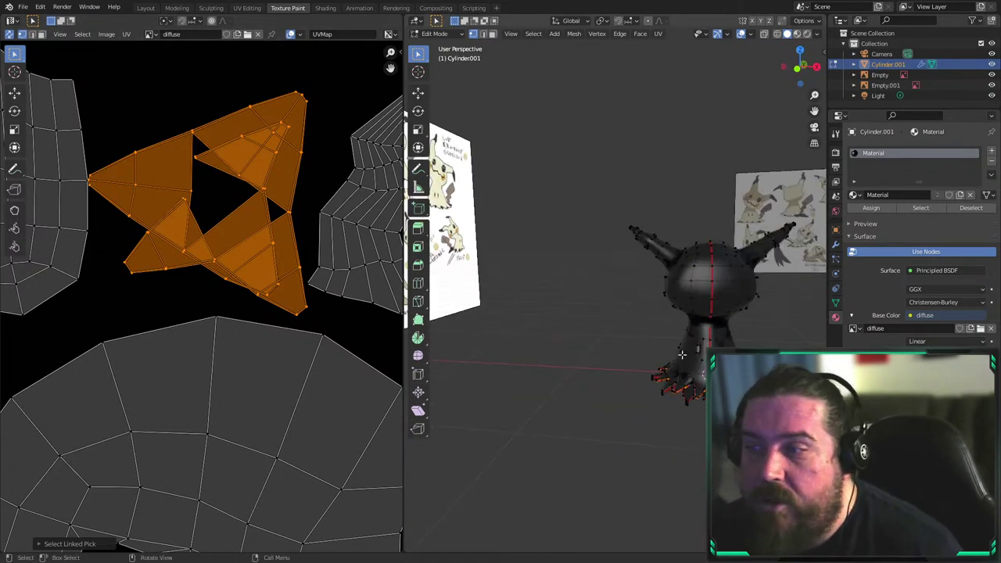
pyautogui.moveTo(565, 322); pyautogui.dragTo(543, 358, button='middle')
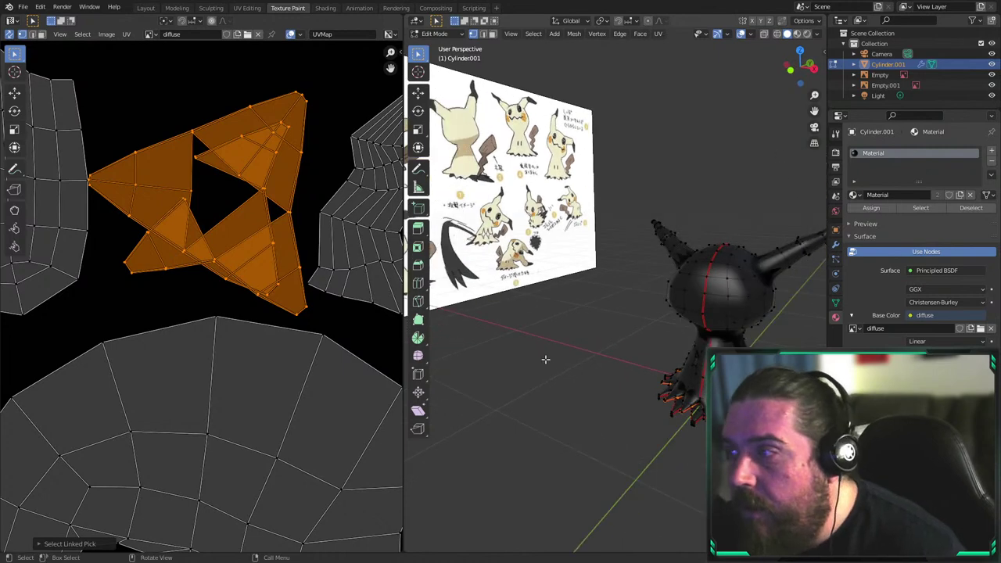
# Select the curved UV island beside the triangular one plus the linked ear and tail islands to identify them, and deselect everything
pyautogui.scroll(-4, 255, 324)
pyautogui.press('l')
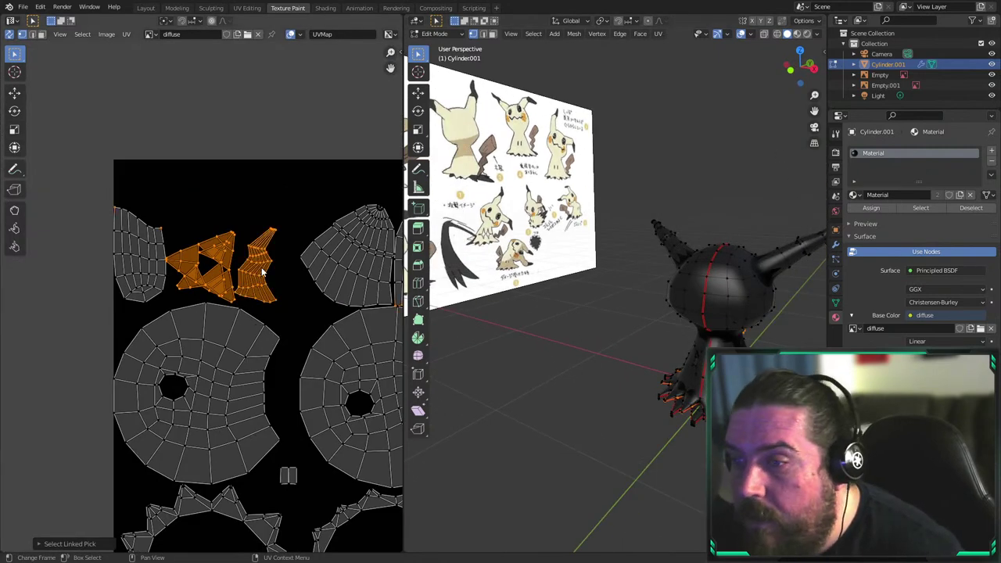
pyautogui.moveTo(296, 295); pyautogui.dragTo(256, 287, button='middle')
pyautogui.moveTo(354, 275); pyautogui.dragTo(200, 206, button='middle')
pyautogui.moveTo(722, 356); pyautogui.dragTo(635, 362, button='middle')
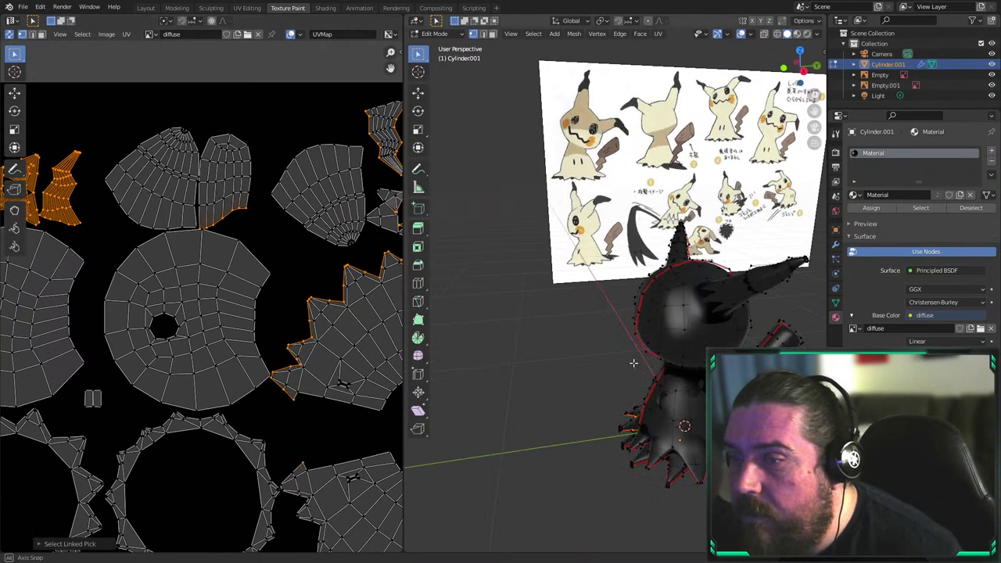
pyautogui.press('l')
pyautogui.press('l')
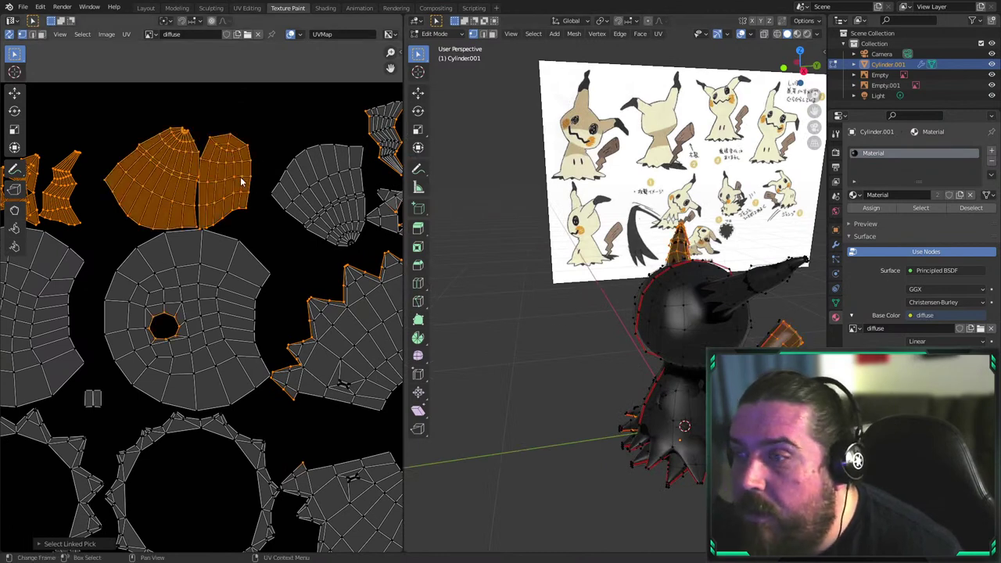
pyautogui.hotkey('alt', 'a')
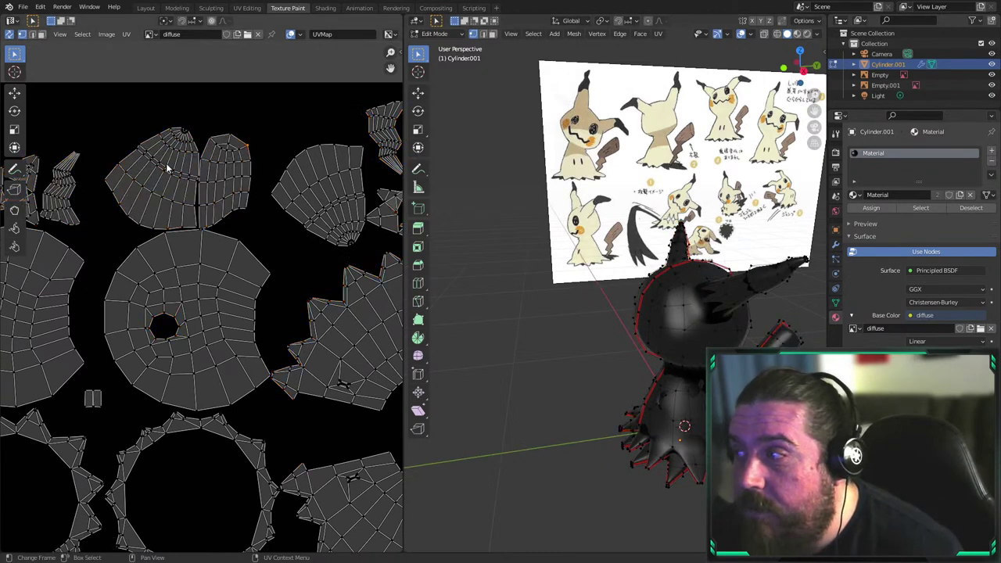
# Select both ear UV islands to match them with the model's ears, check the remaining islands and drop the selection
pyautogui.press('l')
pyautogui.press('l')
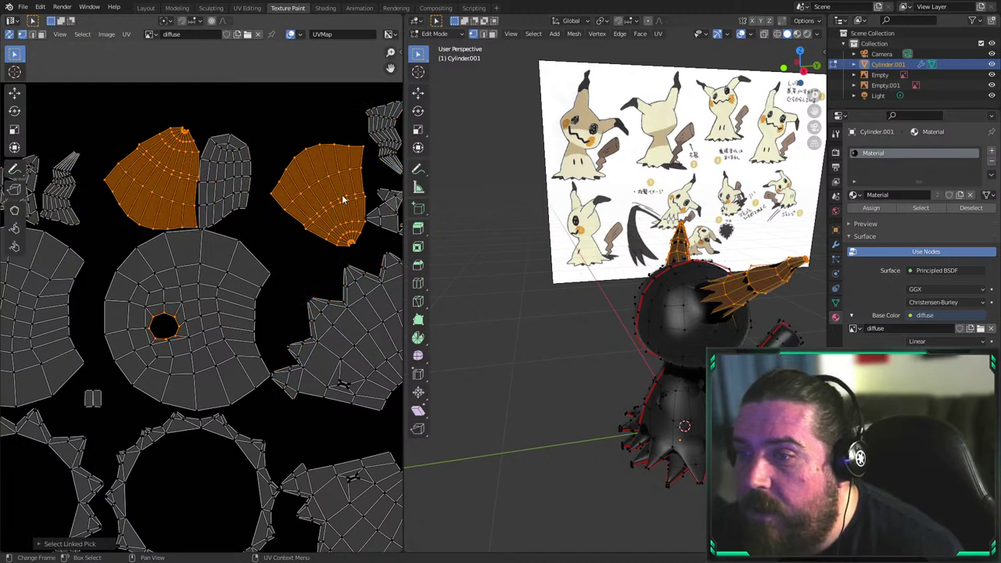
pyautogui.moveTo(375, 248); pyautogui.dragTo(239, 246, button='middle')
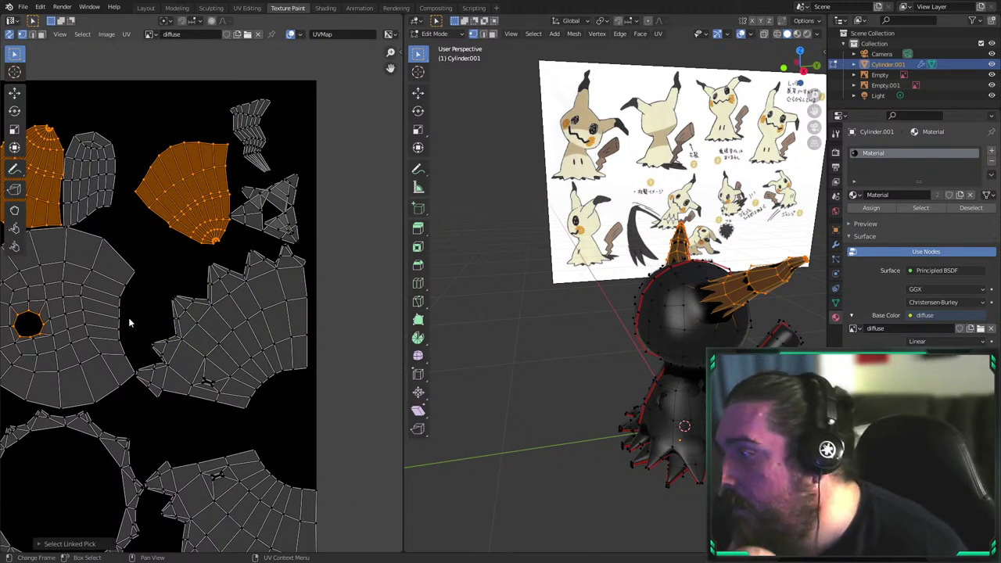
pyautogui.moveTo(128, 324); pyautogui.dragTo(385, 146, button='middle')
pyautogui.click(219, 219)
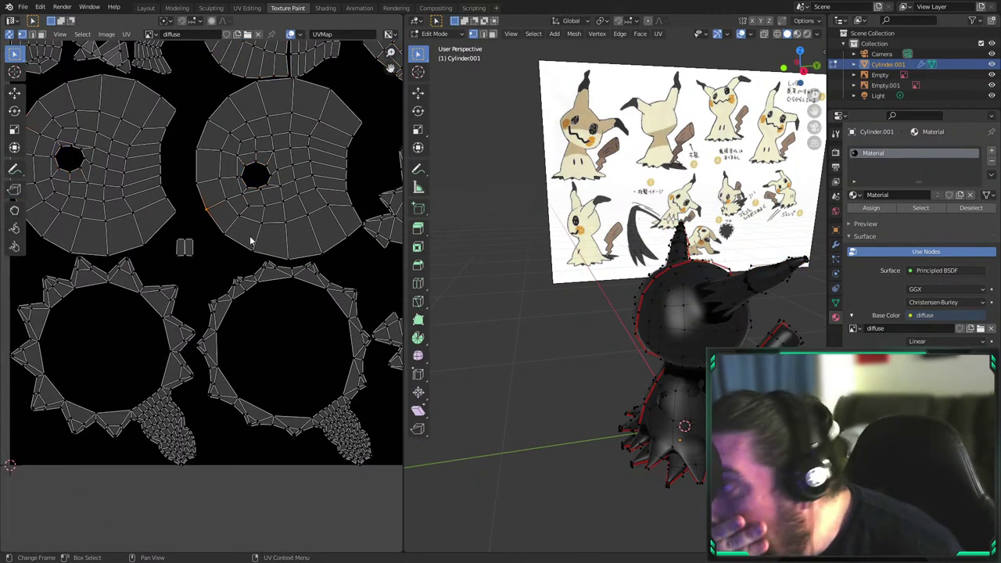
# Select both large round UV islands and examine which part of the model they cover
pyautogui.scroll(-5, 273, 250)
pyautogui.scroll(3, 362, 302)
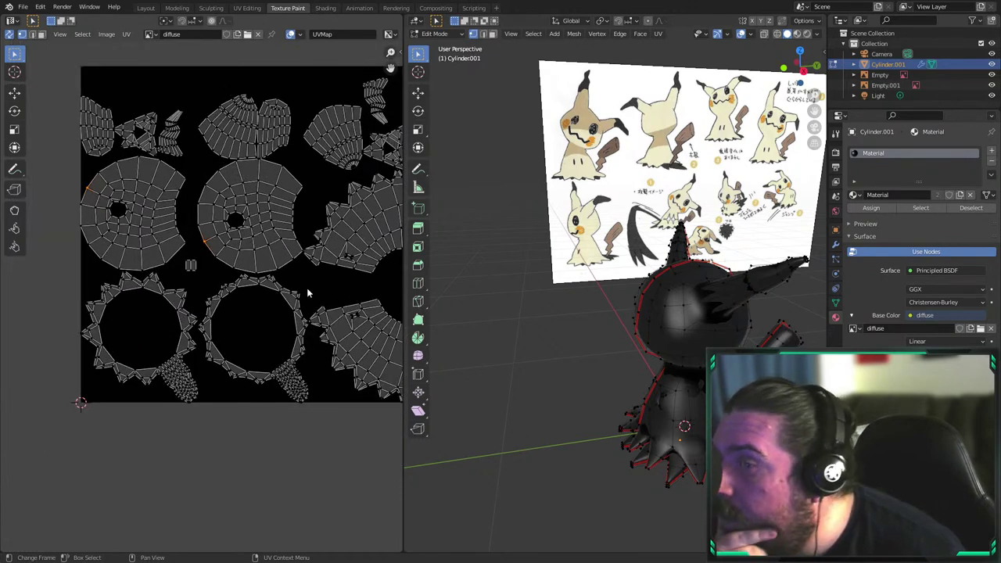
pyautogui.click(274, 229)
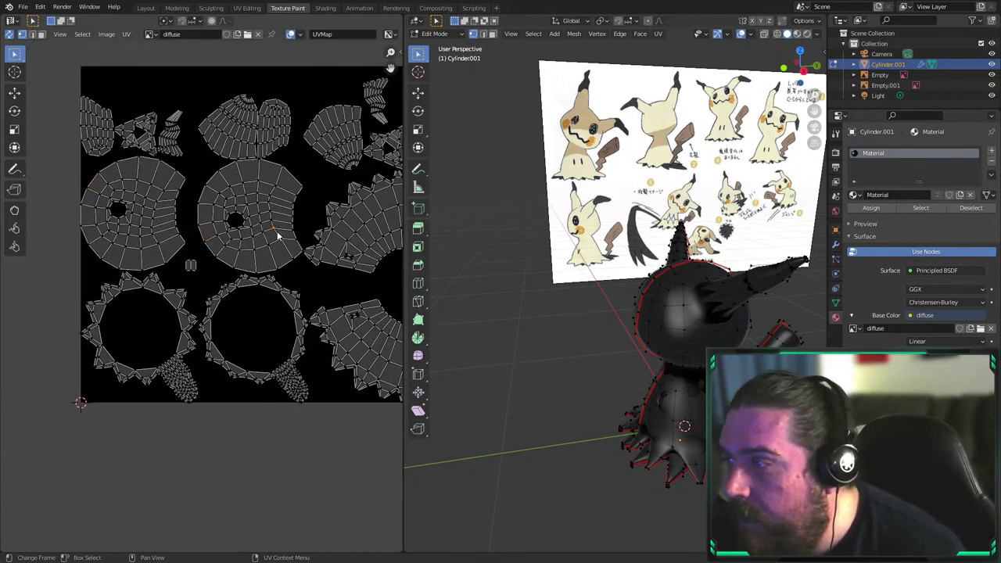
pyautogui.press('l')
pyautogui.press('l')
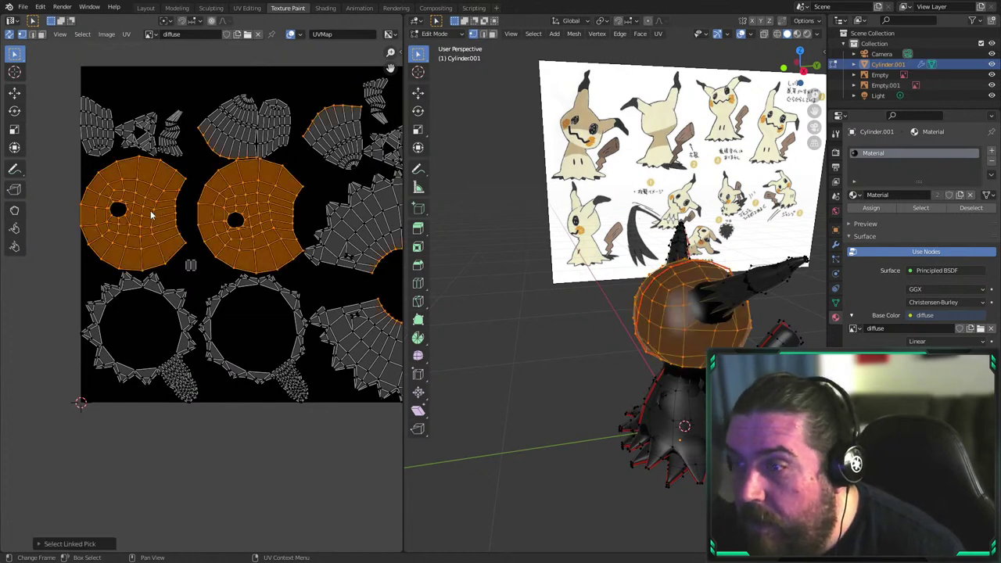
pyautogui.moveTo(545, 292); pyautogui.dragTo(614, 298, button='middle')
pyautogui.scroll(5, 325, 250)
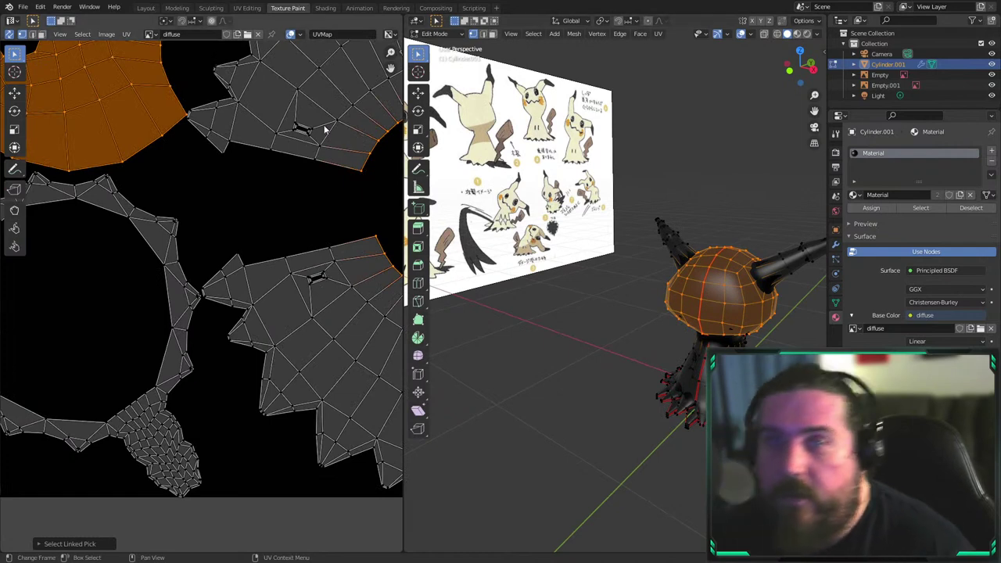
pyautogui.scroll(-5, 167, 200)
pyautogui.moveTo(167, 199); pyautogui.dragTo(255, 247, button='middle')
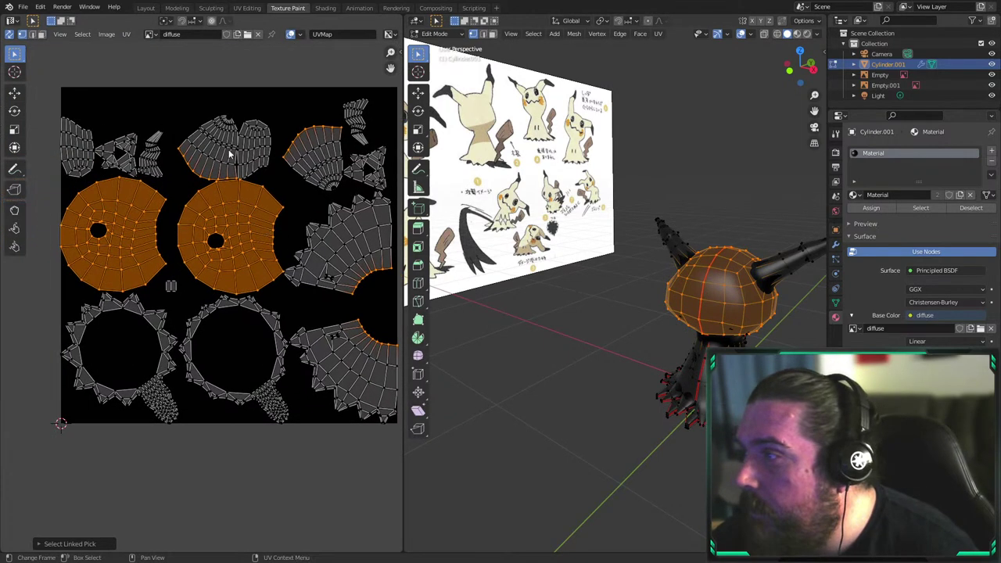
# Turn the UV Editor back into an Image Editor and put it in Paint mode
pyautogui.click(13, 20)
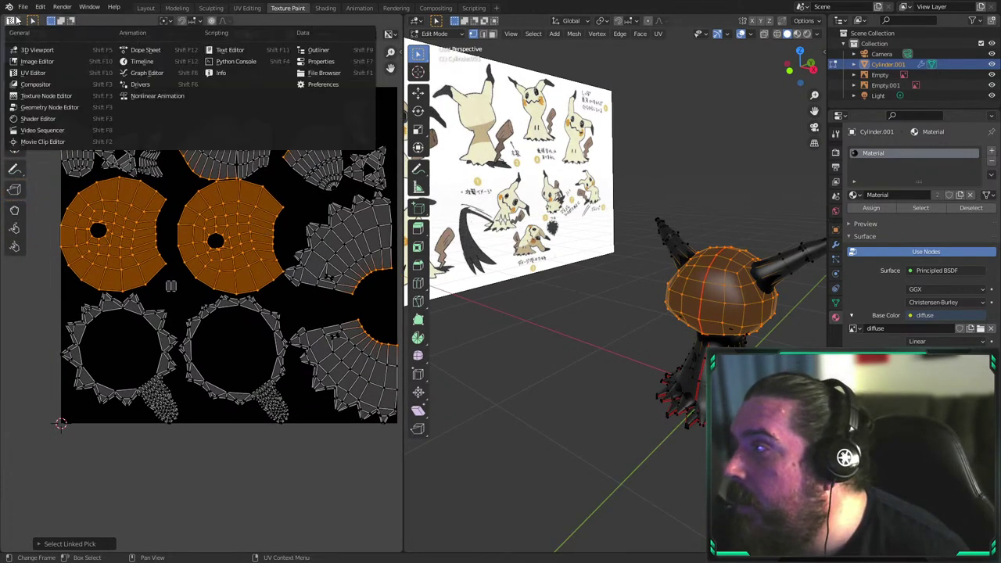
pyautogui.click(13, 20)
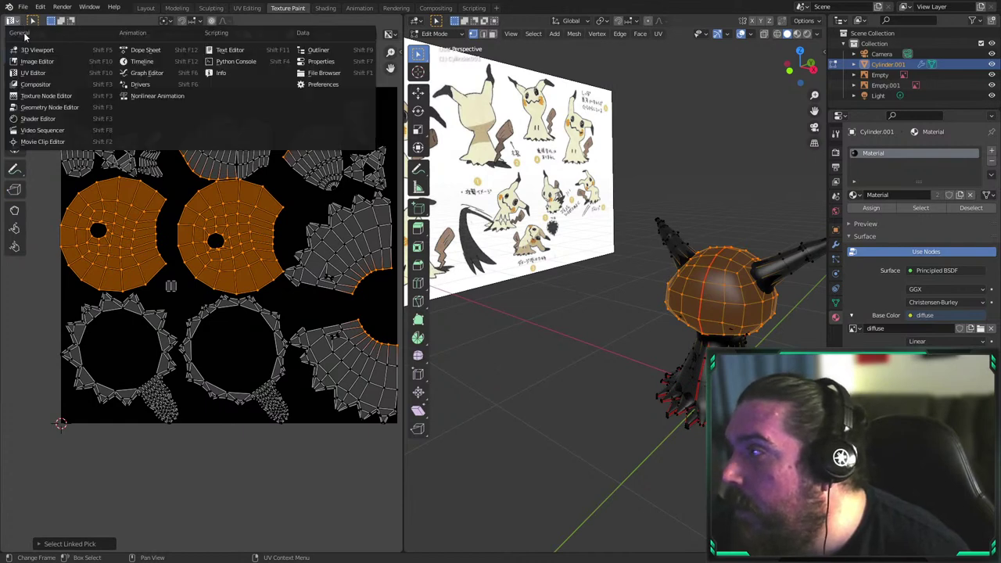
pyautogui.click(63, 60)
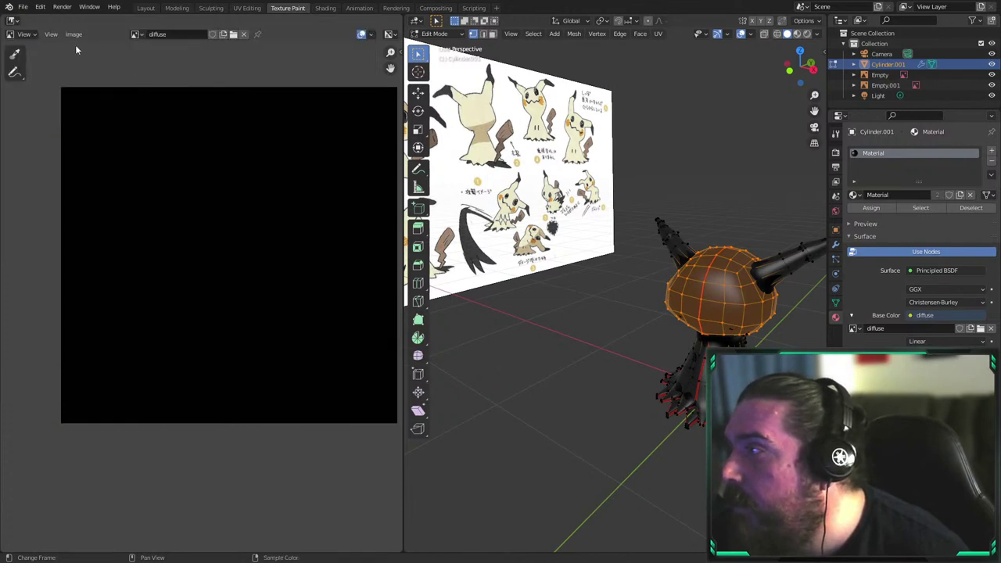
pyautogui.click(26, 35)
pyautogui.click(32, 69)
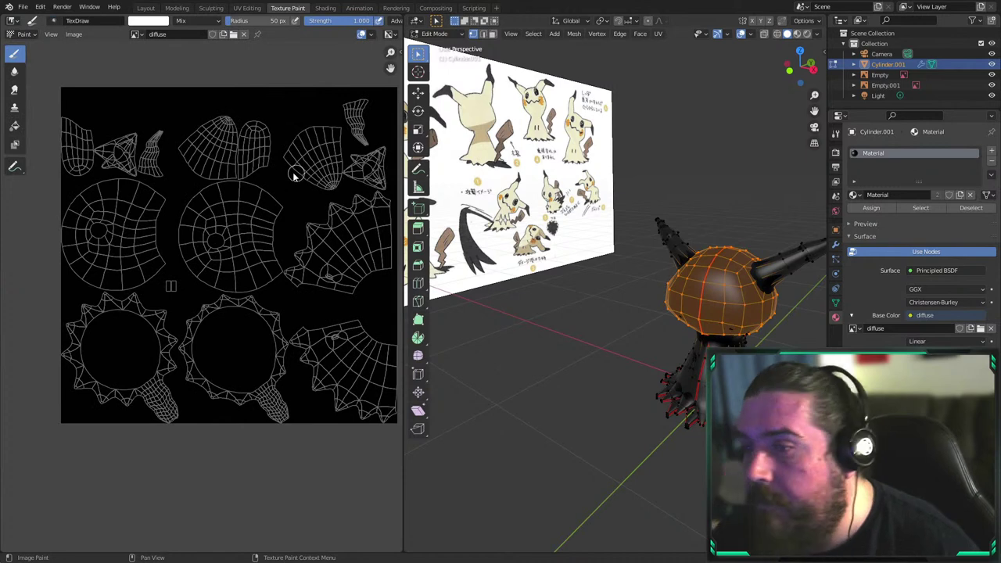
# Switch the character mesh from Edit Mode to Texture Paint mode
pyautogui.moveTo(295, 172); pyautogui.dragTo(268, 184, button='middle')
pyautogui.click(435, 34)
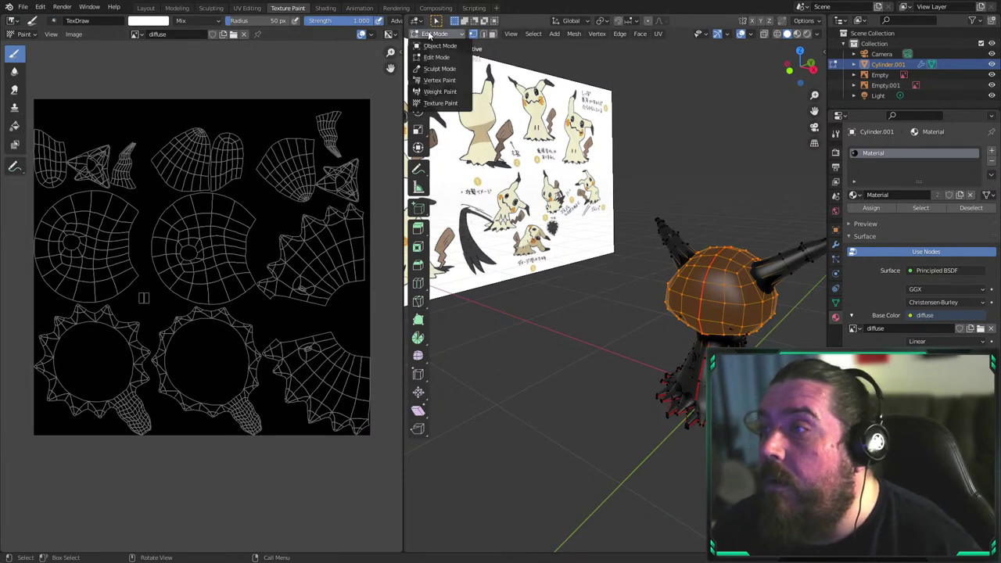
pyautogui.click(443, 102)
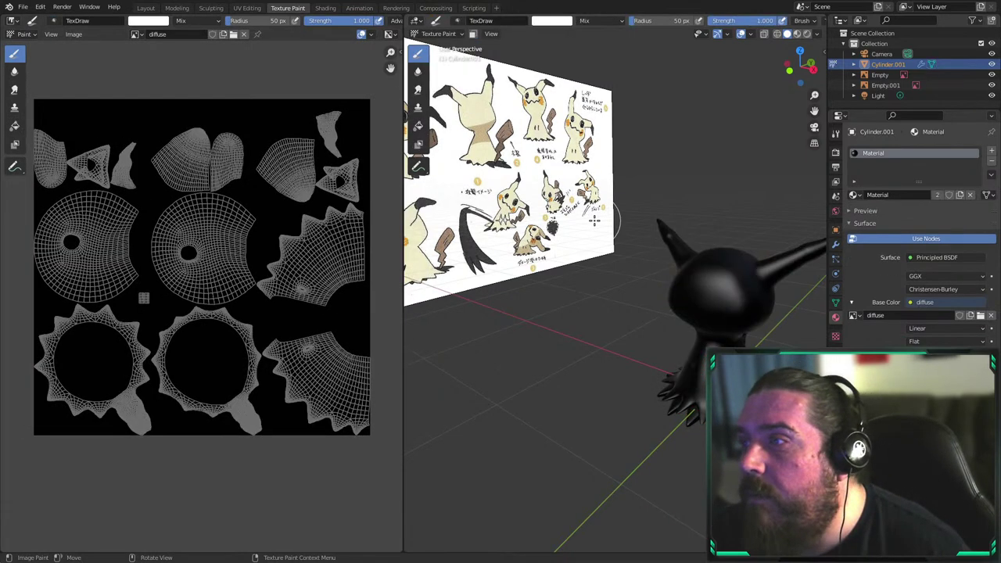
# Show the brush settings beside the model and sample the cream body colour from the Mimikyu reference picture as the brush colour
pyautogui.moveTo(787, 250); pyautogui.dragTo(693, 205, button='middle')
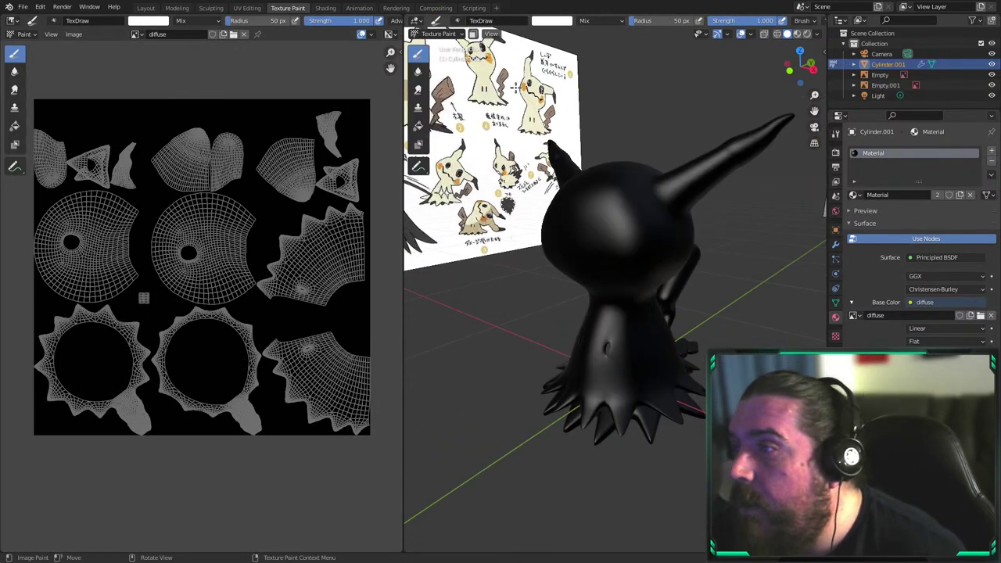
pyautogui.press('n')
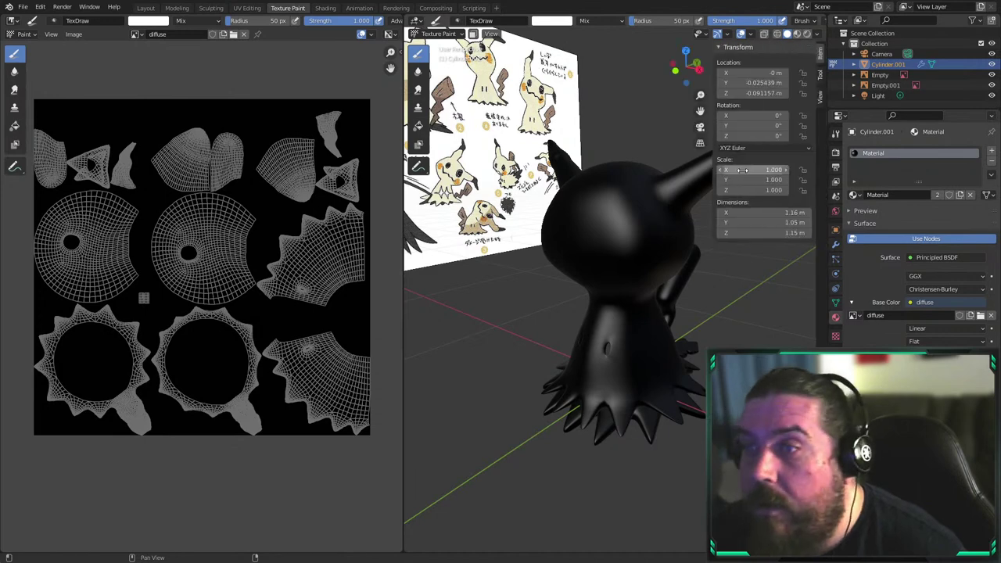
pyautogui.click(819, 75)
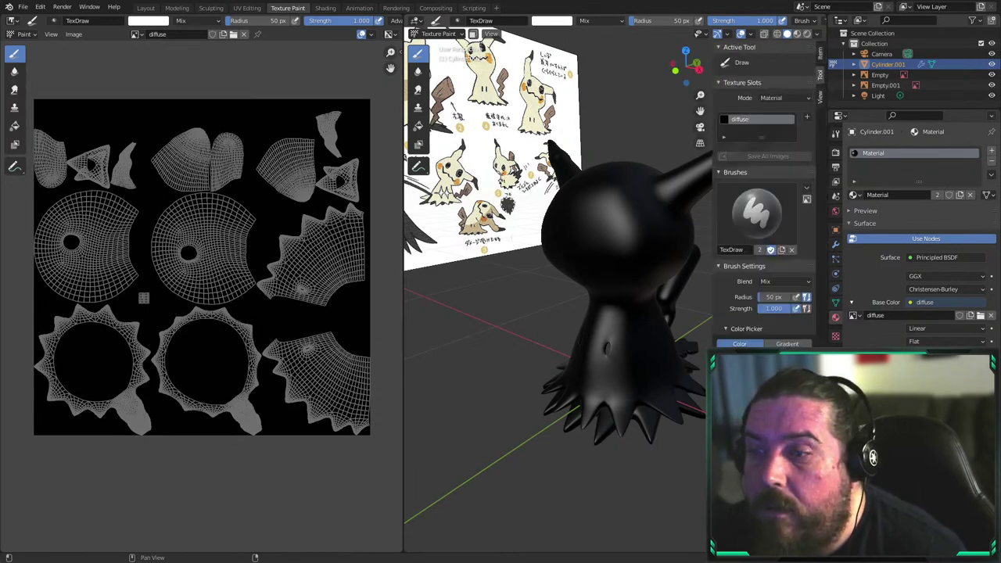
pyautogui.click(763, 360)
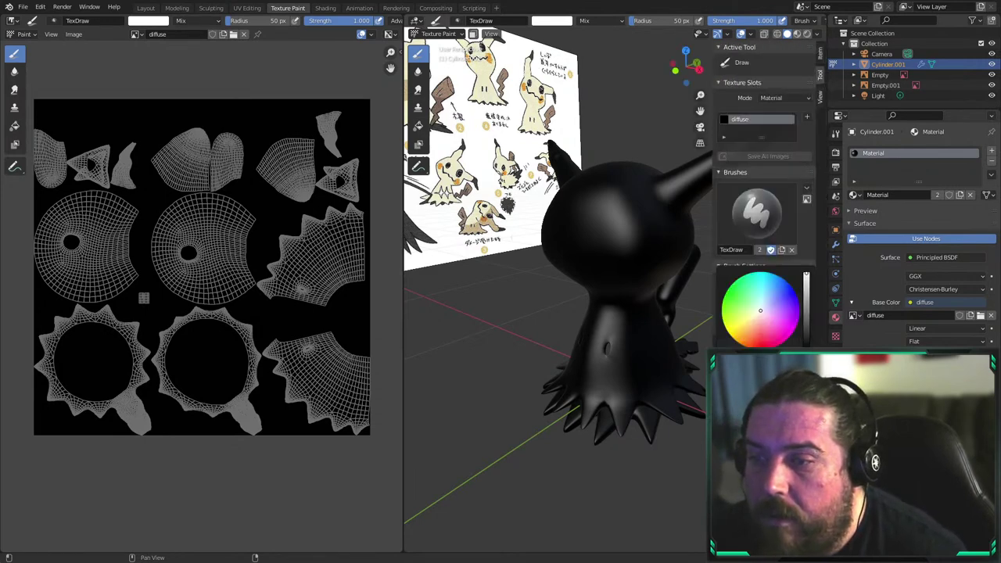
pyautogui.click(804, 376)
pyautogui.click(534, 109)
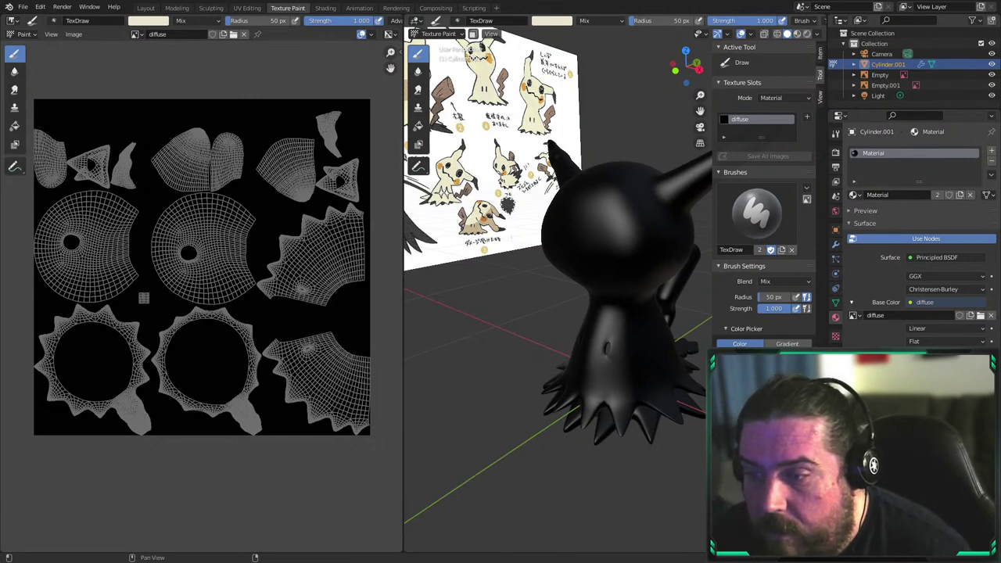
# Set the brush radius to 460 px and paint the UV islands on the diffuse image with the cream colour
pyautogui.press('f')
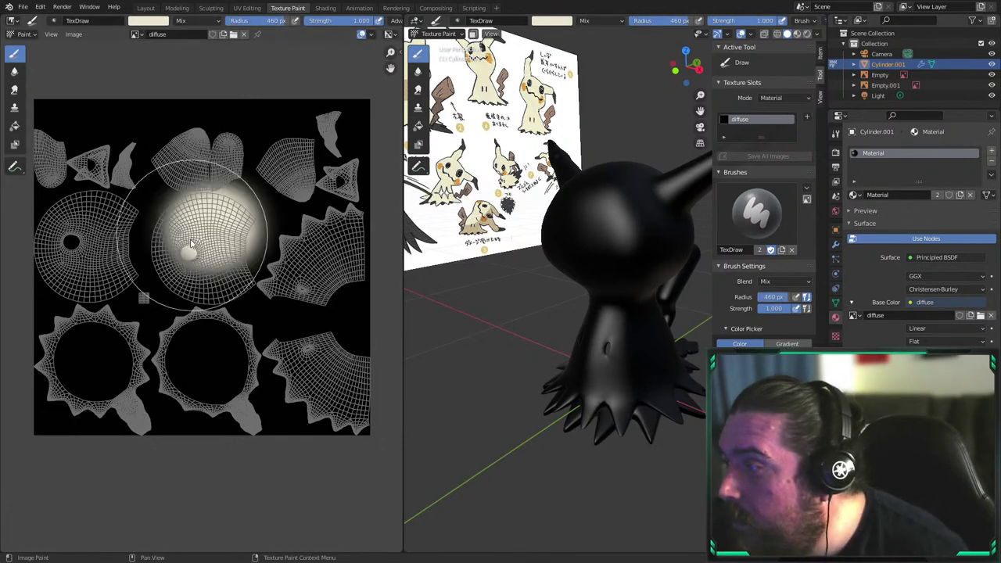
pyautogui.click(207, 248)
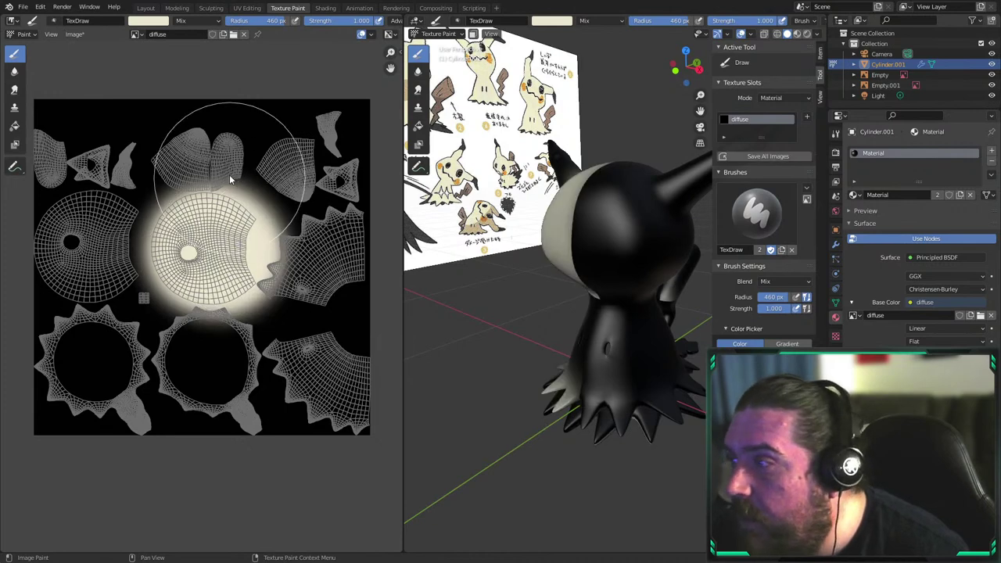
pyautogui.moveTo(230, 174)
pyautogui.mouseDown()
pyautogui.moveTo(219, 152)
pyautogui.moveTo(101, 145)
pyautogui.moveTo(33, 157)
pyautogui.moveTo(86, 239)
pyautogui.moveTo(79, 282)
pyautogui.moveTo(102, 383)
pyautogui.moveTo(127, 413)
pyautogui.moveTo(194, 414)
pyautogui.mouseUp()
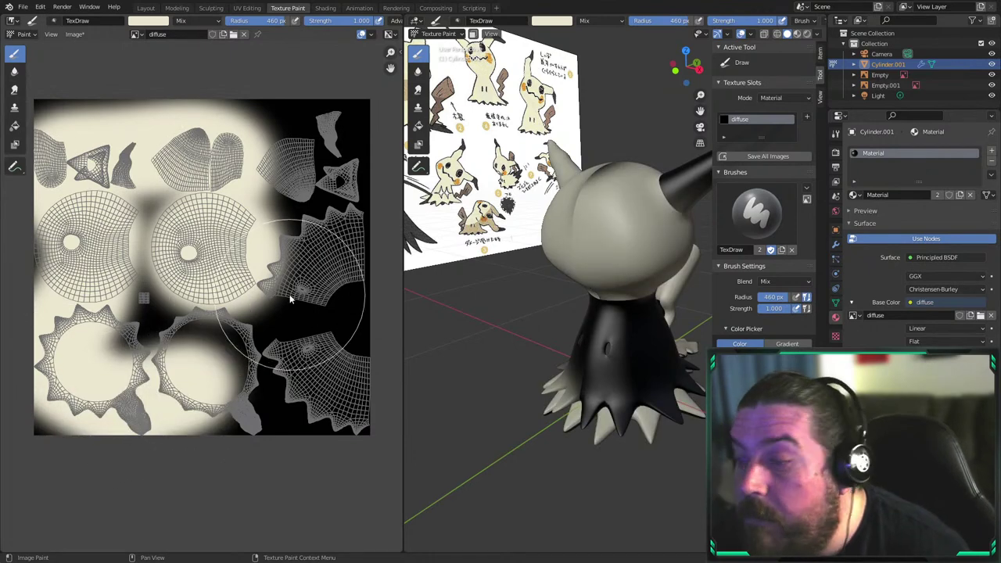
pyautogui.moveTo(308, 291); pyautogui.dragTo(264, 287, button='middle')
pyautogui.moveTo(259, 262)
pyautogui.mouseDown()
pyautogui.moveTo(300, 232)
pyautogui.moveTo(250, 277)
pyautogui.moveTo(290, 380)
pyautogui.moveTo(279, 358)
pyautogui.moveTo(212, 369)
pyautogui.moveTo(305, 407)
pyautogui.moveTo(336, 381)
pyautogui.moveTo(363, 380)
pyautogui.moveTo(324, 280)
pyautogui.moveTo(297, 166)
pyautogui.moveTo(273, 137)
pyautogui.moveTo(286, 105)
pyautogui.moveTo(291, 156)
pyautogui.mouseUp()
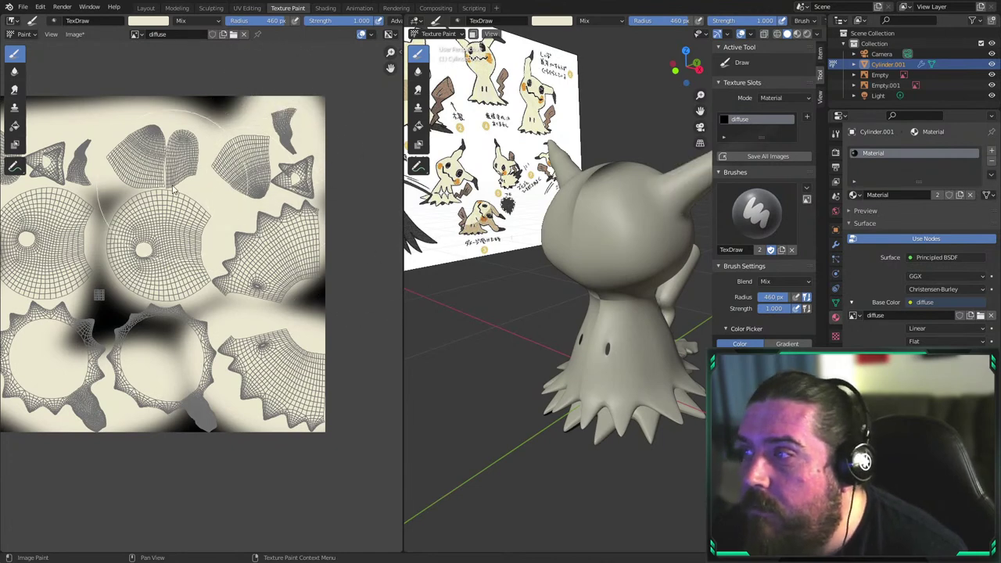
pyautogui.moveTo(167, 350)
pyautogui.mouseDown()
pyautogui.moveTo(117, 313)
pyautogui.moveTo(62, 242)
pyautogui.moveTo(107, 212)
pyautogui.mouseUp()
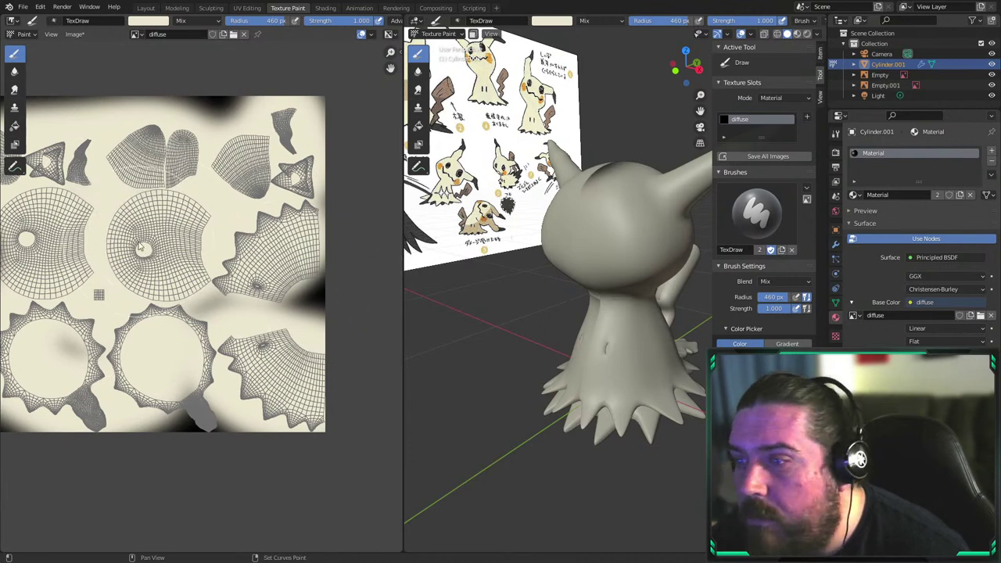
pyautogui.moveTo(40, 155); pyautogui.dragTo(162, 173, button='middle')
pyautogui.moveTo(148, 172)
pyautogui.mouseDown()
pyautogui.moveTo(122, 161)
pyautogui.moveTo(113, 219)
pyautogui.mouseUp()
pyautogui.moveTo(169, 361)
pyautogui.mouseDown()
pyautogui.moveTo(147, 384)
pyautogui.moveTo(174, 391)
pyautogui.moveTo(161, 340)
pyautogui.moveTo(283, 353)
pyautogui.mouseUp()
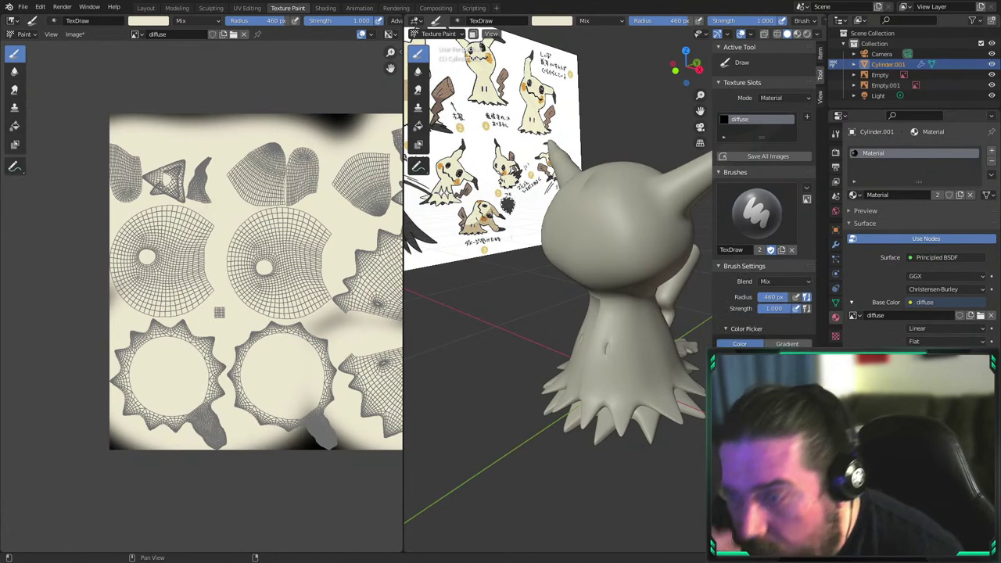
# Switch to the Fill tool and fill the whole model with a pale peach colour
pyautogui.press('s')
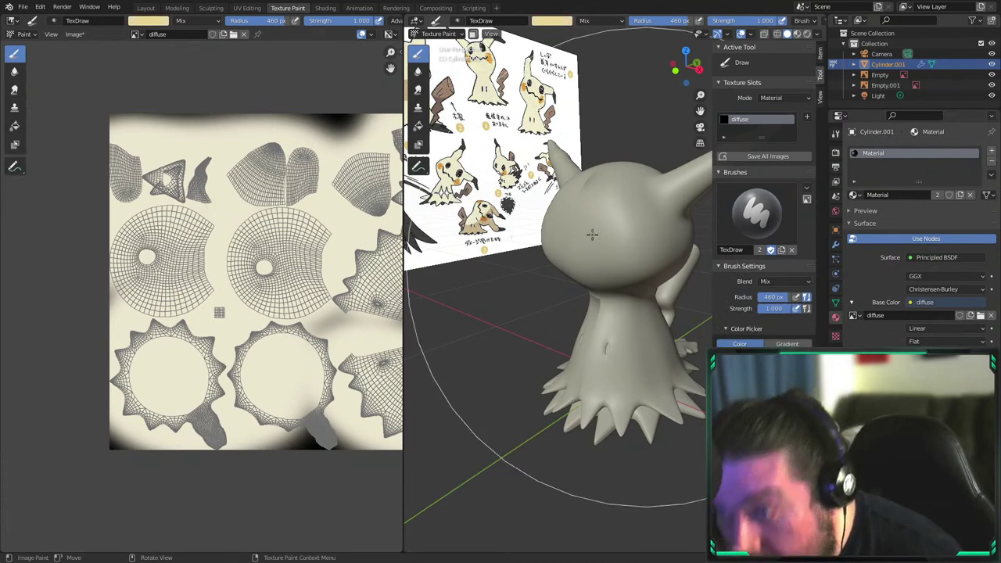
pyautogui.click(417, 127)
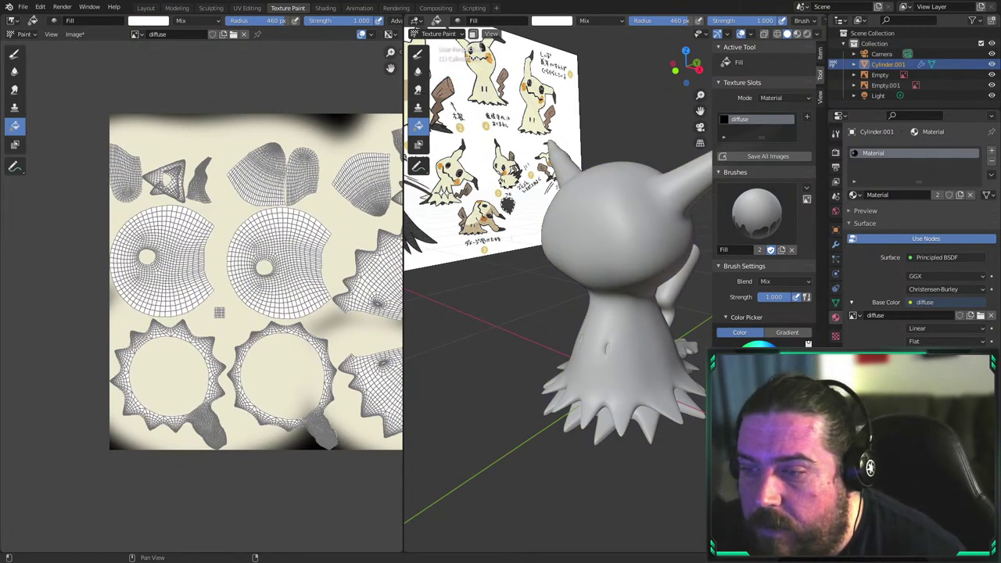
pyautogui.press('s')
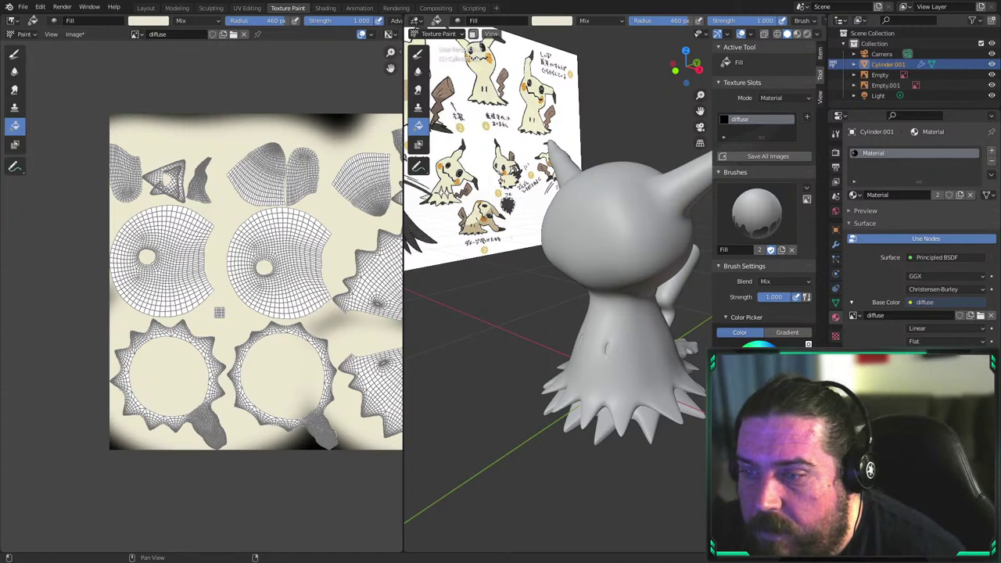
pyautogui.press('s')
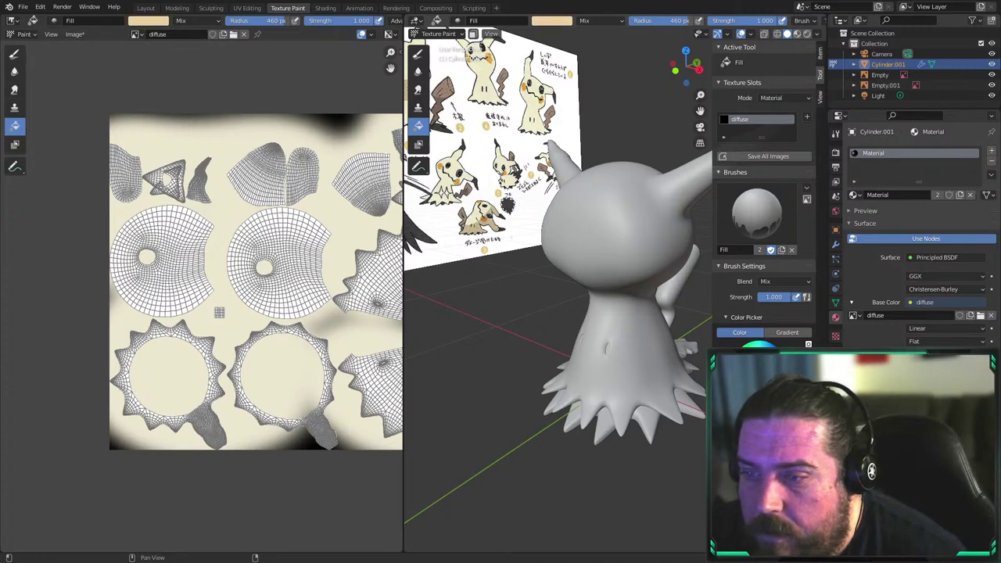
pyautogui.click(620, 232)
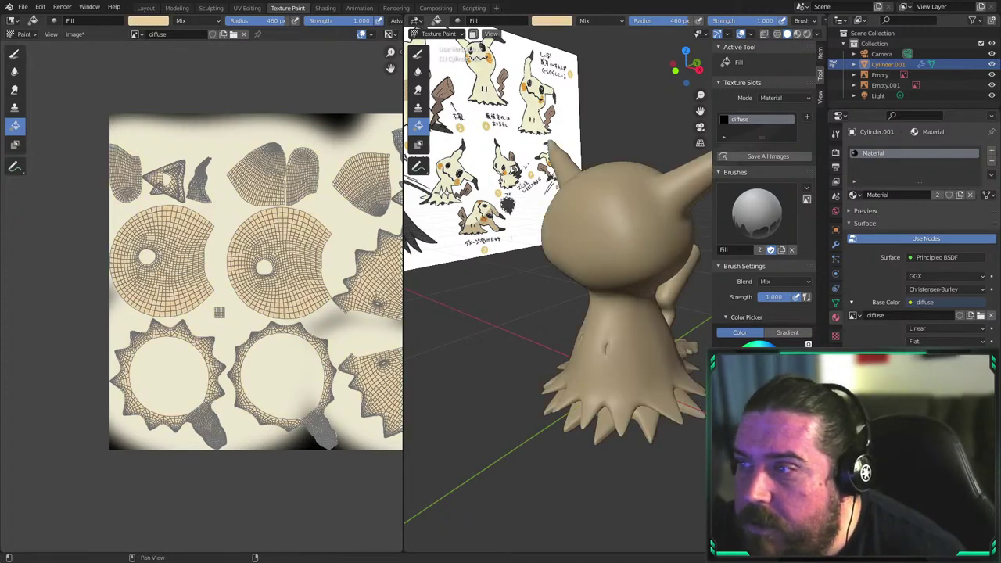
# Pick a light yellow colour and refill the whole model with it
pyautogui.press('s')
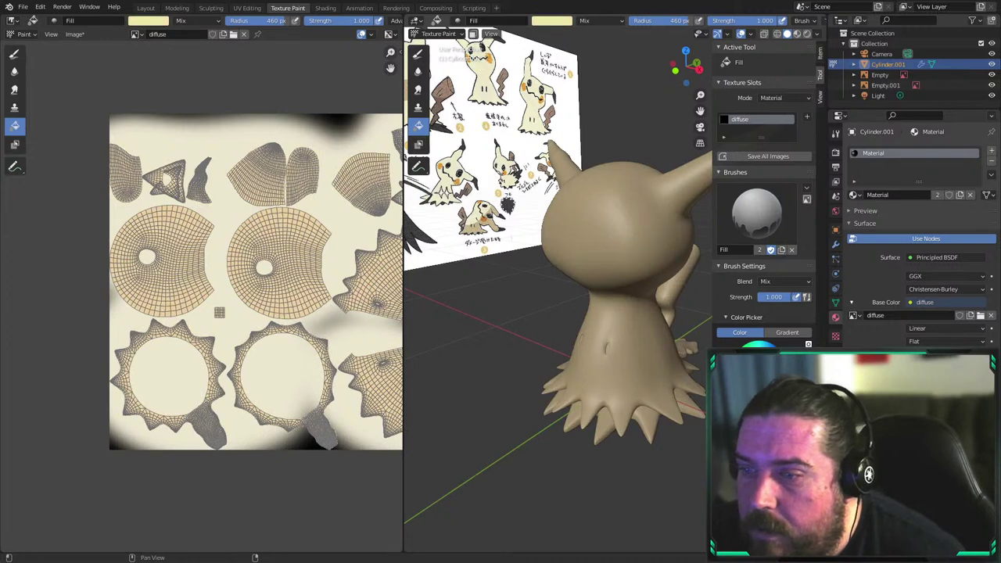
pyautogui.click(619, 251)
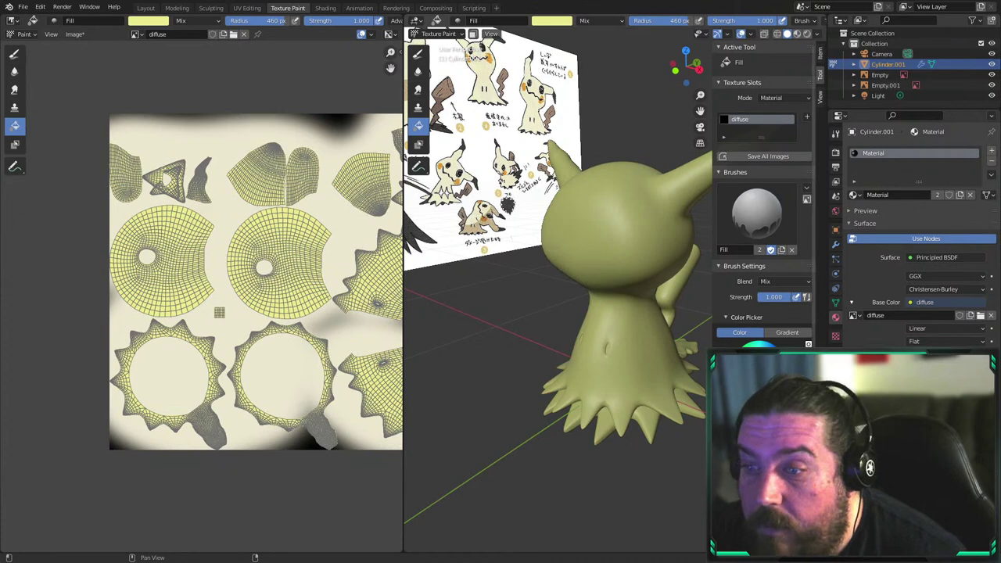
pyautogui.click(743, 430)
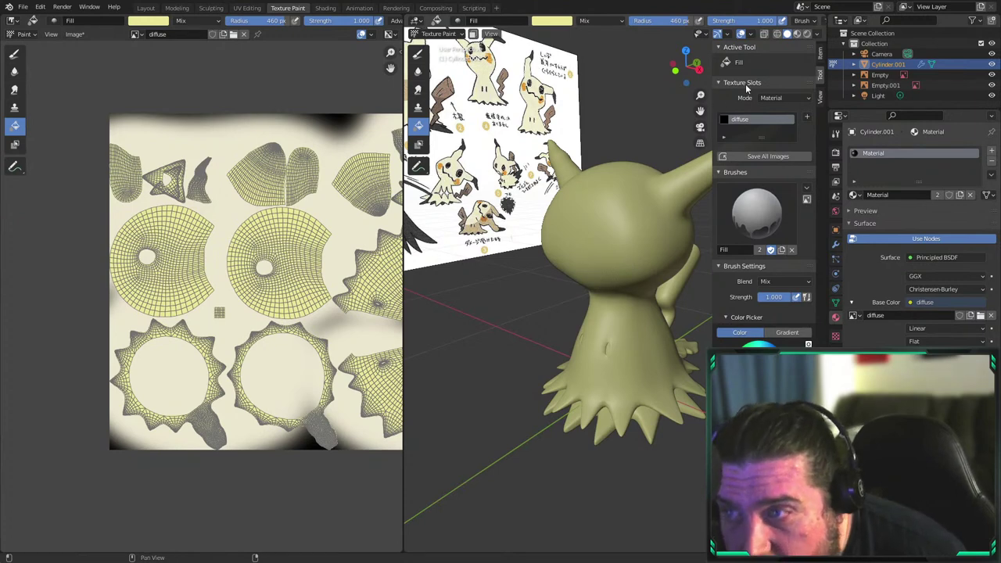
# Compare how the model's yellow fill looks in Wireframe, Solid, Material Preview and Rendered viewport shading
pyautogui.click(607, 287)
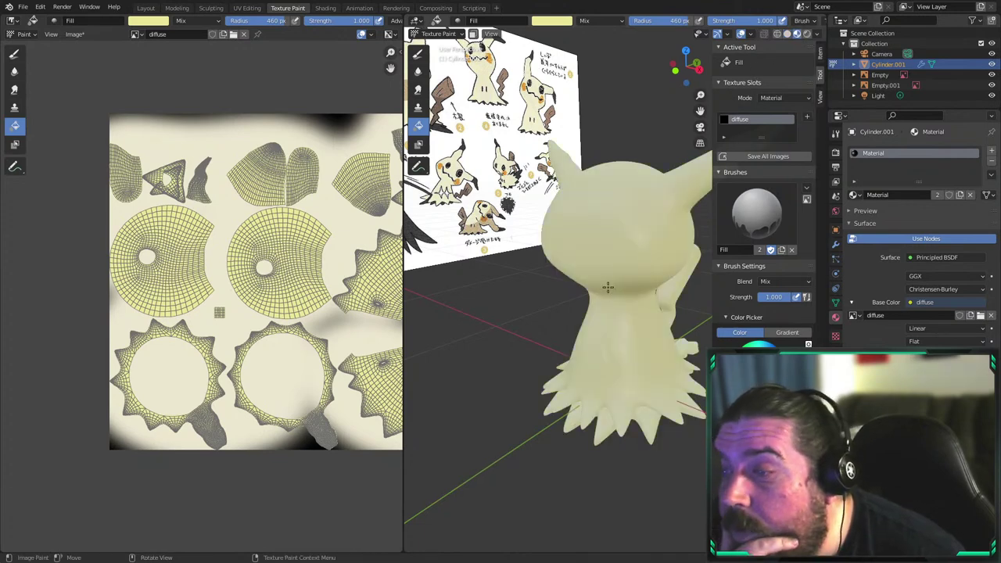
pyautogui.moveTo(592, 293); pyautogui.dragTo(475, 283, button='middle')
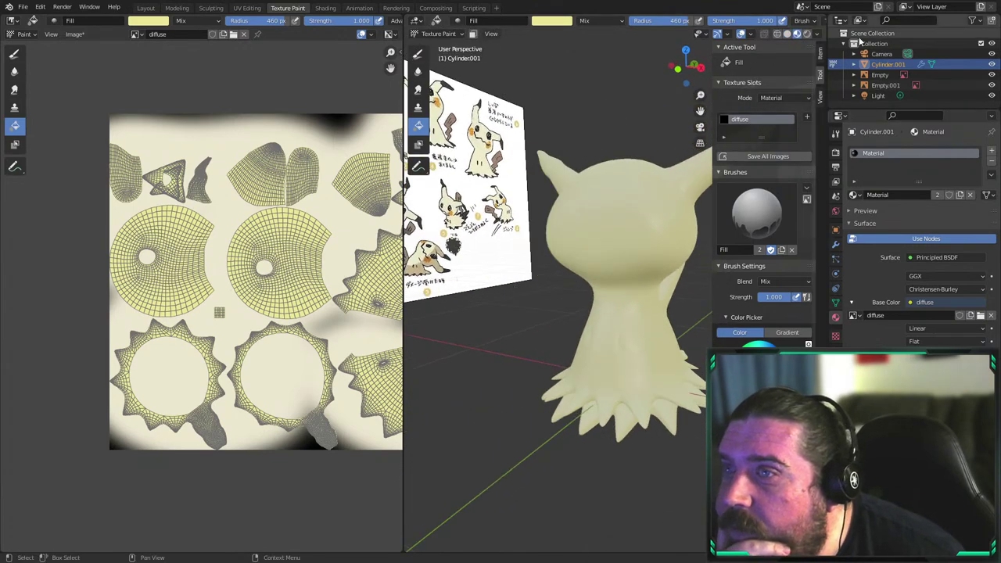
pyautogui.click(806, 34)
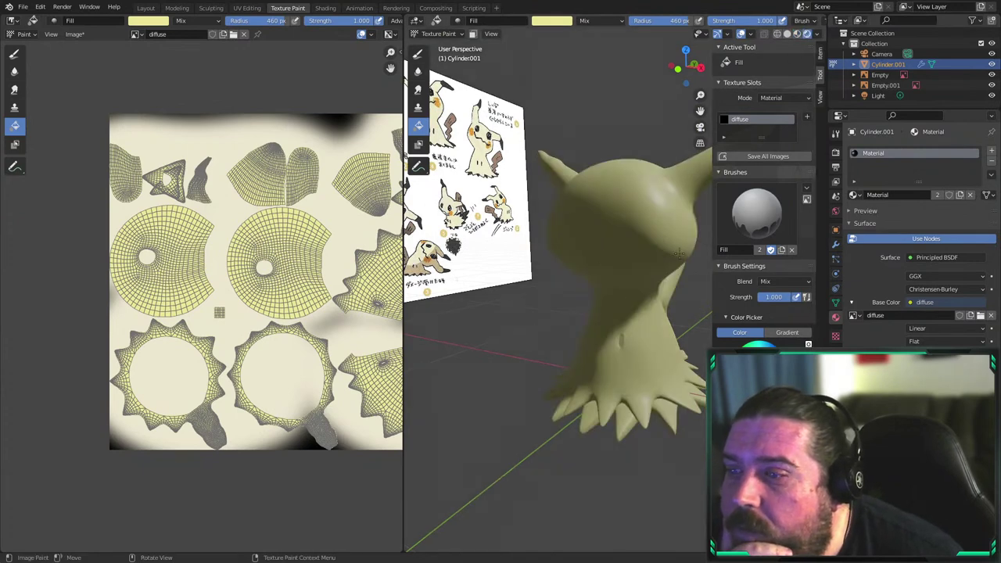
pyautogui.click(797, 35)
pyautogui.click(806, 35)
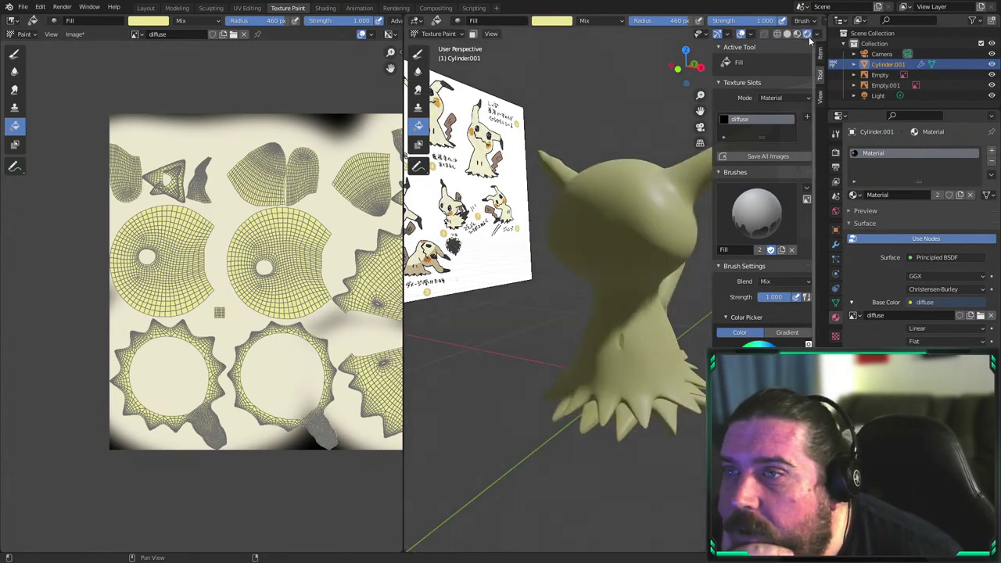
pyautogui.moveTo(610, 235); pyautogui.dragTo(655, 237, button='middle')
pyautogui.click(787, 35)
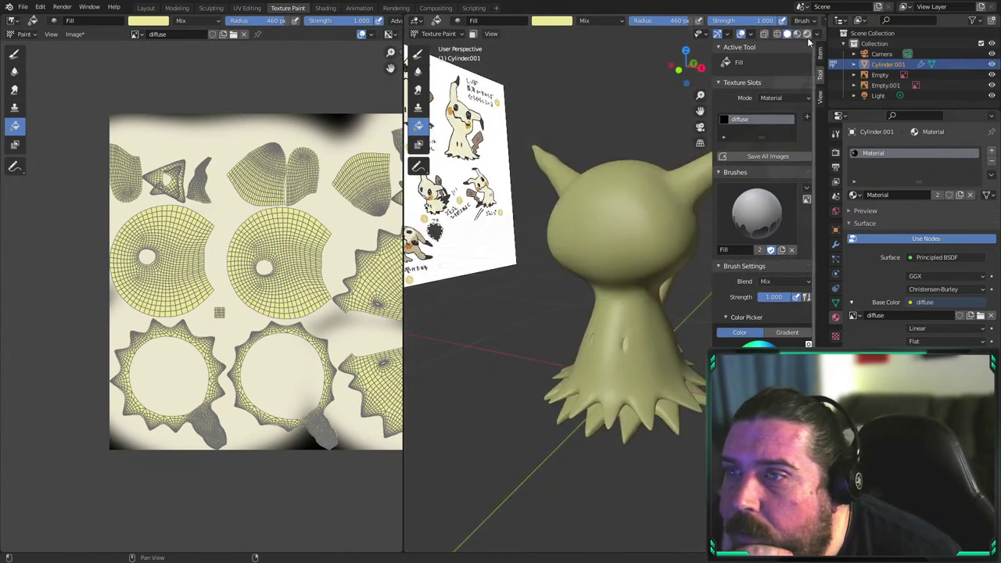
pyautogui.click(811, 35)
pyautogui.click(787, 33)
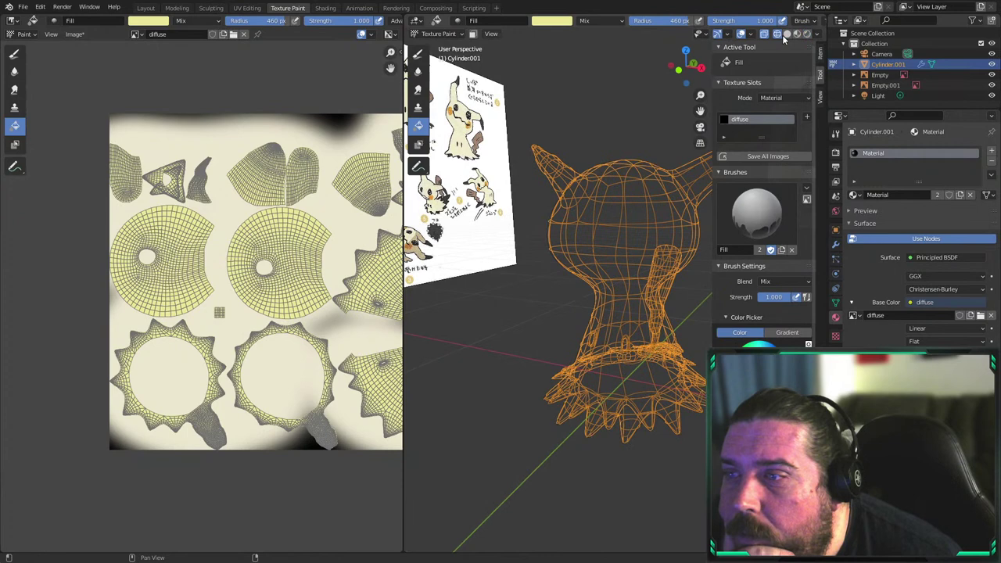
pyautogui.click(797, 34)
pyautogui.click(807, 34)
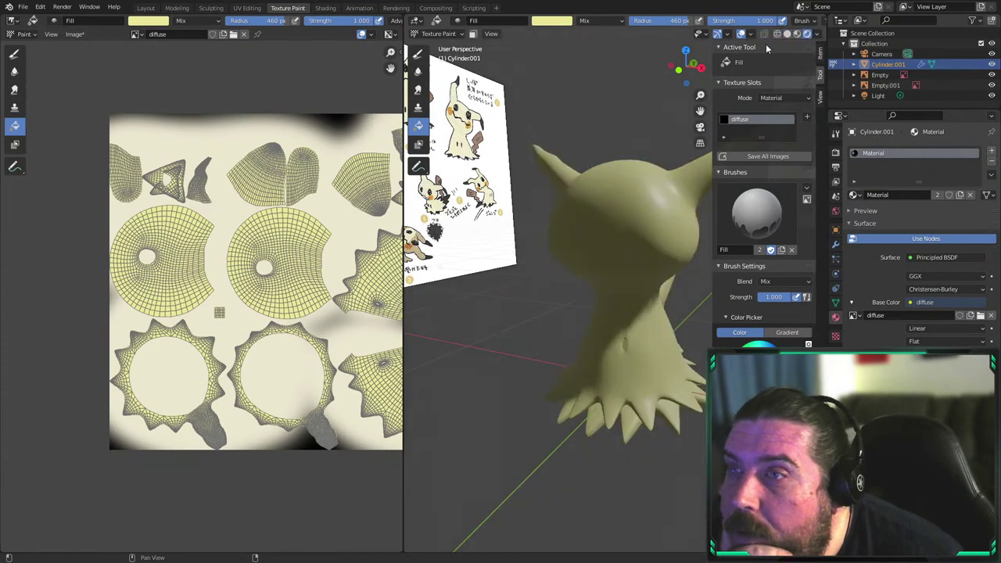
pyautogui.click(777, 35)
pyautogui.click(787, 34)
pyautogui.click(806, 35)
pyautogui.click(797, 33)
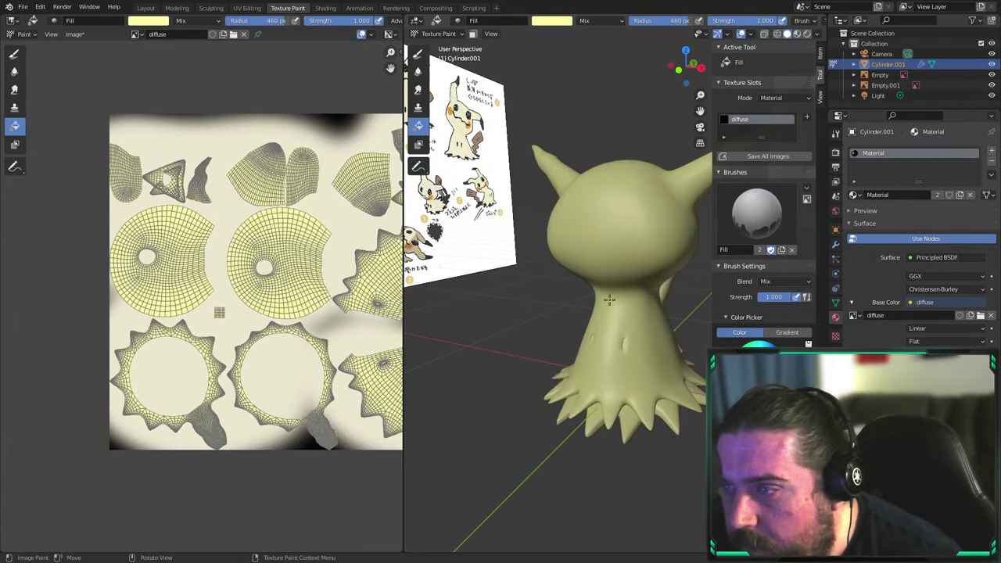
# Change the fill colour to a pale cream, refill the model and check it in Rendered shading
pyautogui.press('x')
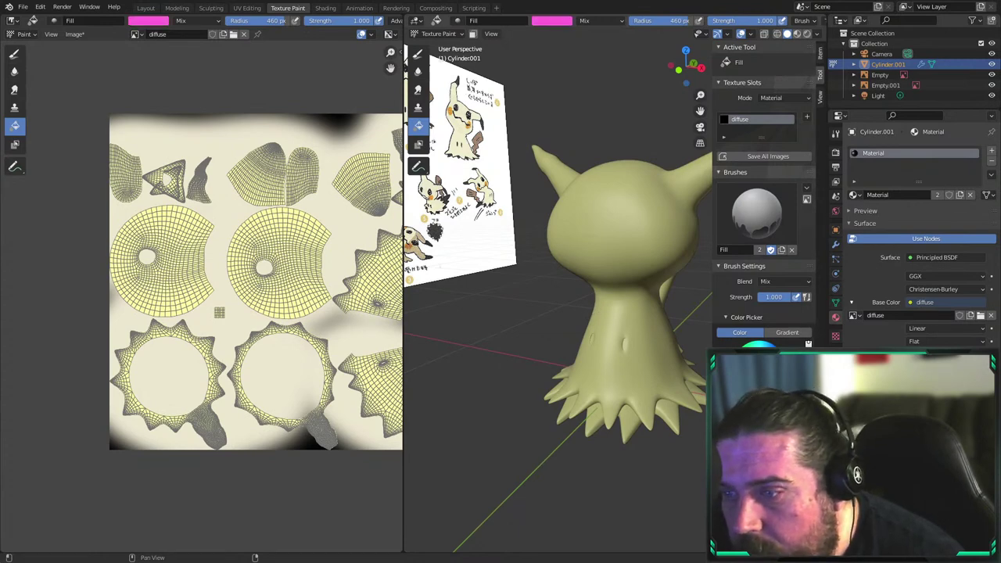
pyautogui.press('x')
pyautogui.scroll(-4, 744, 331)
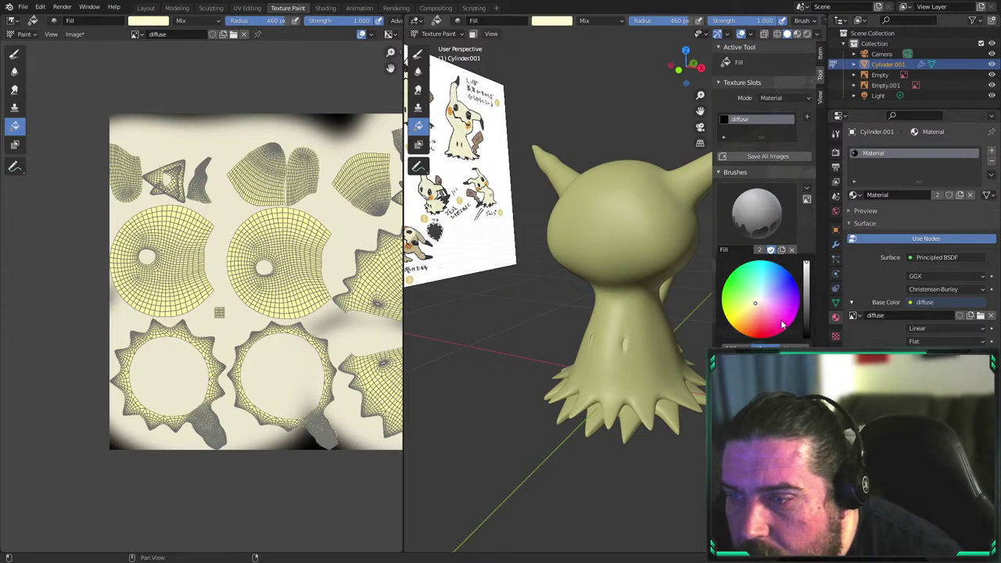
pyautogui.moveTo(679, 306); pyautogui.dragTo(618, 282, button='middle')
pyautogui.click(797, 34)
pyautogui.click(807, 34)
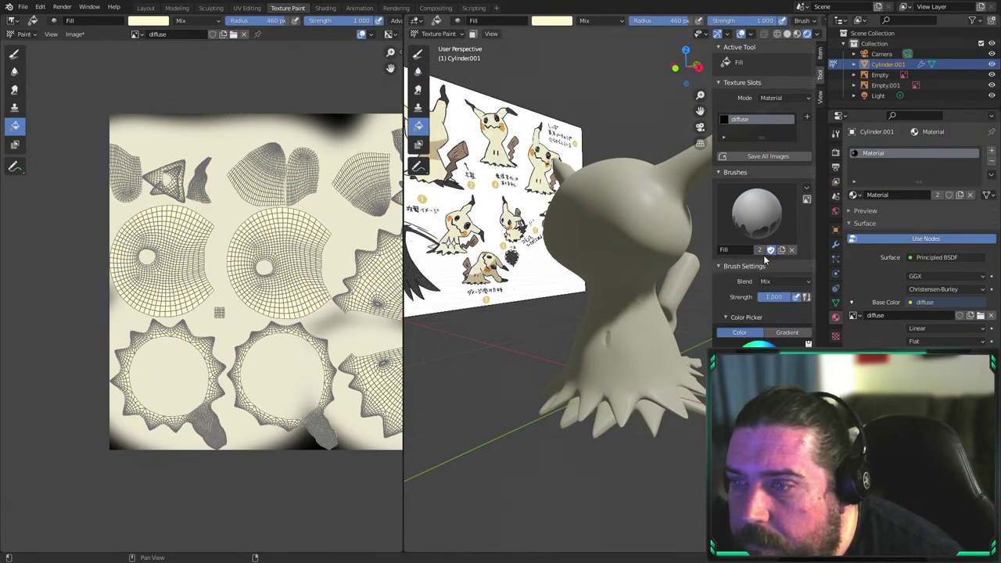
# Shift the cream fill colour slightly towards yellow, refill the model and check the tone in Rendered shading
pyautogui.click(742, 435)
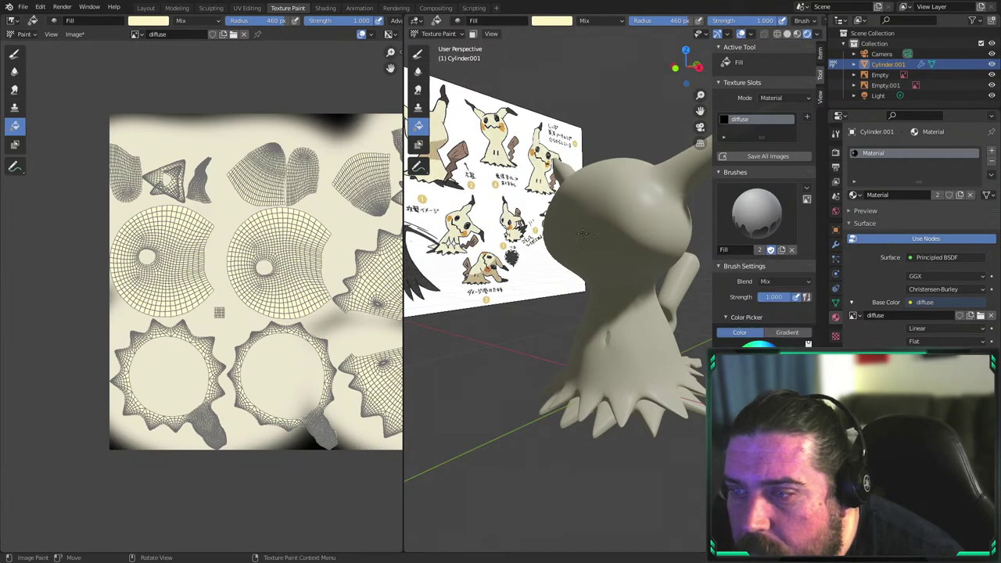
pyautogui.moveTo(692, 282); pyautogui.dragTo(790, 60, button='middle')
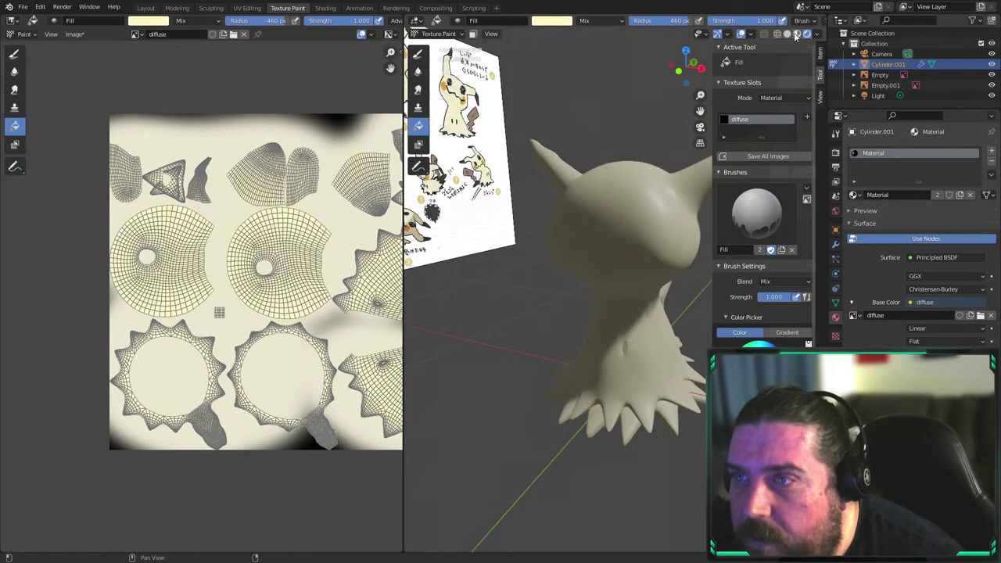
pyautogui.click(796, 35)
pyautogui.click(807, 33)
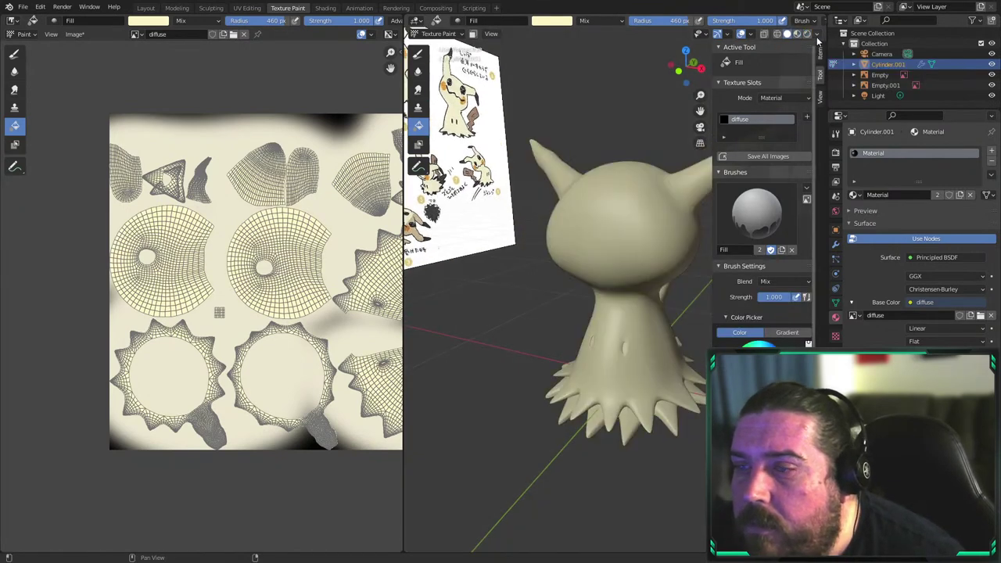
pyautogui.click(744, 431)
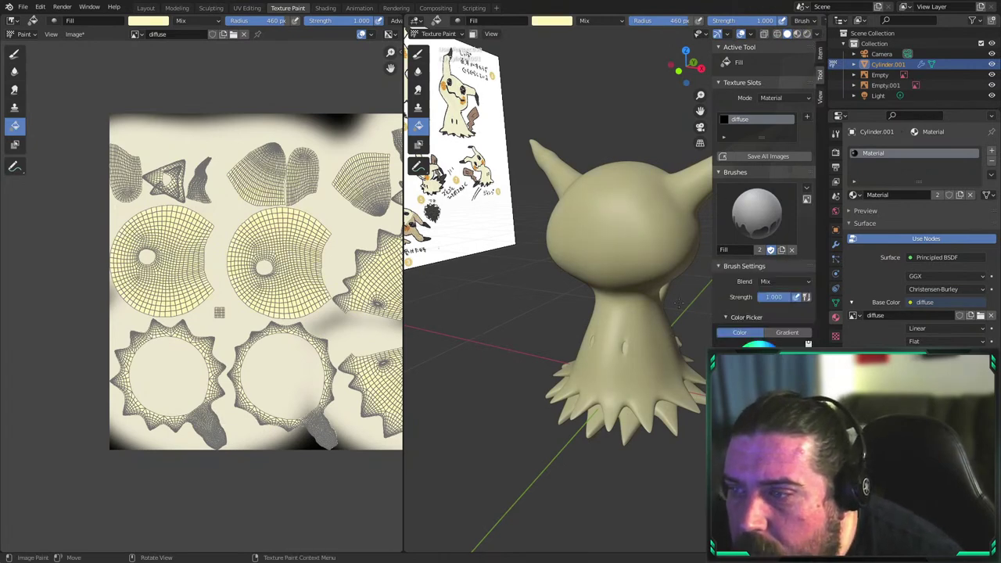
pyautogui.click(797, 33)
pyautogui.click(807, 34)
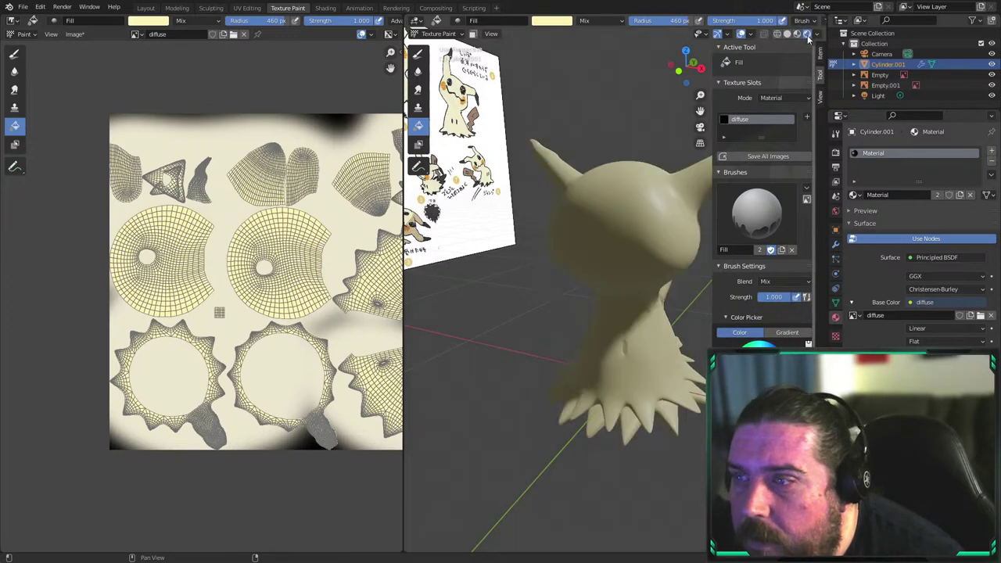
pyautogui.moveTo(563, 180); pyautogui.dragTo(604, 190, button='middle')
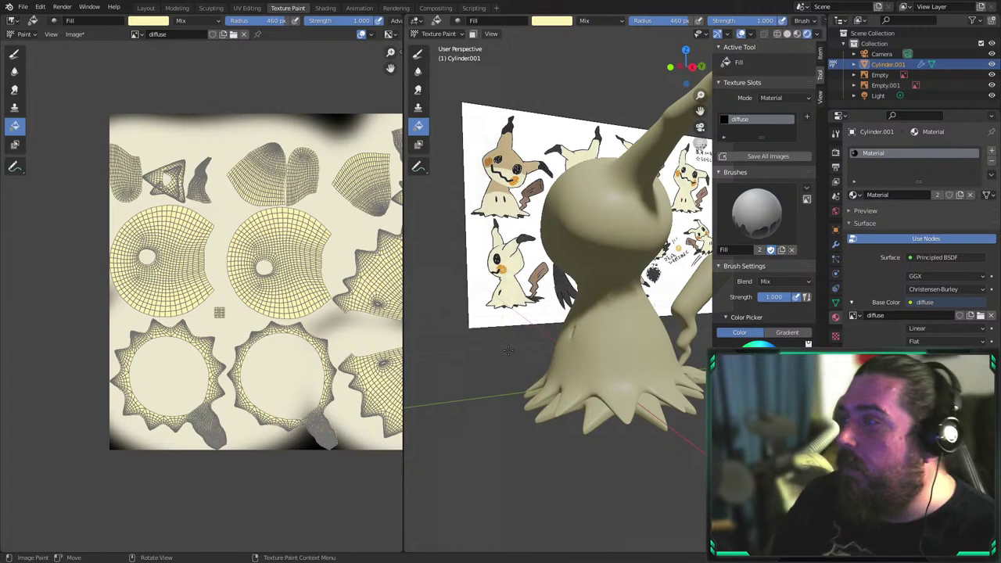
pyautogui.moveTo(329, 286)
pyautogui.mouseDown(button='middle')
pyautogui.moveTo(226, 284)
pyautogui.moveTo(252, 281)
pyautogui.mouseUp(button='middle')
pyautogui.moveTo(547, 262); pyautogui.dragTo(621, 348, button='middle')
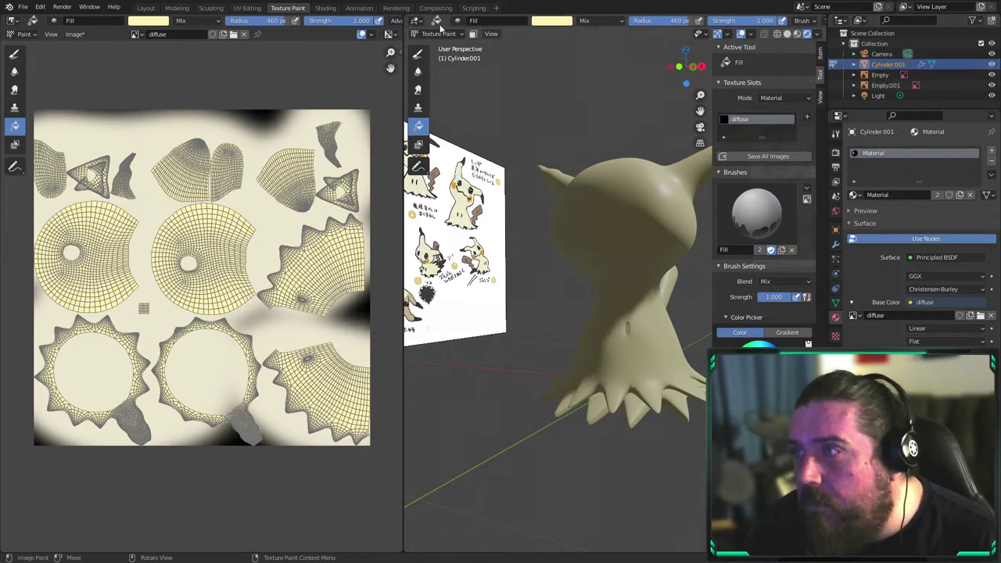
# Open the Layout workspace and show the Mimikyu mesh in Edit Mode with wireframe shading around the small slits in the body
pyautogui.click(415, 21)
pyautogui.click(146, 8)
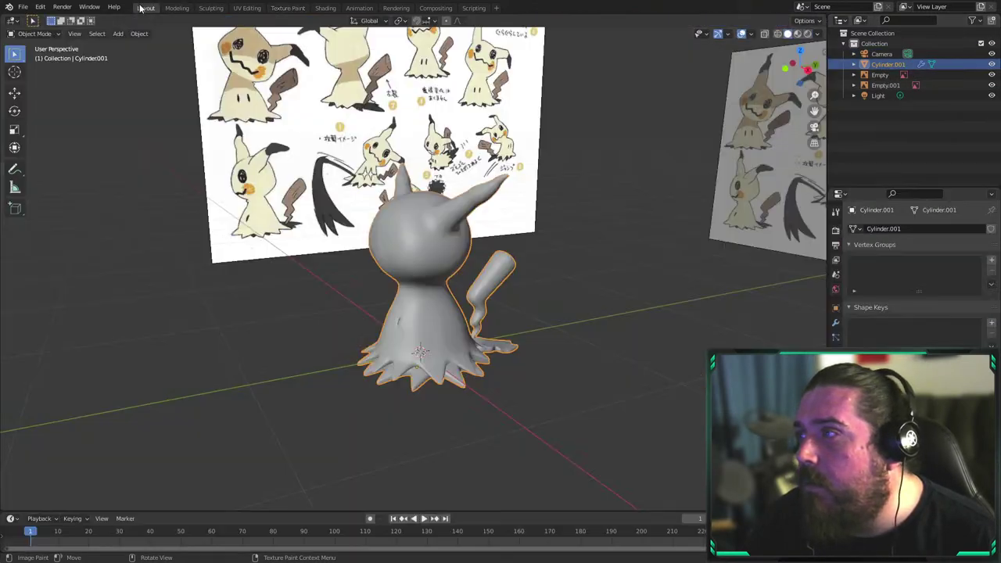
pyautogui.click(420, 255)
pyautogui.click(401, 323)
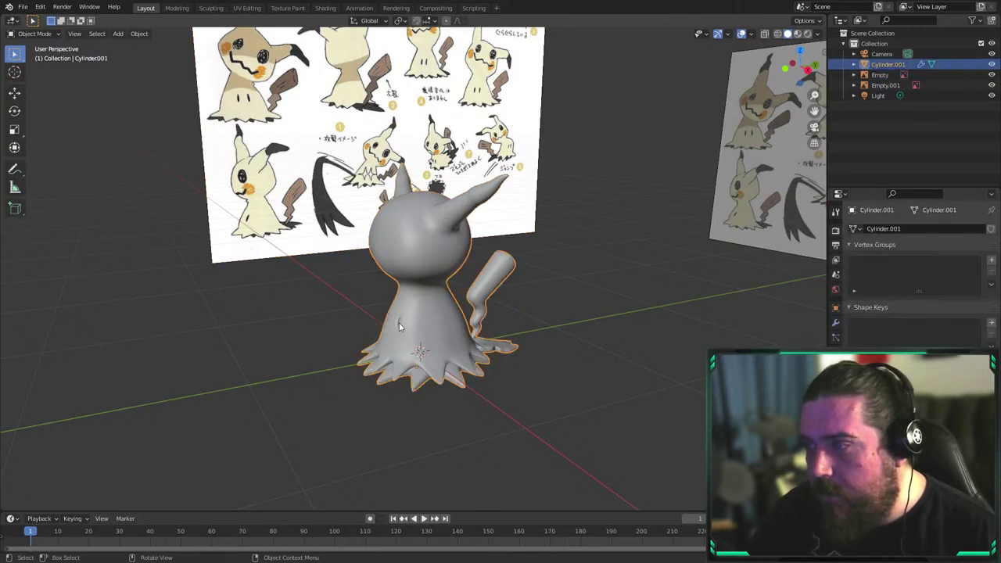
pyautogui.scroll(5, 480, 276)
pyautogui.hotkey('shift', 'z')
pyautogui.moveTo(422, 312); pyautogui.dragTo(461, 271, button='middle')
pyautogui.press('Tab')
pyautogui.scroll(4, 462, 272)
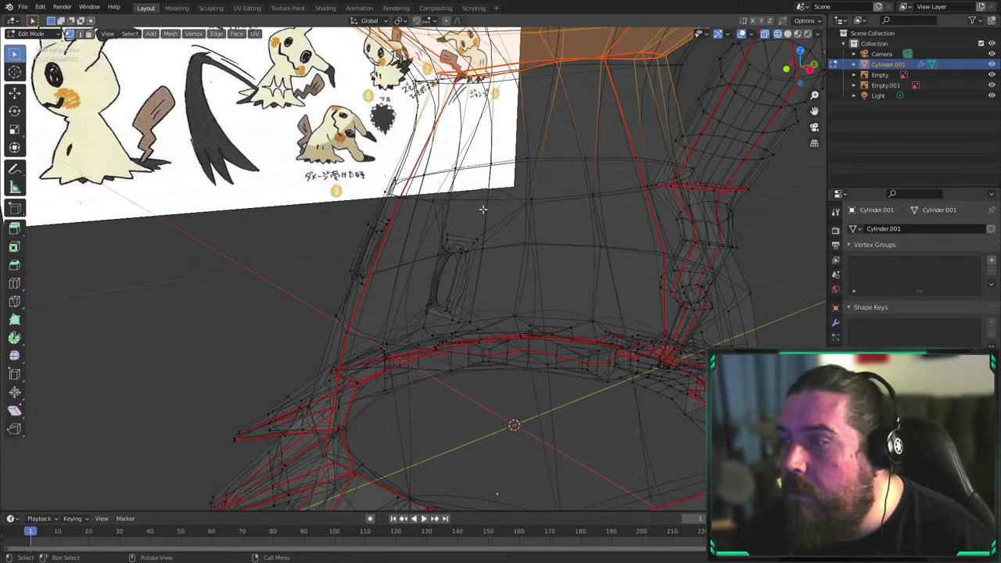
# Loop-select the rectangular edges bordering the backs of the body slits, working from underneath the model
pyautogui.keyDown('alt'); pyautogui.click(485, 209); pyautogui.keyUp('alt')
pyautogui.moveTo(506, 225); pyautogui.dragTo(531, 261, button='middle')
pyautogui.scroll(2, 530, 261)
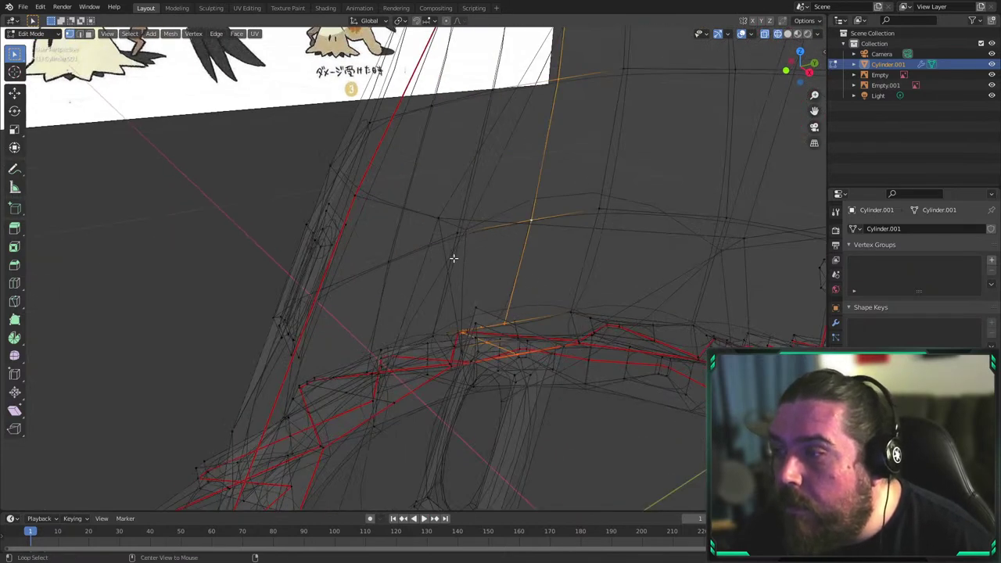
pyautogui.moveTo(594, 259); pyautogui.dragTo(611, 260, button='middle')
pyautogui.moveTo(671, 191); pyautogui.dragTo(595, 319, button='middle')
pyautogui.keyDown('alt'); pyautogui.click(553, 277); pyautogui.keyUp('alt')
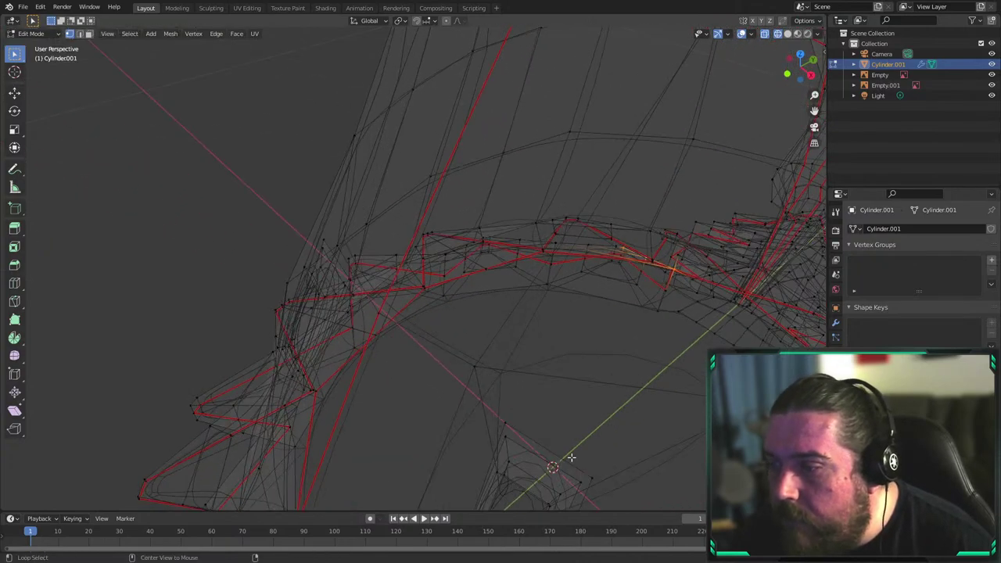
pyautogui.moveTo(603, 474); pyautogui.dragTo(606, 305, button='middle')
pyautogui.moveTo(534, 283); pyautogui.dragTo(498, 175, button='middle')
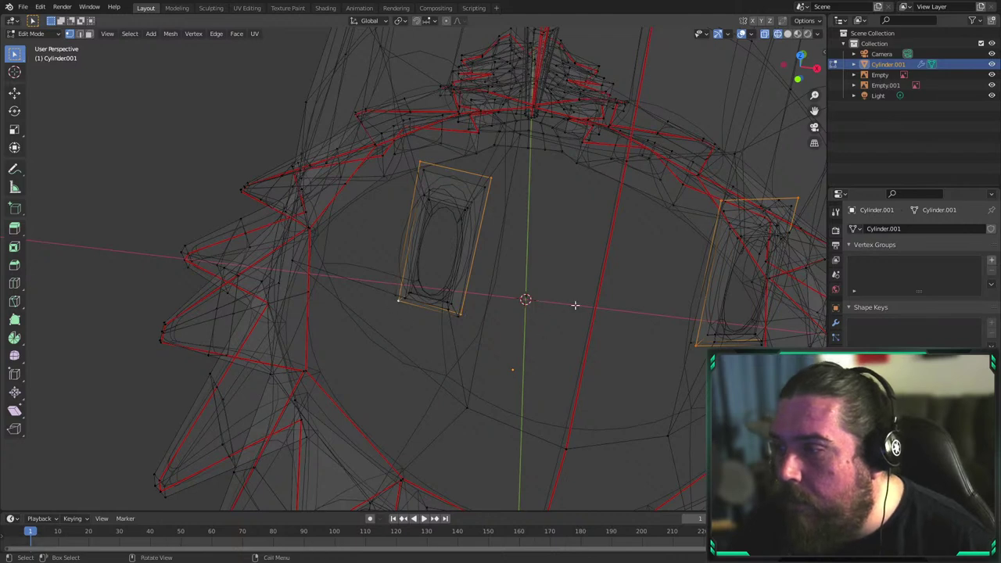
# Correct the vertex selection so that the rectangular back faces of both body slits are selected
pyautogui.scroll(2, 469, 322)
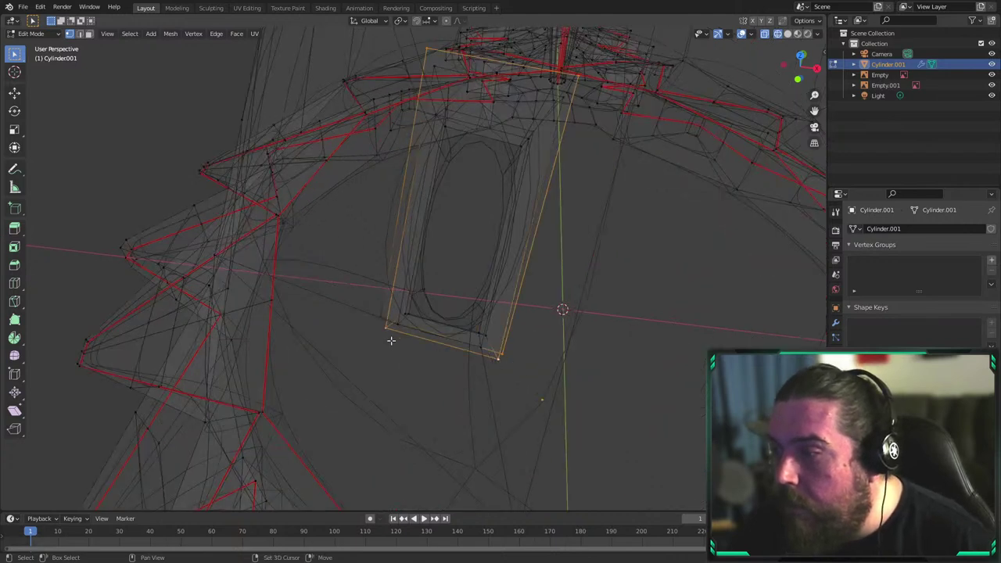
pyautogui.keyDown('shift'); pyautogui.click(382, 322); pyautogui.keyUp('shift')
pyautogui.keyDown('shift'); pyautogui.moveTo(658, 348); pyautogui.dragTo(451, 323, button='middle'); pyautogui.keyUp('shift')
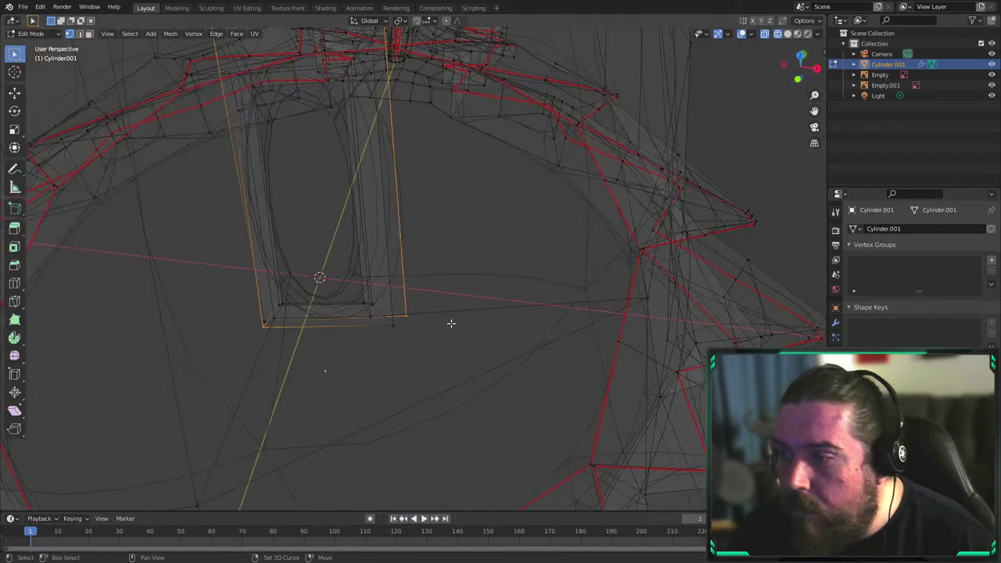
pyautogui.keyDown('shift'); pyautogui.click(264, 333); pyautogui.keyUp('shift')
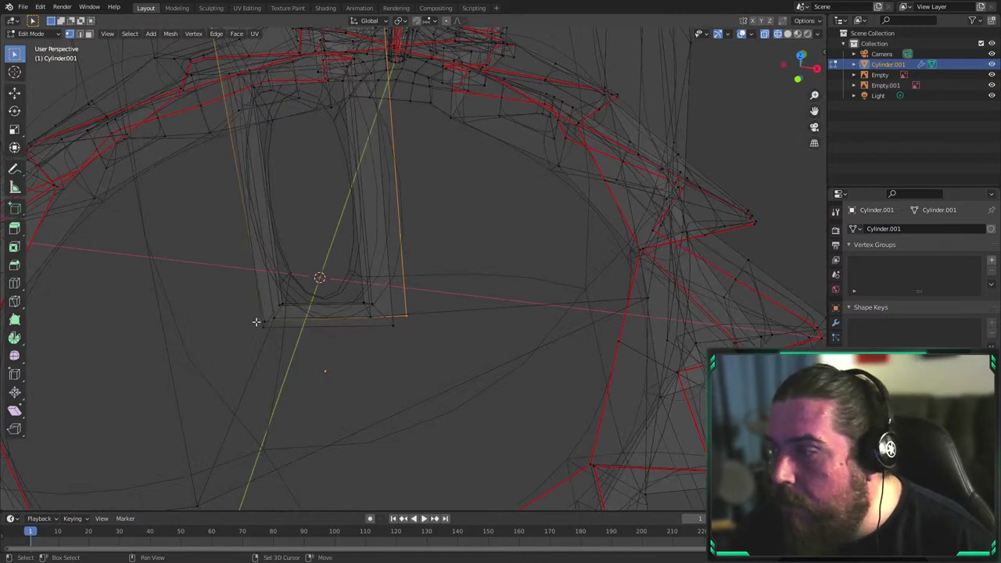
pyautogui.keyDown('shift'); pyautogui.click(261, 321); pyautogui.keyUp('shift')
pyautogui.scroll(-3, 409, 206)
pyautogui.keyDown('shift'); pyautogui.moveTo(409, 205); pyautogui.dragTo(455, 259, button='middle'); pyautogui.keyUp('shift')
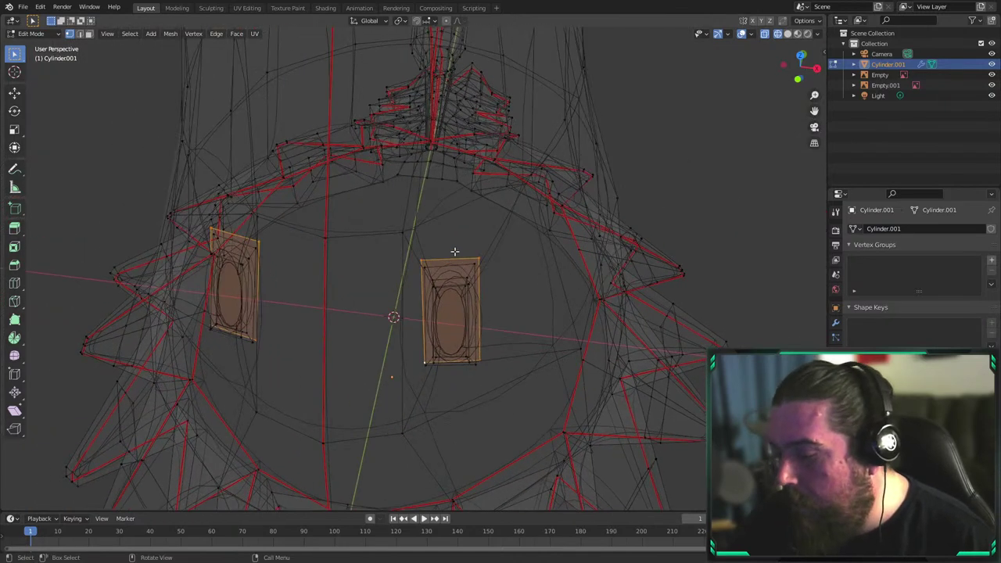
# Mark the borders of the selected slit back faces as seams and unwrap those faces
pyautogui.rightClick(462, 237)
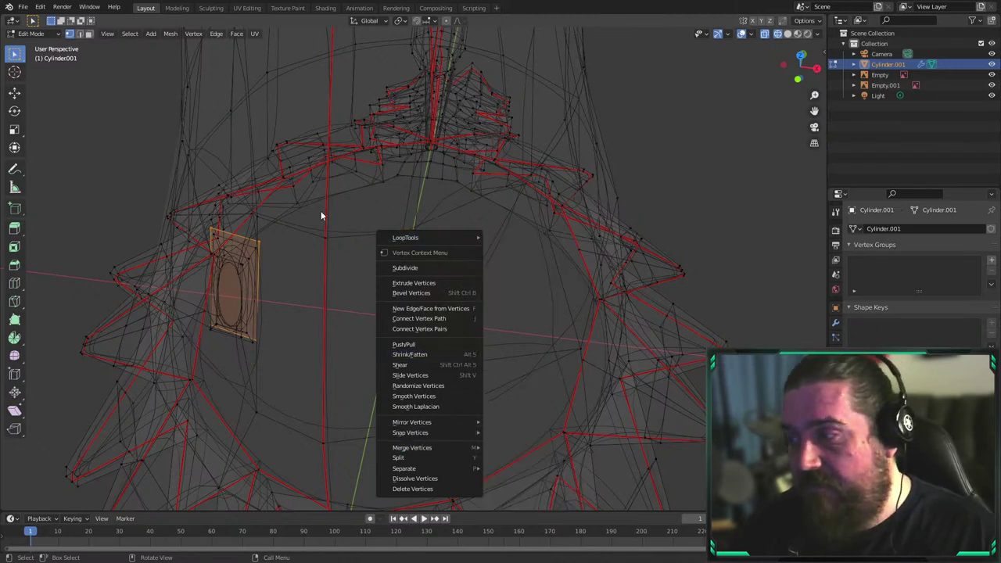
pyautogui.press('q')
pyautogui.click(307, 168)
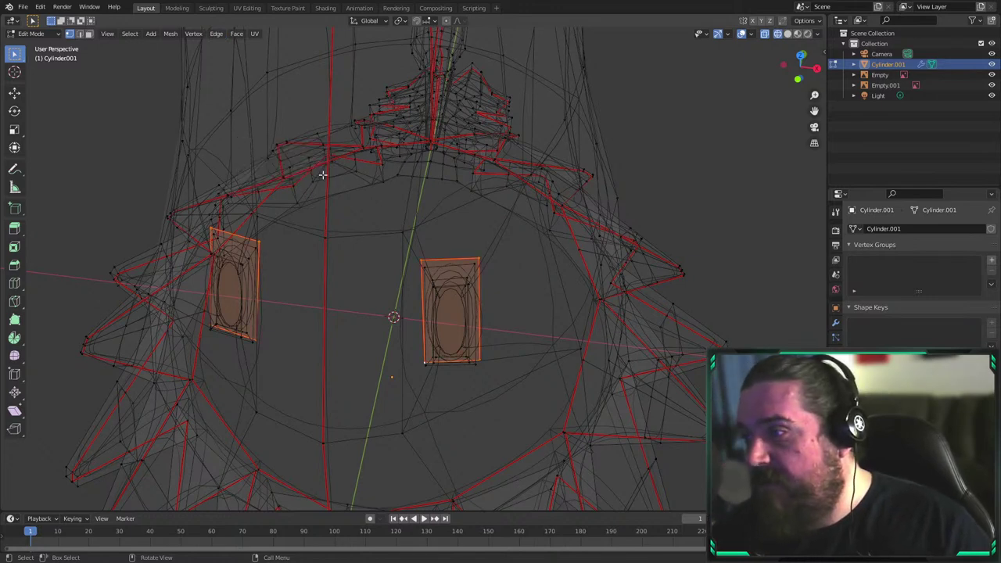
pyautogui.press('u')
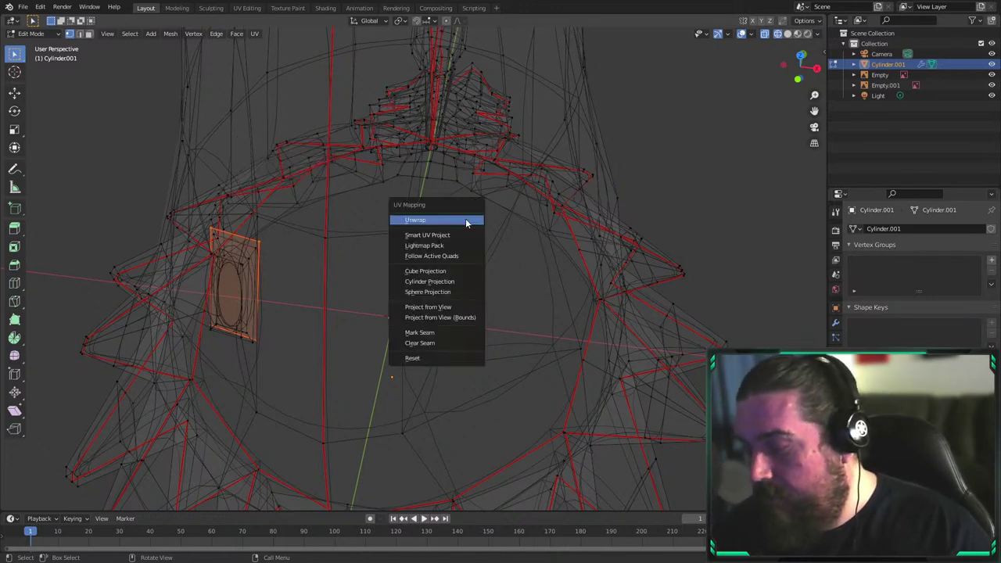
pyautogui.click(467, 218)
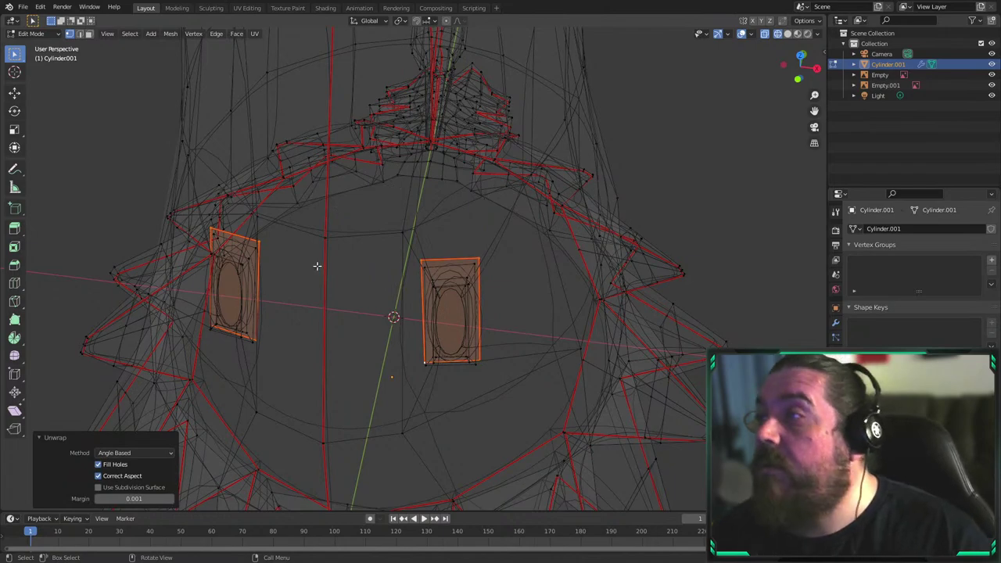
# In the UV Editing workspace, shrink the two slit UV islands and move them into the empty centre of the second spiky ring
pyautogui.click(247, 8)
pyautogui.scroll(-4, 344, 153)
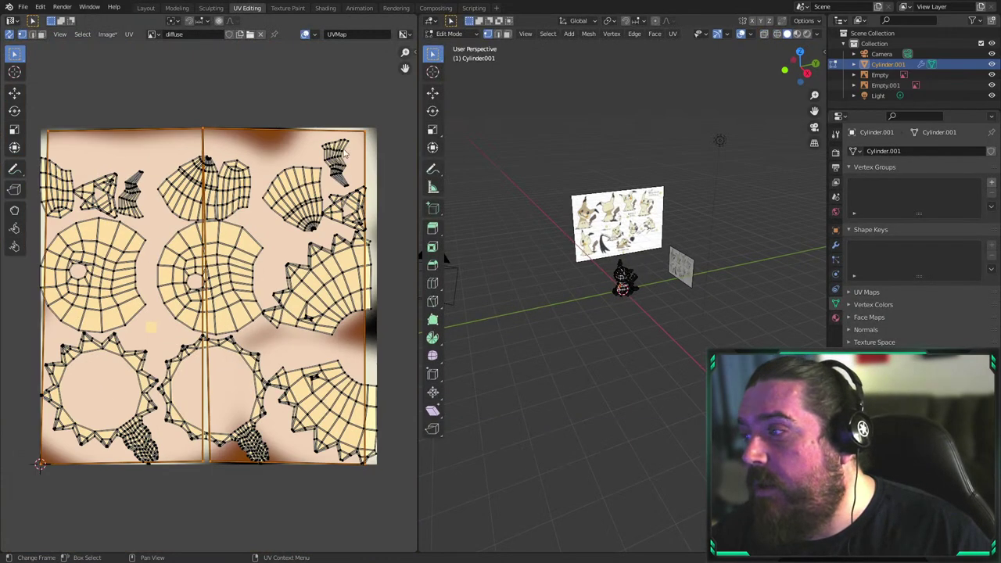
pyautogui.scroll(1, 378, 206)
pyautogui.scroll(-2, 378, 206)
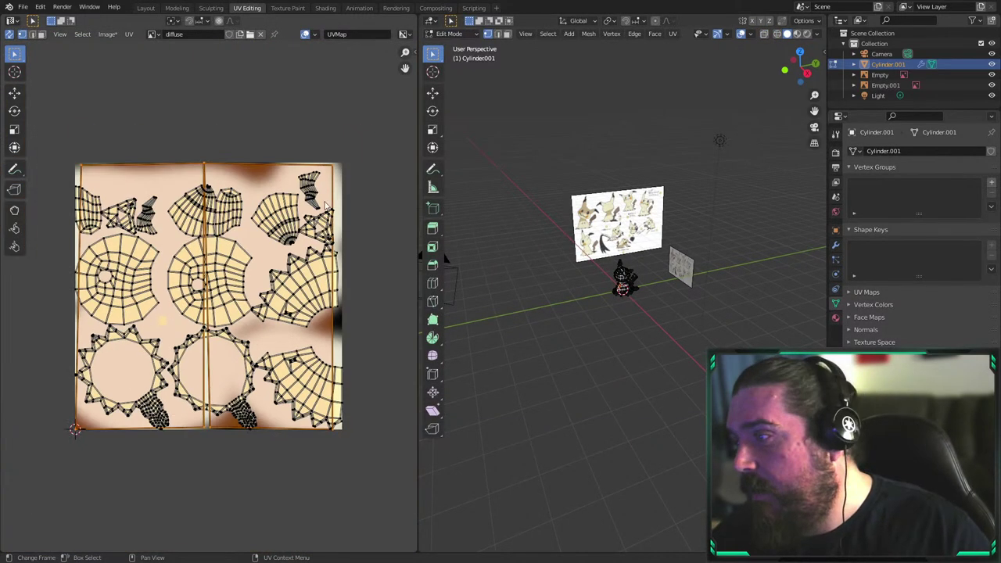
pyautogui.press('s')
pyautogui.click(257, 317)
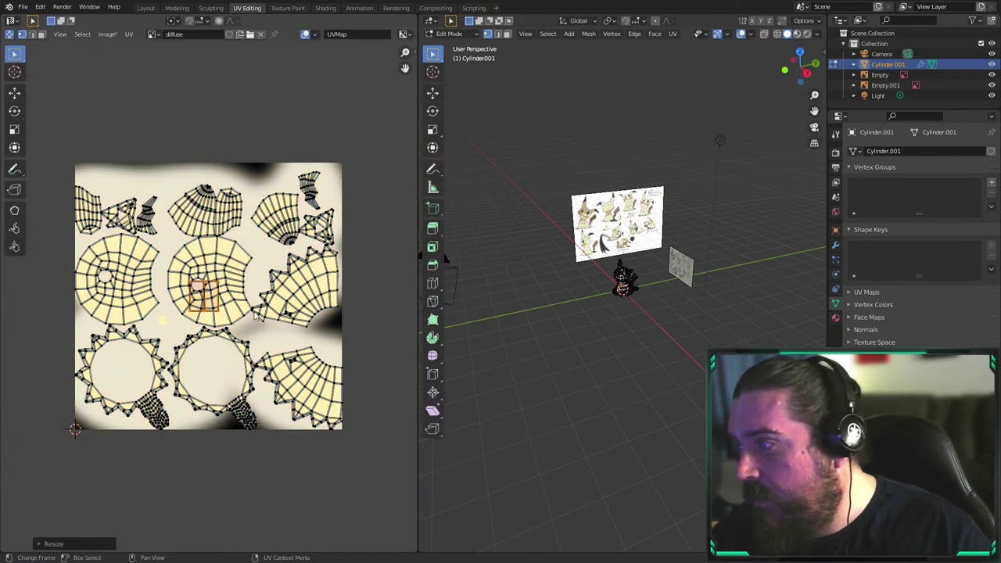
pyautogui.press('g')
pyautogui.click(267, 315)
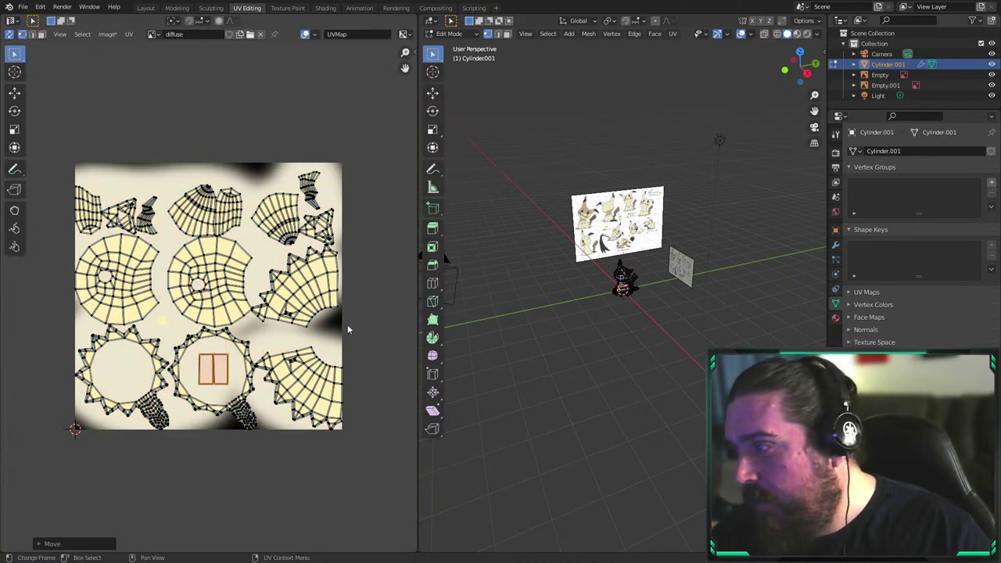
pyautogui.click(370, 277)
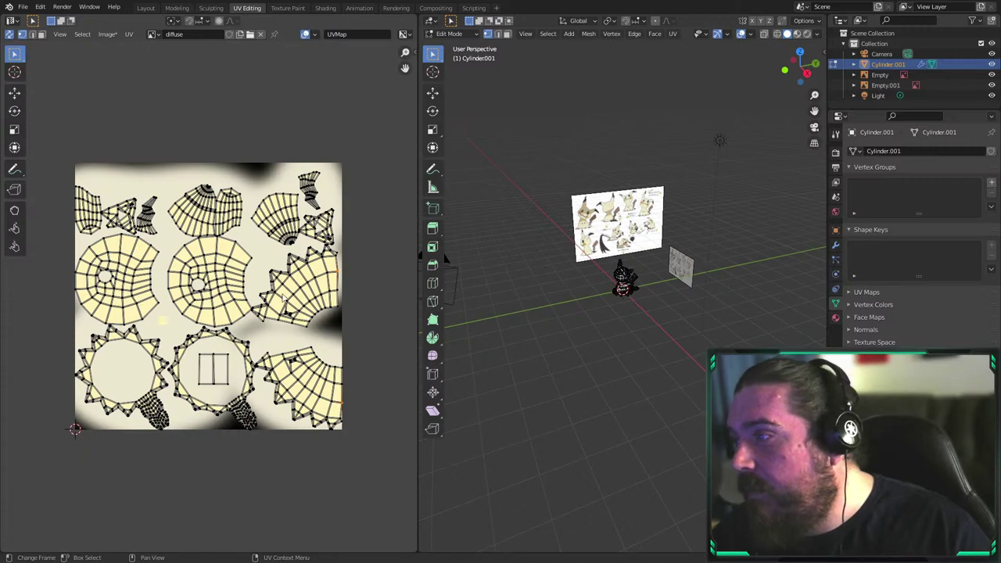
# Return to the Texture Paint workspace and swap the Fill brush's colour to black
pyautogui.click(288, 8)
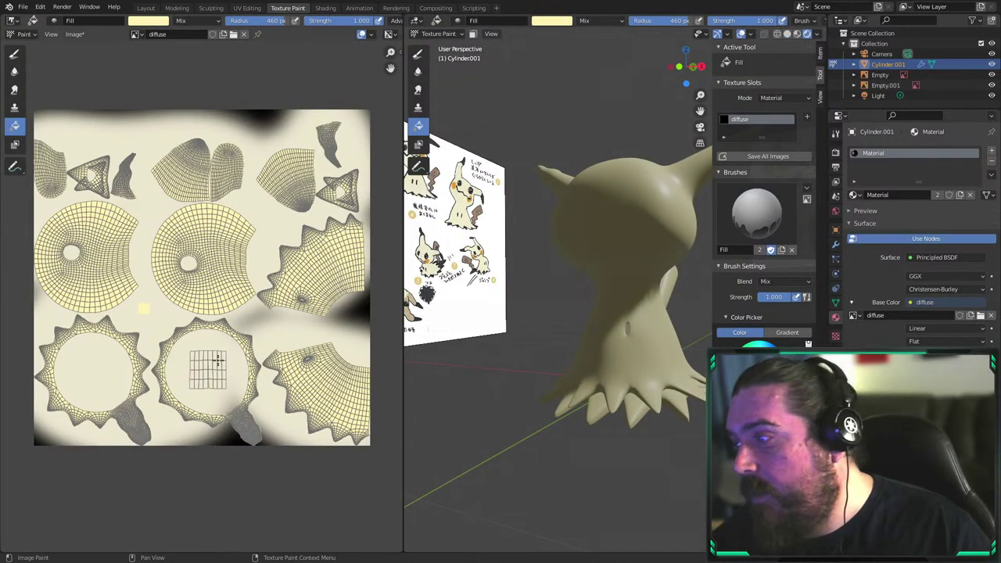
pyautogui.scroll(2, 229, 366)
pyautogui.keyDown('shift'); pyautogui.moveTo(200, 236); pyautogui.dragTo(203, 133, button='middle'); pyautogui.keyUp('shift')
pyautogui.scroll(1, 386, 176)
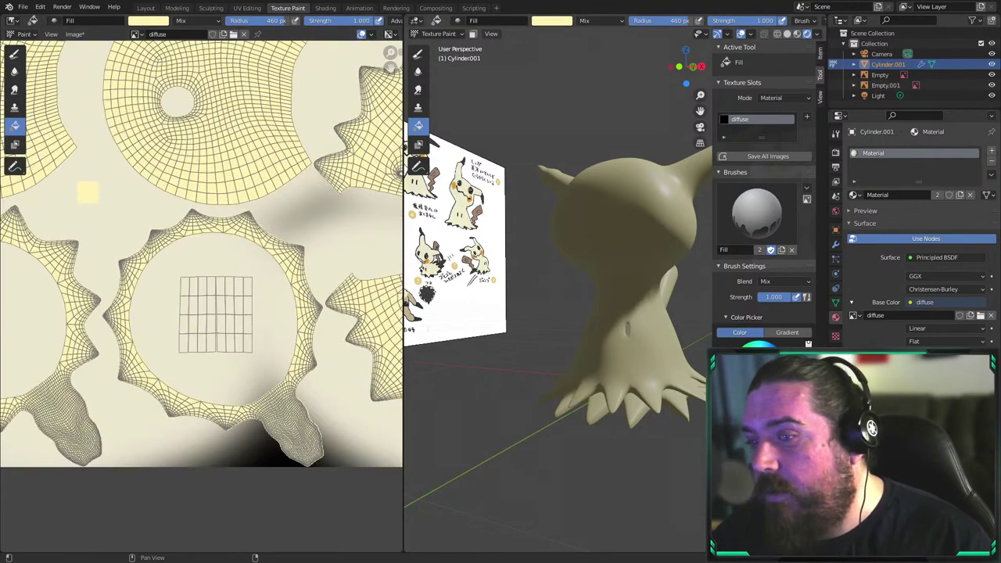
pyautogui.press('shift')
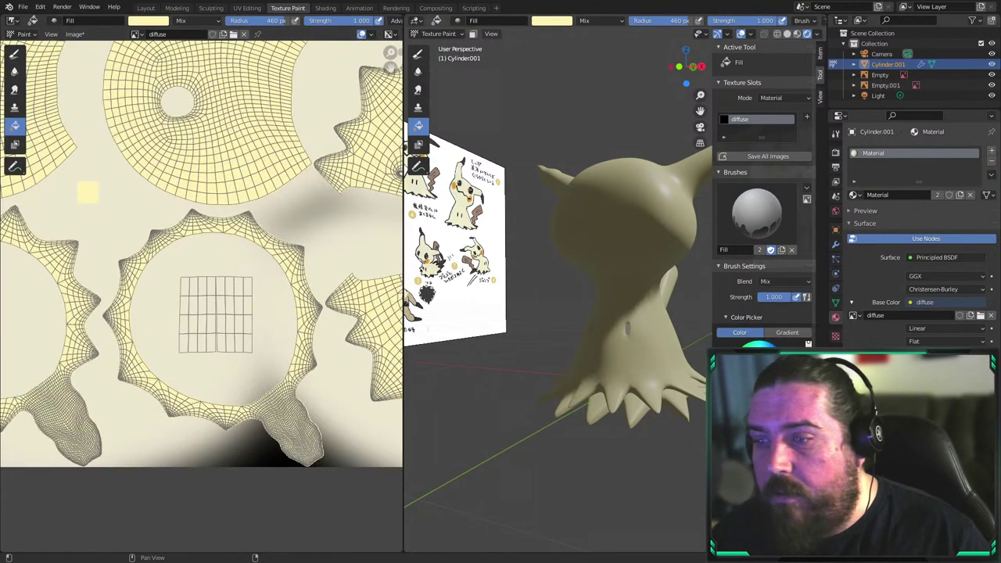
pyautogui.click(776, 433)
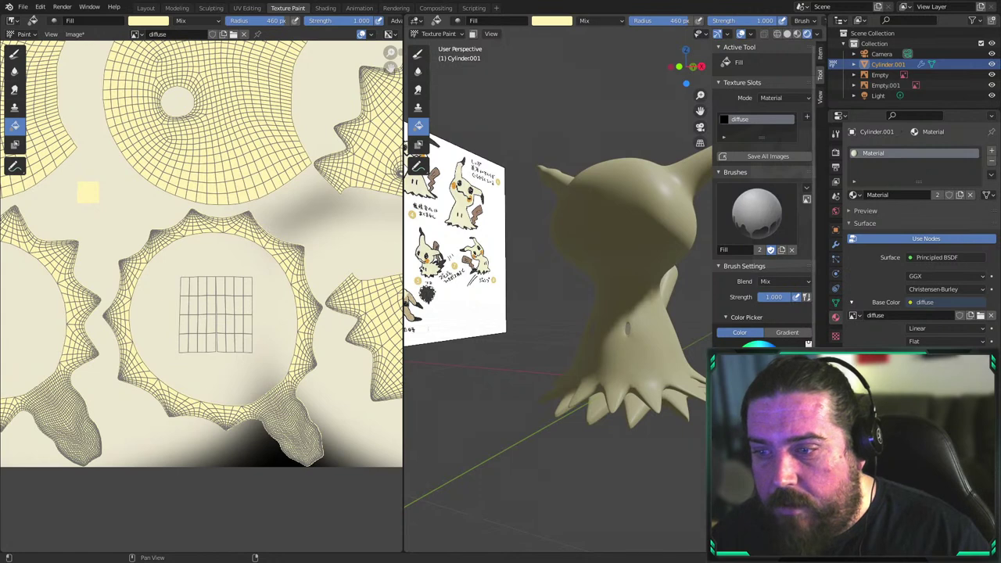
pyautogui.scroll(3, 282, 332)
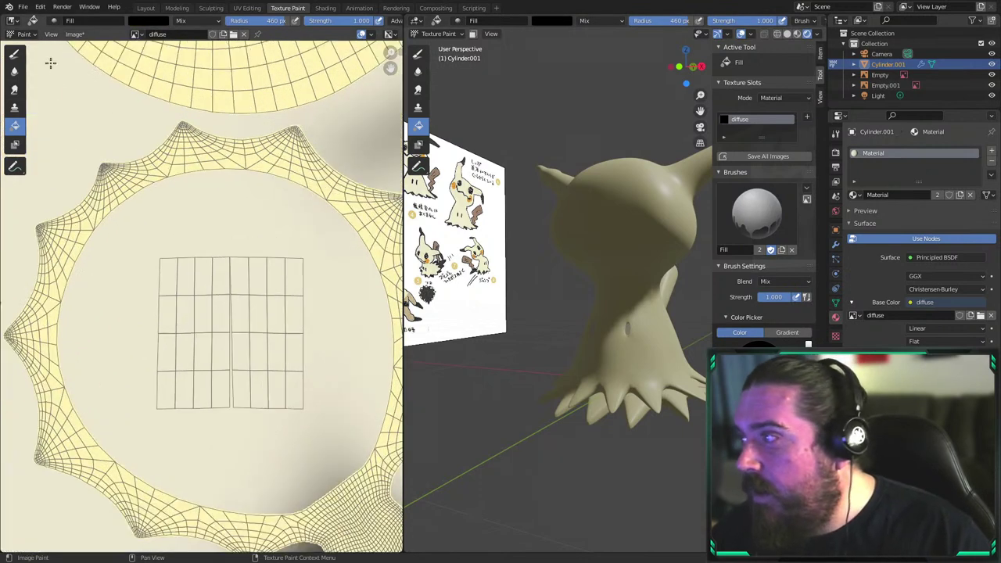
# Set up the Draw brush with a cream colour sampled from the diffuse image and a radius of 108 px
pyautogui.click(17, 55)
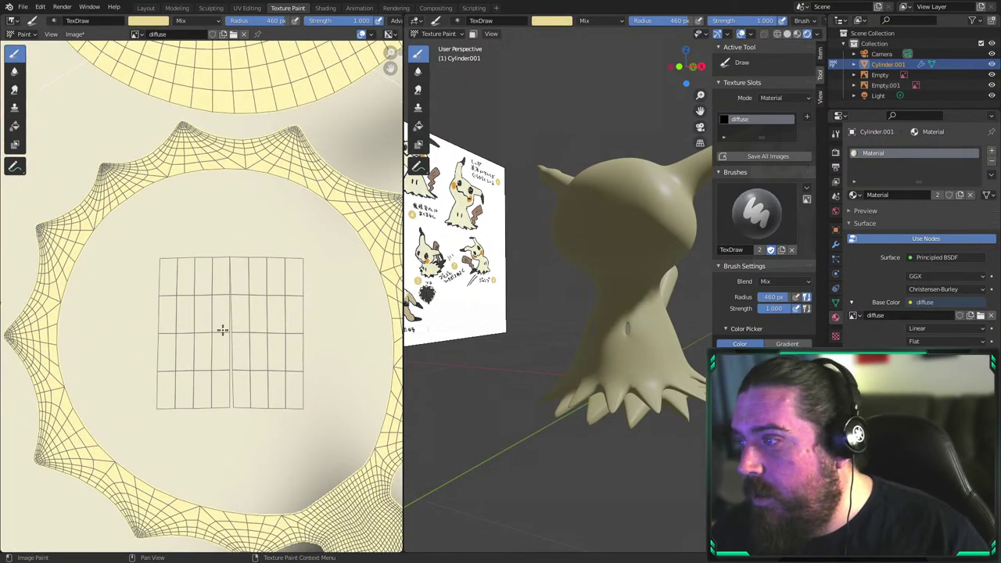
pyautogui.press('s')
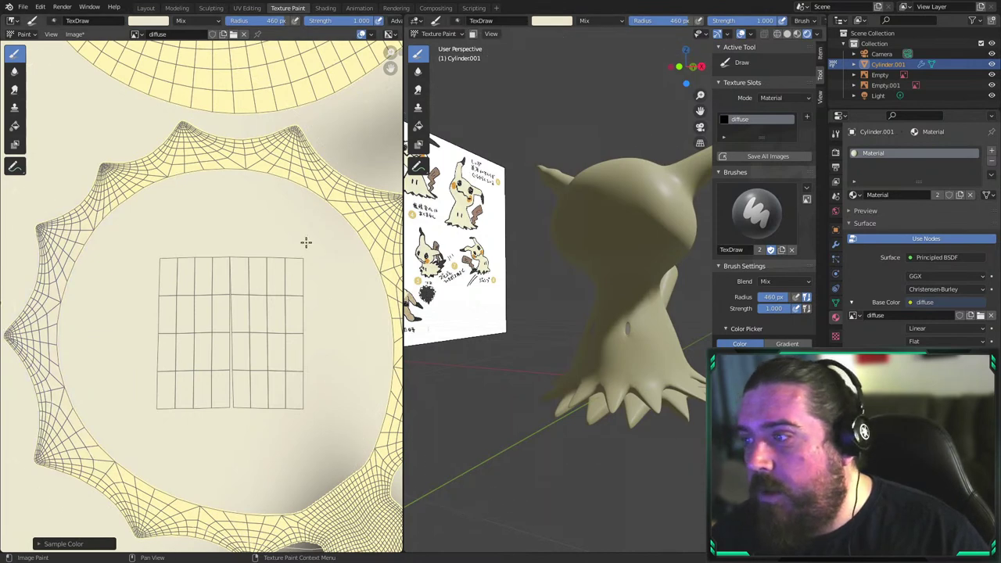
pyautogui.press('s')
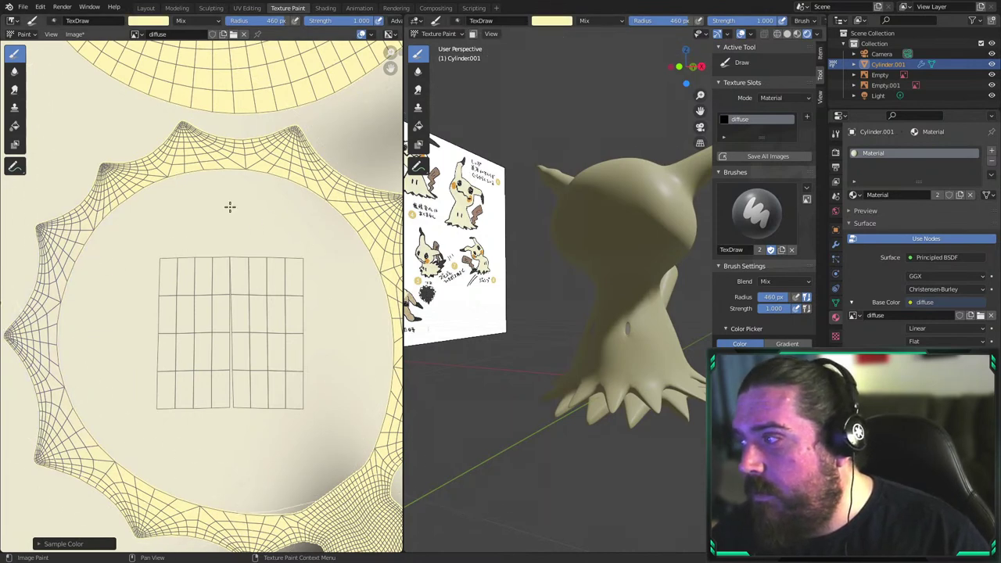
pyautogui.scroll(-5, 230, 206)
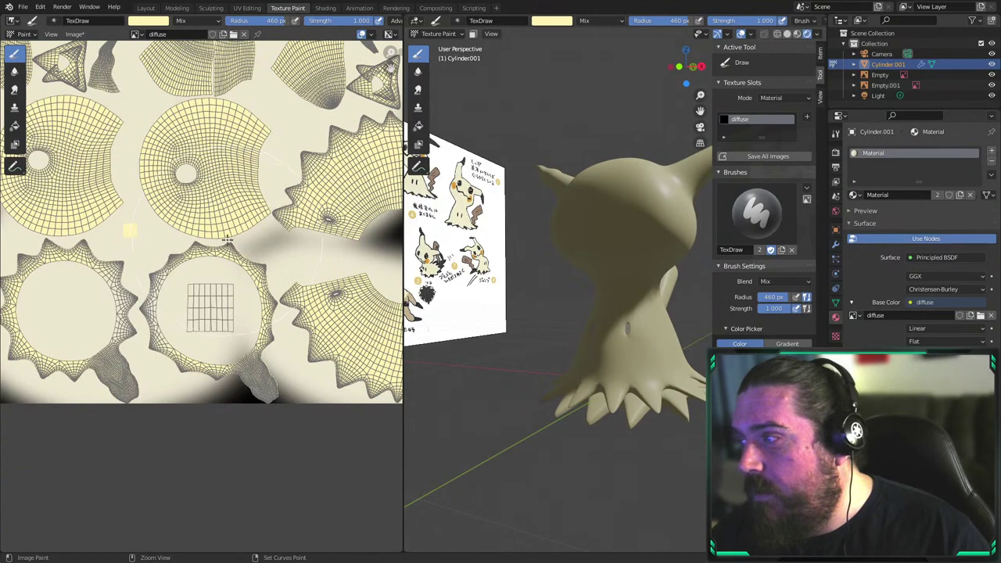
pyautogui.press('s')
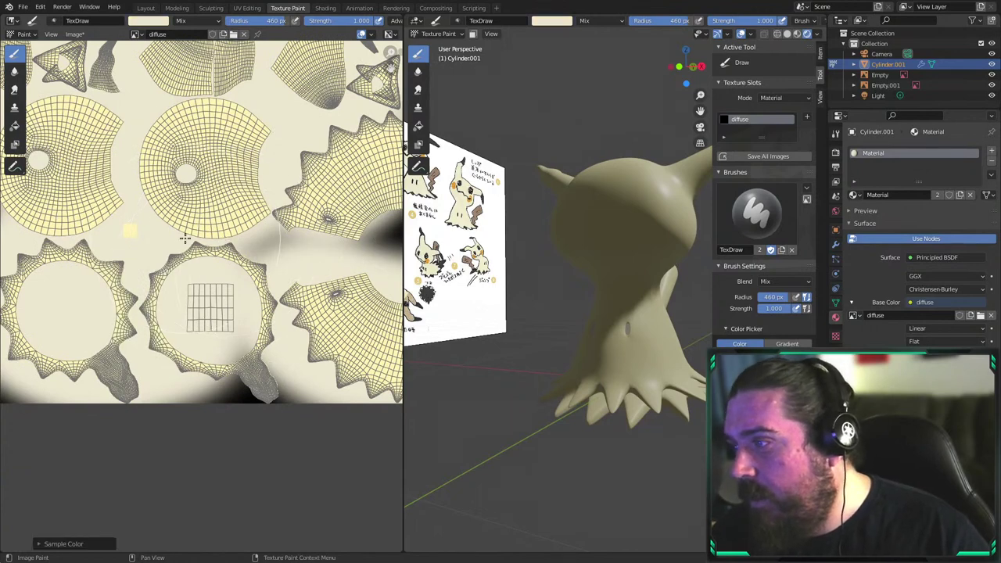
pyautogui.press('f')
pyautogui.click(258, 252)
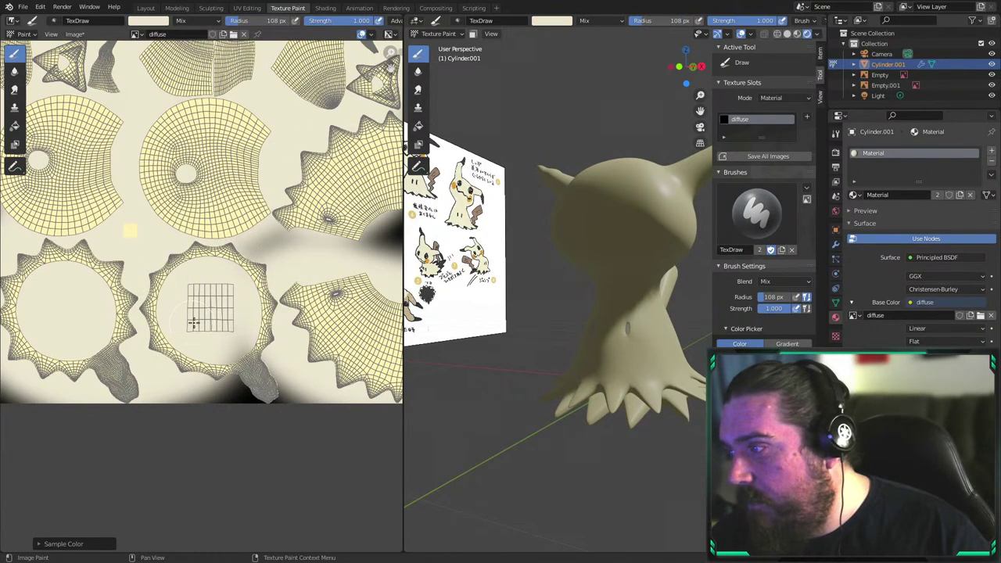
# Swap the Draw brush's colour to black and paint over the two slit UV islands inside the spiky ring
pyautogui.scroll(5, 221, 293)
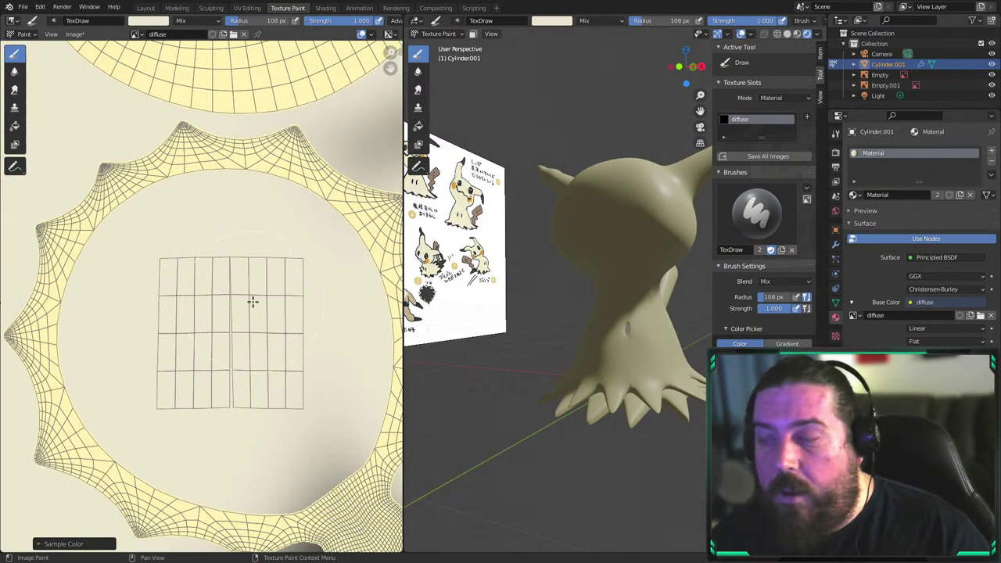
pyautogui.press('n')
pyautogui.click(373, 323)
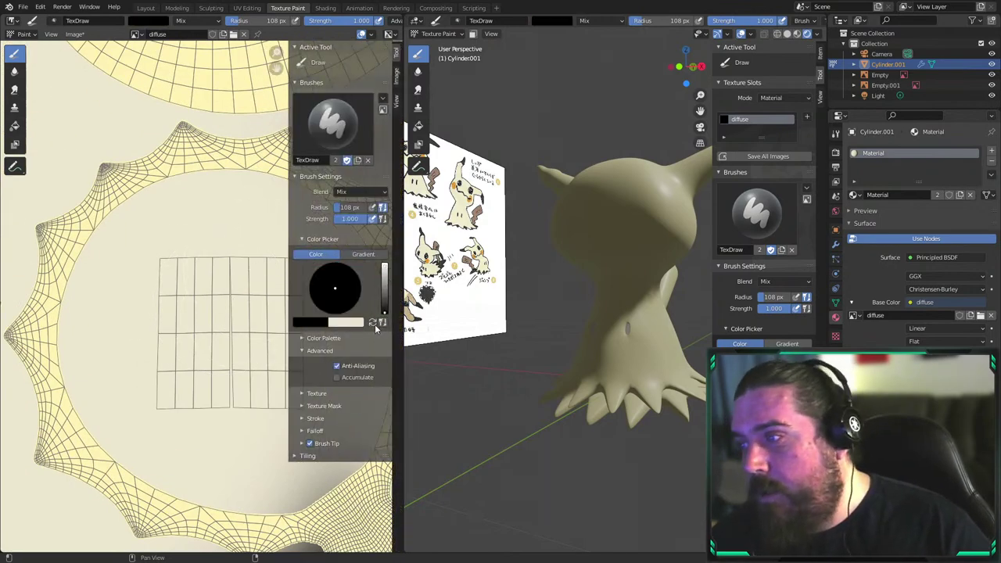
pyautogui.press('n')
pyautogui.moveTo(290, 295)
pyautogui.mouseDown()
pyautogui.moveTo(273, 275)
pyautogui.moveTo(184, 286)
pyautogui.moveTo(169, 334)
pyautogui.moveTo(172, 395)
pyautogui.moveTo(305, 391)
pyautogui.moveTo(293, 328)
pyautogui.moveTo(196, 338)
pyautogui.moveTo(204, 366)
pyautogui.moveTo(193, 386)
pyautogui.moveTo(211, 383)
pyautogui.mouseUp()
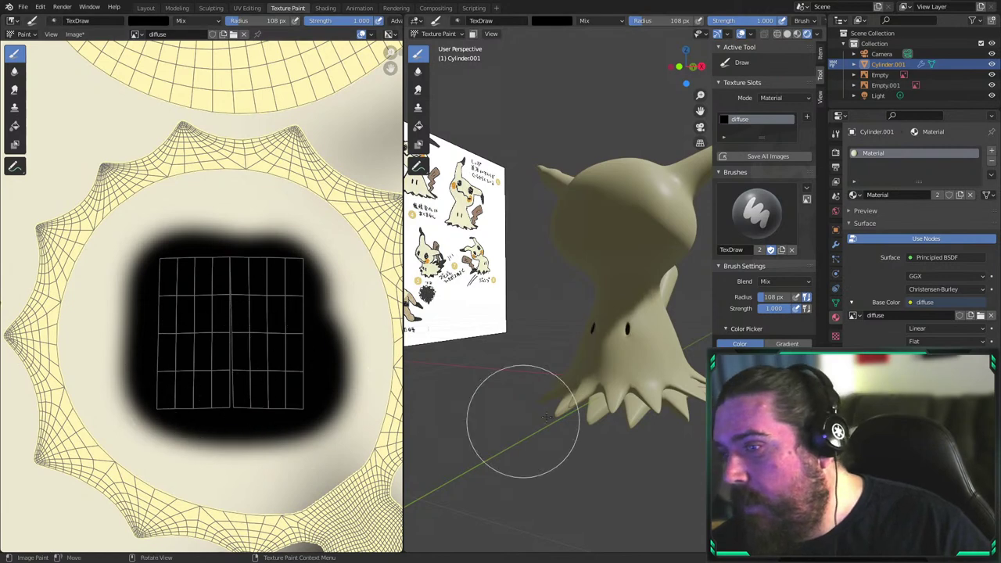
# Paint the tail-shaped extension and the lower and left sides of the second spiky UV ring black
pyautogui.moveTo(503, 313)
pyautogui.mouseDown(button='middle')
pyautogui.moveTo(633, 336)
pyautogui.moveTo(517, 288)
pyautogui.moveTo(542, 335)
pyautogui.moveTo(480, 436)
pyautogui.mouseUp(button='middle')
pyautogui.scroll(-4, 384, 262)
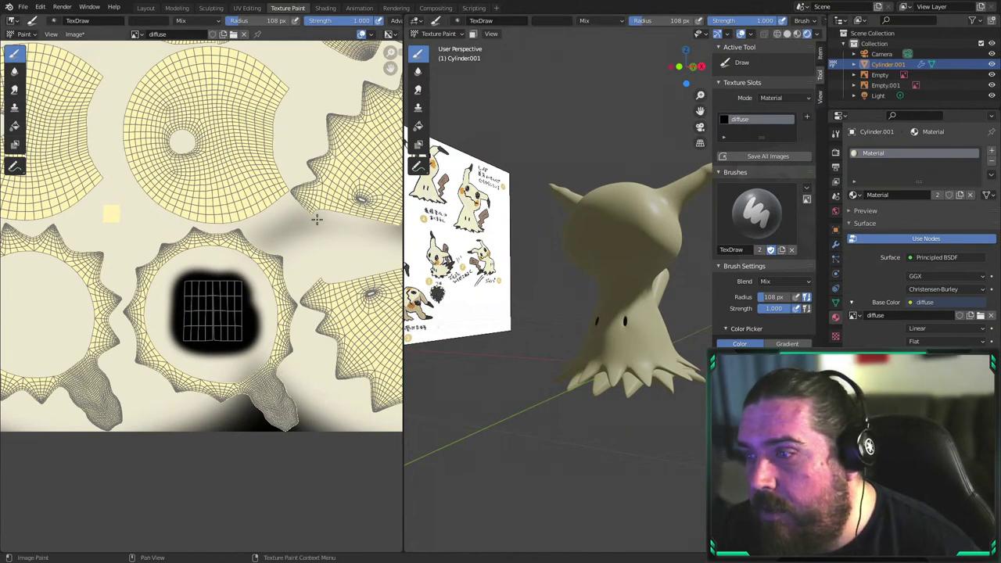
pyautogui.moveTo(301, 420)
pyautogui.mouseDown()
pyautogui.moveTo(282, 403)
pyautogui.moveTo(271, 407)
pyautogui.moveTo(266, 387)
pyautogui.moveTo(162, 374)
pyautogui.moveTo(135, 339)
pyautogui.moveTo(158, 238)
pyautogui.mouseUp()
pyautogui.scroll(3, 176, 195)
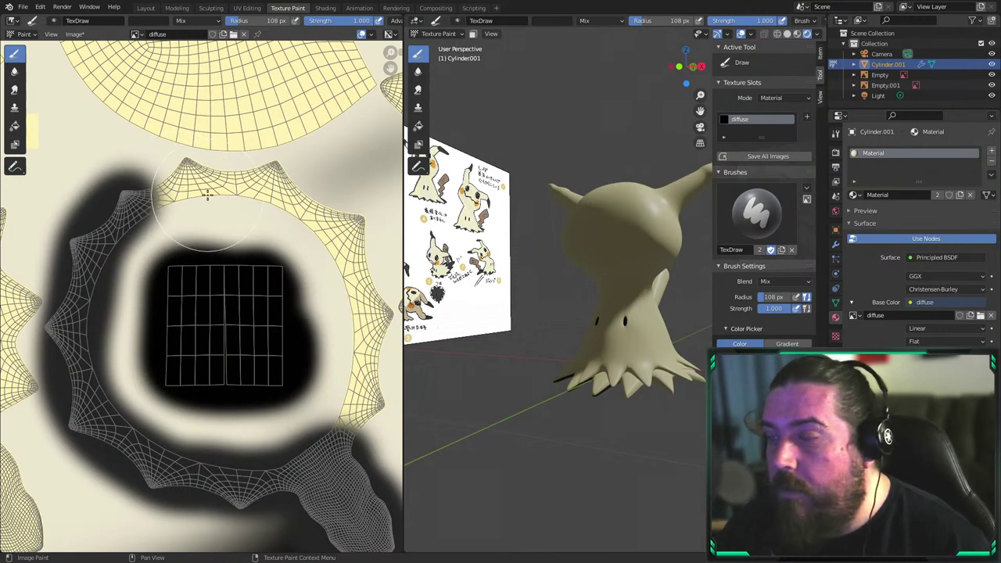
# Reduce the Draw brush radius to 54 px and paint the upper and right sides of the second spiky ring black
pyautogui.press('f')
pyautogui.click(184, 195)
pyautogui.moveTo(144, 195)
pyautogui.mouseDown()
pyautogui.moveTo(157, 174)
pyautogui.moveTo(181, 174)
pyautogui.moveTo(139, 210)
pyautogui.moveTo(266, 174)
pyautogui.moveTo(258, 188)
pyautogui.moveTo(344, 283)
pyautogui.moveTo(348, 423)
pyautogui.moveTo(366, 395)
pyautogui.moveTo(374, 316)
pyautogui.mouseUp()
pyautogui.moveTo(371, 260); pyautogui.dragTo(323, 256, button='middle')
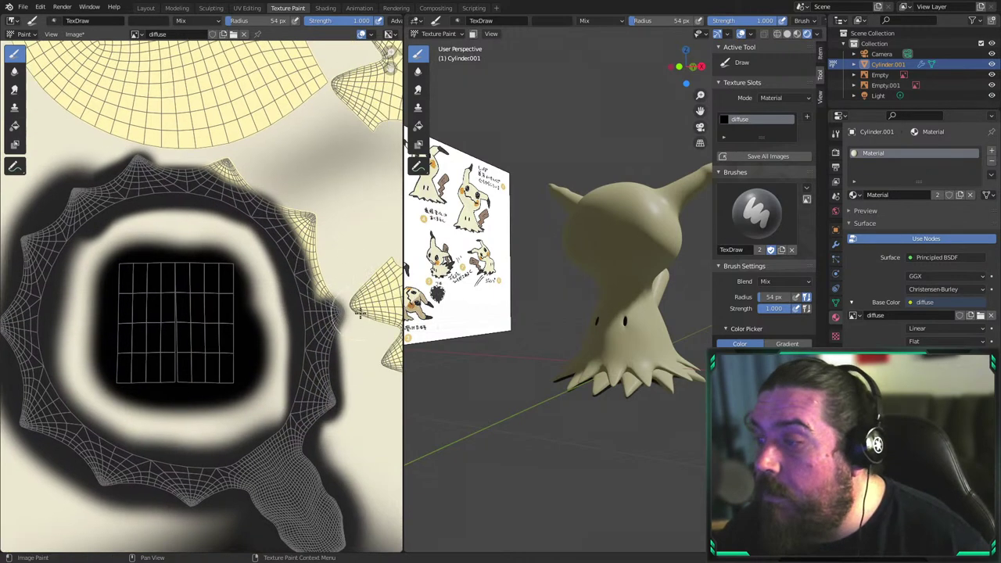
# Paint over the remaining cream spikes on the second ring's upper-right outer edge in black
pyautogui.scroll(4, 252, 301)
pyautogui.moveTo(255, 300); pyautogui.dragTo(40, 265, button='middle')
pyautogui.scroll(1, 215, 290)
pyautogui.moveTo(214, 290)
pyautogui.mouseDown()
pyautogui.moveTo(256, 304)
pyautogui.moveTo(280, 295)
pyautogui.mouseUp()
pyautogui.moveTo(224, 227); pyautogui.dragTo(200, 137)
pyautogui.moveTo(237, 196); pyautogui.dragTo(288, 360, button='middle')
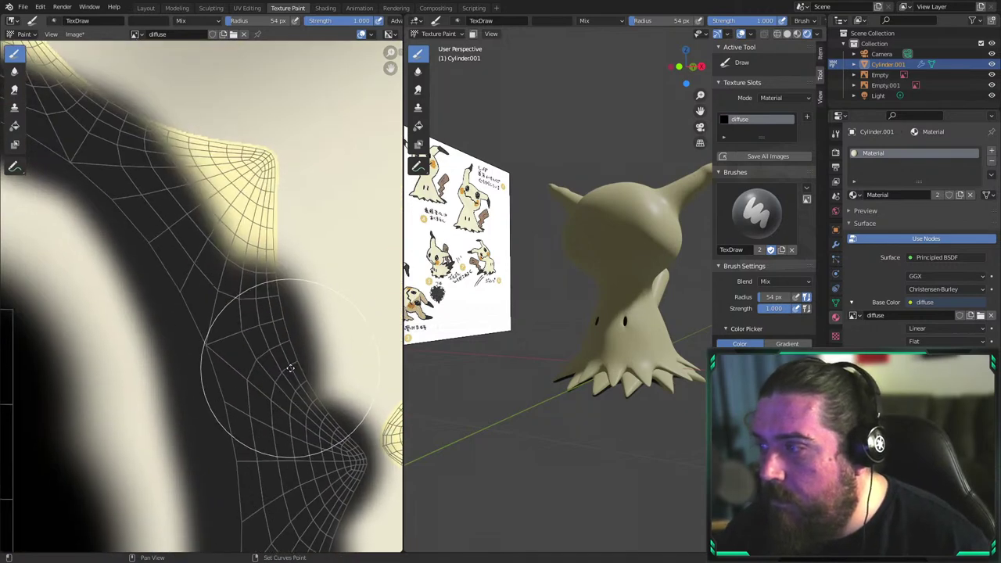
pyautogui.moveTo(290, 395)
pyautogui.mouseDown()
pyautogui.moveTo(299, 416)
pyautogui.moveTo(239, 144)
pyautogui.moveTo(249, 316)
pyautogui.mouseUp()
pyautogui.scroll(-2, 226, 258)
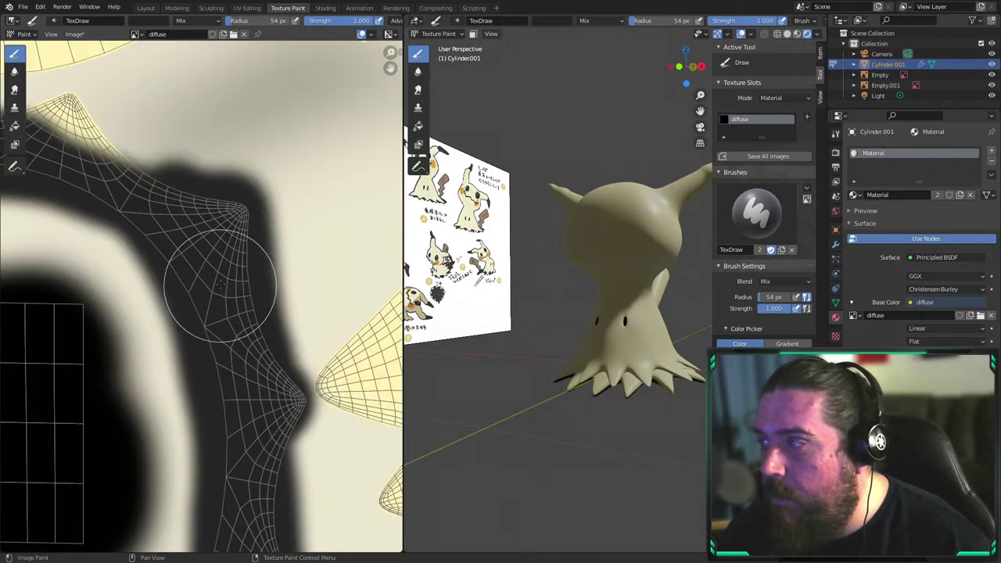
pyautogui.moveTo(219, 284); pyautogui.dragTo(368, 390, button='middle')
pyautogui.moveTo(338, 322)
pyautogui.mouseDown()
pyautogui.moveTo(290, 246)
pyautogui.moveTo(67, 229)
pyautogui.mouseUp()
pyautogui.scroll(-5, 191, 279)
pyautogui.moveTo(278, 343); pyautogui.dragTo(197, 241, button='middle')
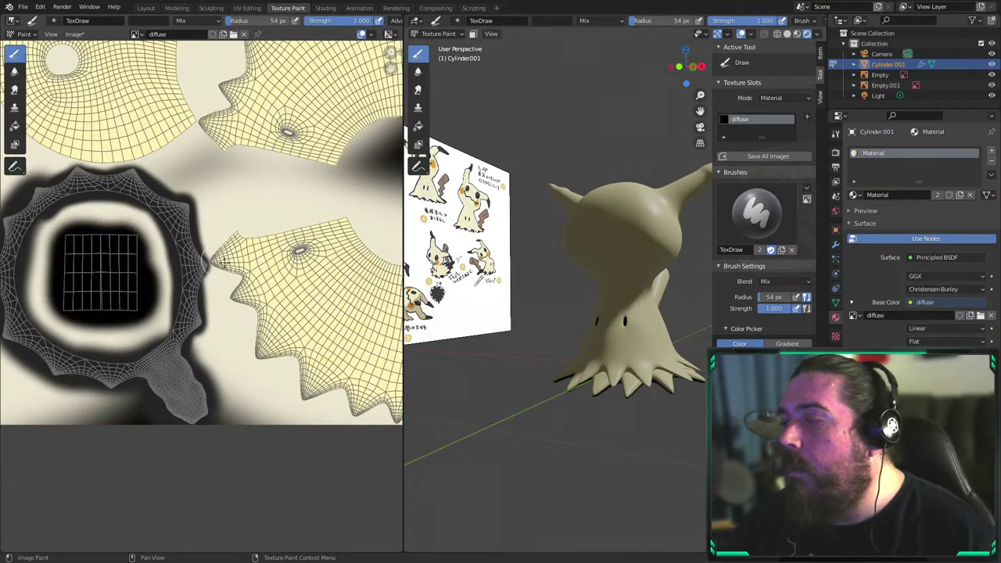
# Sample the body island's pale yellow as the Draw brush's secondary colour, make it the active colour and show the colour palette
pyautogui.scroll(4, 266, 268)
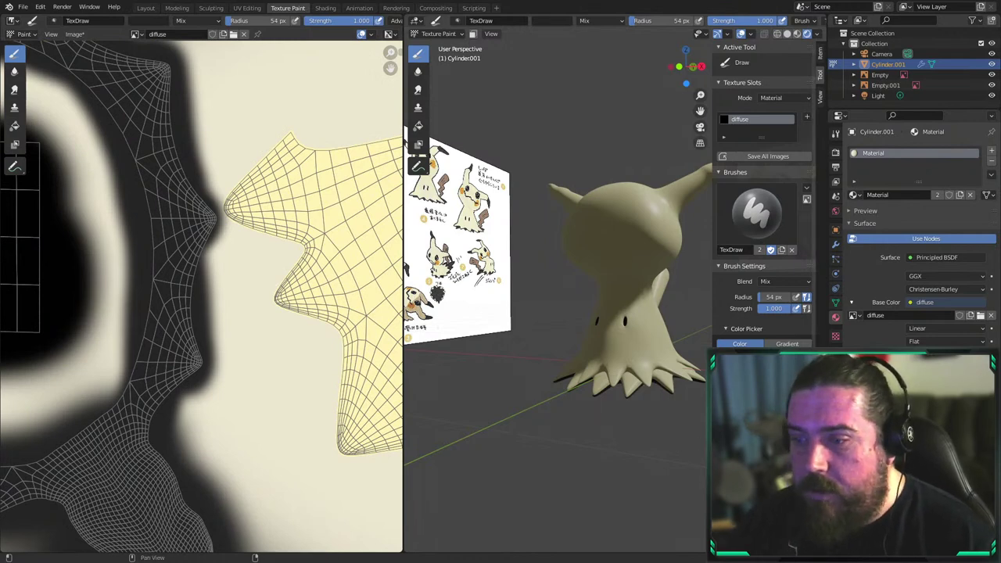
pyautogui.scroll(-2, 343, 307)
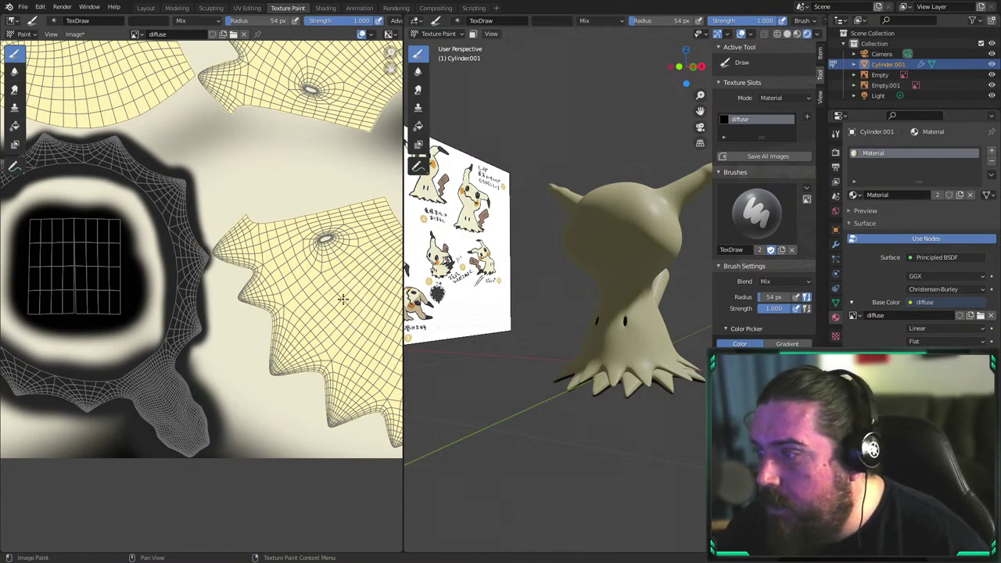
pyautogui.press('n')
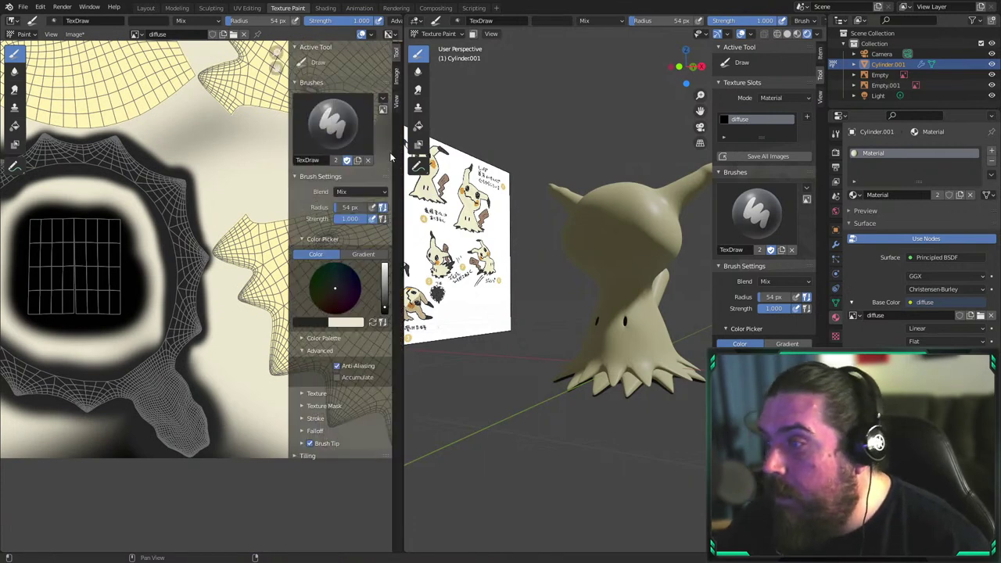
pyautogui.click(358, 324)
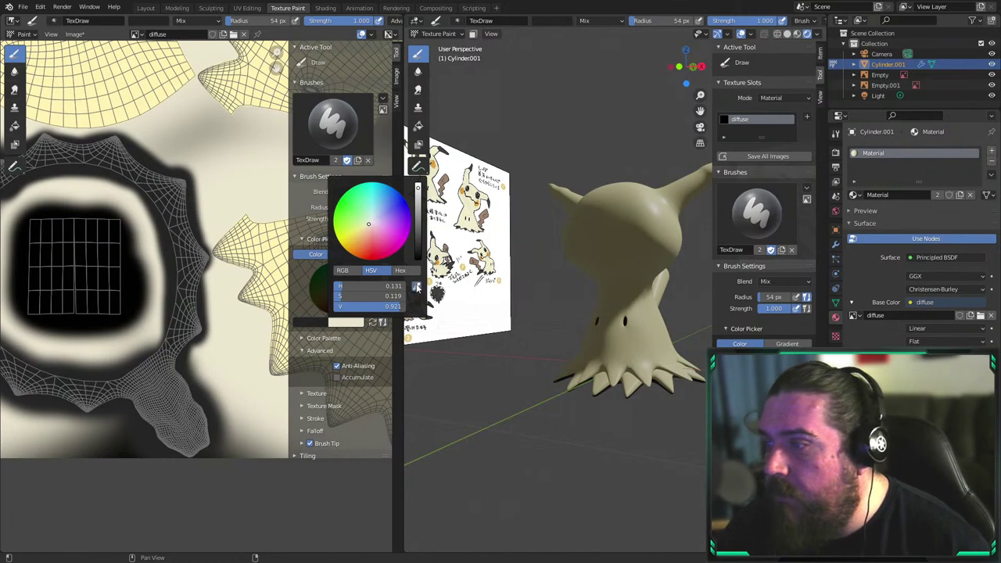
pyautogui.click(417, 288)
pyautogui.click(267, 264)
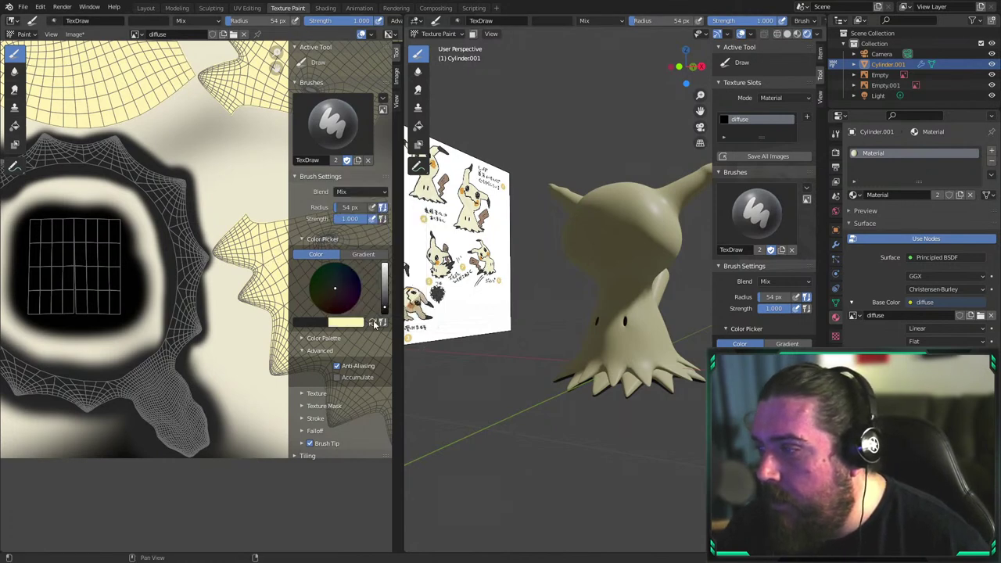
pyautogui.click(373, 323)
pyautogui.click(322, 338)
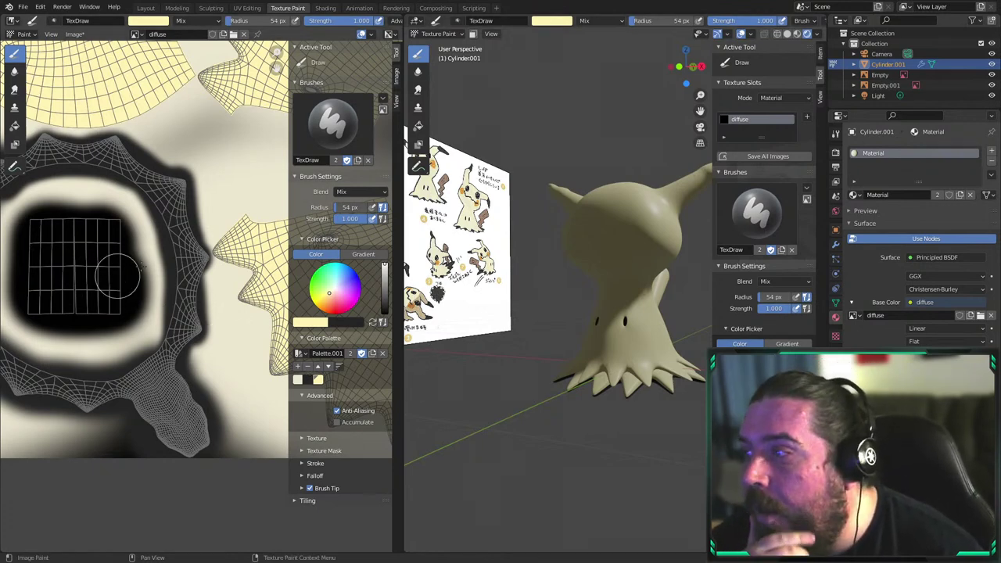
pyautogui.moveTo(104, 221)
pyautogui.mouseDown(button='middle')
pyautogui.moveTo(352, 243)
pyautogui.moveTo(172, 196)
pyautogui.mouseUp(button='middle')
pyautogui.moveTo(218, 202)
pyautogui.mouseDown()
pyautogui.moveTo(236, 212)
pyautogui.moveTo(221, 205)
pyautogui.moveTo(197, 218)
pyautogui.moveTo(233, 227)
pyautogui.mouseUp()
# Swap the Draw brush back to black and paint the first ring's tail-shaped extension, lower edge and spikes facing the second ring
pyautogui.click(373, 323)
pyautogui.moveTo(244, 238); pyautogui.dragTo(183, 192, button='middle')
pyautogui.moveTo(177, 167)
pyautogui.mouseDown()
pyautogui.moveTo(192, 280)
pyautogui.moveTo(205, 235)
pyautogui.moveTo(211, 273)
pyautogui.moveTo(211, 180)
pyautogui.moveTo(165, 196)
pyautogui.moveTo(180, 199)
pyautogui.mouseUp()
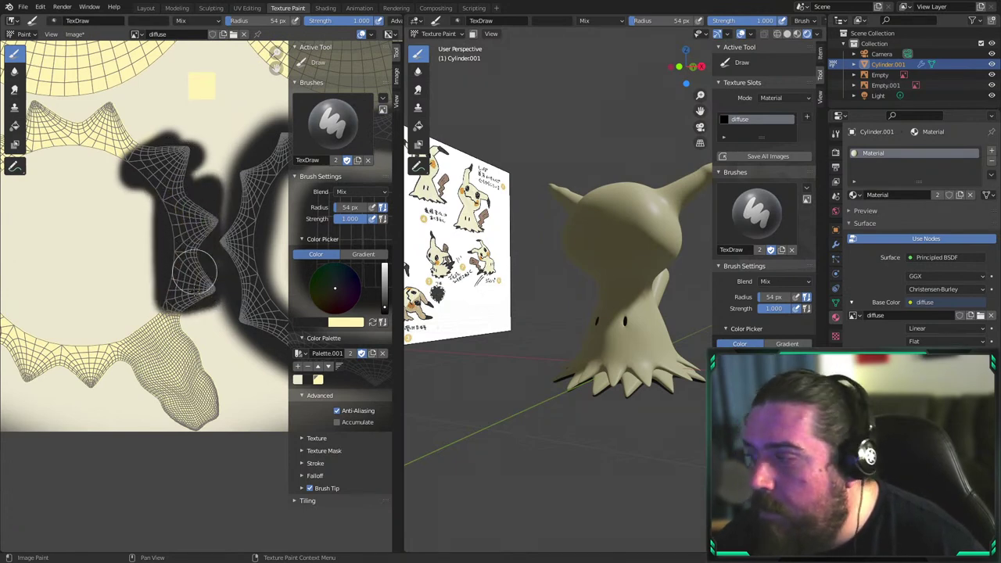
pyautogui.moveTo(194, 270)
pyautogui.mouseDown()
pyautogui.moveTo(129, 348)
pyautogui.moveTo(138, 384)
pyautogui.moveTo(208, 407)
pyautogui.moveTo(194, 398)
pyautogui.moveTo(184, 339)
pyautogui.mouseUp()
pyautogui.moveTo(156, 348); pyautogui.dragTo(266, 312, button='middle')
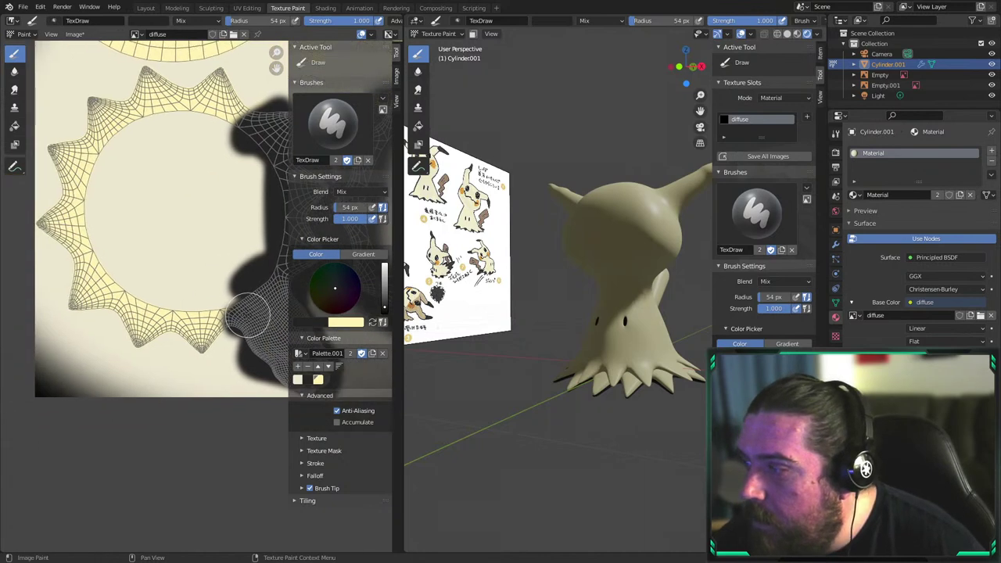
pyautogui.moveTo(252, 314)
pyautogui.mouseDown()
pyautogui.moveTo(222, 334)
pyautogui.moveTo(166, 341)
pyautogui.moveTo(102, 319)
pyautogui.mouseUp()
# Enlarge the Draw brush radius to 91 px and paint the lower and left sides of the first spiky ring black
pyautogui.press('f')
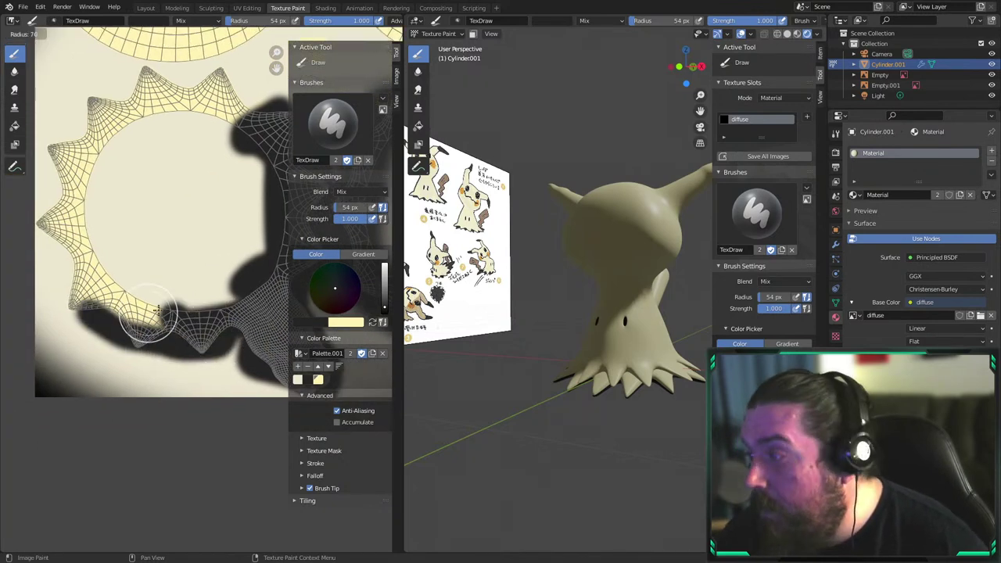
pyautogui.click(187, 325)
pyautogui.moveTo(187, 324)
pyautogui.mouseDown()
pyautogui.moveTo(83, 239)
pyautogui.moveTo(70, 313)
pyautogui.moveTo(49, 224)
pyautogui.moveTo(103, 158)
pyautogui.moveTo(75, 185)
pyautogui.mouseUp()
pyautogui.moveTo(156, 130); pyautogui.dragTo(188, 215, button='middle')
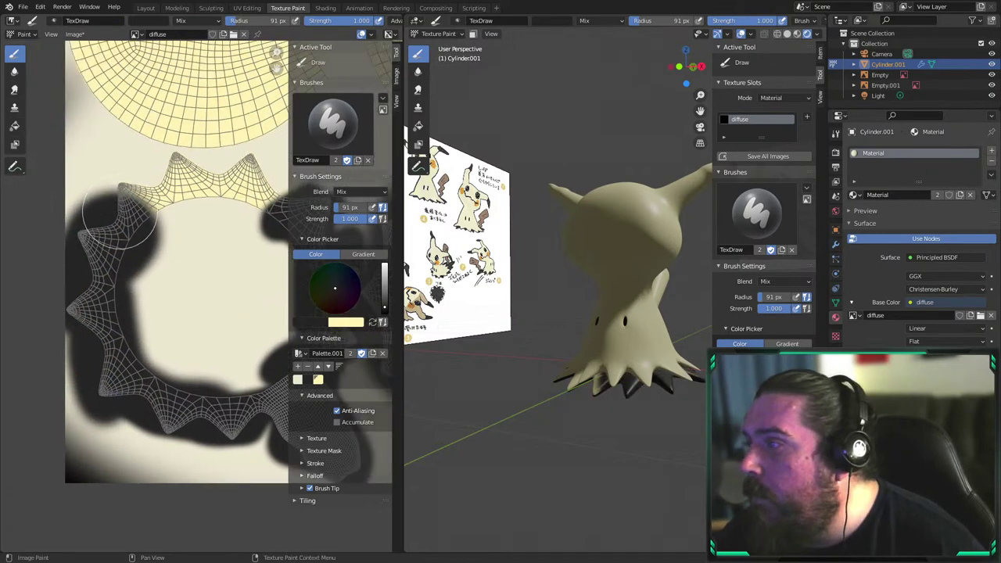
pyautogui.moveTo(123, 221)
pyautogui.mouseDown()
pyautogui.moveTo(261, 224)
pyautogui.moveTo(261, 187)
pyautogui.moveTo(117, 193)
pyautogui.mouseUp()
# Set the Draw brush radius to 50 px and paint the first ring's upper spikes black, staying clear of the round island
pyautogui.moveTo(207, 164); pyautogui.dragTo(190, 259, button='middle')
pyautogui.press('f')
pyautogui.click(180, 275)
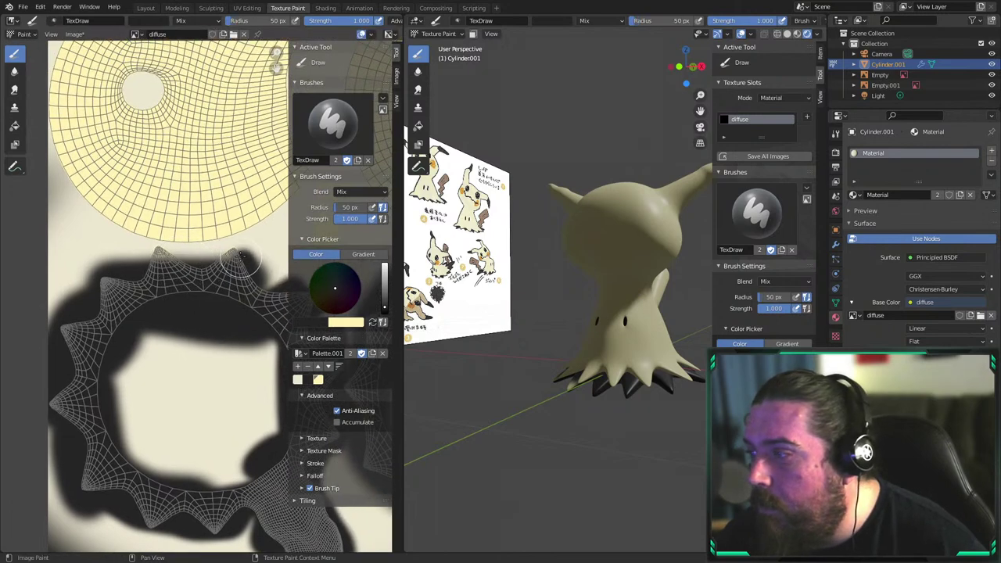
pyautogui.moveTo(241, 256); pyautogui.dragTo(154, 269)
# Reduce the Draw brush radius to 23 px and touch up the first ring's top spikes and the edge between them in black
pyautogui.press('f')
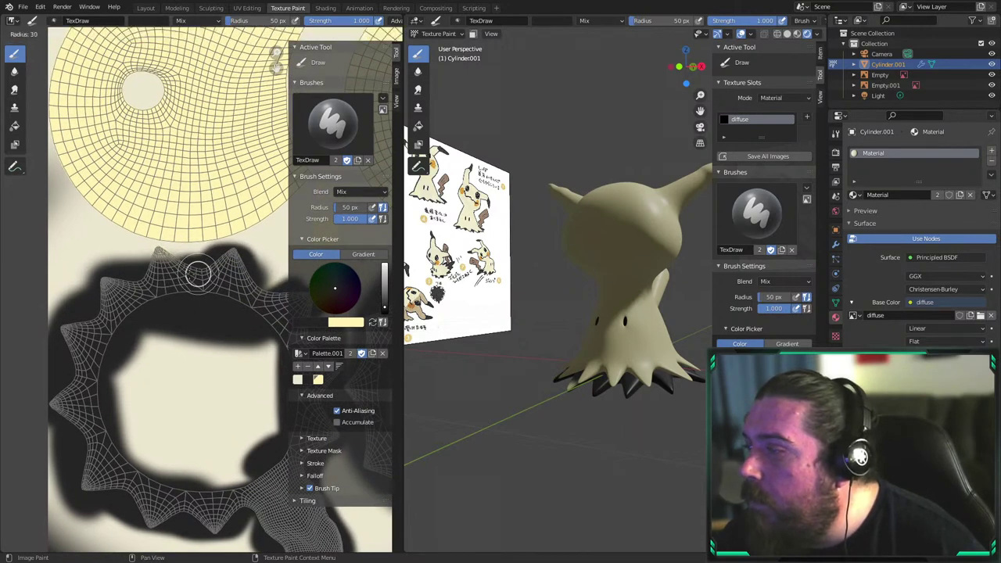
pyautogui.click(194, 274)
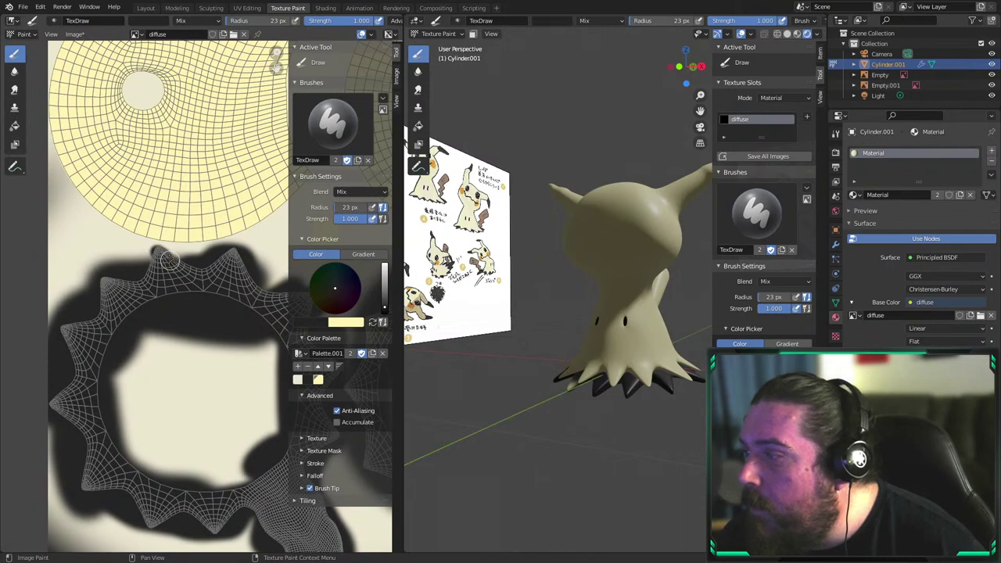
pyautogui.moveTo(155, 256); pyautogui.dragTo(172, 269)
pyautogui.scroll(6, 171, 269)
pyautogui.moveTo(122, 171); pyautogui.dragTo(130, 155)
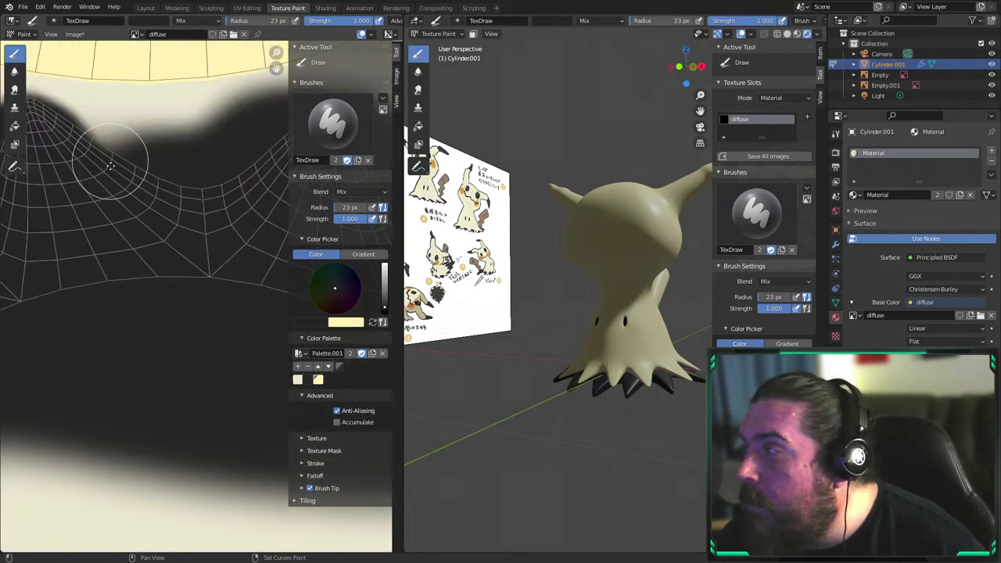
pyautogui.moveTo(129, 155); pyautogui.dragTo(229, 256, button='middle')
pyautogui.moveTo(229, 256)
pyautogui.mouseDown()
pyautogui.moveTo(148, 205)
pyautogui.moveTo(80, 290)
pyautogui.mouseUp()
pyautogui.scroll(-7, 140, 259)
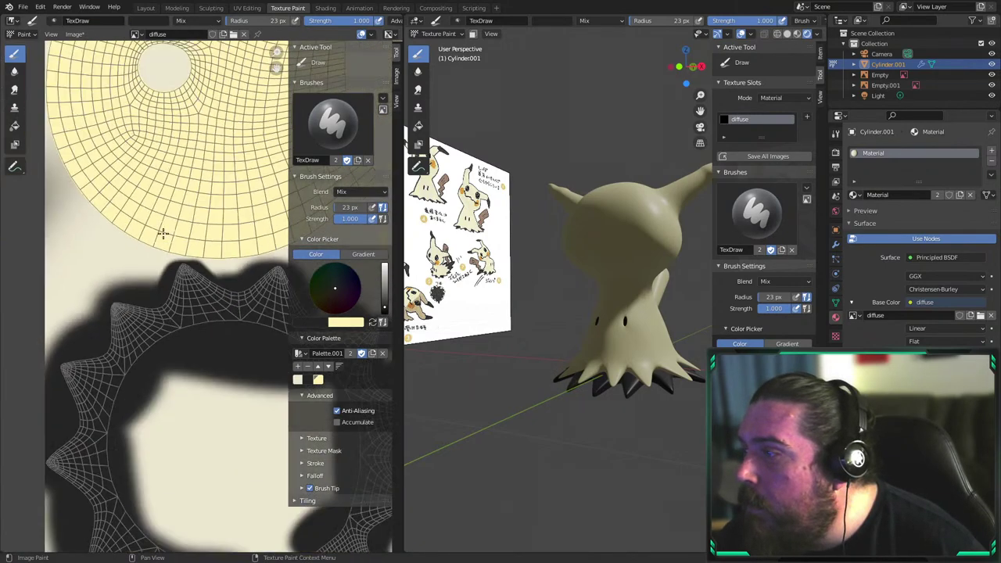
# Swap the Draw brush to pale yellow and touch up the round island's edge above the first ring
pyautogui.scroll(2, 229, 278)
pyautogui.moveTo(235, 279); pyautogui.dragTo(212, 273, button='middle')
pyautogui.click(372, 322)
pyautogui.click(74, 215)
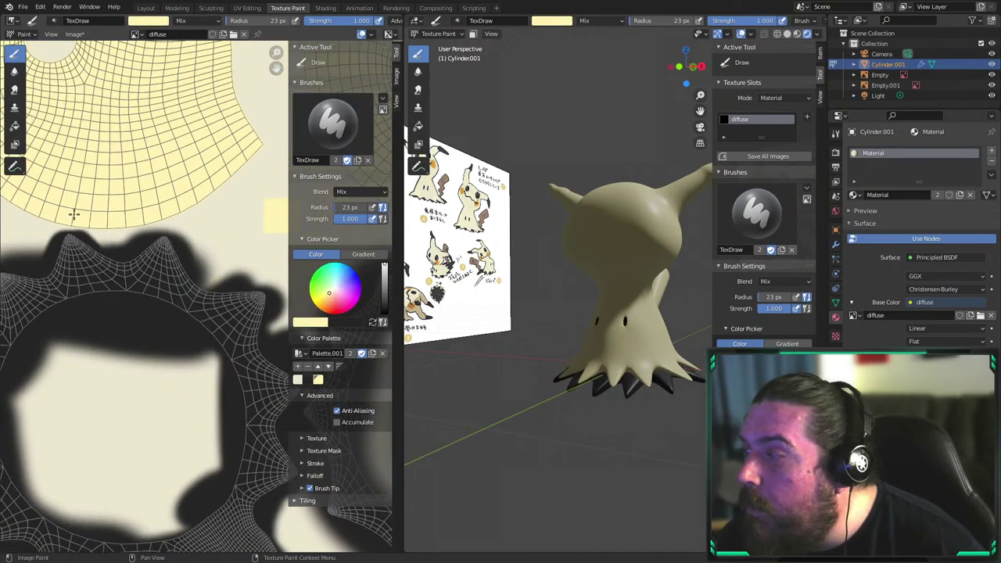
pyautogui.moveTo(214, 248); pyautogui.dragTo(54, 385, button='middle')
pyautogui.scroll(2, 218, 208)
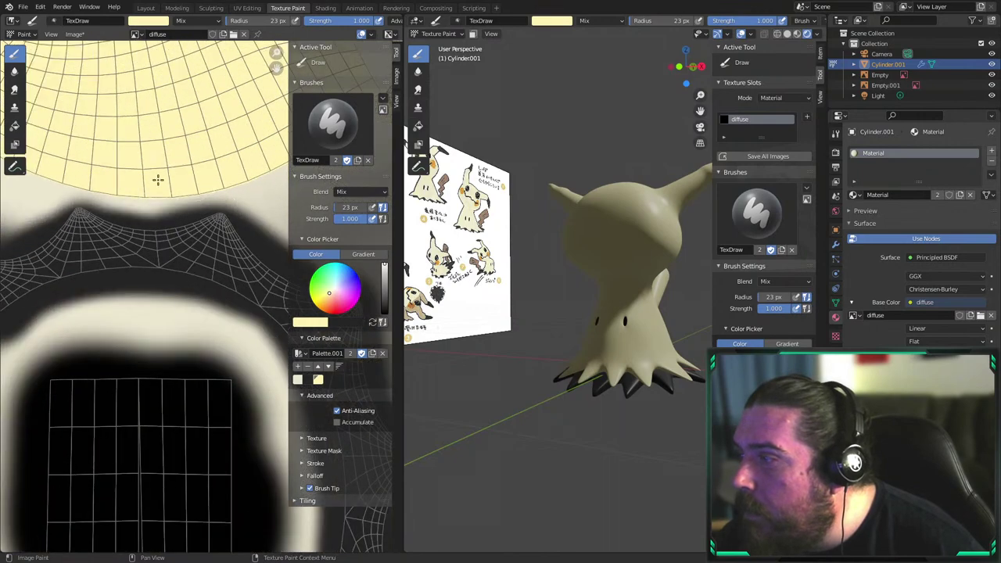
pyautogui.scroll(-3, 144, 235)
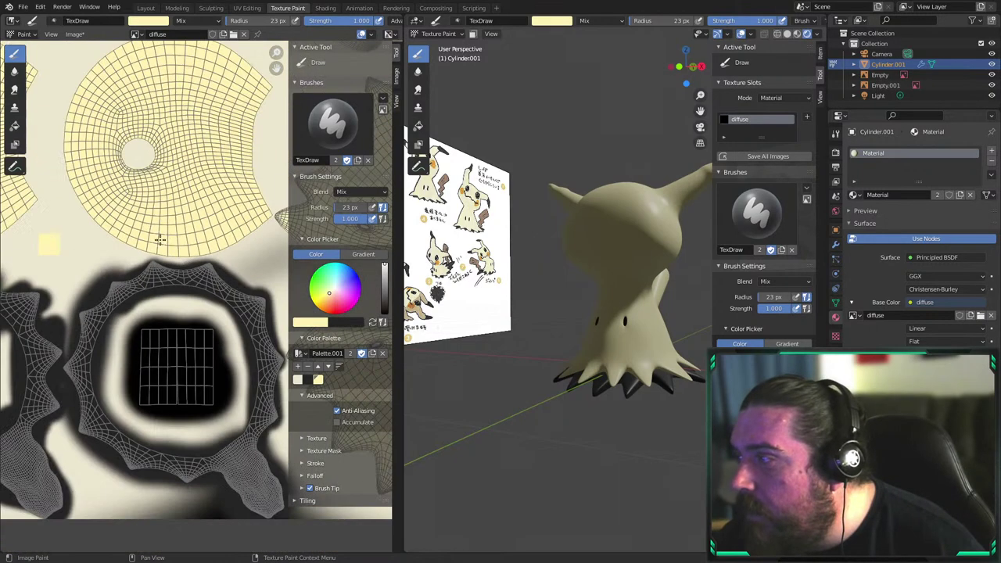
# Touch up the body island's spike tip beside the second ring in pale yellow
pyautogui.moveTo(198, 337); pyautogui.dragTo(73, 246, button='middle')
pyautogui.scroll(6, 212, 266)
pyautogui.moveTo(212, 266); pyautogui.dragTo(201, 235, button='middle')
pyautogui.scroll(-2, 201, 234)
pyautogui.scroll(3, 187, 193)
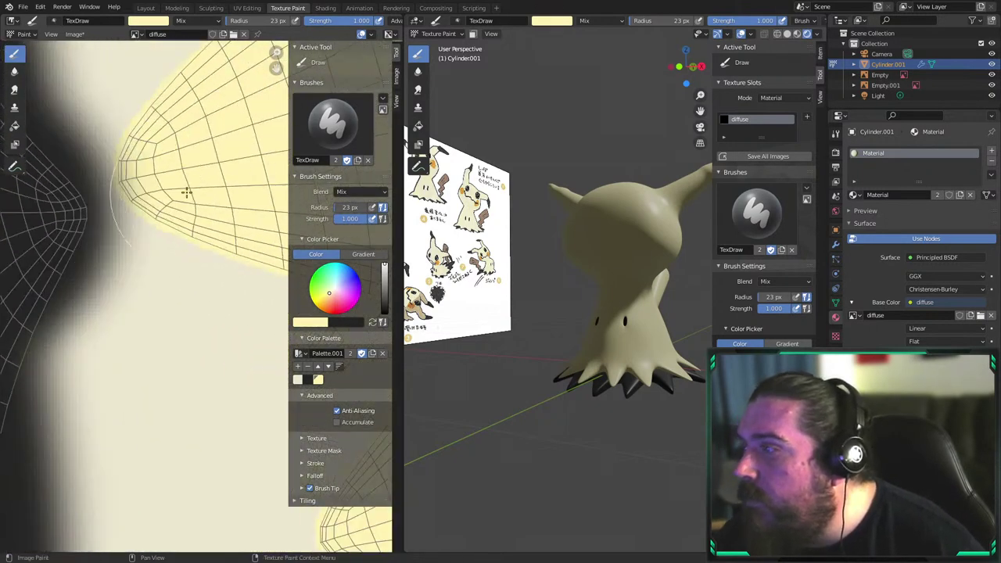
pyautogui.moveTo(175, 130)
pyautogui.mouseDown()
pyautogui.moveTo(161, 148)
pyautogui.moveTo(180, 138)
pyautogui.mouseUp()
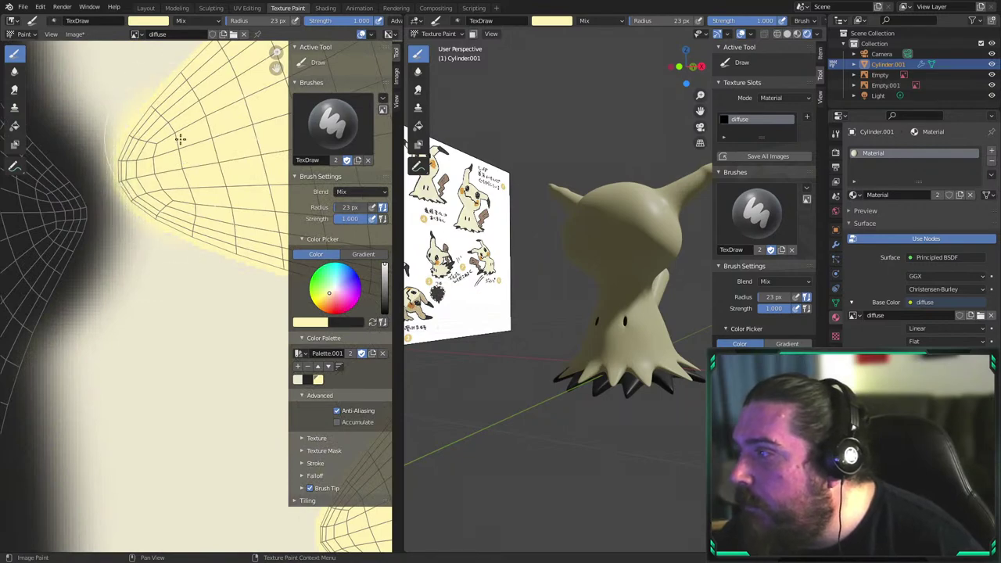
pyautogui.scroll(-7, 192, 167)
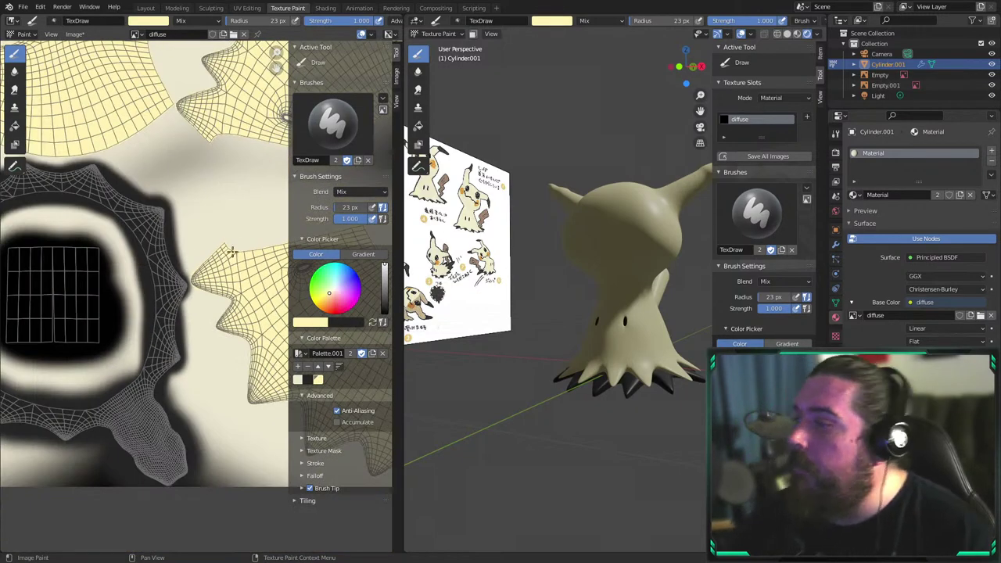
# Check the model's painted hem from behind and swap the Draw brush's colour to black
pyautogui.moveTo(478, 328); pyautogui.dragTo(447, 331, button='middle')
pyautogui.moveTo(495, 407); pyautogui.dragTo(510, 391, button='middle')
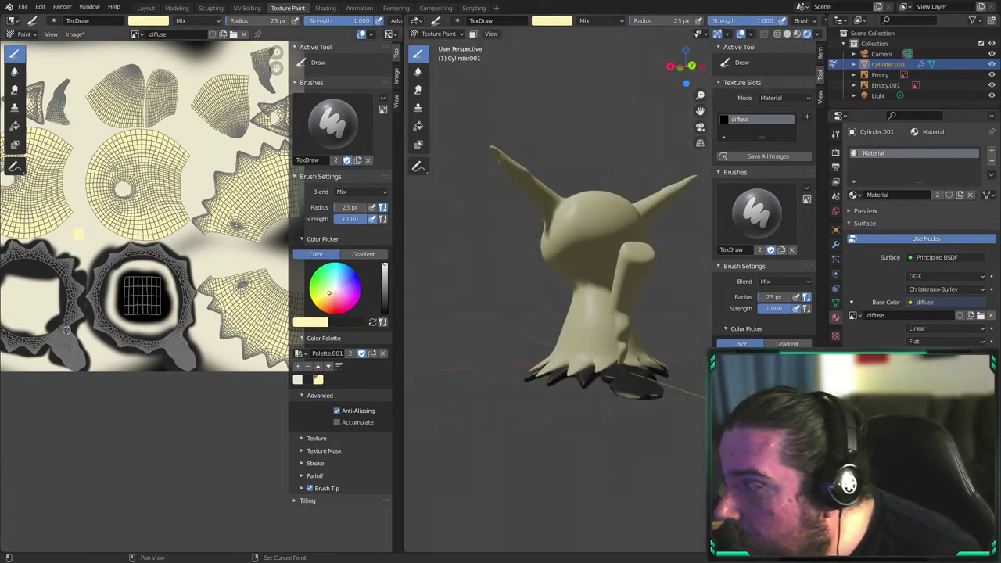
pyautogui.scroll(5, 245, 268)
pyautogui.click(374, 323)
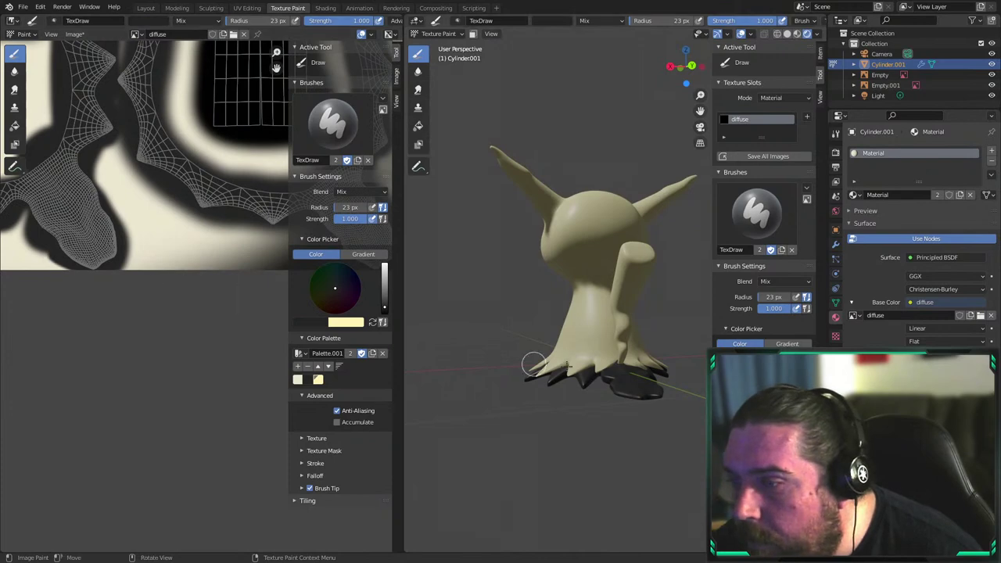
# Compare the model with the reference artwork and examine the small UV islands in the upper part of the diffuse image
pyautogui.moveTo(563, 368); pyautogui.dragTo(698, 406, button='middle')
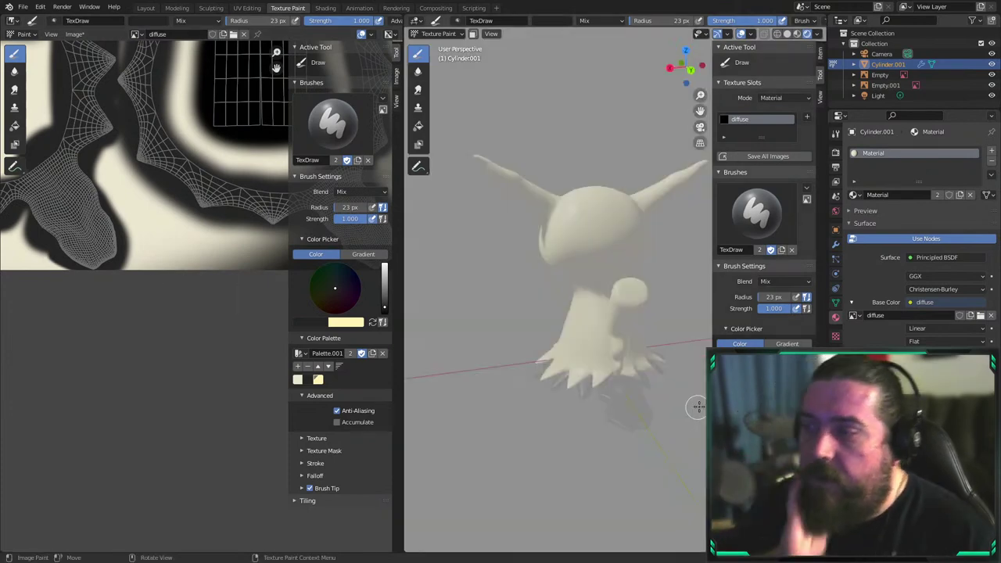
pyautogui.moveTo(108, 265); pyautogui.dragTo(221, 304, button='middle')
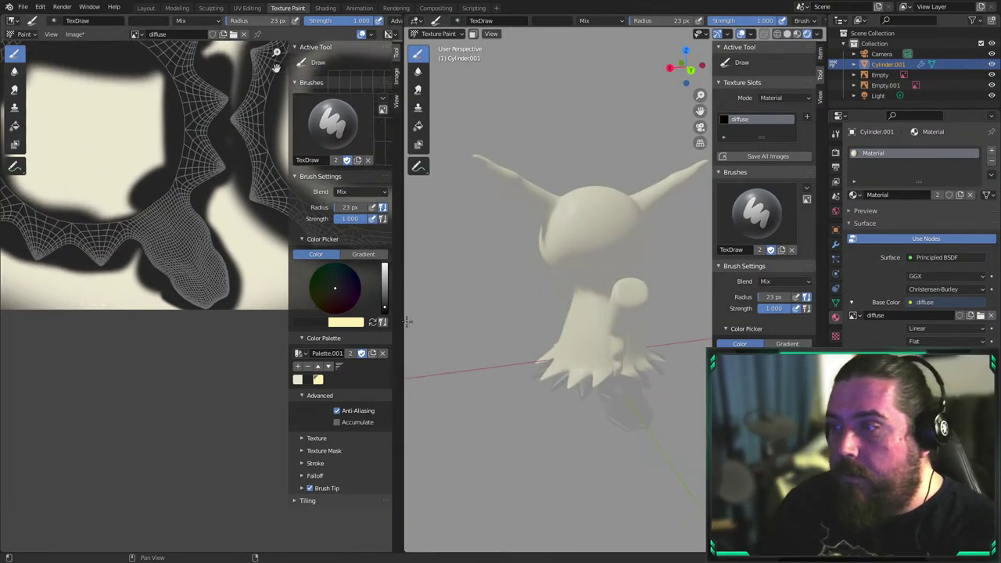
pyautogui.moveTo(426, 321); pyautogui.dragTo(599, 328, button='middle')
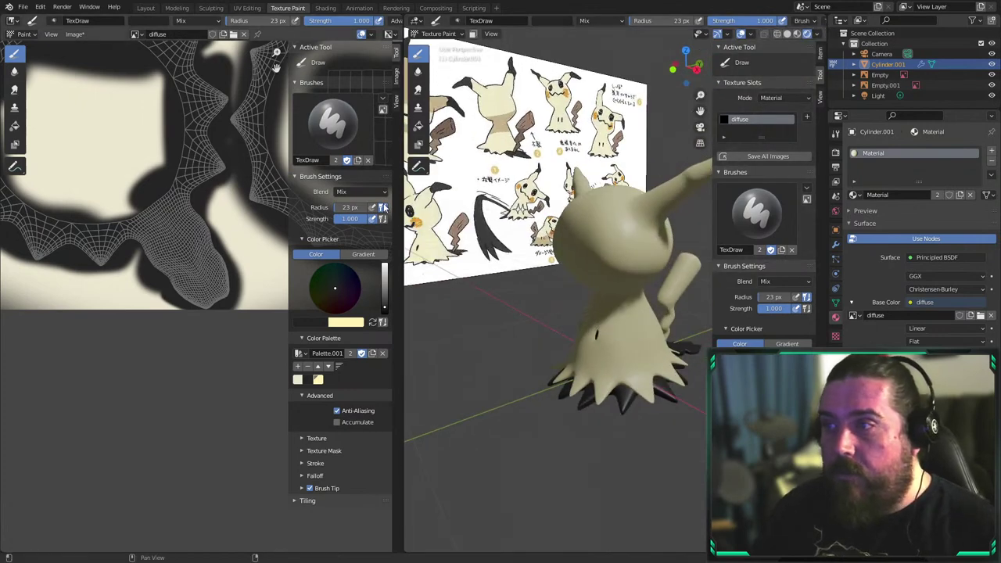
pyautogui.scroll(-2, 590, 238)
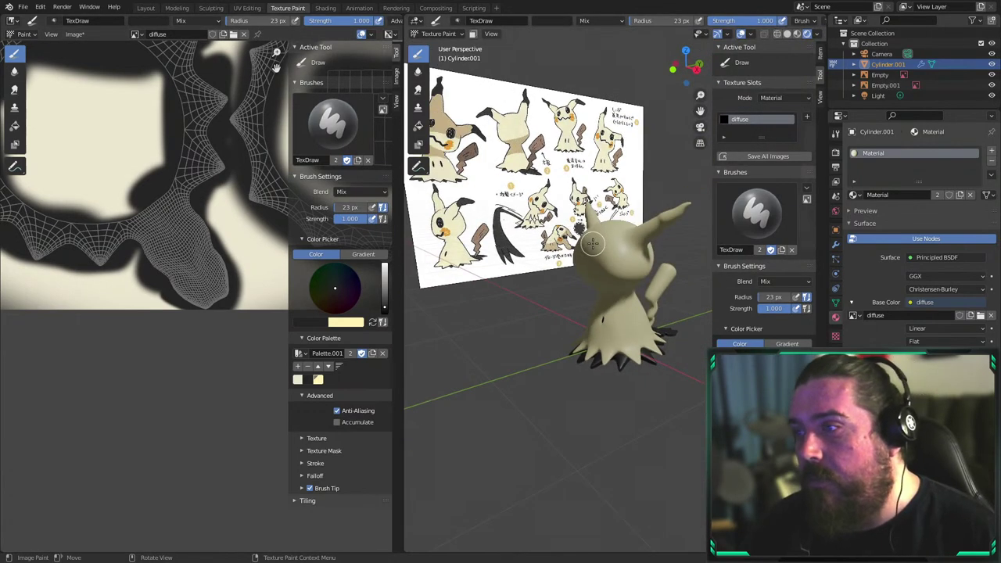
pyautogui.moveTo(166, 209); pyautogui.dragTo(136, 283, button='middle')
pyautogui.scroll(-4, 135, 286)
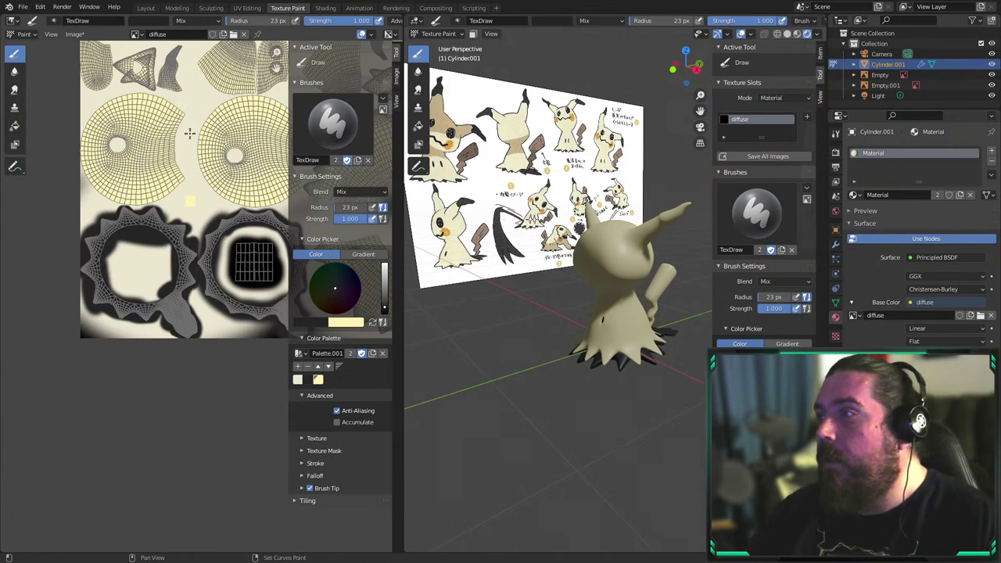
pyautogui.keyDown('shift'); pyautogui.moveTo(190, 133); pyautogui.dragTo(136, 330, button='middle'); pyautogui.keyUp('shift')
pyautogui.moveTo(276, 247); pyautogui.dragTo(141, 176, button='middle')
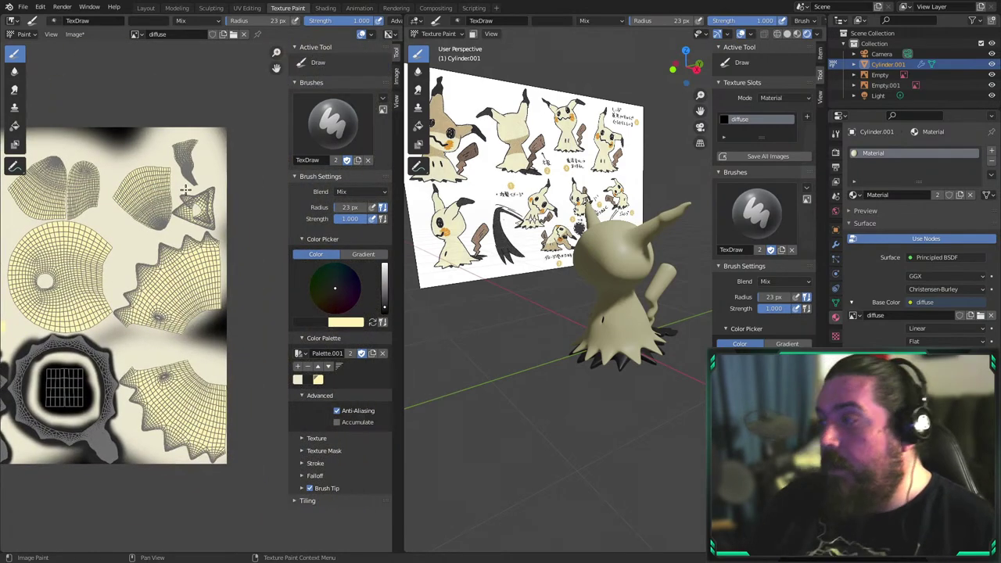
# Paint the narrow tip of the fan-shaped ear island black with the 23 px Draw brush
pyautogui.scroll(5, 217, 196)
pyautogui.moveTo(113, 130); pyautogui.dragTo(294, 301, button='middle')
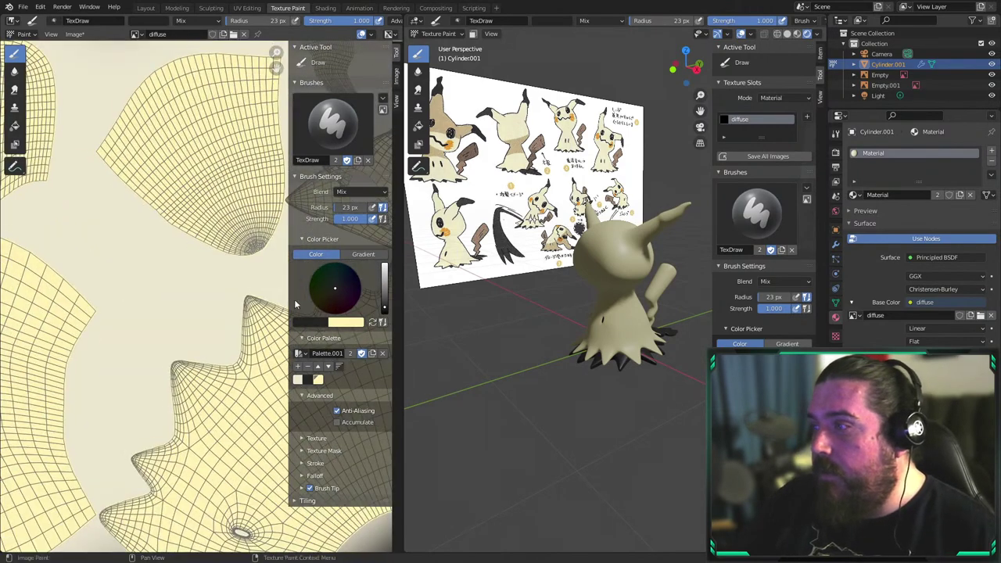
pyautogui.moveTo(192, 244); pyautogui.dragTo(108, 358, button='middle')
pyautogui.scroll(3, 111, 360)
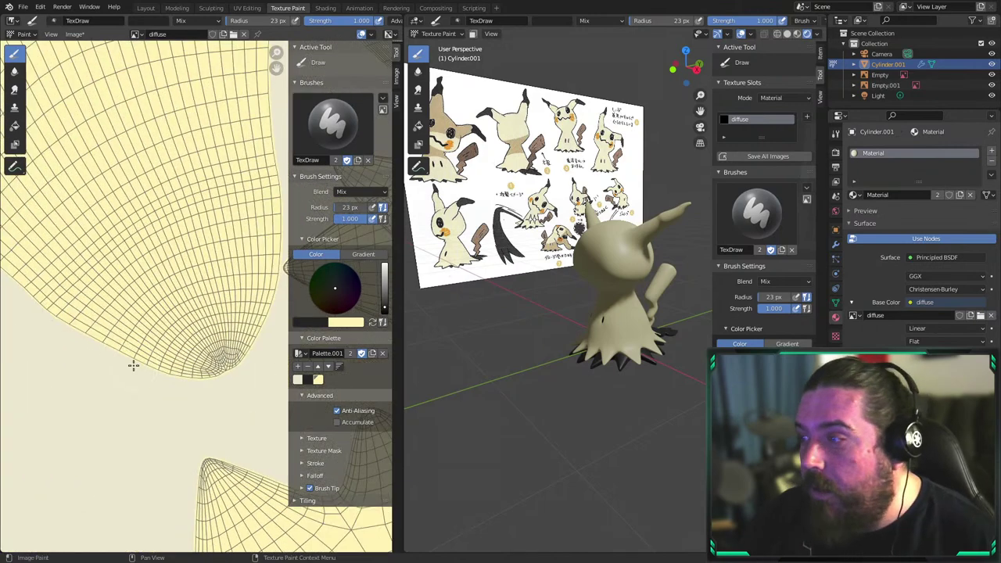
pyautogui.moveTo(232, 341); pyautogui.dragTo(142, 391)
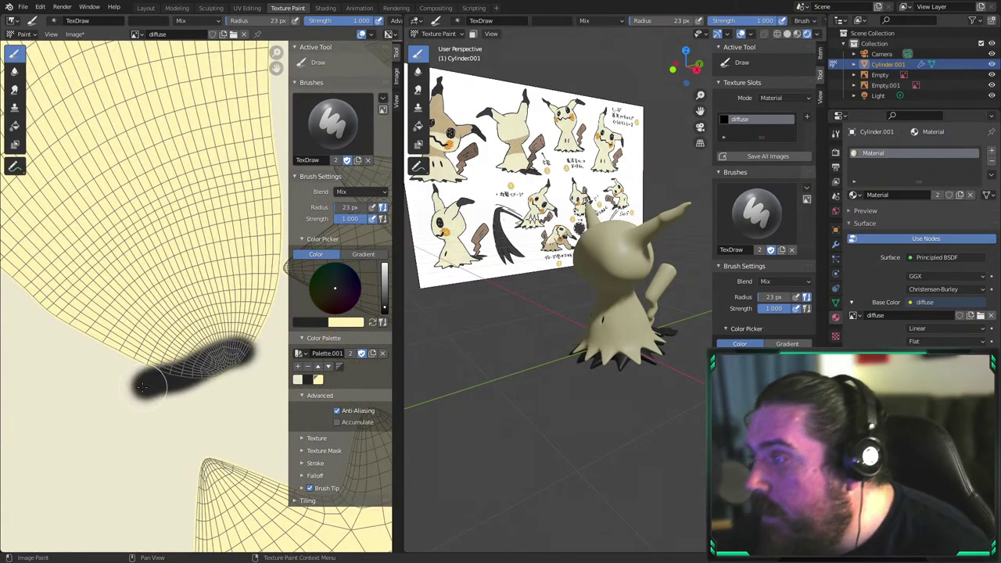
# Paint a curved black band across the fan-shaped ear island and fill the area between the band and the tip in black
pyautogui.scroll(-3, 165, 344)
pyautogui.scroll(2, 178, 332)
pyautogui.scroll(2, 180, 333)
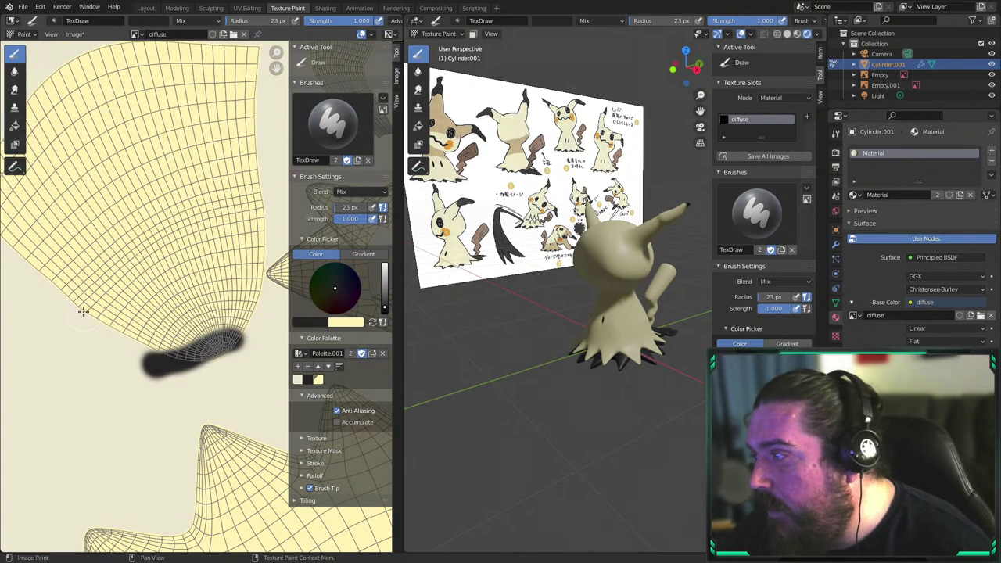
pyautogui.moveTo(86, 320)
pyautogui.mouseDown()
pyautogui.moveTo(201, 233)
pyautogui.moveTo(266, 225)
pyautogui.mouseUp()
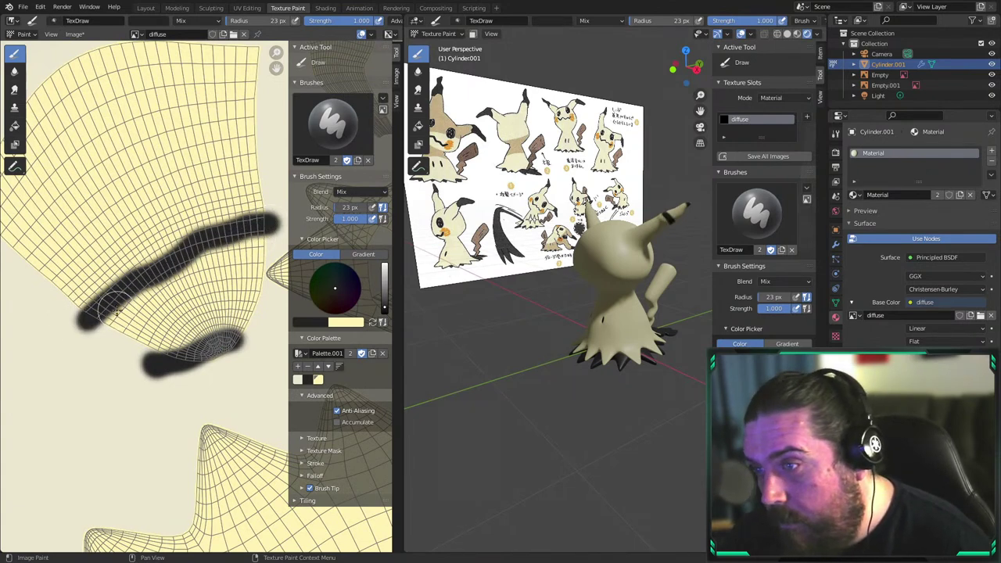
pyautogui.moveTo(98, 303)
pyautogui.mouseDown()
pyautogui.moveTo(216, 227)
pyautogui.moveTo(264, 211)
pyautogui.mouseUp()
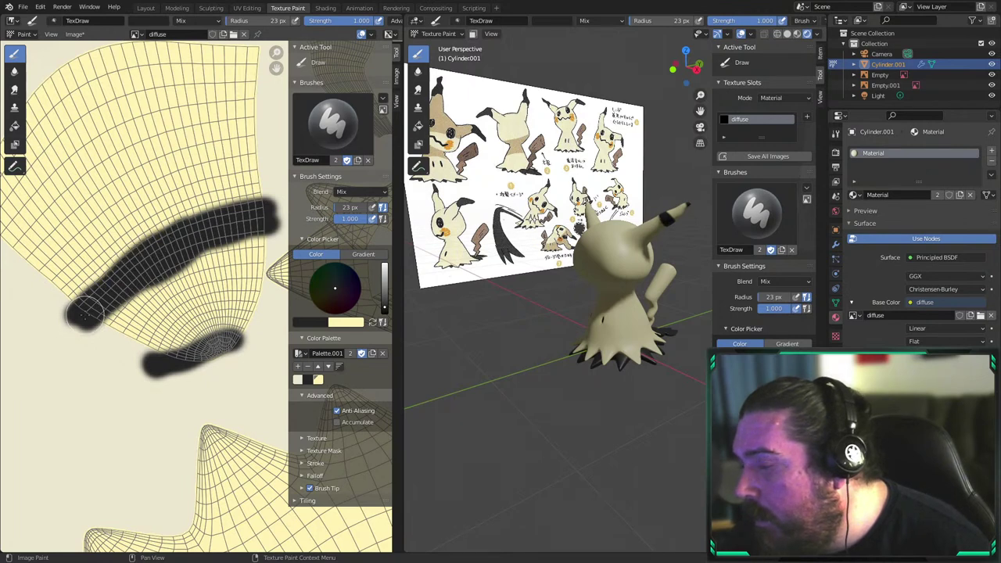
pyautogui.moveTo(101, 317)
pyautogui.mouseDown()
pyautogui.moveTo(200, 377)
pyautogui.moveTo(139, 324)
pyautogui.moveTo(151, 303)
pyautogui.moveTo(178, 333)
pyautogui.moveTo(215, 335)
pyautogui.moveTo(196, 264)
pyautogui.moveTo(213, 247)
pyautogui.moveTo(235, 311)
pyautogui.mouseUp()
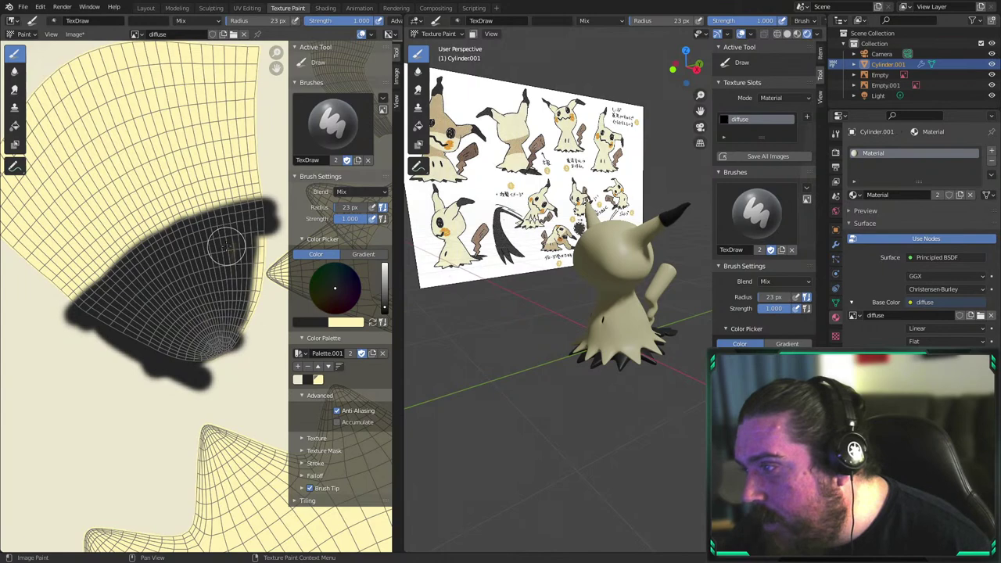
# Cover the remaining yellow along the side edges of the ear island's tip with black strokes that overlap the island's outline
pyautogui.moveTo(230, 283); pyautogui.dragTo(157, 283, button='middle')
pyautogui.scroll(4, 155, 280)
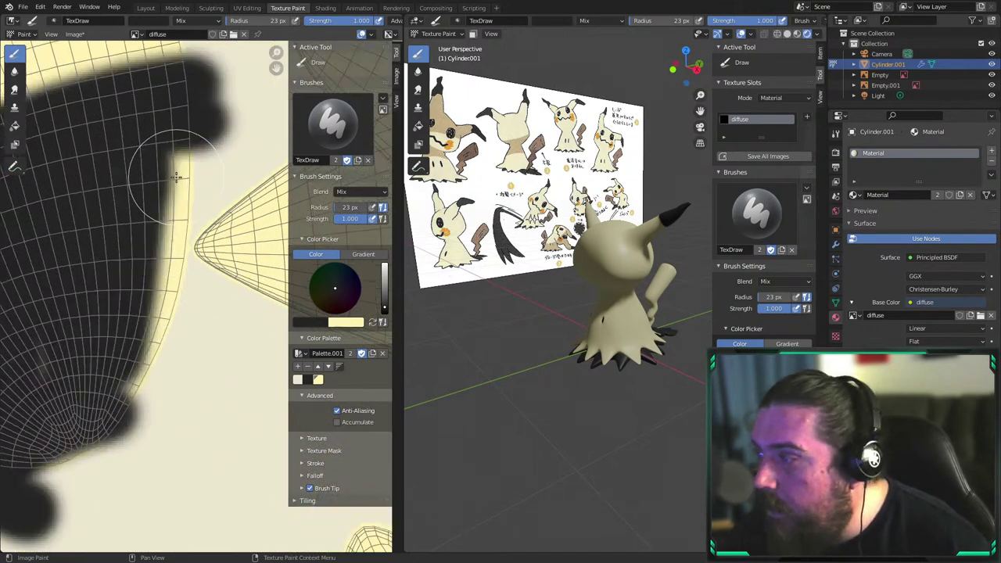
pyautogui.moveTo(166, 136)
pyautogui.mouseDown()
pyautogui.moveTo(123, 394)
pyautogui.moveTo(51, 365)
pyautogui.mouseUp()
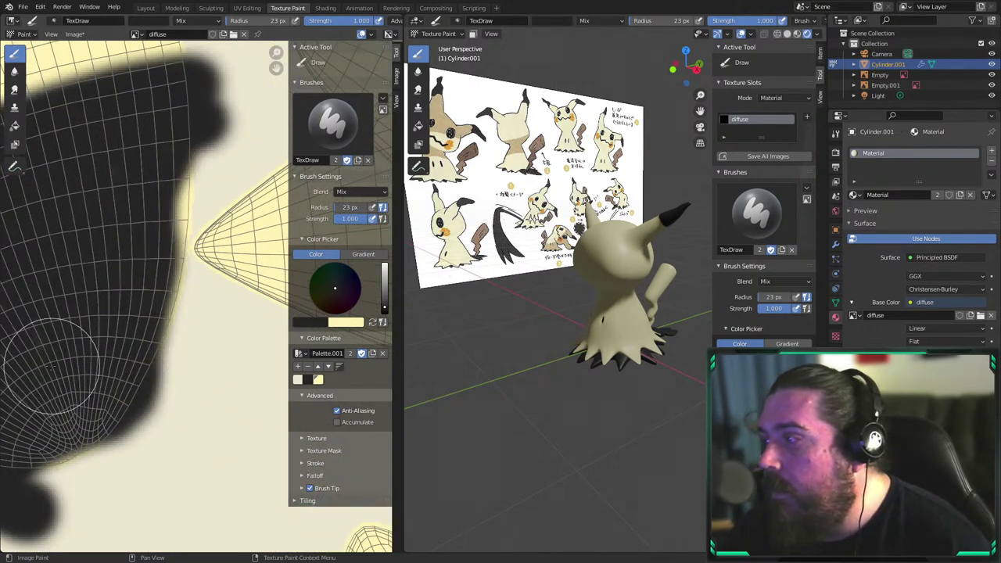
pyautogui.moveTo(128, 392)
pyautogui.mouseDown(button='middle')
pyautogui.moveTo(165, 316)
pyautogui.moveTo(154, 287)
pyautogui.mouseUp(button='middle')
pyautogui.moveTo(156, 336); pyautogui.dragTo(49, 357)
pyautogui.moveTo(106, 323)
pyautogui.mouseDown(button='middle')
pyautogui.moveTo(157, 367)
pyautogui.moveTo(312, 415)
pyautogui.mouseUp(button='middle')
pyautogui.scroll(-2, 221, 319)
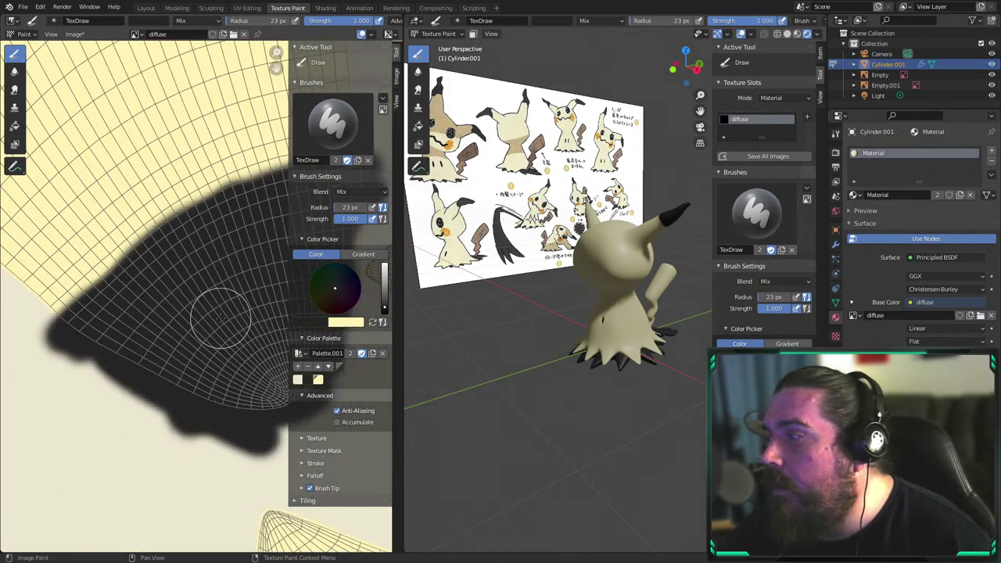
pyautogui.scroll(2, 251, 337)
pyautogui.moveTo(283, 307); pyautogui.dragTo(127, 342, button='middle')
pyautogui.moveTo(201, 207); pyautogui.dragTo(137, 291, button='middle')
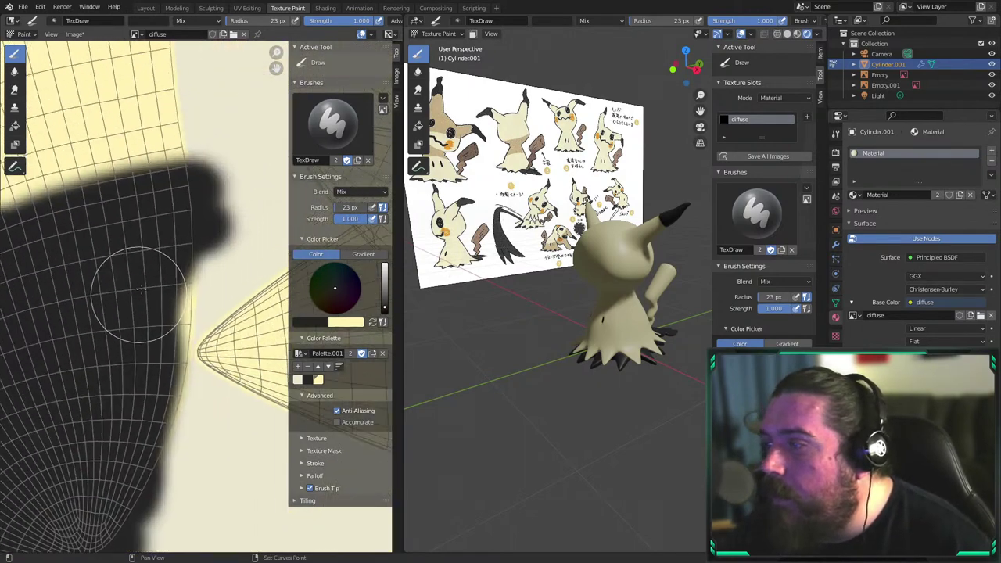
pyautogui.moveTo(177, 229); pyautogui.dragTo(140, 428)
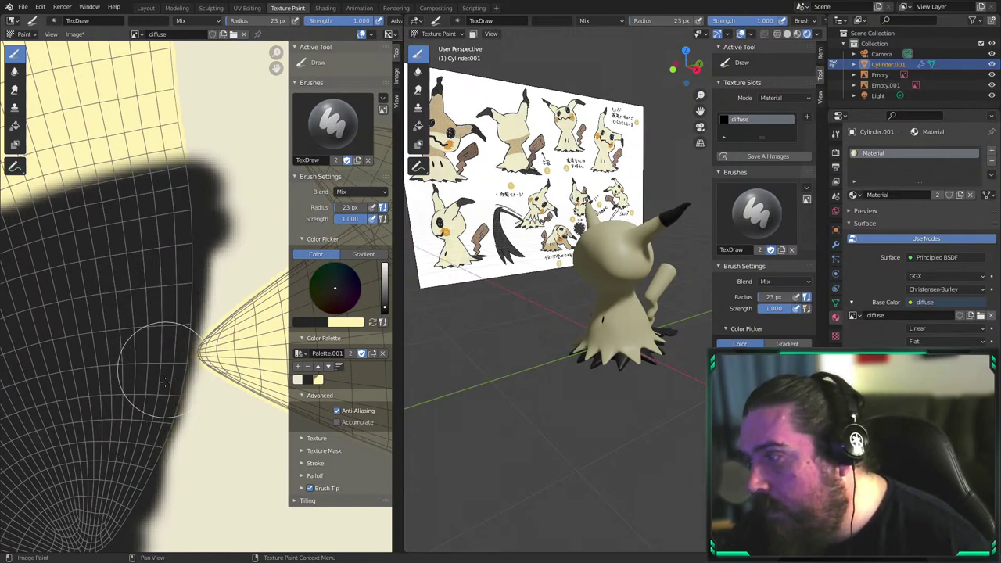
# Swap the Draw brush to pale yellow with a 7 px radius and repaint the neighbouring pointed island's tip over the black spill
pyautogui.click(372, 322)
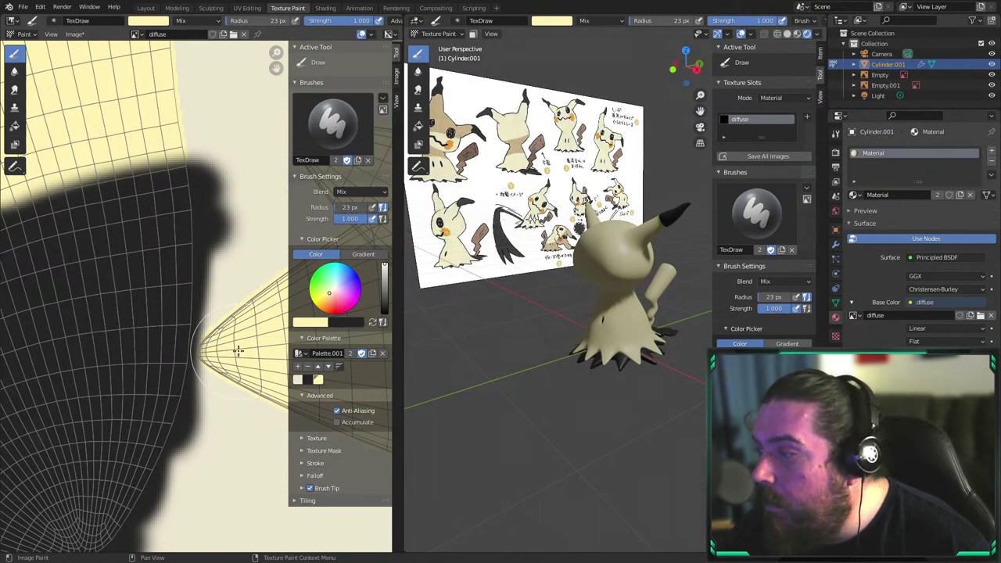
pyautogui.press('f')
pyautogui.click(223, 357)
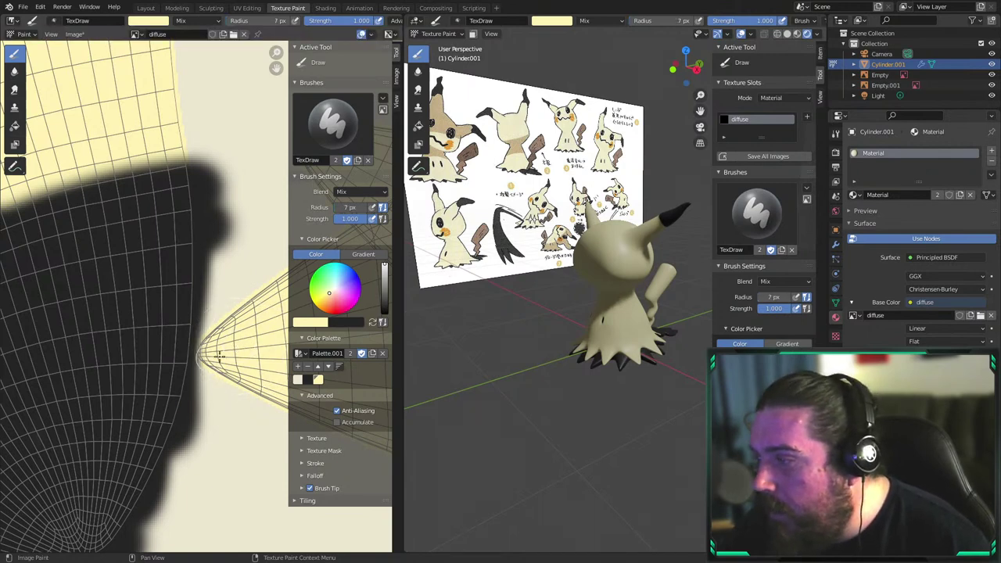
pyautogui.scroll(5, 215, 329)
pyautogui.keyDown('shift'); pyautogui.moveTo(207, 392); pyautogui.dragTo(202, 237, button='middle'); pyautogui.keyUp('shift')
pyautogui.moveTo(202, 236); pyautogui.dragTo(200, 315)
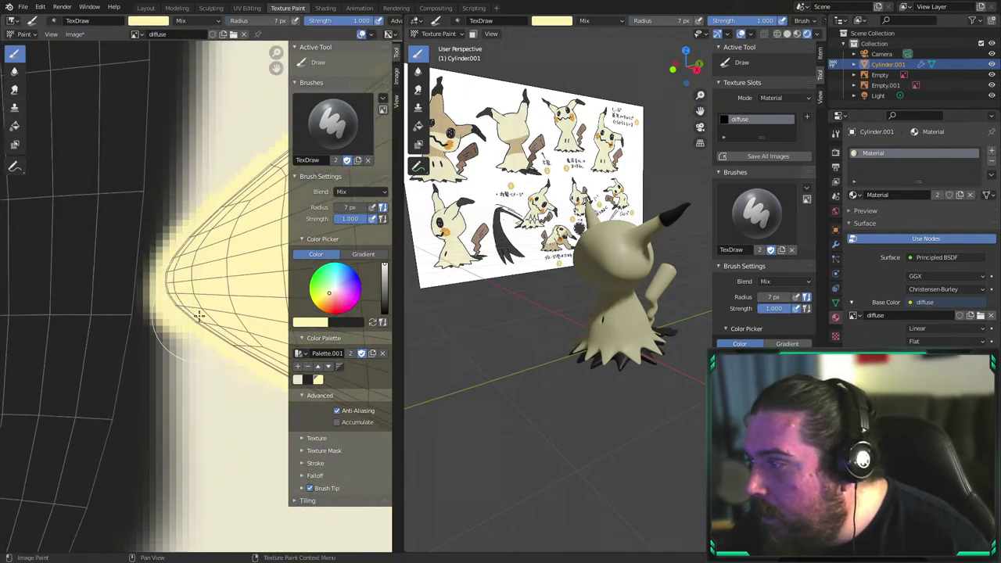
pyautogui.scroll(-3, 221, 316)
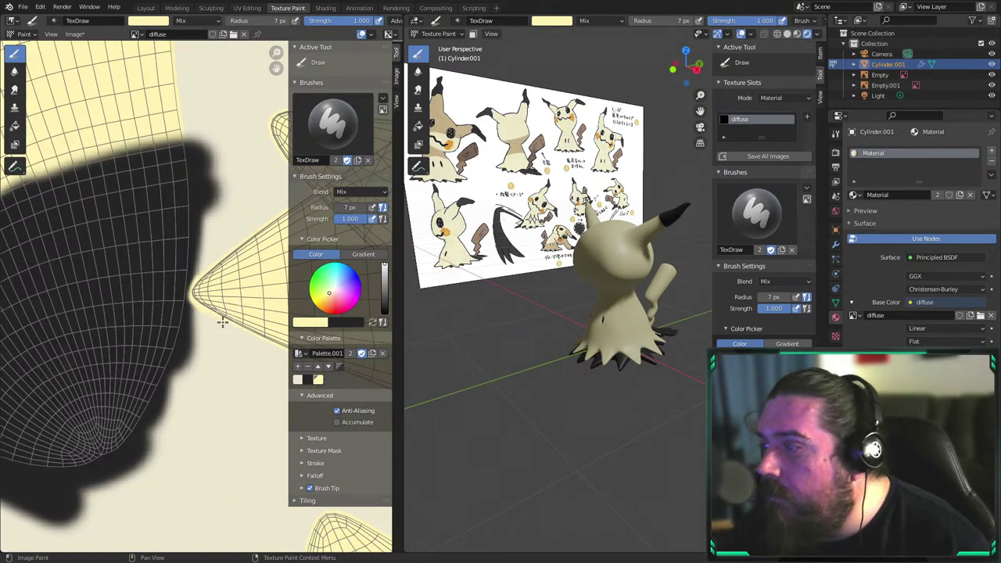
# Swap the Draw brush to black with a 25 px radius and fill the rounded tip of the second ear island
pyautogui.scroll(-3, 218, 283)
pyautogui.moveTo(73, 350); pyautogui.dragTo(295, 321, button='middle')
pyautogui.moveTo(161, 179); pyautogui.dragTo(249, 270, button='middle')
pyautogui.click(374, 323)
pyautogui.scroll(3, 221, 250)
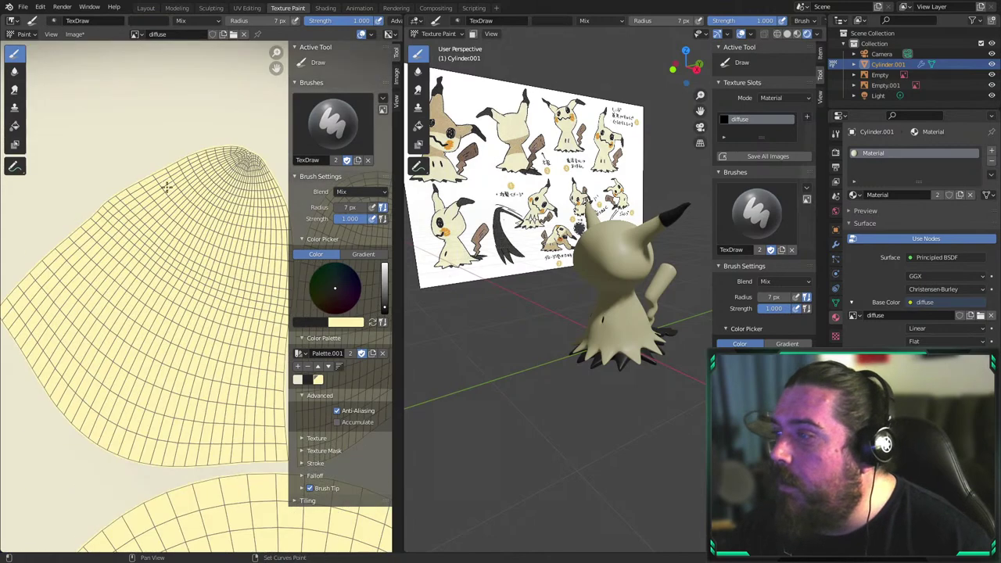
pyautogui.moveTo(166, 186); pyautogui.dragTo(164, 266, button='middle')
pyautogui.moveTo(170, 303); pyautogui.dragTo(154, 234, button='middle')
pyautogui.press('f')
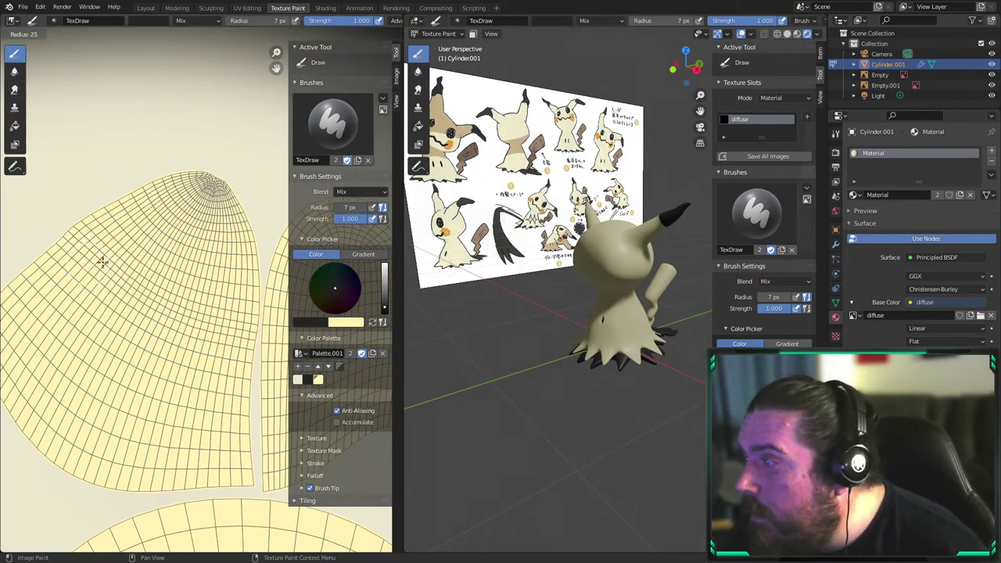
pyautogui.click(102, 263)
pyautogui.moveTo(72, 215)
pyautogui.mouseDown()
pyautogui.moveTo(134, 264)
pyautogui.moveTo(229, 313)
pyautogui.moveTo(250, 278)
pyautogui.moveTo(242, 223)
pyautogui.moveTo(218, 188)
pyautogui.moveTo(145, 180)
pyautogui.moveTo(112, 223)
pyautogui.mouseUp()
pyautogui.moveTo(242, 309)
pyautogui.mouseDown()
pyautogui.moveTo(180, 203)
pyautogui.moveTo(223, 320)
pyautogui.moveTo(168, 176)
pyautogui.moveTo(228, 257)
pyautogui.moveTo(107, 217)
pyautogui.moveTo(170, 195)
pyautogui.moveTo(135, 239)
pyautogui.moveTo(147, 223)
pyautogui.moveTo(201, 283)
pyautogui.mouseUp()
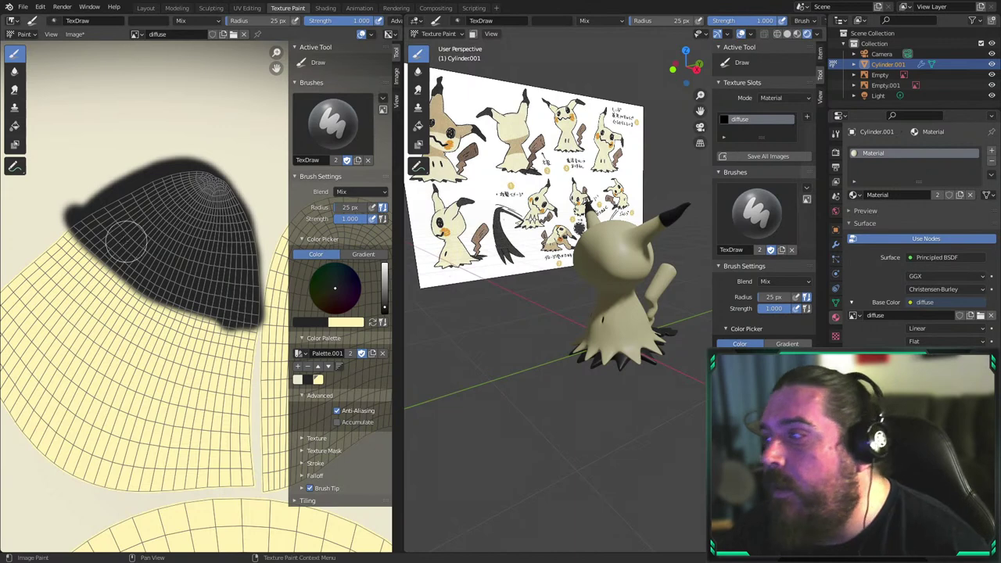
# Add jagged black points along the border between black and yellow on both ear islands and check the ears on the model
pyautogui.moveTo(94, 256); pyautogui.dragTo(119, 267)
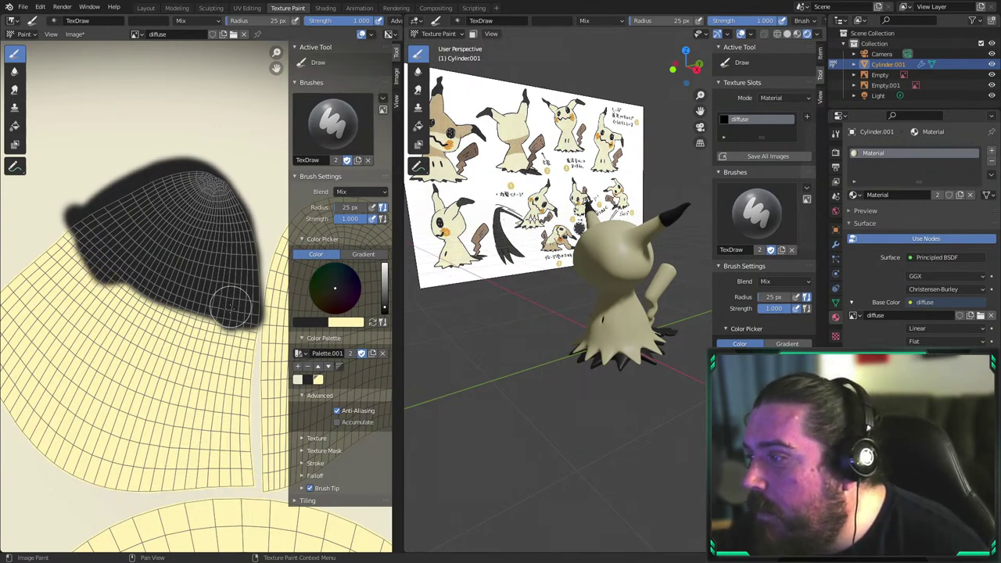
pyautogui.moveTo(231, 306); pyautogui.dragTo(188, 319)
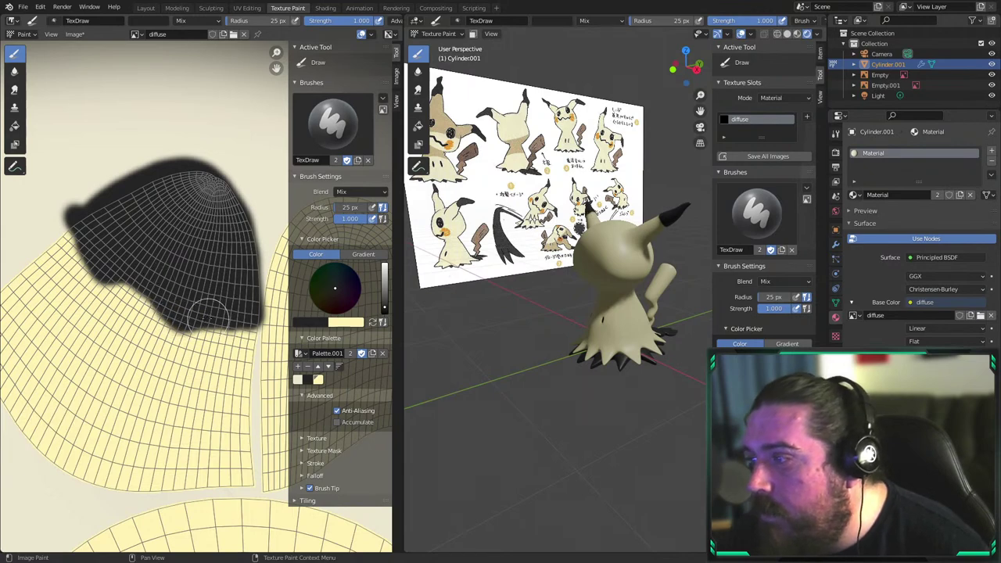
pyautogui.moveTo(236, 303); pyautogui.dragTo(85, 289, button='middle')
pyautogui.scroll(-4, 216, 363)
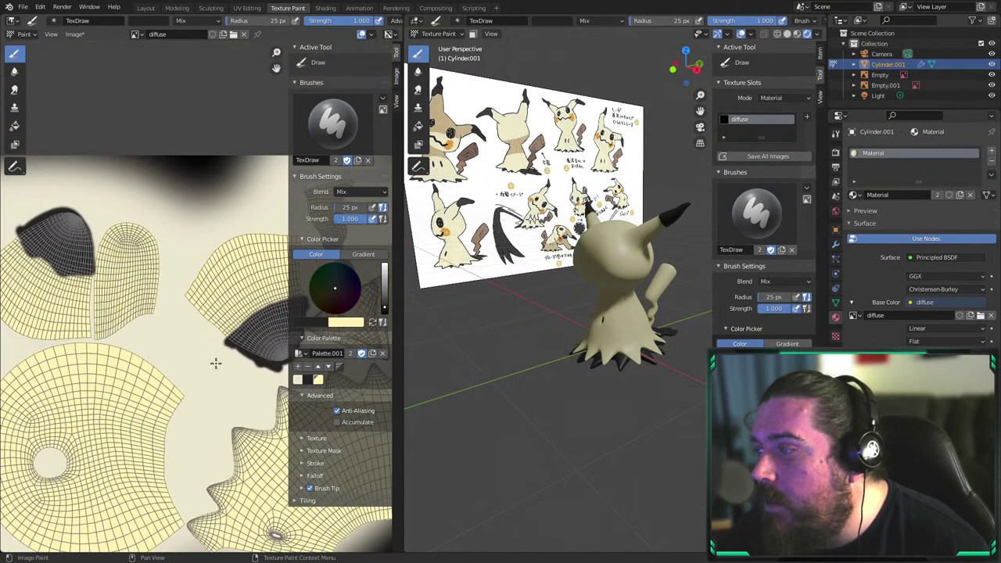
pyautogui.moveTo(258, 308); pyautogui.dragTo(212, 299, button='middle')
pyautogui.scroll(5, 211, 299)
pyautogui.moveTo(241, 339); pyautogui.dragTo(197, 344, button='middle')
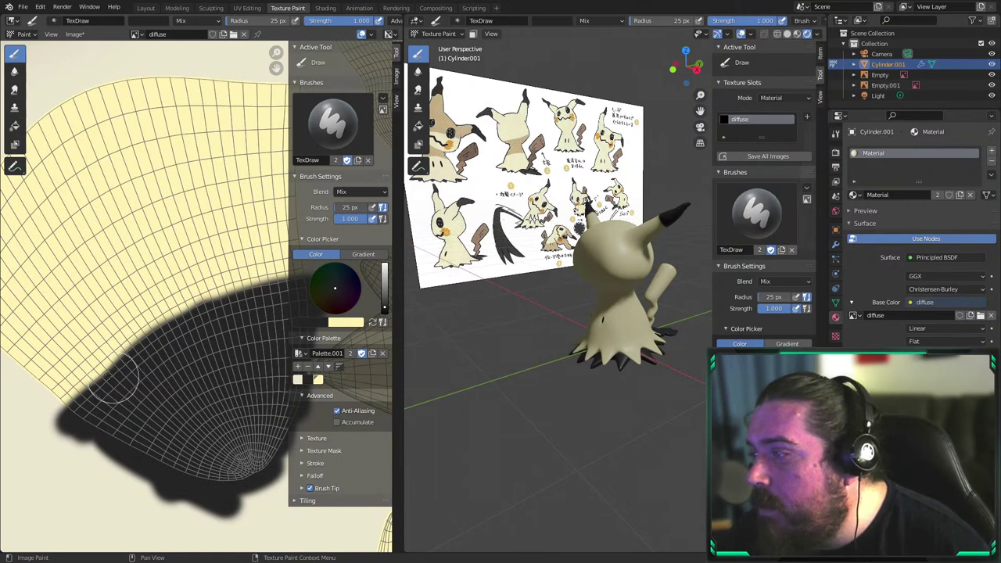
pyautogui.moveTo(113, 380)
pyautogui.mouseDown()
pyautogui.moveTo(110, 336)
pyautogui.moveTo(174, 342)
pyautogui.mouseUp()
pyautogui.moveTo(96, 381); pyautogui.dragTo(107, 350)
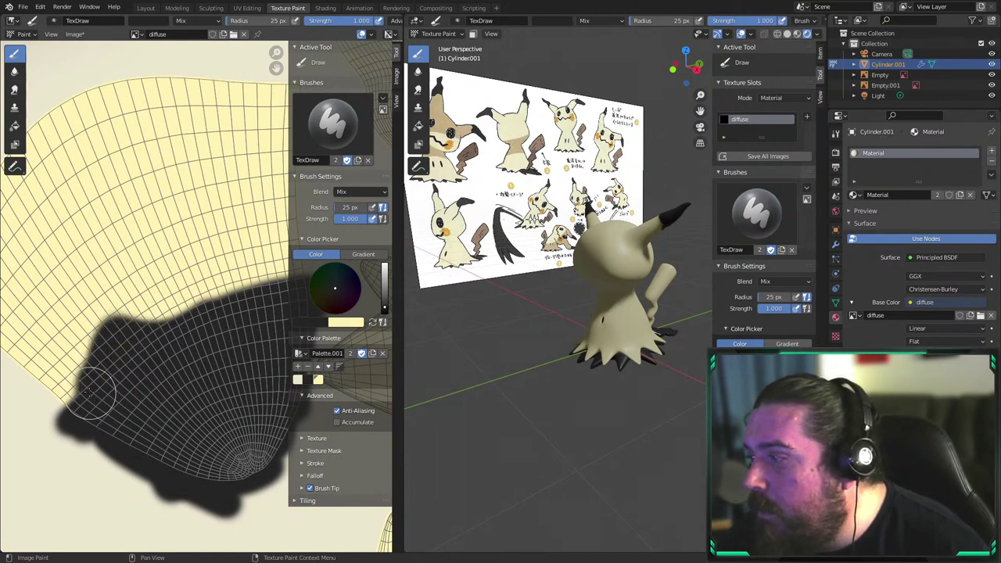
pyautogui.moveTo(170, 314); pyautogui.dragTo(82, 363, button='middle')
pyautogui.moveTo(102, 364)
pyautogui.mouseDown()
pyautogui.moveTo(161, 328)
pyautogui.moveTo(114, 353)
pyautogui.mouseUp()
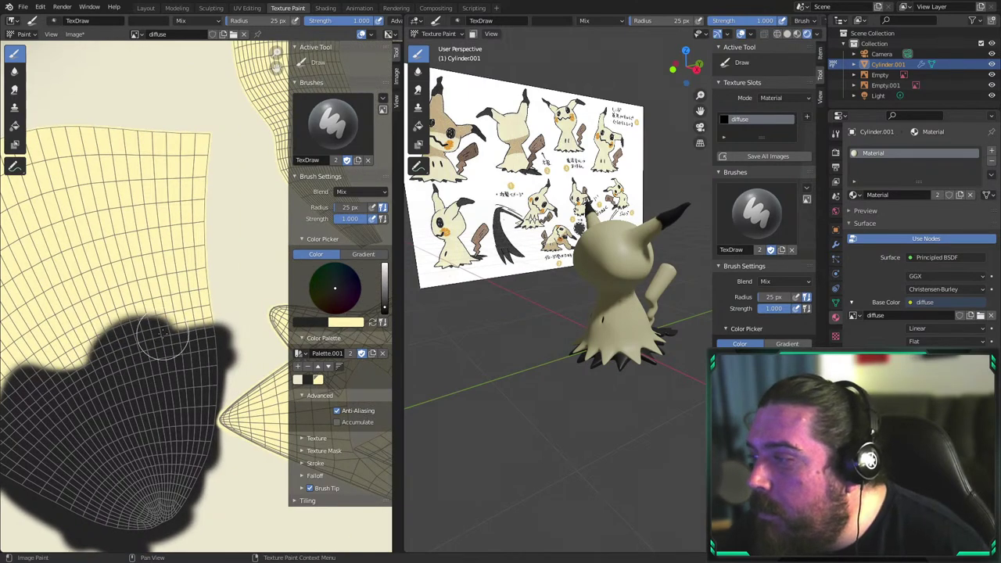
pyautogui.moveTo(533, 283); pyautogui.dragTo(556, 263, button='middle')
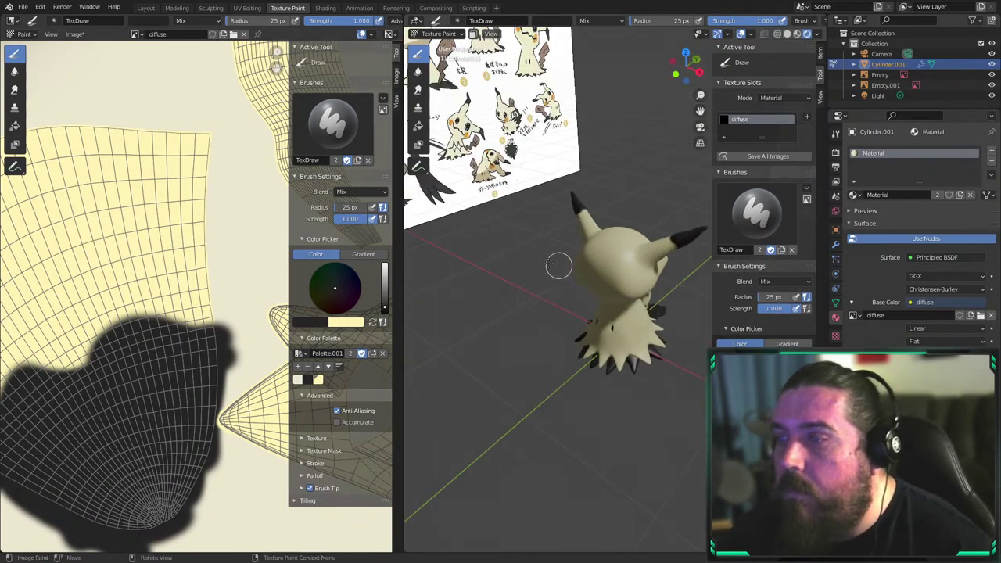
# Swap the Draw brush to pale yellow with a 4 px radius and clean the black spill off the narrow island beside the second ear
pyautogui.scroll(-2, 196, 287)
pyautogui.scroll(-2, 196, 288)
pyautogui.moveTo(72, 263); pyautogui.dragTo(175, 256, button='middle')
pyautogui.scroll(4, 102, 246)
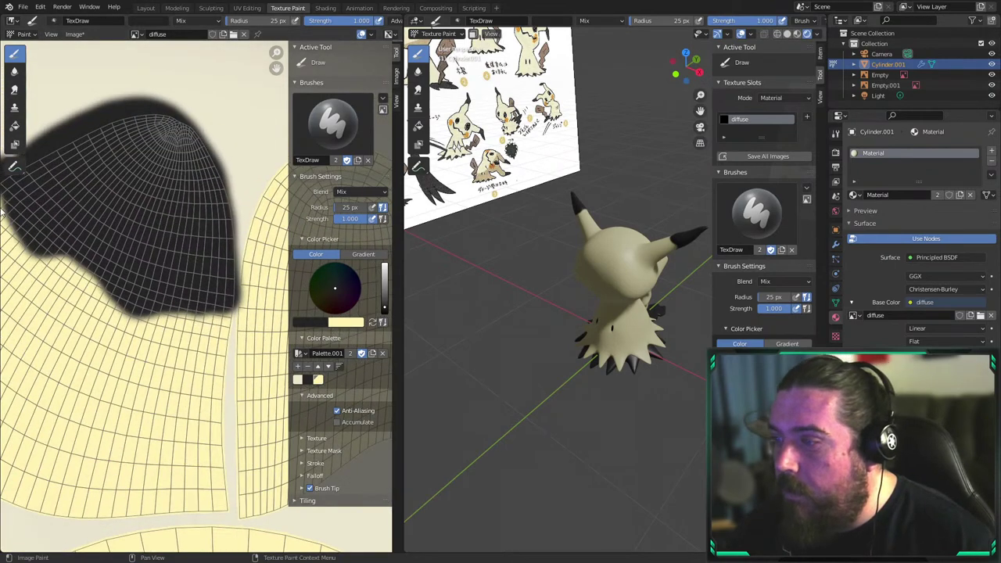
pyautogui.click(374, 323)
pyautogui.scroll(6, 215, 301)
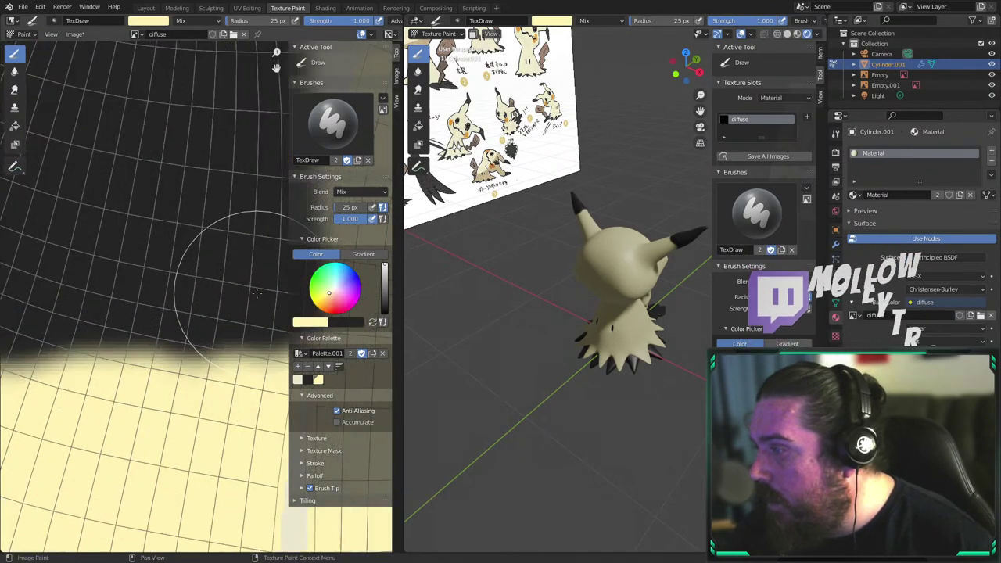
pyautogui.moveTo(258, 312); pyautogui.dragTo(31, 237, button='middle')
pyautogui.press('f')
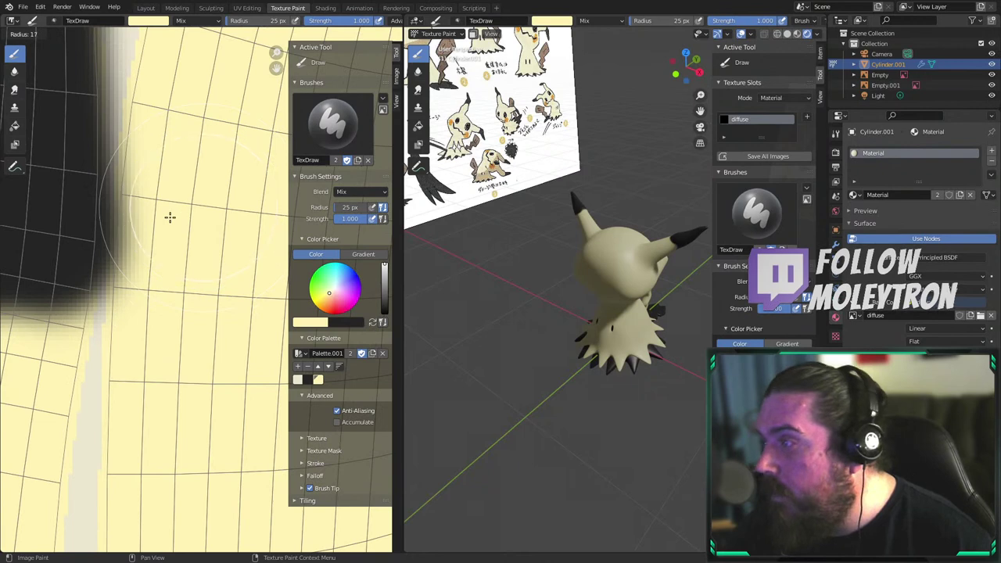
pyautogui.click(120, 240)
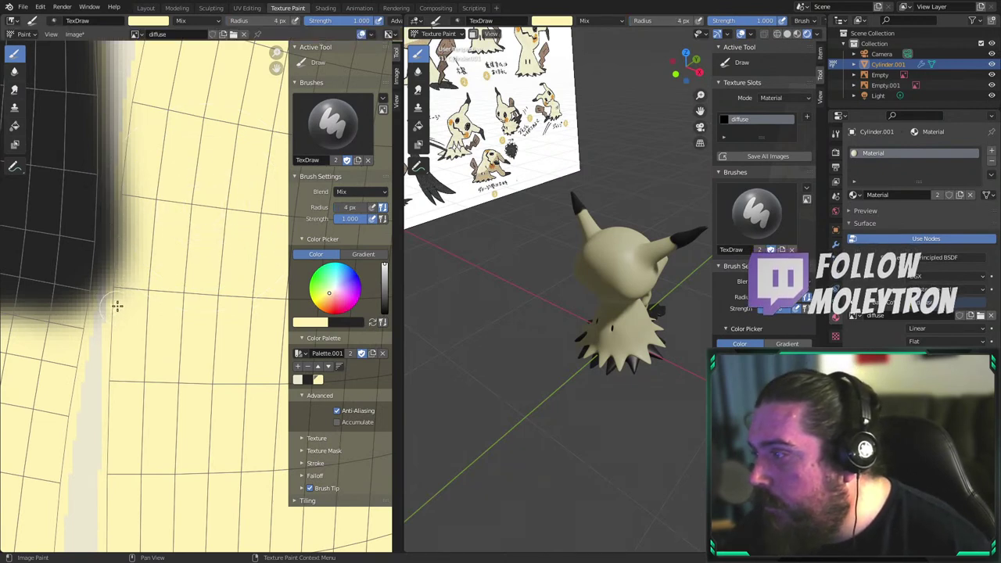
pyautogui.moveTo(116, 302)
pyautogui.mouseDown()
pyautogui.moveTo(131, 99)
pyautogui.moveTo(136, 277)
pyautogui.mouseUp()
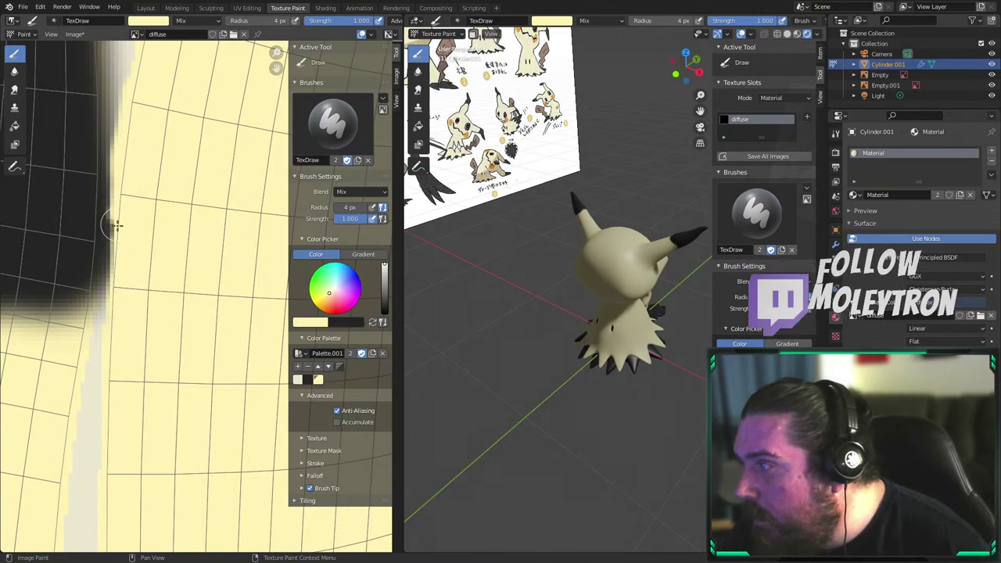
pyautogui.moveTo(109, 224); pyautogui.dragTo(117, 317)
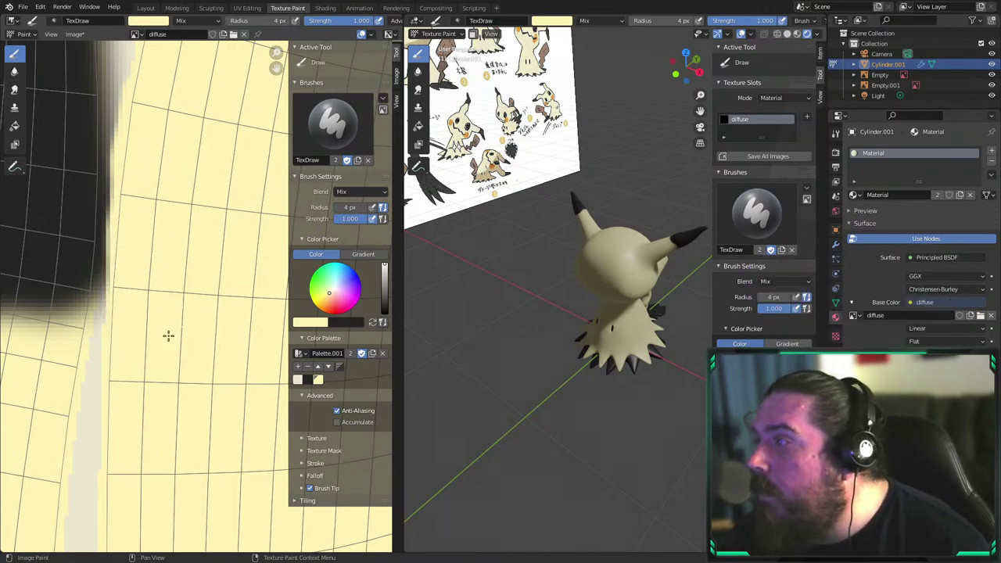
# Set the Draw brush to brown with hue 0.069, saturation 0.632, value 0.487 and a 41 px radius
pyautogui.scroll(-6, 242, 287)
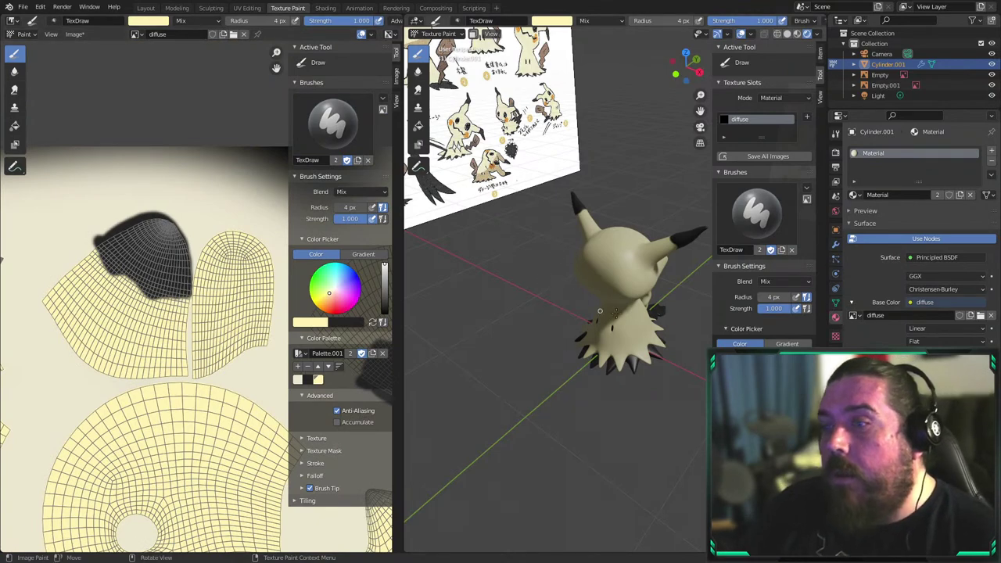
pyautogui.scroll(-4, 232, 344)
pyautogui.scroll(3, 212, 329)
pyautogui.moveTo(41, 276); pyautogui.dragTo(32, 269, button='middle')
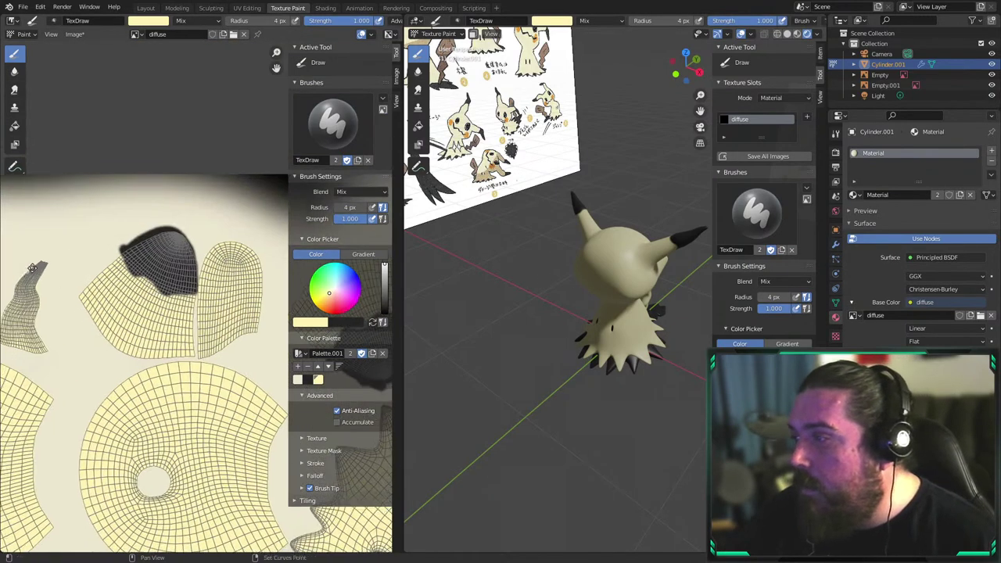
pyautogui.scroll(2, 182, 222)
pyautogui.scroll(2, 172, 238)
pyautogui.scroll(2, 157, 249)
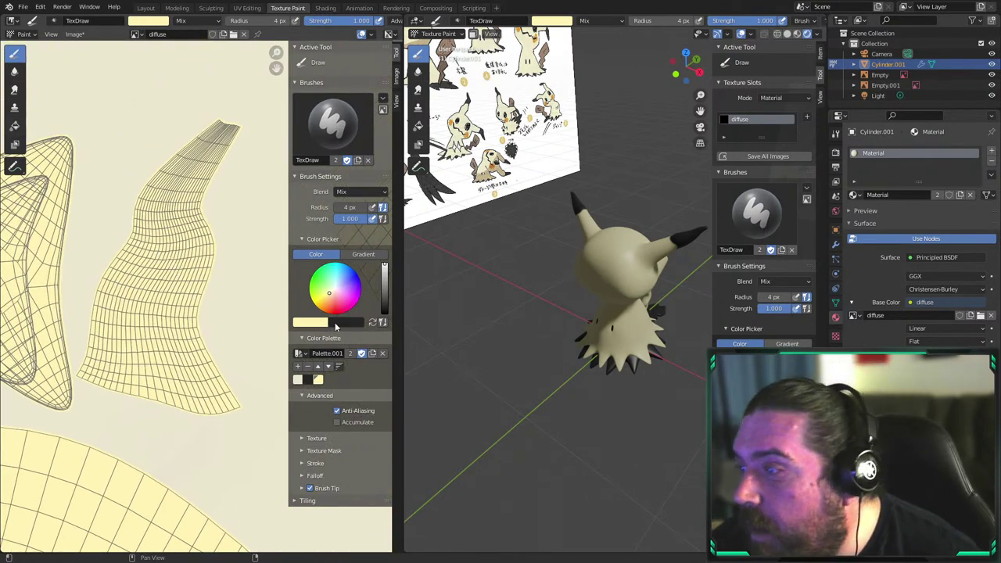
pyautogui.click(305, 322)
pyautogui.click(328, 237)
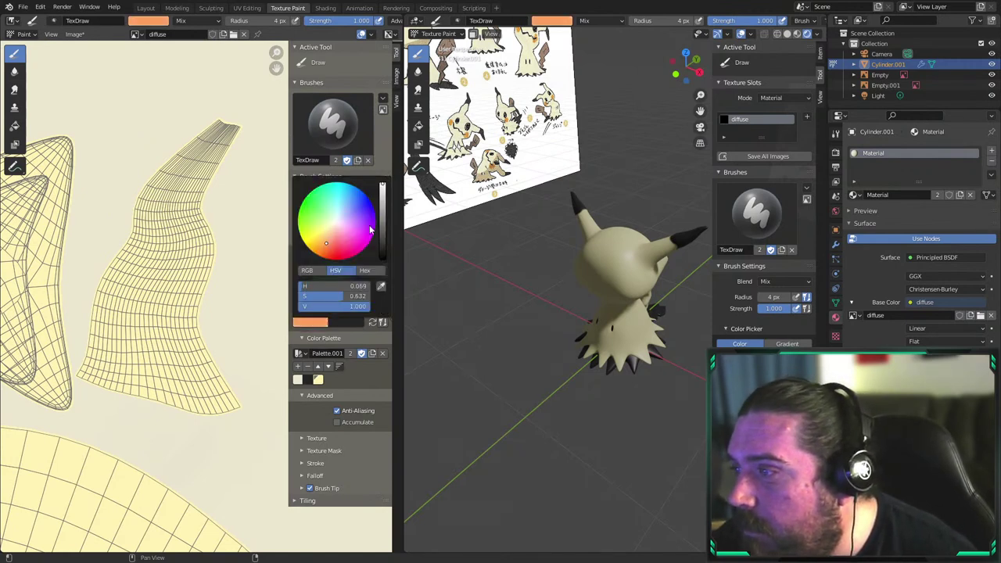
pyautogui.moveTo(382, 187); pyautogui.dragTo(382, 223)
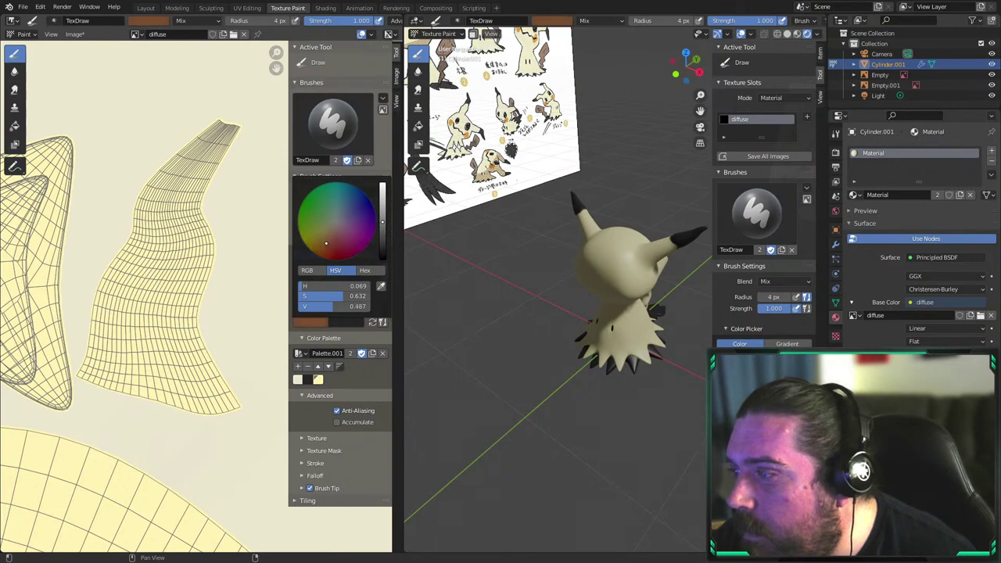
pyautogui.press('f')
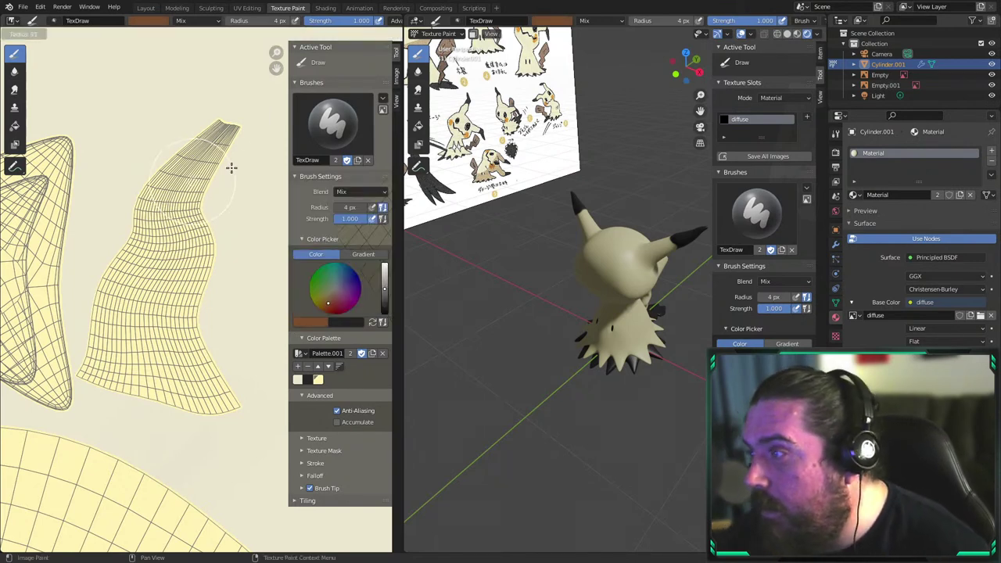
pyautogui.click(235, 116)
# Paint the curved, tapering tail island brown, spilling slightly past its edges, beside the star-shaped island
pyautogui.moveTo(234, 117)
pyautogui.mouseDown()
pyautogui.moveTo(191, 259)
pyautogui.moveTo(219, 407)
pyautogui.moveTo(196, 297)
pyautogui.moveTo(208, 174)
pyautogui.mouseUp()
pyautogui.moveTo(548, 313); pyautogui.dragTo(460, 318, button='middle')
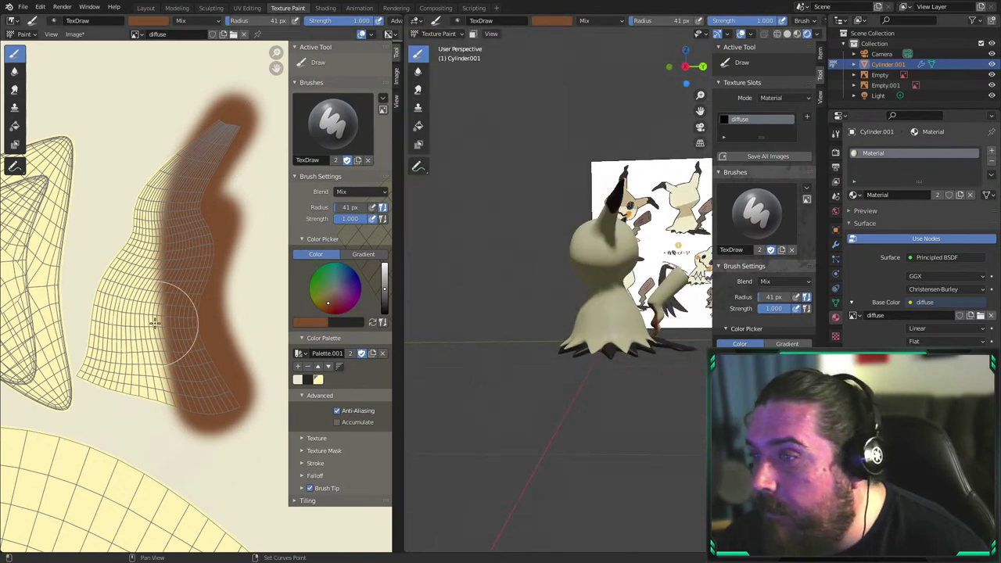
pyautogui.moveTo(174, 323)
pyautogui.mouseDown()
pyautogui.moveTo(180, 398)
pyautogui.moveTo(179, 212)
pyautogui.moveTo(207, 128)
pyautogui.moveTo(130, 273)
pyautogui.moveTo(134, 384)
pyautogui.moveTo(123, 358)
pyautogui.moveTo(92, 372)
pyautogui.moveTo(175, 313)
pyautogui.mouseUp()
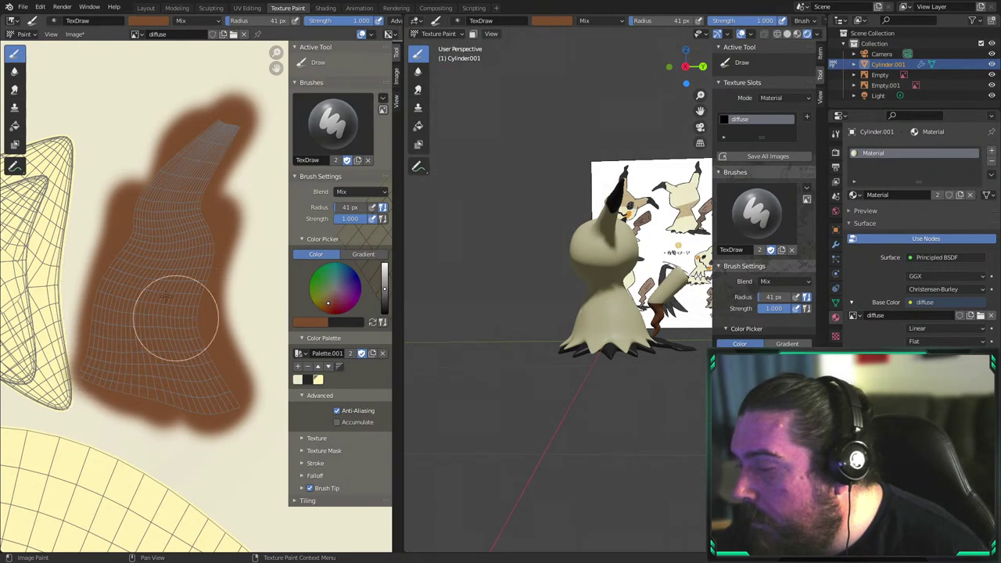
pyautogui.moveTo(175, 313); pyautogui.dragTo(167, 268, button='middle')
pyautogui.moveTo(167, 268); pyautogui.dragTo(179, 102)
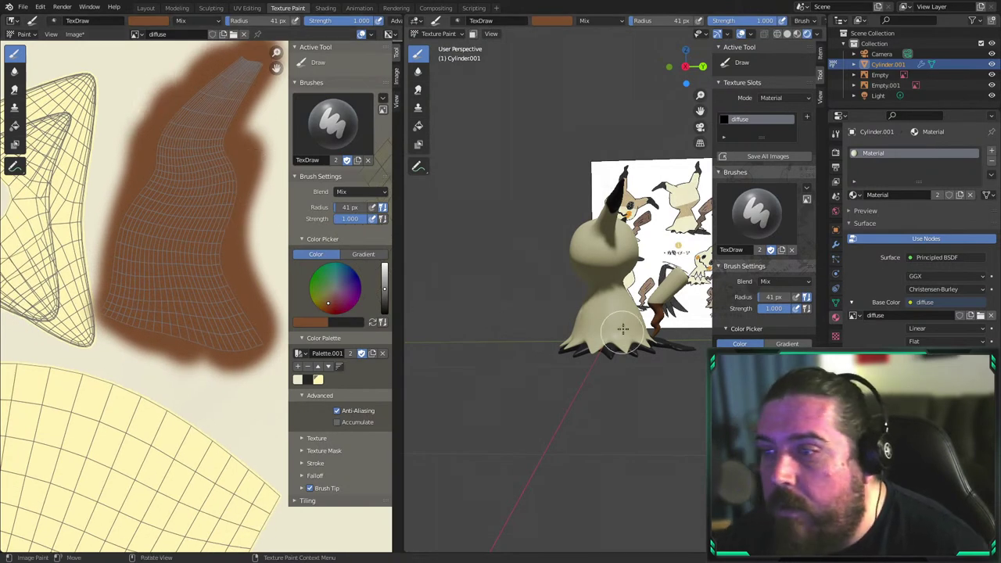
# Paint the matching tapered tail island in the texture's upper right corner brown
pyautogui.moveTo(613, 376); pyautogui.dragTo(547, 392, button='middle')
pyautogui.moveTo(573, 309); pyautogui.dragTo(409, 312, button='middle')
pyautogui.scroll(-5, 101, 286)
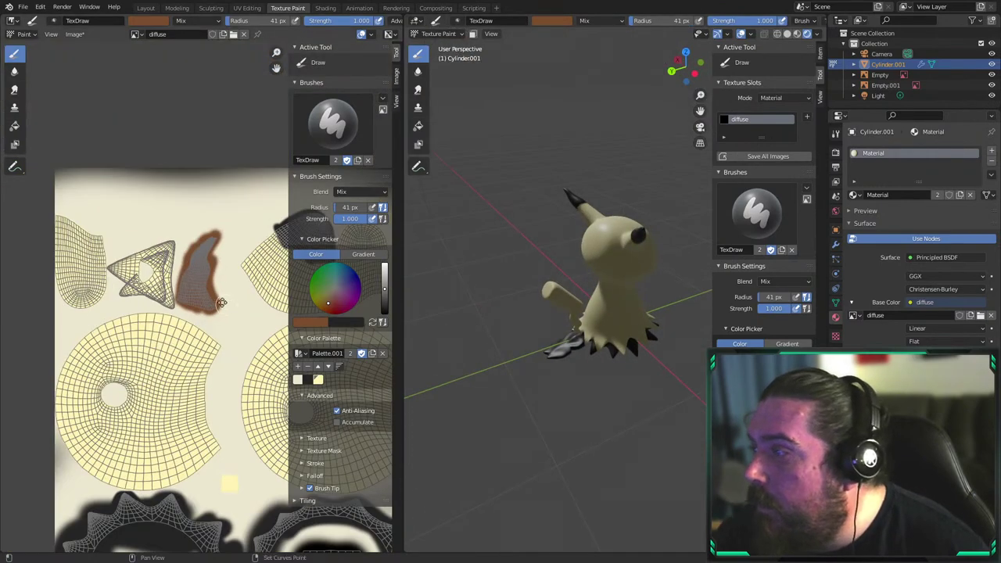
pyautogui.moveTo(222, 303); pyautogui.dragTo(94, 244, button='middle')
pyautogui.moveTo(261, 251); pyautogui.dragTo(101, 268, button='middle')
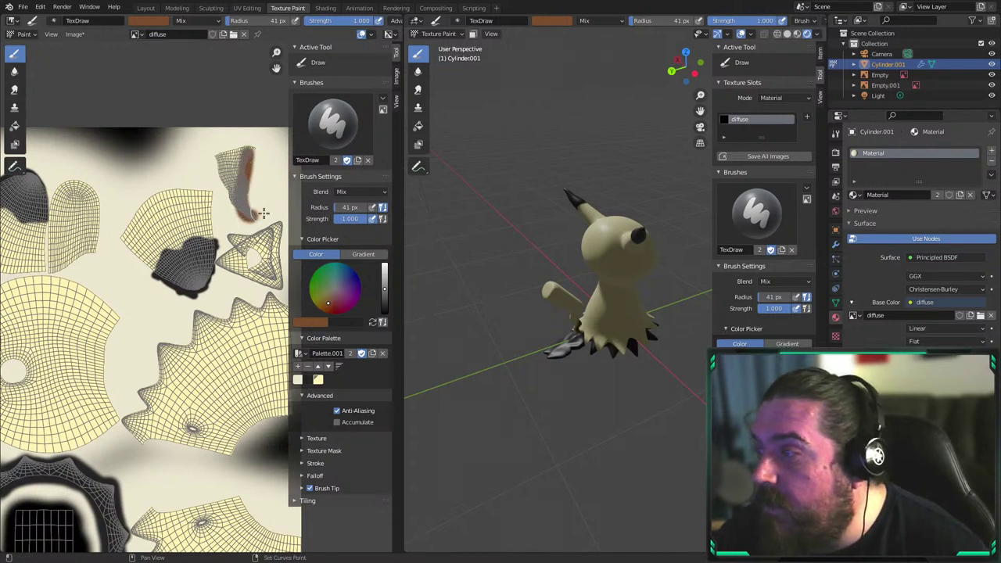
pyautogui.scroll(2, 263, 213)
pyautogui.moveTo(273, 199); pyautogui.dragTo(265, 323, button='middle')
pyautogui.moveTo(258, 291)
pyautogui.mouseDown()
pyautogui.moveTo(236, 224)
pyautogui.moveTo(227, 229)
pyautogui.mouseUp()
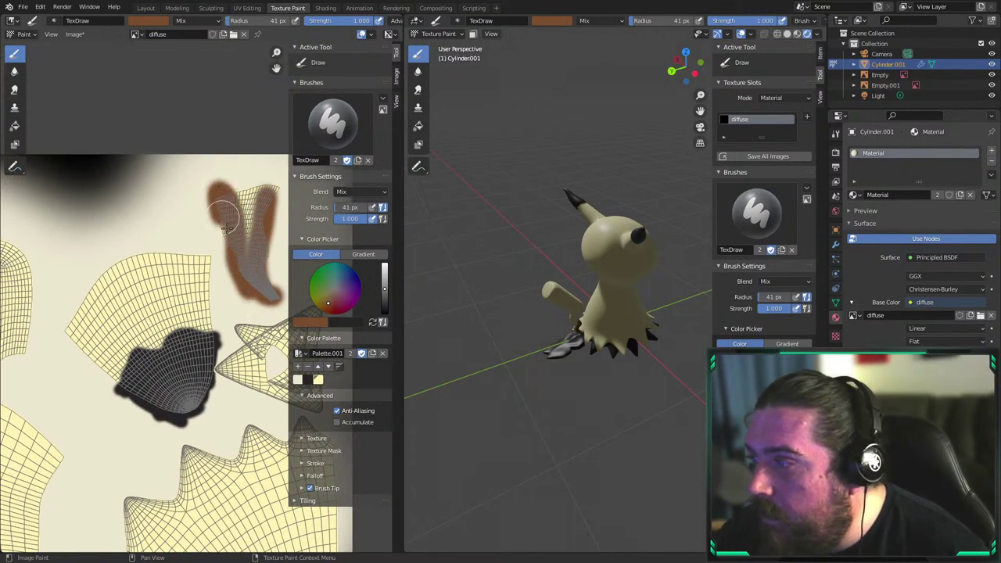
pyautogui.moveTo(273, 204); pyautogui.dragTo(270, 189)
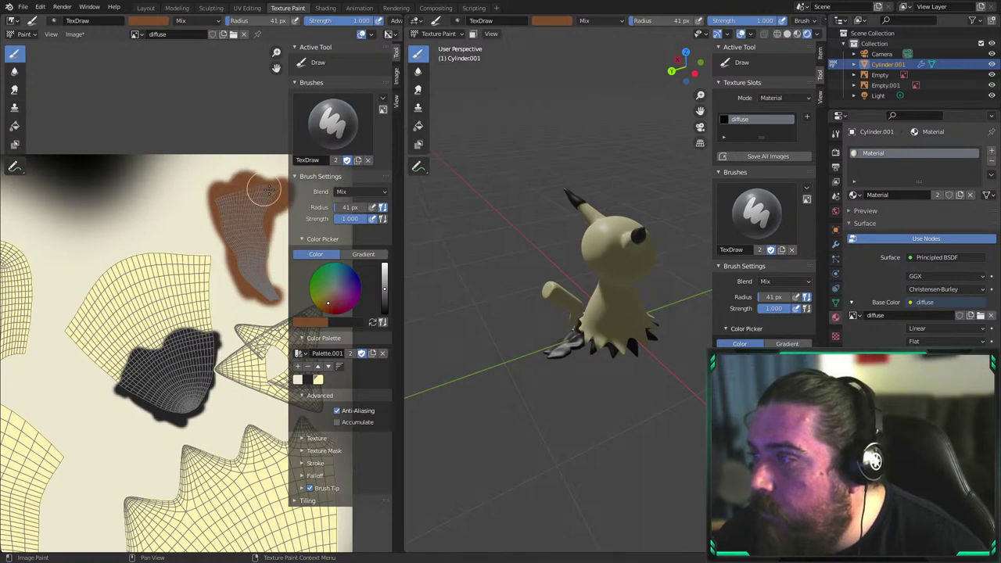
pyautogui.moveTo(261, 251); pyautogui.dragTo(267, 229)
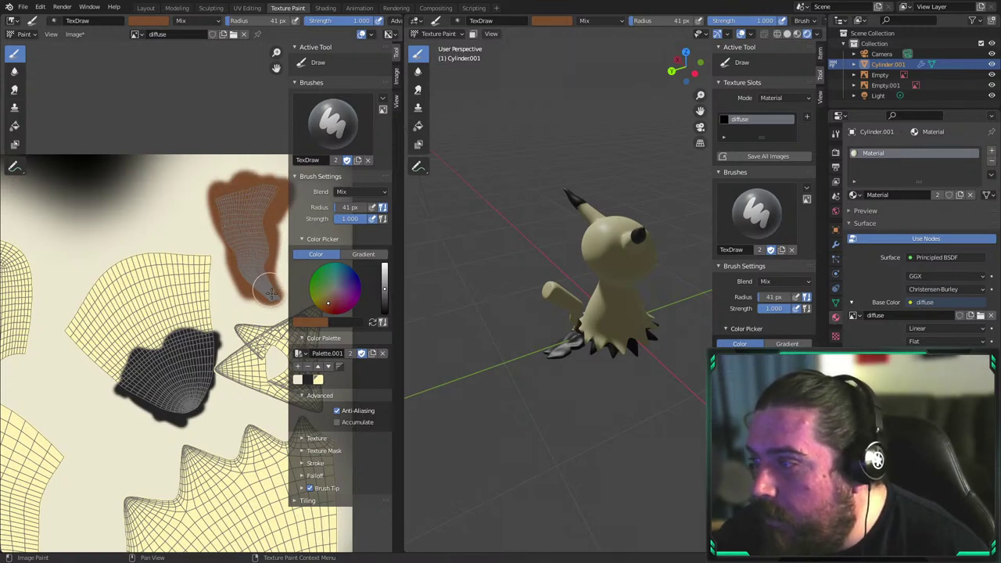
# Paint the rounded tail island at the texture's left edge fully brown
pyautogui.scroll(-2, 283, 237)
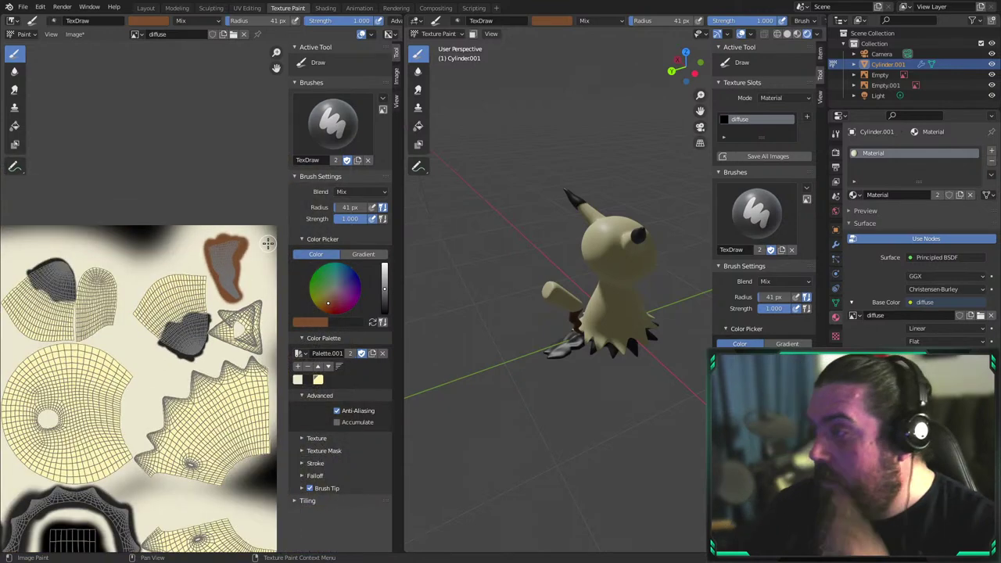
pyautogui.moveTo(118, 281); pyautogui.dragTo(104, 158, button='middle')
pyautogui.scroll(-3, 105, 157)
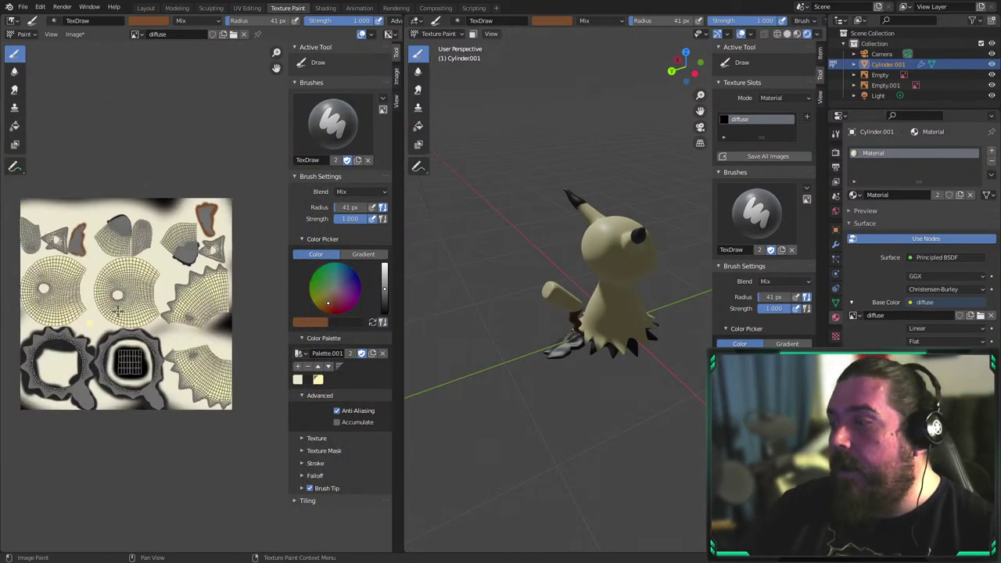
pyautogui.moveTo(103, 267); pyautogui.dragTo(163, 288, button='middle')
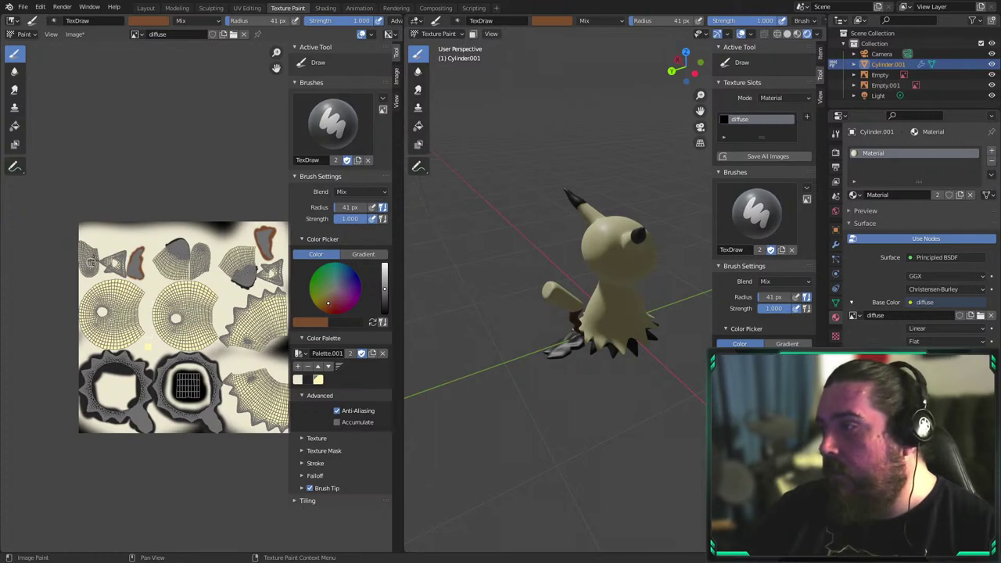
pyautogui.scroll(5, 85, 251)
pyautogui.moveTo(78, 241); pyautogui.dragTo(300, 310, button='middle')
pyautogui.scroll(2, 109, 252)
pyautogui.moveTo(109, 252); pyautogui.dragTo(288, 241, button='middle')
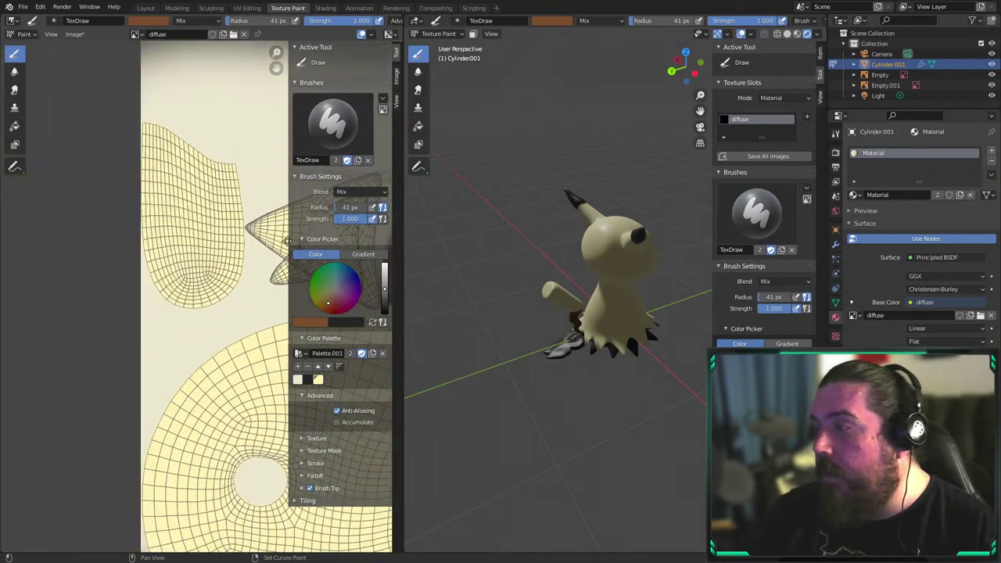
pyautogui.moveTo(154, 137); pyautogui.dragTo(138, 125)
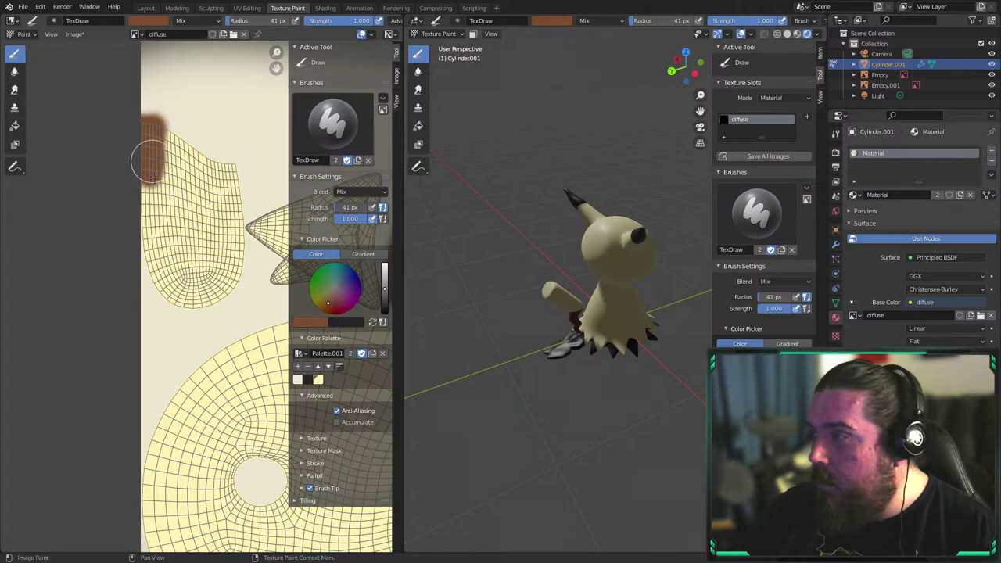
pyautogui.moveTo(152, 165)
pyautogui.mouseDown()
pyautogui.moveTo(153, 239)
pyautogui.moveTo(141, 219)
pyautogui.moveTo(160, 305)
pyautogui.moveTo(233, 249)
pyautogui.moveTo(218, 151)
pyautogui.moveTo(235, 249)
pyautogui.moveTo(219, 263)
pyautogui.moveTo(157, 130)
pyautogui.moveTo(221, 243)
pyautogui.moveTo(198, 288)
pyautogui.moveTo(162, 183)
pyautogui.mouseUp()
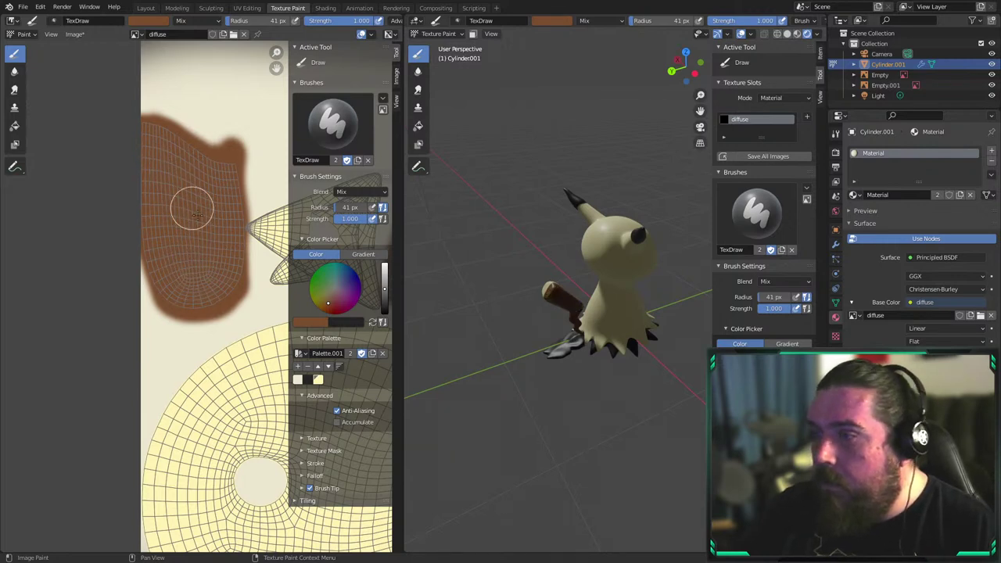
# Outline the rounded tail island beside the black-tipped ear island in brown and cover the narrow border facing the ear
pyautogui.scroll(-4, 195, 215)
pyautogui.scroll(4, 222, 231)
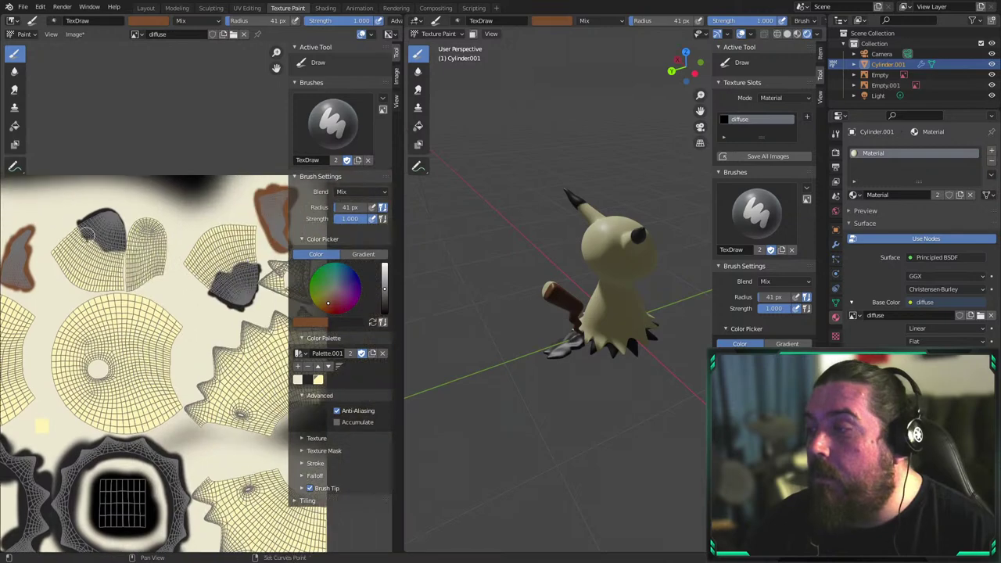
pyautogui.moveTo(238, 336)
pyautogui.mouseDown()
pyautogui.moveTo(217, 196)
pyautogui.moveTo(161, 223)
pyautogui.moveTo(160, 356)
pyautogui.moveTo(227, 336)
pyautogui.mouseUp()
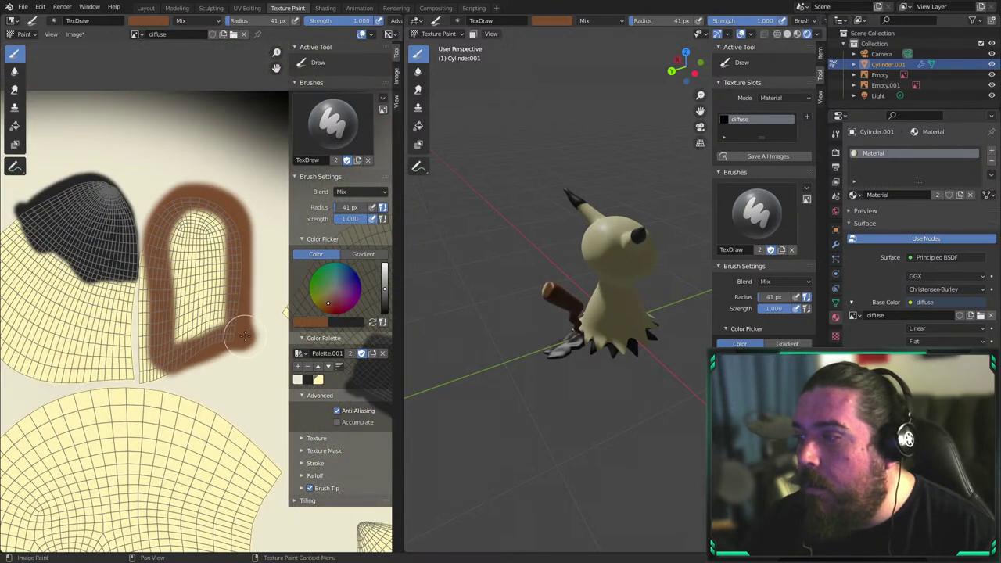
pyautogui.scroll(4, 204, 281)
pyautogui.scroll(4, 196, 252)
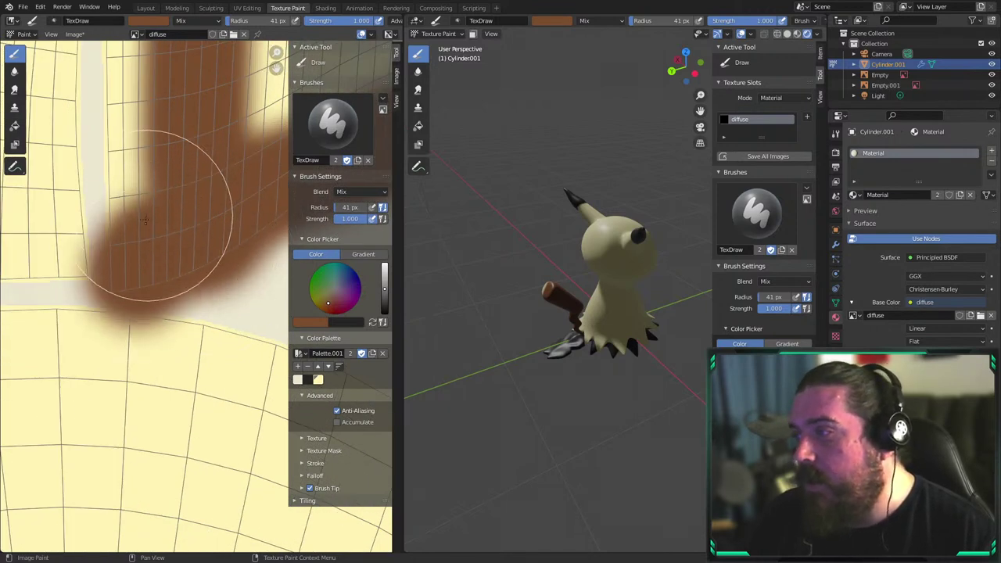
pyautogui.moveTo(147, 216); pyautogui.dragTo(162, 77)
pyautogui.moveTo(157, 132); pyautogui.dragTo(177, 348, button='middle')
pyautogui.moveTo(175, 261); pyautogui.dragTo(202, 140)
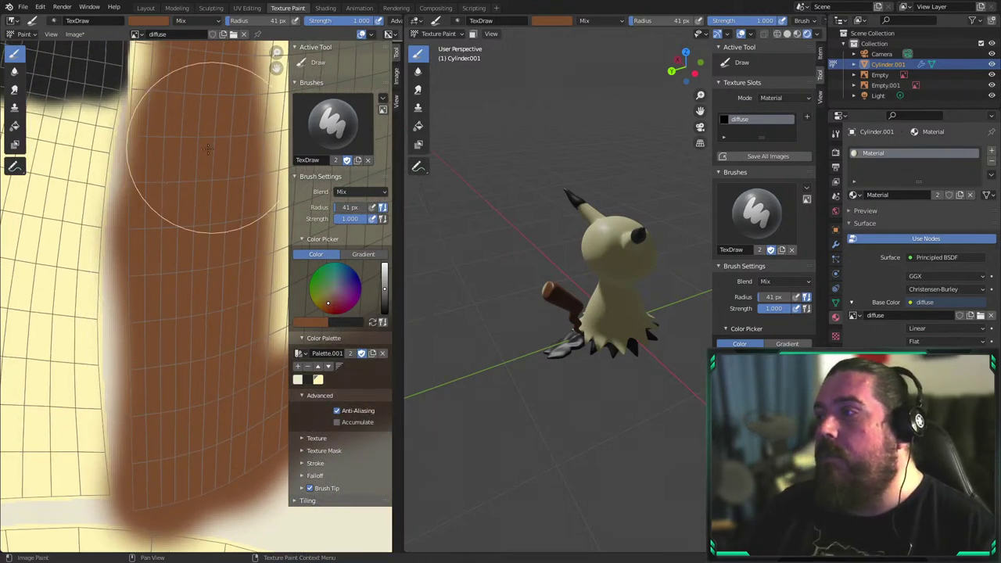
pyautogui.moveTo(192, 192); pyautogui.dragTo(213, 369, button='middle')
pyautogui.moveTo(219, 416); pyautogui.dragTo(211, 140)
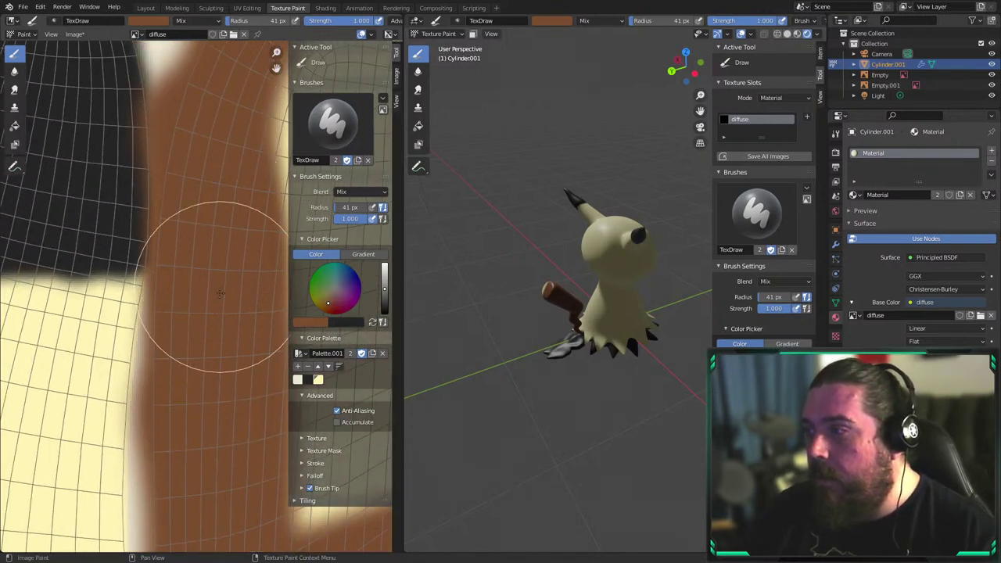
# Fill the remaining yellow interior of the outlined tail island with brown
pyautogui.keyDown('shift'); pyautogui.moveTo(224, 299); pyautogui.dragTo(90, 262, button='middle'); pyautogui.keyUp('shift')
pyautogui.scroll(-3, 90, 262)
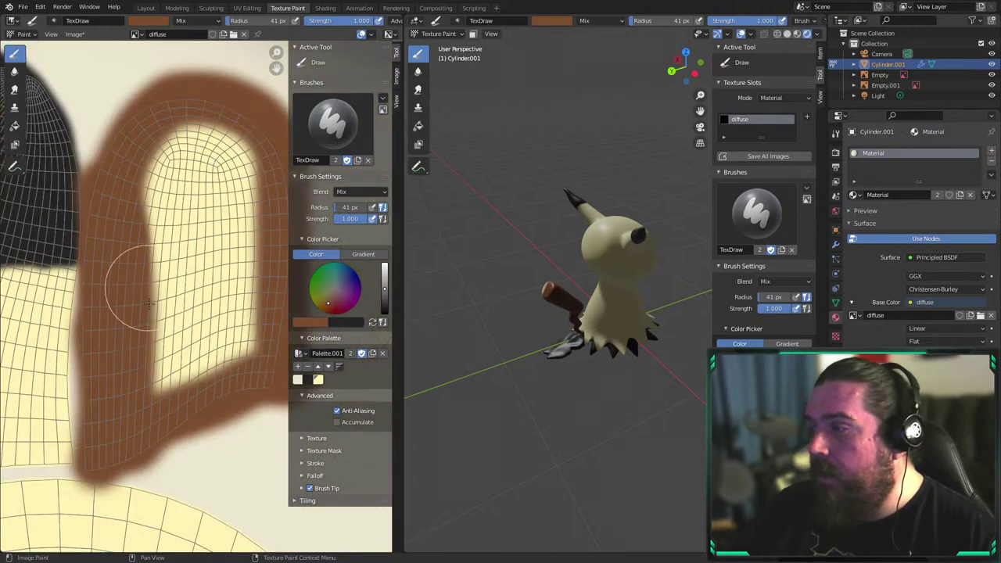
pyautogui.moveTo(168, 344)
pyautogui.mouseDown()
pyautogui.moveTo(253, 336)
pyautogui.moveTo(161, 352)
pyautogui.moveTo(216, 127)
pyautogui.moveTo(241, 217)
pyautogui.moveTo(163, 152)
pyautogui.moveTo(190, 279)
pyautogui.moveTo(183, 246)
pyautogui.moveTo(179, 310)
pyautogui.mouseUp()
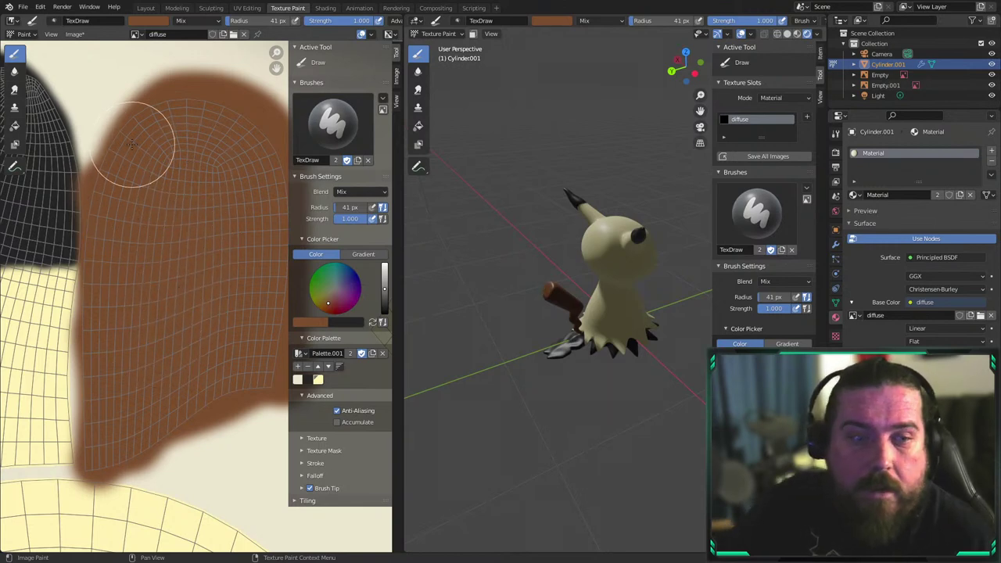
# Inspect the brown tail on the model from several angles and compare it with the reference artwork
pyautogui.scroll(-4, 187, 237)
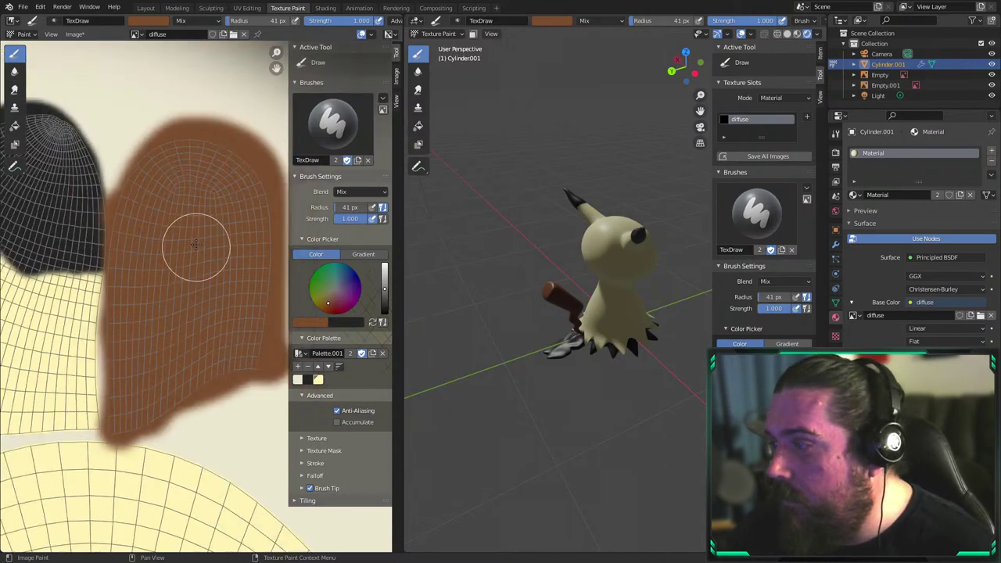
pyautogui.moveTo(592, 333); pyautogui.dragTo(532, 306, button='middle')
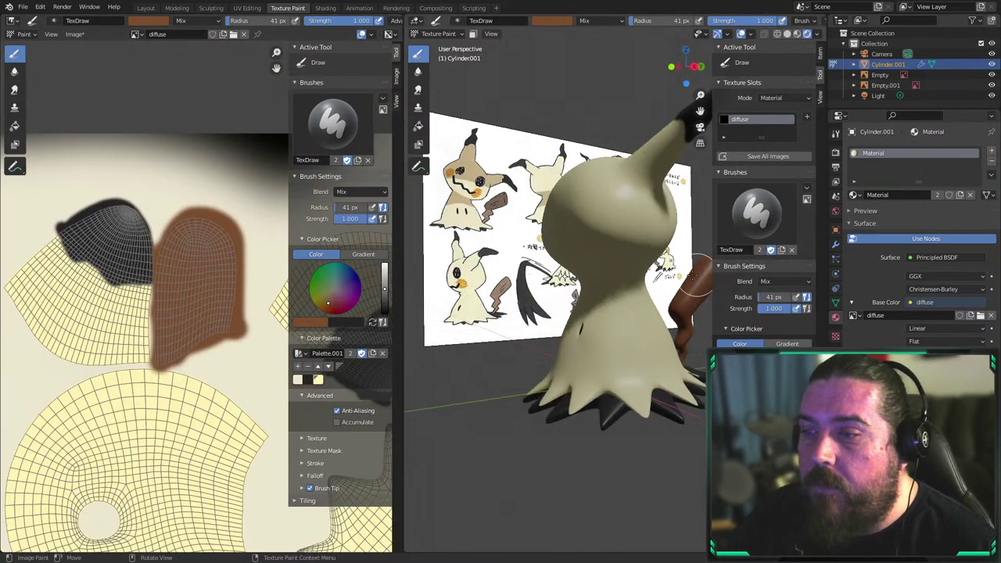
pyautogui.scroll(3, 513, 297)
pyautogui.moveTo(469, 301); pyautogui.dragTo(600, 302, button='middle')
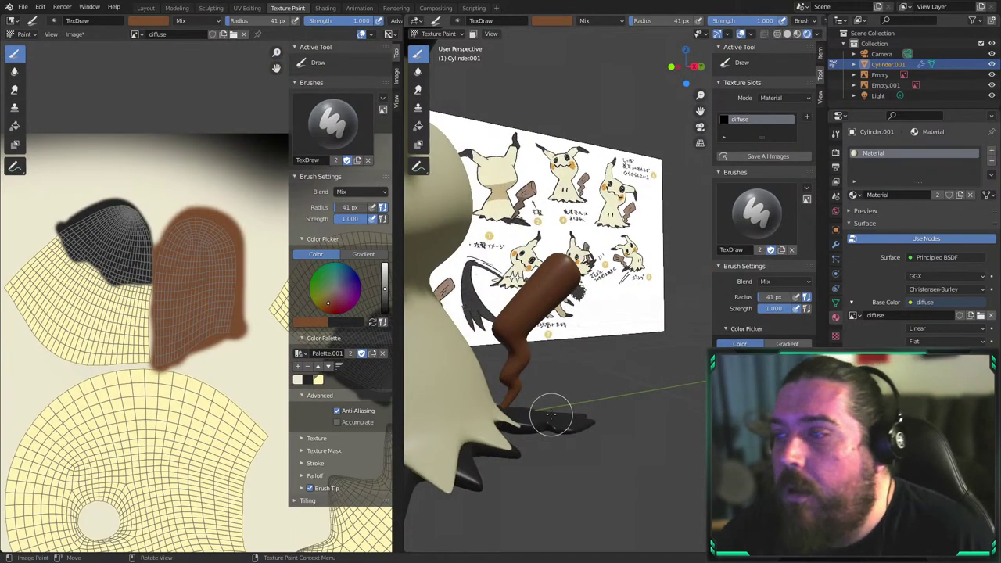
pyautogui.moveTo(607, 424); pyautogui.dragTo(586, 476, button='middle')
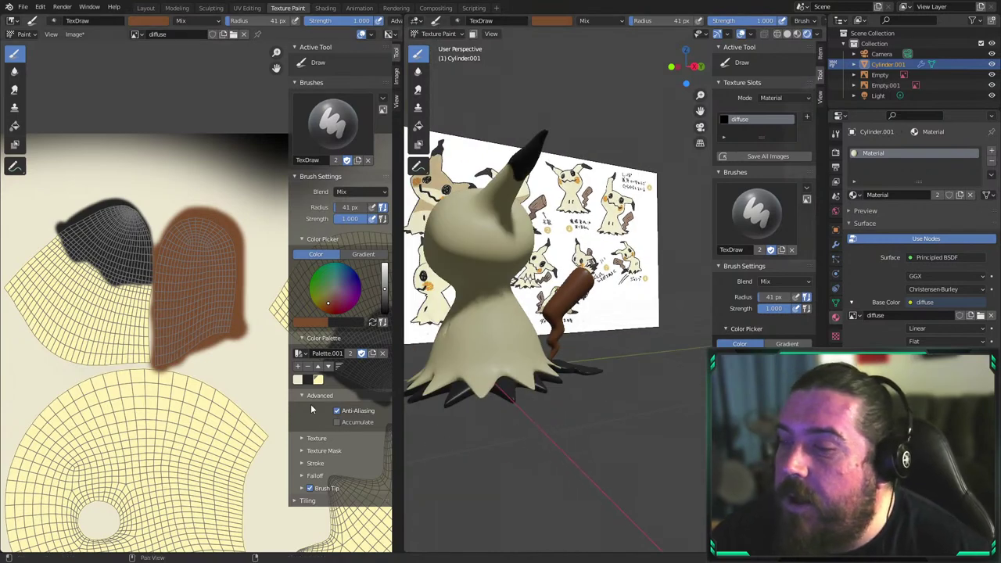
pyautogui.moveTo(501, 313); pyautogui.dragTo(509, 290, button='middle')
pyautogui.moveTo(643, 312); pyautogui.dragTo(578, 304, button='middle')
pyautogui.scroll(5, 605, 269)
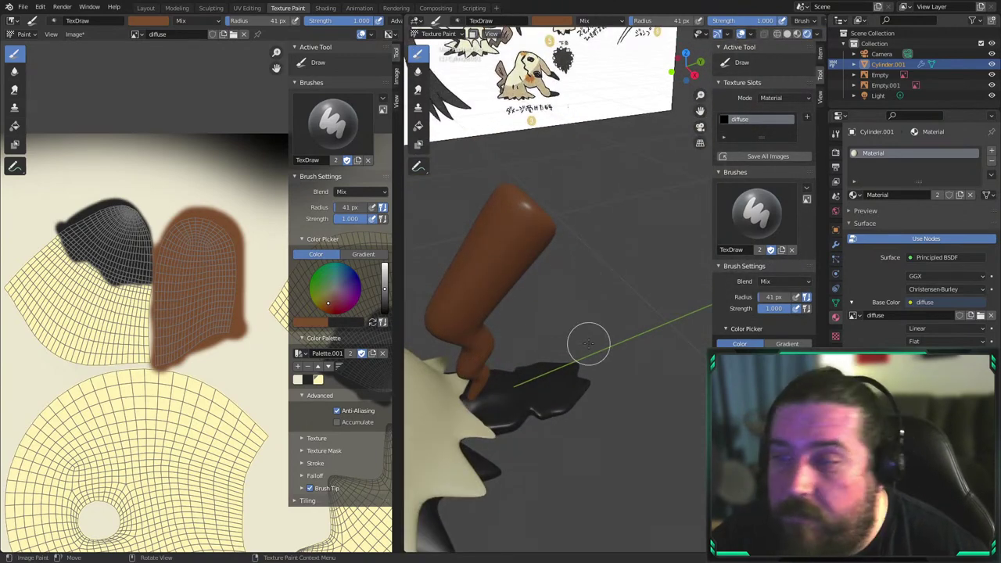
# Darken the Draw brush's brown and reduce its radius to 2 px
pyautogui.moveTo(384, 289); pyautogui.dragTo(384, 295)
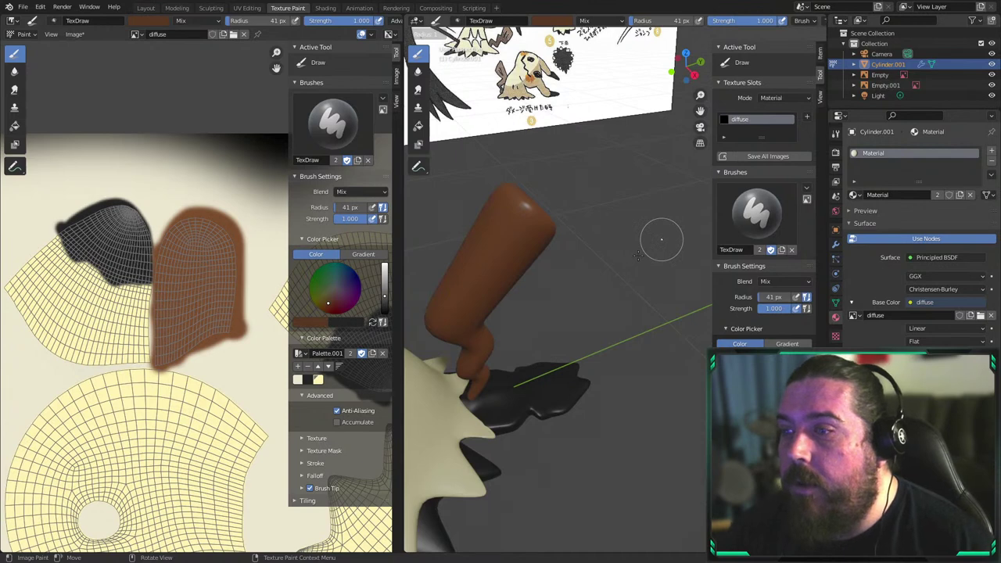
pyautogui.click(661, 240)
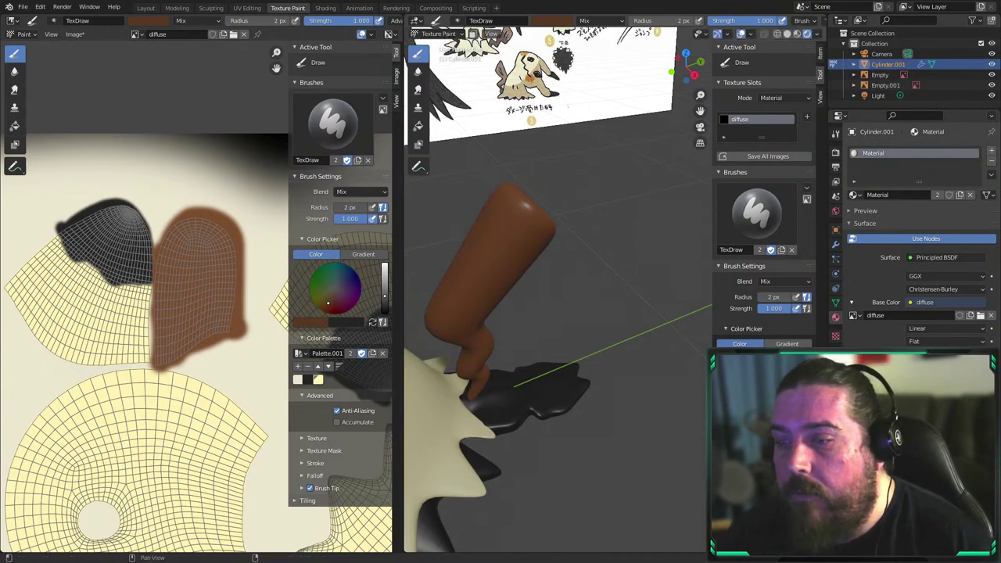
pyautogui.scroll(-2, 763, 234)
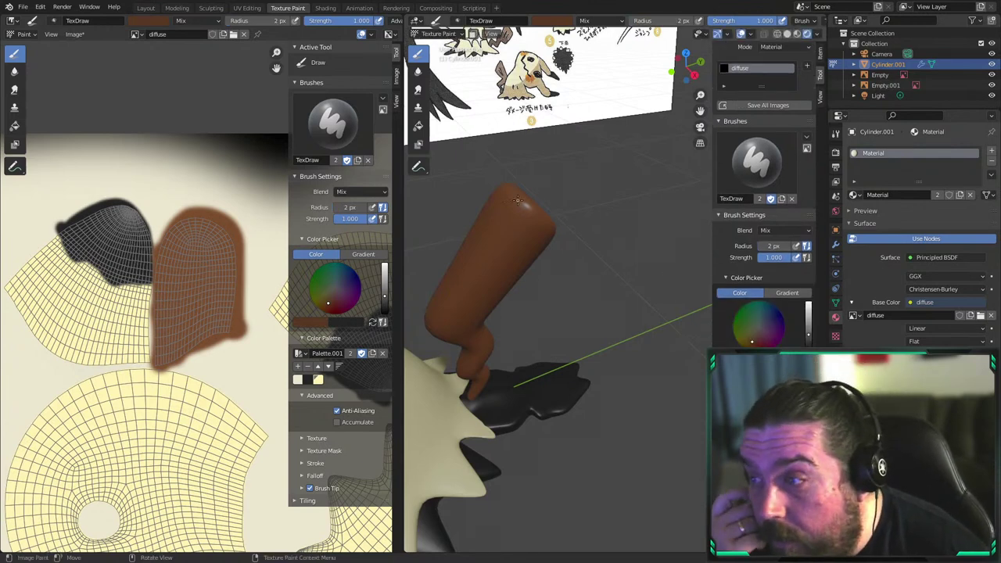
# Paint thin dark brown wood-grain lines along the tail's length and concentric growth rings on its blunt end
pyautogui.moveTo(513, 261); pyautogui.dragTo(526, 310, button='middle')
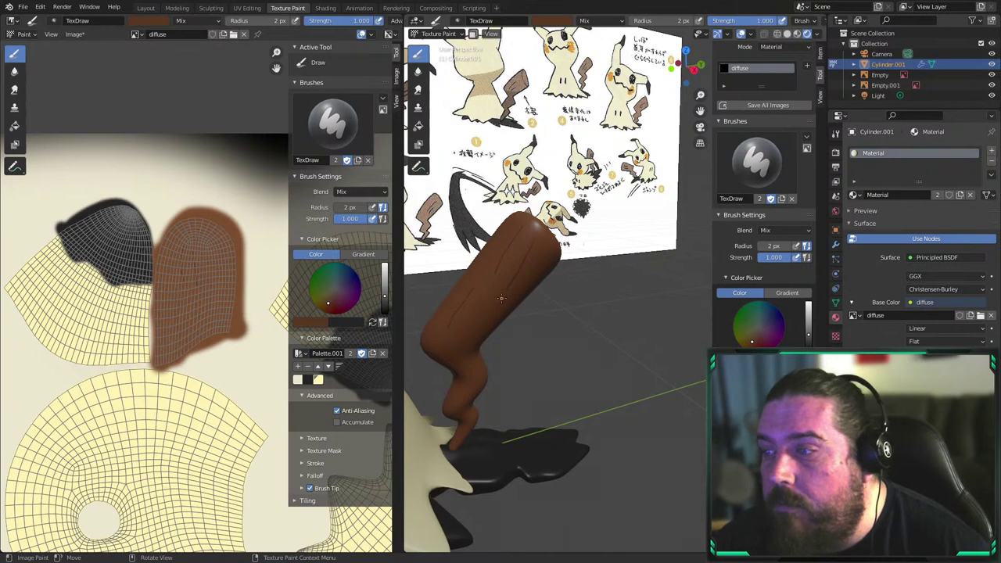
pyautogui.moveTo(487, 383); pyautogui.dragTo(496, 320, button='middle')
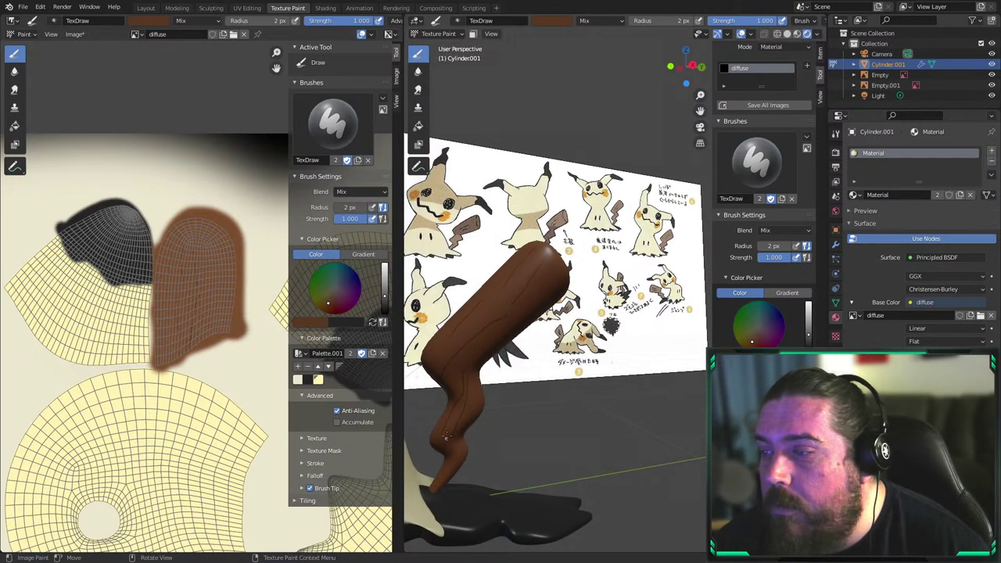
pyautogui.moveTo(434, 492); pyautogui.dragTo(649, 429, button='middle')
pyautogui.keyDown('ctrl'); pyautogui.moveTo(655, 305); pyautogui.dragTo(556, 352, button='middle'); pyautogui.keyUp('ctrl')
pyautogui.scroll(5, 593, 354)
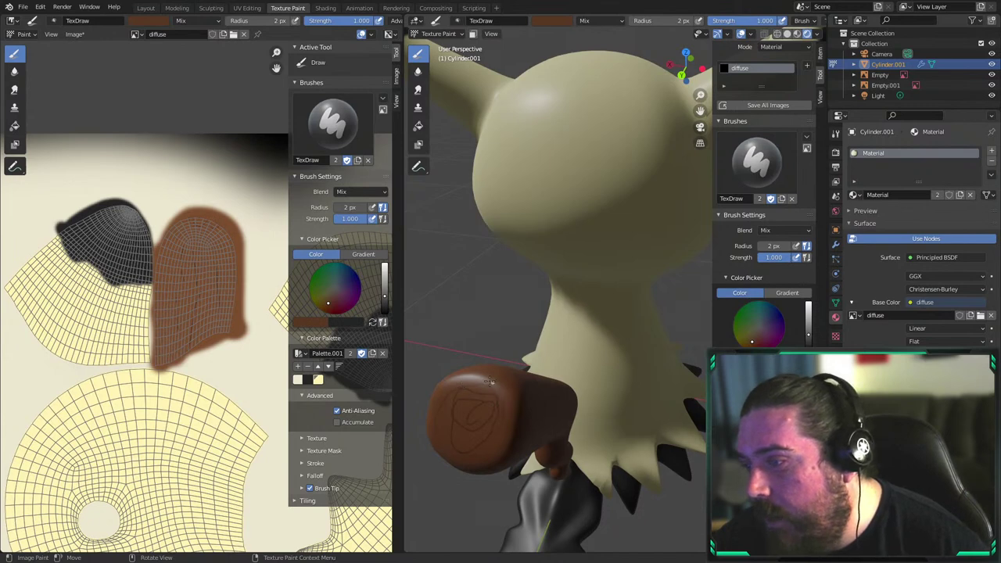
# Extend the dark brown wood-grain lines around the tail's remaining sides and down its zigzag base
pyautogui.moveTo(614, 445); pyautogui.dragTo(576, 460, button='middle')
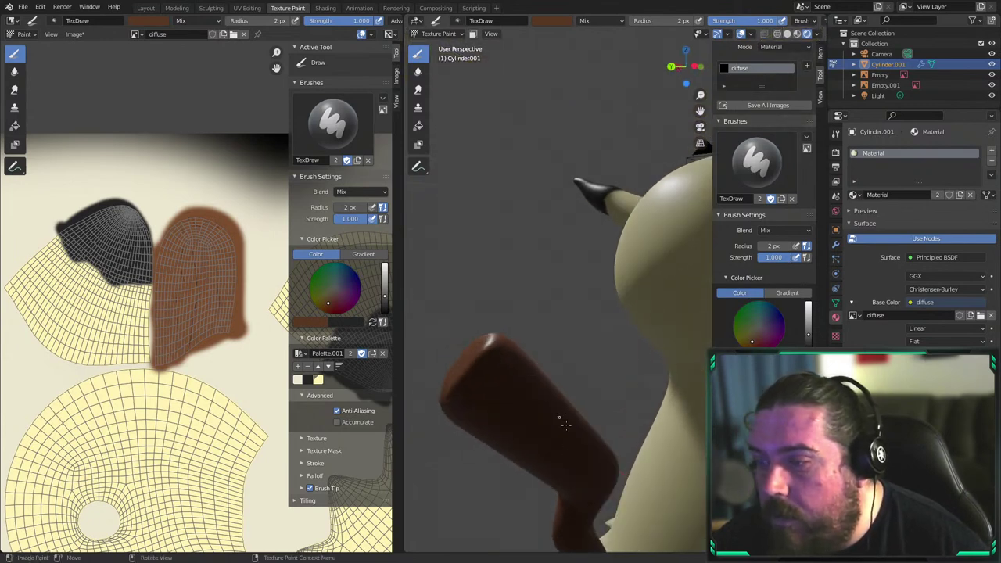
pyautogui.moveTo(567, 426); pyautogui.dragTo(576, 302, button='middle')
pyautogui.moveTo(637, 335); pyautogui.dragTo(693, 156, button='middle')
pyautogui.keyDown('shift'); pyautogui.moveTo(583, 360); pyautogui.dragTo(647, 174, button='middle'); pyautogui.keyUp('shift')
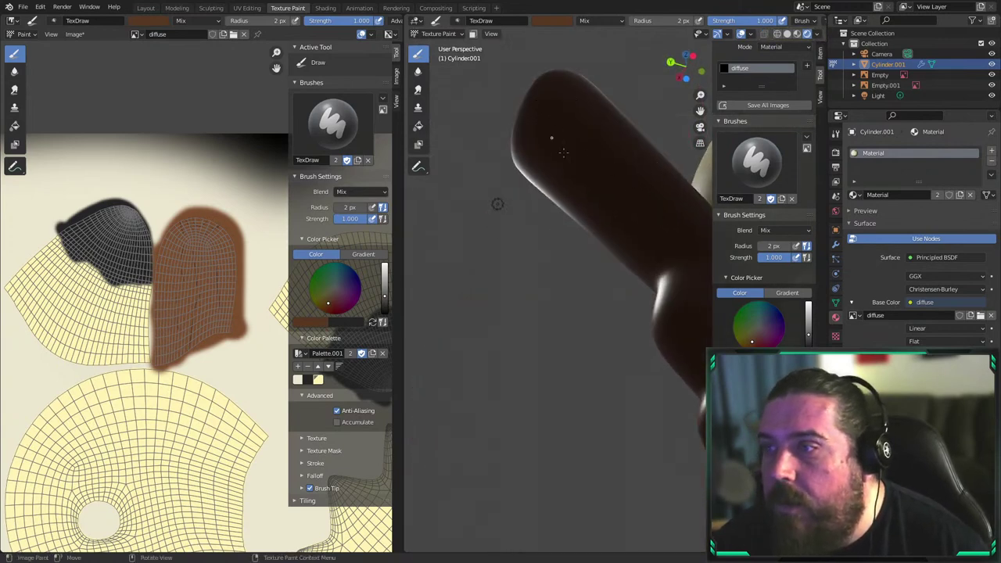
pyautogui.moveTo(627, 221); pyautogui.dragTo(613, 205, button='middle')
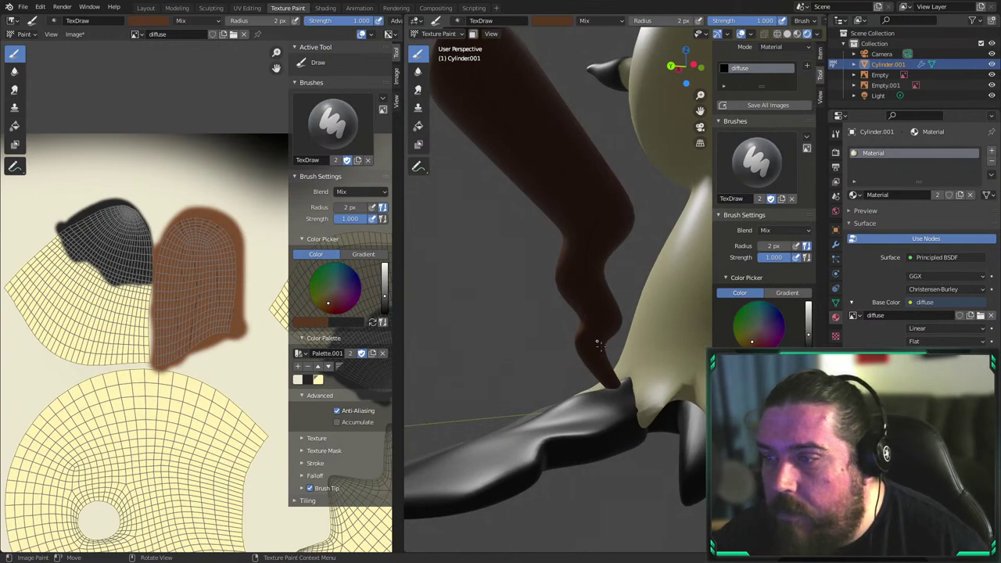
pyautogui.moveTo(597, 343); pyautogui.dragTo(654, 243, button='middle')
pyautogui.moveTo(634, 277); pyautogui.dragTo(628, 198, button='middle')
pyautogui.moveTo(572, 225); pyautogui.dragTo(623, 198, button='middle')
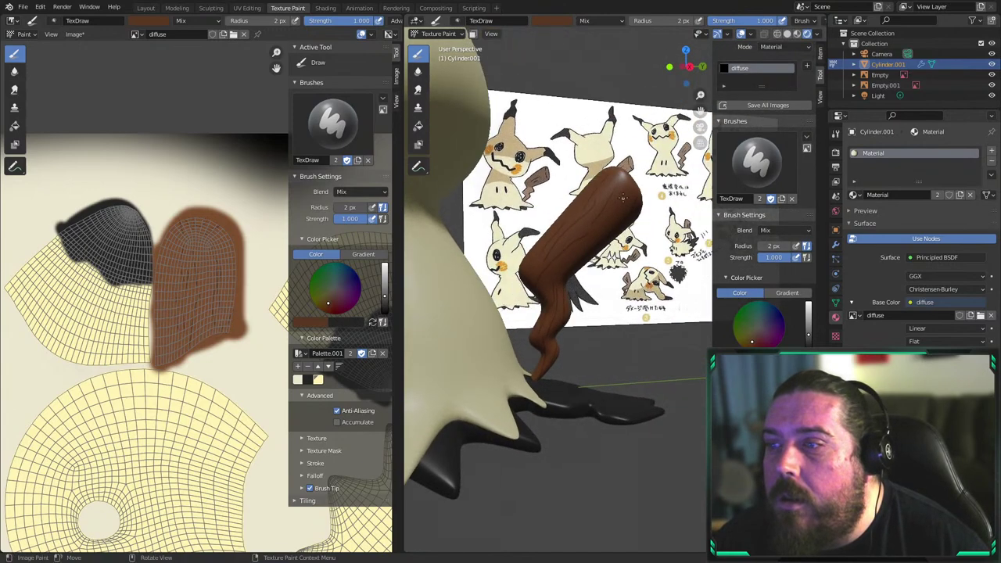
pyautogui.moveTo(566, 268); pyautogui.dragTo(574, 264, button='middle')
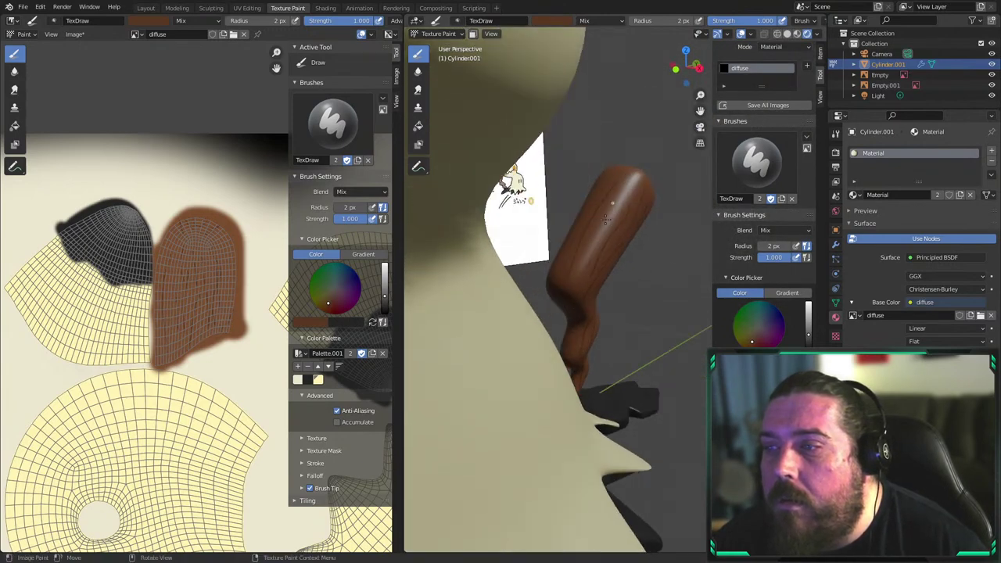
# Sample the body's pale yellow, enlarge the brush radius to 53 px and paint over the stray brown mark on the head
pyautogui.moveTo(605, 219); pyautogui.dragTo(564, 221, button='middle')
pyautogui.scroll(-2, 565, 221)
pyautogui.moveTo(501, 235); pyautogui.dragTo(584, 283, button='middle')
pyautogui.scroll(-5, 622, 264)
pyautogui.scroll(4, 500, 266)
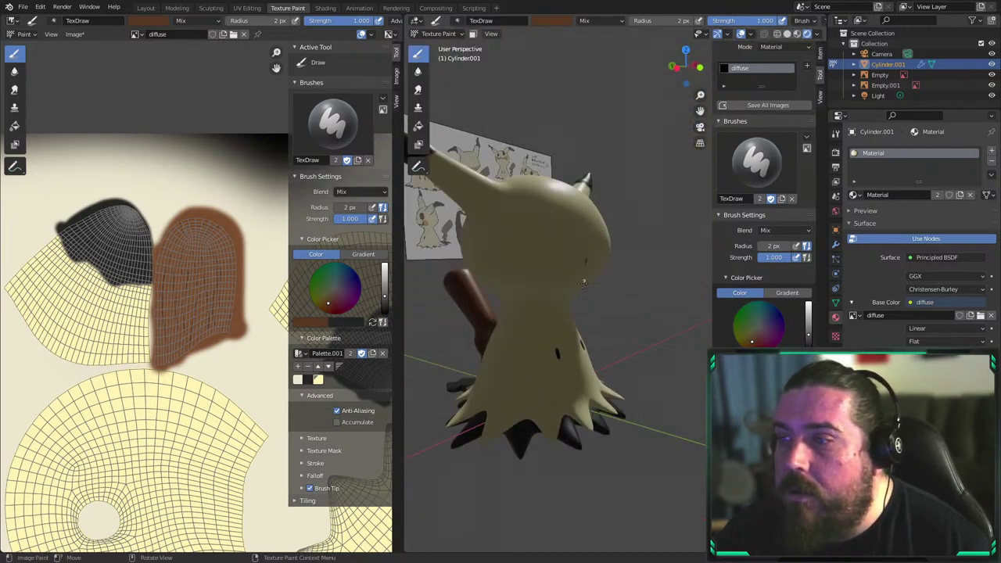
pyautogui.scroll(2, 584, 282)
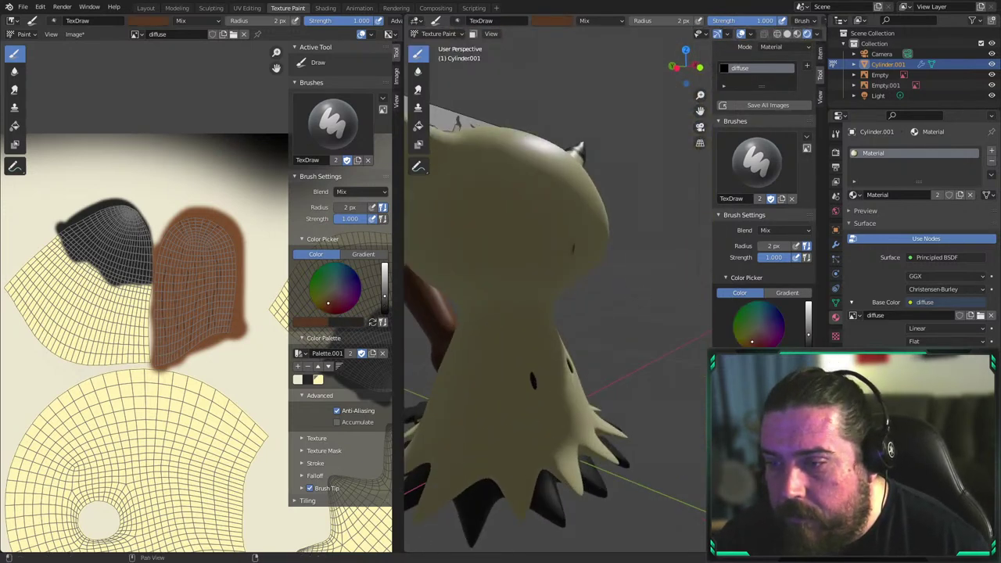
pyautogui.press('s')
pyautogui.press('f')
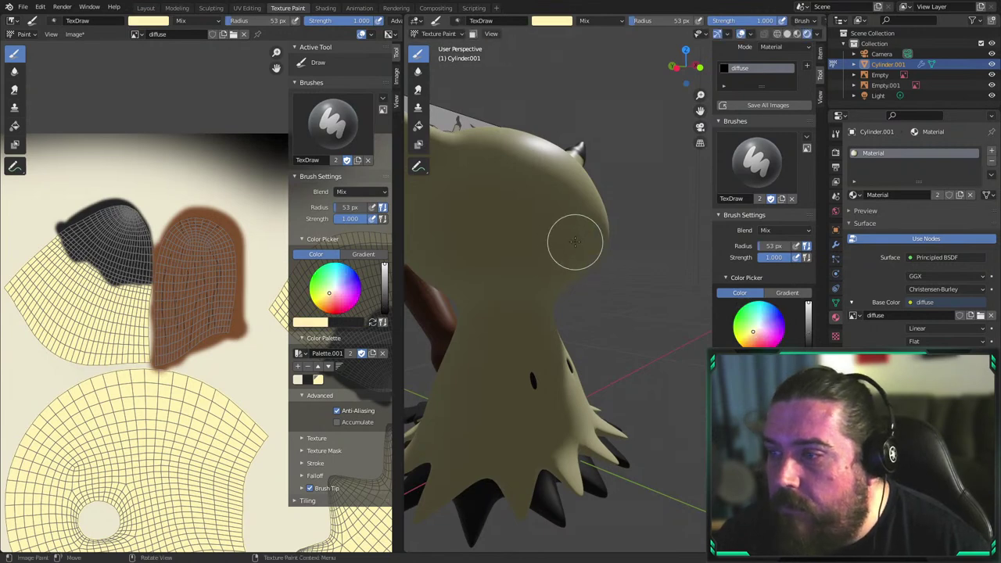
# Paint pale yellow over the thin seam line along the lower, yellow part of the ear
pyautogui.moveTo(642, 277); pyautogui.dragTo(541, 286, button='middle')
pyautogui.scroll(-2, 630, 279)
pyautogui.scroll(2, 540, 286)
pyautogui.moveTo(488, 262); pyautogui.dragTo(562, 314, button='middle')
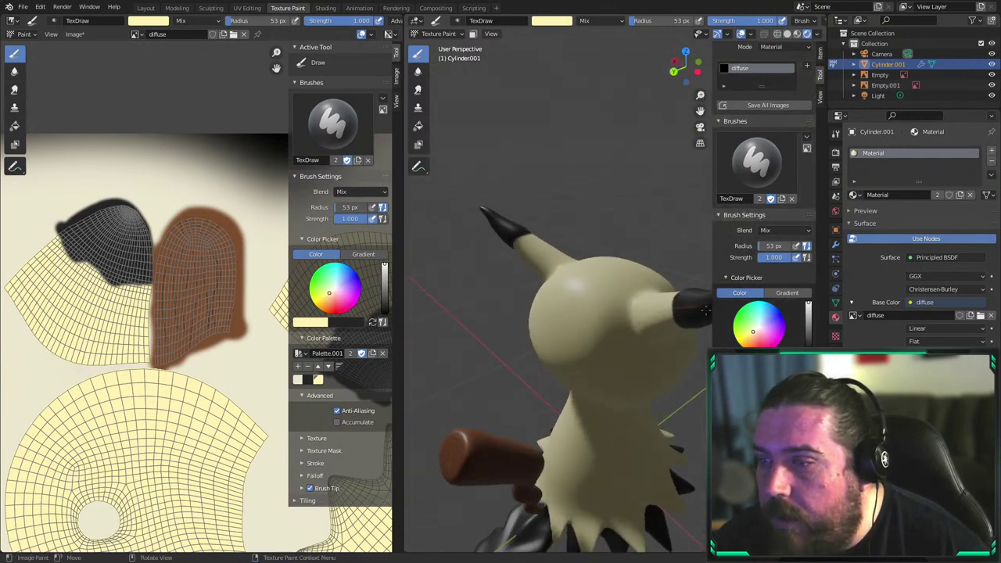
pyautogui.moveTo(587, 243); pyautogui.dragTo(638, 296, button='middle')
pyautogui.scroll(4, 594, 250)
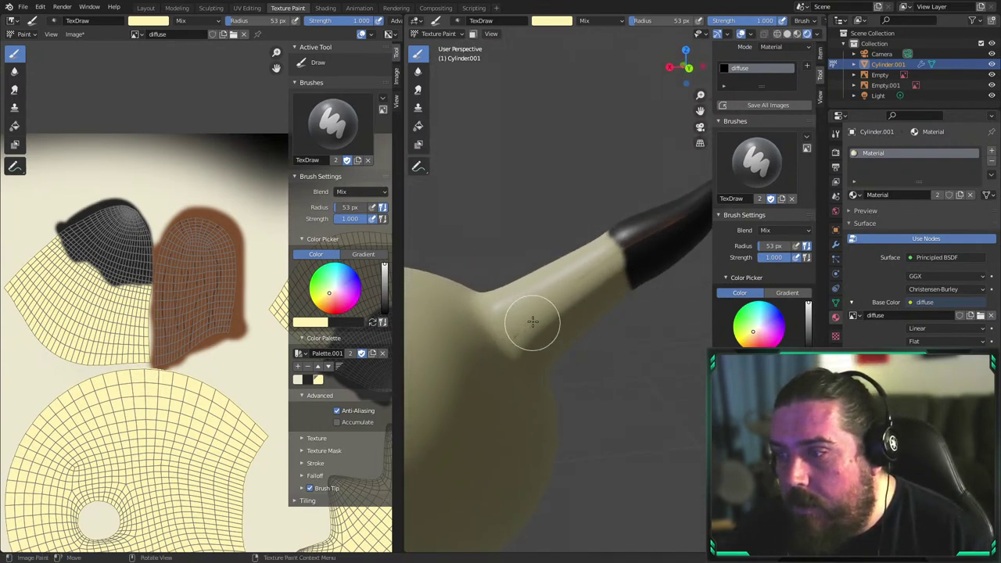
pyautogui.scroll(4, 587, 277)
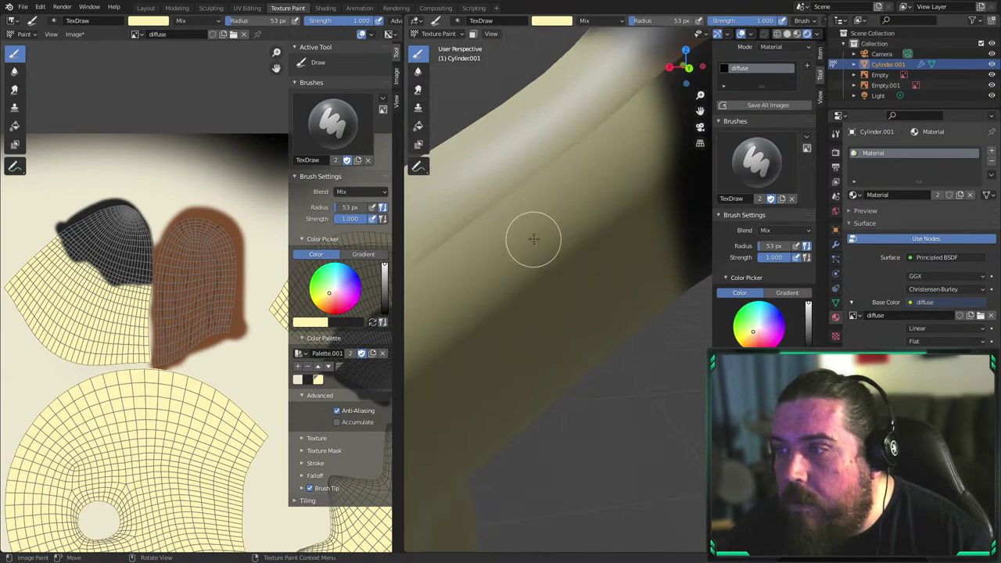
pyautogui.scroll(-3, 534, 239)
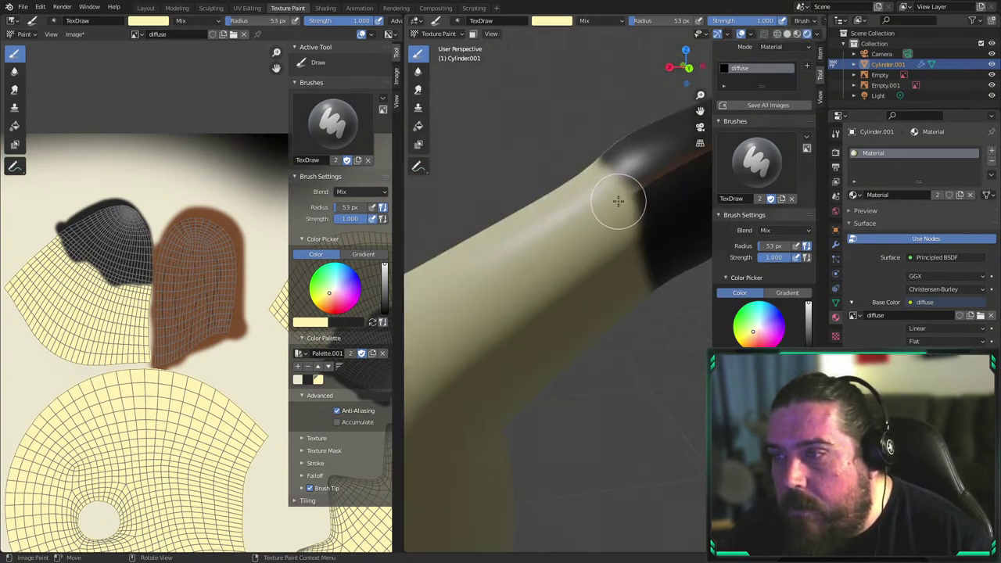
# Swap the brush color to black and paint over the brown seam line along the ear's black tip
pyautogui.keyDown('shift'); pyautogui.moveTo(617, 174); pyautogui.dragTo(501, 259, button='middle'); pyautogui.keyUp('shift')
pyautogui.keyDown('shift'); pyautogui.moveTo(561, 259); pyautogui.dragTo(643, 211, button='middle'); pyautogui.keyUp('shift')
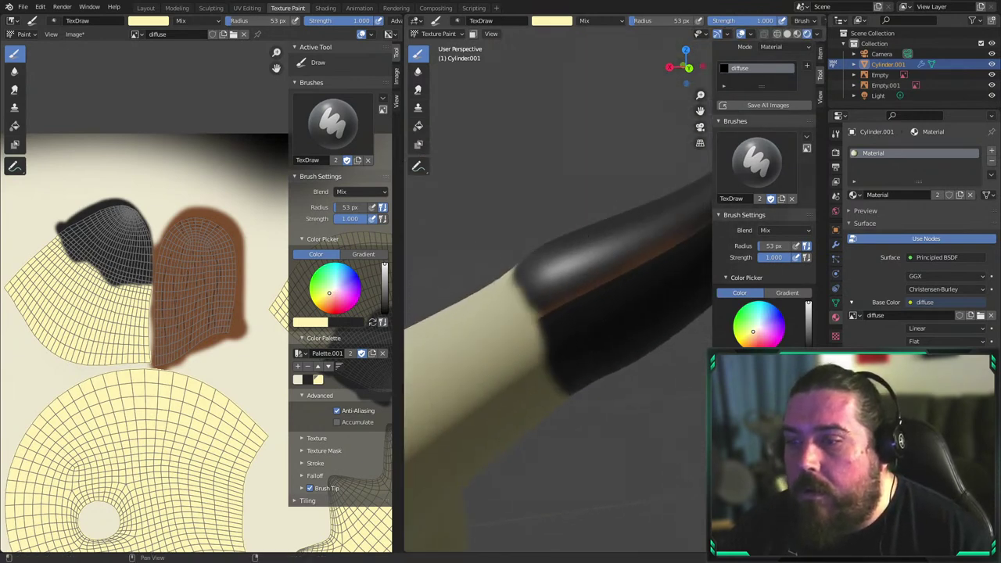
pyautogui.moveTo(575, 313); pyautogui.dragTo(655, 240)
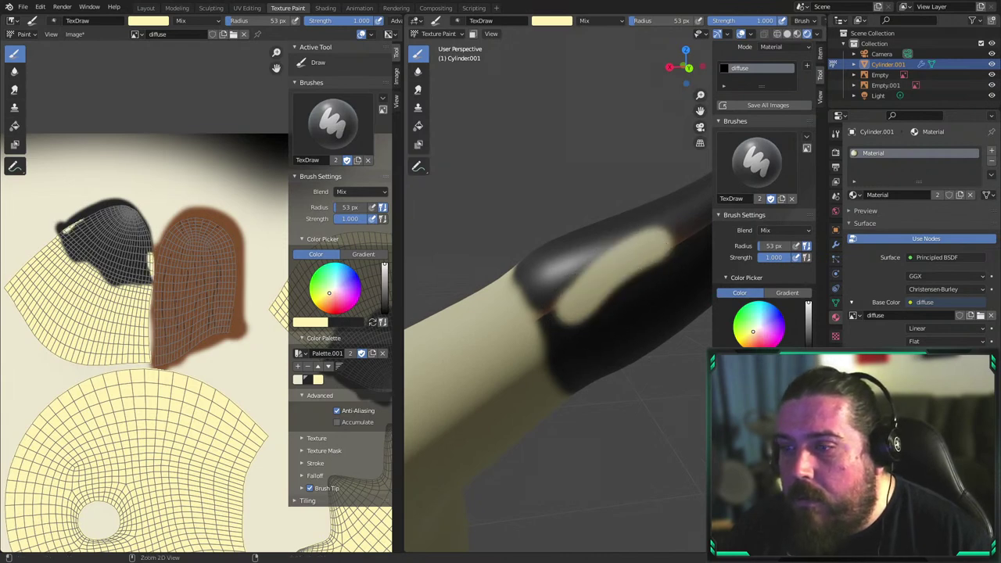
pyautogui.hotkey('ctrl', 'z')
pyautogui.press('x')
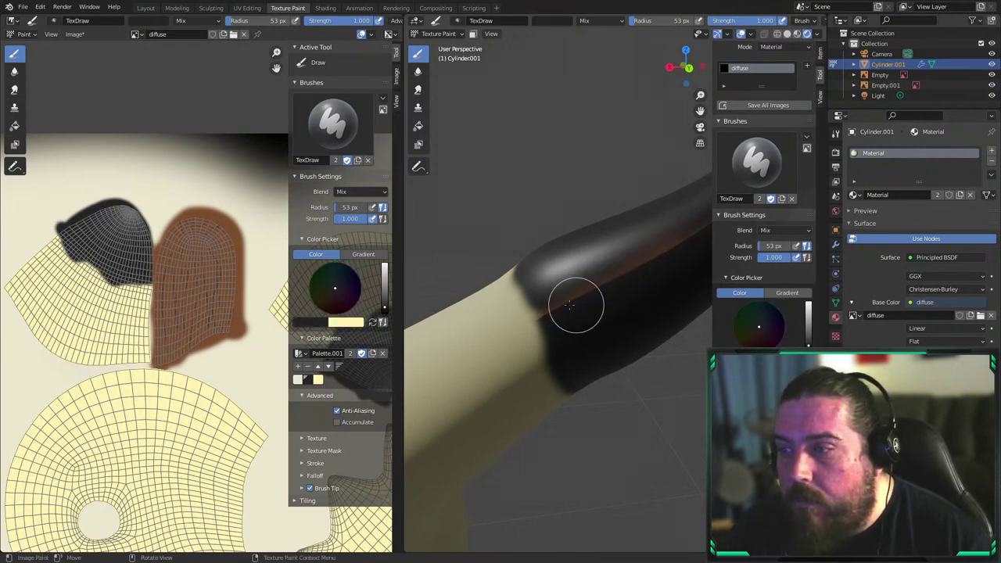
pyautogui.moveTo(680, 215)
pyautogui.keyDown('shift'); pyautogui.mouseDown(button='middle')
pyautogui.moveTo(568, 257)
pyautogui.moveTo(572, 268)
pyautogui.moveTo(608, 251)
pyautogui.mouseUp(button='middle'); pyautogui.keyUp('shift')
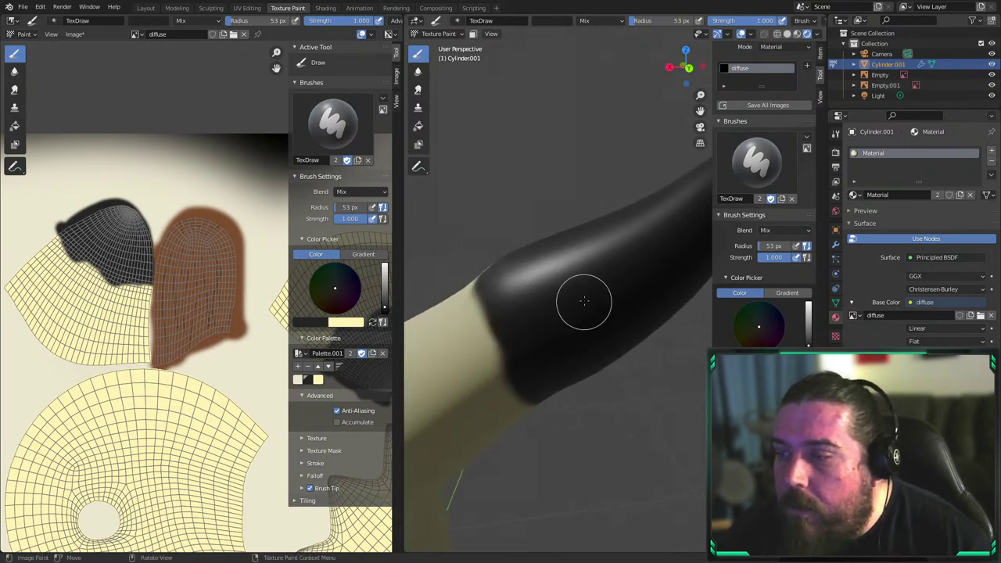
# Examine the reference artwork and compare its face and markings with the painted model
pyautogui.scroll(-5, 617, 293)
pyautogui.moveTo(489, 329); pyautogui.dragTo(787, 335, button='middle')
pyautogui.scroll(-9, 610, 299)
pyautogui.moveTo(594, 302); pyautogui.dragTo(822, 327, button='middle')
pyautogui.keyDown('shift'); pyautogui.moveTo(654, 319); pyautogui.dragTo(602, 329, button='middle'); pyautogui.keyUp('shift')
pyautogui.scroll(5, 599, 321)
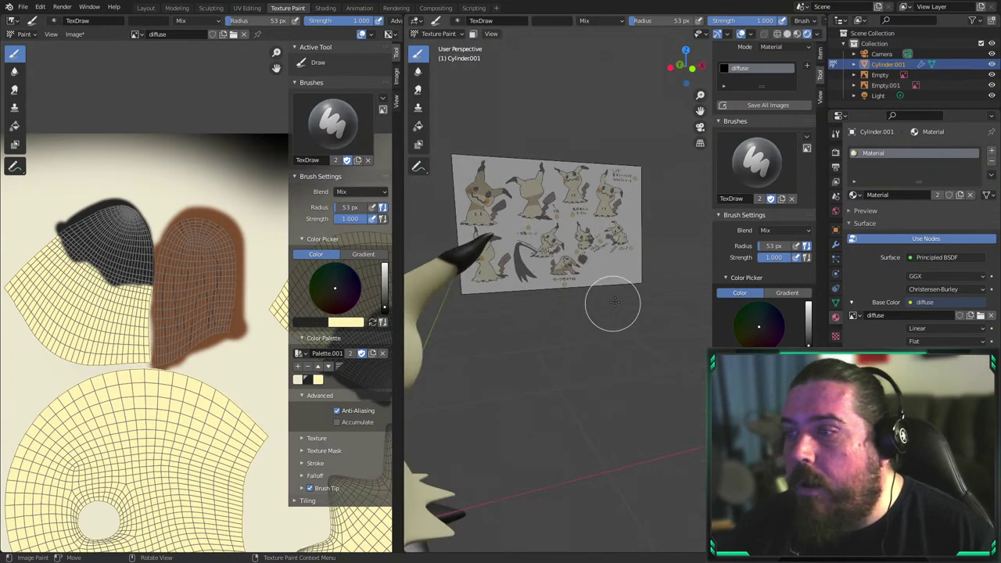
pyautogui.scroll(2, 616, 274)
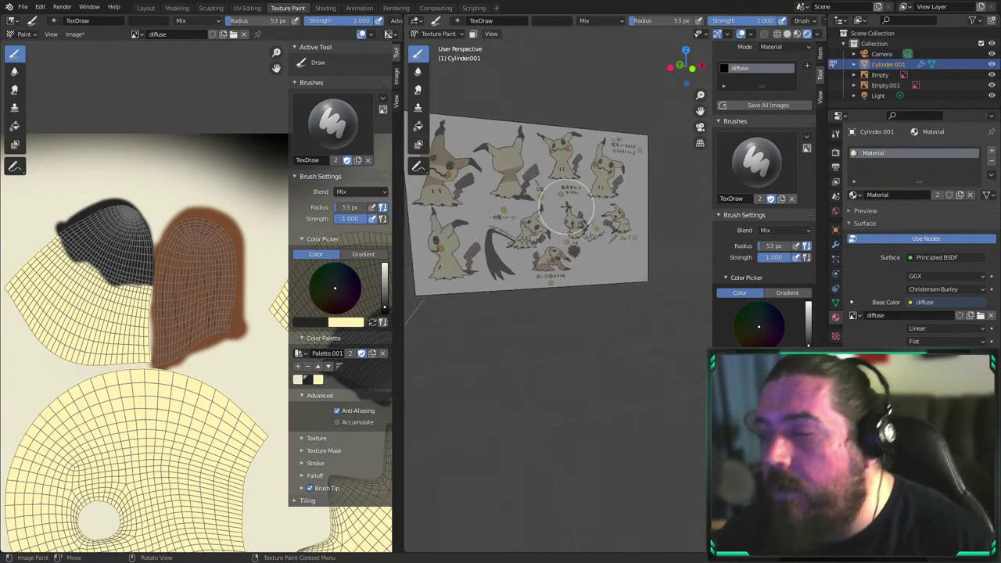
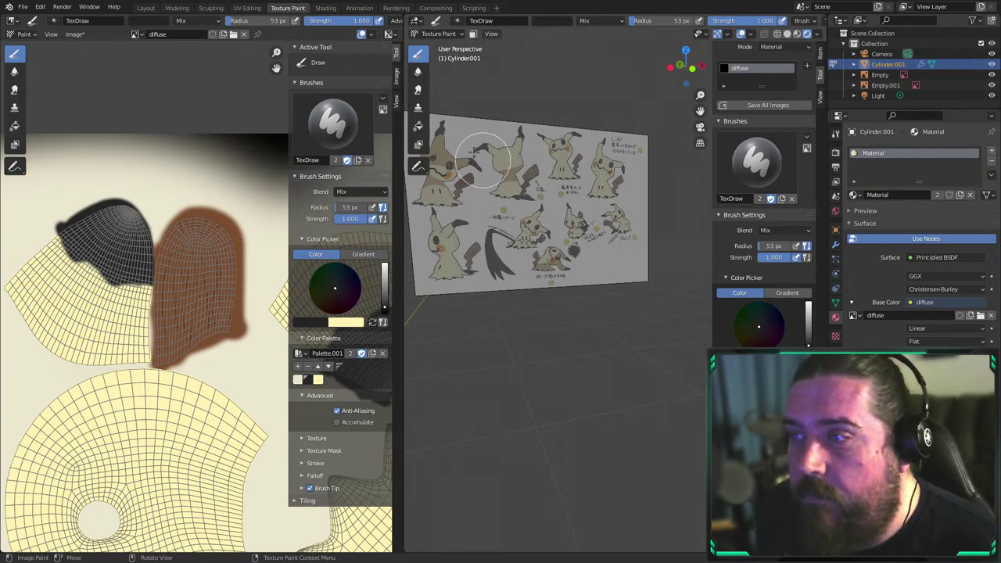
pyautogui.moveTo(595, 334)
pyautogui.mouseDown(button='middle')
pyautogui.moveTo(565, 306)
pyautogui.moveTo(536, 300)
pyautogui.moveTo(516, 315)
pyautogui.moveTo(506, 354)
pyautogui.moveTo(490, 362)
pyautogui.mouseUp(button='middle')
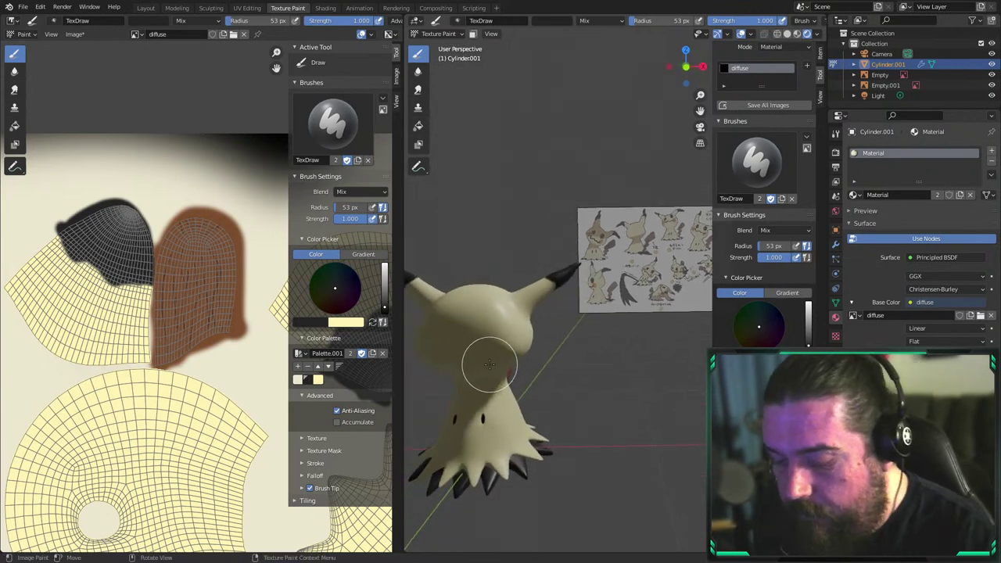
# Show the model in front orthographic view with Solid shading and frame the blank face
pyautogui.press('KP_1')
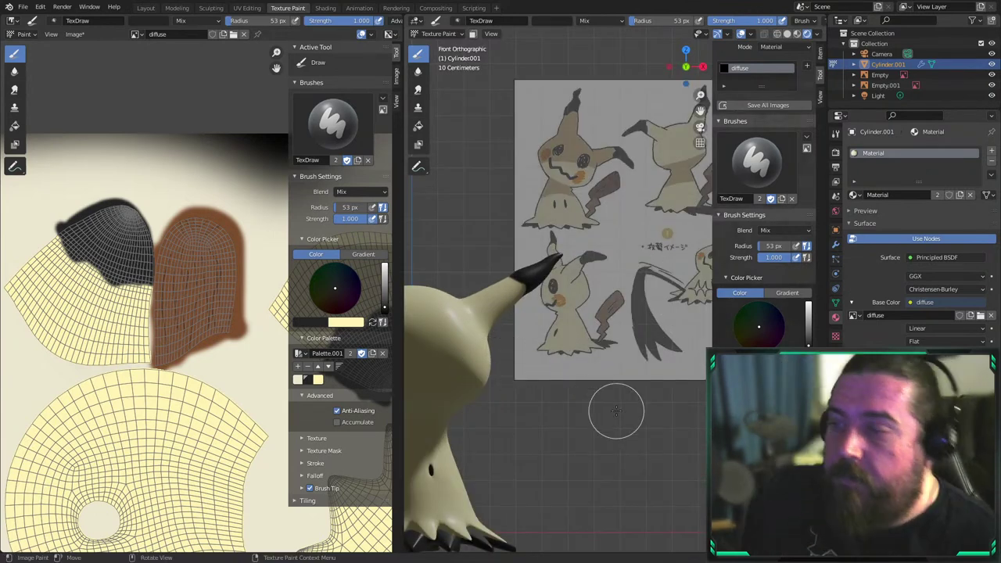
pyautogui.keyDown('shift'); pyautogui.moveTo(479, 337); pyautogui.dragTo(582, 269, button='middle'); pyautogui.keyUp('shift')
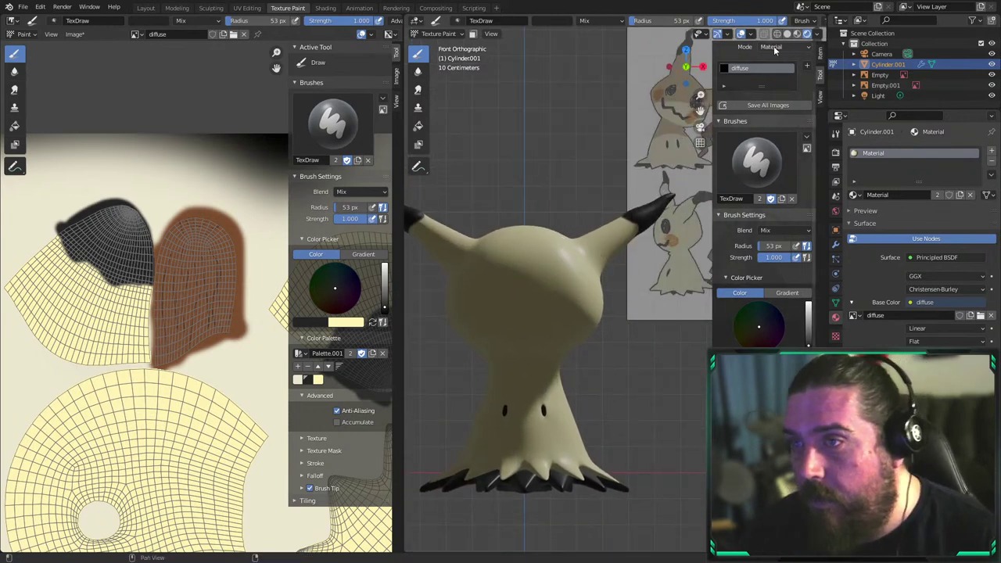
pyautogui.click(797, 34)
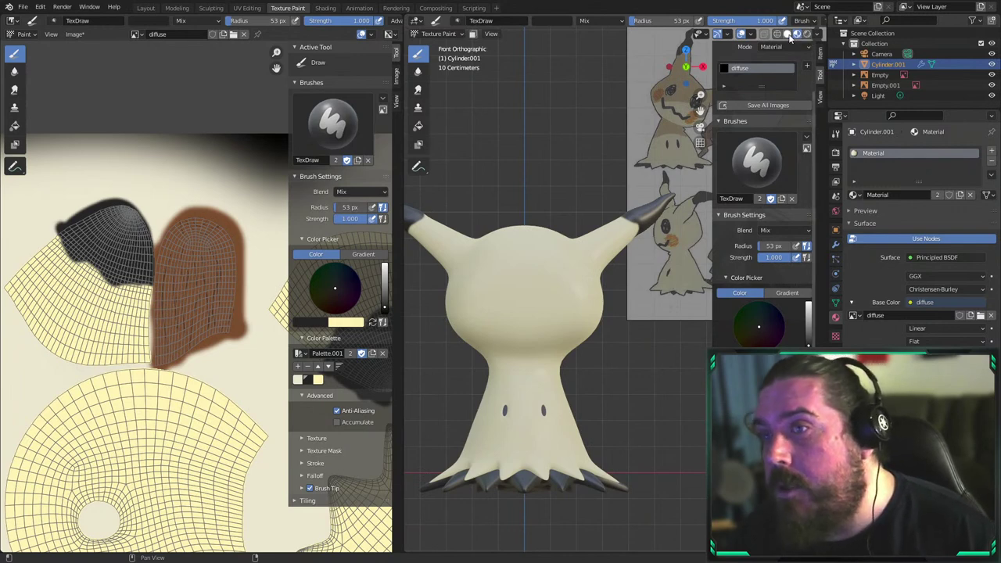
pyautogui.click(787, 33)
pyautogui.scroll(3, 568, 188)
pyautogui.keyDown('shift'); pyautogui.moveTo(531, 232); pyautogui.dragTo(632, 140, button='middle'); pyautogui.keyUp('shift')
pyautogui.moveTo(600, 188); pyautogui.dragTo(593, 226)
pyautogui.hotkey('ctrl', 'z')
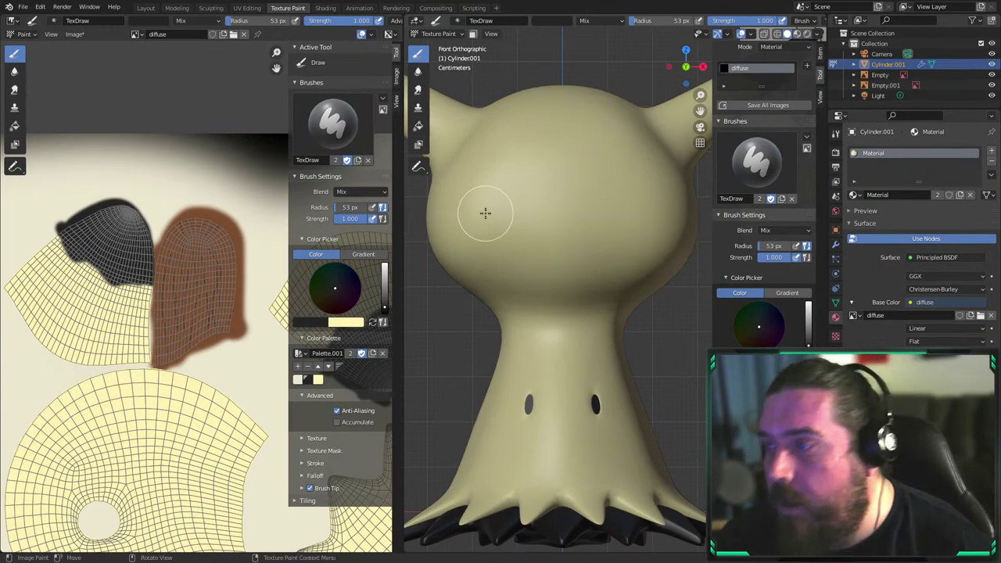
pyautogui.press('f')
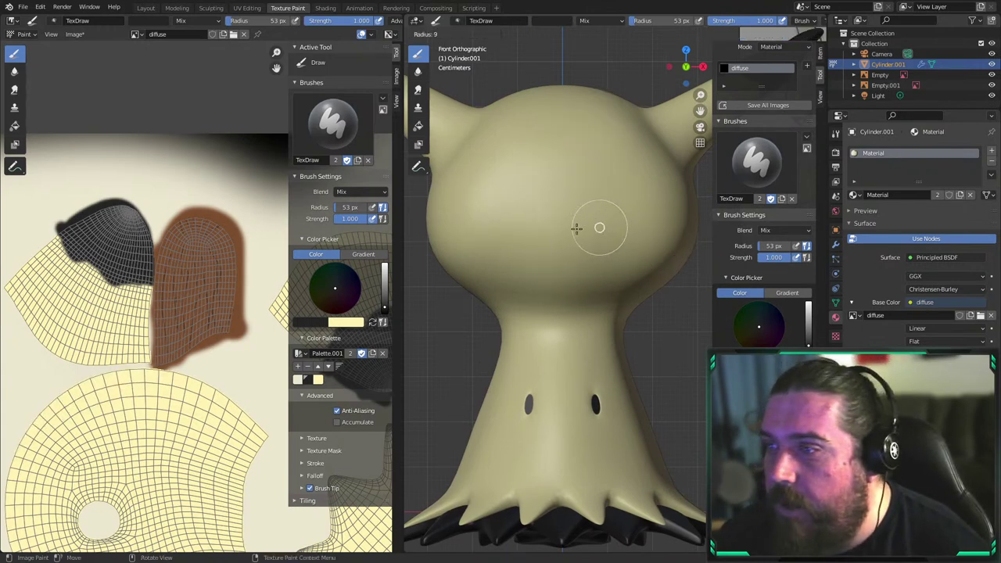
pyautogui.click(594, 228)
pyautogui.moveTo(496, 181); pyautogui.dragTo(536, 197)
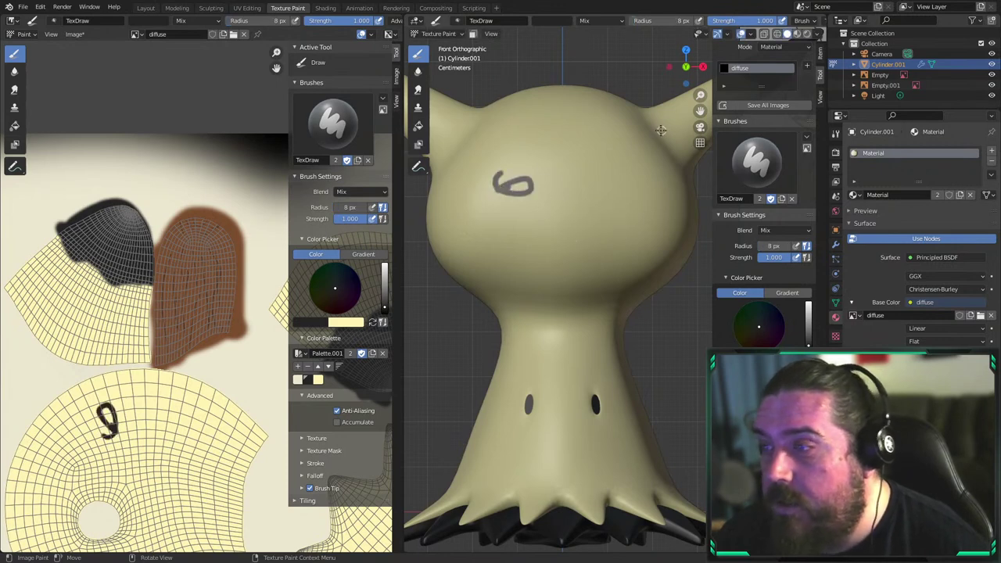
pyautogui.hotkey('ctrl', 'z')
# Set the brush radius to 5 px and try a small black scribbled eye on the viewer's left side of the face
pyautogui.keyDown('shift'); pyautogui.moveTo(644, 141); pyautogui.dragTo(659, 192, button='middle'); pyautogui.keyUp('shift')
pyautogui.scroll(-3, 661, 192)
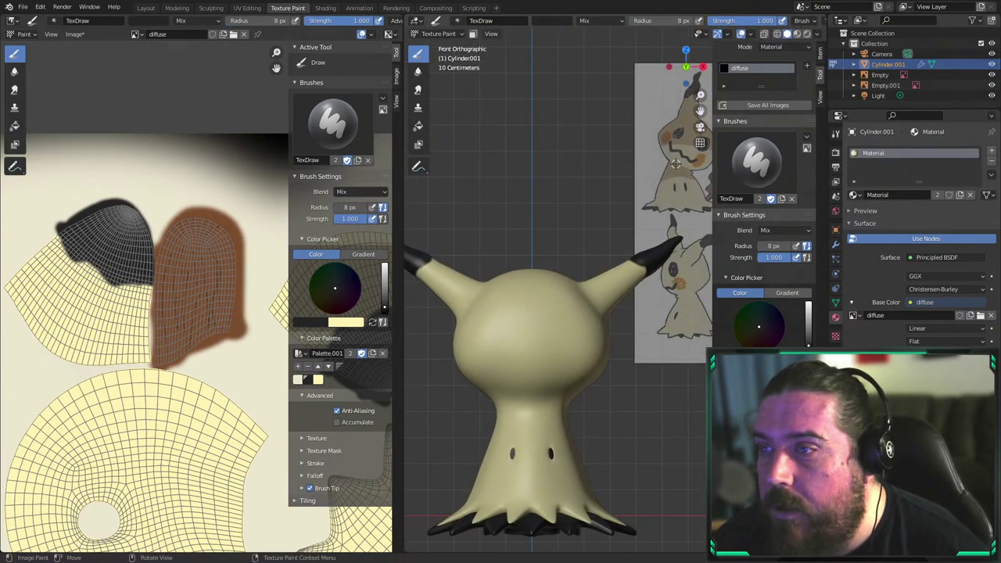
pyautogui.press('f')
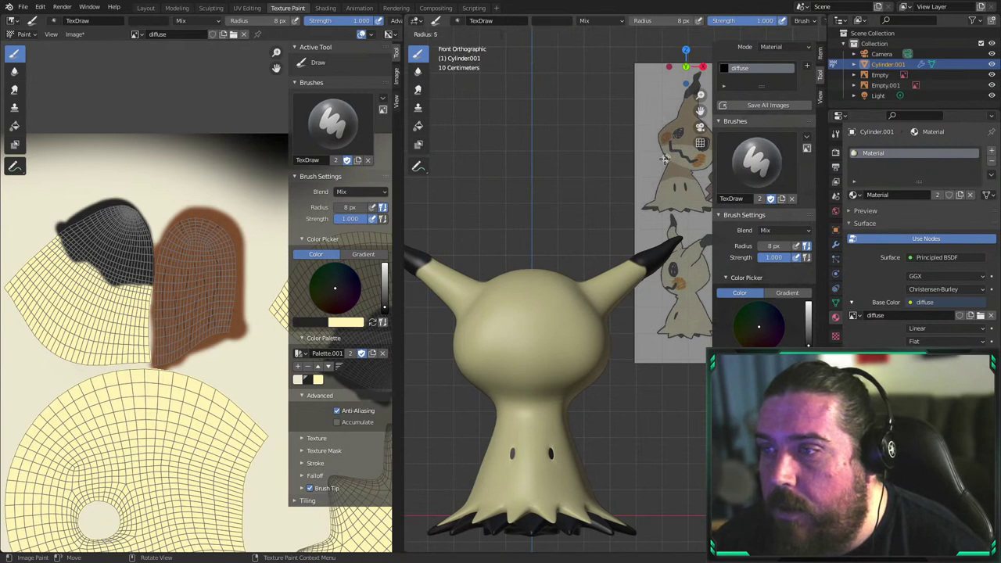
pyautogui.click(664, 159)
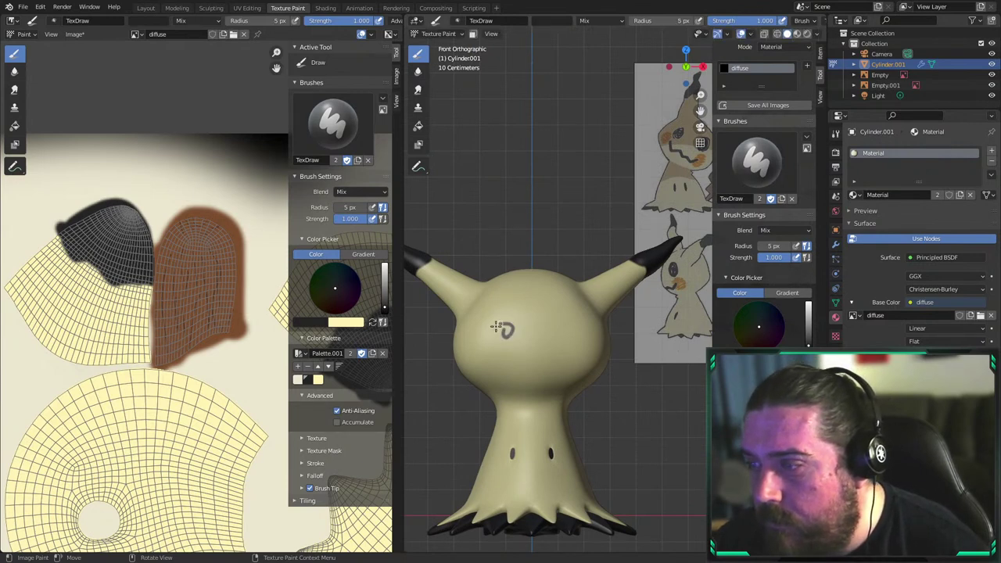
pyautogui.moveTo(503, 327); pyautogui.dragTo(510, 334)
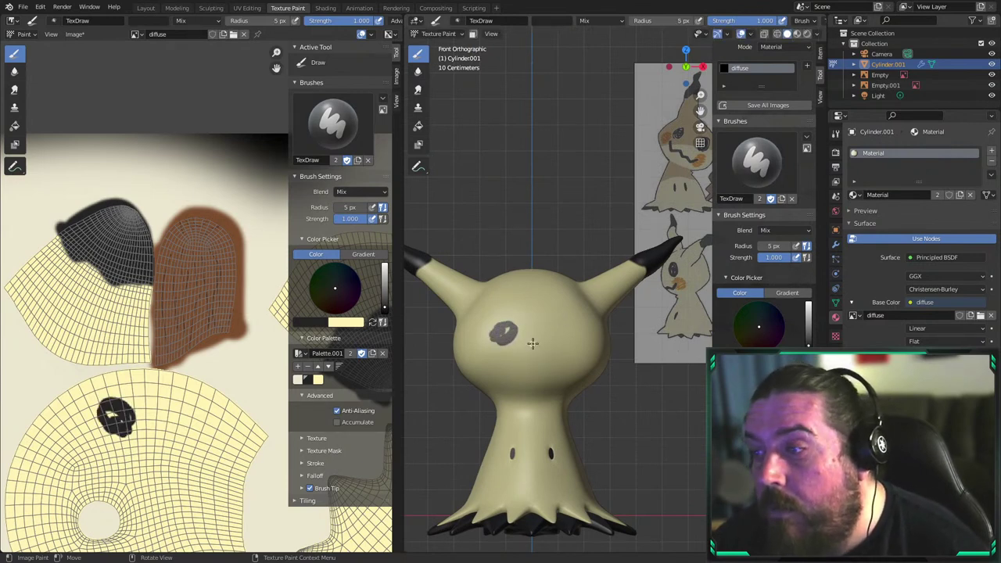
pyautogui.hotkey('ctrl', 'z')
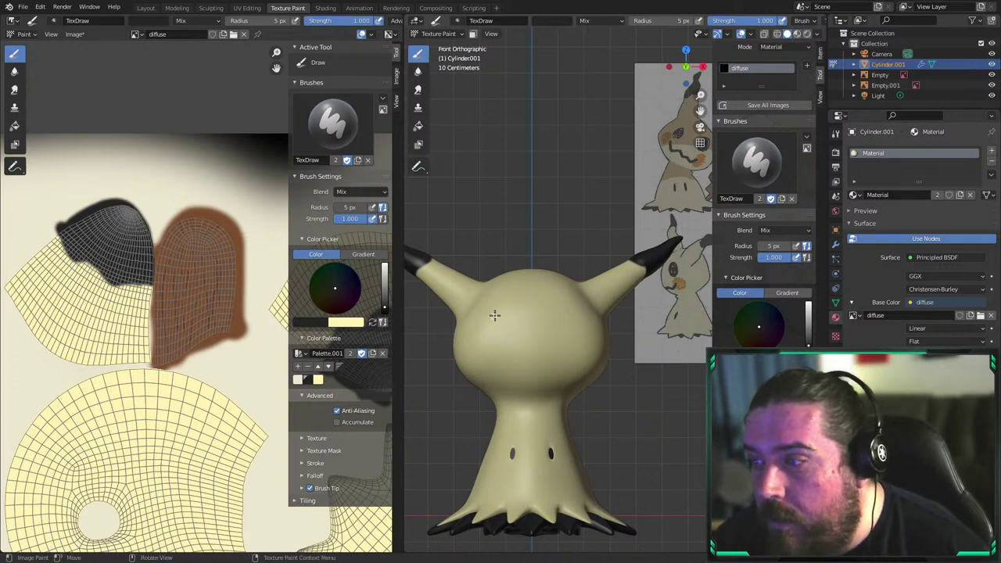
# Scribble a black spiral eye on each side of the face, redoing and thickening the one on the viewer's right
pyautogui.moveTo(499, 317); pyautogui.dragTo(499, 329)
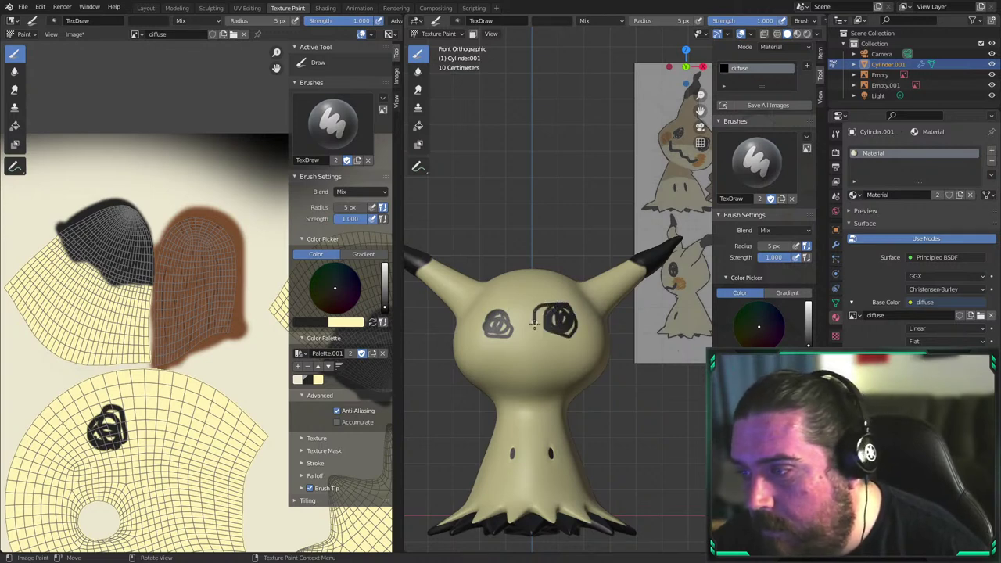
pyautogui.hotkey('ctrl', 'z')
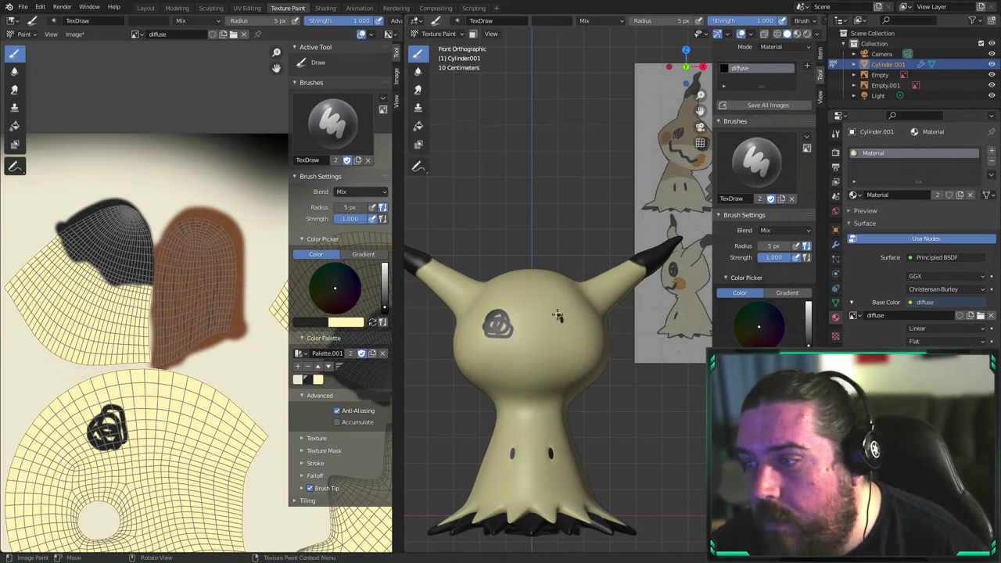
pyautogui.moveTo(556, 317); pyautogui.dragTo(565, 321)
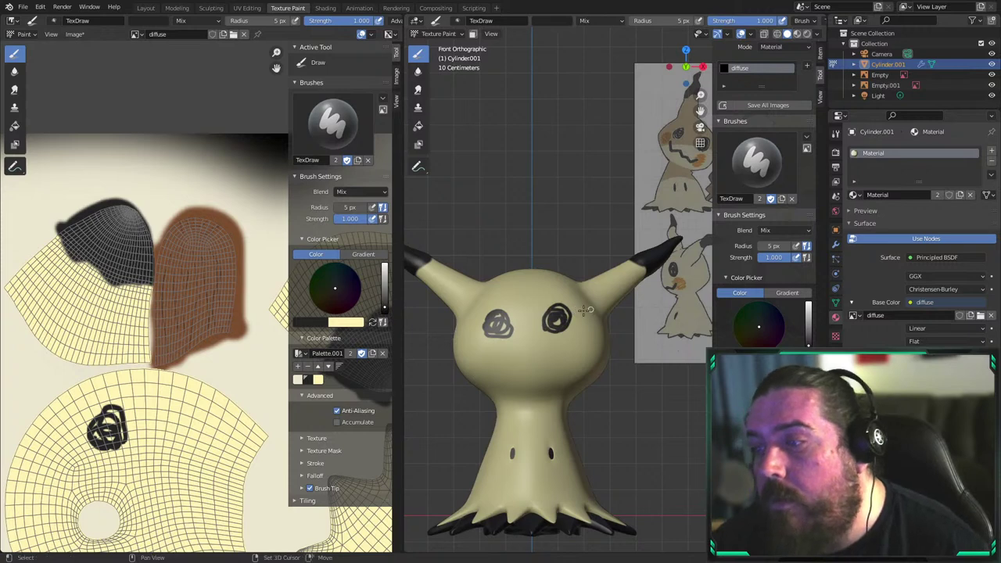
pyautogui.keyDown('shift'); pyautogui.moveTo(668, 257); pyautogui.dragTo(631, 261, button='middle'); pyautogui.keyUp('shift')
pyautogui.scroll(3, 575, 309)
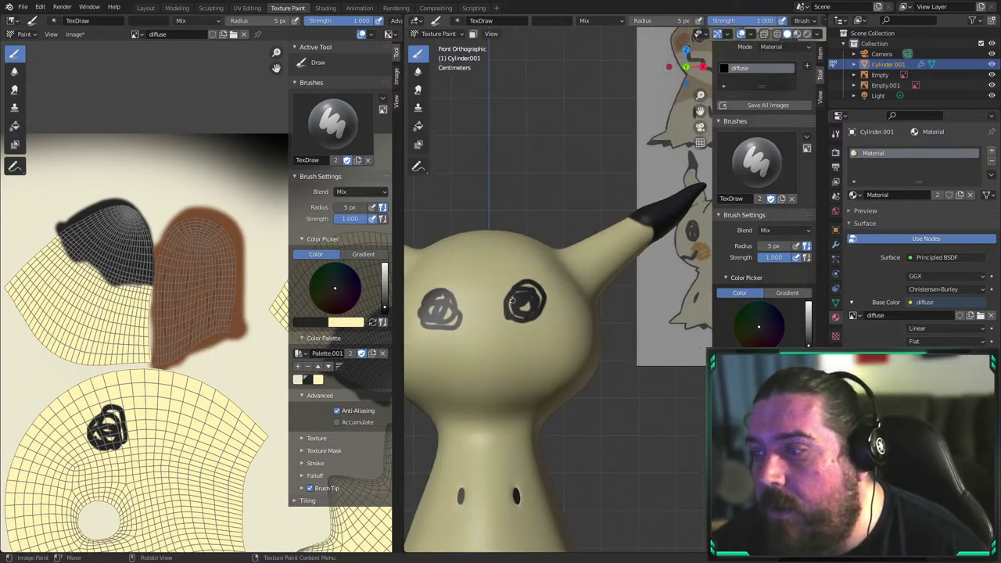
pyautogui.moveTo(535, 323); pyautogui.dragTo(550, 288)
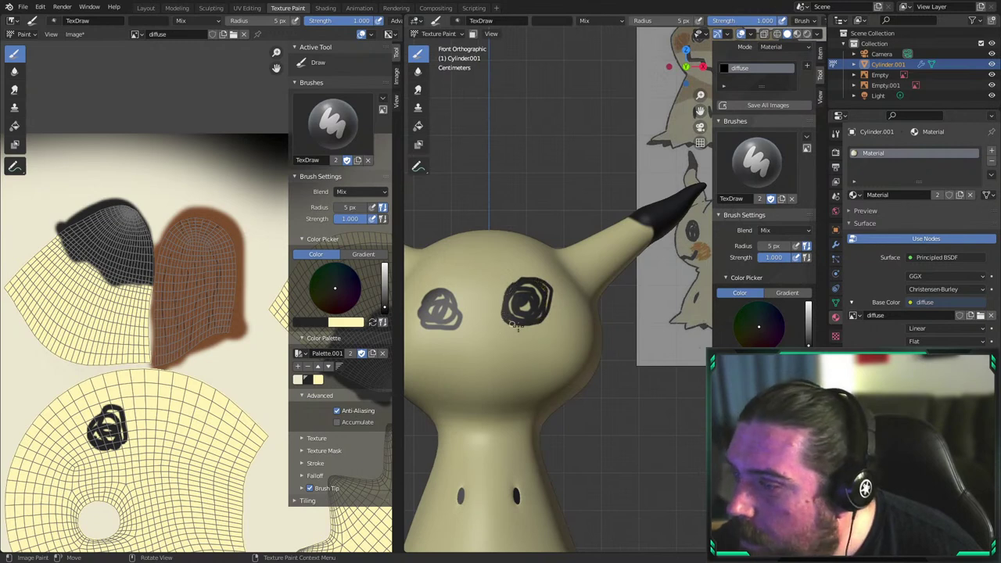
# Thicken and enlarge the scribbled black eye on the viewer's left and compare both eyes with the reference artwork
pyautogui.scroll(-3, 603, 317)
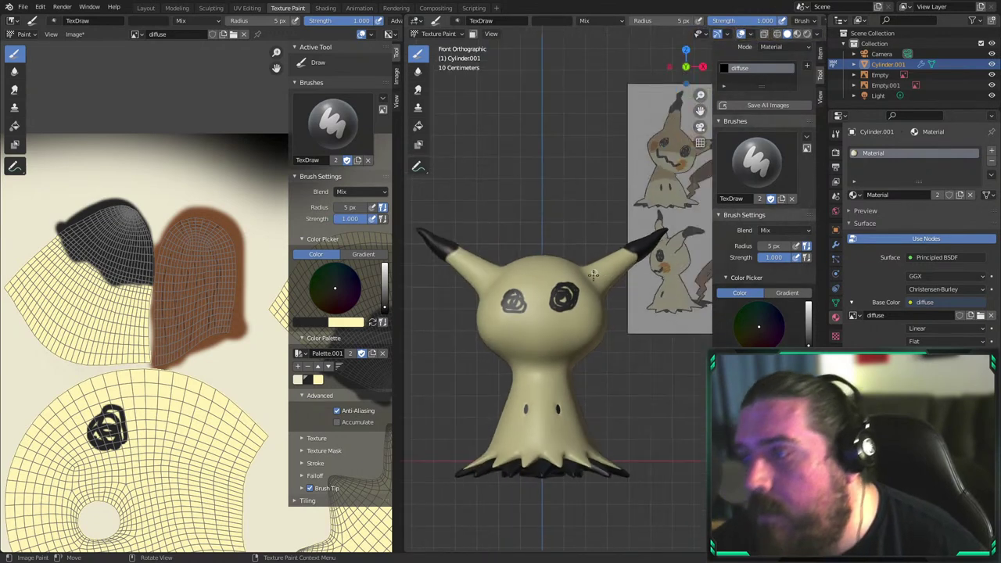
pyautogui.scroll(5, 545, 269)
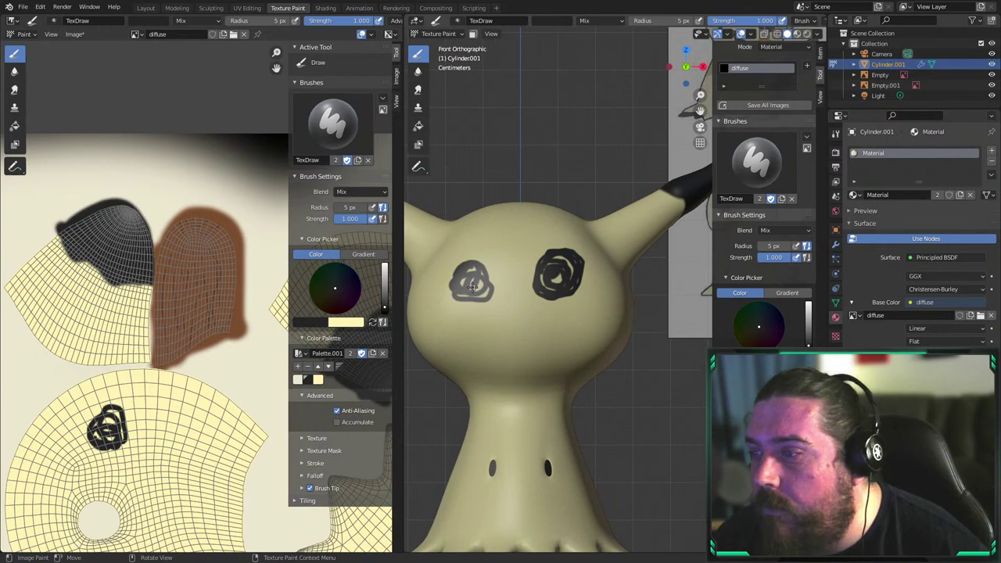
pyautogui.scroll(4, 521, 270)
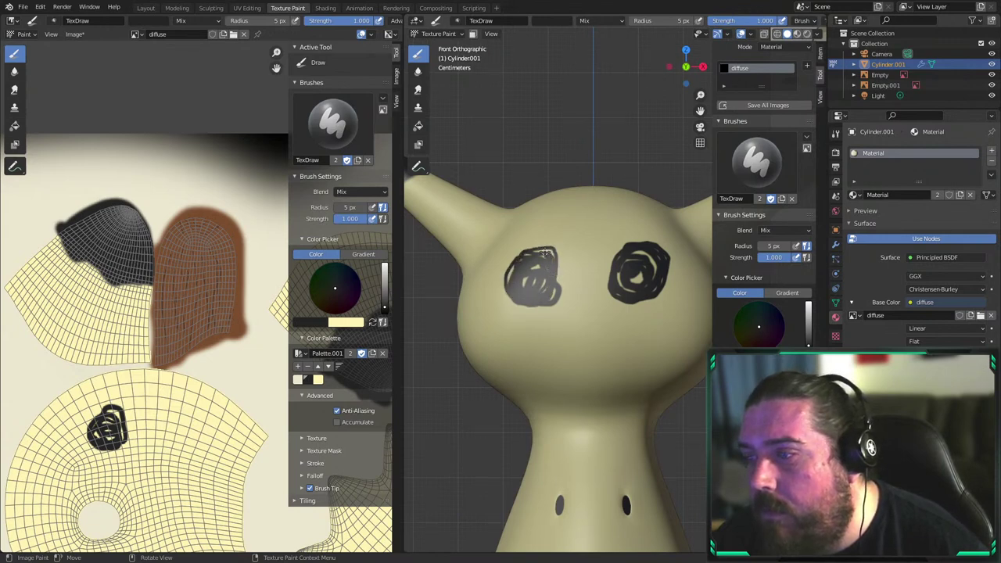
pyautogui.moveTo(557, 269); pyautogui.dragTo(580, 323)
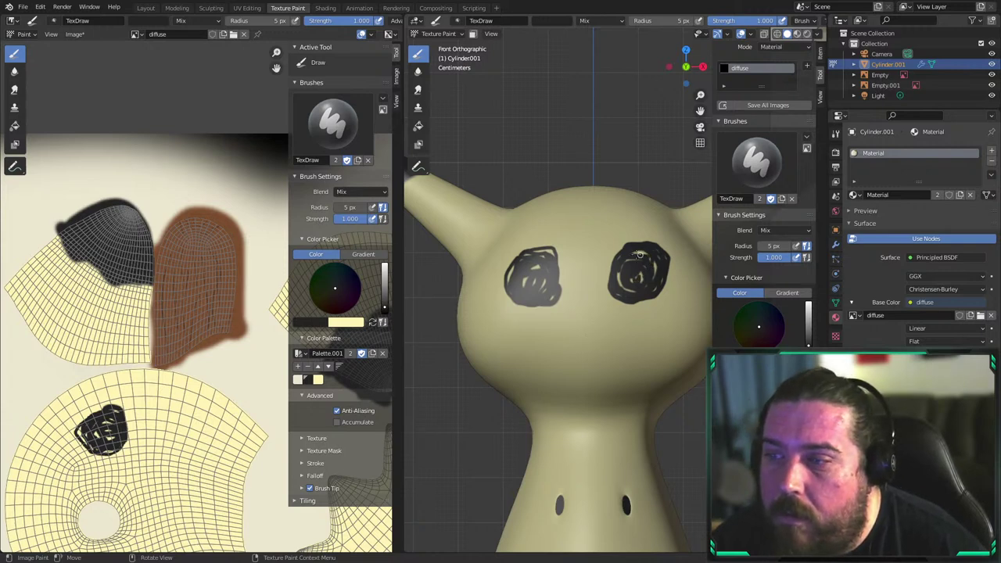
pyautogui.scroll(-5, 633, 301)
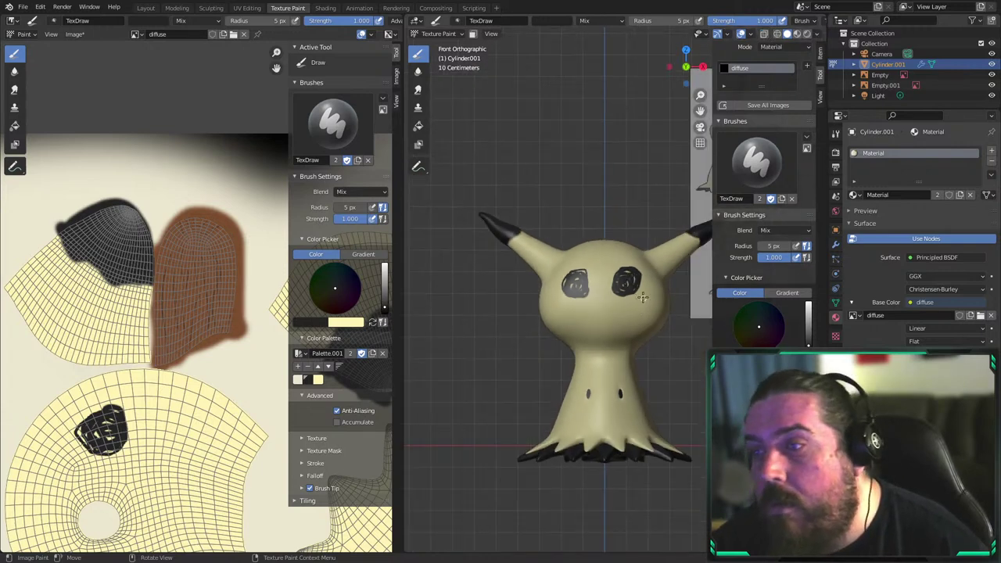
pyautogui.keyDown('shift'); pyautogui.moveTo(637, 309); pyautogui.dragTo(562, 309, button='middle'); pyautogui.keyUp('shift')
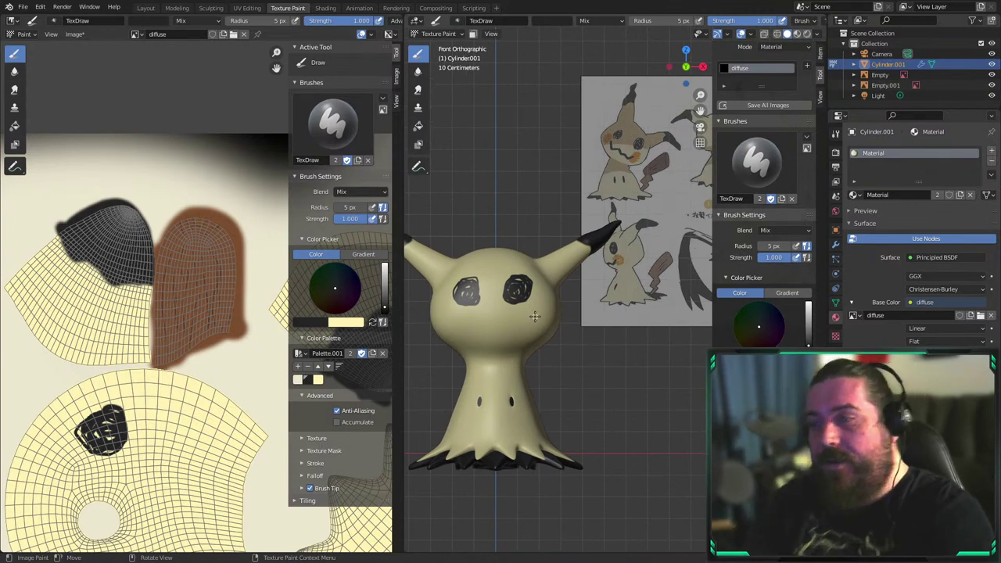
# Swap the brush color to pale yellow, set the radius to 45 px and paint over both scribbled eyes
pyautogui.press('s')
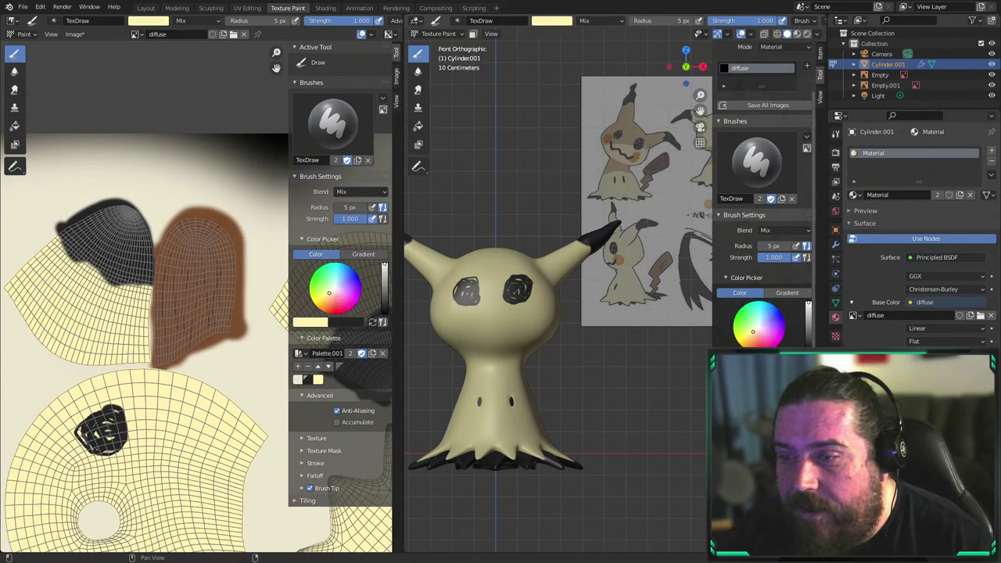
pyautogui.press('f')
pyautogui.click(517, 300)
pyautogui.moveTo(517, 300)
pyautogui.mouseDown()
pyautogui.moveTo(521, 291)
pyautogui.moveTo(512, 292)
pyautogui.moveTo(527, 287)
pyautogui.moveTo(507, 293)
pyautogui.mouseUp()
pyautogui.scroll(3, 531, 311)
pyautogui.moveTo(485, 291)
pyautogui.keyDown('shift'); pyautogui.mouseDown(button='middle')
pyautogui.moveTo(549, 277)
pyautogui.moveTo(665, 301)
pyautogui.mouseUp(button='middle'); pyautogui.keyUp('shift')
pyautogui.moveTo(557, 288)
pyautogui.mouseDown()
pyautogui.moveTo(526, 307)
pyautogui.moveTo(554, 334)
pyautogui.mouseUp()
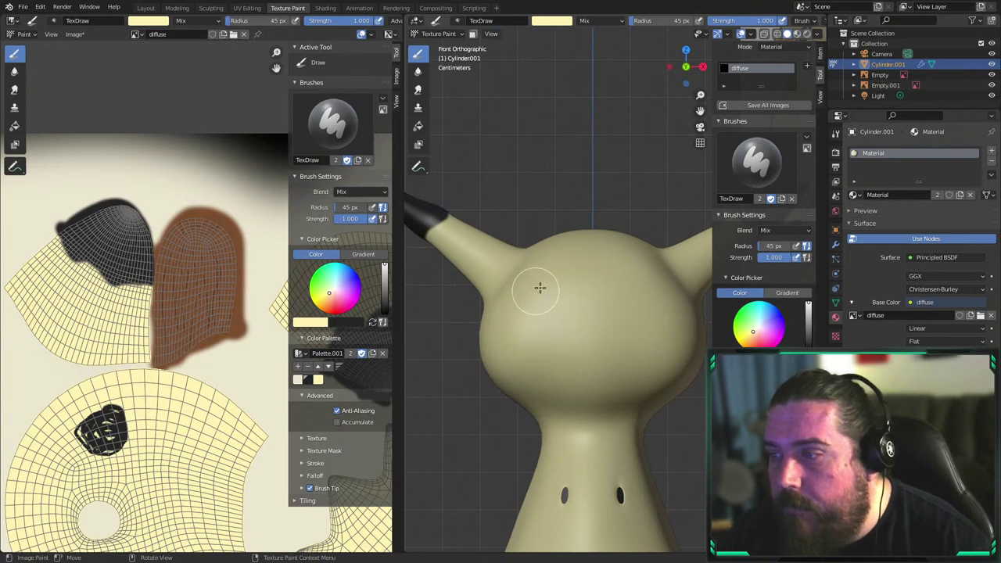
pyautogui.scroll(-3, 563, 290)
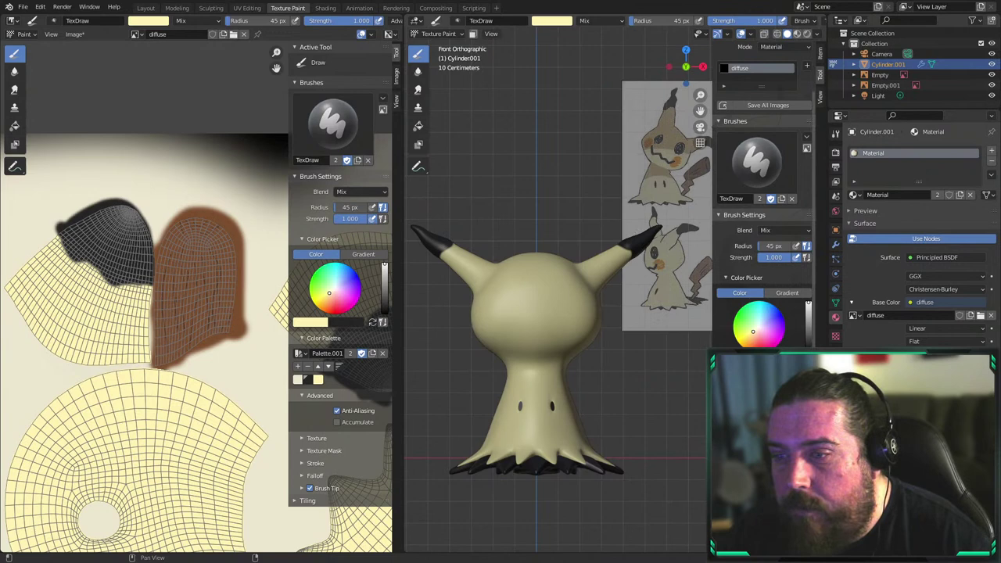
# Swap the brush color to black and dab a round eye on each side of the face with the 45 px brush
pyautogui.press('x')
pyautogui.scroll(5, 586, 295)
pyautogui.keyDown('shift'); pyautogui.moveTo(537, 303); pyautogui.dragTo(568, 273, button='middle'); pyautogui.keyUp('shift')
pyautogui.click(588, 293)
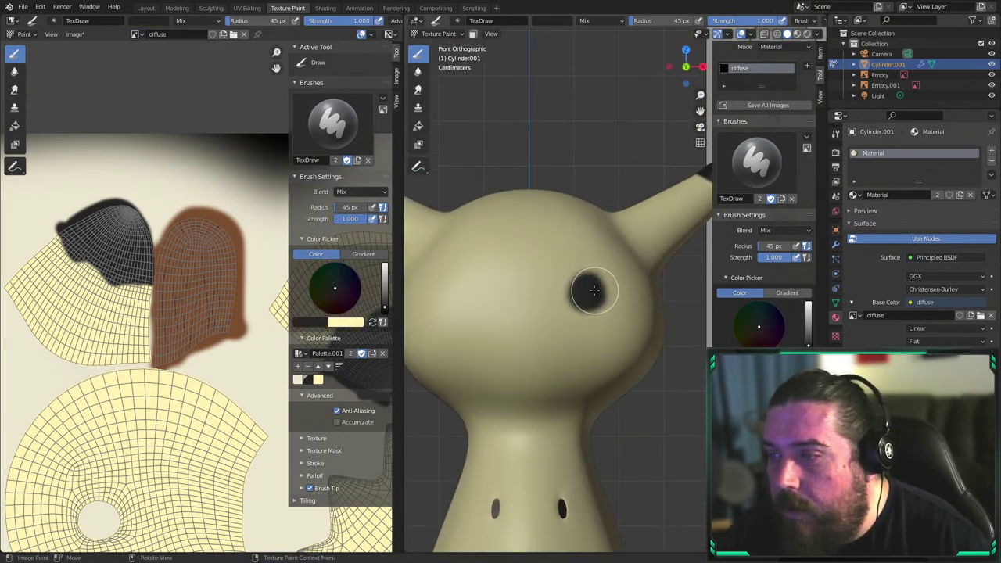
pyautogui.moveTo(446, 283); pyautogui.dragTo(457, 292)
pyautogui.scroll(-4, 571, 302)
pyautogui.scroll(-2, 669, 341)
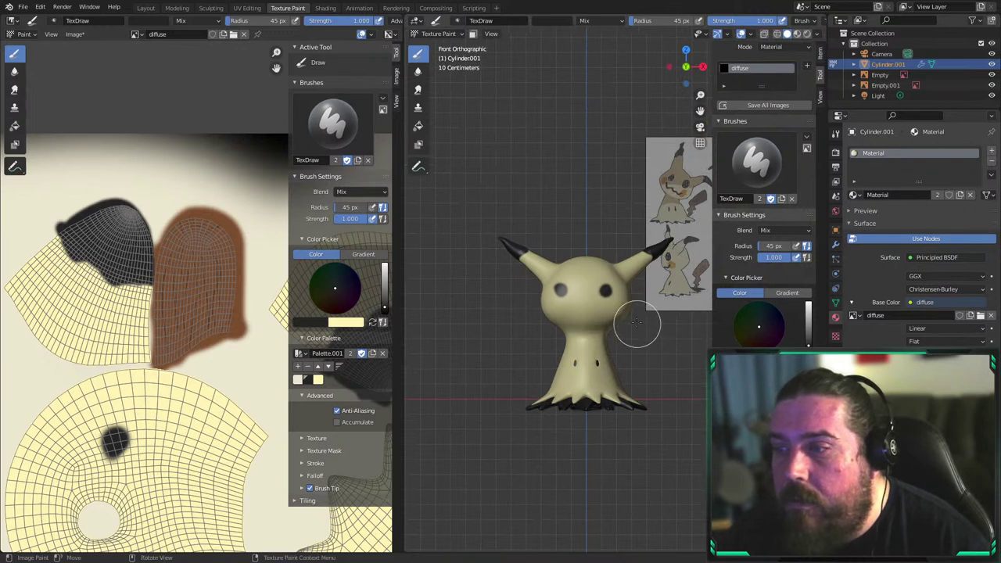
# Undo the round eye on the viewer's left, dab it again and compare both eyes with the reference artwork
pyautogui.hotkey('ctrl', 'z')
pyautogui.scroll(5, 564, 289)
pyautogui.click(480, 289)
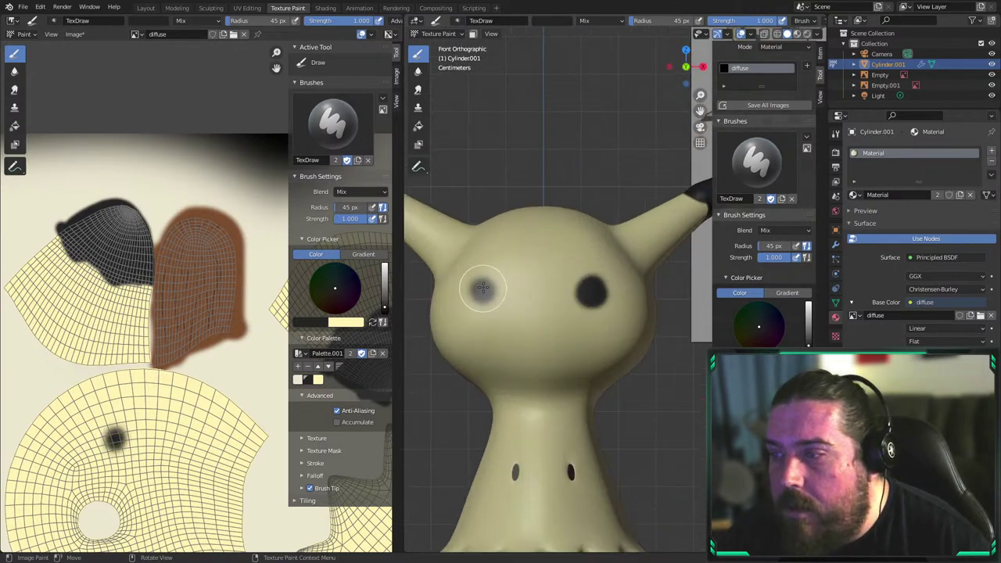
pyautogui.scroll(-5, 641, 268)
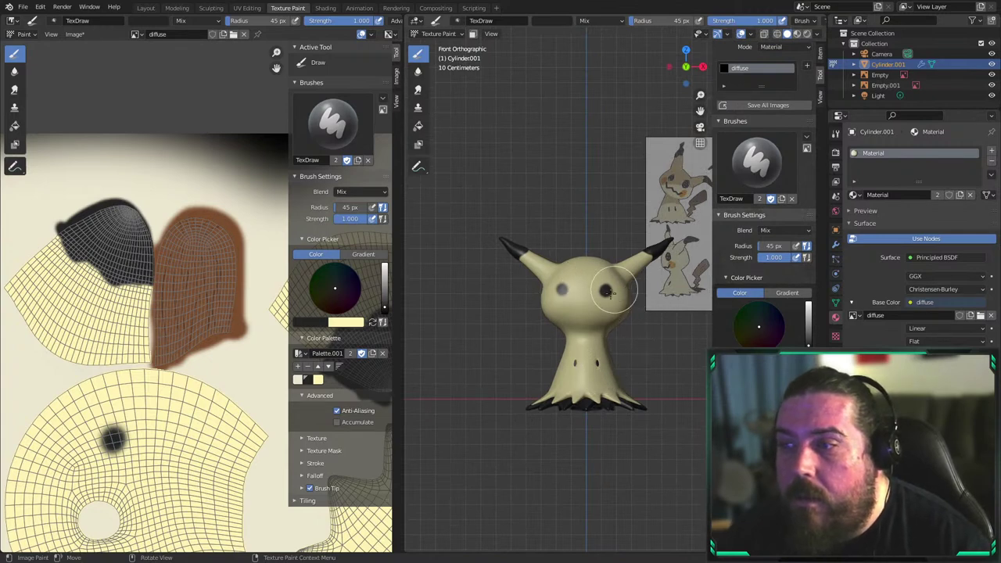
pyautogui.scroll(5, 665, 339)
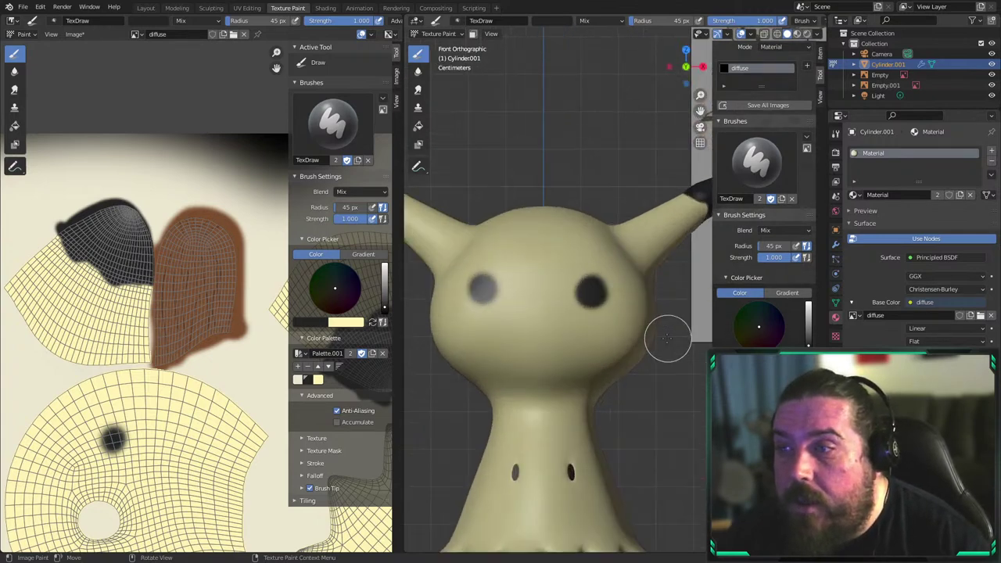
pyautogui.scroll(-4, 663, 337)
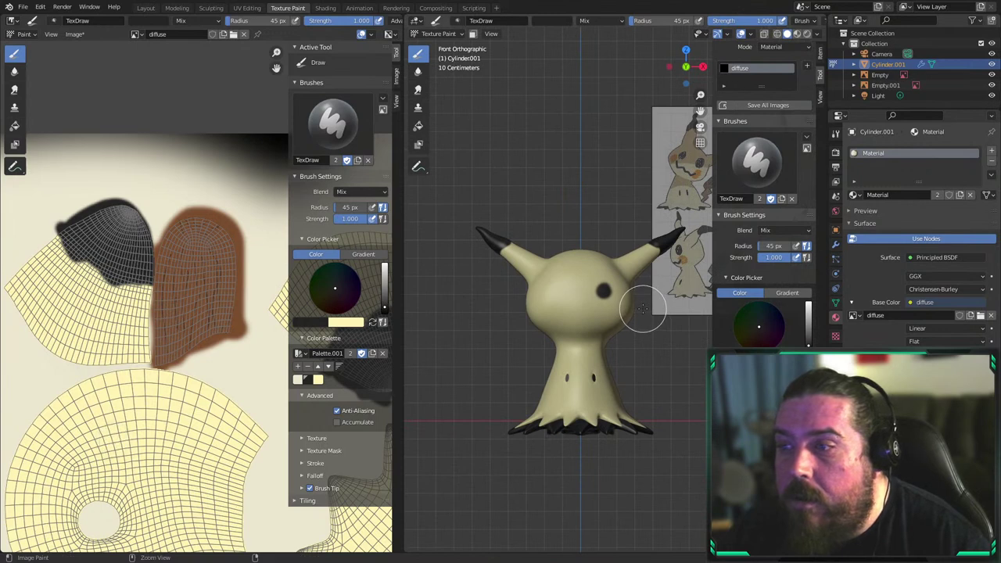
# Set the brush radius to 17 px and paint a black swirl eye on the viewer's right side of the face
pyautogui.scroll(3, 616, 296)
pyautogui.press('f')
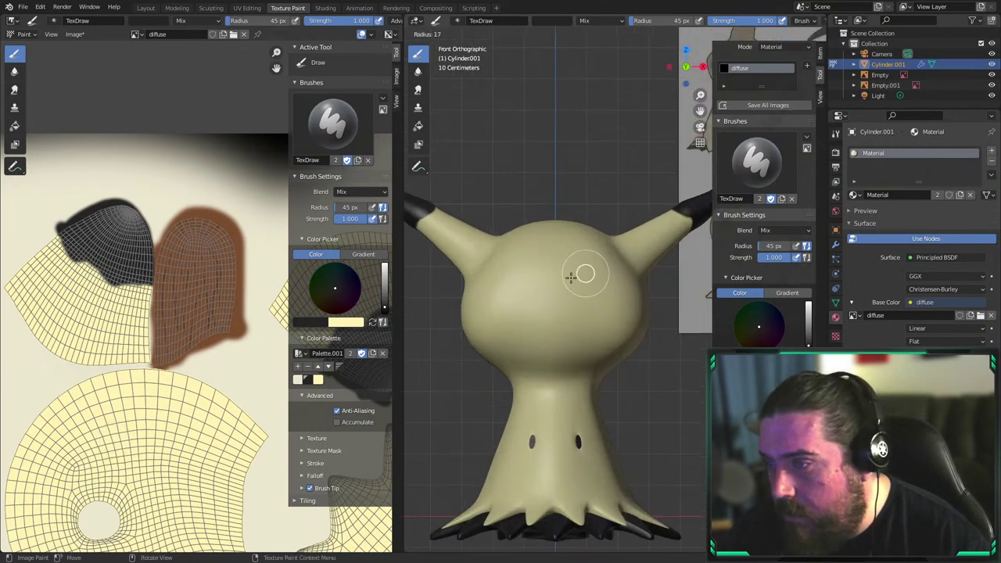
pyautogui.click(585, 273)
pyautogui.scroll(2, 597, 285)
pyautogui.moveTo(588, 271)
pyautogui.mouseDown()
pyautogui.moveTo(586, 307)
pyautogui.moveTo(597, 289)
pyautogui.mouseUp()
pyautogui.scroll(-3, 511, 286)
pyautogui.scroll(3, 538, 286)
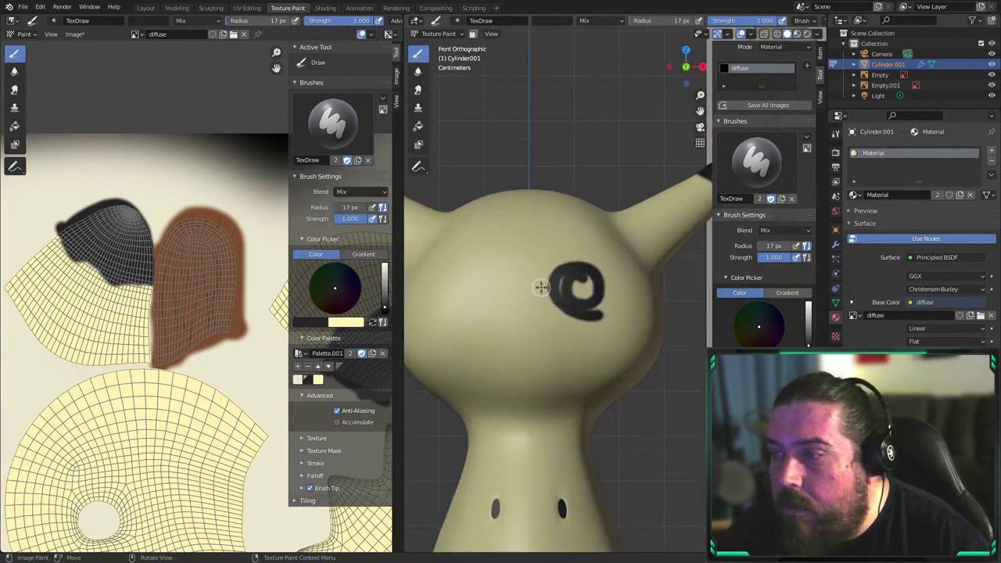
# Try to paint a matching black eye on the viewer's left side of the face and undo the attempts
pyautogui.keyDown('shift'); pyautogui.moveTo(499, 288); pyautogui.dragTo(606, 299, button='middle'); pyautogui.keyUp('shift')
pyautogui.moveTo(578, 303)
pyautogui.mouseDown()
pyautogui.moveTo(551, 312)
pyautogui.moveTo(582, 284)
pyautogui.moveTo(566, 297)
pyautogui.moveTo(589, 333)
pyautogui.mouseUp()
pyautogui.hotkey('ctrl', 'z')
pyautogui.scroll(-3, 618, 296)
pyautogui.hotkey('ctrl', 'z')
pyautogui.scroll(3, 587, 297)
pyautogui.scroll(-5, 587, 328)
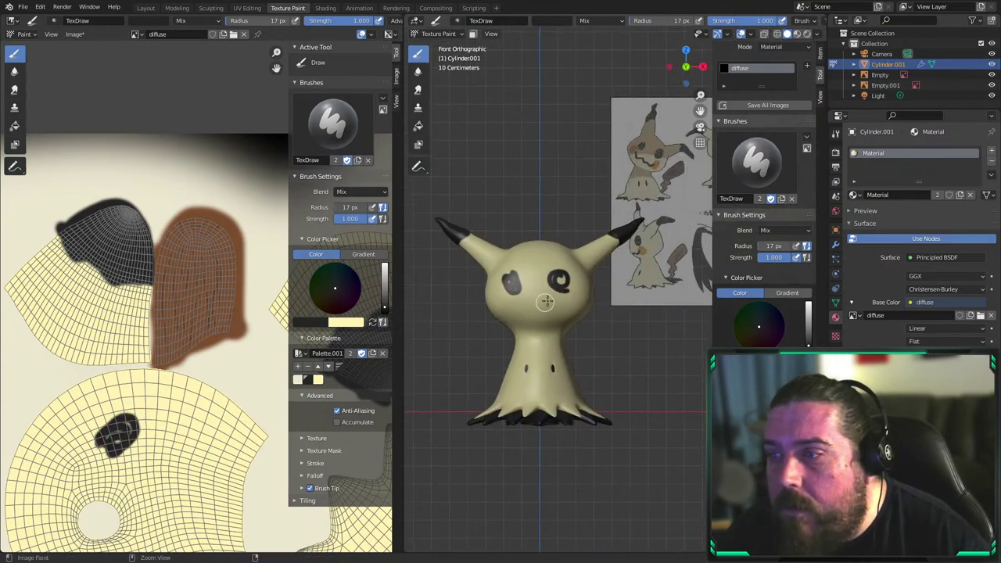
pyautogui.hotkey('ctrl', 'z')
# Fill in the swirl eye on the viewer's right with black and try another eye on the viewer's left
pyautogui.scroll(1, 548, 289)
pyautogui.scroll(3, 463, 290)
pyautogui.scroll(2, 614, 286)
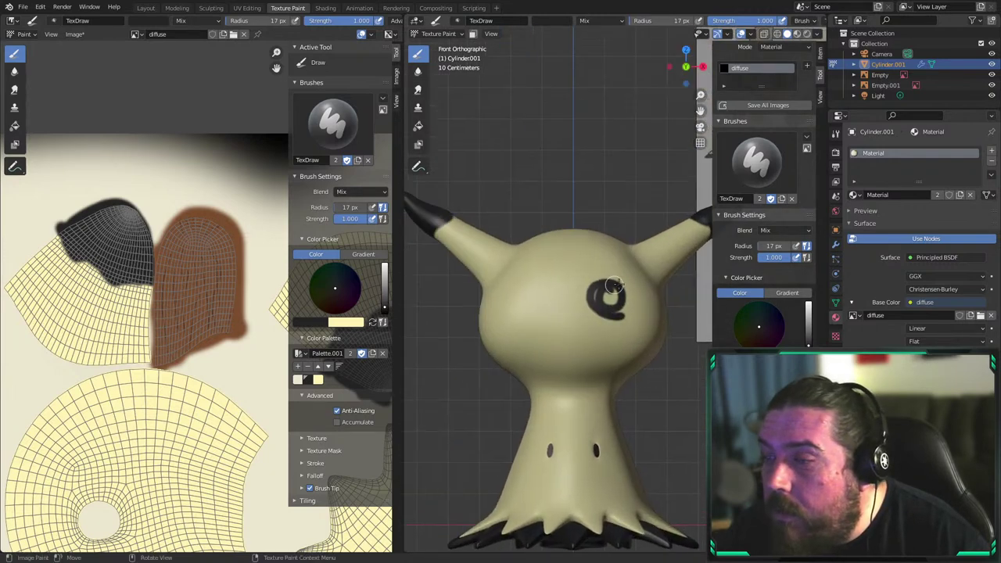
pyautogui.moveTo(614, 285)
pyautogui.mouseDown()
pyautogui.moveTo(604, 283)
pyautogui.moveTo(610, 311)
pyautogui.mouseUp()
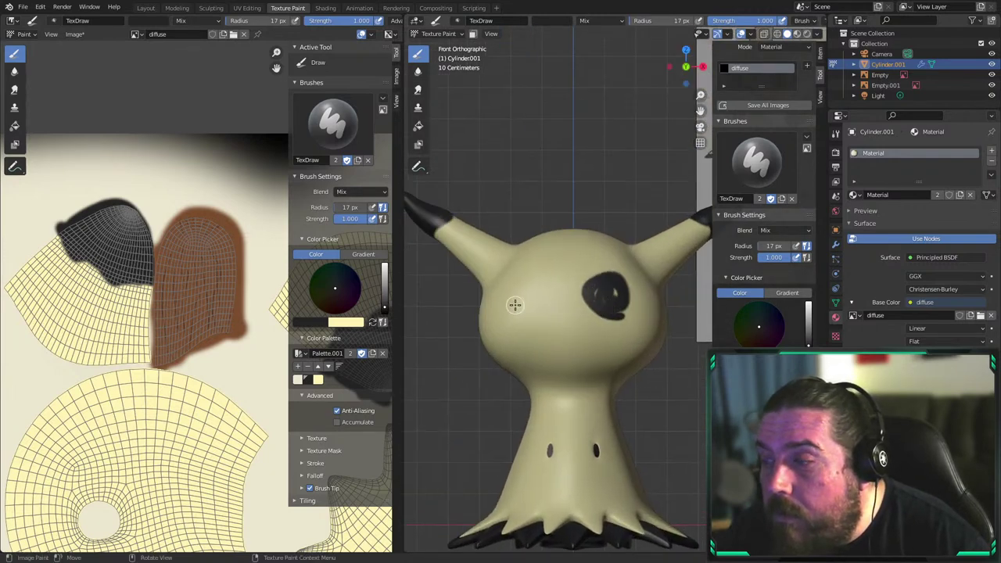
pyautogui.moveTo(514, 302)
pyautogui.mouseDown()
pyautogui.moveTo(539, 309)
pyautogui.moveTo(526, 303)
pyautogui.mouseUp()
pyautogui.hotkey('ctrl', 'z')
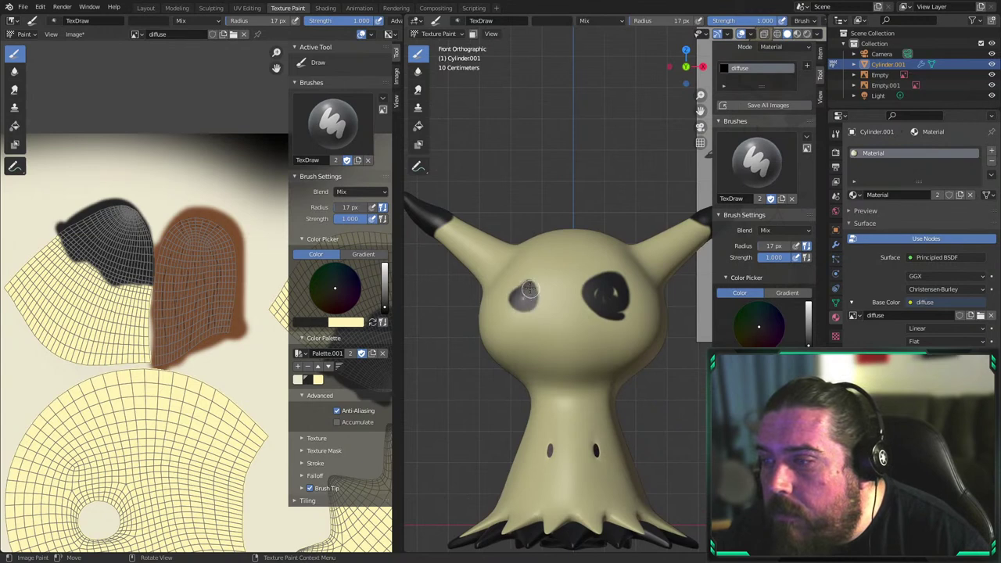
pyautogui.scroll(-3, 601, 327)
pyautogui.hotkey('ctrl', 'z')
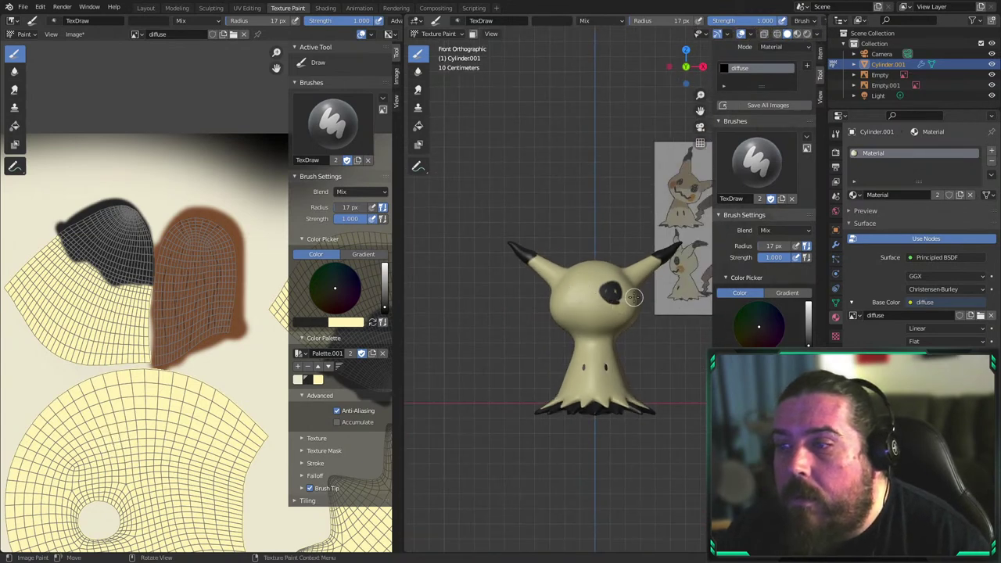
# Try the eye on the viewer's left once more and undo all painted eye strokes on the face
pyautogui.scroll(3, 518, 297)
pyautogui.moveTo(529, 301)
pyautogui.mouseDown()
pyautogui.moveTo(508, 309)
pyautogui.moveTo(528, 309)
pyautogui.moveTo(520, 321)
pyautogui.mouseUp()
pyautogui.hotkey('ctrl', 'z')
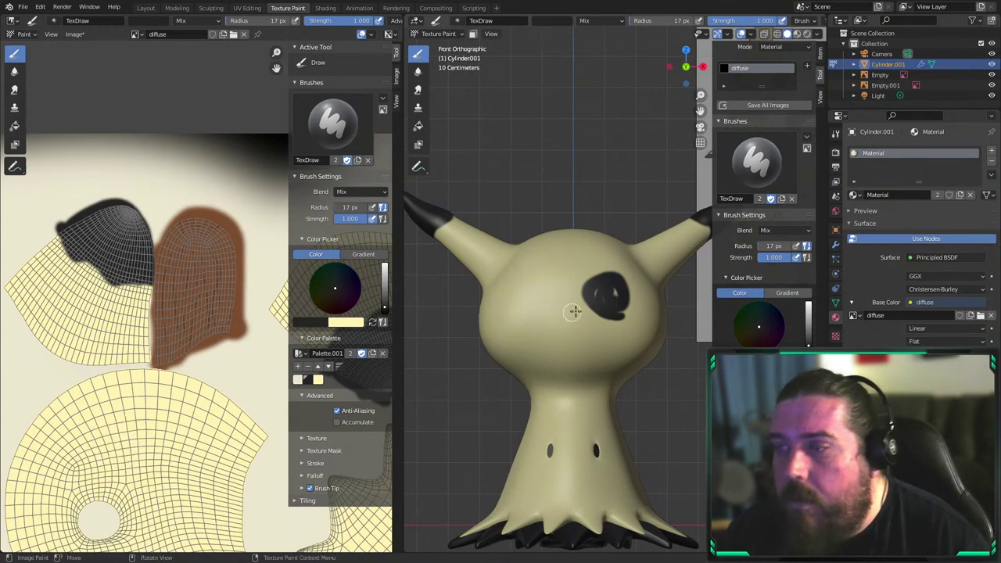
pyautogui.hotkey('ctrl', 'z')
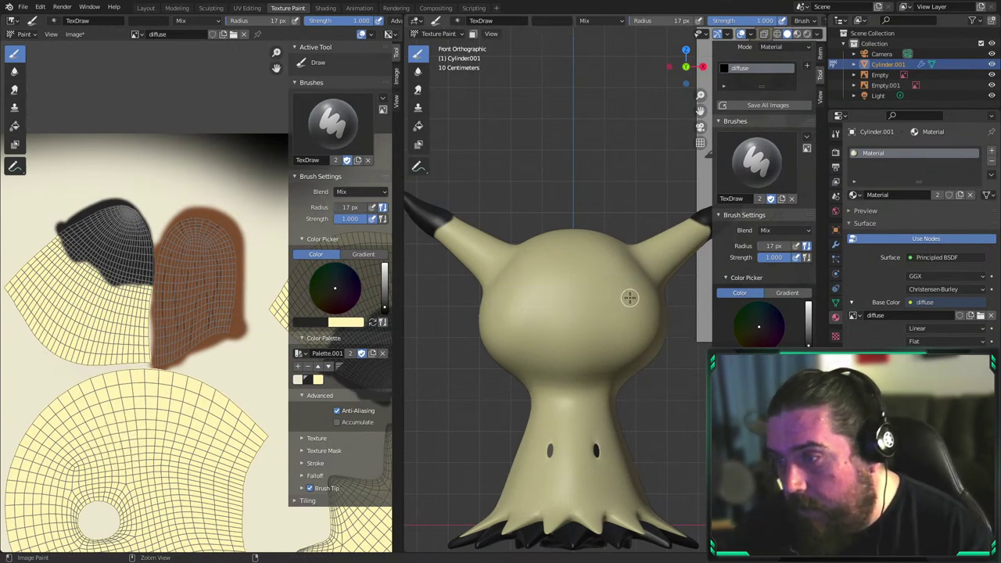
# Set the brush radius to 3 px and paint a dense black scribbled oval eye on the viewer's right side of the face
pyautogui.press('f')
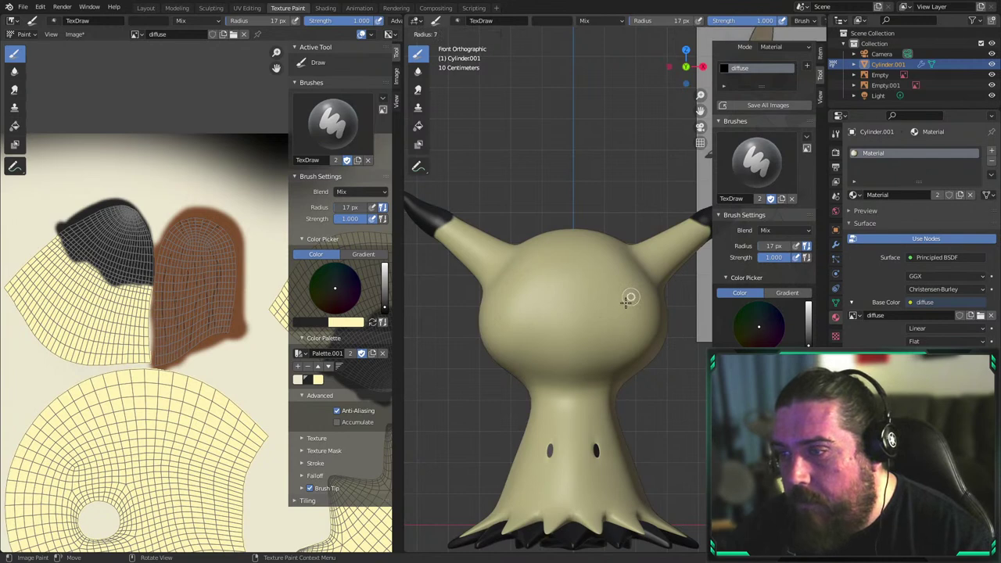
pyautogui.click(623, 303)
pyautogui.scroll(6, 626, 282)
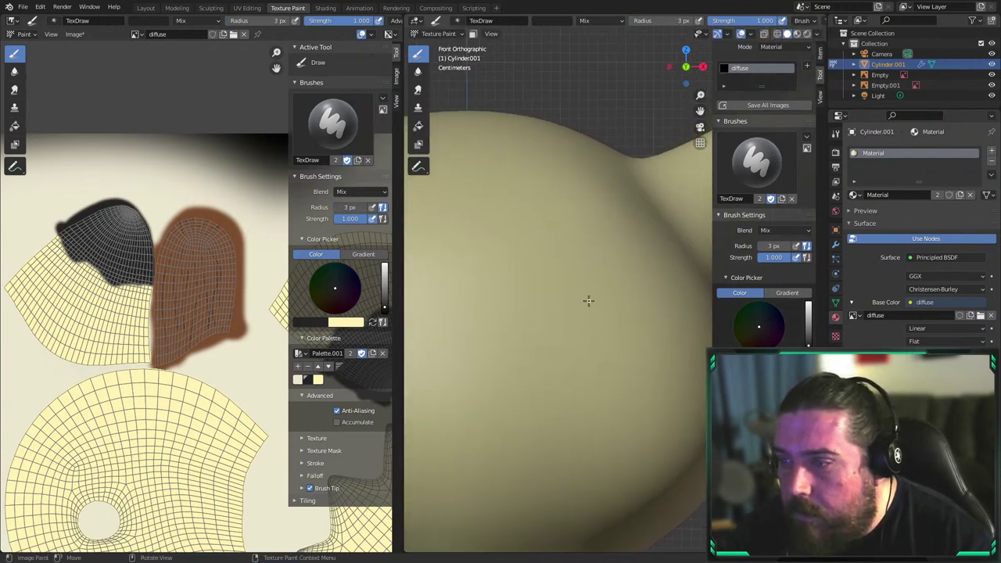
pyautogui.moveTo(599, 292)
pyautogui.mouseDown()
pyautogui.moveTo(607, 283)
pyautogui.moveTo(564, 313)
pyautogui.moveTo(619, 340)
pyautogui.moveTo(612, 258)
pyautogui.moveTo(565, 336)
pyautogui.moveTo(569, 272)
pyautogui.moveTo(612, 289)
pyautogui.moveTo(563, 313)
pyautogui.moveTo(612, 278)
pyautogui.moveTo(548, 298)
pyautogui.moveTo(609, 229)
pyautogui.moveTo(567, 313)
pyautogui.moveTo(555, 243)
pyautogui.mouseUp()
pyautogui.moveTo(623, 301); pyautogui.dragTo(582, 333)
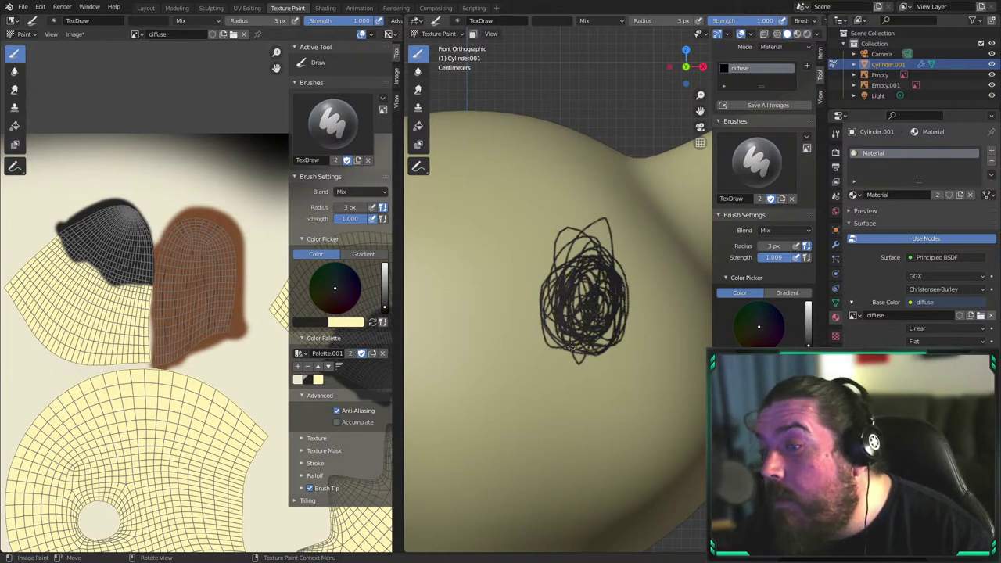
pyautogui.moveTo(554, 323)
pyautogui.mouseDown()
pyautogui.moveTo(615, 269)
pyautogui.moveTo(569, 357)
pyautogui.mouseUp()
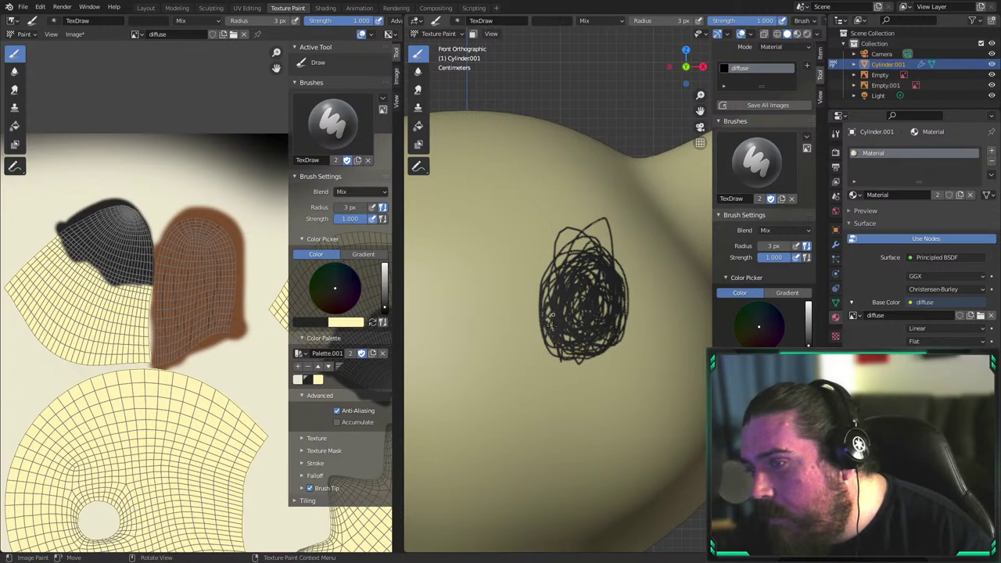
pyautogui.scroll(-10, 553, 321)
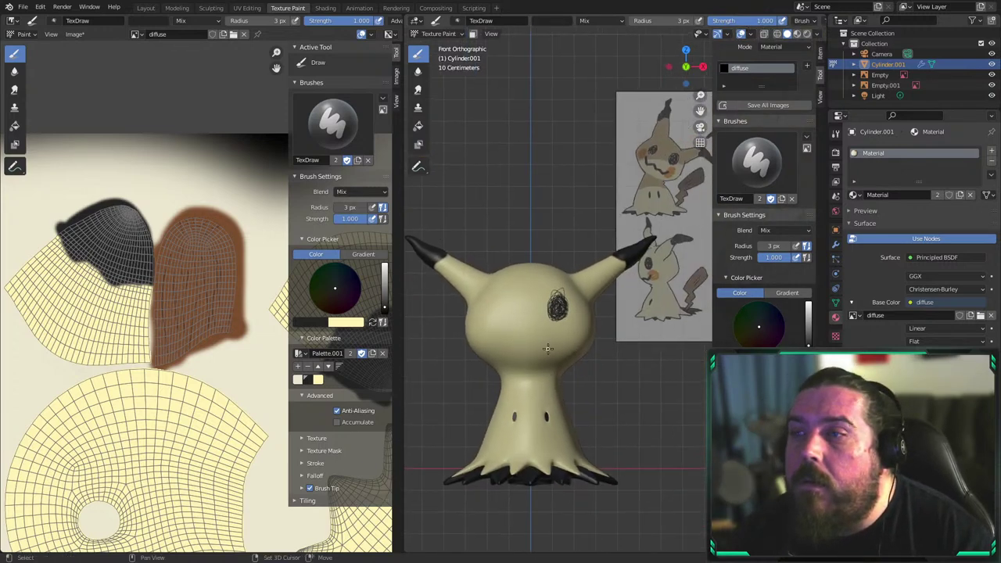
# Scribble a matching black oval eye on the viewer's left side of the face
pyautogui.scroll(5, 607, 287)
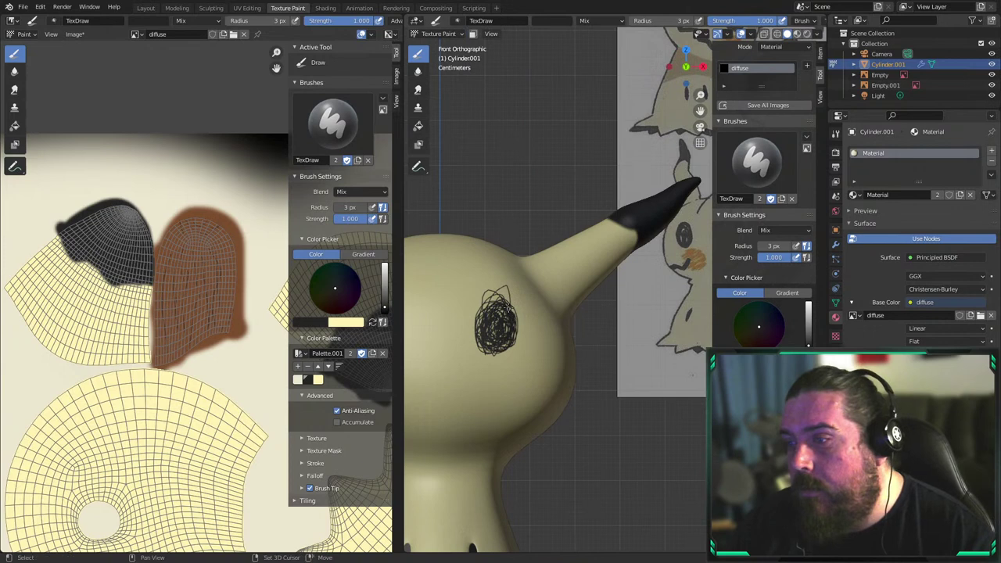
pyautogui.keyDown('shift'); pyautogui.moveTo(509, 309); pyautogui.dragTo(648, 276, button='middle'); pyautogui.keyUp('shift')
pyautogui.scroll(3, 512, 276)
pyautogui.keyDown('shift'); pyautogui.moveTo(511, 277); pyautogui.dragTo(637, 278, button='middle'); pyautogui.keyUp('shift')
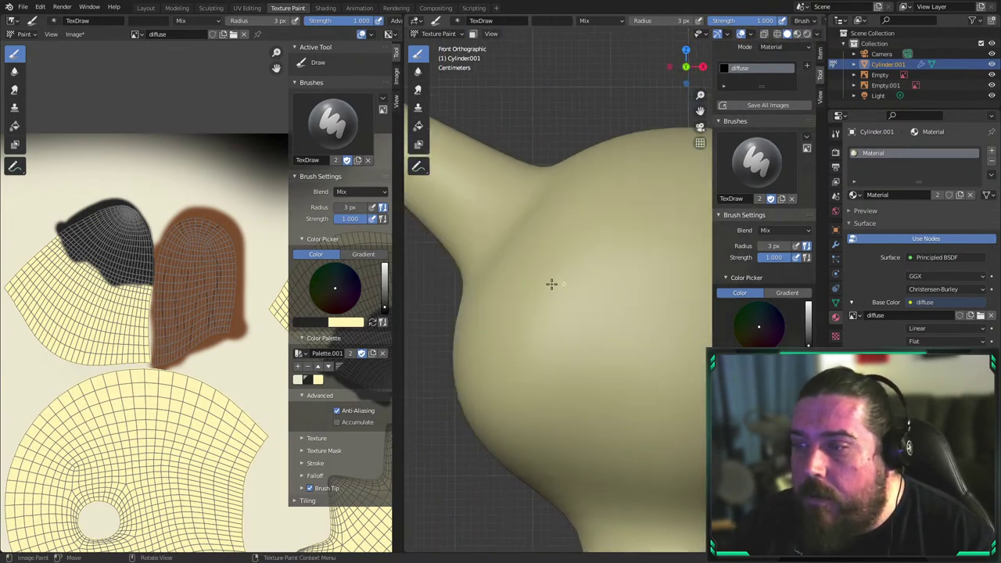
pyautogui.moveTo(575, 289); pyautogui.dragTo(577, 327)
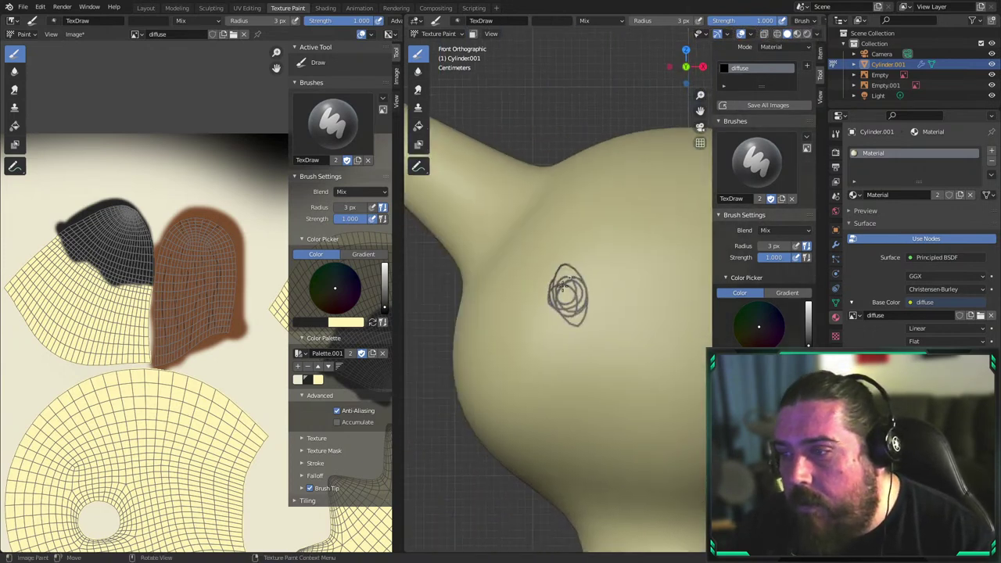
pyautogui.moveTo(563, 285)
pyautogui.mouseDown()
pyautogui.moveTo(585, 311)
pyautogui.moveTo(571, 257)
pyautogui.moveTo(552, 309)
pyautogui.moveTo(595, 294)
pyautogui.moveTo(560, 281)
pyautogui.mouseUp()
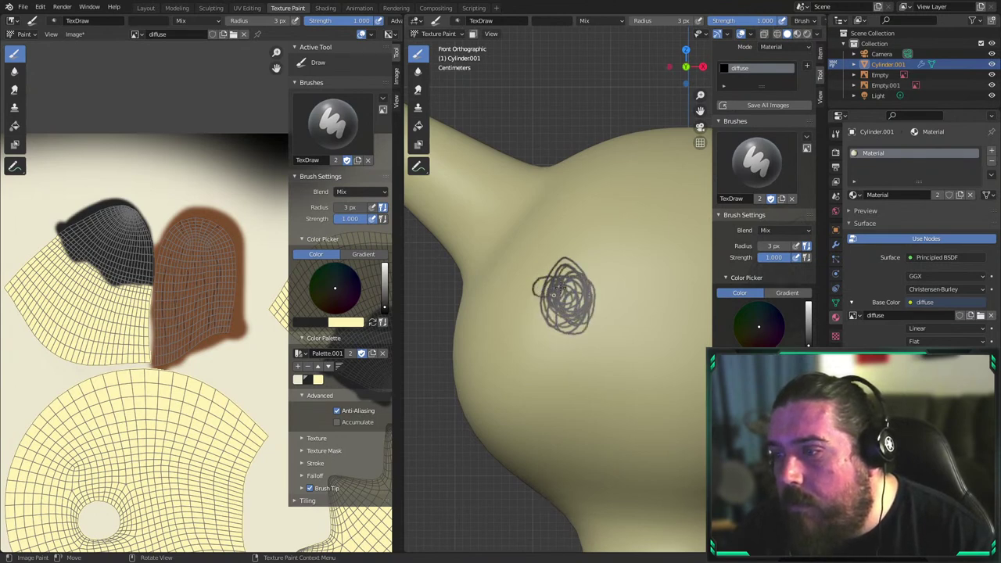
pyautogui.moveTo(585, 282); pyautogui.dragTo(580, 283)
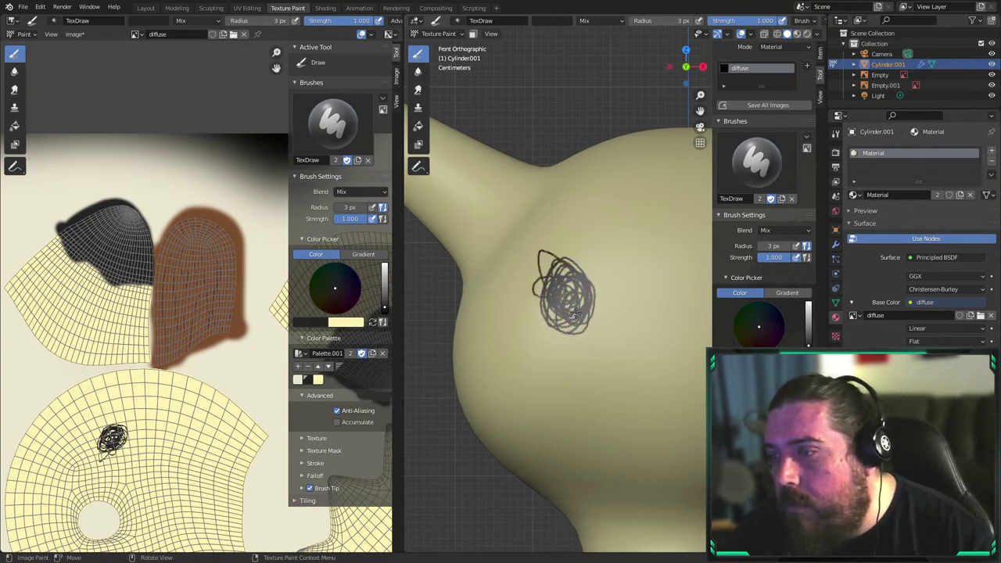
# Extend and thicken the outer edge of the scribbled eye on the viewer's left with more black loops
pyautogui.moveTo(653, 292)
pyautogui.keyDown('shift'); pyautogui.mouseDown(button='middle')
pyautogui.moveTo(548, 251)
pyautogui.moveTo(590, 261)
pyautogui.mouseUp(button='middle'); pyautogui.keyUp('shift')
pyautogui.scroll(-1, 532, 249)
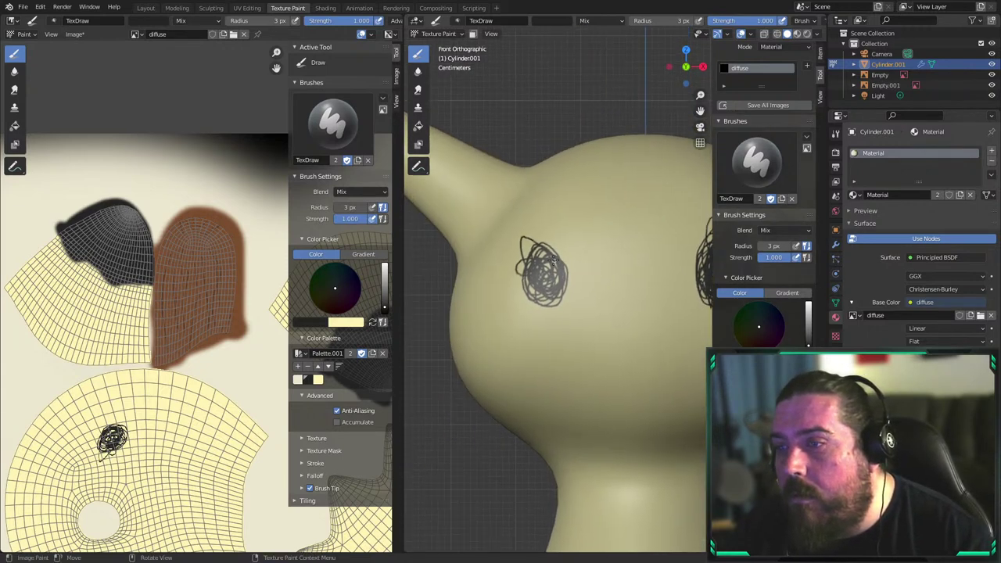
pyautogui.scroll(3, 599, 261)
pyautogui.keyDown('shift'); pyautogui.moveTo(516, 279); pyautogui.dragTo(567, 278, button='middle'); pyautogui.keyUp('shift')
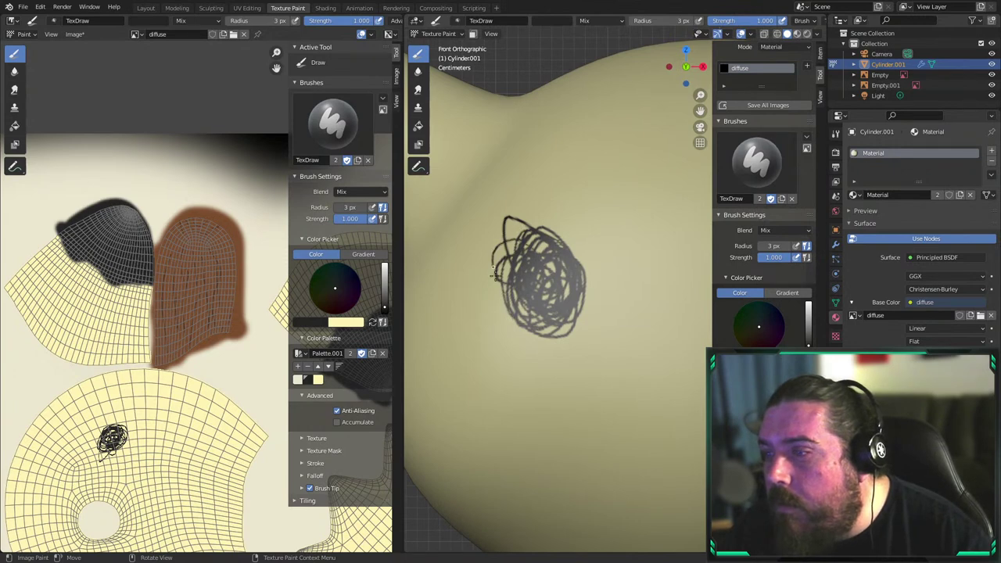
pyautogui.moveTo(495, 274); pyautogui.dragTo(563, 270)
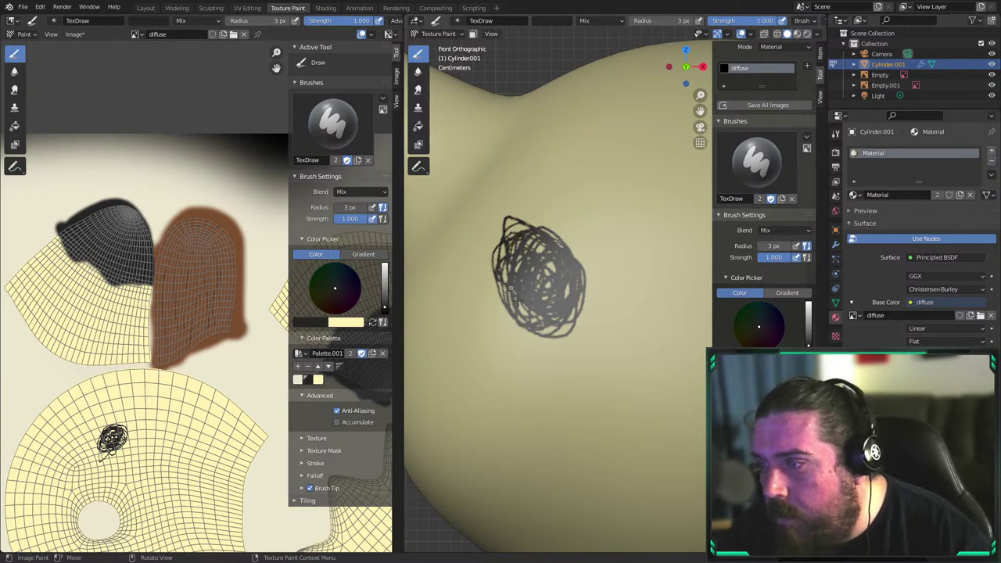
pyautogui.moveTo(565, 264); pyautogui.dragTo(570, 307)
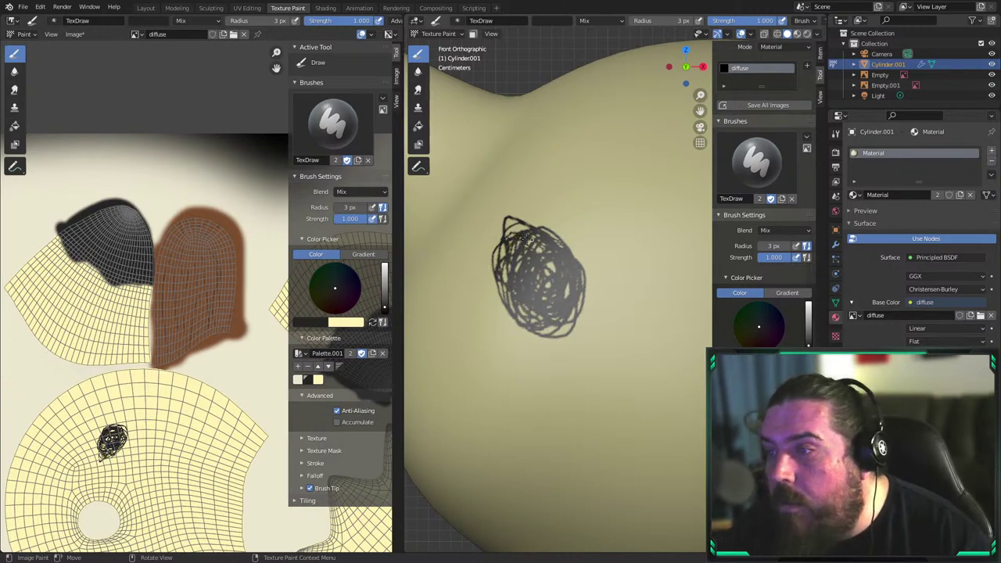
pyautogui.scroll(-8, 524, 312)
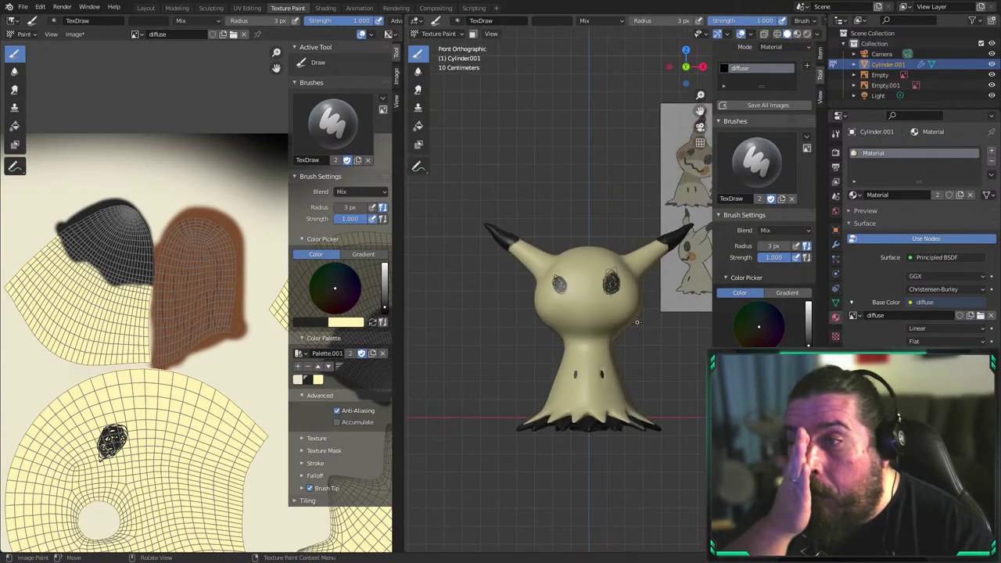
pyautogui.scroll(3, 620, 310)
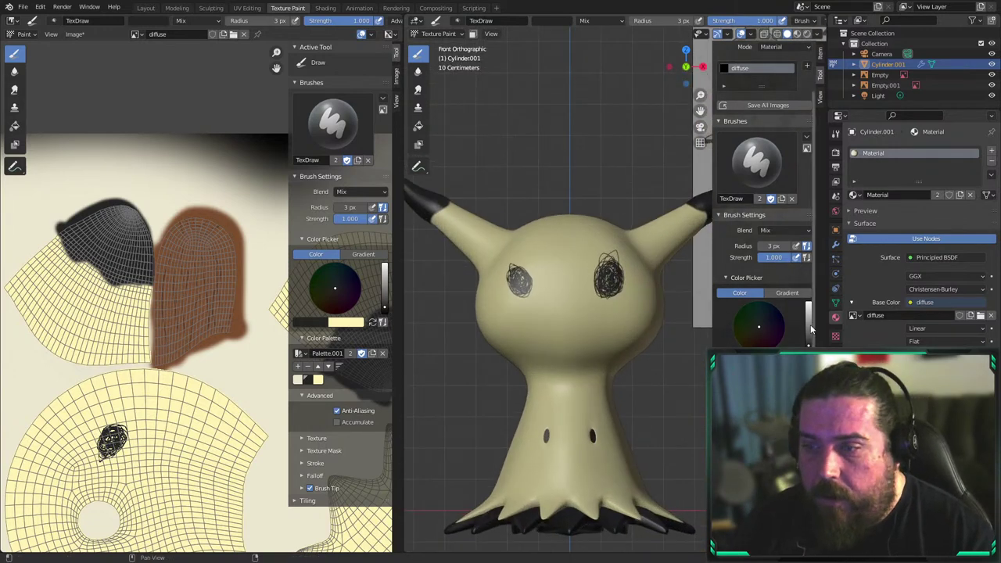
# Change the brush color to a salmon orange for the cheeks
pyautogui.click(758, 328)
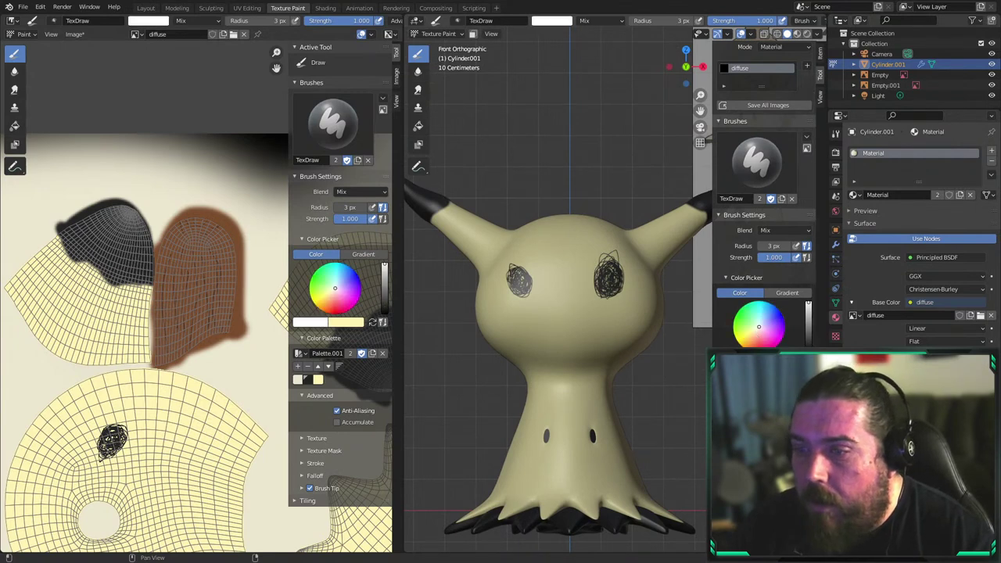
pyautogui.scroll(2, 763, 235)
pyautogui.moveTo(335, 287); pyautogui.dragTo(331, 303)
# Try a loose salmon-orange cheek scribble below the eye on the viewer's left and undo it
pyautogui.scroll(-5, 596, 245)
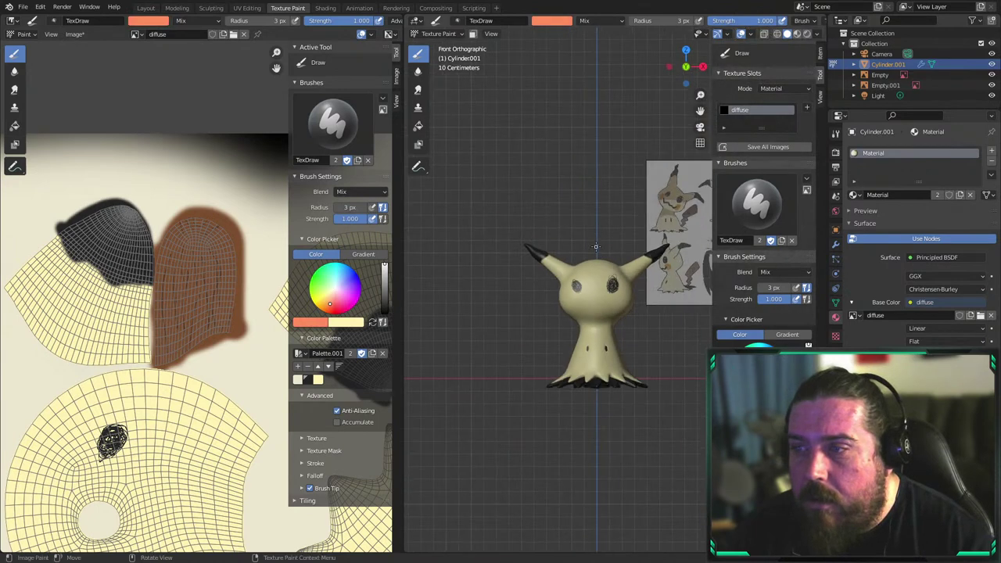
pyautogui.scroll(5, 615, 306)
pyautogui.moveTo(514, 315); pyautogui.dragTo(537, 321)
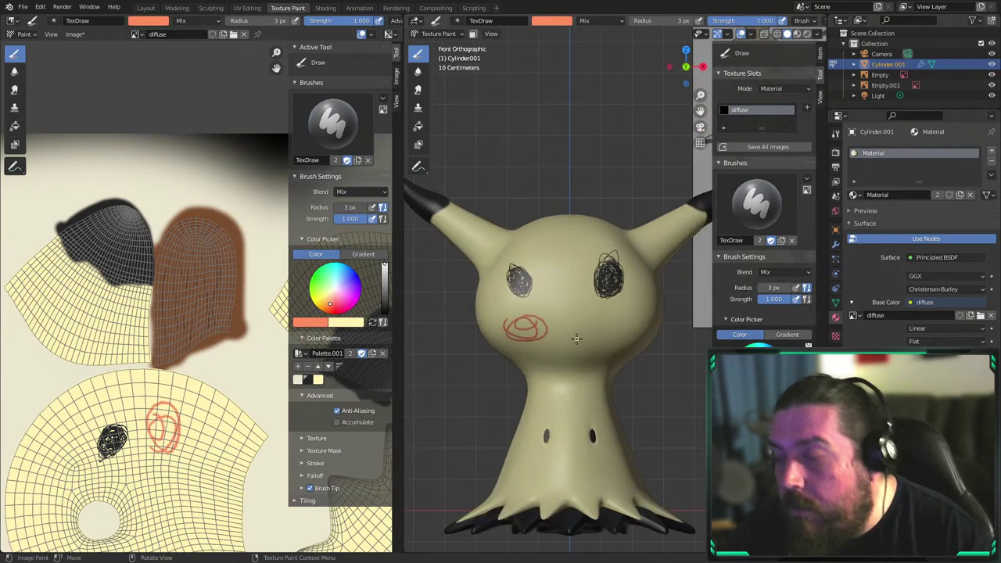
pyautogui.hotkey('ctrl', 'z')
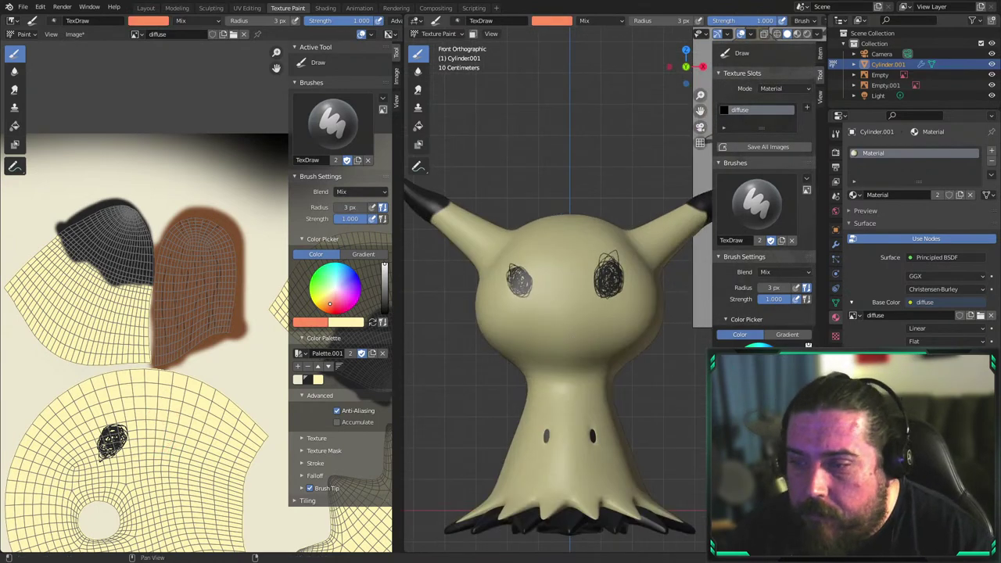
# Add the salmon orange to the color palette and scribble a round cheek below the eye on the viewer's left
pyautogui.scroll(3, 577, 287)
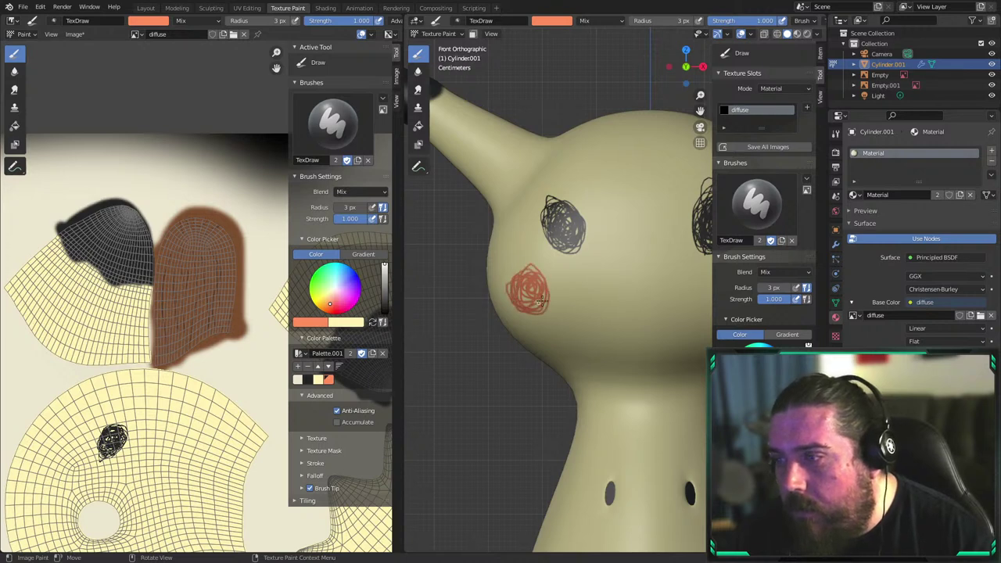
pyautogui.moveTo(522, 270); pyautogui.dragTo(524, 276)
pyautogui.scroll(-6, 582, 274)
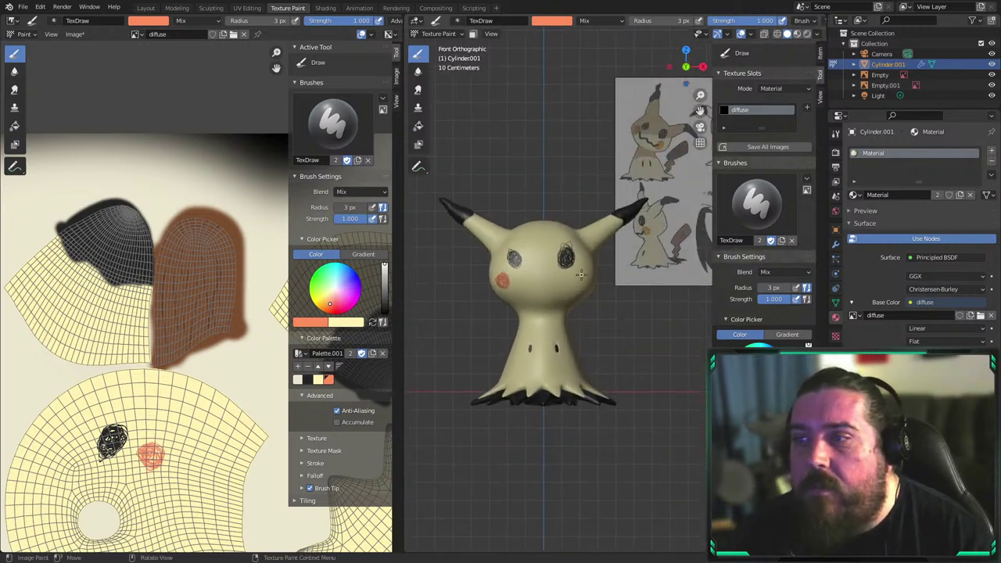
# Check the cheeks in the reference artwork and scribble a matching salmon-orange cheek below the eye on the viewer's right
pyautogui.scroll(5, 579, 266)
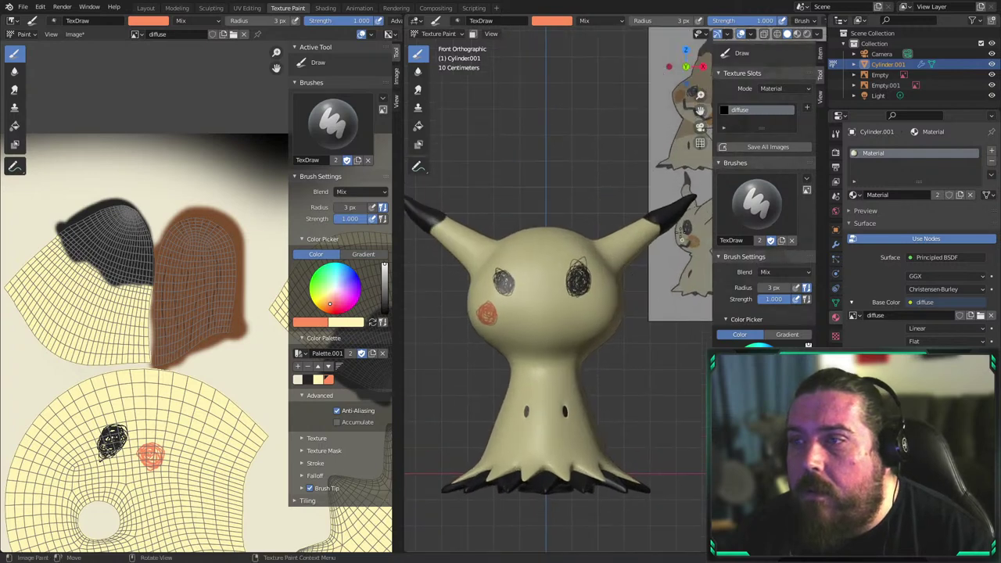
pyautogui.scroll(6, 560, 256)
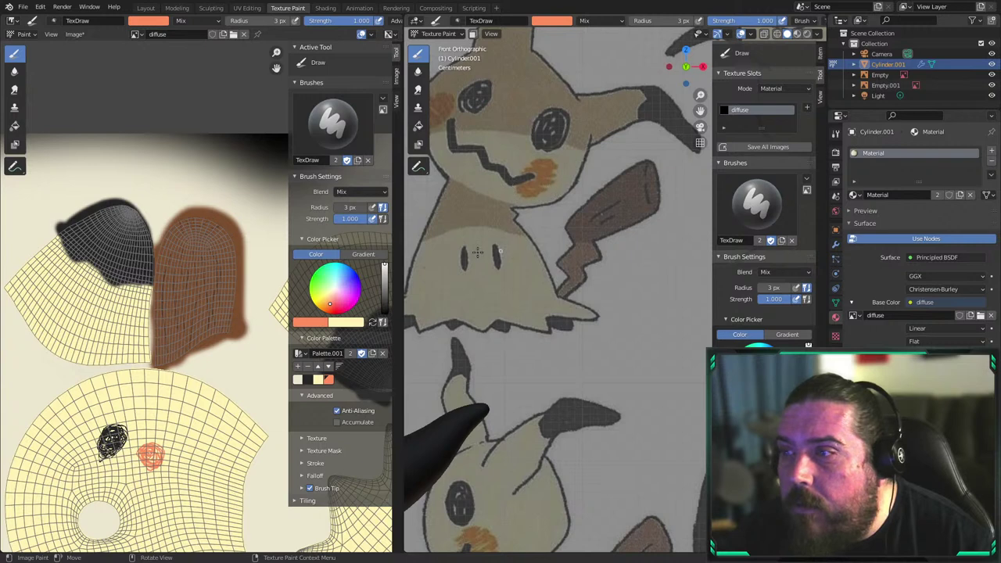
pyautogui.keyDown('shift'); pyautogui.moveTo(477, 252); pyautogui.dragTo(705, 86, button='middle'); pyautogui.keyUp('shift')
pyautogui.moveTo(440, 433)
pyautogui.keyDown('shift'); pyautogui.mouseDown(button='middle')
pyautogui.moveTo(526, 327)
pyautogui.moveTo(616, 159)
pyautogui.moveTo(732, 82)
pyautogui.mouseUp(button='middle'); pyautogui.keyUp('shift')
pyautogui.moveTo(647, 290)
pyautogui.keyDown('shift'); pyautogui.mouseDown(button='middle')
pyautogui.moveTo(686, 253)
pyautogui.moveTo(606, 246)
pyautogui.mouseUp(button='middle'); pyautogui.keyUp('shift')
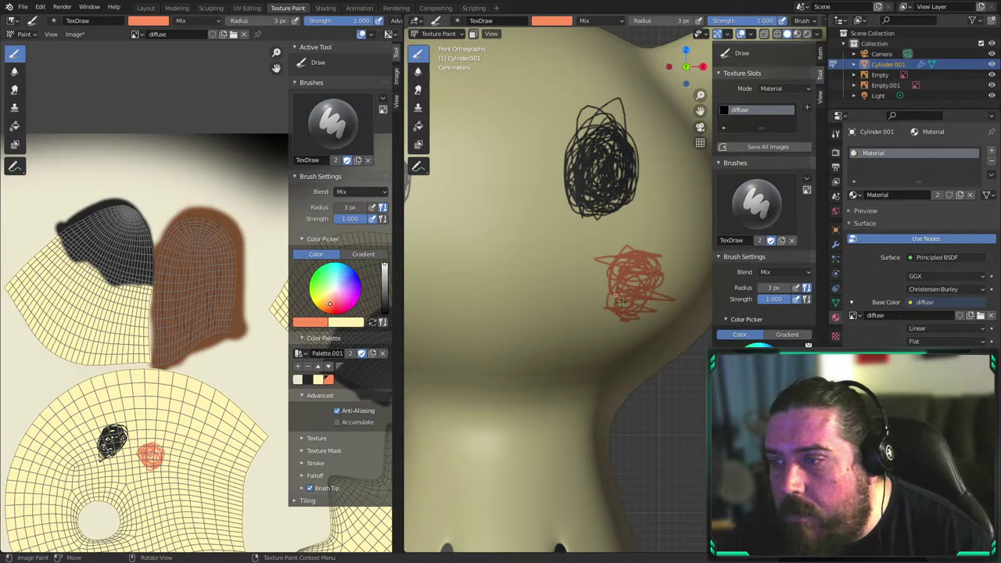
pyautogui.scroll(-3, 618, 299)
# Fill in both cheeks with denser salmon-orange scribbles and stray strokes around their edges
pyautogui.scroll(3, 575, 217)
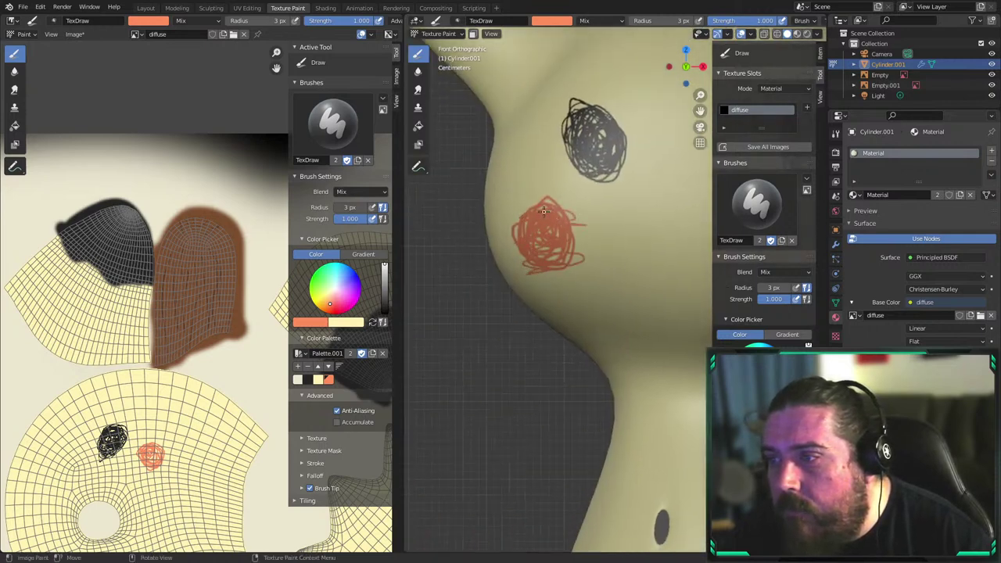
pyautogui.moveTo(642, 261)
pyautogui.keyDown('shift'); pyautogui.mouseDown(button='middle')
pyautogui.moveTo(544, 238)
pyautogui.moveTo(505, 258)
pyautogui.mouseUp(button='middle'); pyautogui.keyUp('shift')
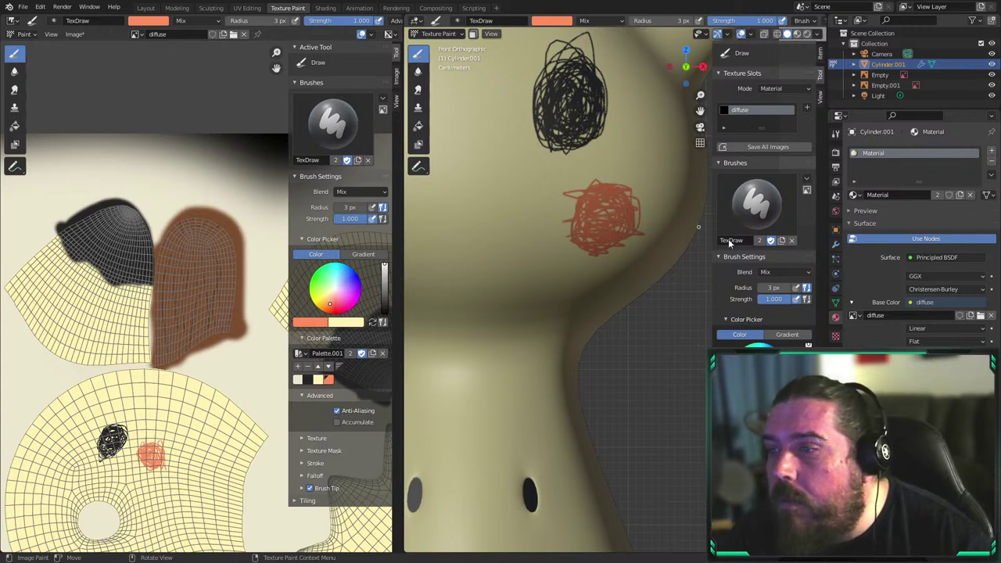
pyautogui.scroll(-5, 640, 210)
pyautogui.press('shift')
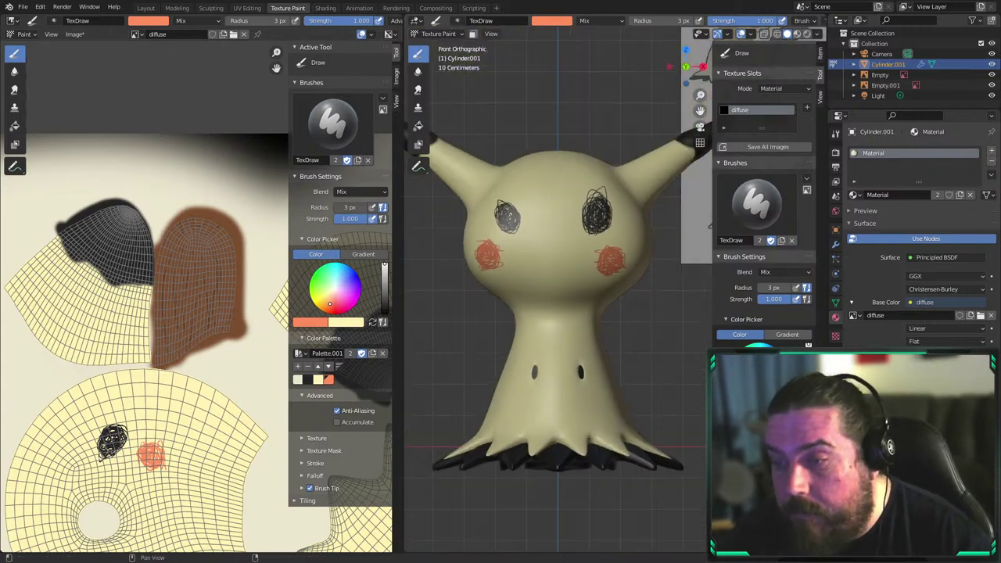
# Switch the brush color to the palette's black and set the brush radius to 9 px
pyautogui.click(298, 380)
pyautogui.click(307, 379)
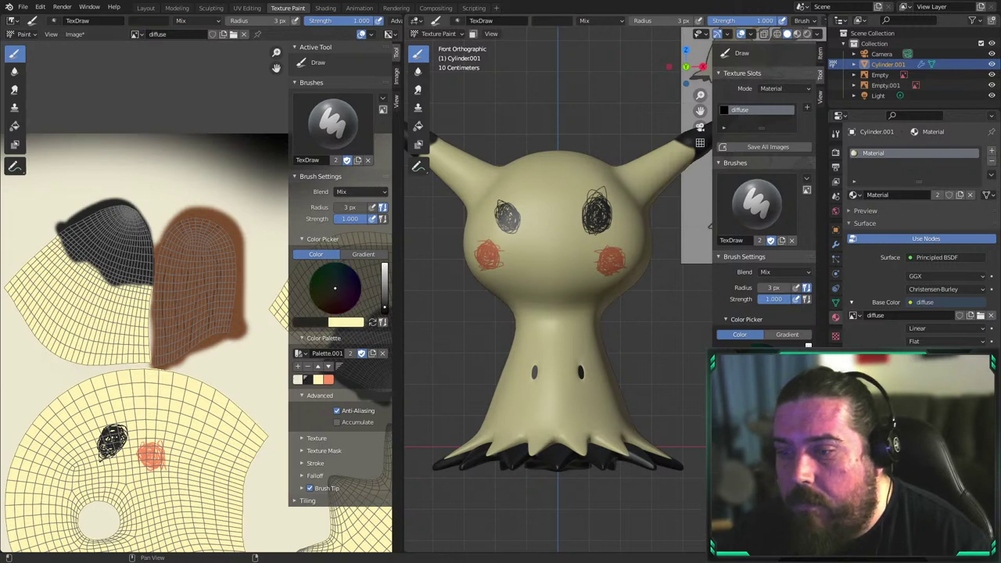
pyautogui.scroll(1, 540, 260)
pyautogui.scroll(1, 539, 261)
pyautogui.press('f')
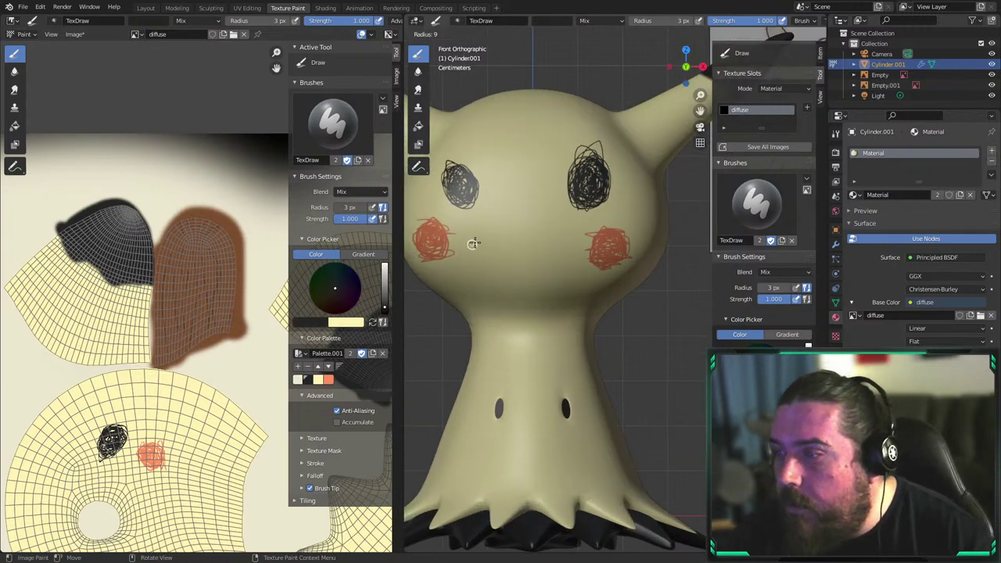
pyautogui.click(474, 243)
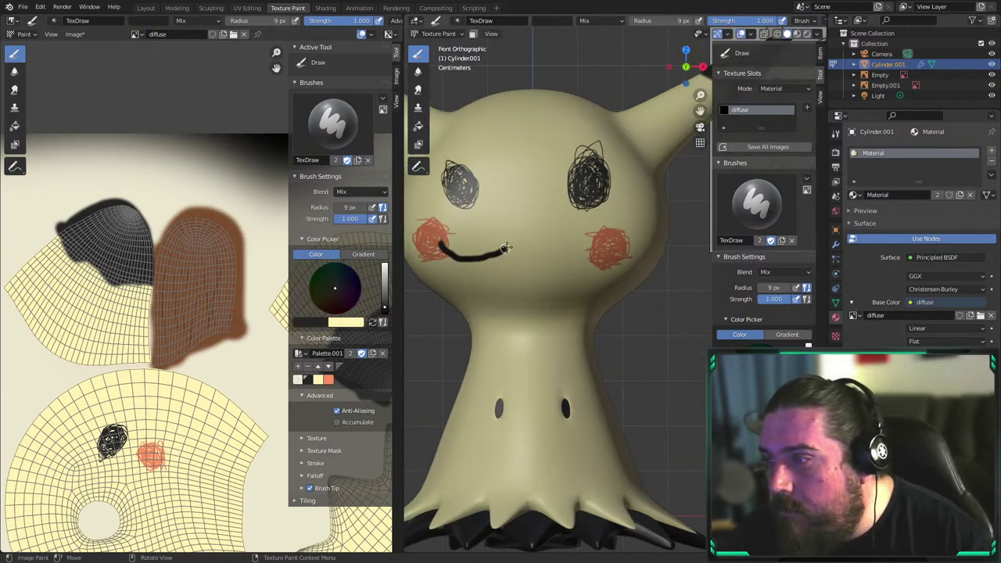
# Try a wavy black mouth and a zigzag one between the two cheeks, undoing both
pyautogui.moveTo(585, 257); pyautogui.dragTo(614, 262)
pyautogui.scroll(-3, 626, 313)
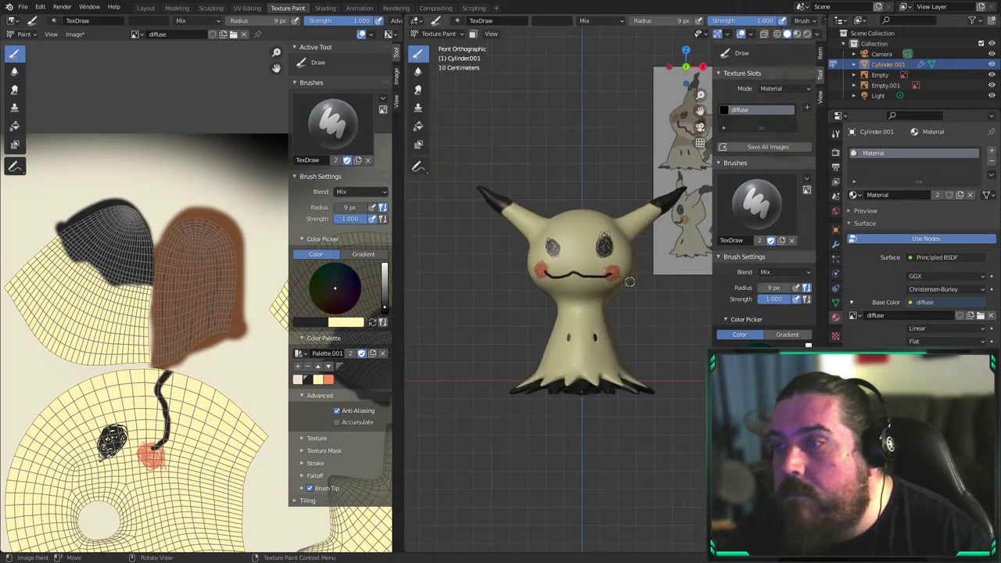
pyautogui.scroll(3, 625, 331)
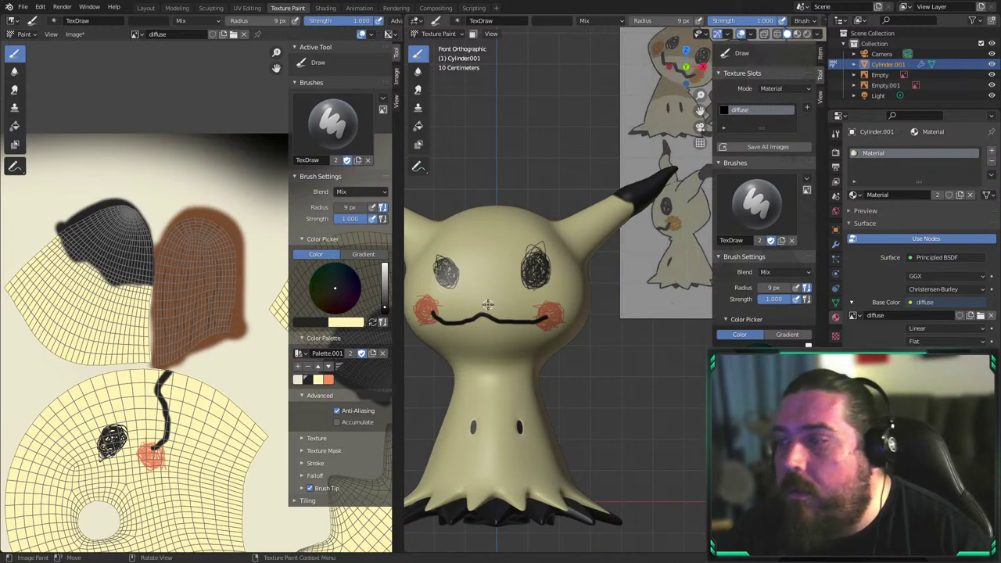
pyautogui.hotkey('ctrl', 'z')
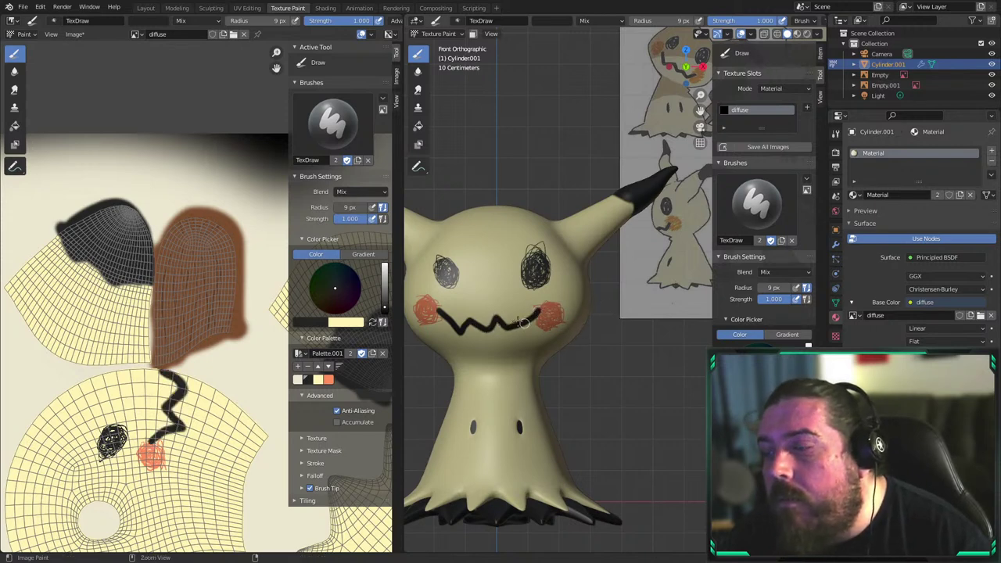
pyautogui.hotkey('ctrl', 'z')
pyautogui.hotkey('ctrl', 'z')
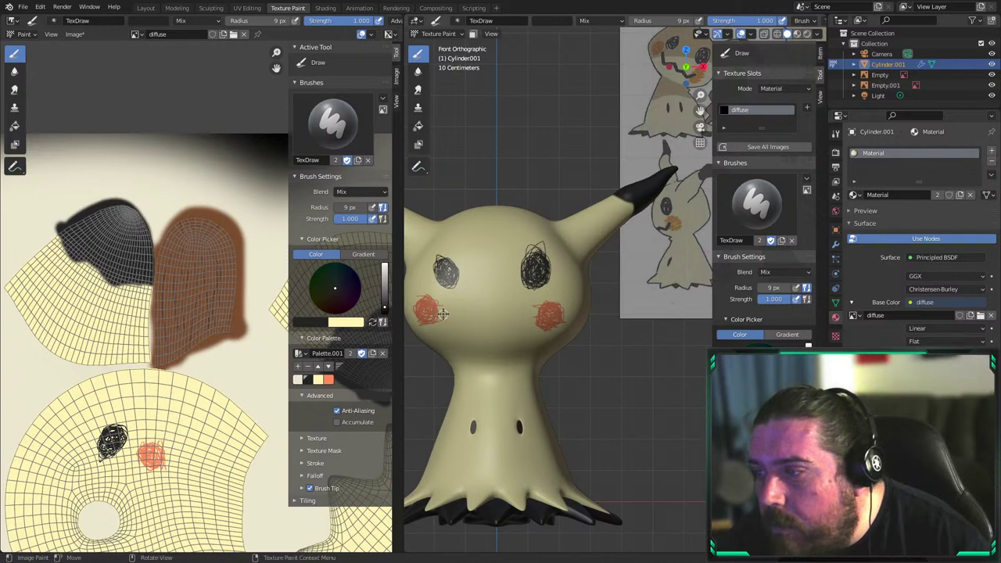
# Undo another trial mouth, paint a black zigzag mouth from cheek to cheek, and check the face from several angles
pyautogui.moveTo(488, 334); pyautogui.dragTo(508, 327)
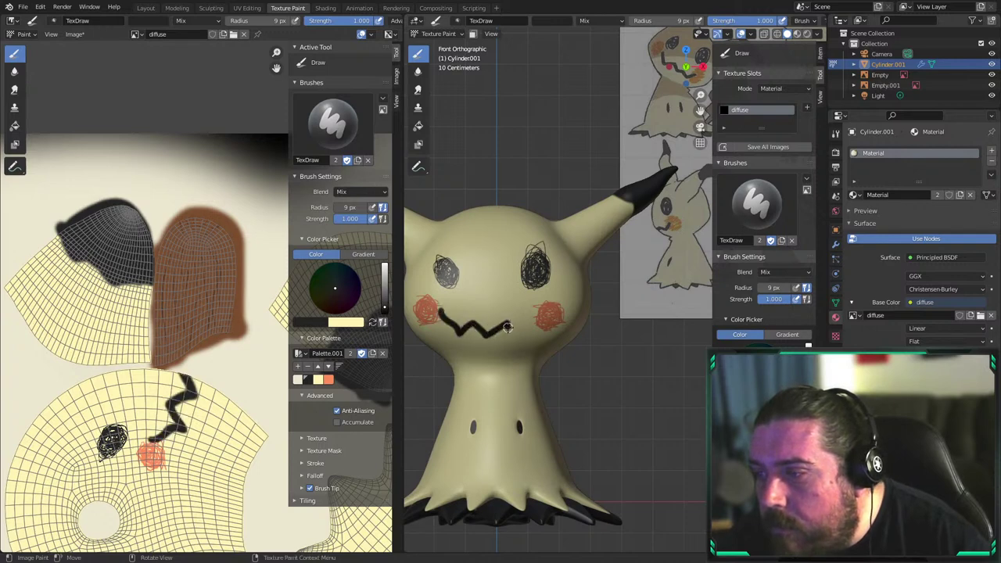
pyautogui.hotkey('ctrl', 'z')
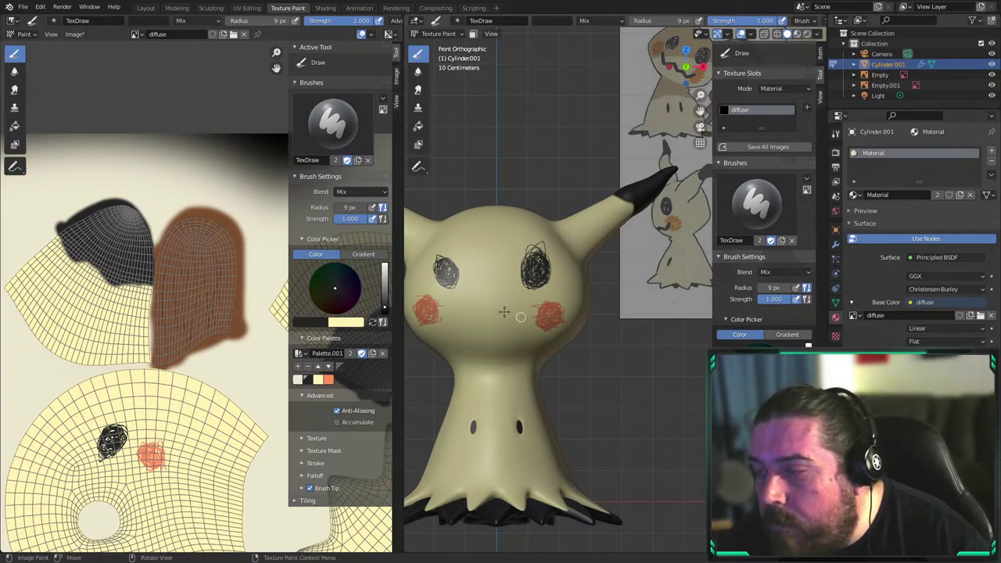
pyautogui.moveTo(485, 317)
pyautogui.mouseDown()
pyautogui.moveTo(500, 330)
pyautogui.moveTo(541, 315)
pyautogui.mouseUp()
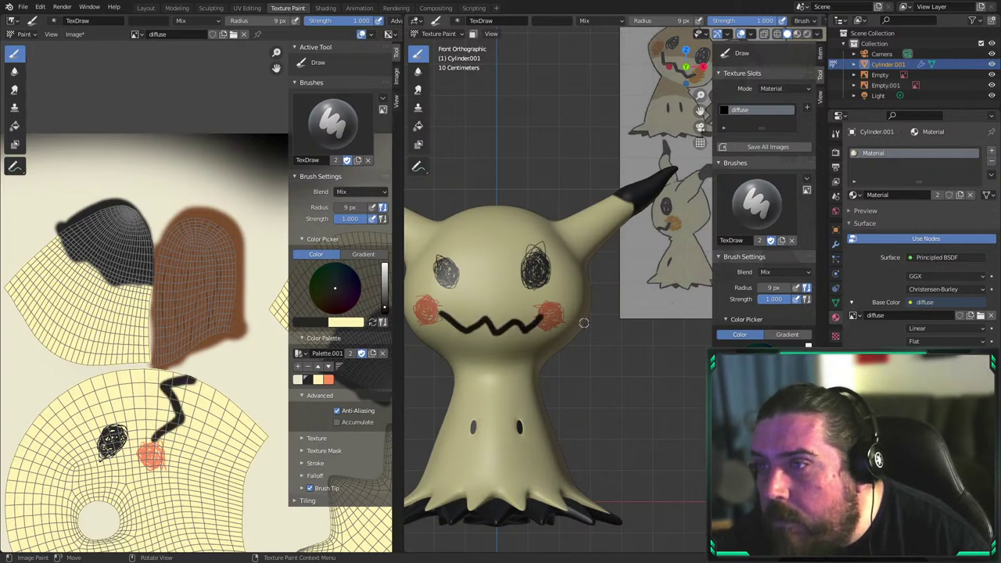
pyautogui.scroll(-3, 618, 430)
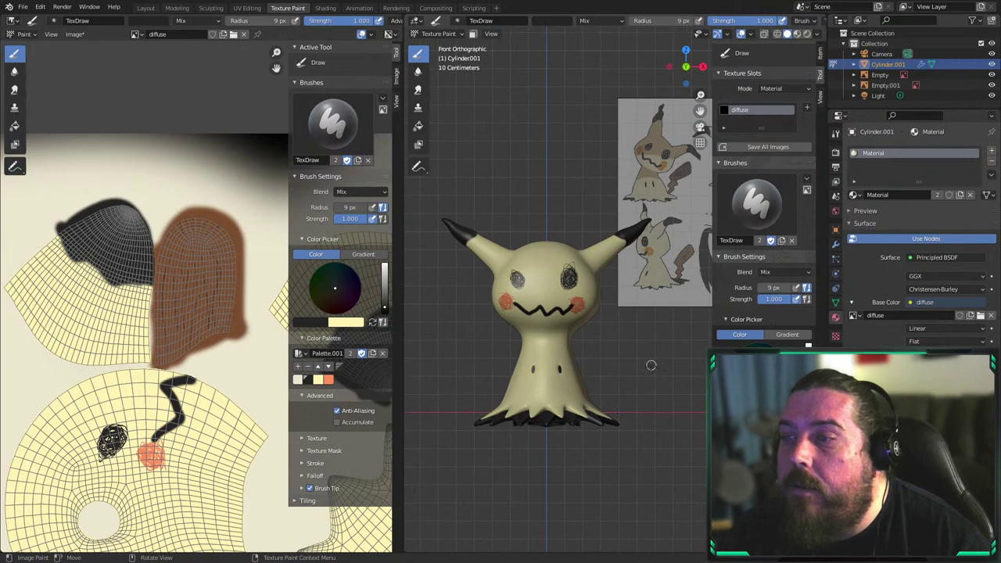
pyautogui.moveTo(651, 366); pyautogui.dragTo(555, 348, button='middle')
pyautogui.moveTo(519, 204); pyautogui.dragTo(537, 180, button='middle')
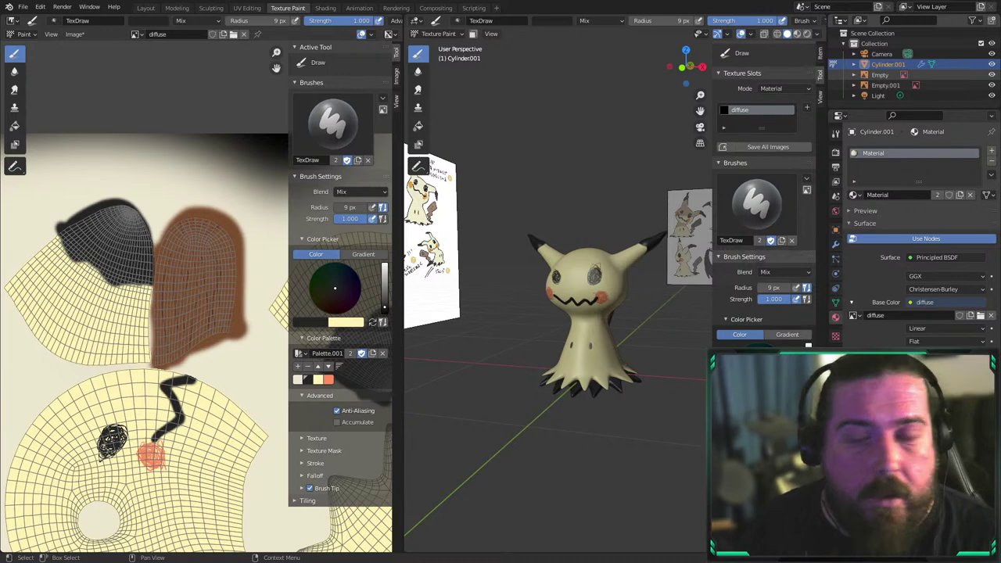
pyautogui.moveTo(575, 292); pyautogui.dragTo(671, 329, button='middle')
# Enter Edit Mode with wireframe shading and select the outer vertices of the ear on the viewer's right
pyautogui.press('Tab')
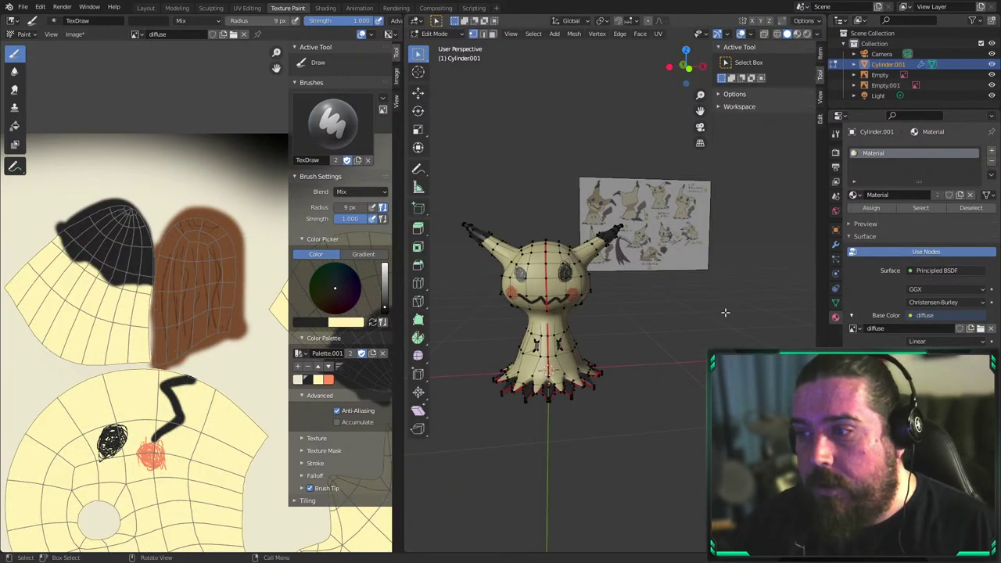
pyautogui.moveTo(547, 366); pyautogui.dragTo(667, 422, button='middle')
pyautogui.scroll(3, 664, 429)
pyautogui.moveTo(694, 388); pyautogui.dragTo(625, 383, button='middle')
pyautogui.hotkey('shift', 'z')
pyautogui.moveTo(633, 327)
pyautogui.mouseDown(button='middle')
pyautogui.moveTo(602, 342)
pyautogui.moveTo(636, 310)
pyautogui.moveTo(595, 297)
pyautogui.mouseUp(button='middle')
pyautogui.scroll(2, 595, 298)
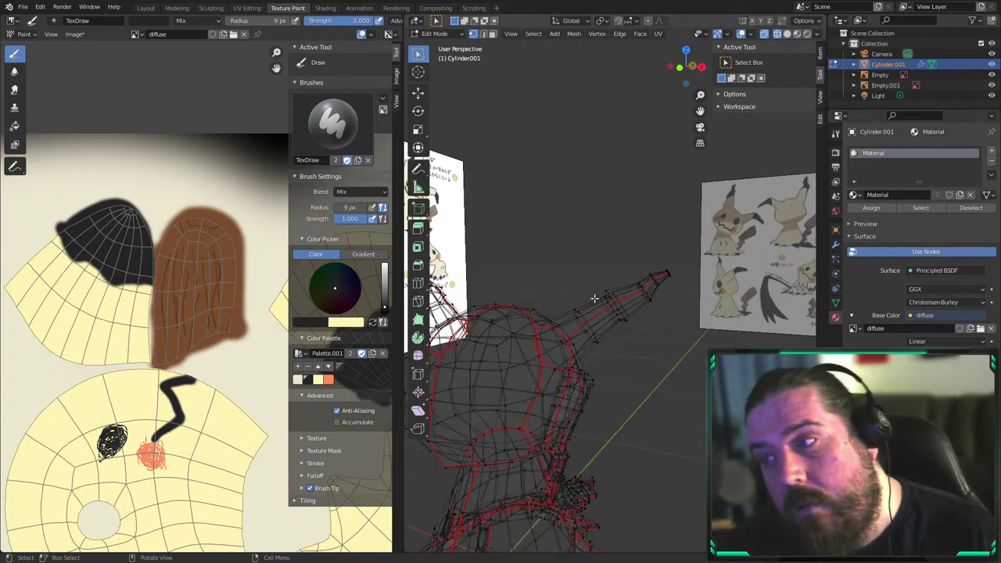
pyautogui.moveTo(606, 235); pyautogui.dragTo(730, 331)
pyautogui.moveTo(679, 320); pyautogui.dragTo(684, 301, button='middle')
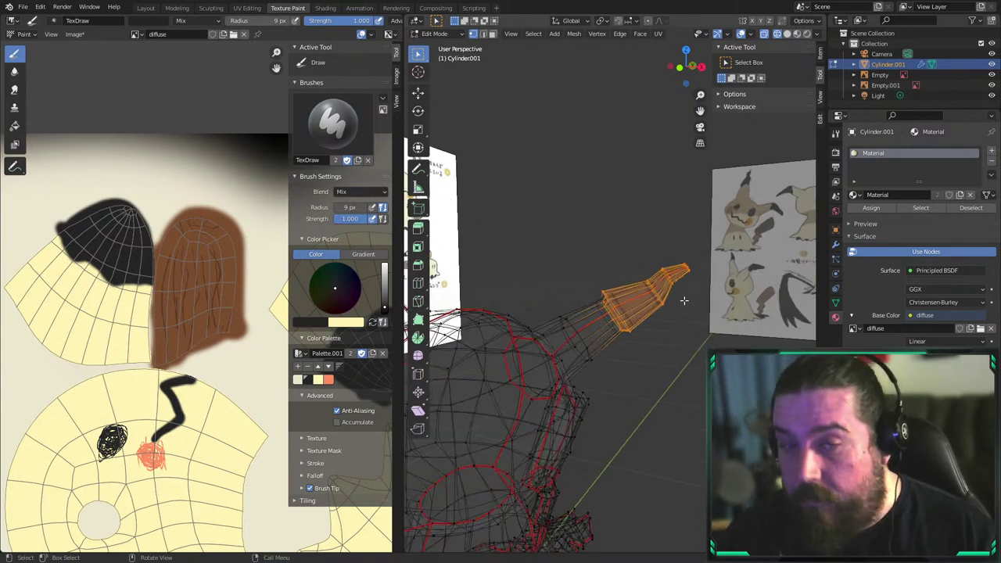
pyautogui.moveTo(623, 227); pyautogui.dragTo(794, 359)
pyautogui.keyDown('shift'); pyautogui.moveTo(611, 316); pyautogui.dragTo(707, 366); pyautogui.keyUp('shift')
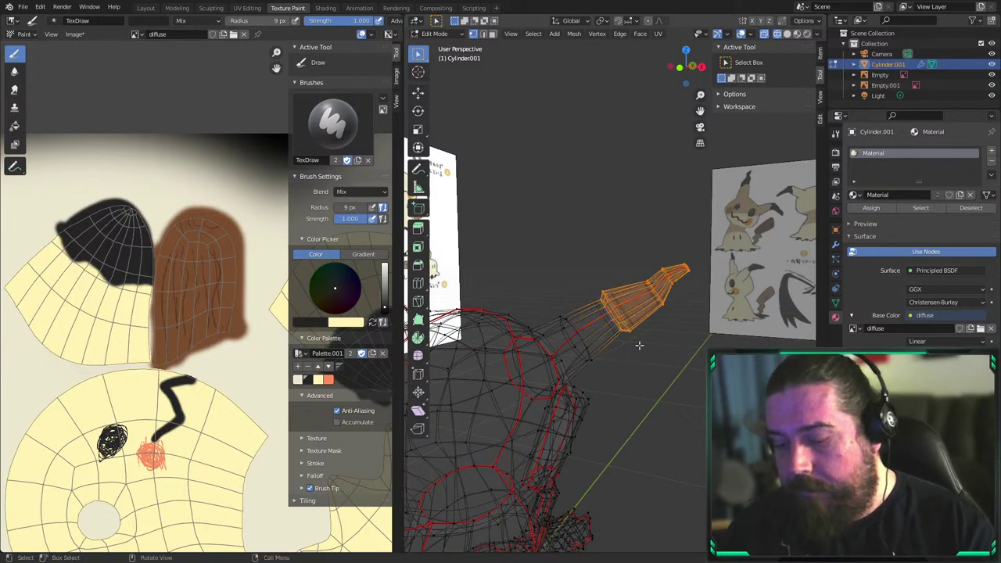
# In front view, rotate the selected ear tip downward until nearly horizontal and reposition it at the end of the ear
pyautogui.press('KP_1')
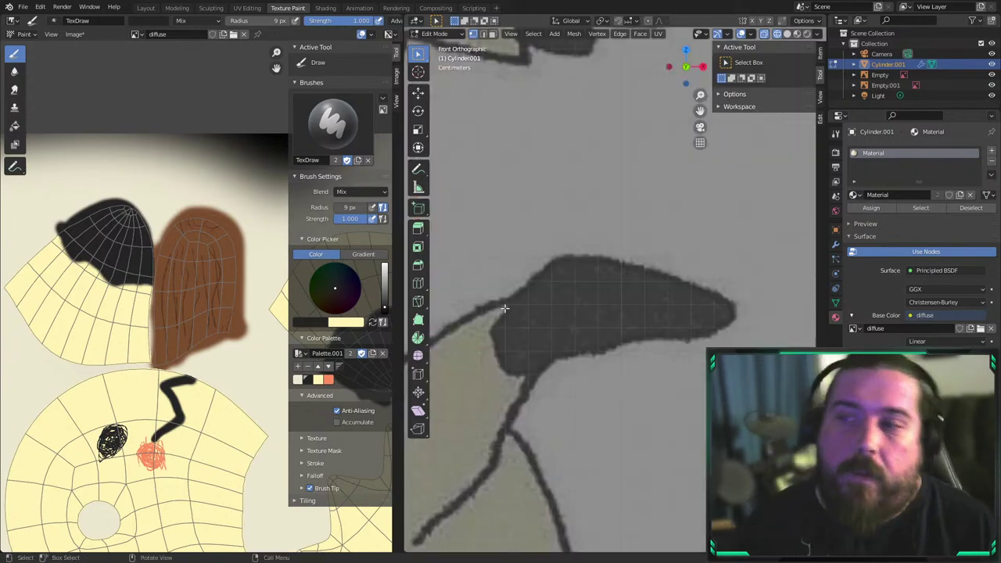
pyautogui.scroll(-5, 639, 345)
pyautogui.scroll(4, 639, 314)
pyautogui.keyDown('shift'); pyautogui.moveTo(640, 314); pyautogui.dragTo(780, 197, button='middle'); pyautogui.keyUp('shift')
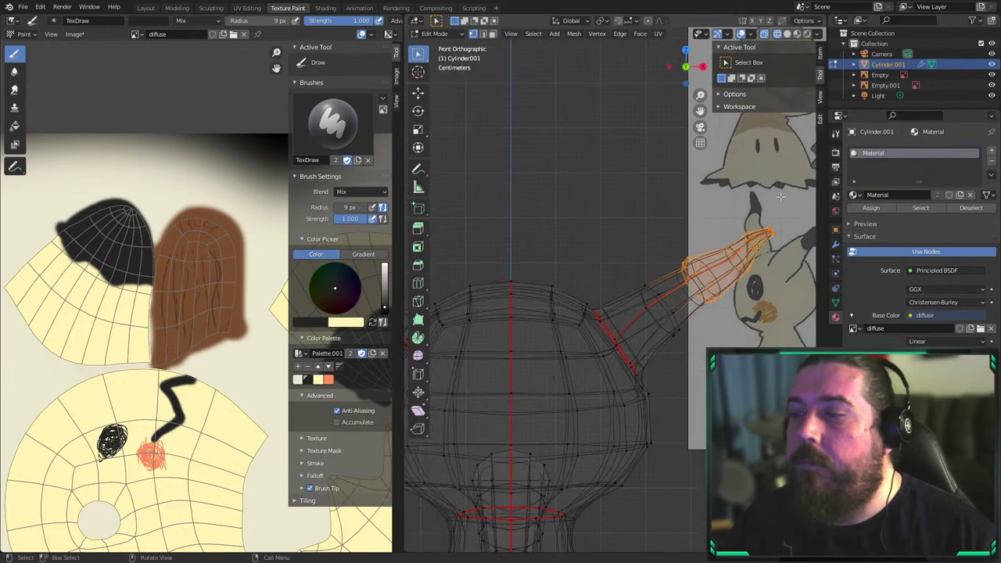
pyautogui.press('r')
pyautogui.click(785, 244)
pyautogui.press('g')
pyautogui.click(798, 277)
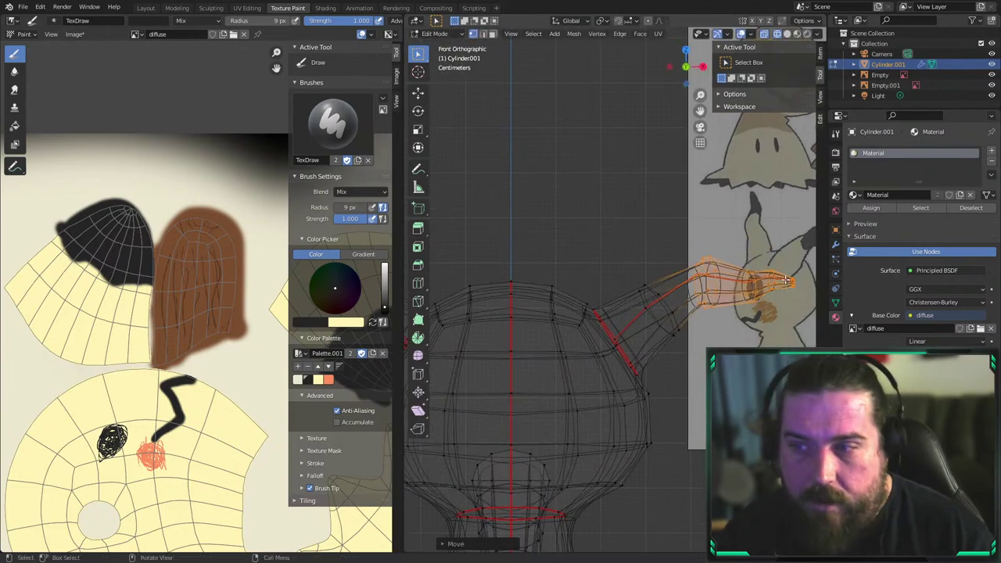
# In top view with solid shading, rotate the same ear tip toward the back of the head and realign it with the ear
pyautogui.hotkey('shift', 'z')
pyautogui.scroll(-4, 758, 302)
pyautogui.scroll(3, 713, 296)
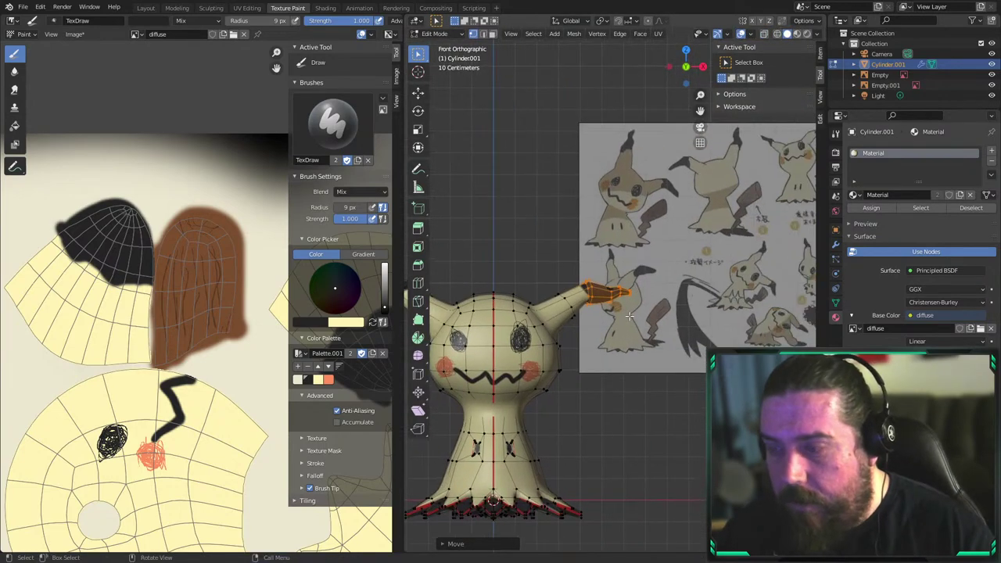
pyautogui.press('KP_7')
pyautogui.press('r')
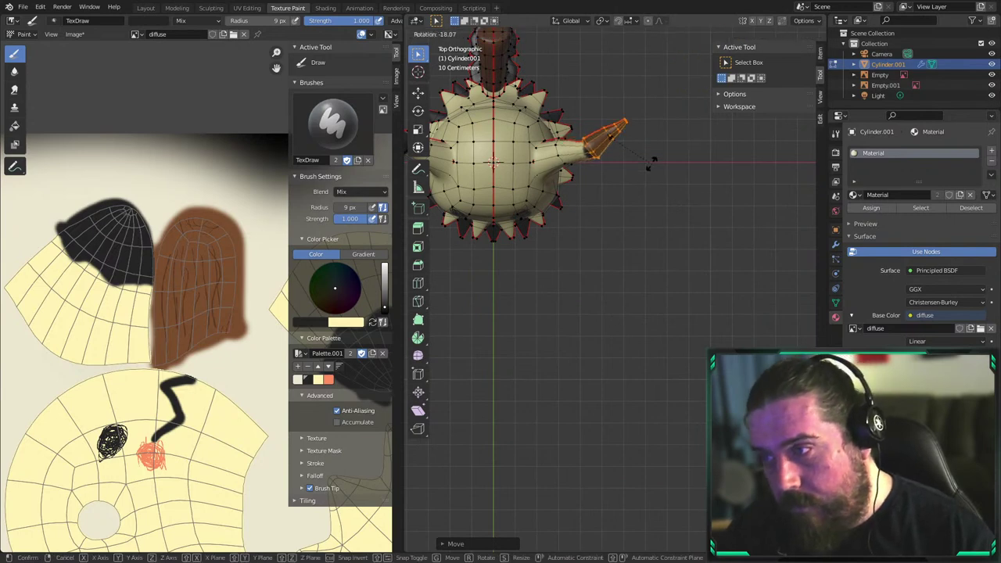
pyautogui.press('g')
pyautogui.rightClick(654, 165)
pyautogui.press('r')
pyautogui.click(681, 164)
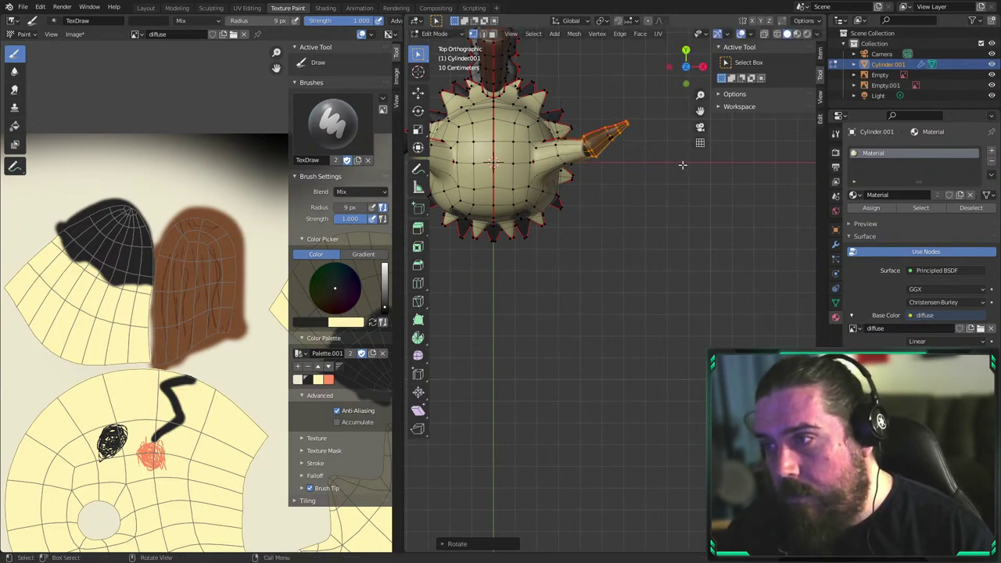
pyautogui.press('g')
pyautogui.click(672, 154)
pyautogui.press('KP_1')
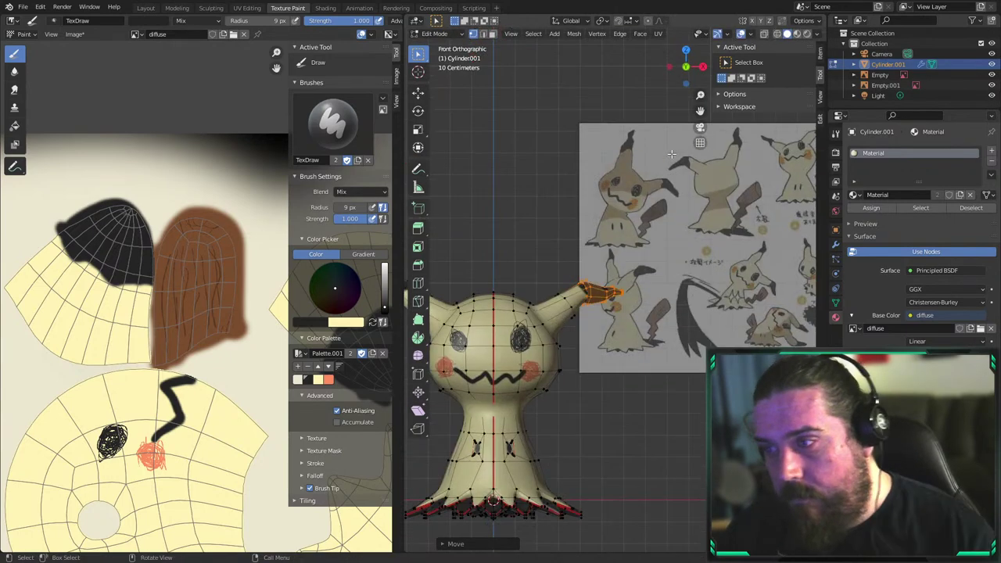
# Select the ear on the viewer's left above its base through the mesh, rotate it more upright and shift it toward the head
pyautogui.scroll(-1, 743, 273)
pyautogui.scroll(3, 744, 272)
pyautogui.moveTo(513, 227); pyautogui.dragTo(608, 299)
pyautogui.hotkey('alt', 'z')
pyautogui.moveTo(513, 208); pyautogui.dragTo(607, 303)
pyautogui.scroll(3, 614, 294)
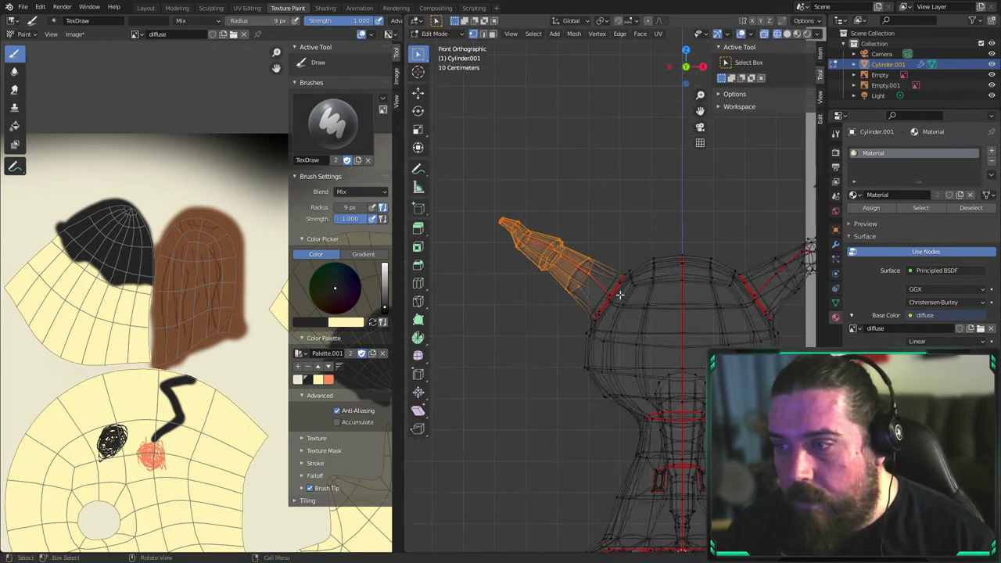
pyautogui.press('r')
pyautogui.click(653, 263)
pyautogui.press('g')
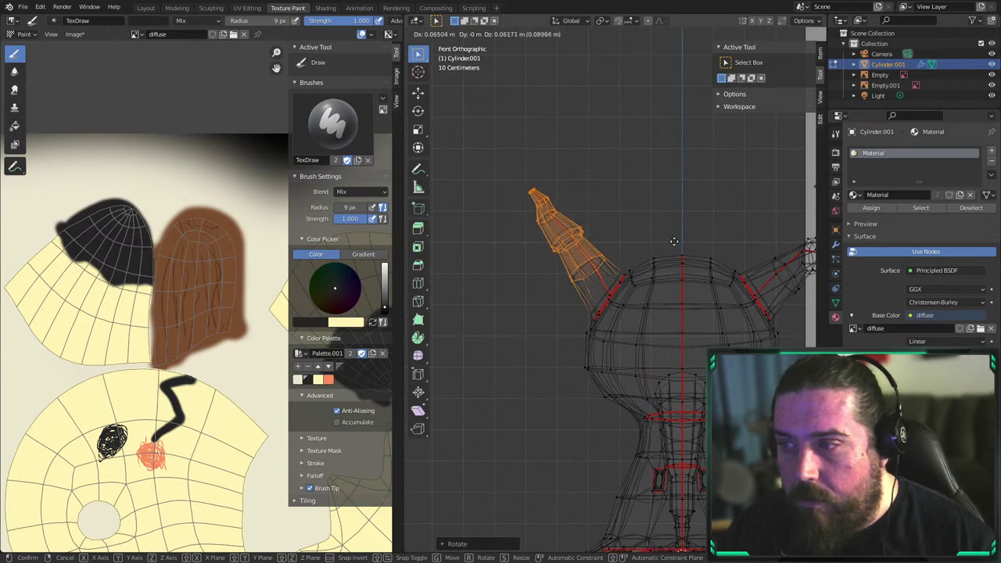
pyautogui.click(676, 239)
# Curve the upper part and tip of that raised ear by moving and rotating their vertices, and compare the shape with the reference
pyautogui.moveTo(497, 159); pyautogui.dragTo(595, 257)
pyautogui.press('g')
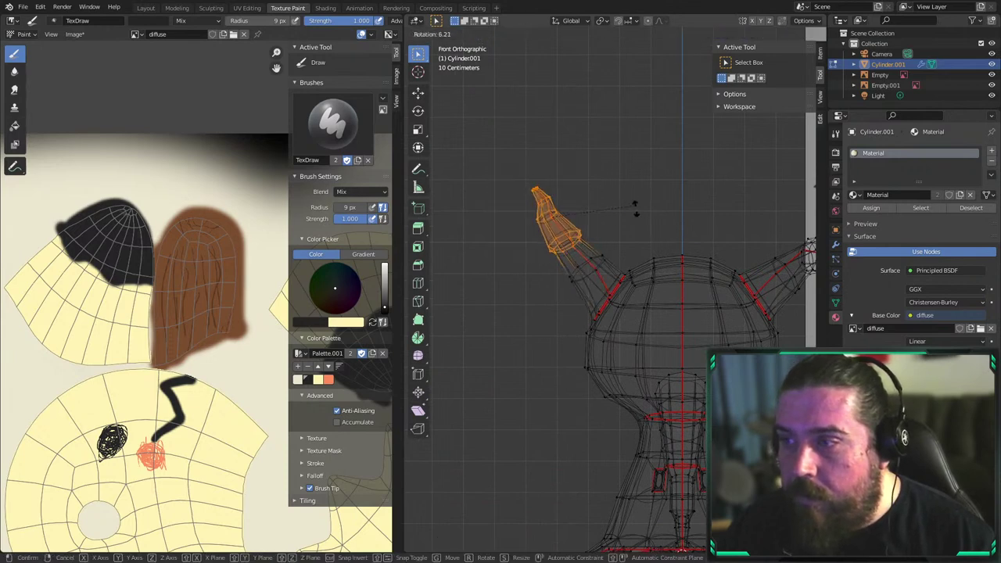
pyautogui.click(653, 218)
pyautogui.moveTo(532, 163); pyautogui.dragTo(587, 225)
pyautogui.press('r')
pyautogui.click(615, 139)
pyautogui.press('g')
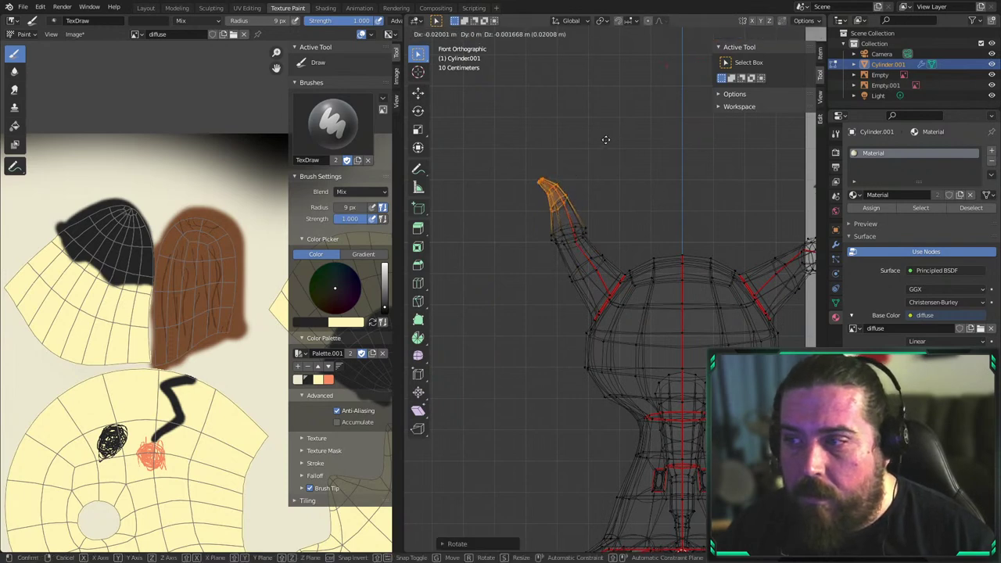
pyautogui.click(607, 143)
pyautogui.press('Tab')
pyautogui.scroll(-3, 657, 234)
pyautogui.scroll(-1, 658, 240)
pyautogui.press('z')
pyautogui.keyDown('shift'); pyautogui.moveTo(709, 308); pyautogui.dragTo(620, 304, button='middle'); pyautogui.keyUp('shift')
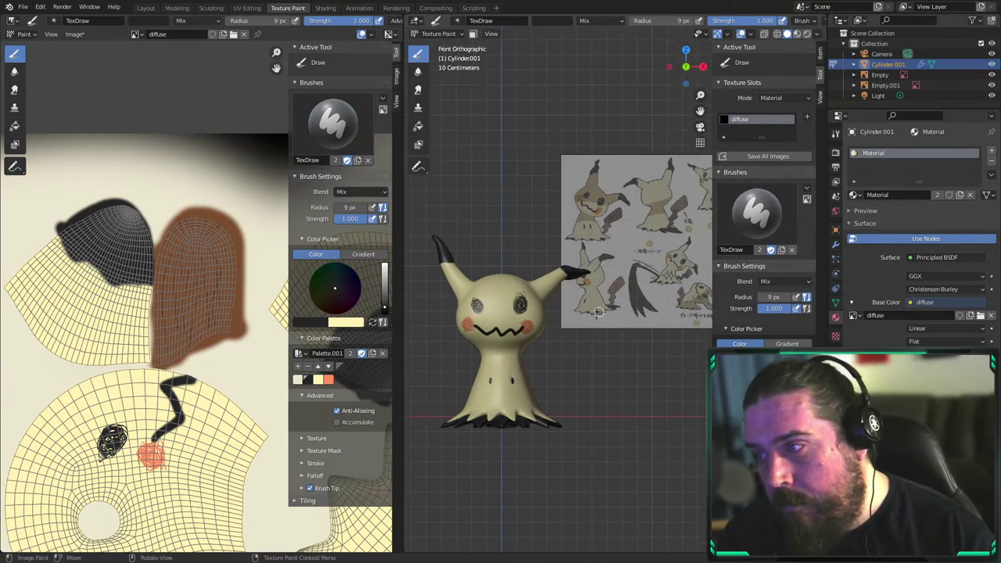
# Return to wireframe Edit Mode and select all vertices of the head and ears, excluding the tail
pyautogui.hotkey('shift', 'z')
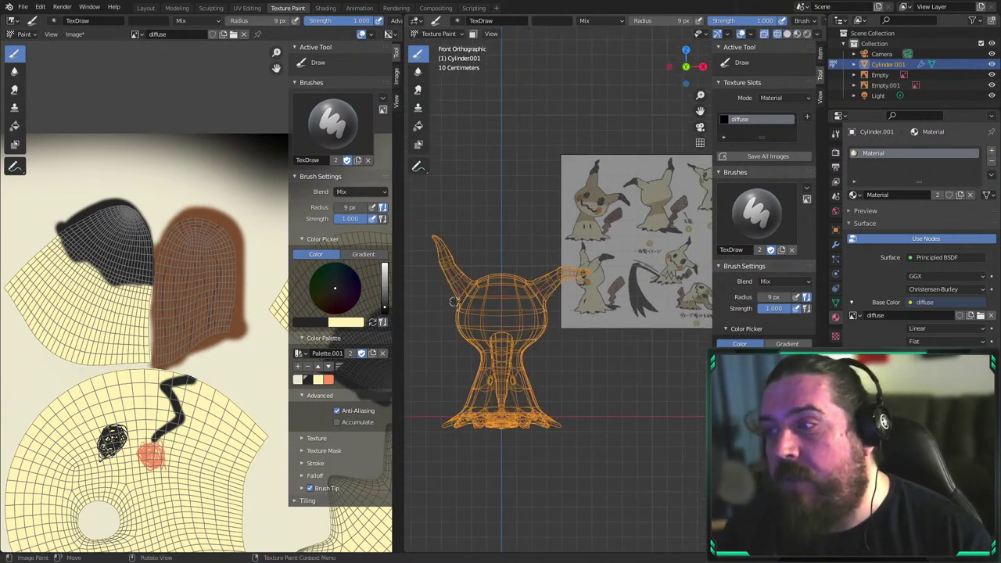
pyautogui.rightClick(519, 293)
pyautogui.keyDown('shift'); pyautogui.moveTo(519, 345); pyautogui.dragTo(571, 307, button='middle'); pyautogui.keyUp('shift')
pyautogui.press('Tab')
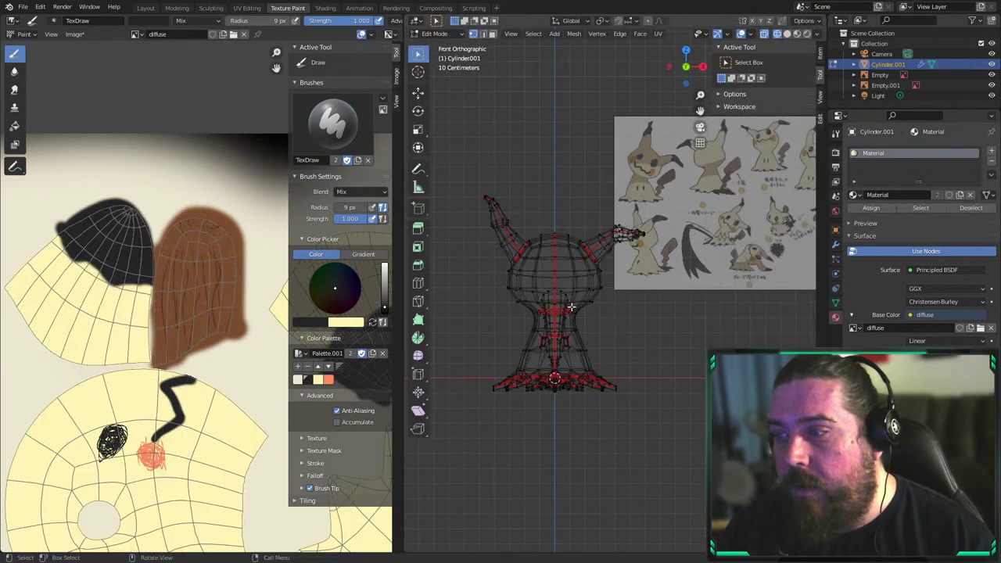
pyautogui.moveTo(454, 161); pyautogui.dragTo(678, 324)
pyautogui.press('KP_3')
pyautogui.keyDown('shift'); pyautogui.moveTo(683, 288); pyautogui.dragTo(484, 277, button='middle'); pyautogui.keyUp('shift')
pyautogui.scroll(3, 485, 277)
pyautogui.press('b')
pyautogui.keyDown('ctrl'); pyautogui.moveTo(484, 277); pyautogui.dragTo(535, 333); pyautogui.keyUp('ctrl')
pyautogui.keyDown('shift'); pyautogui.moveTo(535, 333); pyautogui.dragTo(656, 286, button='middle'); pyautogui.keyUp('shift')
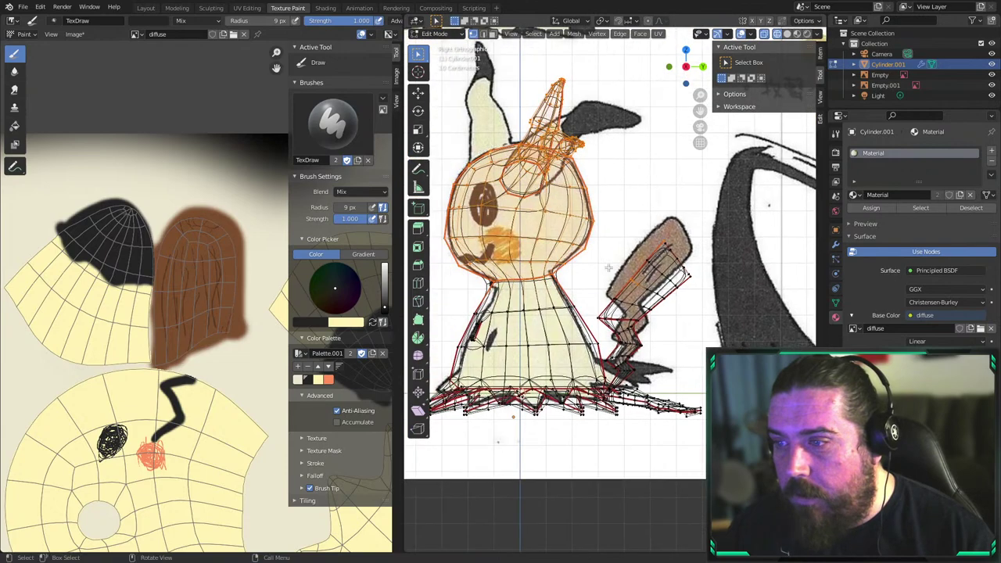
pyautogui.keyDown('ctrl'); pyautogui.moveTo(610, 268); pyautogui.dragTo(657, 299); pyautogui.keyUp('ctrl')
pyautogui.moveTo(657, 298); pyautogui.dragTo(582, 260, button='middle')
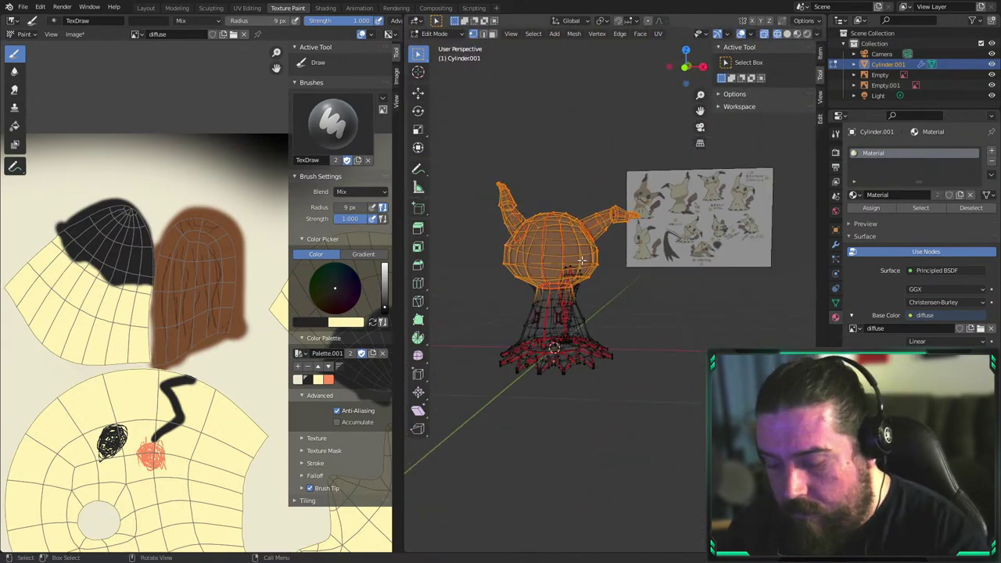
# In front view, tilt the head and ears clockwise and shift them sideways toward the drooping ear
pyautogui.press('KP_1')
pyautogui.scroll(2, 582, 261)
pyautogui.press('r')
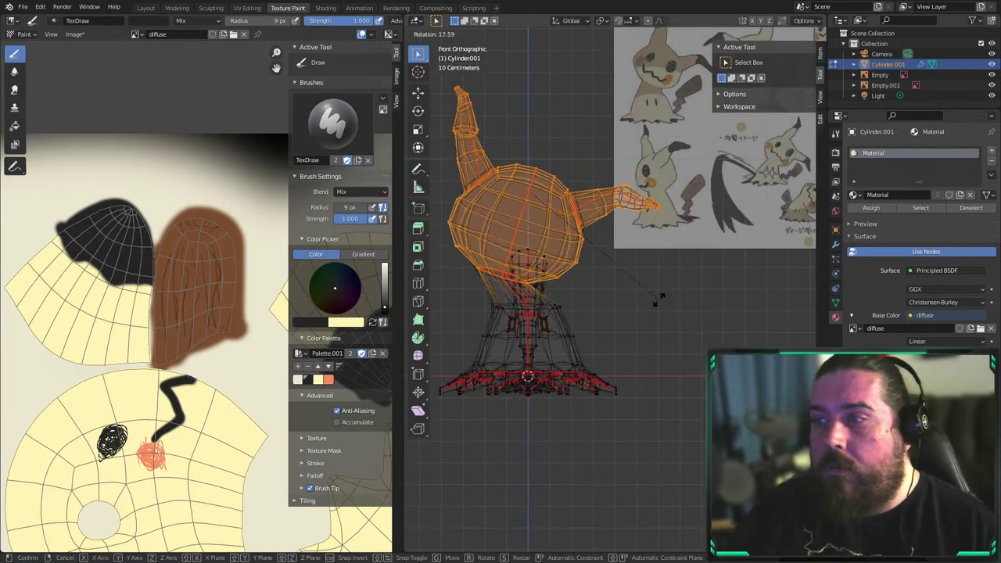
pyautogui.click(635, 311)
pyautogui.press('g')
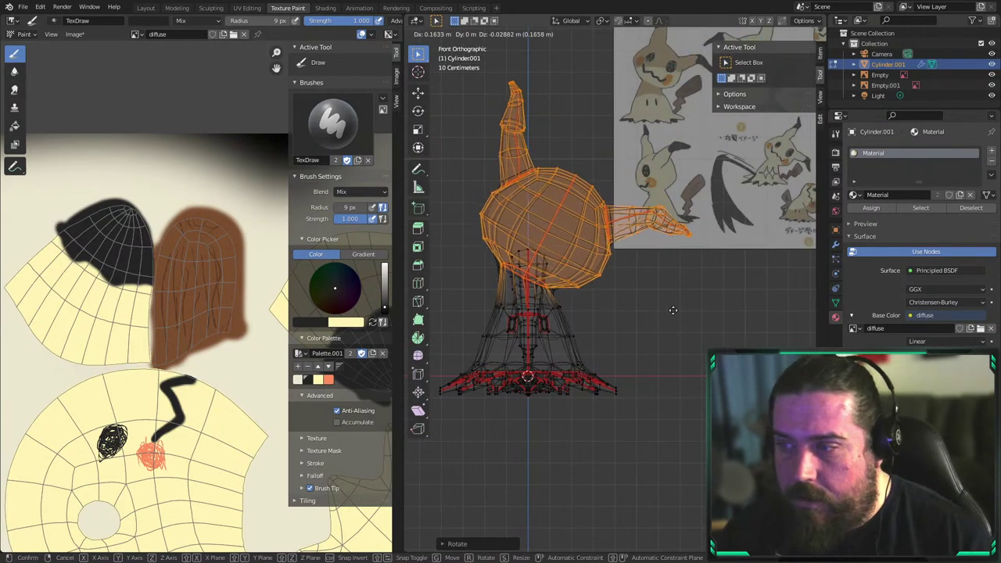
pyautogui.click(684, 309)
# Restore solid shading, lower the tilted head slightly onto the body and clear the selection
pyautogui.press('z')
pyautogui.click(729, 311)
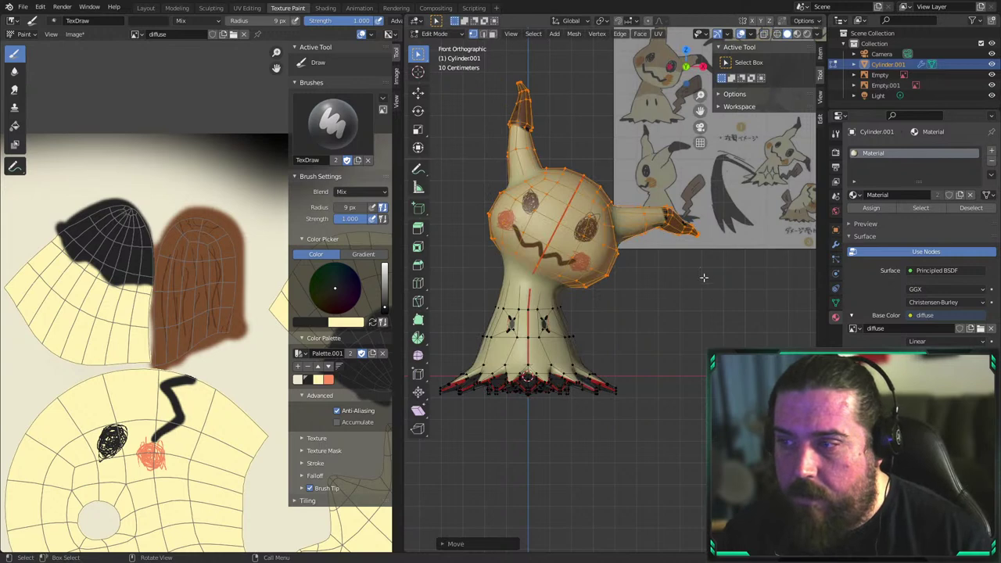
pyautogui.press('g')
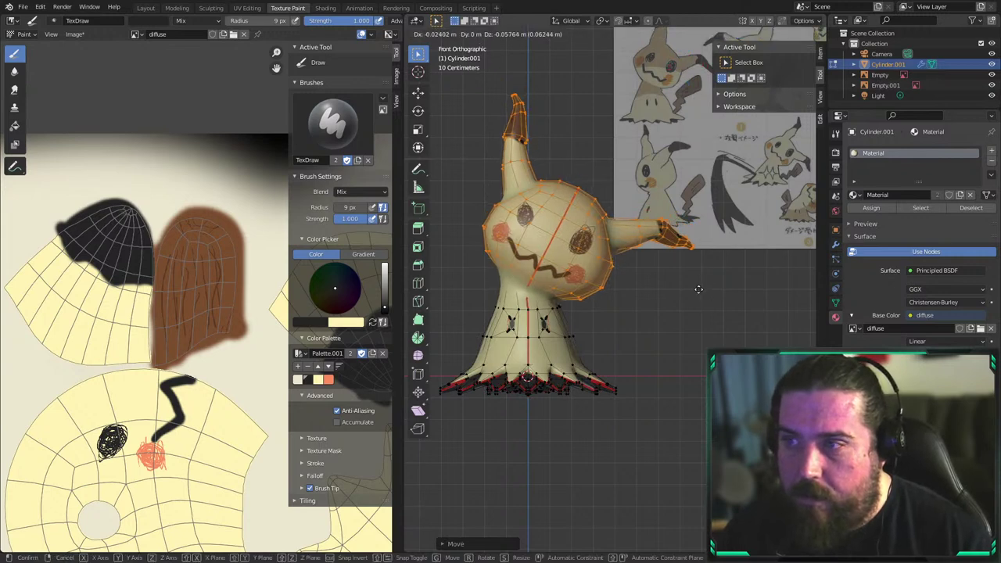
pyautogui.click(699, 290)
pyautogui.click(661, 273)
pyautogui.keyDown('shift'); pyautogui.moveTo(661, 274); pyautogui.dragTo(634, 396, button='middle'); pyautogui.keyUp('shift')
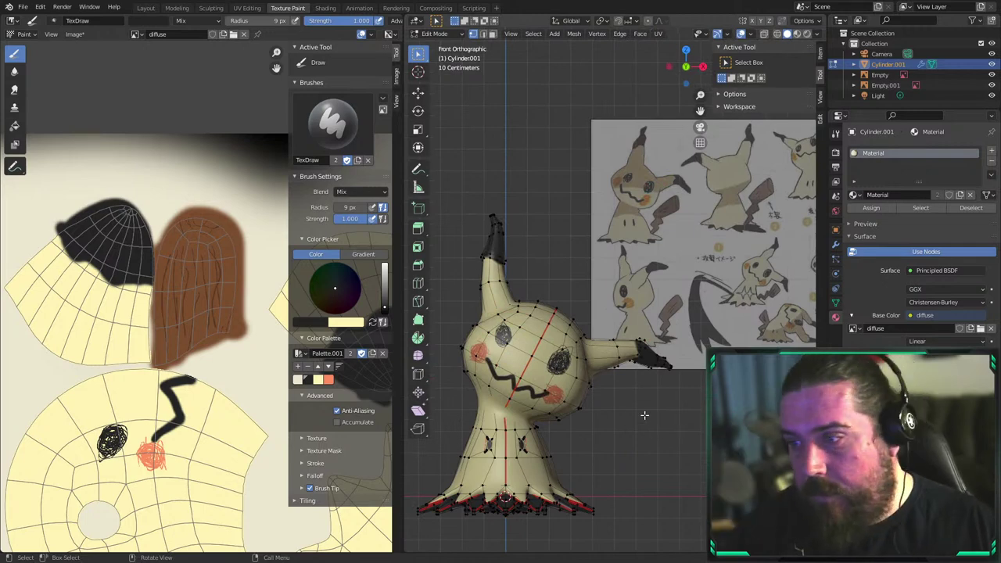
# In wireframe view, select the vertices around the bend of the drooping ear and raise them slightly
pyautogui.scroll(2, 645, 416)
pyautogui.press('z')
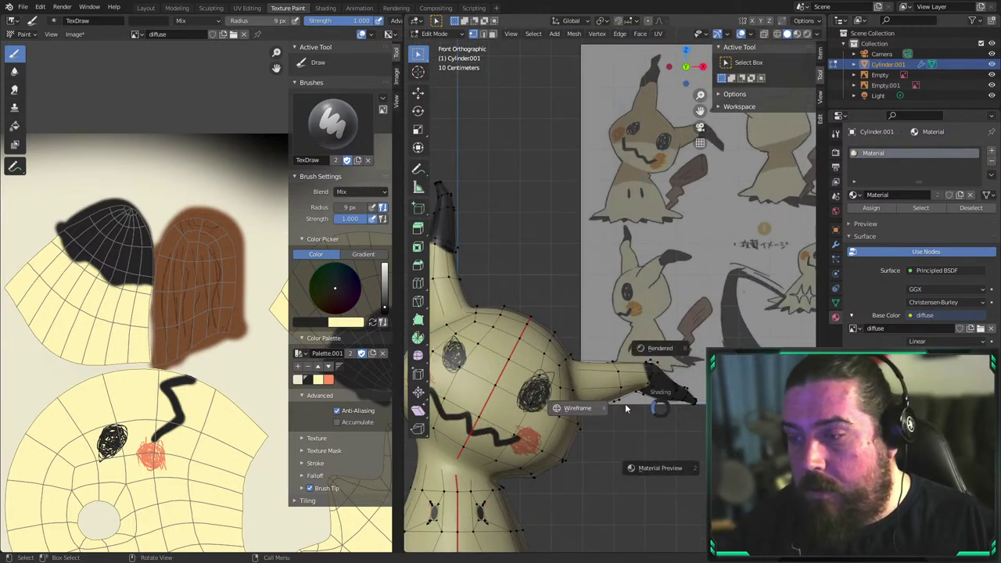
pyautogui.press('Escape')
pyautogui.hotkey('shift', 'z')
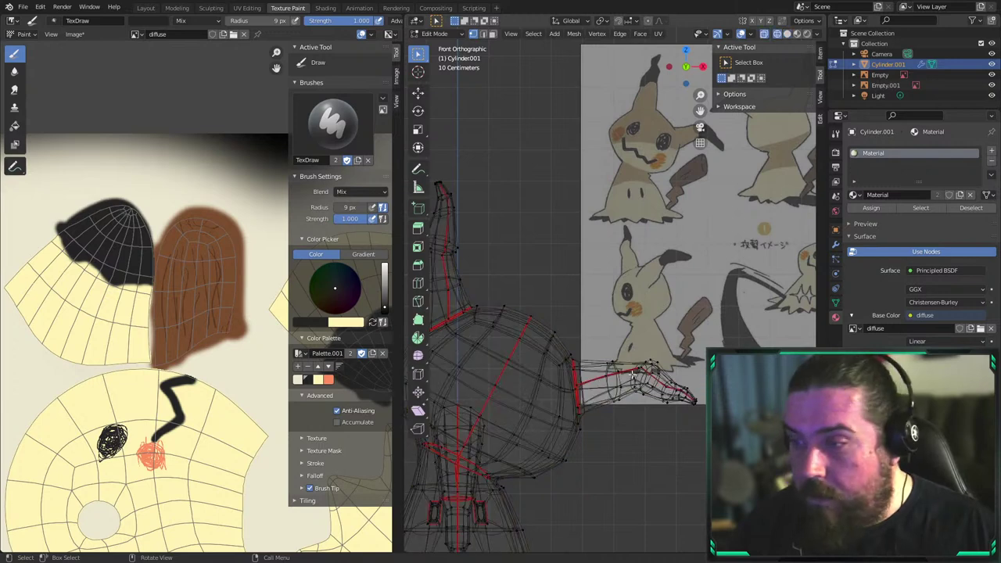
pyautogui.moveTo(626, 339); pyautogui.dragTo(664, 408)
pyautogui.press('g')
pyautogui.rightClick(665, 397)
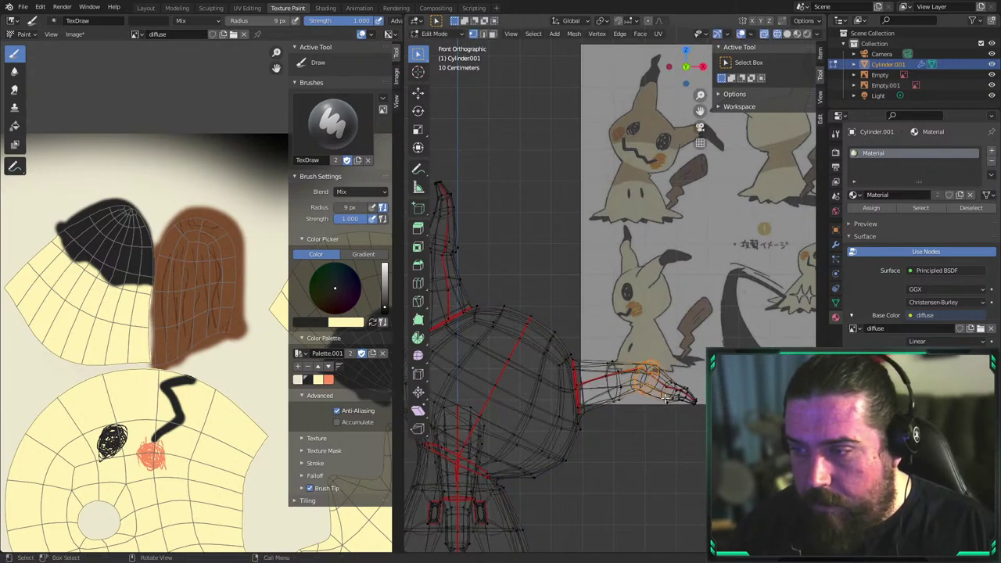
pyautogui.press('b')
pyautogui.press('g')
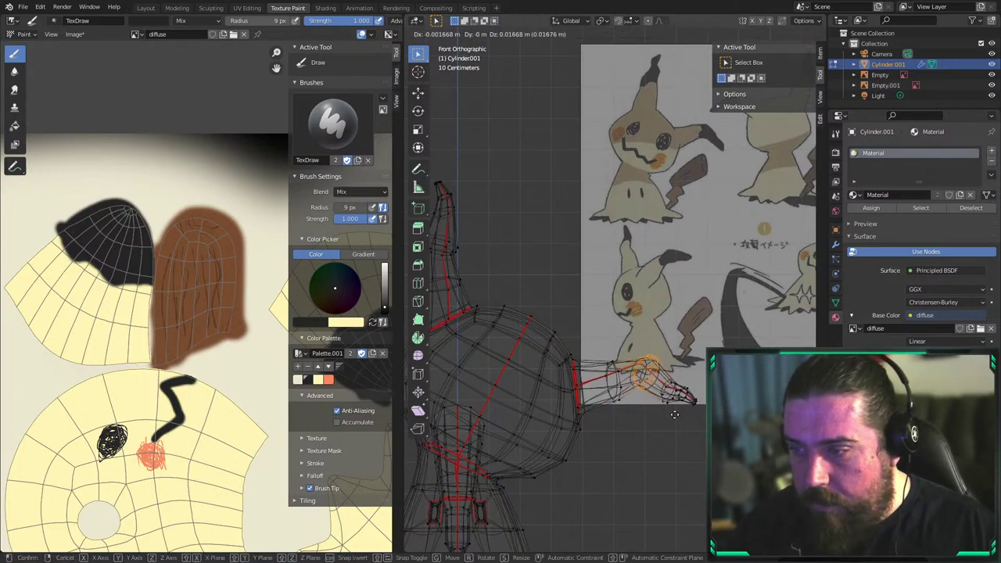
pyautogui.click(673, 410)
# Raise the middle section of the drooping ear slightly, clear the selection and return to solid shading in Texture Paint mode
pyautogui.moveTo(588, 337); pyautogui.dragTo(646, 427)
pyautogui.press('g')
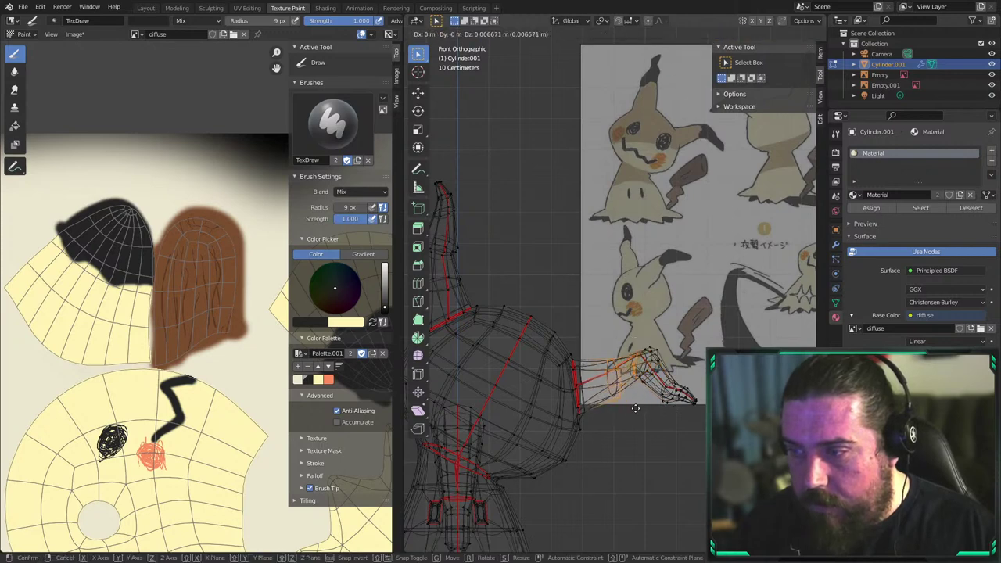
pyautogui.click(637, 405)
pyautogui.rightClick(637, 405)
pyautogui.hotkey('alt', 'a')
pyautogui.press('z')
pyautogui.scroll(-5, 695, 393)
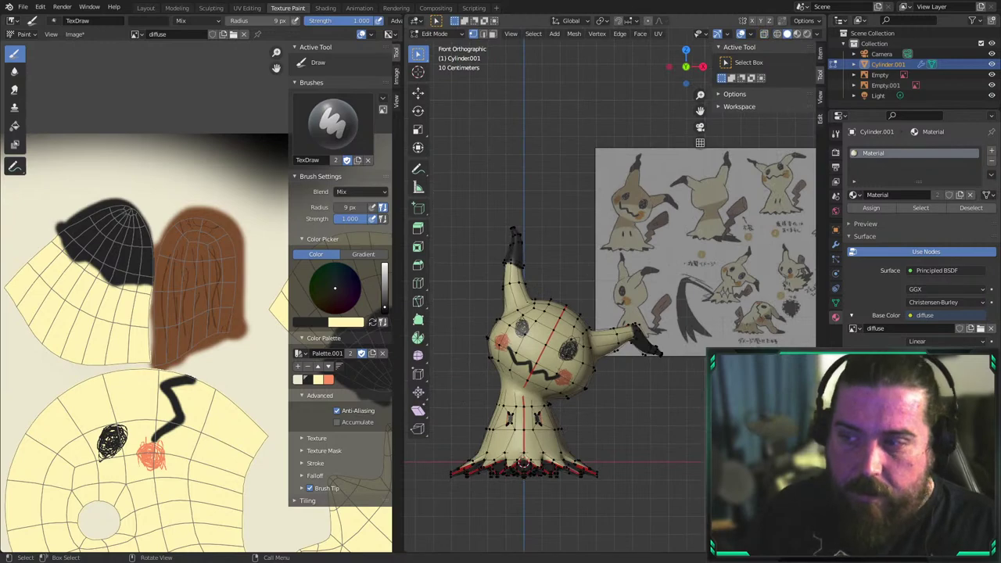
pyautogui.press('Tab')
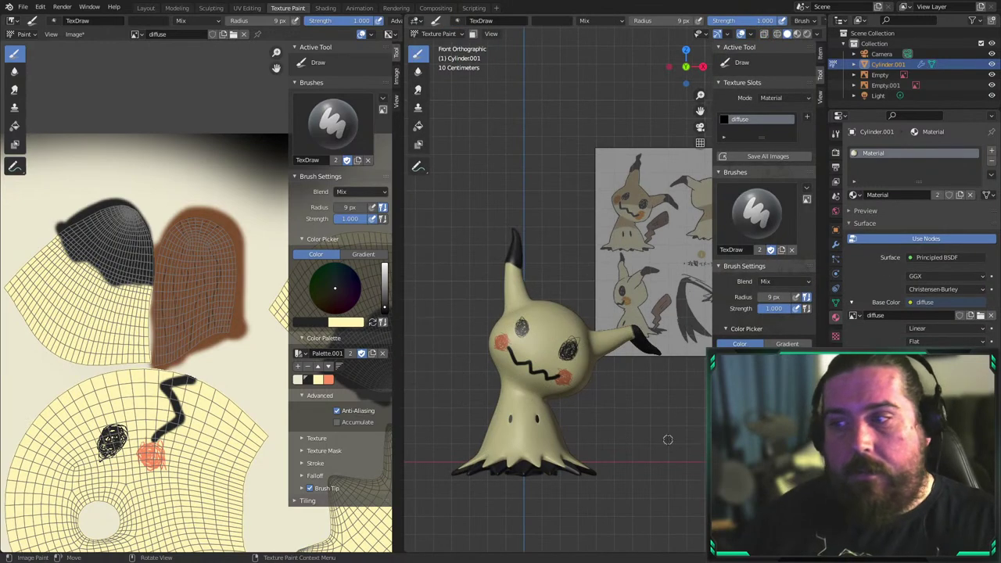
# In Edit Mode, select the whole tail and, in top view, rotate and move it toward the drooping ear's side
pyautogui.moveTo(668, 440); pyautogui.dragTo(553, 391, button='middle')
pyautogui.press('Tab')
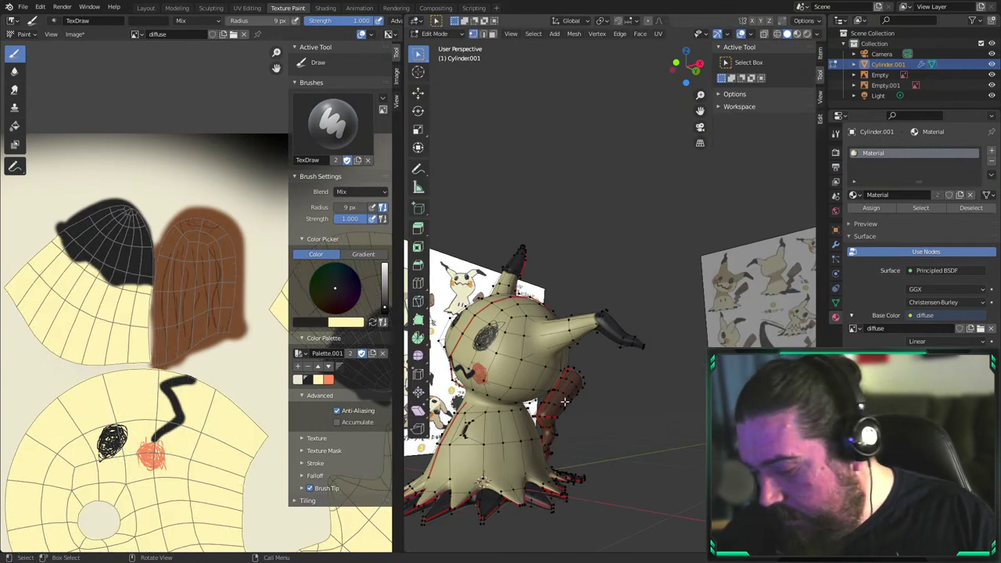
pyautogui.press('l')
pyautogui.press('KP_7')
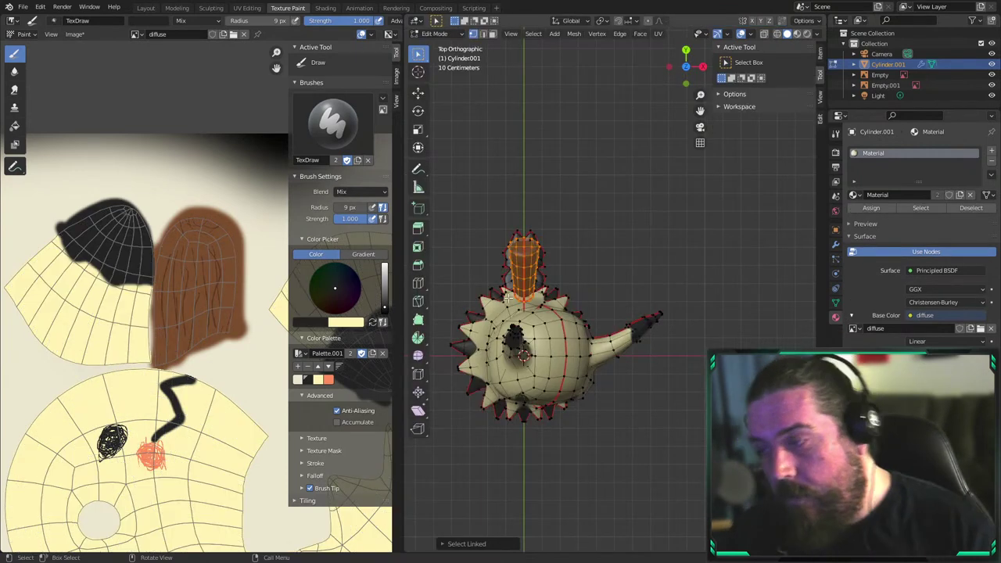
pyautogui.press('r')
pyautogui.click(665, 308)
pyautogui.press('g')
pyautogui.click(699, 309)
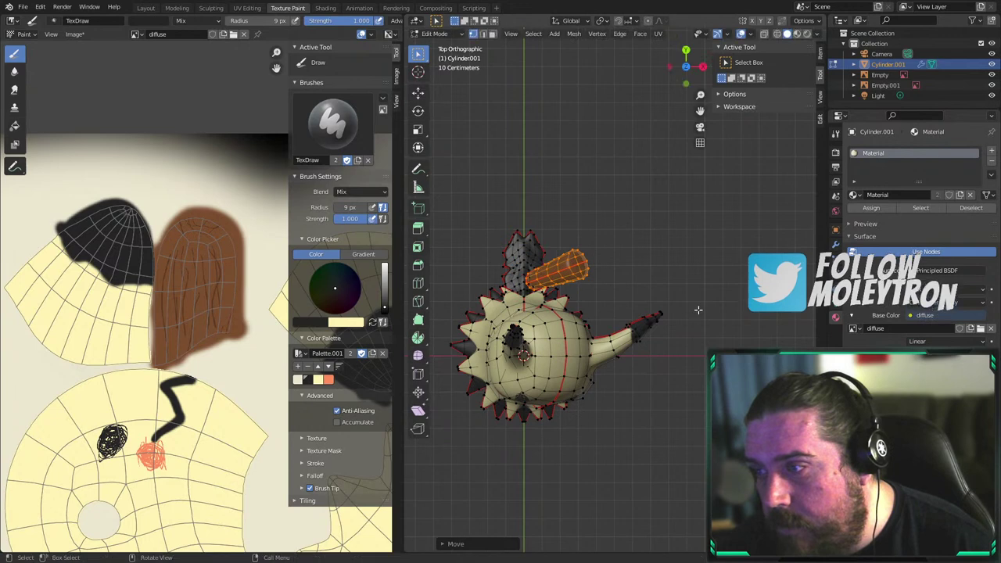
# In front view, tilt the tail outward and shift it against the body, clear the selection and return to Texture Paint mode
pyautogui.press('KP_1')
pyautogui.press('r')
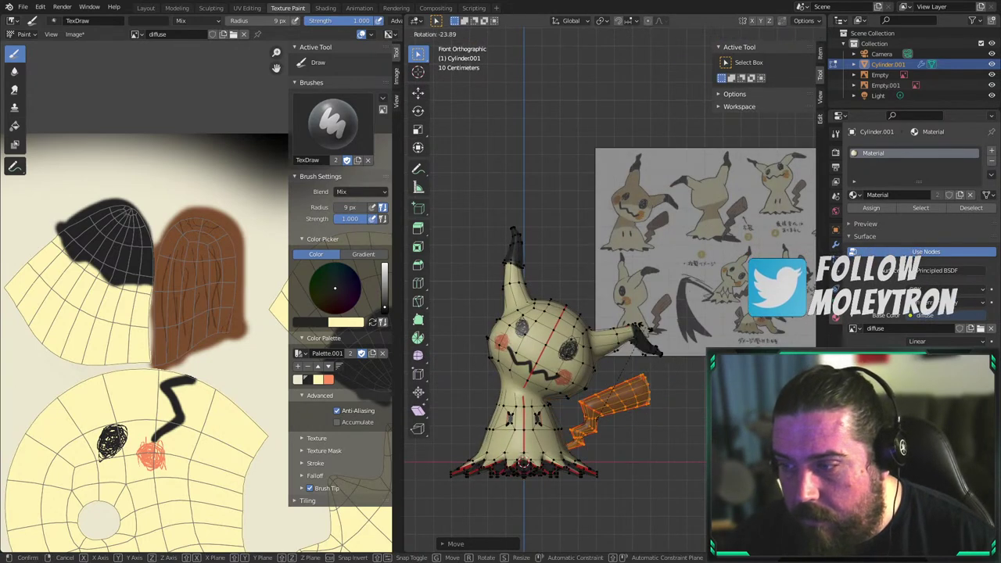
pyautogui.click(579, 396)
pyautogui.hotkey('alt', 'z')
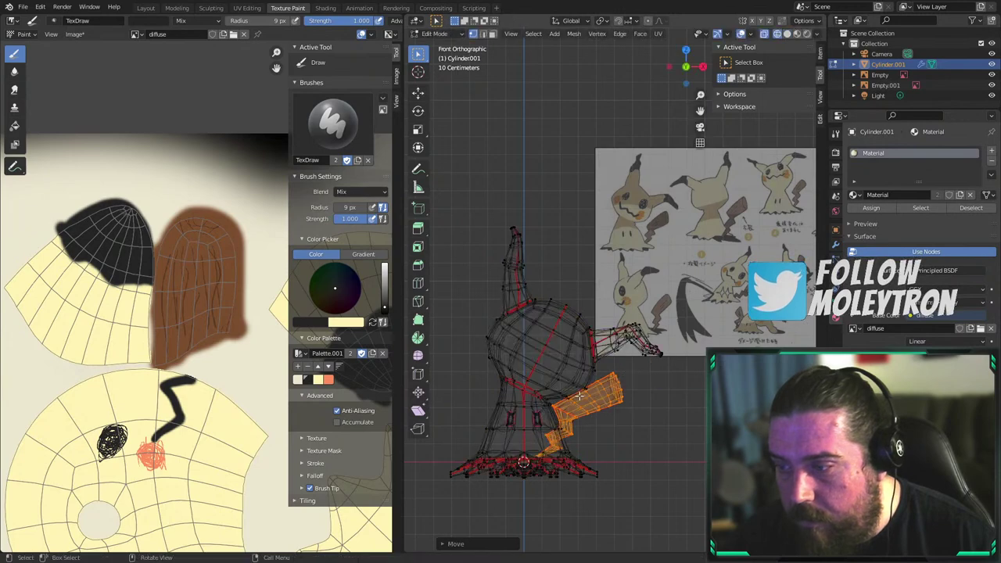
pyautogui.hotkey('alt', 'z')
pyautogui.moveTo(586, 402)
pyautogui.mouseDown(button='middle')
pyautogui.moveTo(639, 418)
pyautogui.moveTo(655, 387)
pyautogui.mouseUp(button='middle')
pyautogui.hotkey('alt', 'a')
pyautogui.keyDown('shift'); pyautogui.moveTo(645, 422); pyautogui.dragTo(666, 360, button='middle'); pyautogui.keyUp('shift')
pyautogui.press('Tab')
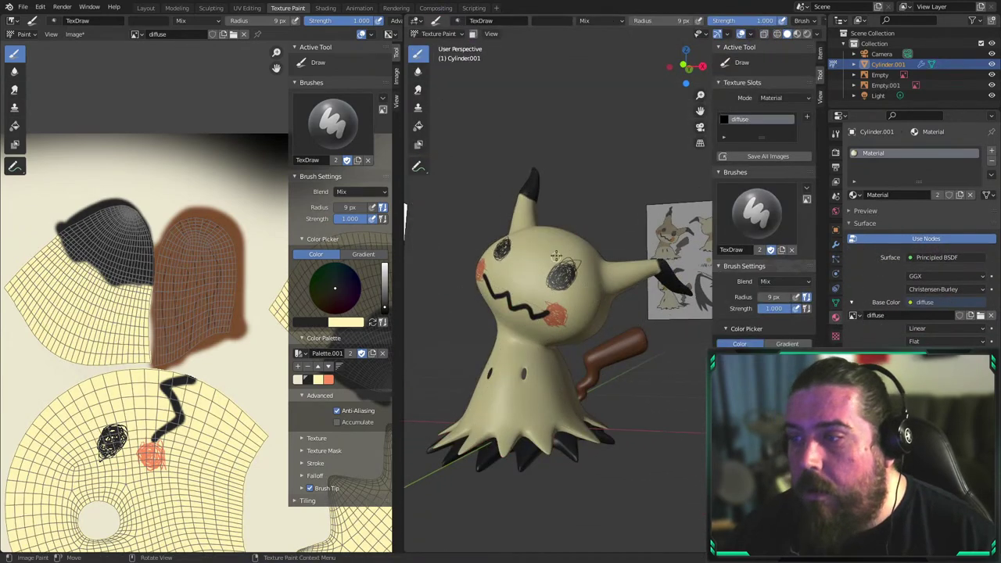
# Compare the model in Material Preview and Rendered shading, and leave the viewport in Rendered shading
pyautogui.click(806, 33)
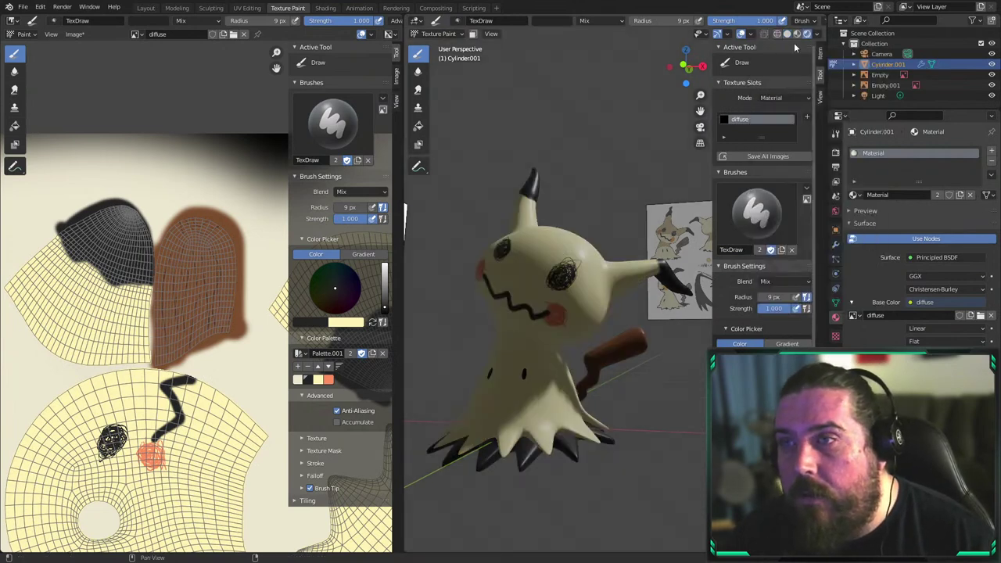
pyautogui.click(797, 34)
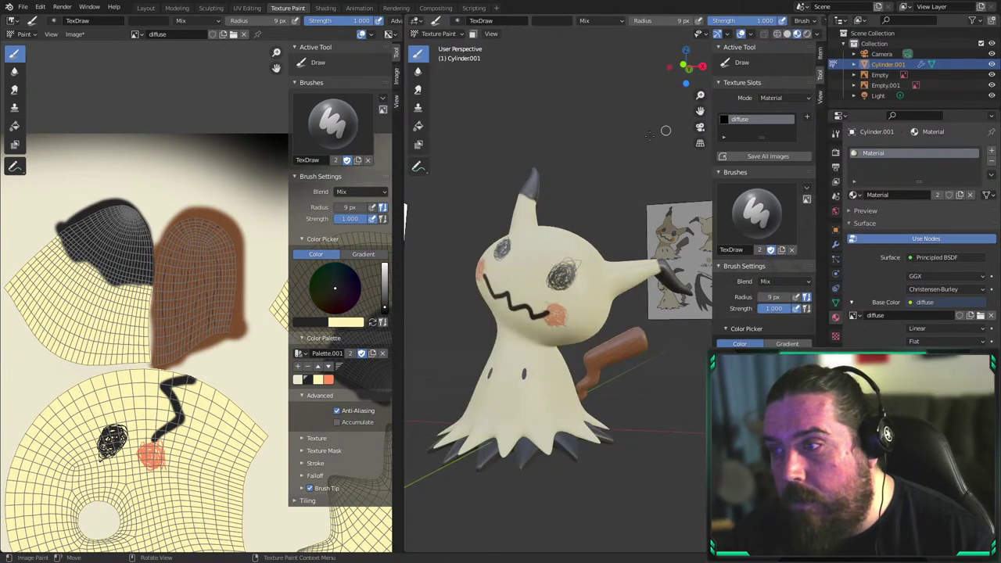
pyautogui.click(809, 34)
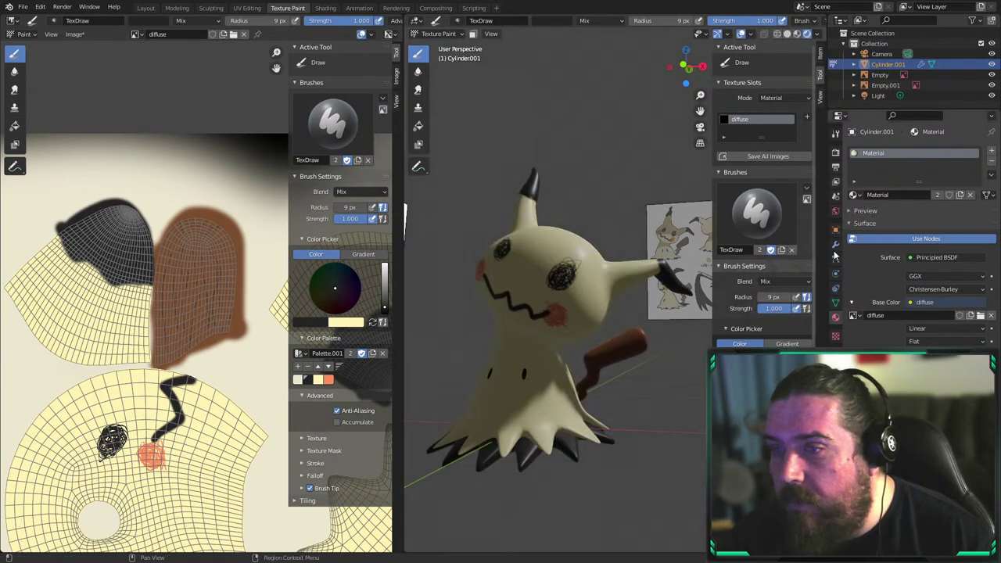
# Feed the world background colour from an Environment Texture
pyautogui.click(835, 211)
pyautogui.click(912, 220)
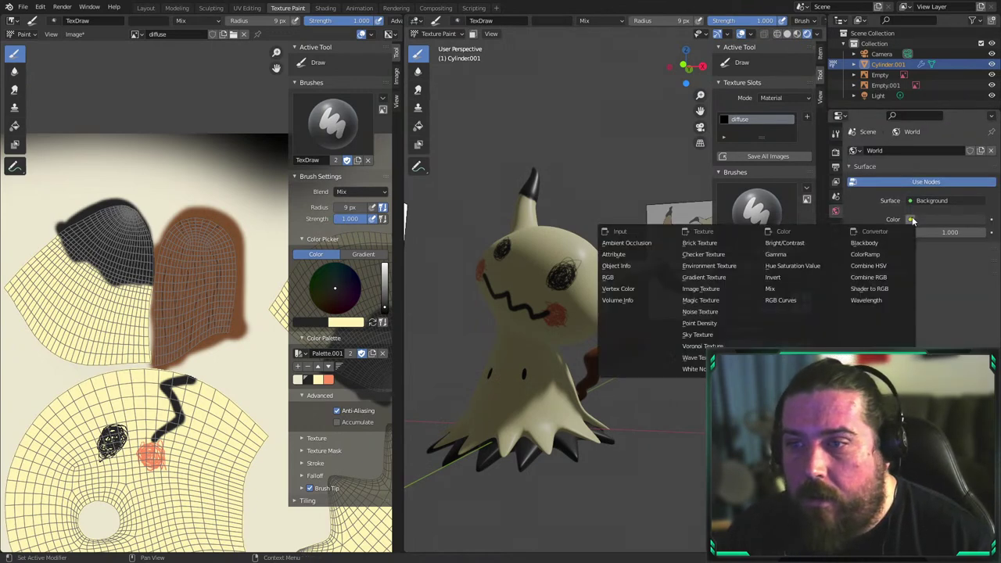
pyautogui.click(716, 254)
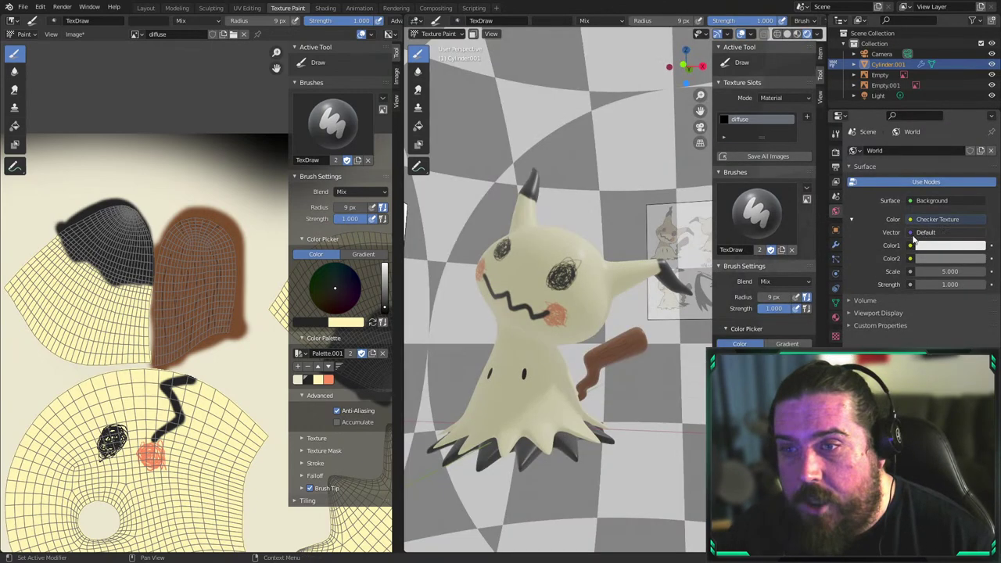
pyautogui.click(910, 219)
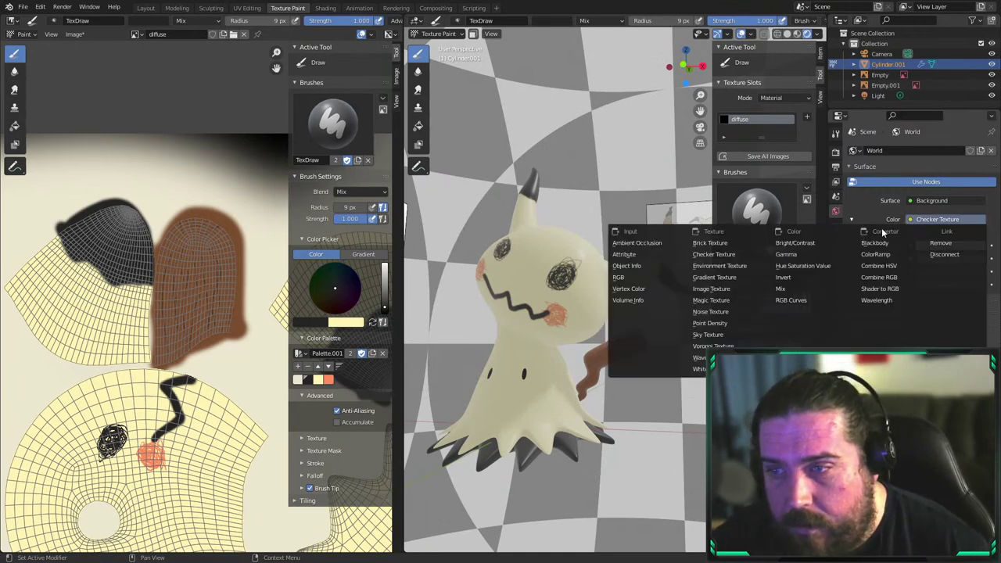
pyautogui.click(723, 267)
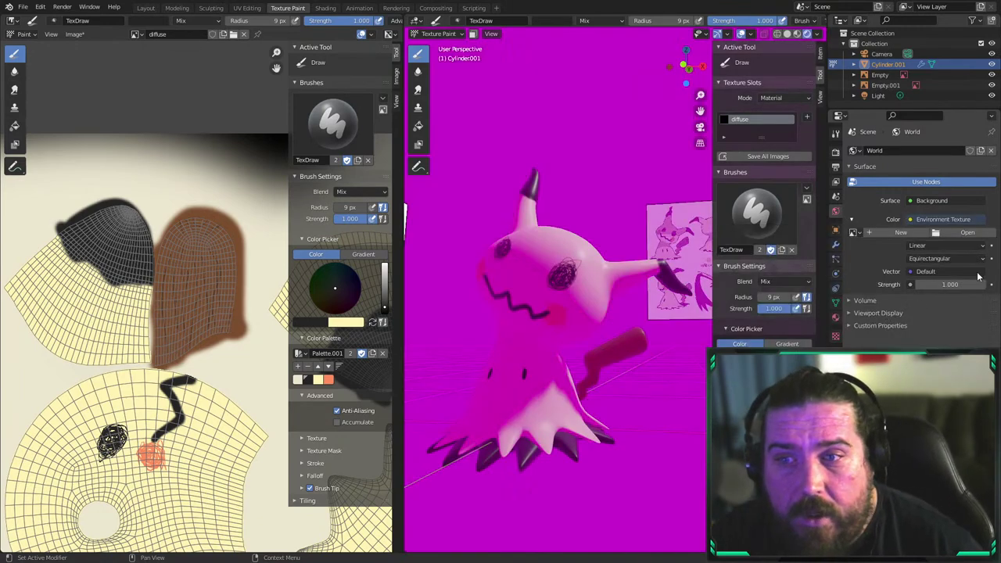
# Load sunflowers_2k.hdr from the blende folder inside the desktop's art folder as the environment image
pyautogui.click(969, 233)
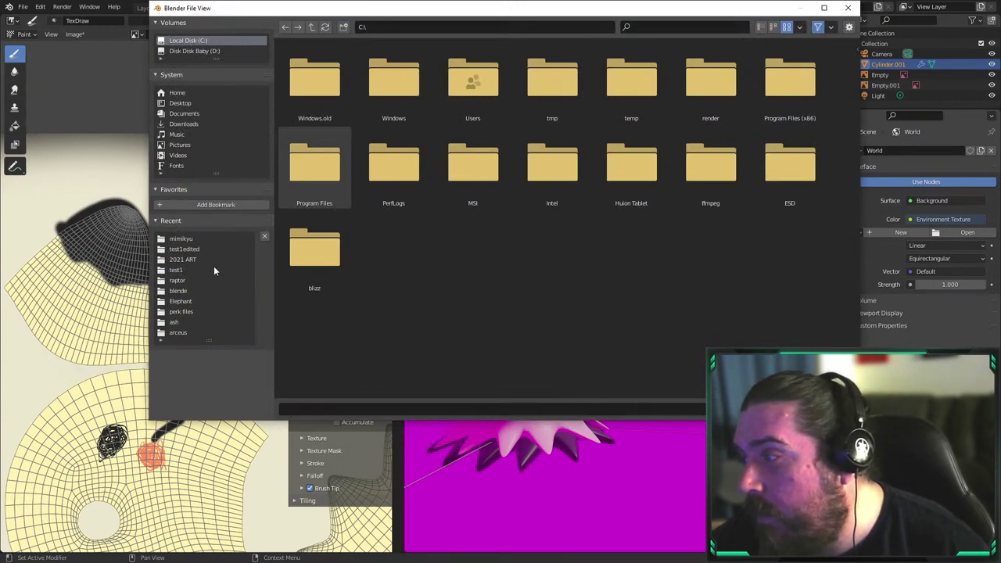
pyautogui.click(183, 259)
pyautogui.click(311, 27)
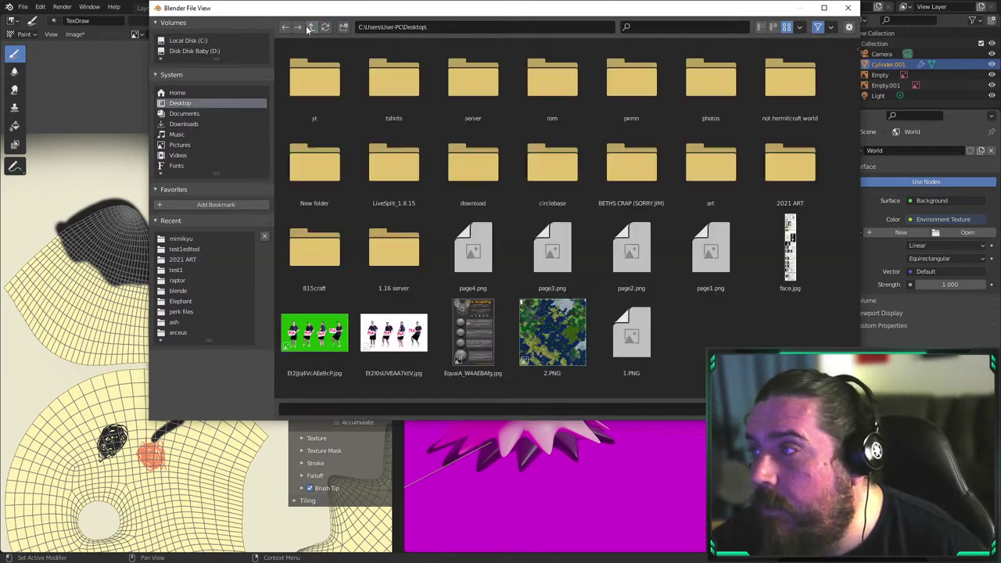
pyautogui.click(720, 181)
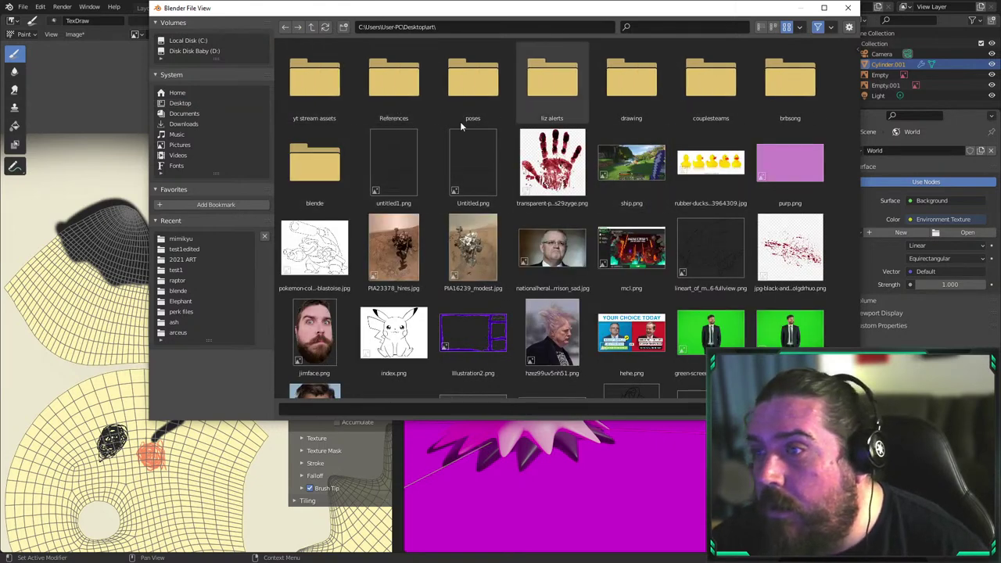
pyautogui.click(315, 164)
pyautogui.doubleClick(559, 180)
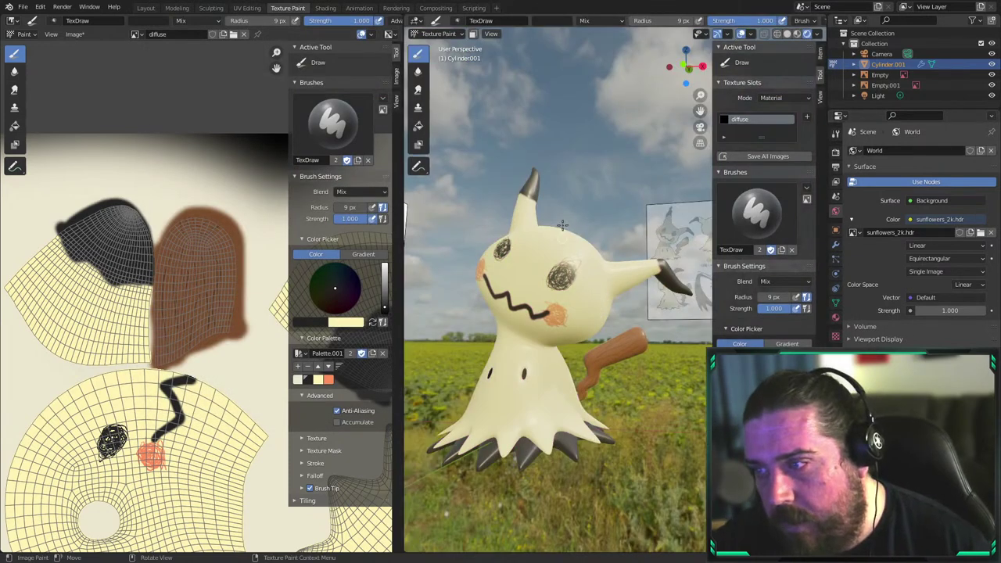
# Make the background transparent in the Eevee render settings so the environment image is hidden, and check the model's lighting
pyautogui.click(836, 166)
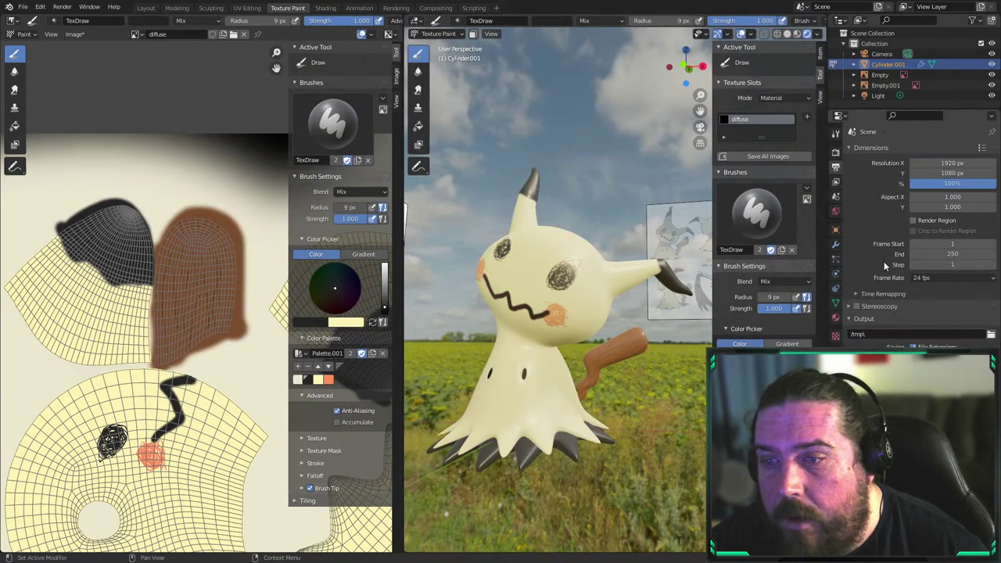
pyautogui.click(836, 183)
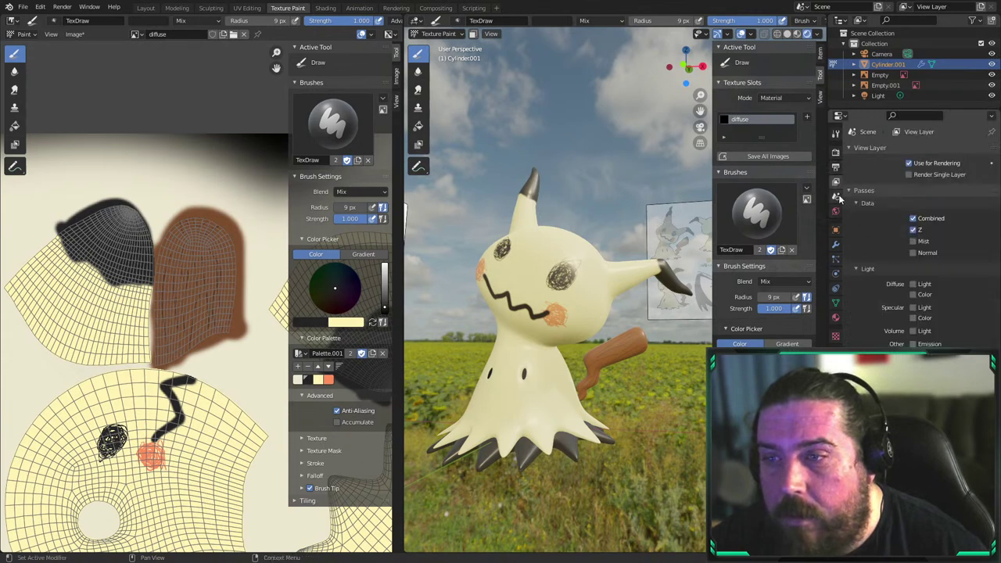
pyautogui.click(835, 196)
pyautogui.click(836, 151)
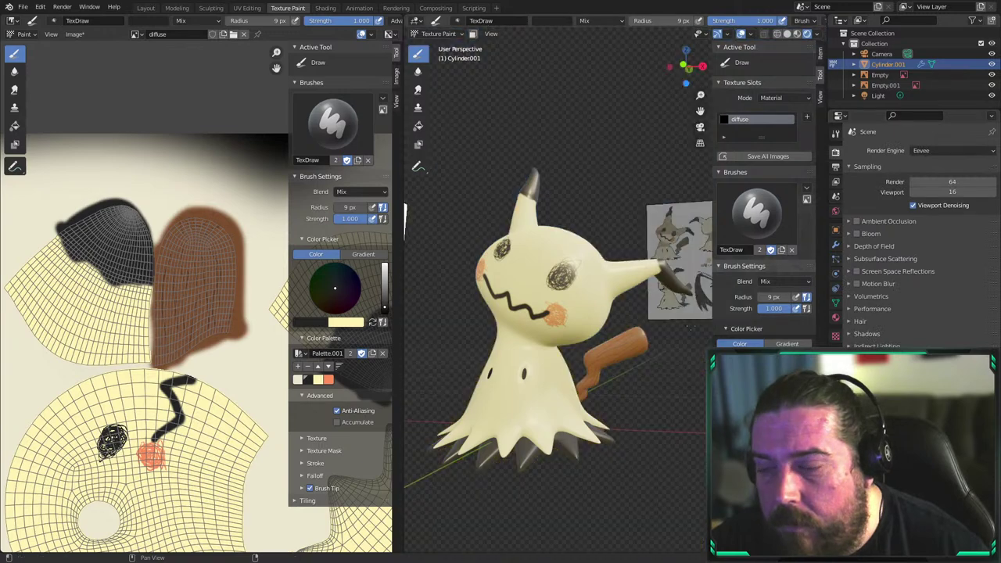
pyautogui.moveTo(602, 282); pyautogui.dragTo(616, 373, button='middle')
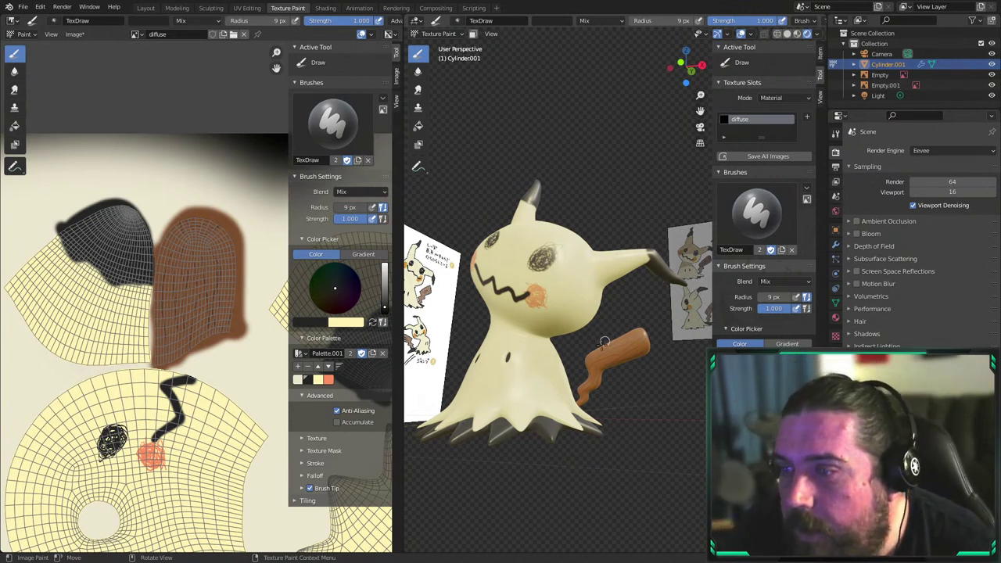
pyautogui.moveTo(604, 344)
pyautogui.mouseDown(button='middle')
pyautogui.moveTo(654, 349)
pyautogui.moveTo(629, 345)
pyautogui.mouseUp(button='middle')
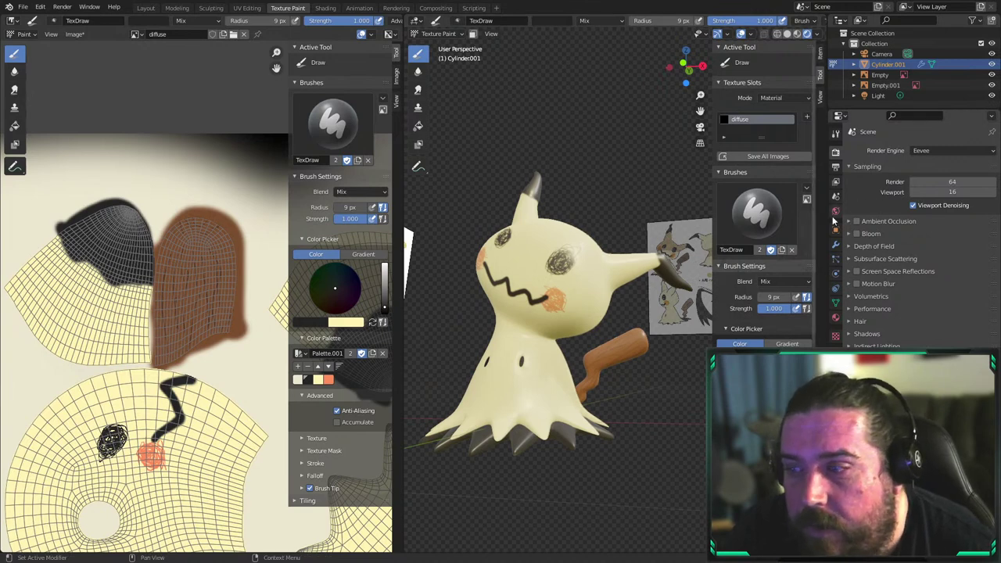
# Make the model's material less glossy and hide the Empty and Empty.001 reference images
pyautogui.click(836, 317)
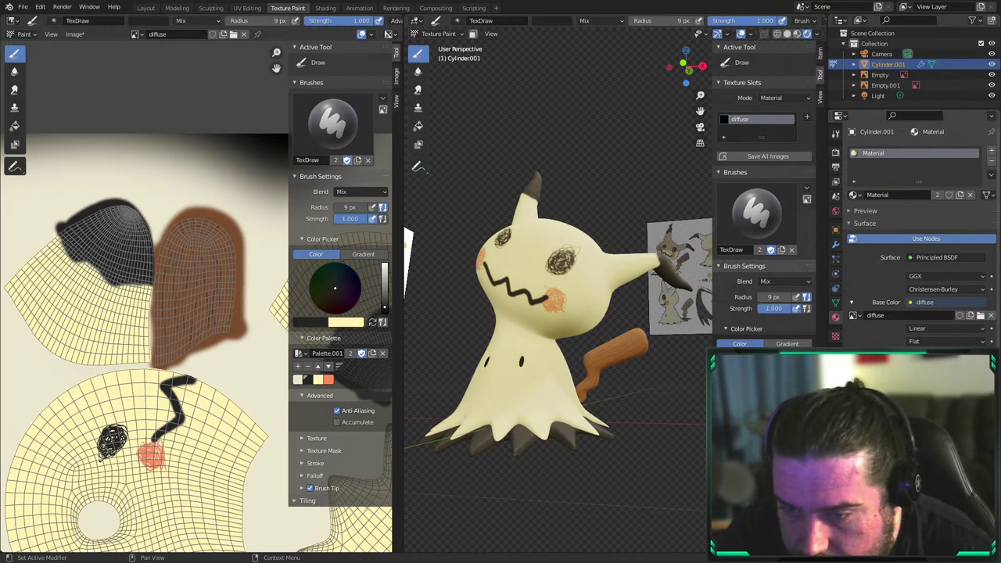
pyautogui.moveTo(638, 326)
pyautogui.mouseDown(button='middle')
pyautogui.moveTo(629, 272)
pyautogui.moveTo(663, 365)
pyautogui.moveTo(634, 337)
pyautogui.mouseUp(button='middle')
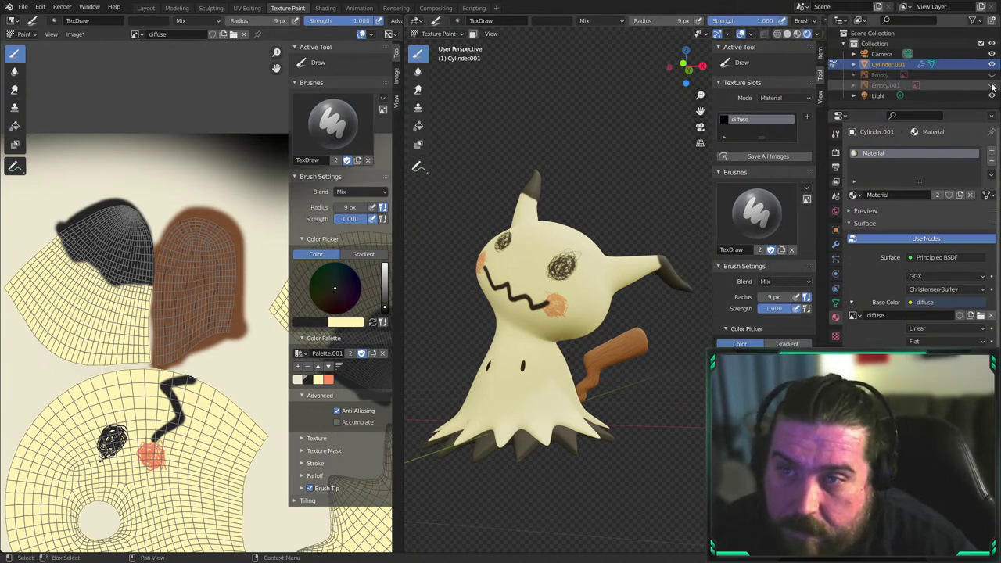
pyautogui.moveTo(992, 75); pyautogui.dragTo(992, 86)
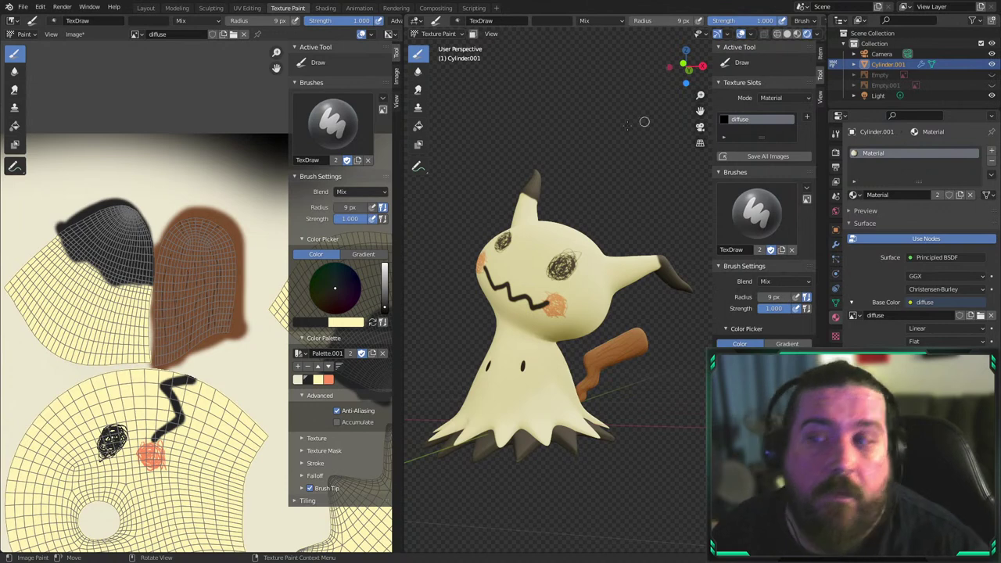
pyautogui.moveTo(651, 119); pyautogui.dragTo(586, 185, button='middle')
# Switch to the Layout workspace, show the model in Rendered shading, deselect it and frame it in a three-quarter view
pyautogui.click(147, 8)
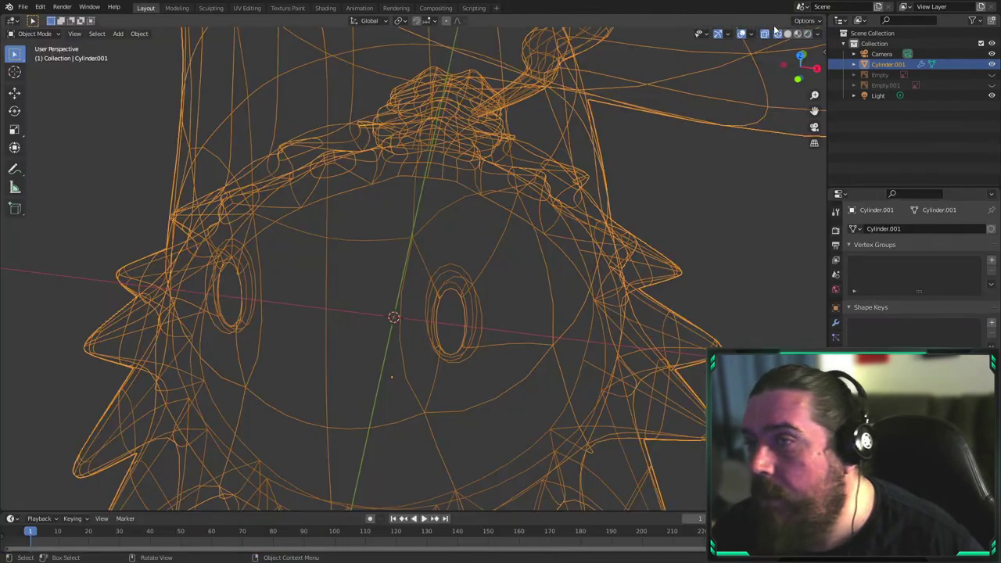
pyautogui.click(808, 35)
pyautogui.scroll(-4, 650, 305)
pyautogui.moveTo(649, 313); pyautogui.dragTo(649, 228, button='middle')
pyautogui.click(648, 228)
pyautogui.moveTo(700, 205); pyautogui.dragTo(638, 189, button='middle')
pyautogui.scroll(-5, 638, 189)
pyautogui.scroll(2, 557, 195)
pyautogui.moveTo(602, 141); pyautogui.dragTo(534, 190, button='middle')
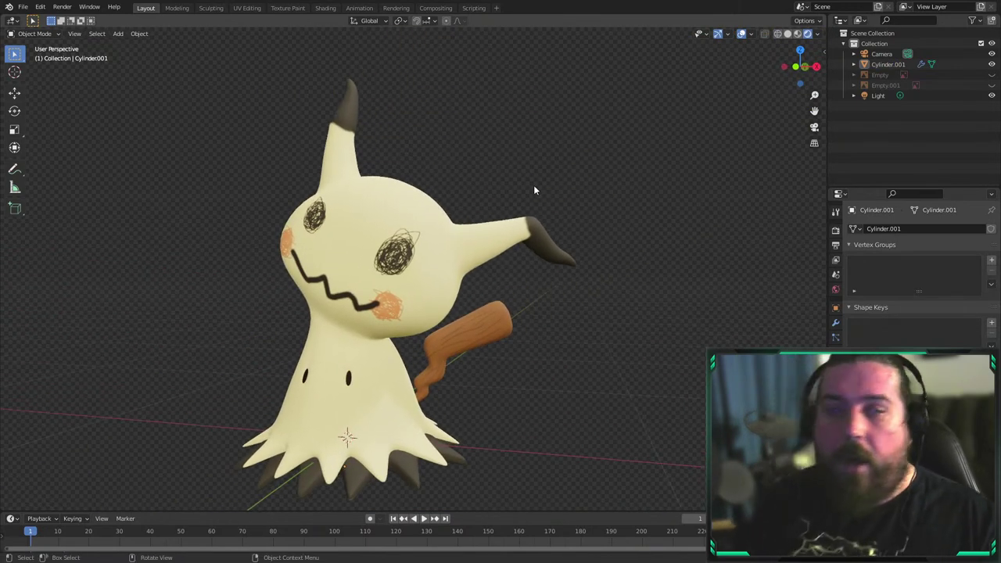